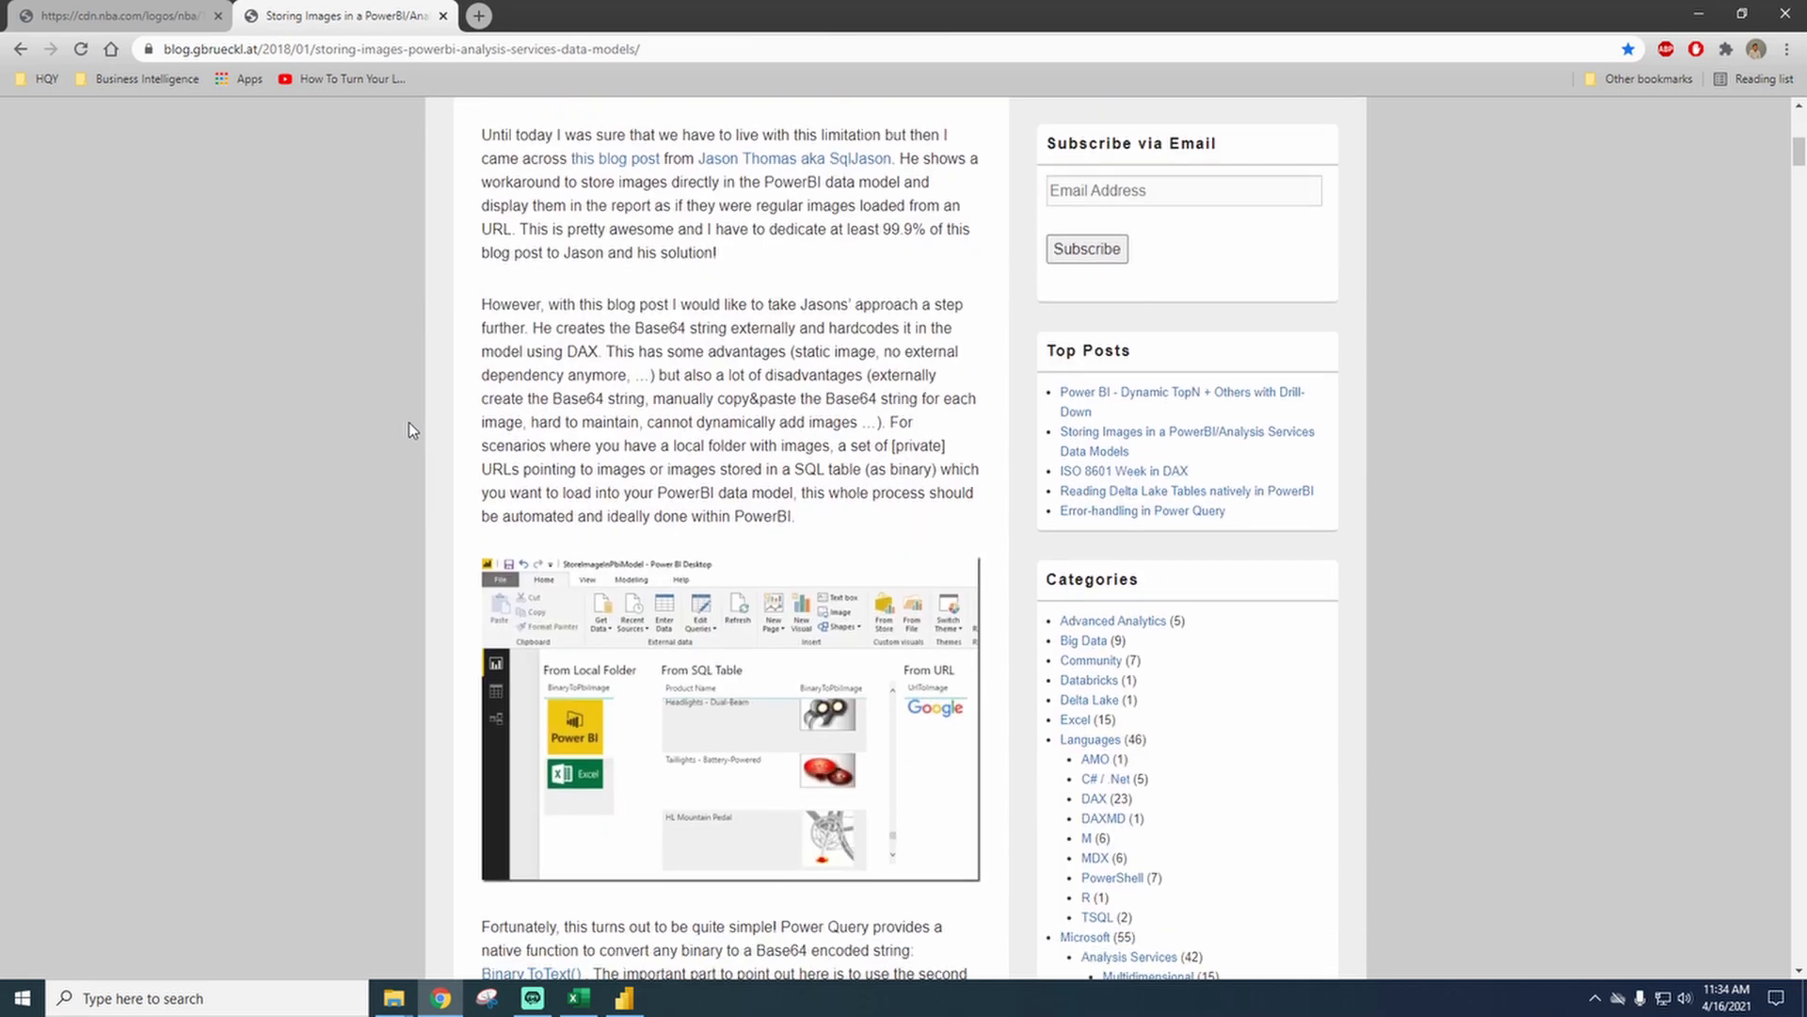
# Skim the blog post on storing images in Power BI data models, including its Base64 conversion functions.
pyautogui.scroll(-8, 408, 422)
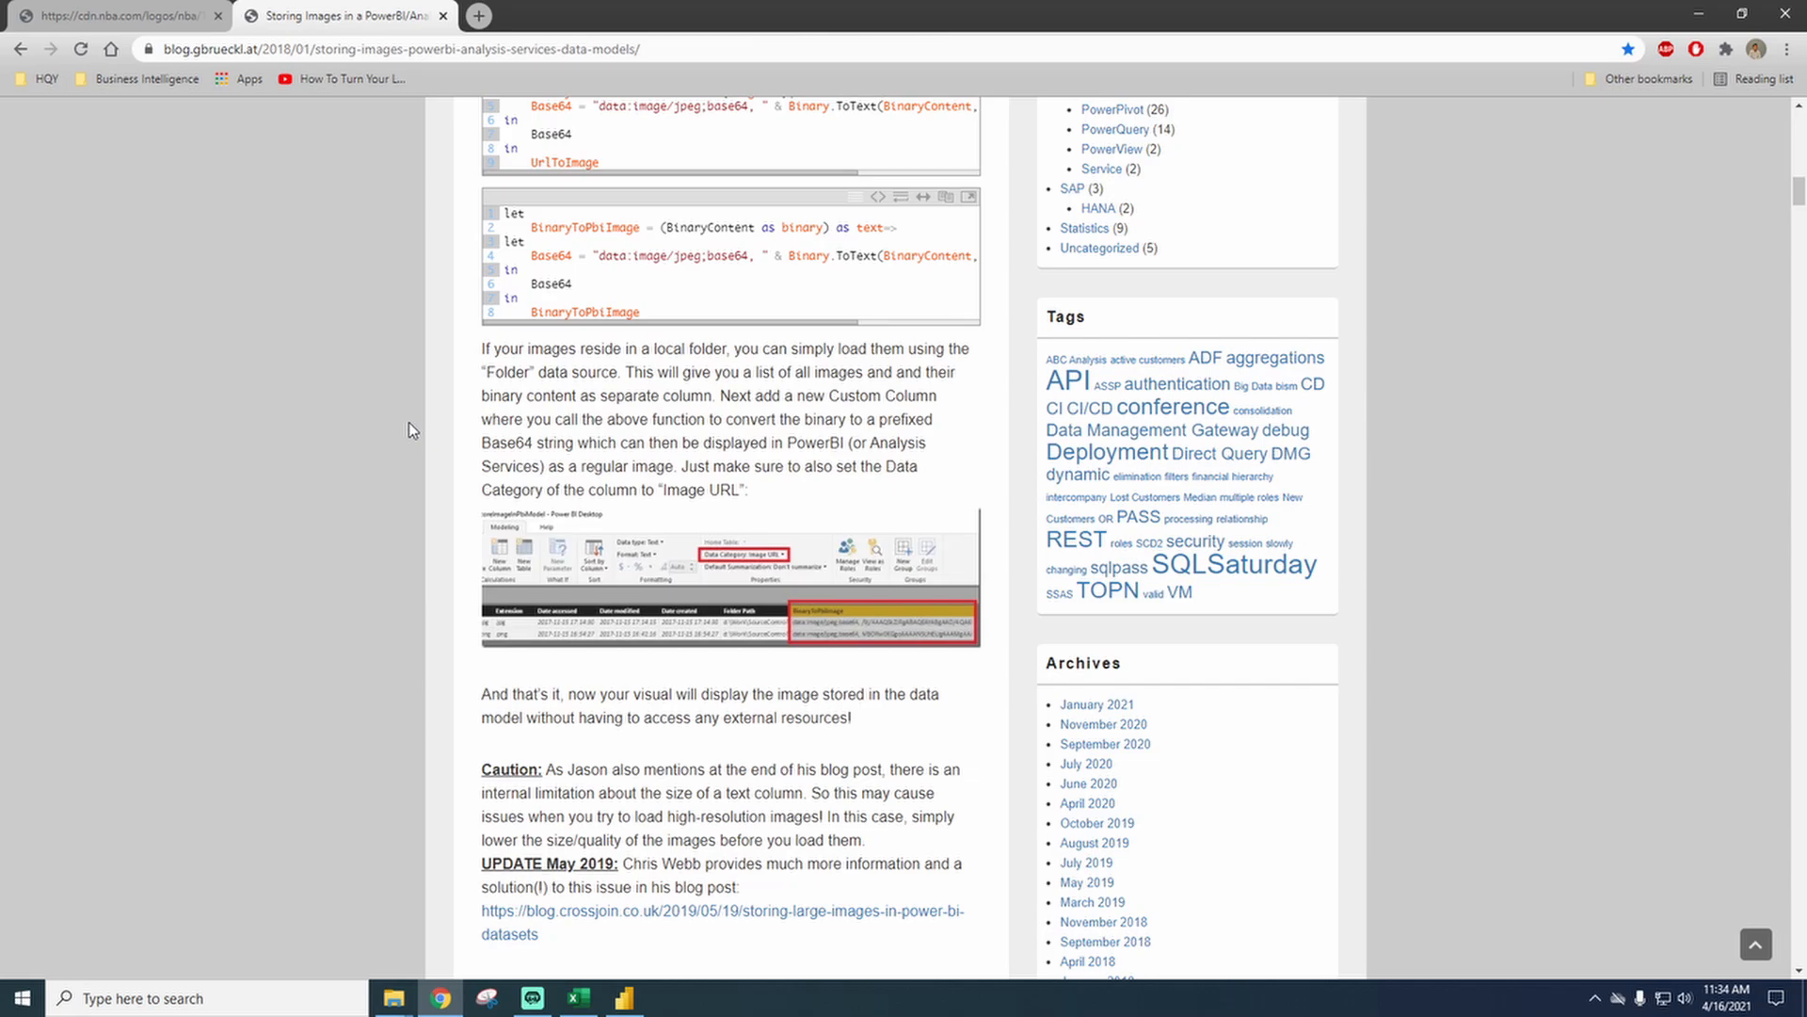
pyautogui.scroll(20, 409, 422)
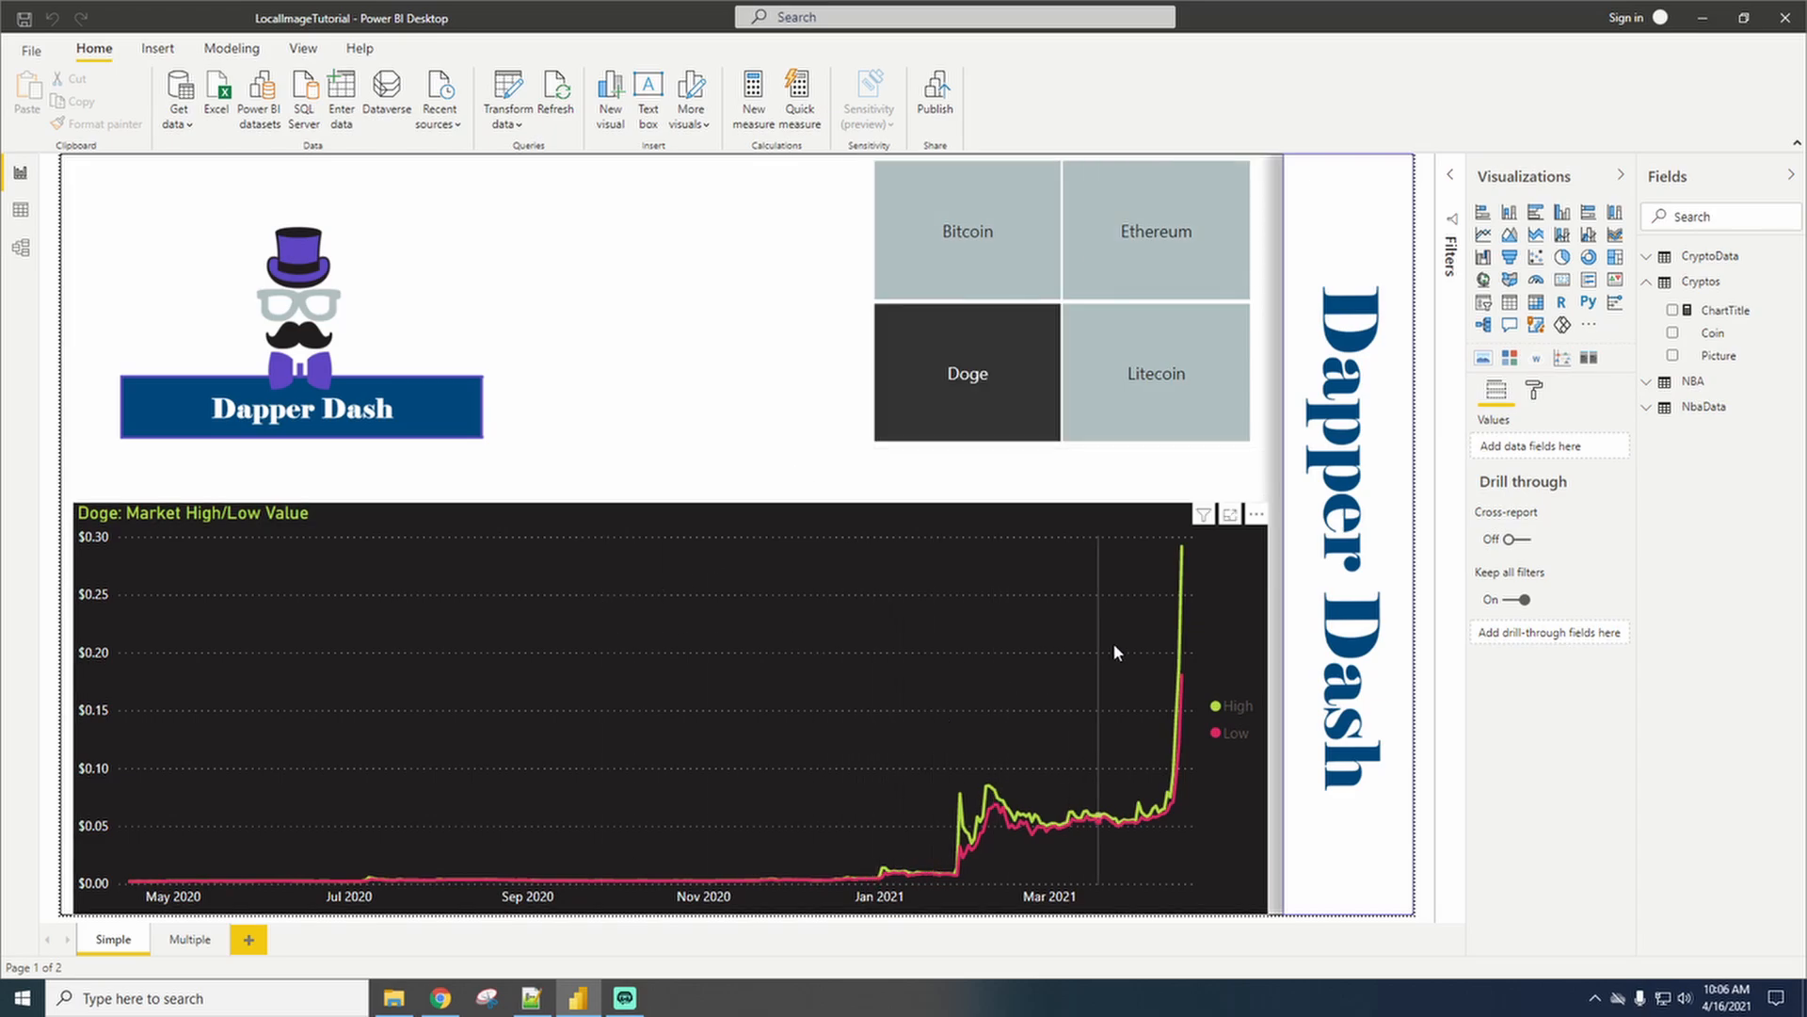
# Switch the coin slicer through Bitcoin, Ethereum, Litecoin and Doge to compare the Market High/Low Value chart.
pyautogui.click(988, 234)
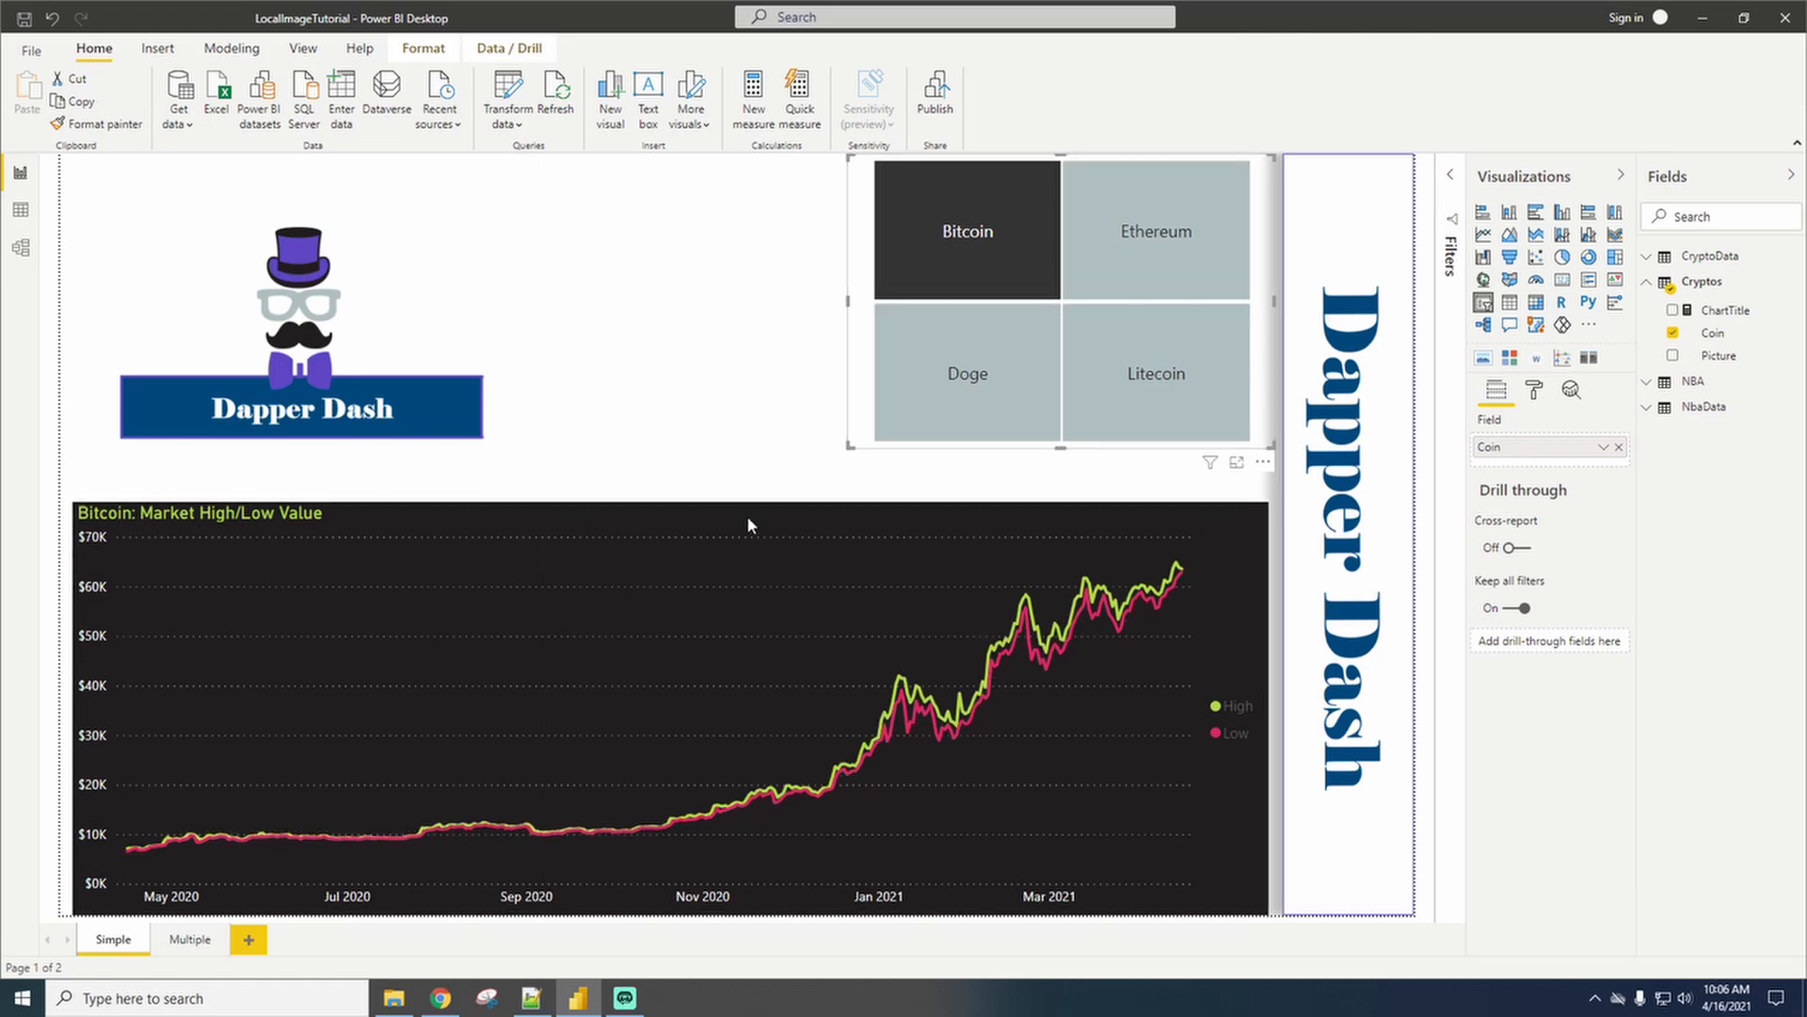
pyautogui.click(1191, 282)
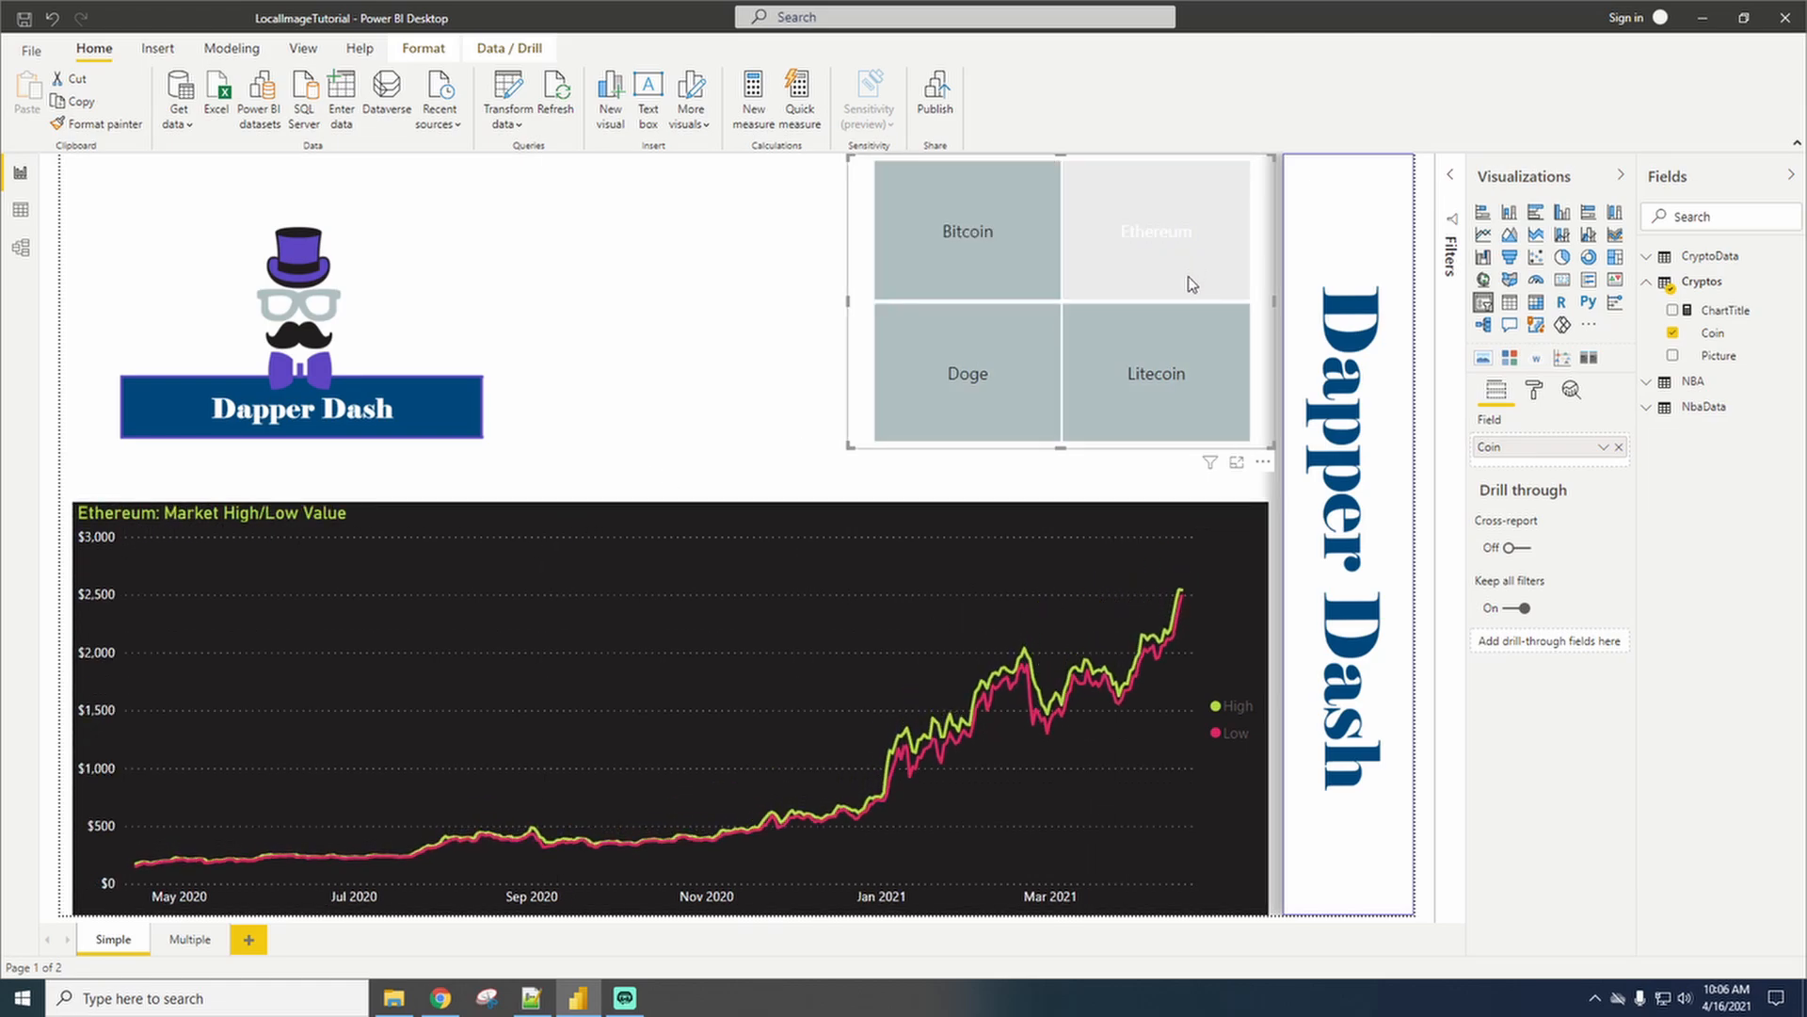
pyautogui.click(1150, 367)
pyautogui.click(984, 429)
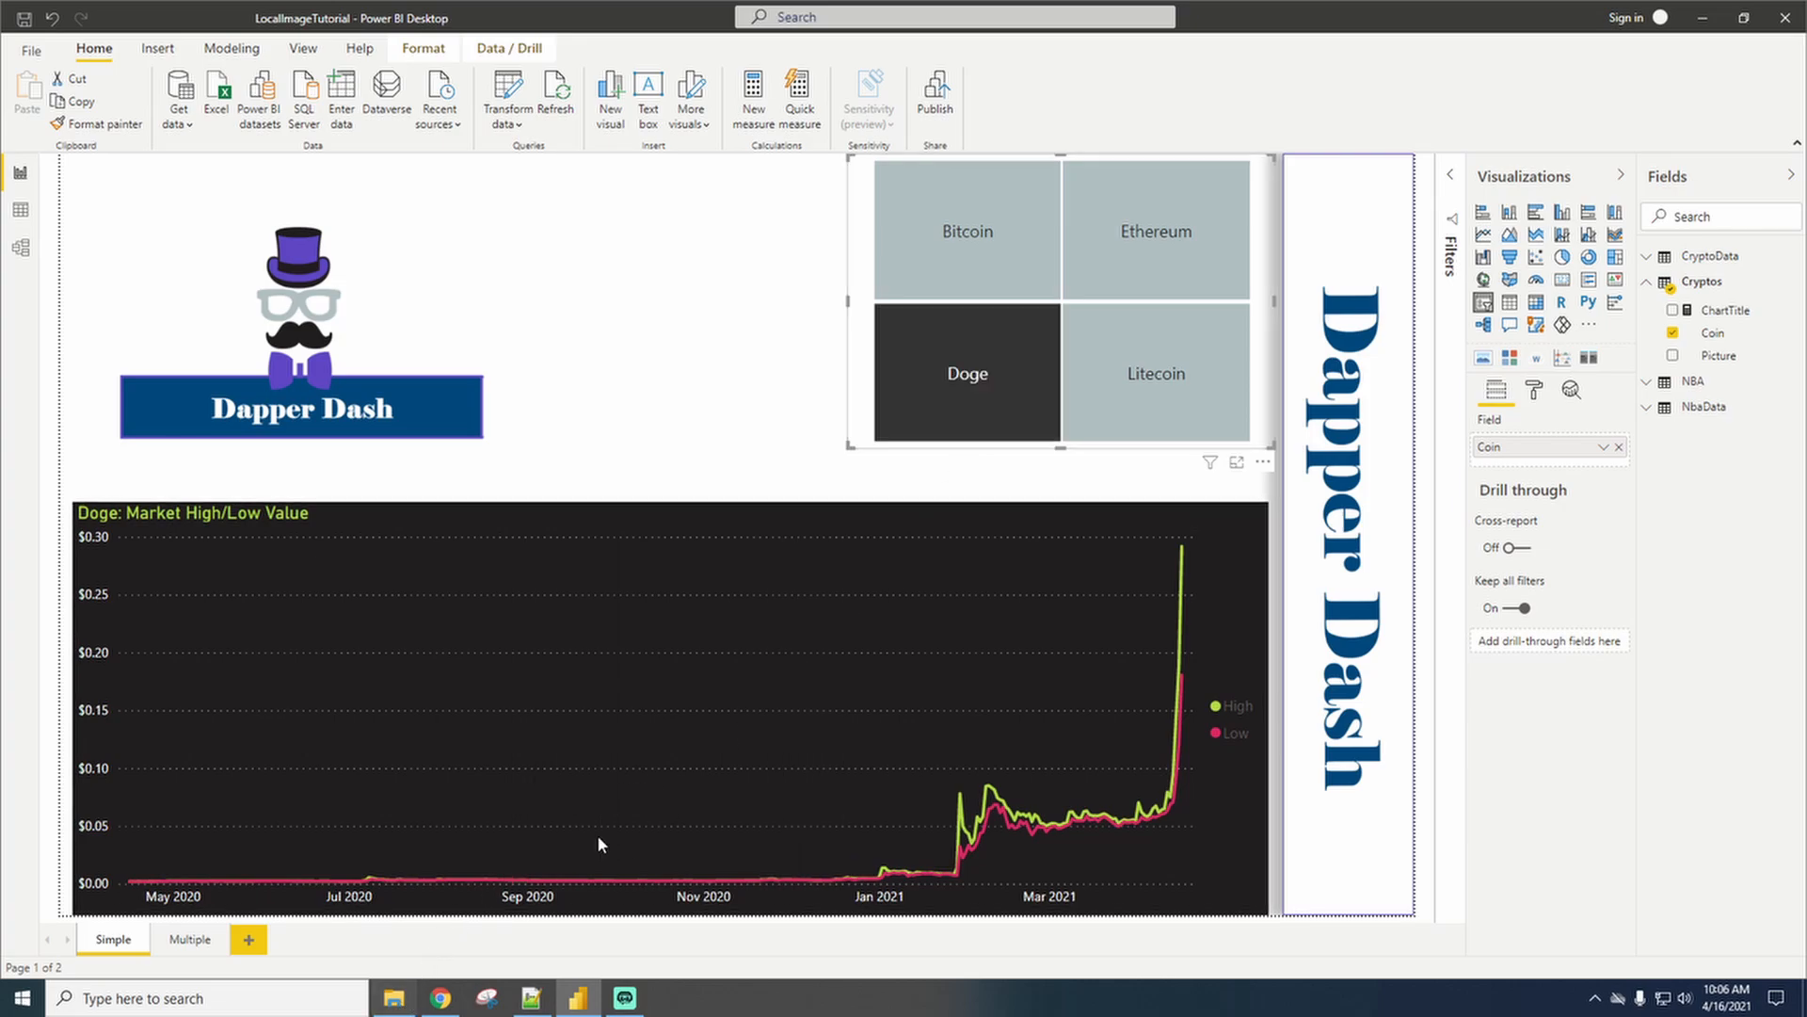
# Check the coin logo PNG files in the Pictures\Cryptos folder in File Explorer, then minimize the folder window.
pyautogui.click(393, 996)
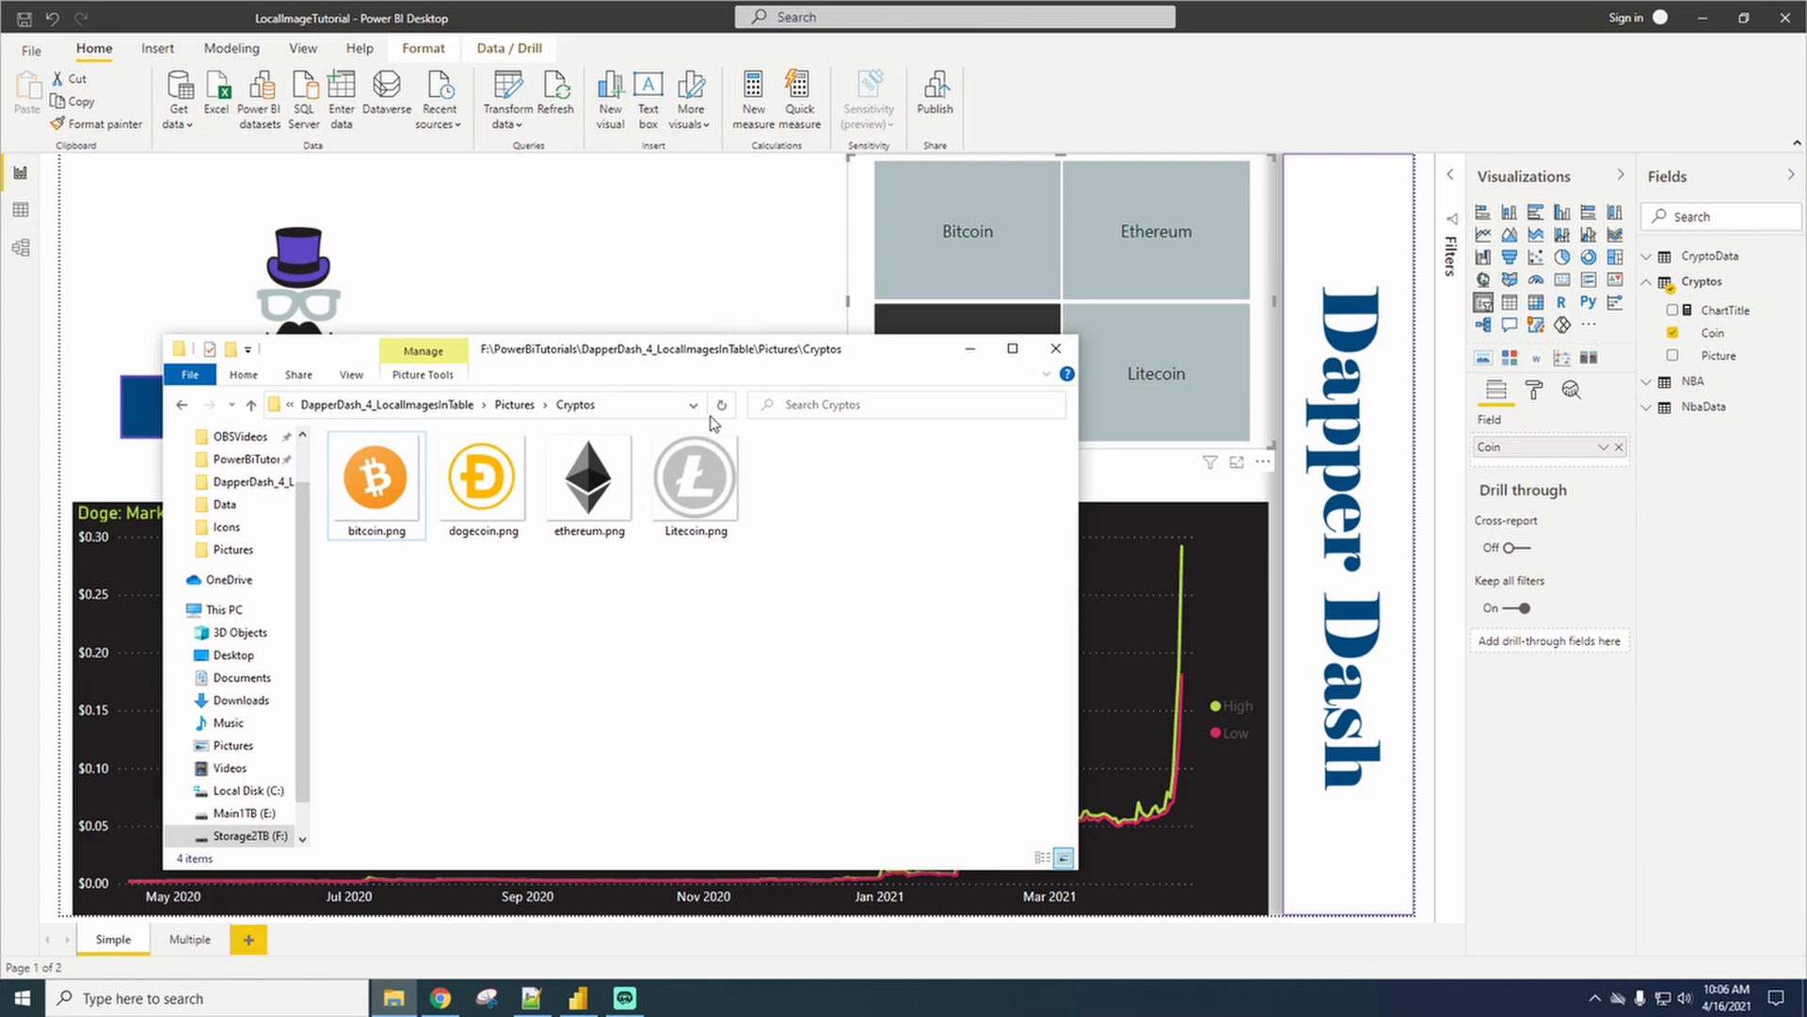
pyautogui.moveTo(713, 423); pyautogui.dragTo(705, 430)
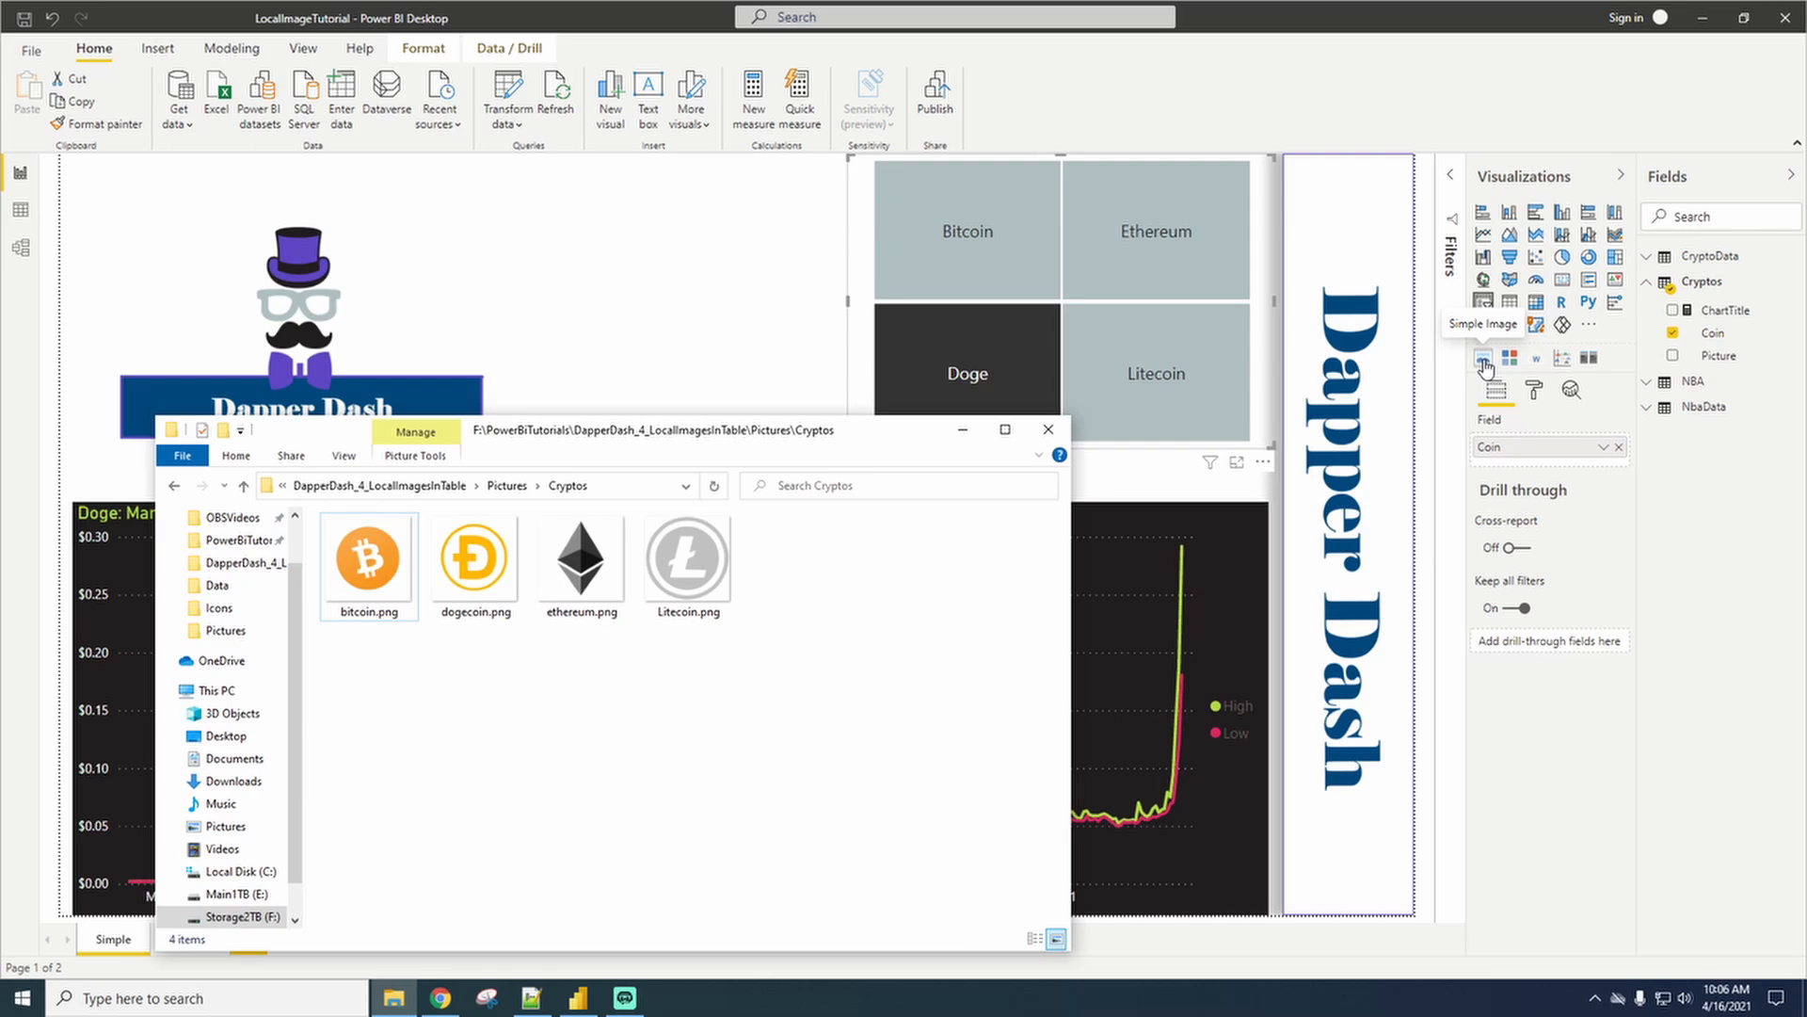
pyautogui.click(963, 429)
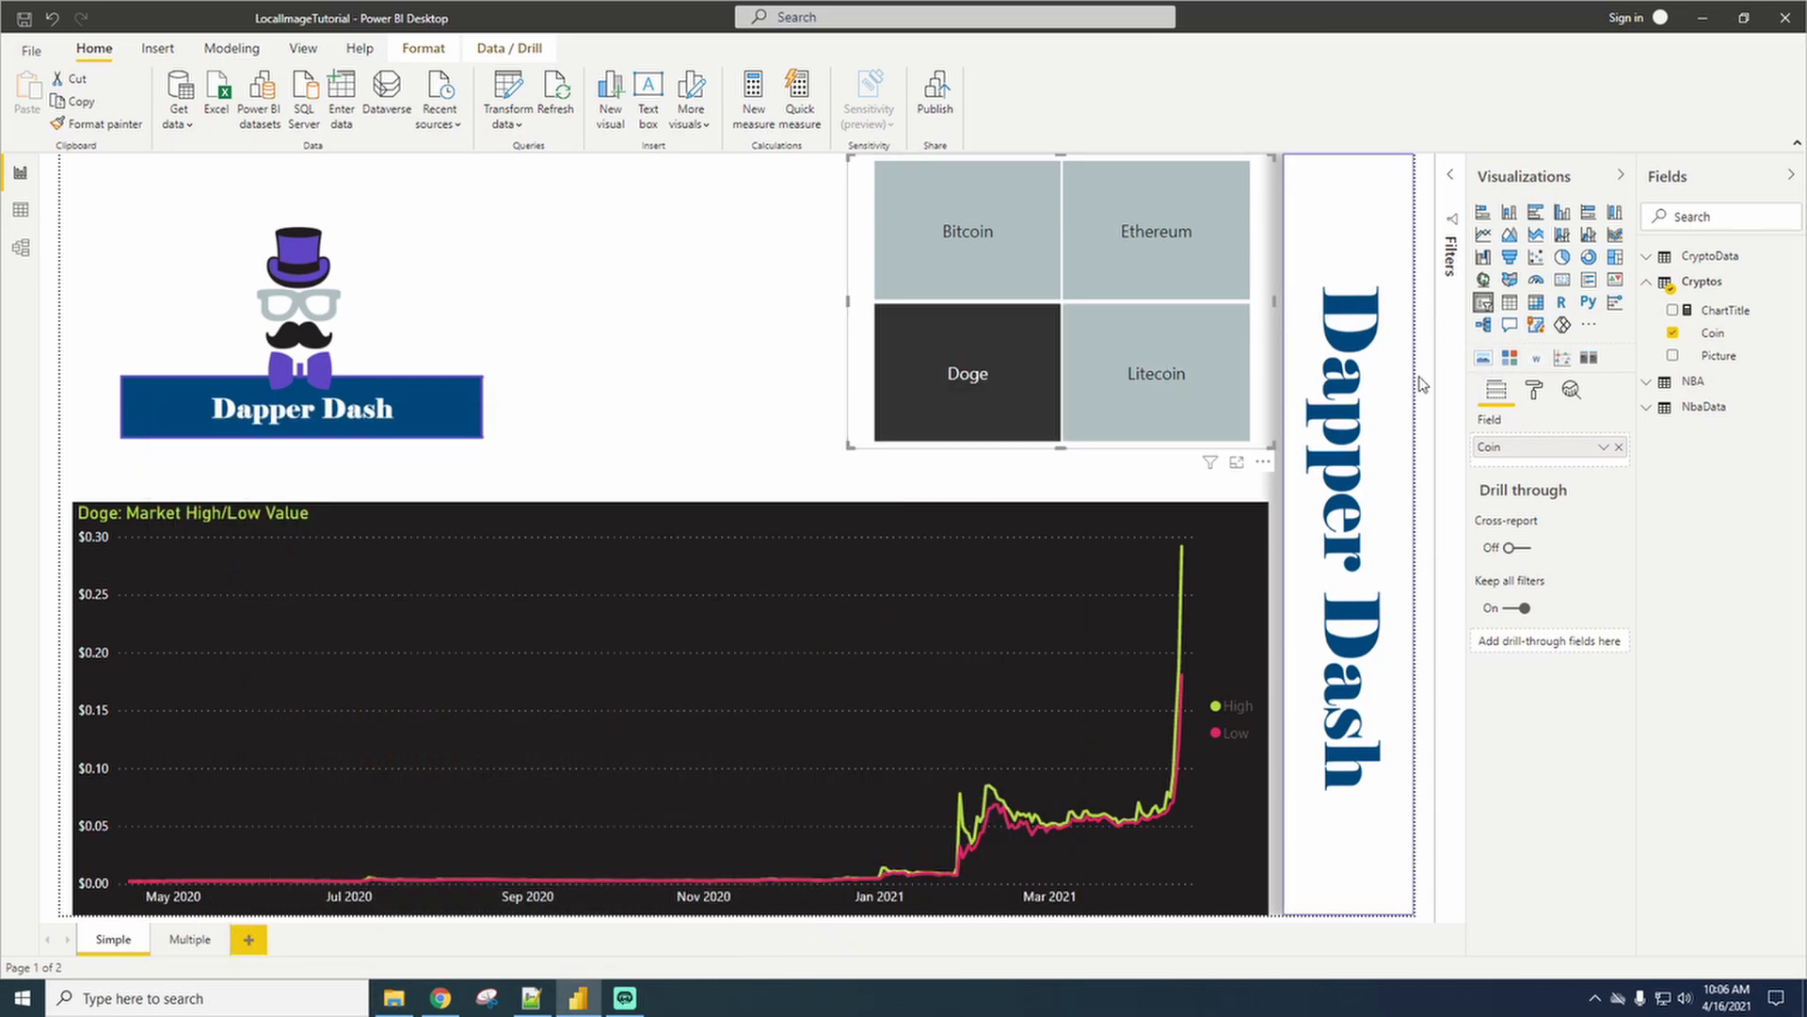
# Add a Simple Image visual between the Dapper Dash logo and the coin slicer, using the Cryptos Picture field as its Image URL.
pyautogui.click(1481, 367)
pyautogui.hotkey('ctrl', 'z')
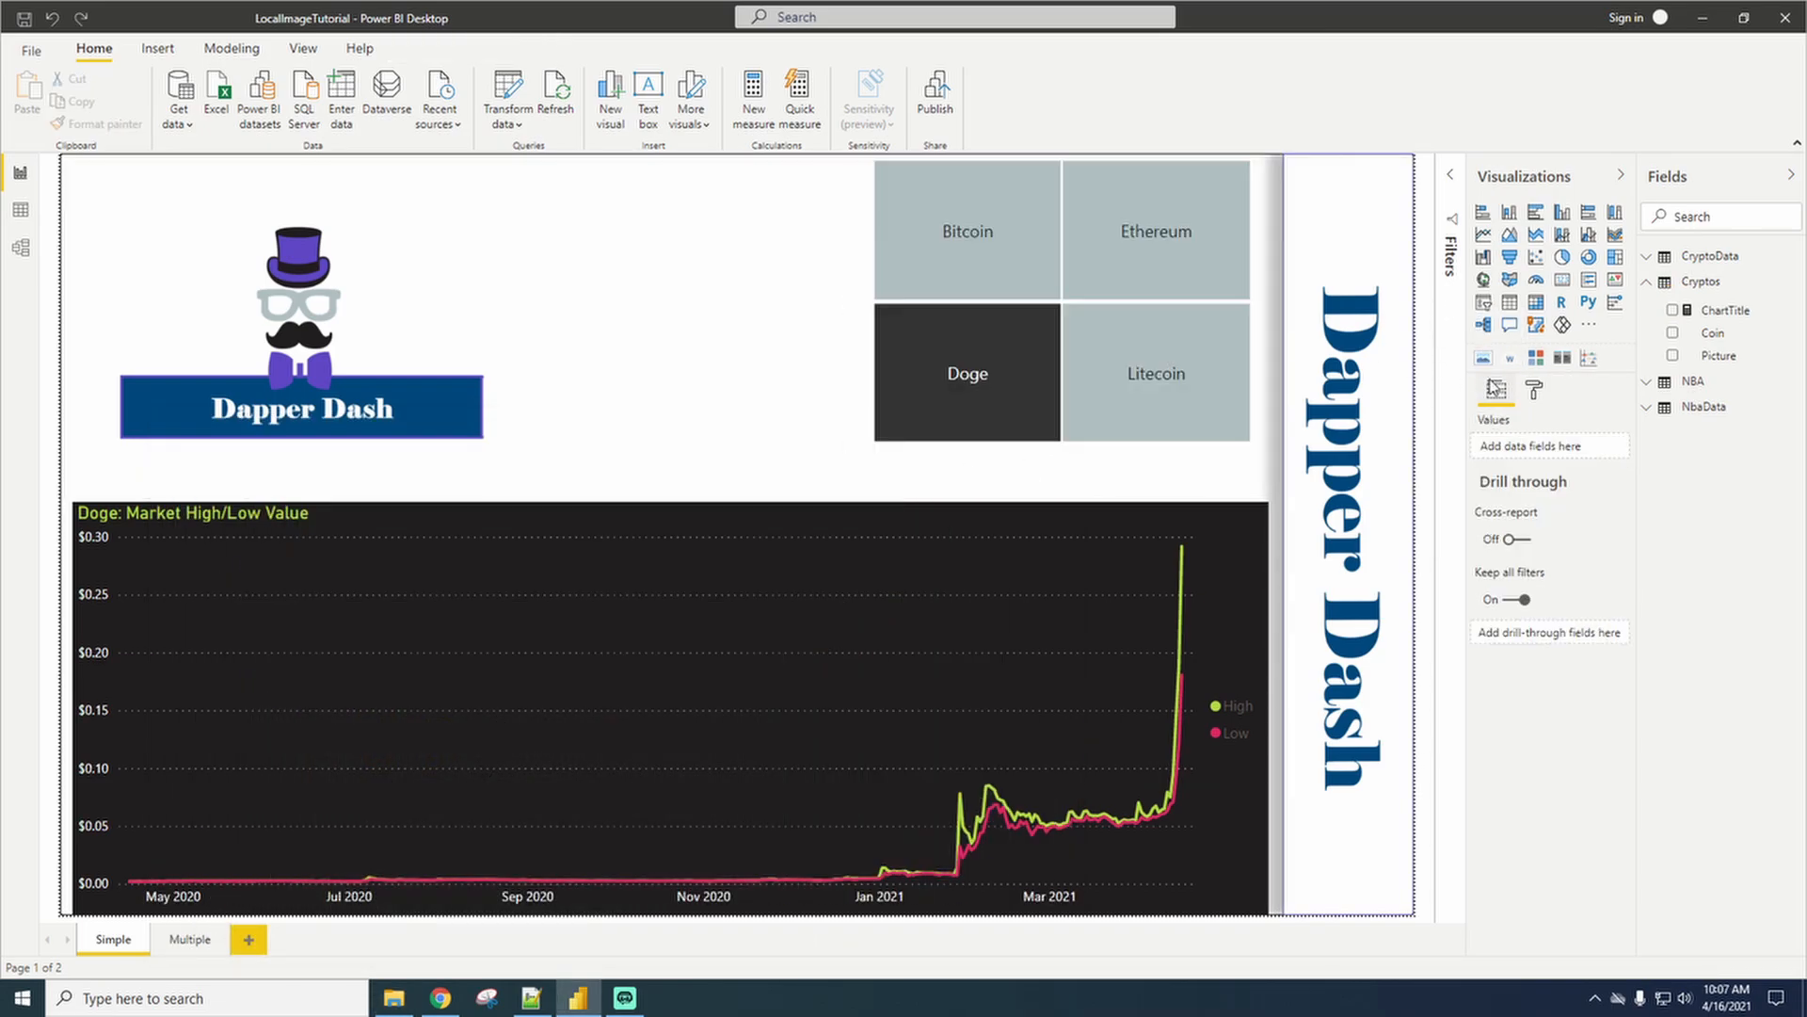
pyautogui.click(1484, 358)
pyautogui.moveTo(702, 509); pyautogui.dragTo(706, 456)
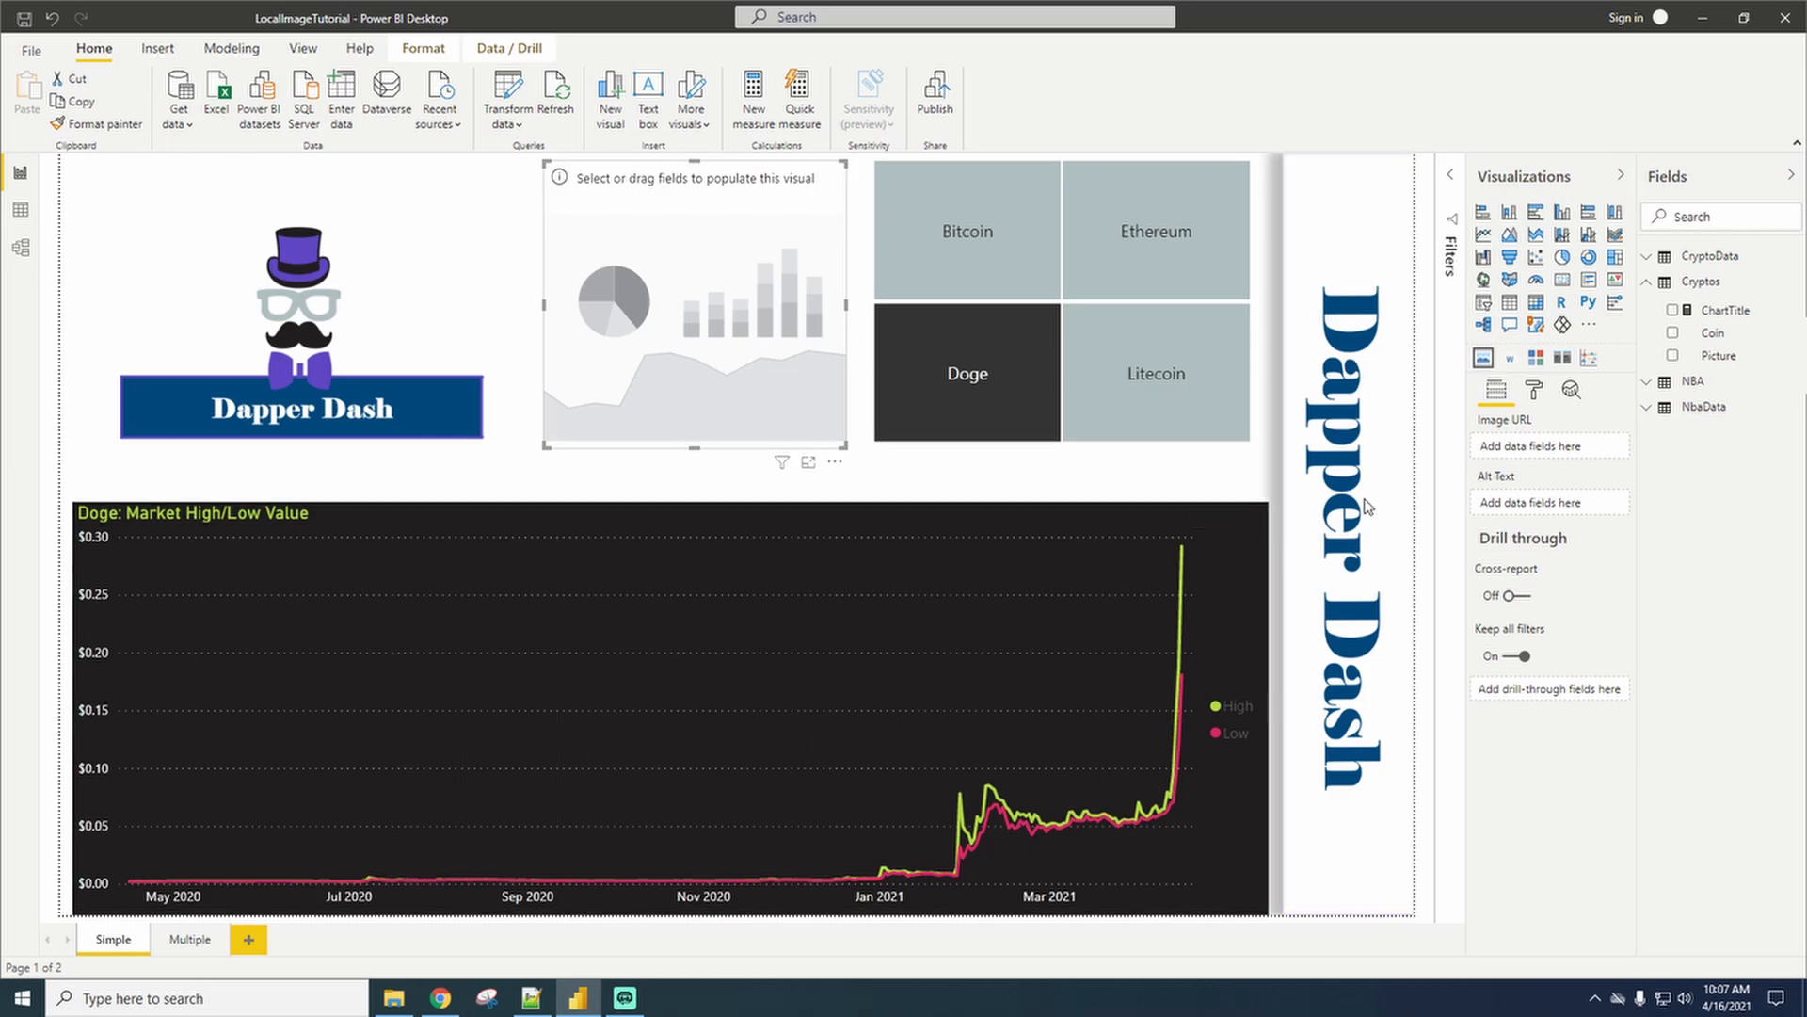
pyautogui.moveTo(1683, 383); pyautogui.dragTo(1567, 457)
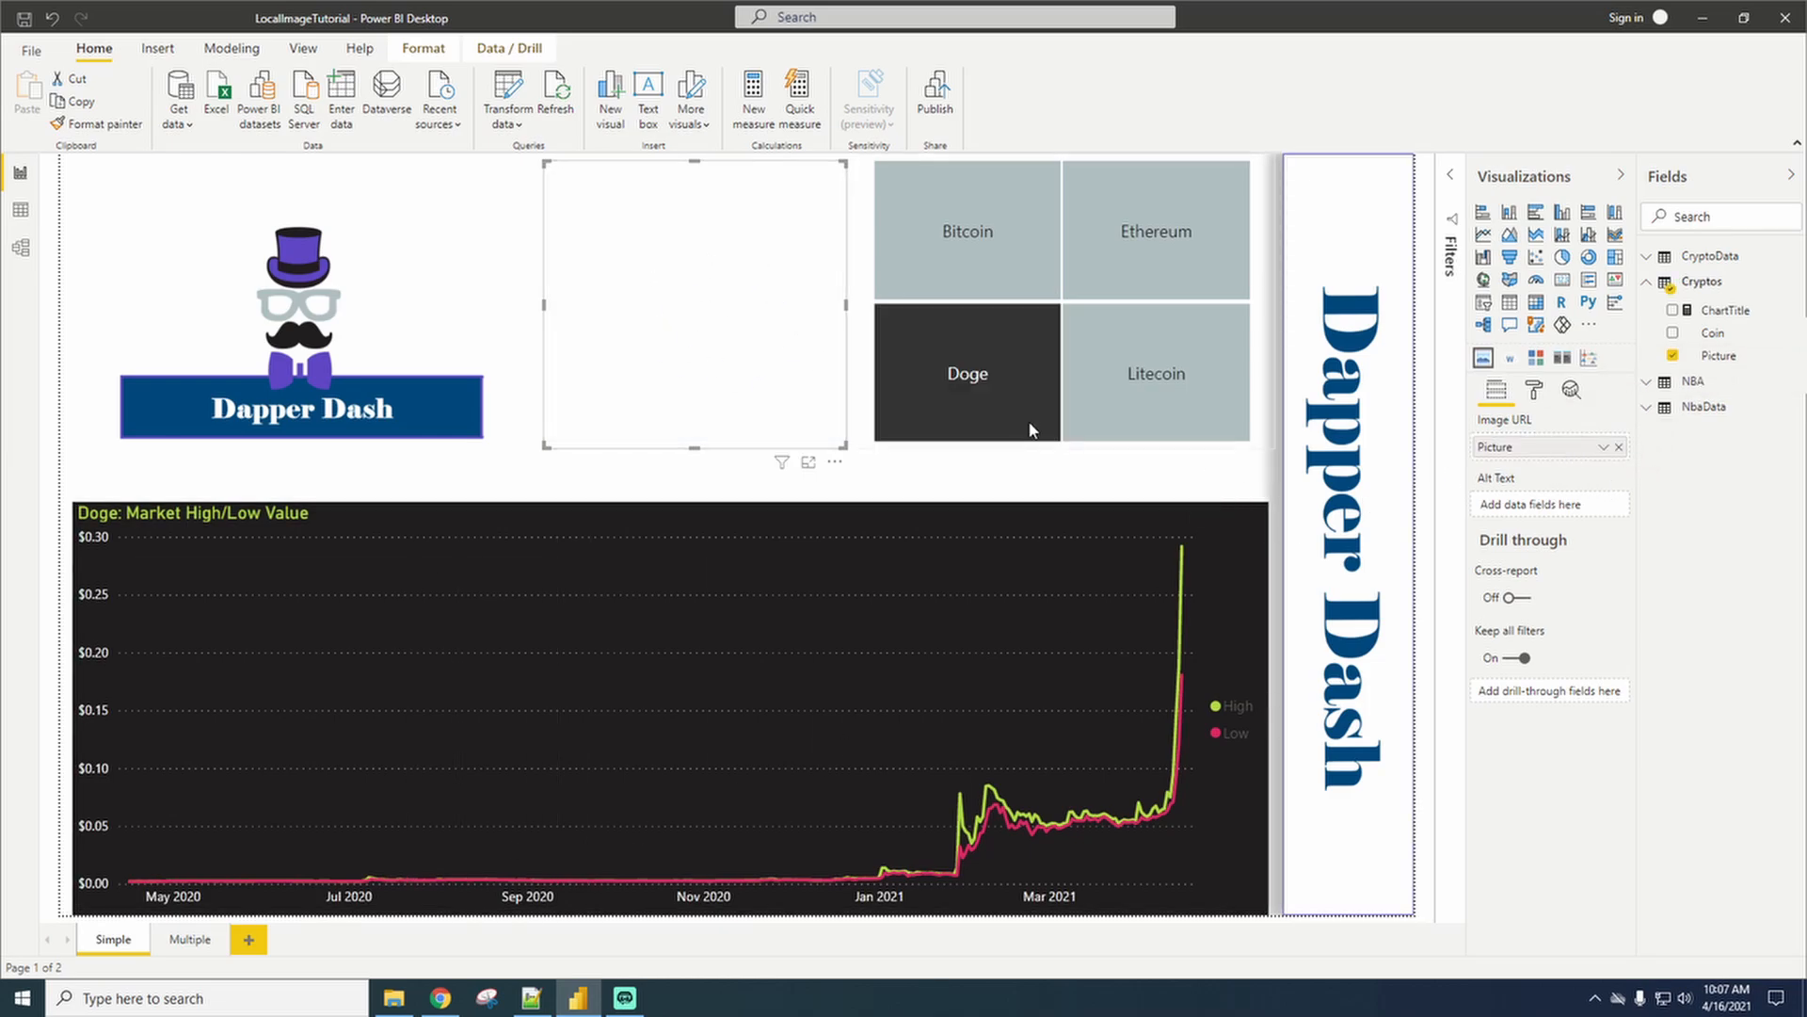
# Test the new image visual by selecting Bitcoin, Ethereum, Litecoin and again Bitcoin in the coin slicer.
pyautogui.click(1013, 274)
pyautogui.click(1144, 270)
pyautogui.click(1117, 355)
pyautogui.click(998, 273)
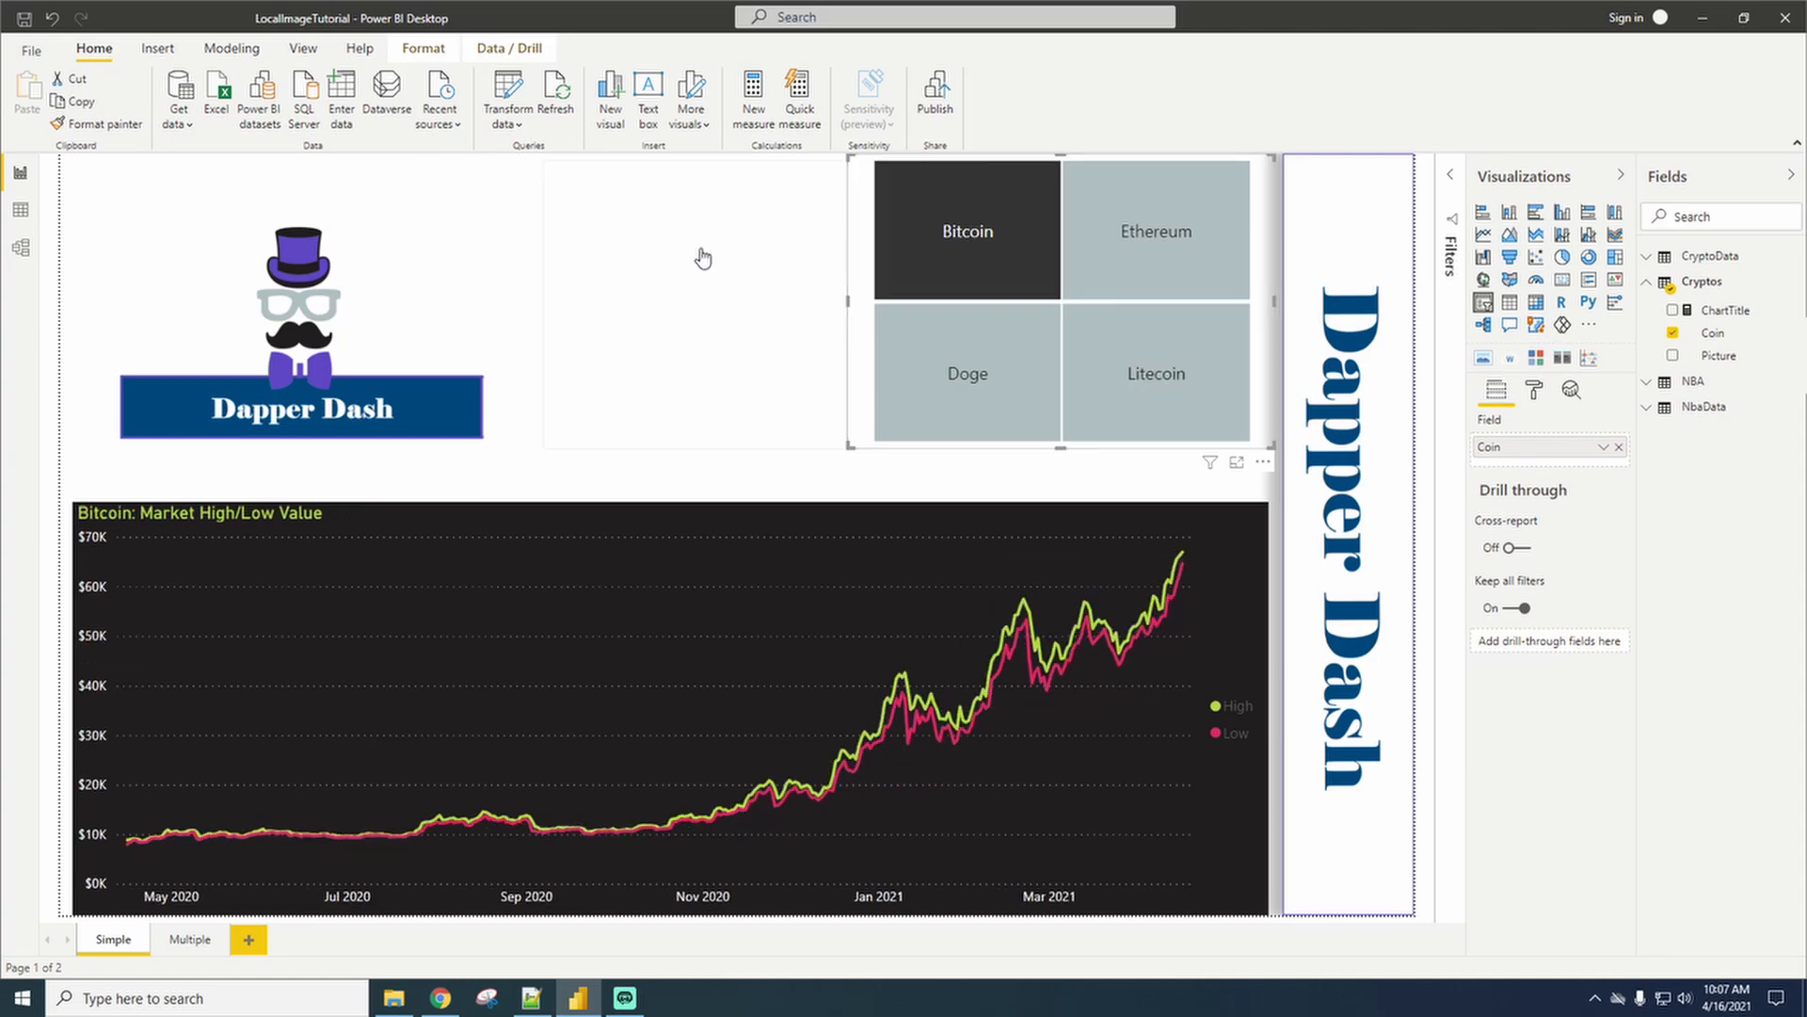
# Open the Cryptos.xlsx workbook in Excel and bring up the Pictures\Cryptos folder in File Explorer.
pyautogui.click(394, 998)
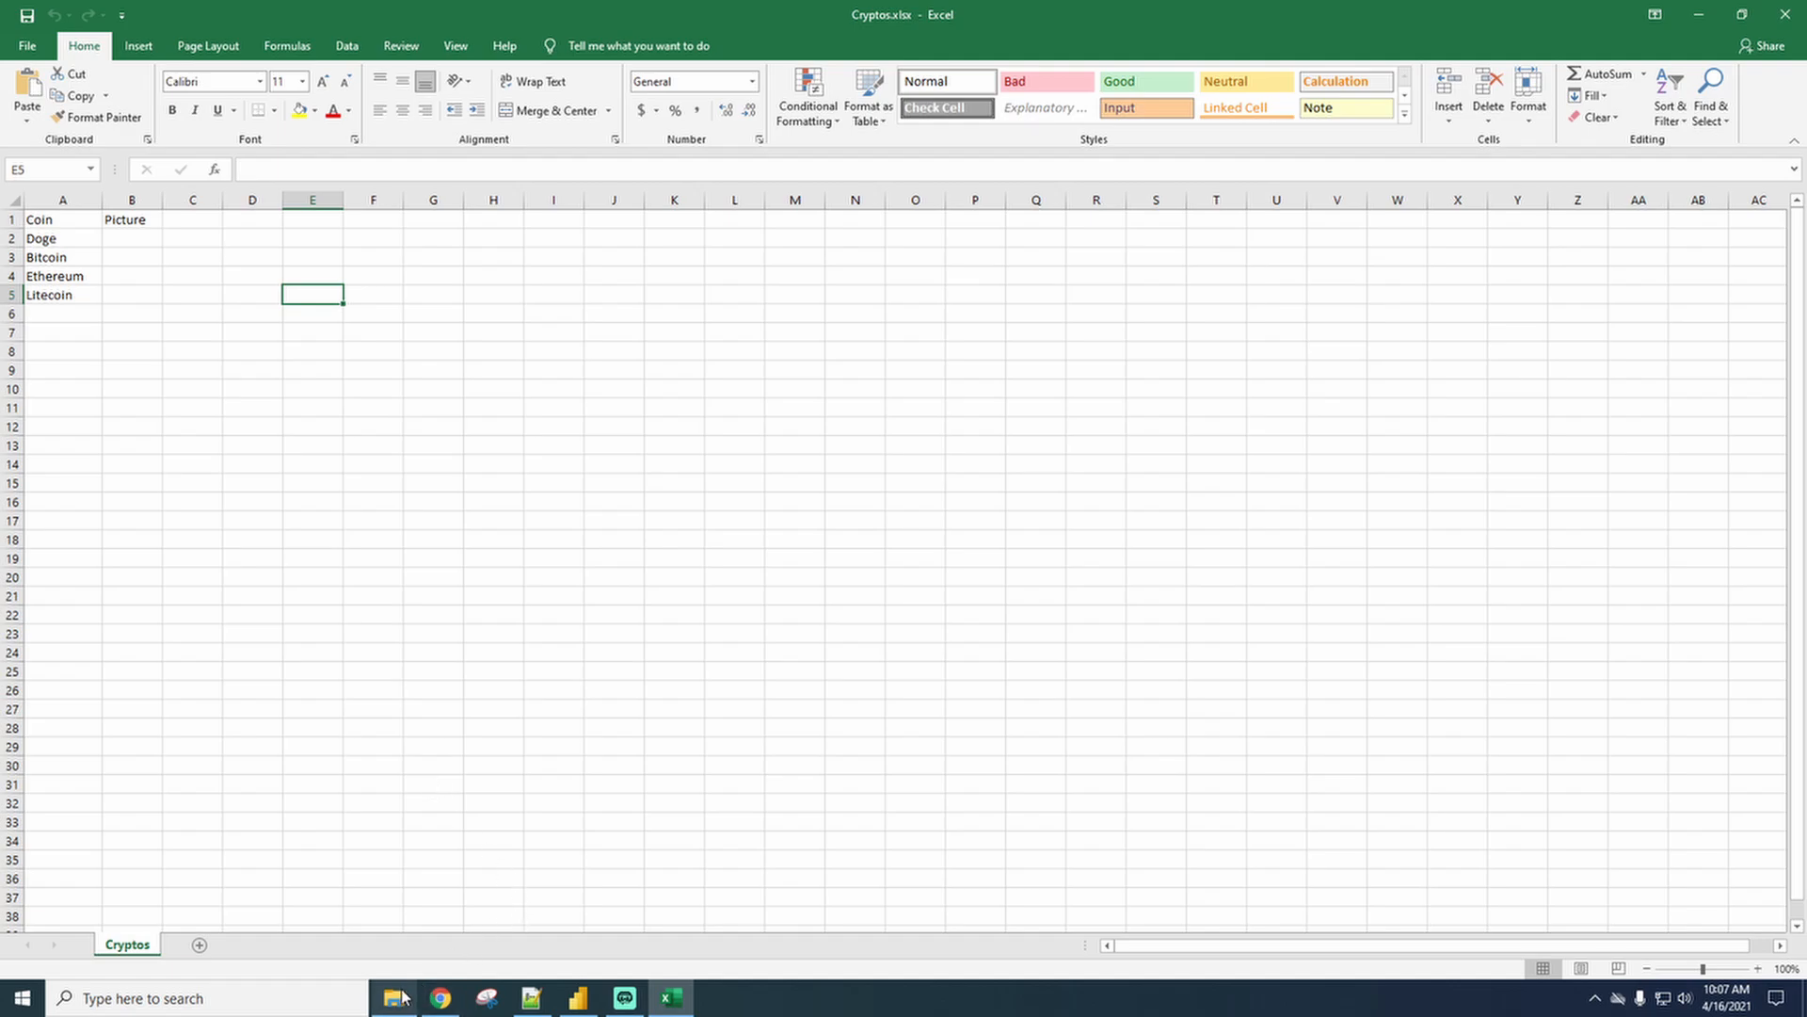
pyautogui.click(398, 998)
pyautogui.click(174, 487)
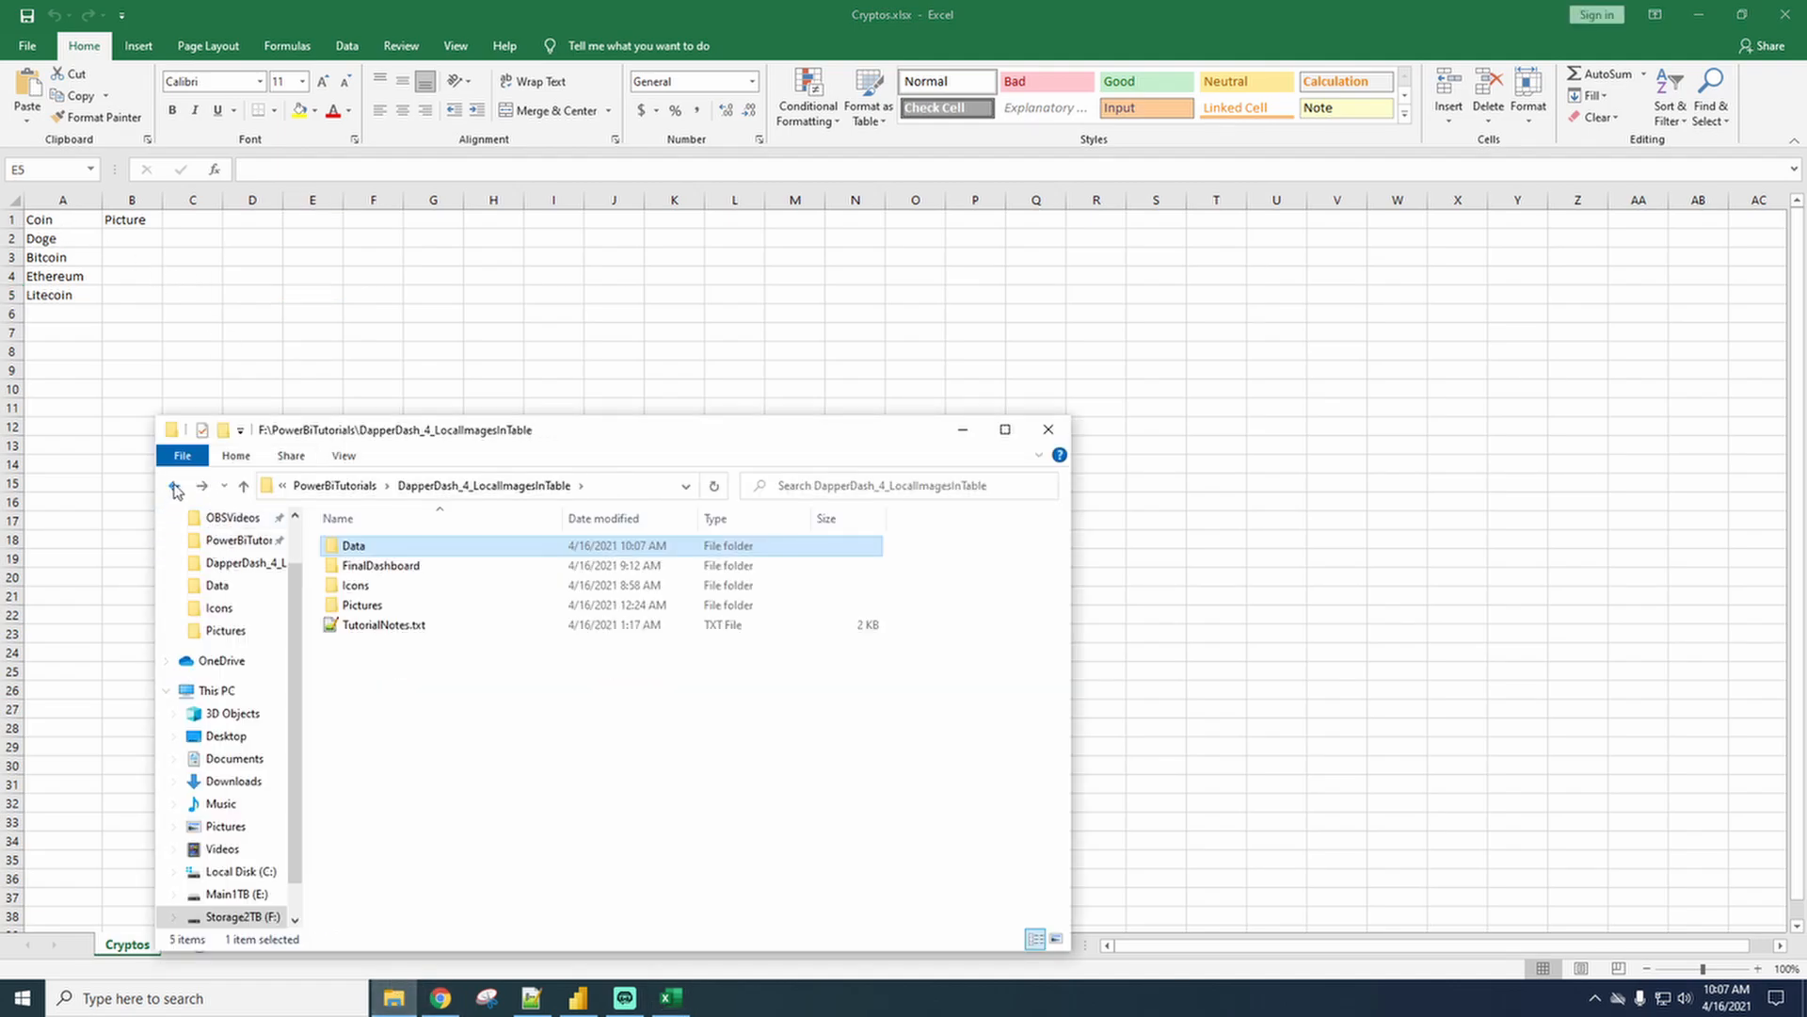
pyautogui.doubleClick(362, 606)
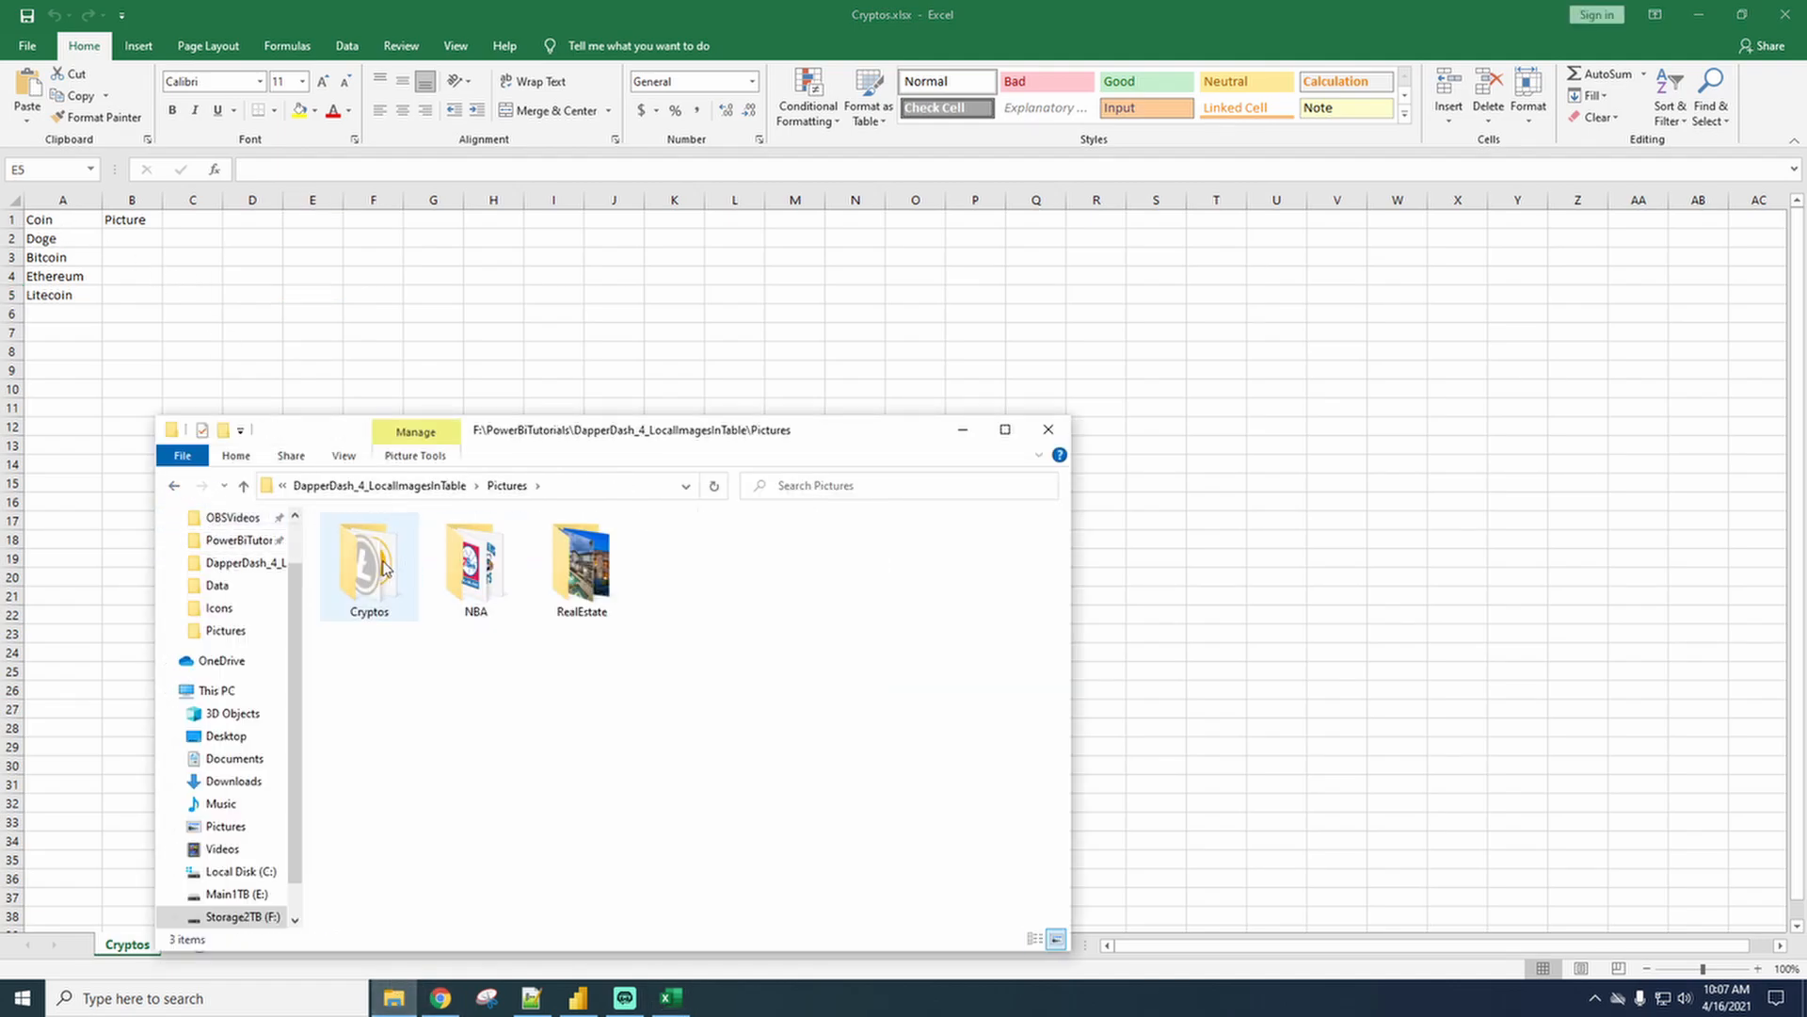
pyautogui.doubleClick(382, 565)
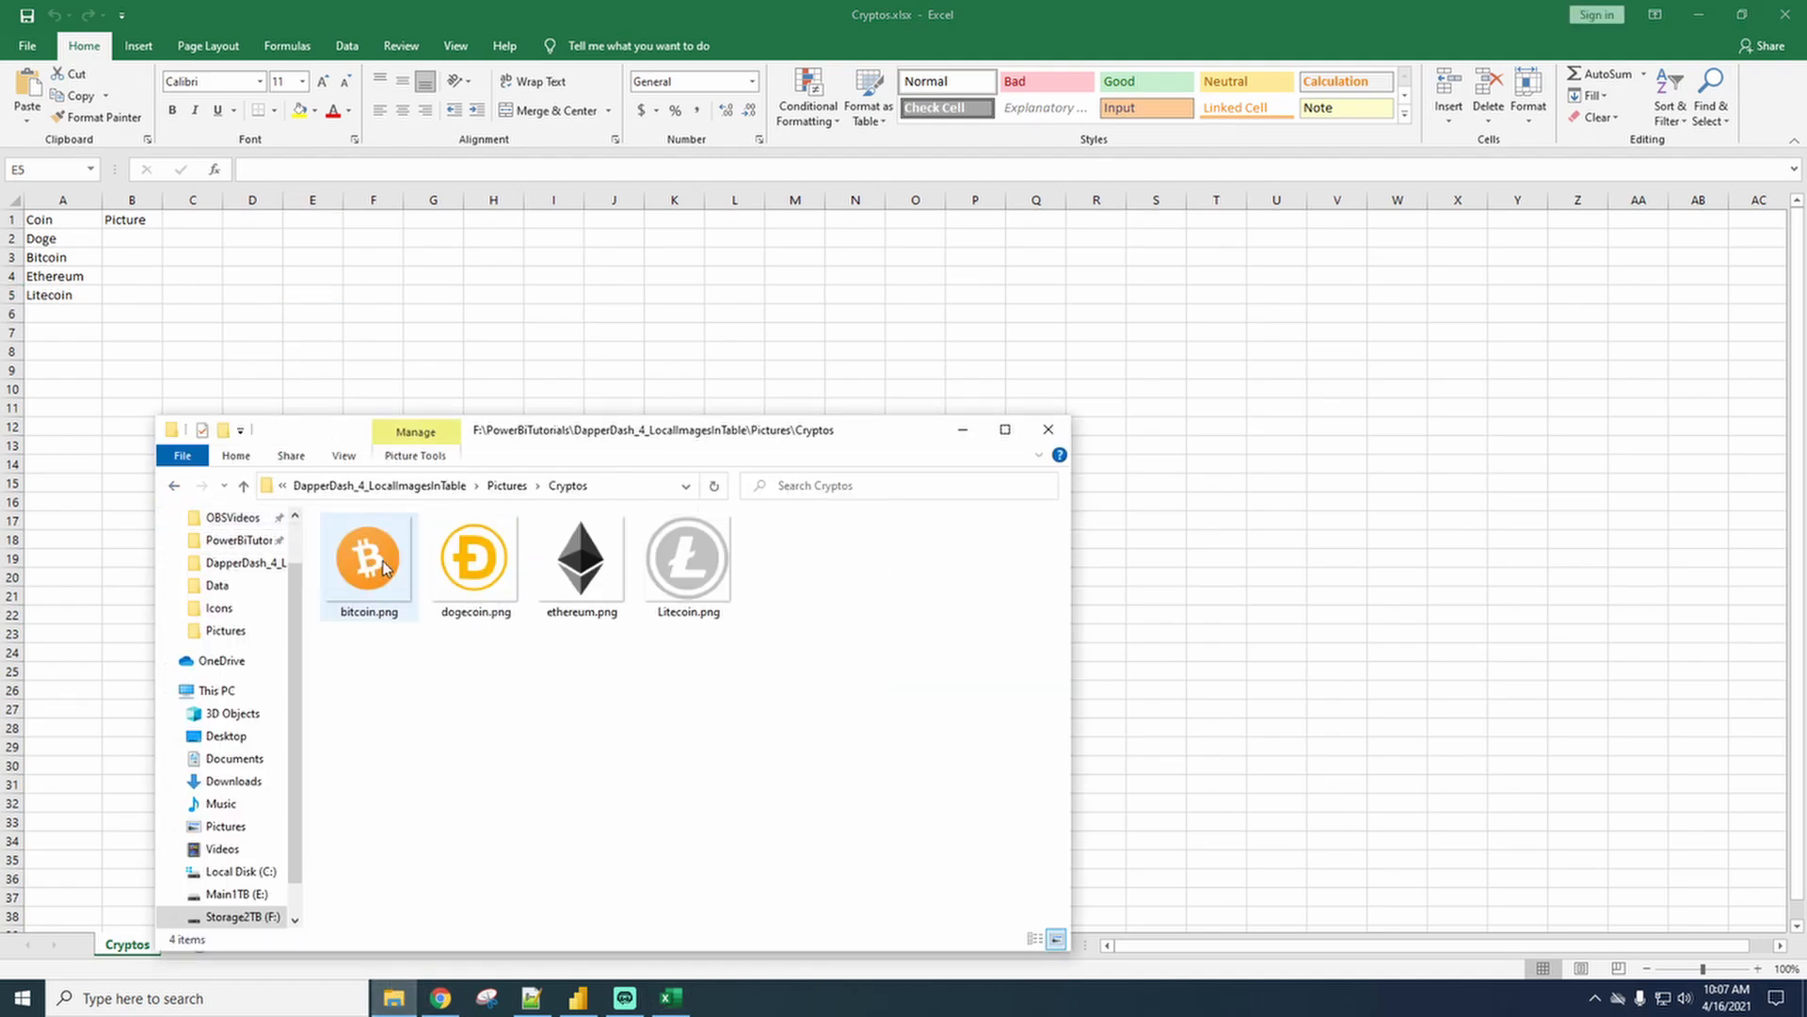
# Search Google in Chrome for "image to base64" and open the Base64 Image Encoder site at base64-image.de.
pyautogui.click(439, 997)
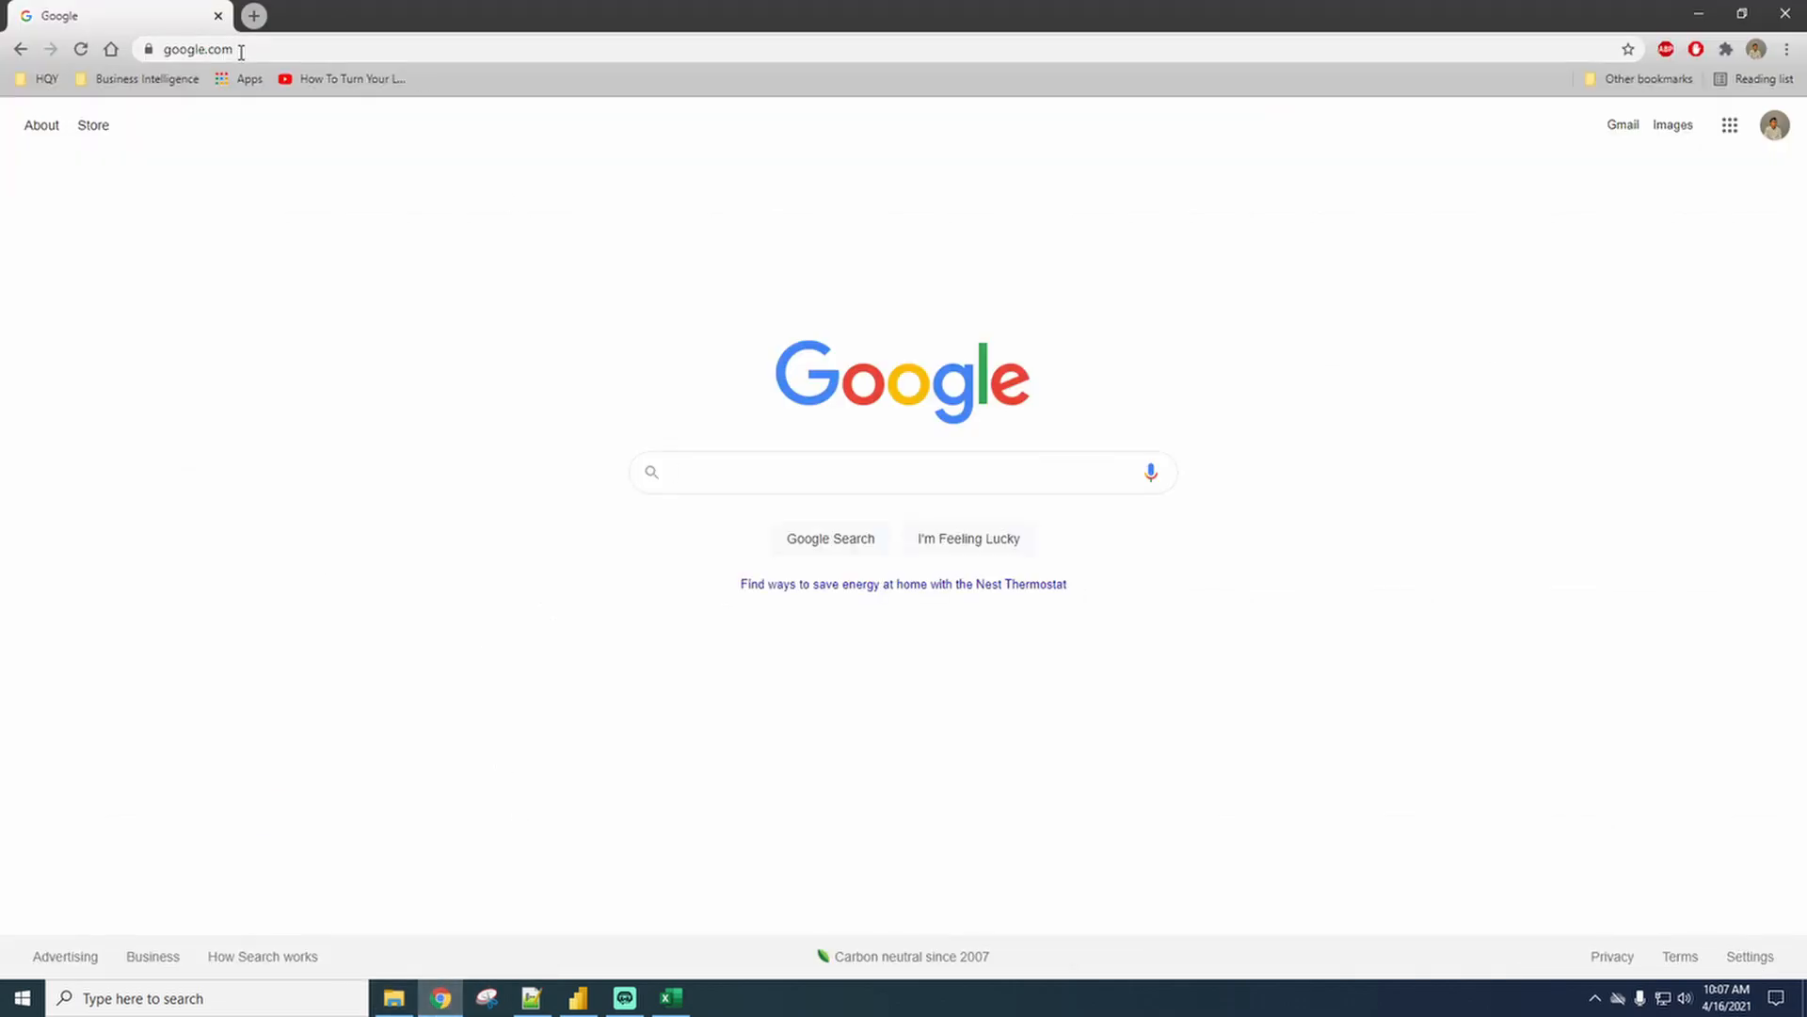
pyautogui.click(715, 476)
pyautogui.click(744, 513)
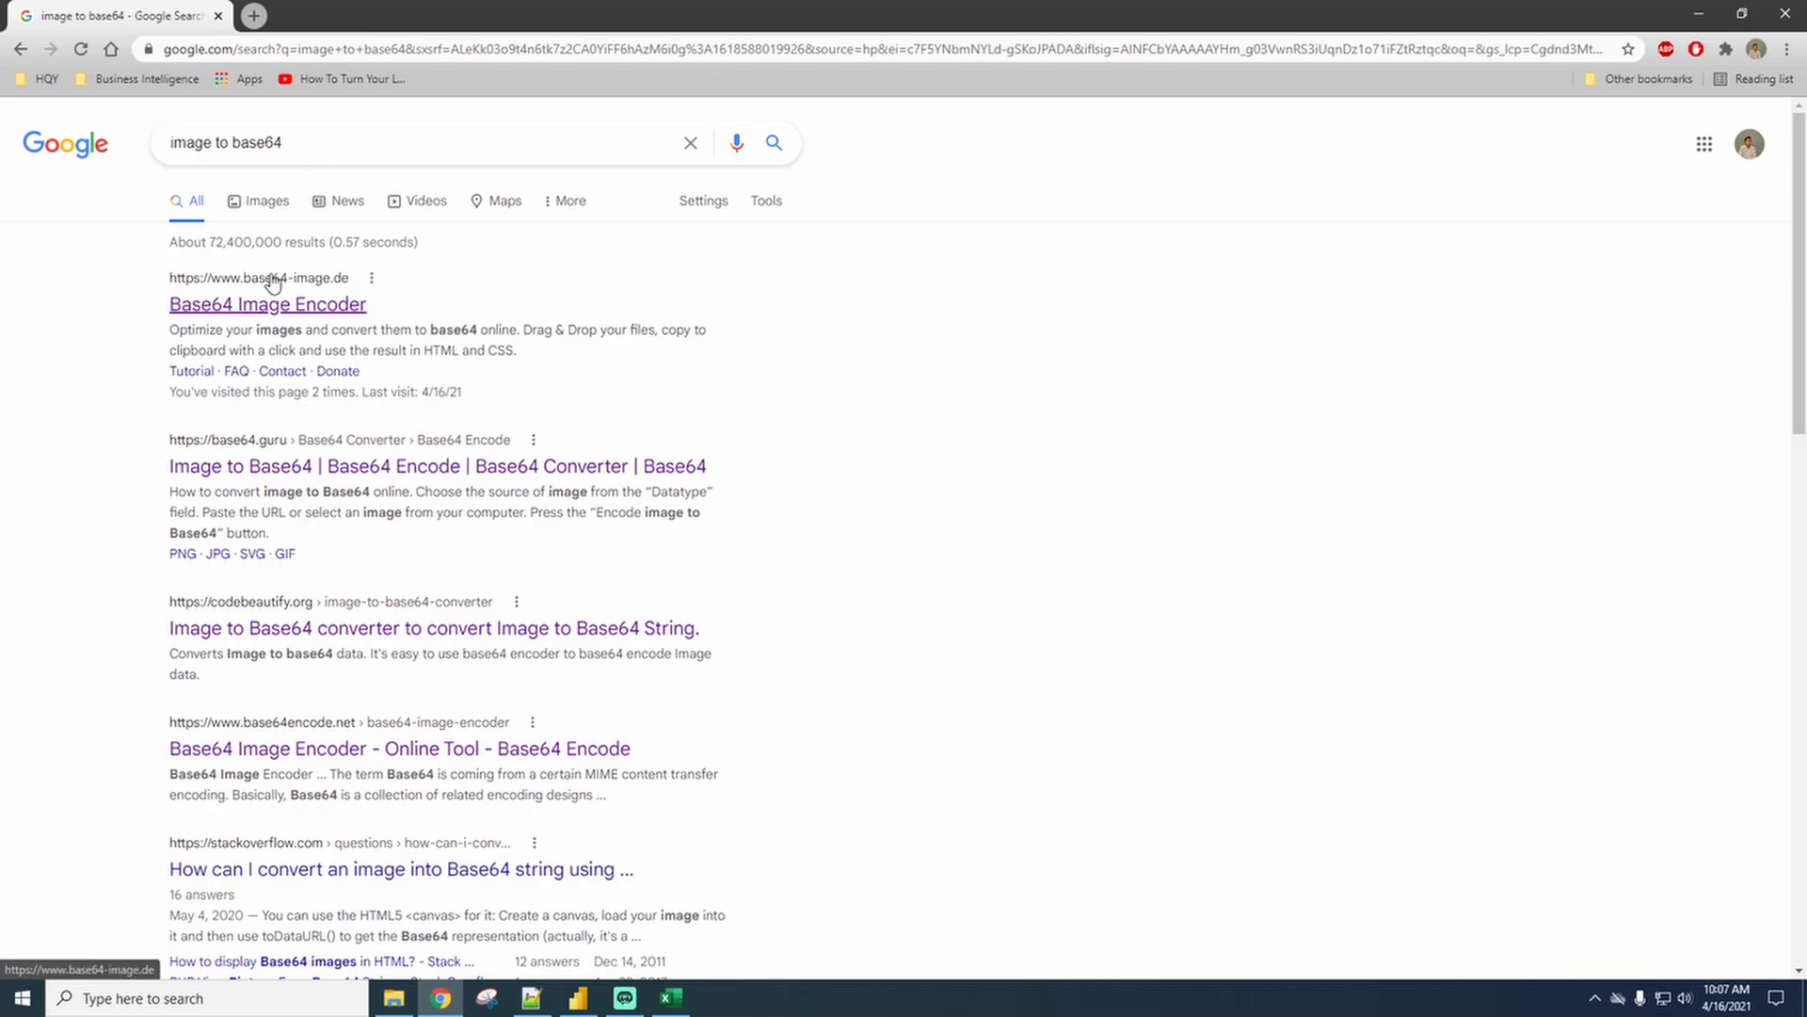
pyautogui.click(286, 309)
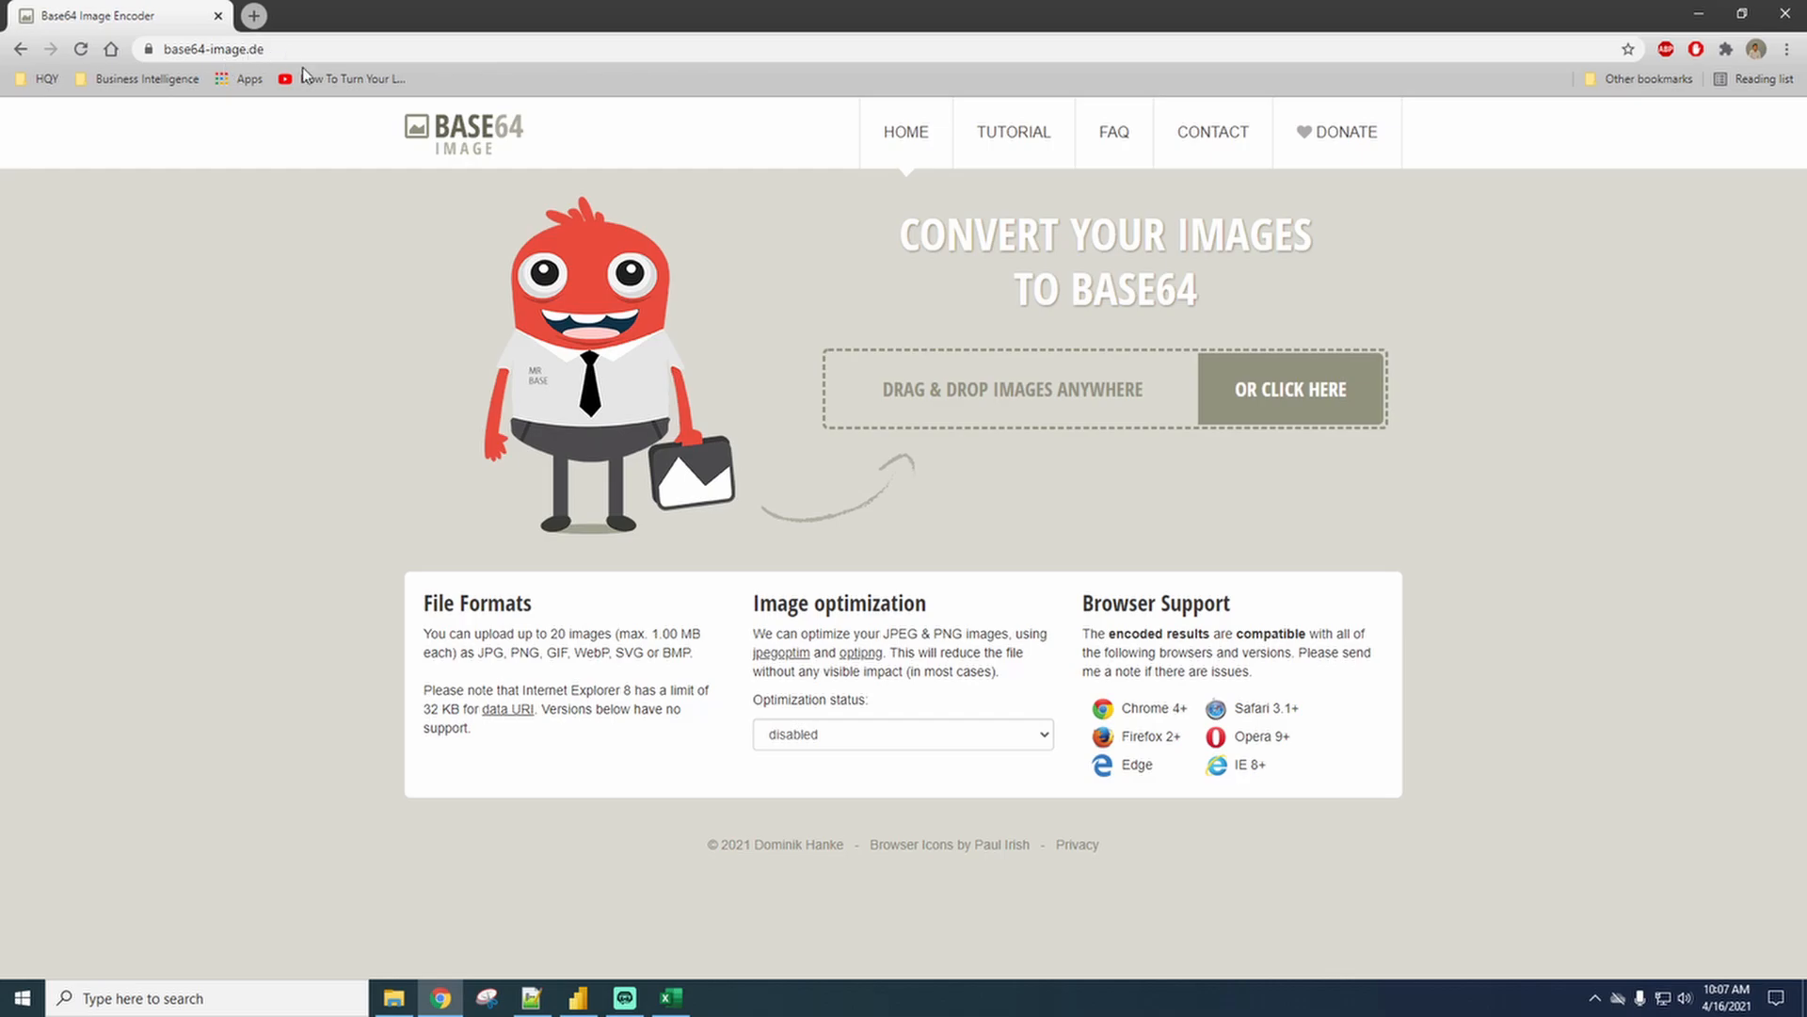
# Upload bitcoin.png, dogecoin.png, ethereum.png and Litecoin.png from the Cryptos folder to the Base64 encoder.
pyautogui.click(393, 998)
pyautogui.moveTo(915, 714); pyautogui.dragTo(322, 523)
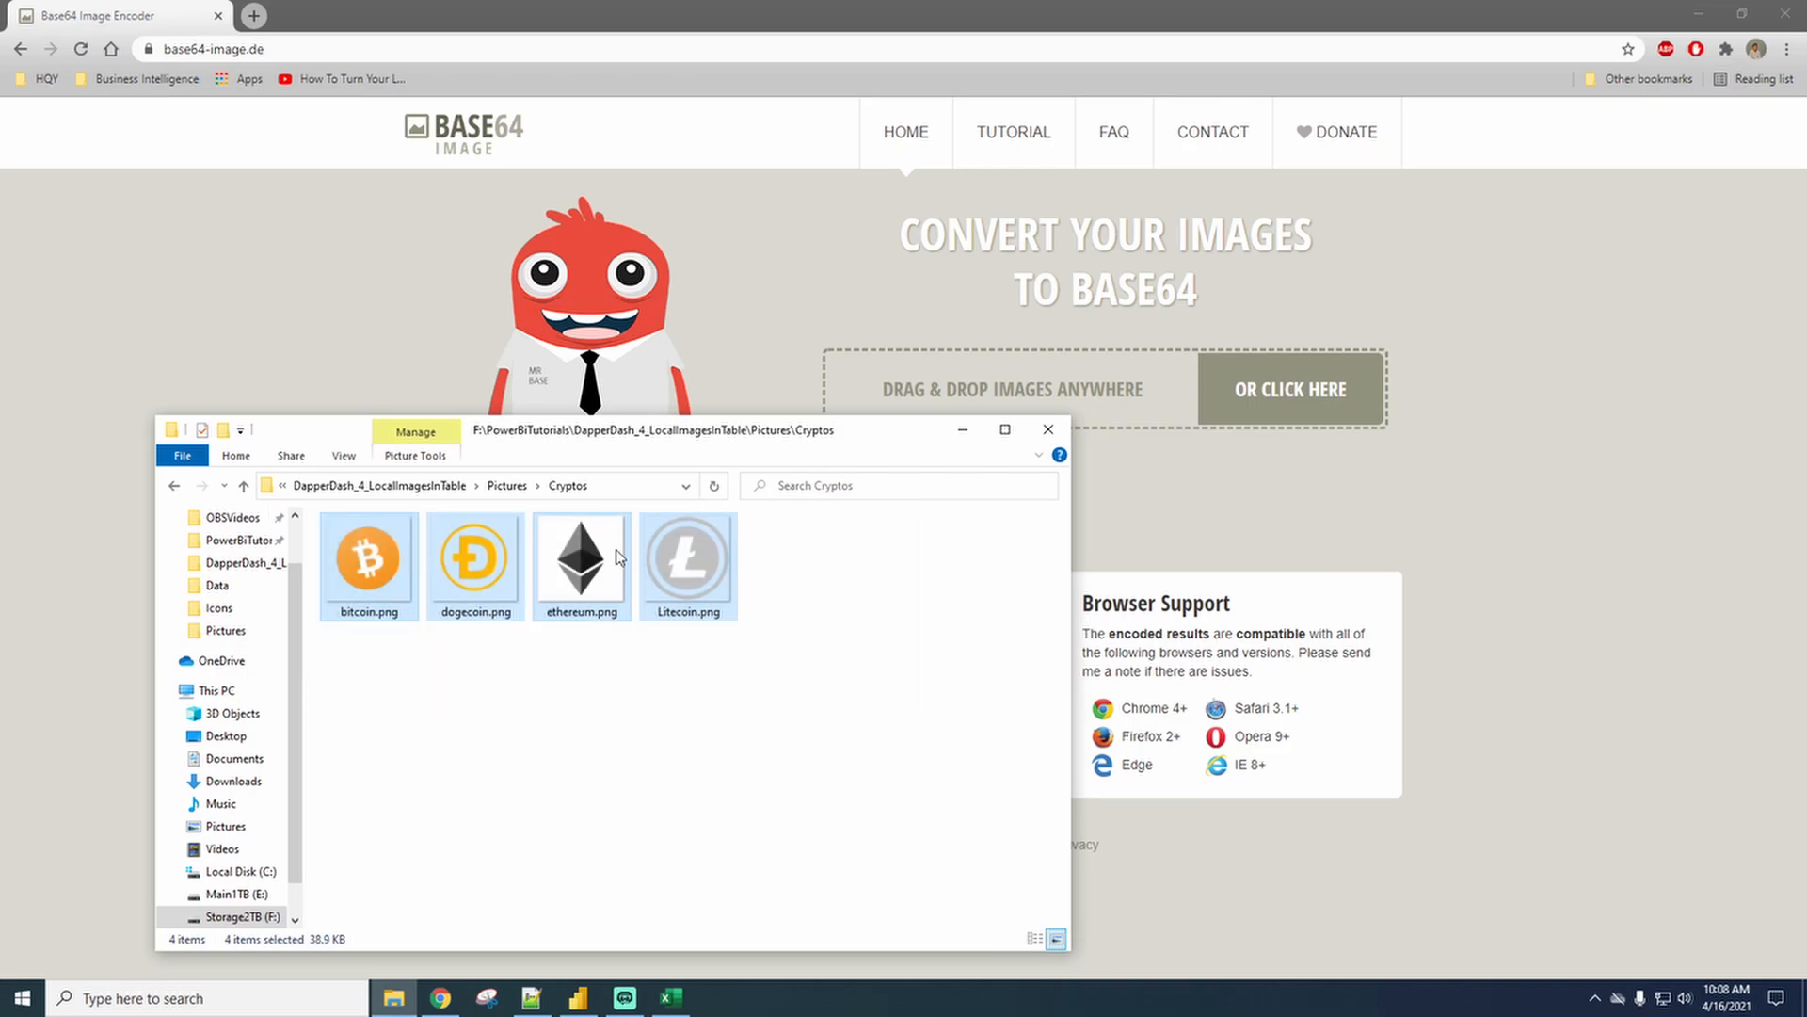
pyautogui.moveTo(581, 561); pyautogui.dragTo(1134, 424)
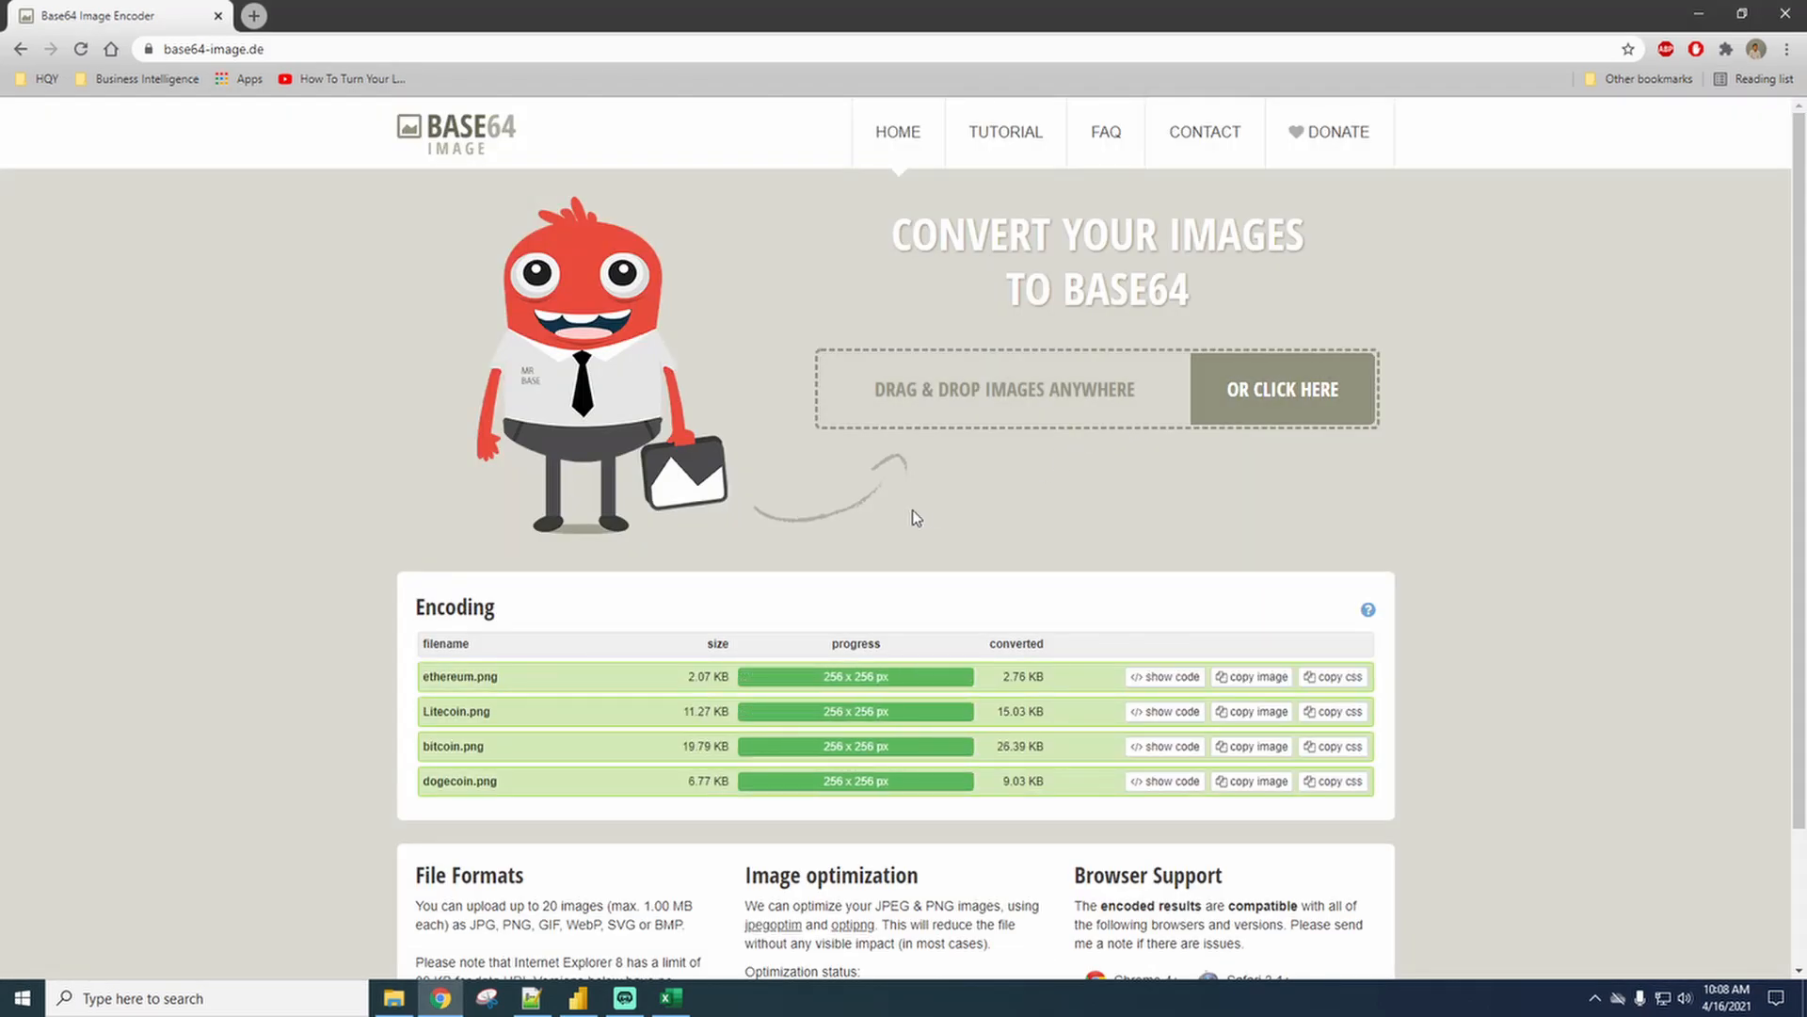
# Inspect the generated code and encoded size of ethereum.png, then close its details.
pyautogui.click(1161, 677)
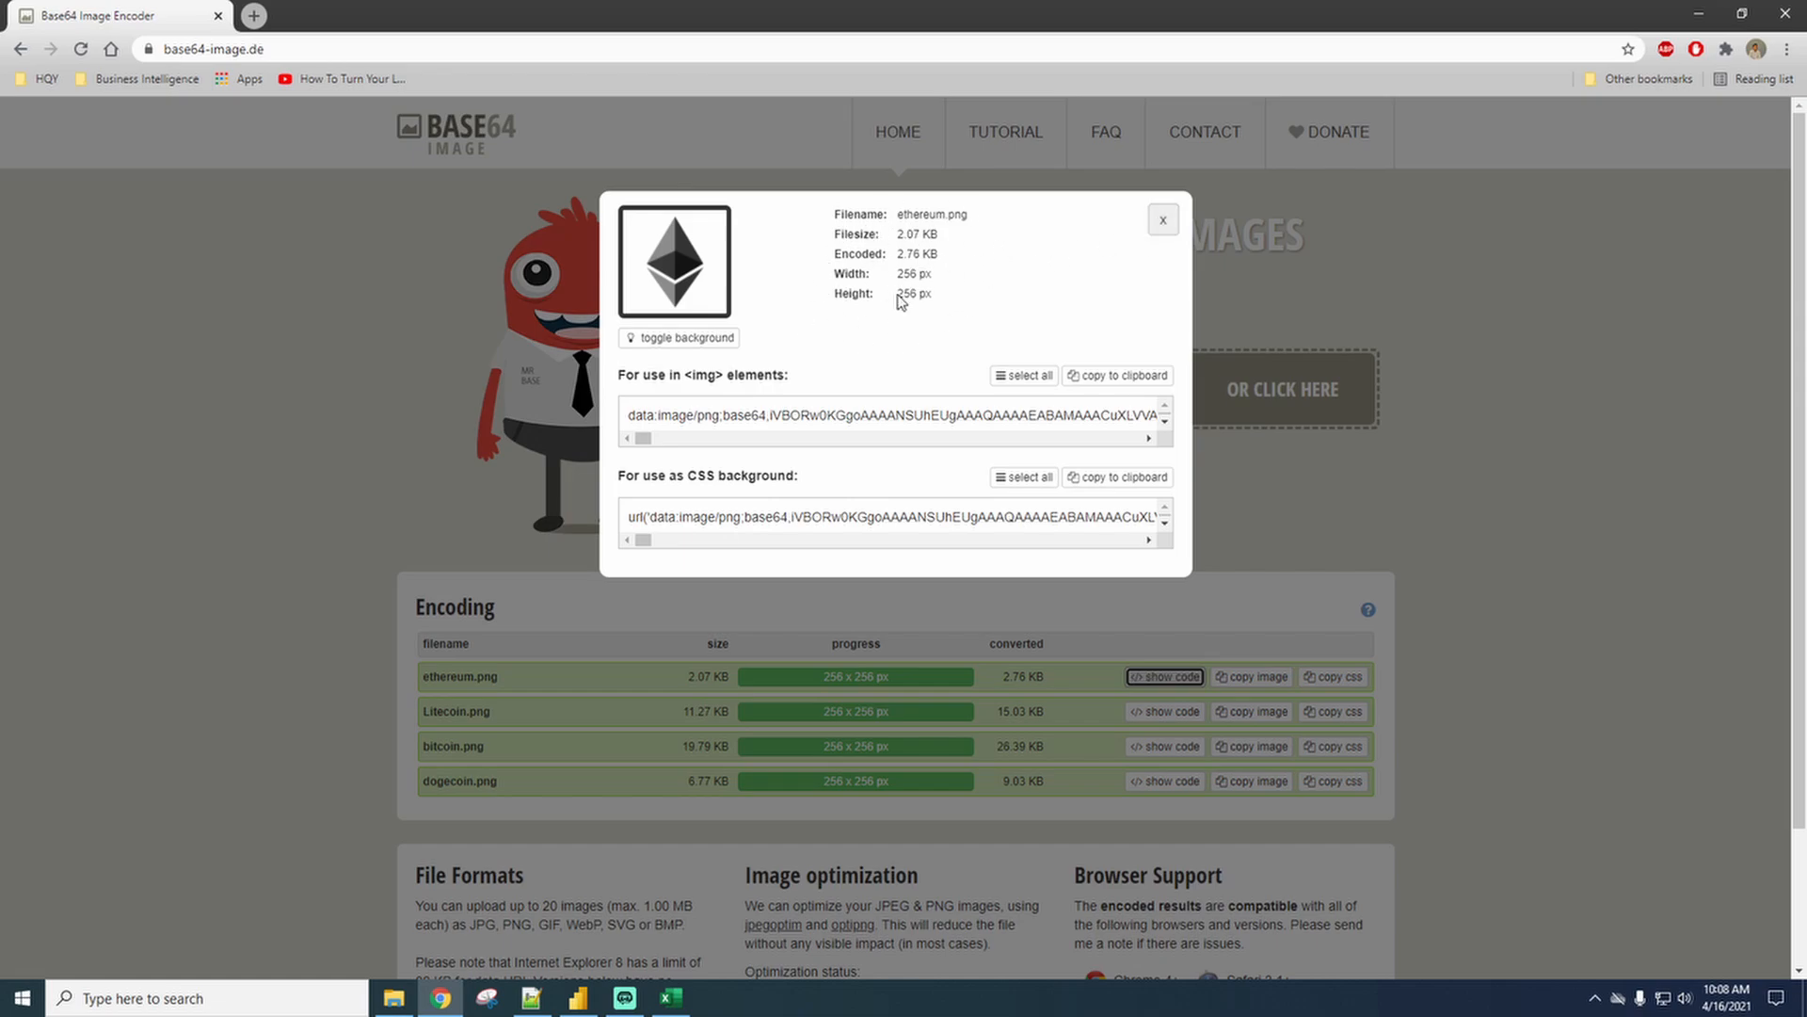
pyautogui.moveTo(899, 295); pyautogui.dragTo(937, 257)
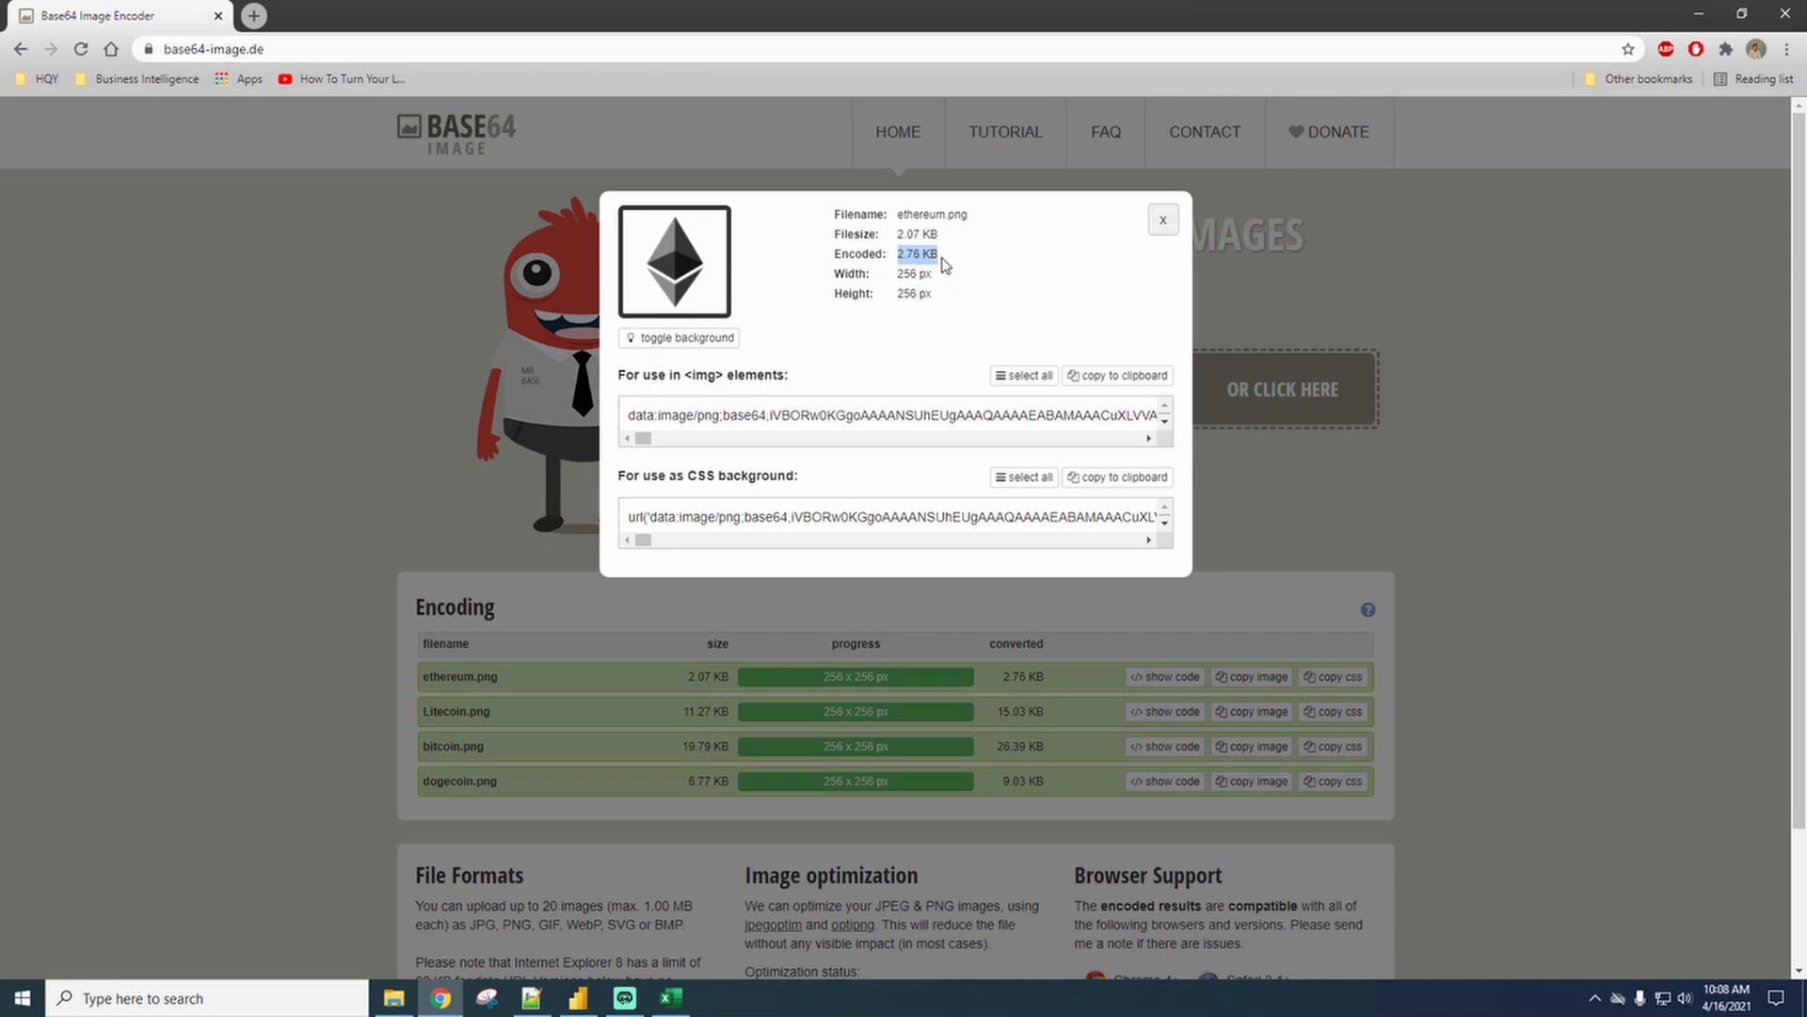
pyautogui.click(1164, 219)
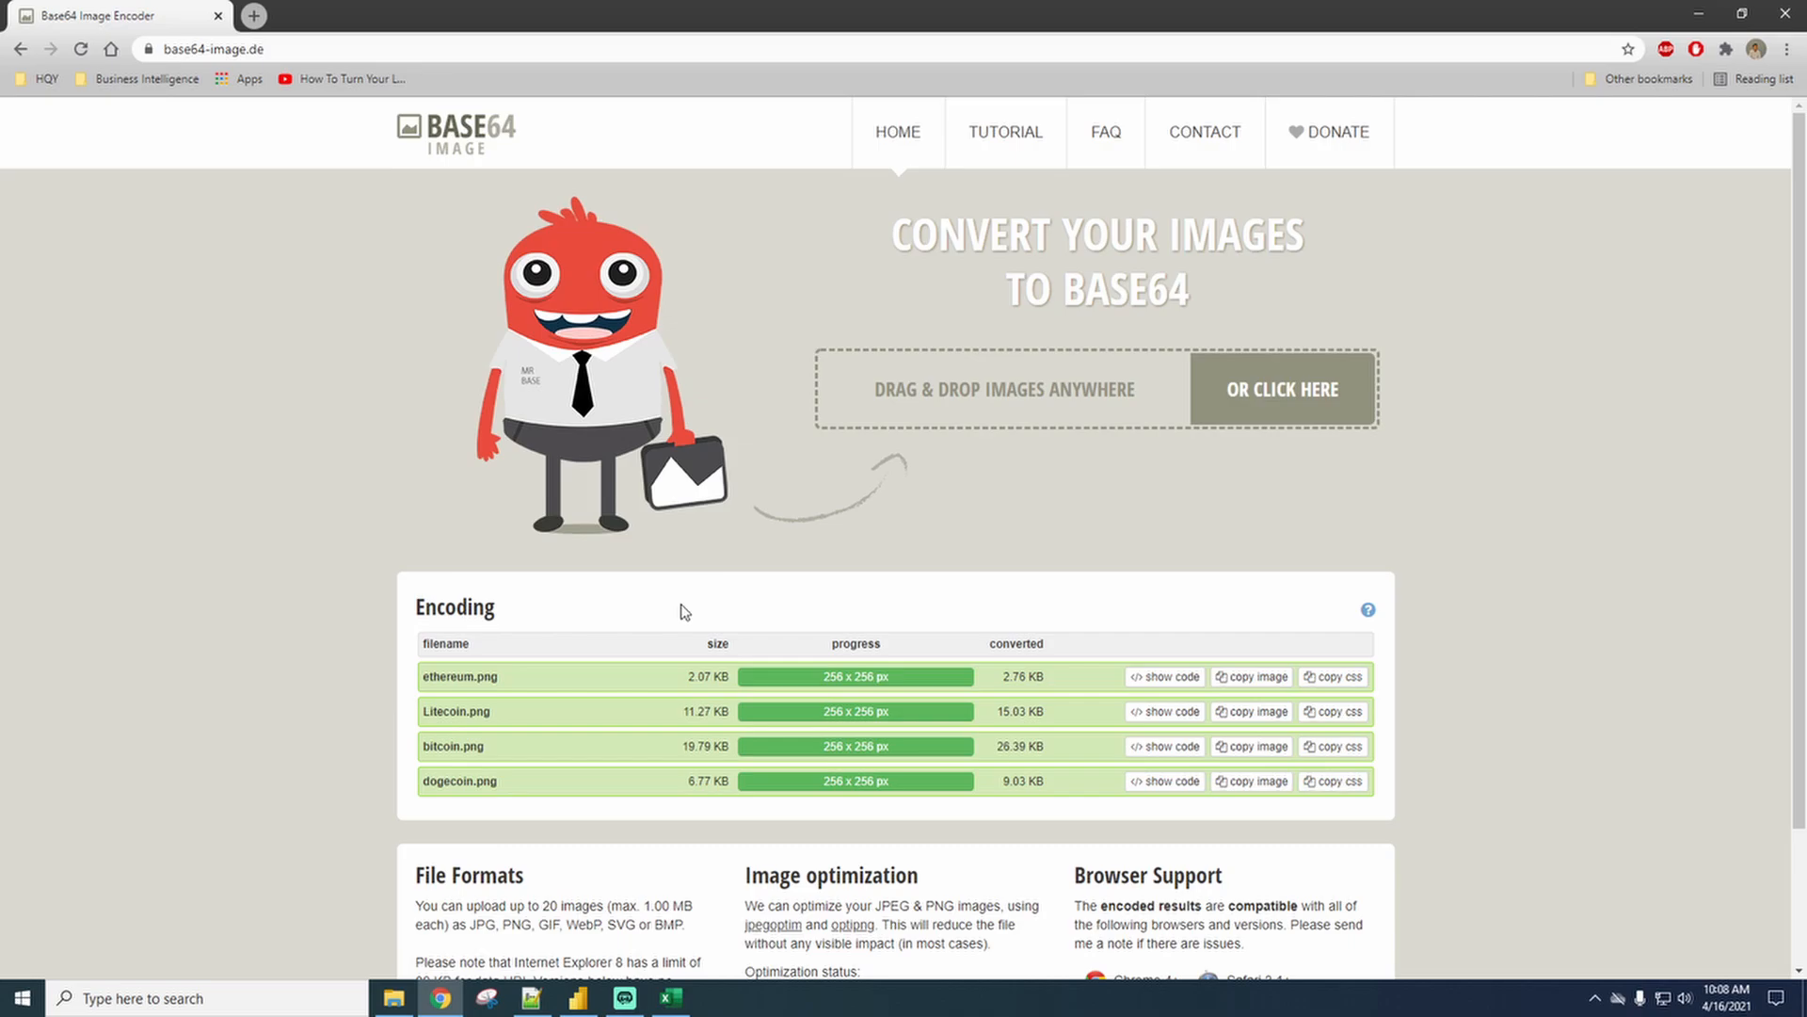
# Copy the Base64 image string of ethereum.png and paste it into the Ethereum row's Picture cell B4 in Excel.
pyautogui.click(1258, 680)
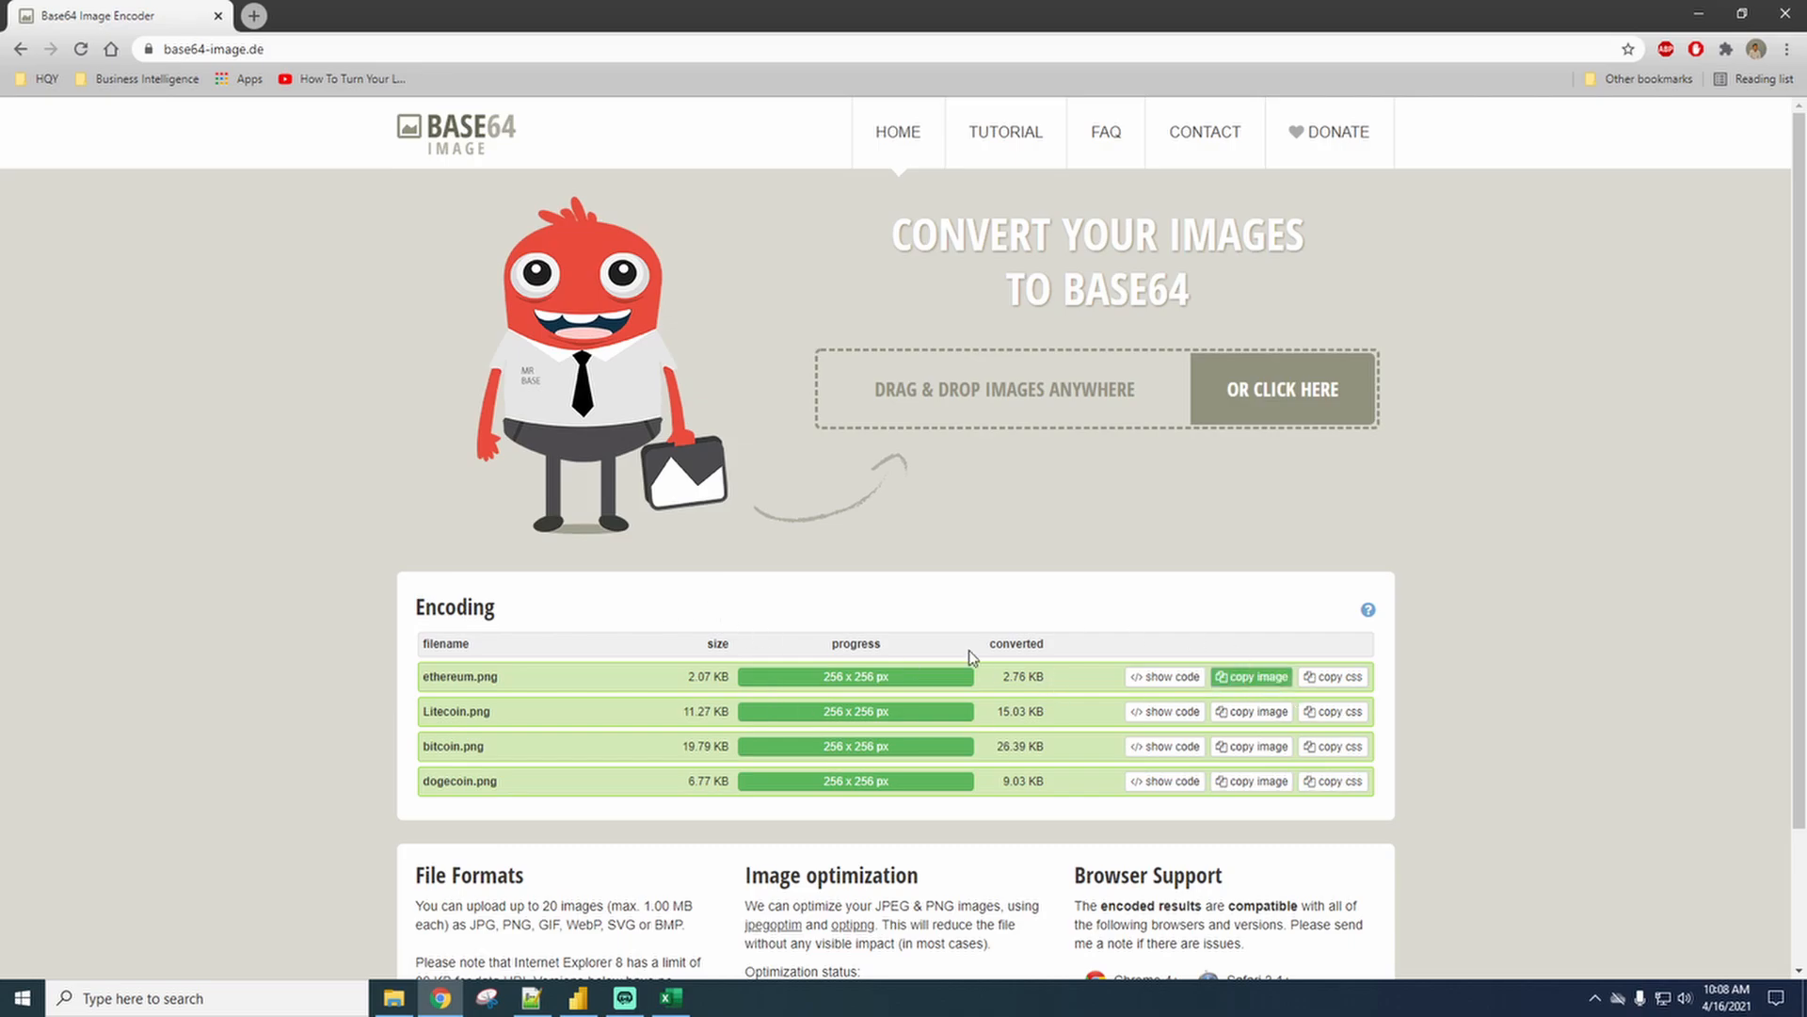
pyautogui.click(1165, 677)
pyautogui.click(1164, 220)
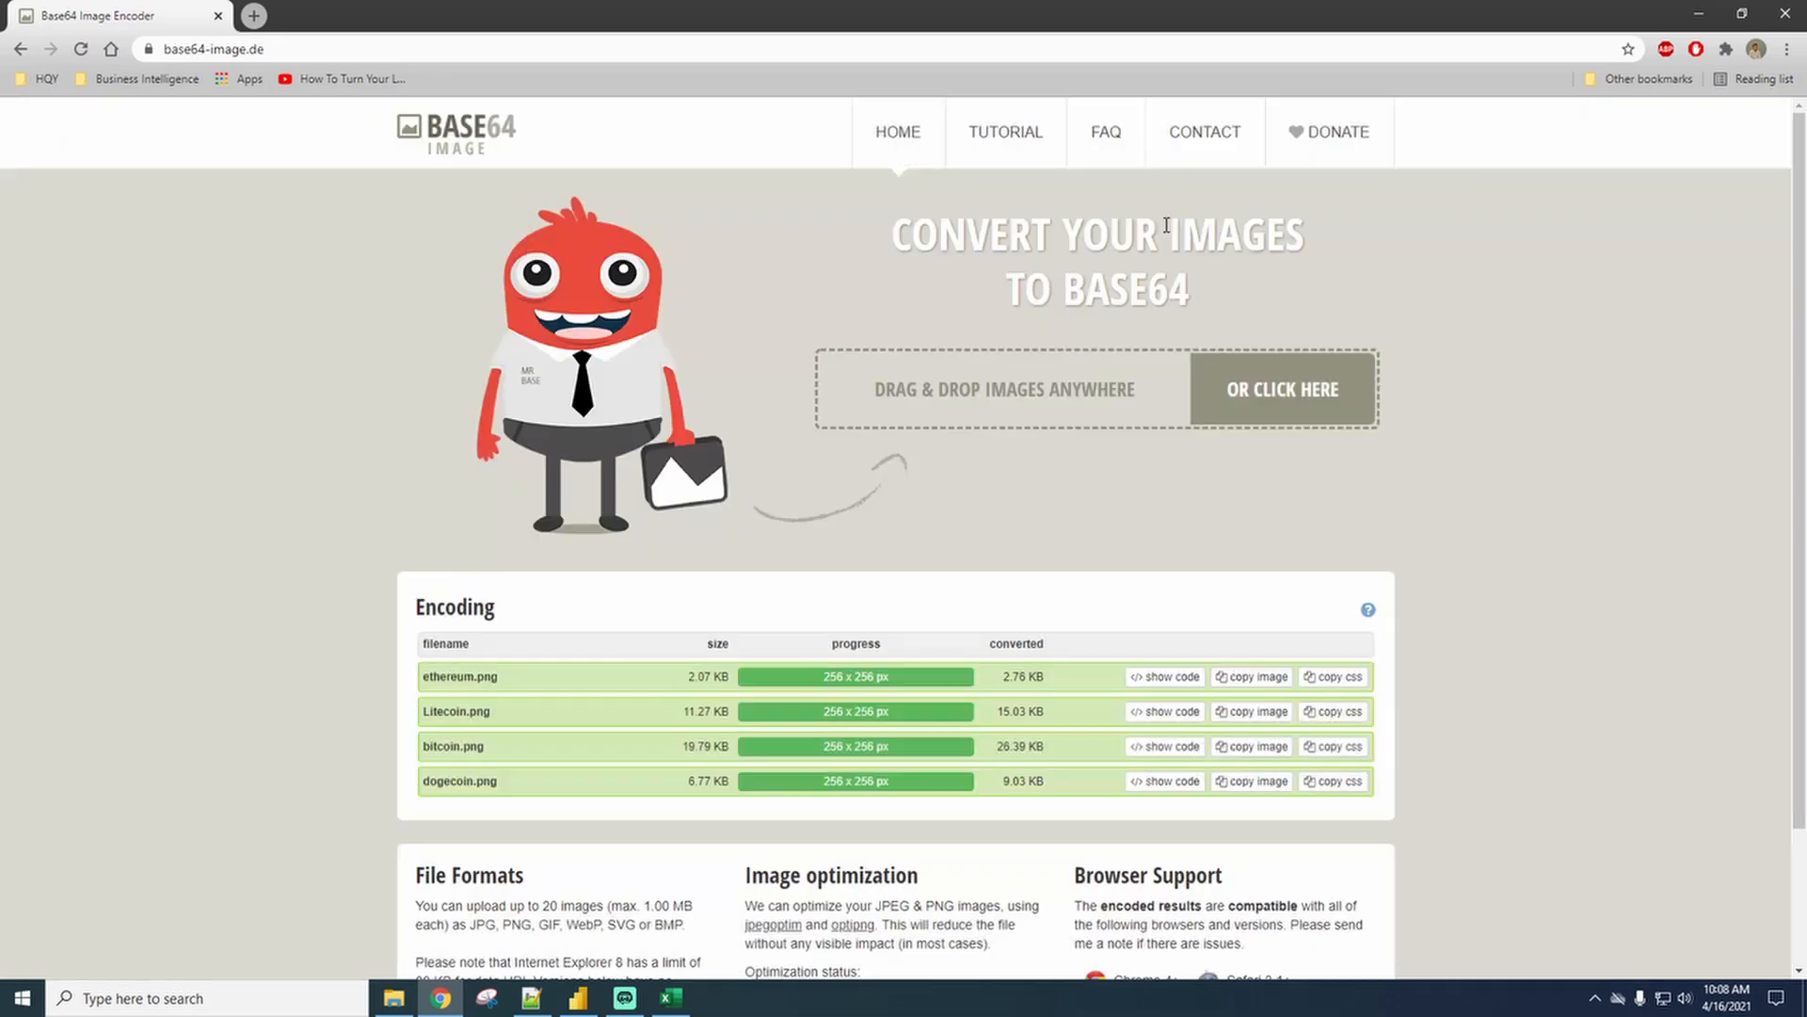
pyautogui.click(1256, 678)
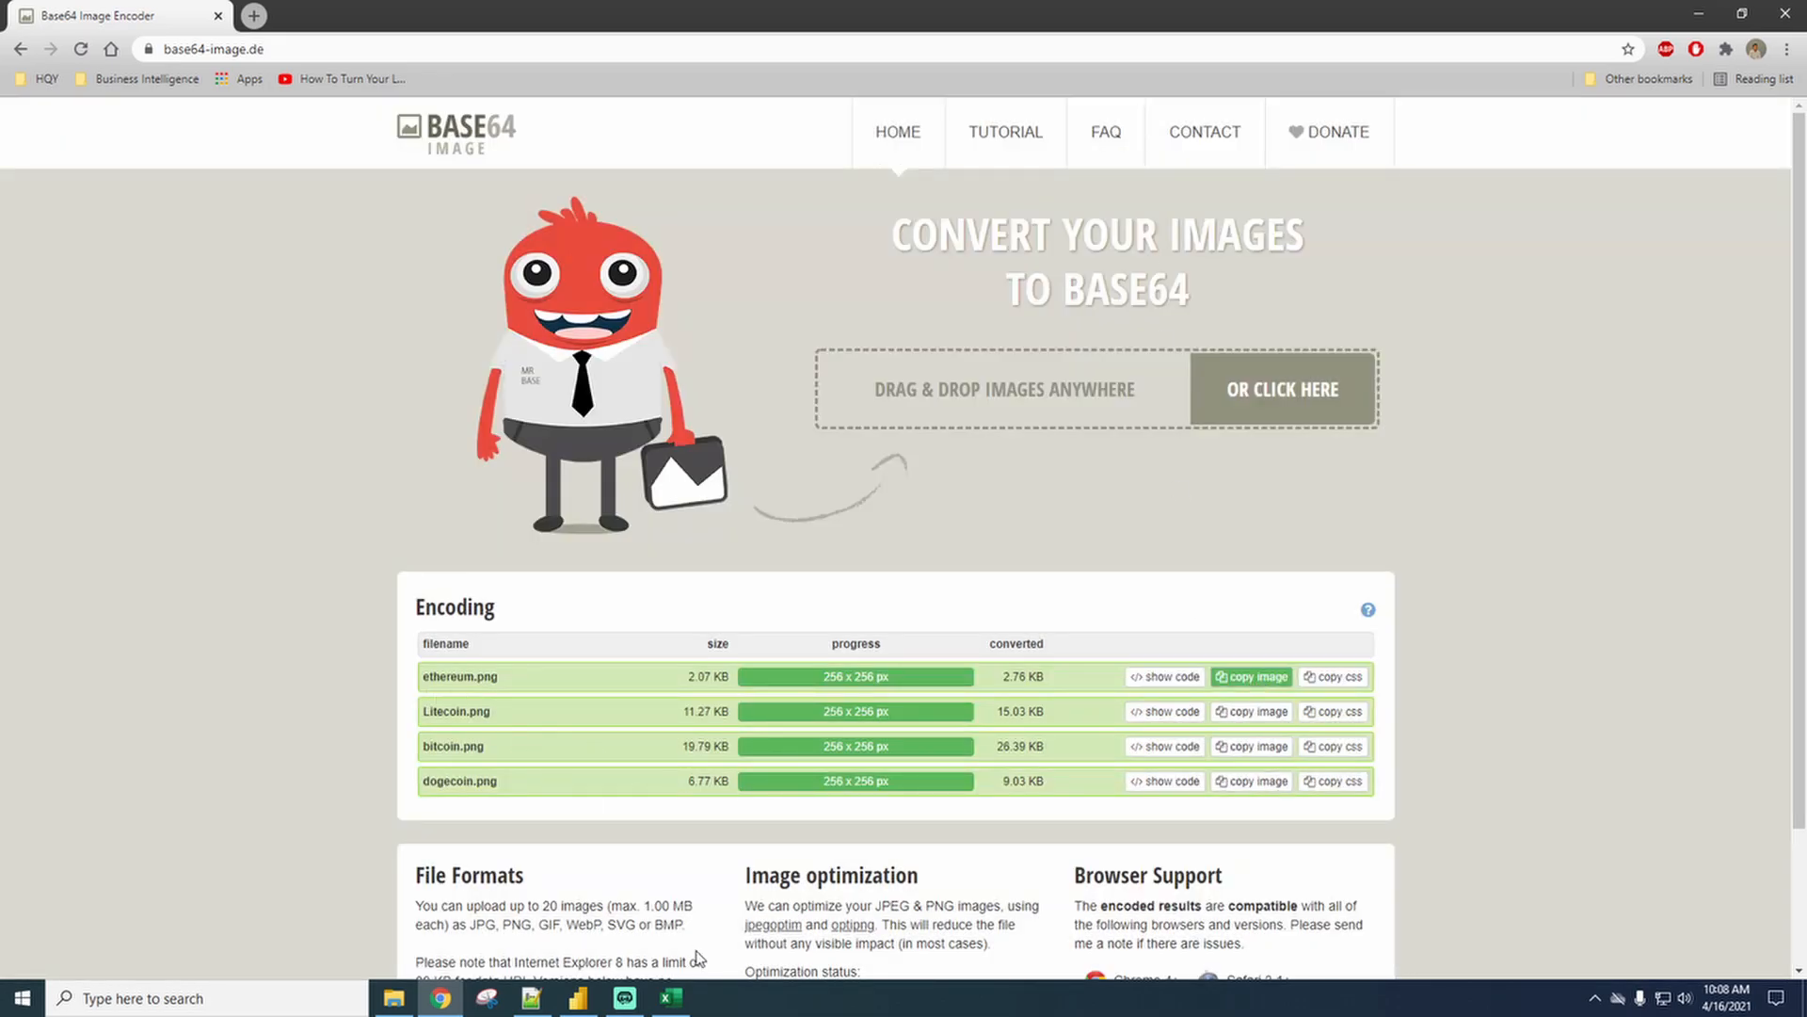
pyautogui.click(670, 997)
pyautogui.click(138, 278)
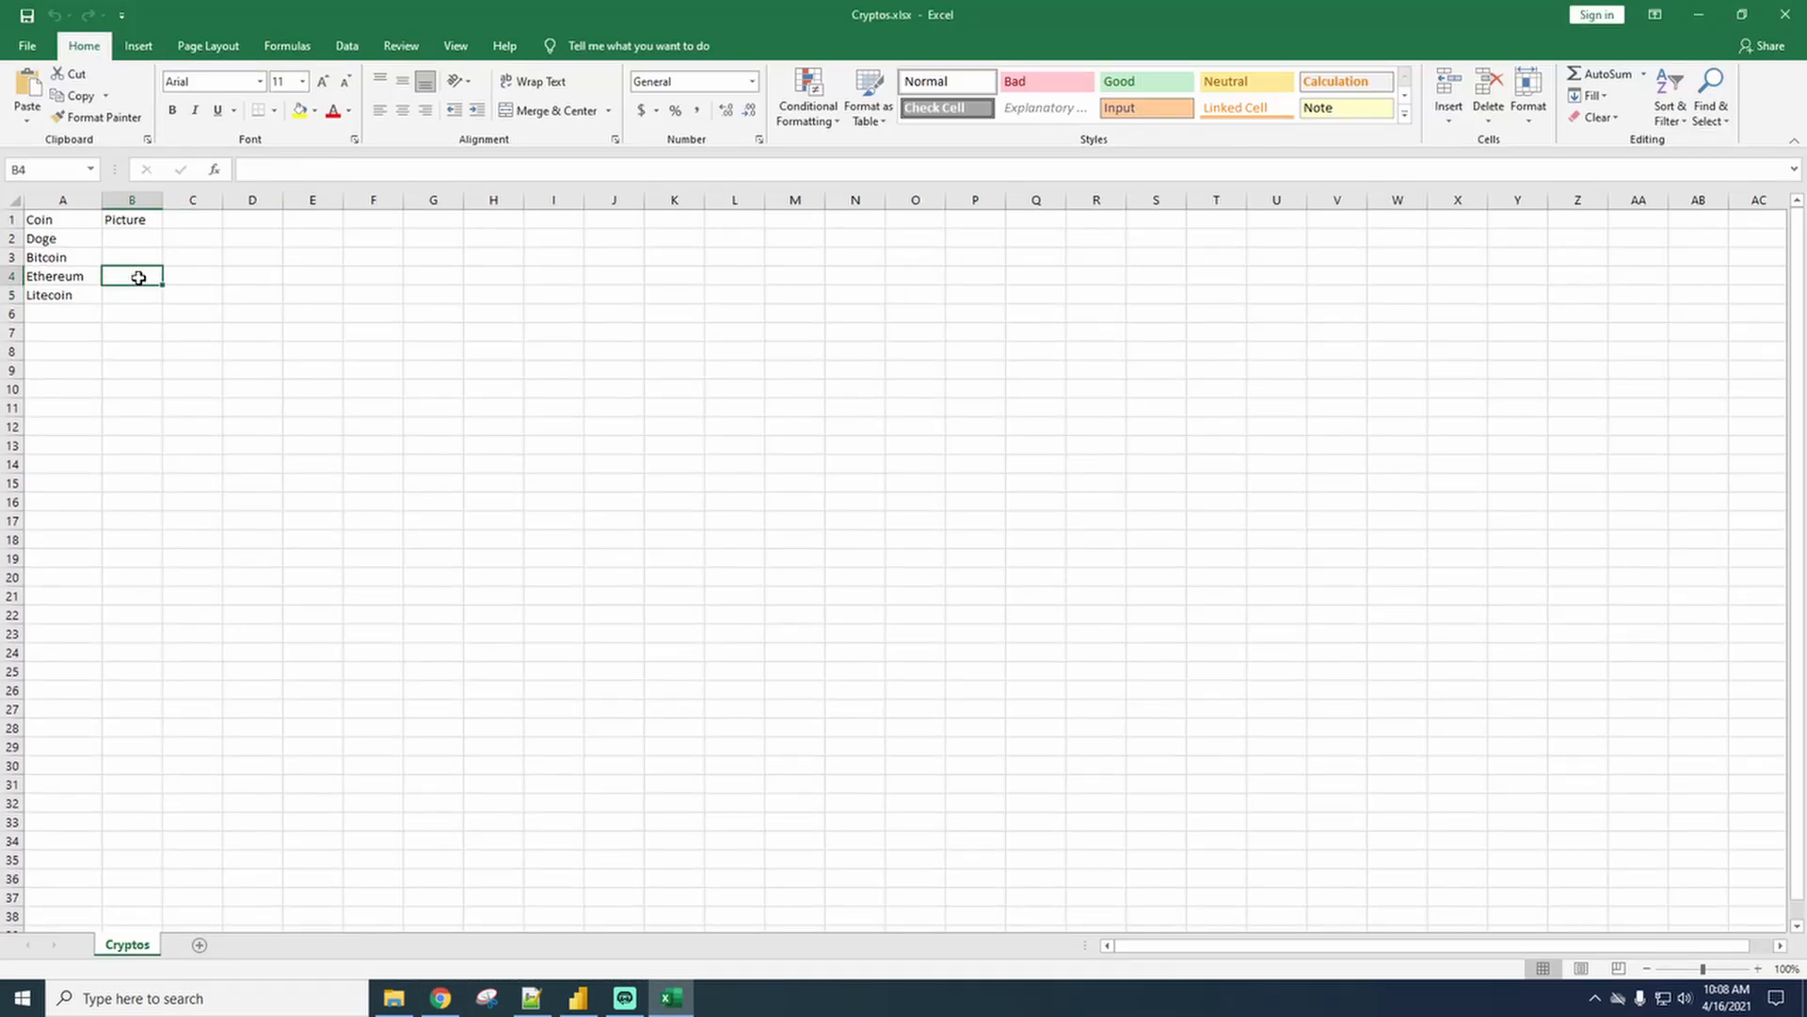
pyautogui.hotkey('ctrl', 'v')
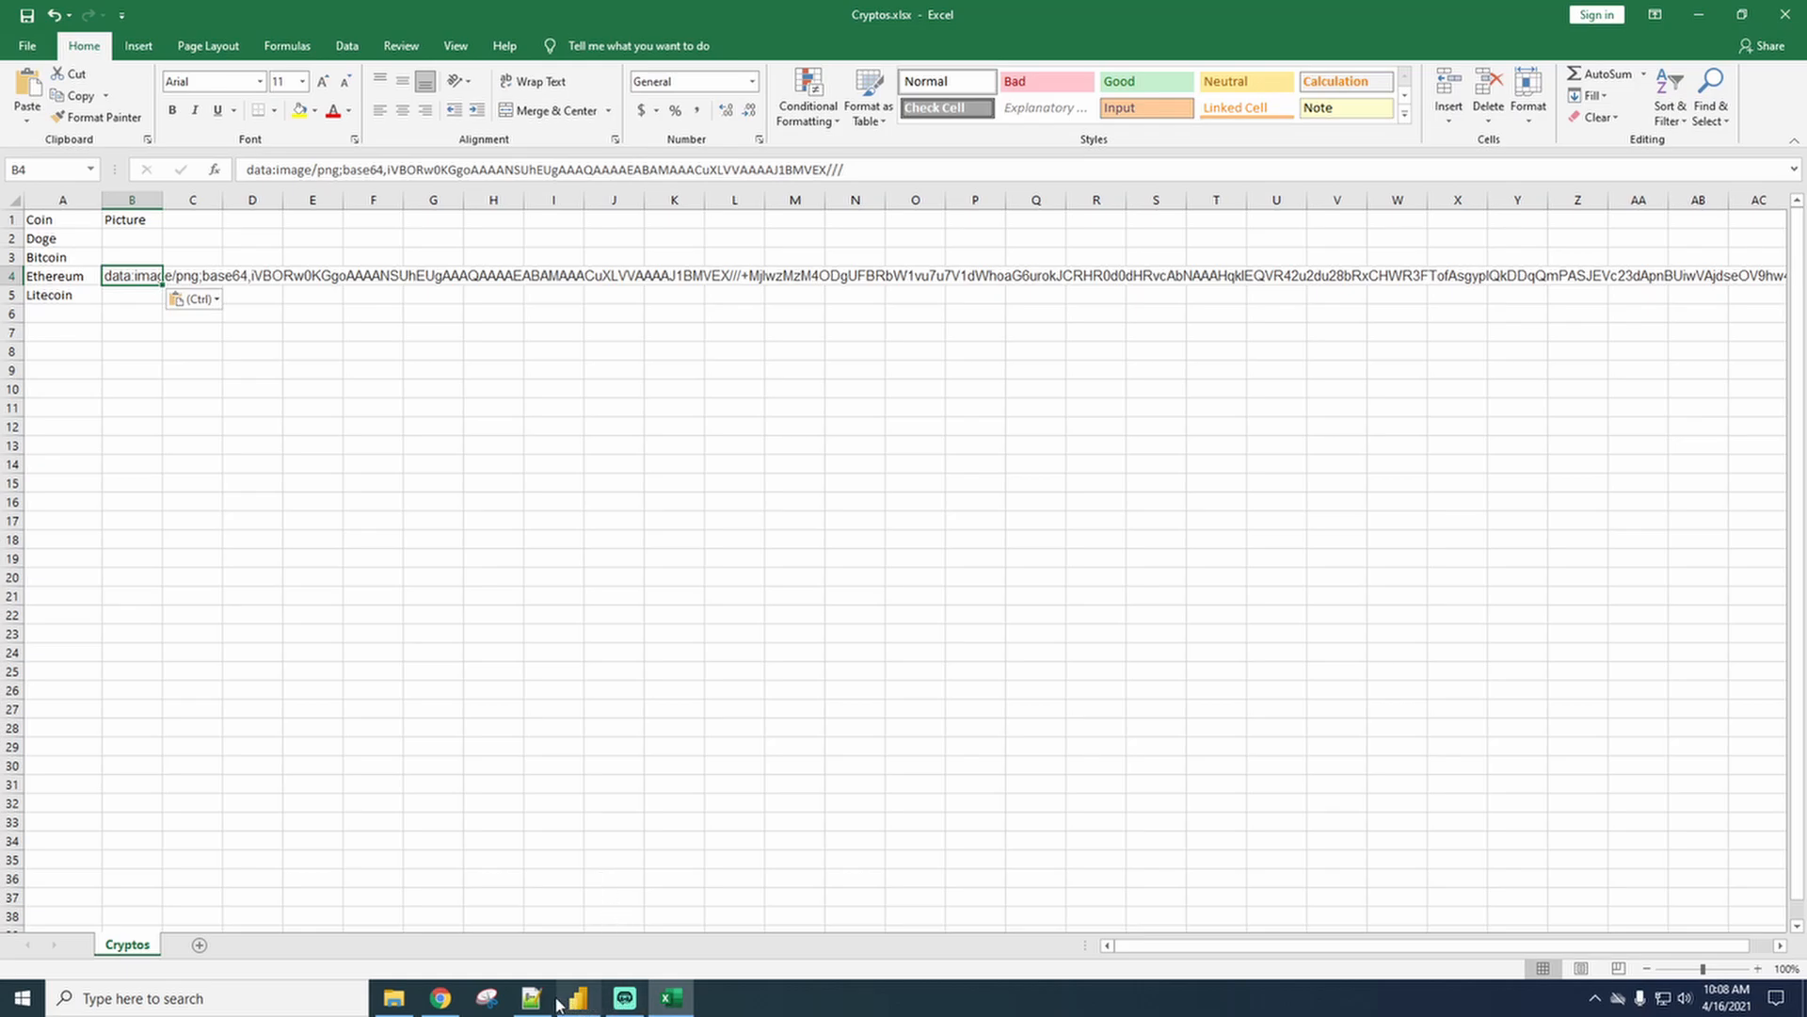
# Copy the Base64 image string of Litecoin.png from Chrome and paste it into the Litecoin row's Picture cell B5 in Excel.
pyautogui.click(455, 993)
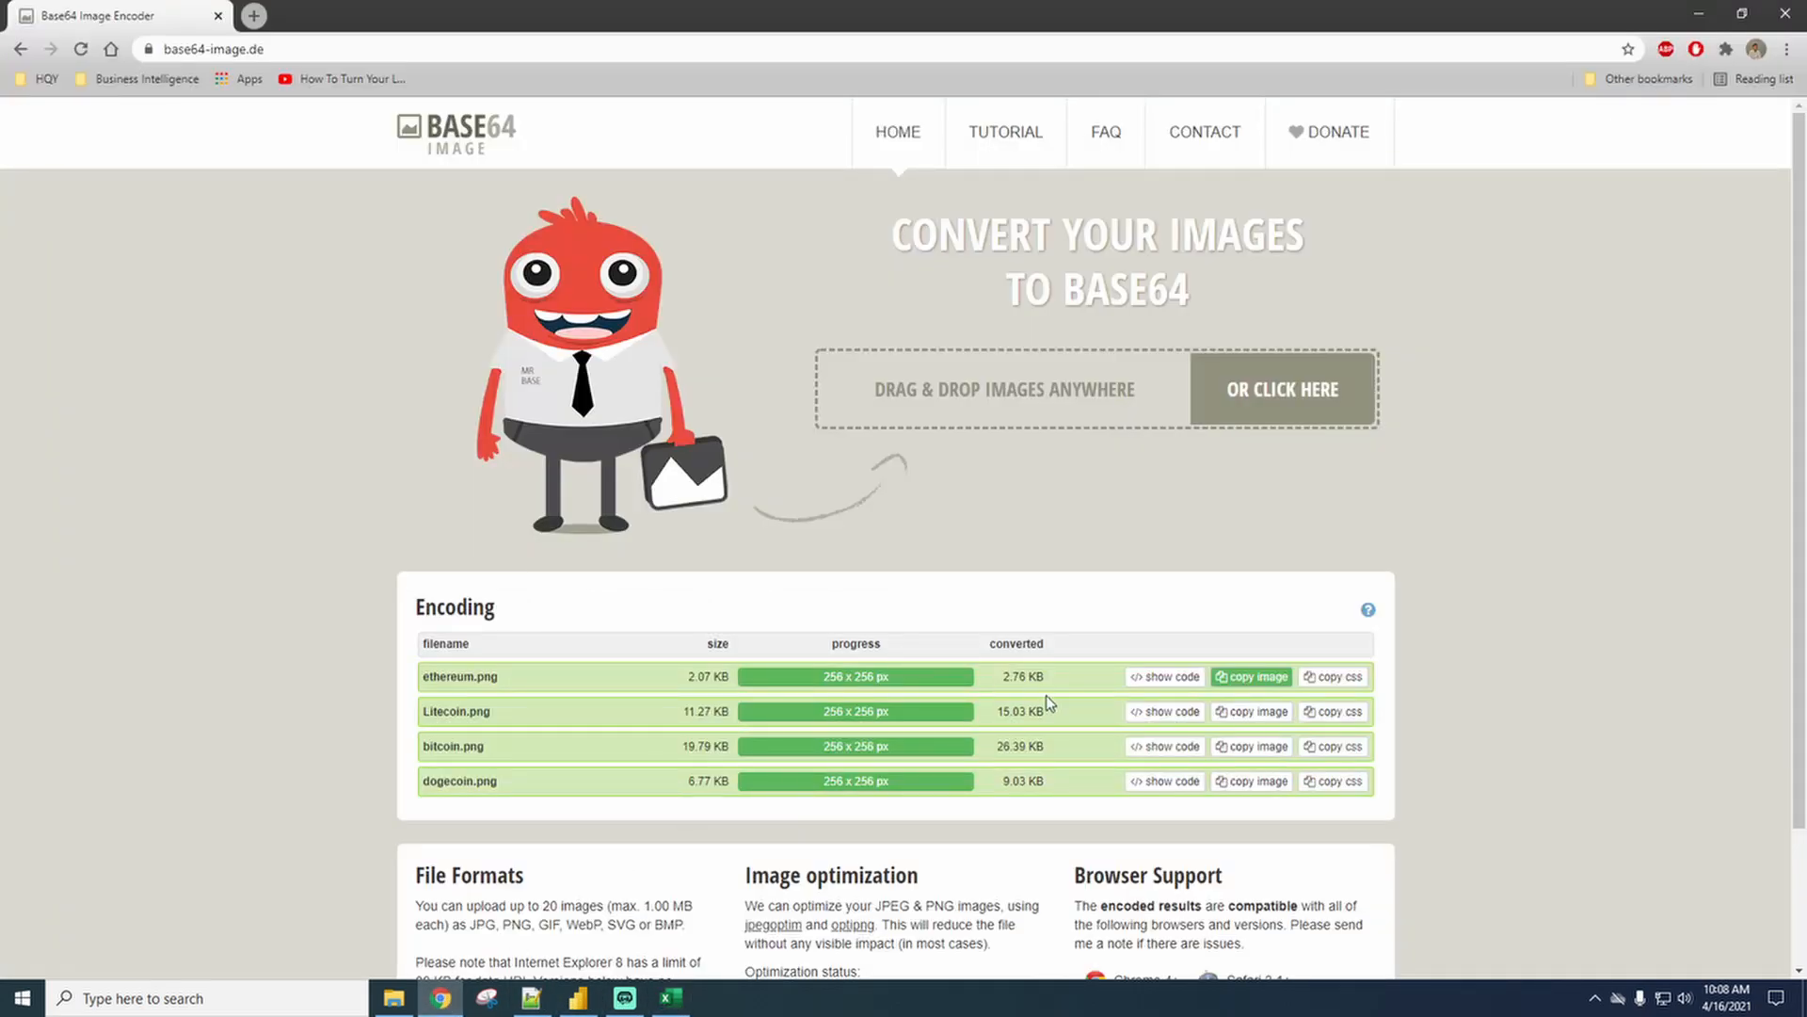
pyautogui.click(1252, 712)
pyautogui.click(681, 1004)
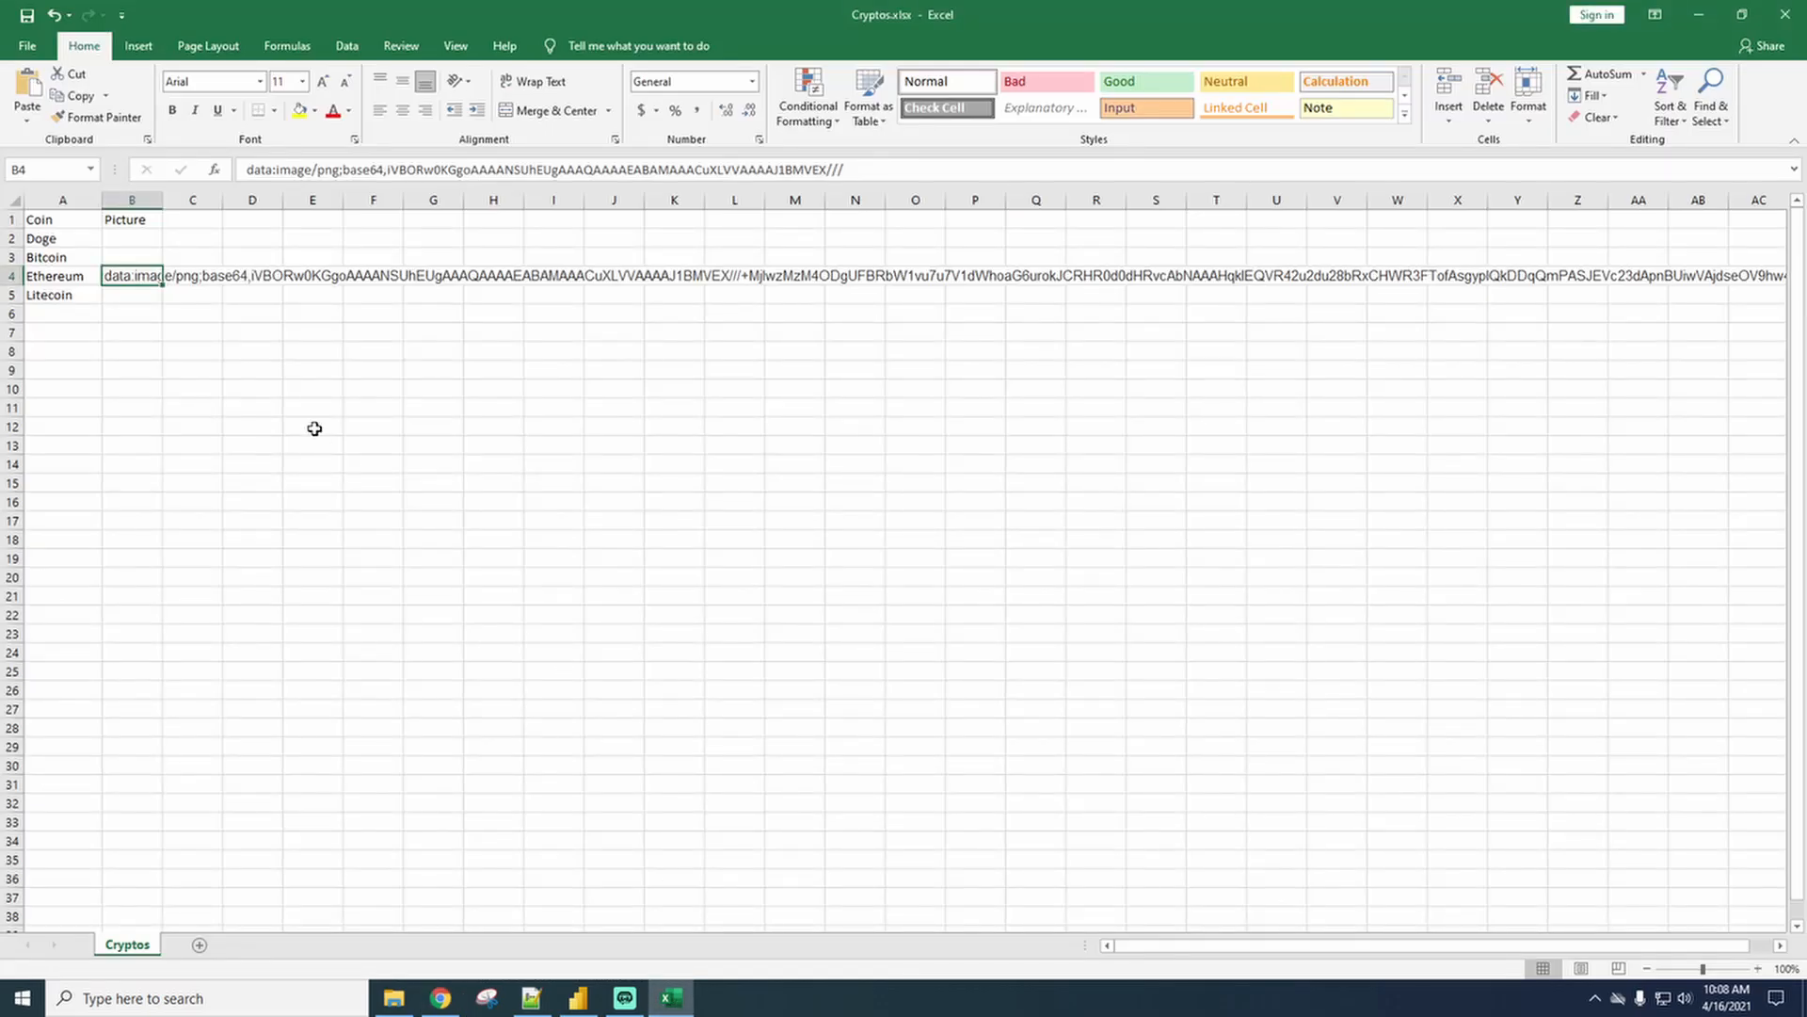
pyautogui.click(119, 294)
pyautogui.hotkey('ctrl', 'v')
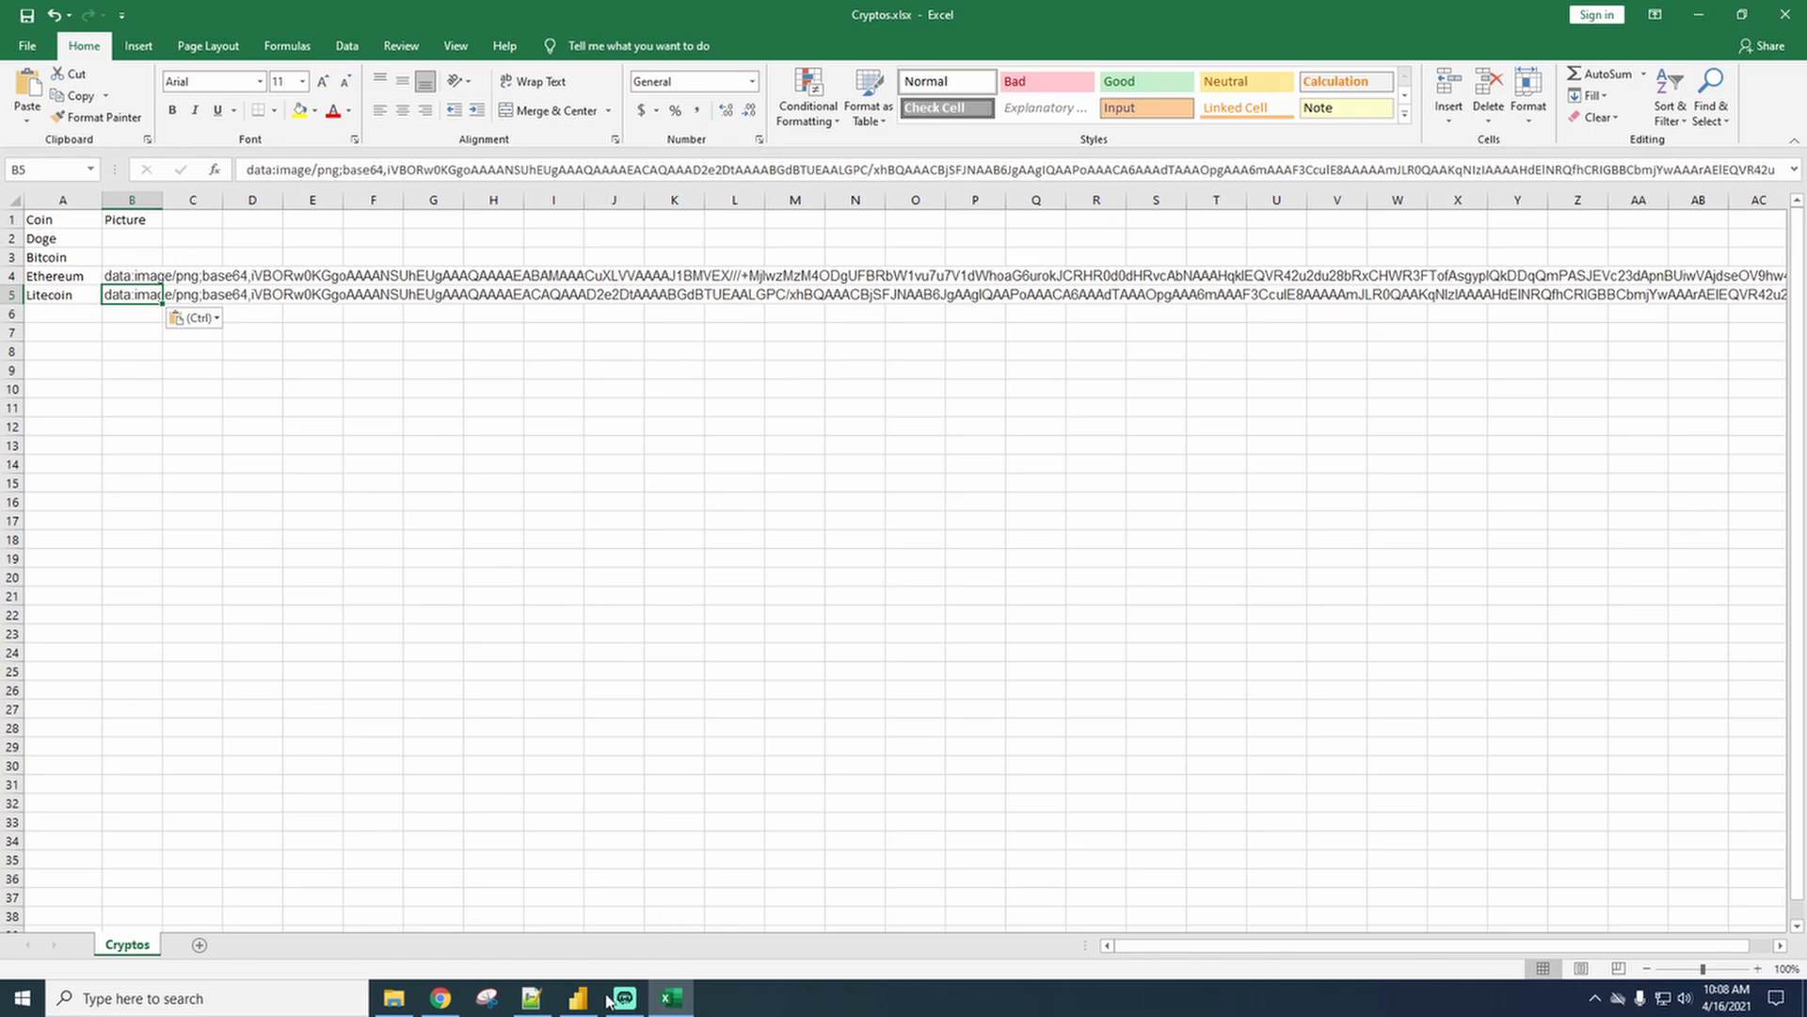
# Copy the Base64 image string of bitcoin.png from Chrome and paste it into the Bitcoin row's Picture cell B3 in Excel.
pyautogui.click(441, 998)
pyautogui.click(1258, 745)
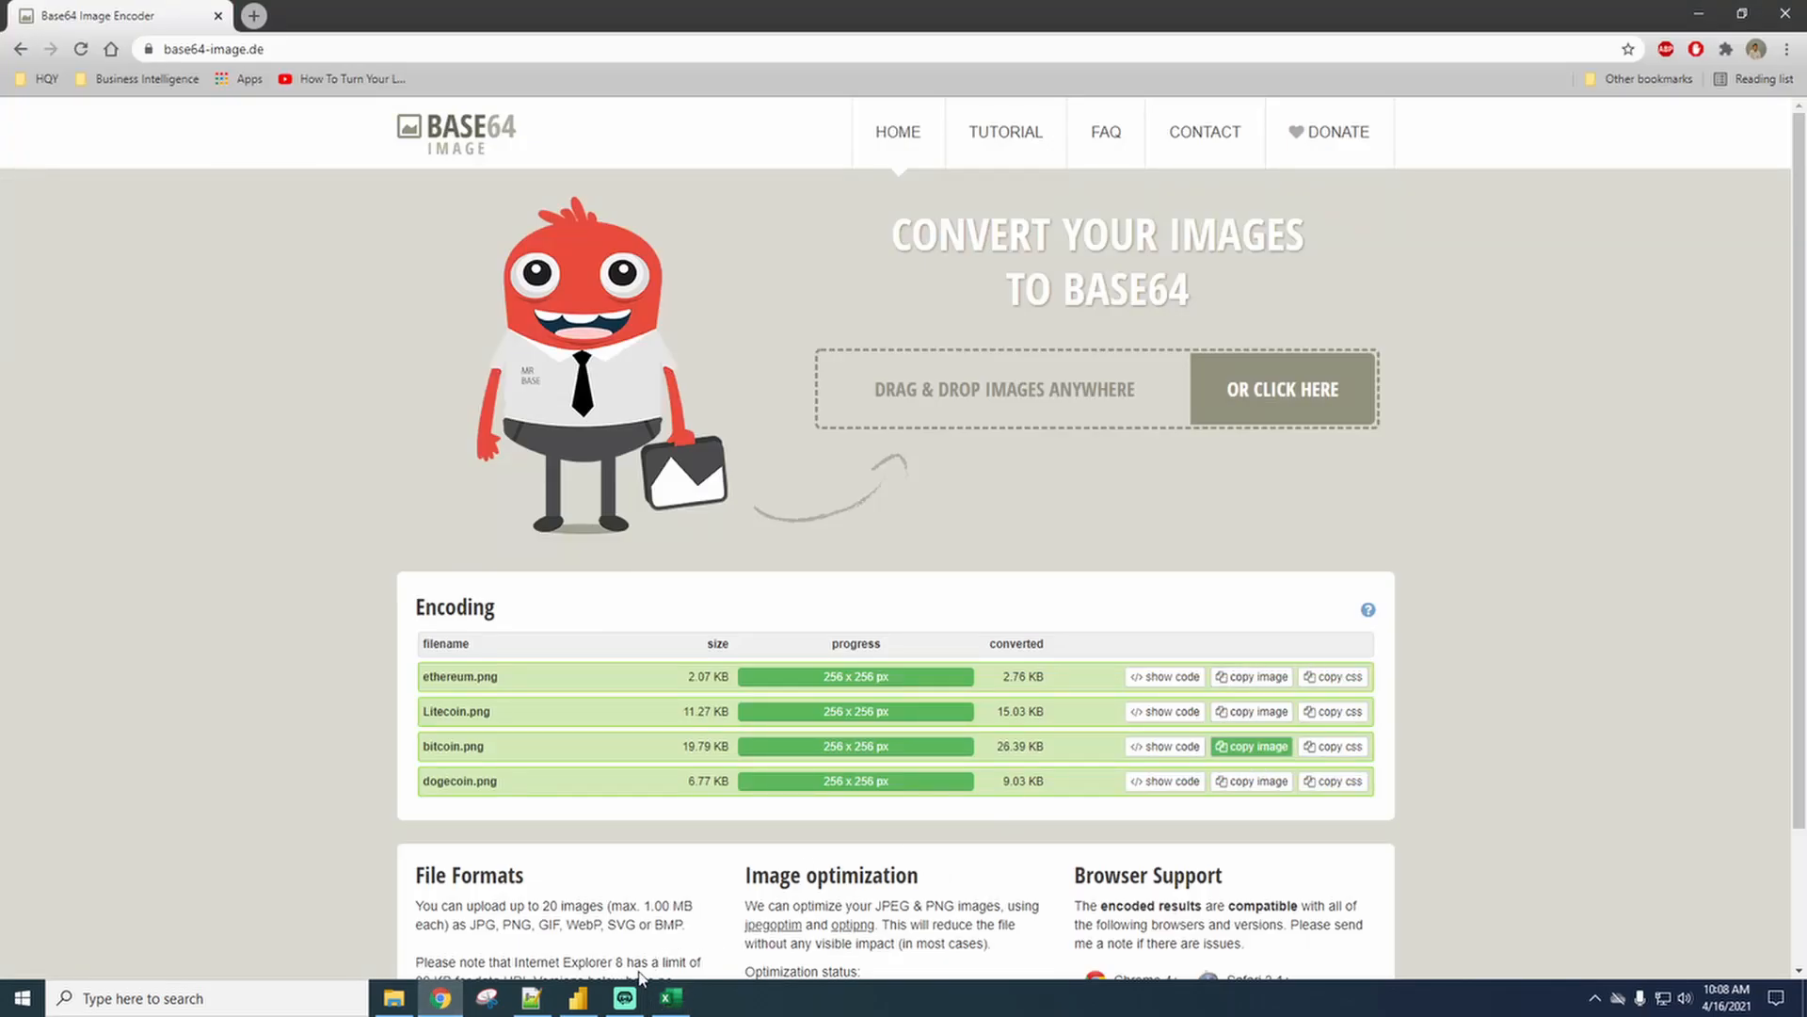
pyautogui.click(672, 1000)
pyautogui.click(143, 252)
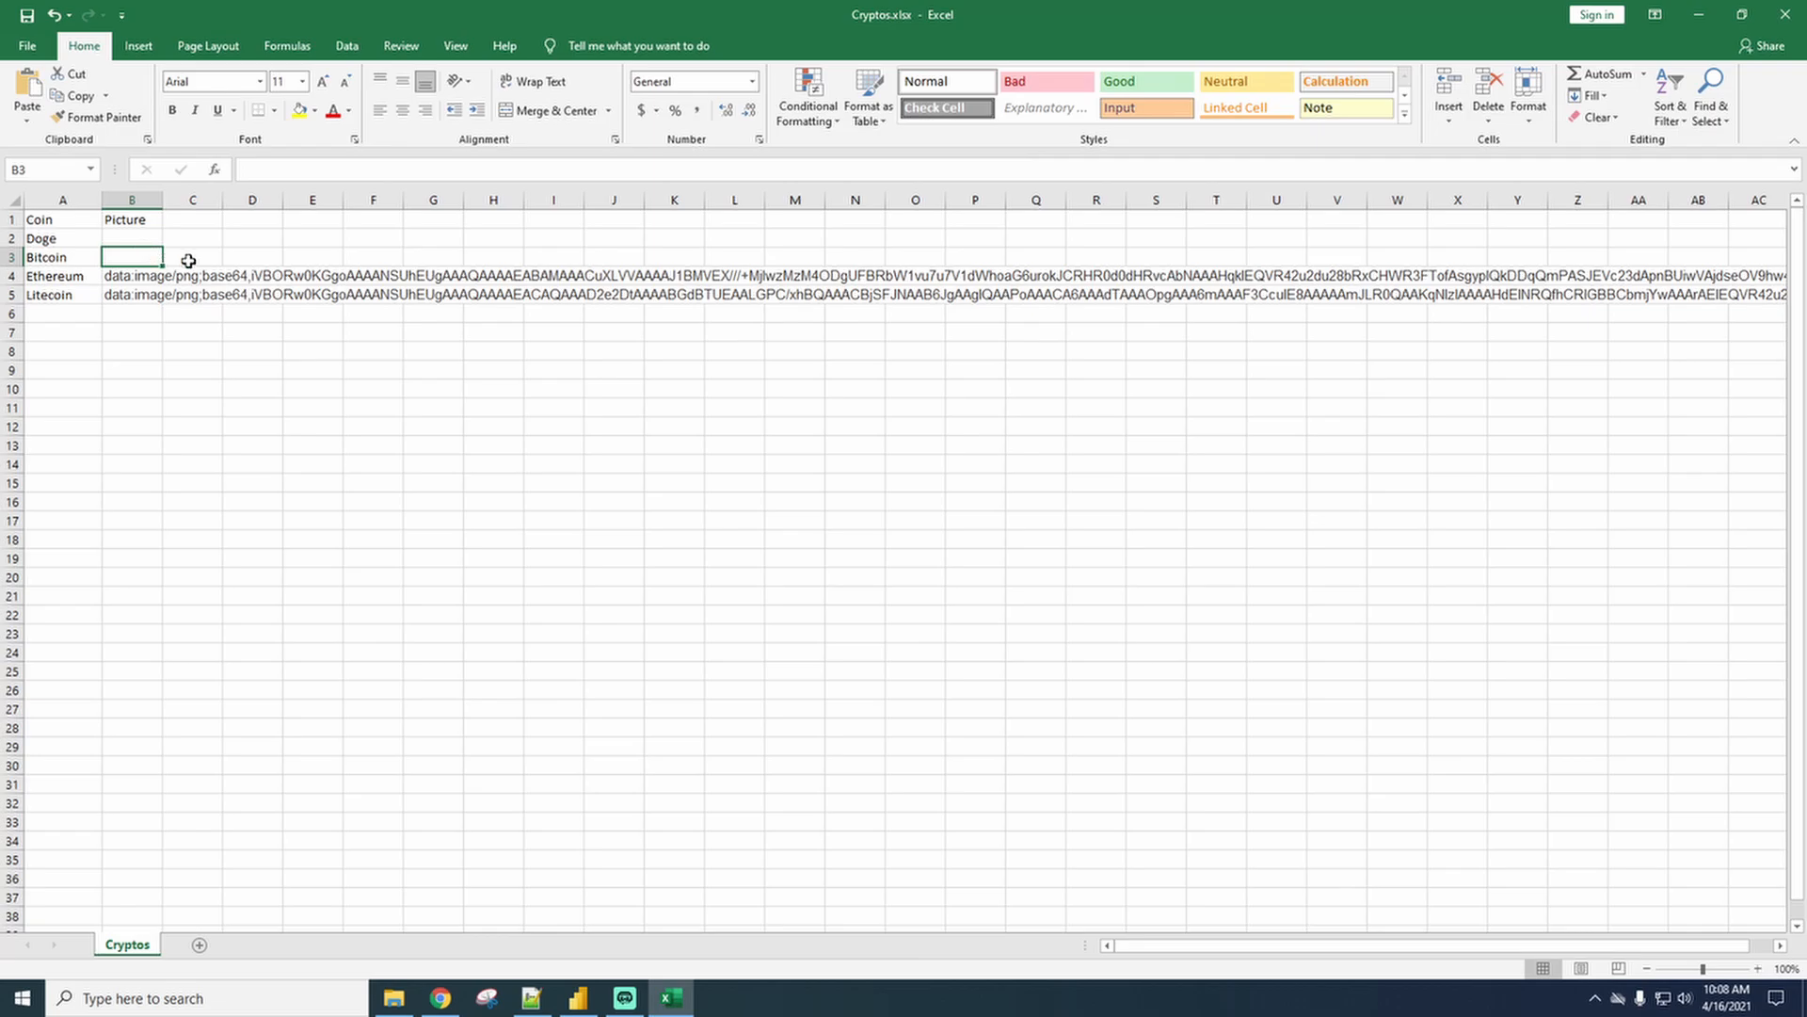
pyautogui.hotkey('ctrl', 'v')
# Copy the Base64 image string of dogecoin.png from Chrome, paste it into the Doge row's Picture cell B2 in Excel, and save the workbook.
pyautogui.click(441, 998)
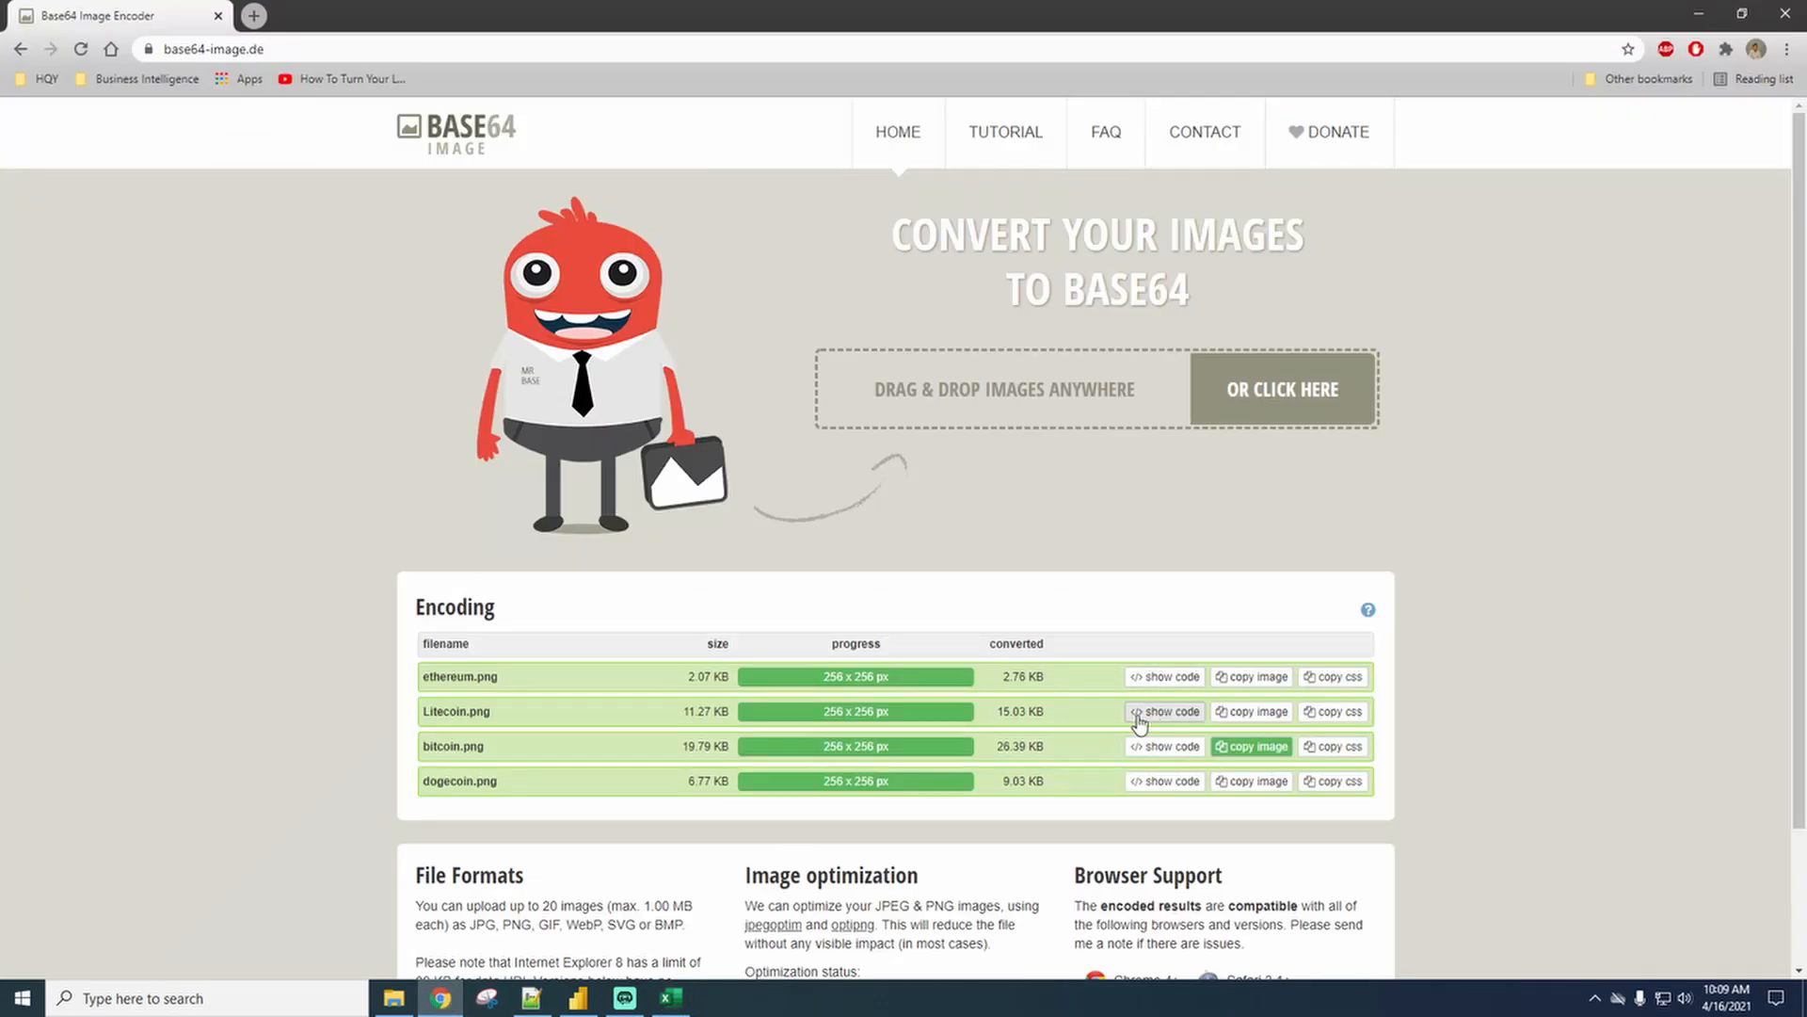
pyautogui.click(1261, 782)
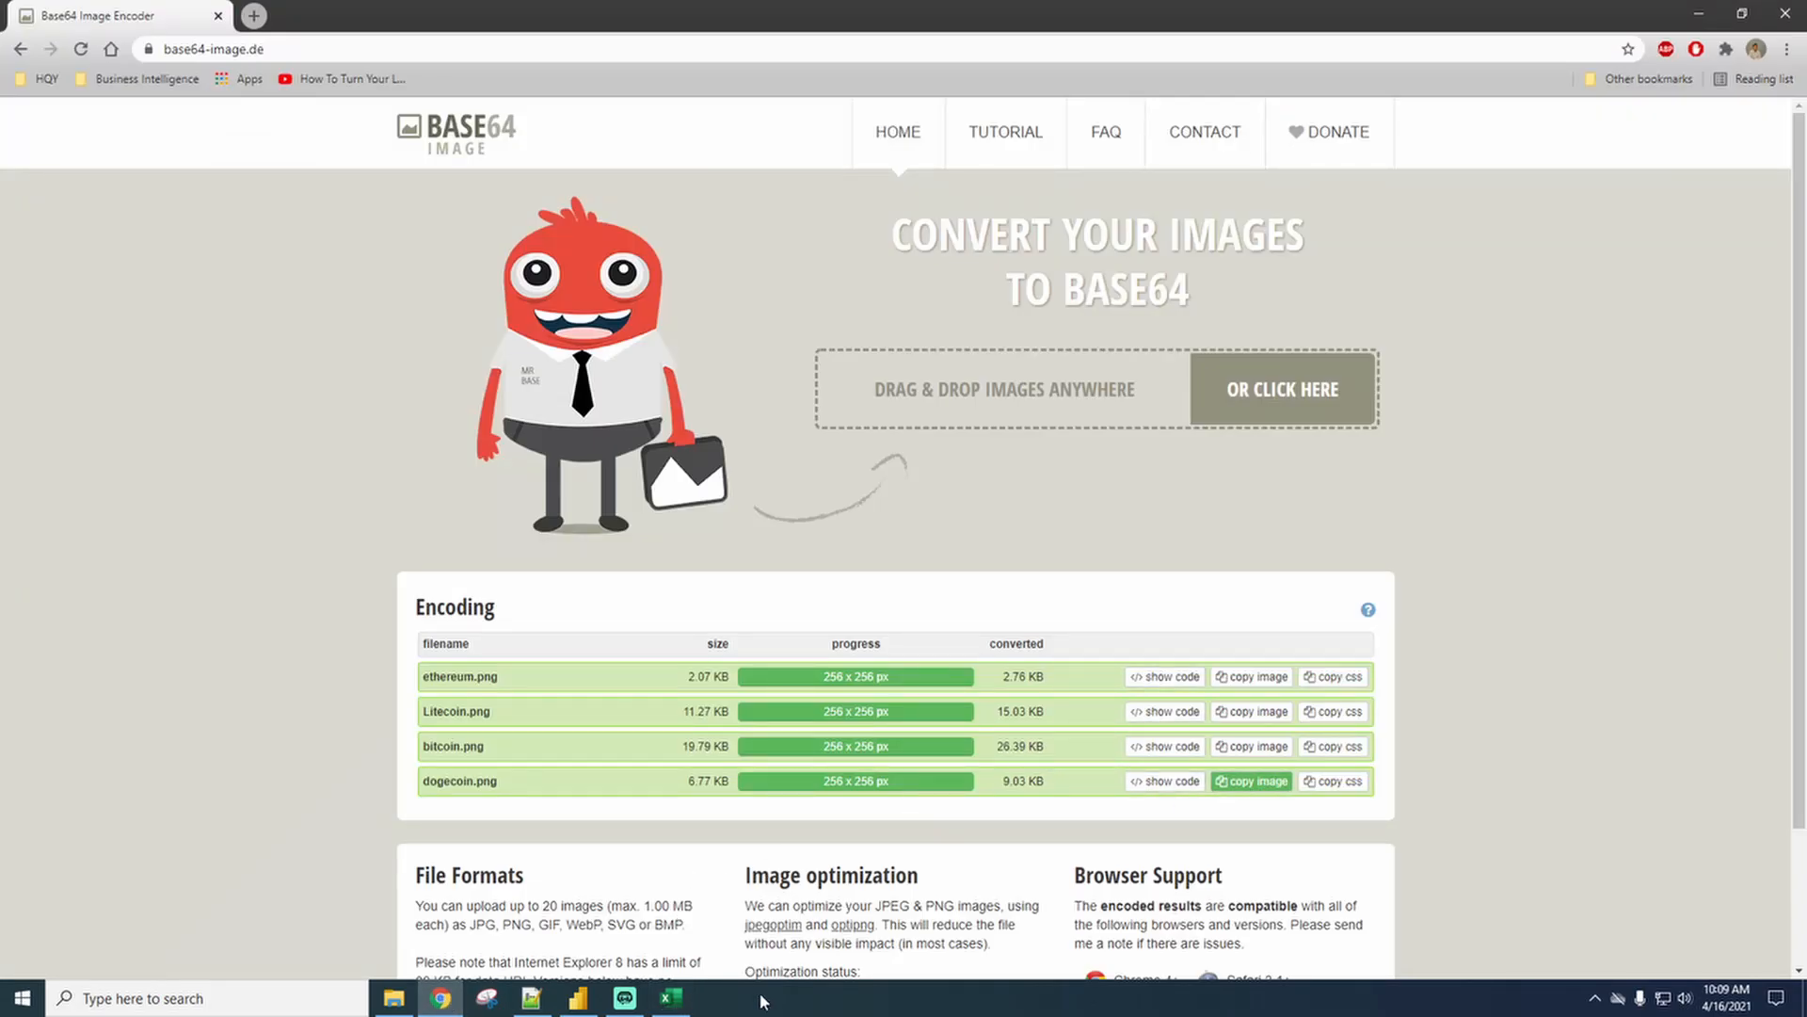
pyautogui.click(670, 998)
pyautogui.click(151, 237)
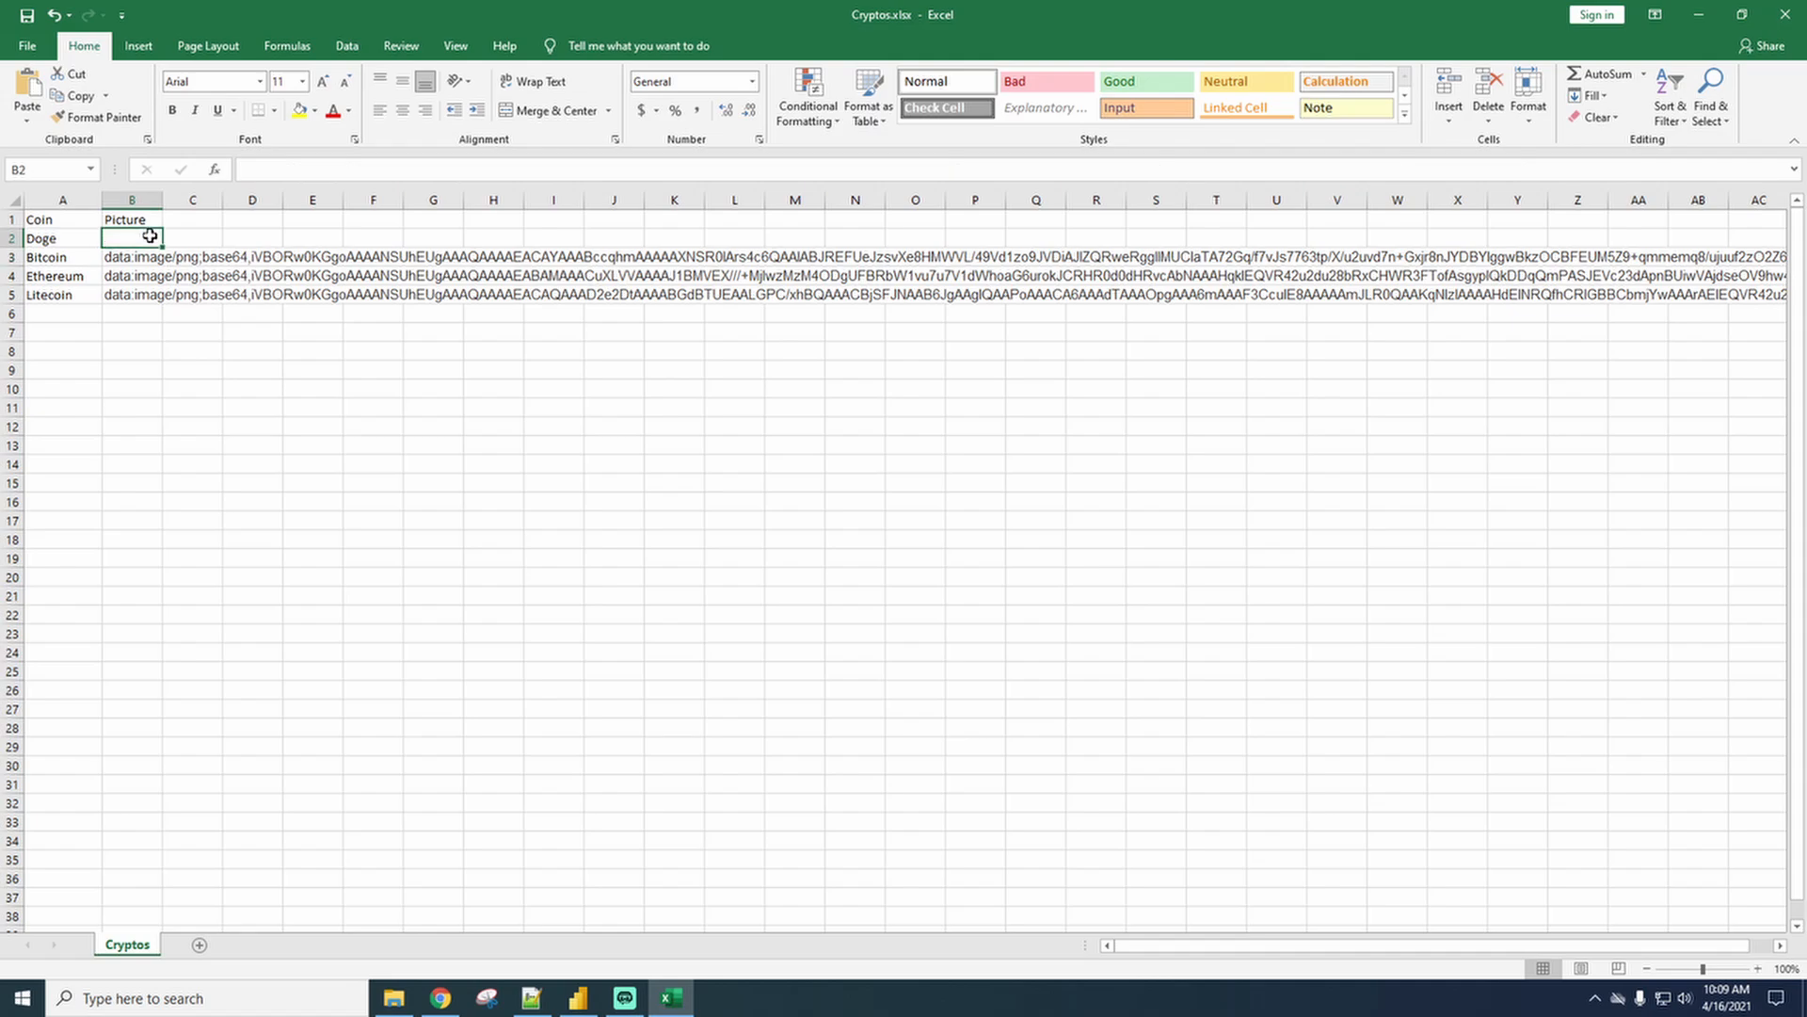
pyautogui.hotkey('ctrl', 'v')
pyautogui.click(314, 373)
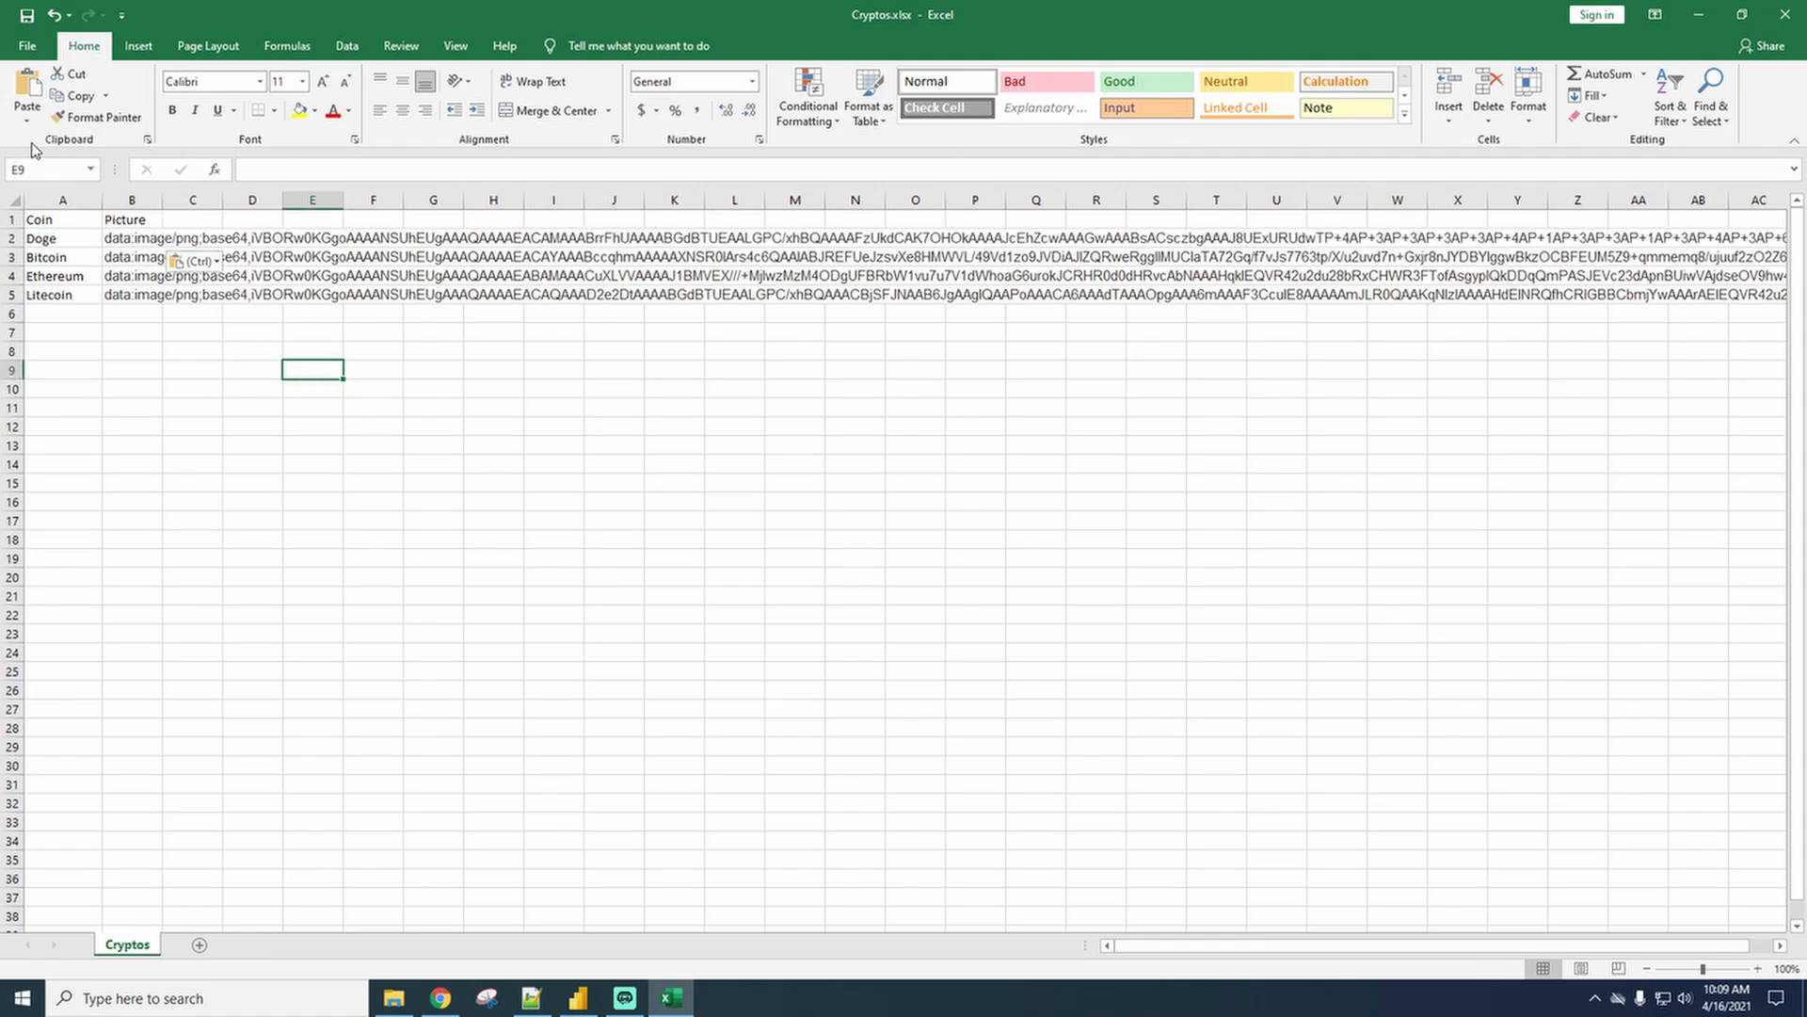
pyautogui.click(26, 16)
# Switch to Power BI Desktop, show the Cryptos table in Data view, and refresh its data.
pyautogui.click(578, 998)
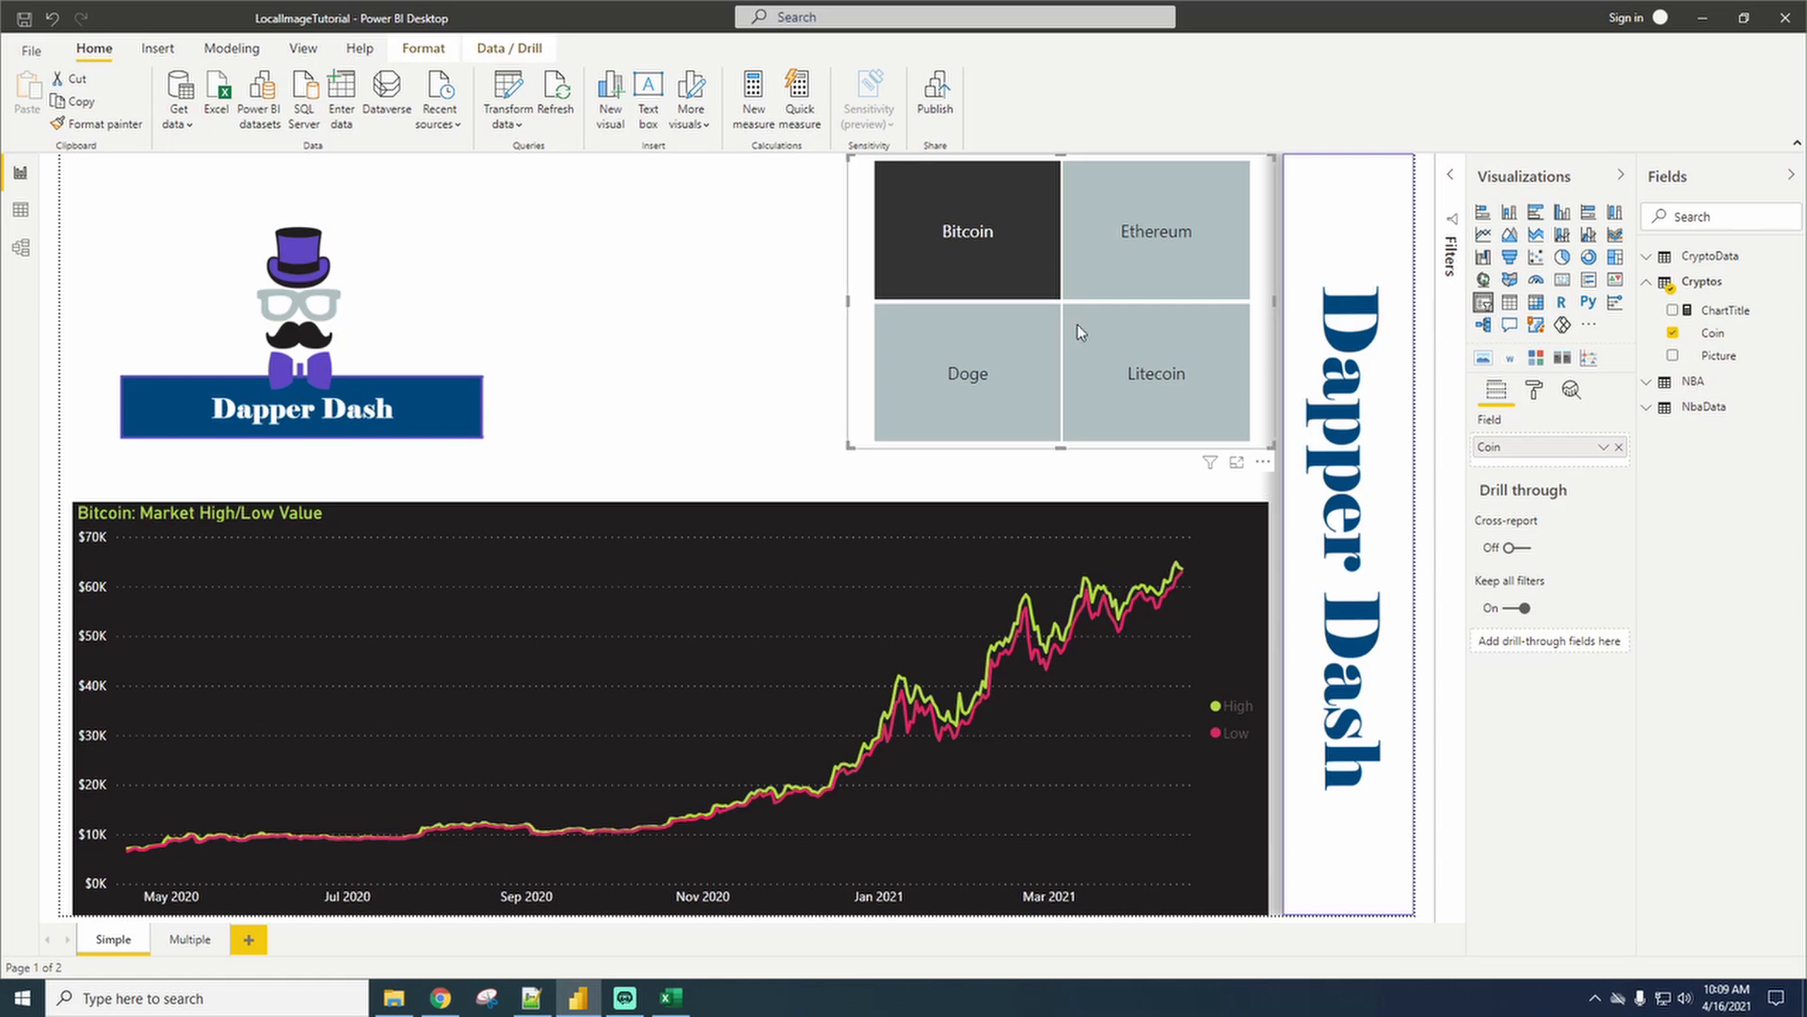
pyautogui.click(20, 209)
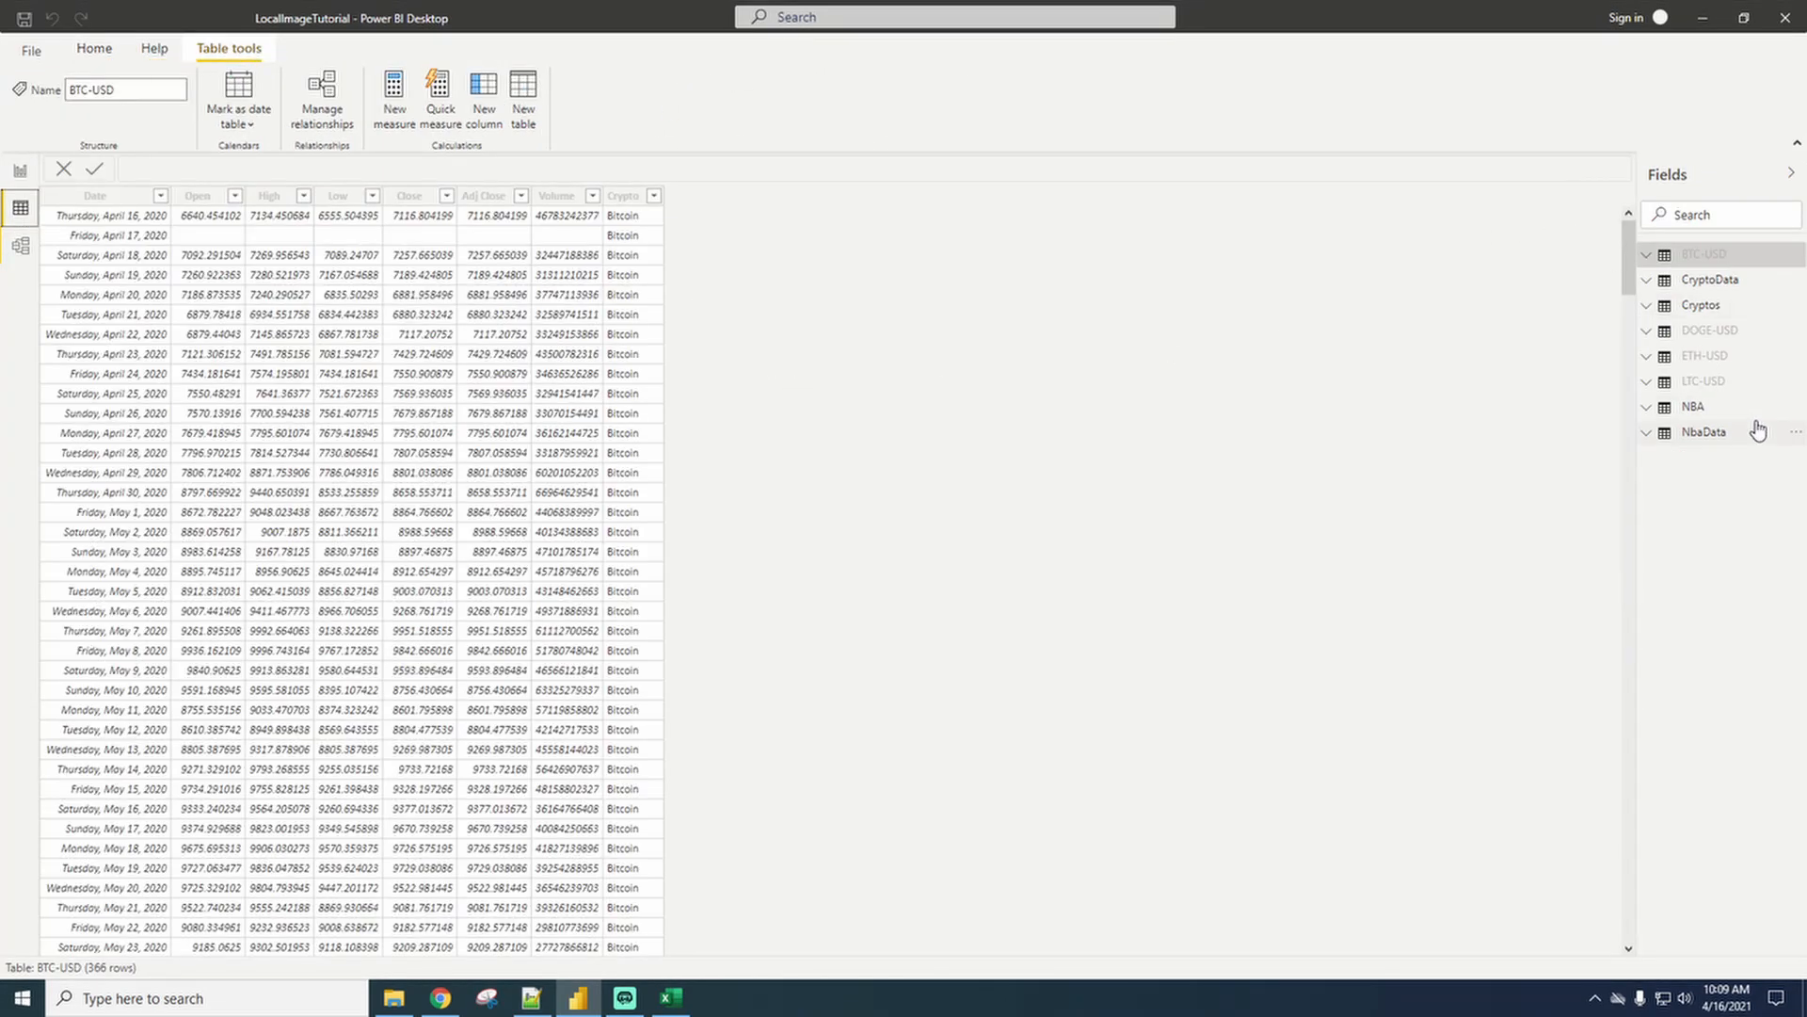
pyautogui.click(1726, 306)
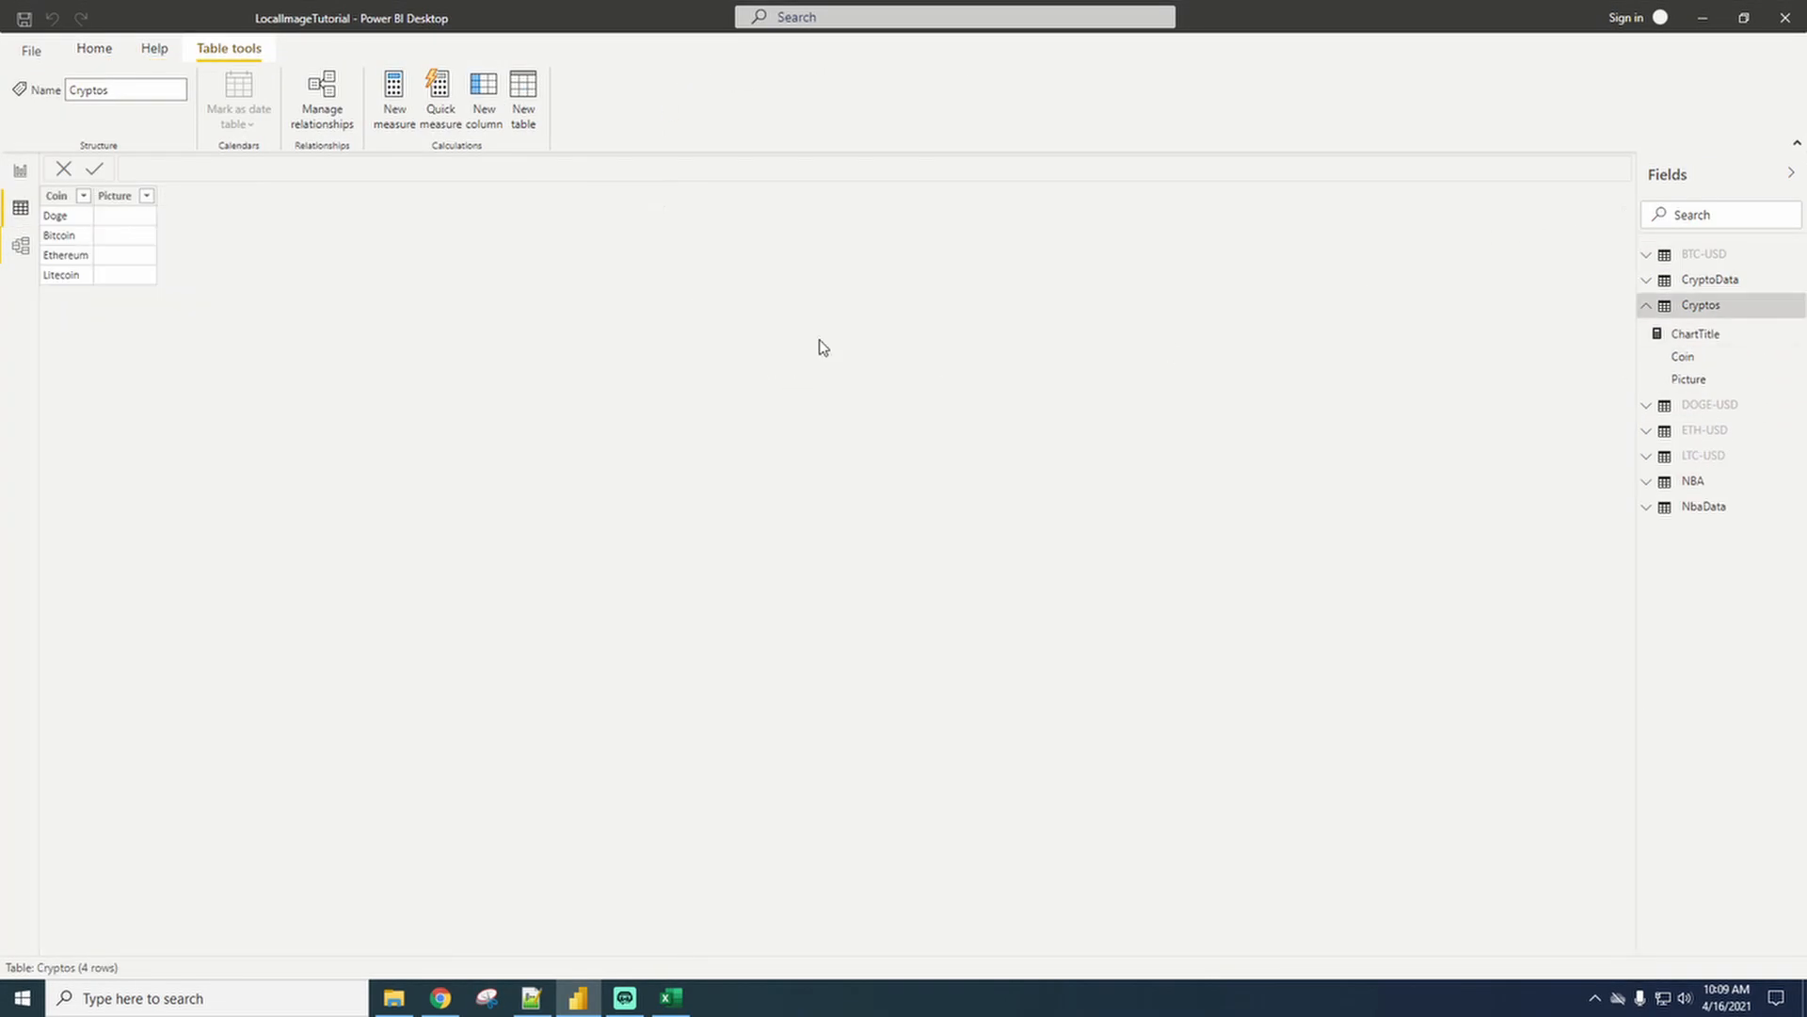
pyautogui.rightClick(1714, 316)
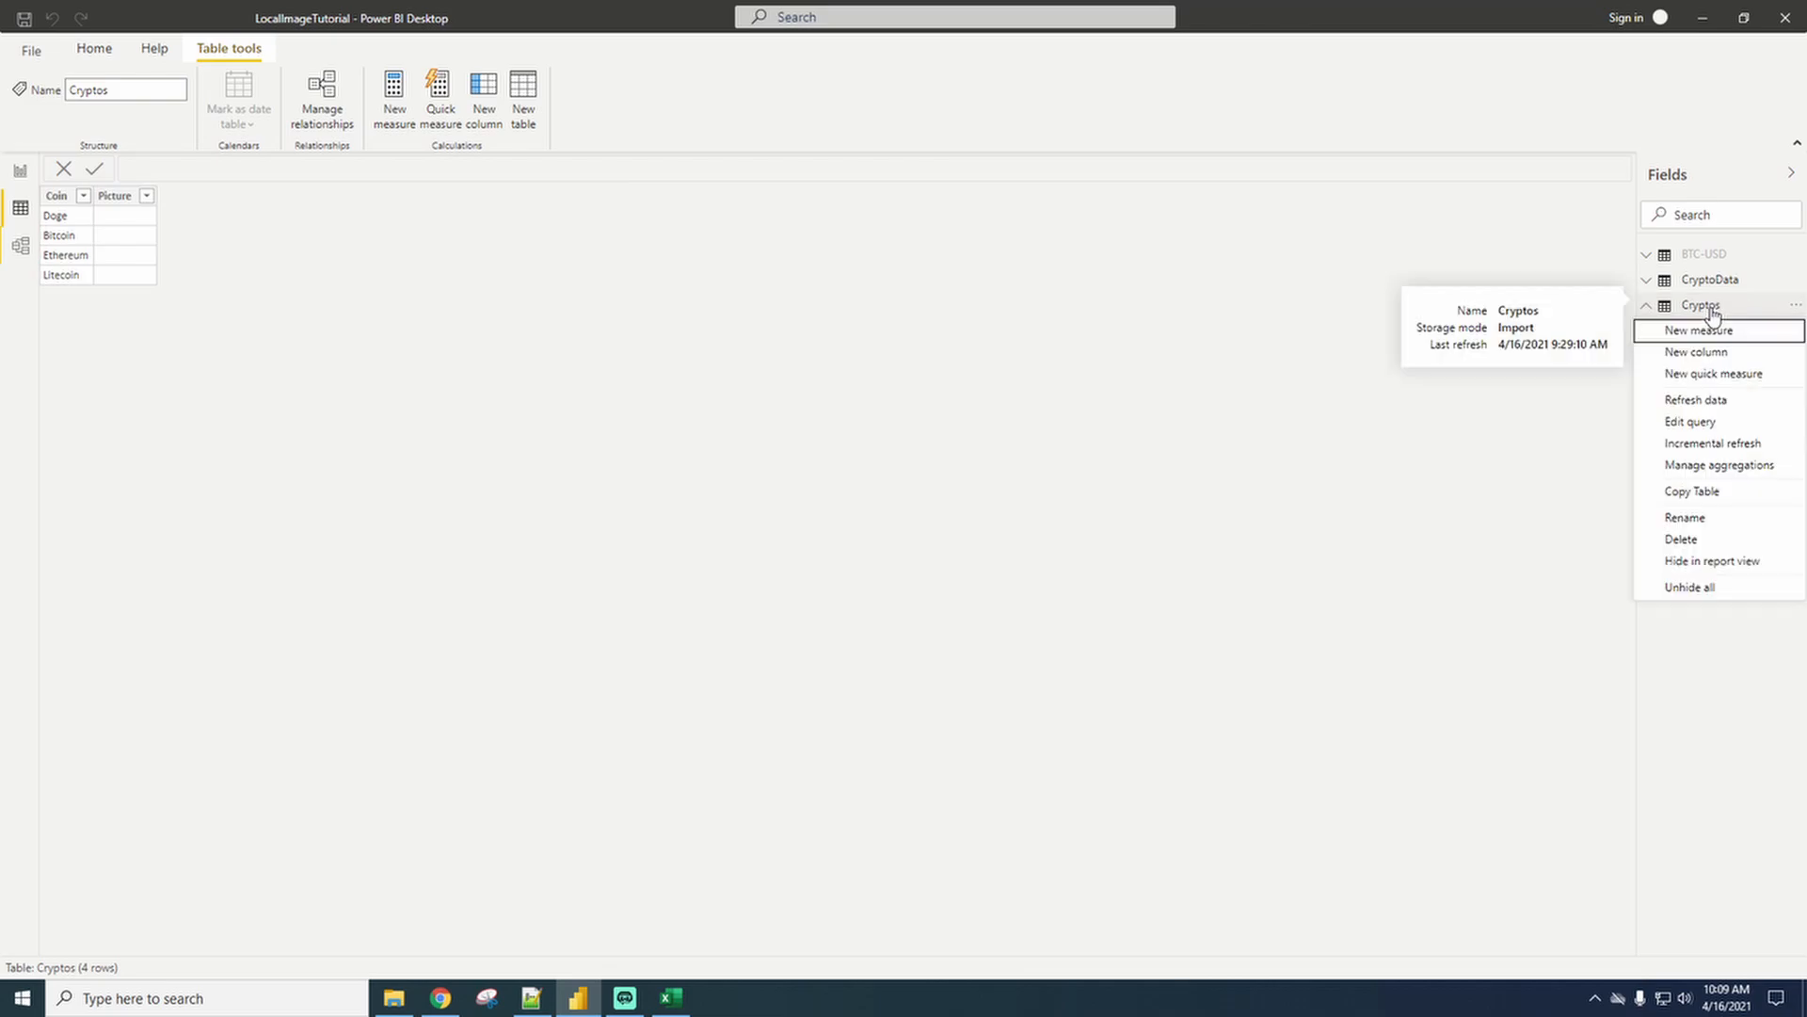
pyautogui.click(1713, 405)
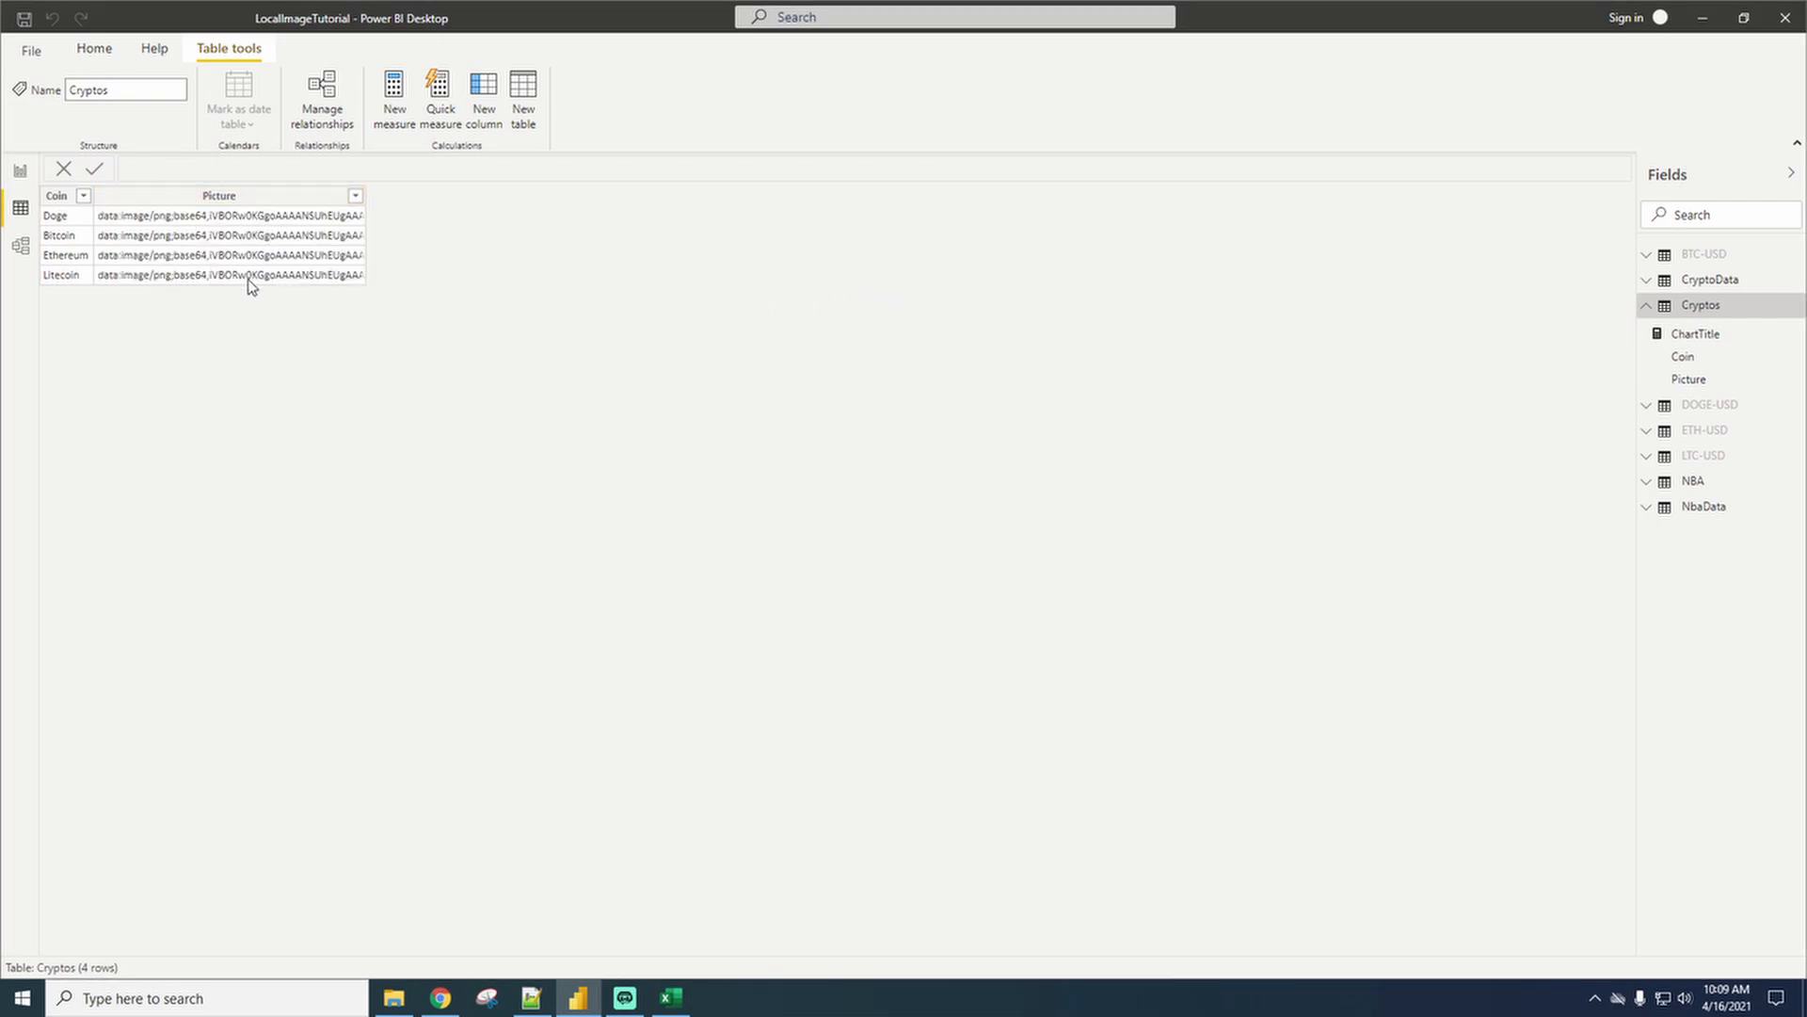
# Set the data category of the Cryptos table's Picture column to Image URL.
pyautogui.click(1702, 381)
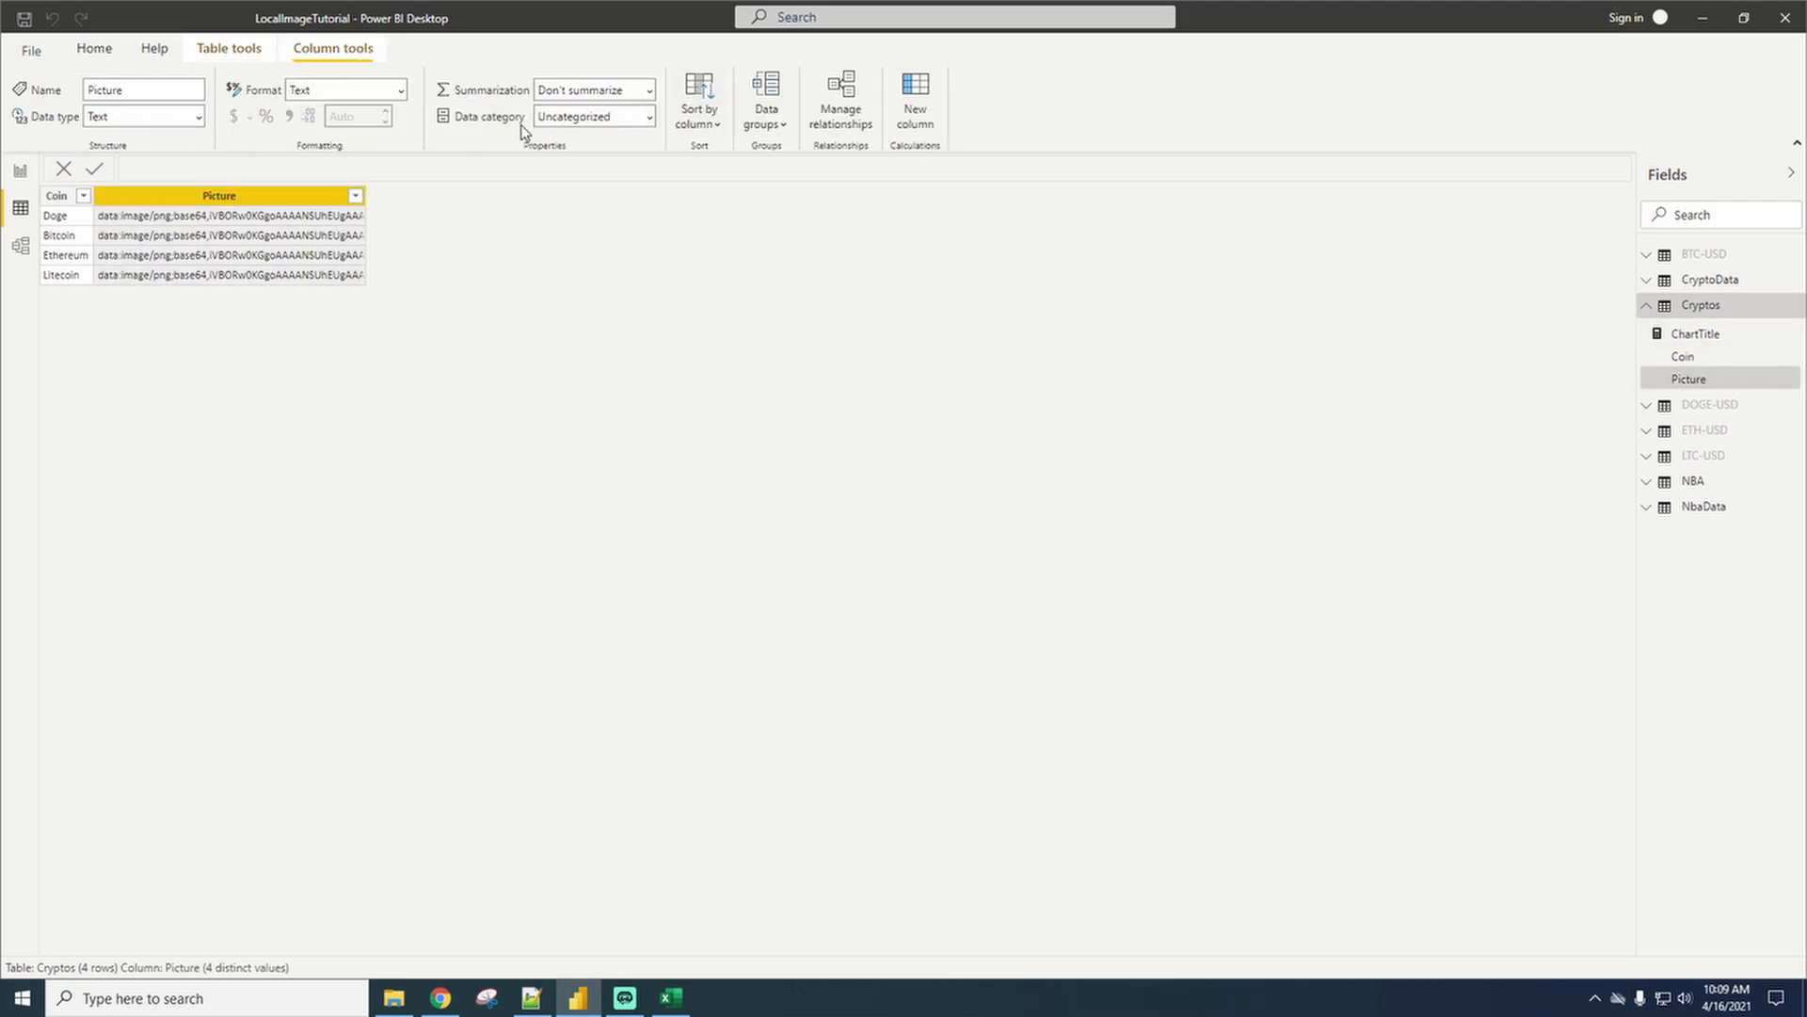
pyautogui.click(649, 116)
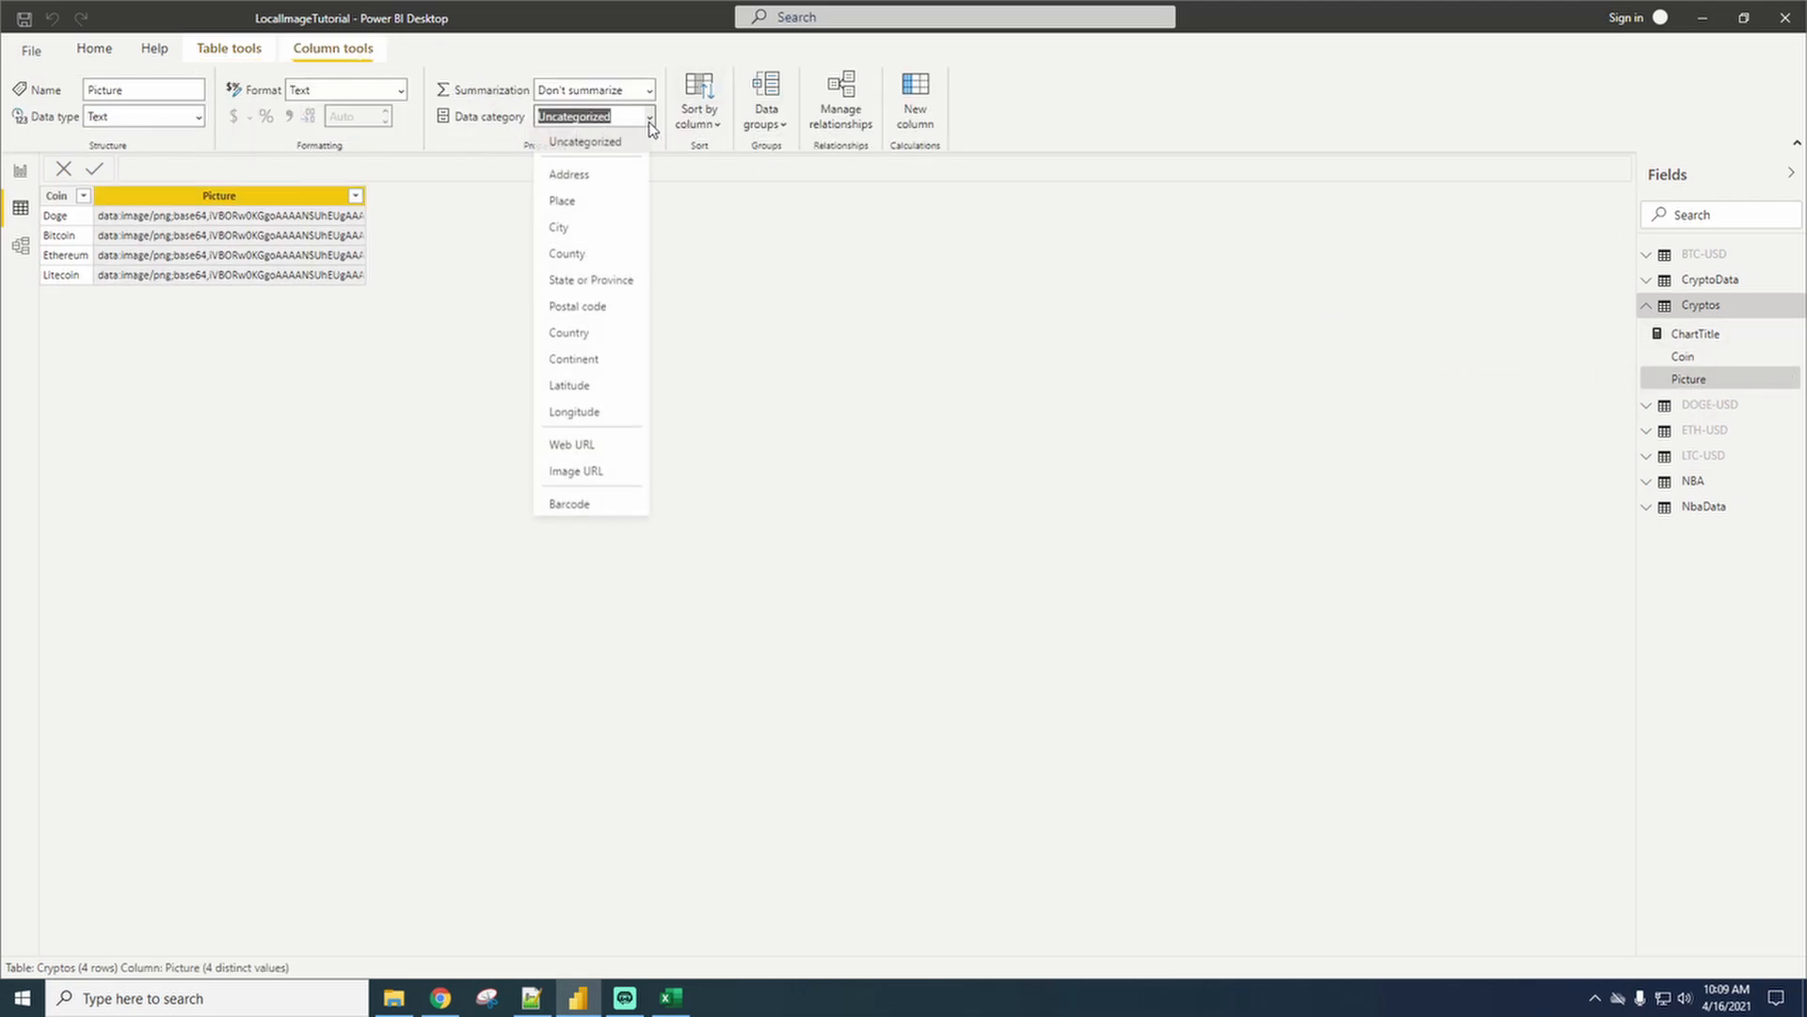
pyautogui.click(604, 480)
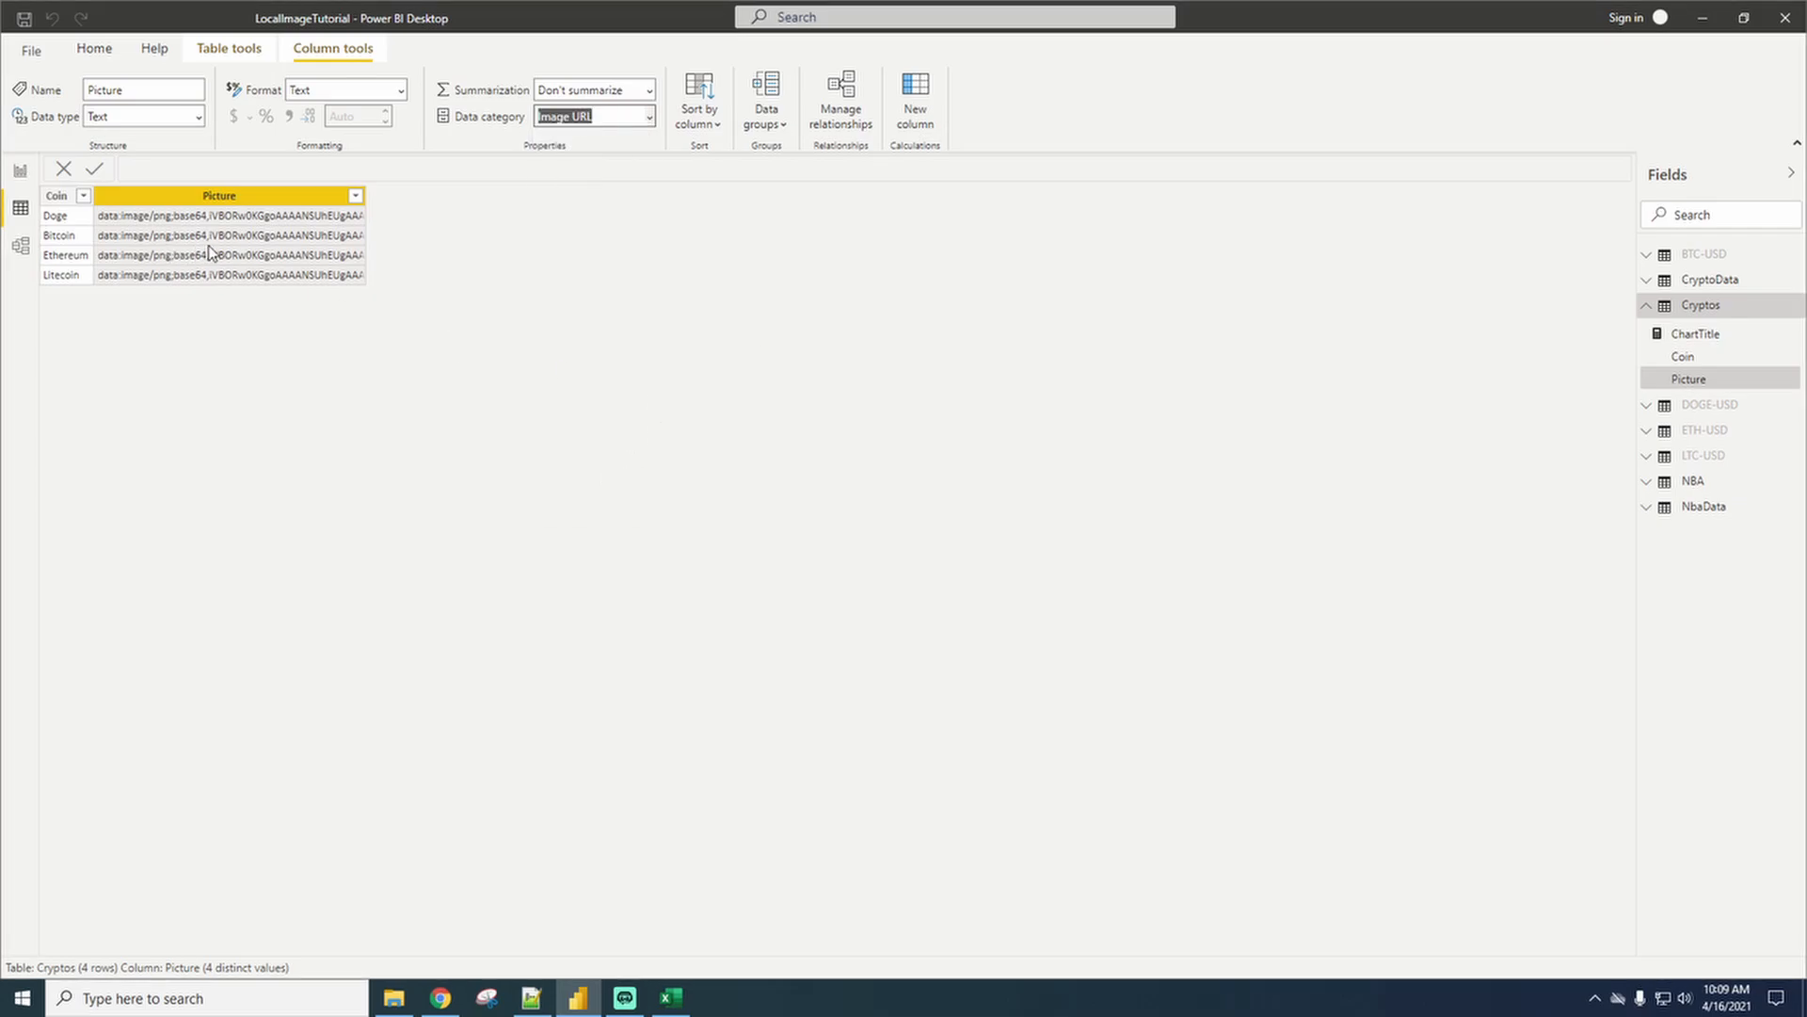
# Return to the report view and check the logo visual by selecting Ethereum, Litecoin, Doge and Litecoin again in the coin slicer.
pyautogui.click(20, 171)
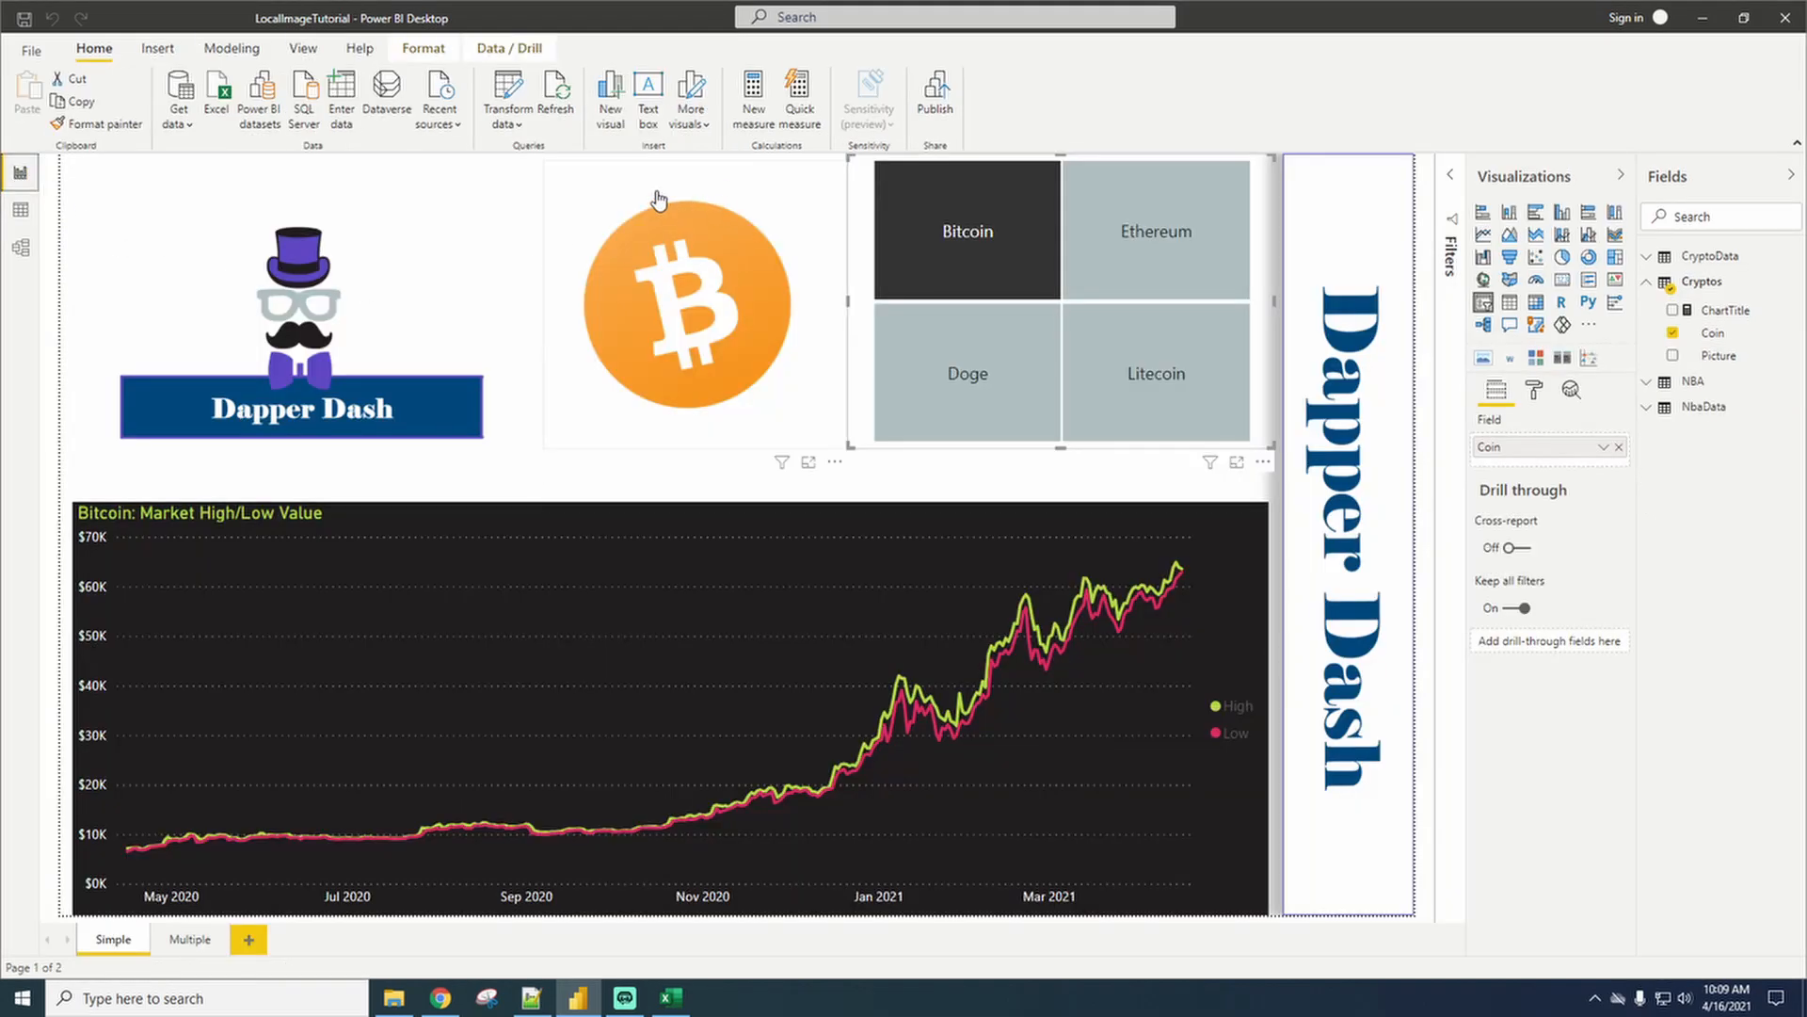
pyautogui.click(564, 235)
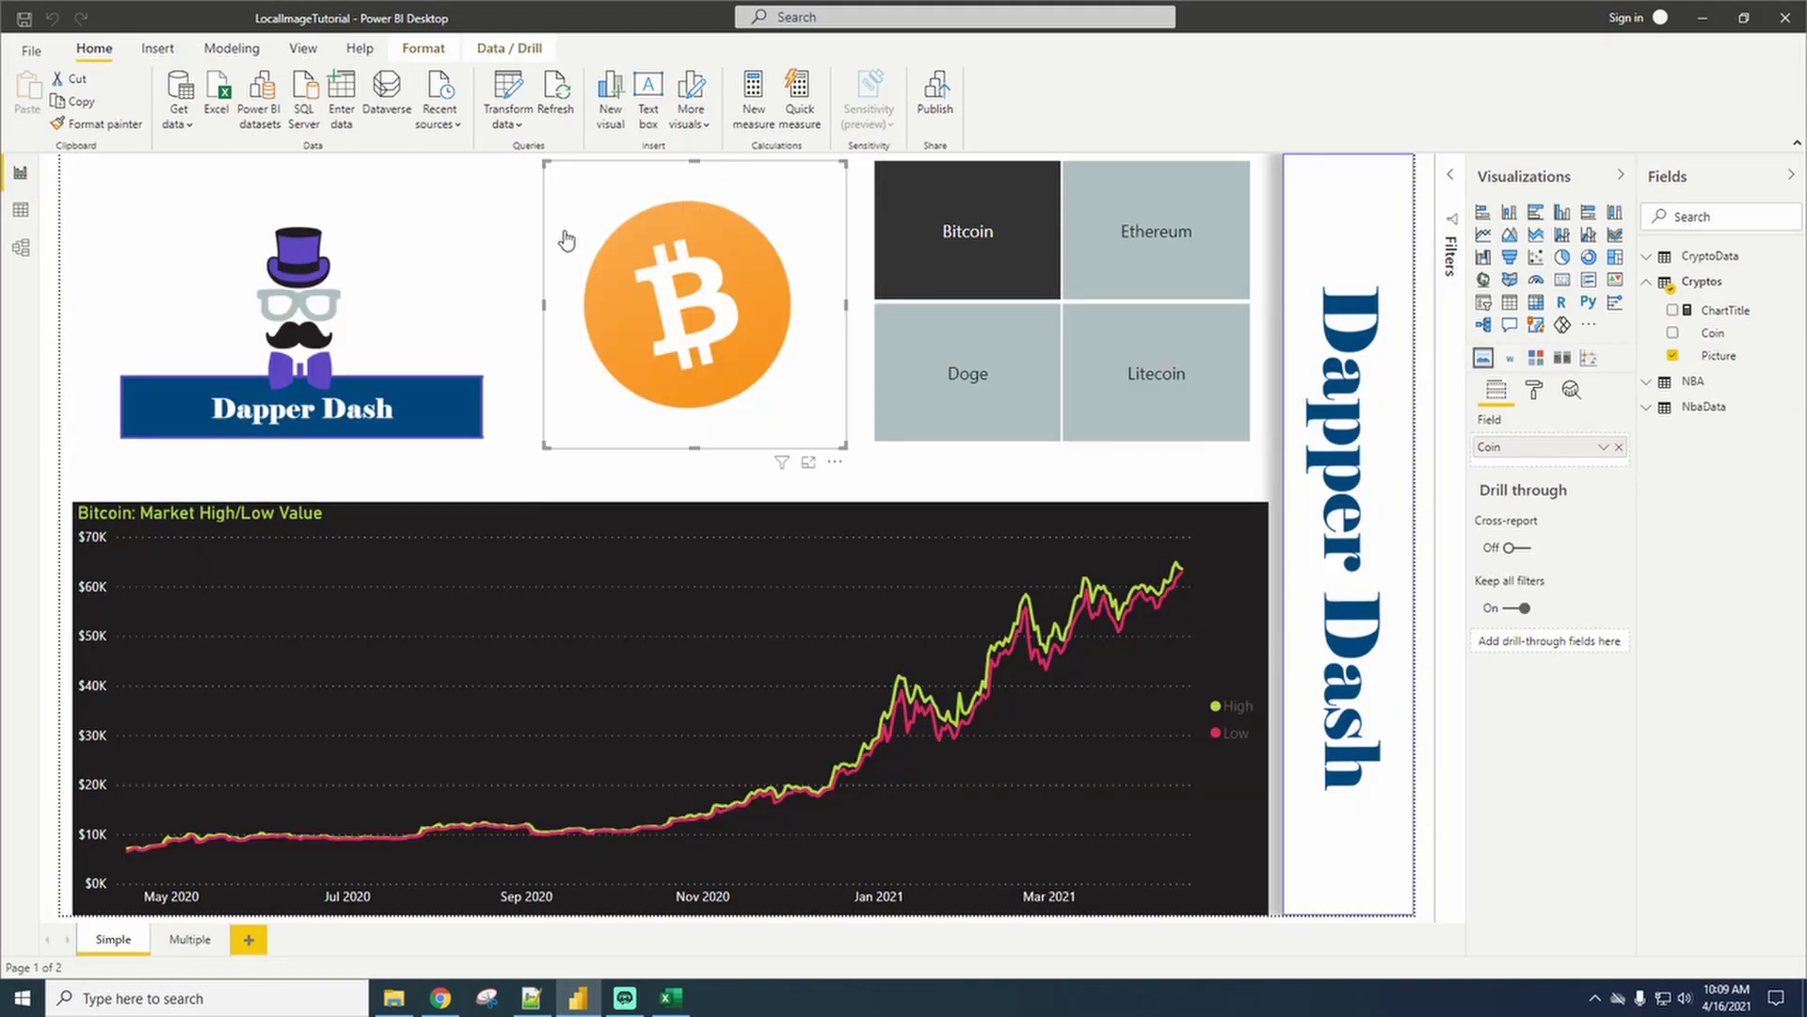
pyautogui.click(1177, 250)
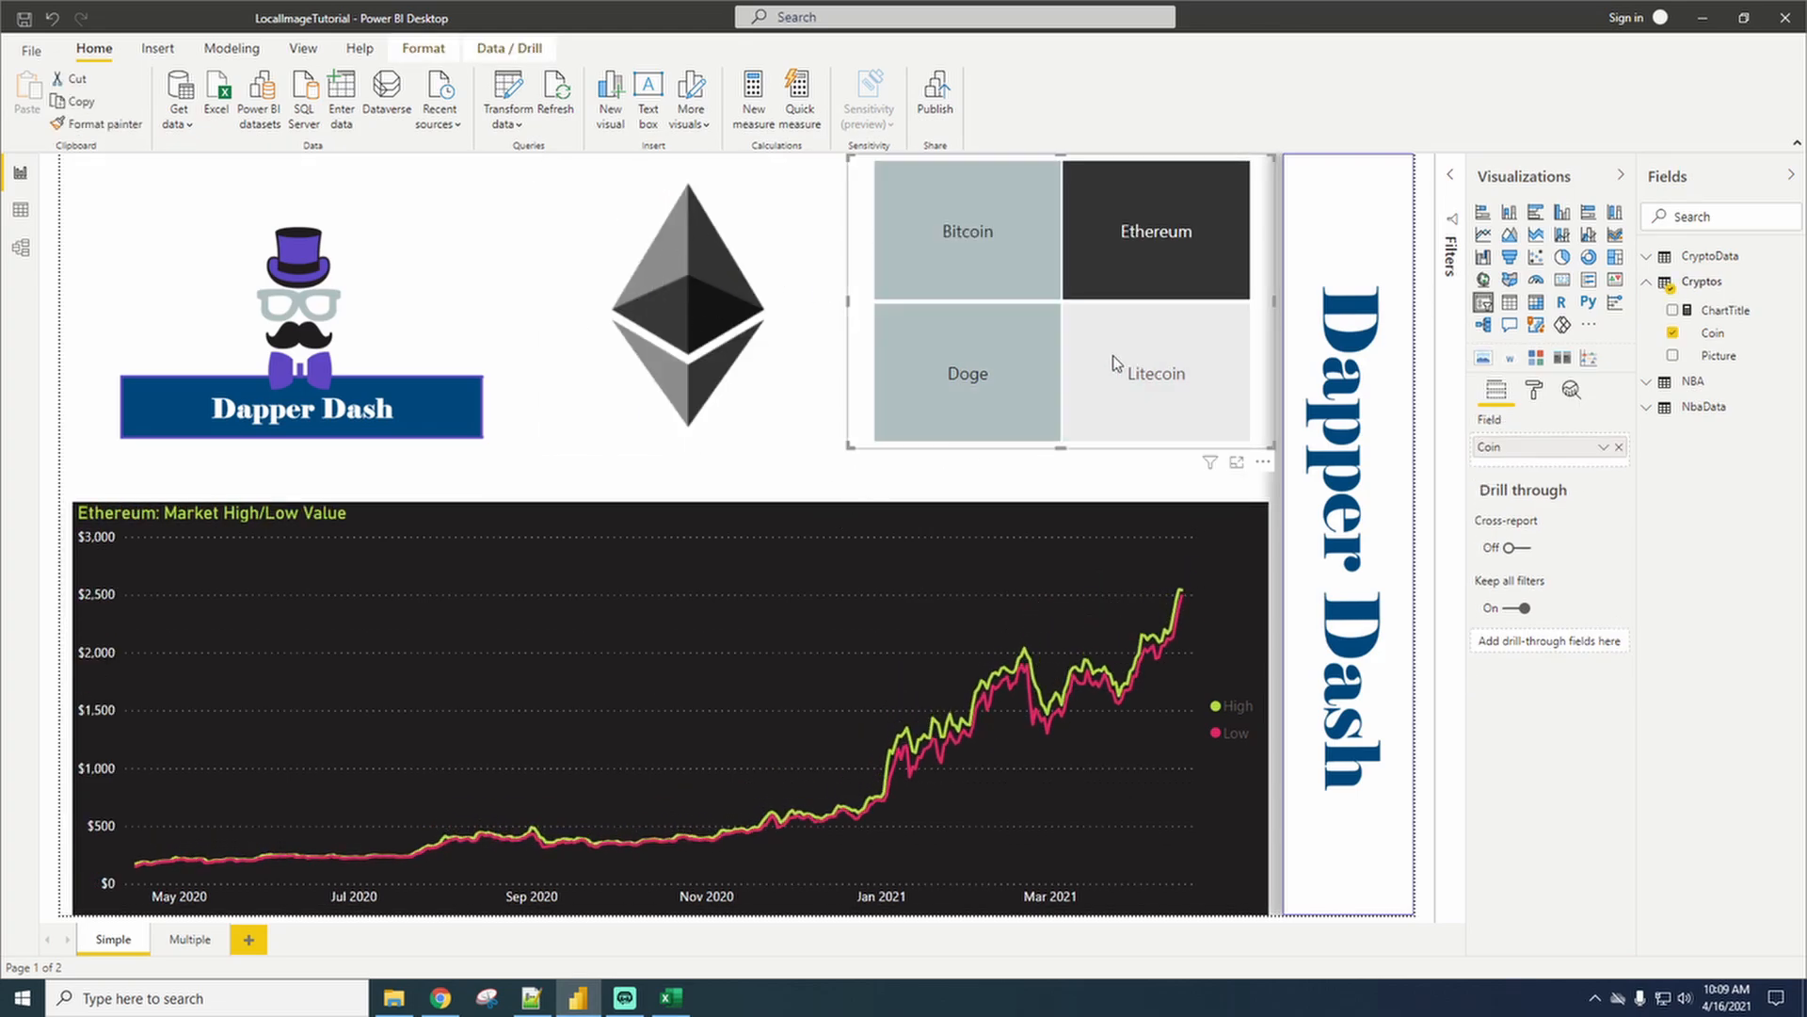
pyautogui.click(1167, 374)
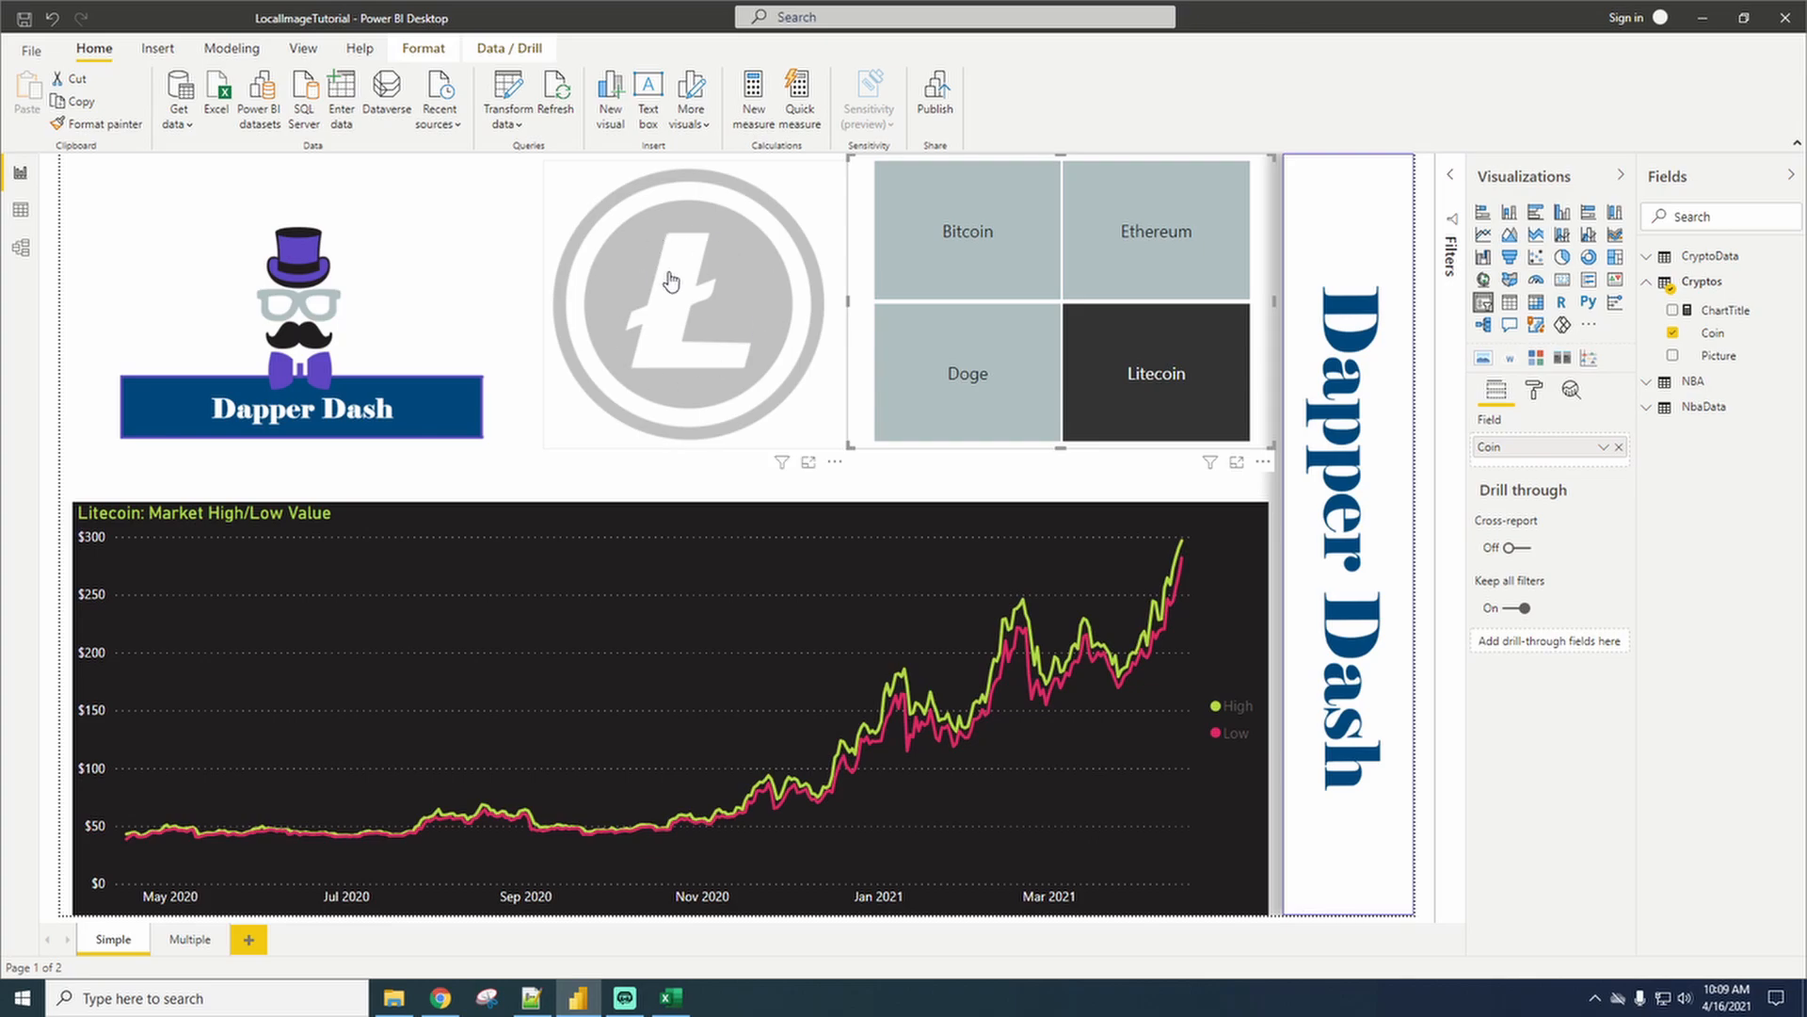
pyautogui.click(1024, 379)
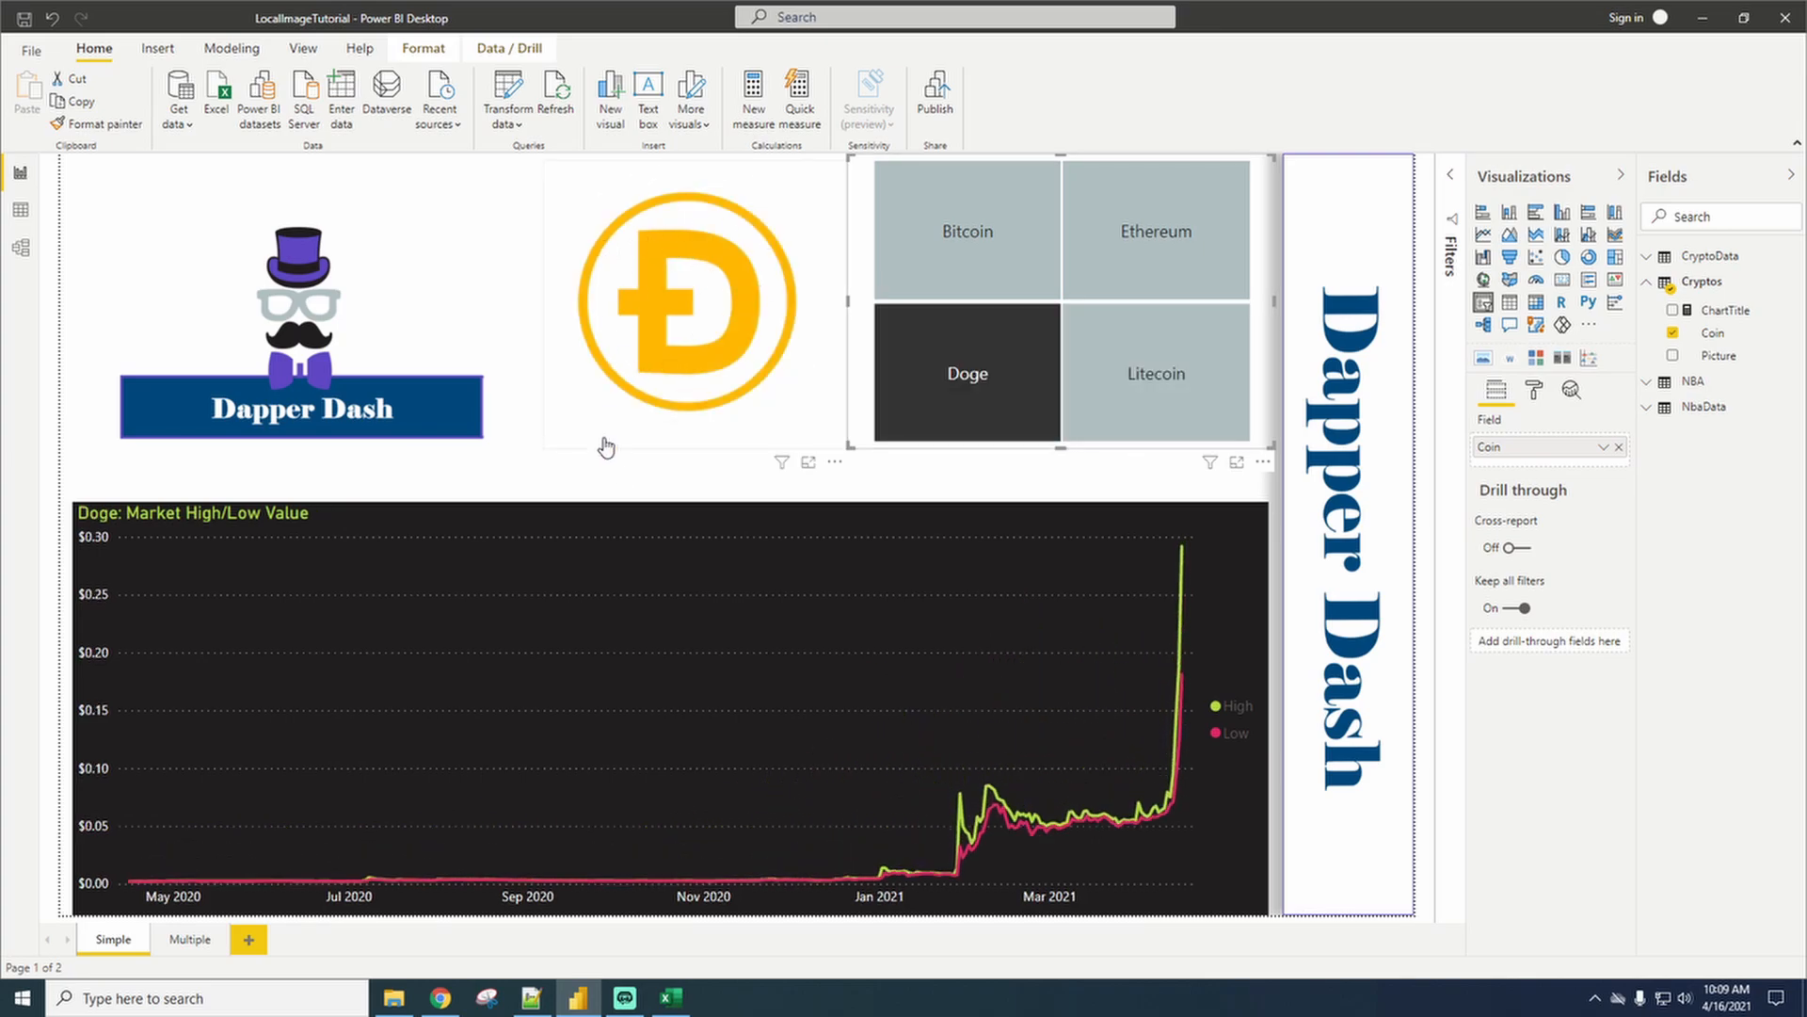
pyautogui.click(1158, 377)
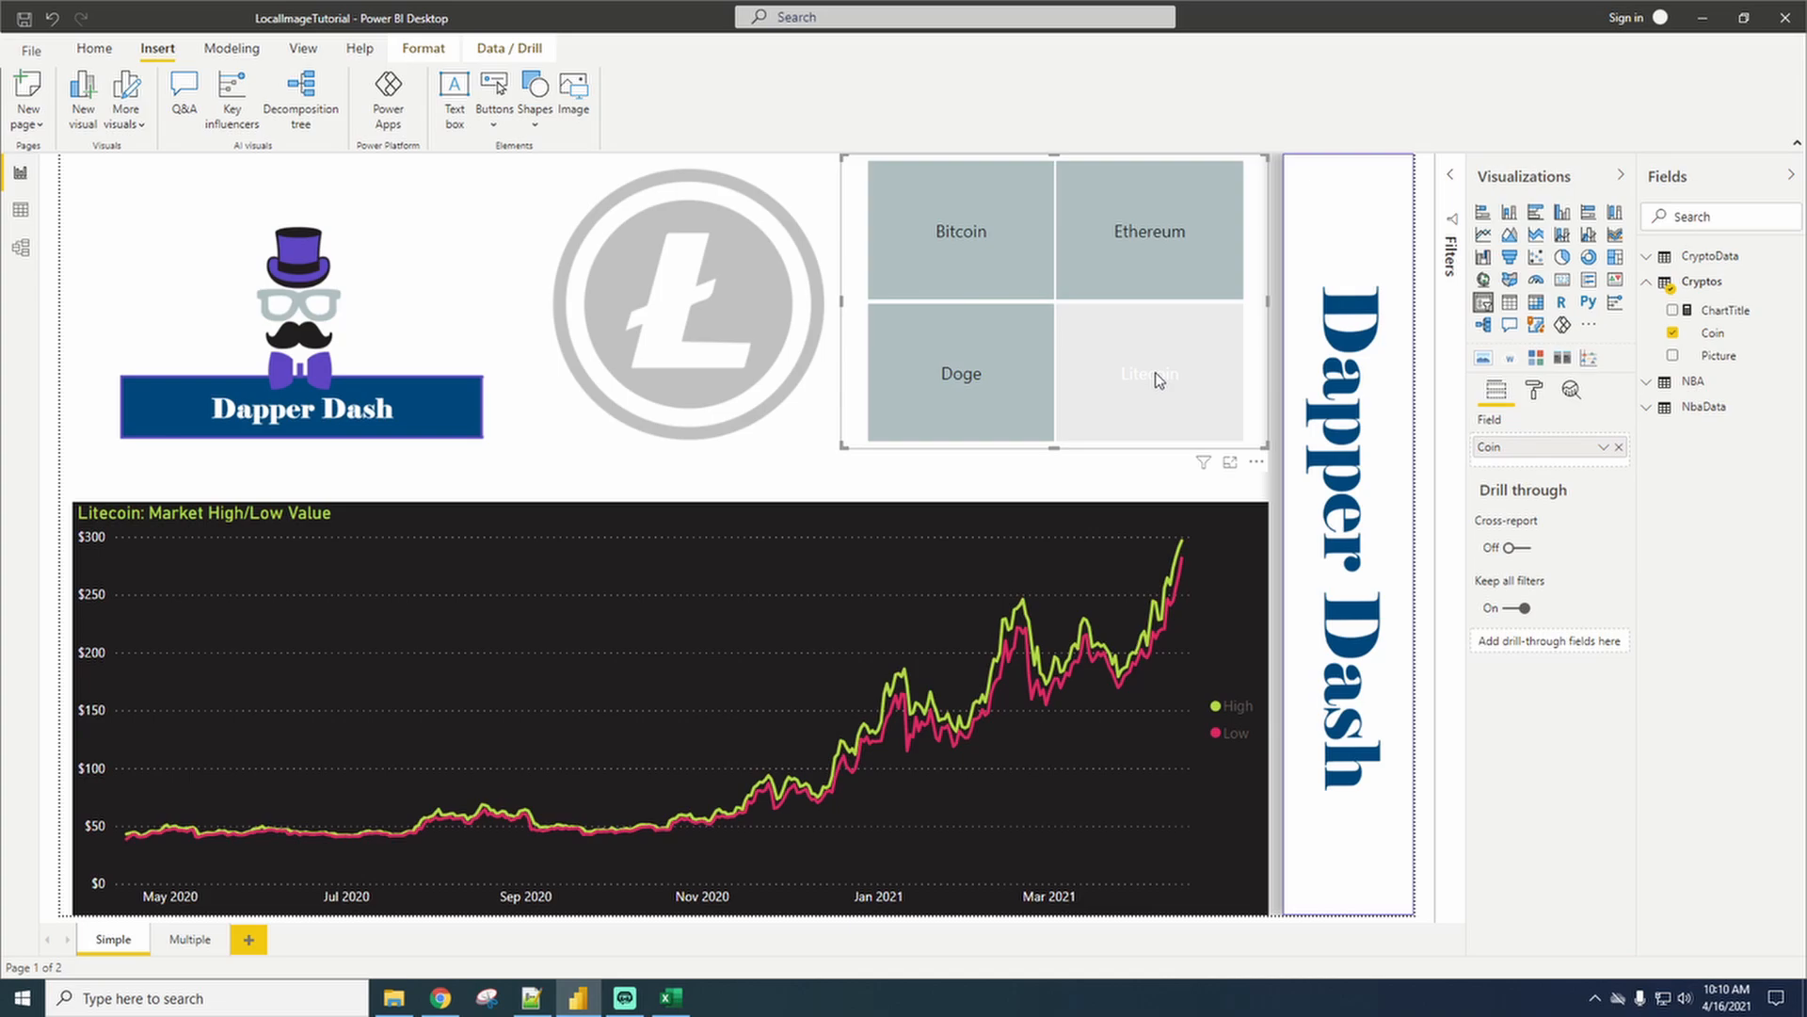
# Review the encoded image list in Chrome and the rows of Cryptos.xlsx in Excel, then return to the Power BI report.
pyautogui.click(438, 1000)
pyautogui.scroll(-2, 508, 617)
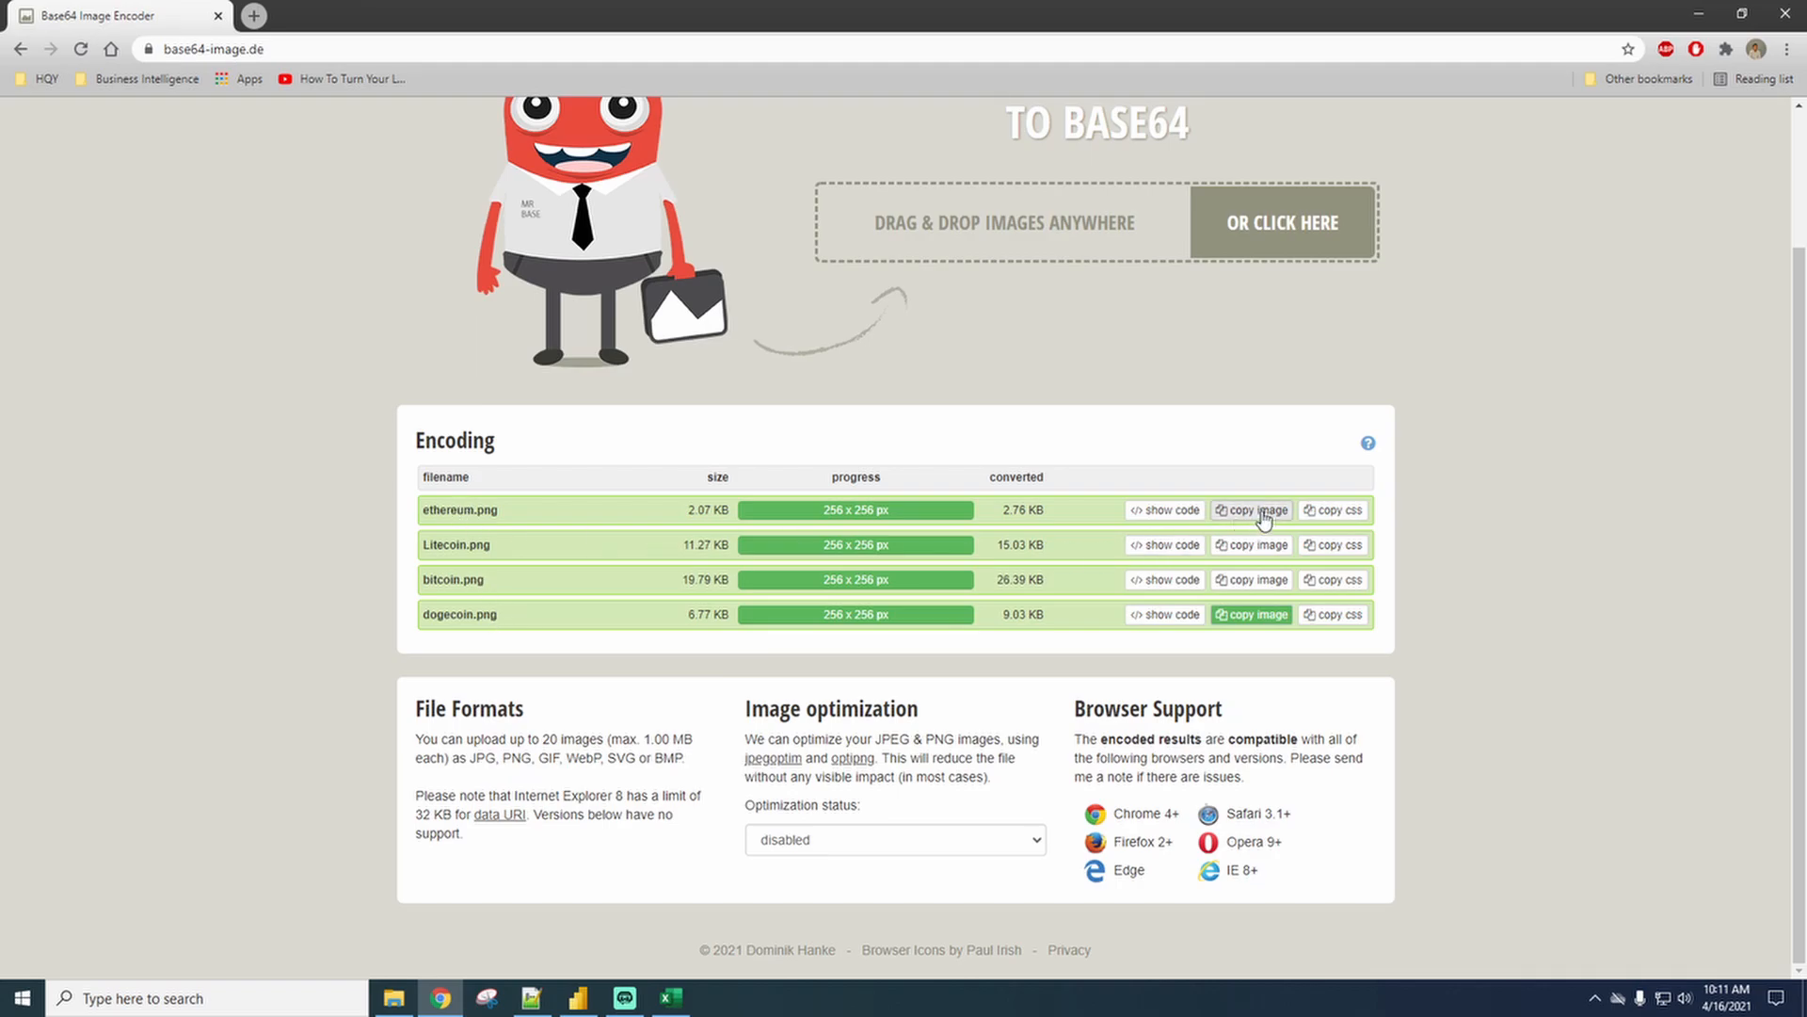
pyautogui.click(672, 997)
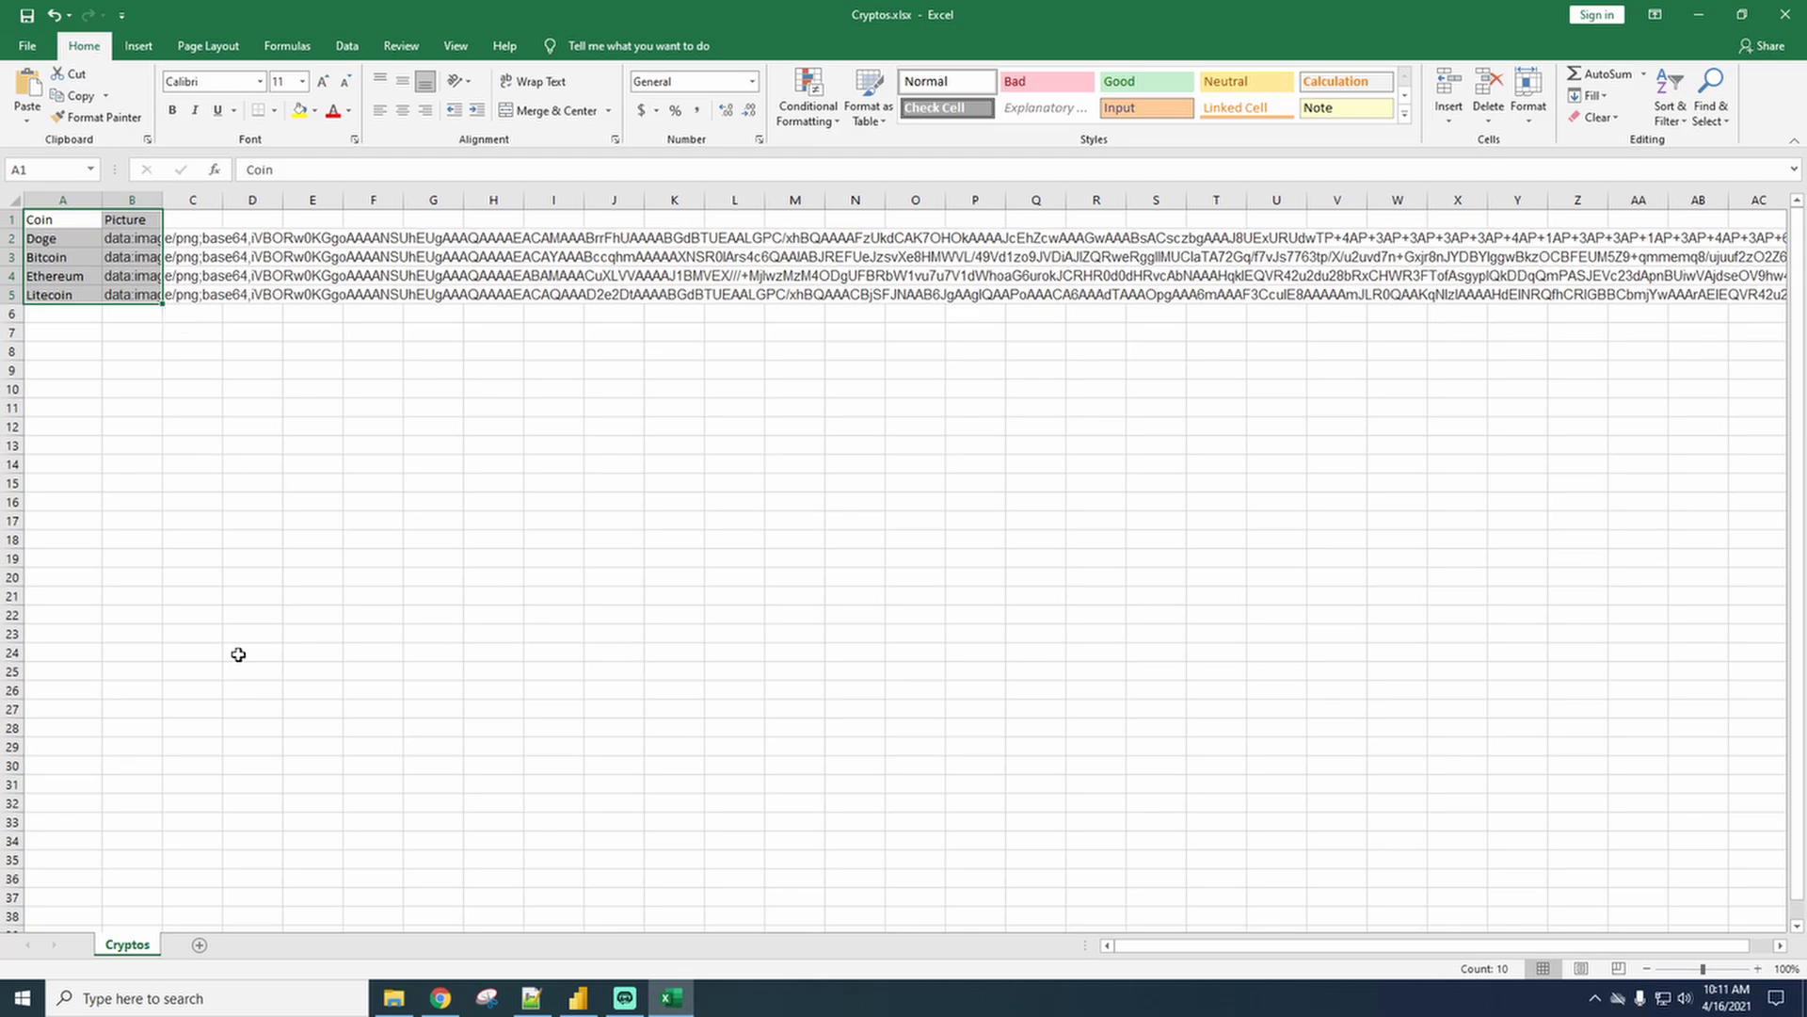
pyautogui.scroll(-6, 188, 687)
pyautogui.click(122, 799)
pyautogui.scroll(-4, 514, 865)
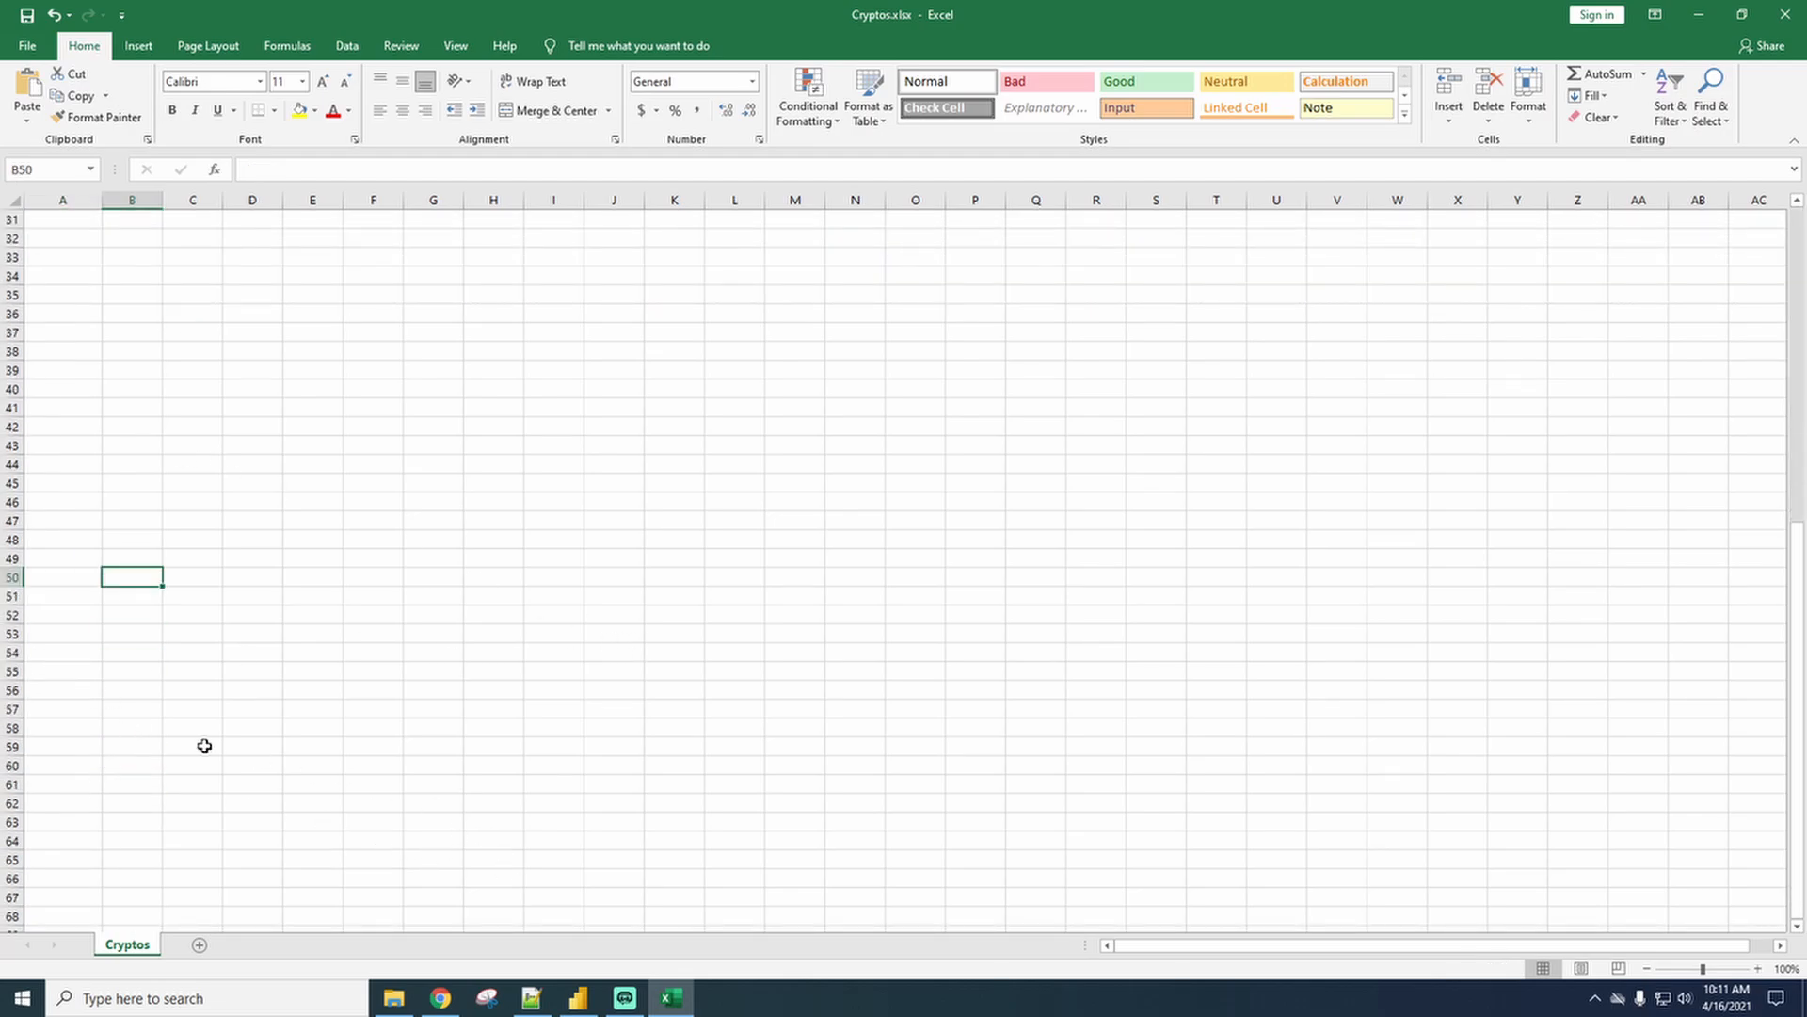
pyautogui.scroll(-5, 520, 869)
pyautogui.click(578, 997)
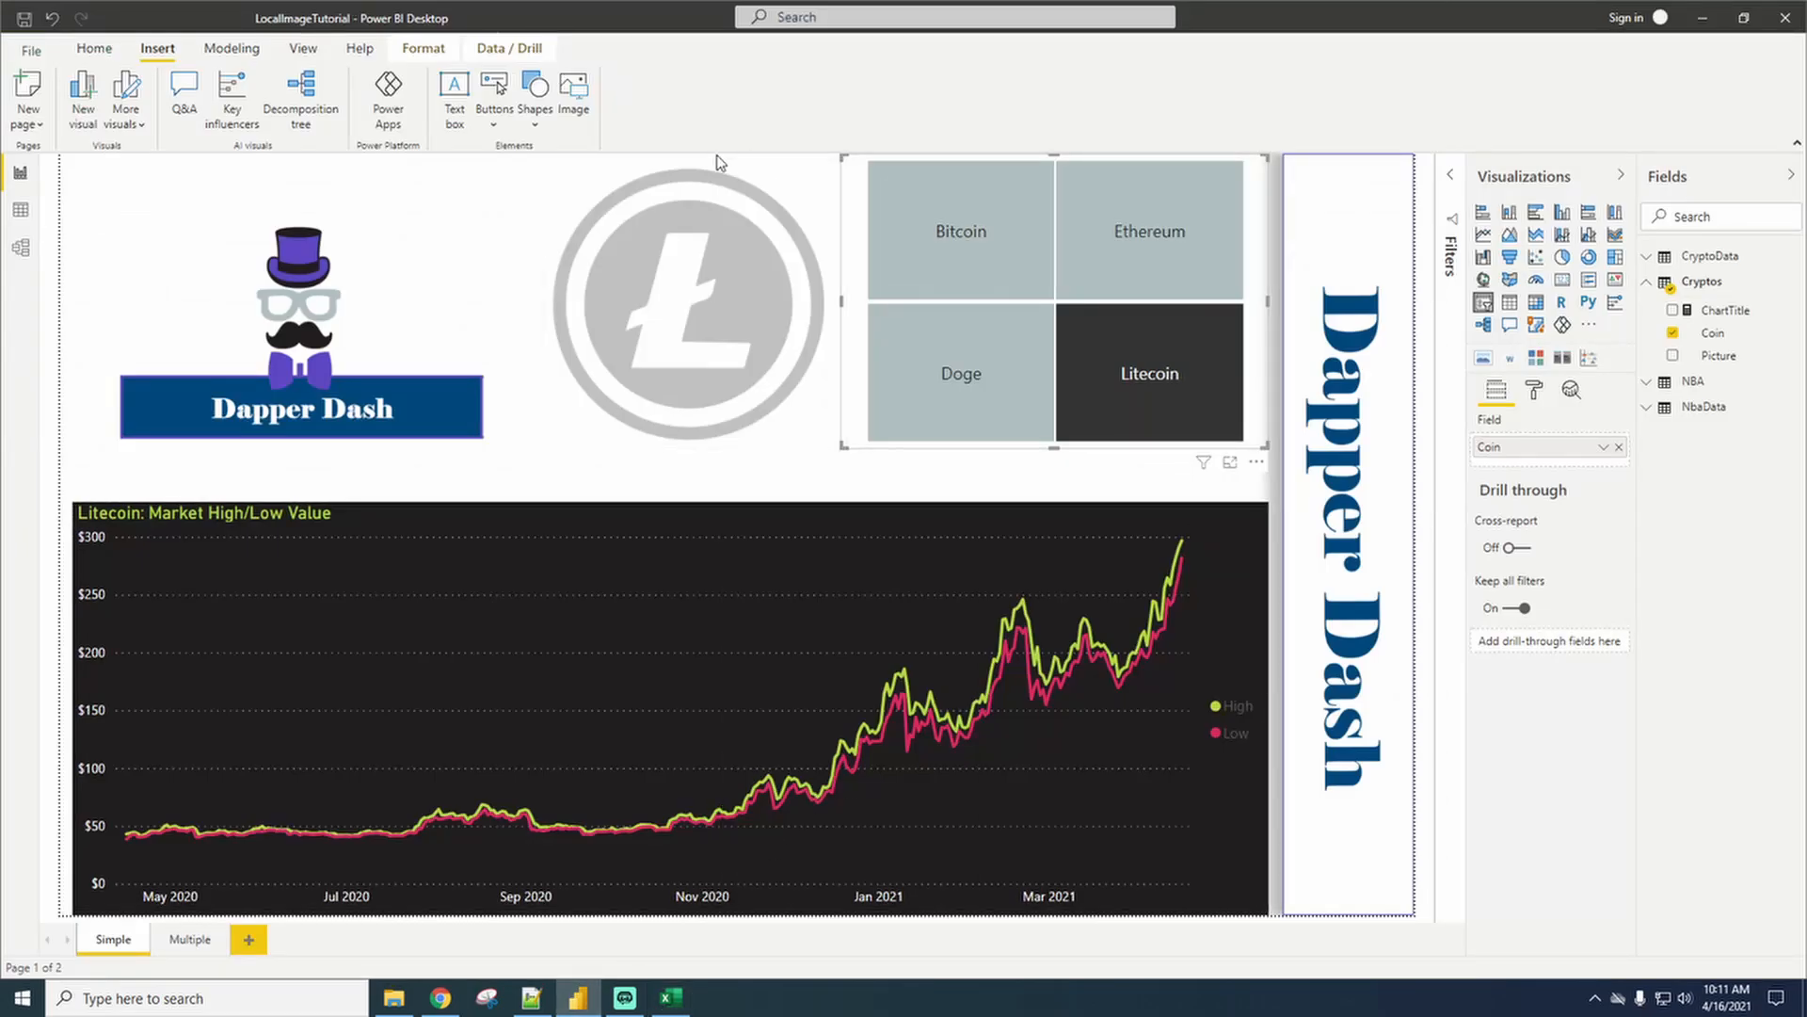
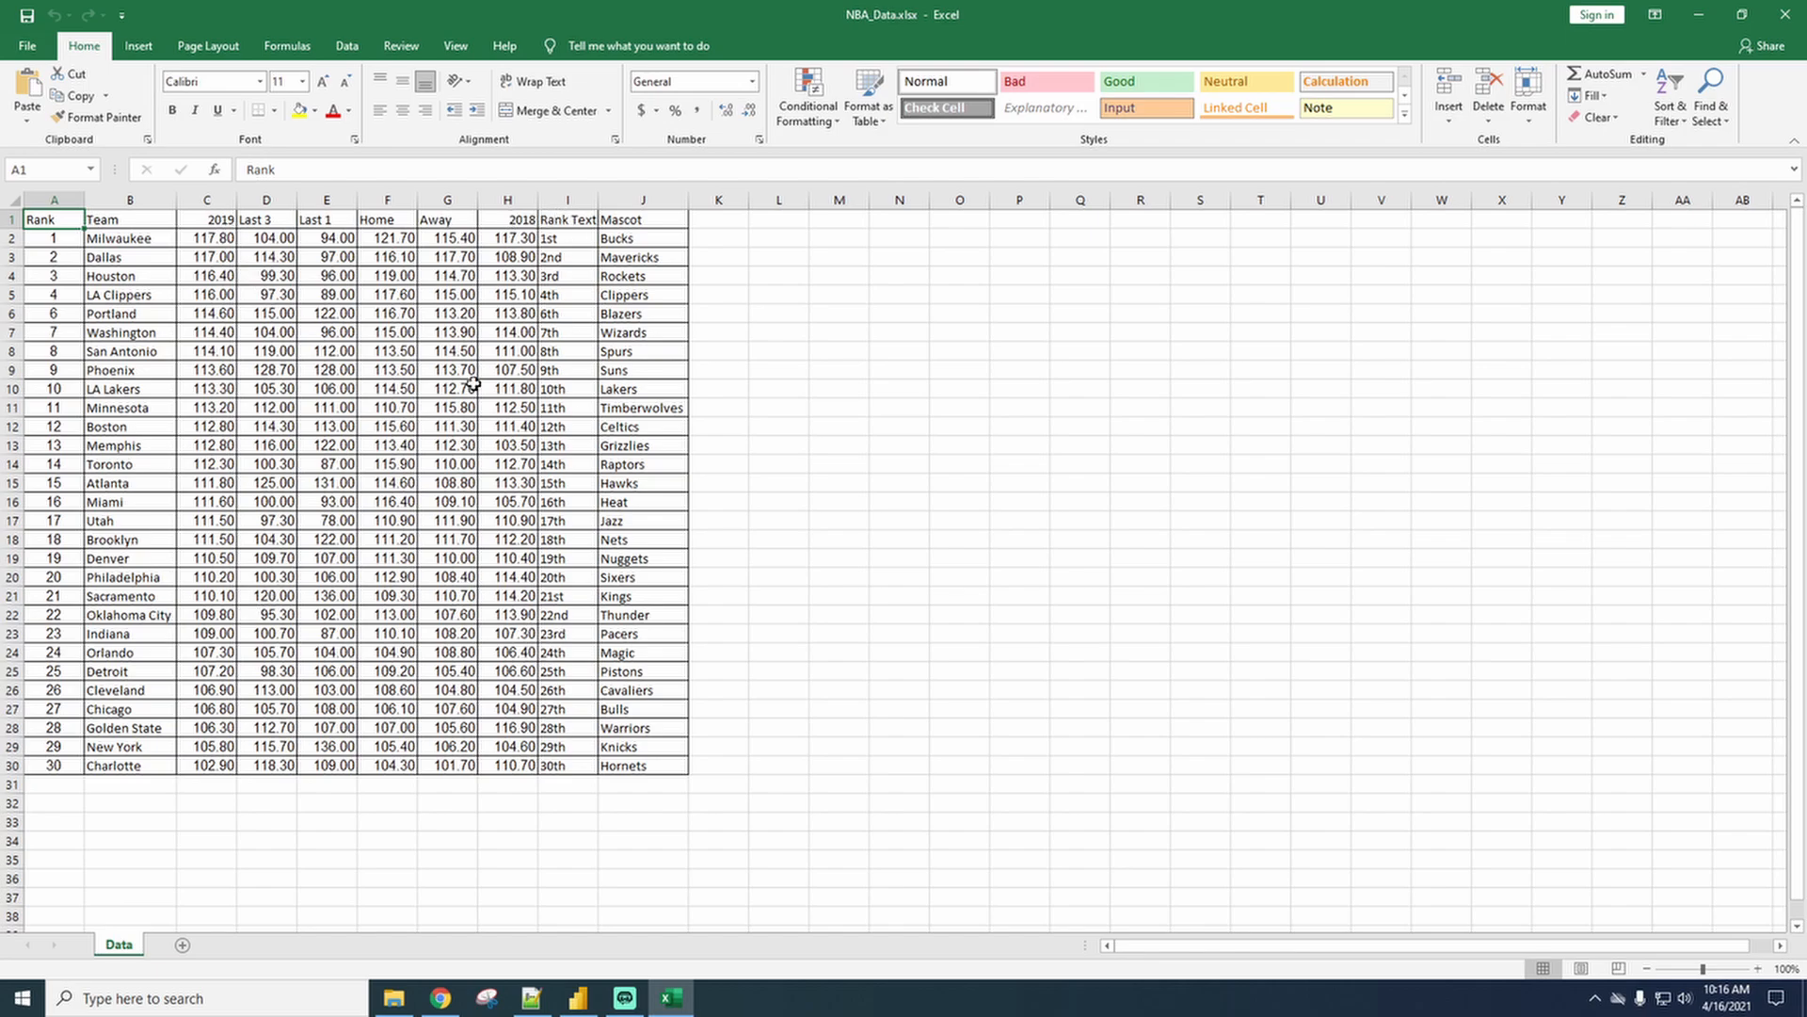
# Examine the team rows in NBA_Data.xlsx and the logo files in the Pictures\NBA folder, alongside Power BI's Multiple report page.
pyautogui.click(699, 241)
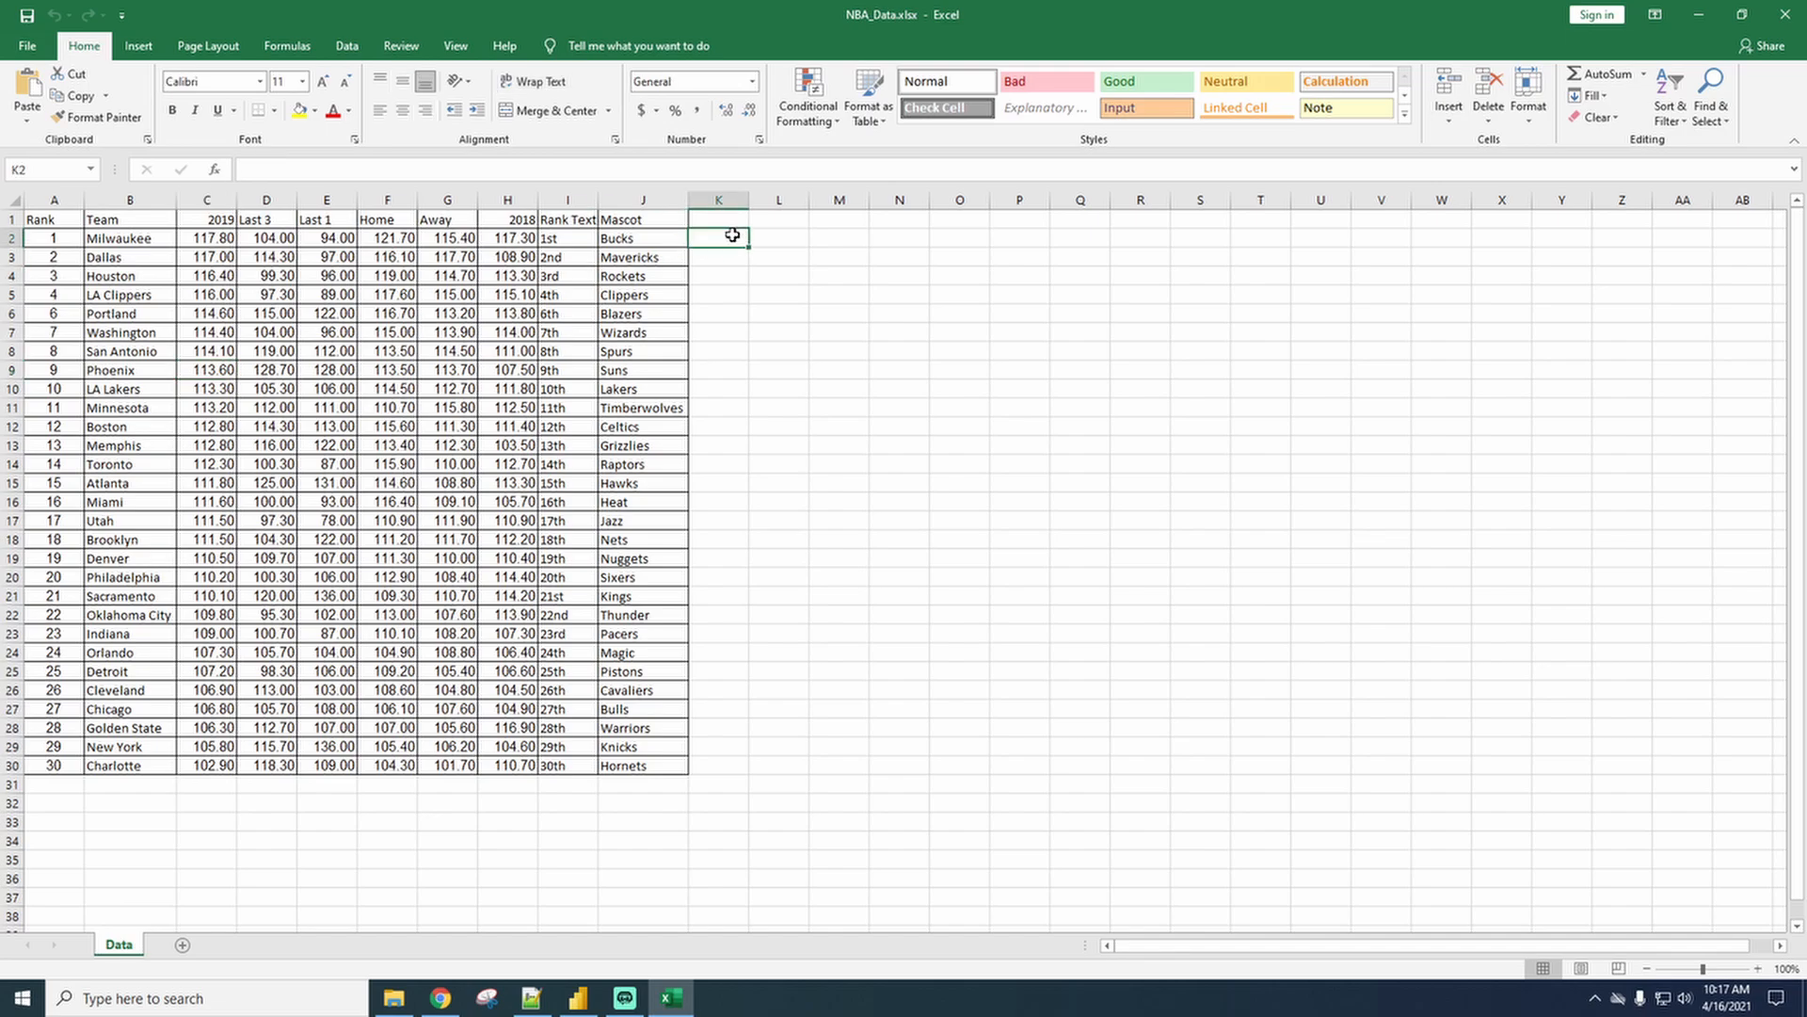
pyautogui.click(394, 998)
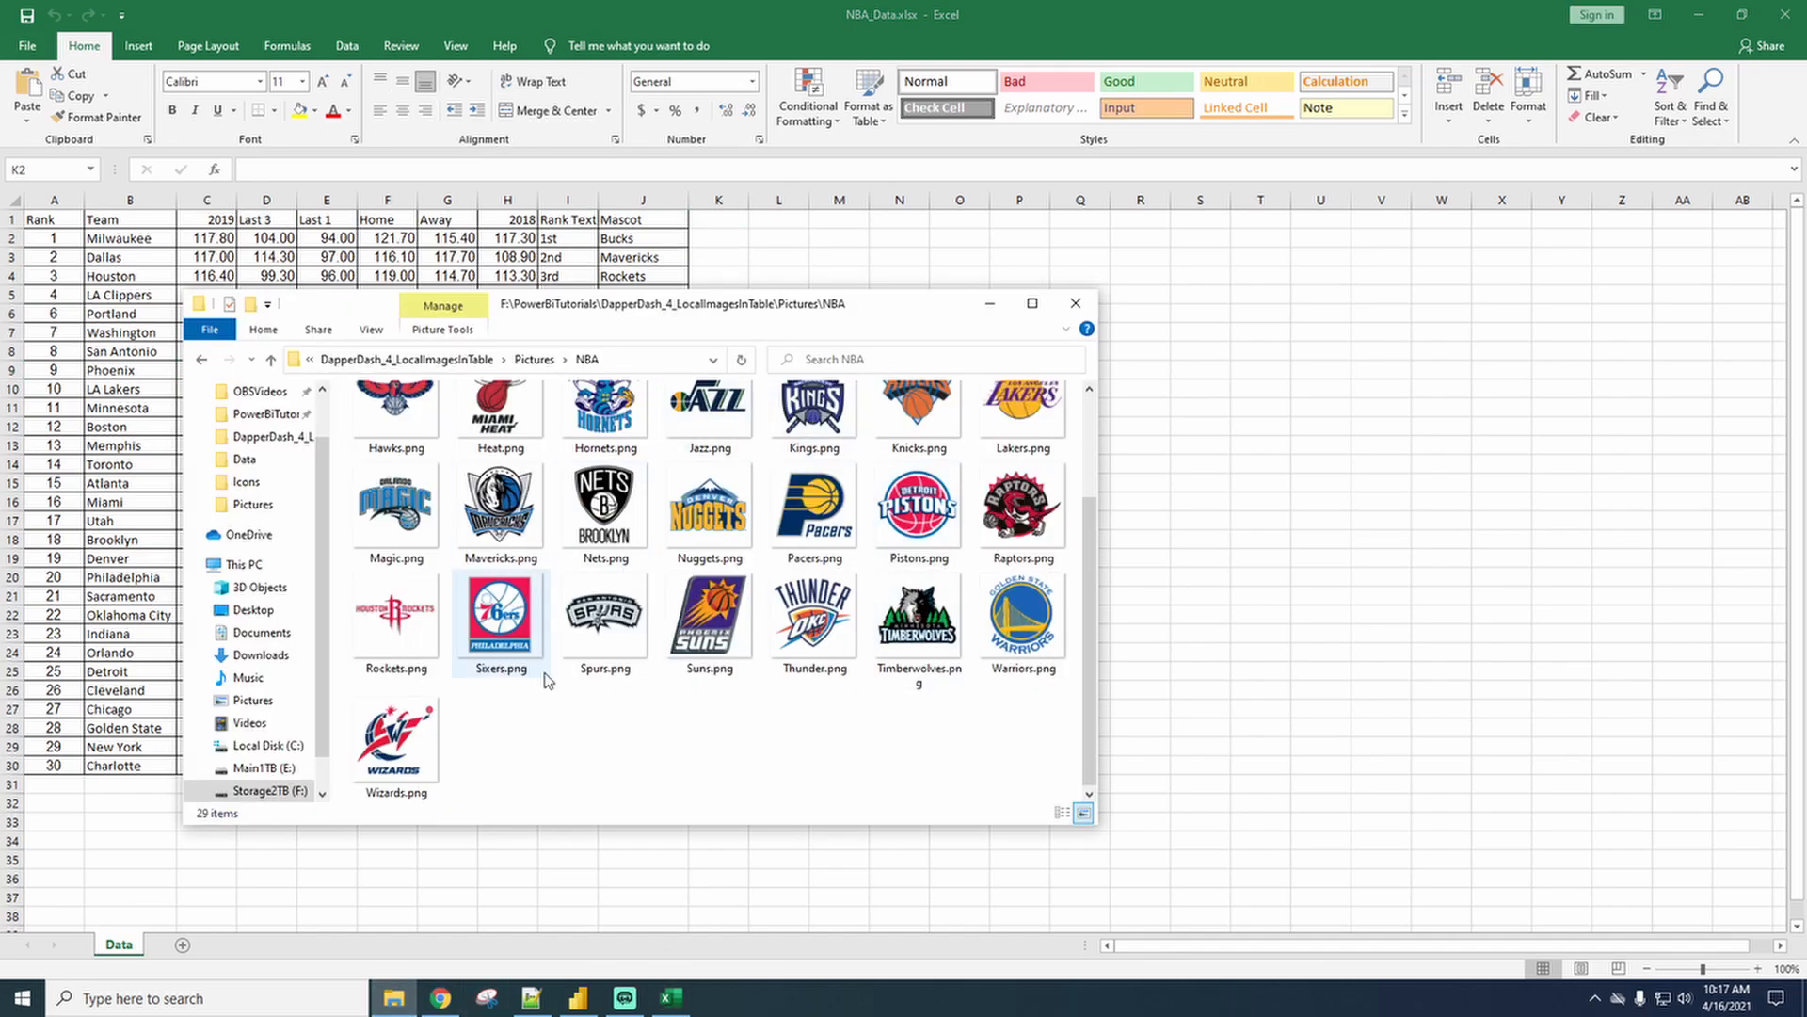
pyautogui.scroll(3, 509, 612)
pyautogui.moveTo(720, 313); pyautogui.dragTo(1328, 349)
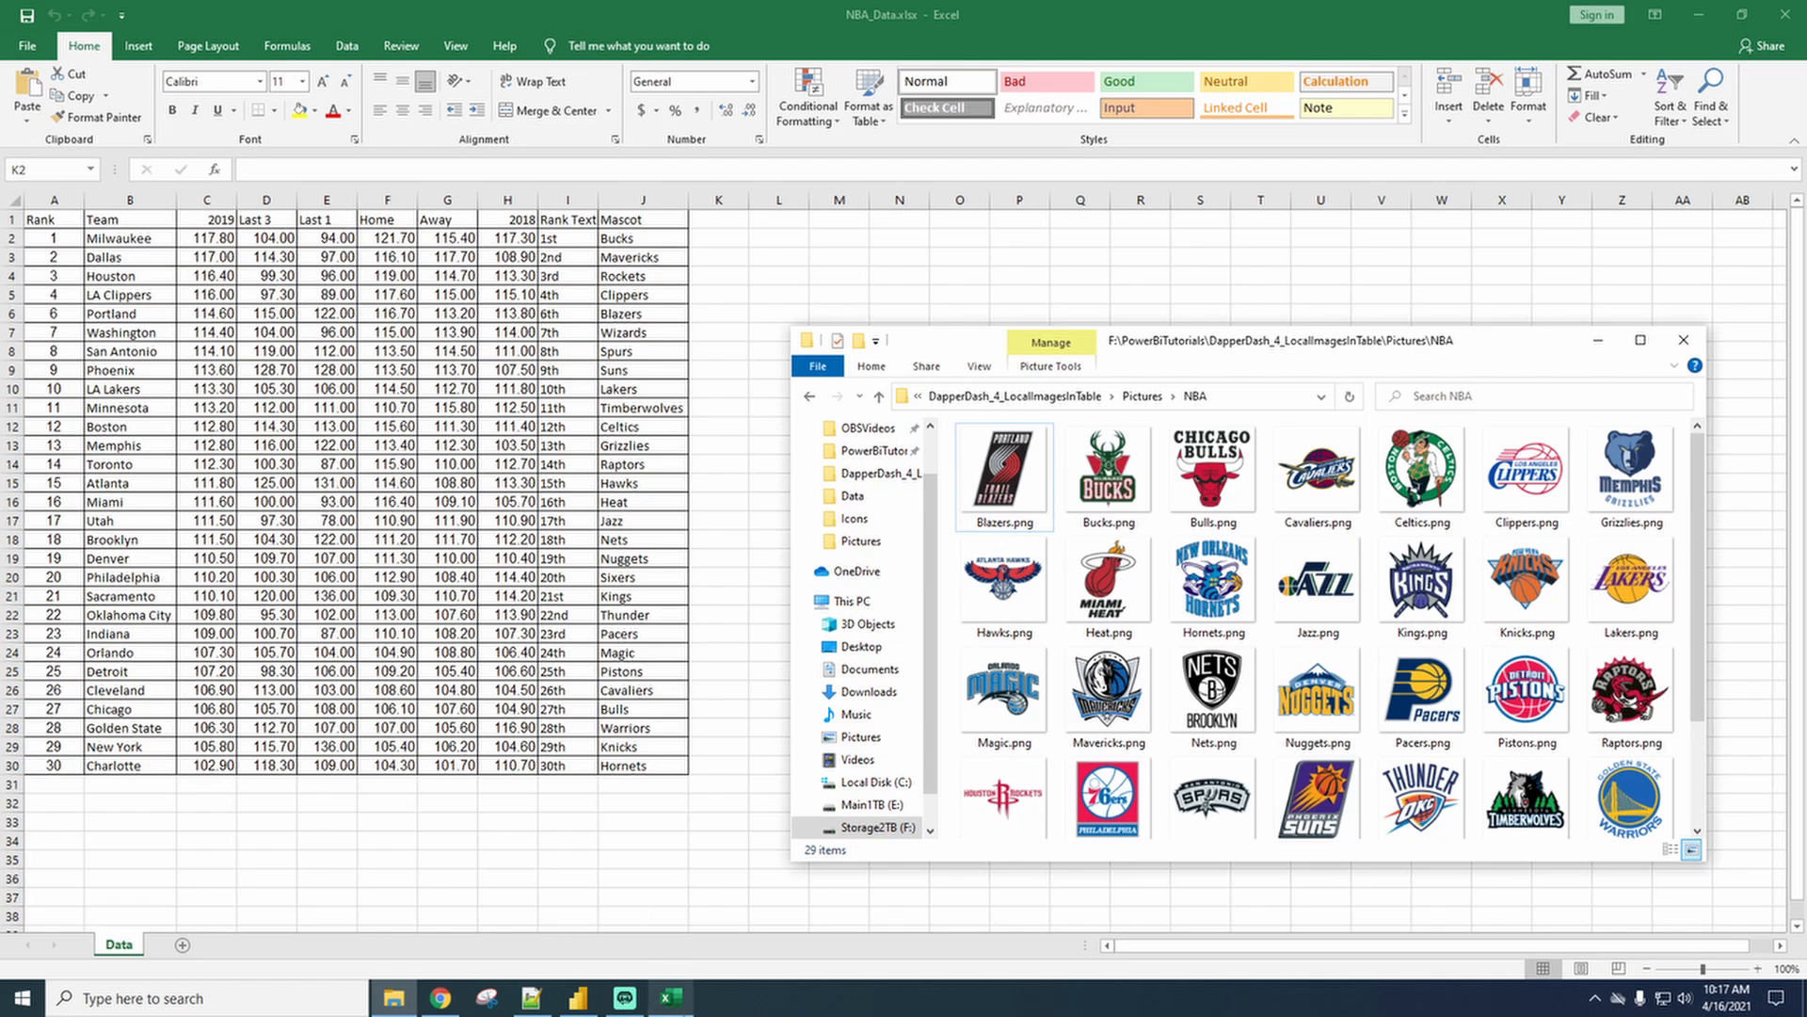
pyautogui.click(578, 998)
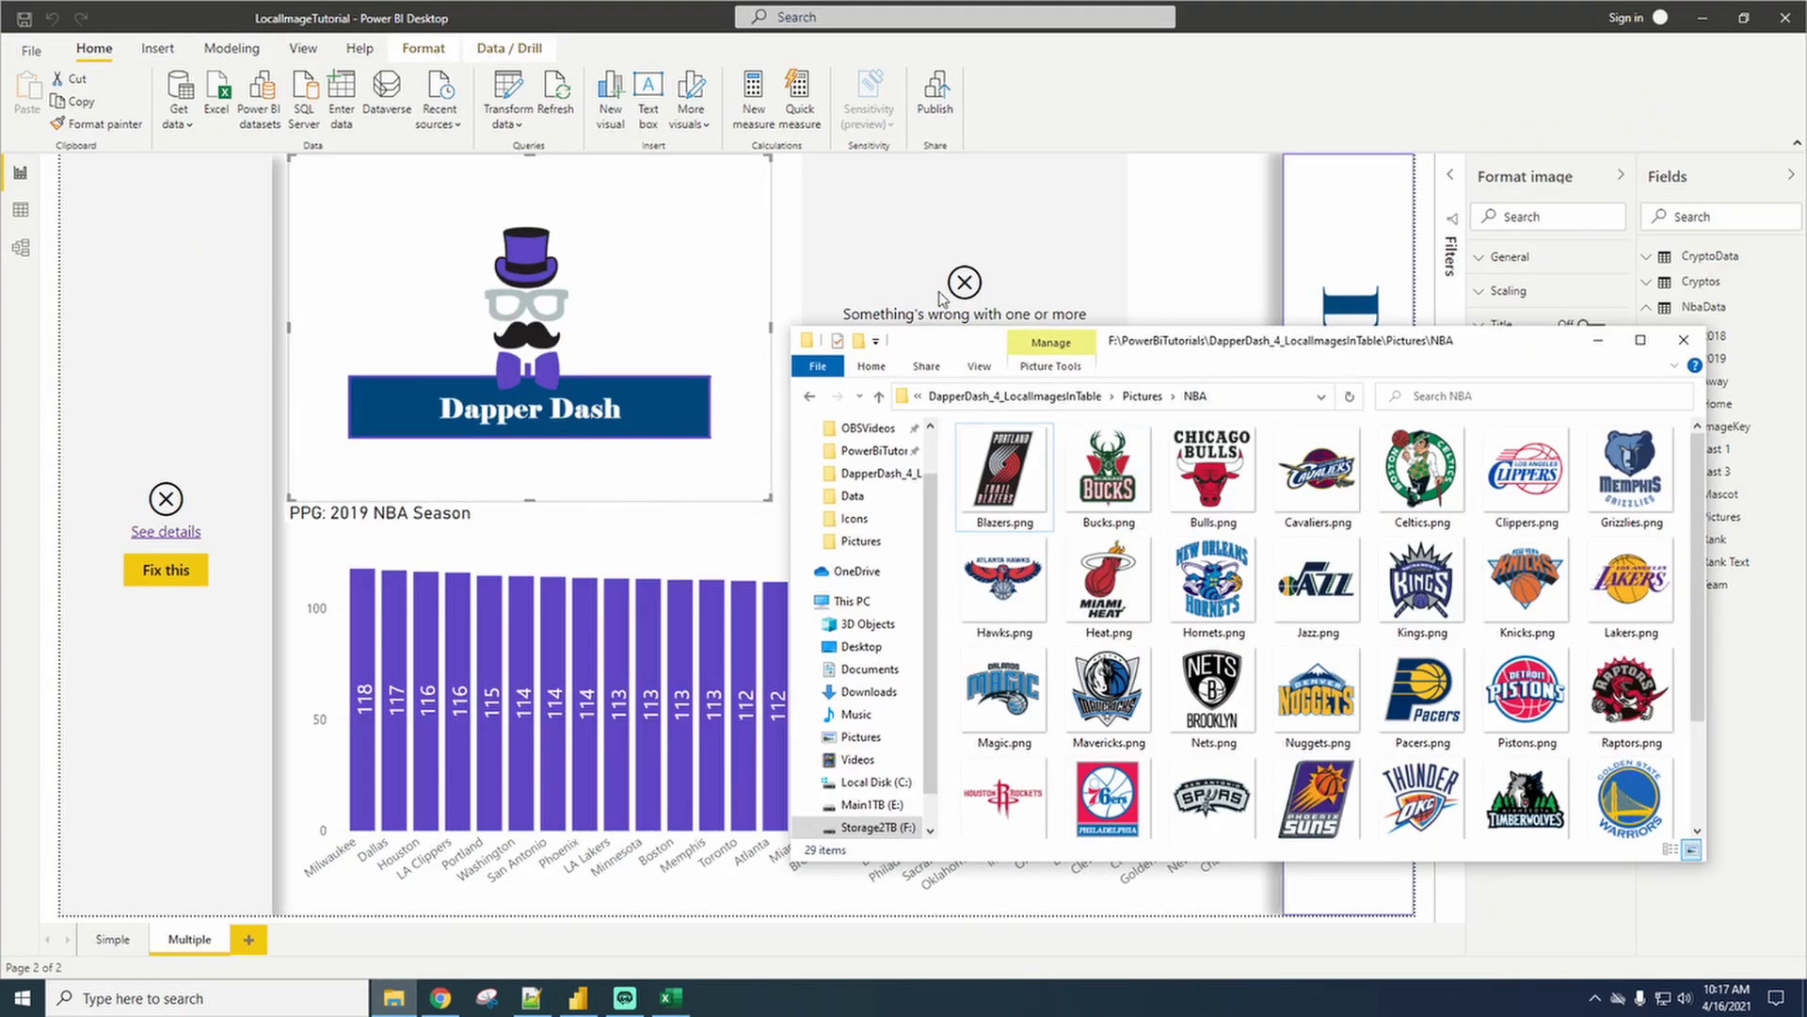
pyautogui.moveTo(1383, 352); pyautogui.dragTo(1011, 287)
pyautogui.scroll(-3, 901, 485)
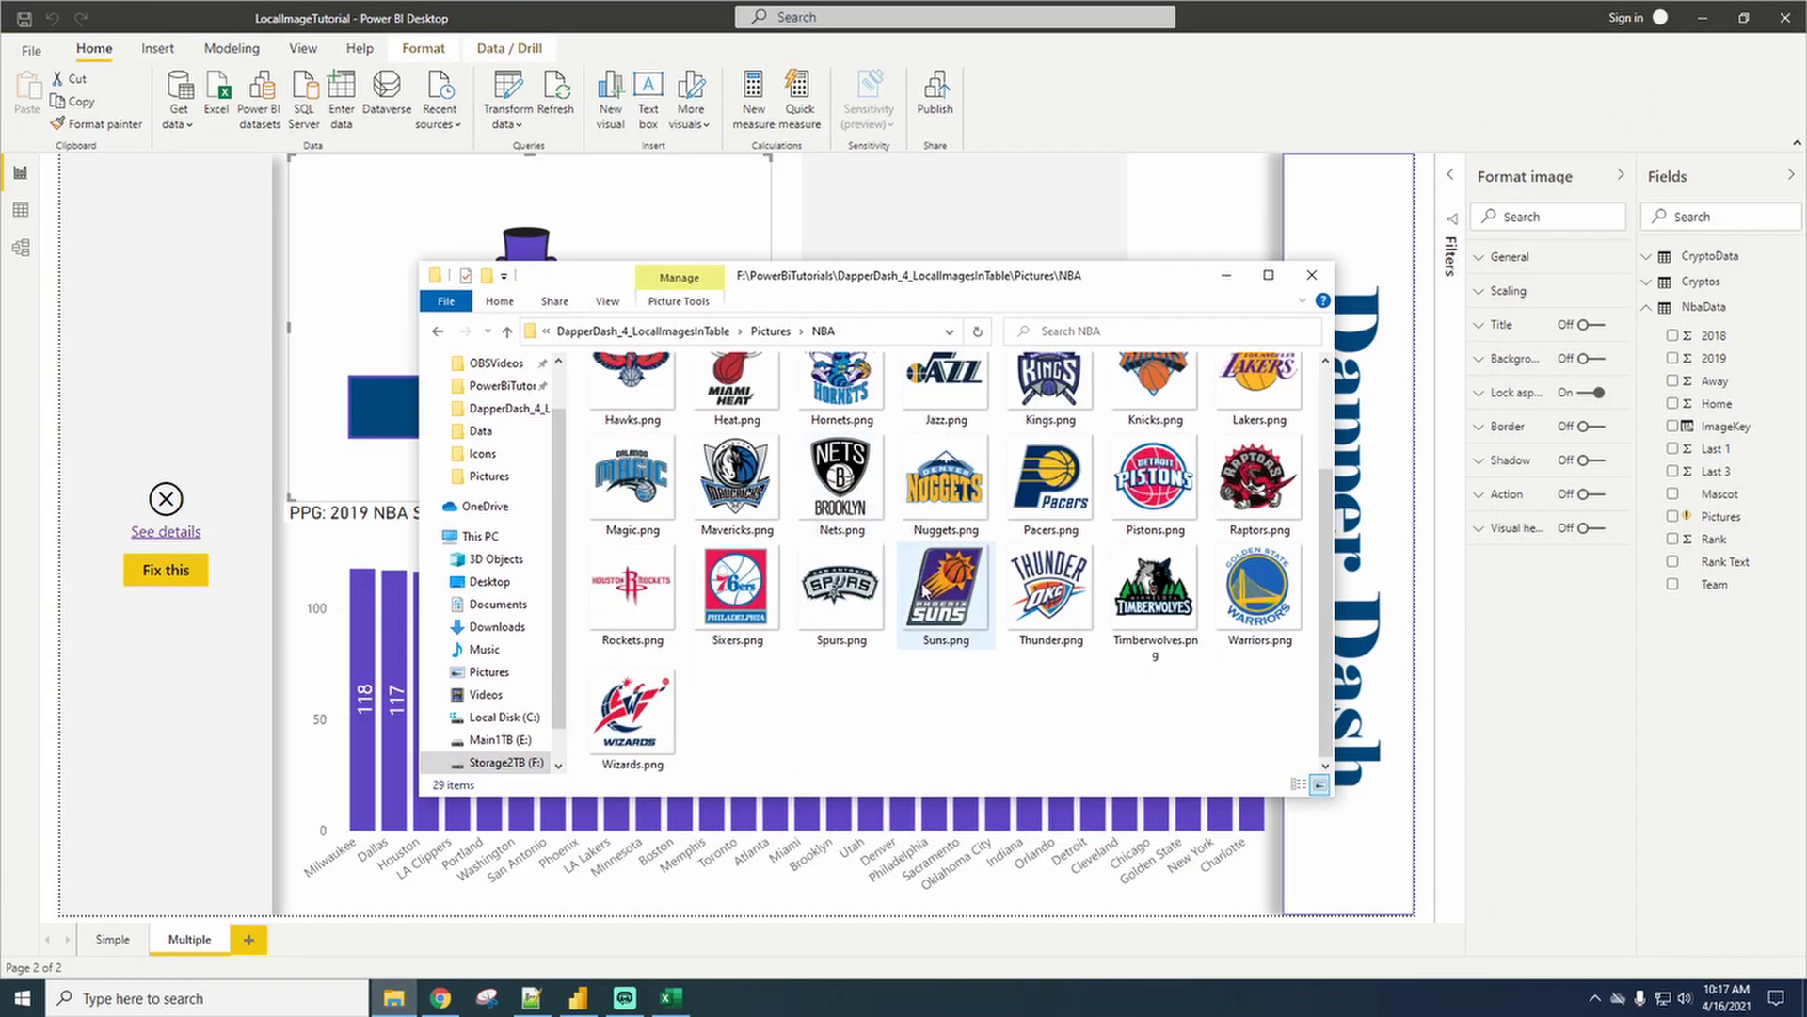
pyautogui.scroll(3, 904, 528)
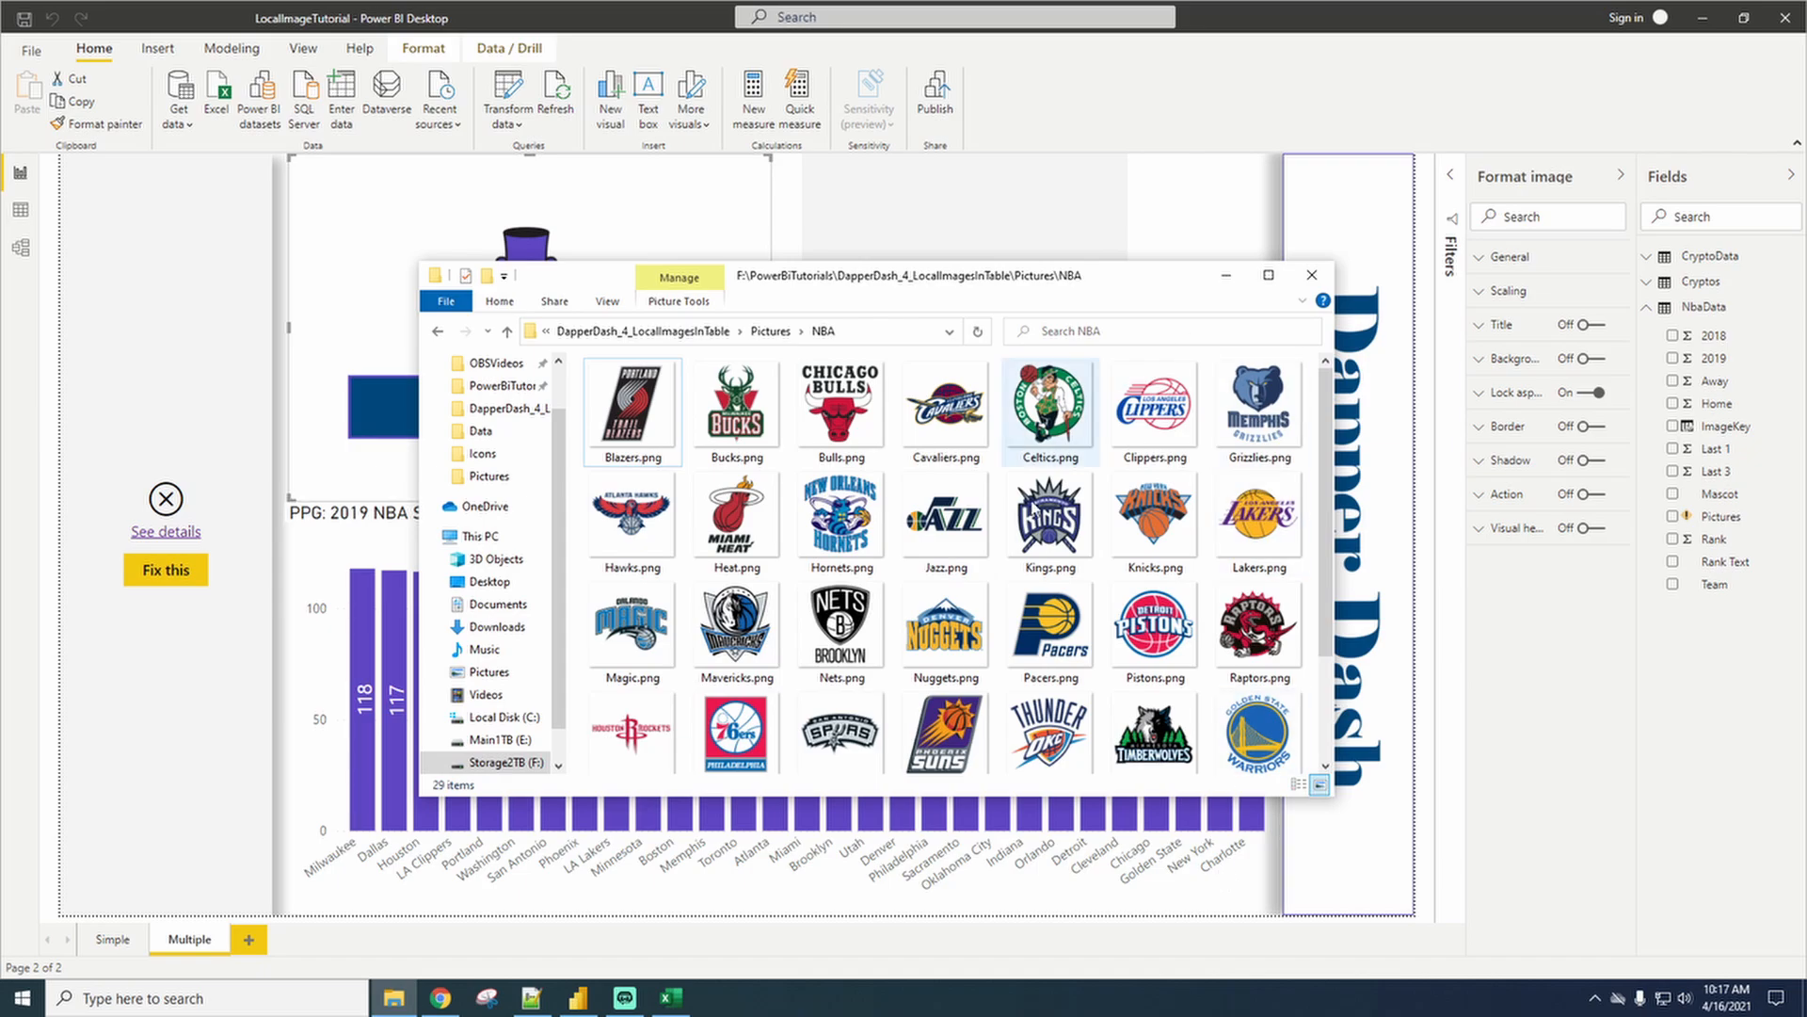
# Review the Base64 encoder page in Chrome and the empty column K cells beside the mascots in NBA_Data.xlsx.
pyautogui.click(440, 998)
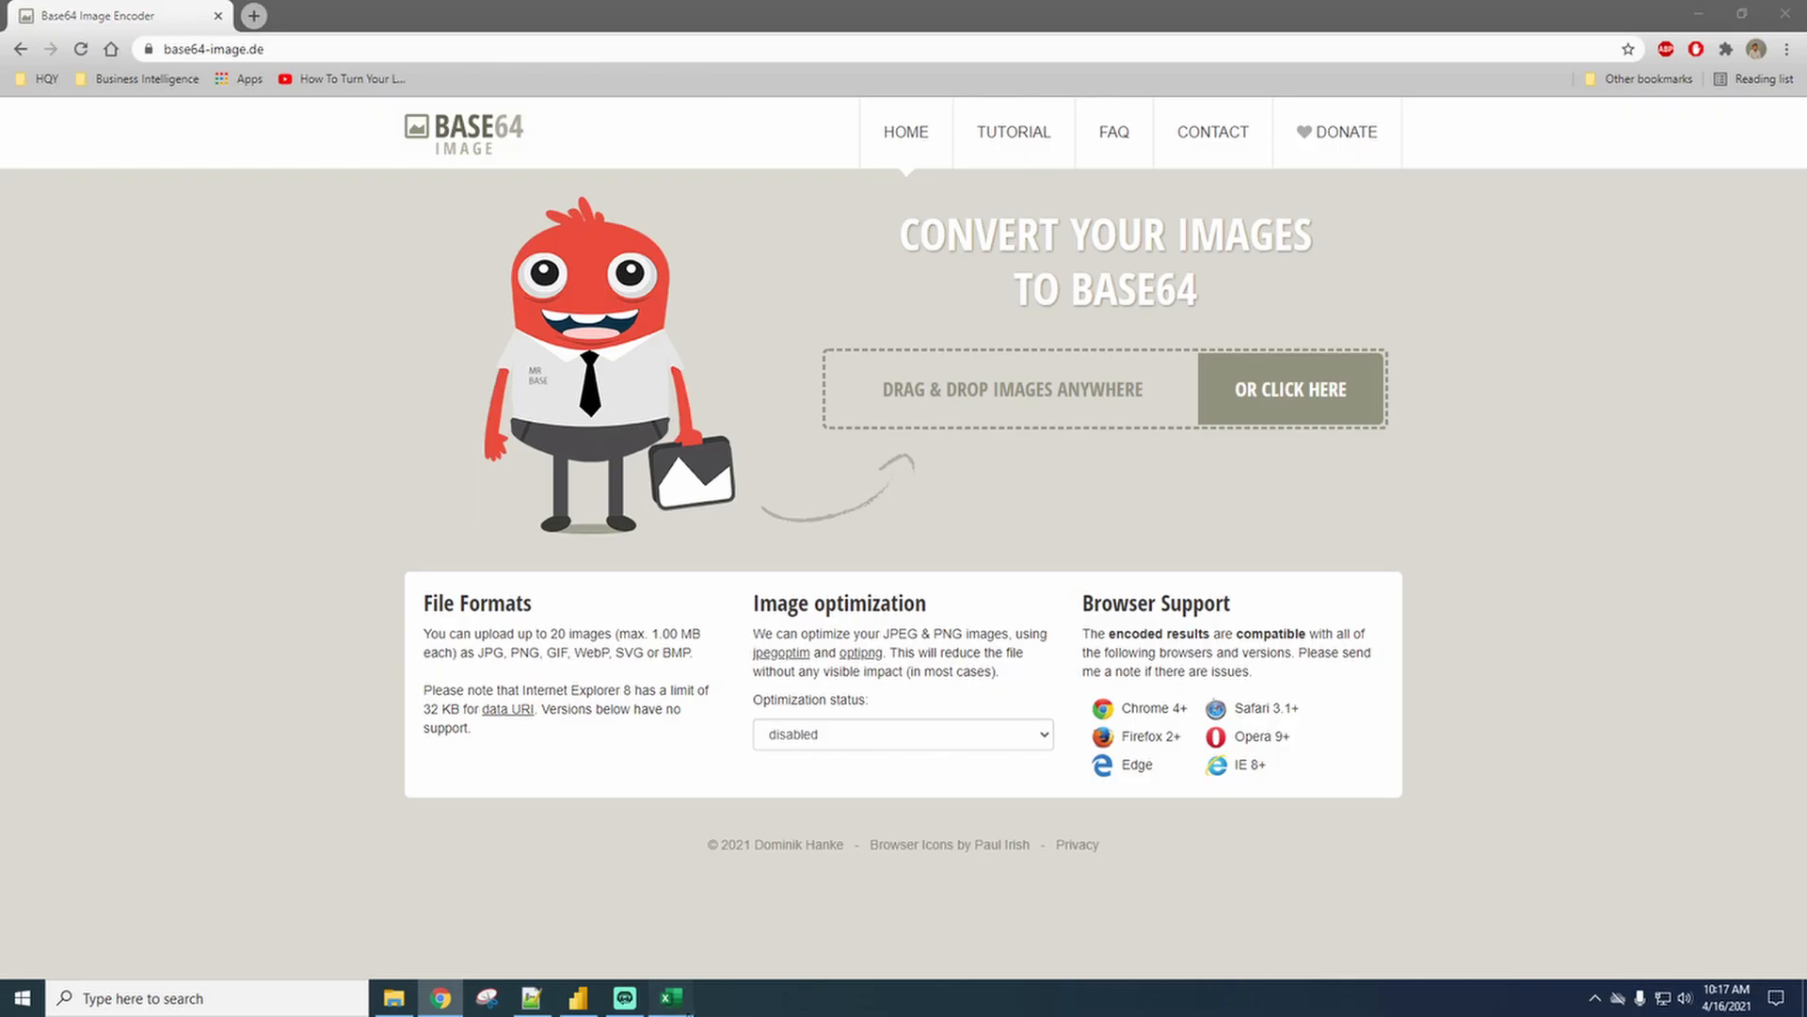
pyautogui.click(672, 998)
pyautogui.click(718, 554)
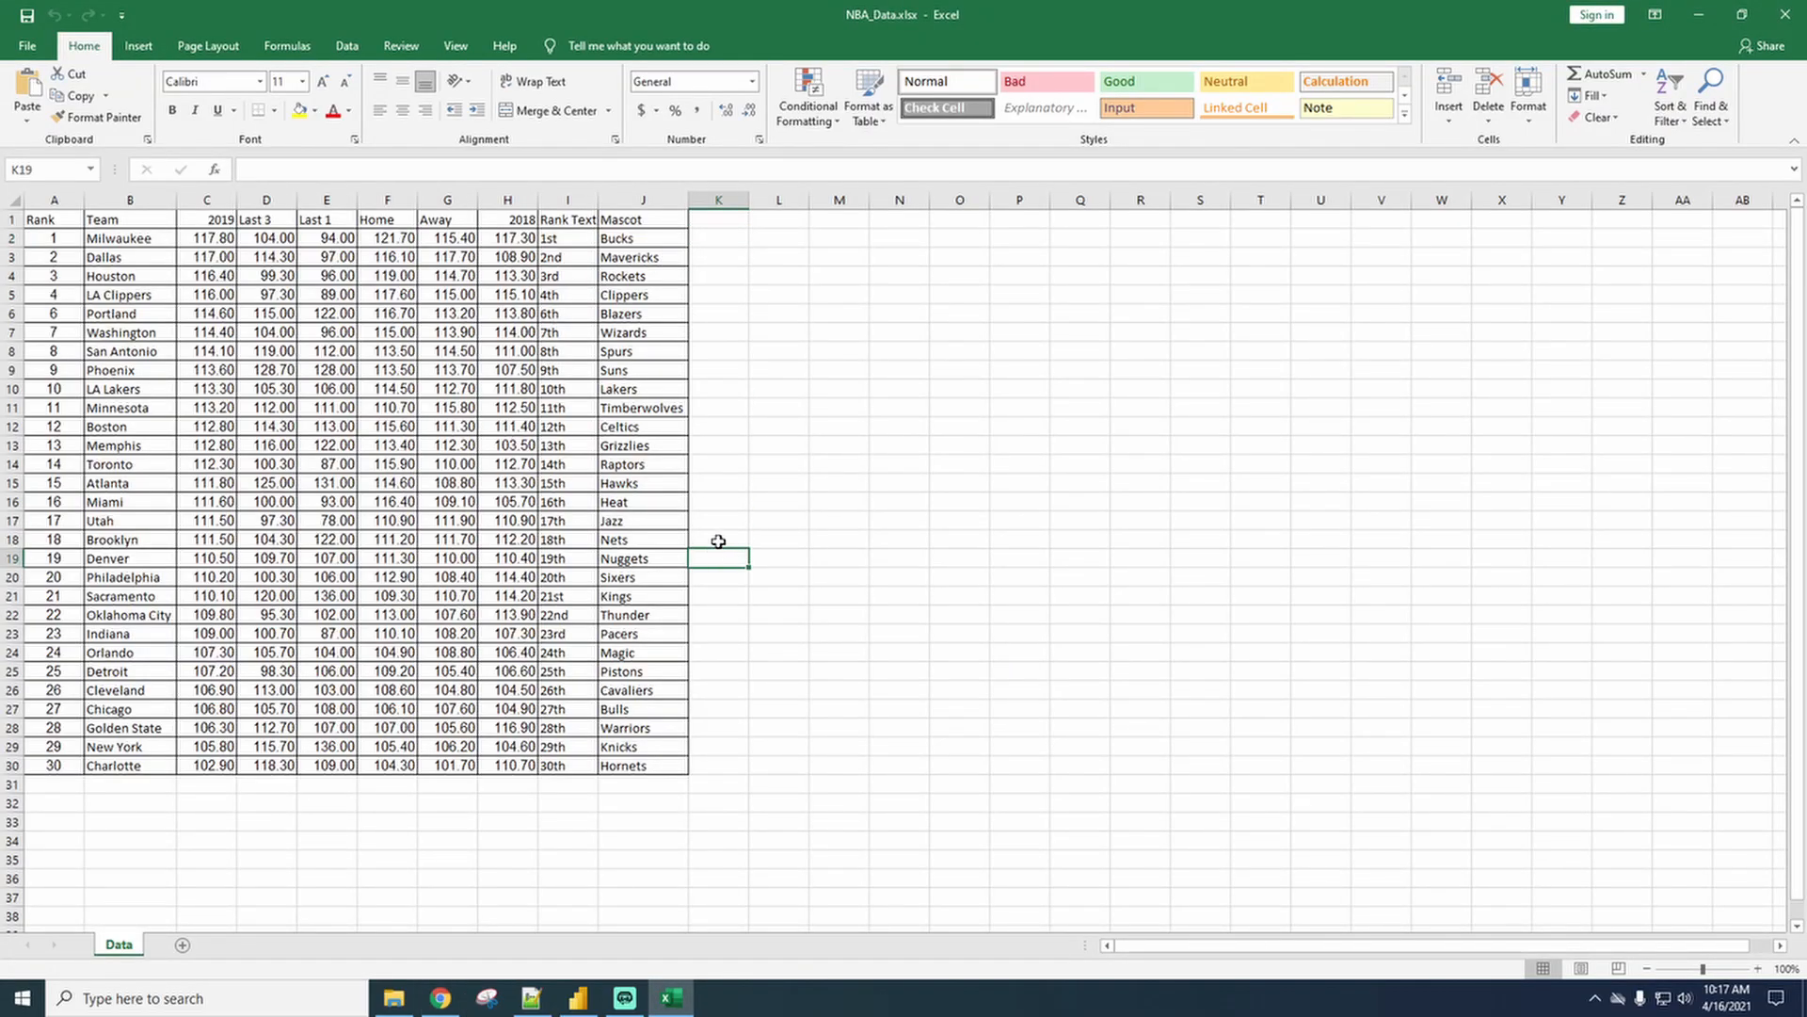
pyautogui.click(720, 256)
pyautogui.click(729, 499)
pyautogui.click(730, 690)
pyautogui.click(727, 352)
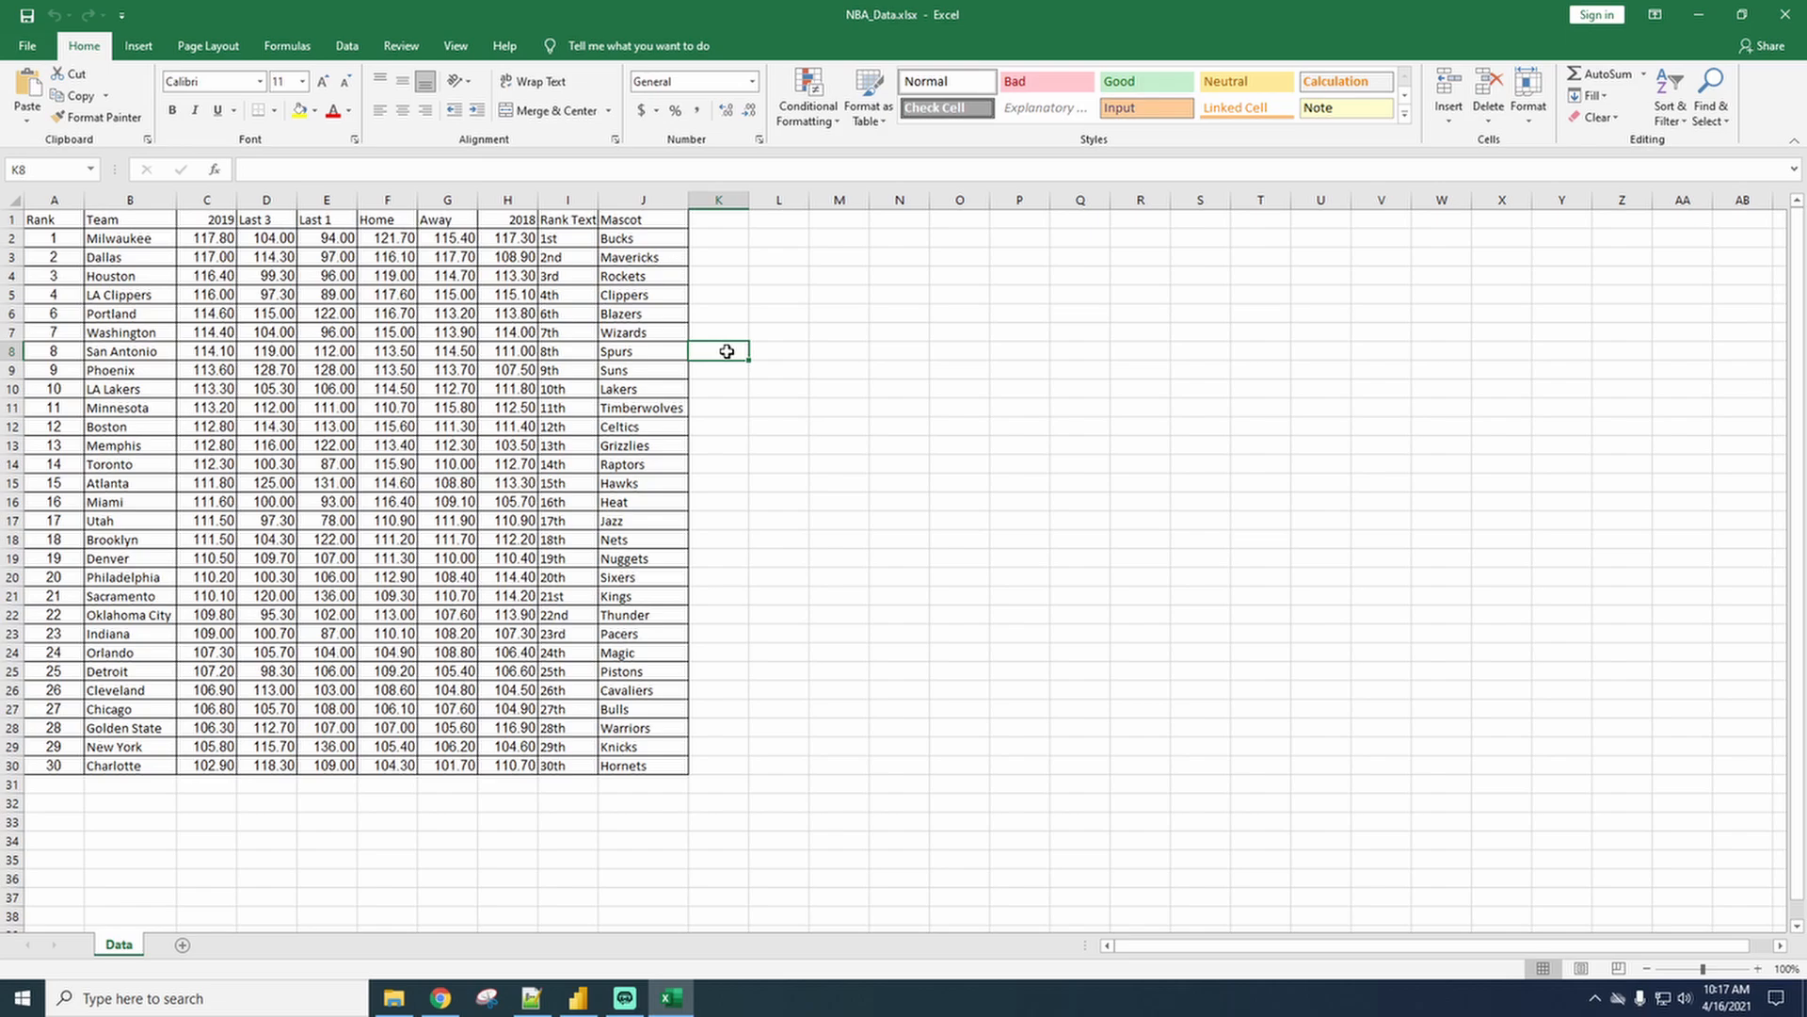
# Revisit the encoder page in Chrome, then switch to Power BI's Simple report page and select Bitcoin in the coin slicer.
pyautogui.click(440, 997)
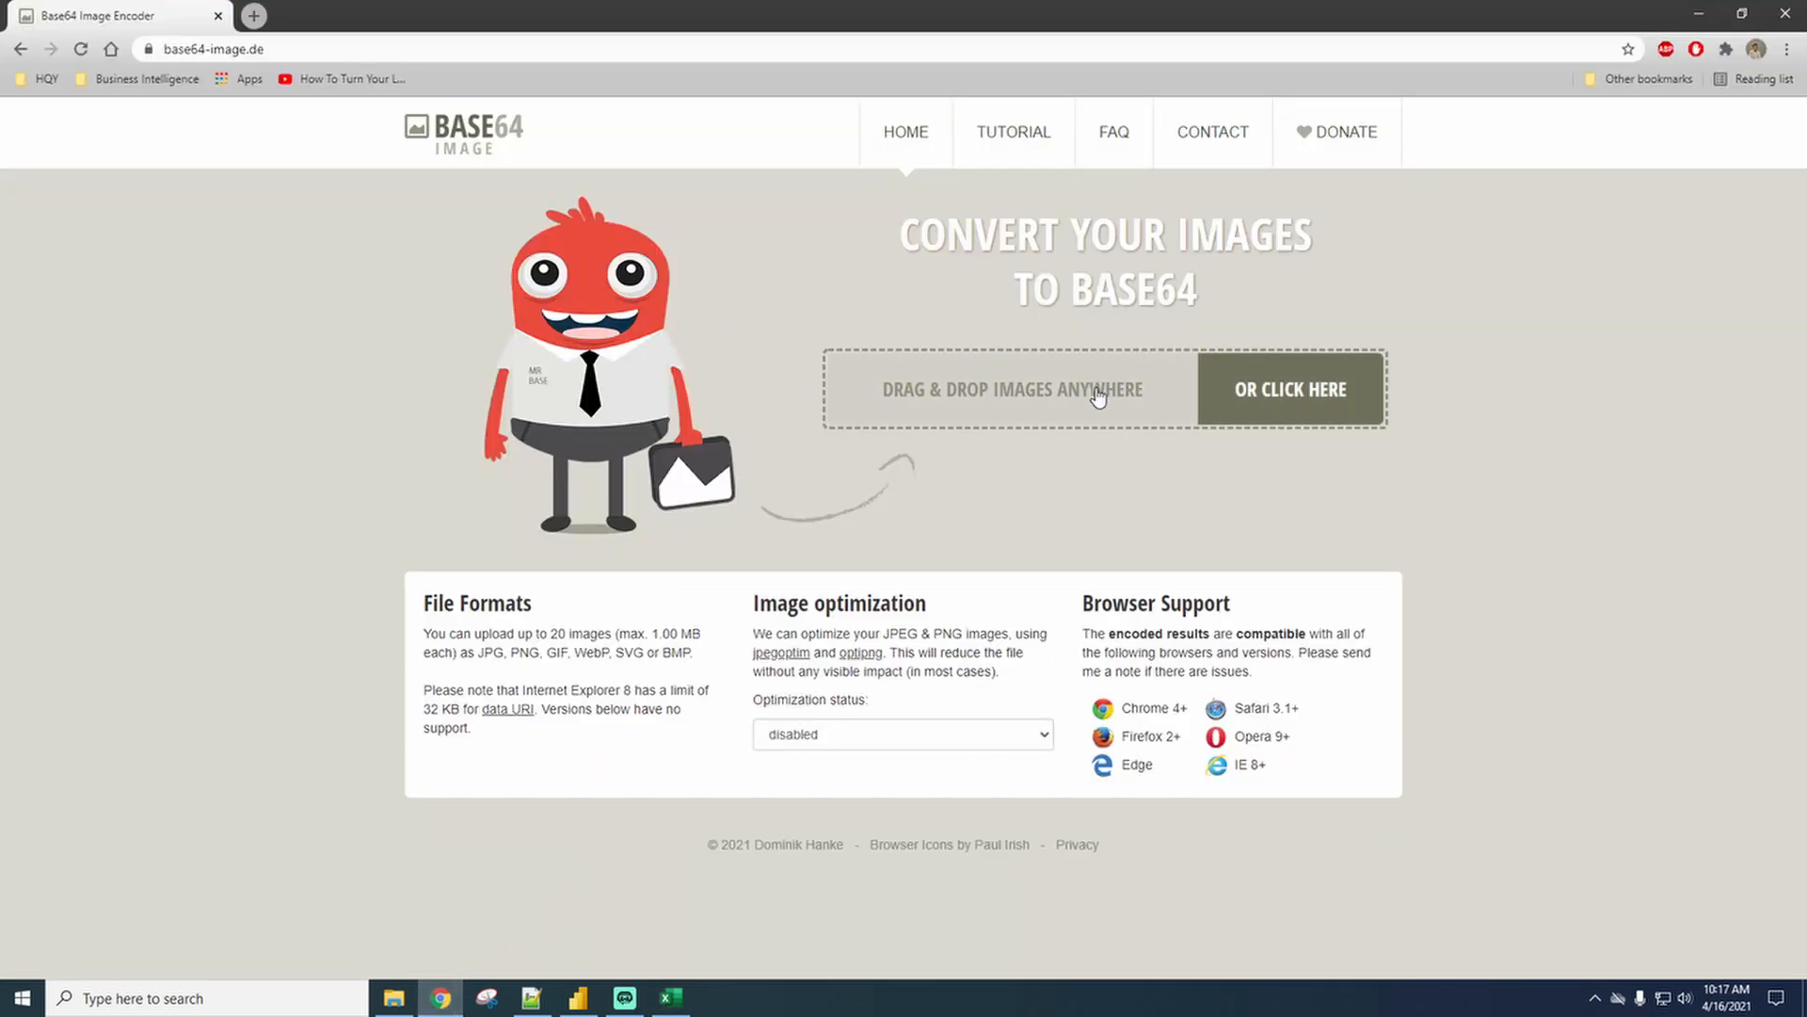
pyautogui.click(578, 998)
pyautogui.click(118, 941)
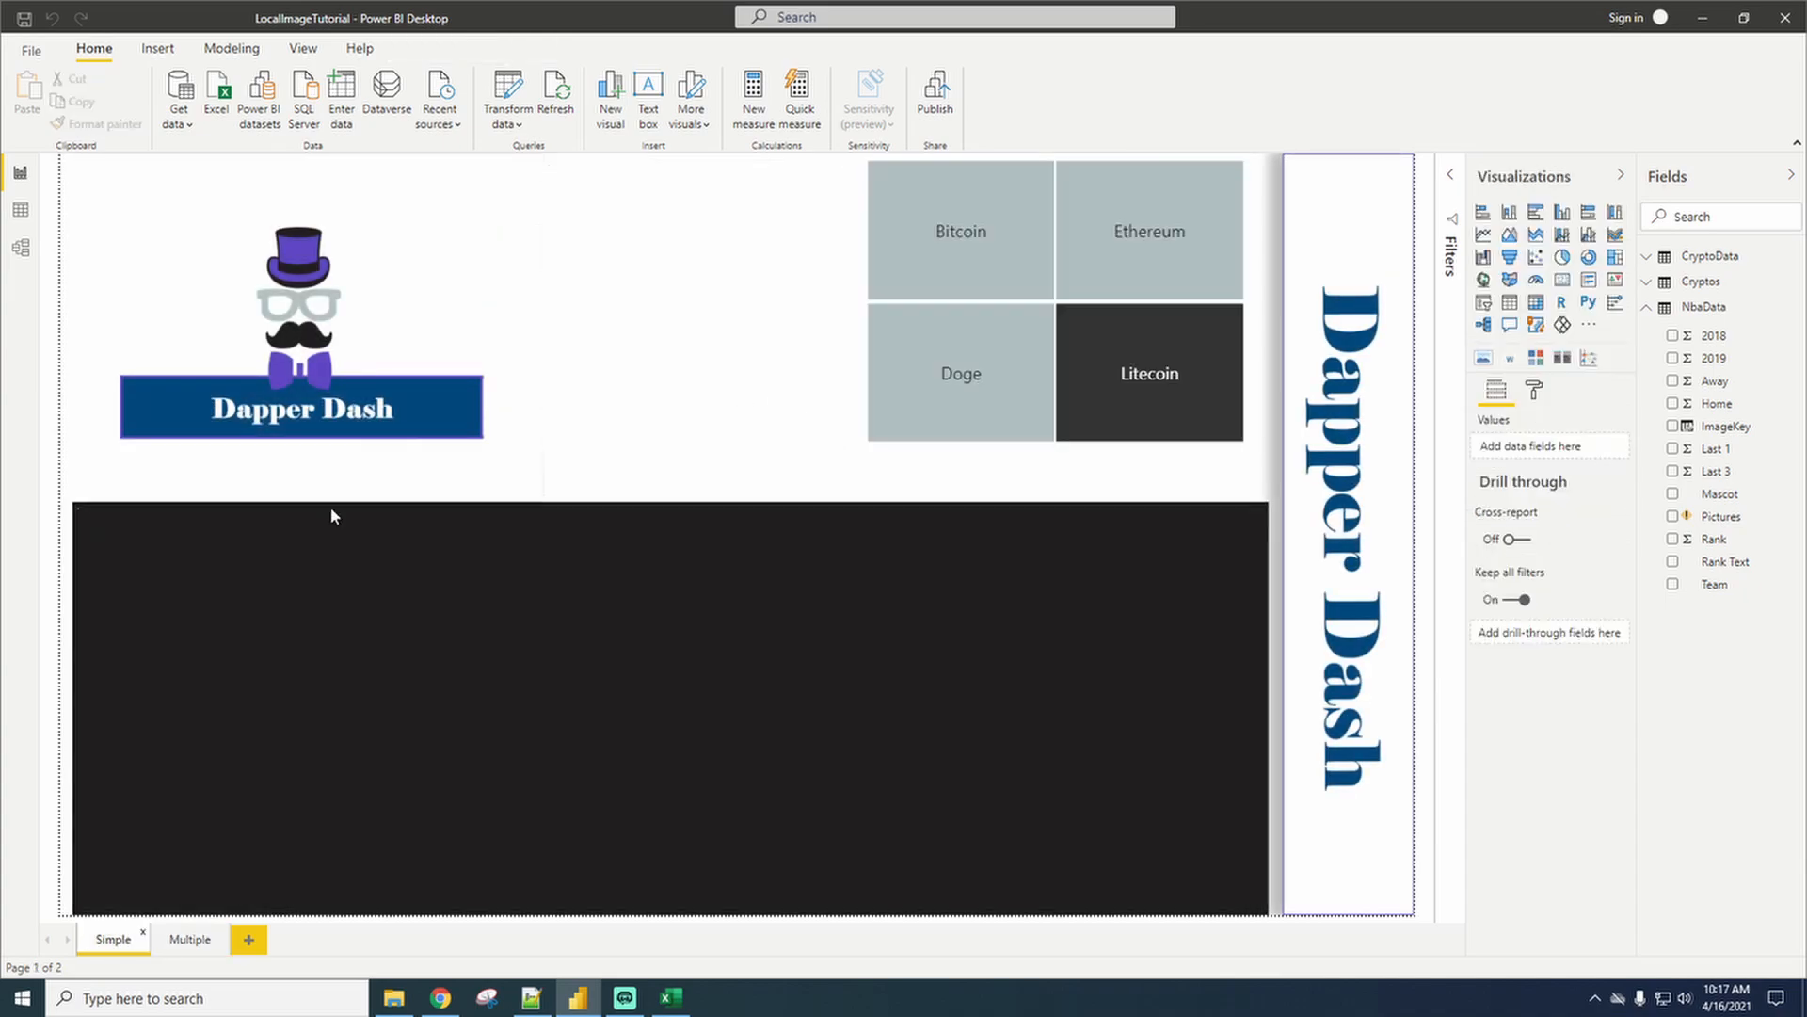
pyautogui.click(975, 254)
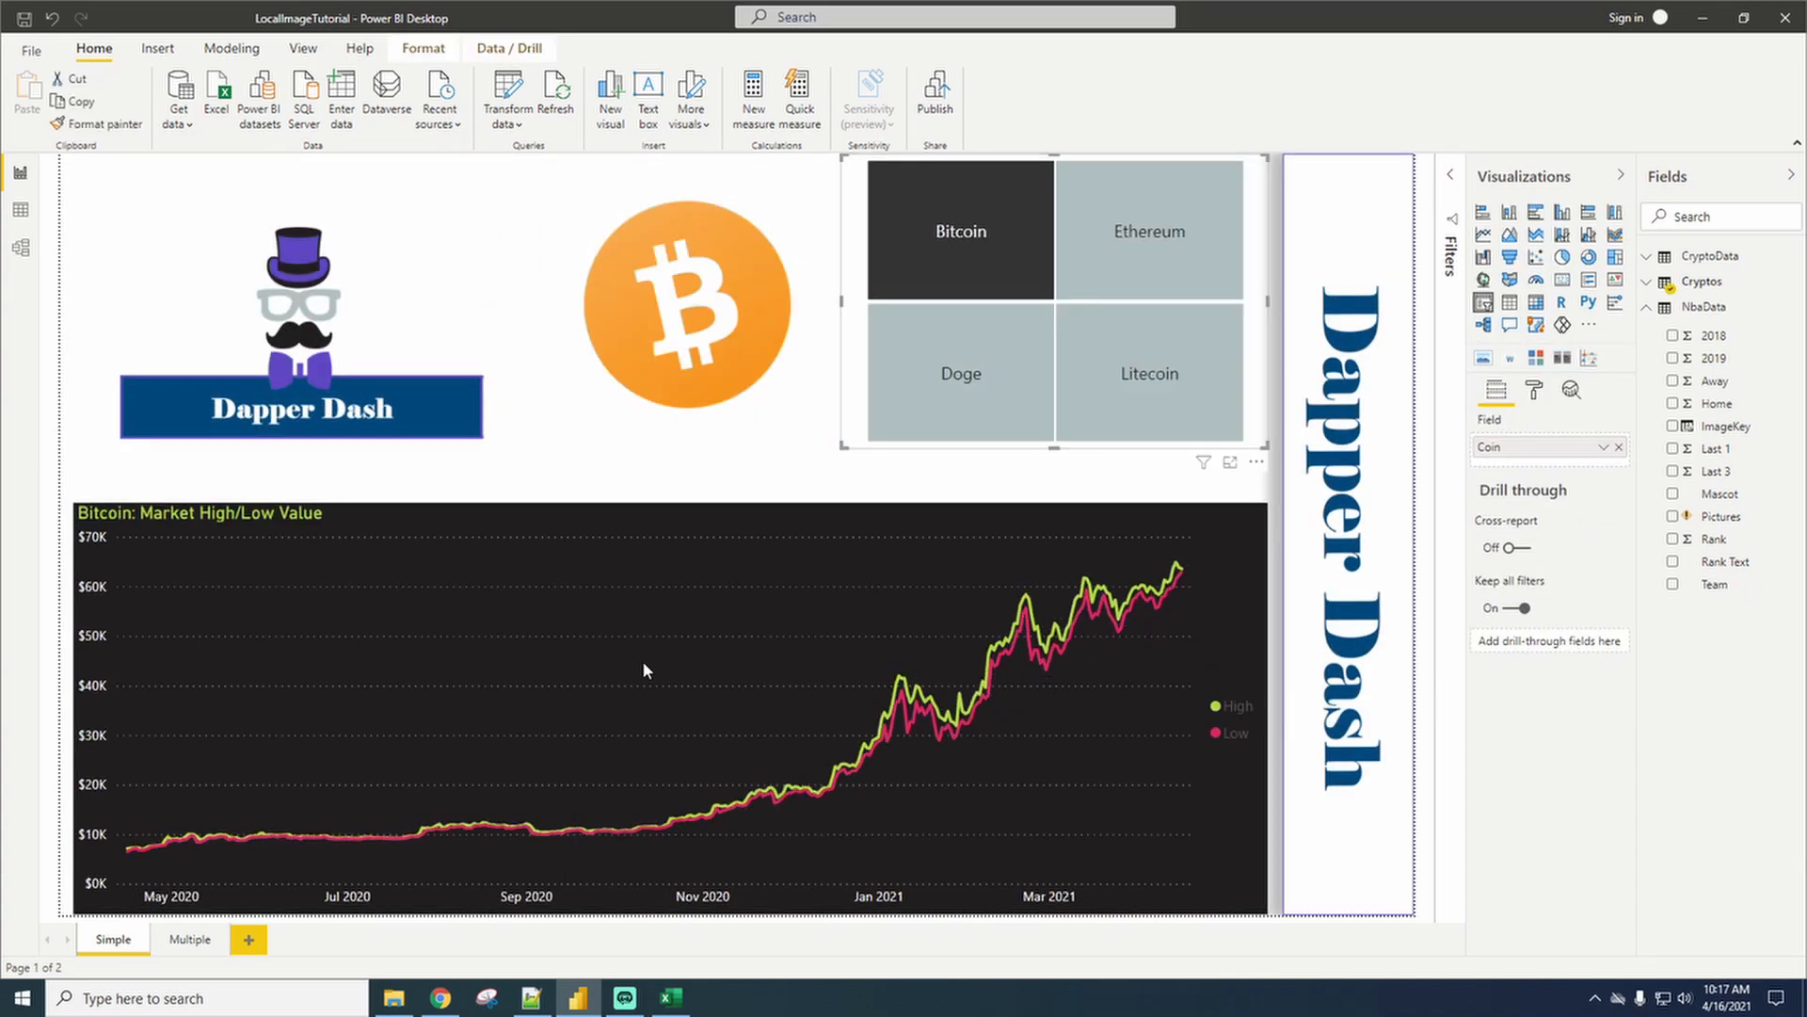
# From the report's Multiple page, open the Power Query Editor and create a new blank query.
pyautogui.click(215, 934)
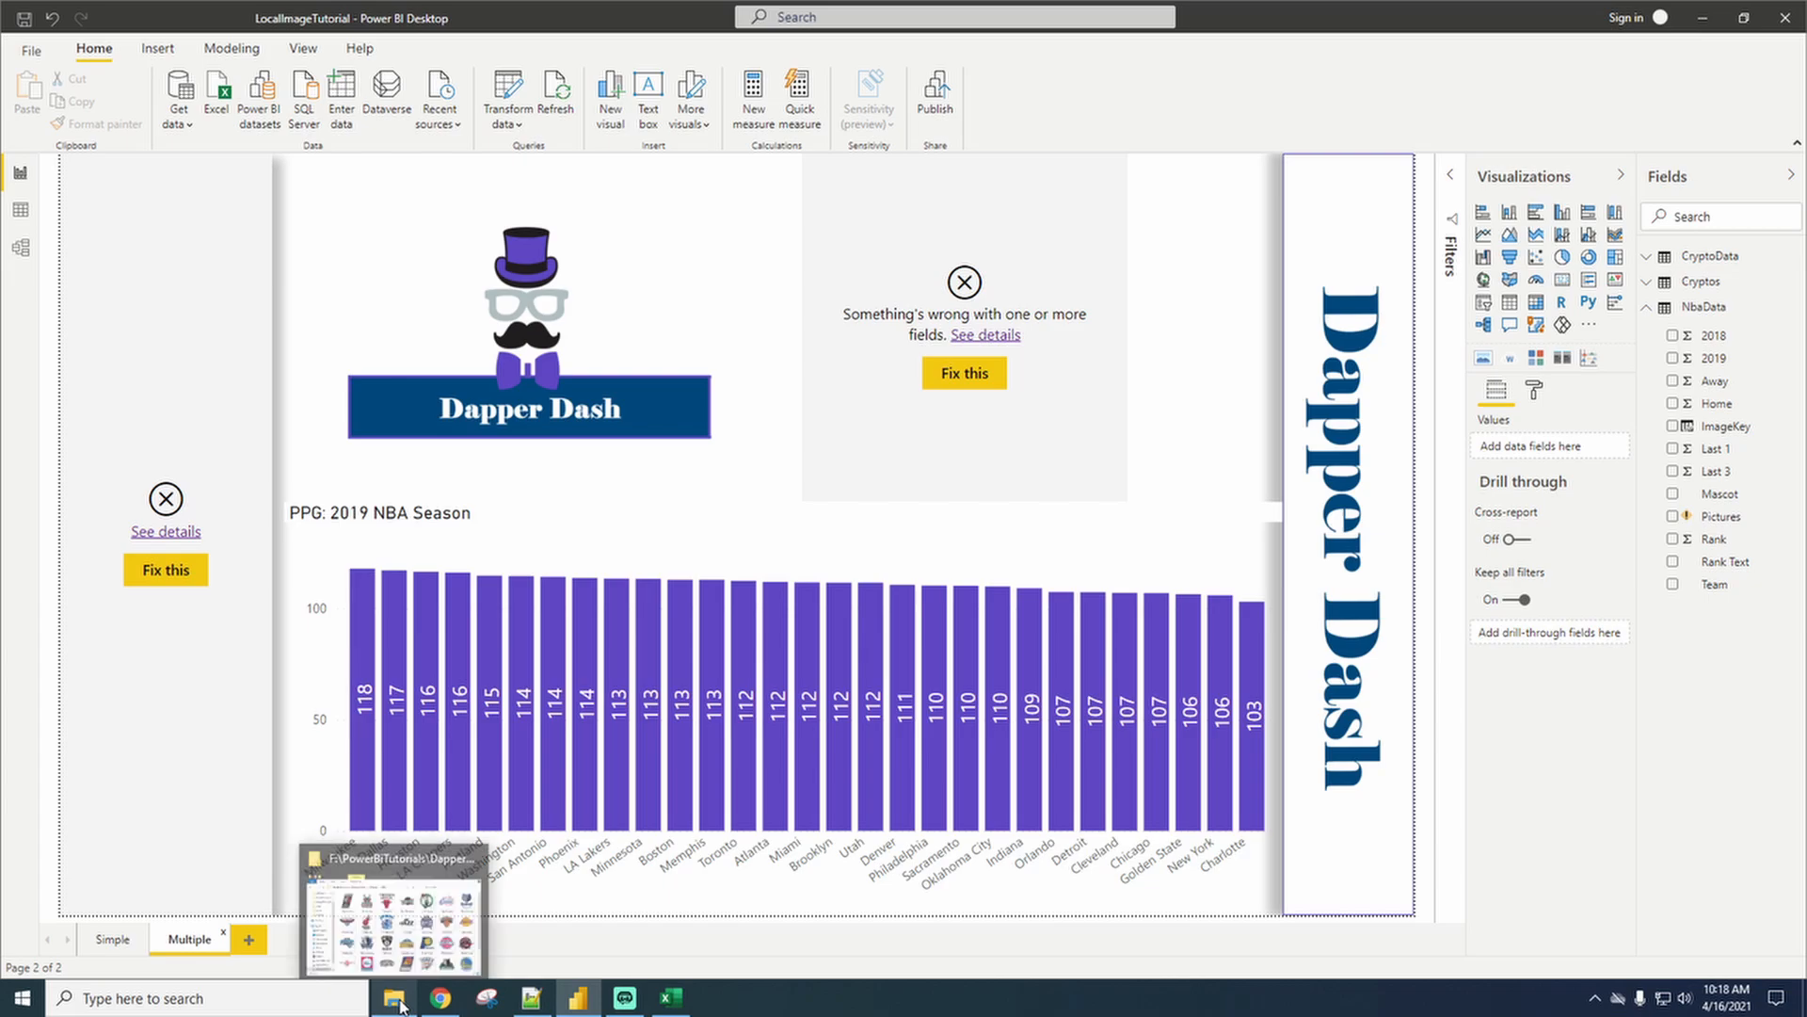
pyautogui.click(511, 125)
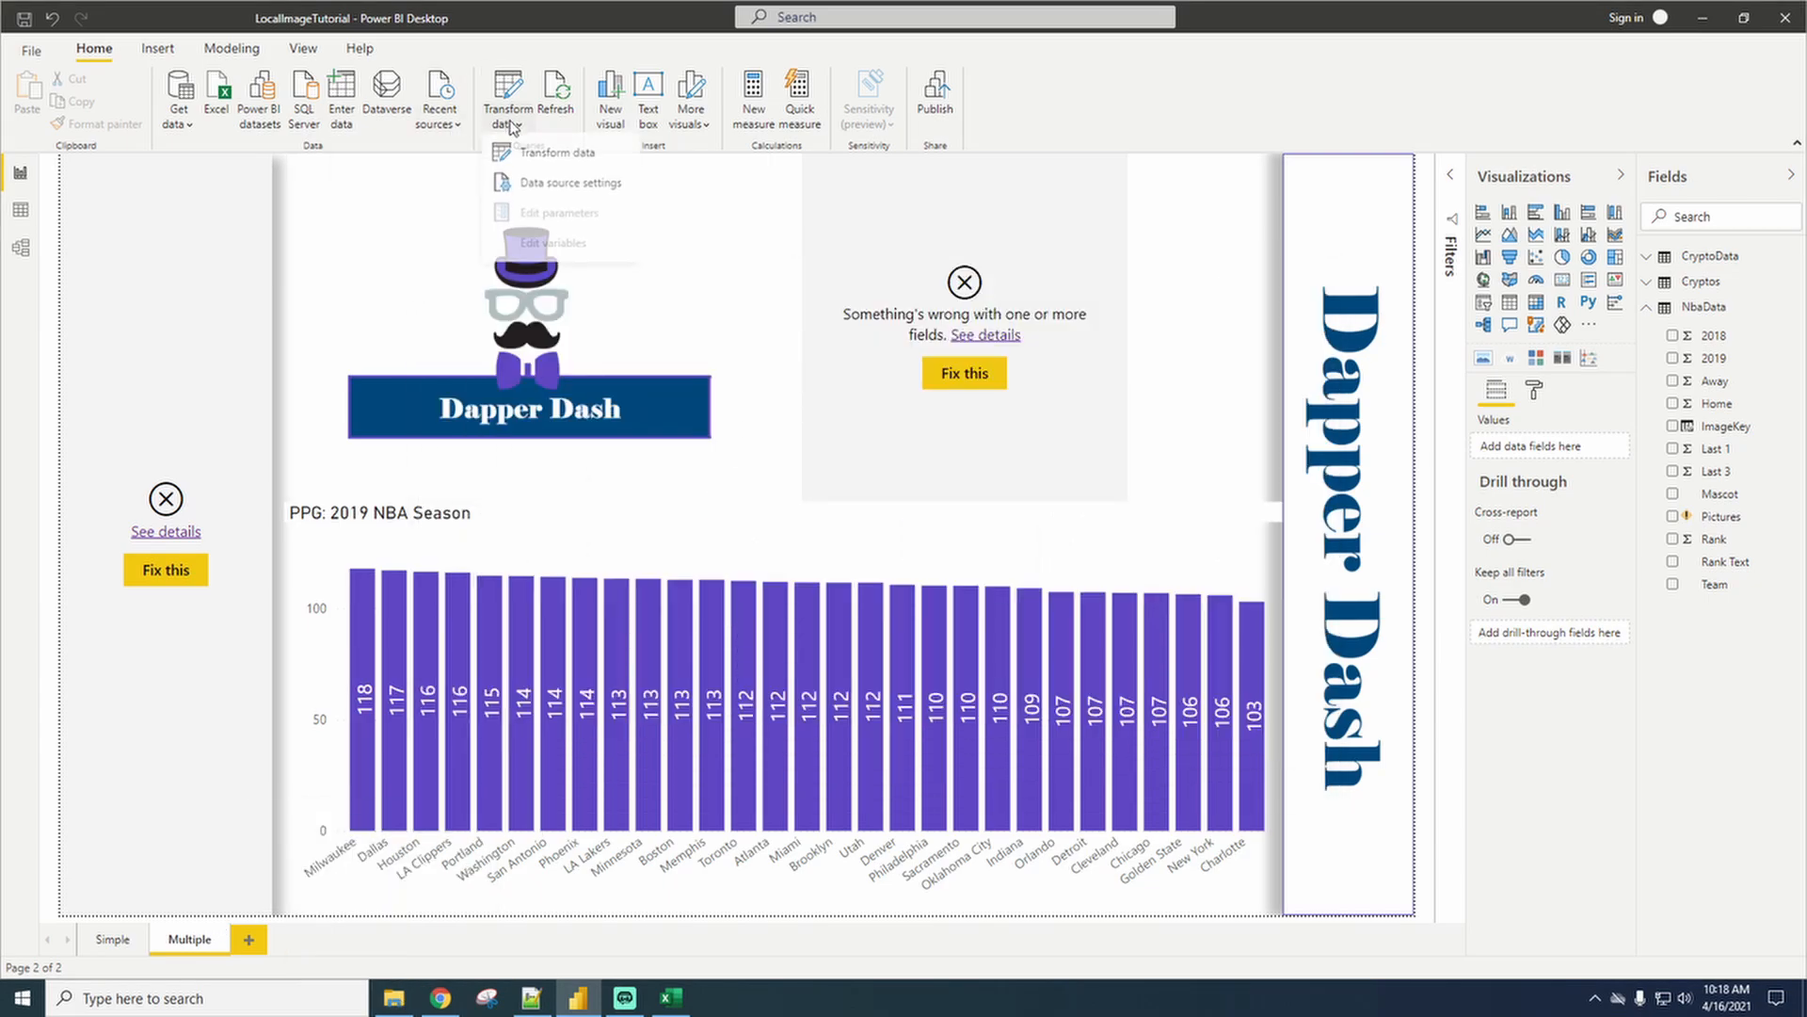
pyautogui.click(581, 160)
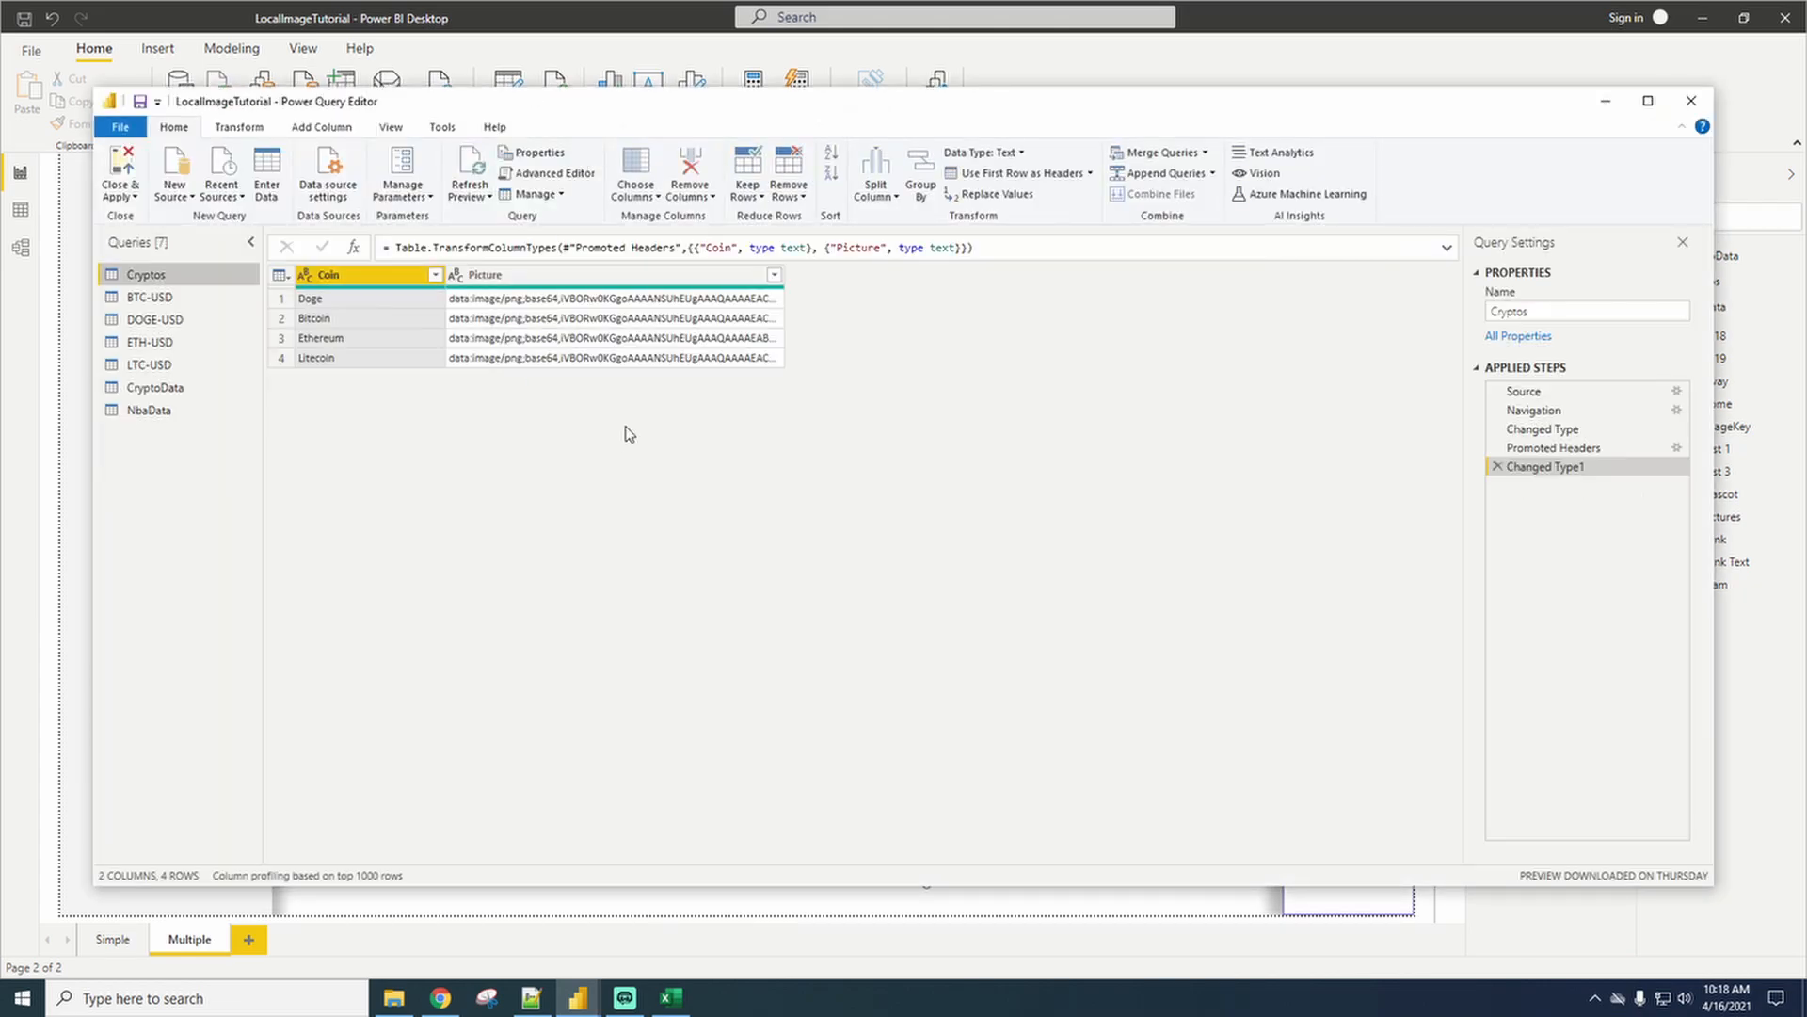
pyautogui.rightClick(177, 466)
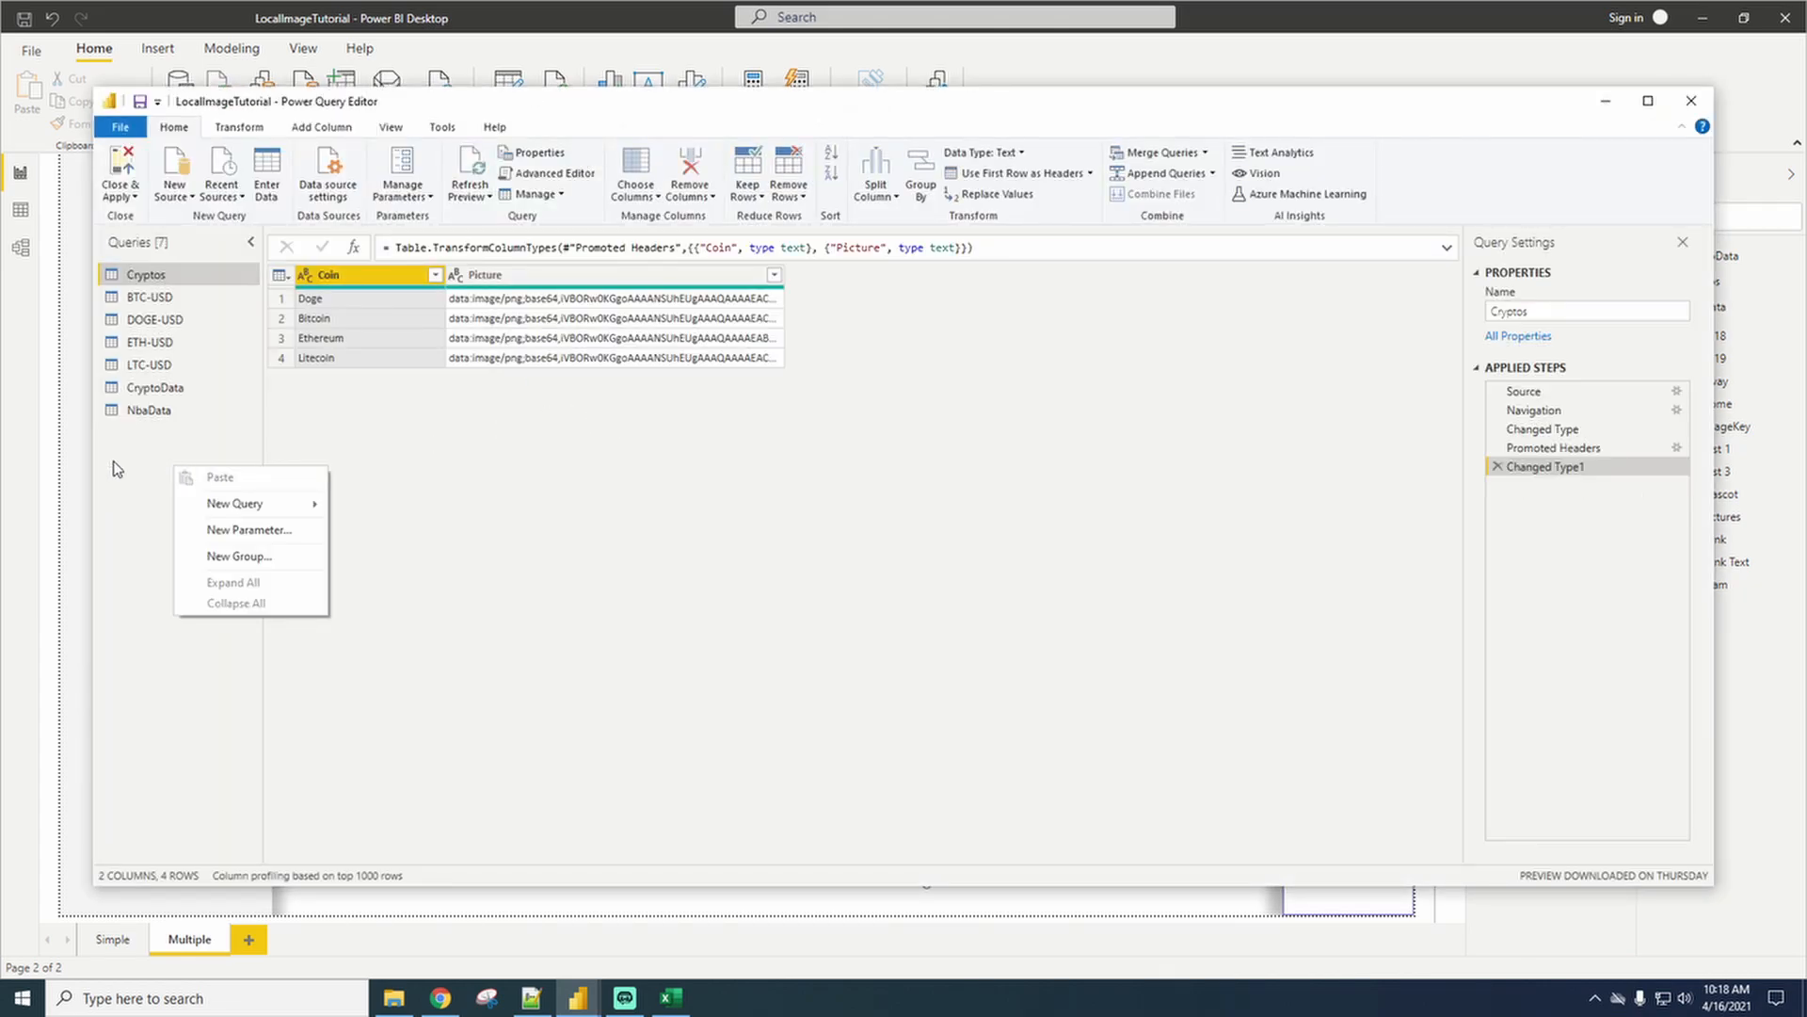
pyautogui.rightClick(132, 451)
pyautogui.moveTo(242, 494)
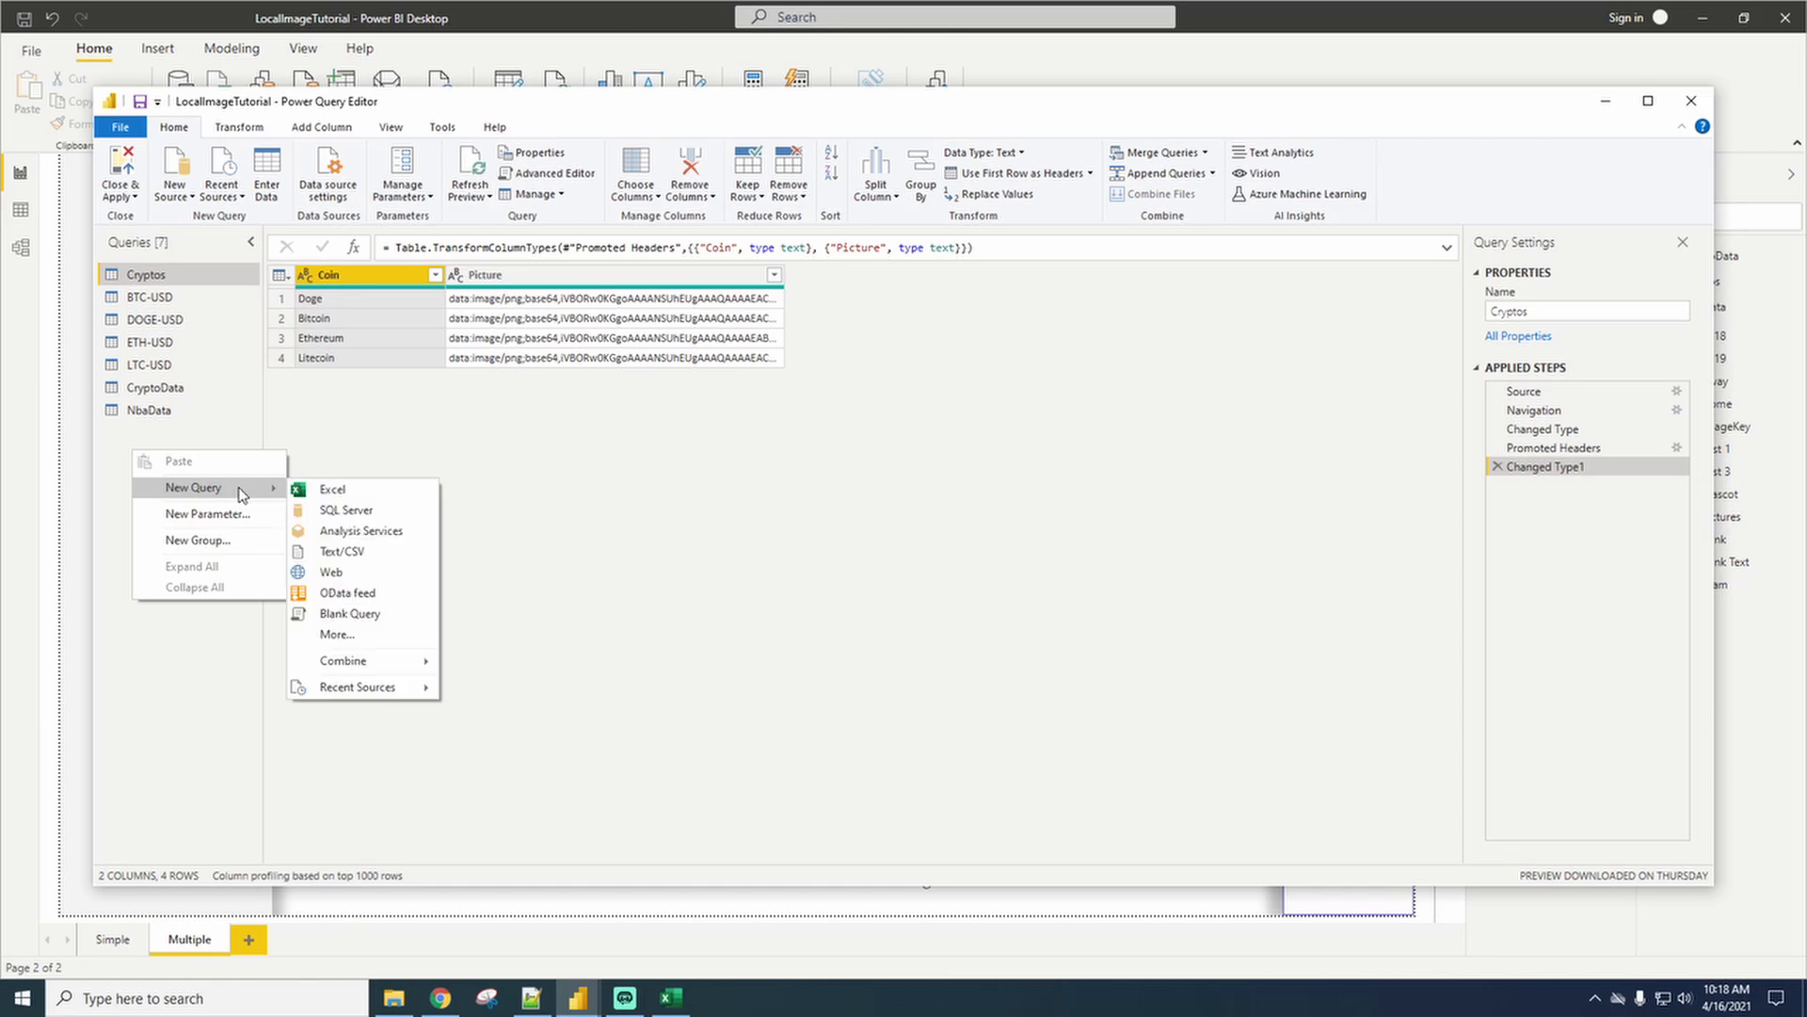
pyautogui.click(387, 617)
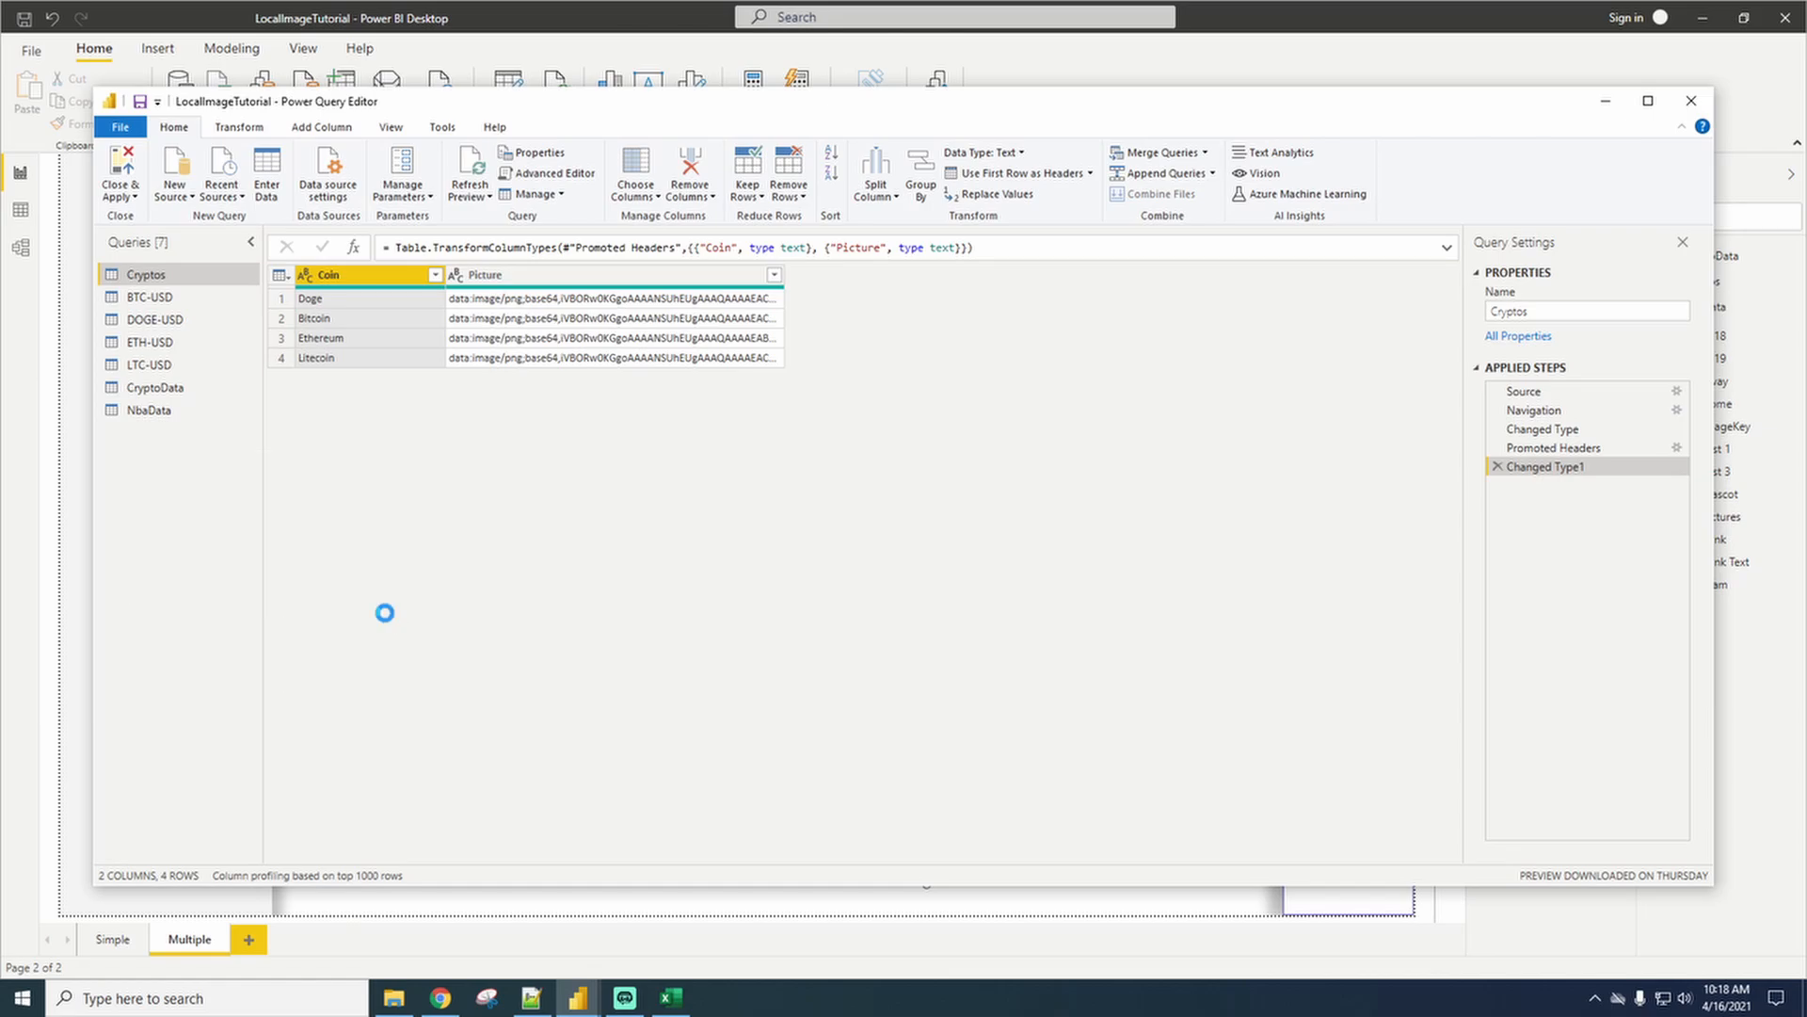
# Replace the blank query's code with a BinaryToPbiImage function that prefixes "data:image/jpeg;base64, " to the binary content converted to Base64 text.
pyautogui.click(562, 179)
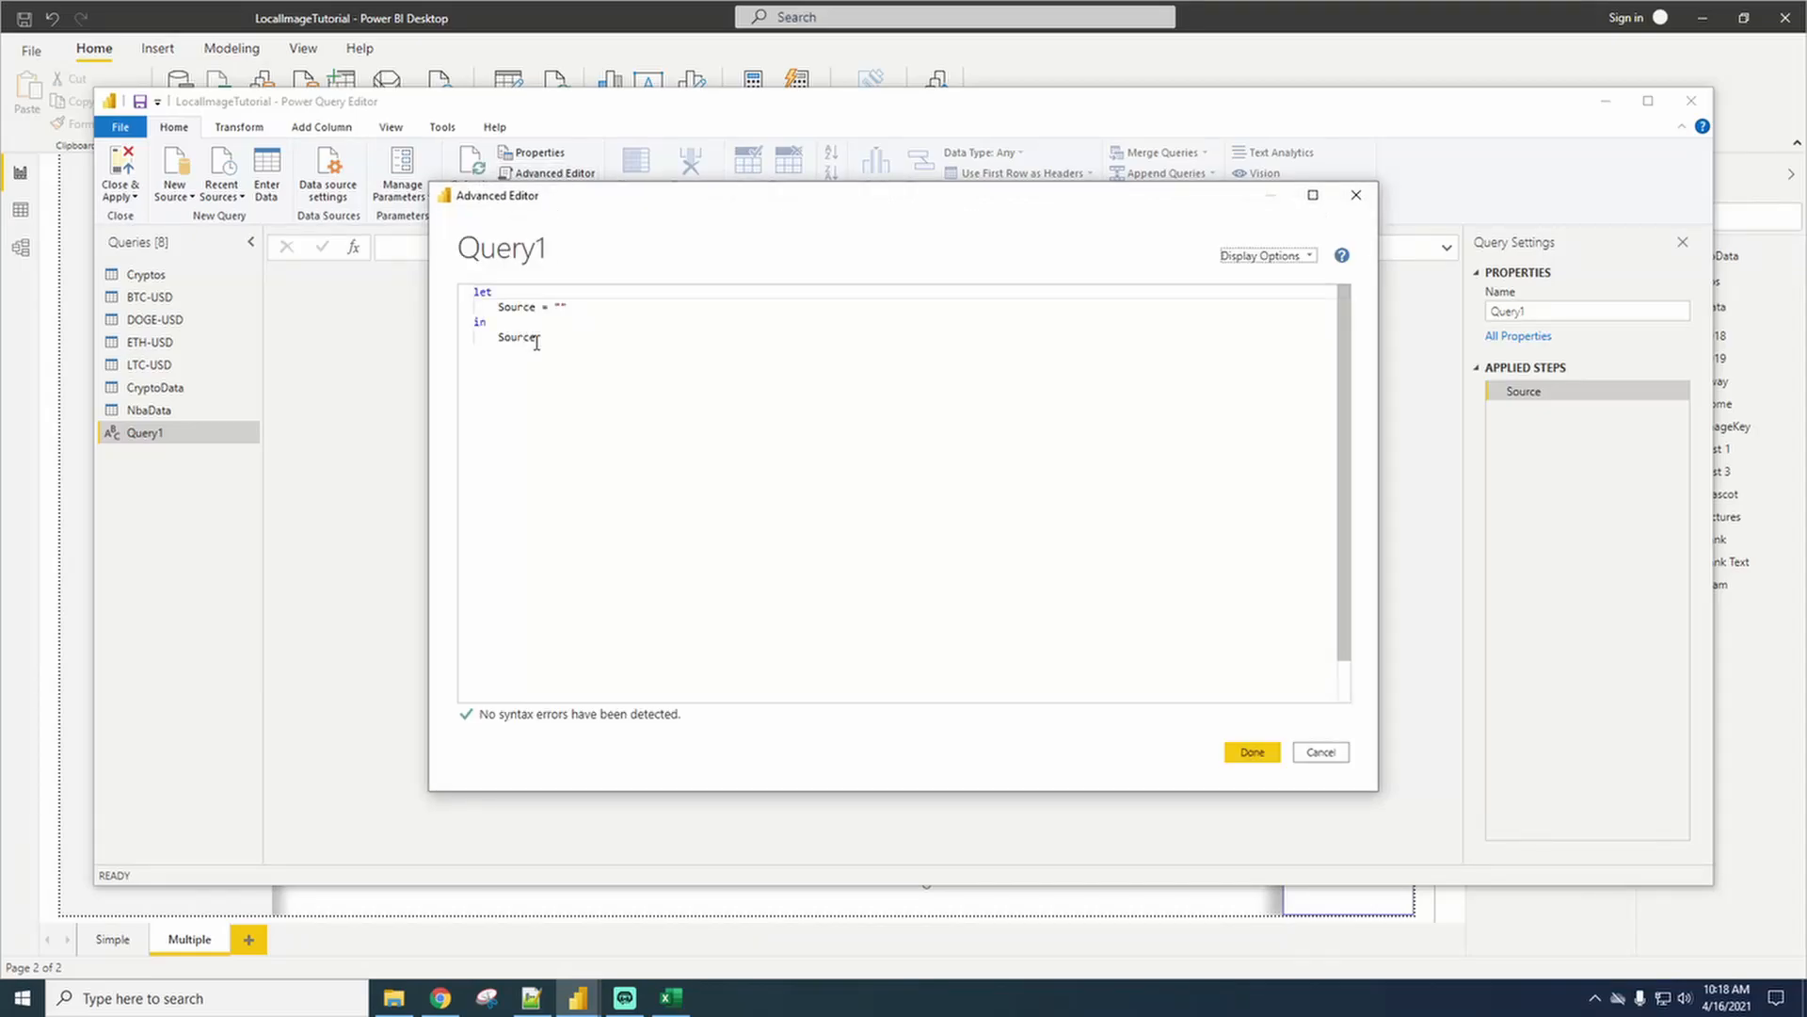
pyautogui.moveTo(577, 339); pyautogui.dragTo(447, 300)
pyautogui.write('let     BinaryToPbiImage = (BinaryContent as binary) as text=> let     Base64 = "data:image/jpeg;base64, " & Binary.ToText(BinaryContent, BinaryEncoding.Base64) in     Base64 in     BinaryToPbiImage')
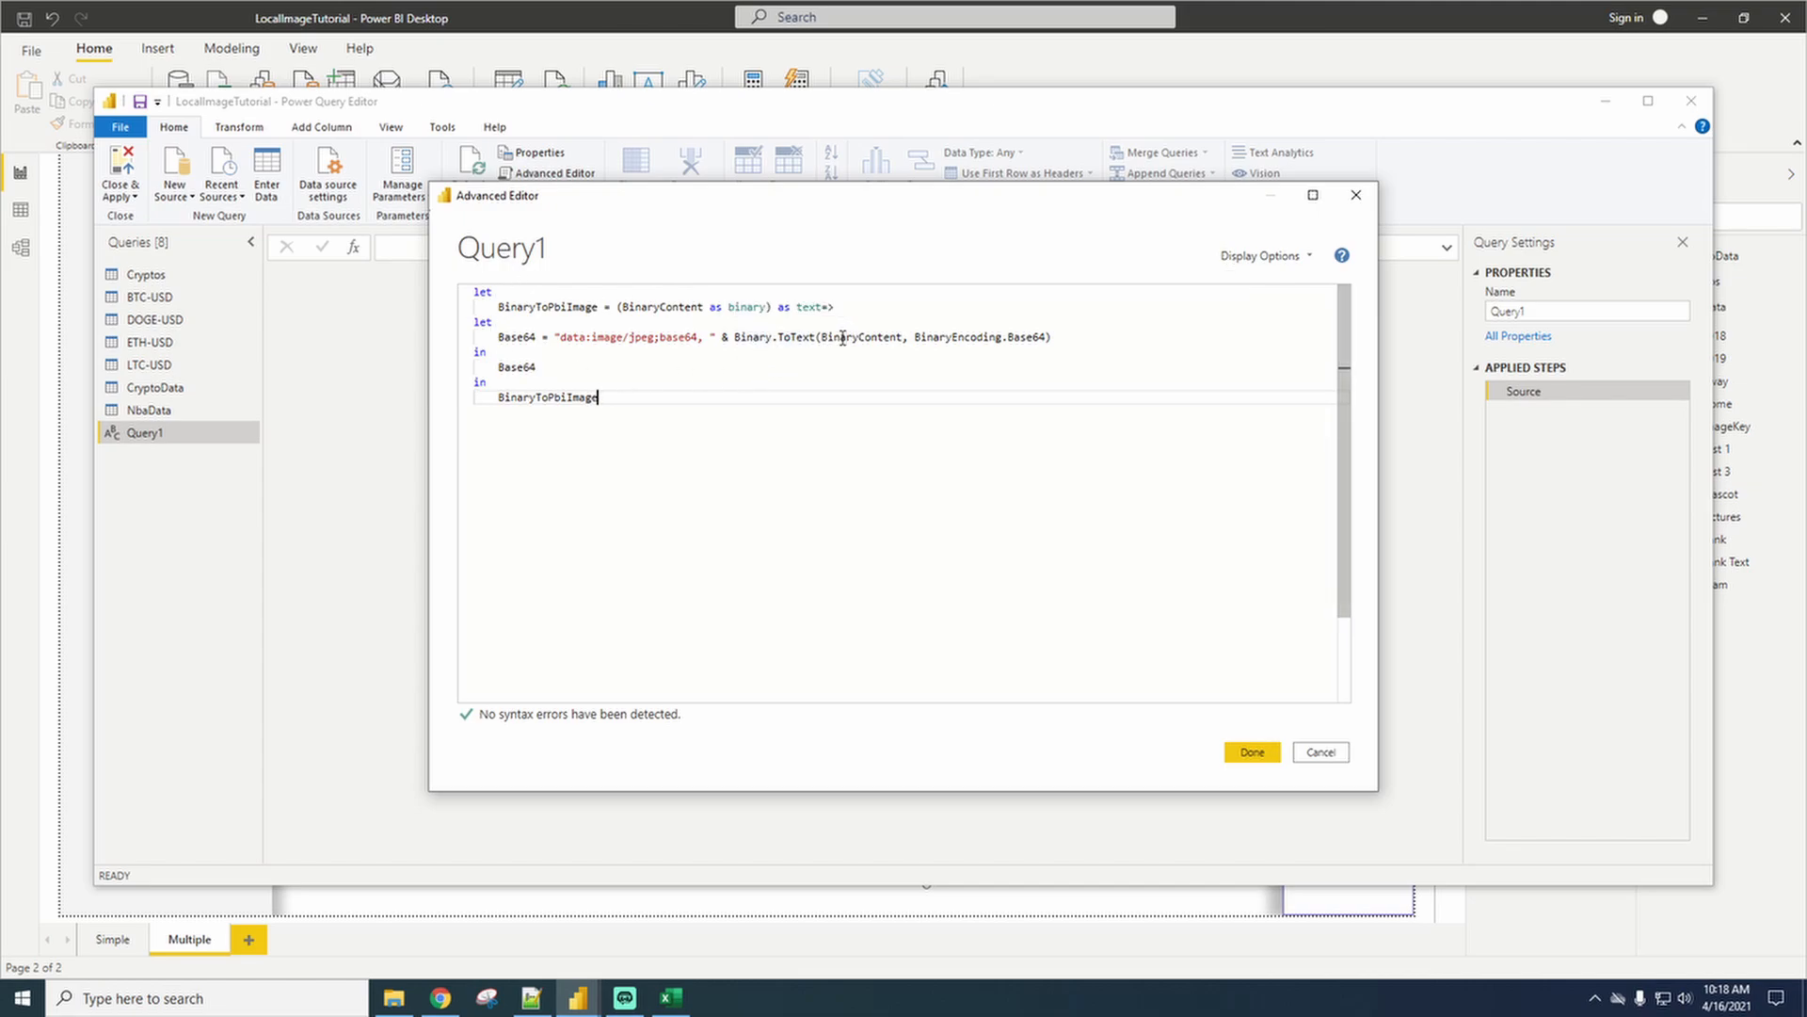
# Review the function's Base64 encoding and jpeg parts against the encoder page in Chrome and the logo file extensions in the Pictures\NBA folder.
pyautogui.doubleClick(1029, 337)
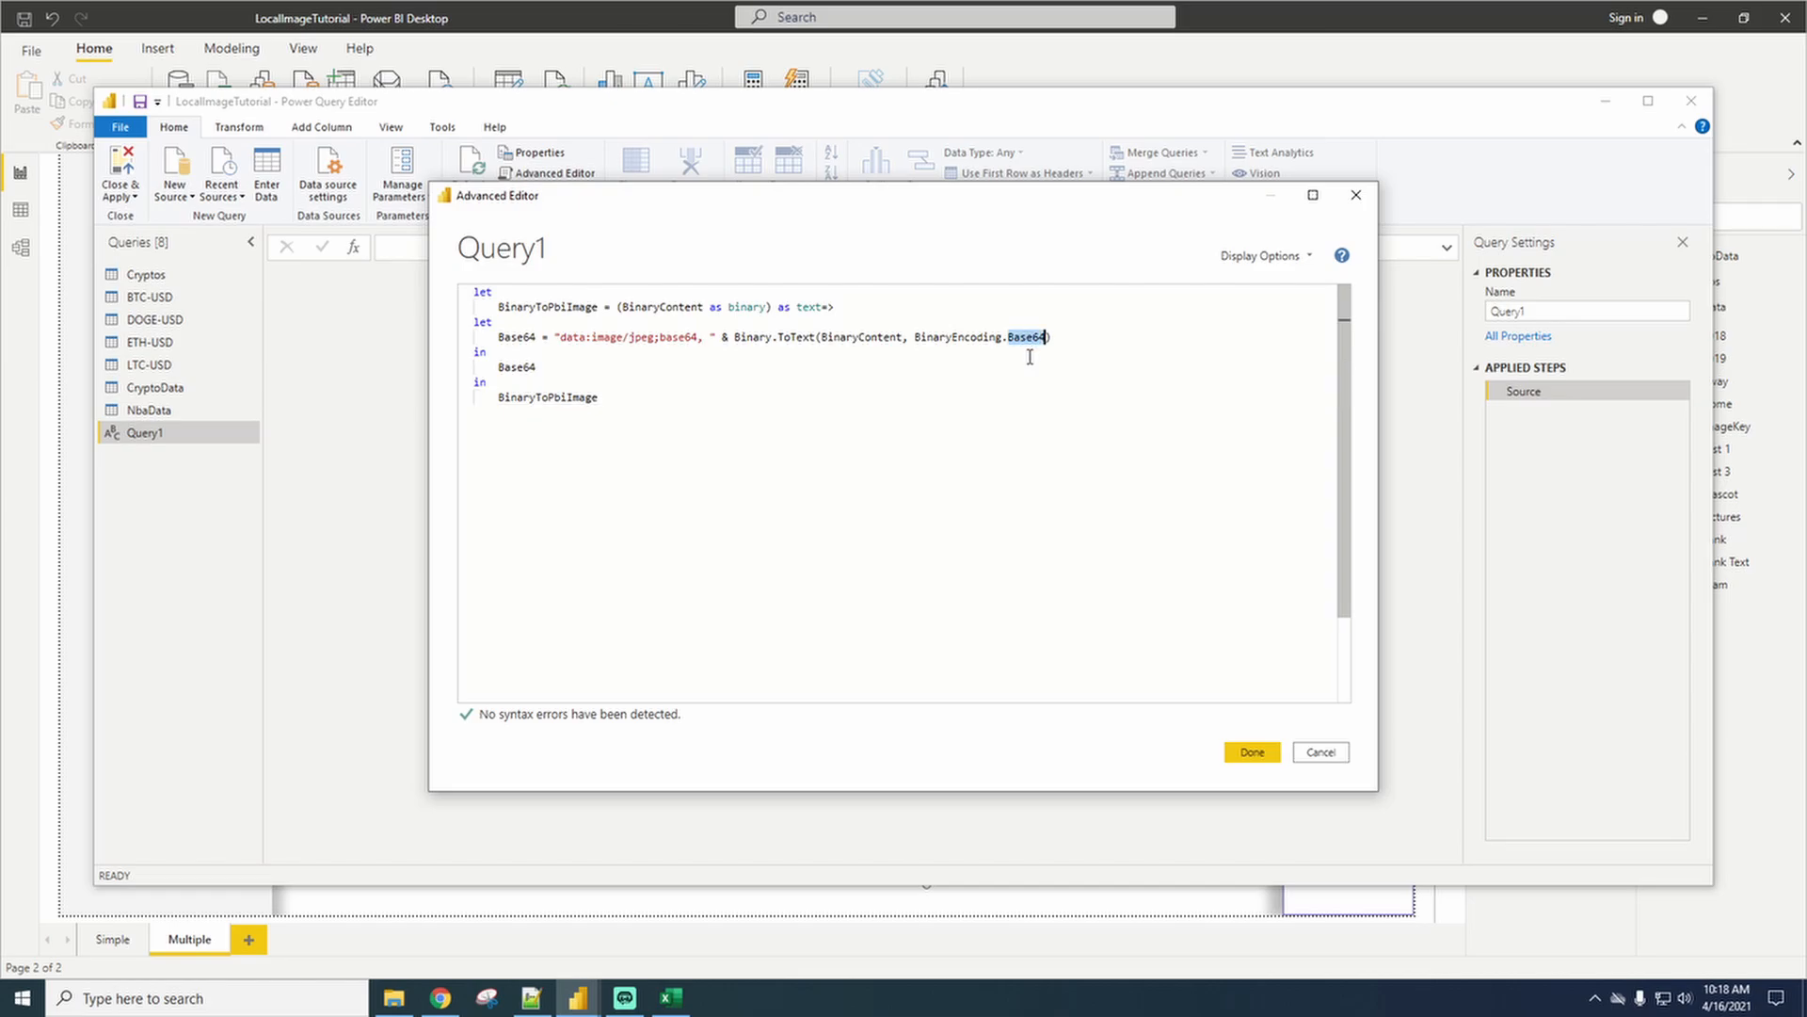
pyautogui.click(439, 996)
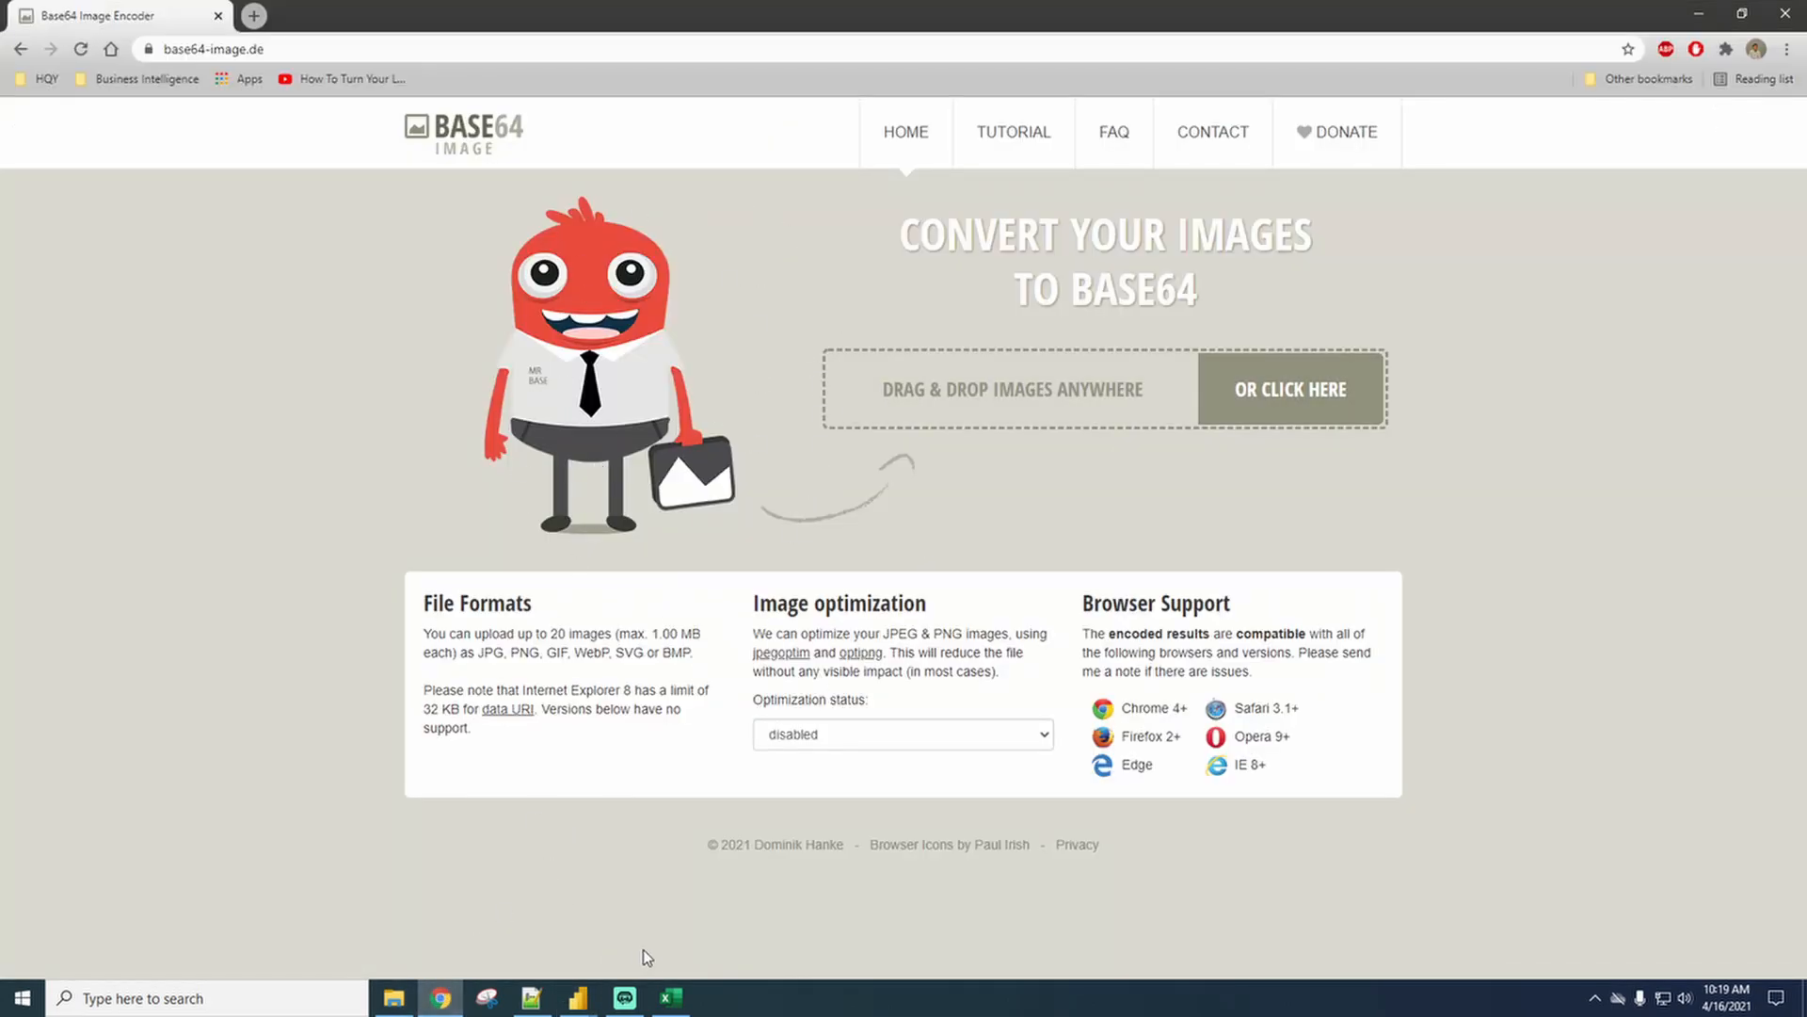
pyautogui.moveTo(580, 993)
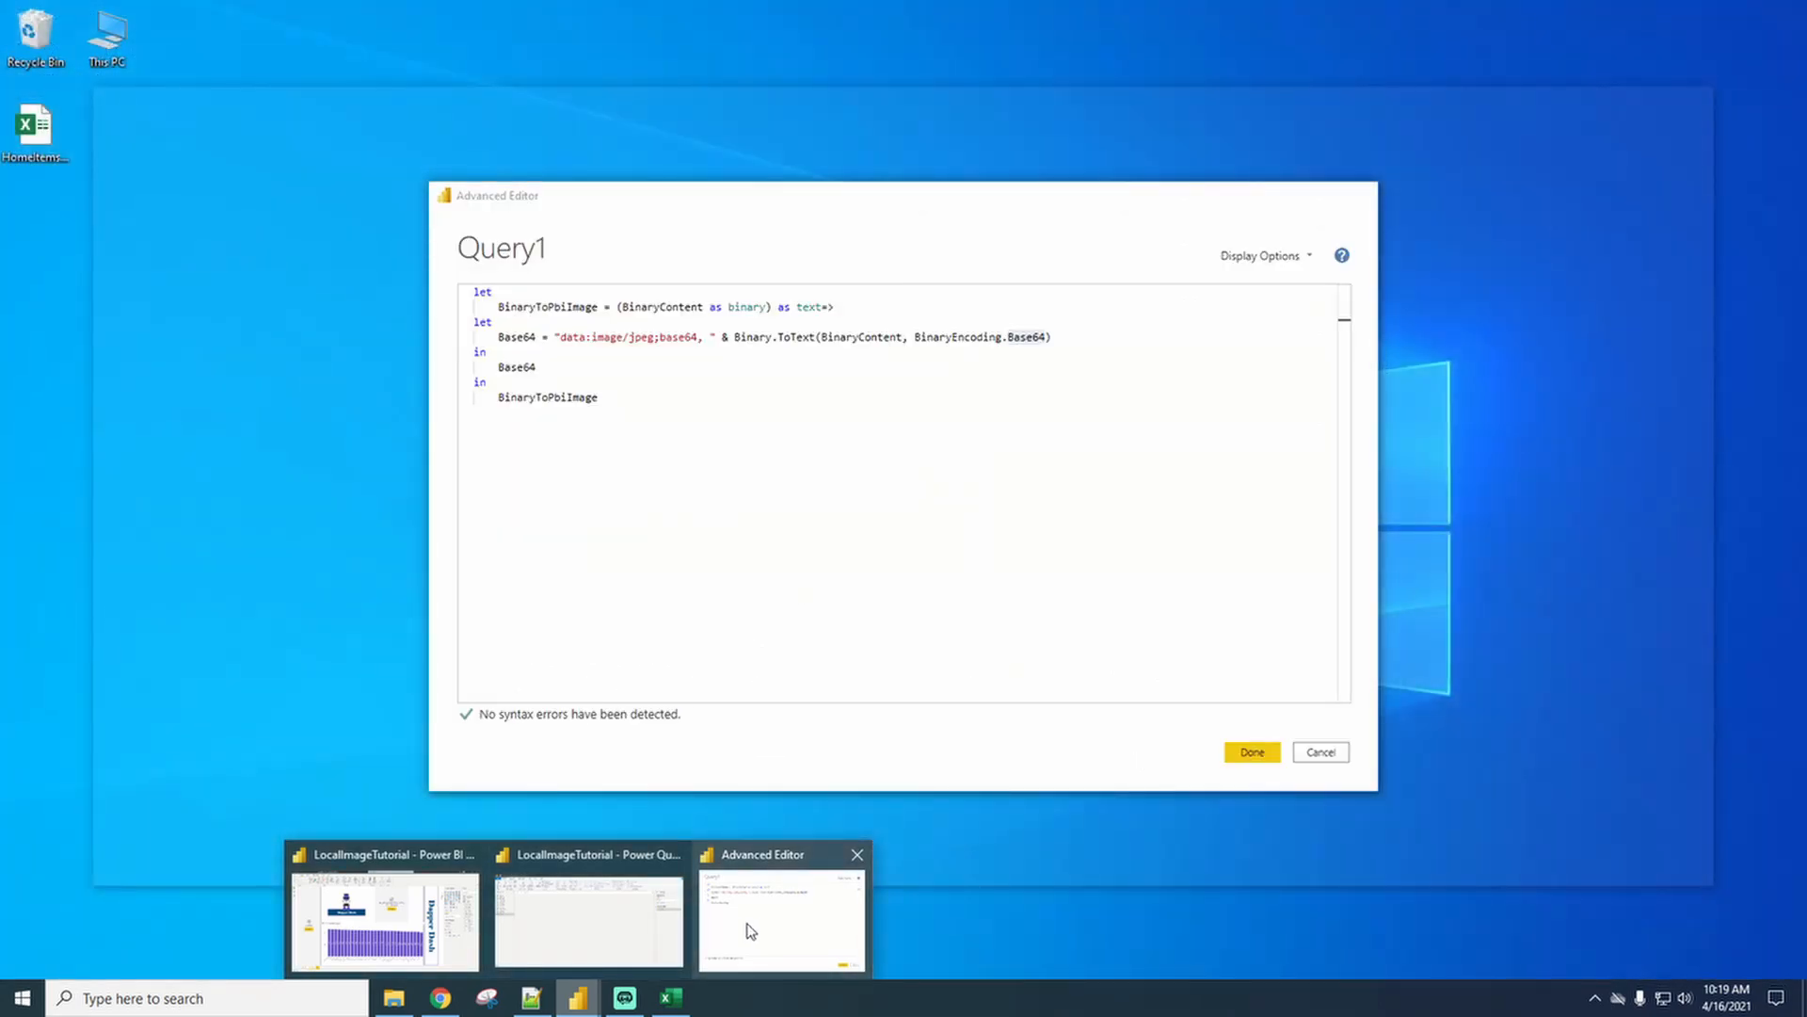
pyautogui.click(750, 930)
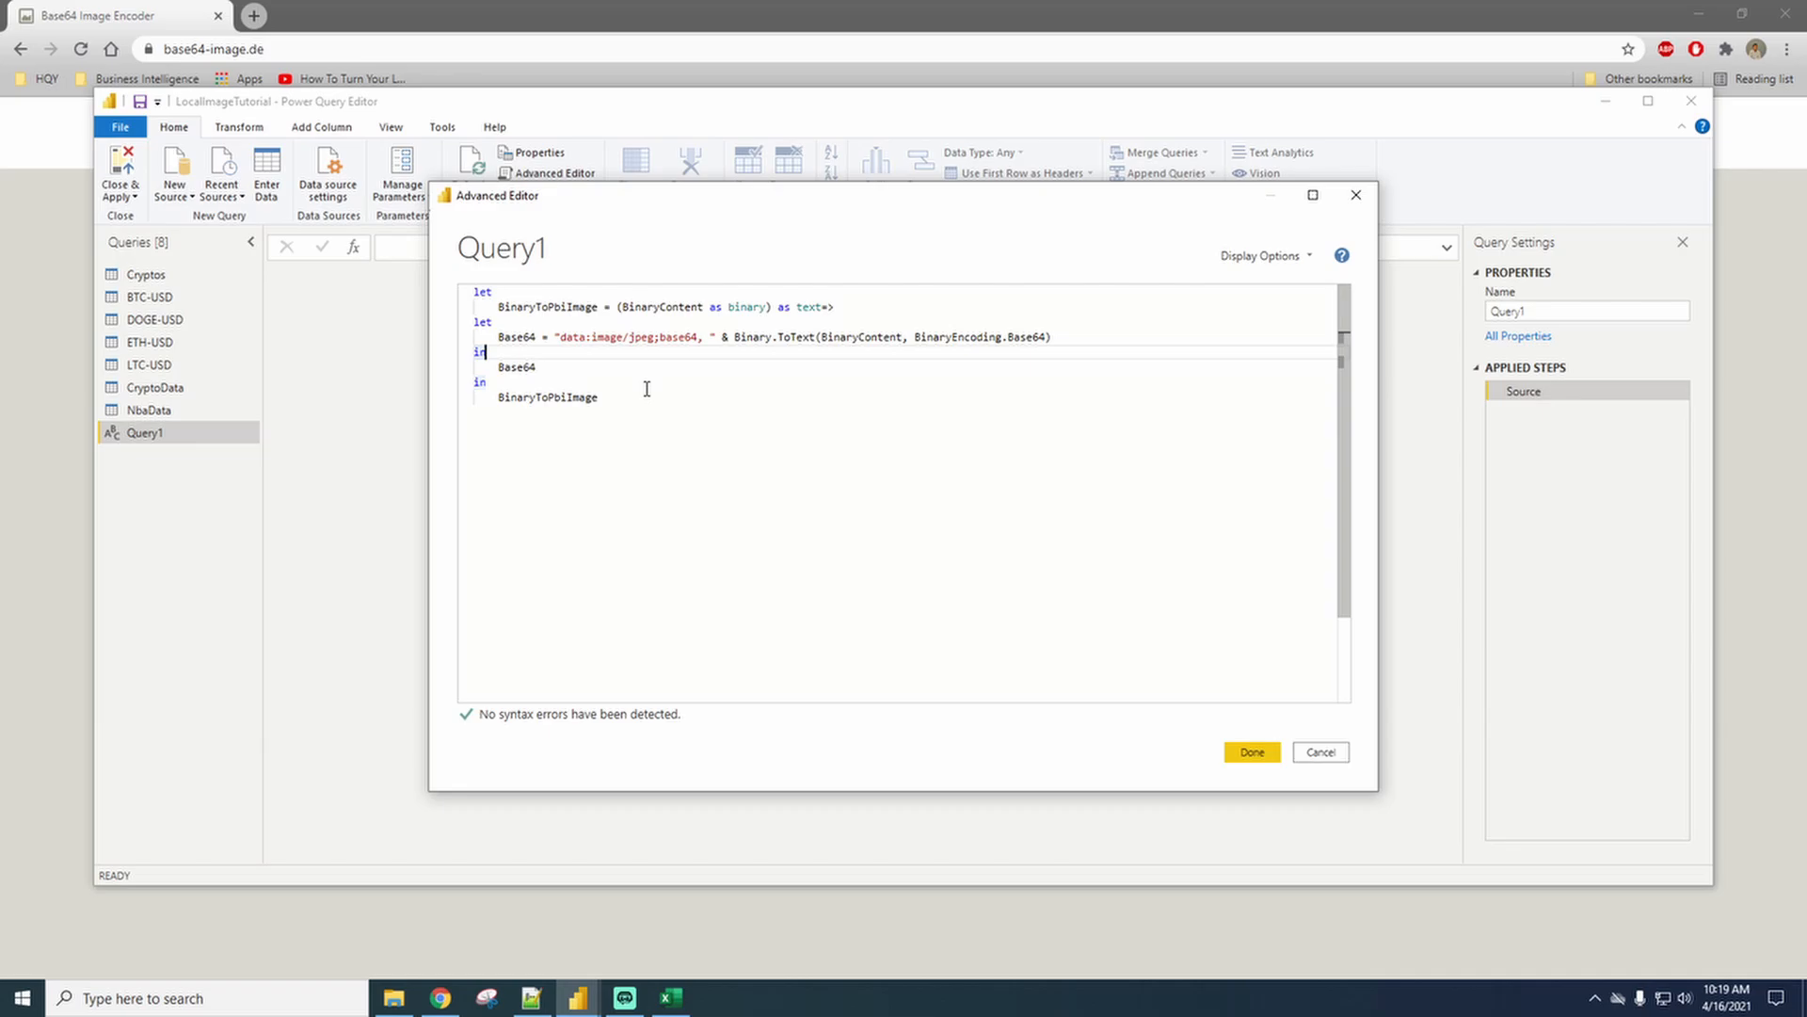
pyautogui.click(394, 997)
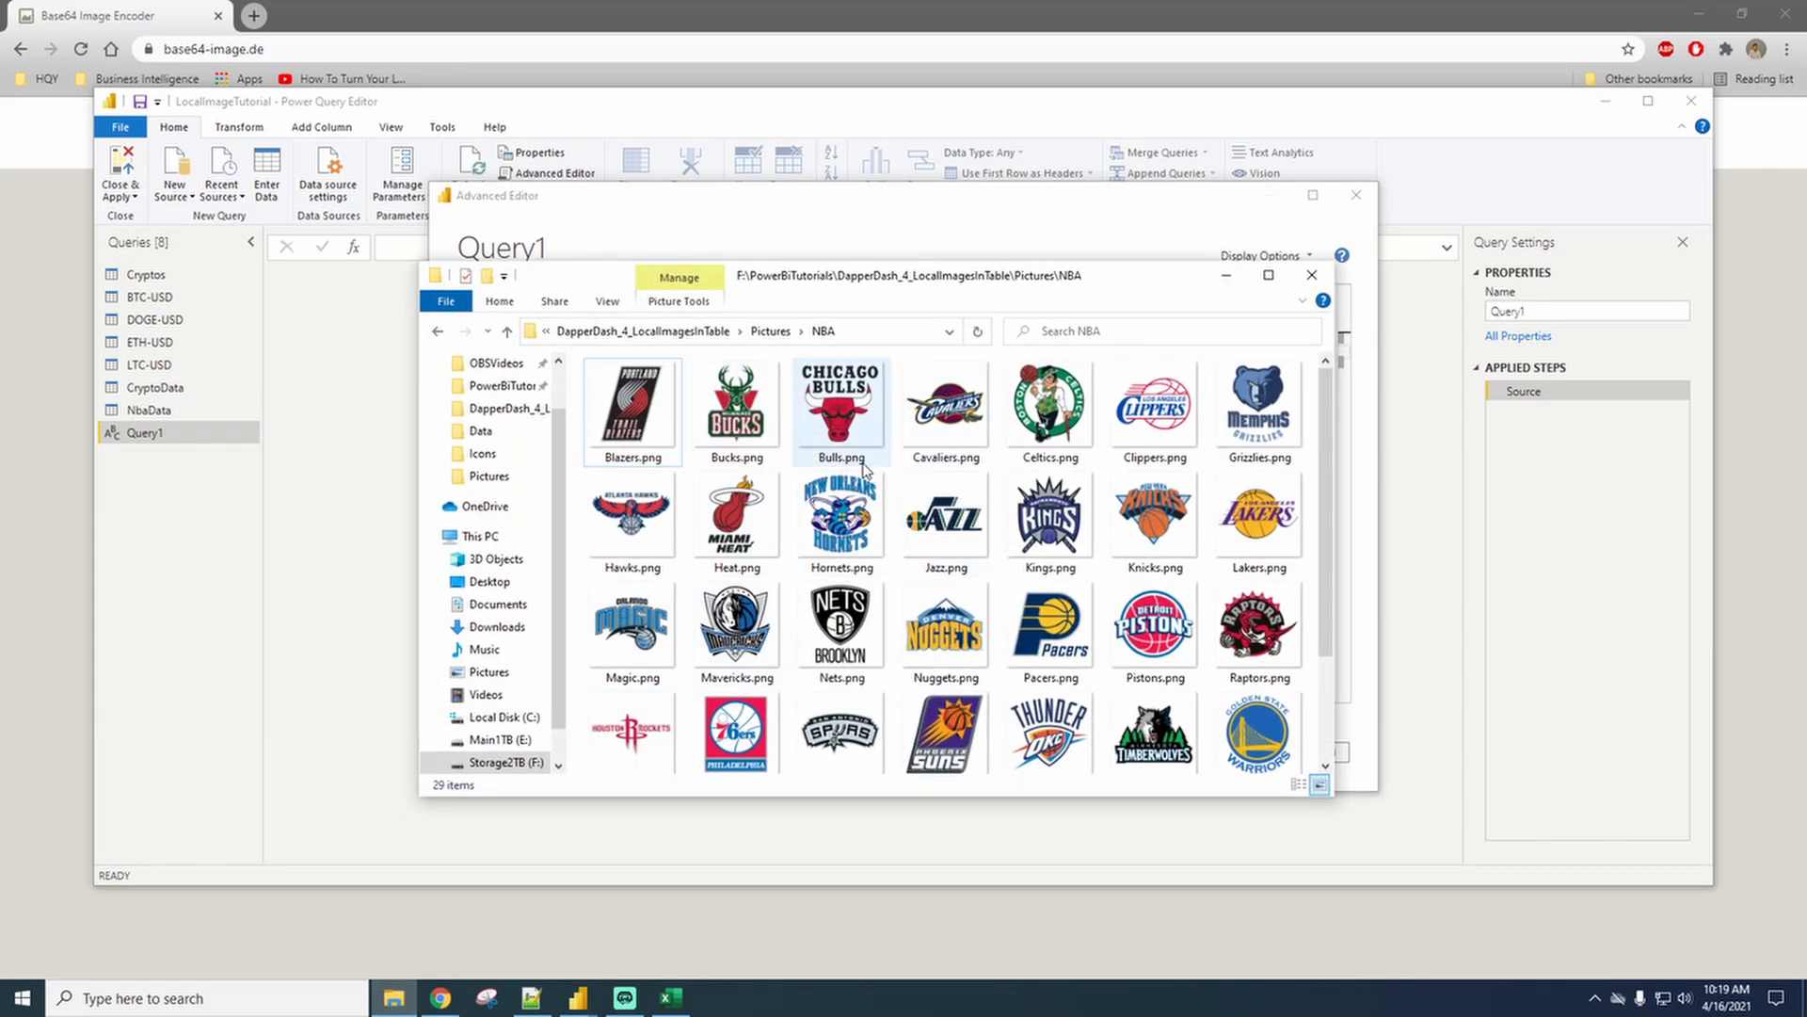
pyautogui.hotkey('alt', 'Tab')
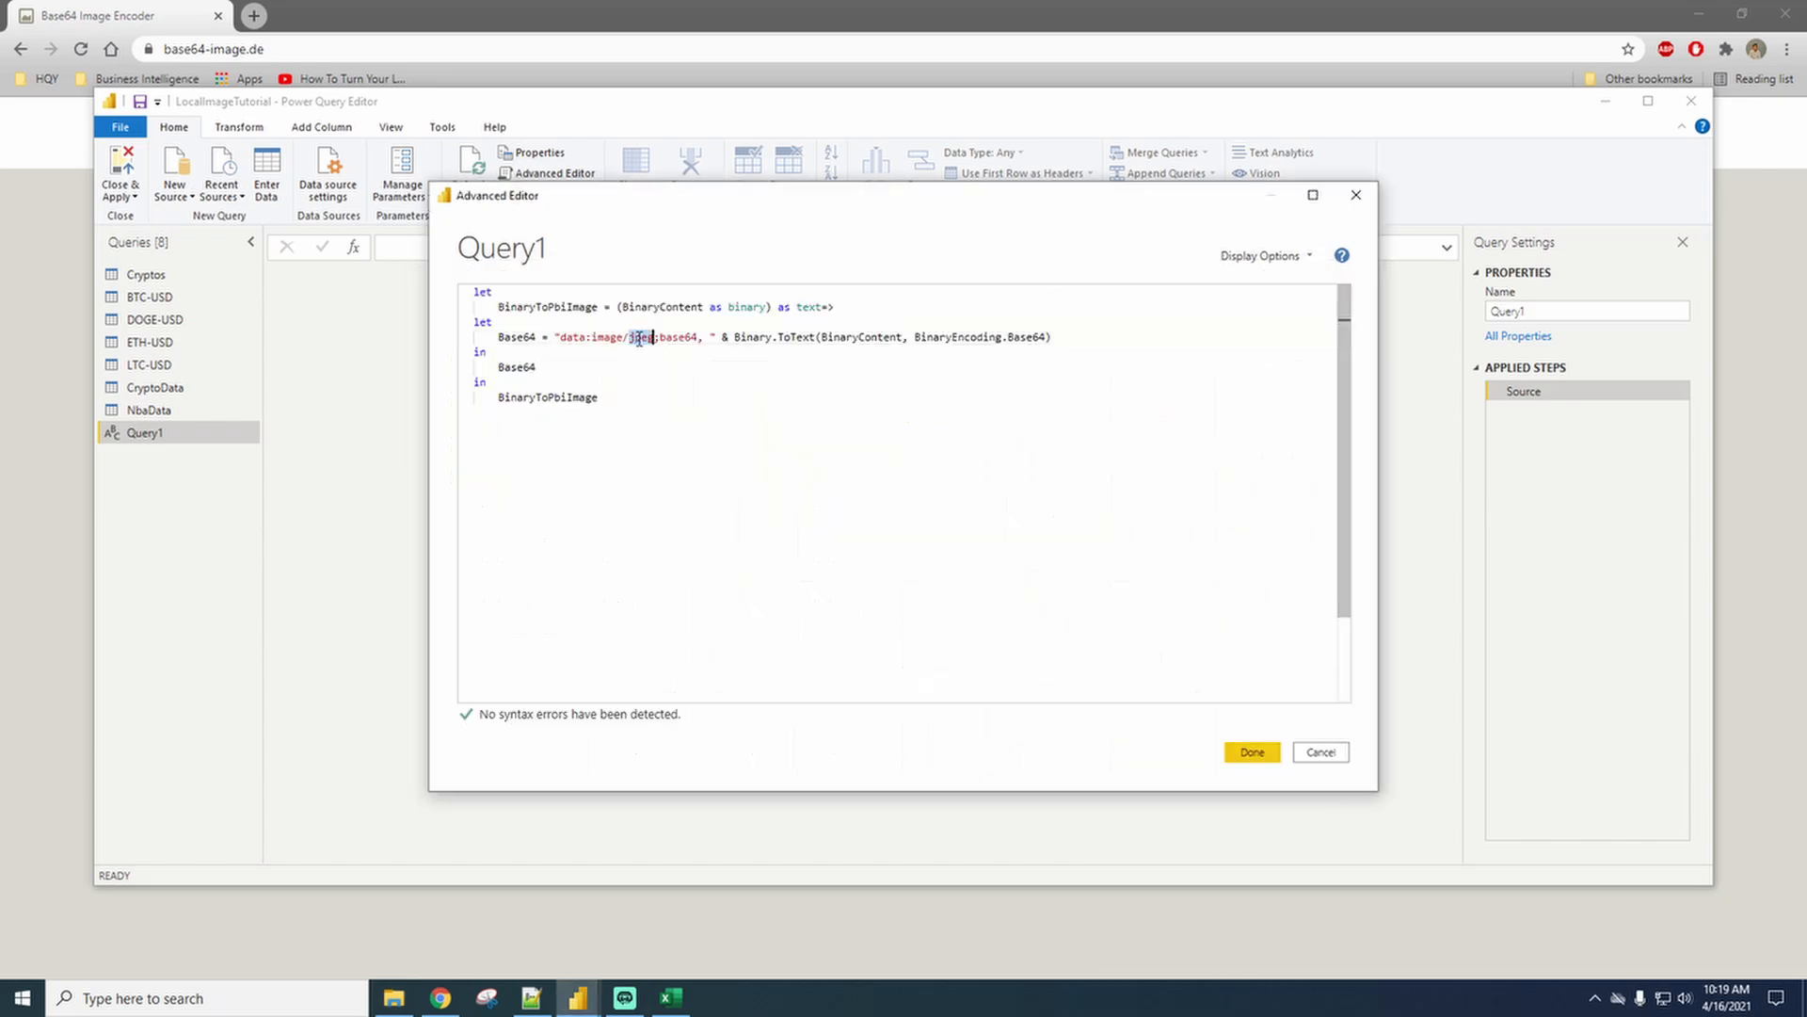
pyautogui.click(680, 388)
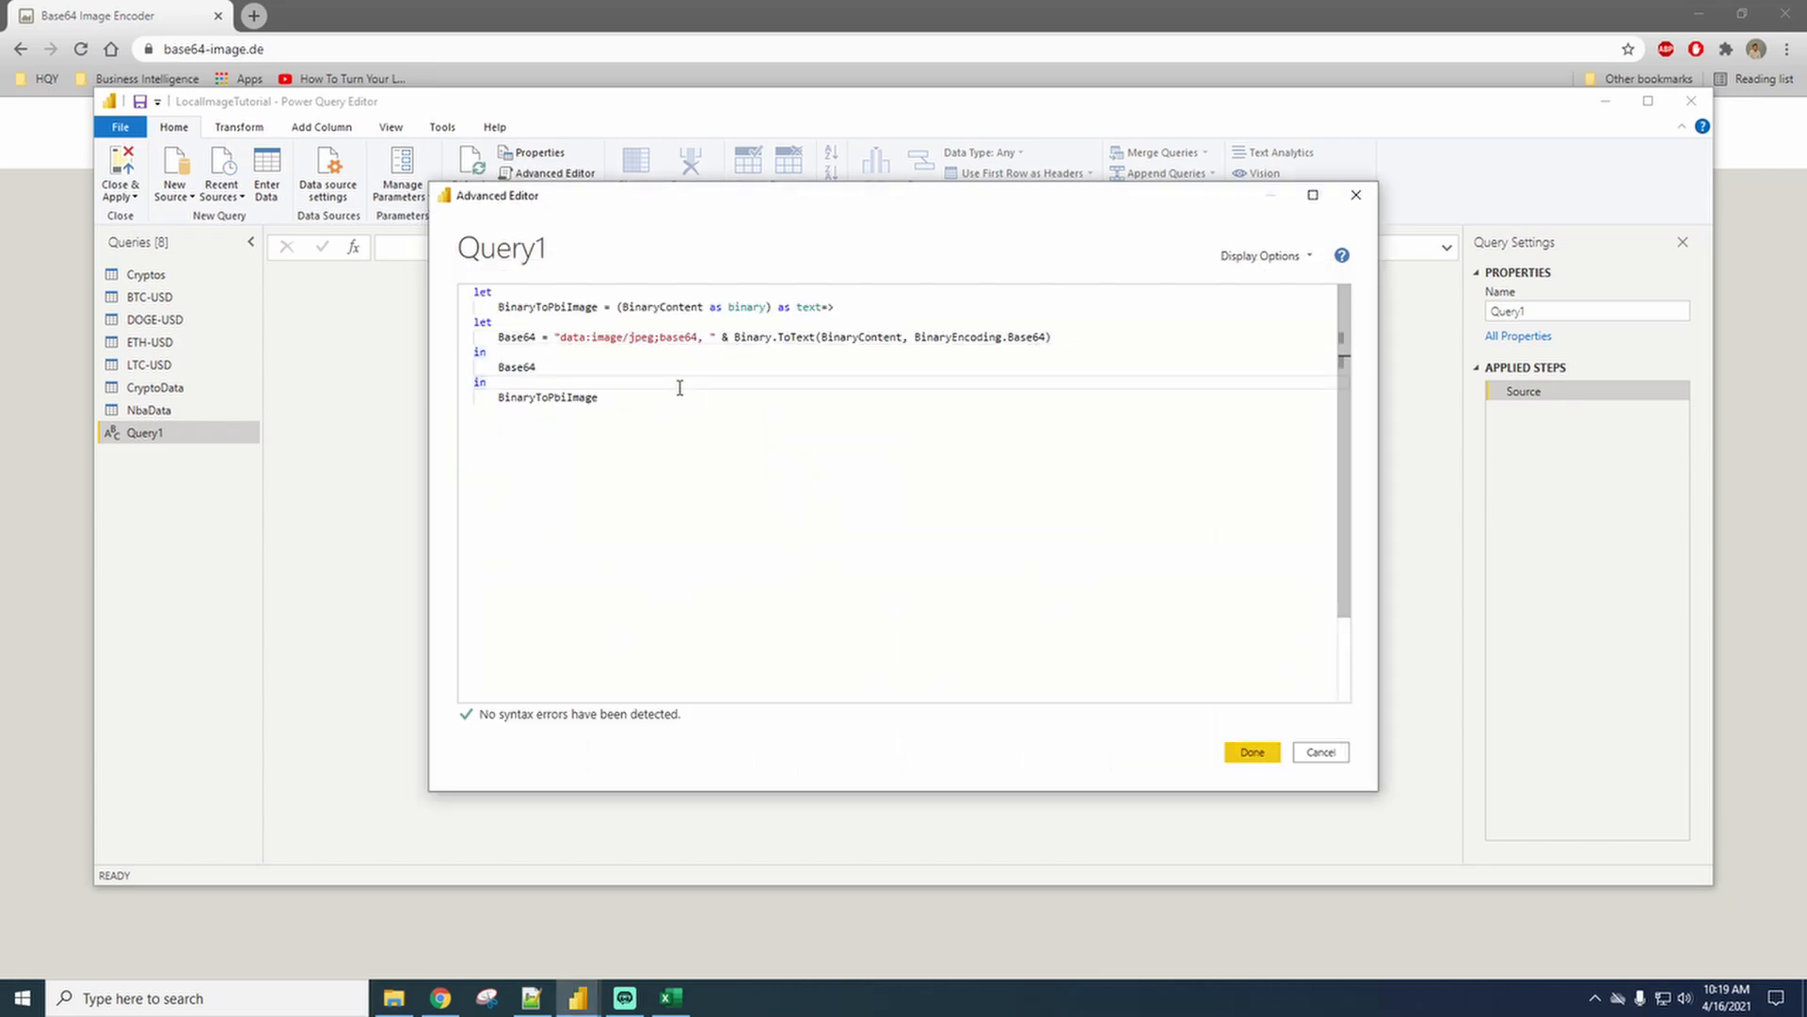
# Change the image type in the function's data prefix to png and apply the code to the query.
pyautogui.moveTo(629, 337); pyautogui.dragTo(646, 339)
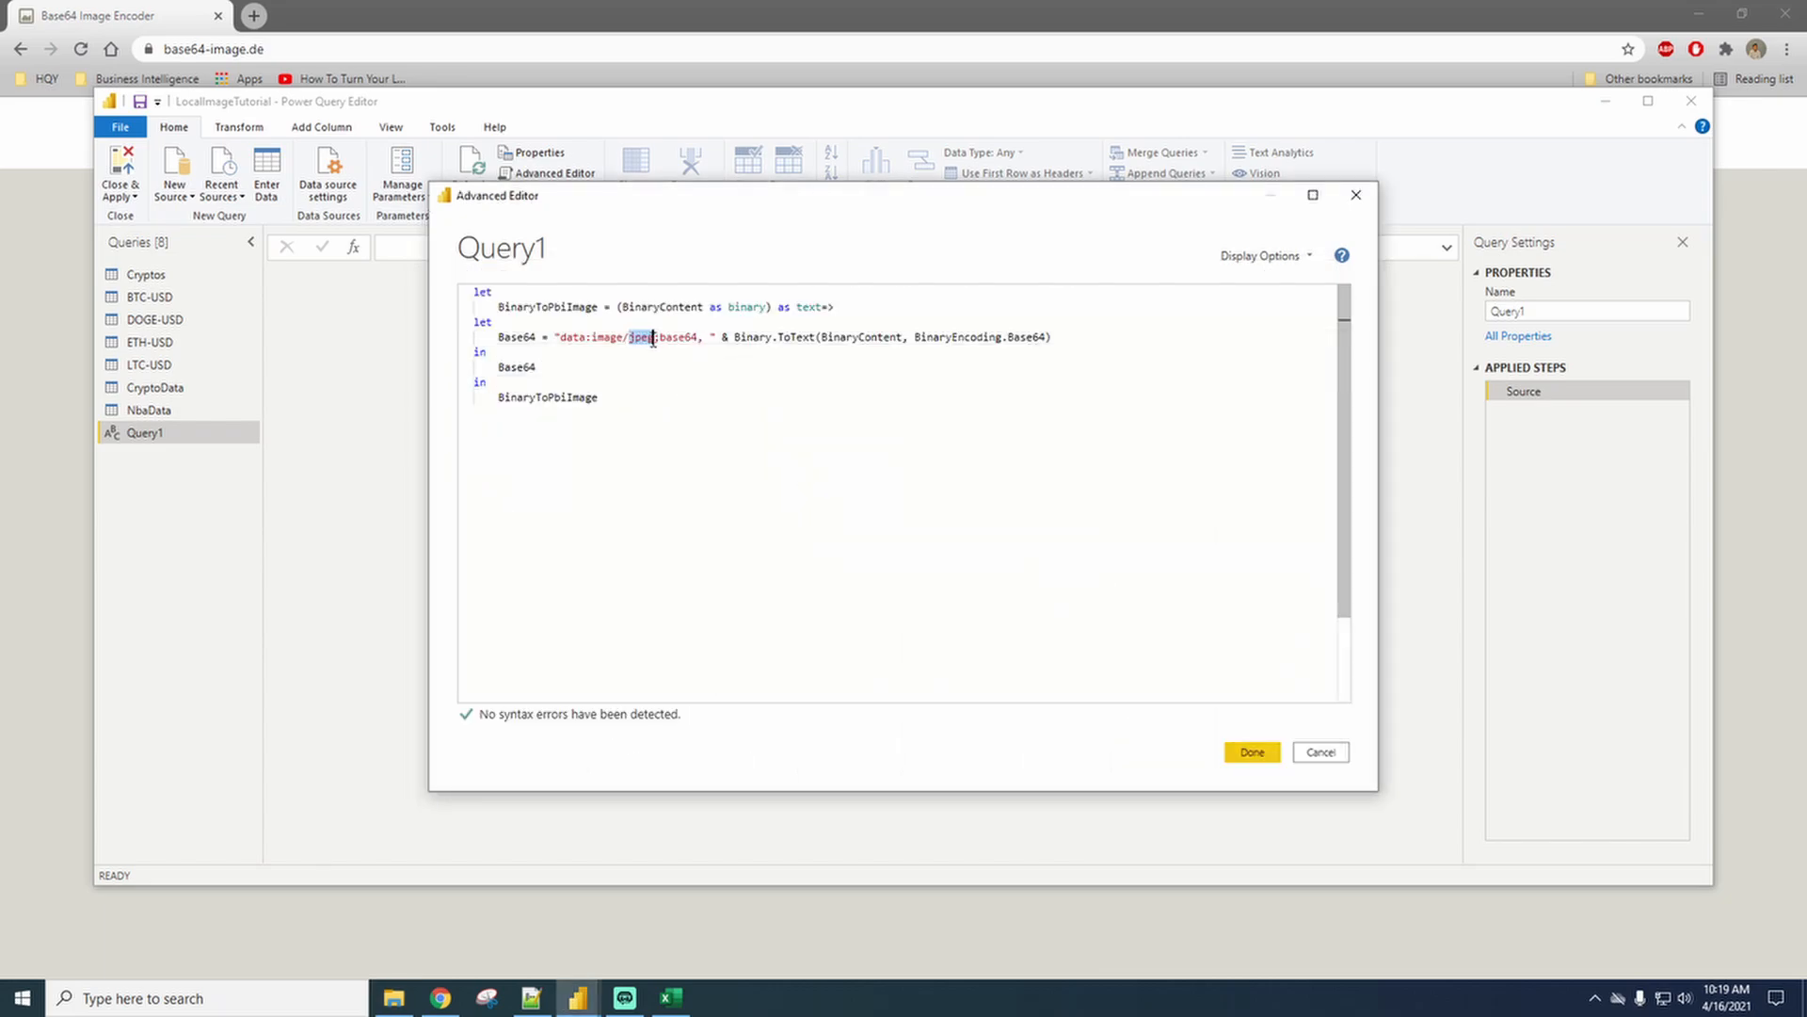
pyautogui.write('png')
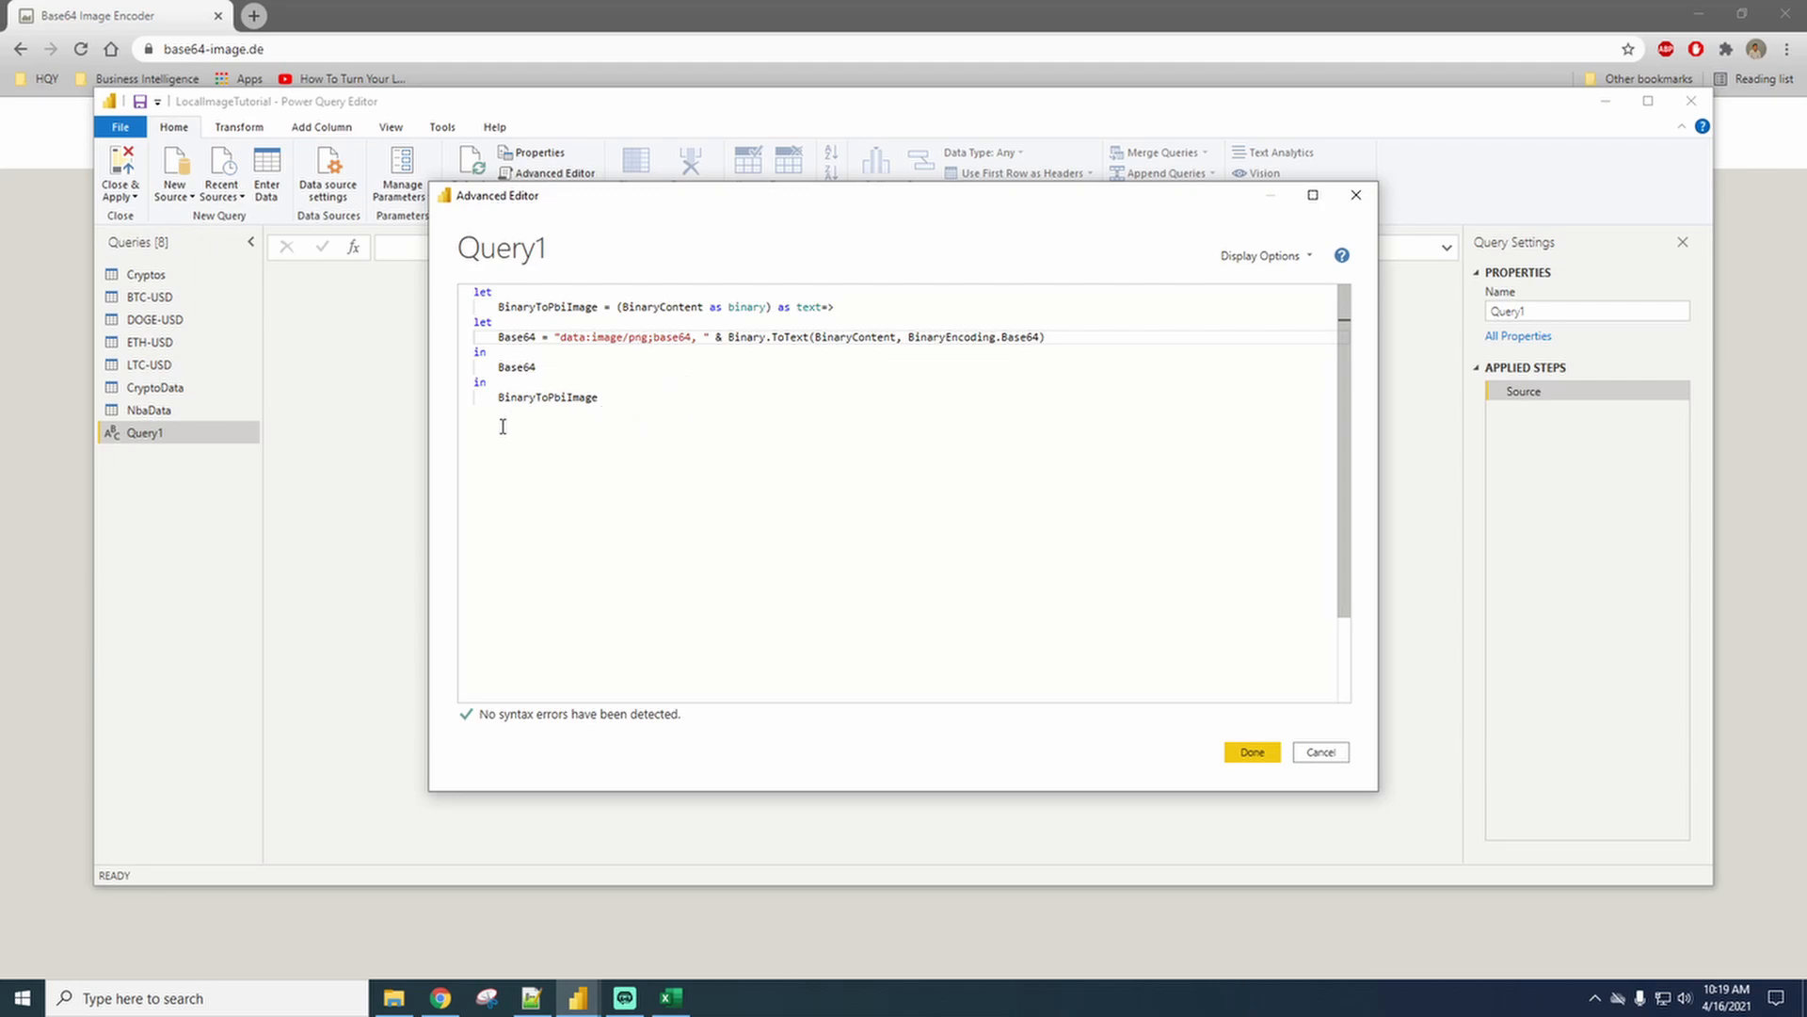
pyautogui.click(1250, 751)
pyautogui.hotkey('ctrl', 'a')
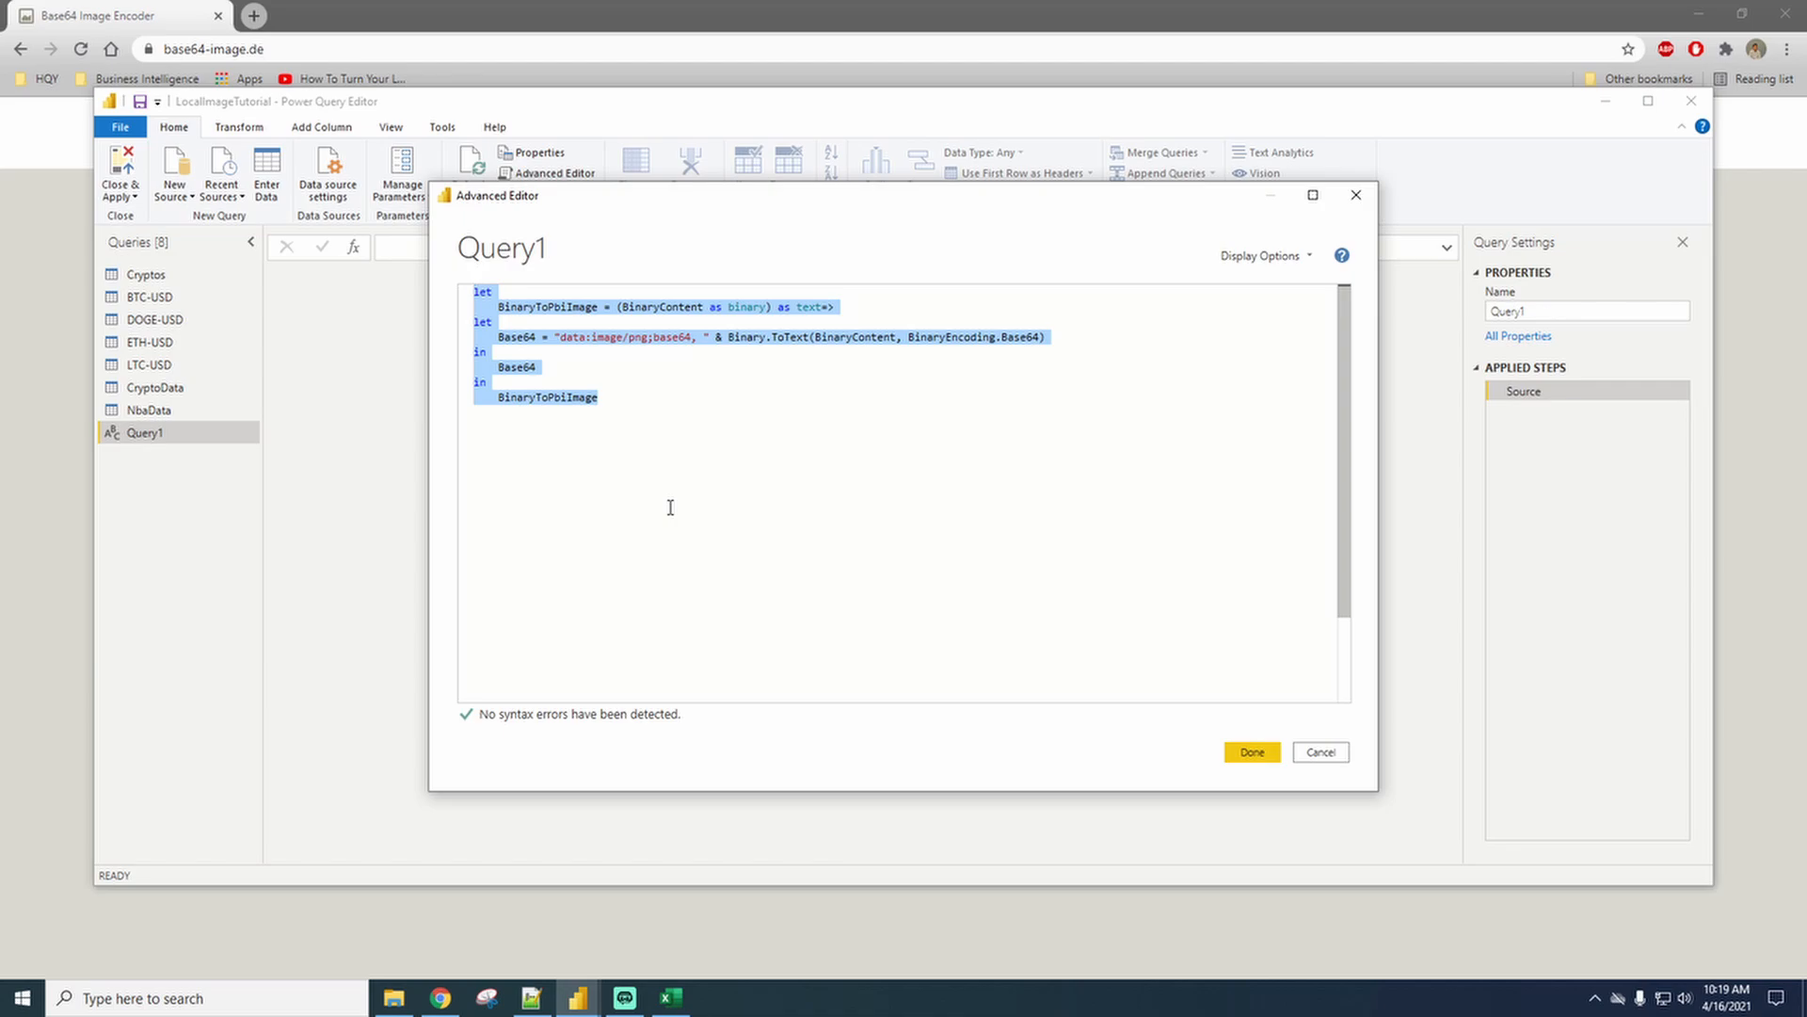
pyautogui.doubleClick(599, 403)
pyautogui.moveTo(600, 403); pyautogui.dragTo(445, 291)
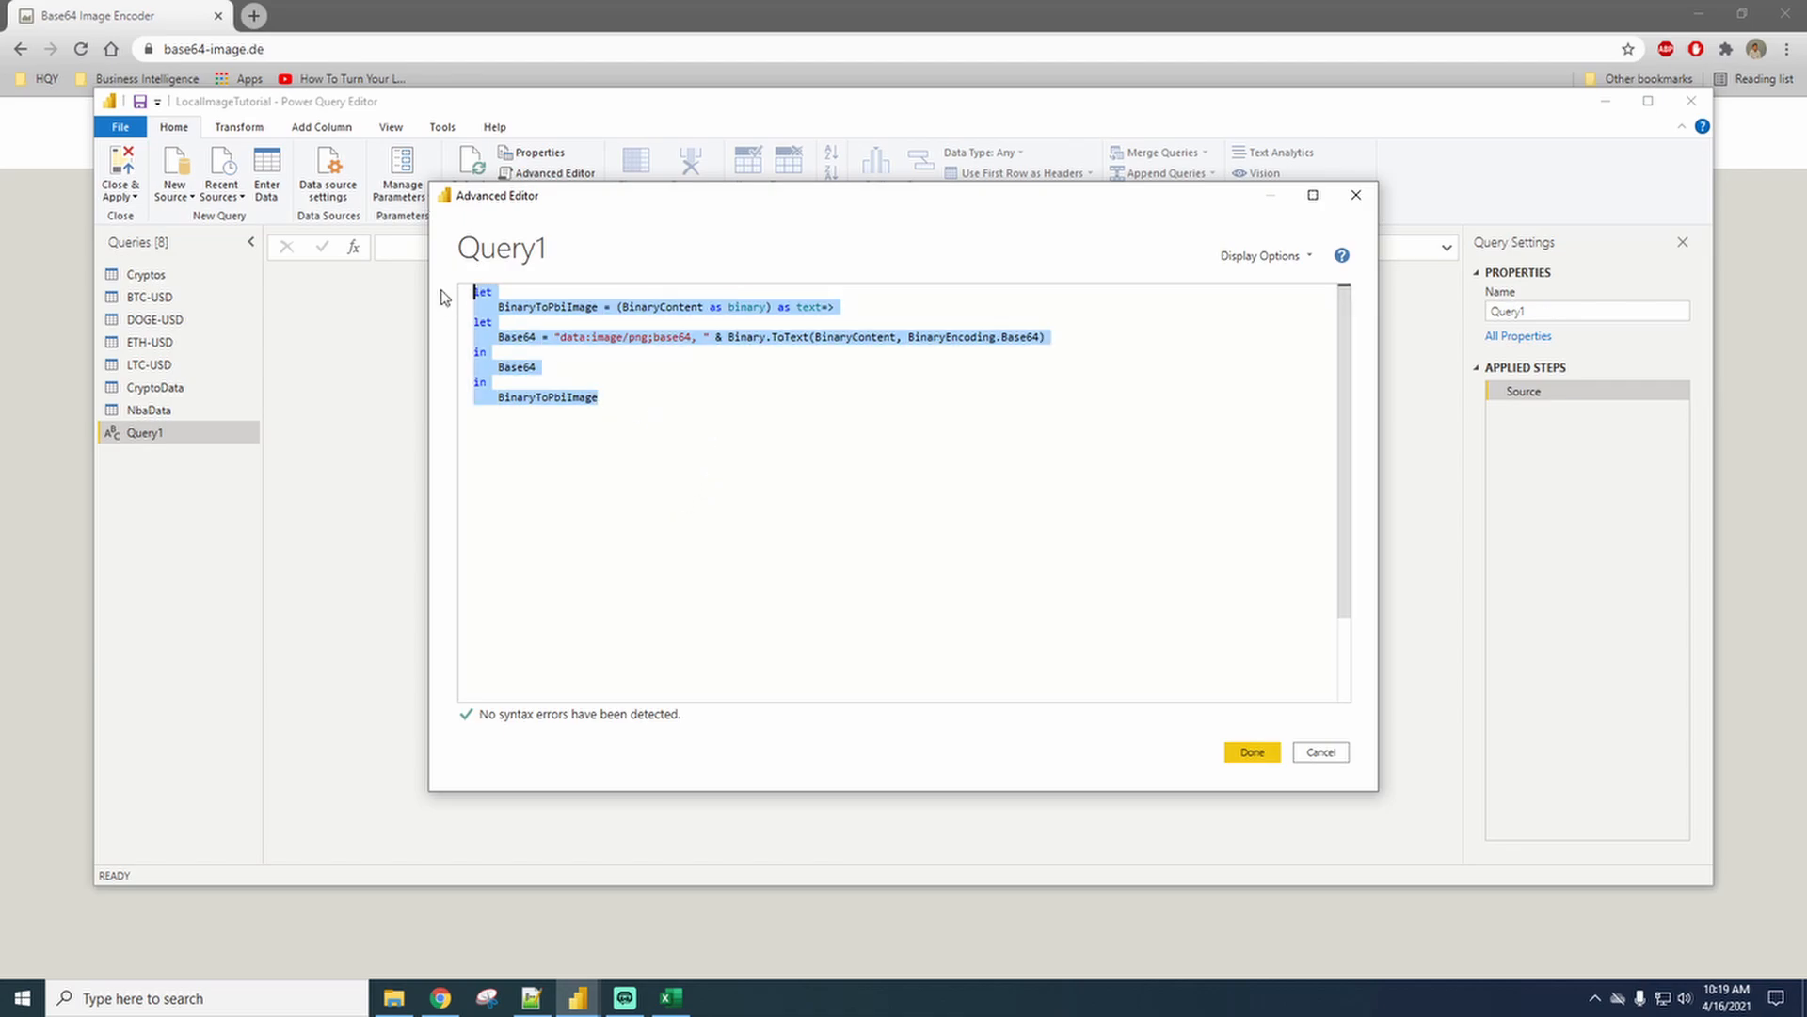
pyautogui.click(1252, 754)
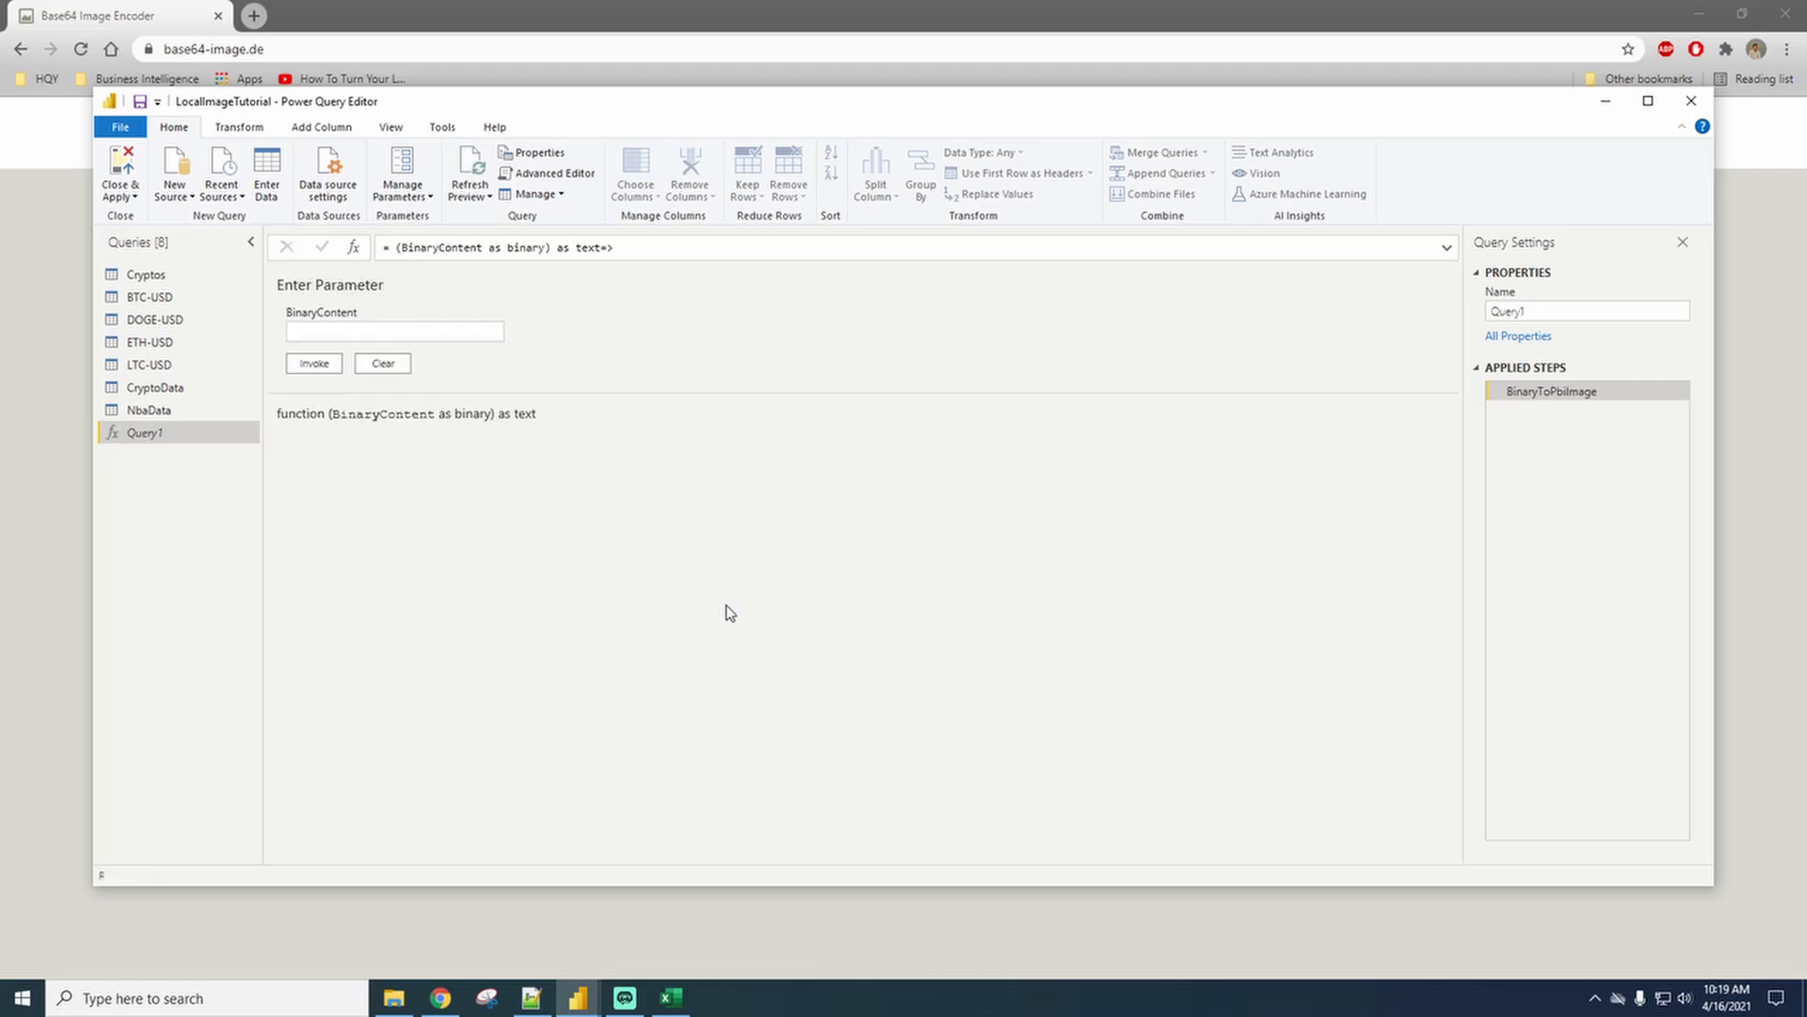
# Rename the new function query as PngImageConverter.
pyautogui.doubleClick(1552, 310)
pyautogui.write('F')
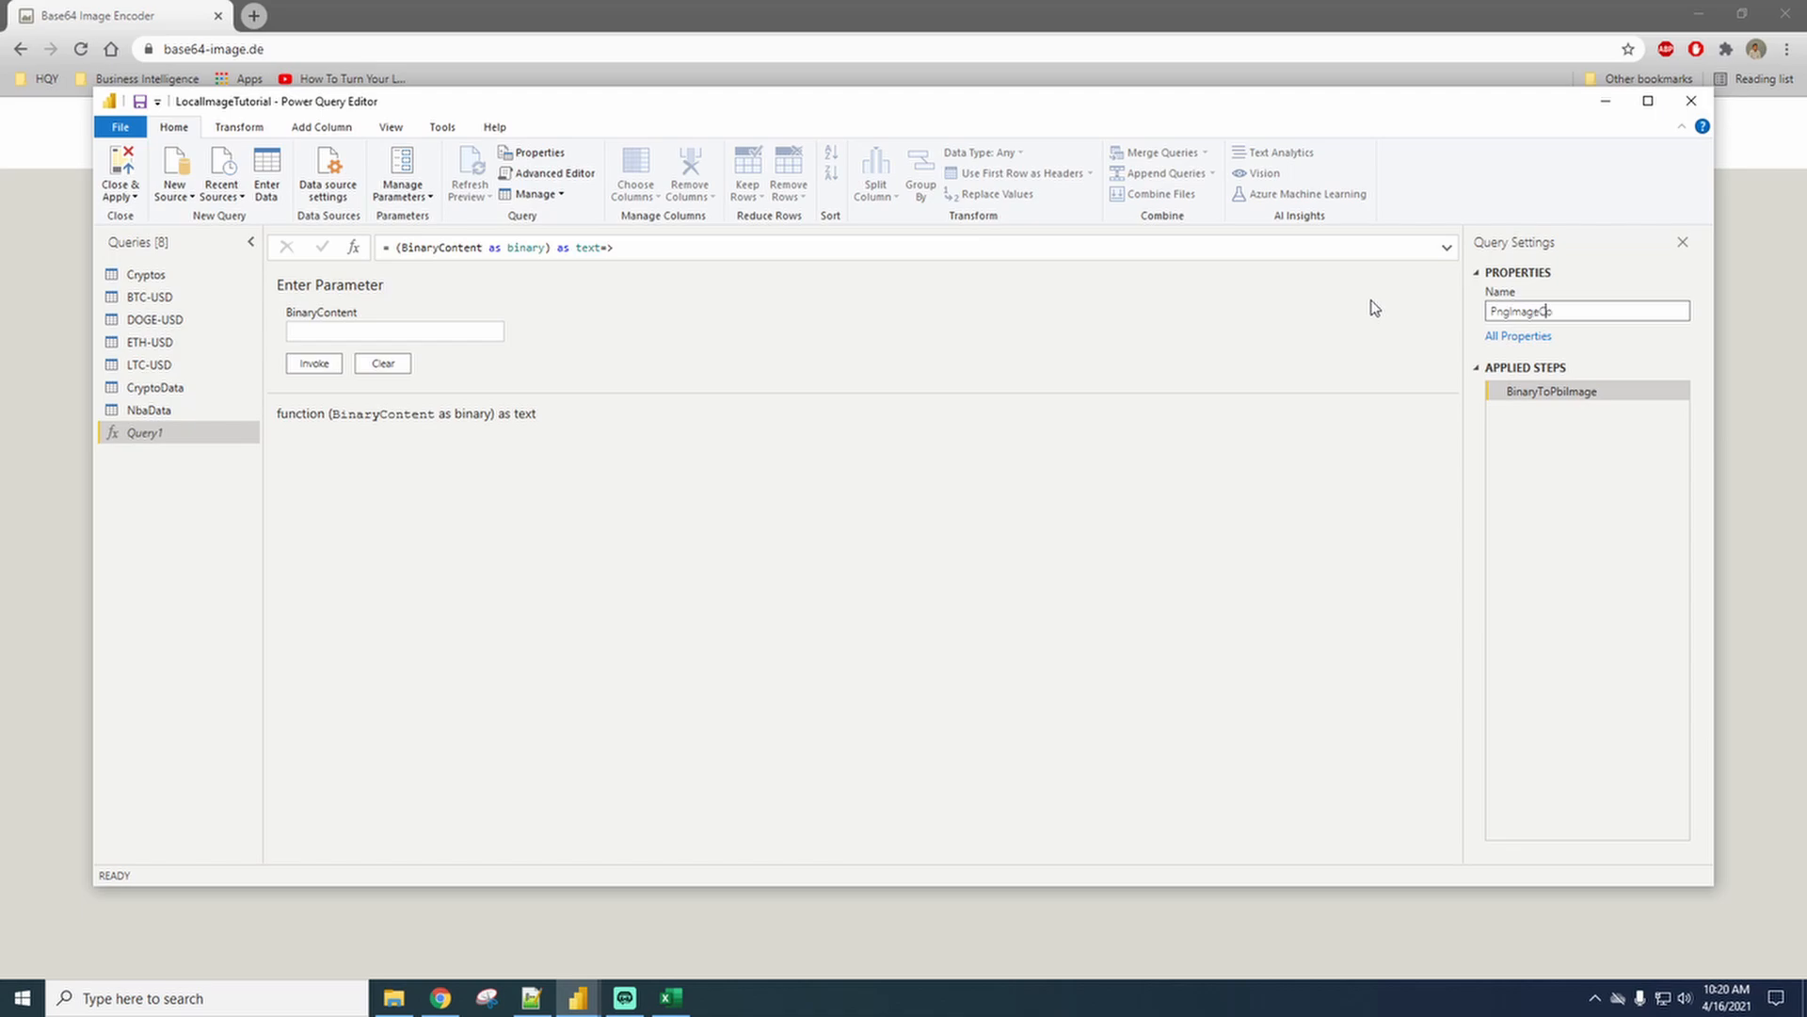
pyautogui.write('ngImageConverter')
pyautogui.press('Return')
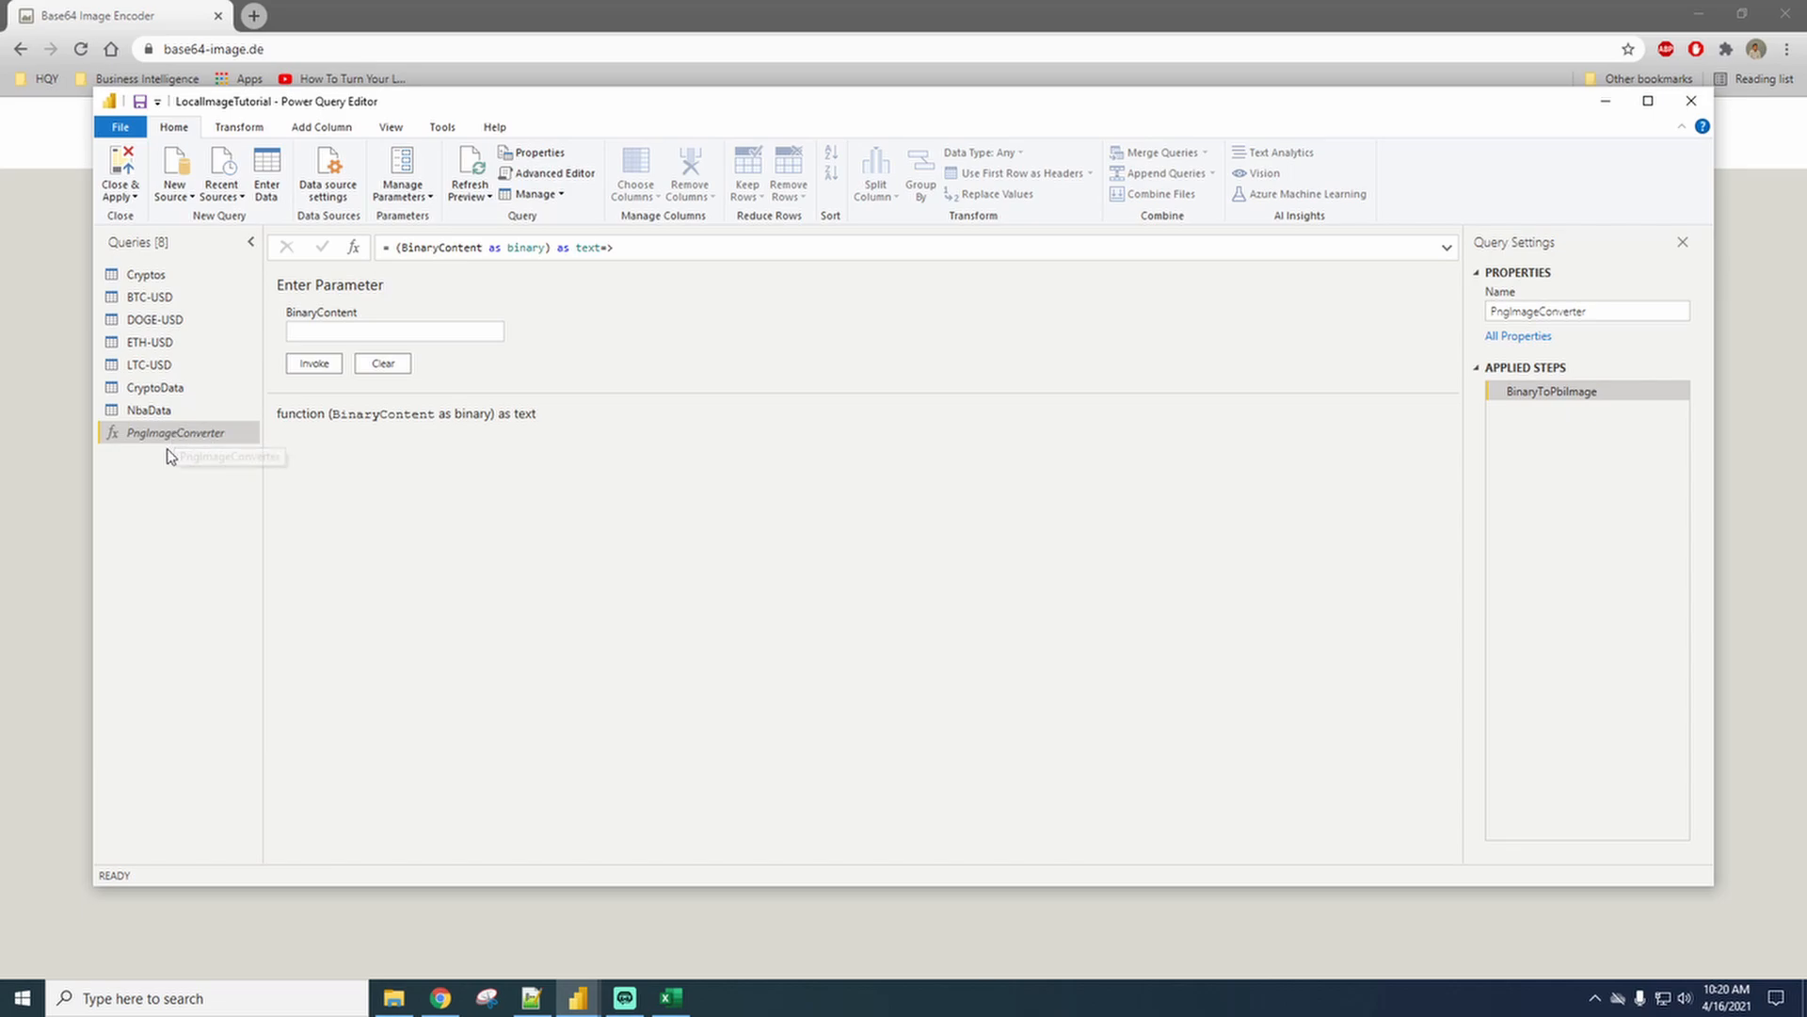
# Add a new data source of type Folder from the full list of connectors.
pyautogui.click(177, 191)
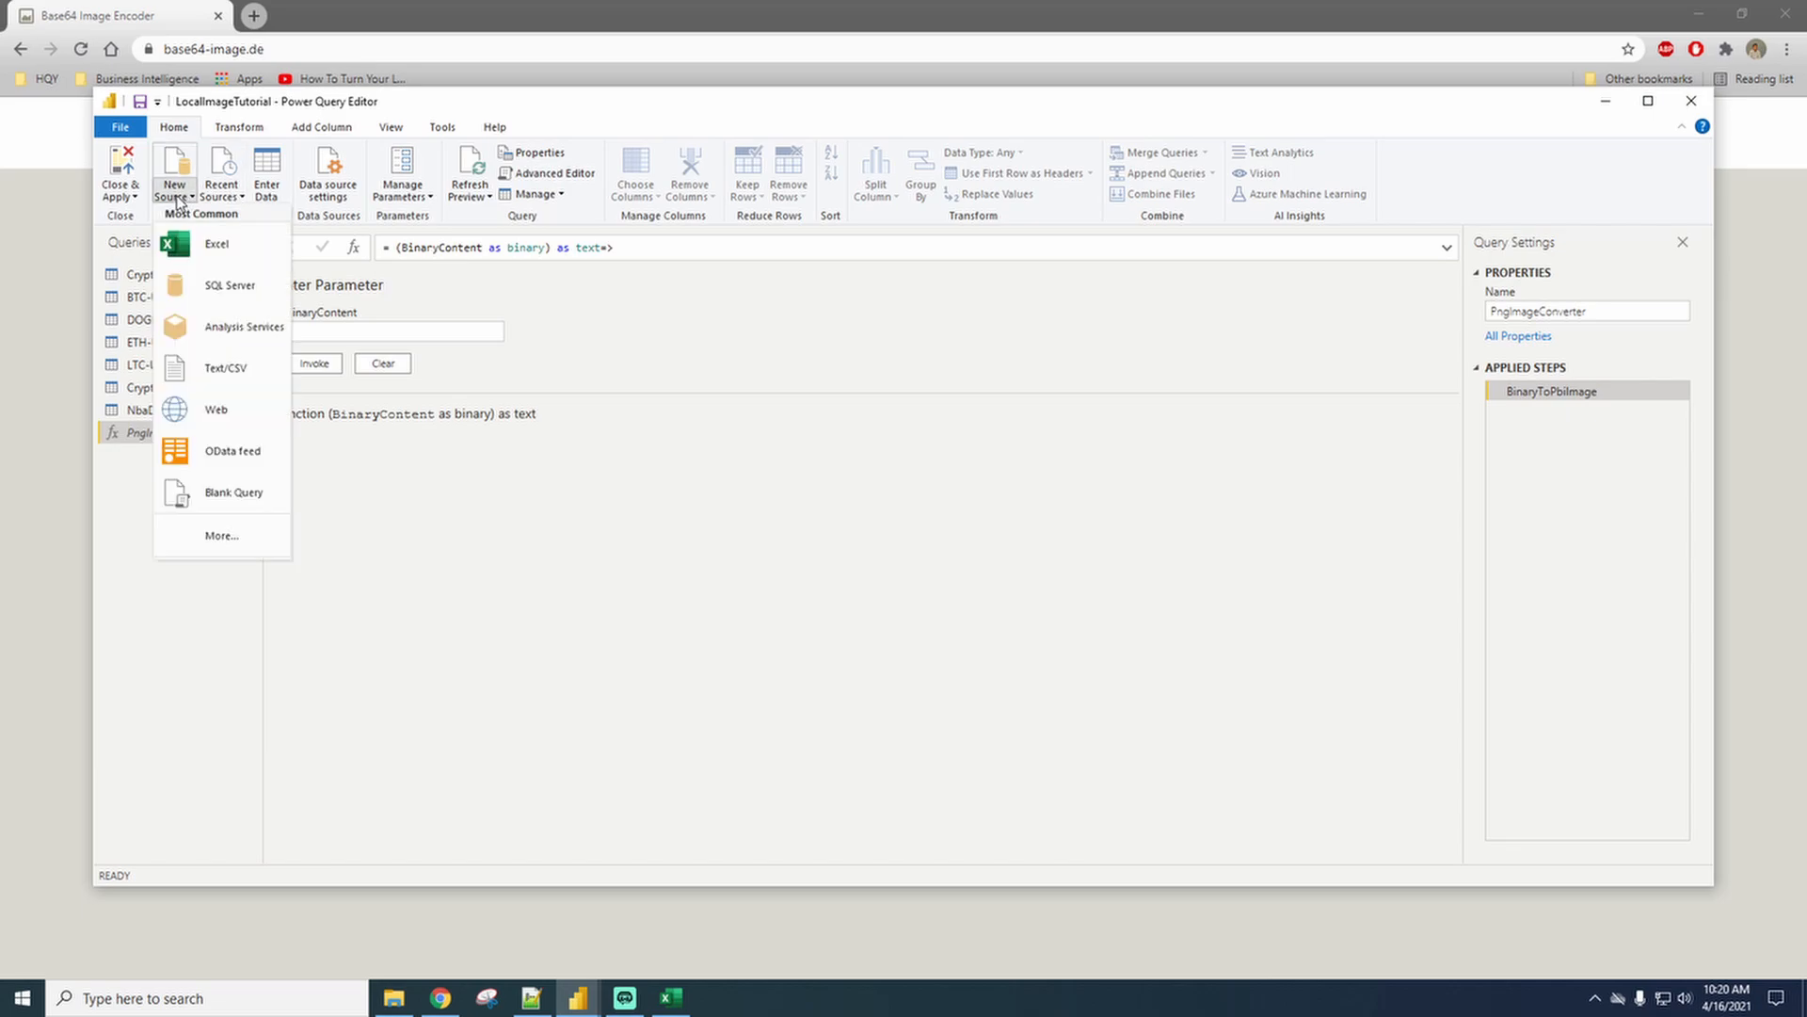
pyautogui.click(235, 536)
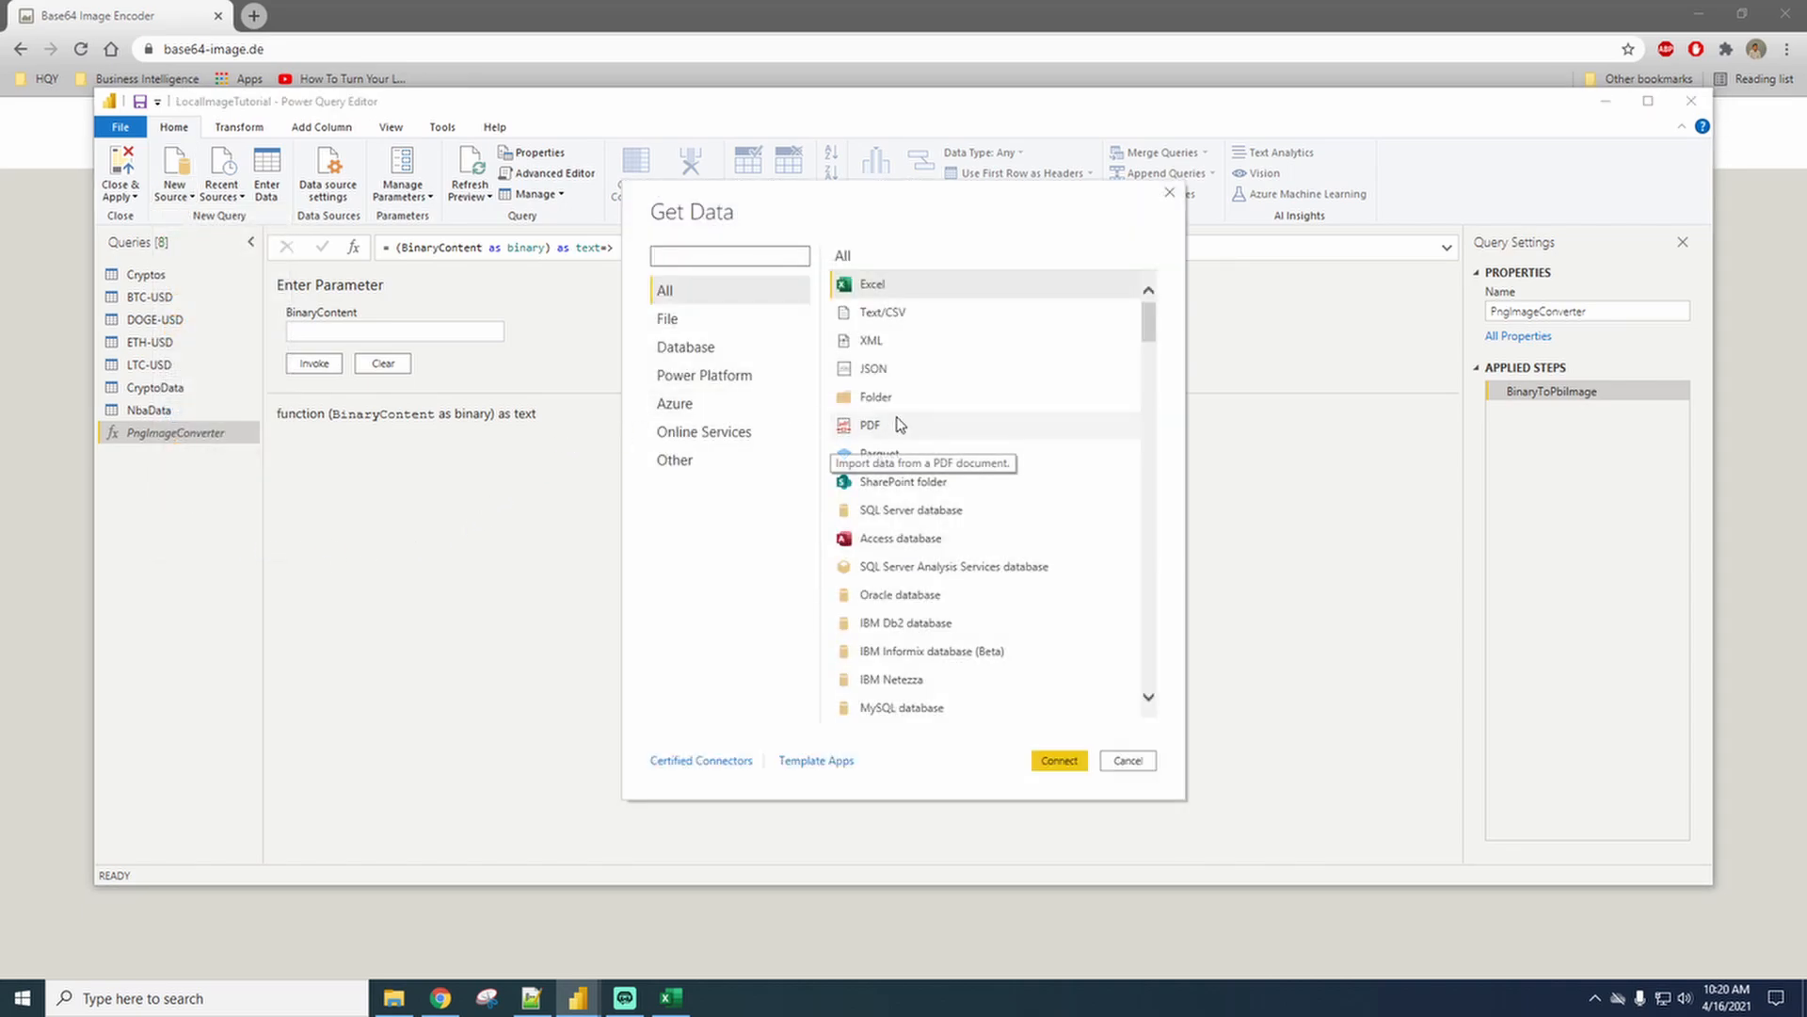
pyautogui.click(907, 403)
pyautogui.click(1059, 759)
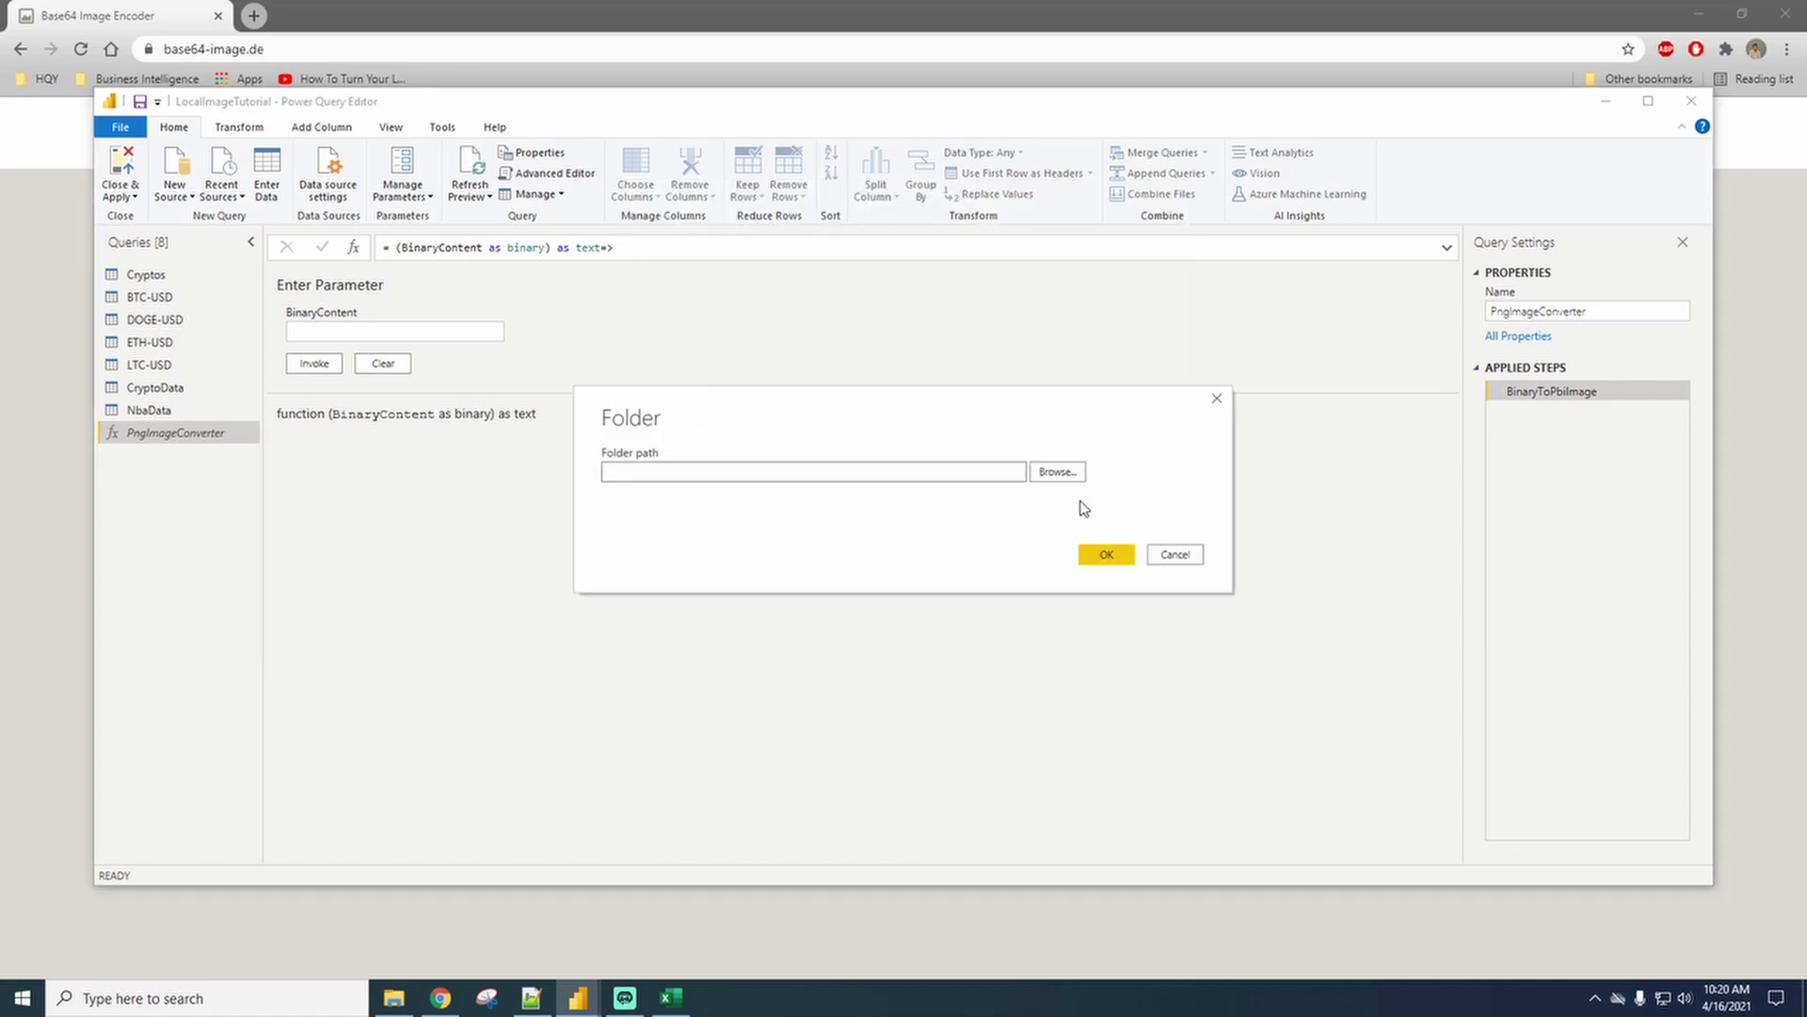
# Choose F:\PowerBiTutorials\DapperDash_4_LocalImagesInTable\Pictures\NBA as the folder path for the new source.
pyautogui.click(1058, 471)
pyautogui.doubleClick(825, 484)
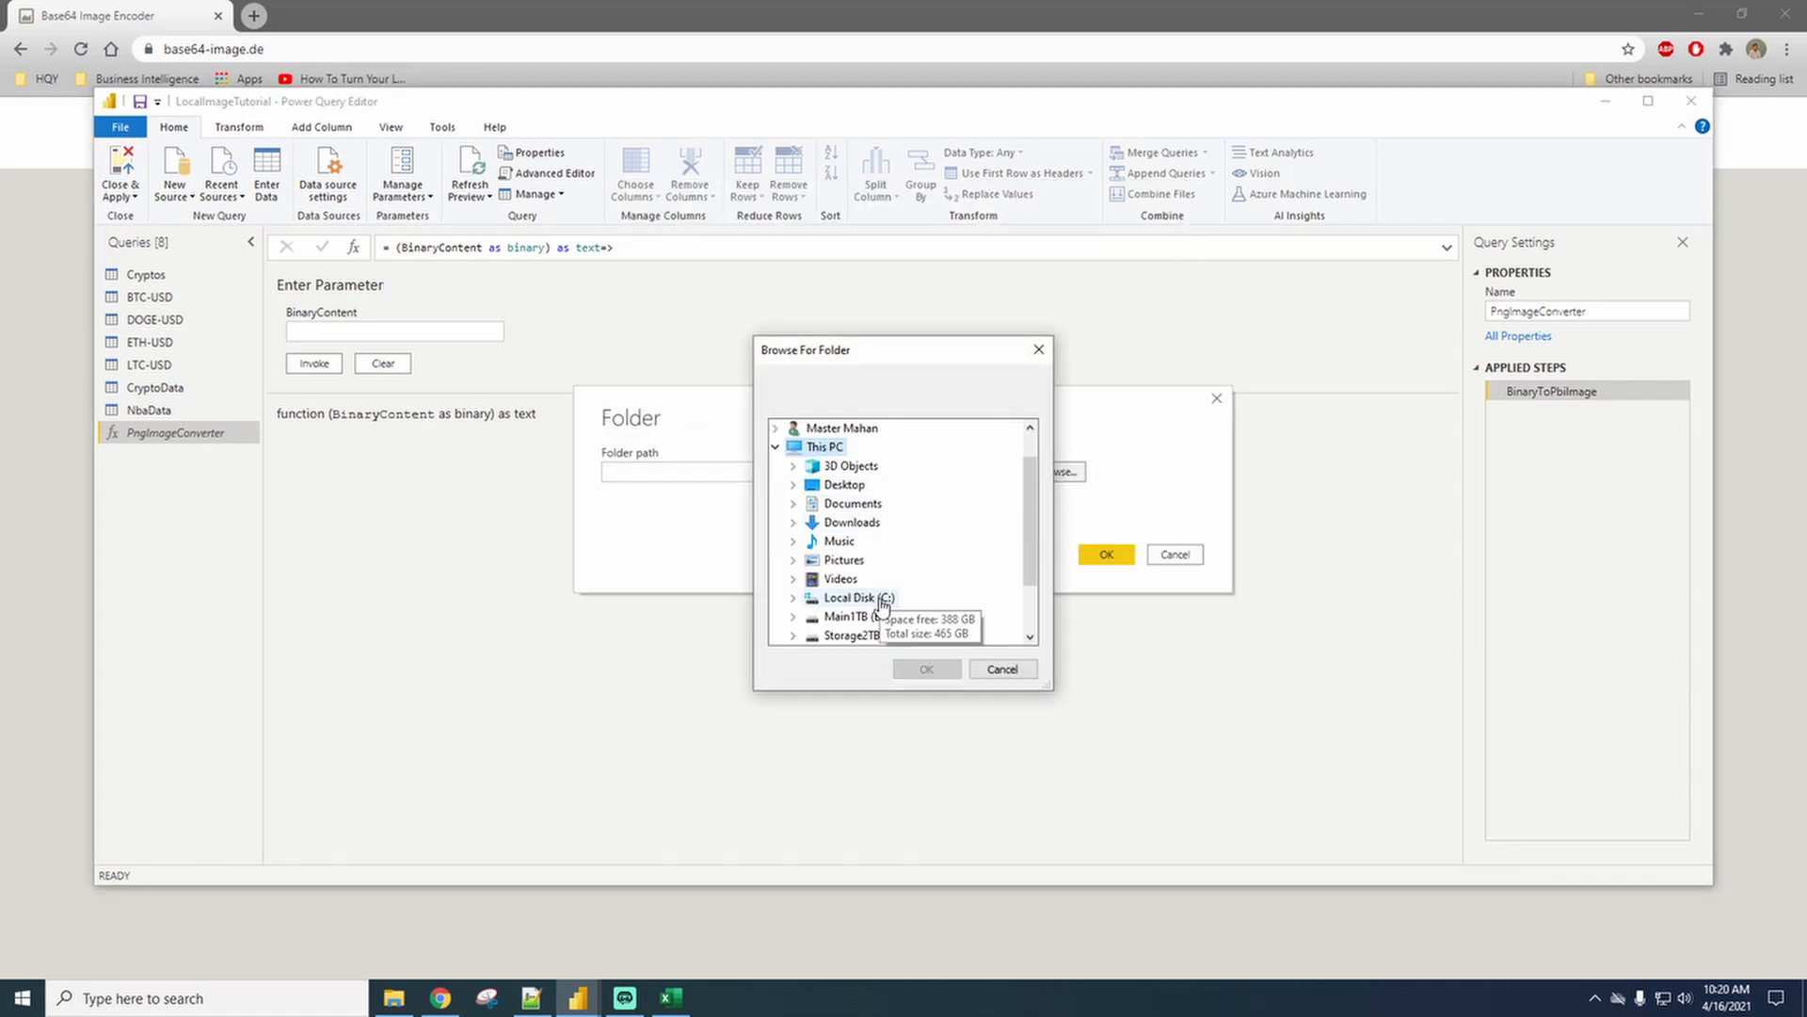
pyautogui.scroll(-2, 885, 579)
pyautogui.doubleClick(871, 563)
pyautogui.scroll(-2, 920, 564)
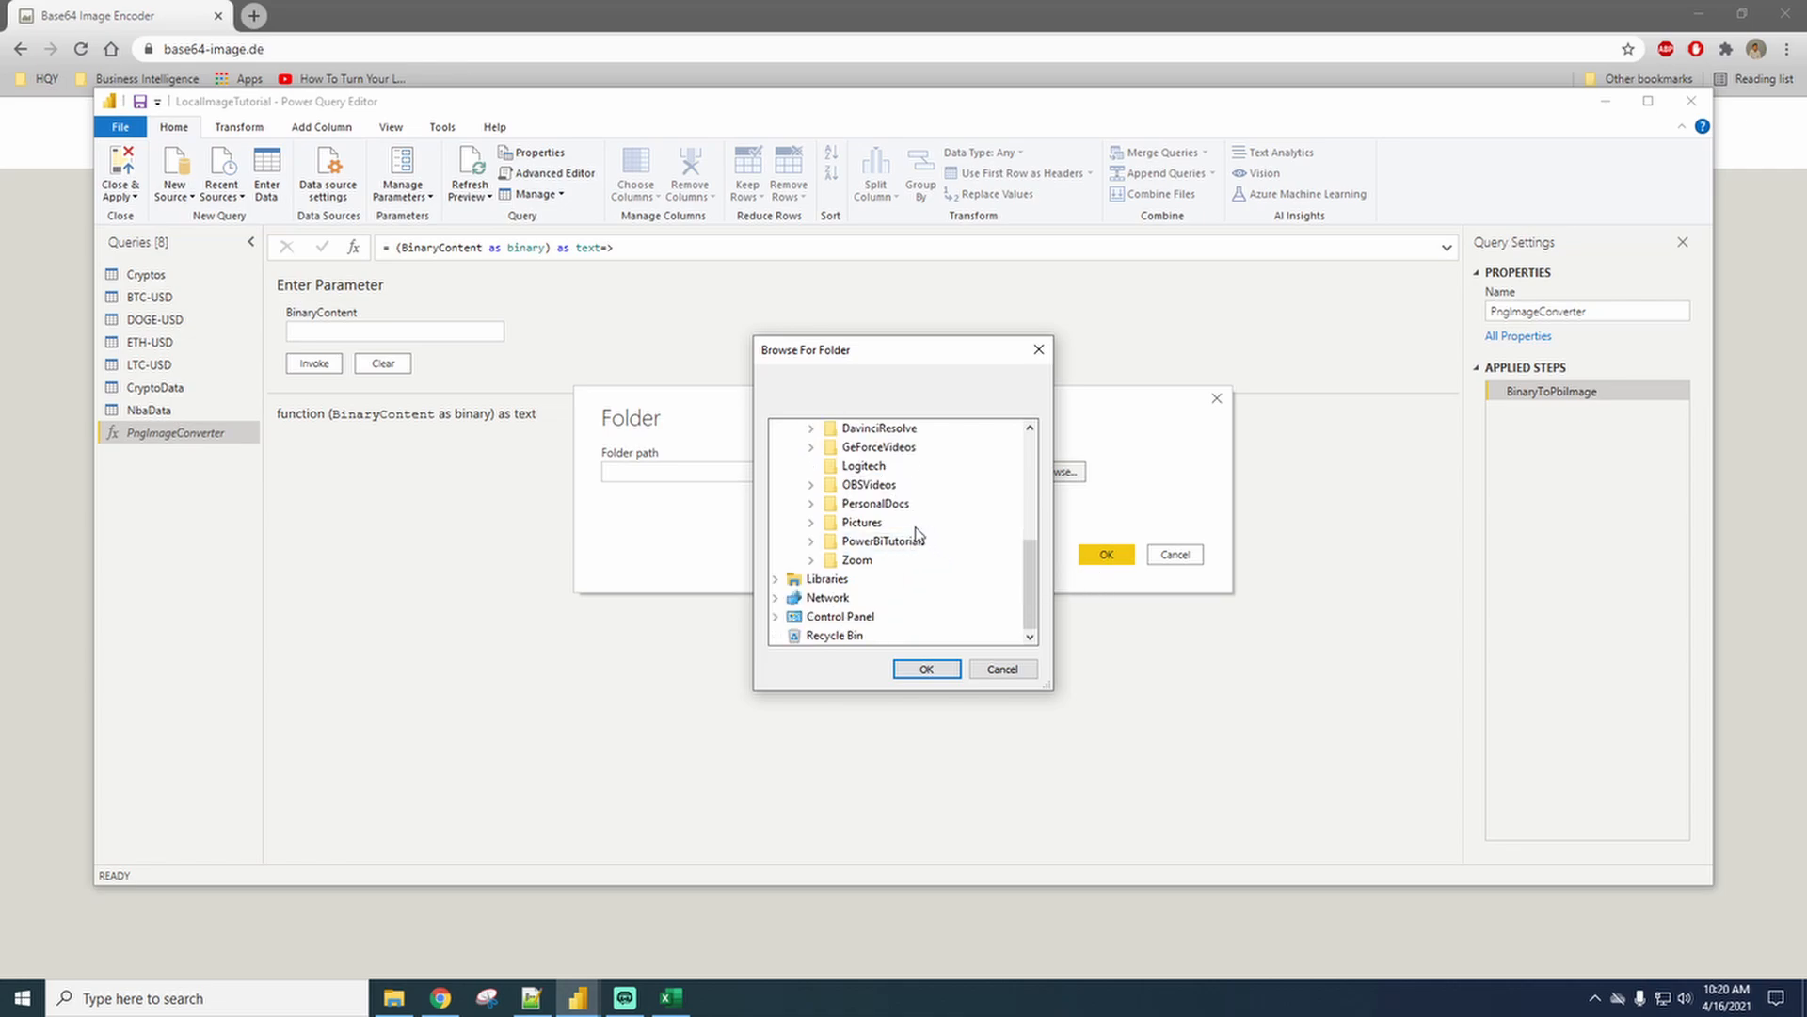
pyautogui.doubleClick(894, 540)
pyautogui.scroll(-2, 932, 527)
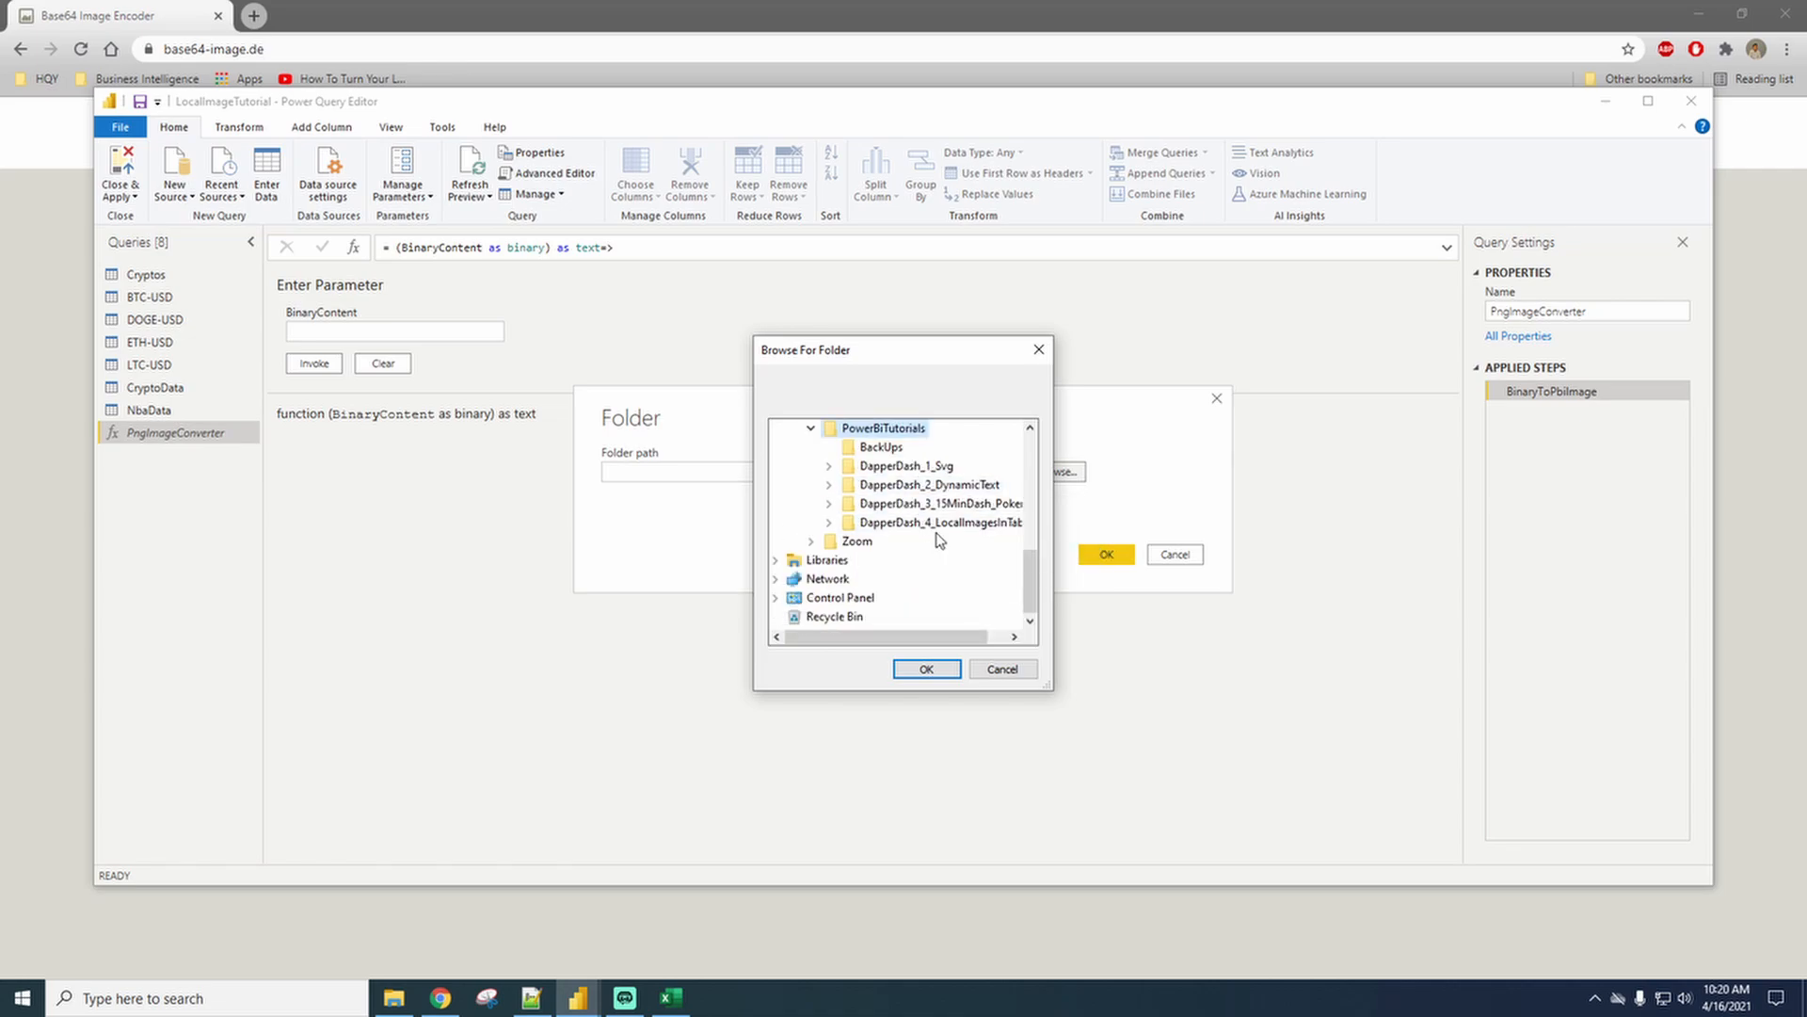
pyautogui.doubleClick(942, 522)
pyautogui.doubleClick(873, 597)
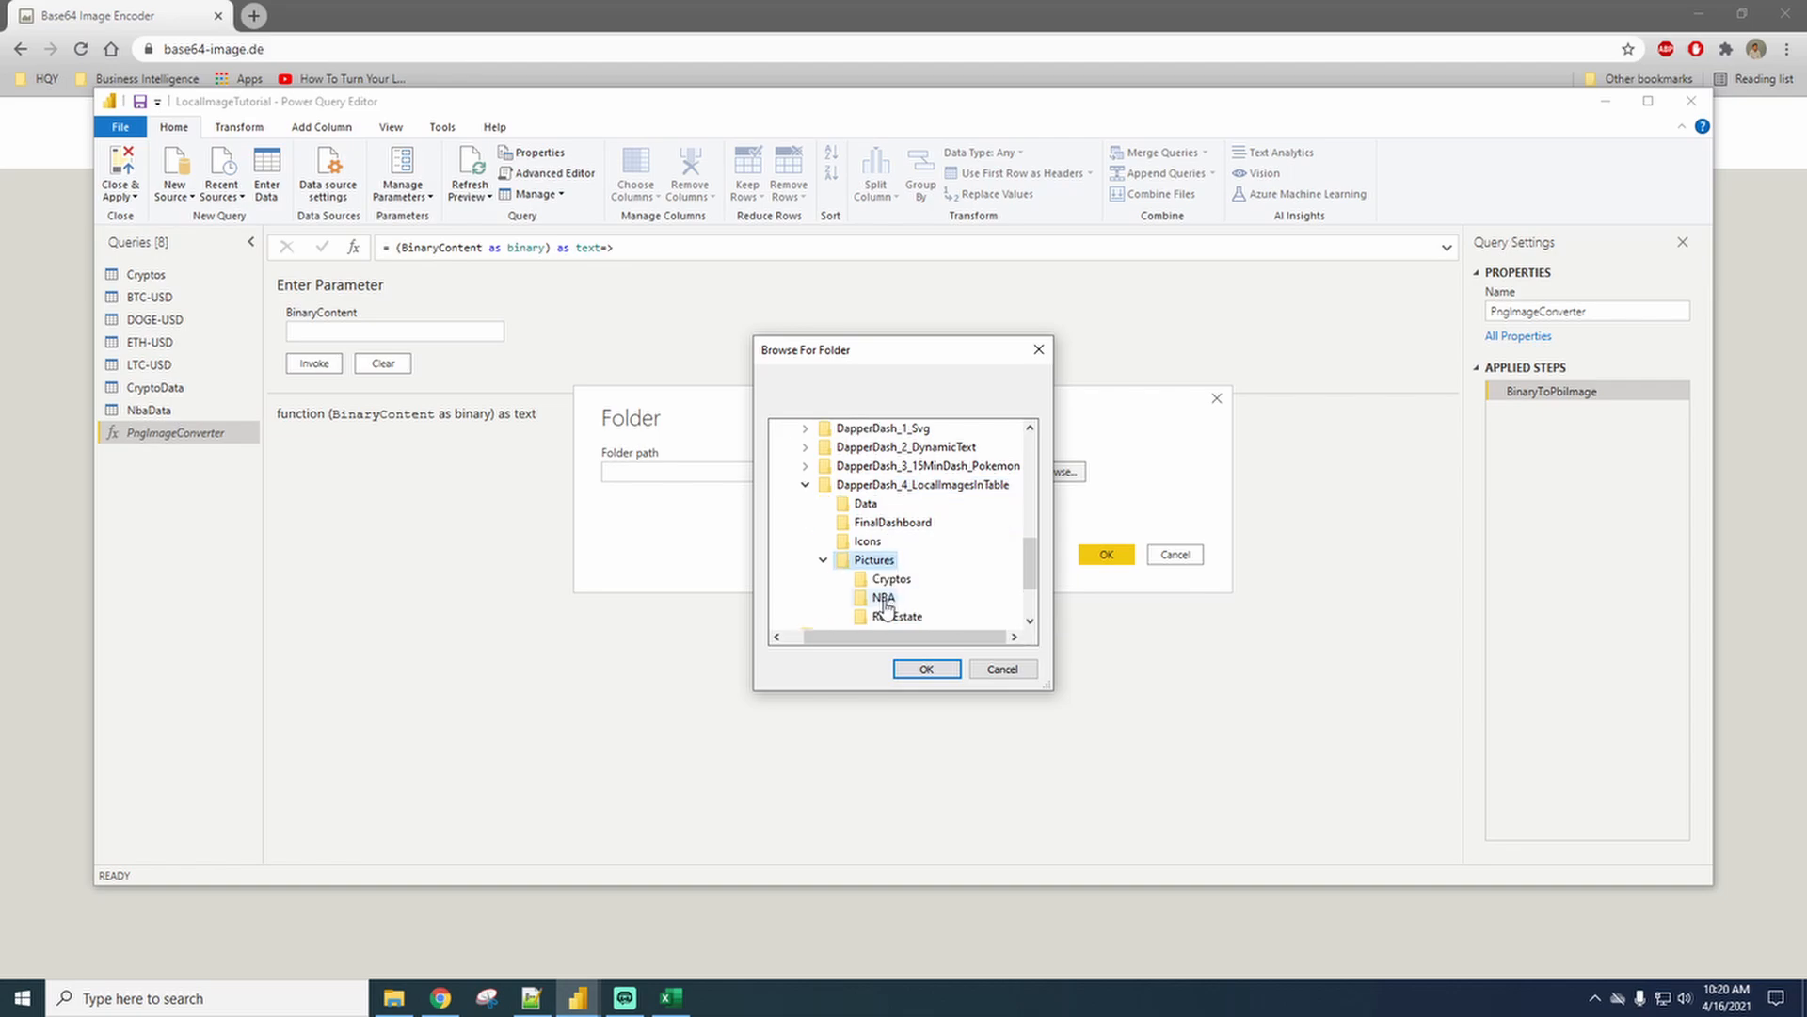
pyautogui.scroll(-2, 942, 597)
pyautogui.click(884, 503)
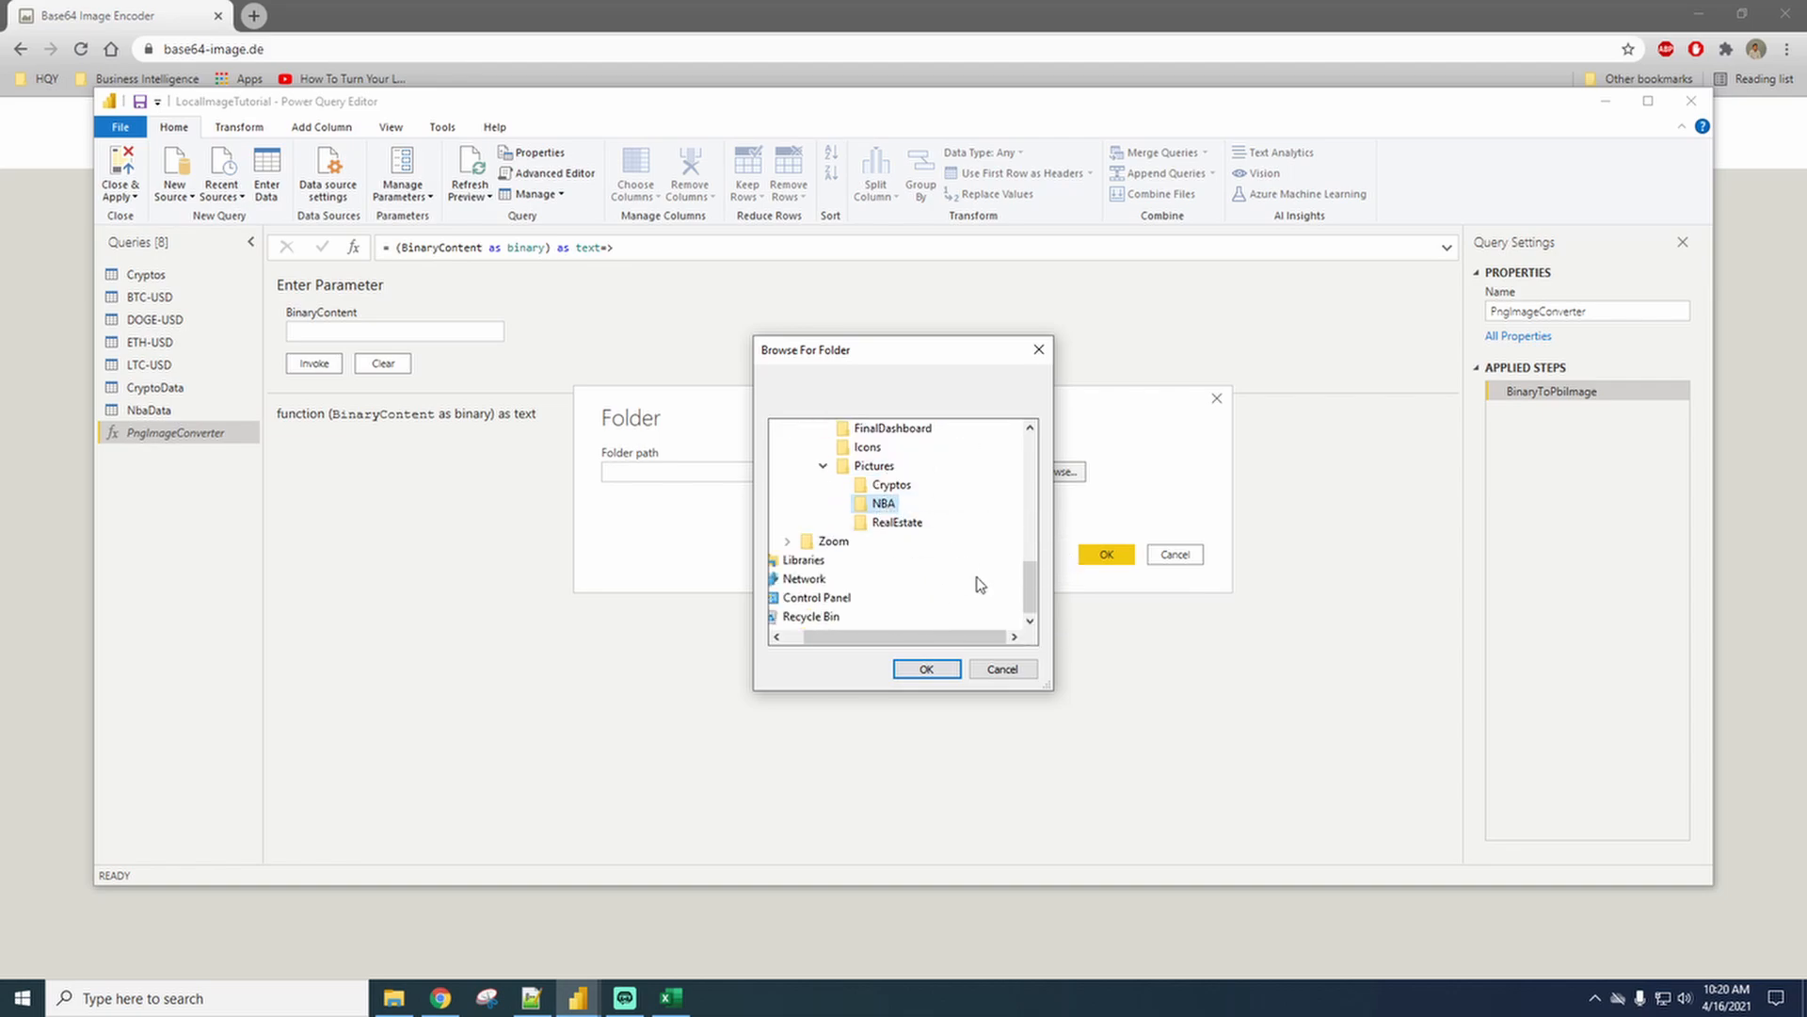
pyautogui.click(927, 669)
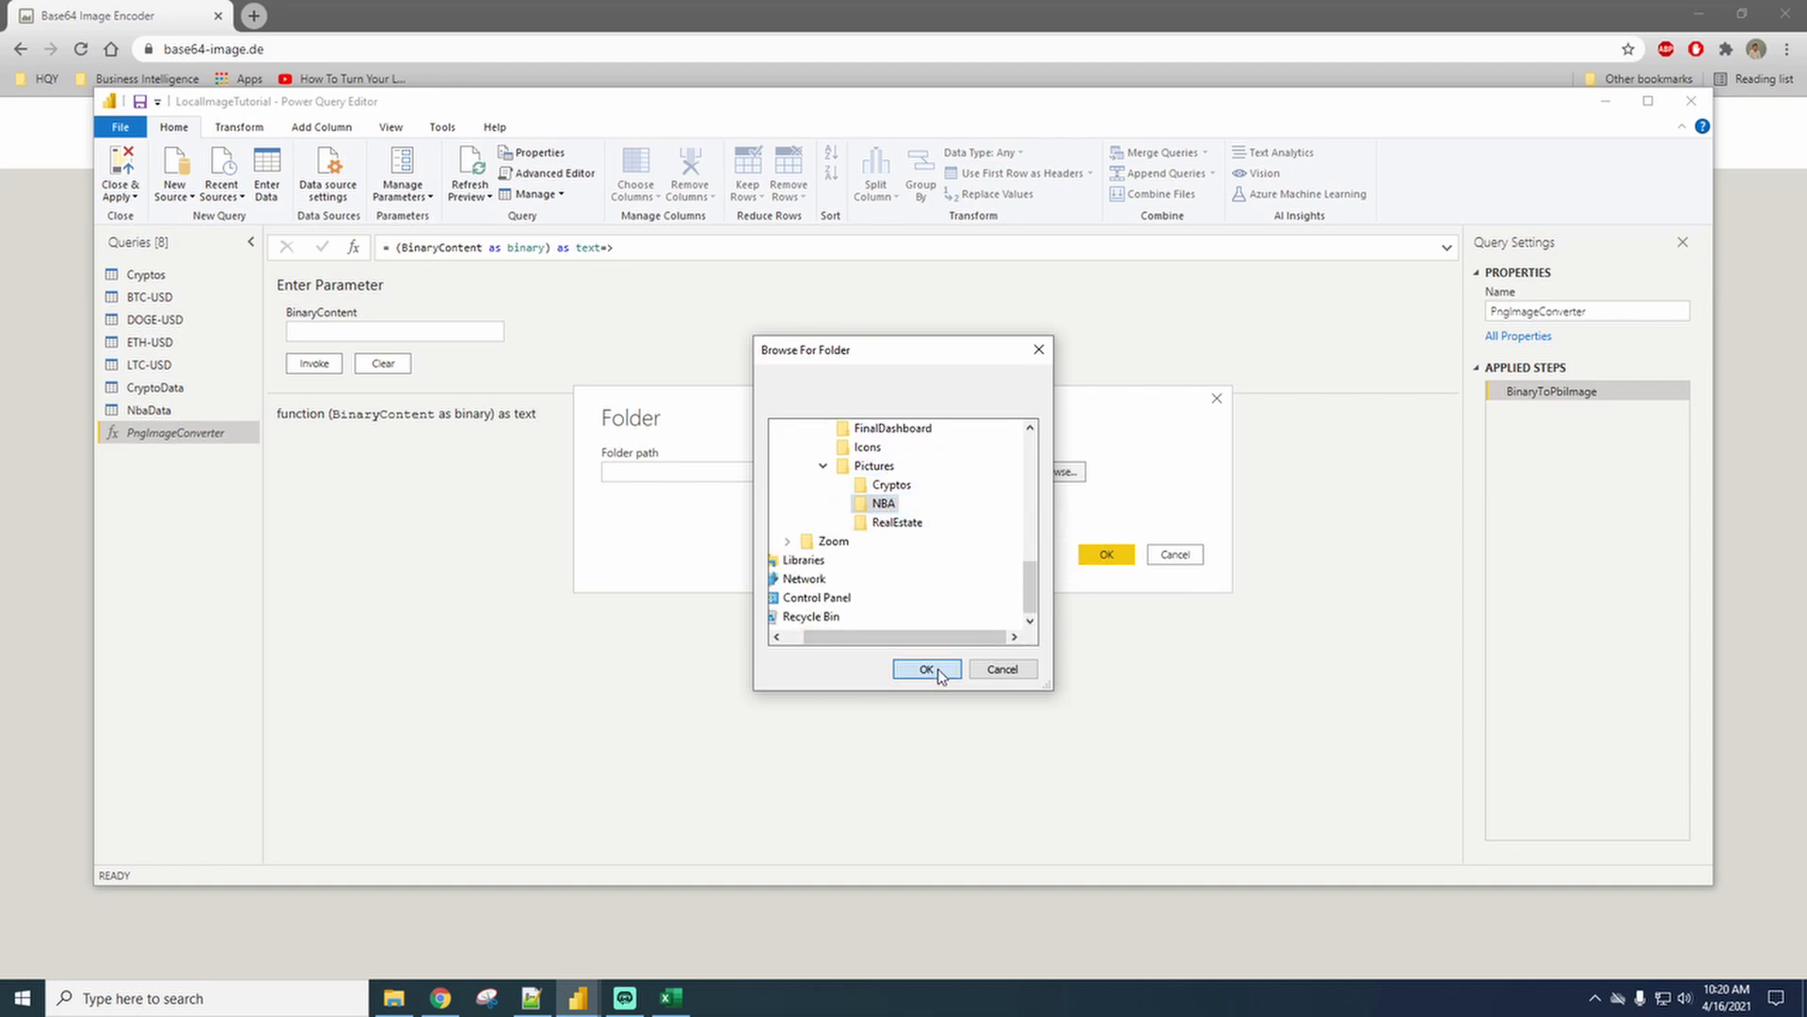
# Confirm the folder path, check the file preview and load the file list as a query with Transform Data, without combining files.
pyautogui.click(1107, 555)
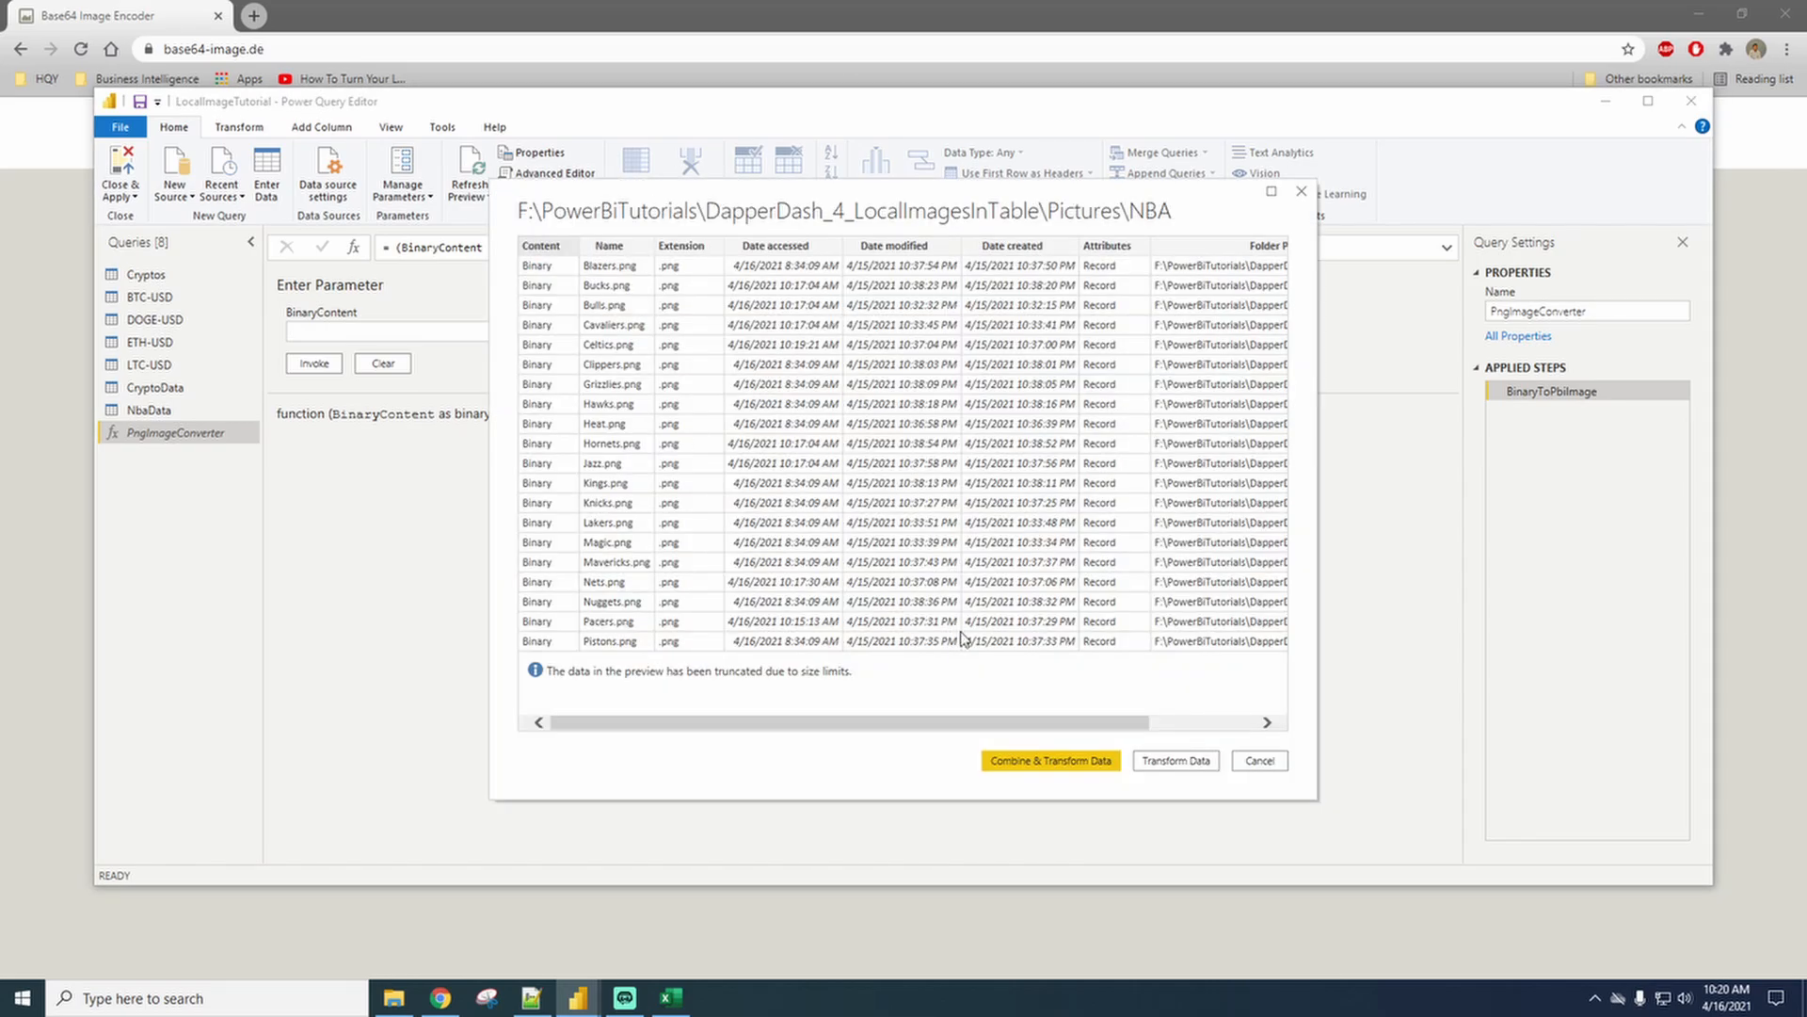
pyautogui.moveTo(972, 725); pyautogui.dragTo(838, 699)
pyautogui.click(1175, 762)
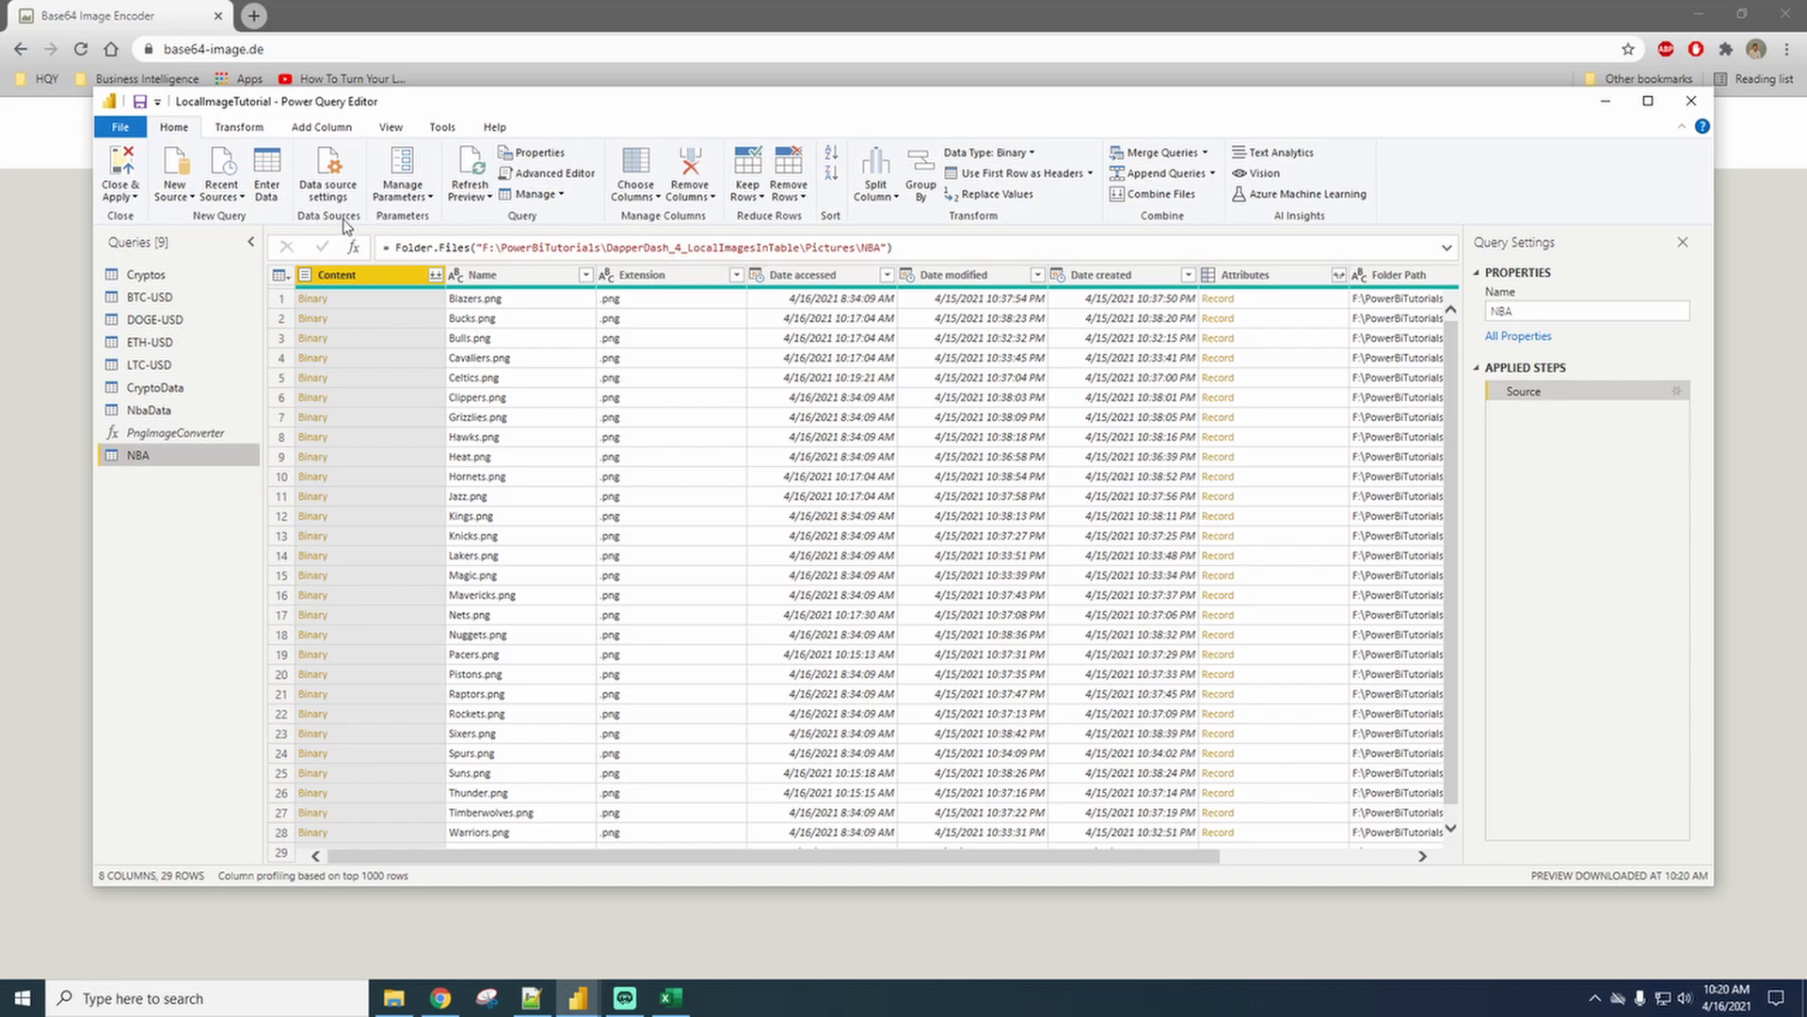
# Invoke the custom function PngImageConverter on the Content column of the NBA query, naming the new column Image.
pyautogui.click(312, 129)
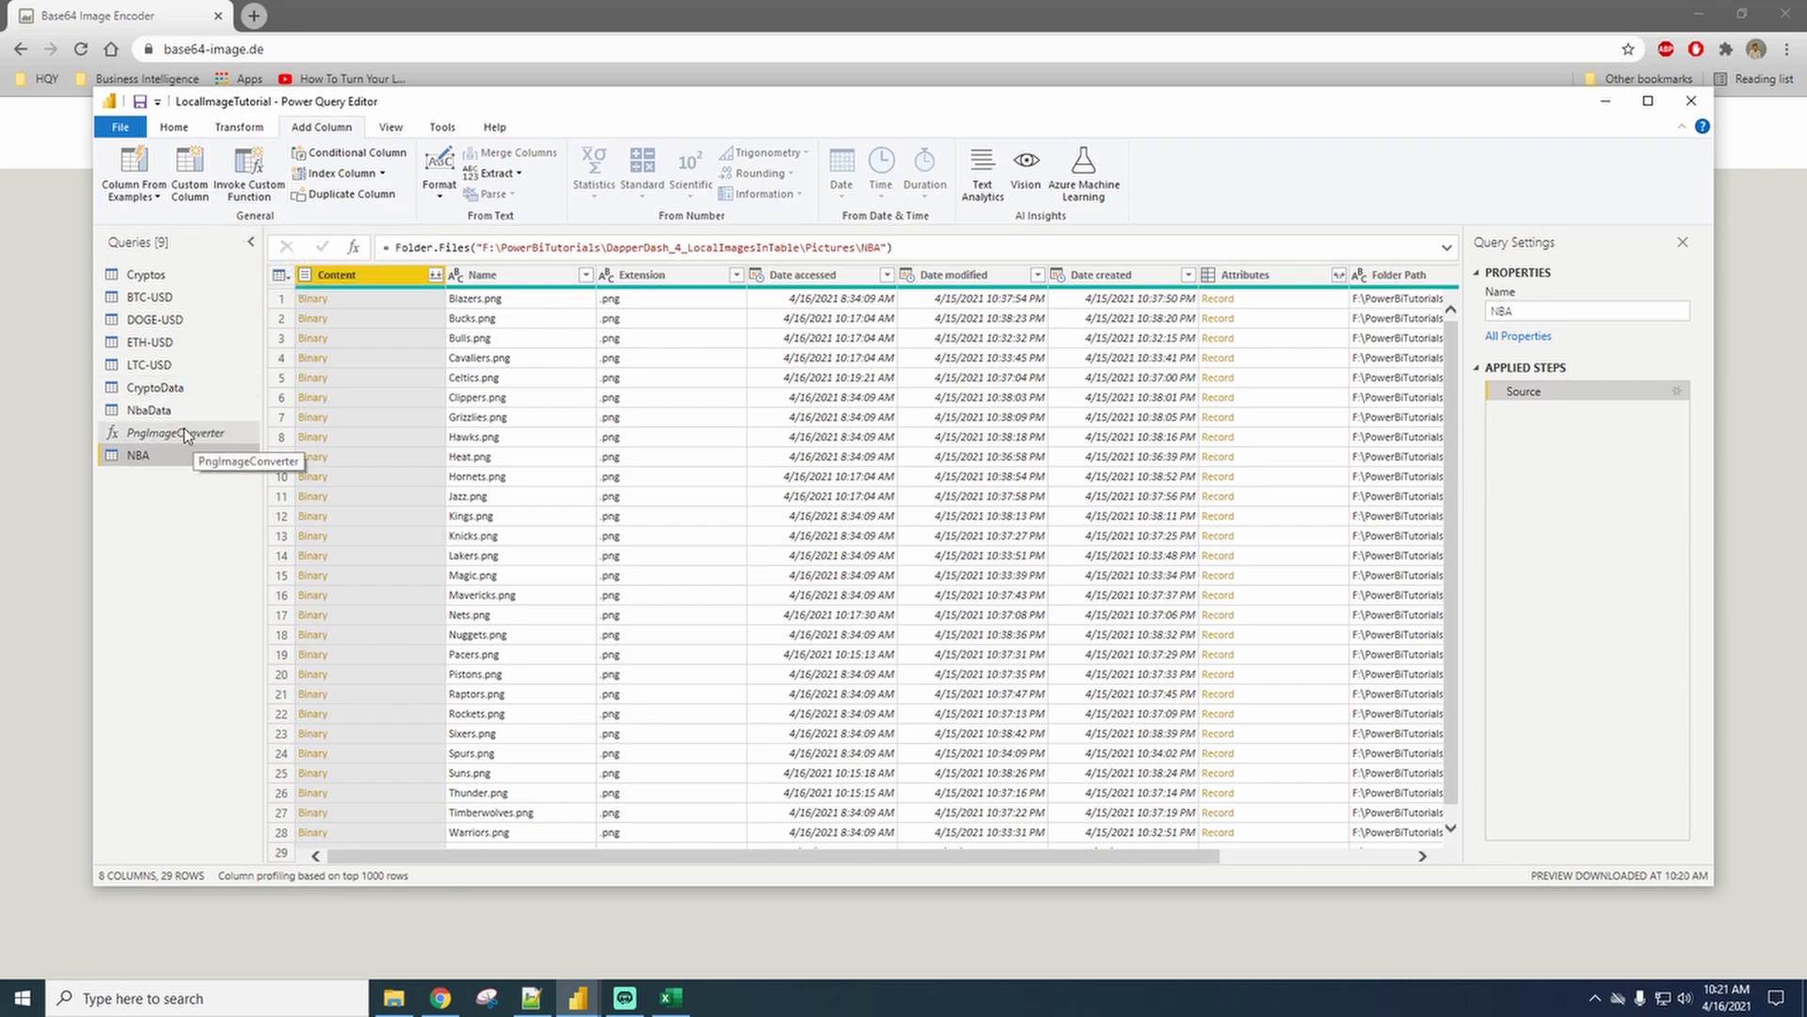
pyautogui.click(264, 179)
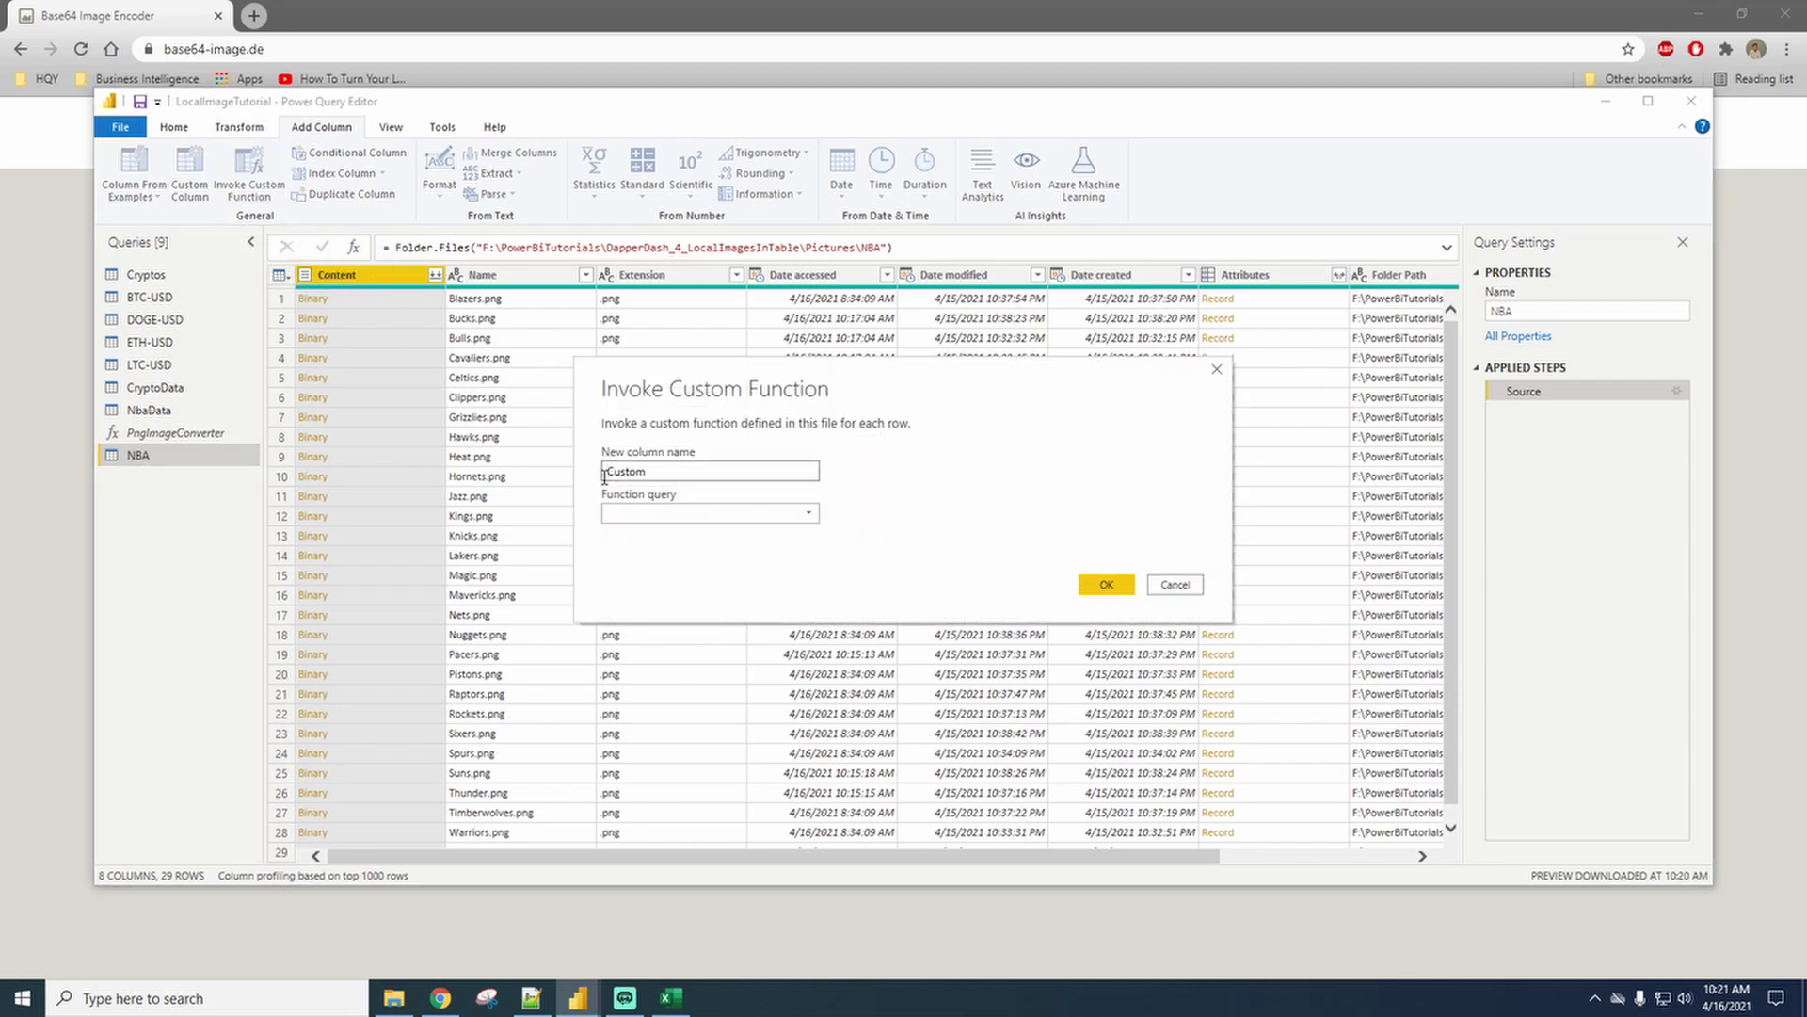
pyautogui.doubleClick(721, 468)
pyautogui.press('BackSpace')
pyautogui.click(744, 515)
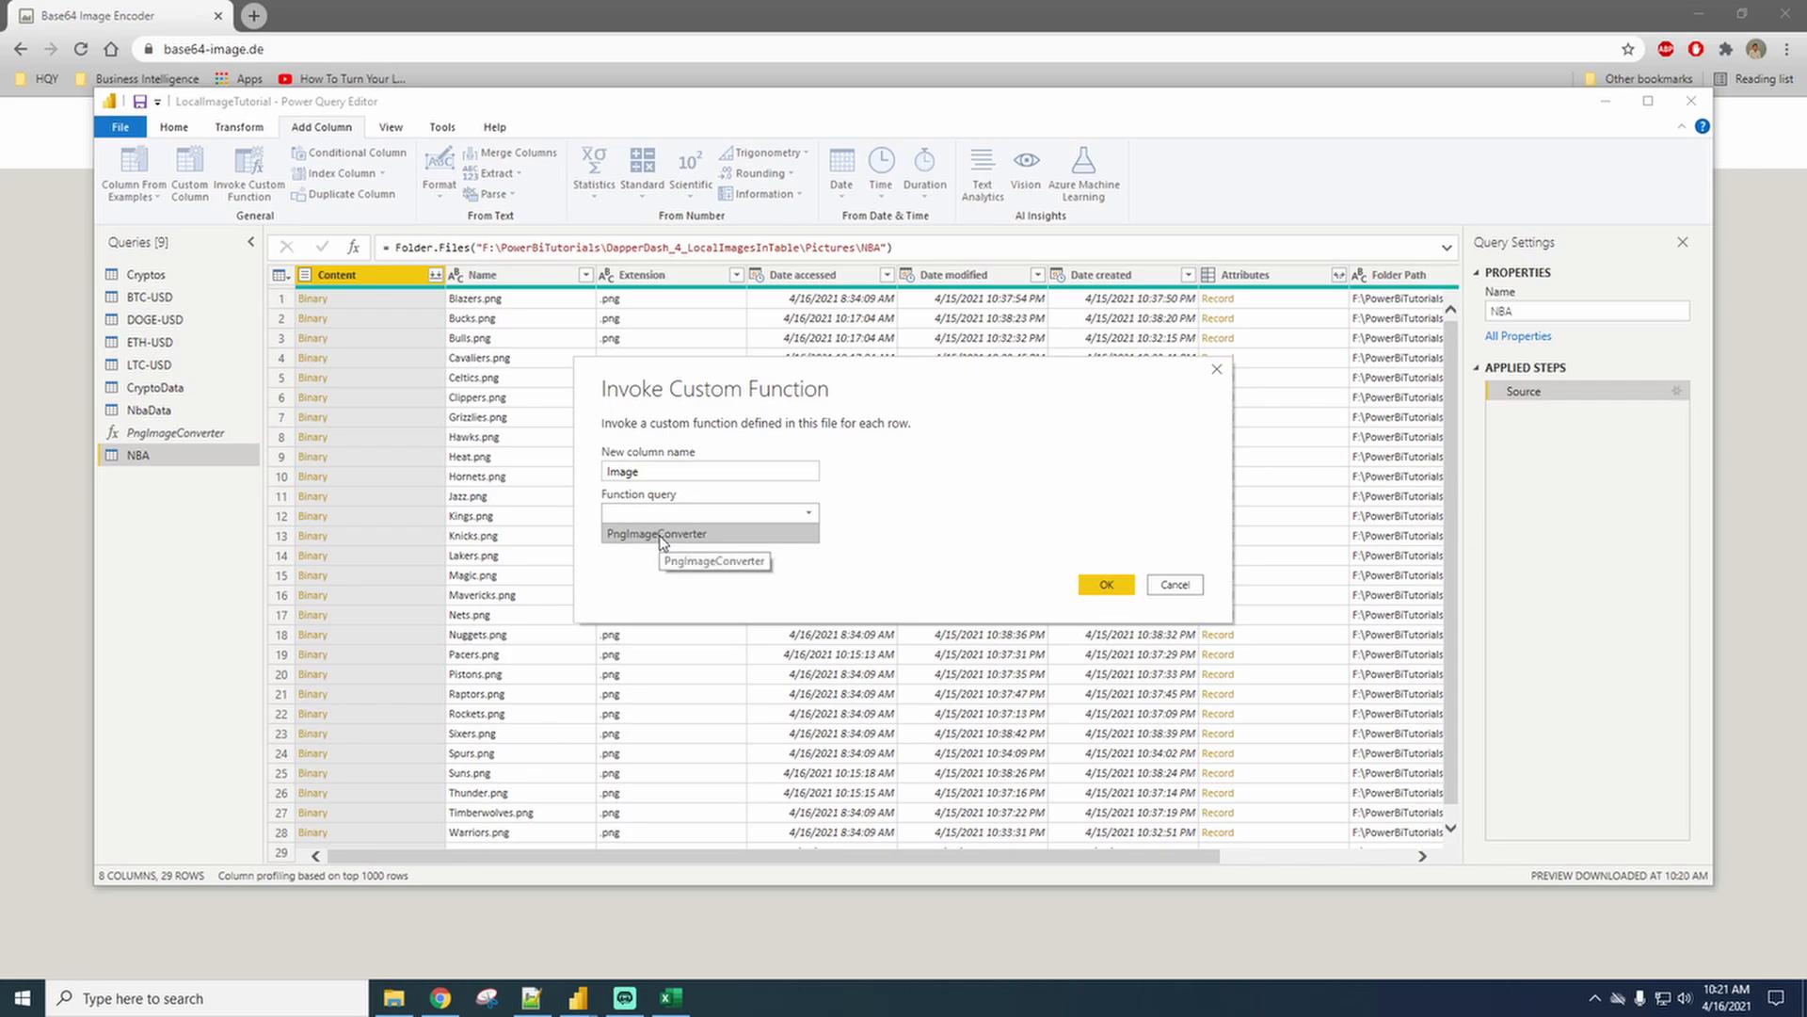
pyautogui.click(662, 536)
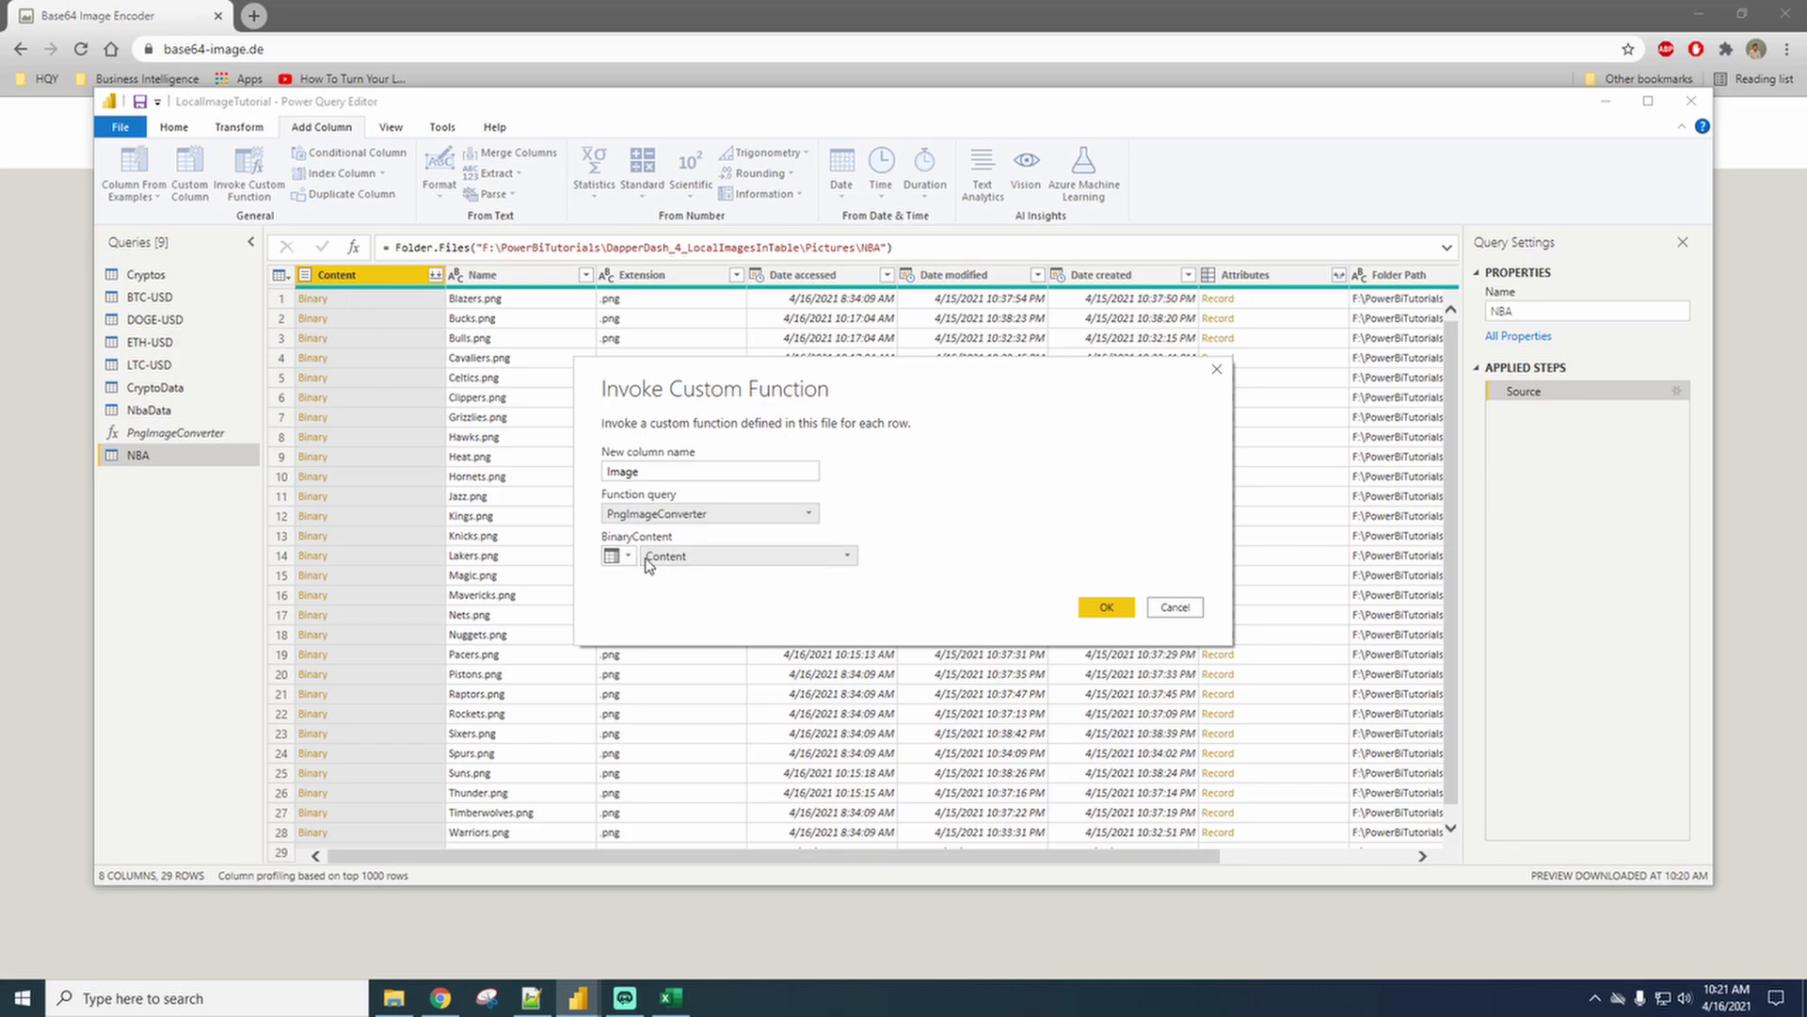
pyautogui.click(1097, 606)
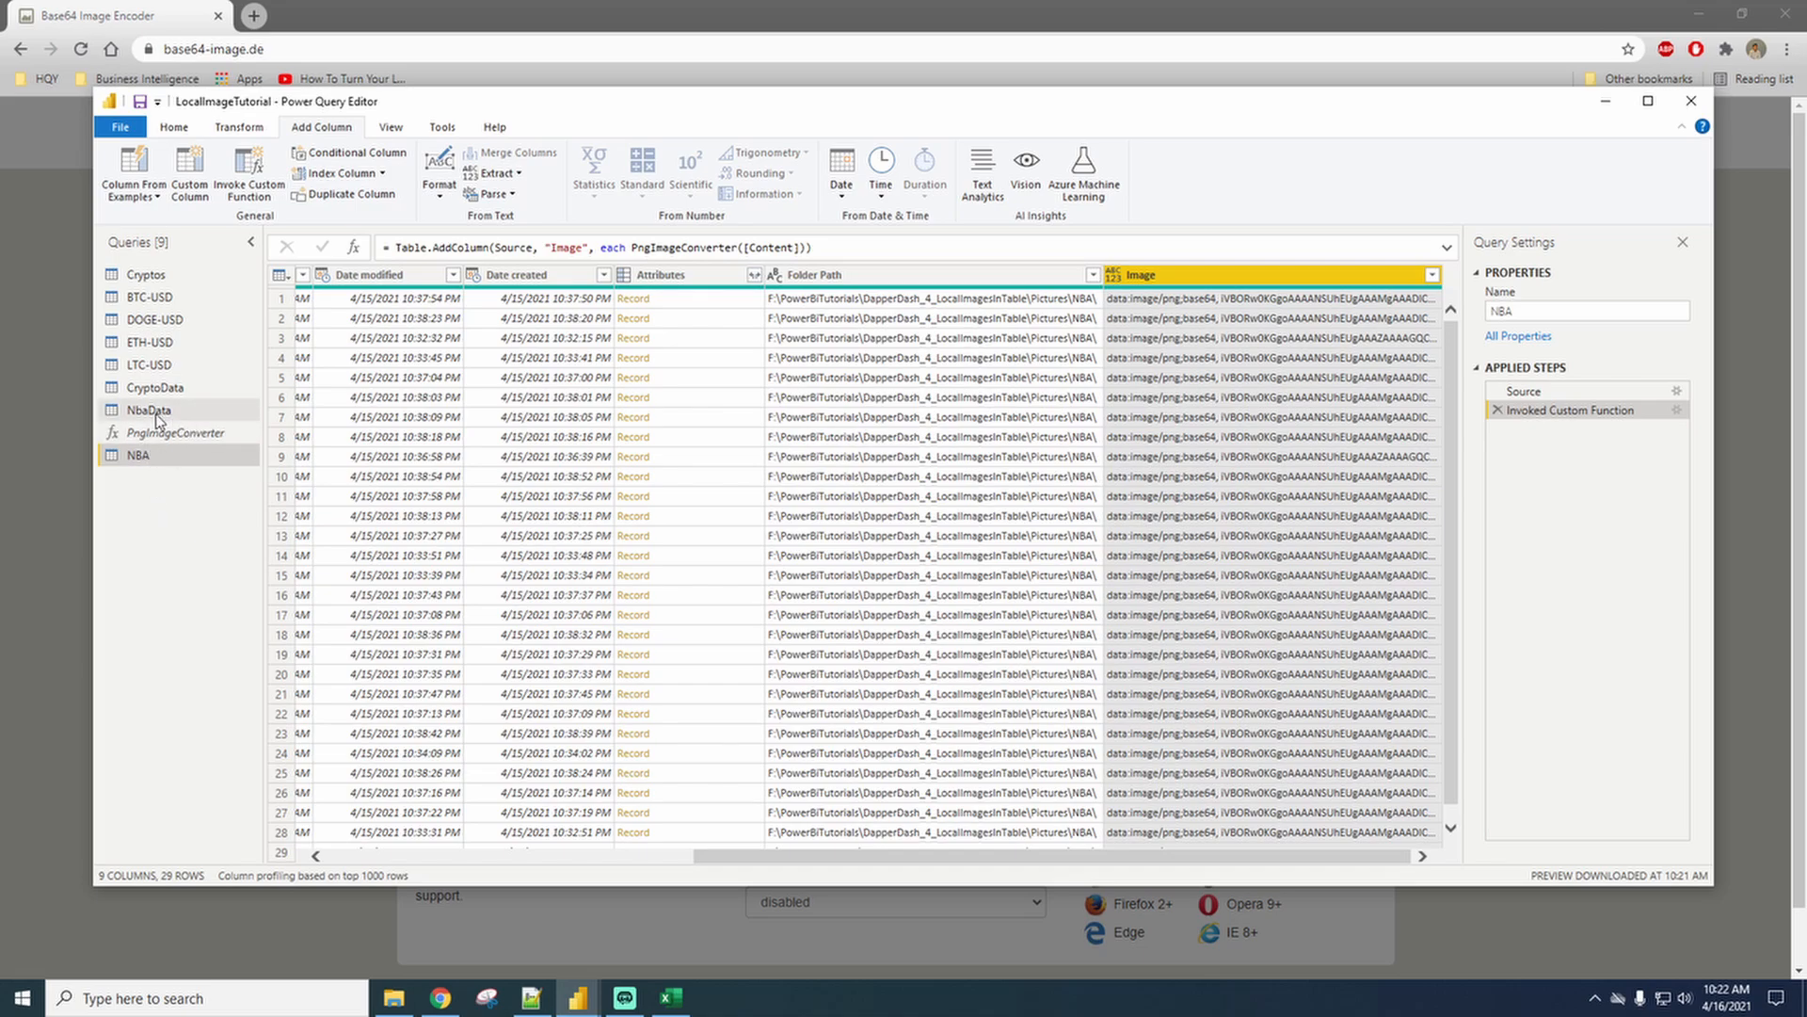
# Compare the file names in the NBA query with the Mascot column of NBA_Data.xlsx and the images in the NBA folder.
pyautogui.moveTo(814, 847); pyautogui.dragTo(392, 840)
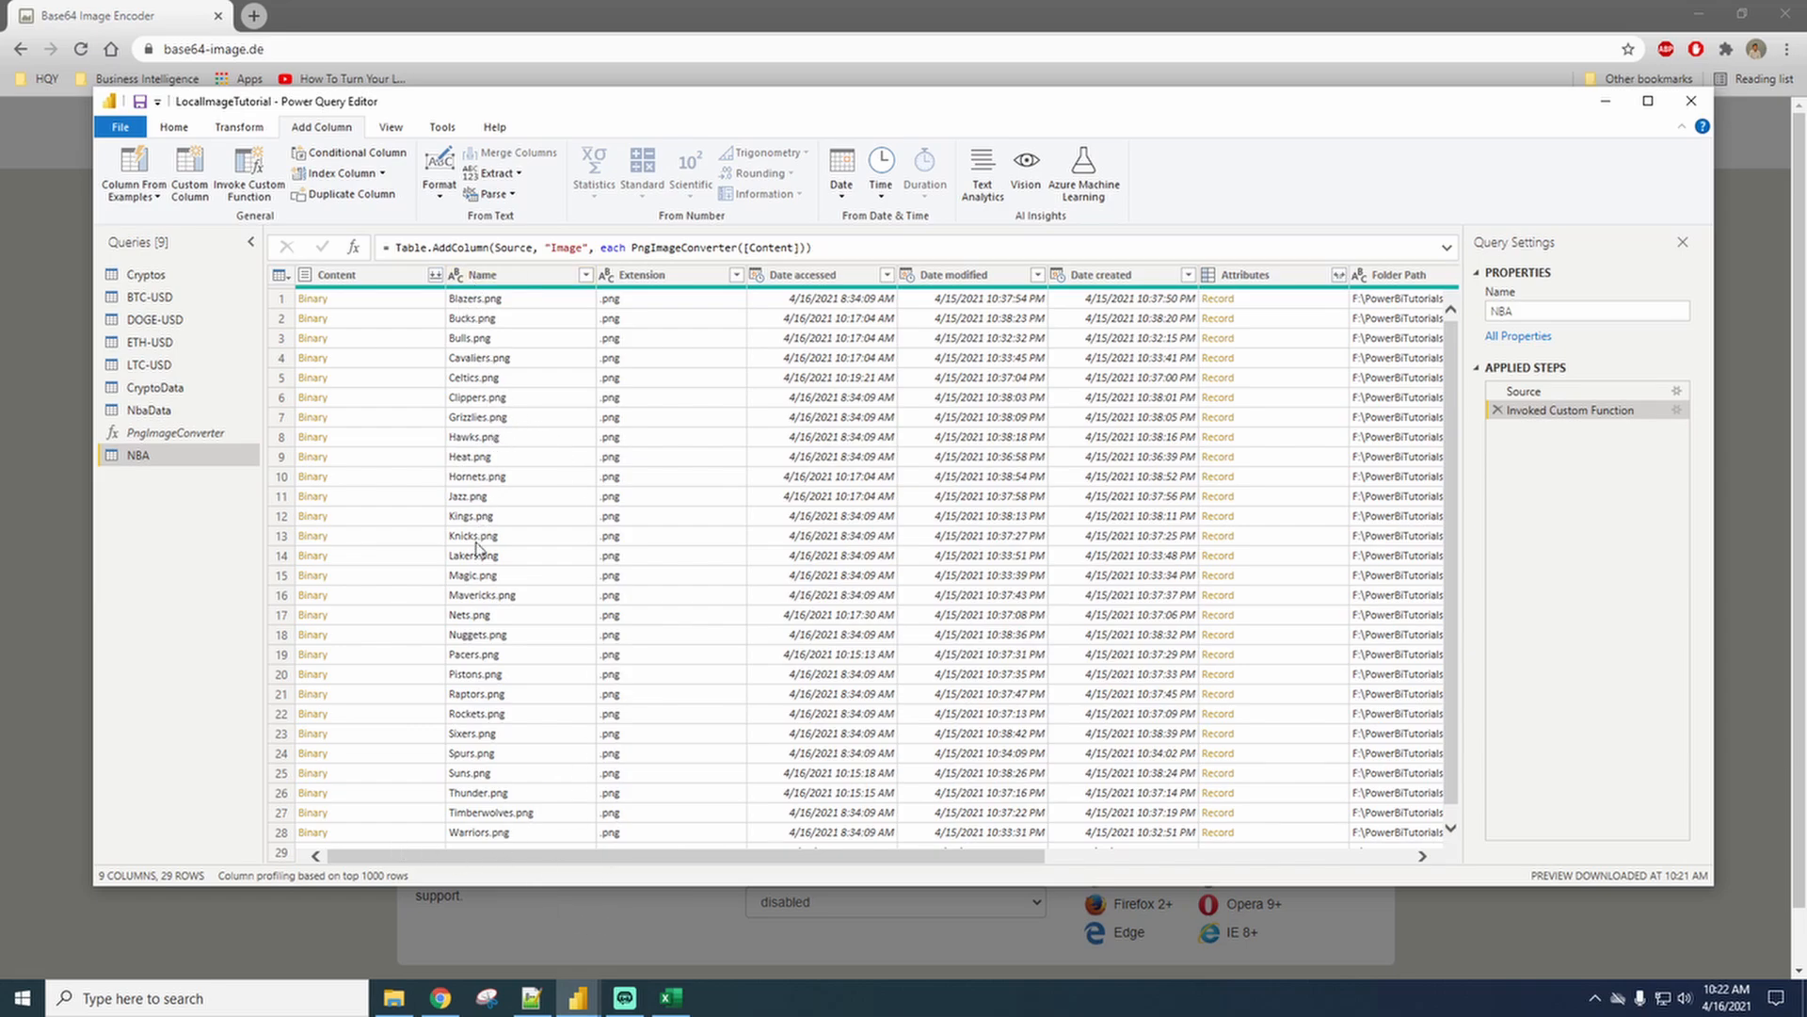
pyautogui.click(671, 998)
pyautogui.click(734, 524)
pyautogui.hotkey('ctrl', 'Home')
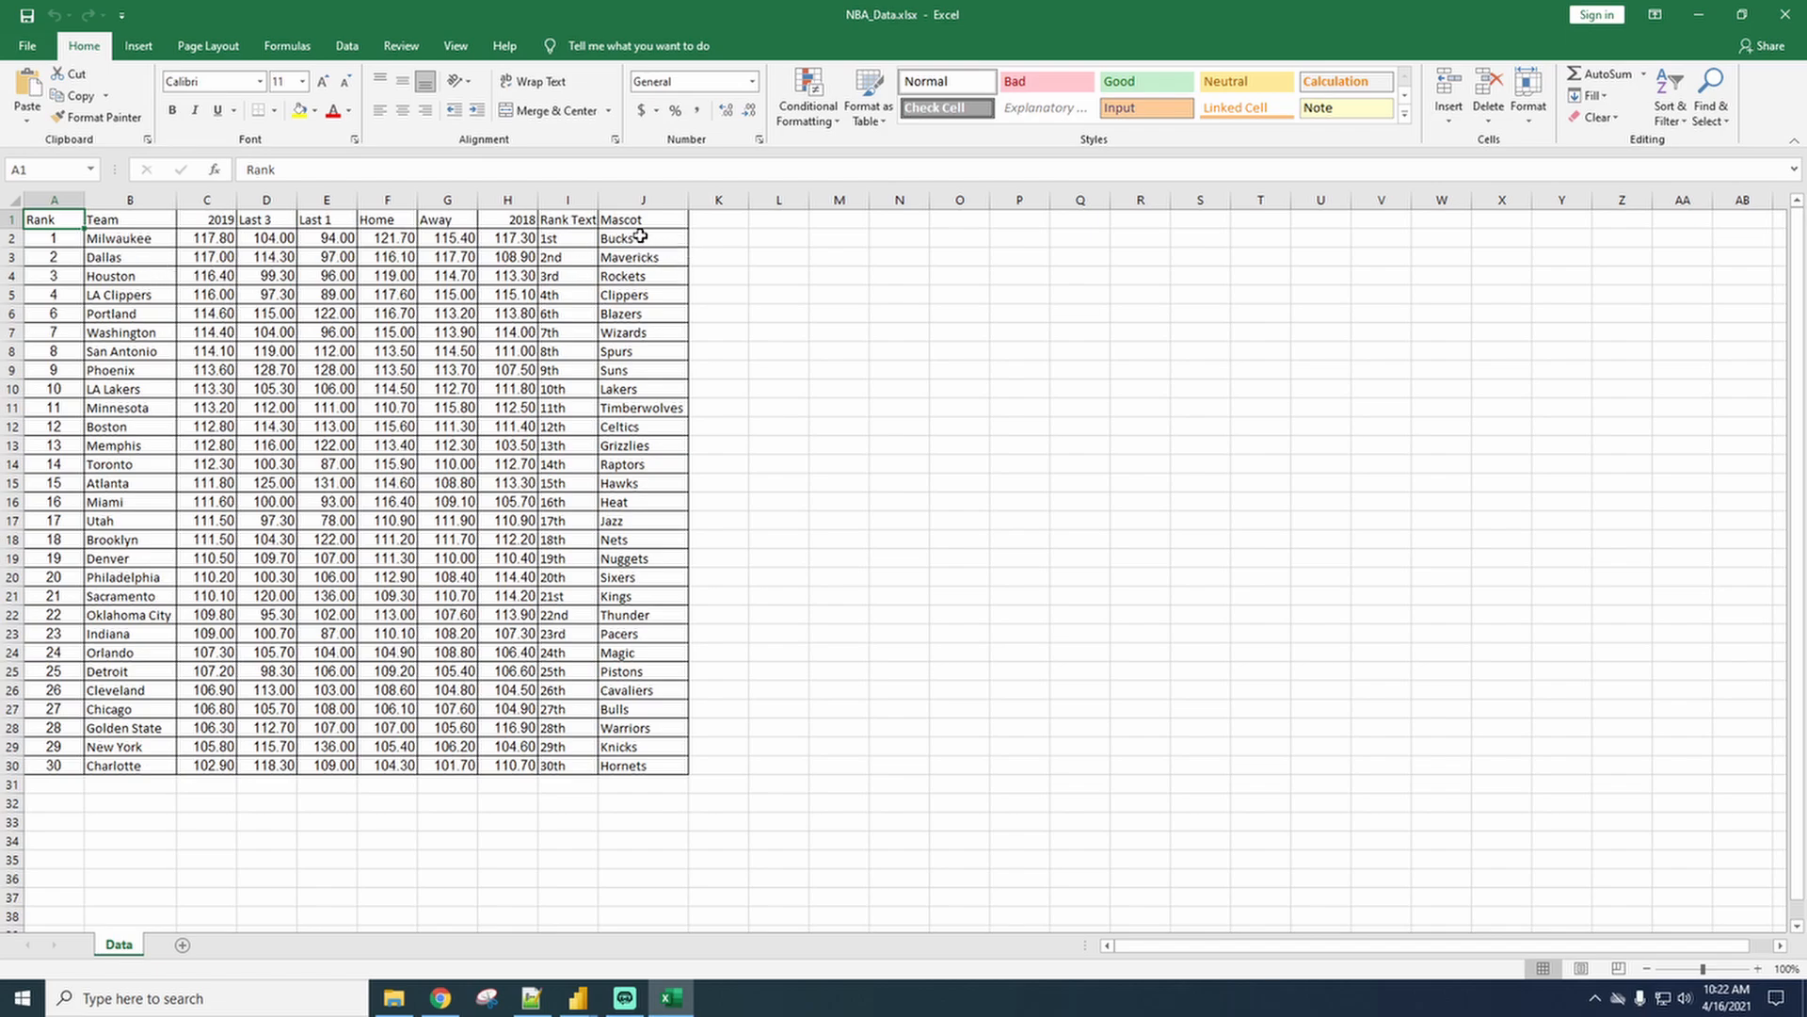
pyautogui.click(394, 997)
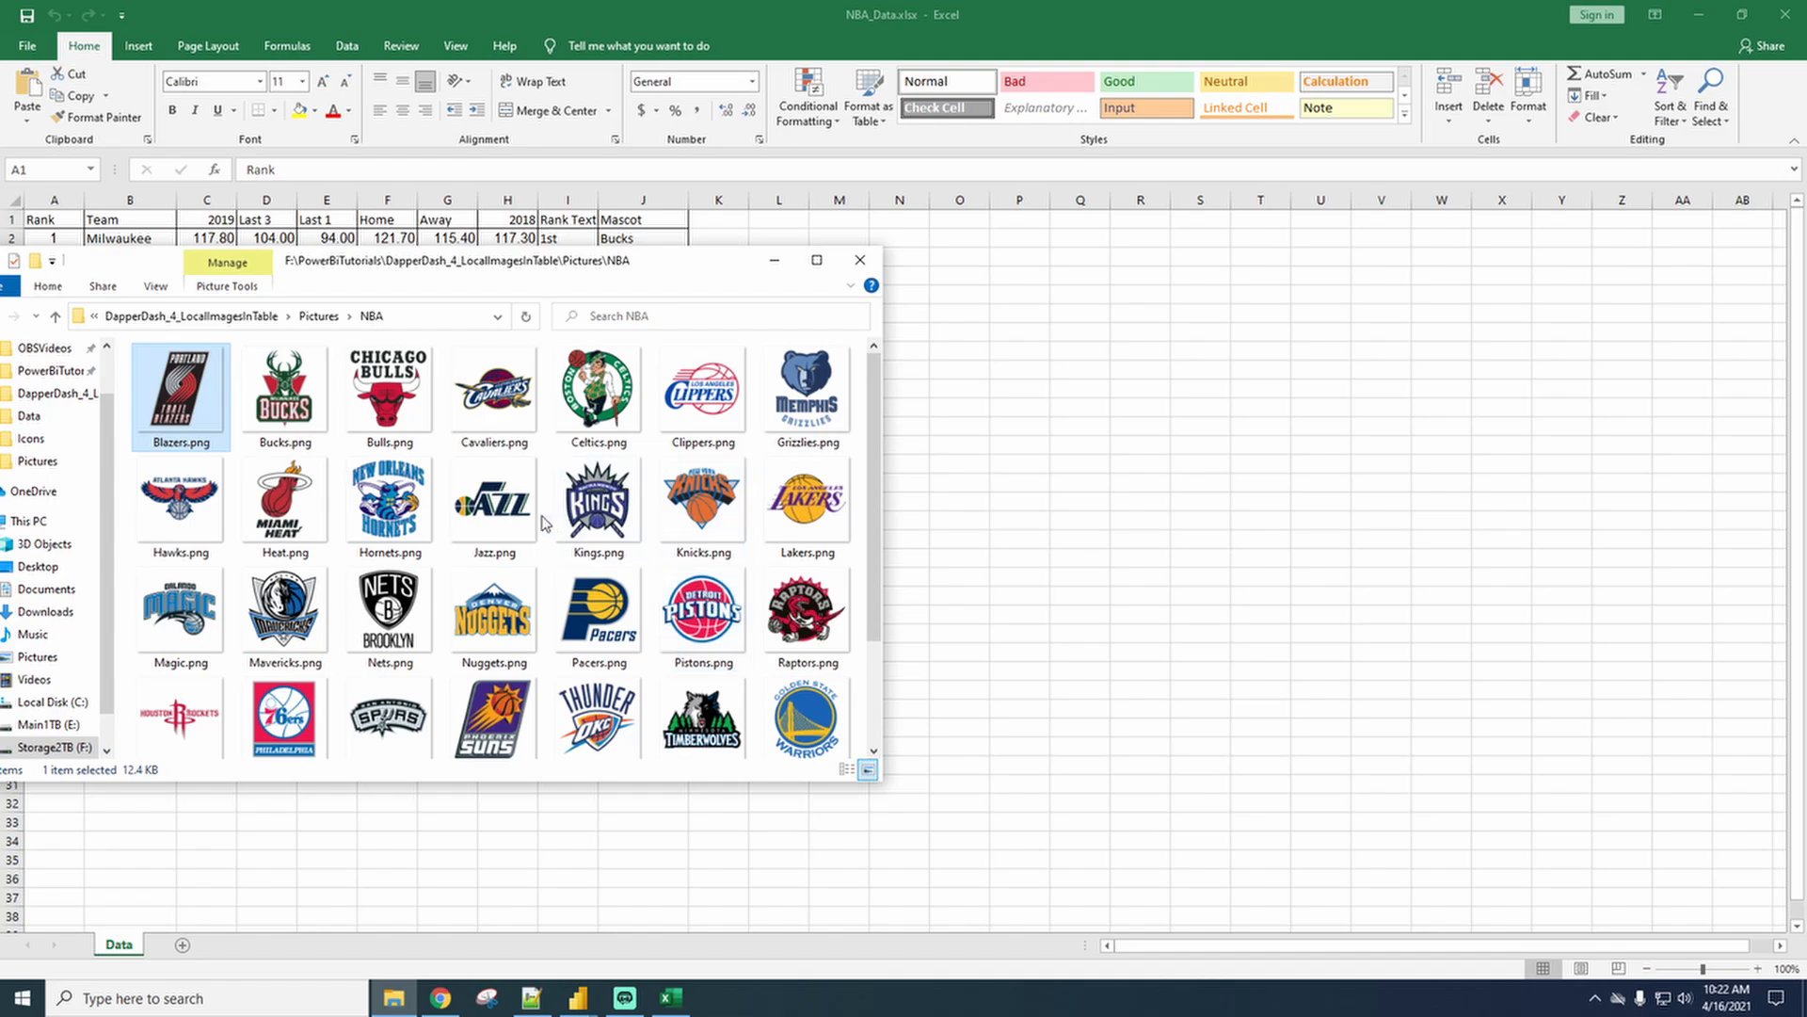
pyautogui.click(775, 262)
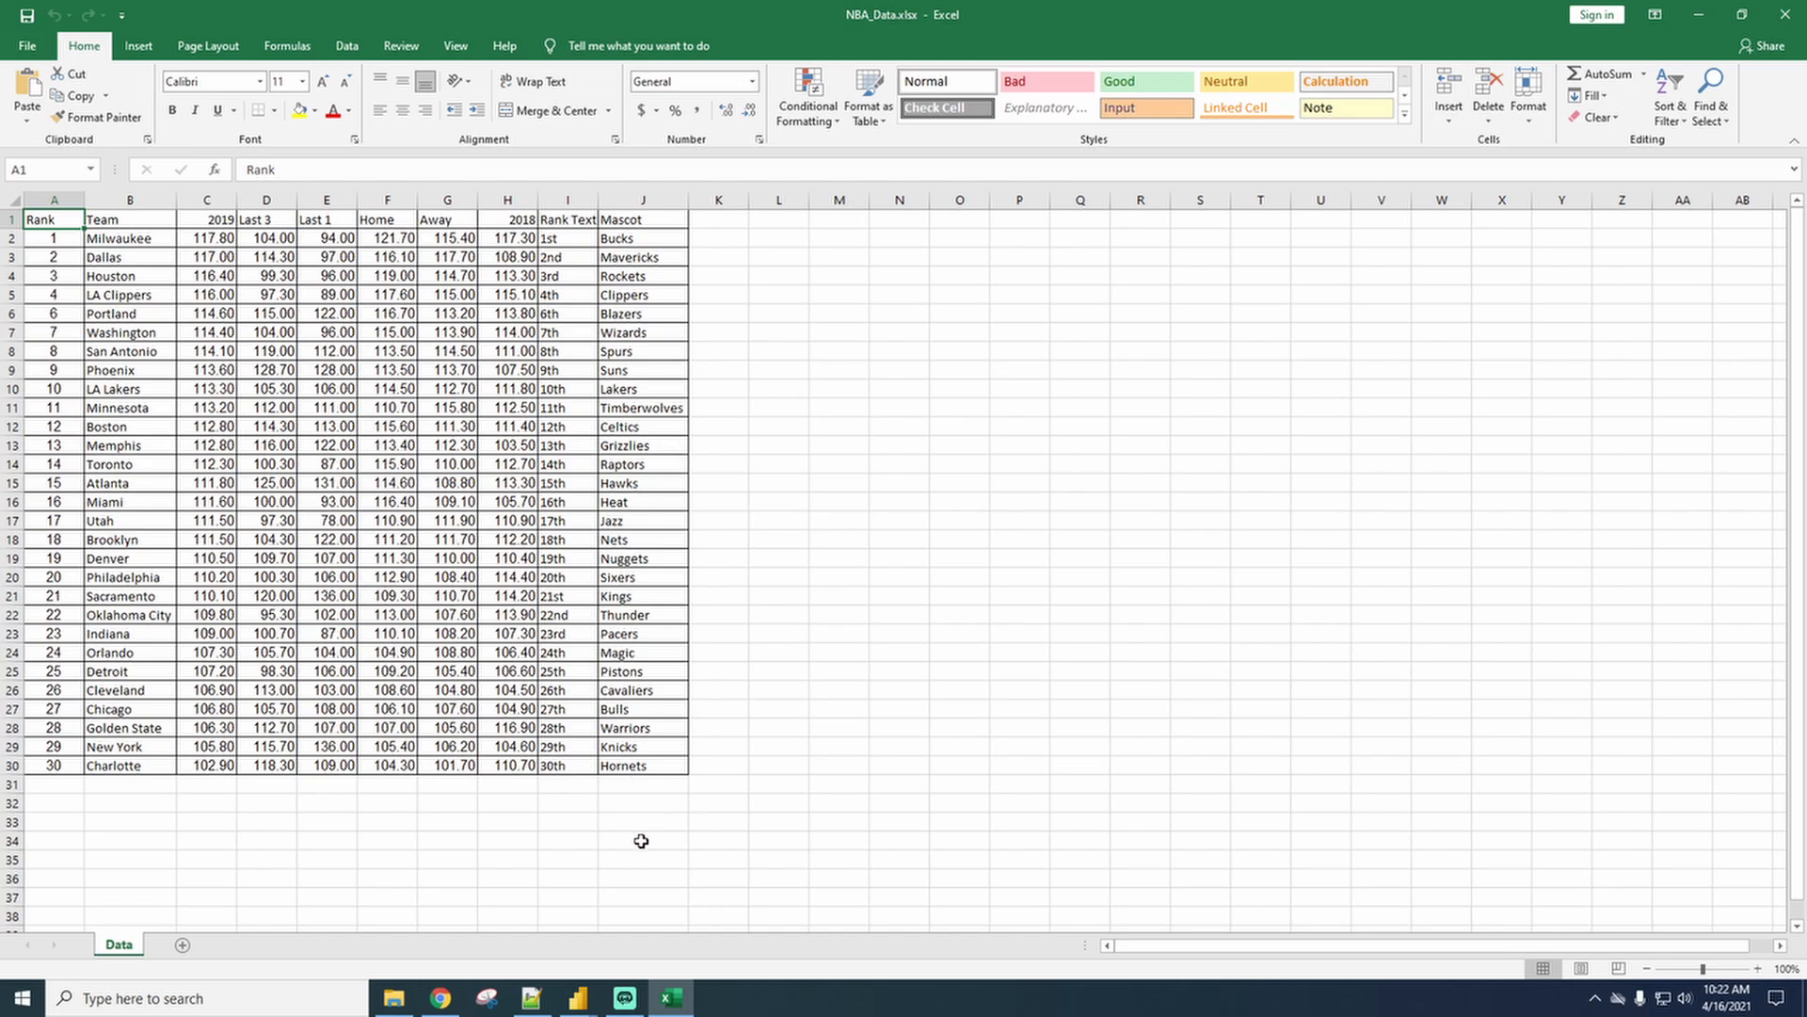
# Return to the Power Query Editor, then close it and apply the query changes to the report.
pyautogui.click(582, 1003)
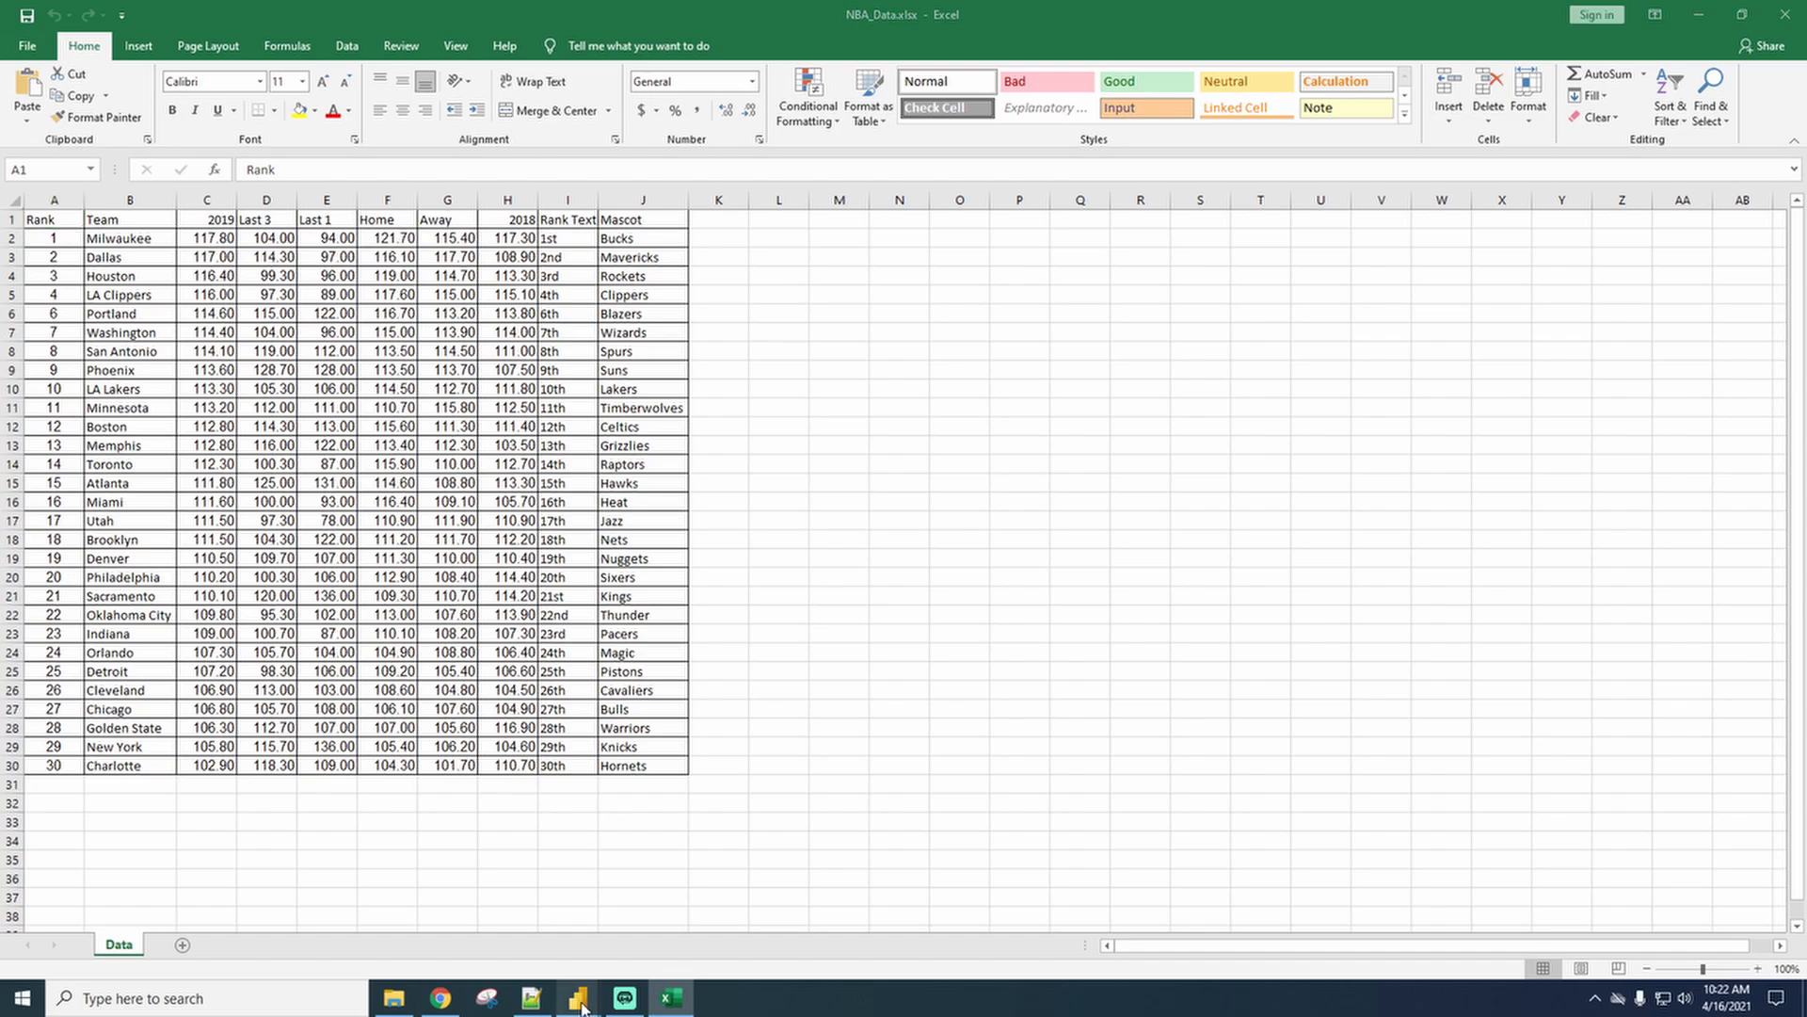
pyautogui.click(644, 941)
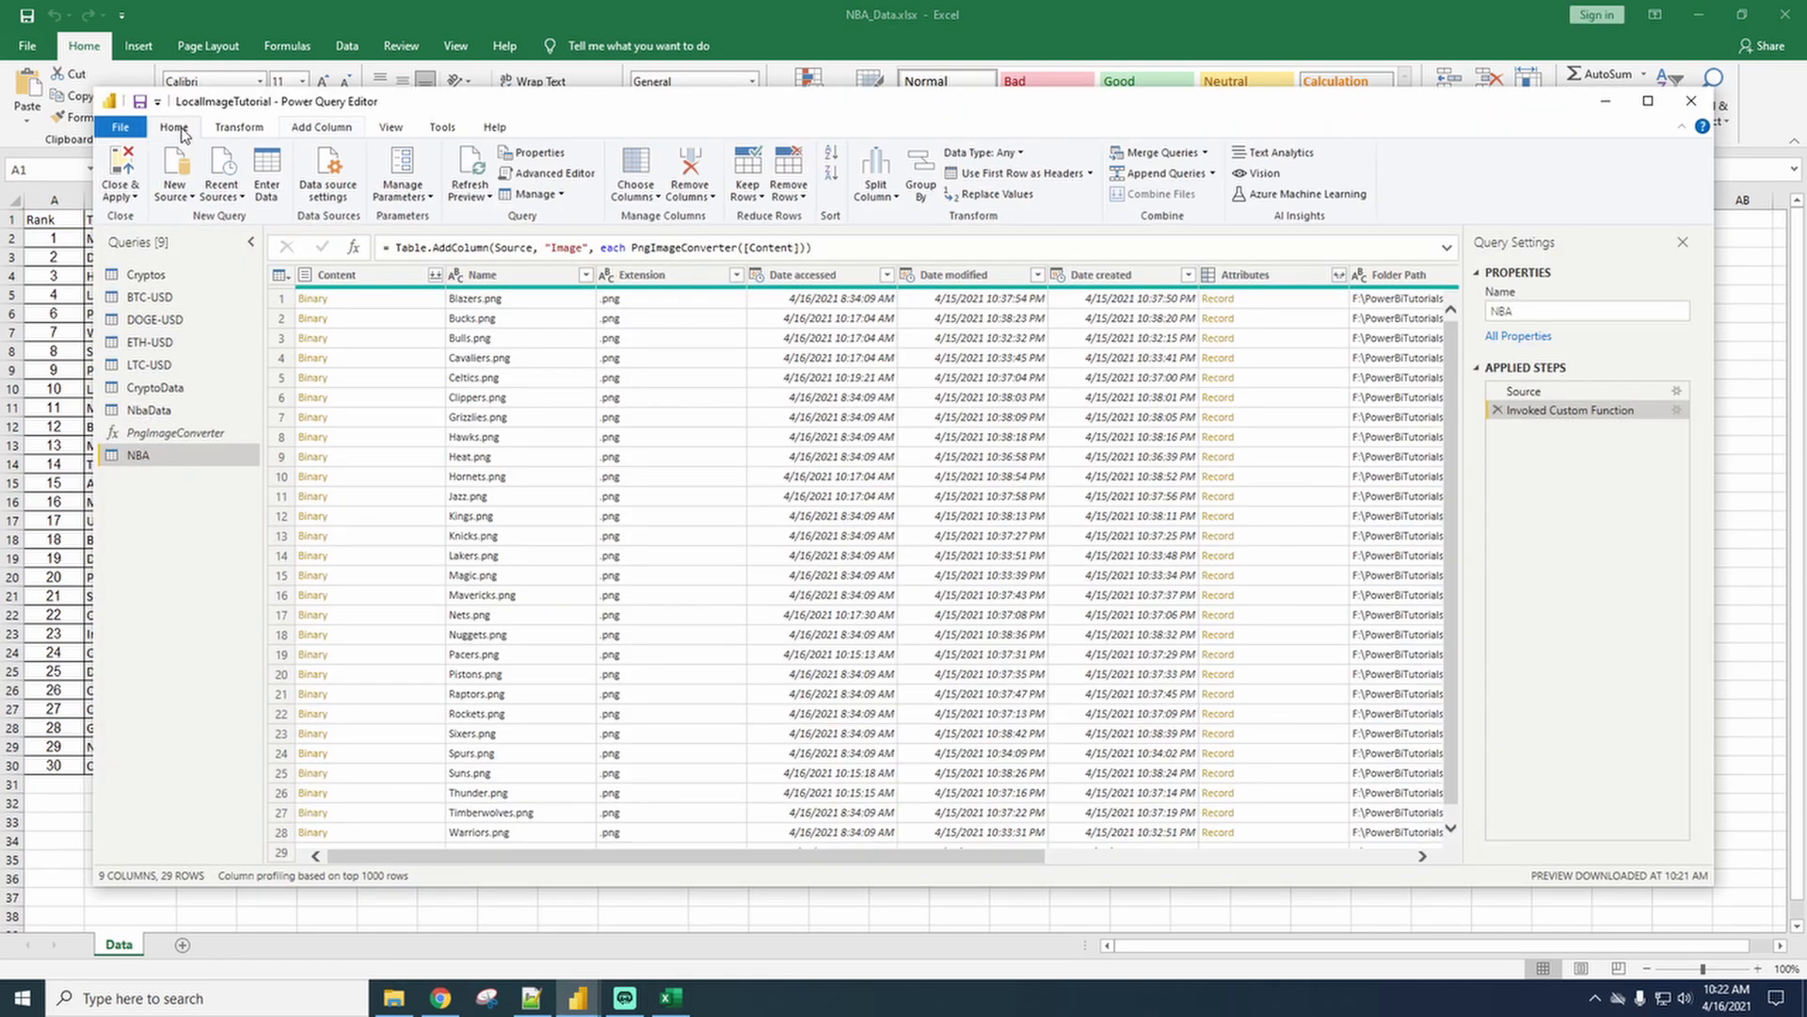
pyautogui.click(122, 166)
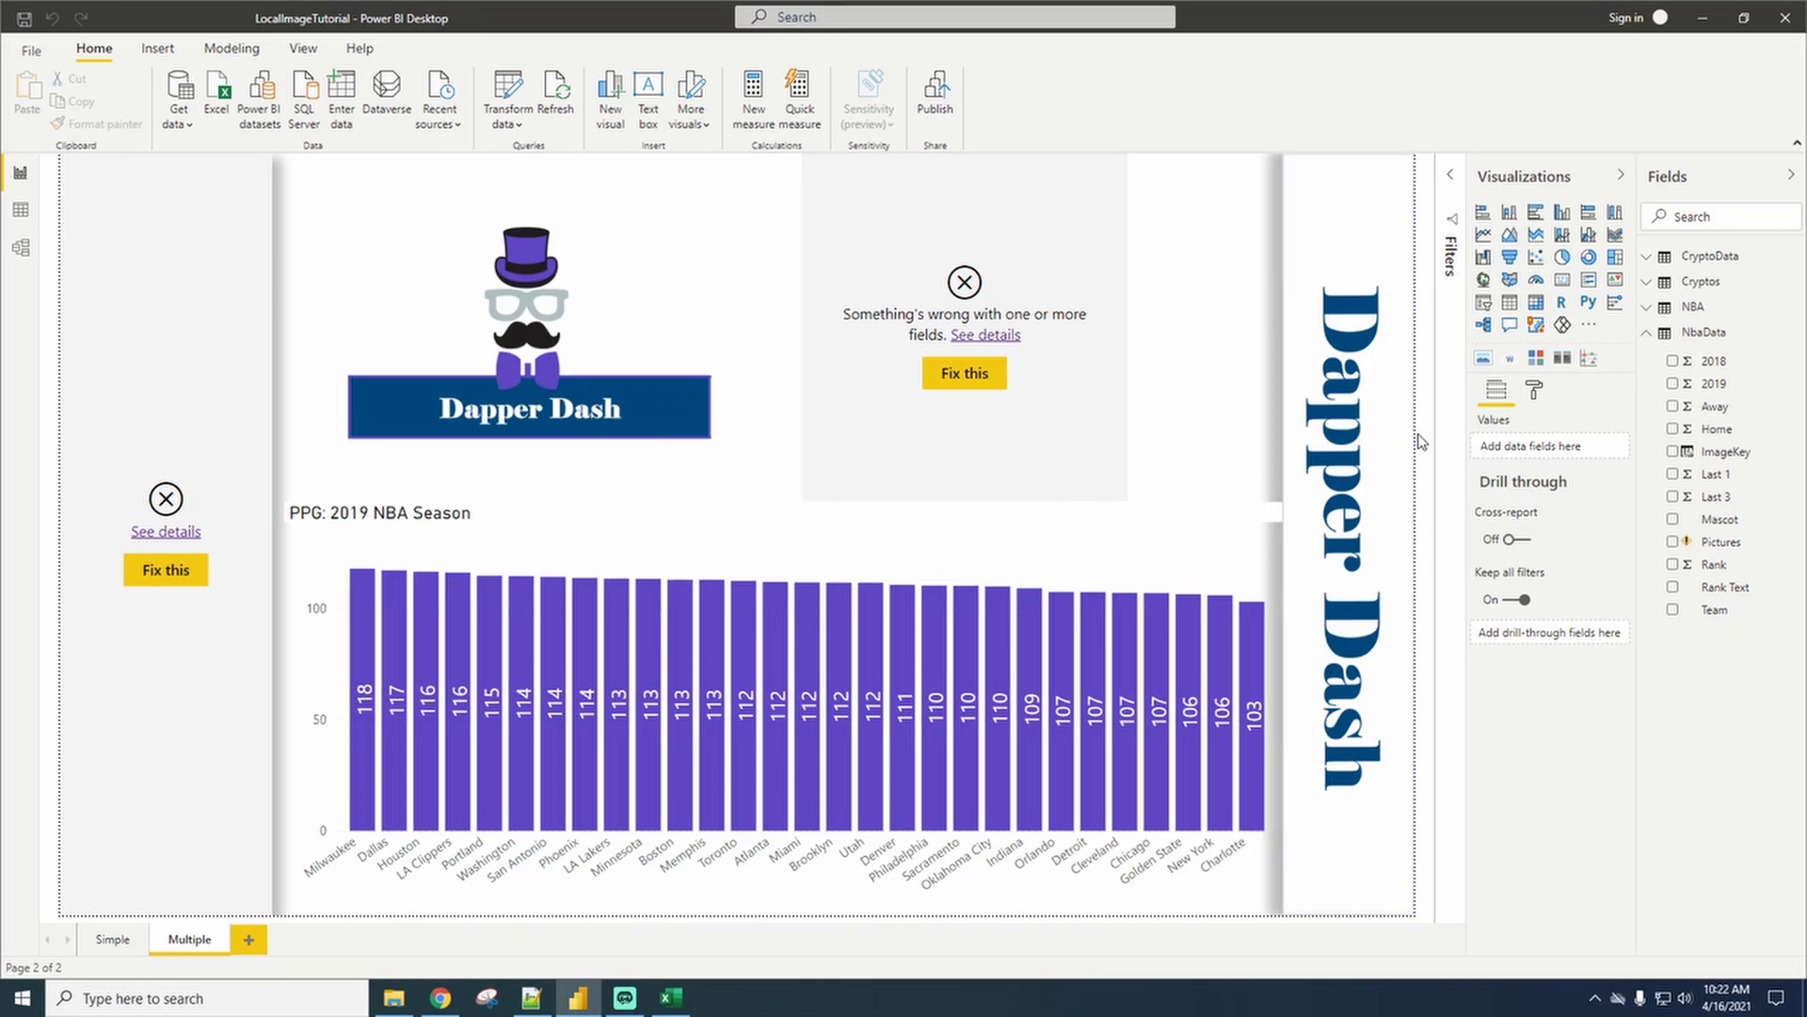
# Examine the loaded NBA table's fields and rows, including its Name and Image columns, and return to the report.
pyautogui.click(1649, 335)
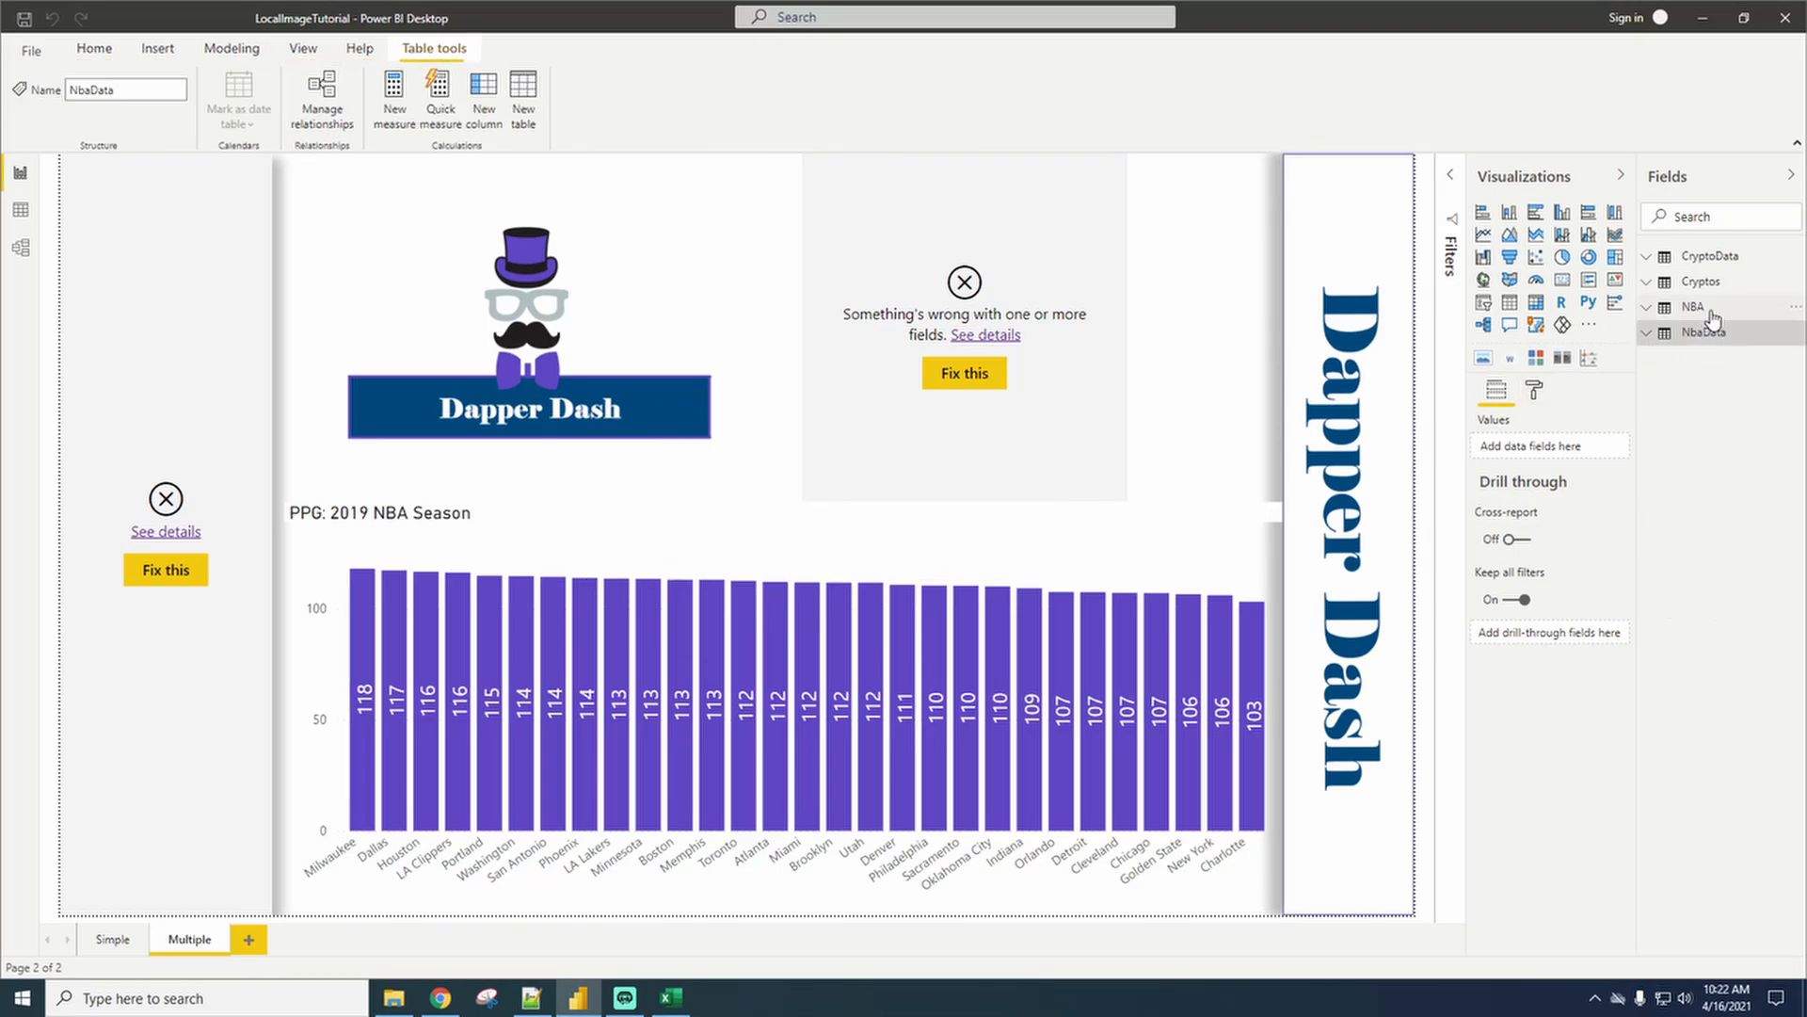
pyautogui.click(1649, 309)
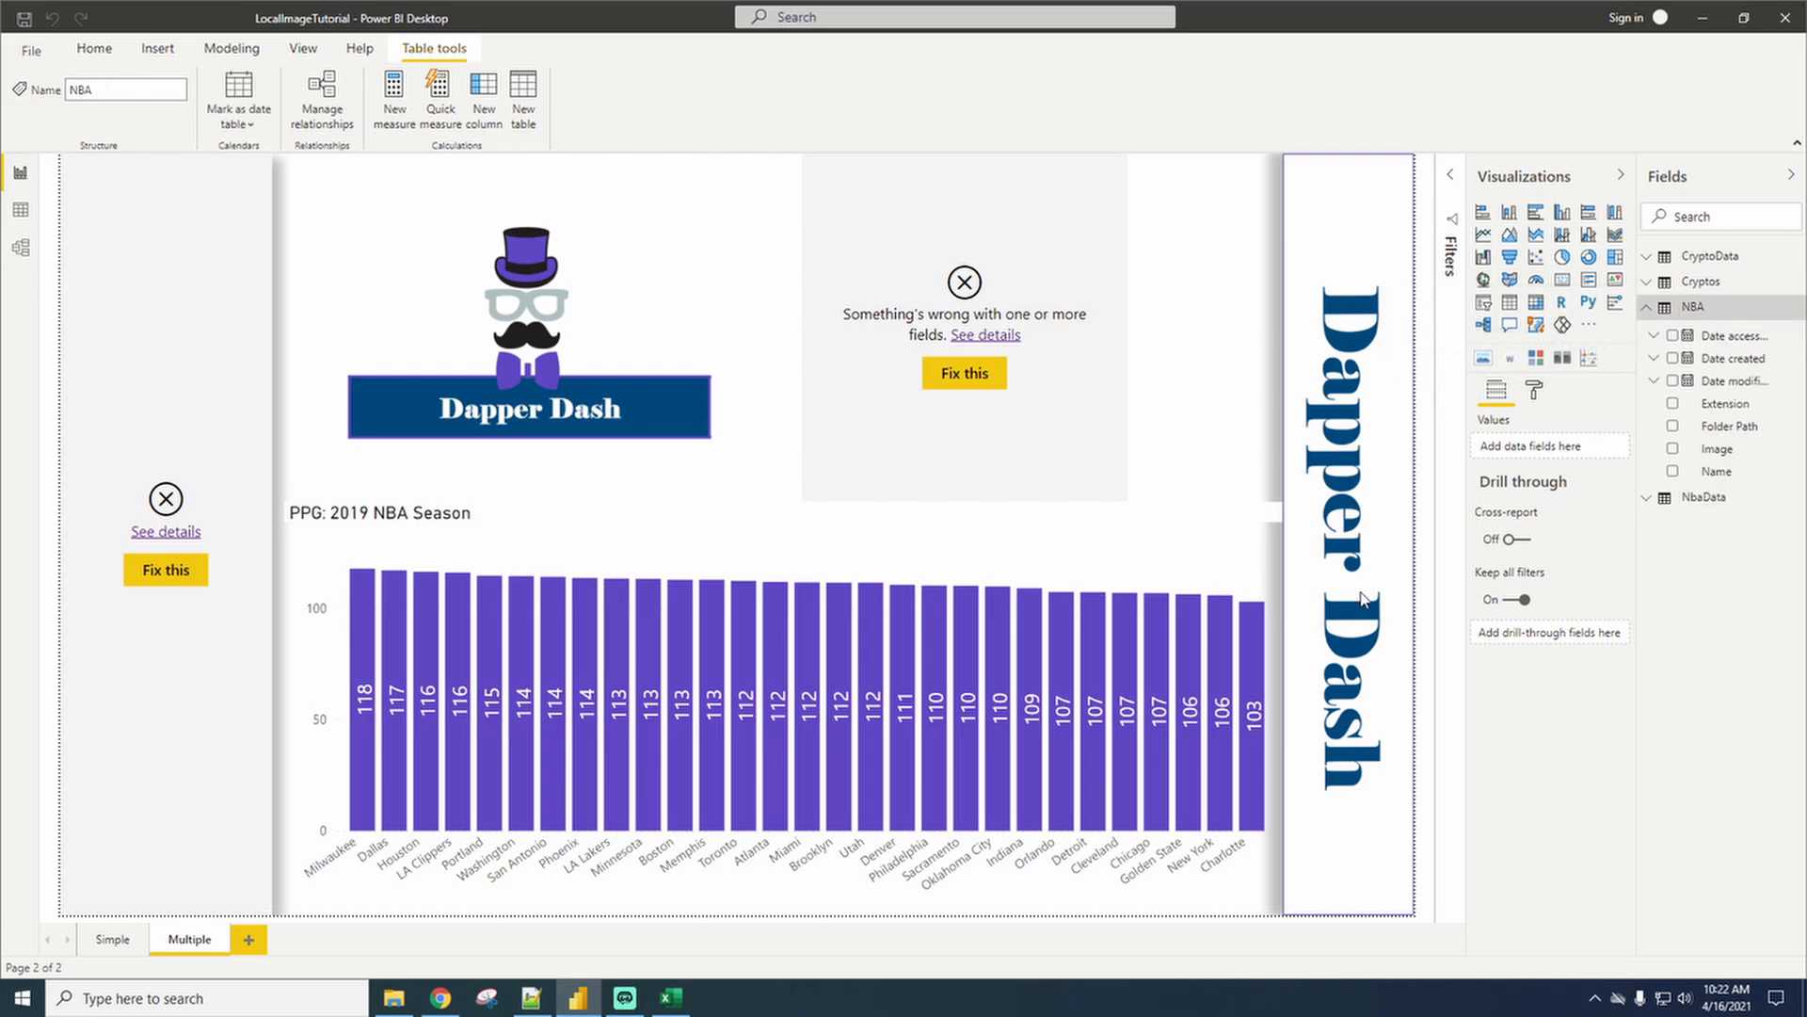
pyautogui.click(21, 209)
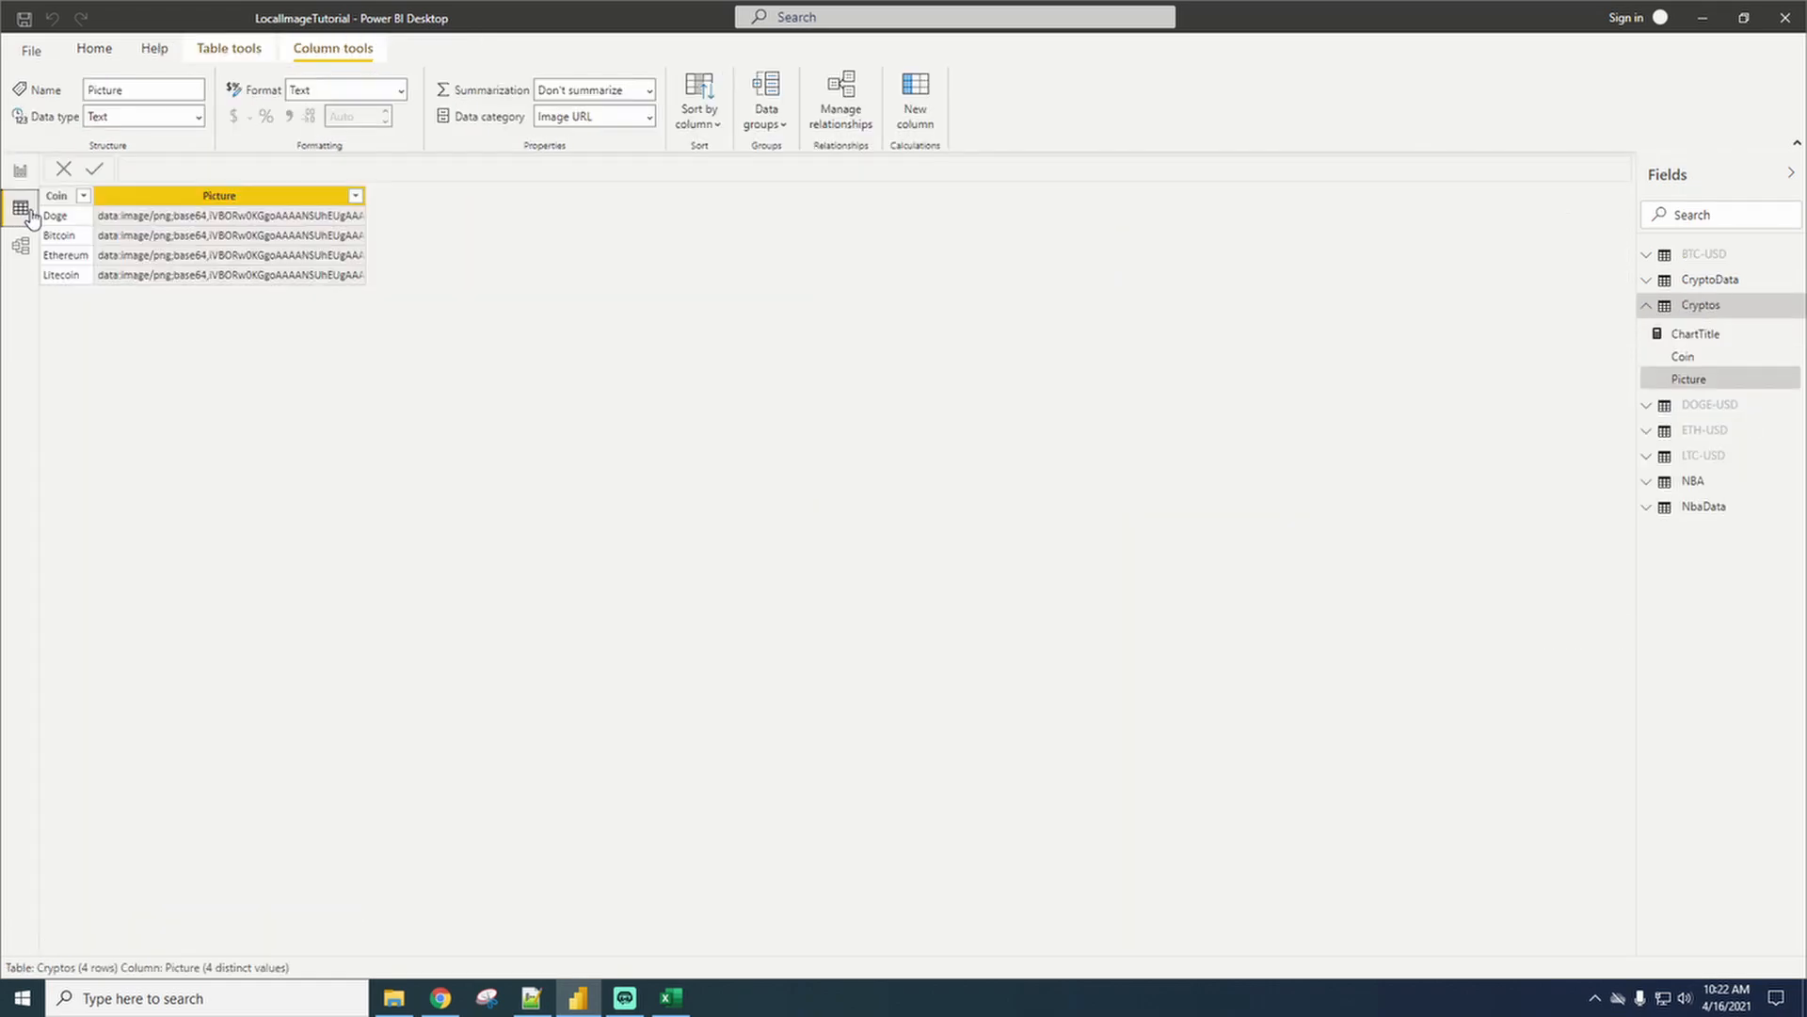
pyautogui.click(1710, 482)
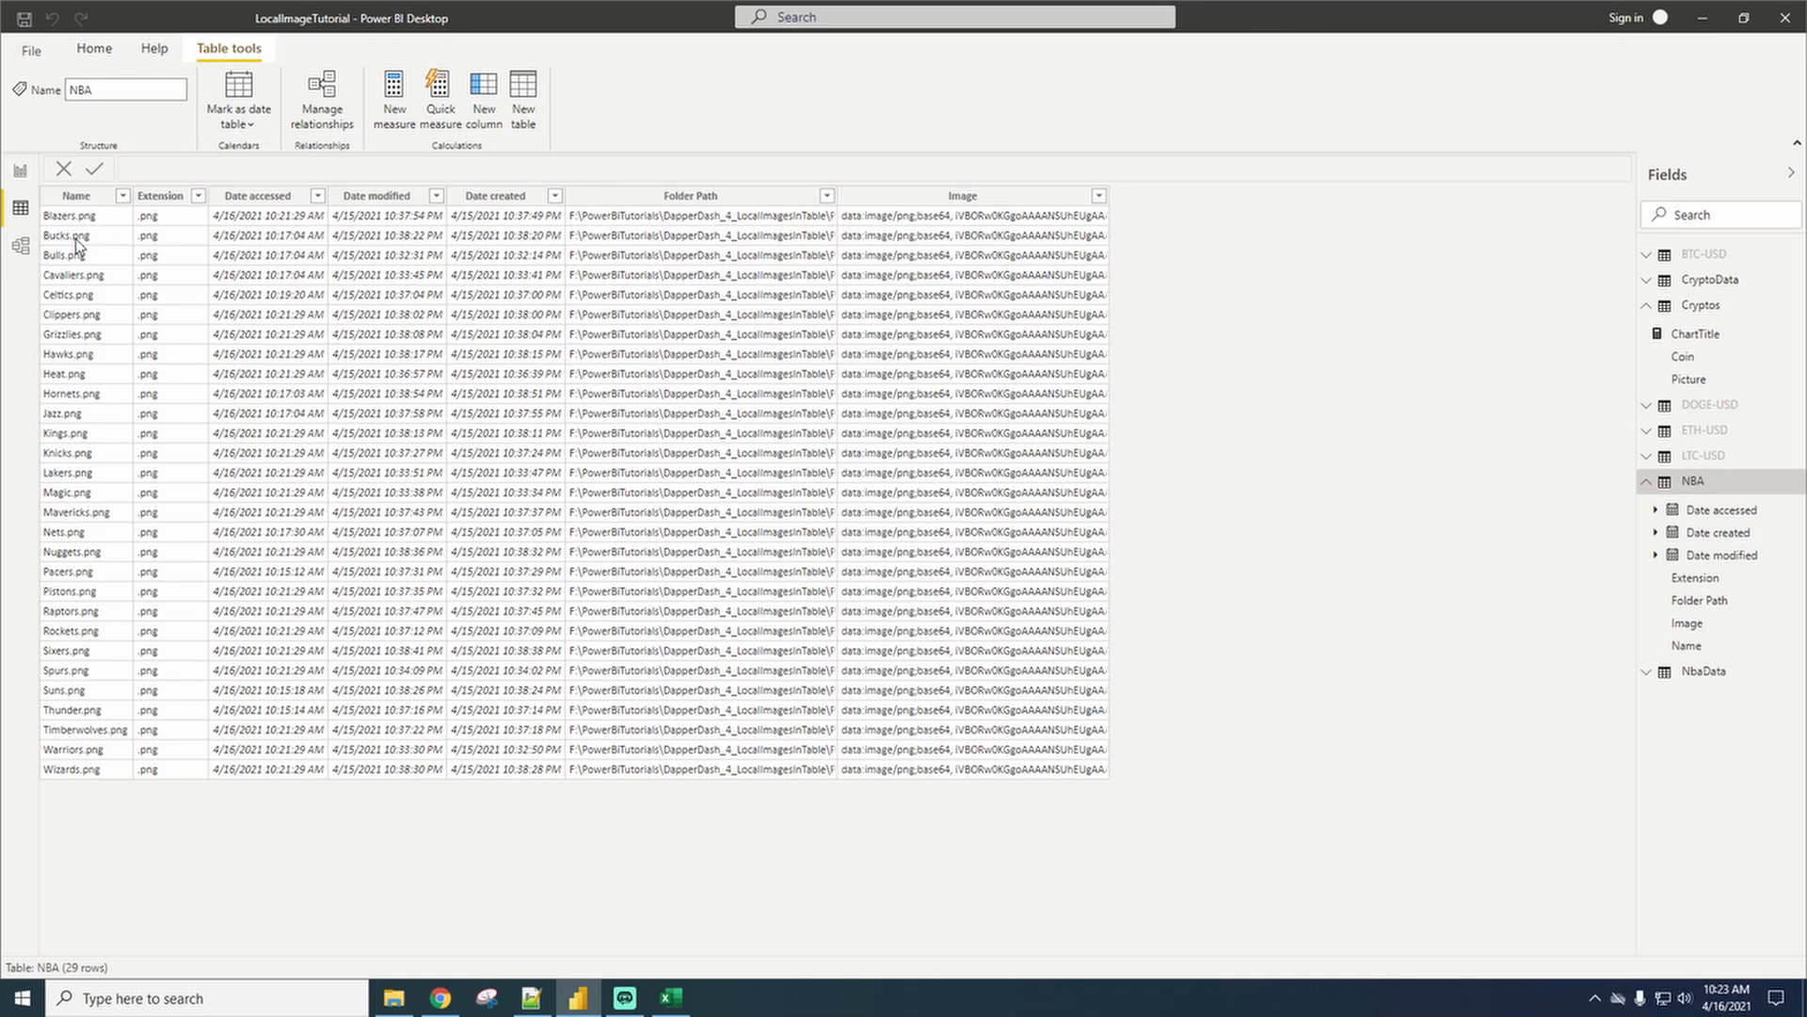
pyautogui.click(21, 173)
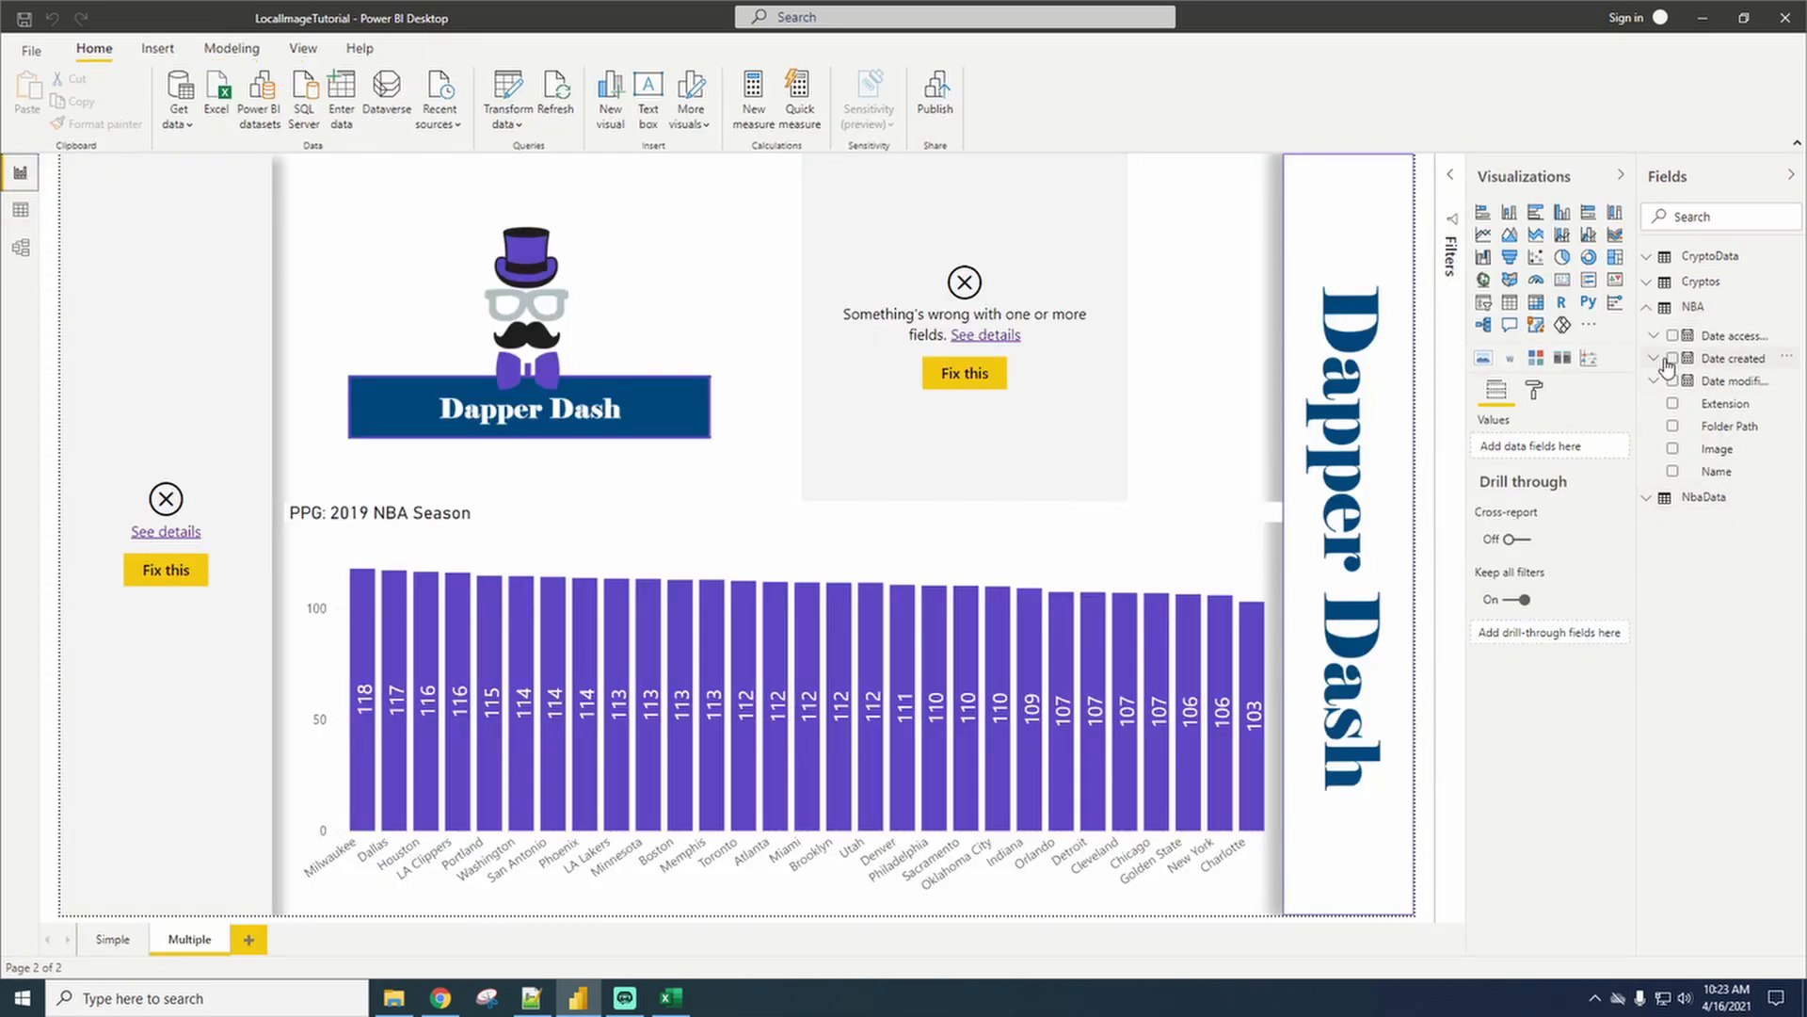
# Add a calculated column to the NbaData table with the formula ImgKey = NbaData[Mascot]&".png".
pyautogui.click(1647, 307)
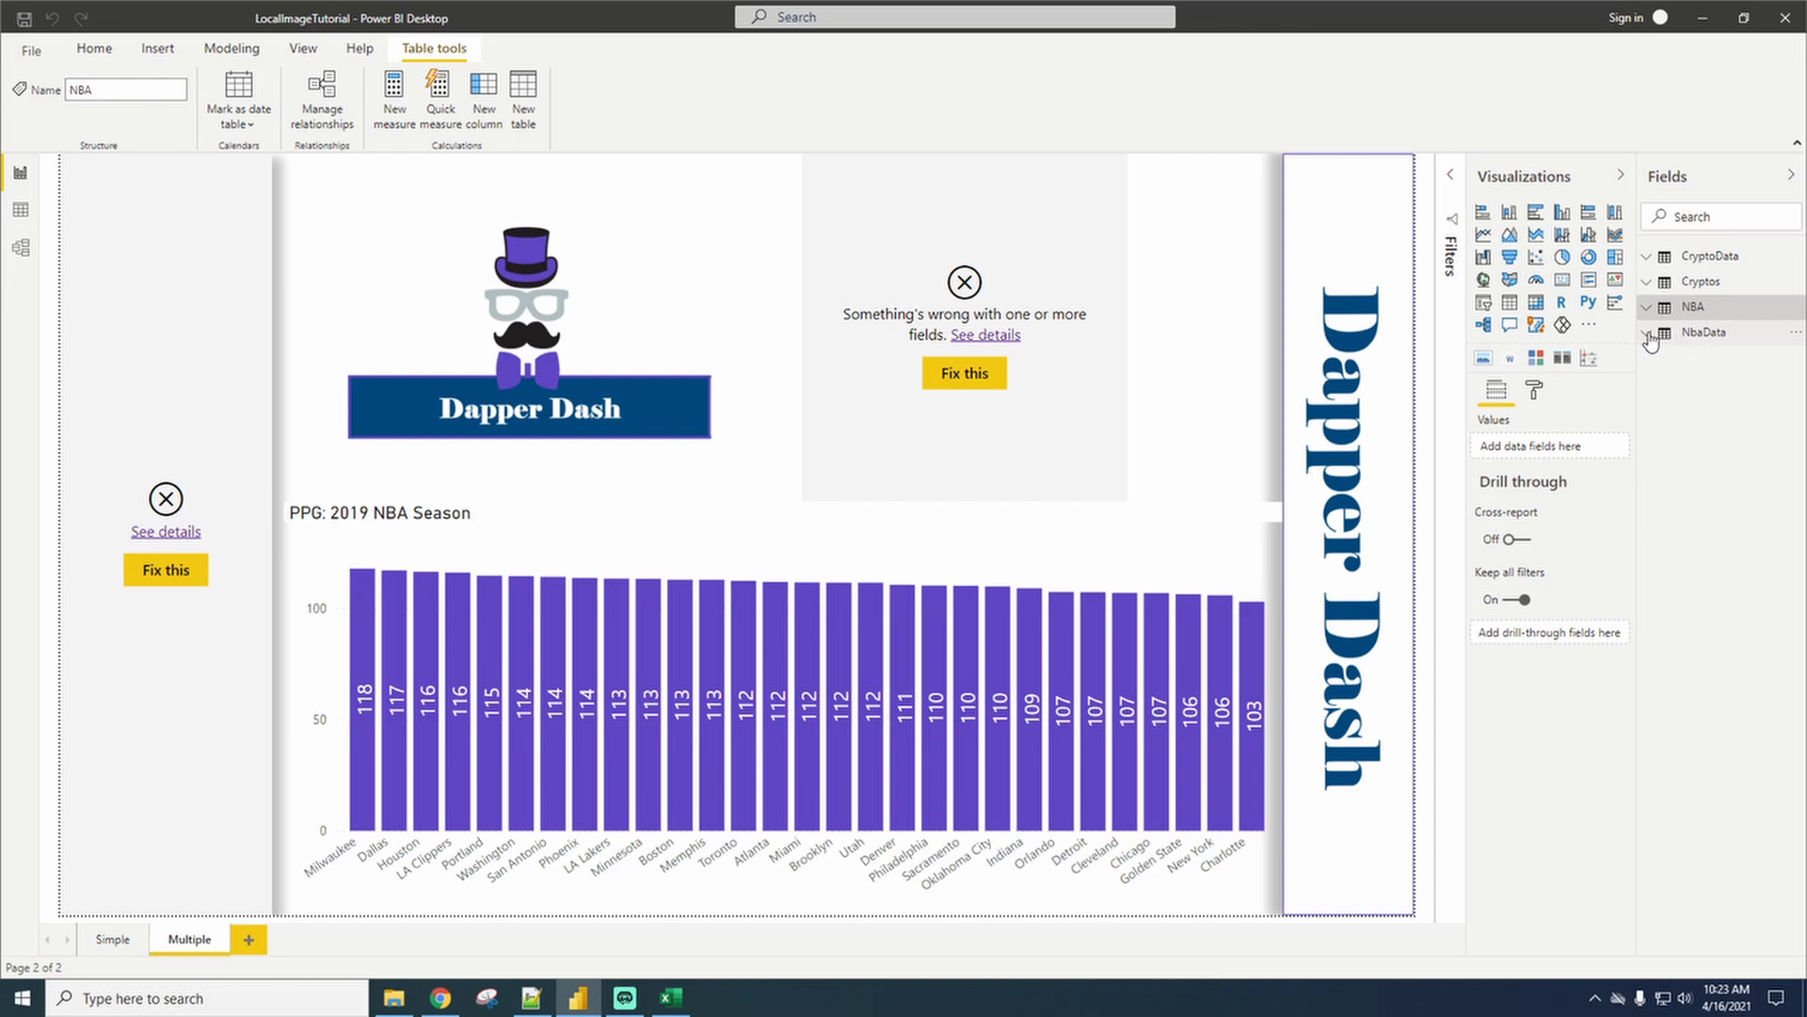
pyautogui.click(1701, 337)
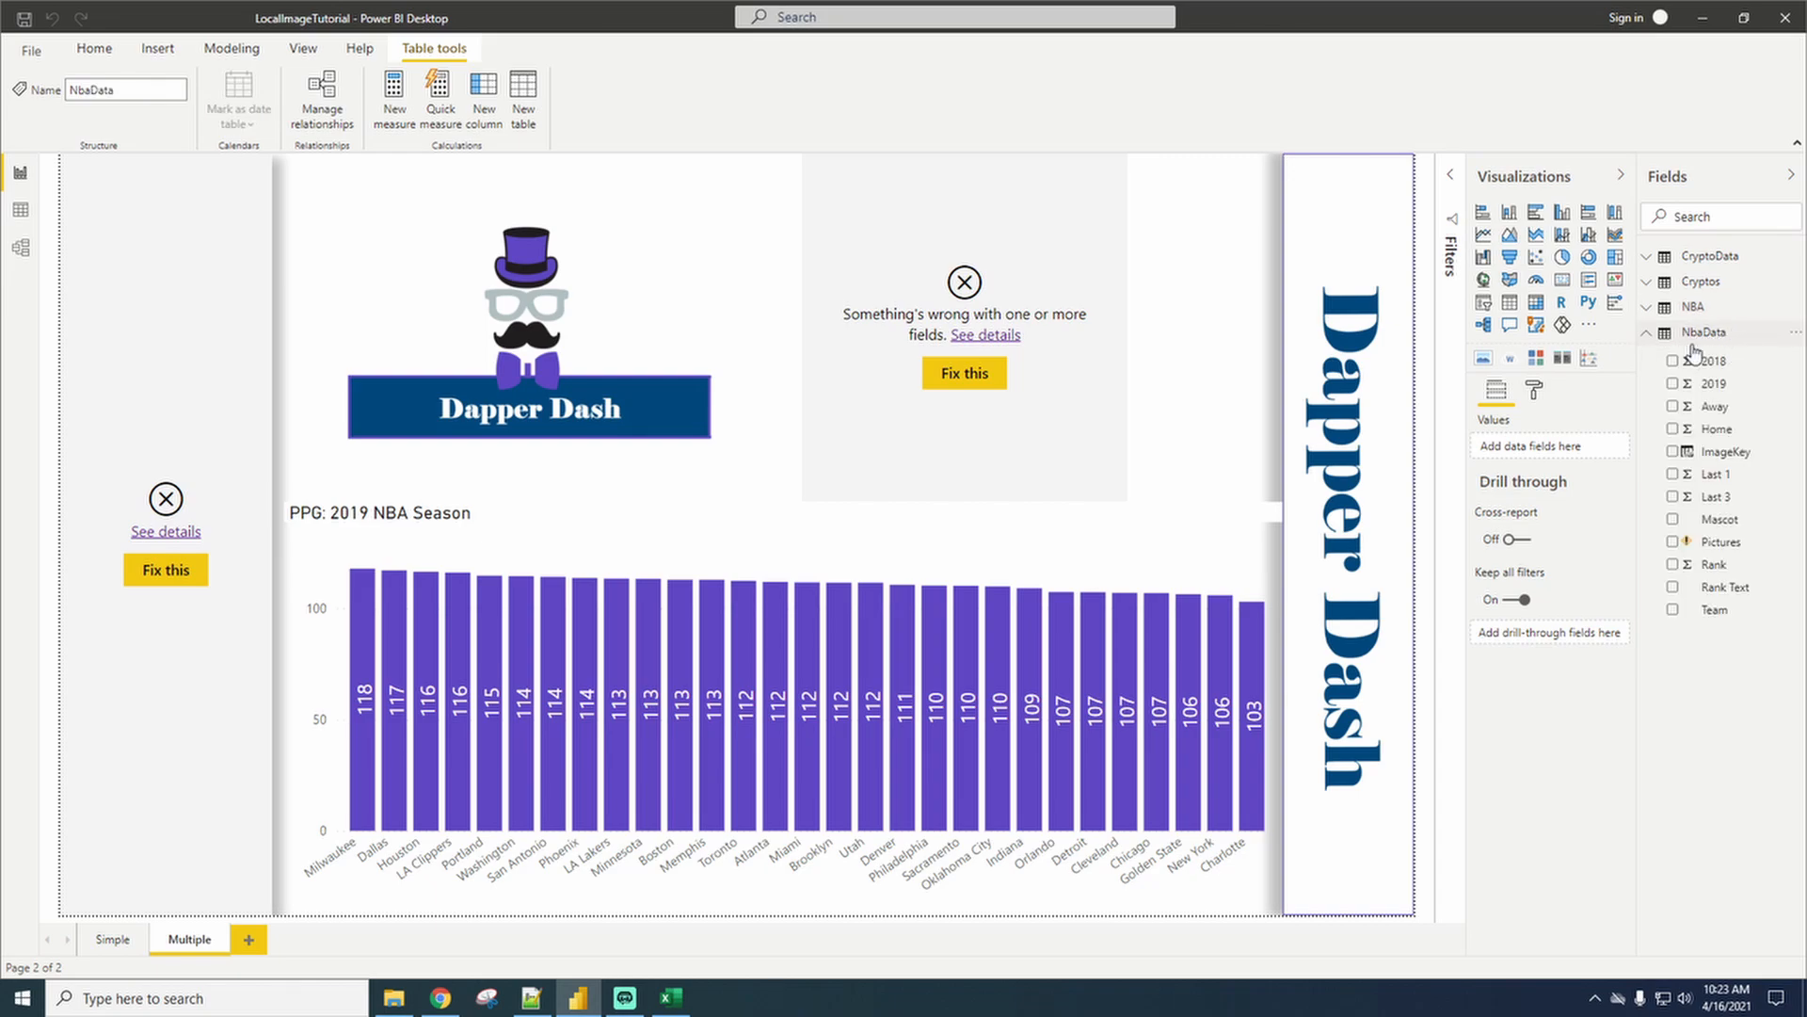
pyautogui.click(676, 998)
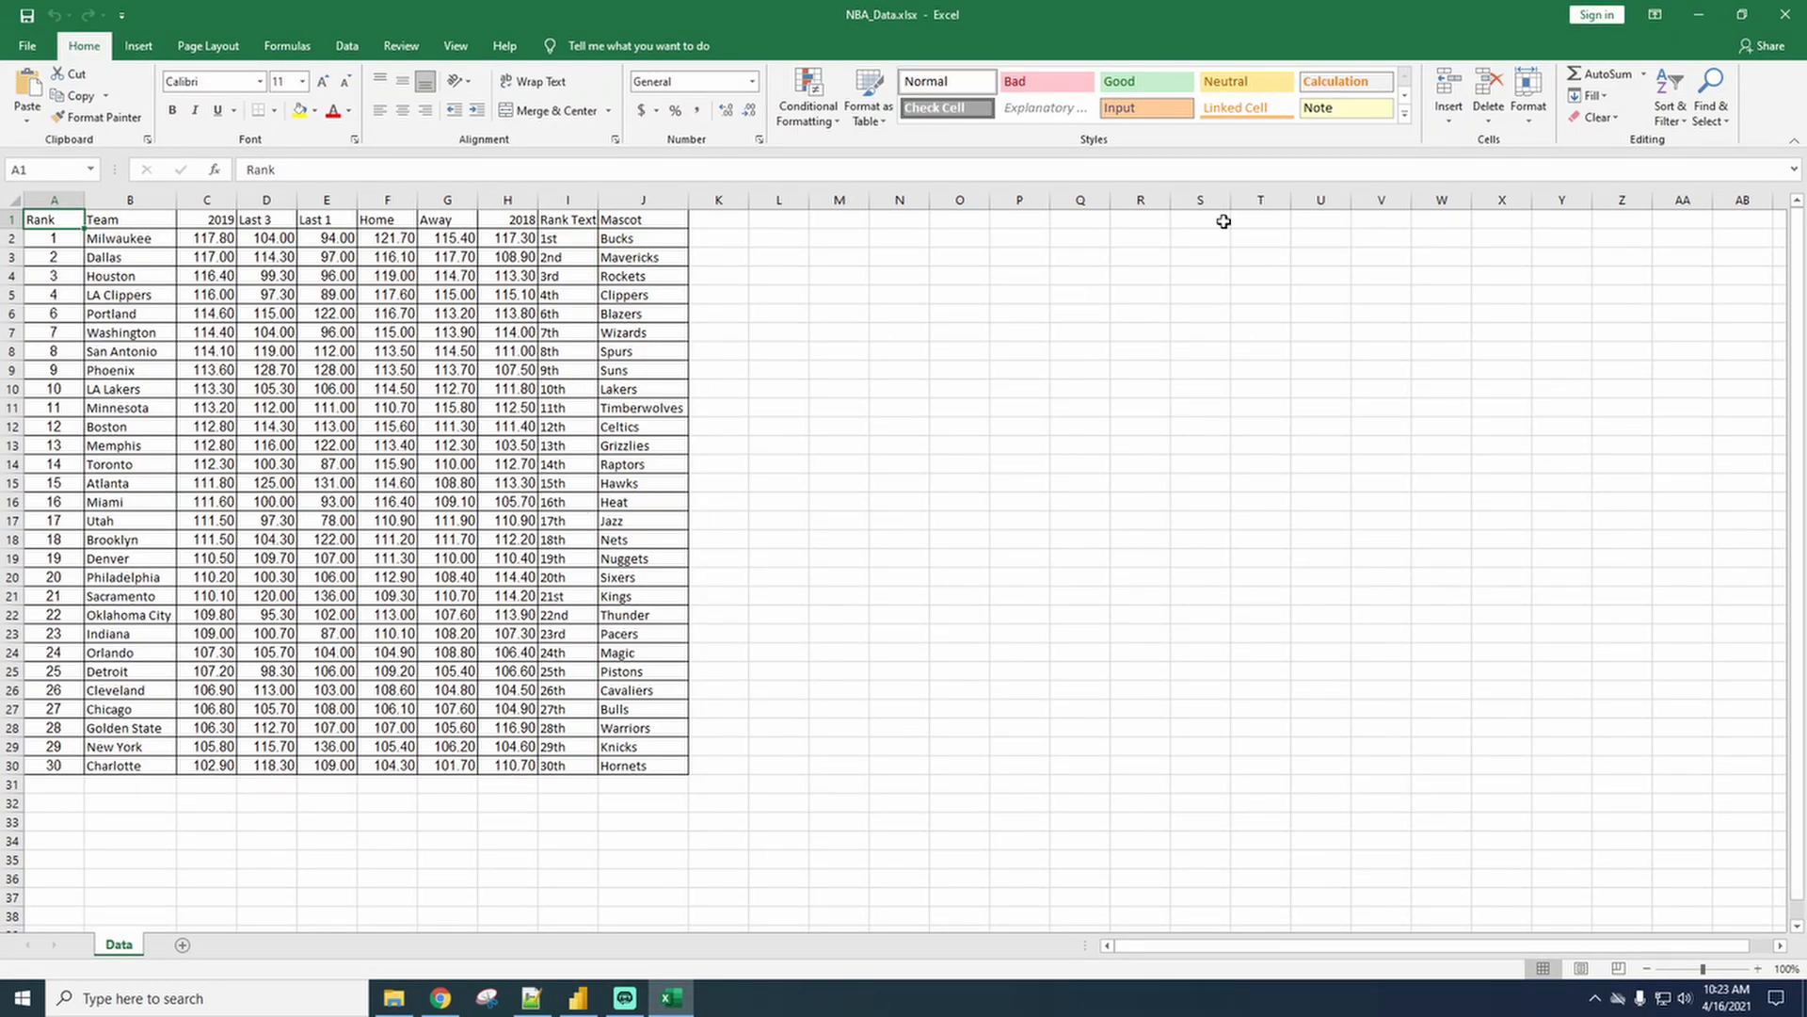
pyautogui.click(1699, 15)
pyautogui.click(1794, 332)
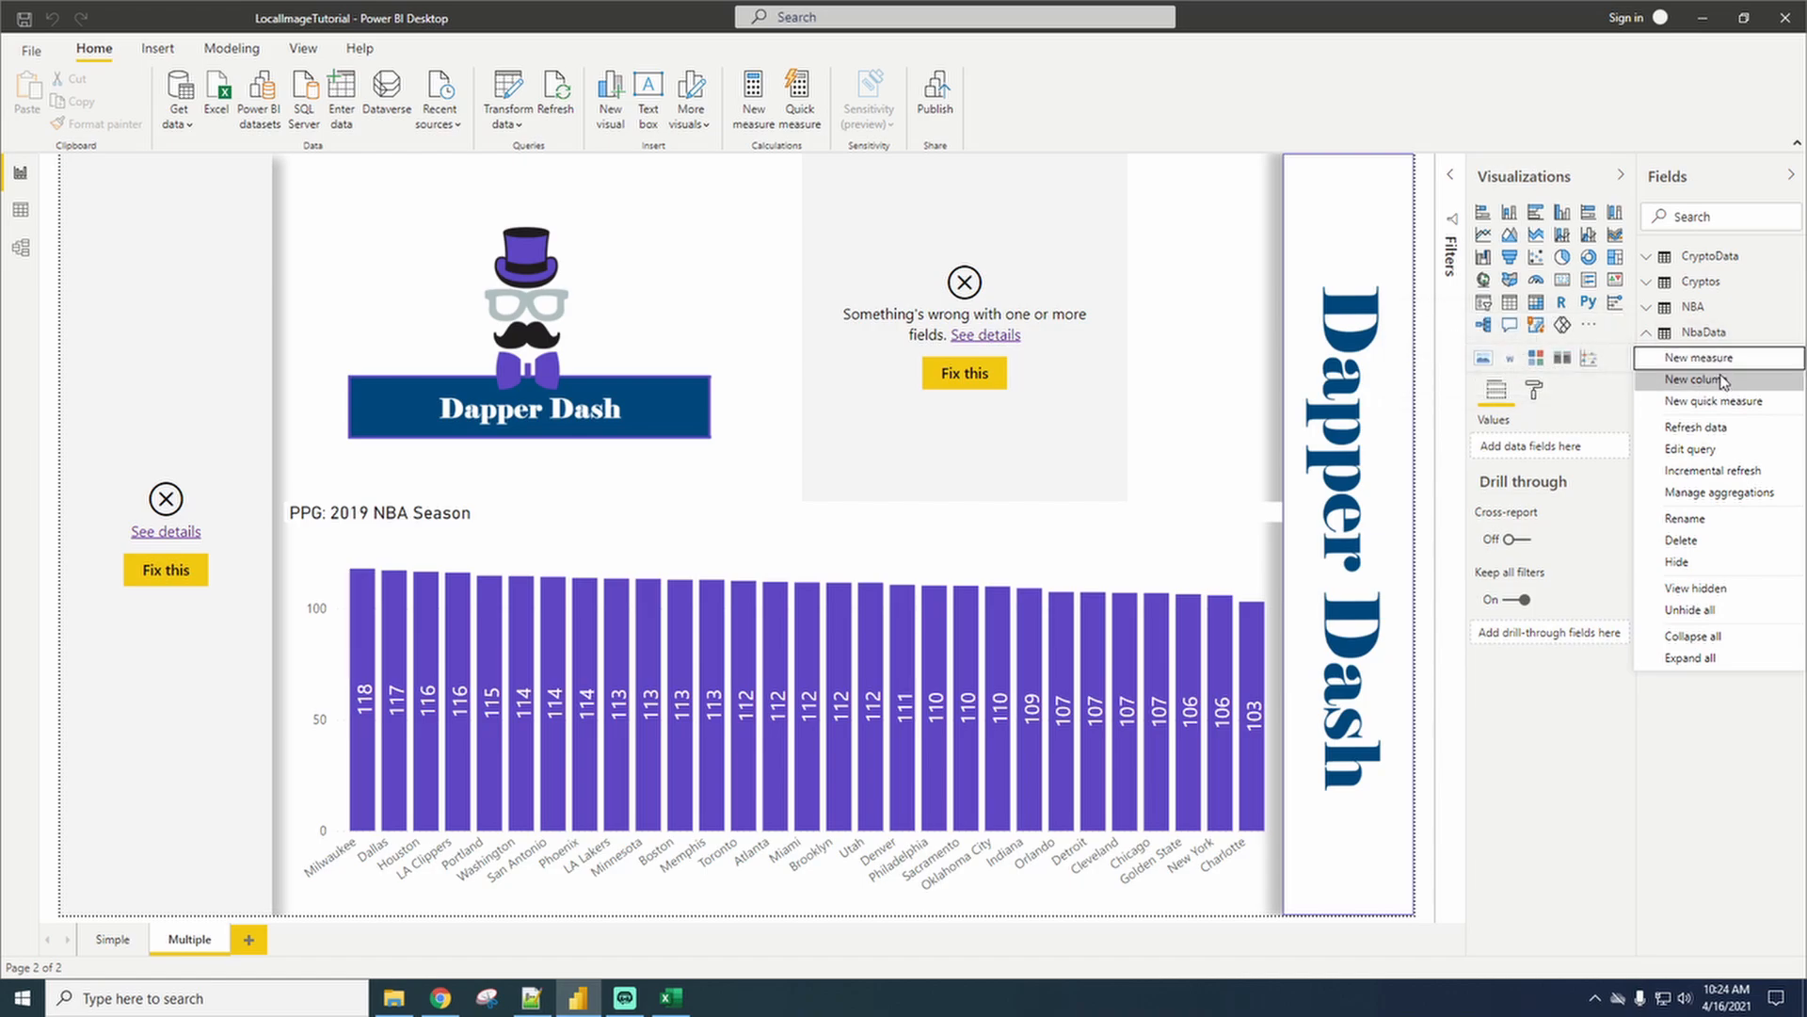
pyautogui.click(1724, 380)
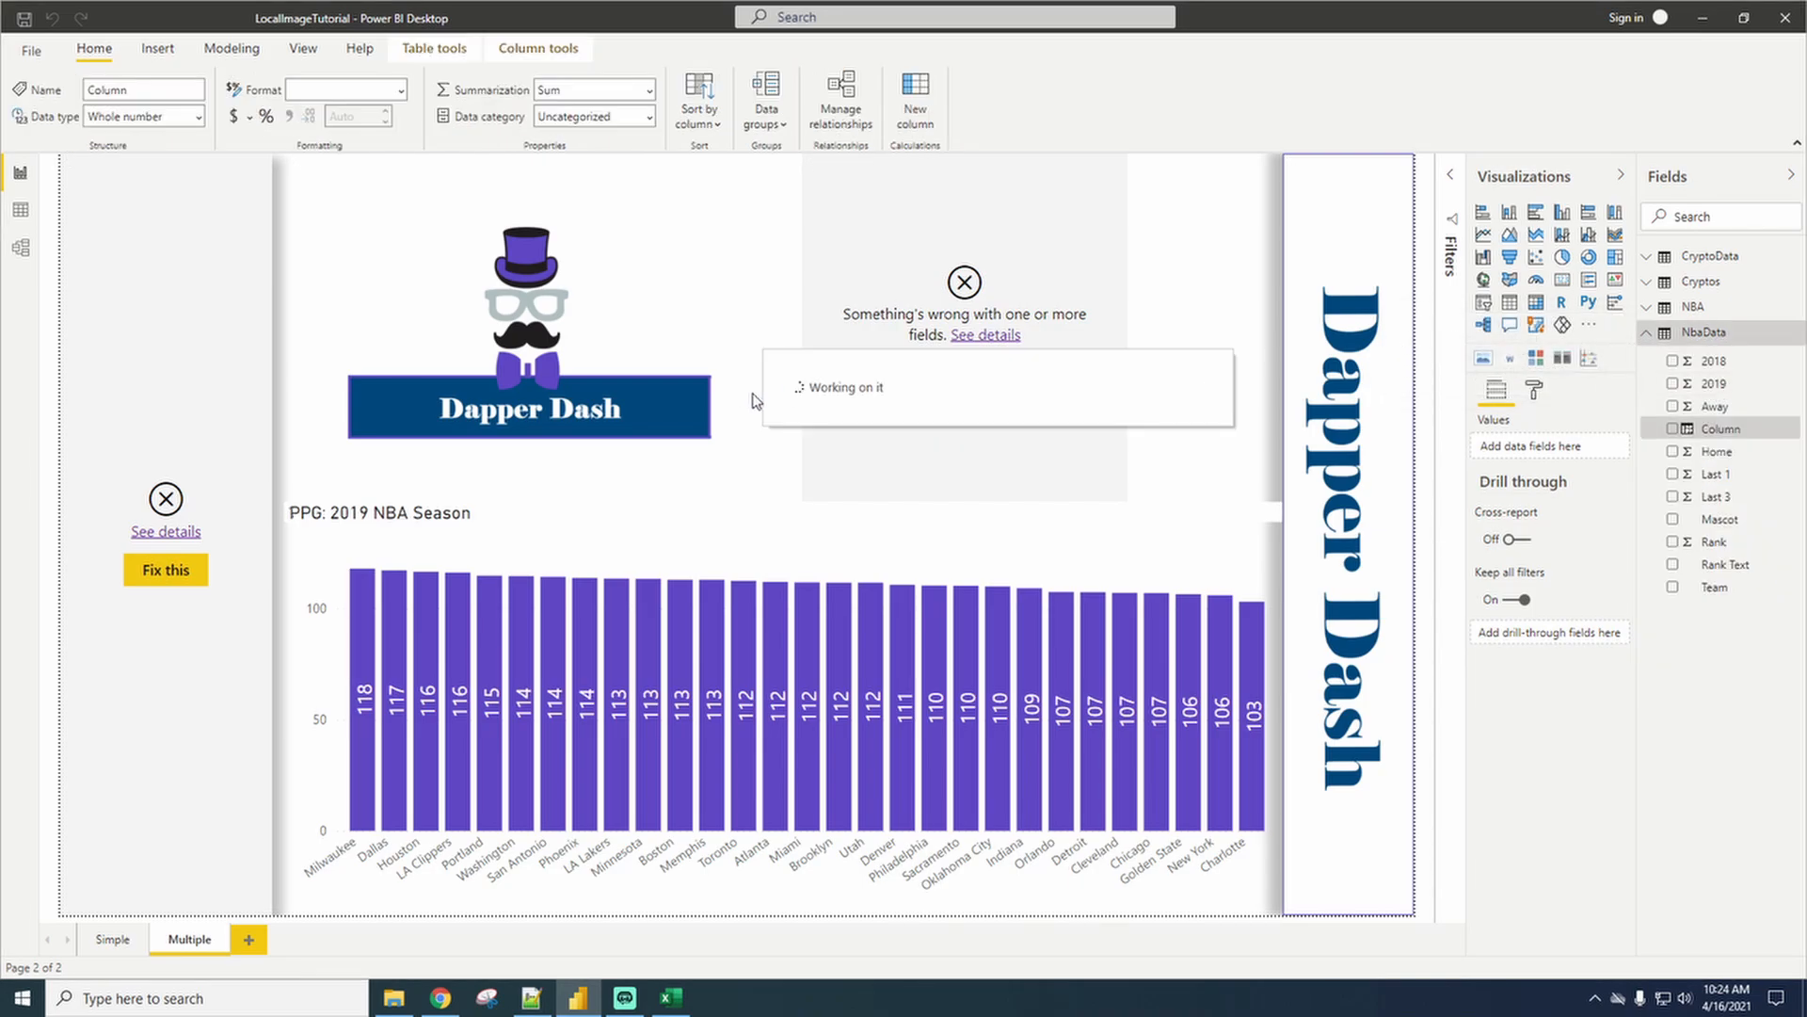
pyautogui.write('ImgKey =')
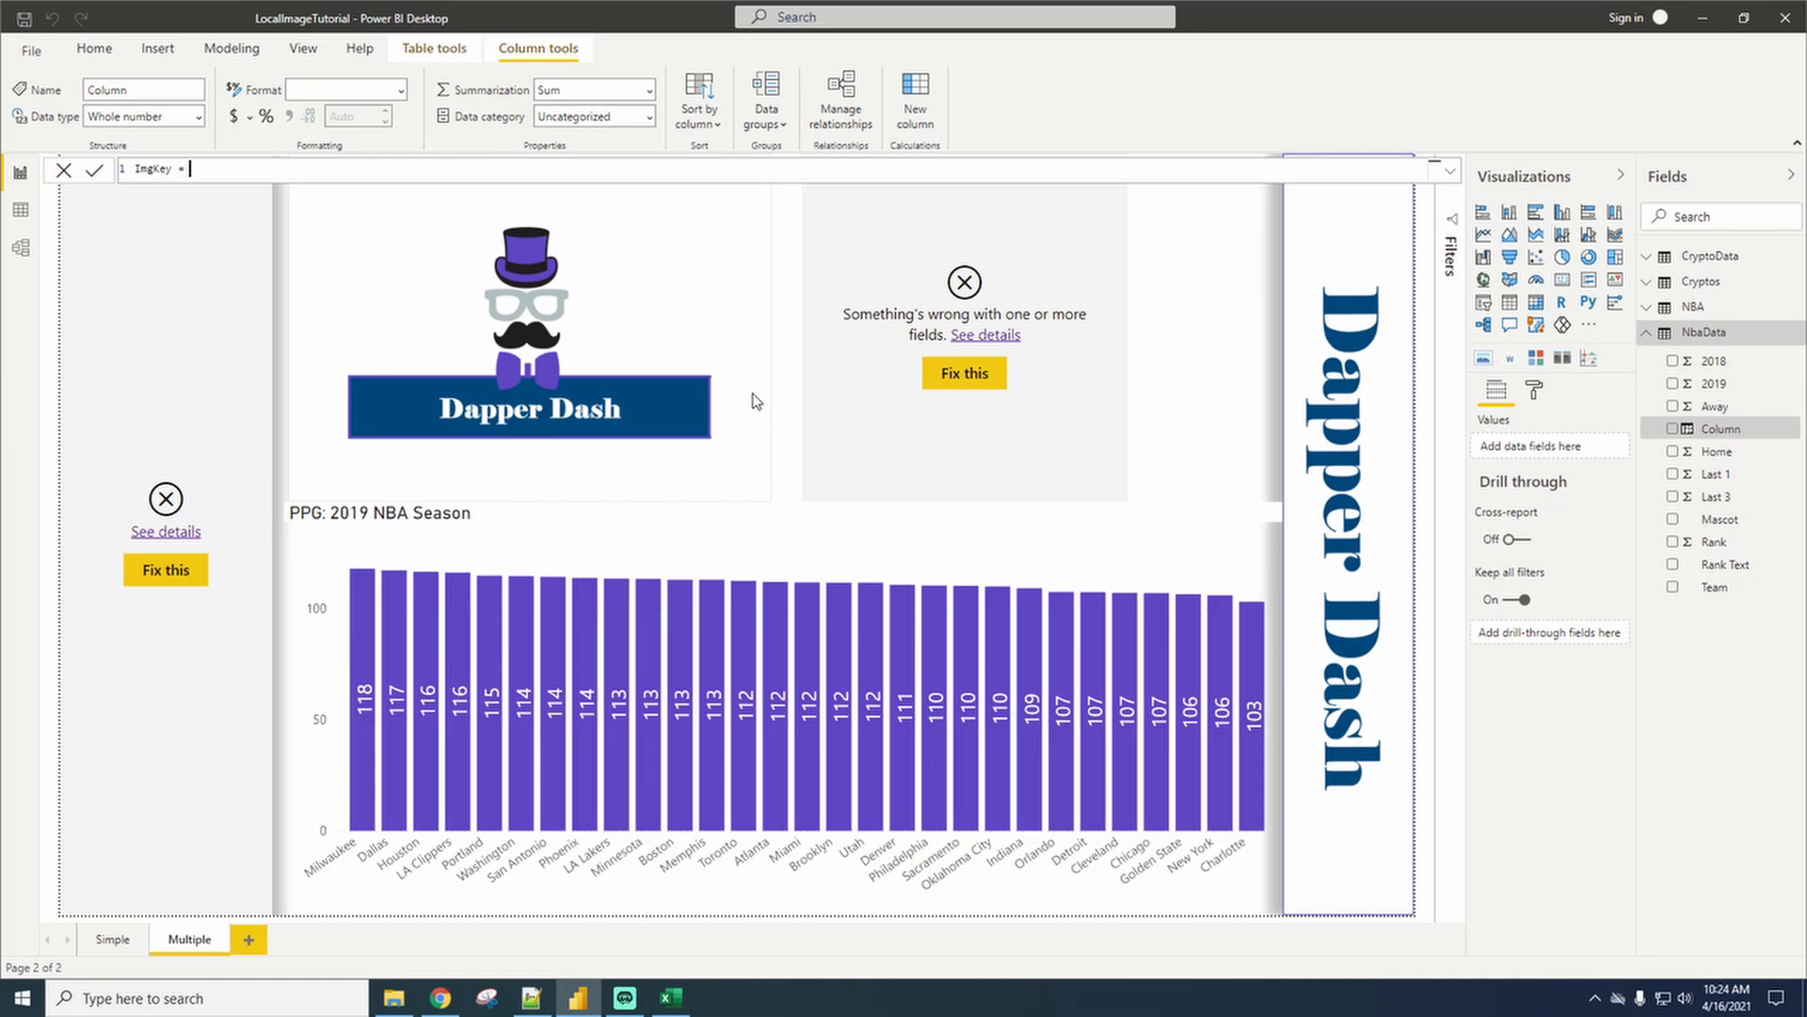
pyautogui.write(' Mas')
pyautogui.press('Tab')
pyautogui.write('&')
pyautogui.press('Return')
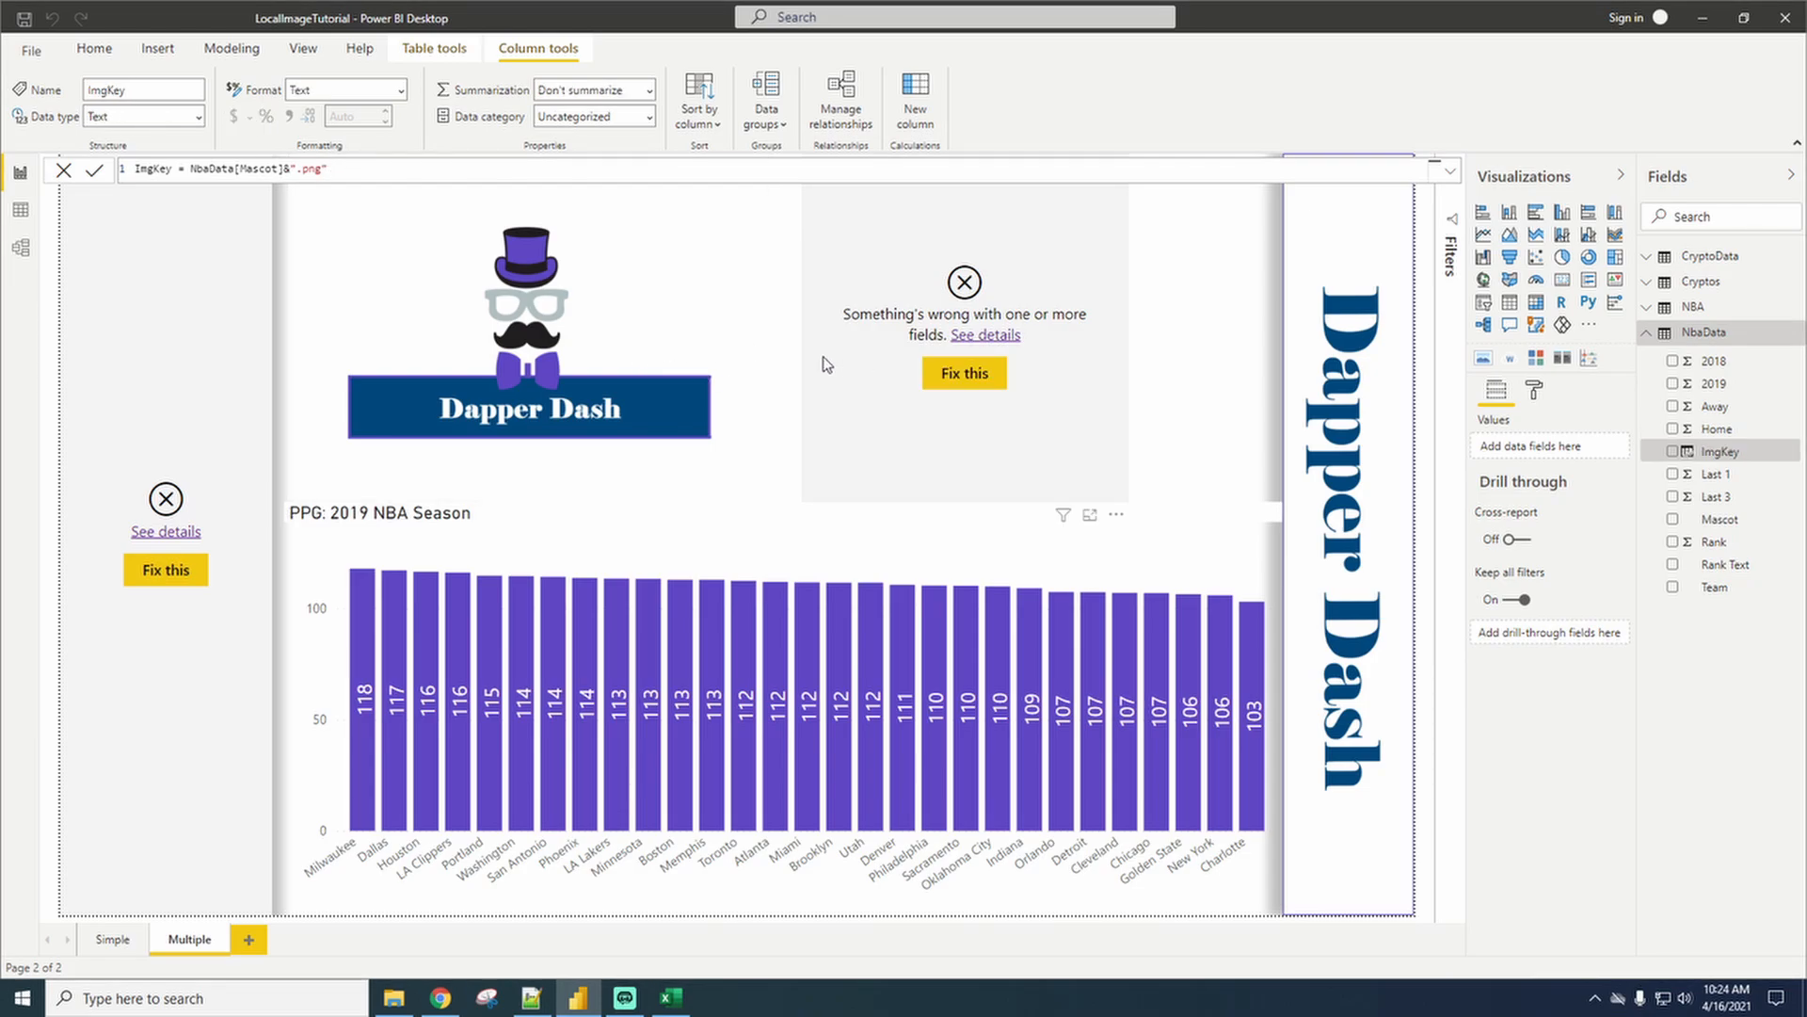
# Compare the NBA table's Name column with the workbook's Mascot values, the logo file names in the folder and NbaData's ImgKey column.
pyautogui.click(20, 209)
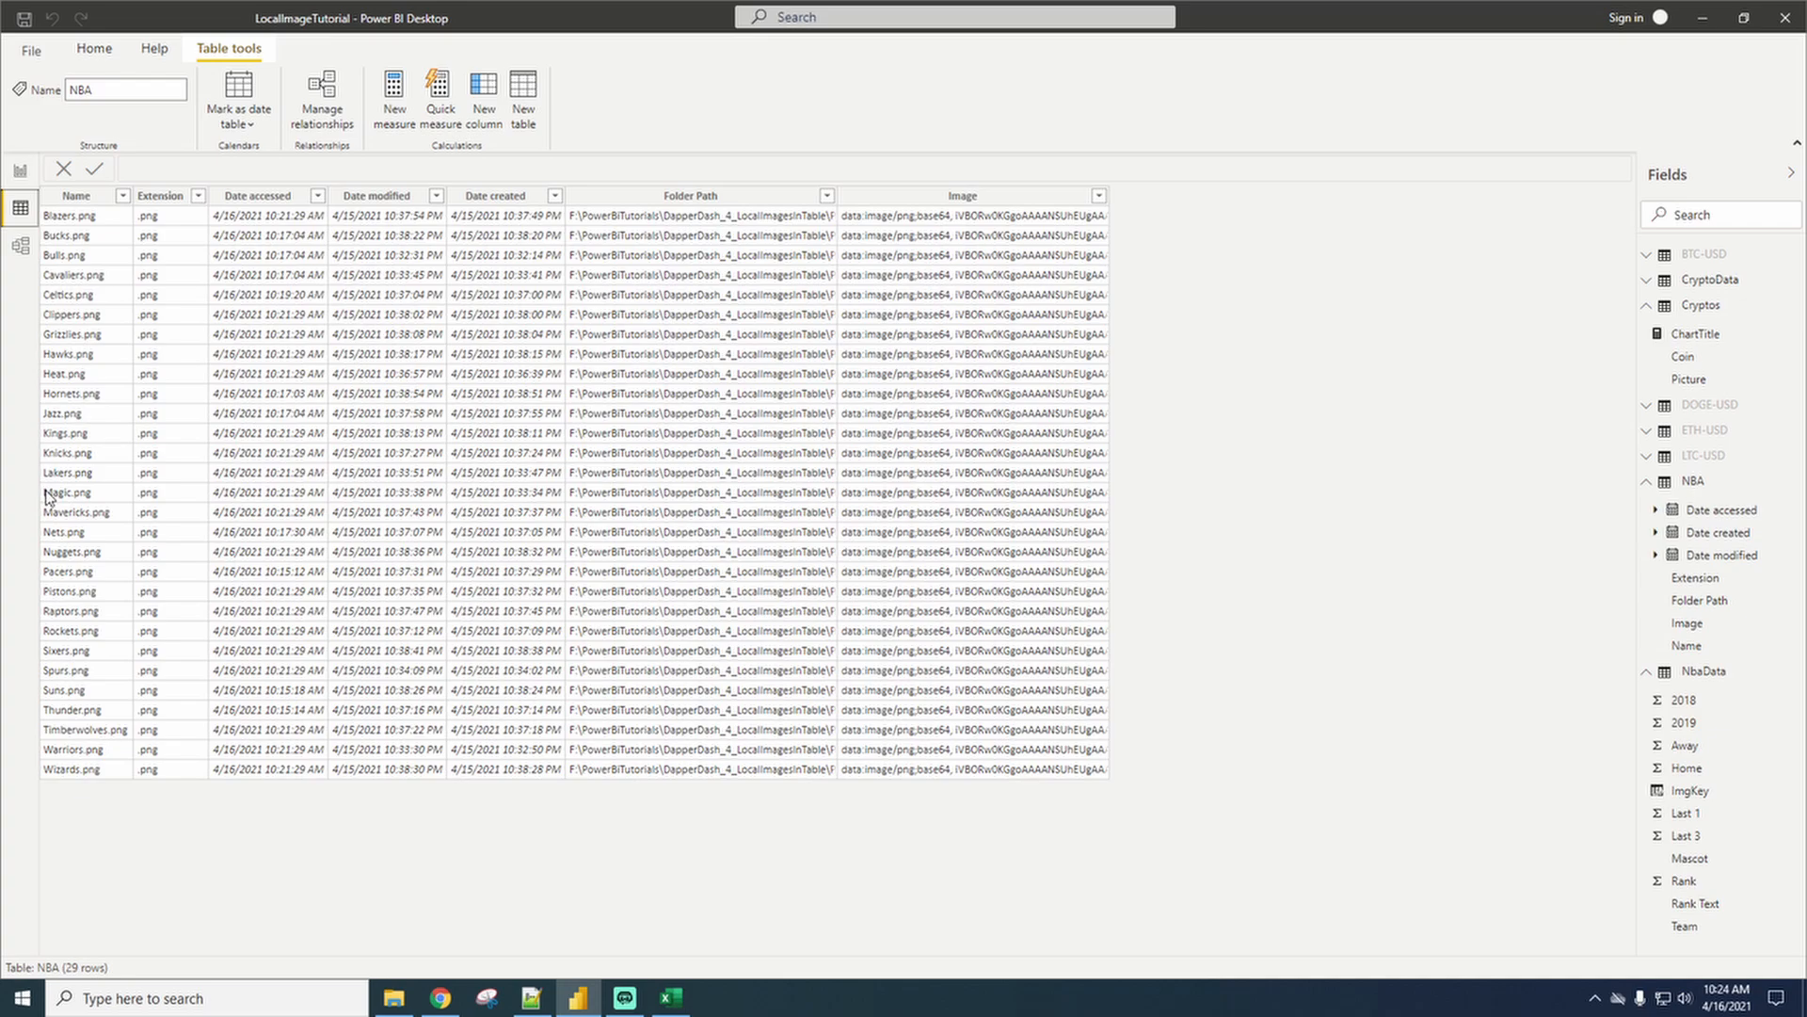
pyautogui.click(671, 998)
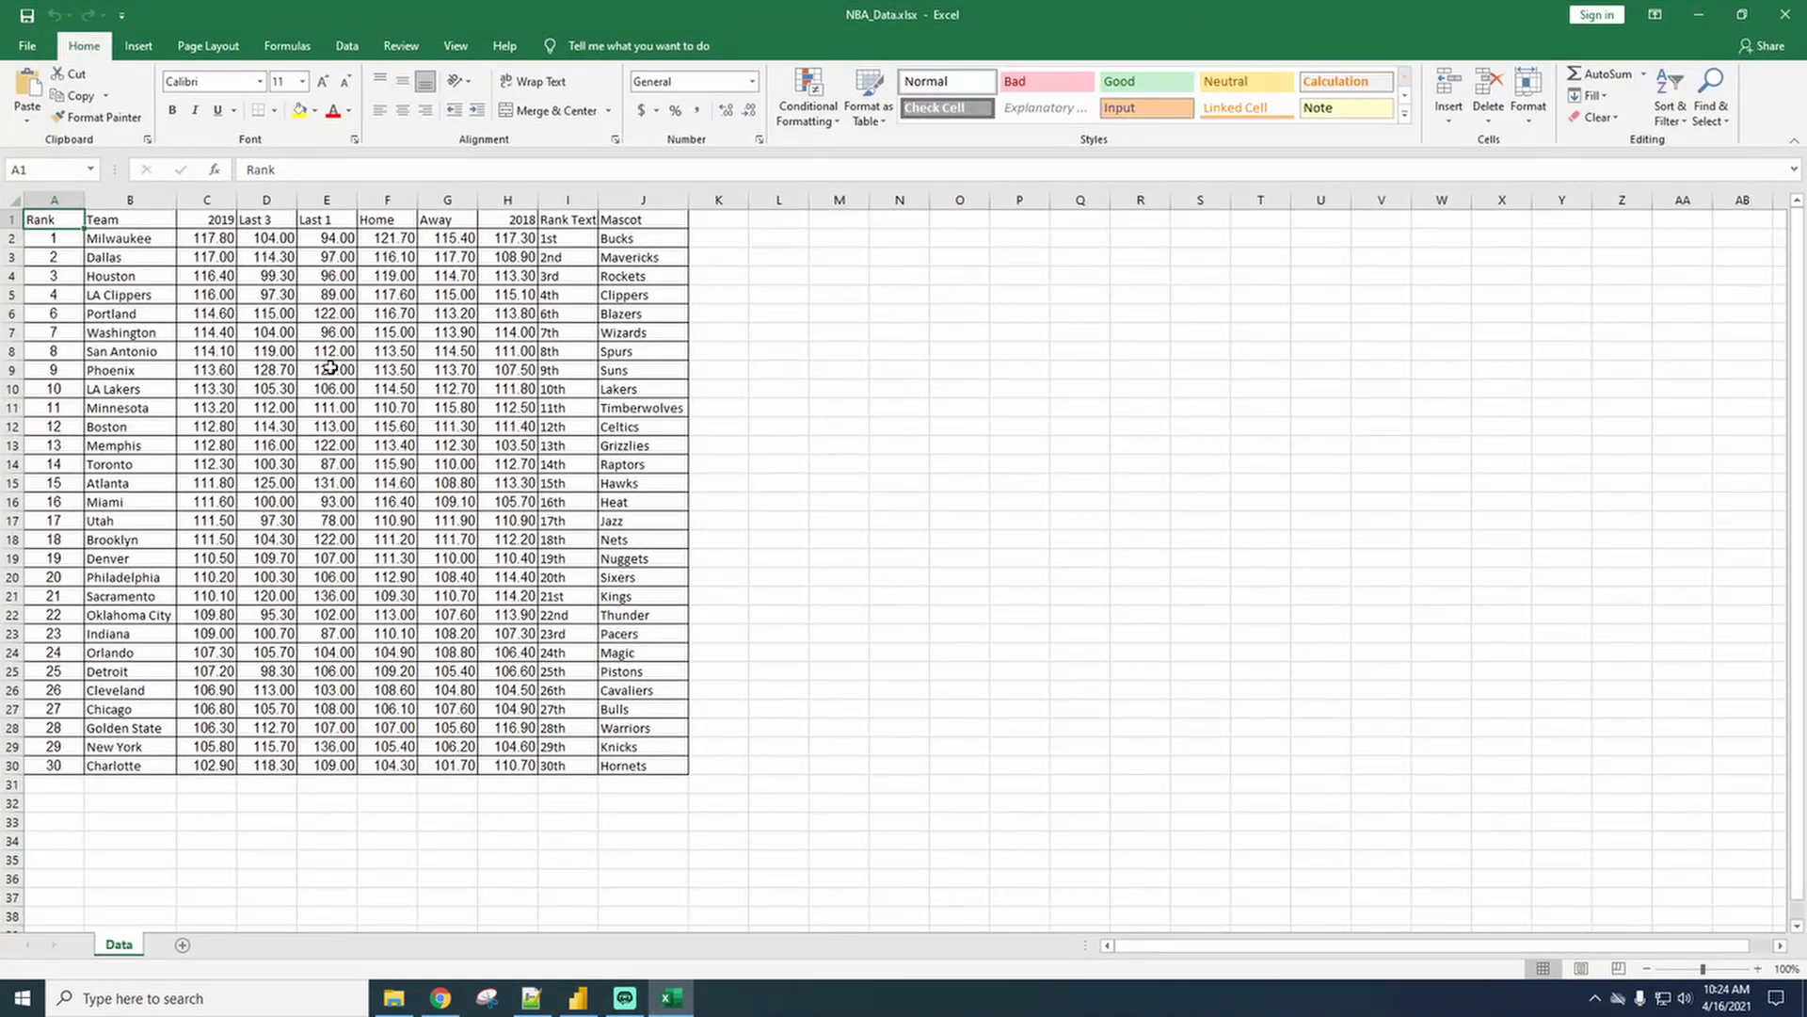
pyautogui.click(656, 275)
pyautogui.click(642, 311)
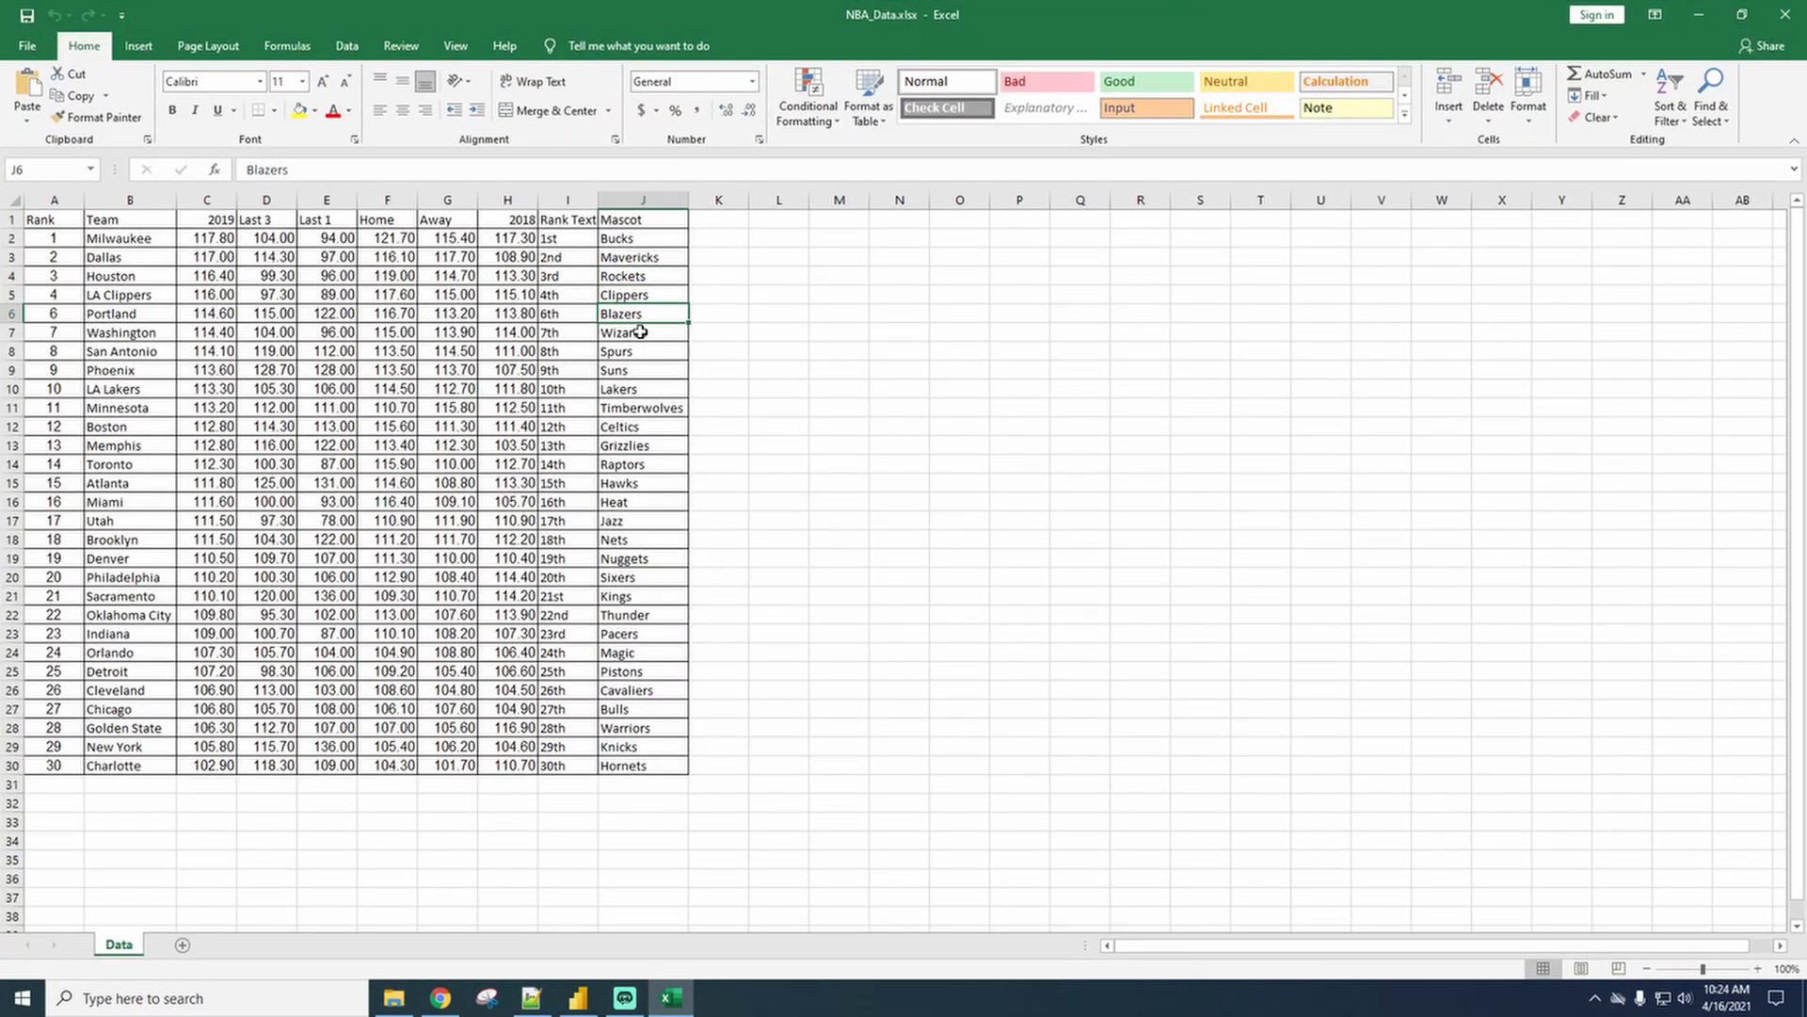
pyautogui.click(1699, 14)
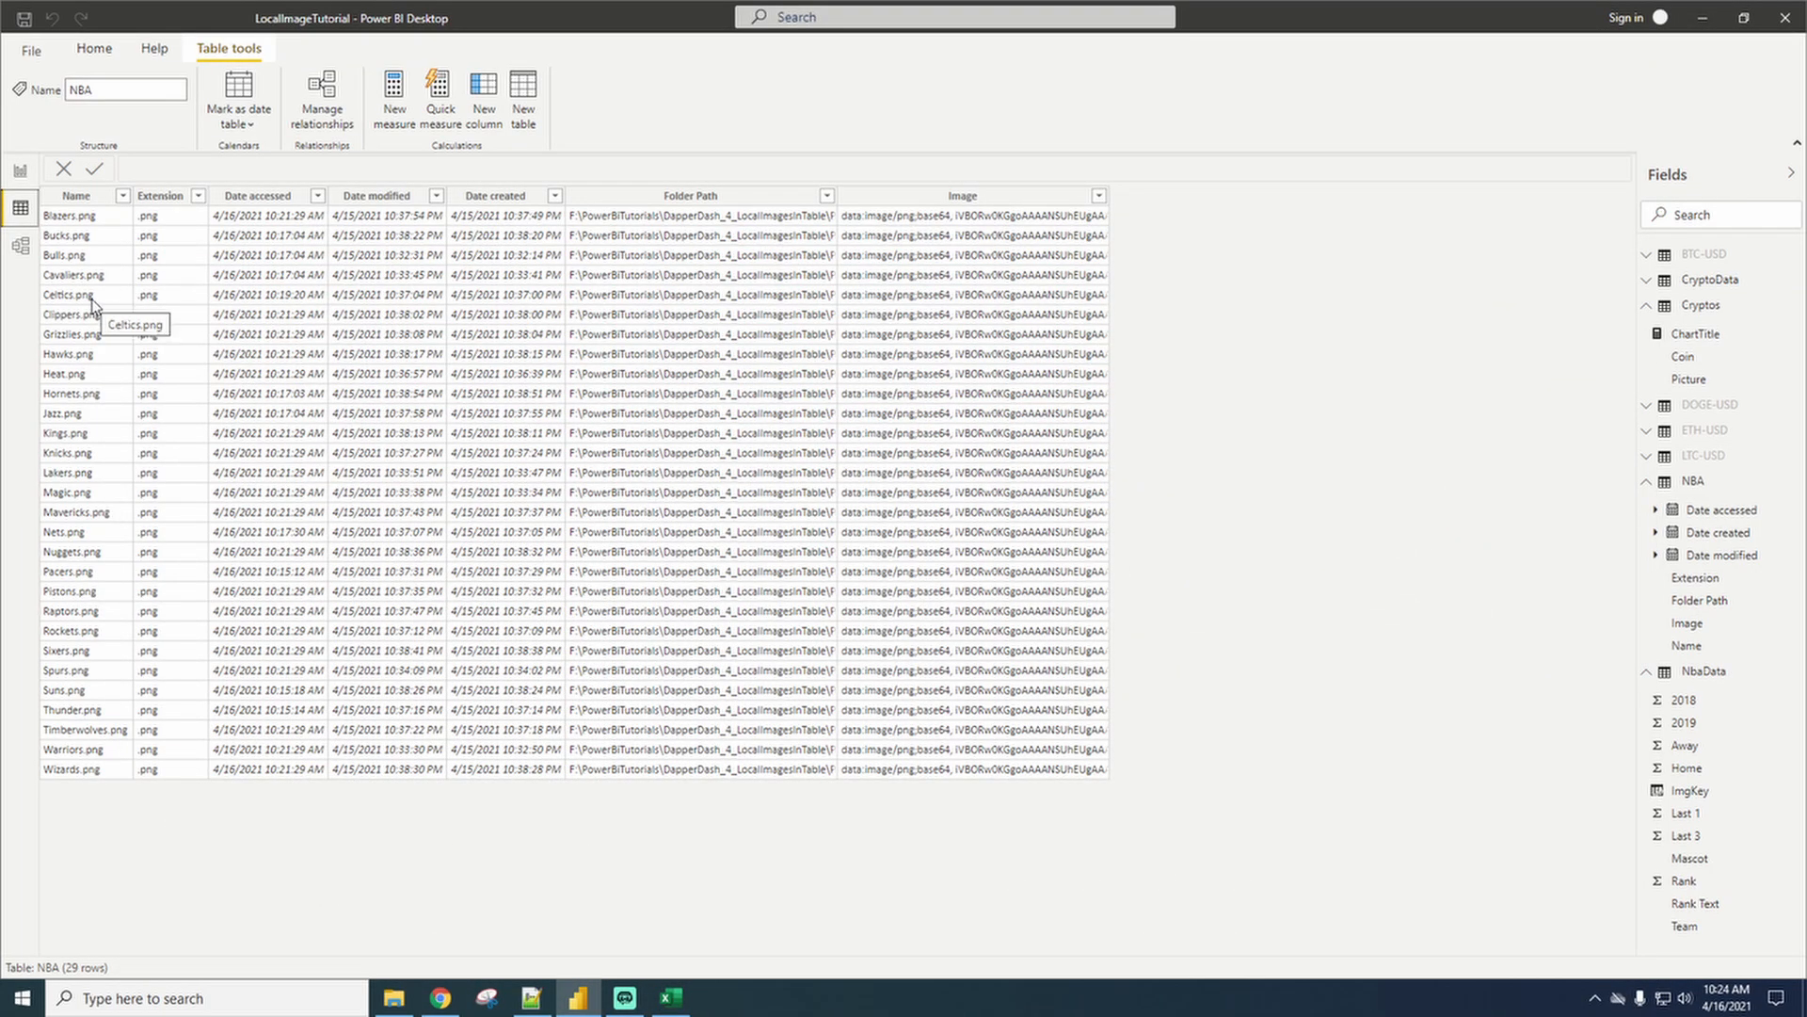
pyautogui.click(393, 998)
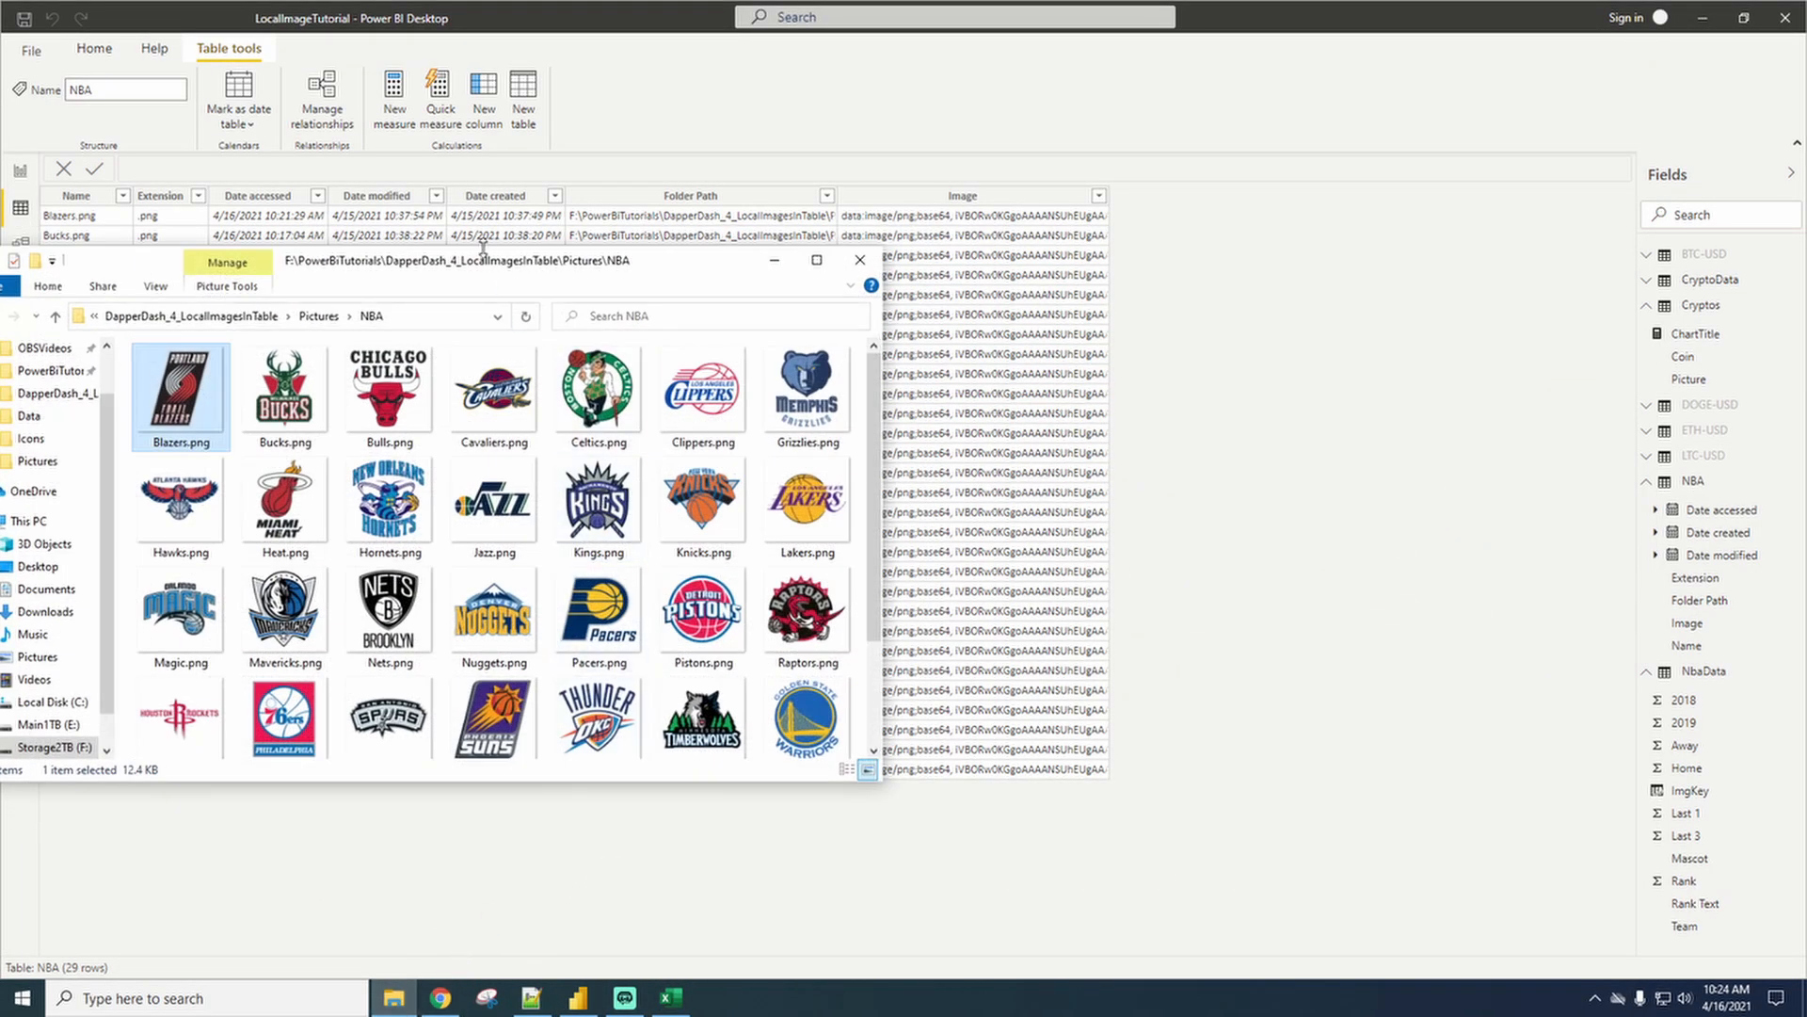
pyautogui.moveTo(483, 246); pyautogui.dragTo(760, 216)
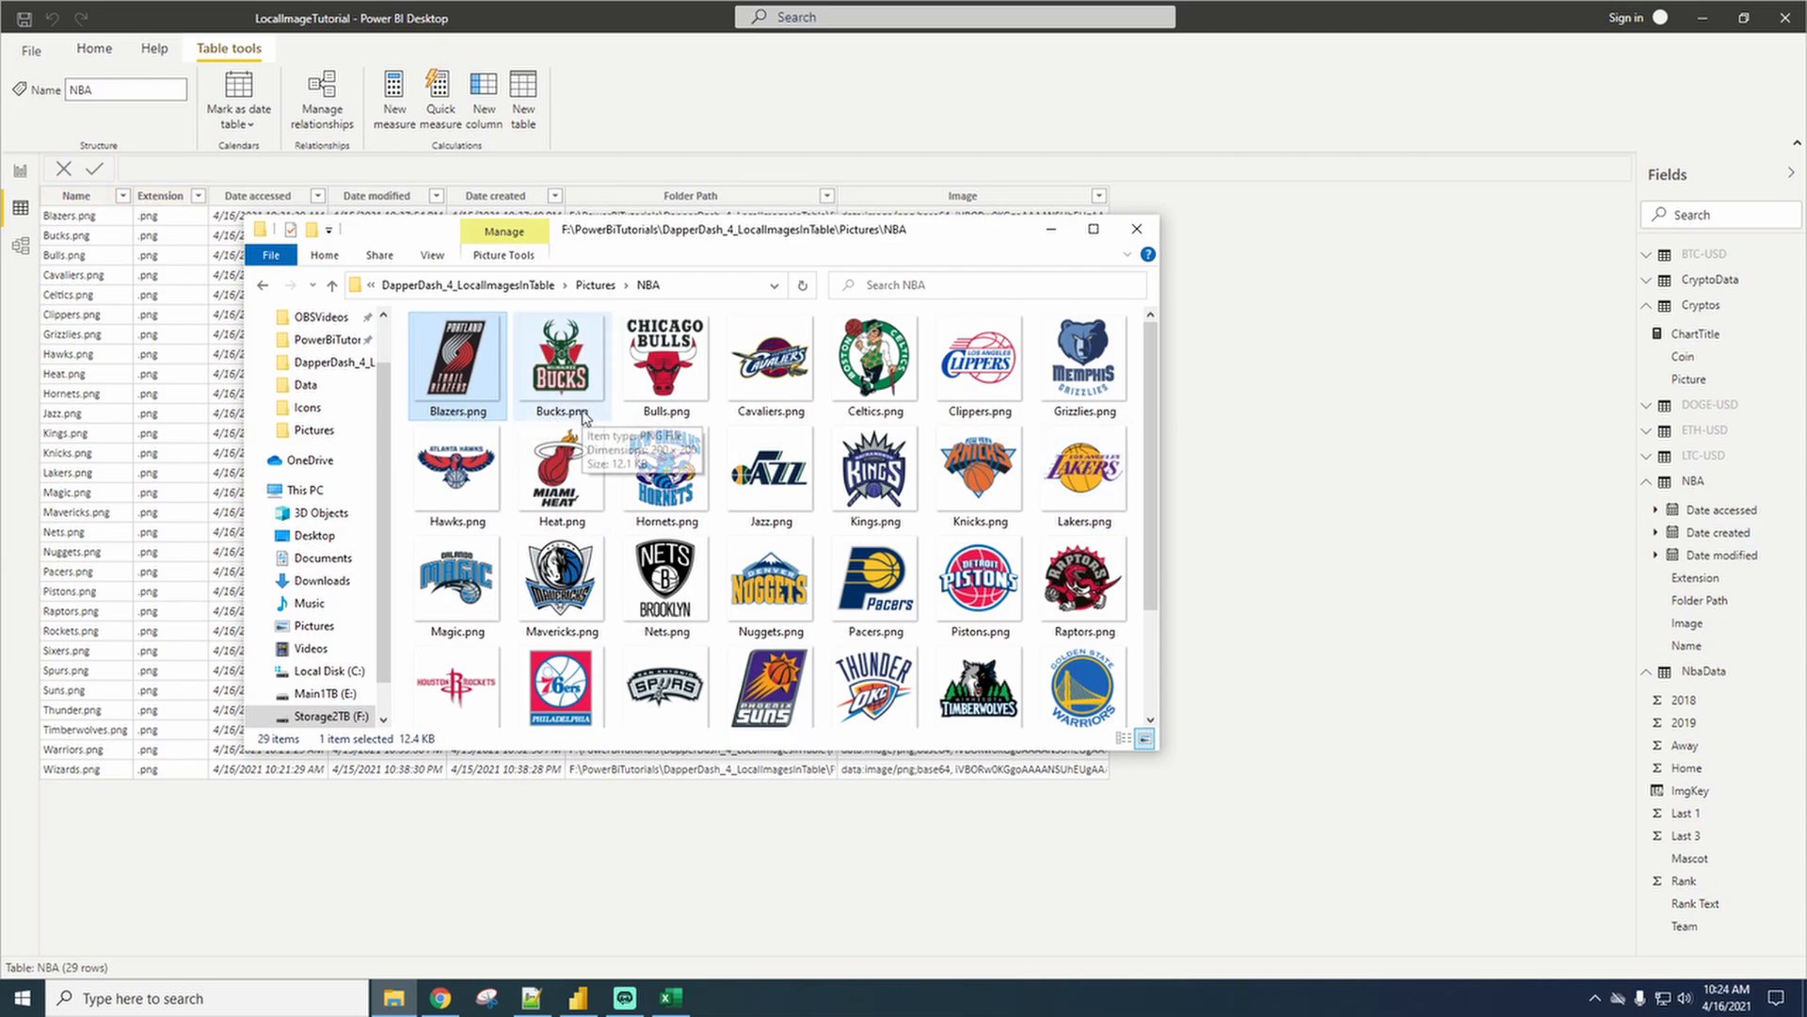
pyautogui.click(1051, 232)
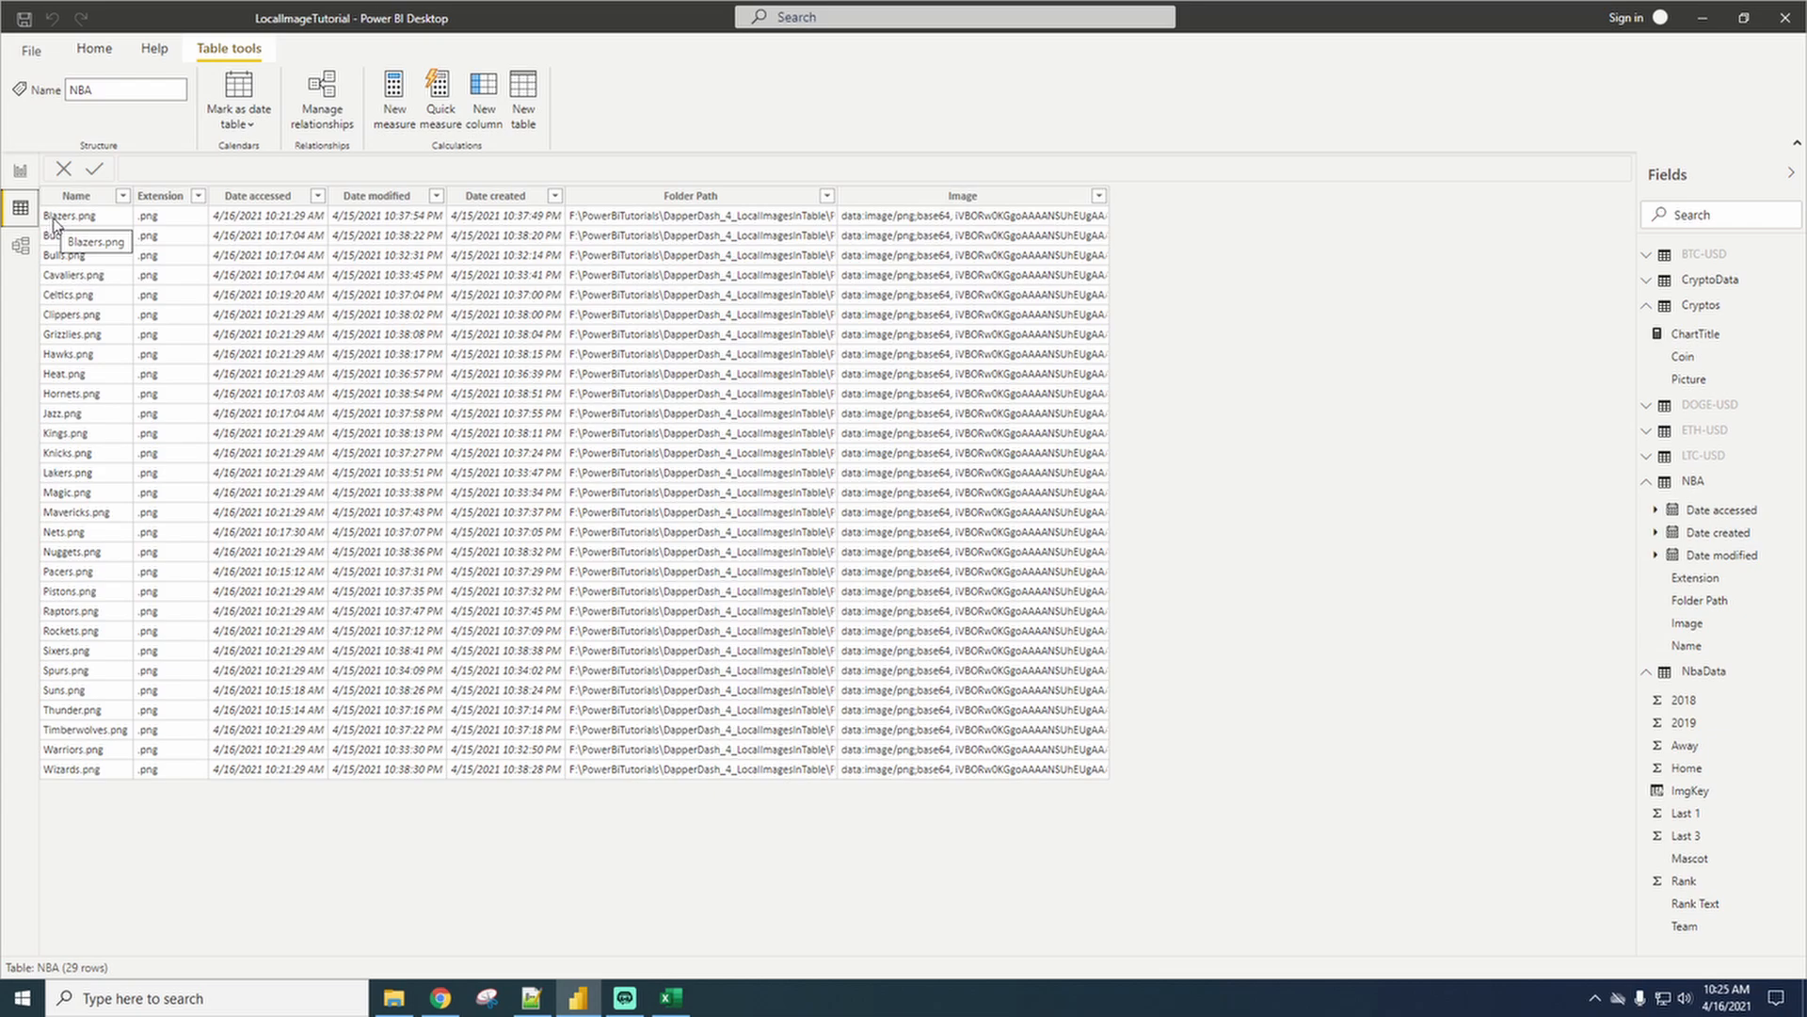
pyautogui.click(1647, 484)
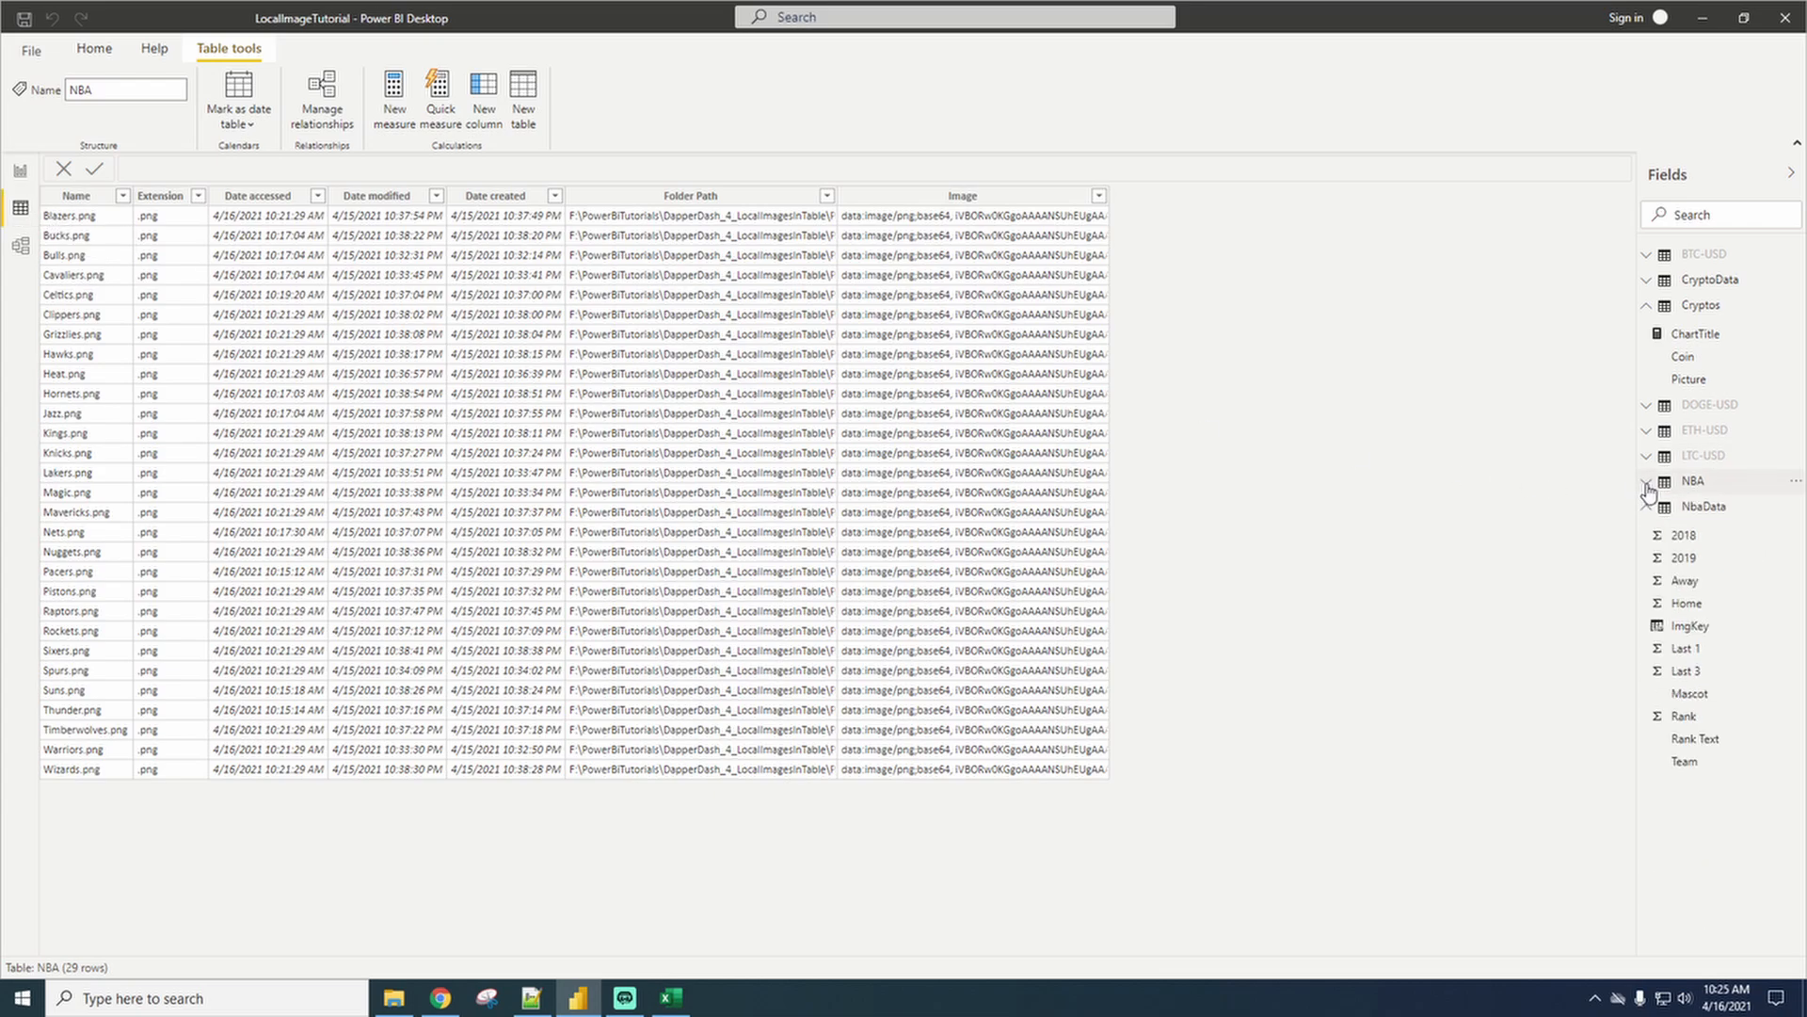
pyautogui.click(1709, 509)
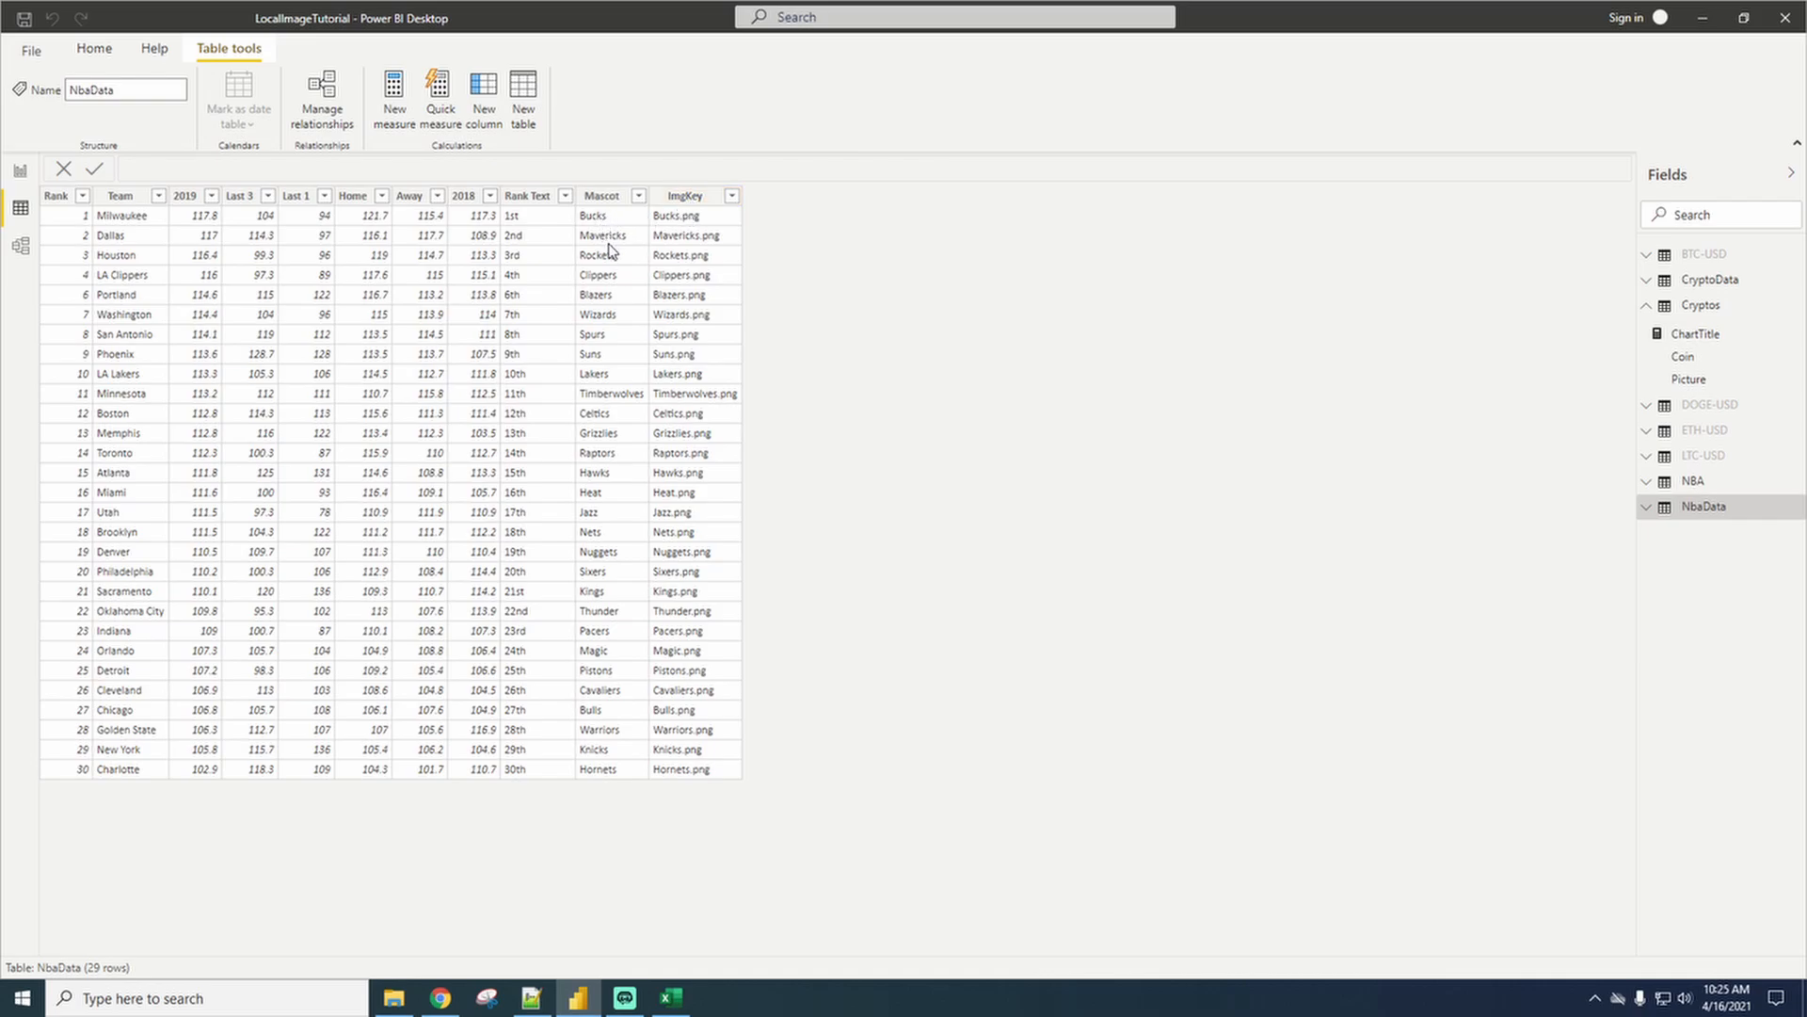
# Create a relationship in the data model between ImgKey in NbaData and Name in the NBA table.
pyautogui.click(20, 245)
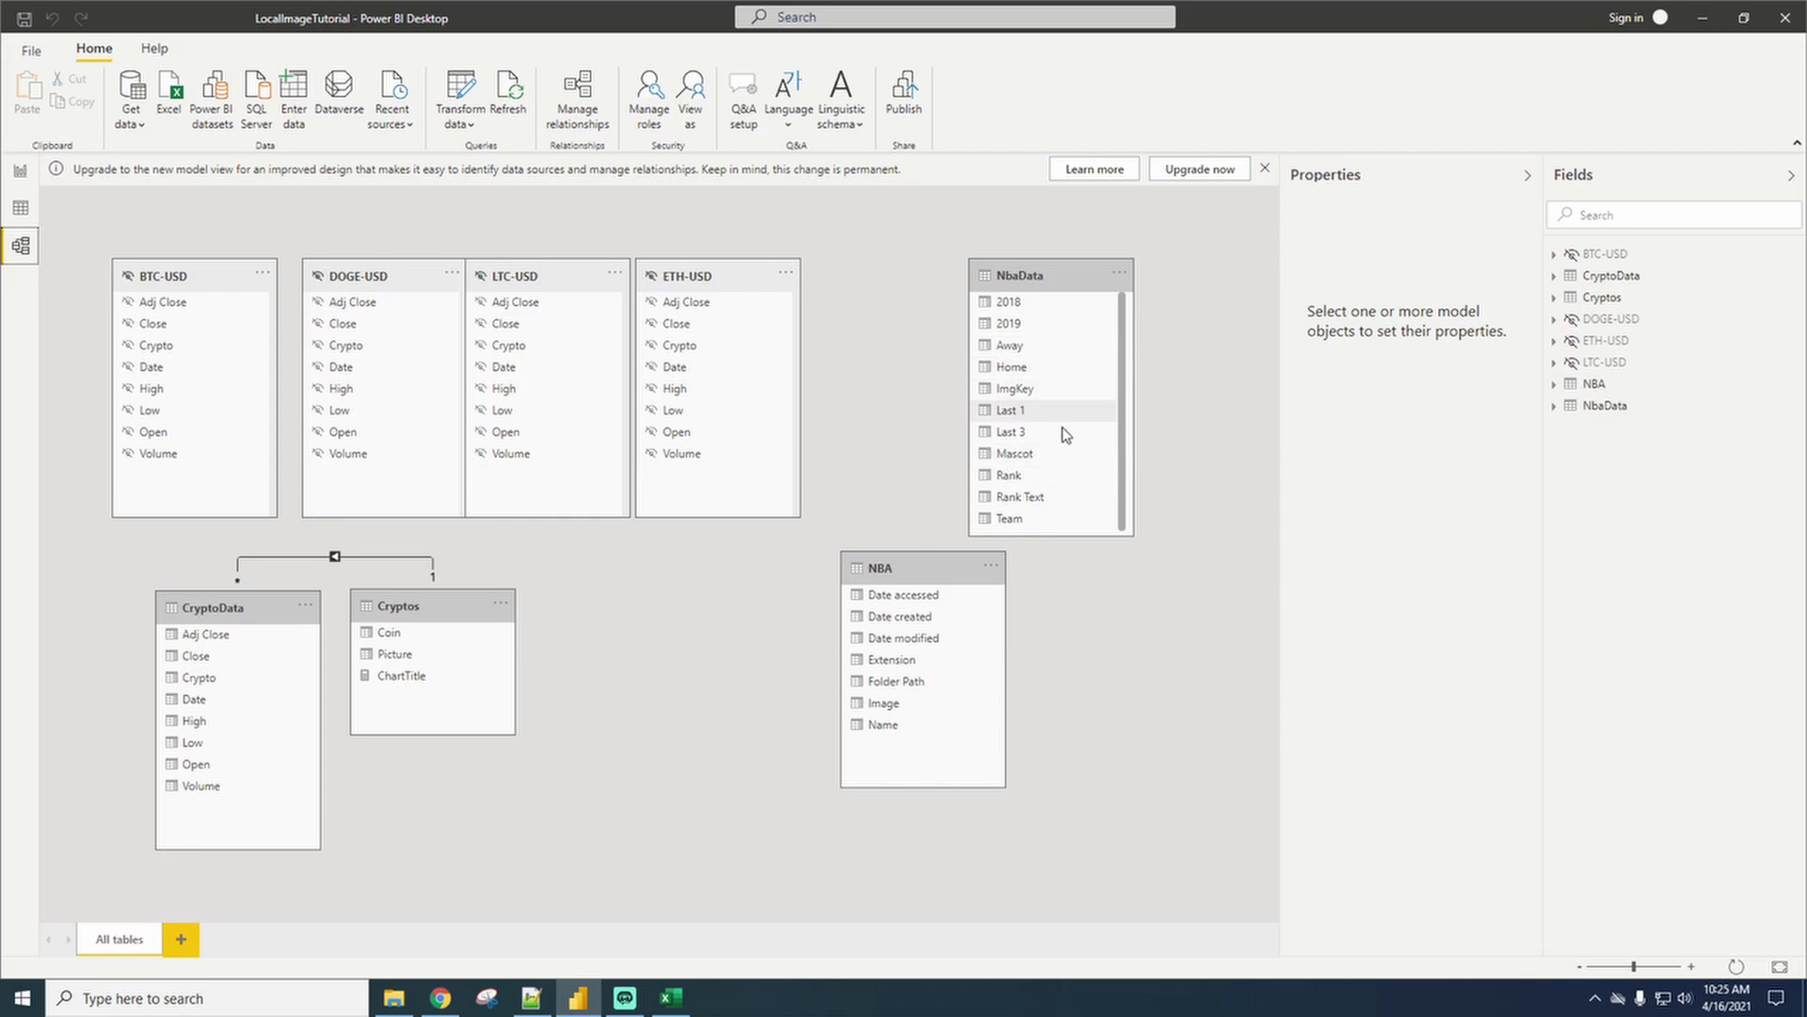
pyautogui.scroll(-1, 1035, 443)
pyautogui.moveTo(1029, 393); pyautogui.dragTo(894, 732)
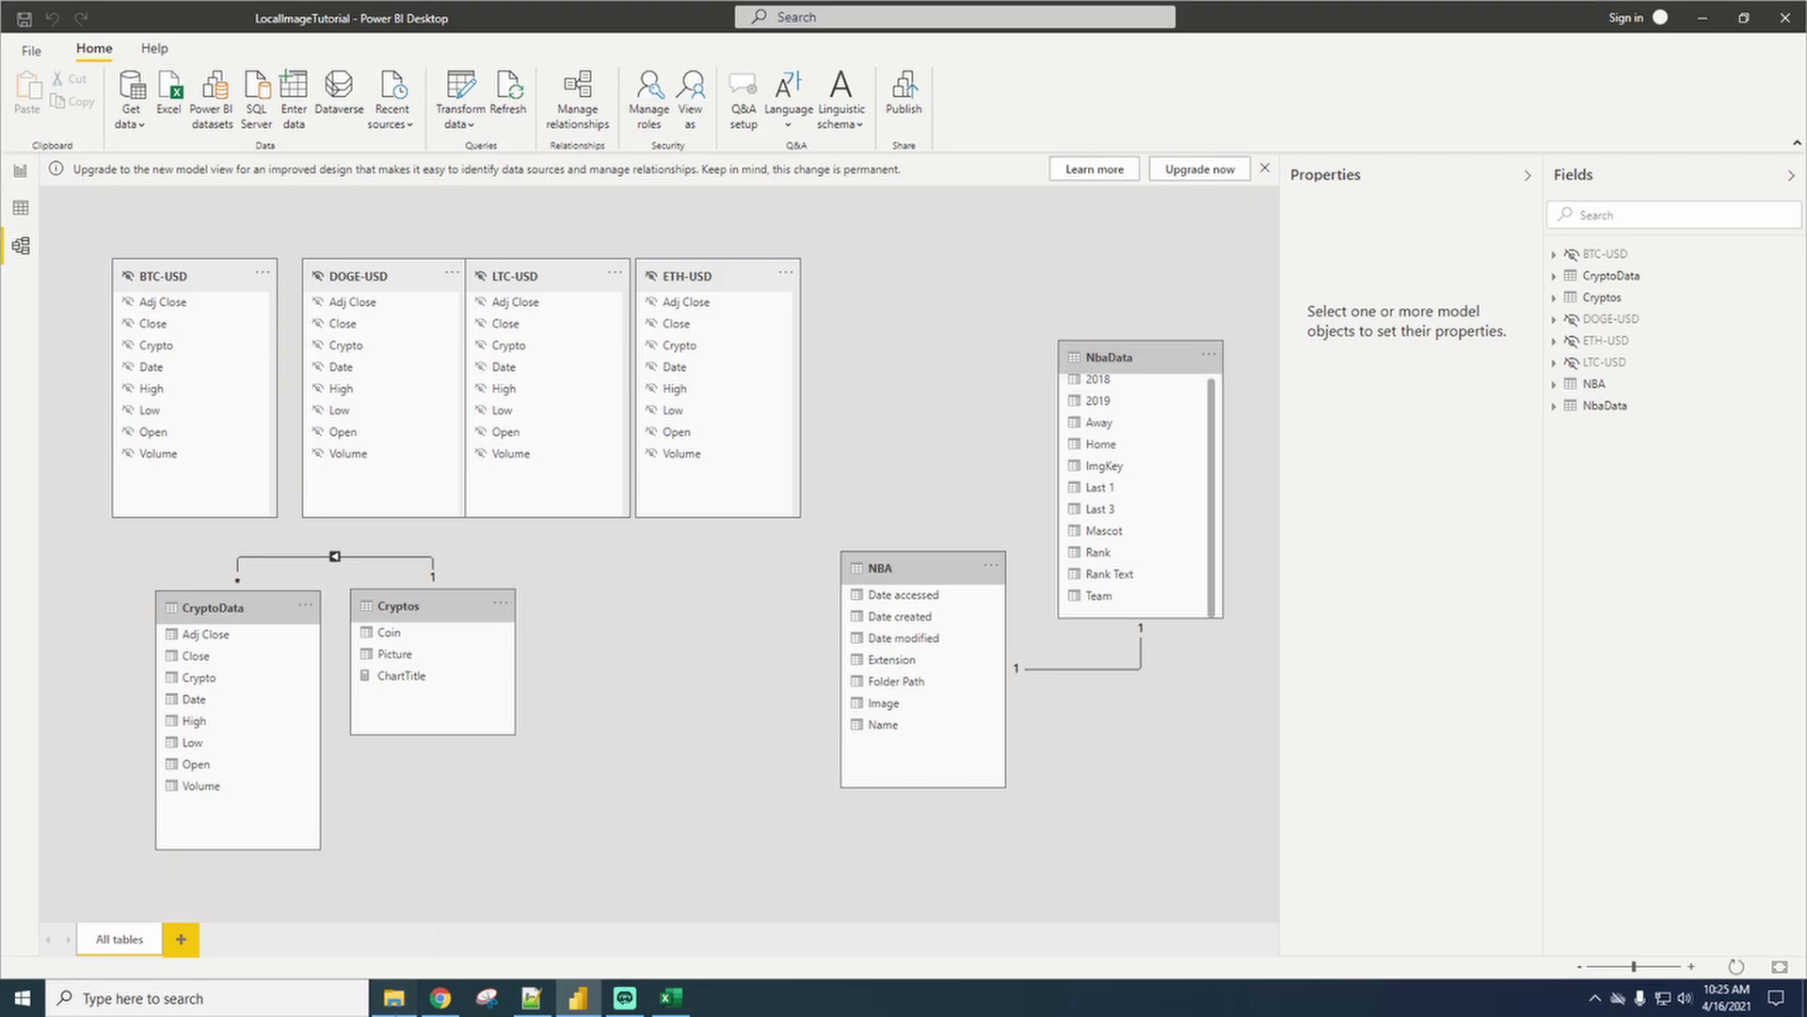
# Check the logo file names in the NBA pictures folder against the Mascot column of the NBA_Data workbook in Excel.
pyautogui.click(393, 998)
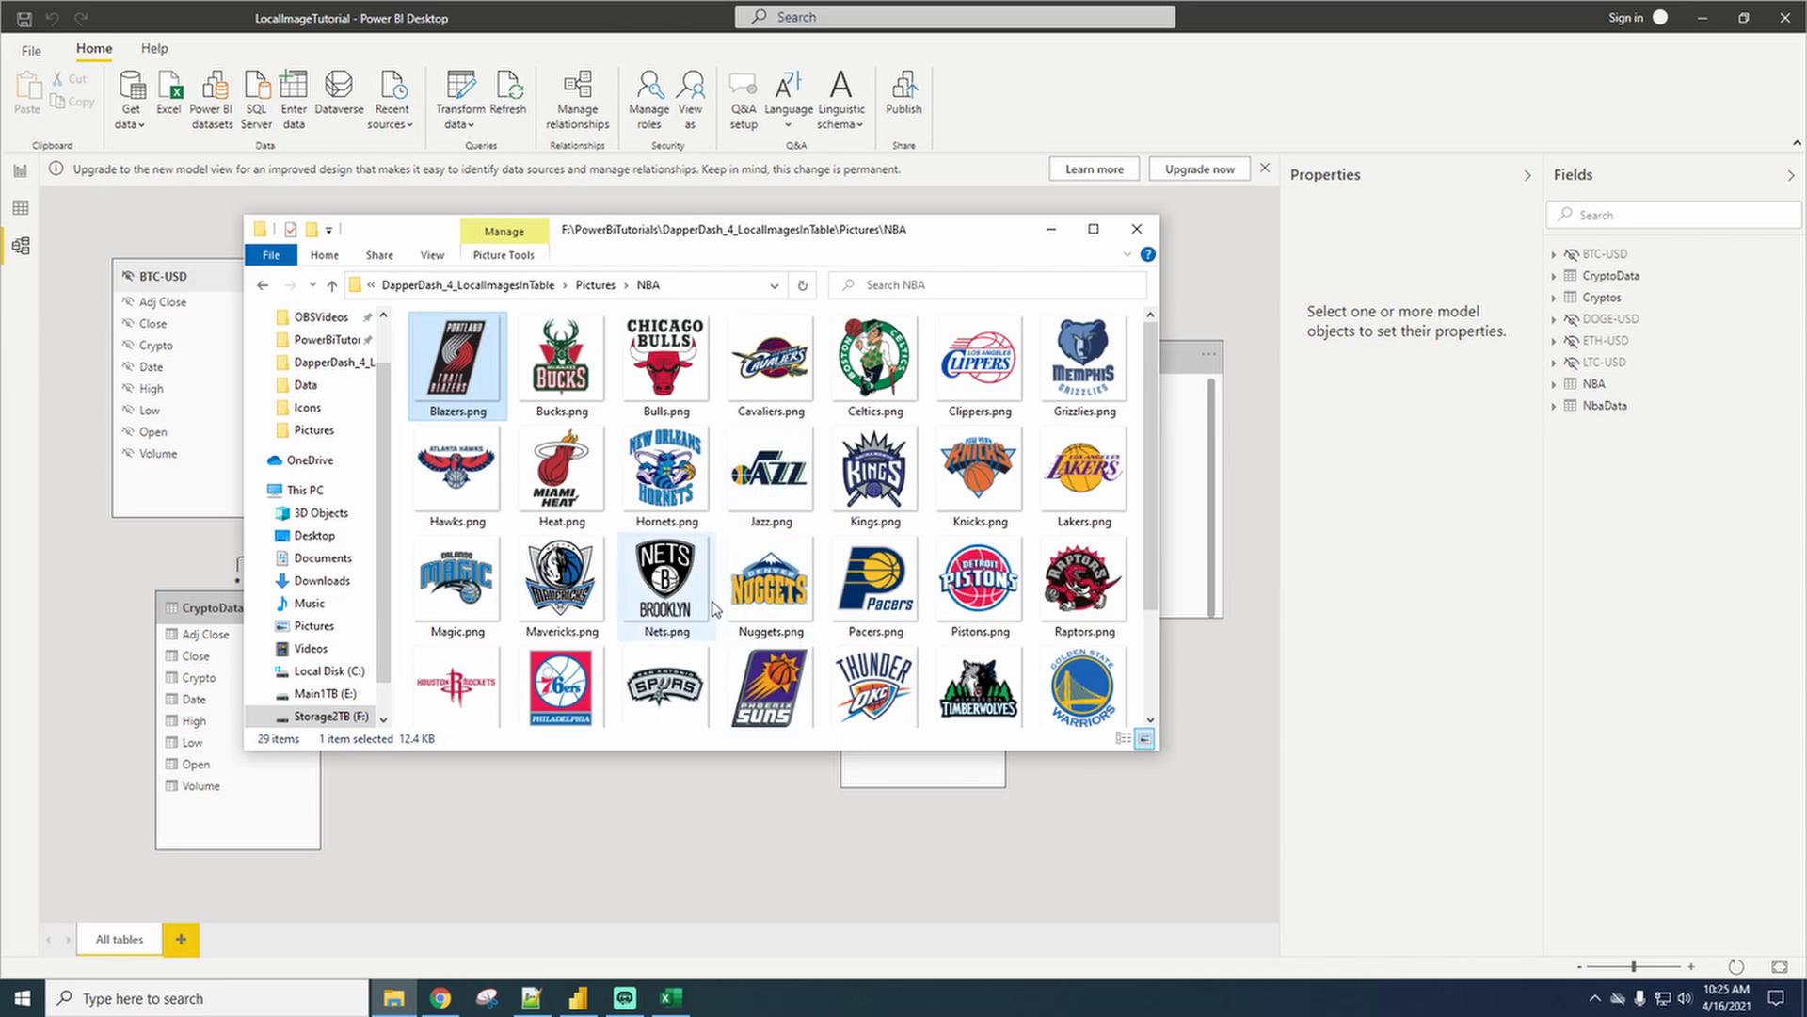
pyautogui.click(670, 998)
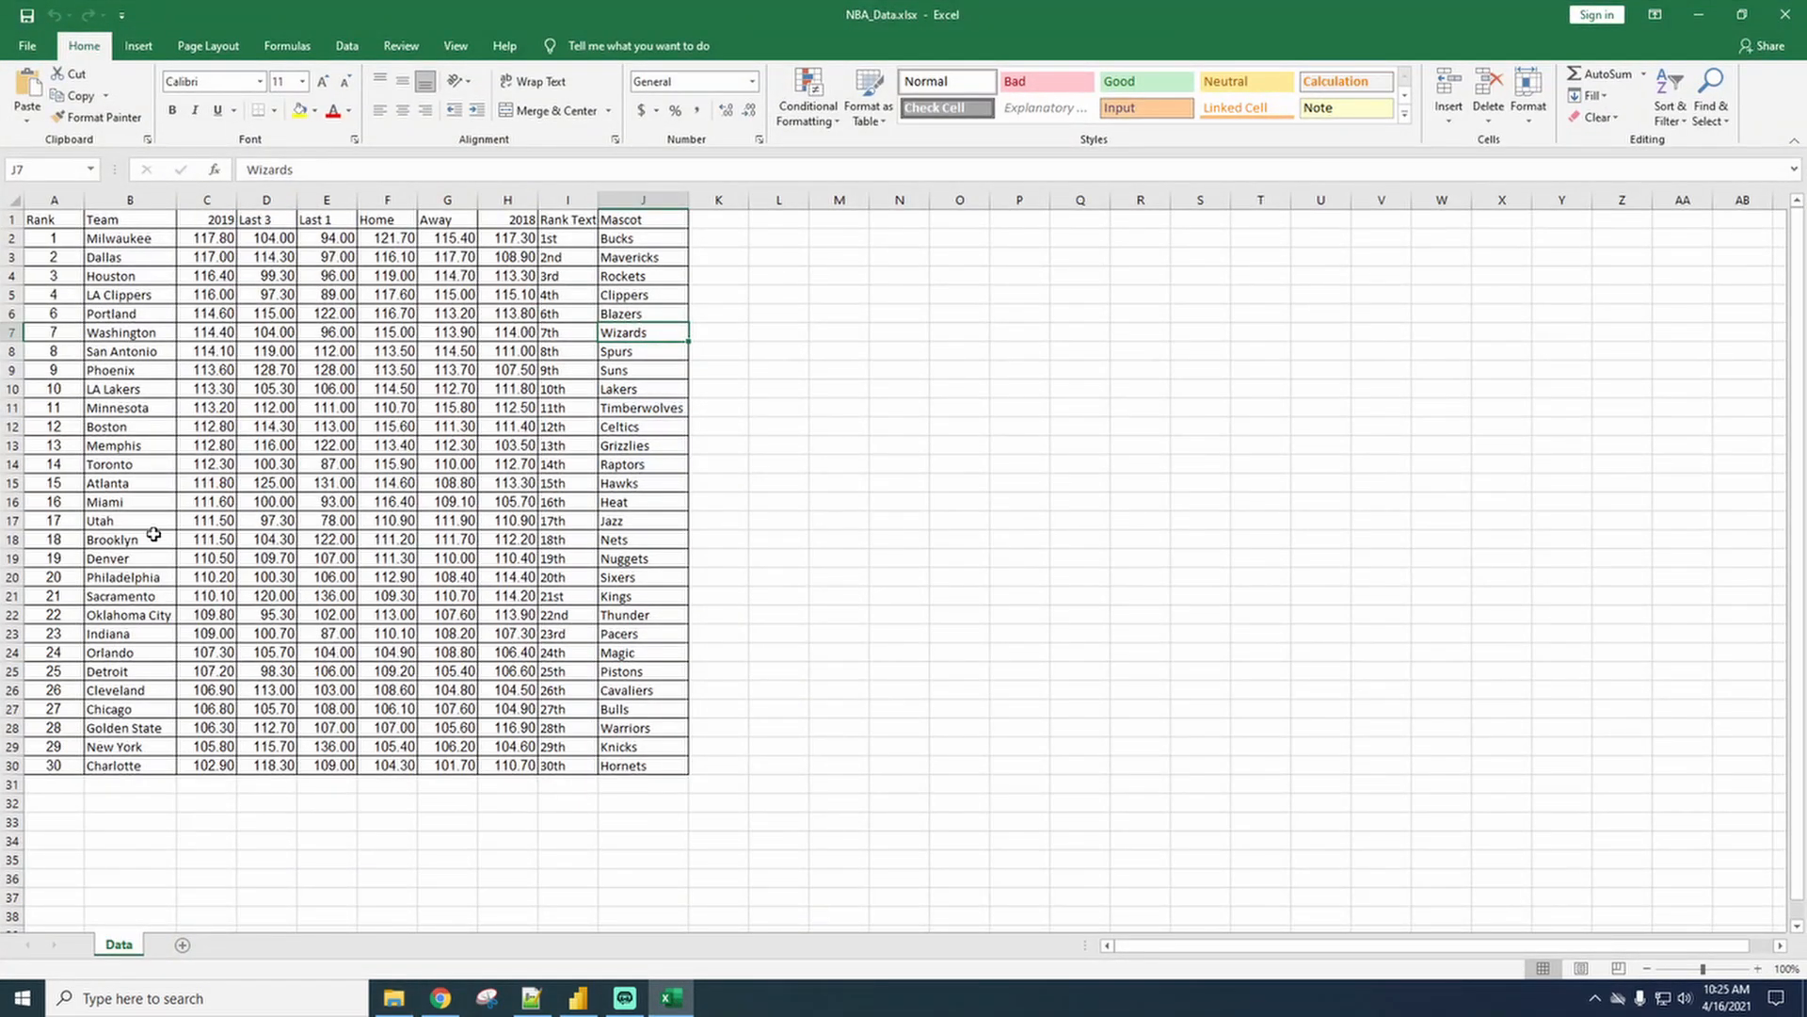
pyautogui.click(717, 235)
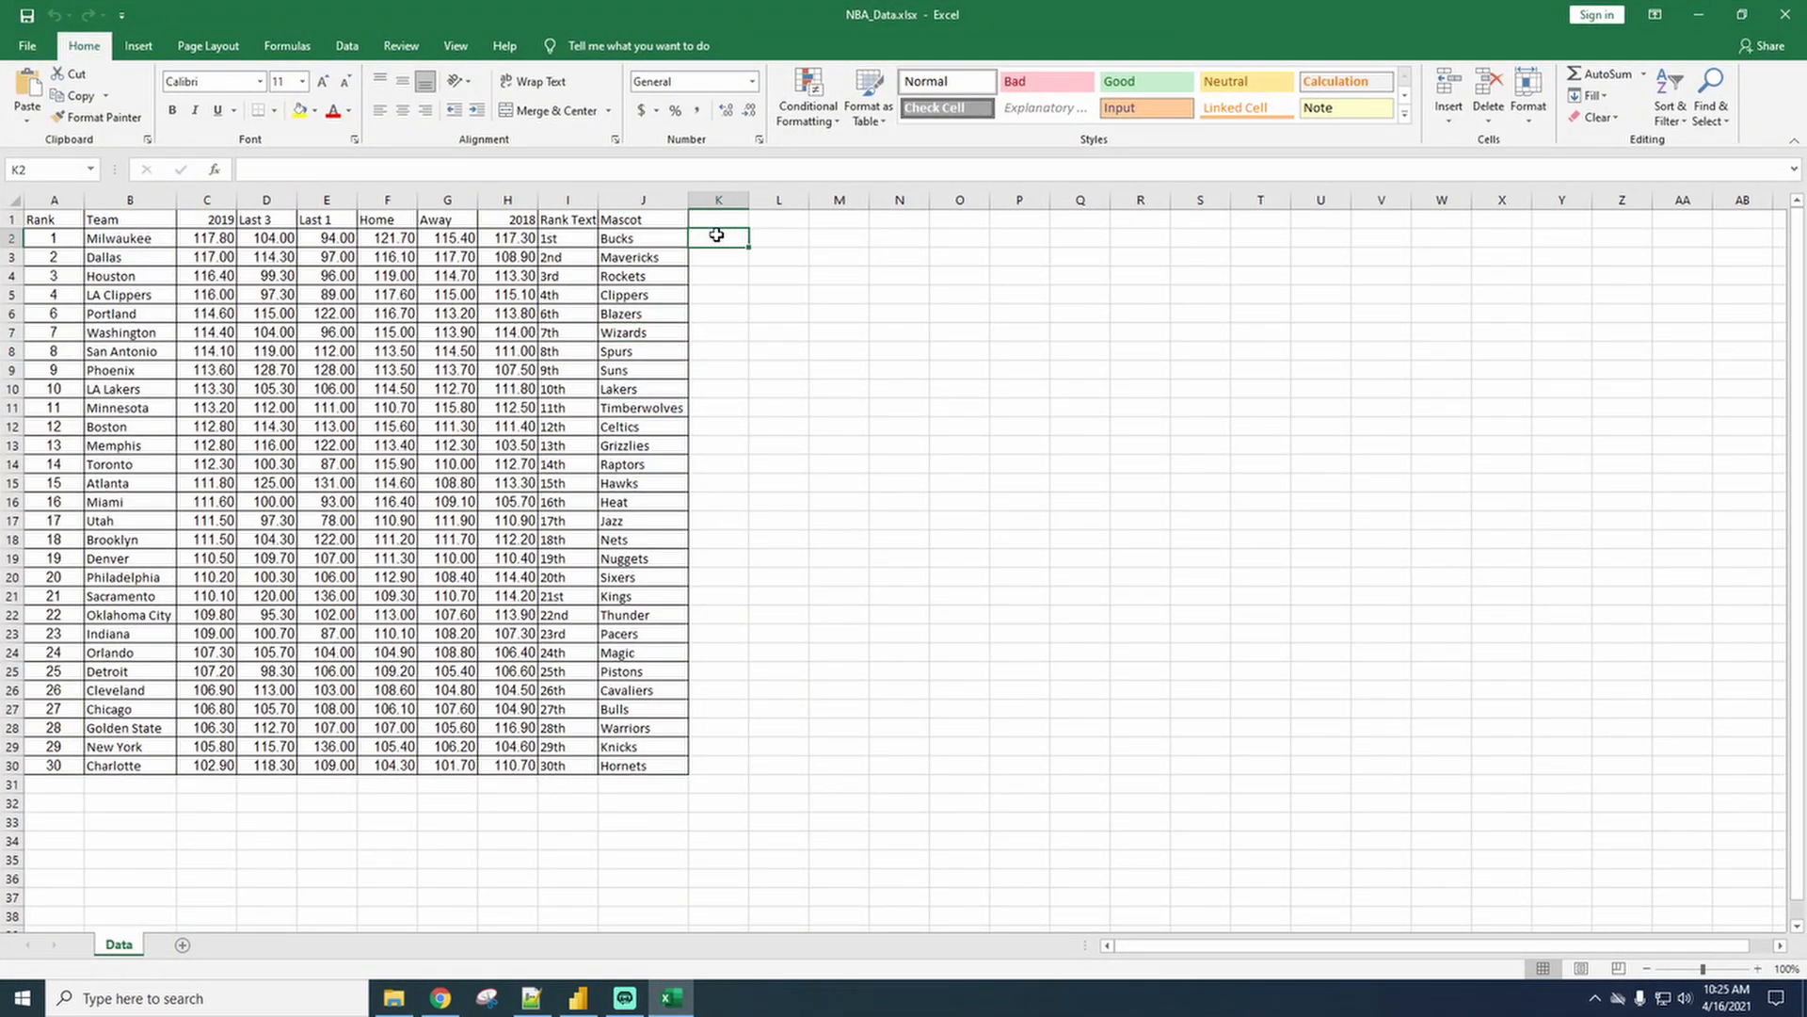
pyautogui.click(645, 237)
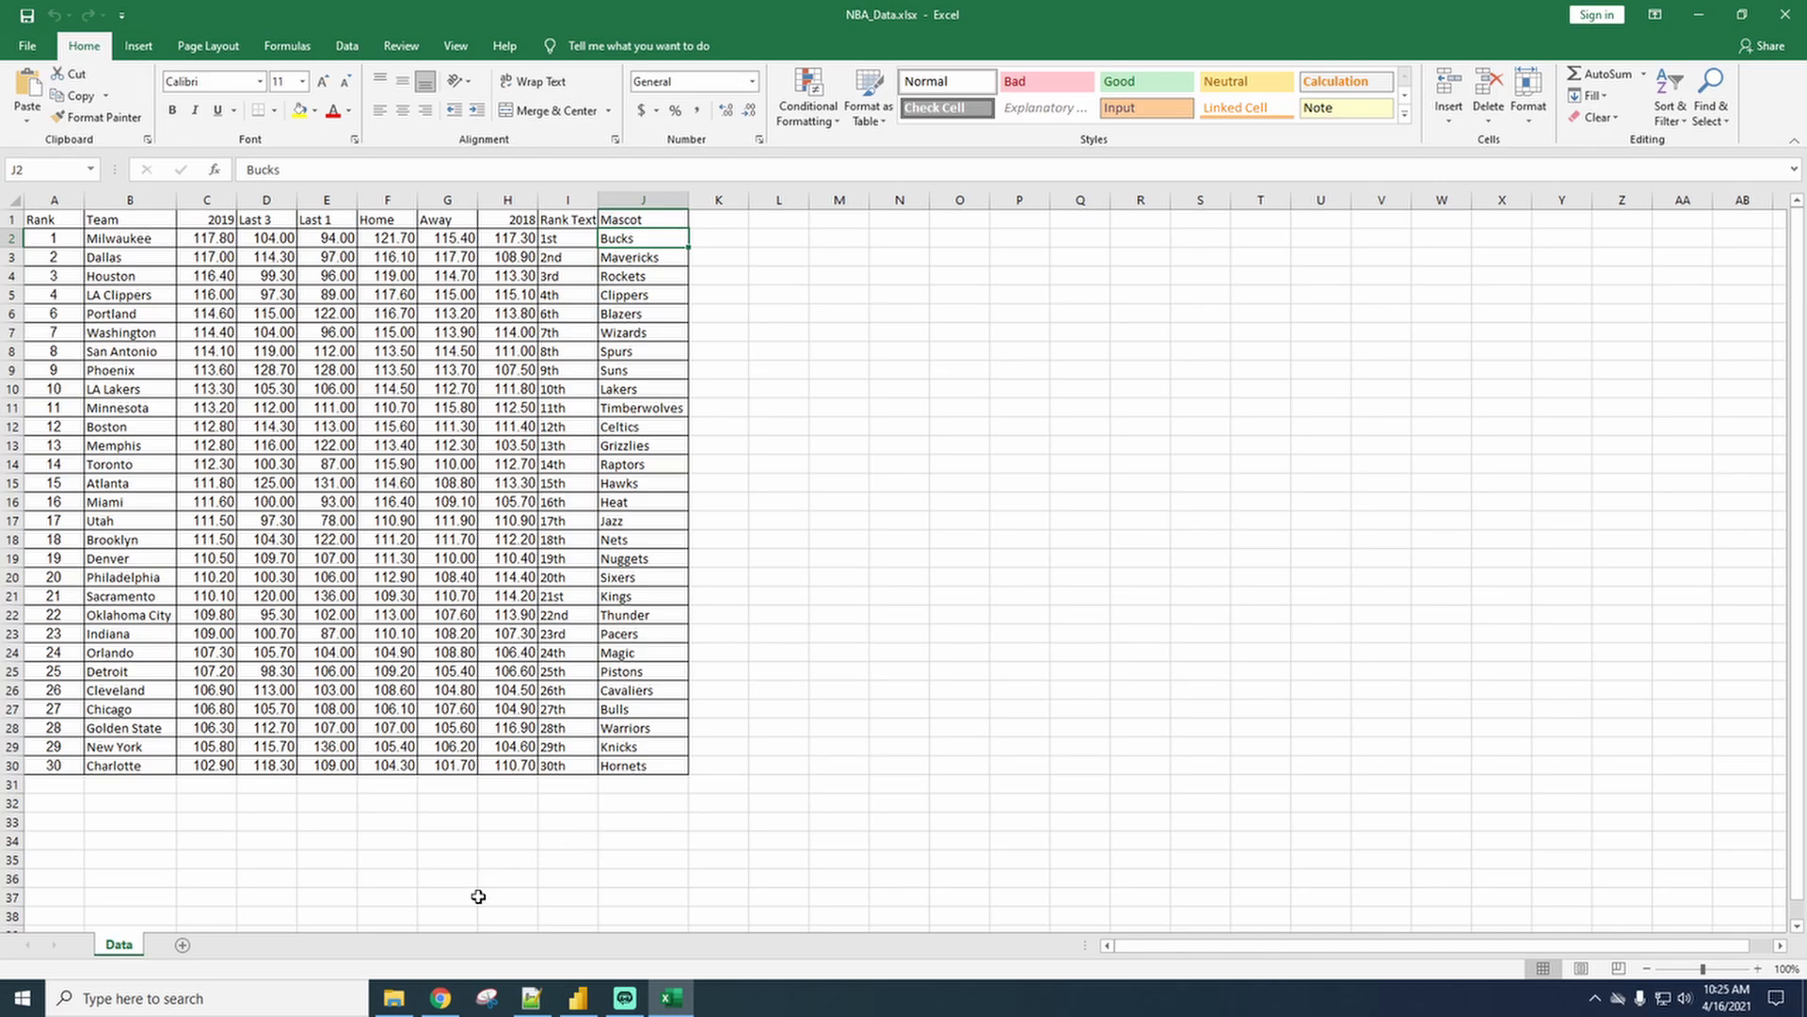
pyautogui.click(578, 998)
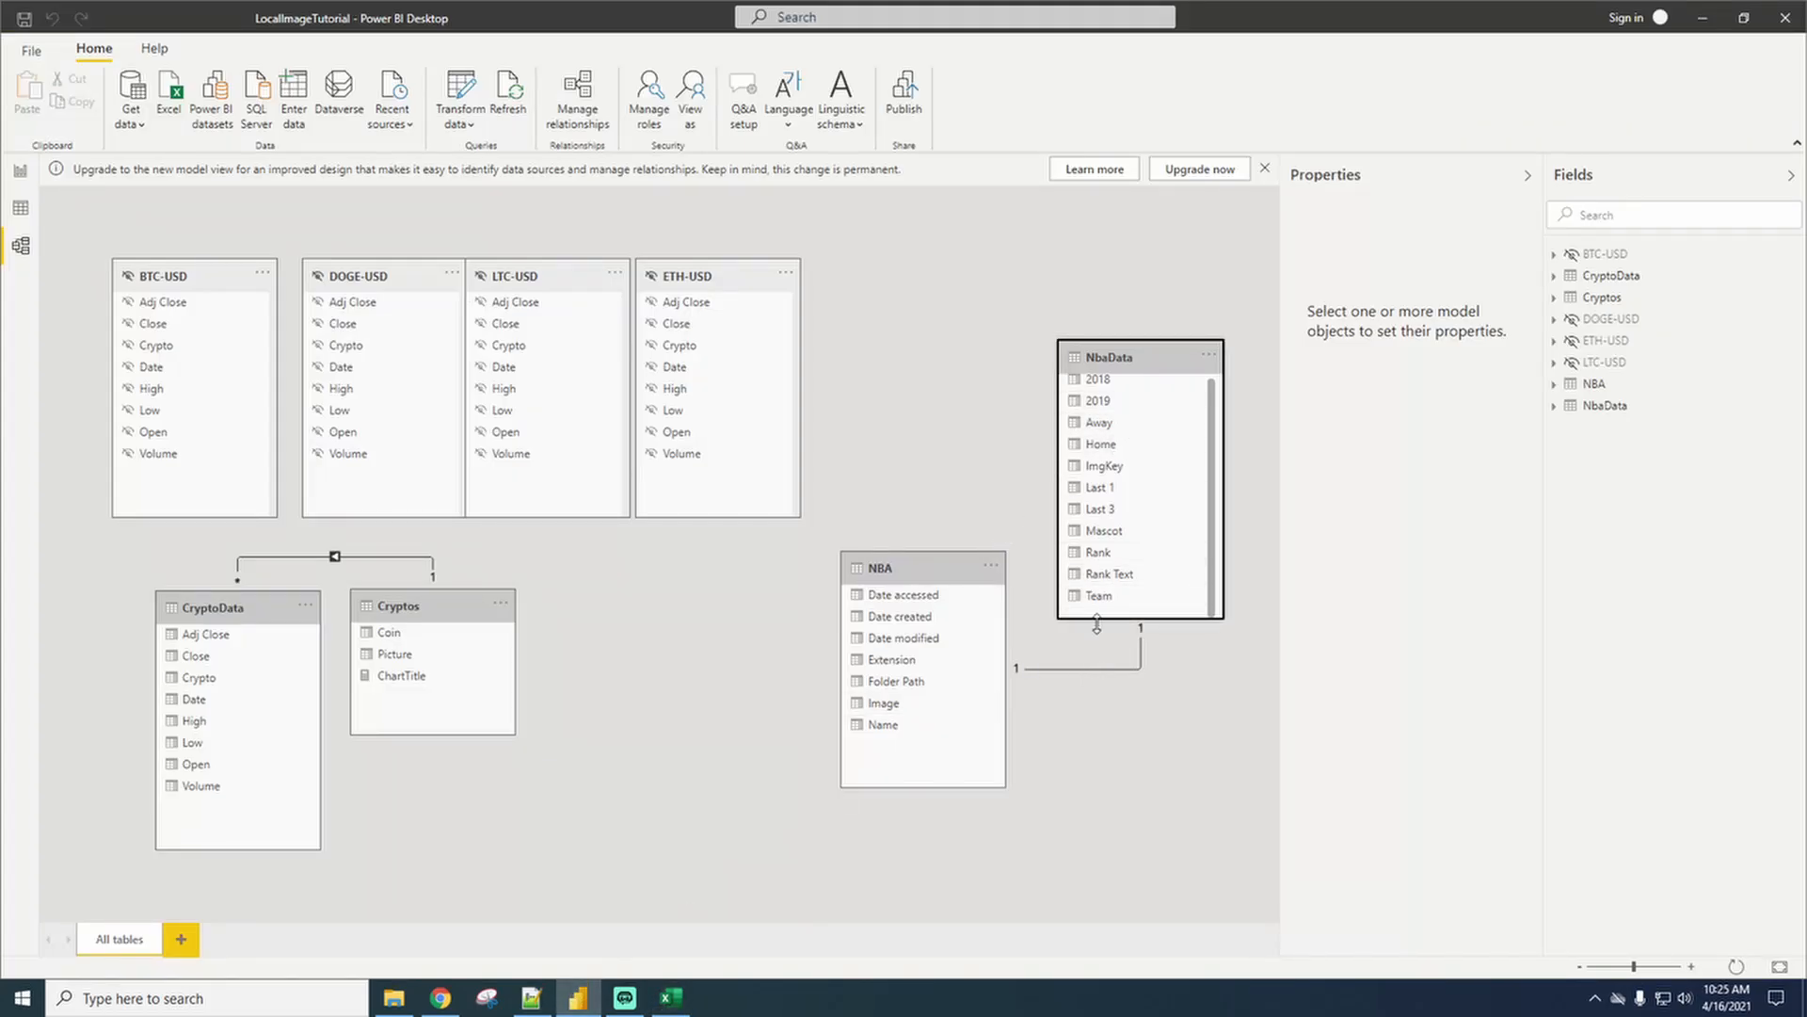
# Add a calculated column to NbaData with the formula Images = RELATED(NBA[Image]) and set its data category to Image URL.
pyautogui.click(22, 173)
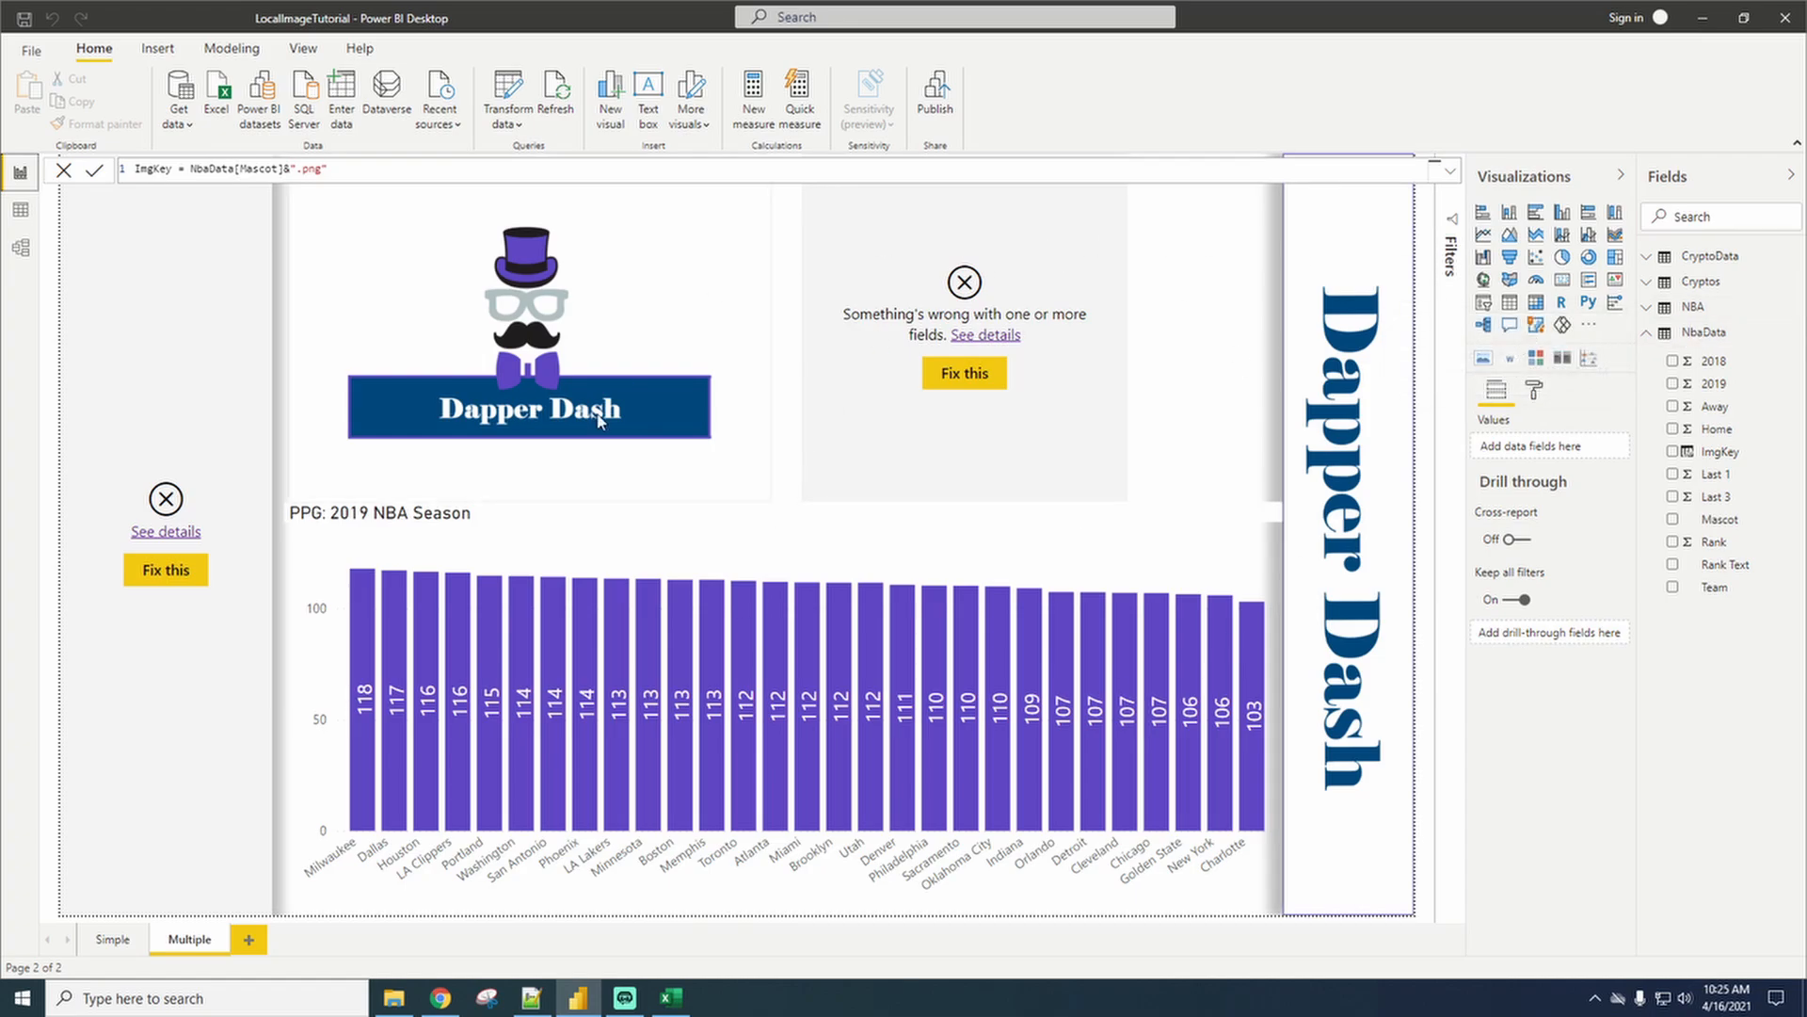
pyautogui.rightClick(1708, 339)
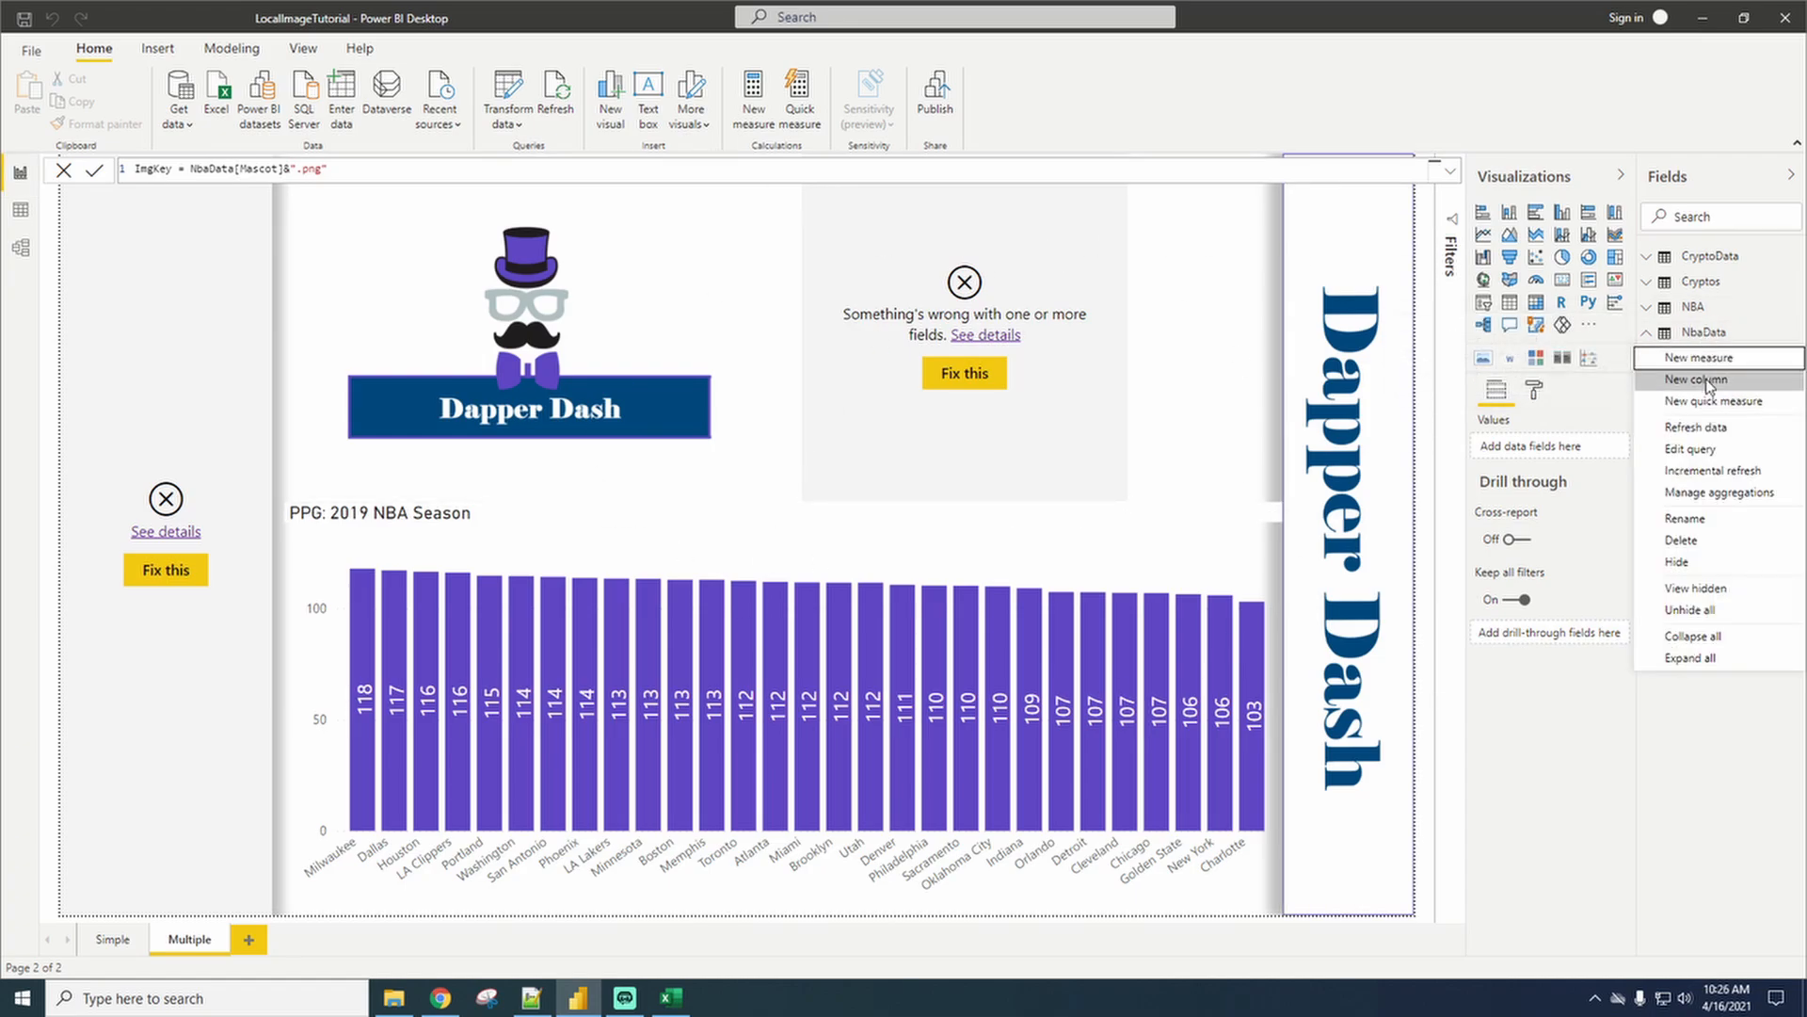
pyautogui.press('Escape')
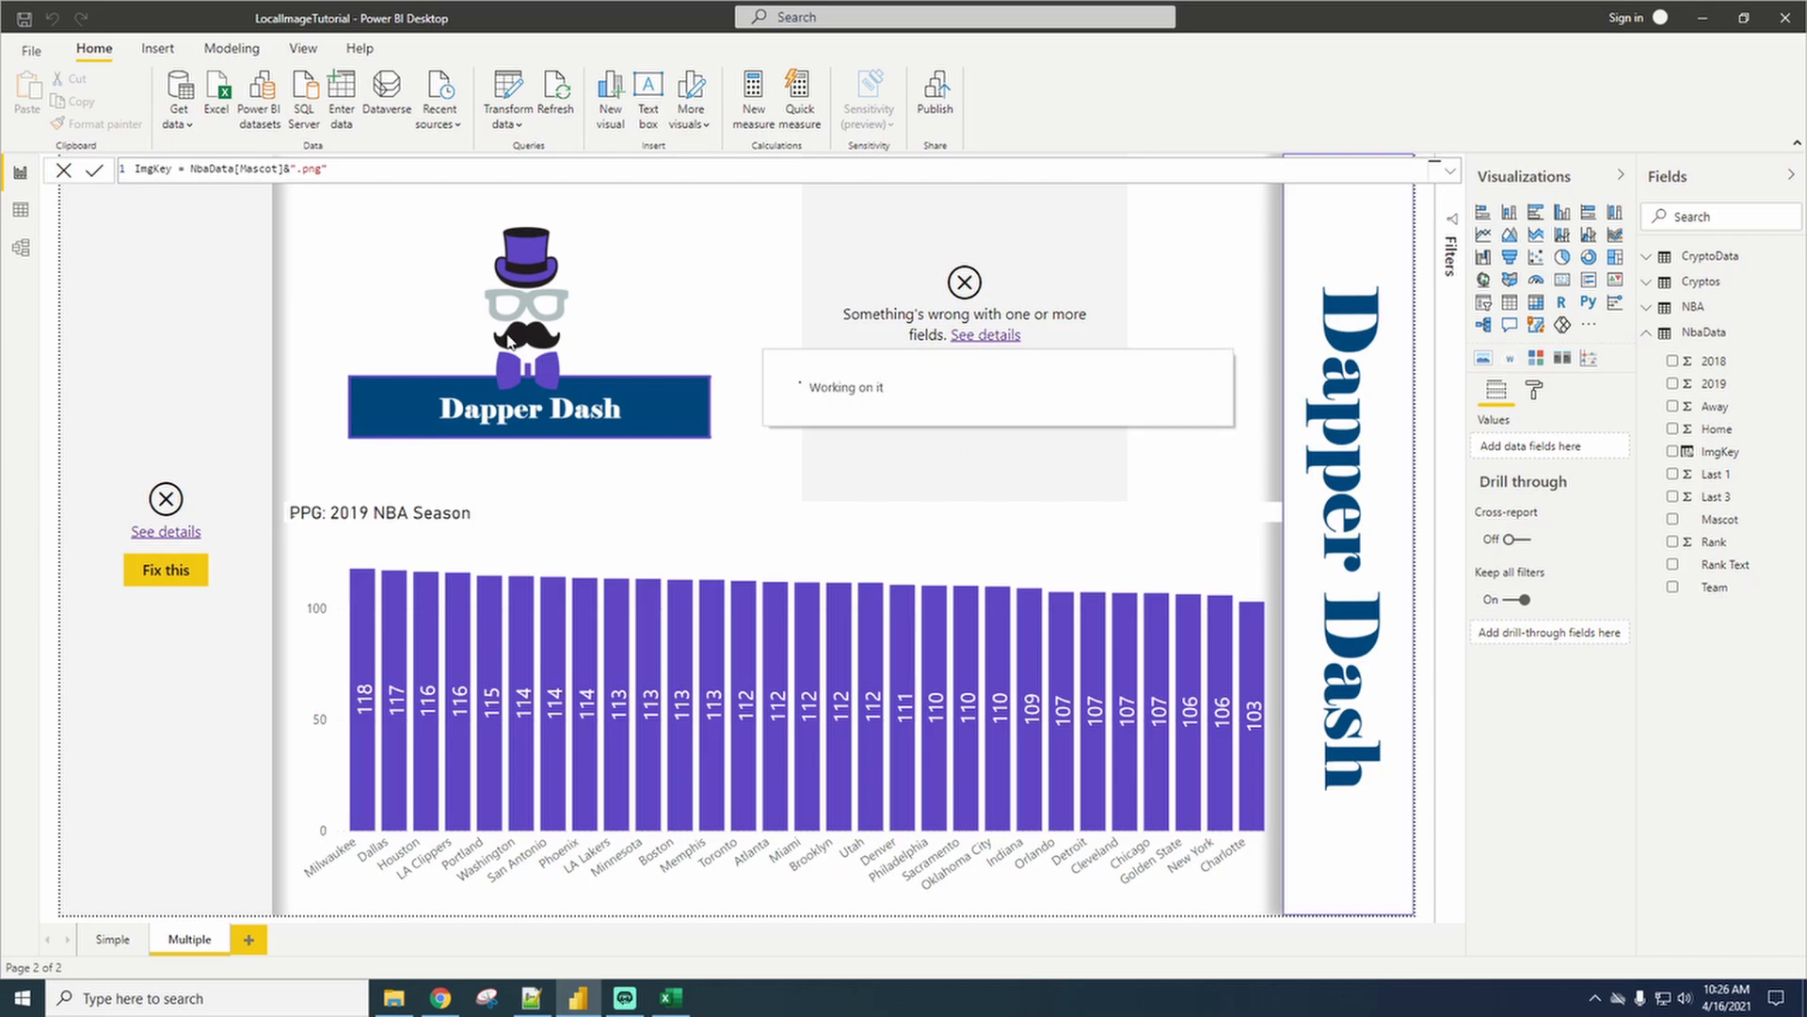
pyautogui.write('Images =')
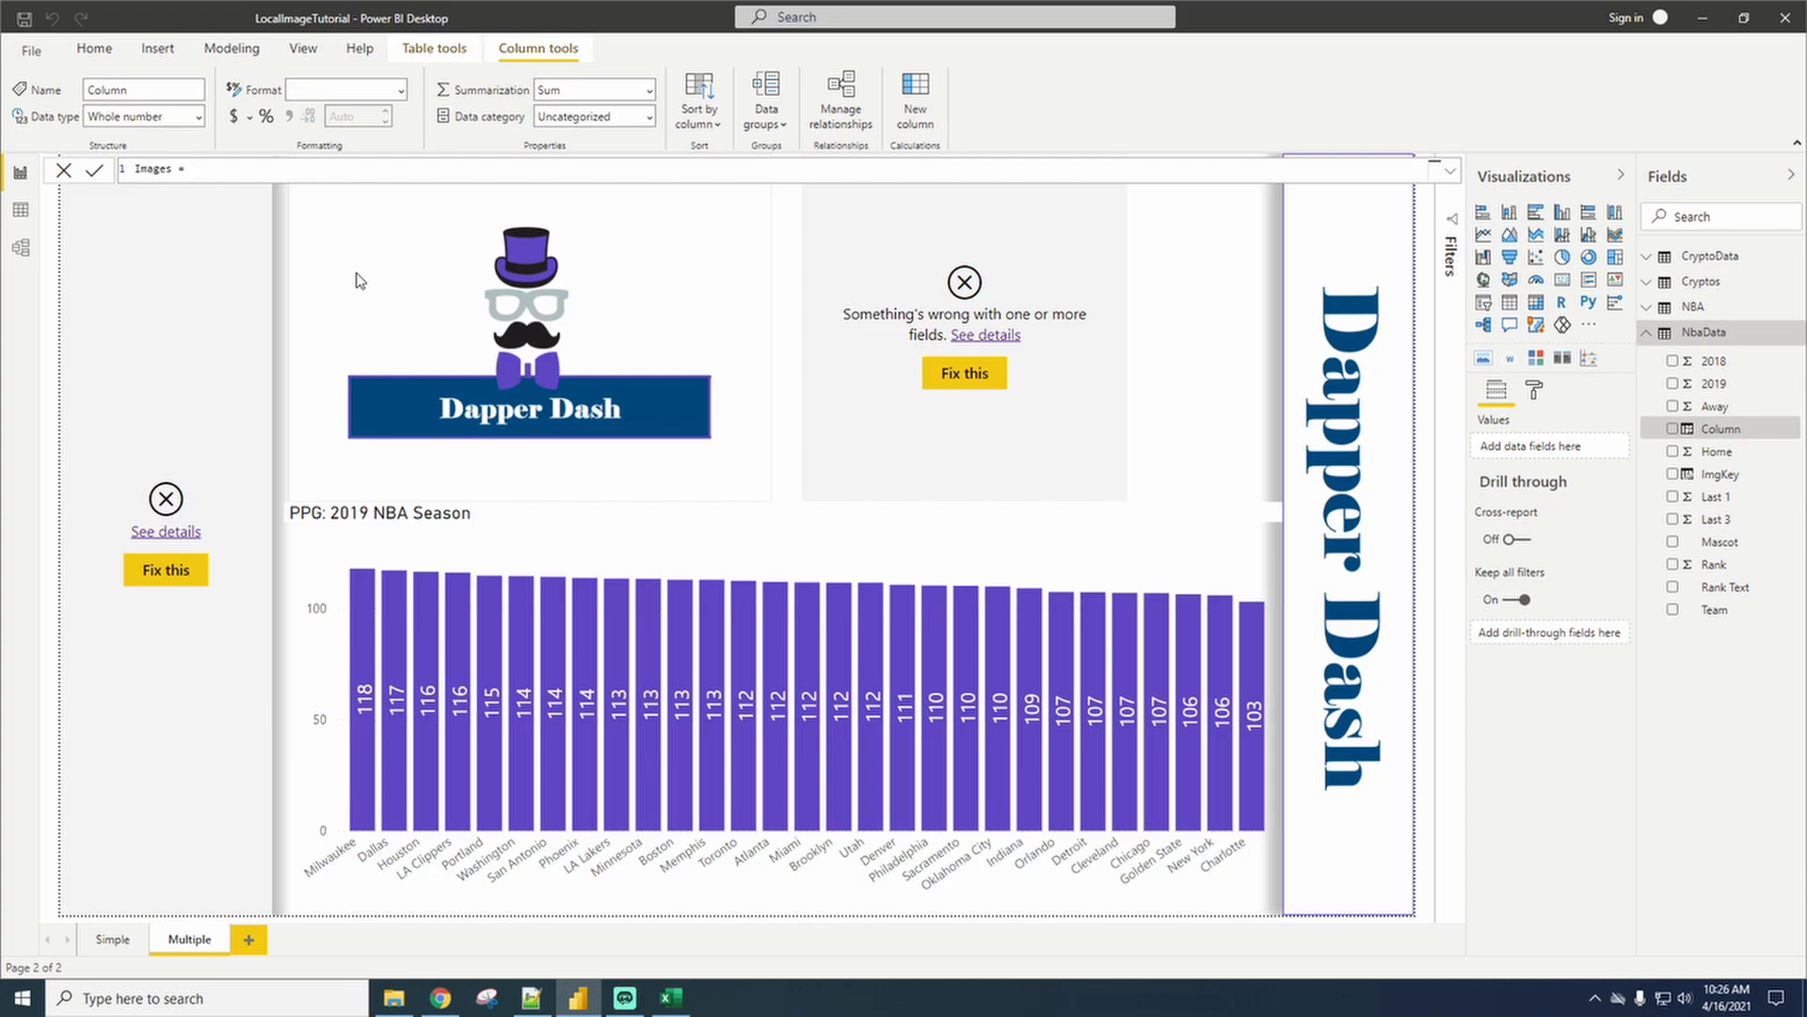
pyautogui.click(1706, 335)
pyautogui.click(245, 177)
pyautogui.write('Relat')
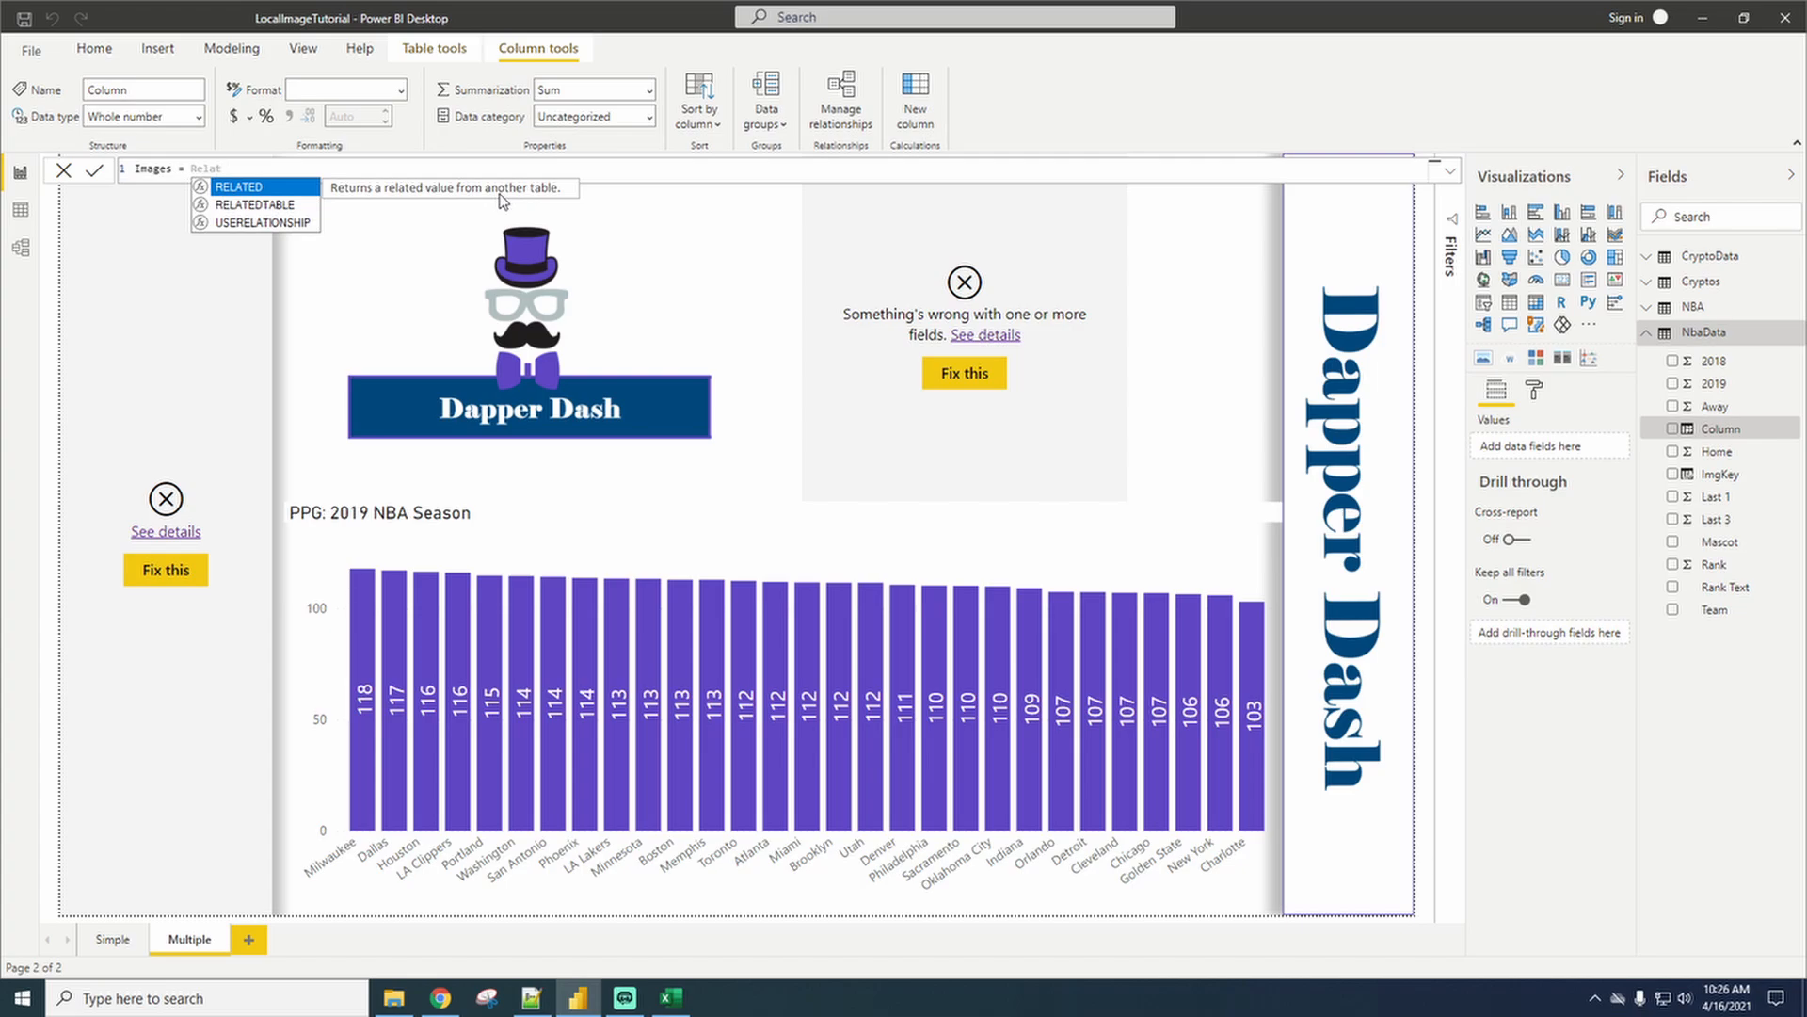
pyautogui.press('Tab')
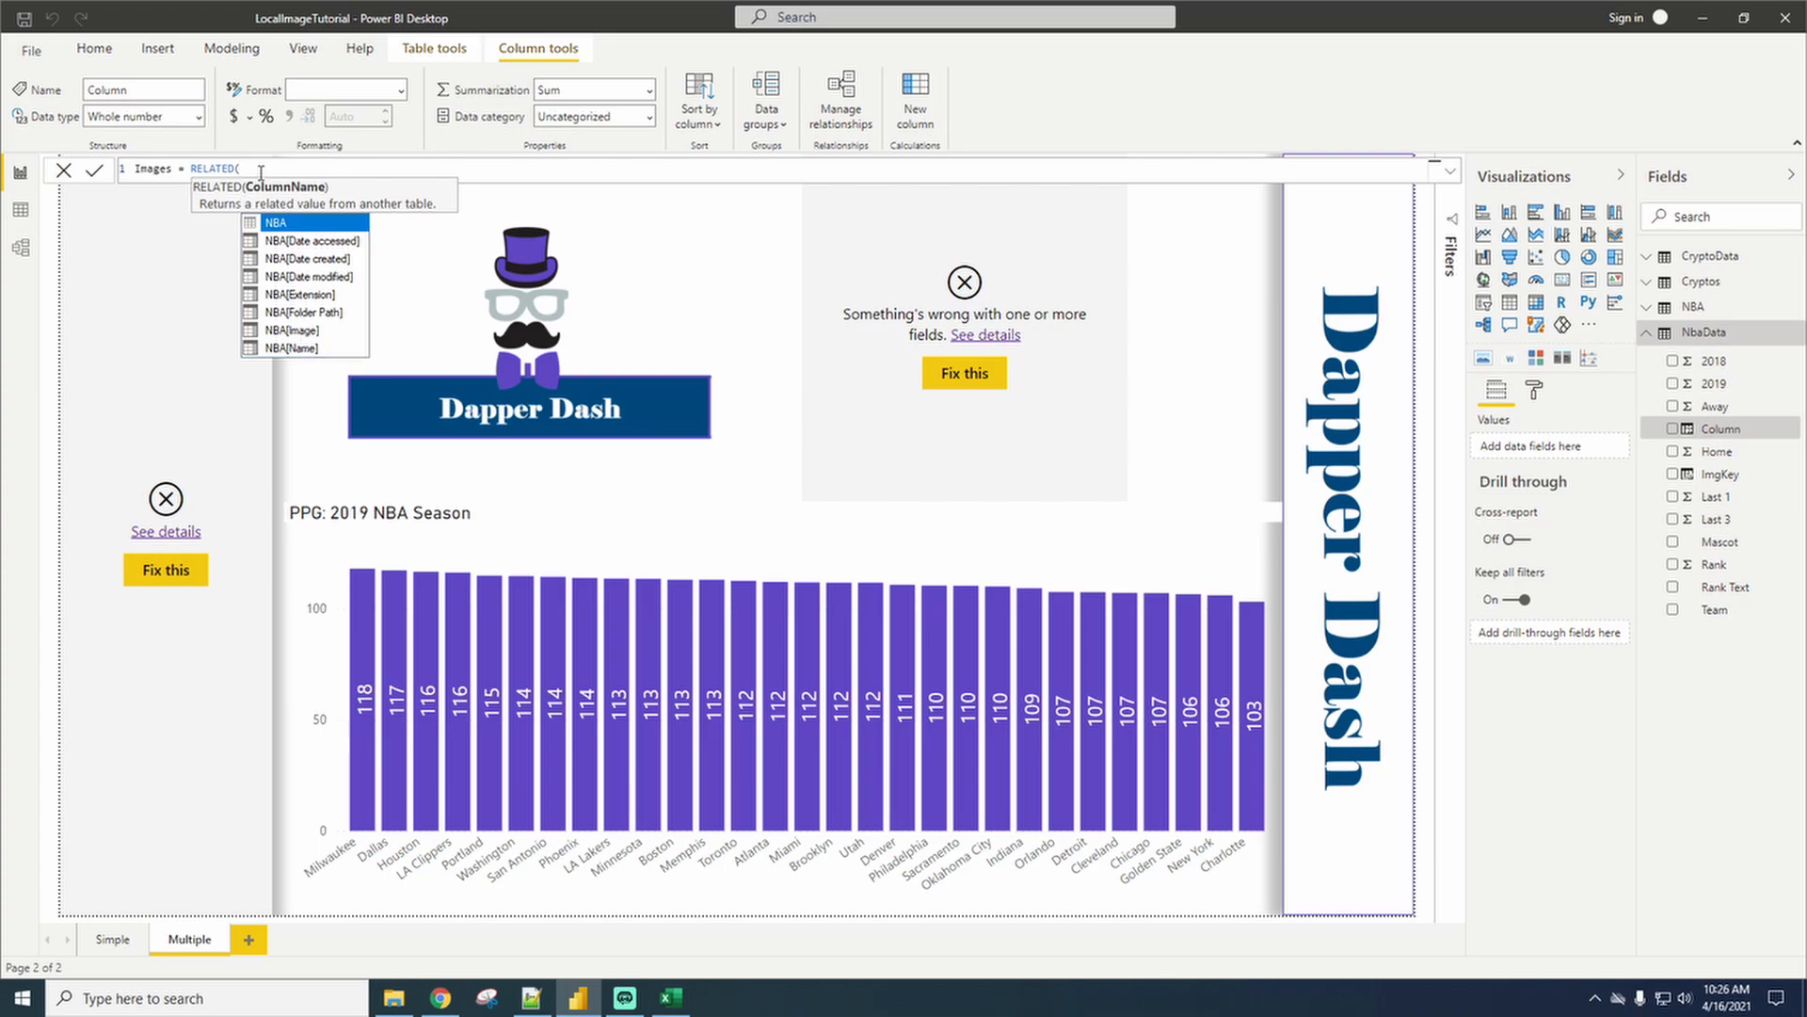
pyautogui.write('Ima')
pyautogui.press('Tab')
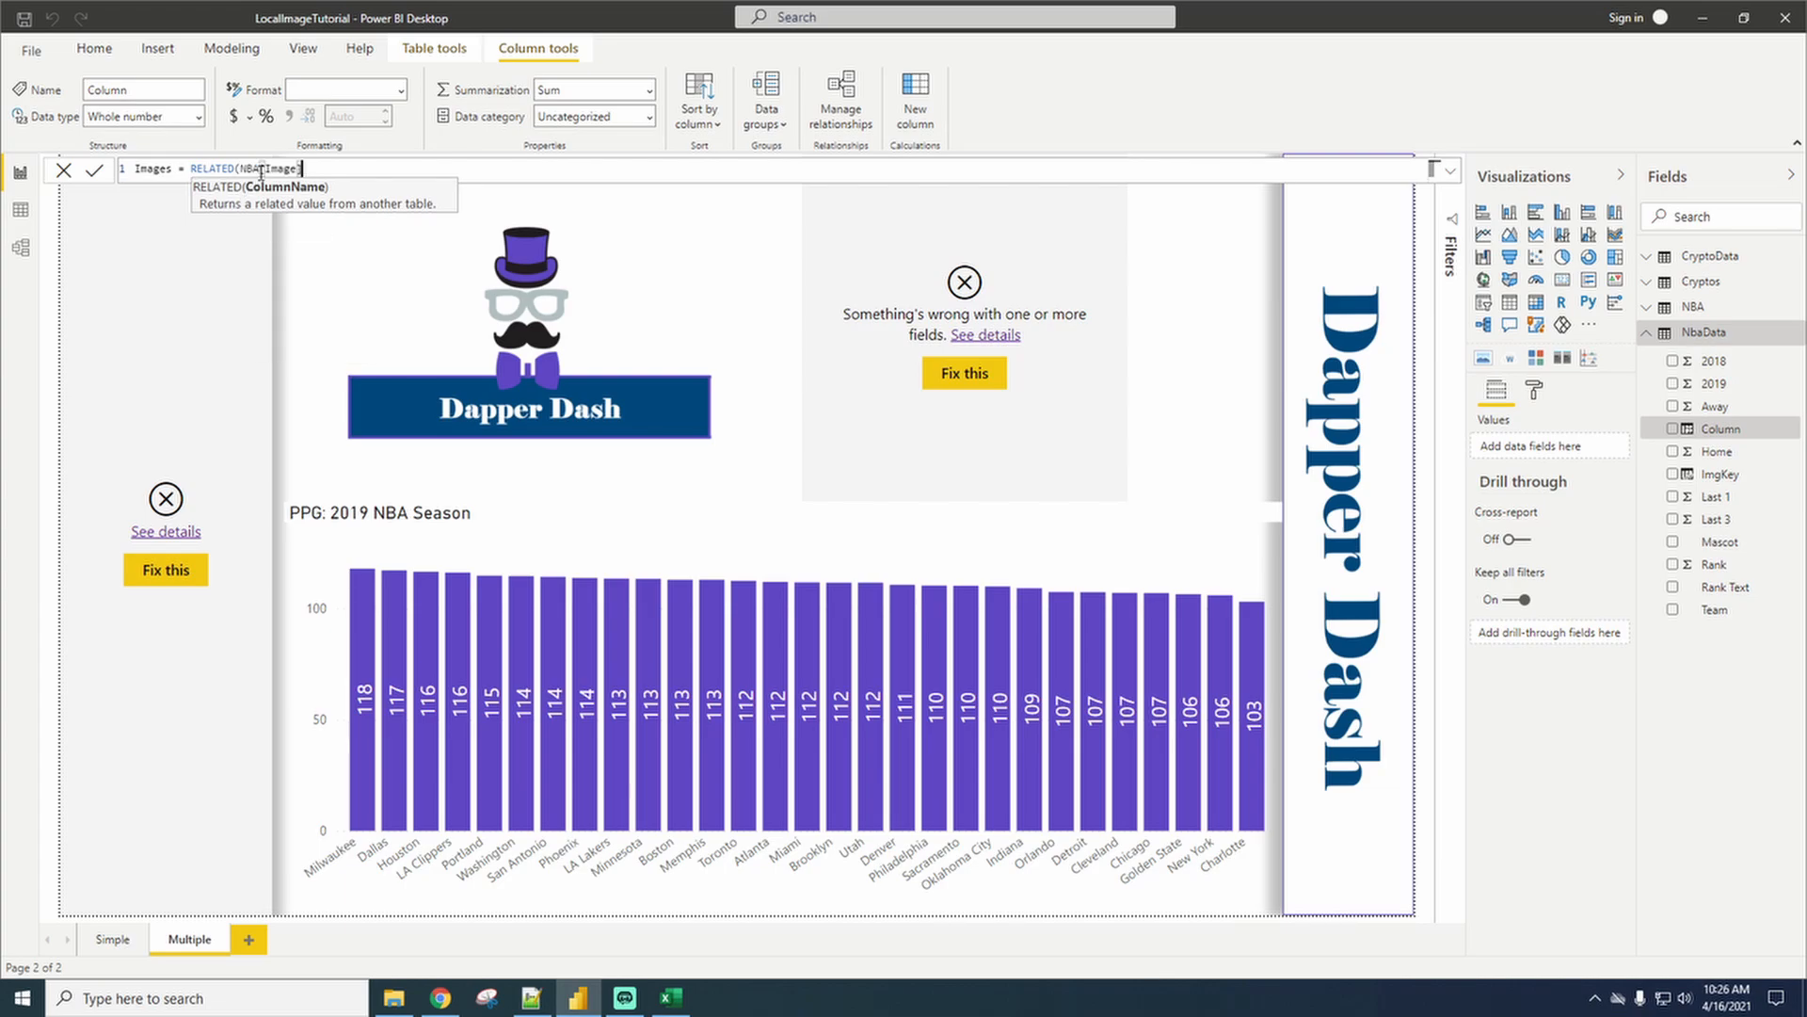
pyautogui.write(')')
pyautogui.press('Return')
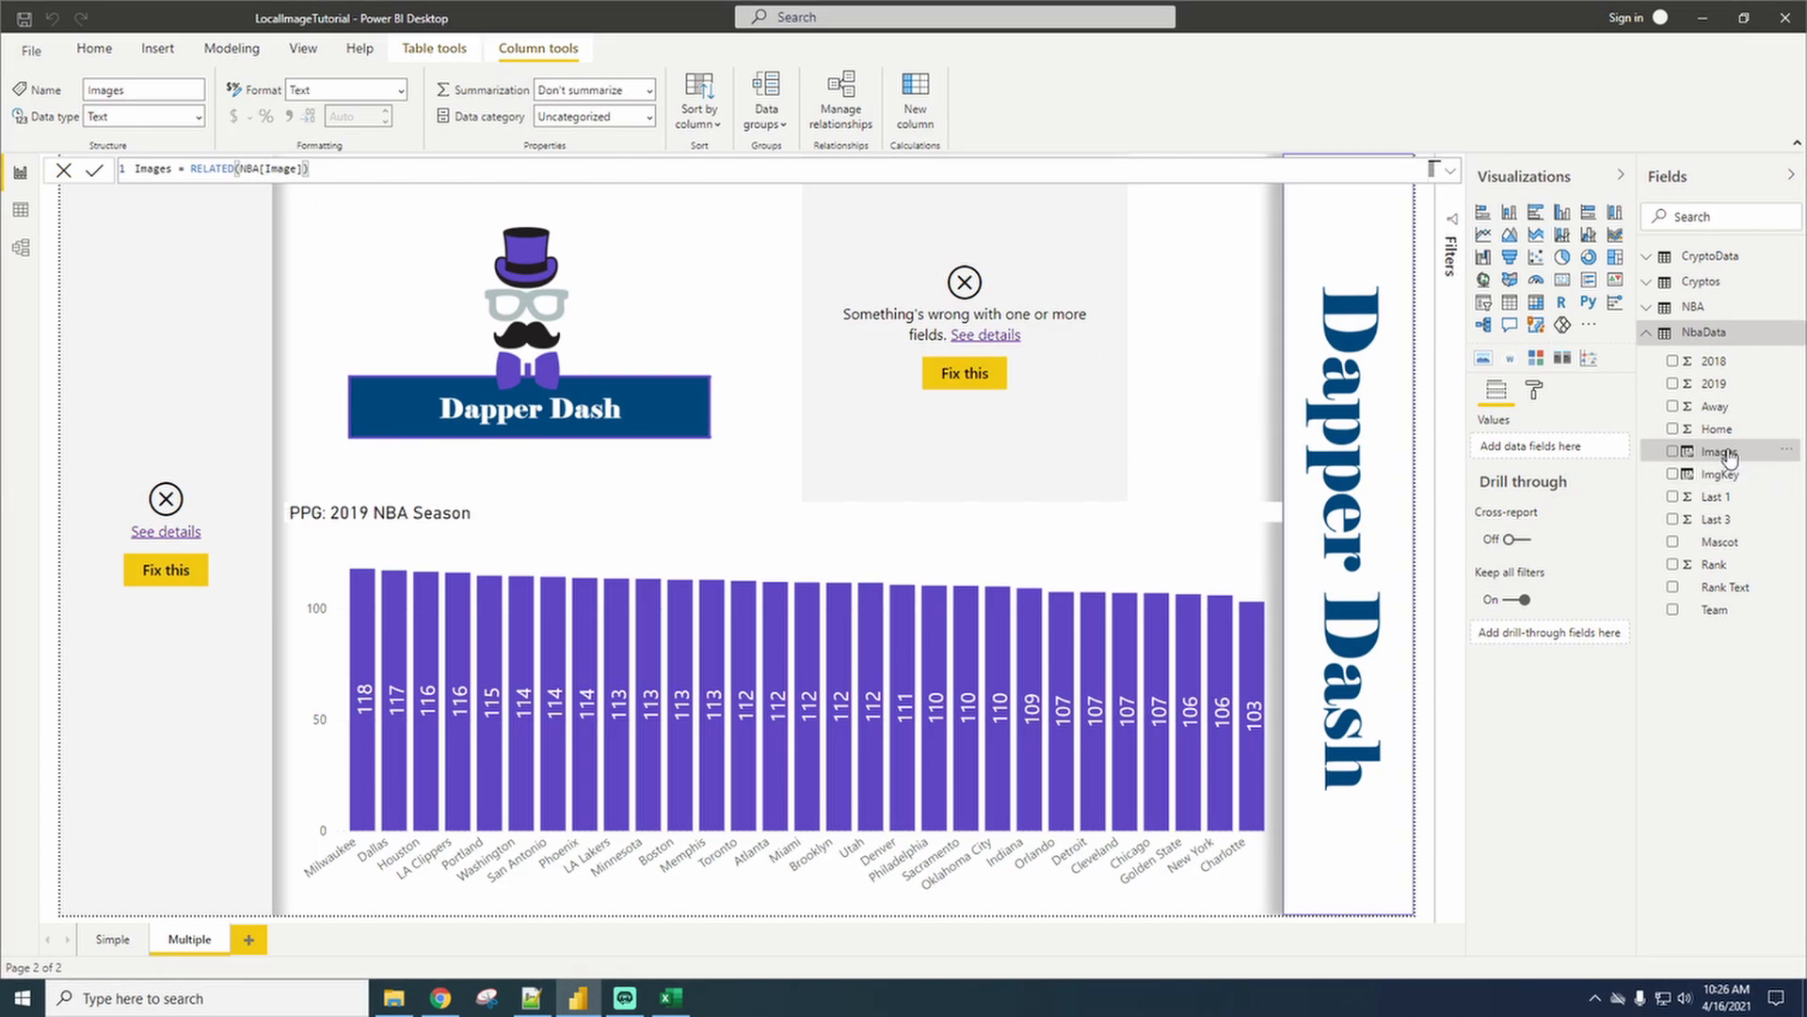
pyautogui.click(648, 116)
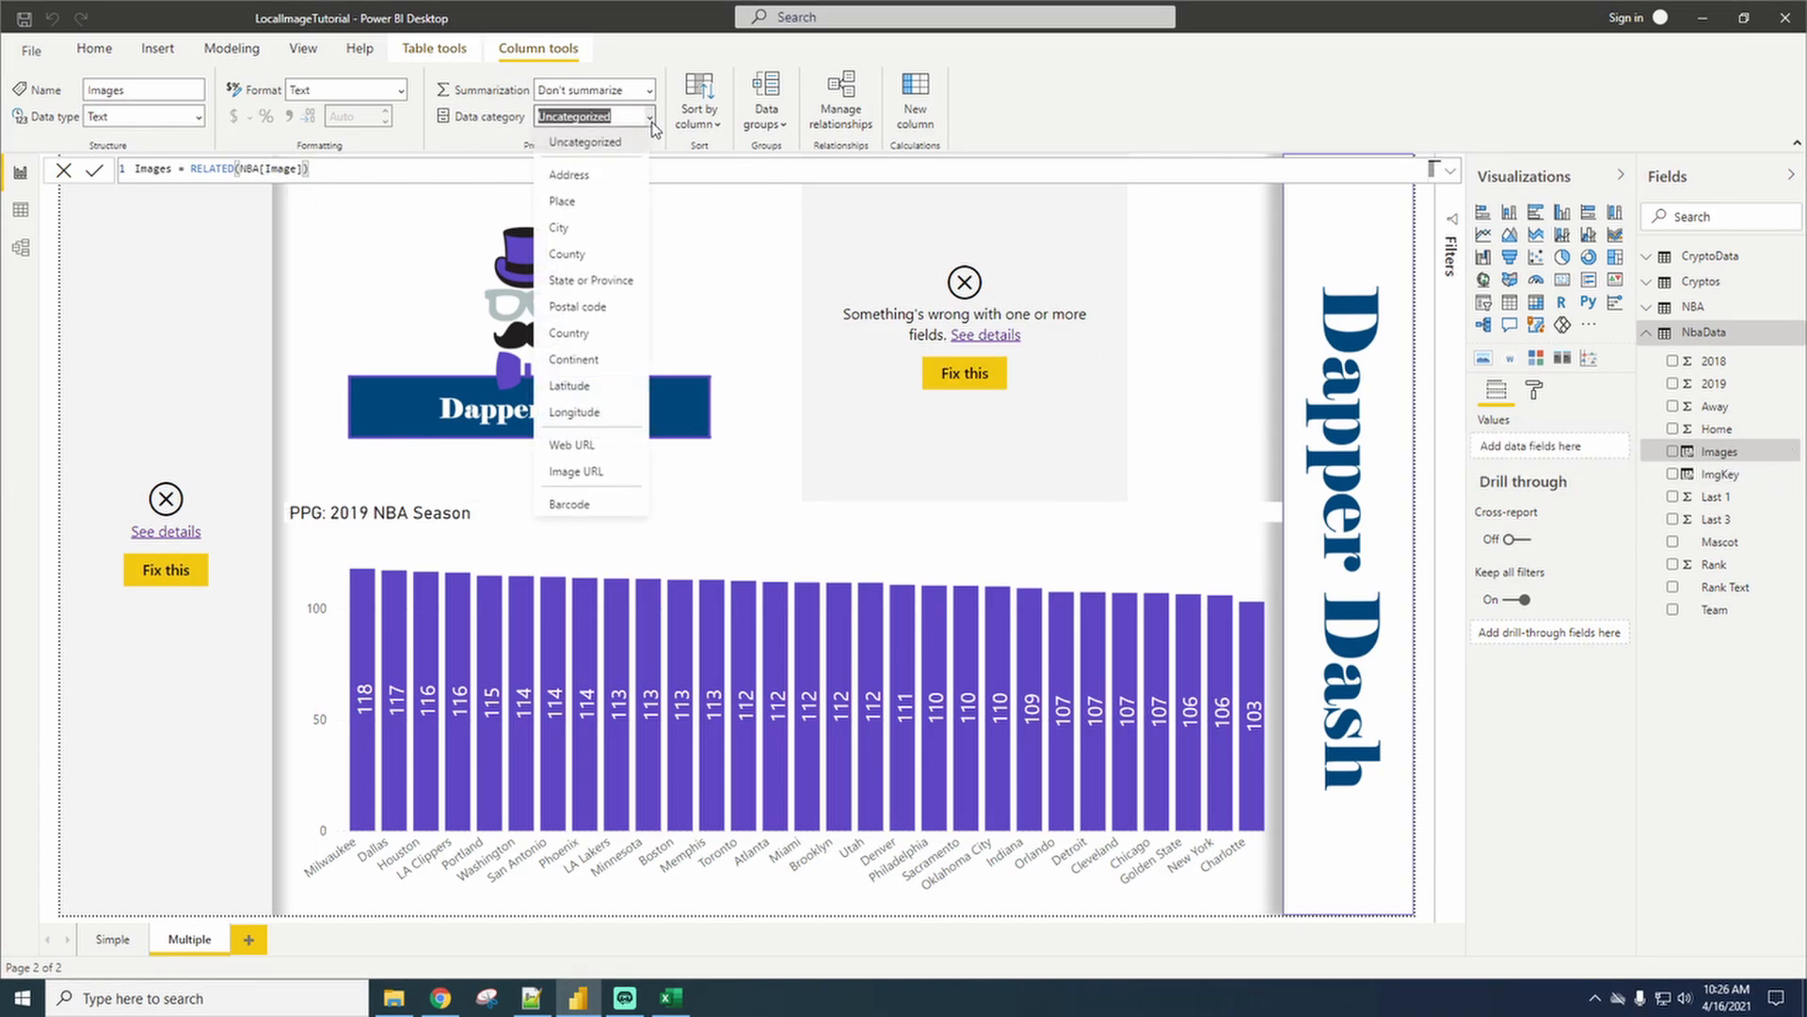
pyautogui.click(595, 473)
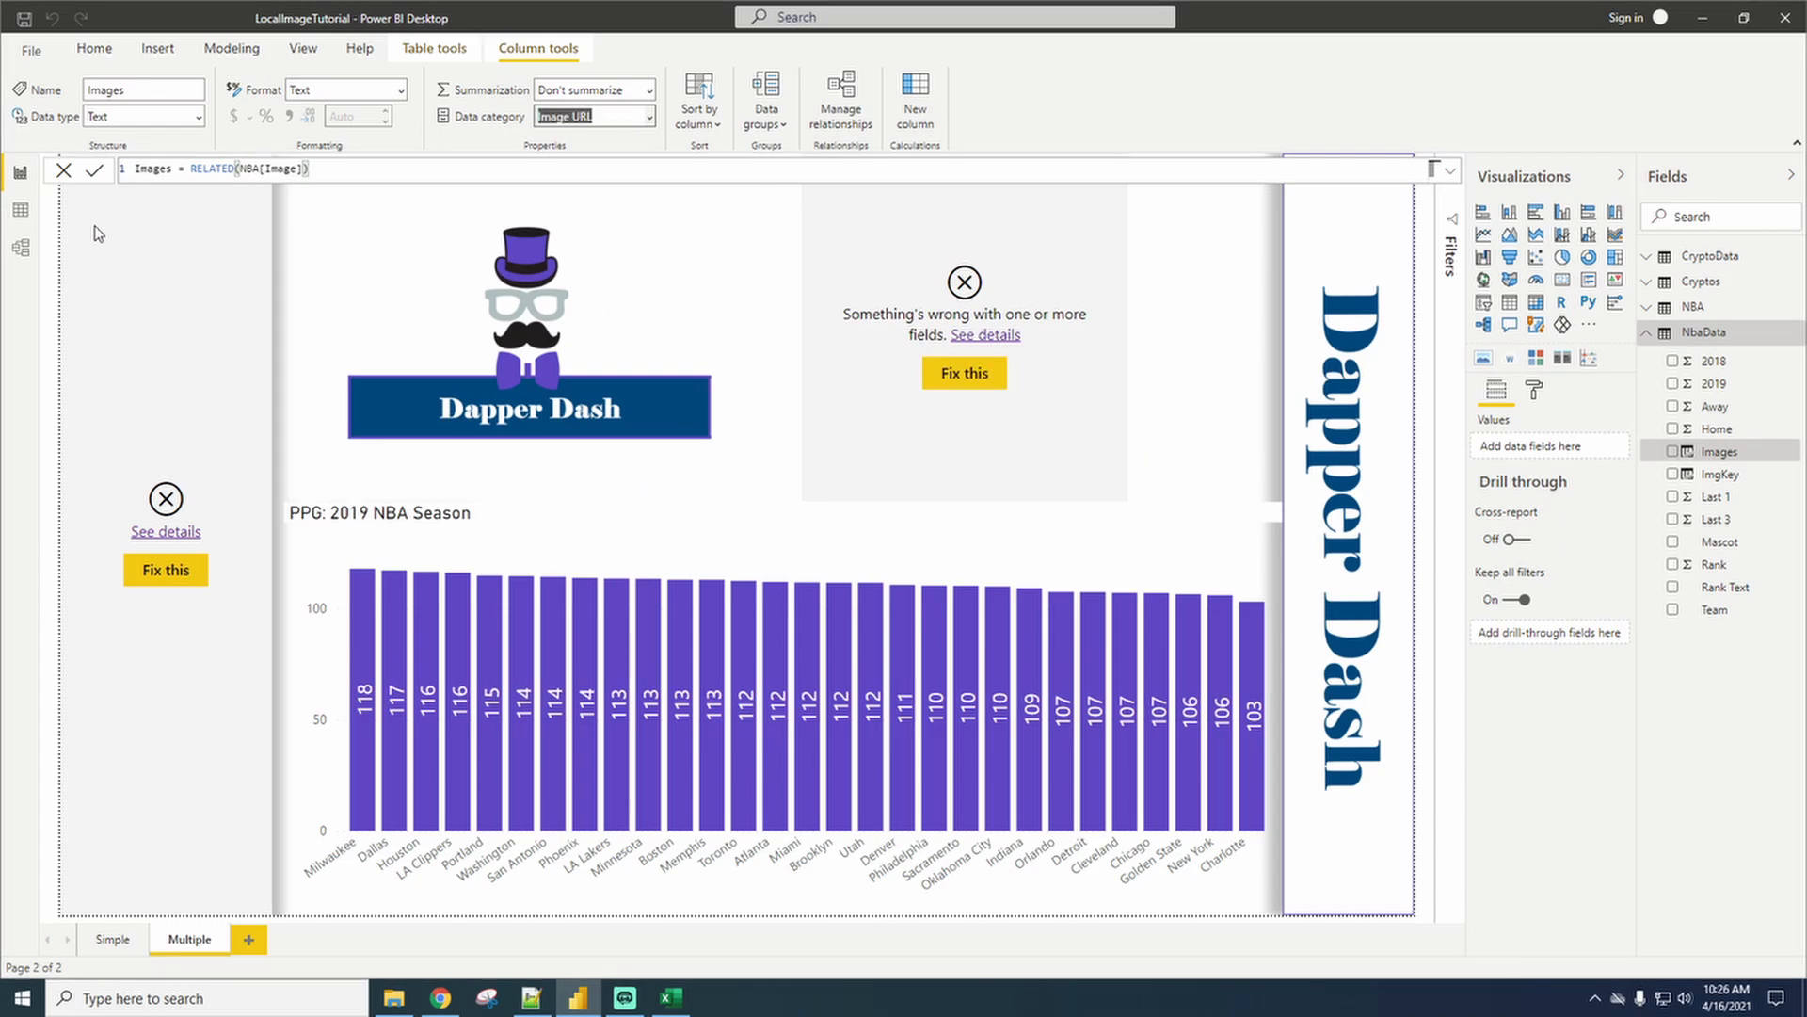
# Replace the broken image fields of the Team slicer and the Simple Image visual with NbaData's Images column.
pyautogui.click(66, 214)
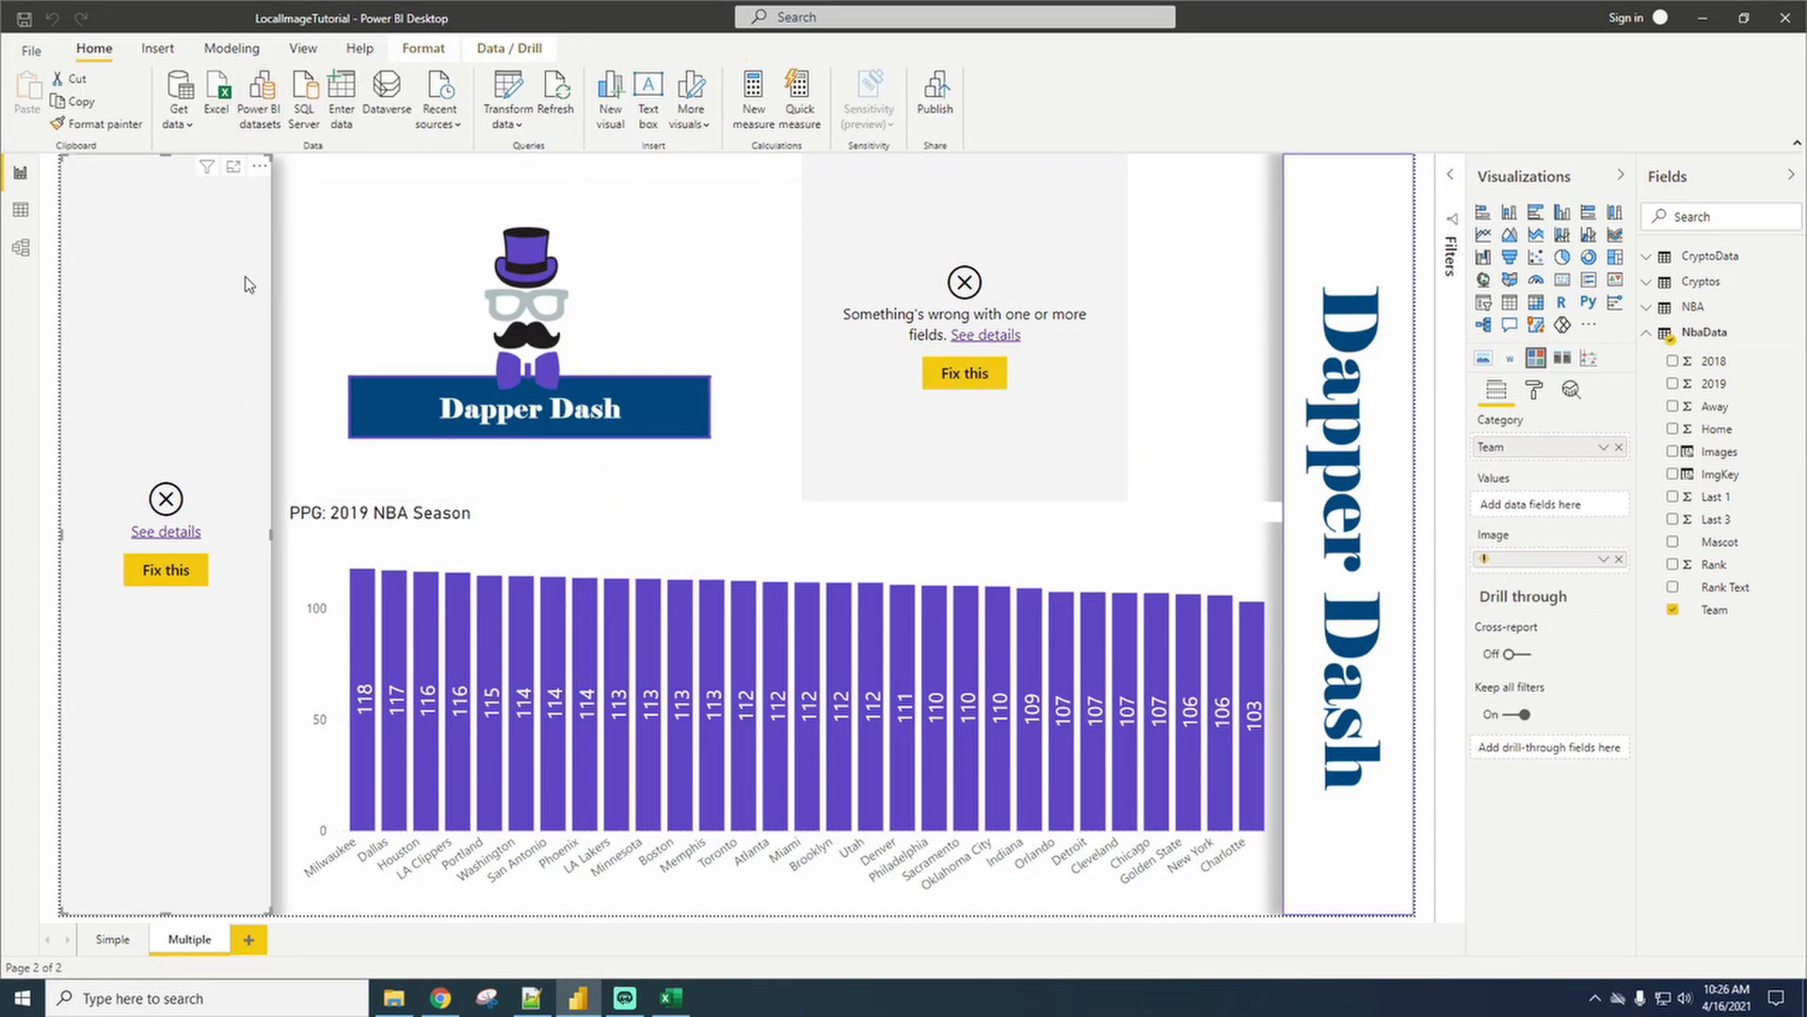
pyautogui.click(1620, 561)
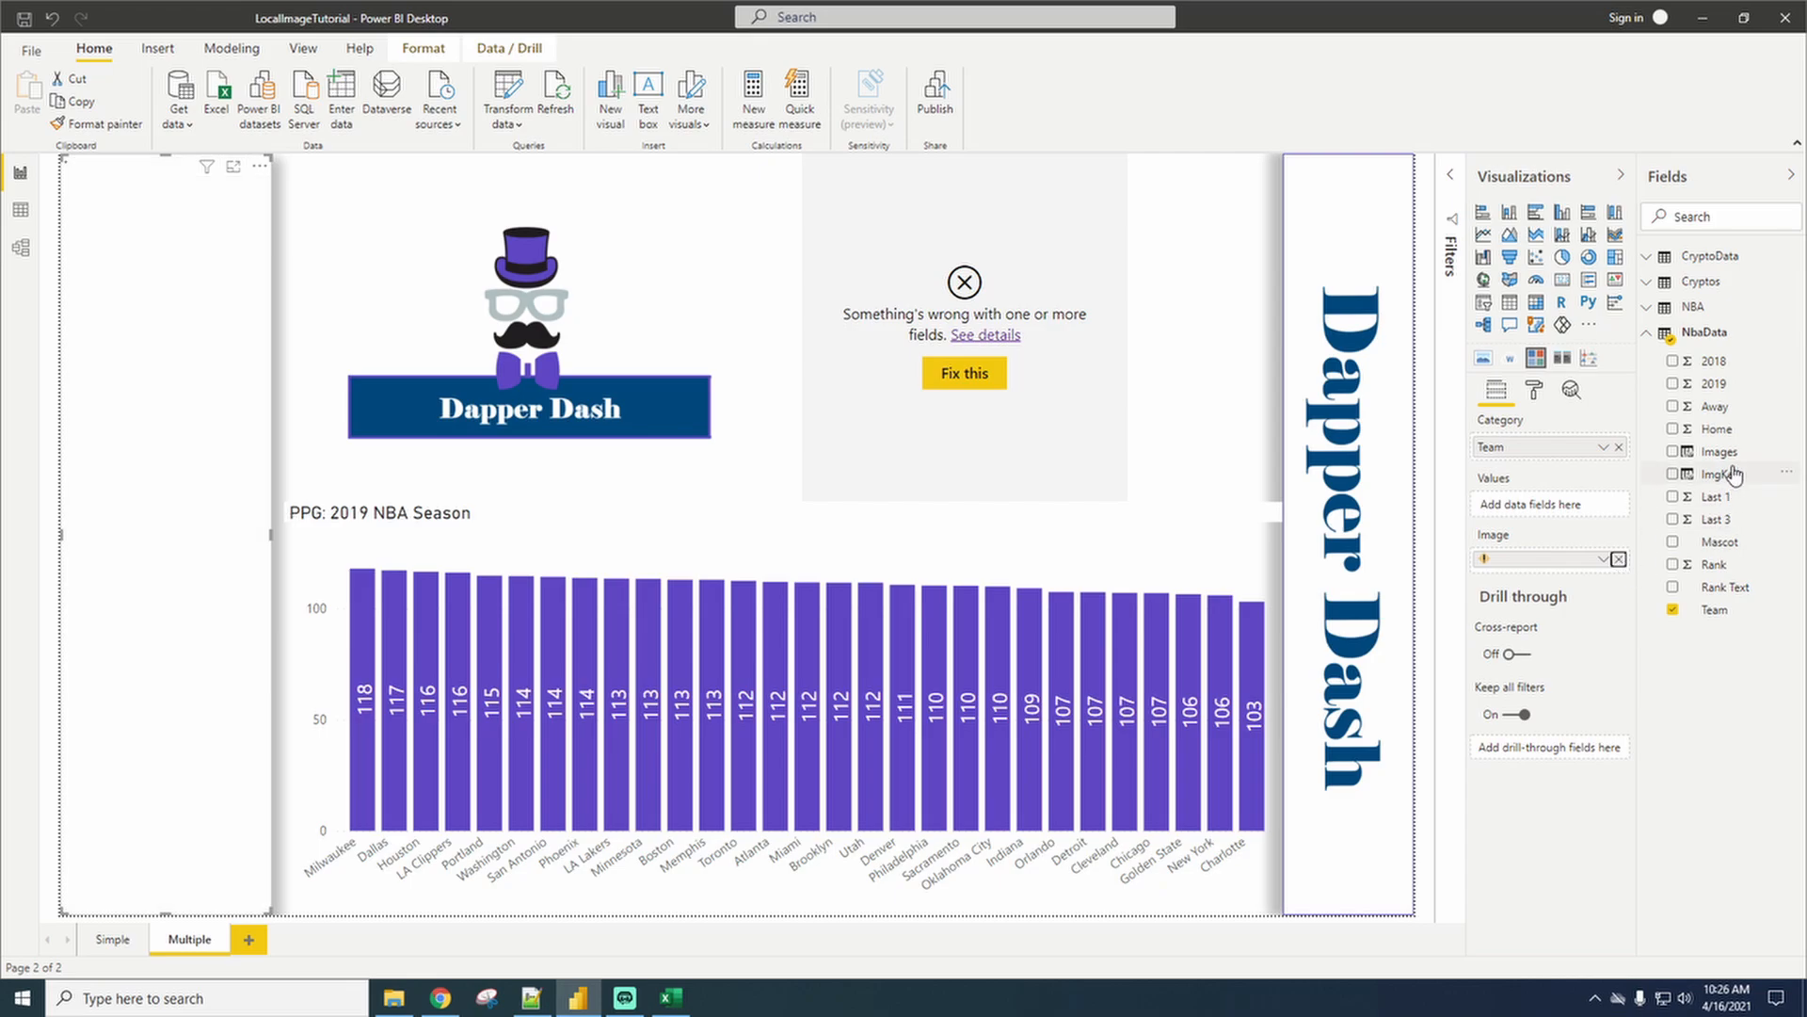
pyautogui.click(1719, 452)
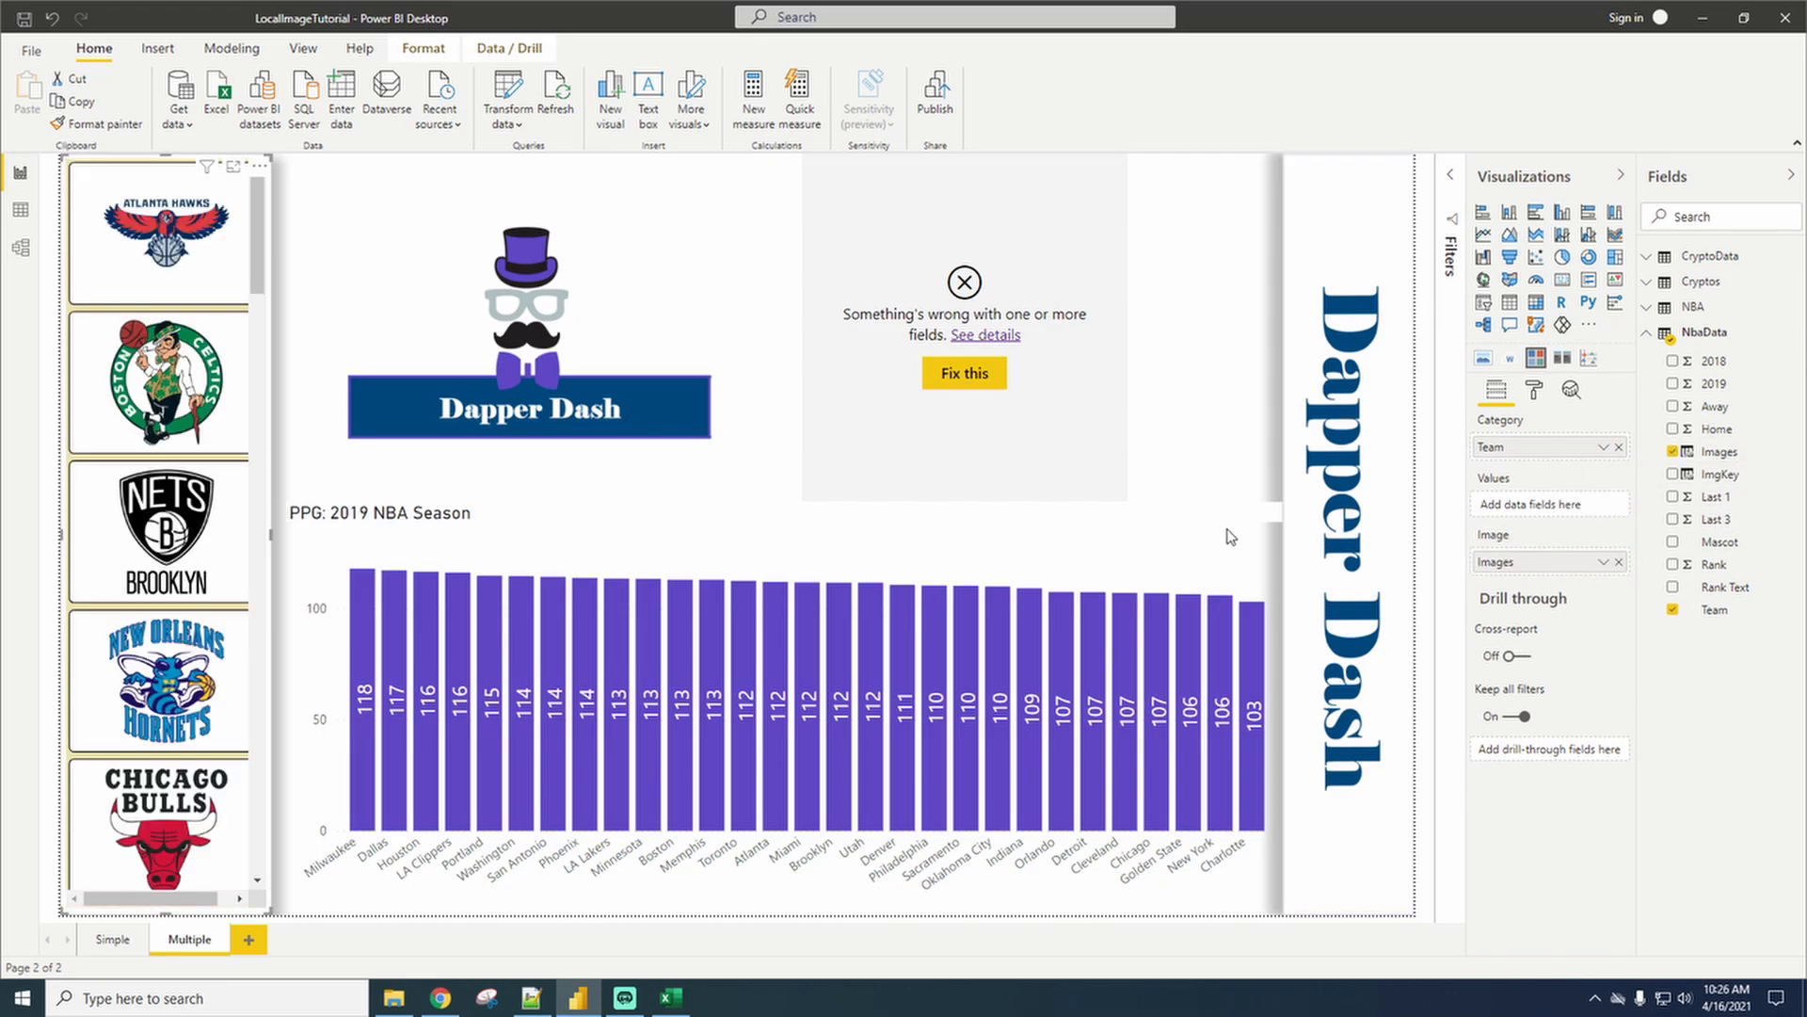
pyautogui.click(838, 188)
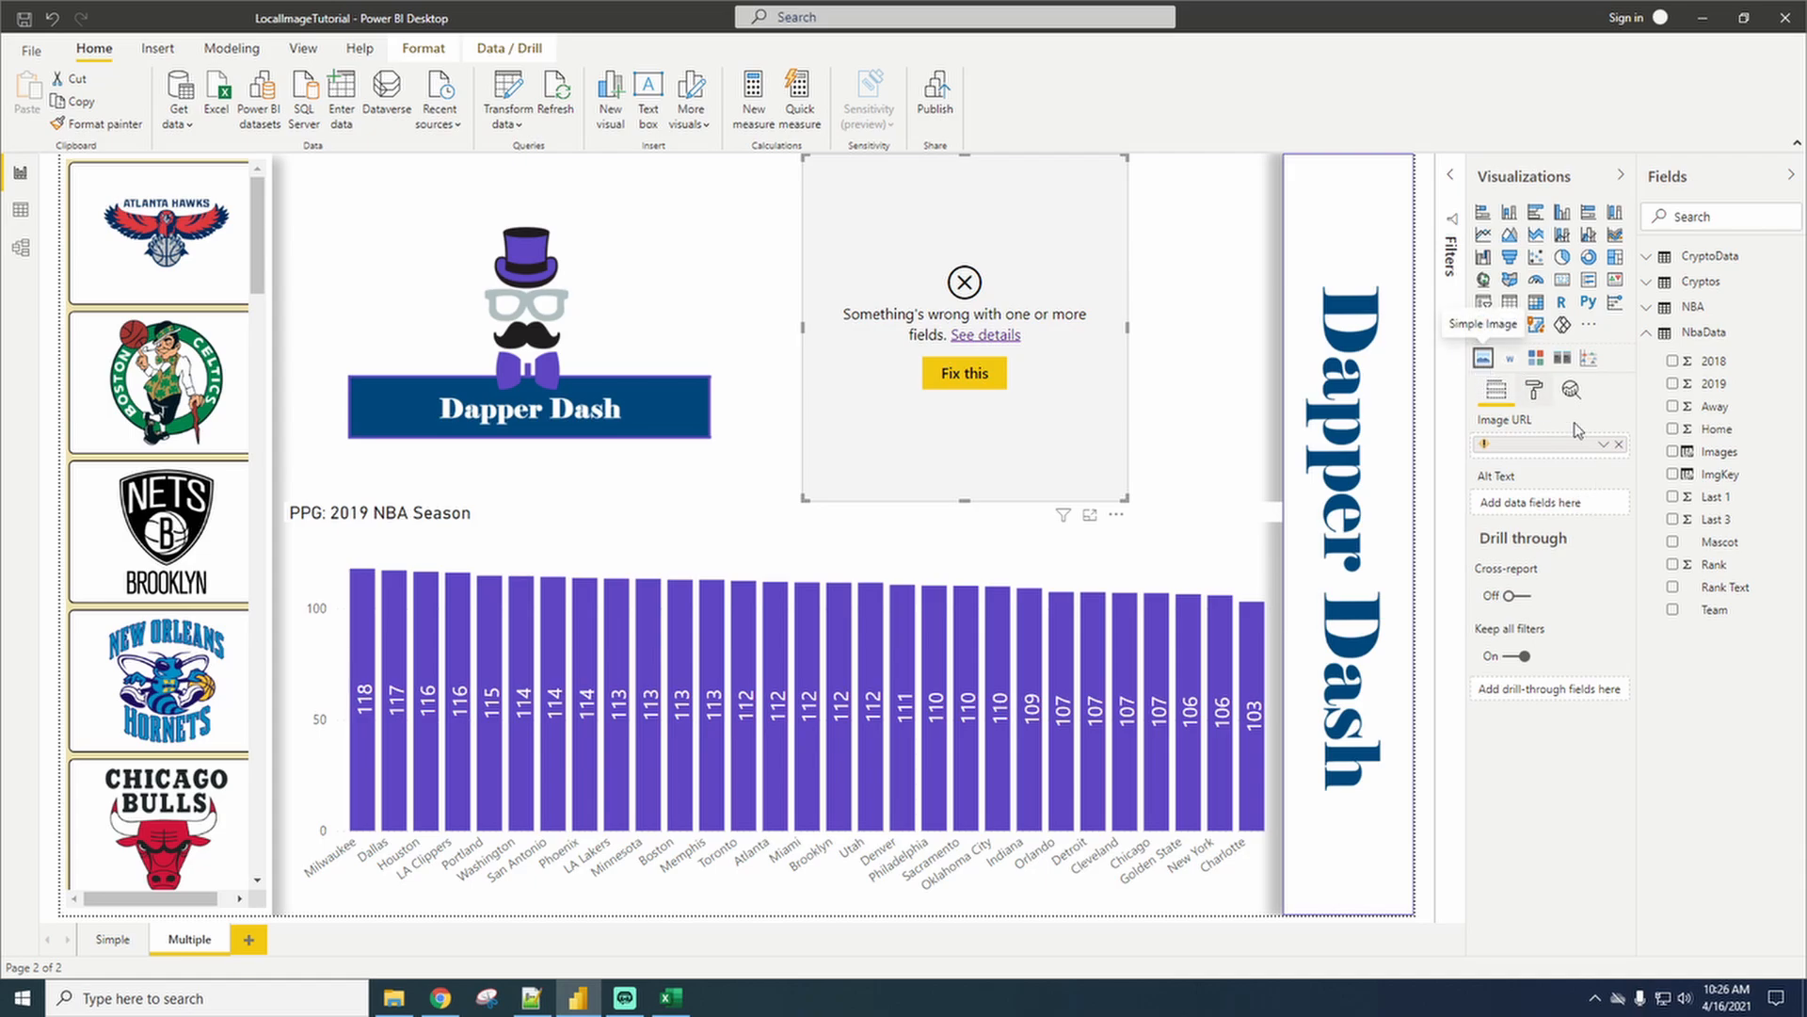
pyautogui.moveTo(1719, 452); pyautogui.dragTo(1547, 448)
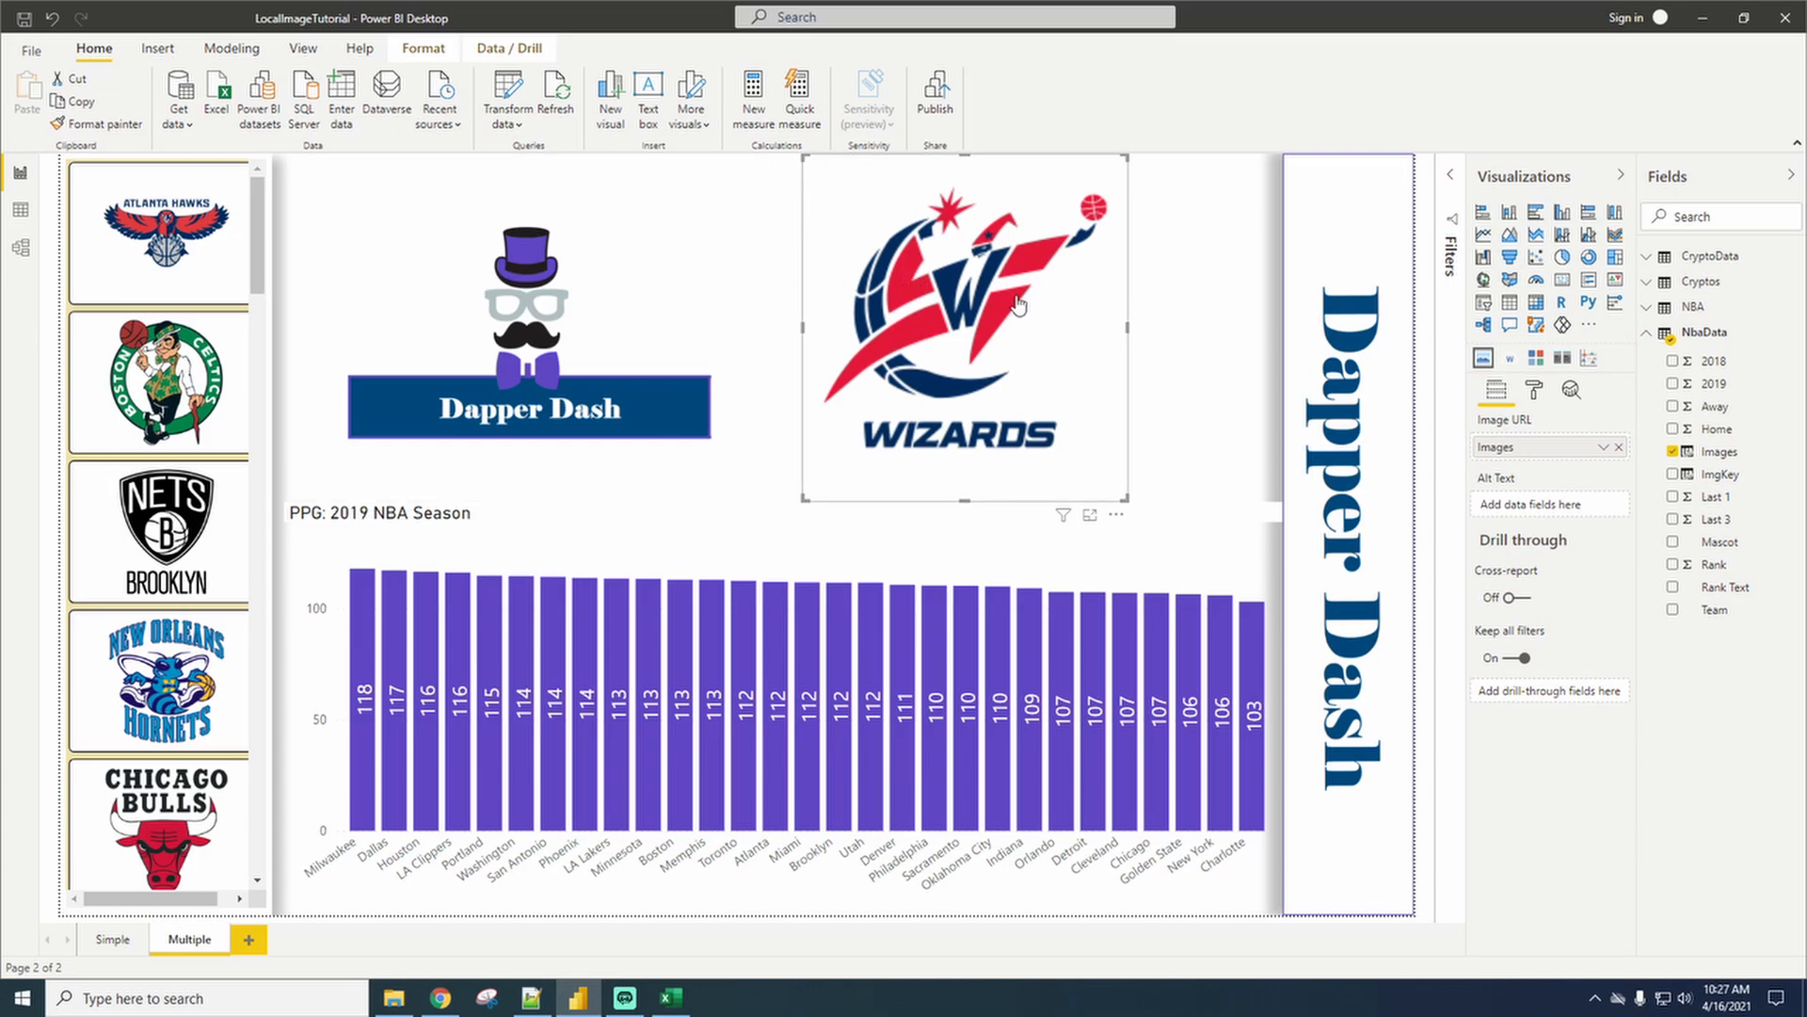
# Test the logo slicer by selecting the Nuggets, Rockets, Grizzlies and Thunder, and collapse the NbaData field list.
pyautogui.scroll(-15, 160, 528)
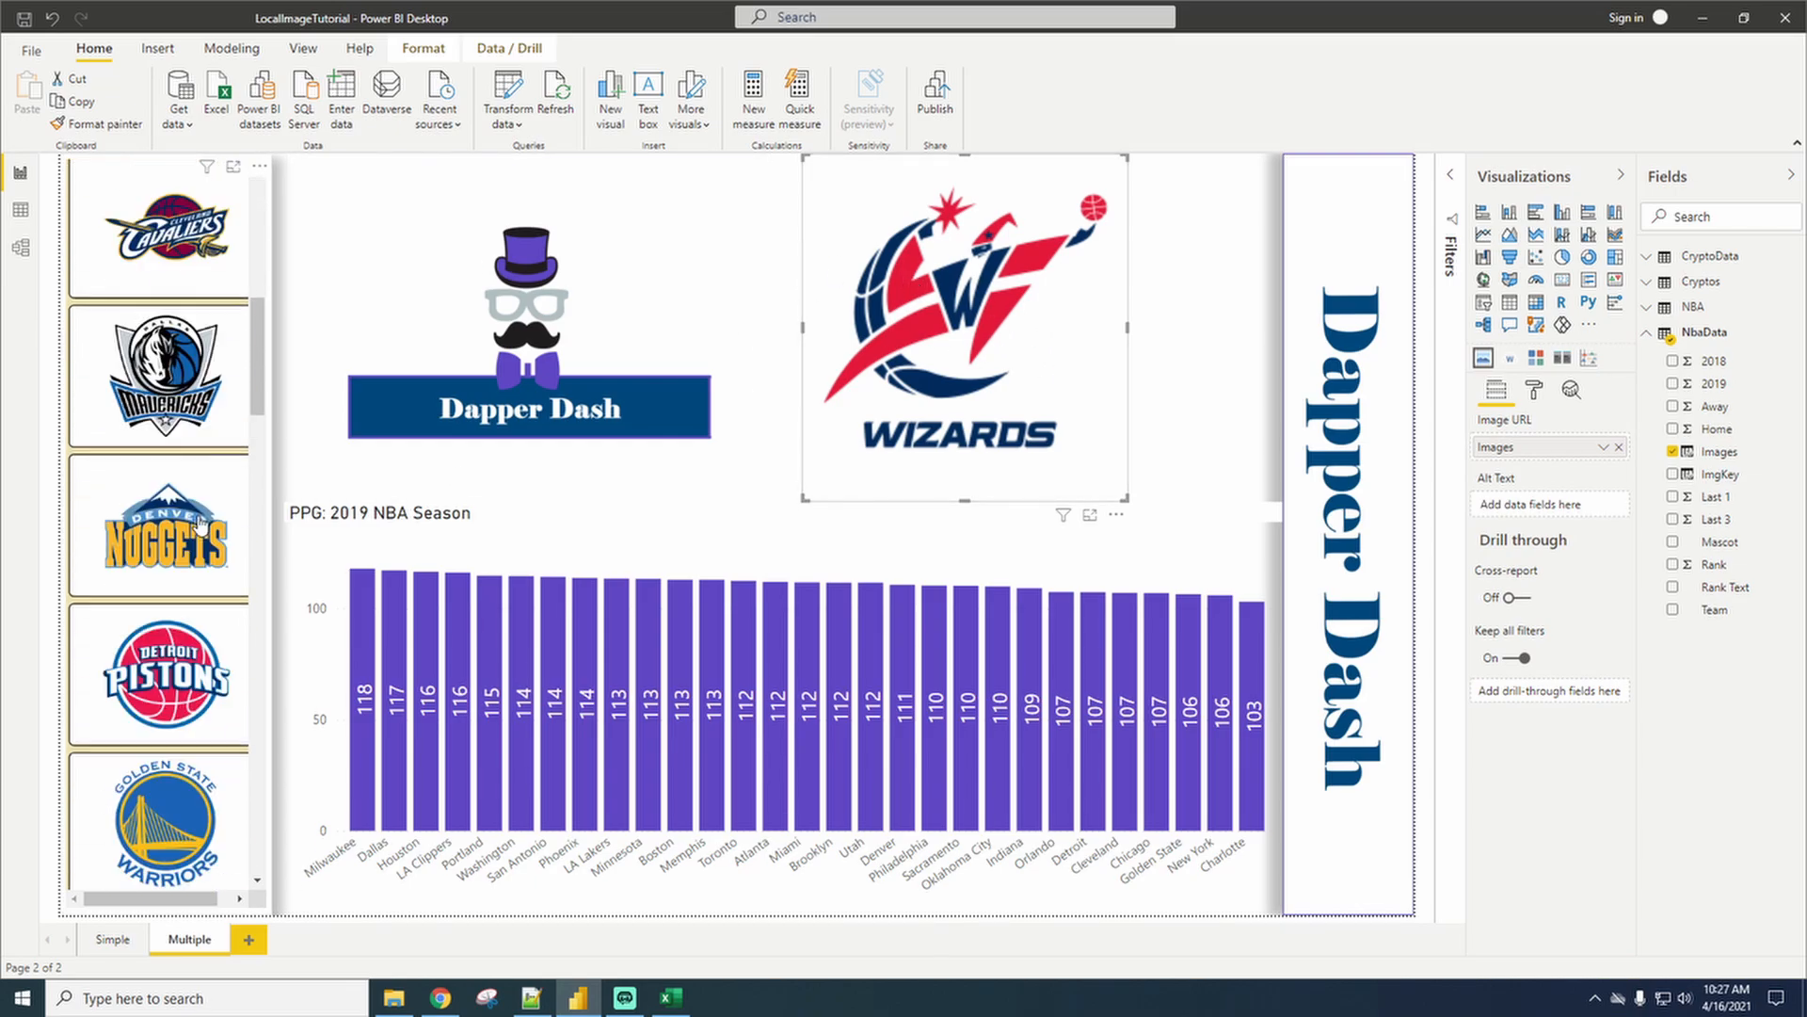
pyautogui.scroll(-3, 195, 537)
pyautogui.scroll(15, 188, 527)
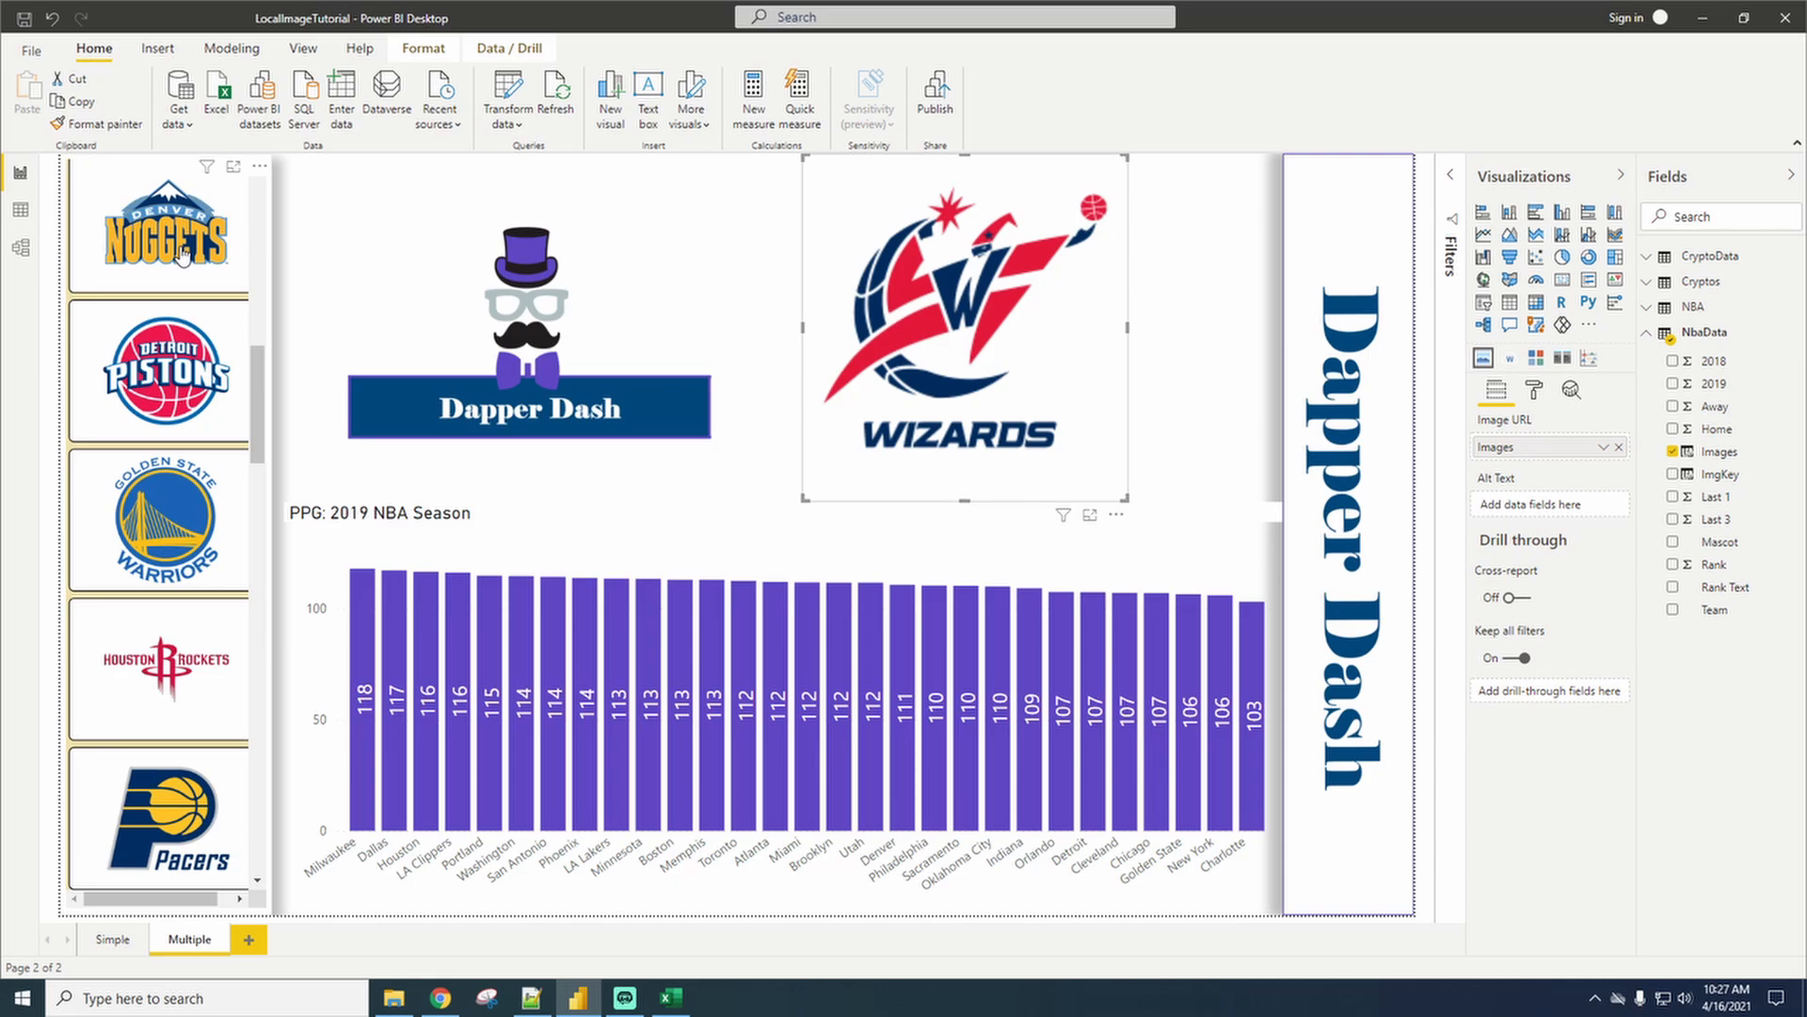
pyautogui.click(182, 255)
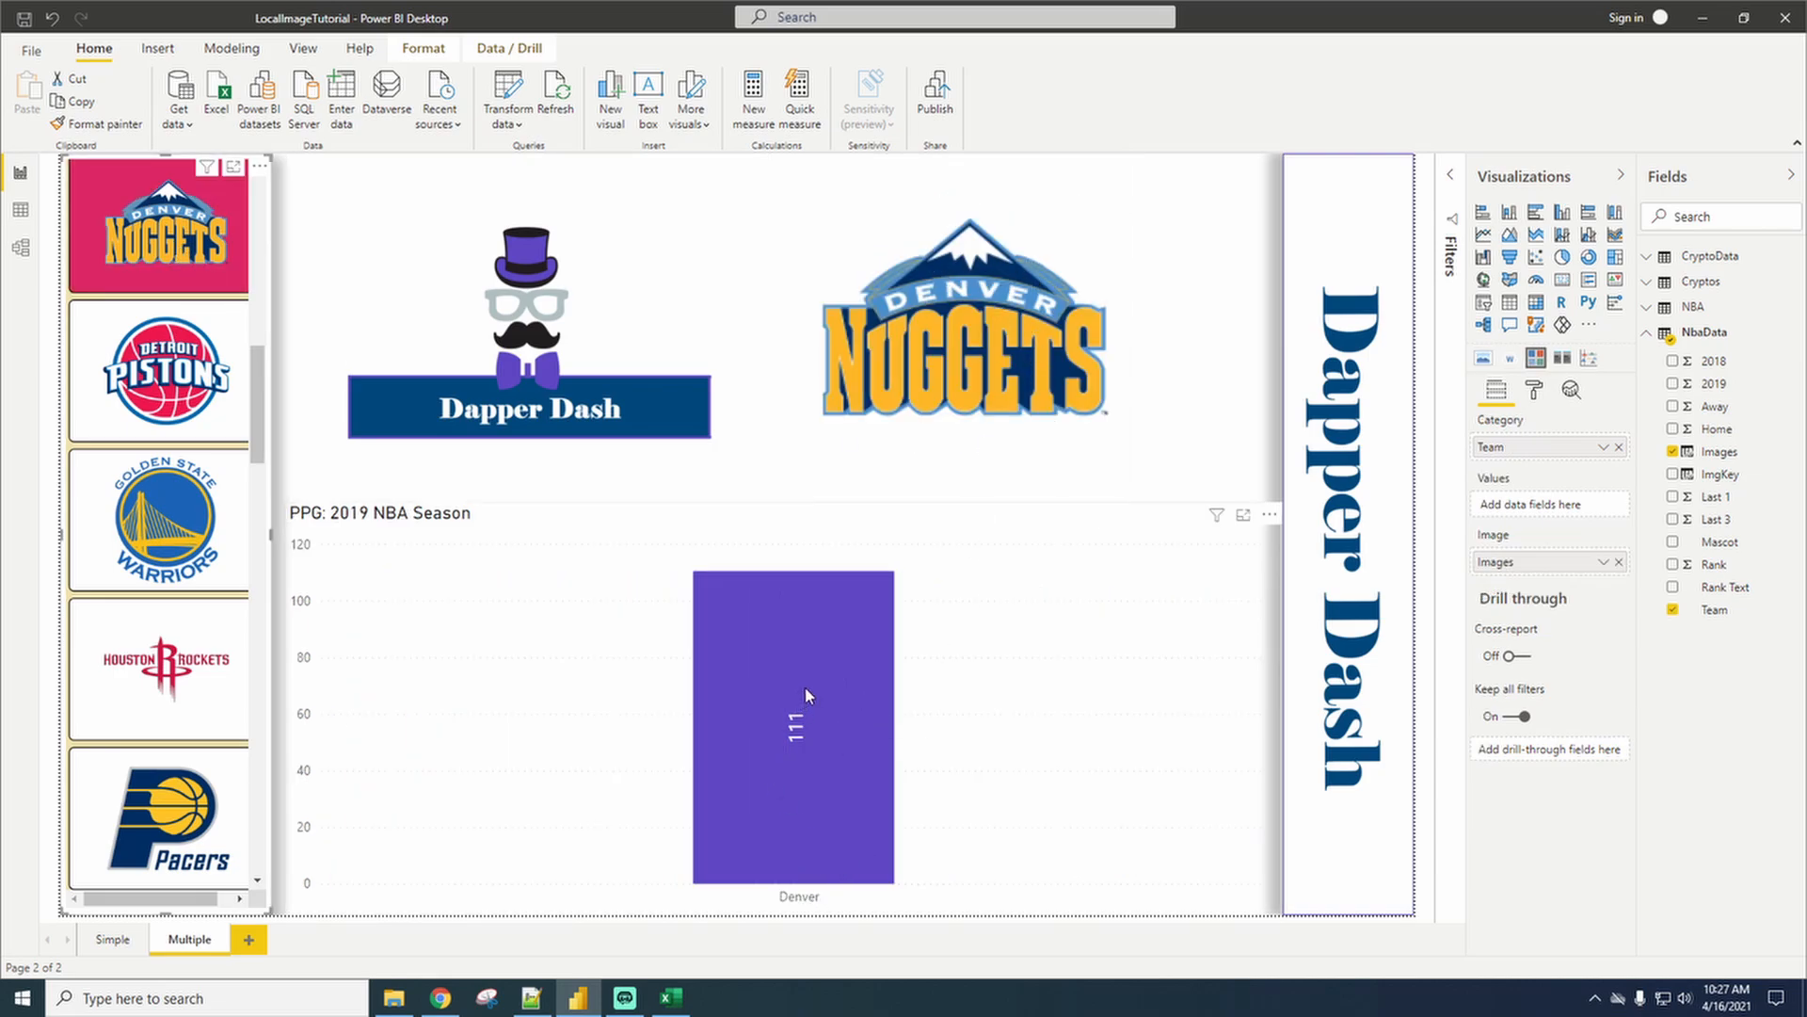
pyautogui.click(160, 669)
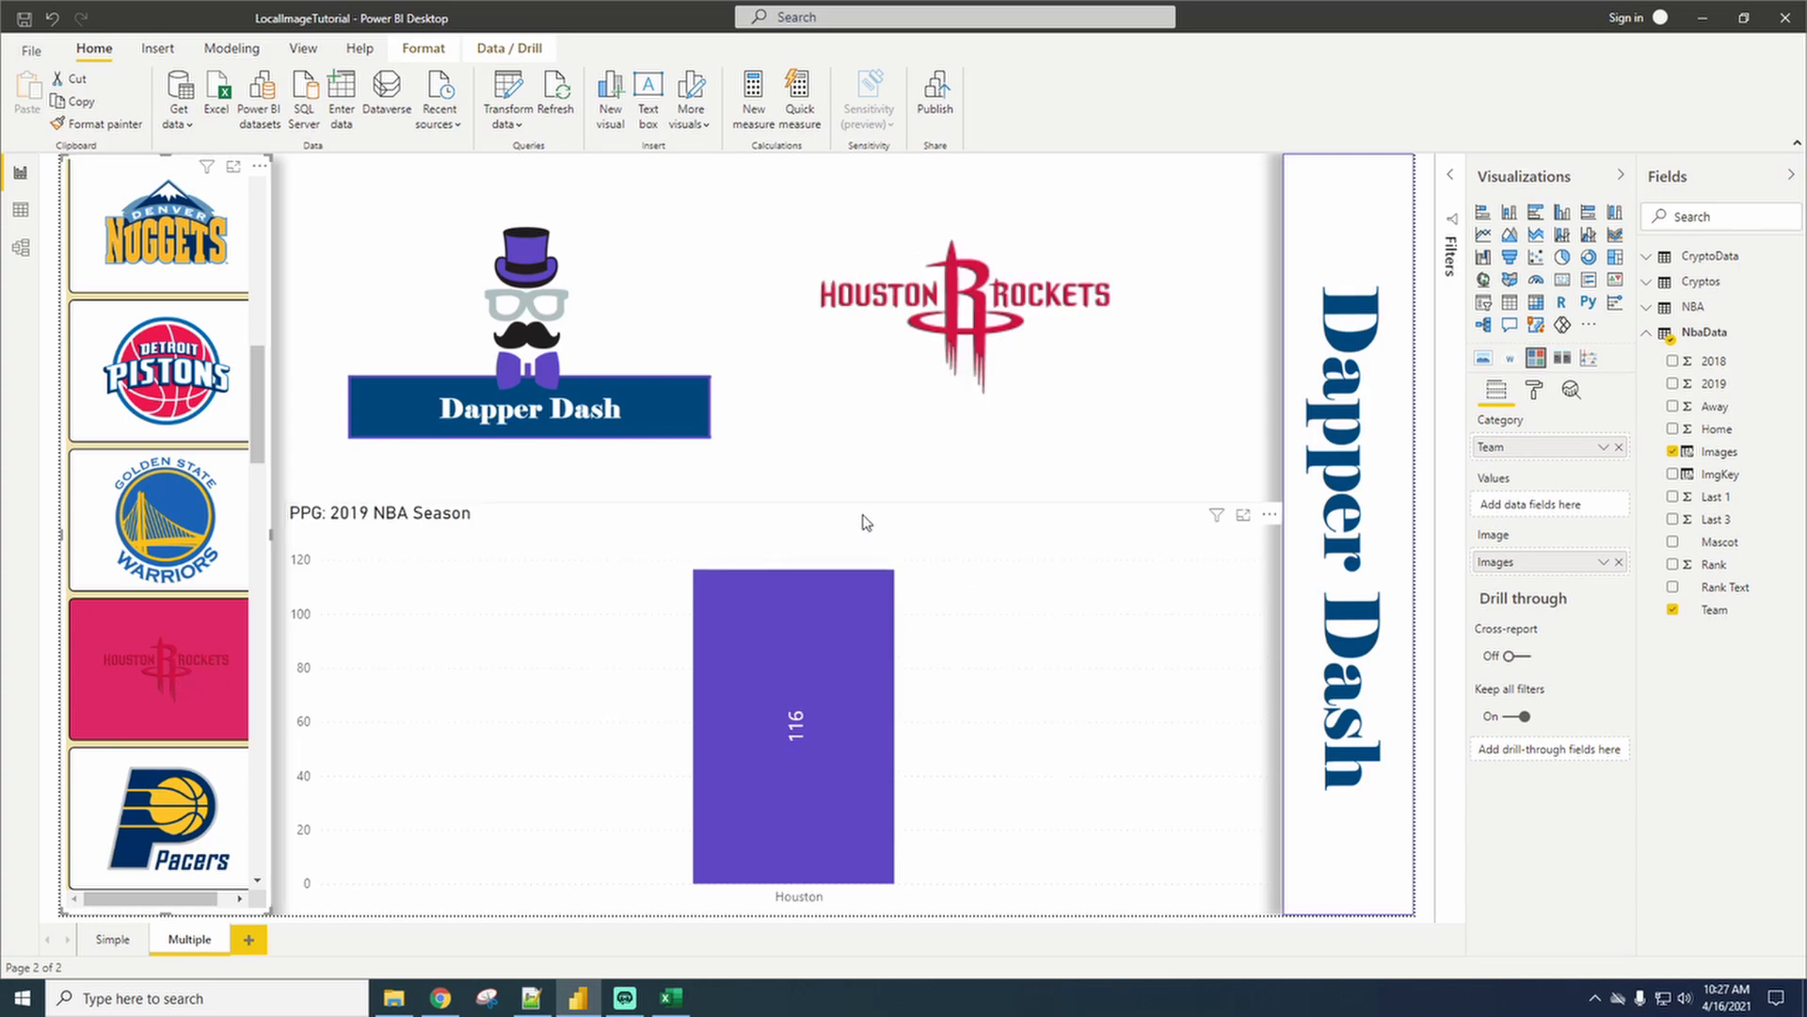
pyautogui.scroll(-5, 161, 565)
pyautogui.click(158, 631)
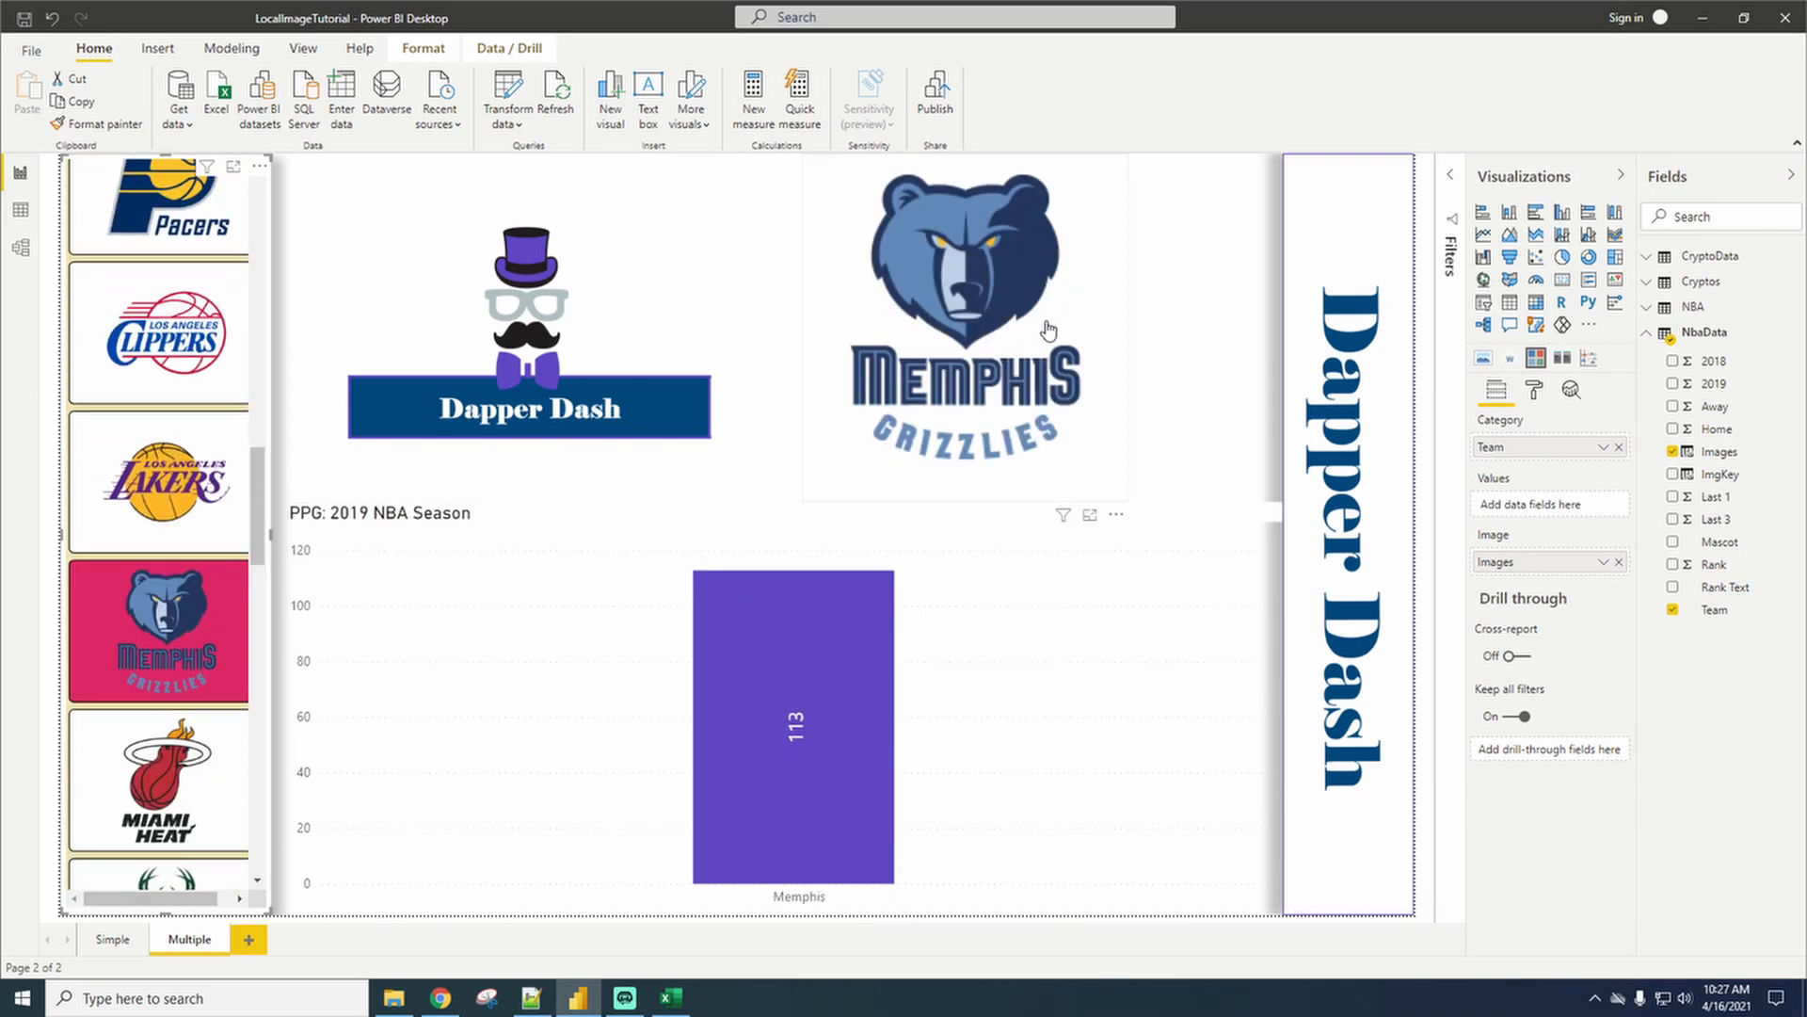
pyautogui.scroll(-5, 160, 565)
pyautogui.click(160, 739)
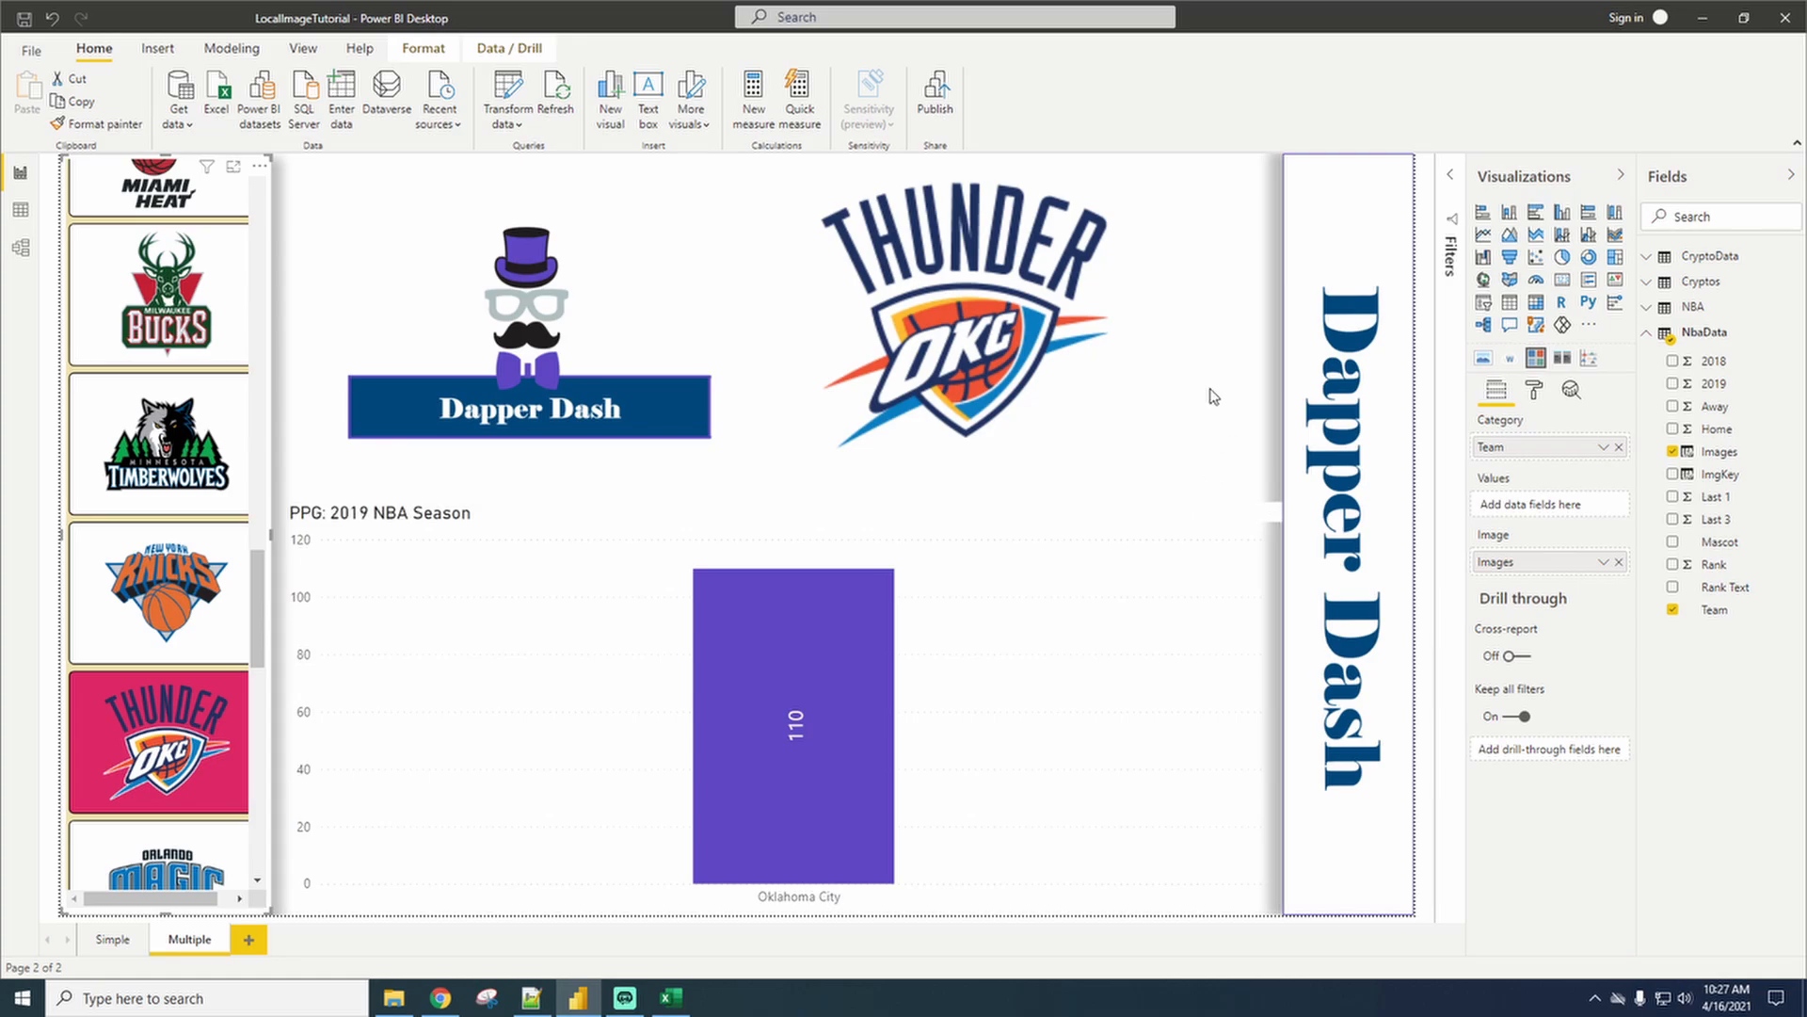
pyautogui.click(1657, 333)
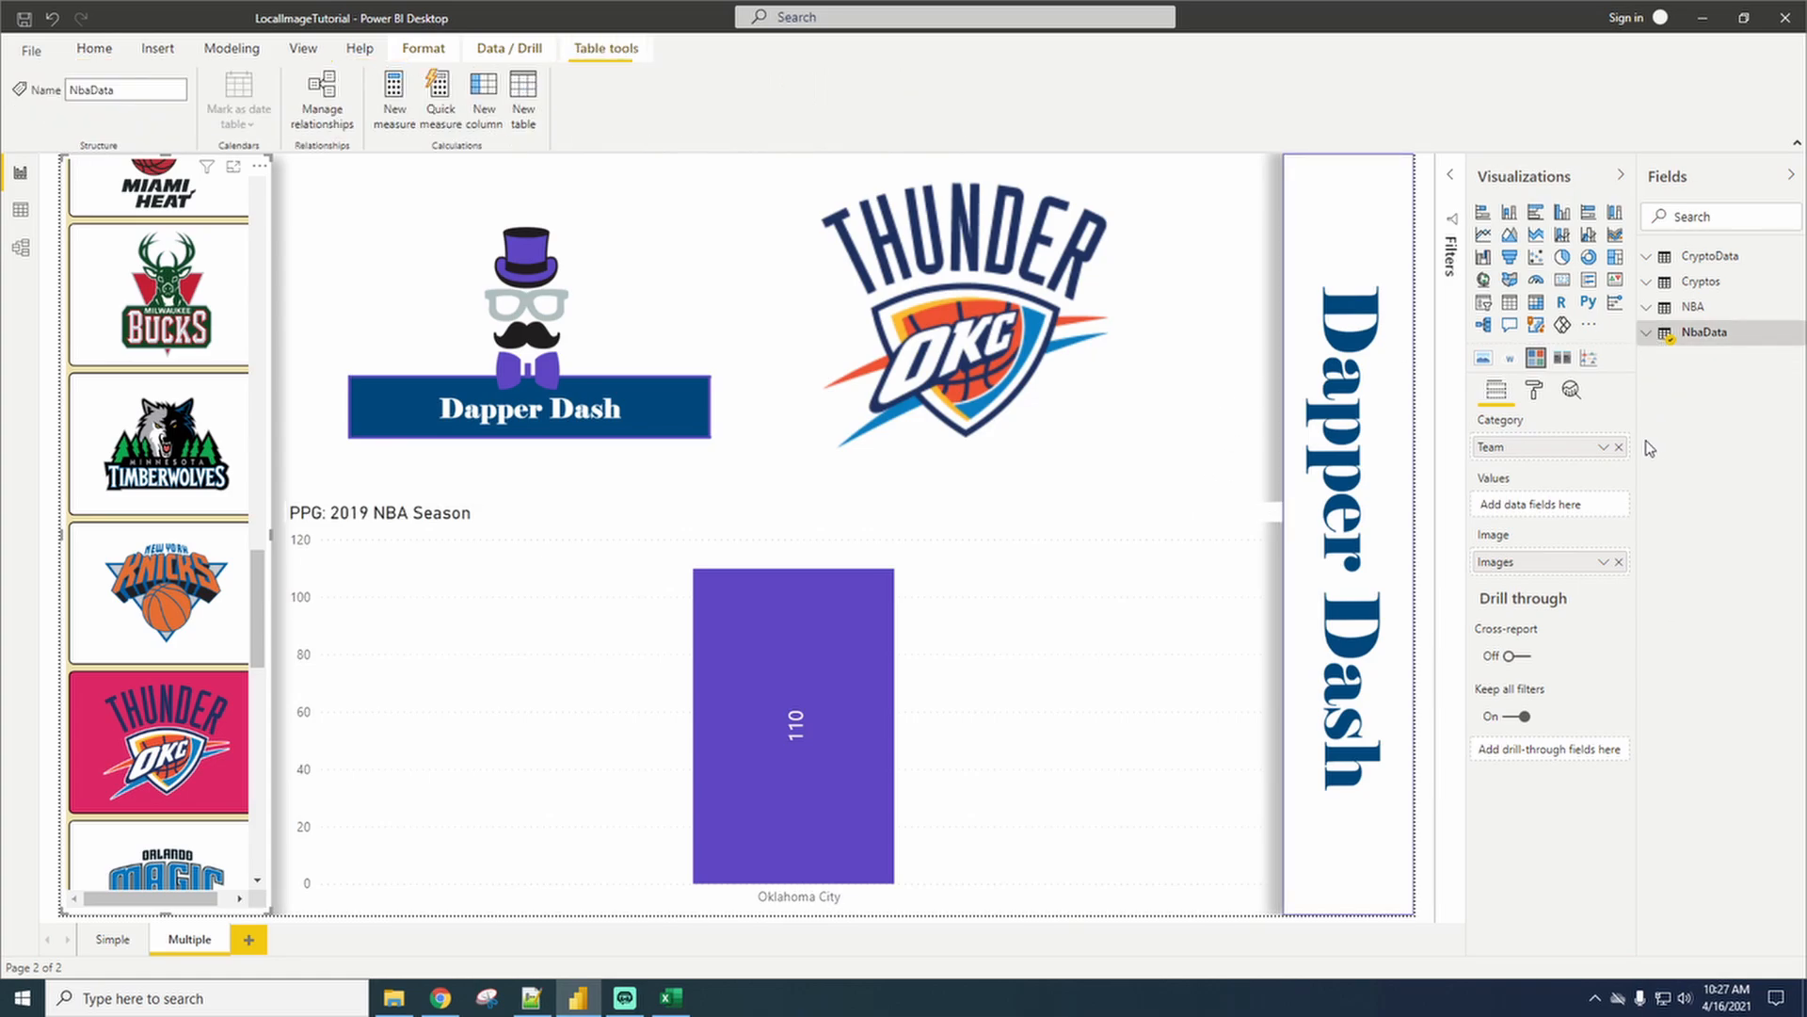
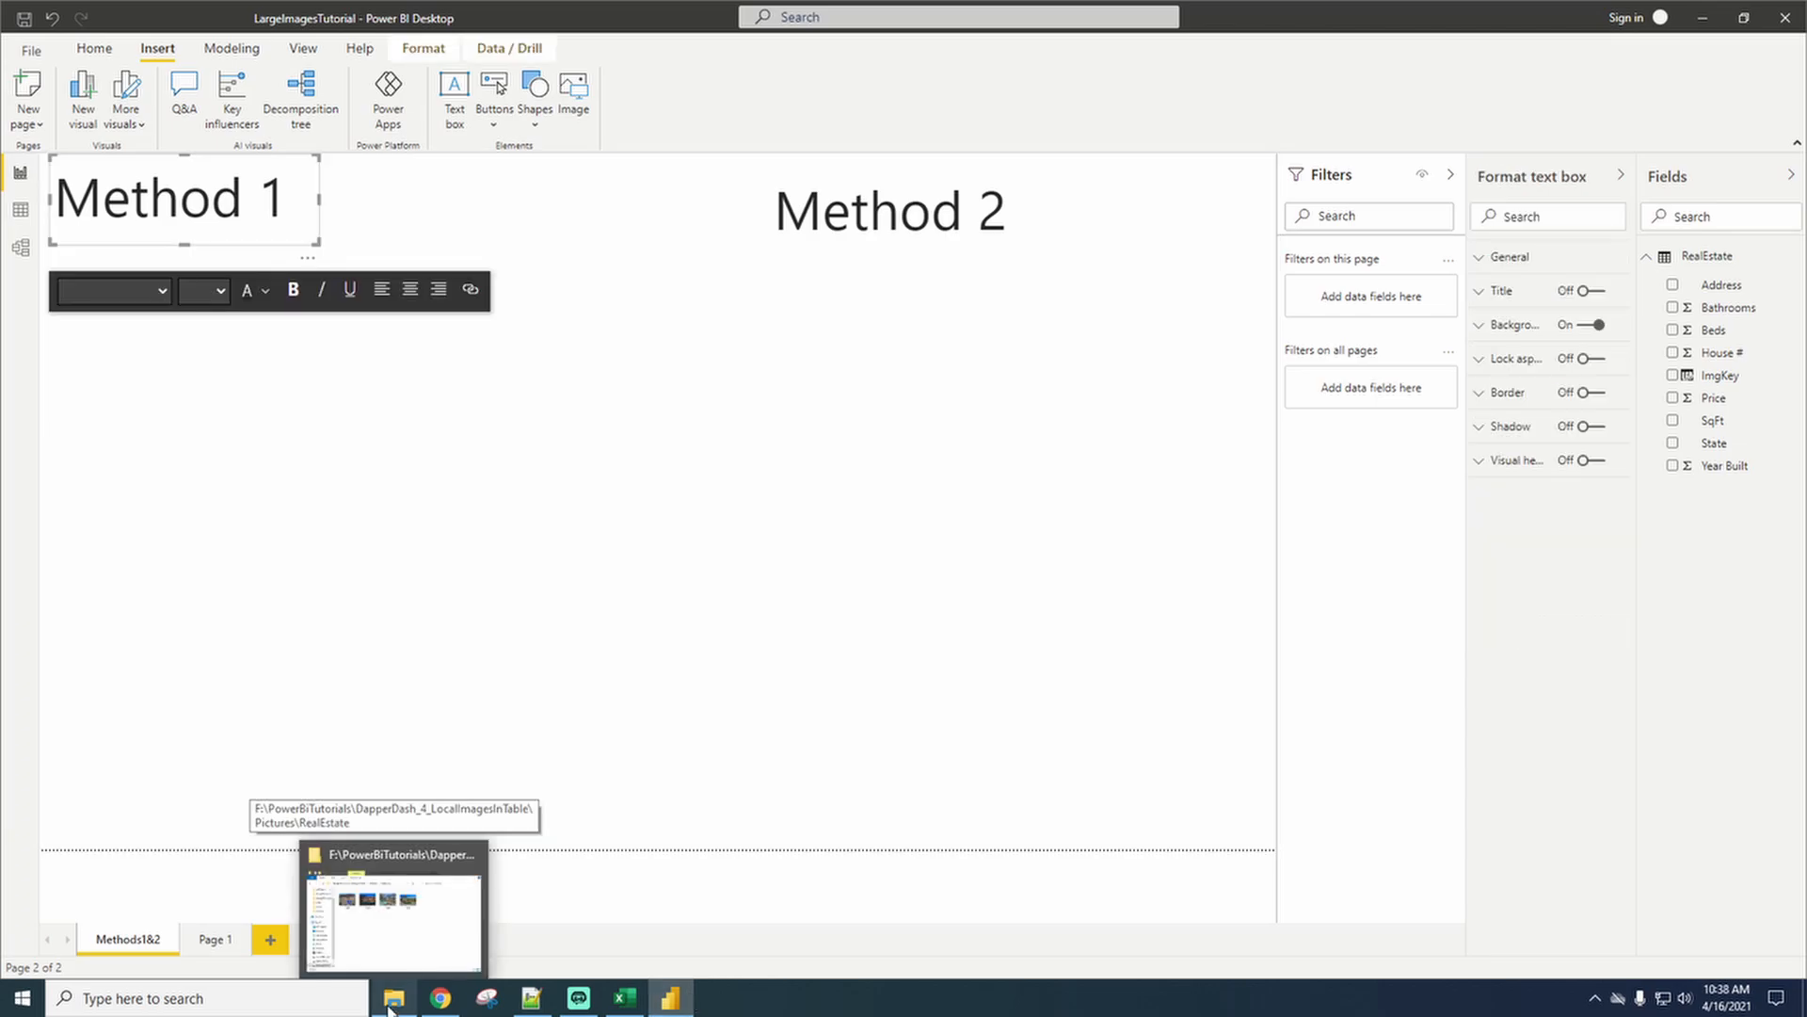
# Examine the RealEstate pictures folder and the State, Address, Price, SqFt and House # columns of the RealEstate workbook in Excel.
pyautogui.click(415, 894)
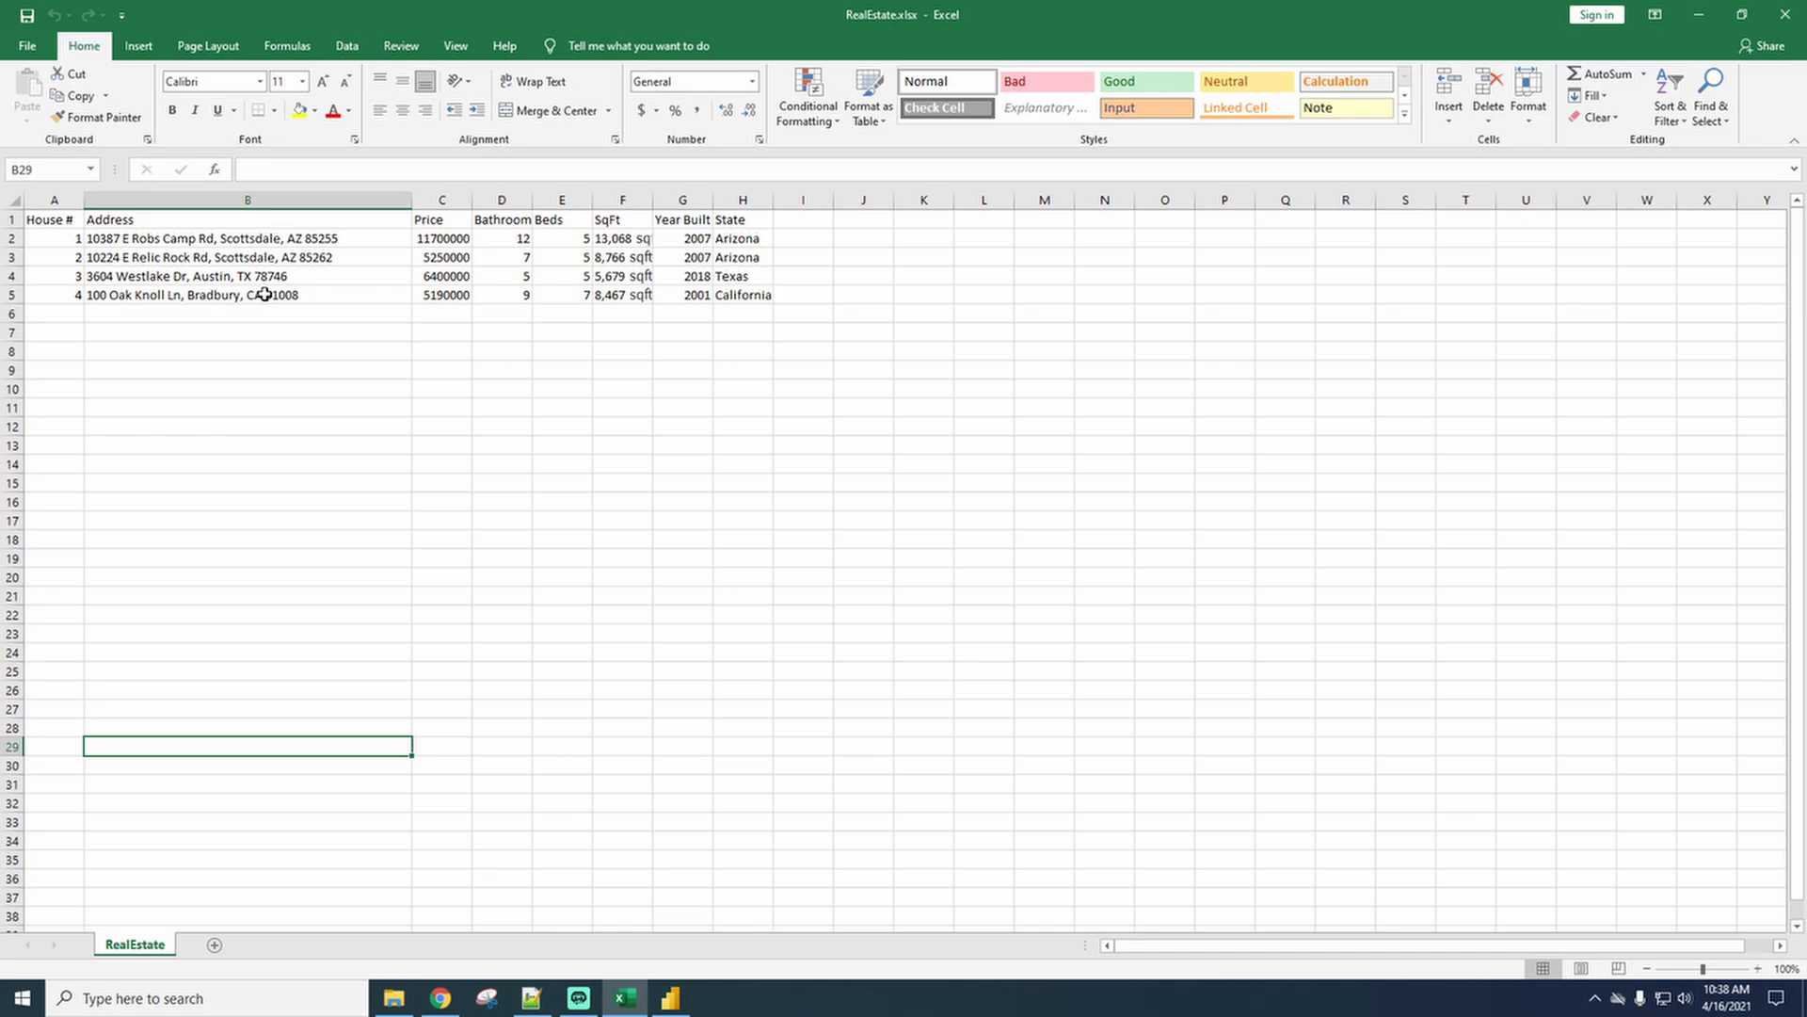
pyautogui.moveTo(61, 239); pyautogui.dragTo(750, 299)
pyautogui.click(622, 426)
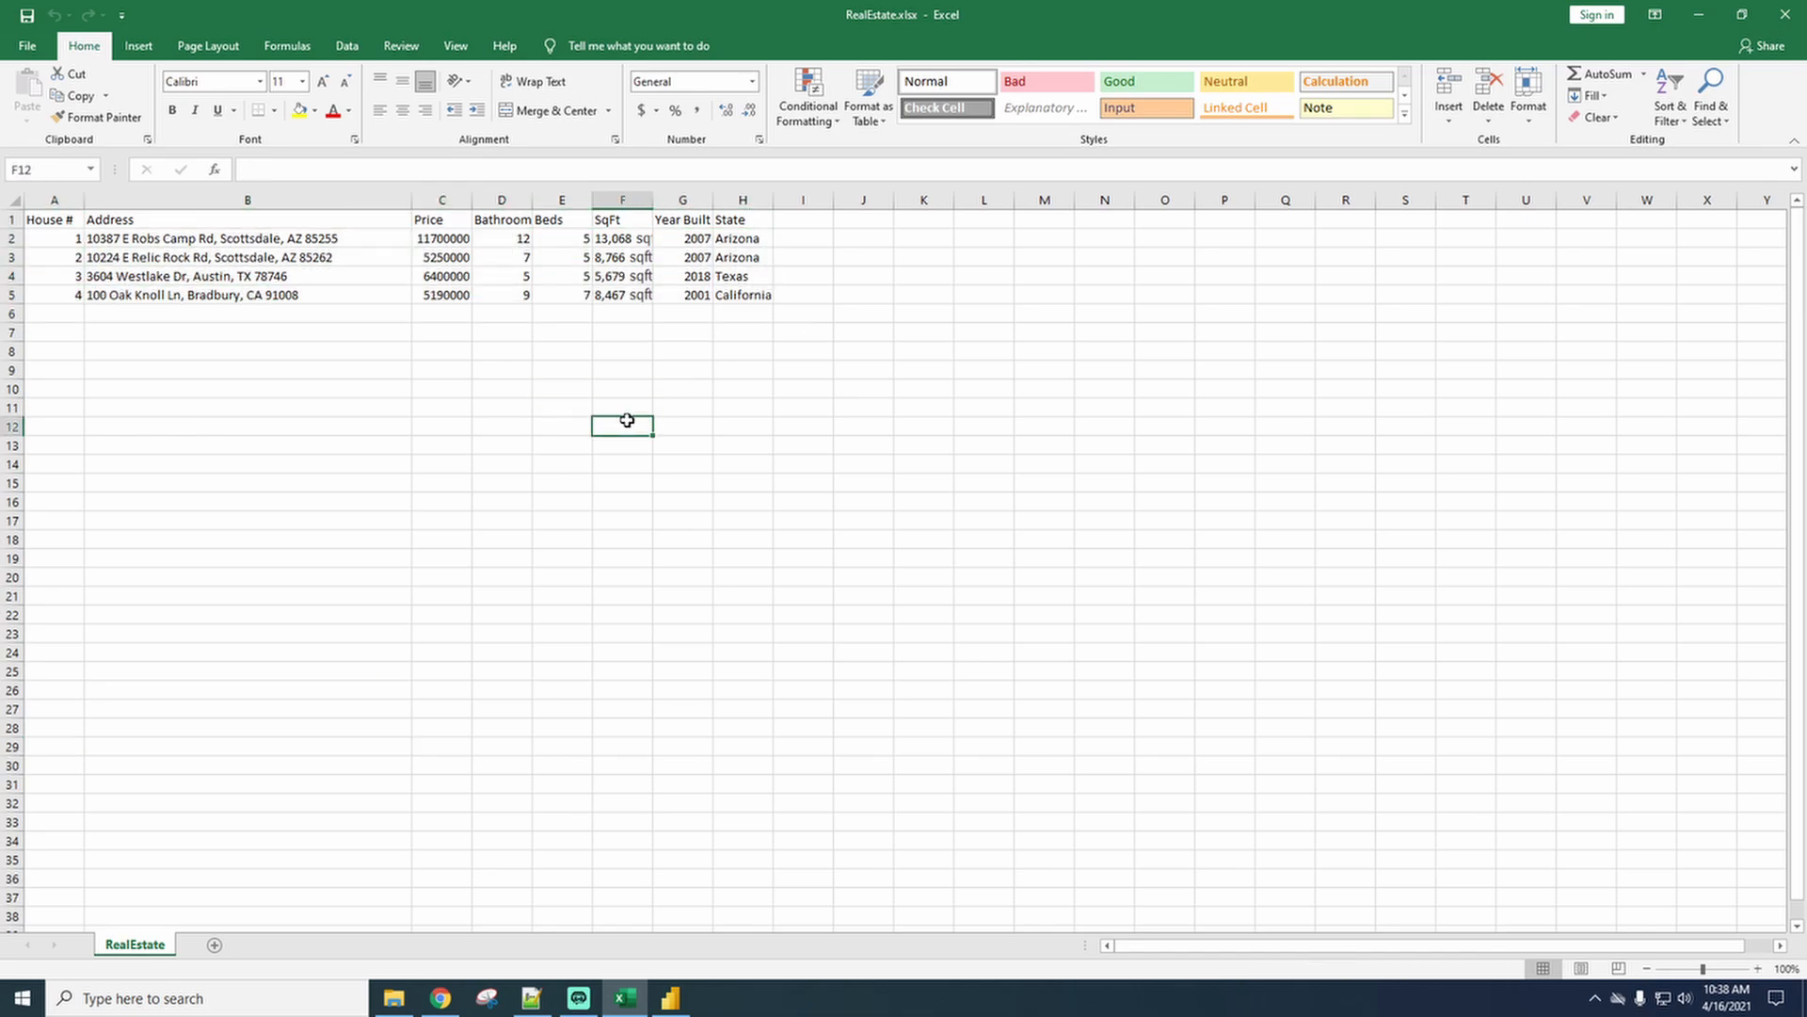
pyautogui.click(740, 253)
pyautogui.click(739, 279)
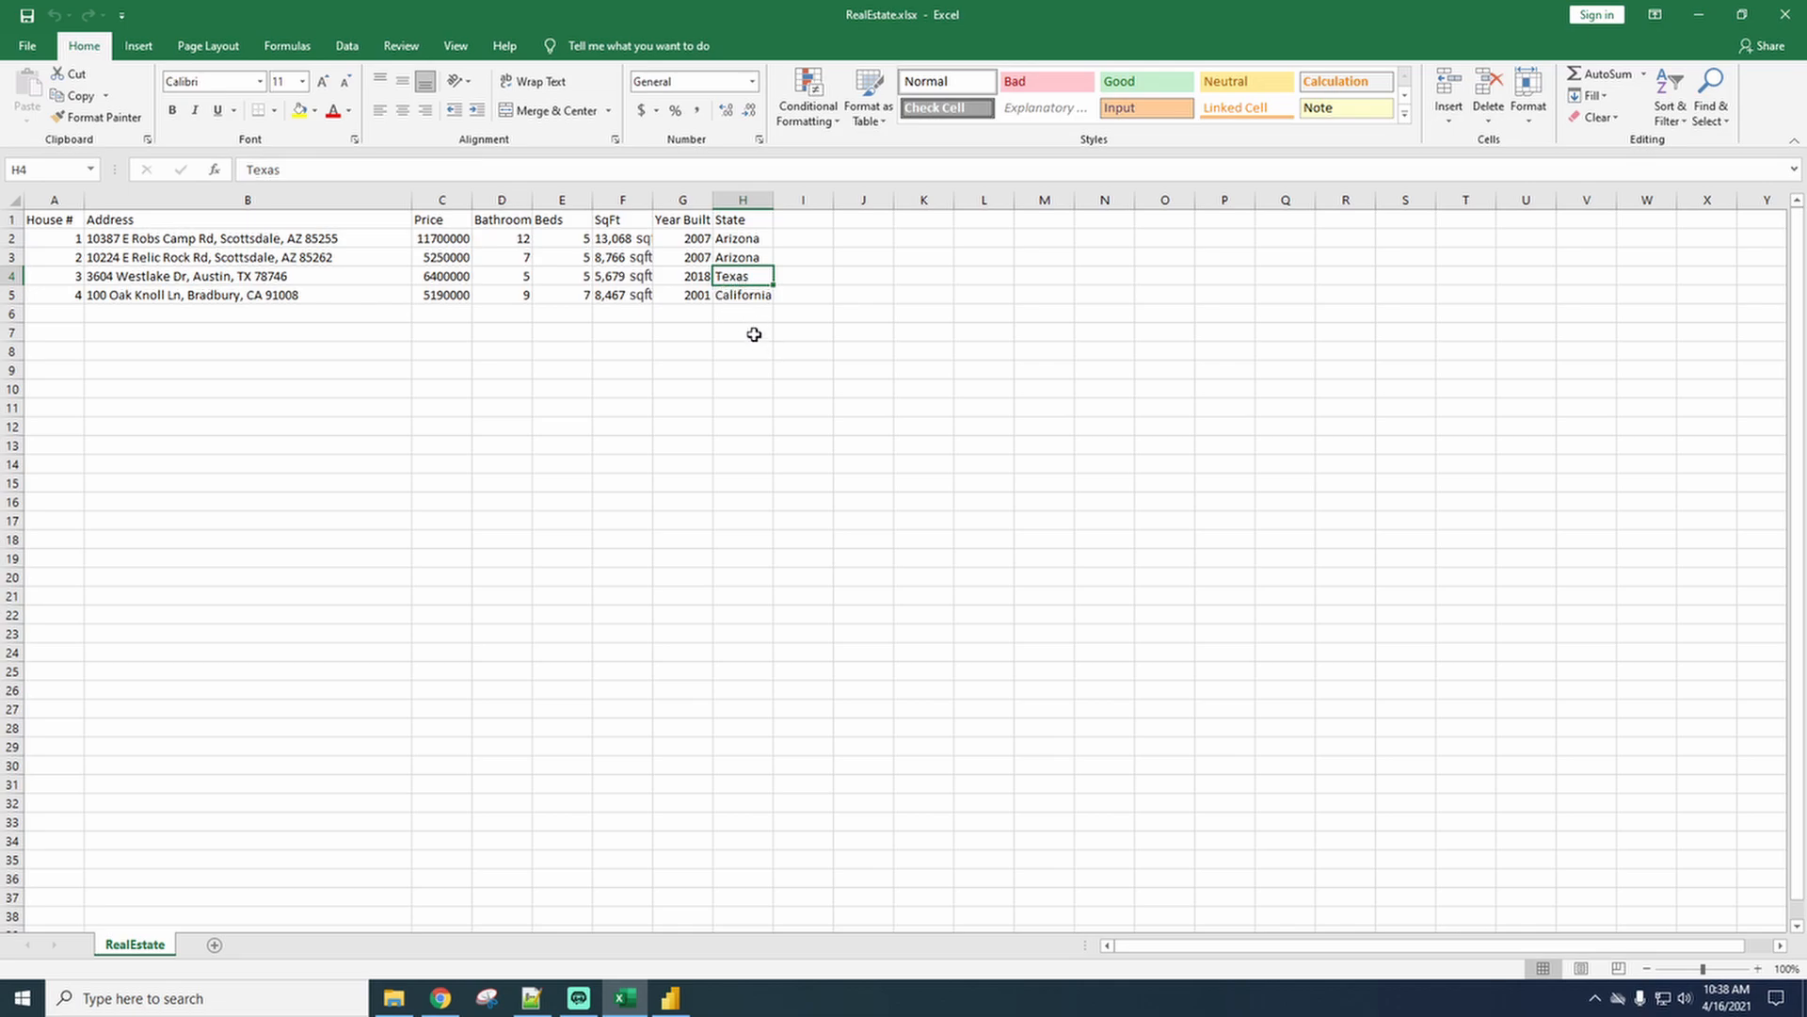
pyautogui.click(732, 294)
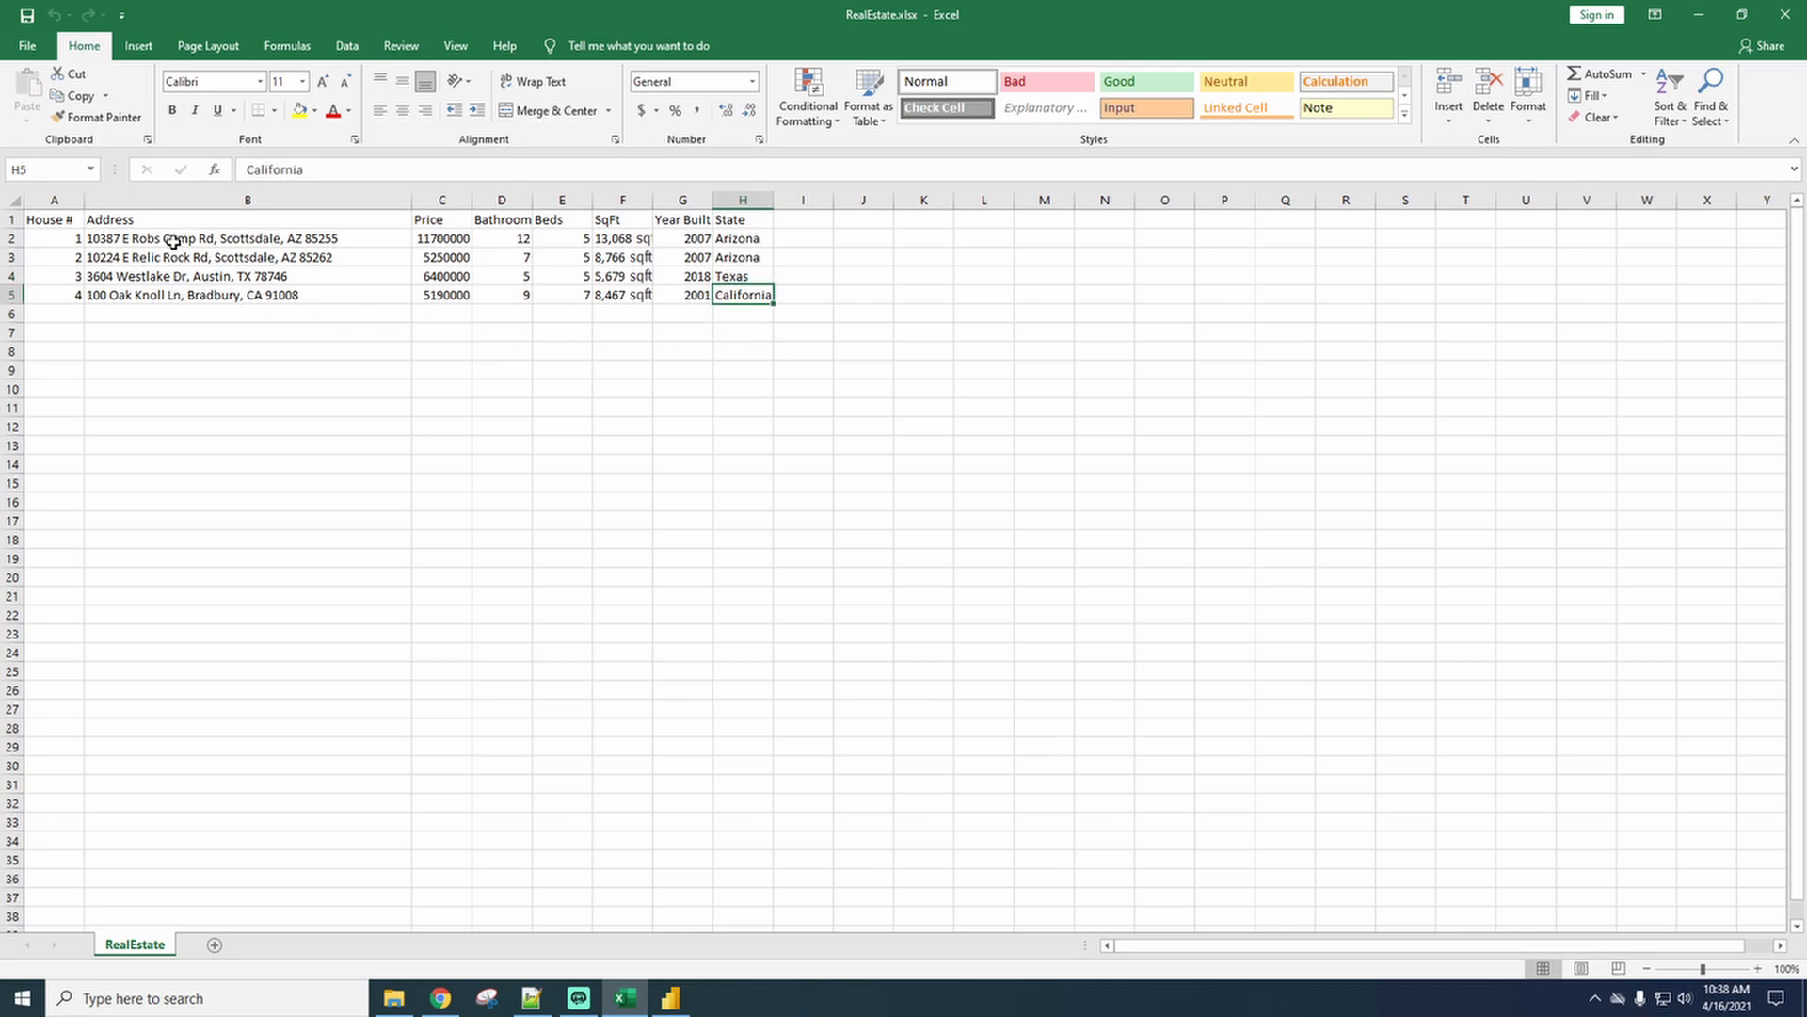
pyautogui.moveTo(173, 242); pyautogui.dragTo(242, 295)
pyautogui.moveTo(436, 241); pyautogui.dragTo(448, 296)
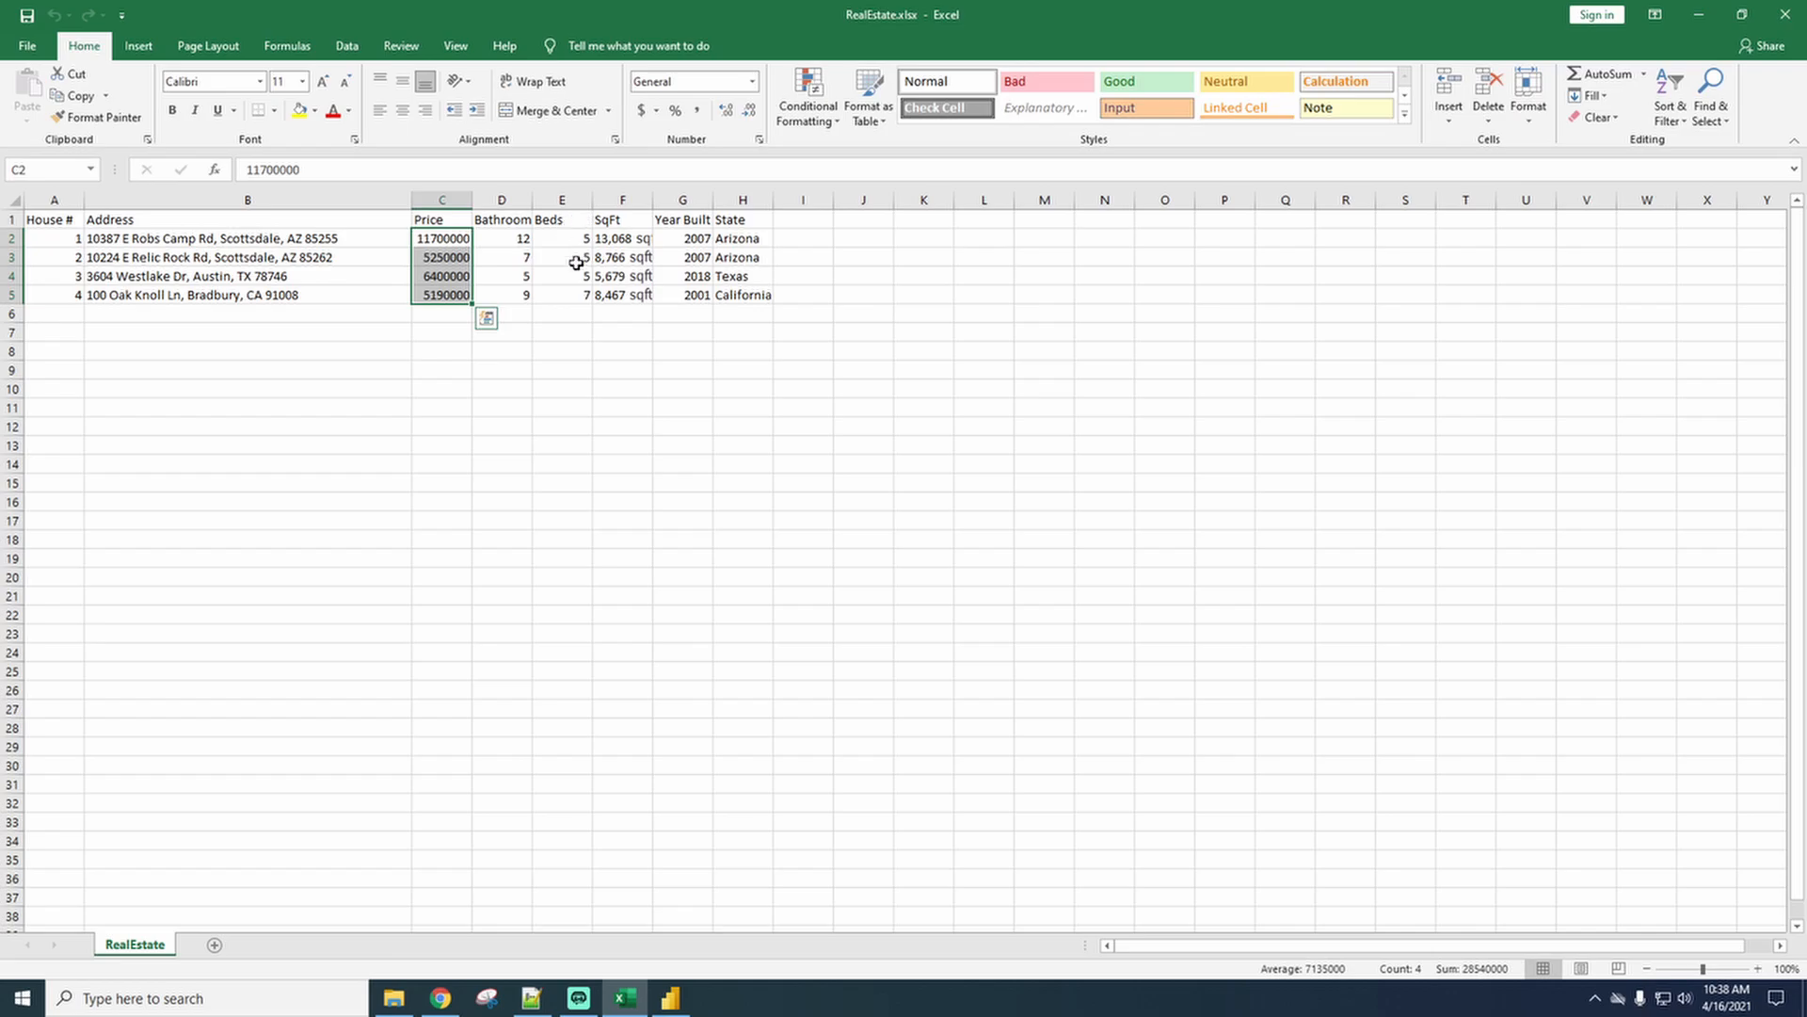
pyautogui.moveTo(621, 236); pyautogui.dragTo(621, 295)
pyautogui.click(941, 370)
pyautogui.click(64, 243)
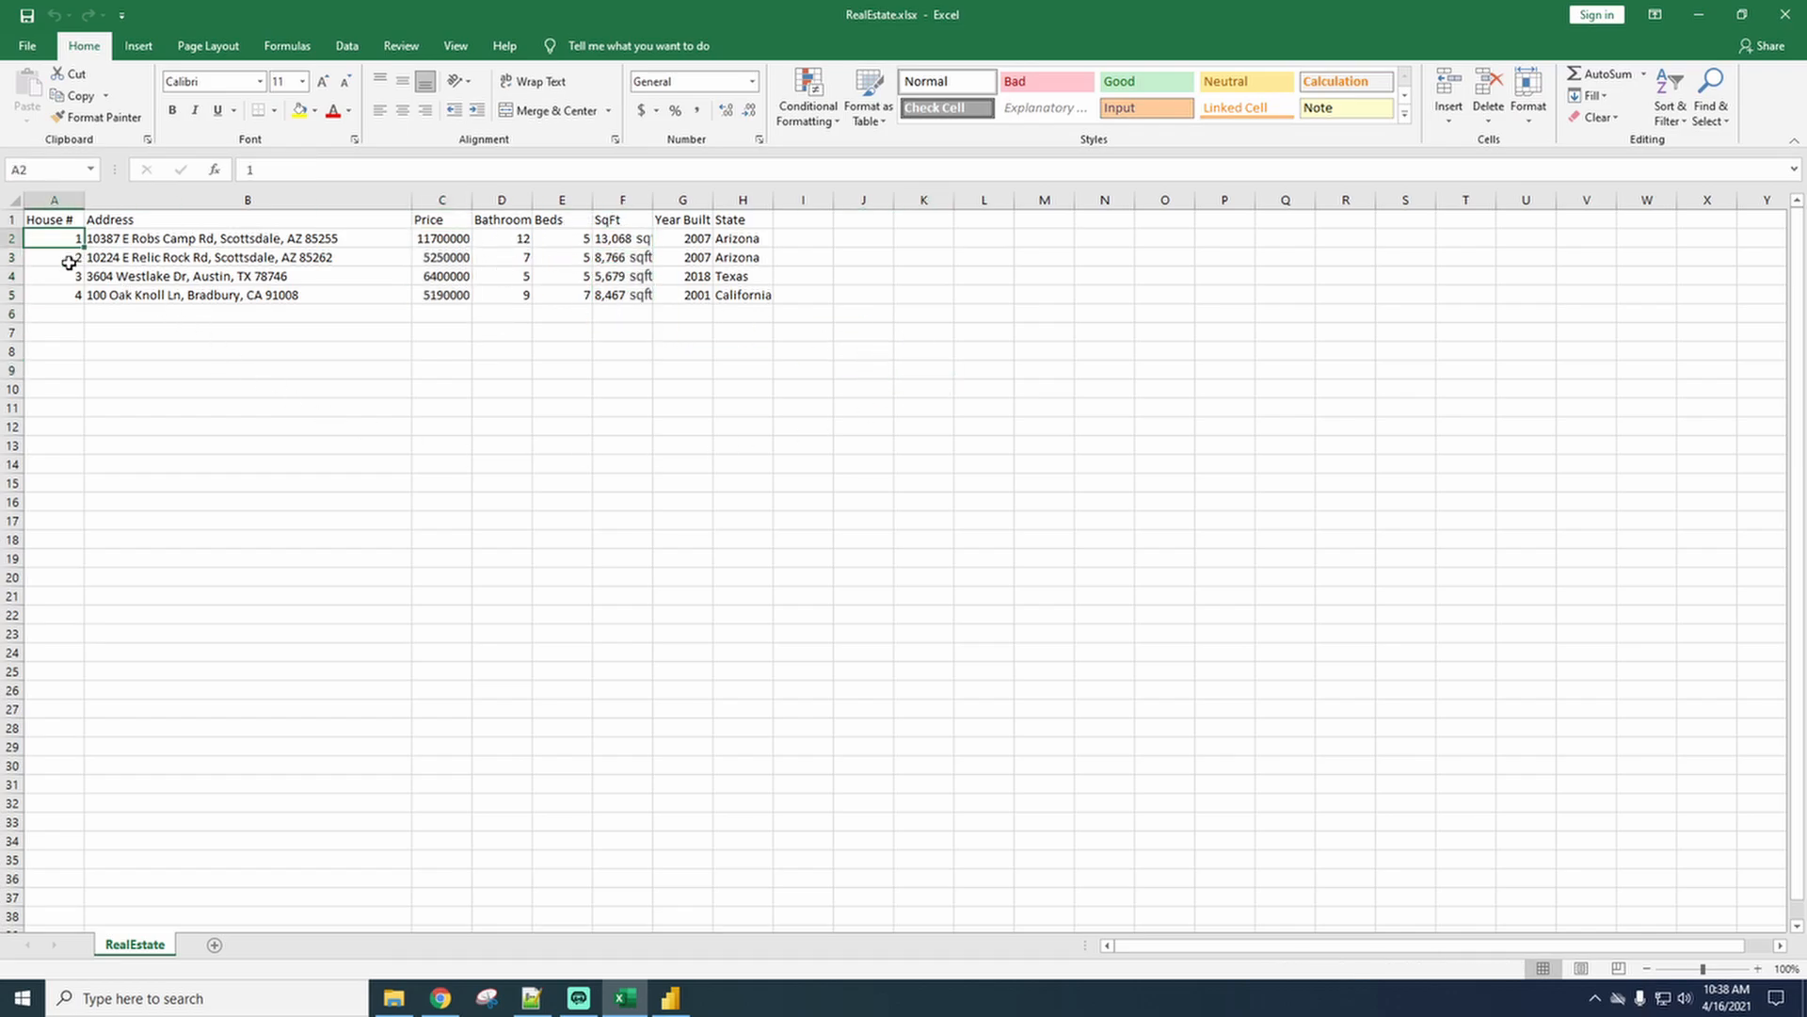
pyautogui.click(71, 294)
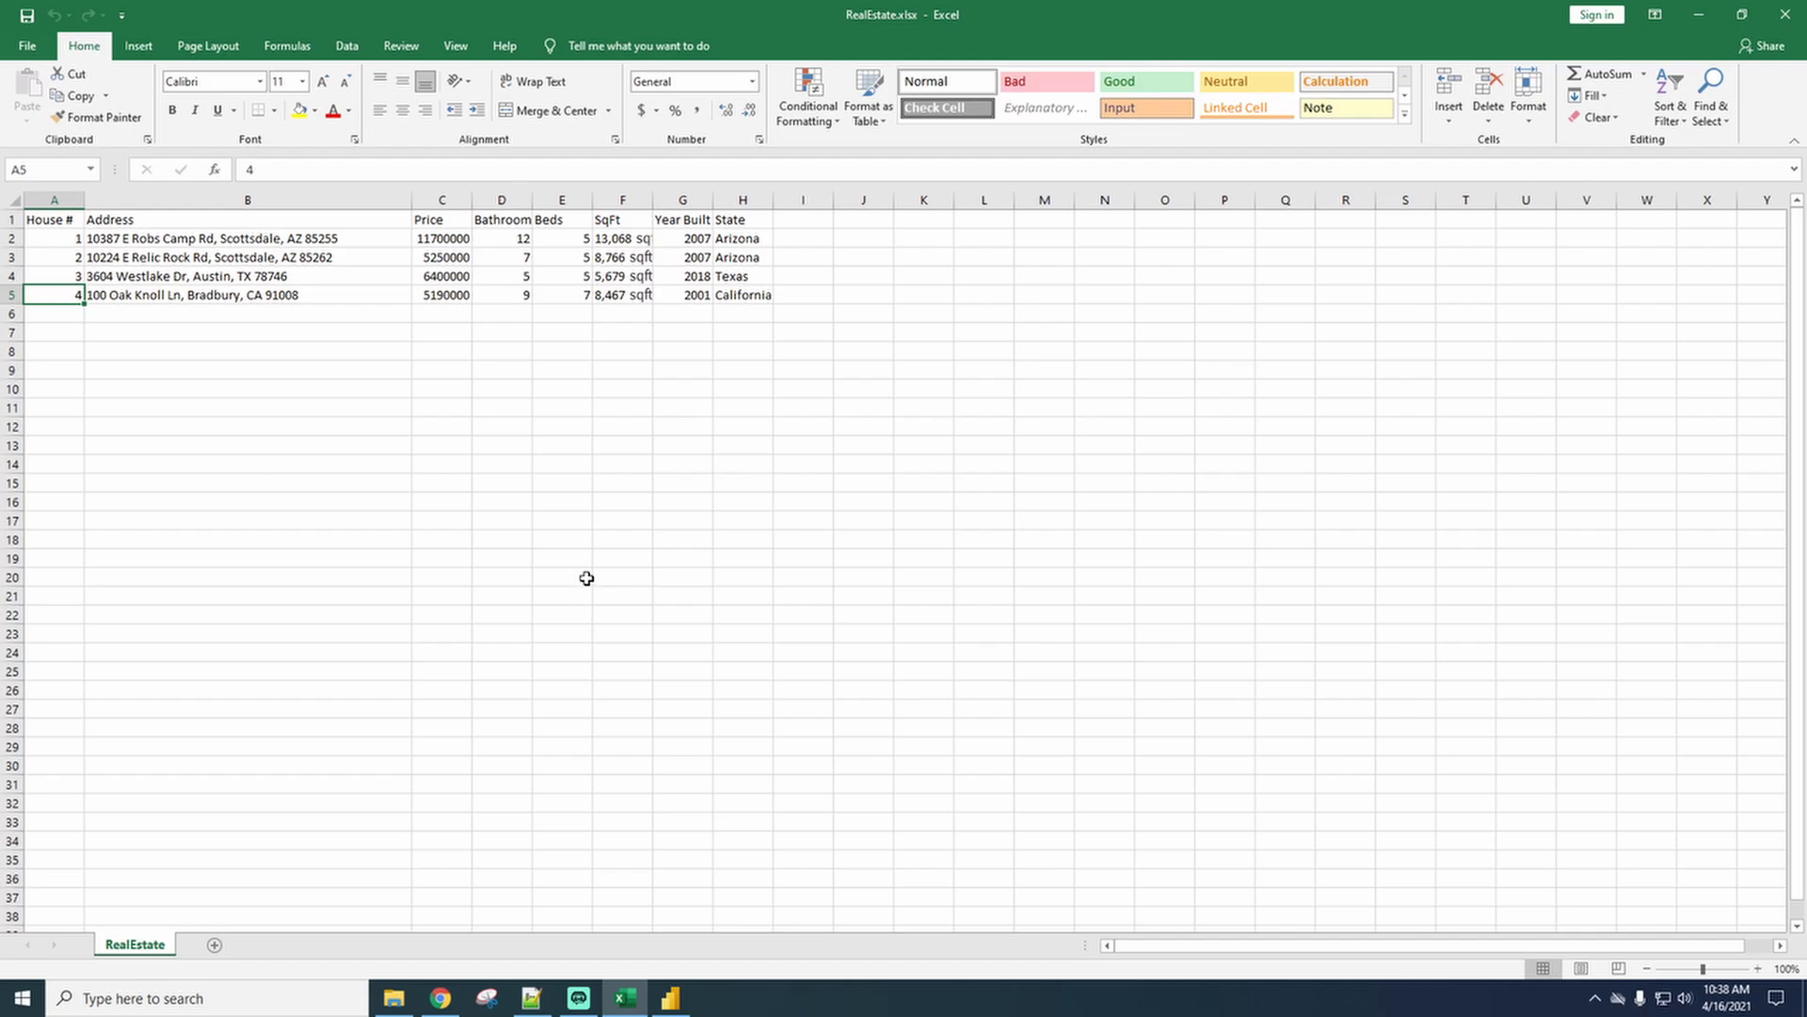
# Preview 4.jpg from the RealEstate pictures folder, close it, and select all four images in the folder.
pyautogui.click(396, 998)
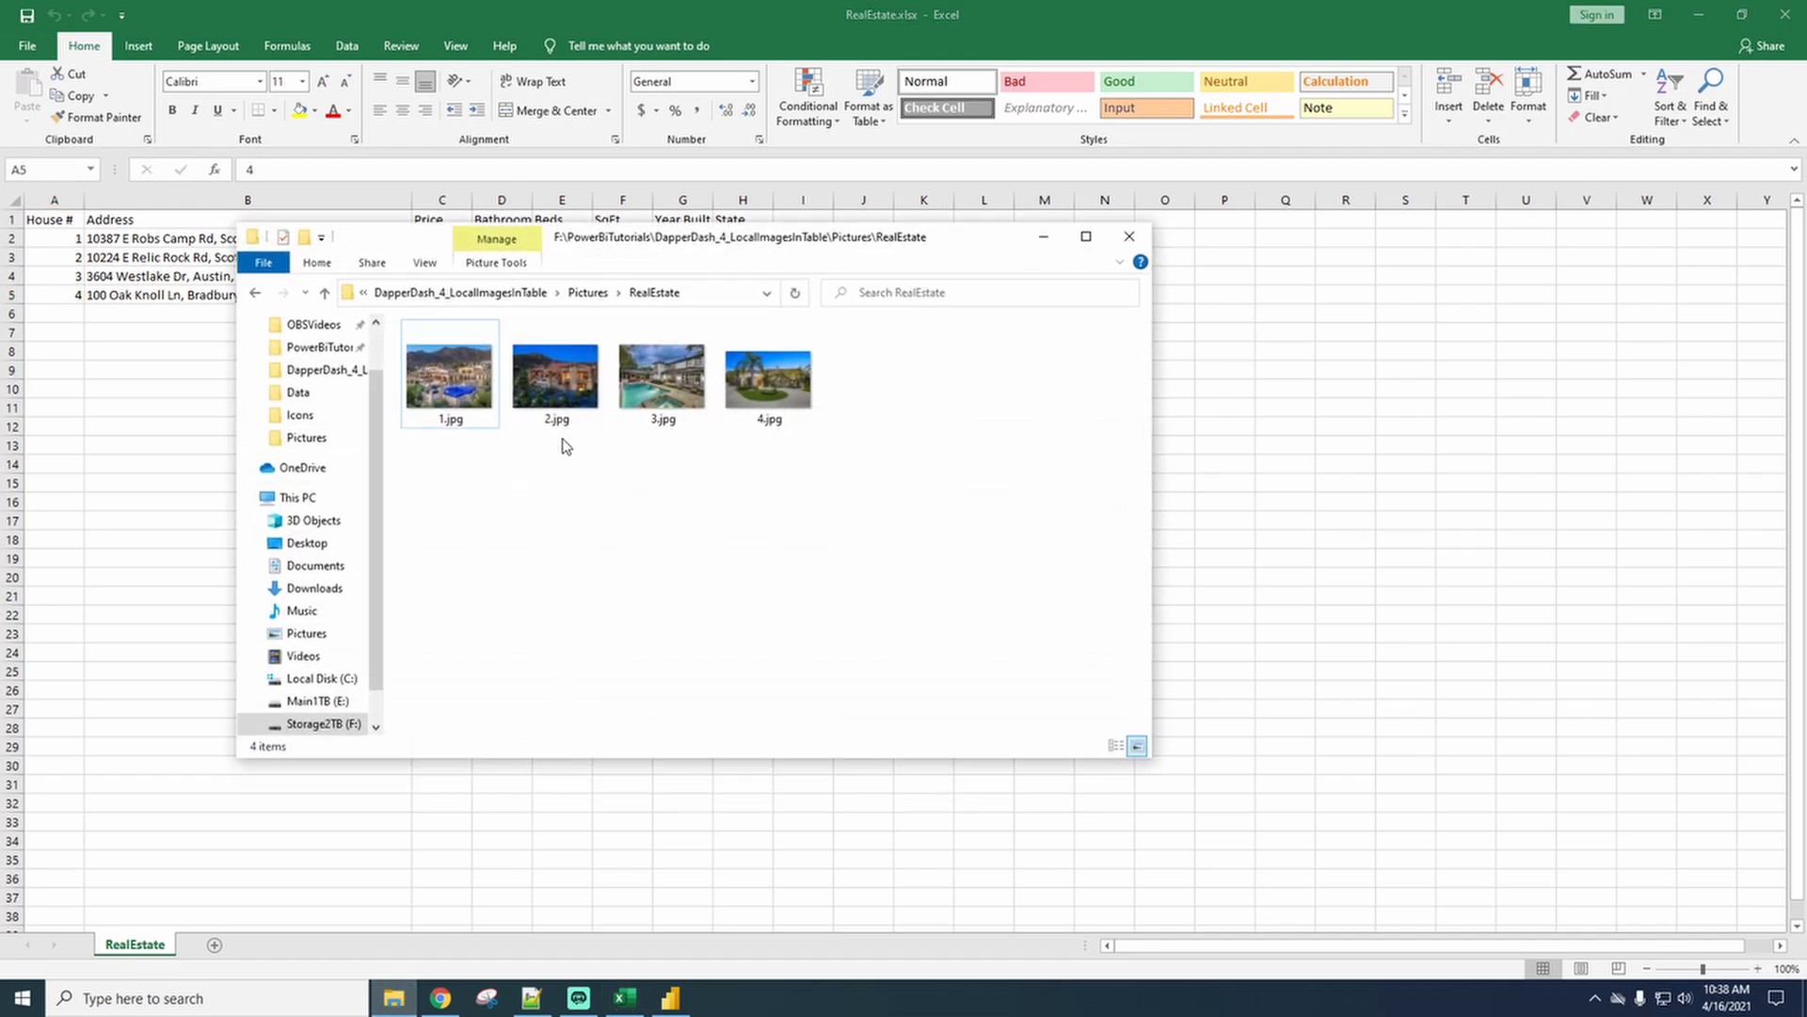
pyautogui.moveTo(755, 256); pyautogui.dragTo(781, 382)
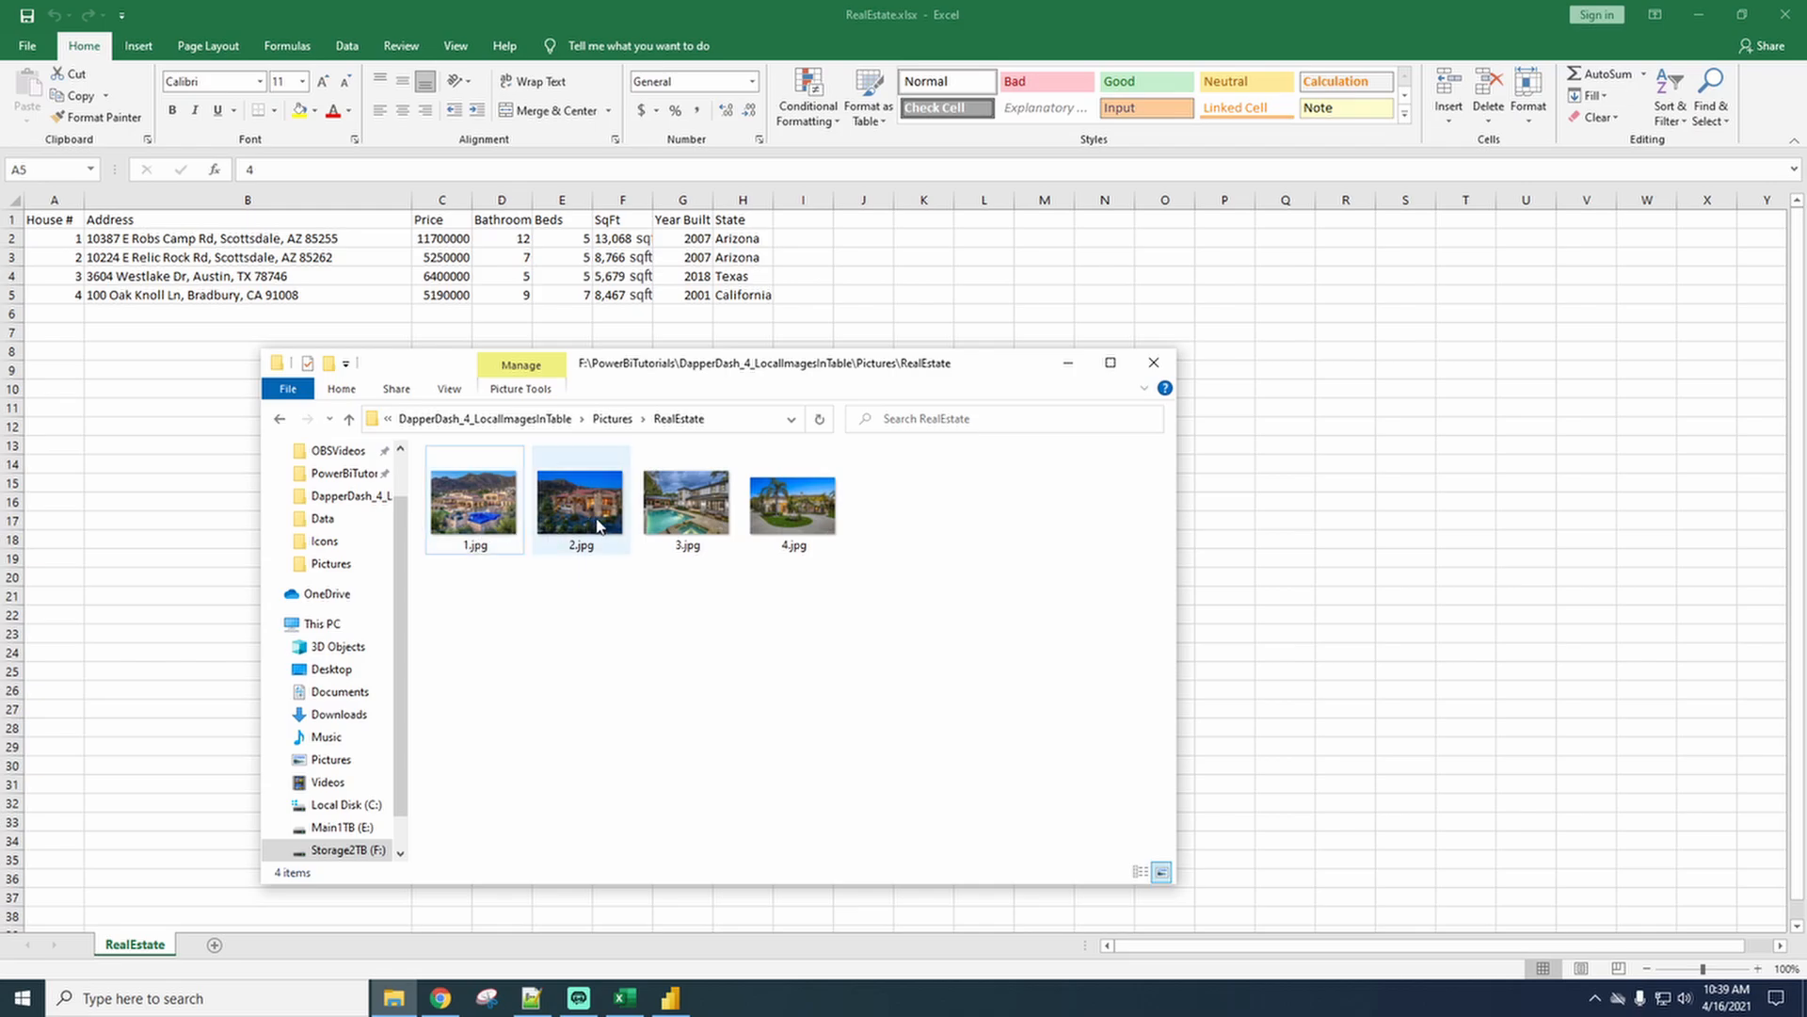
pyautogui.click(786, 511)
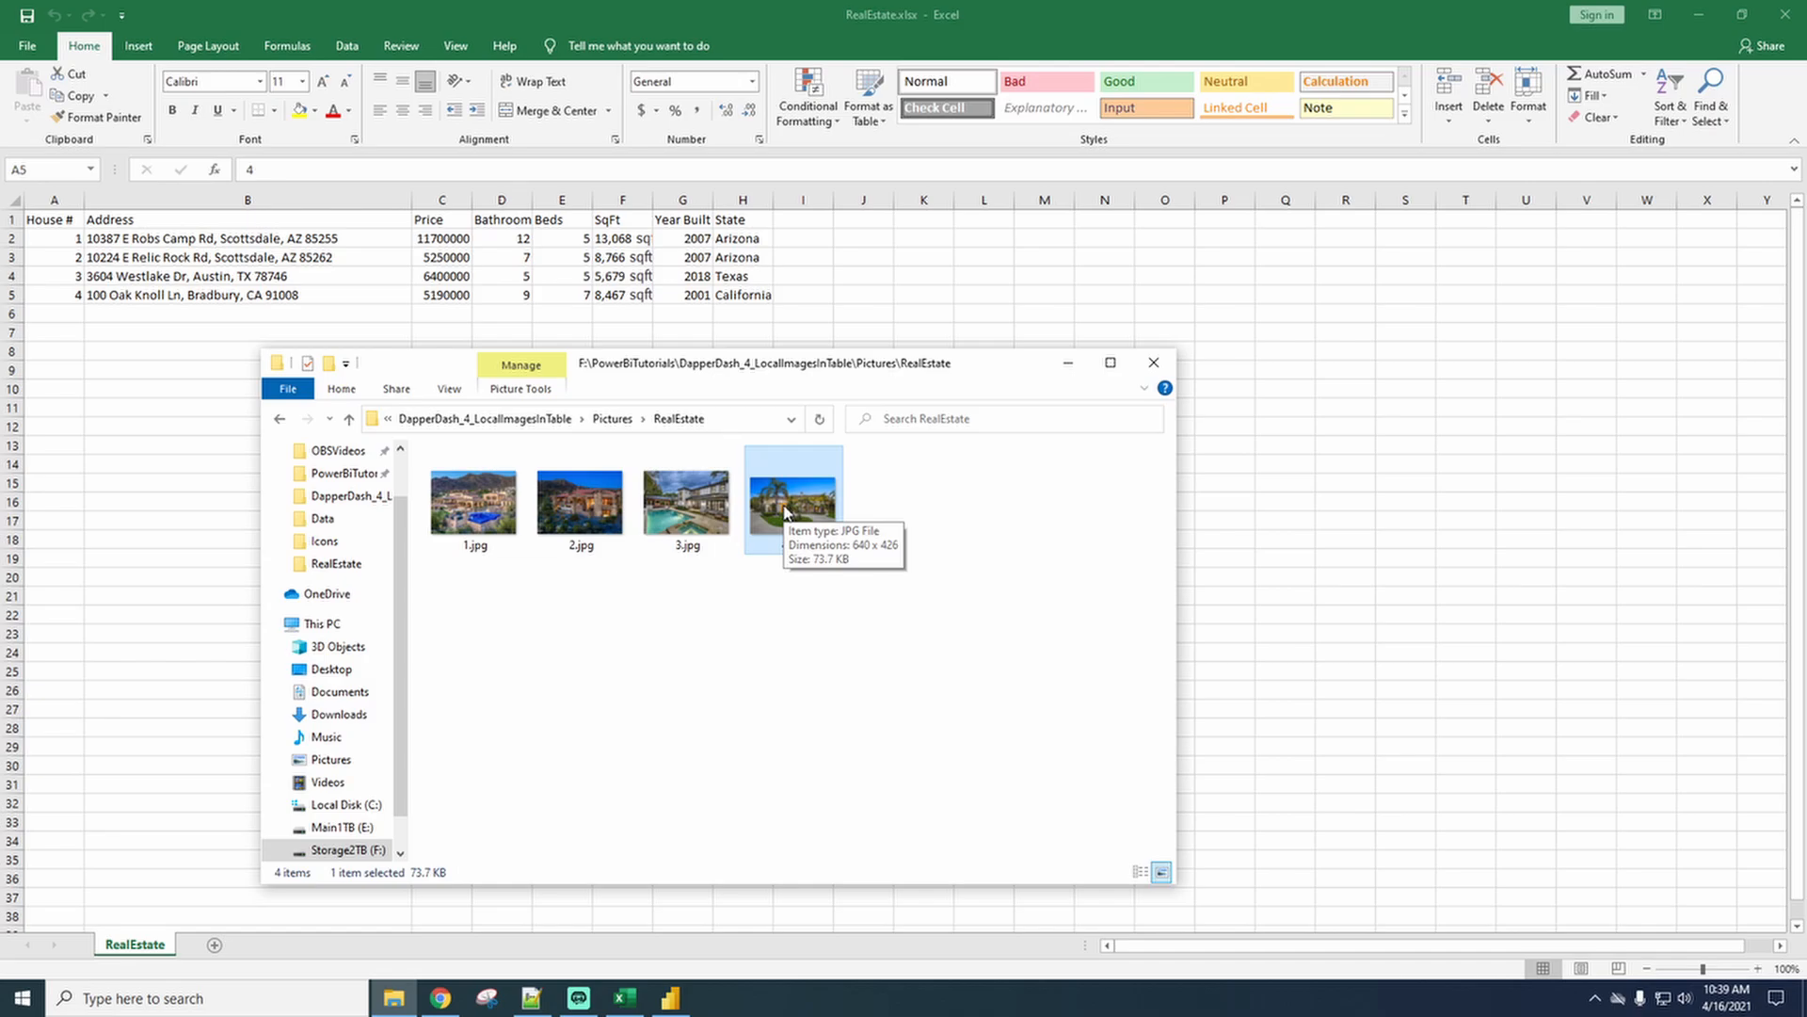
pyautogui.doubleClick(786, 511)
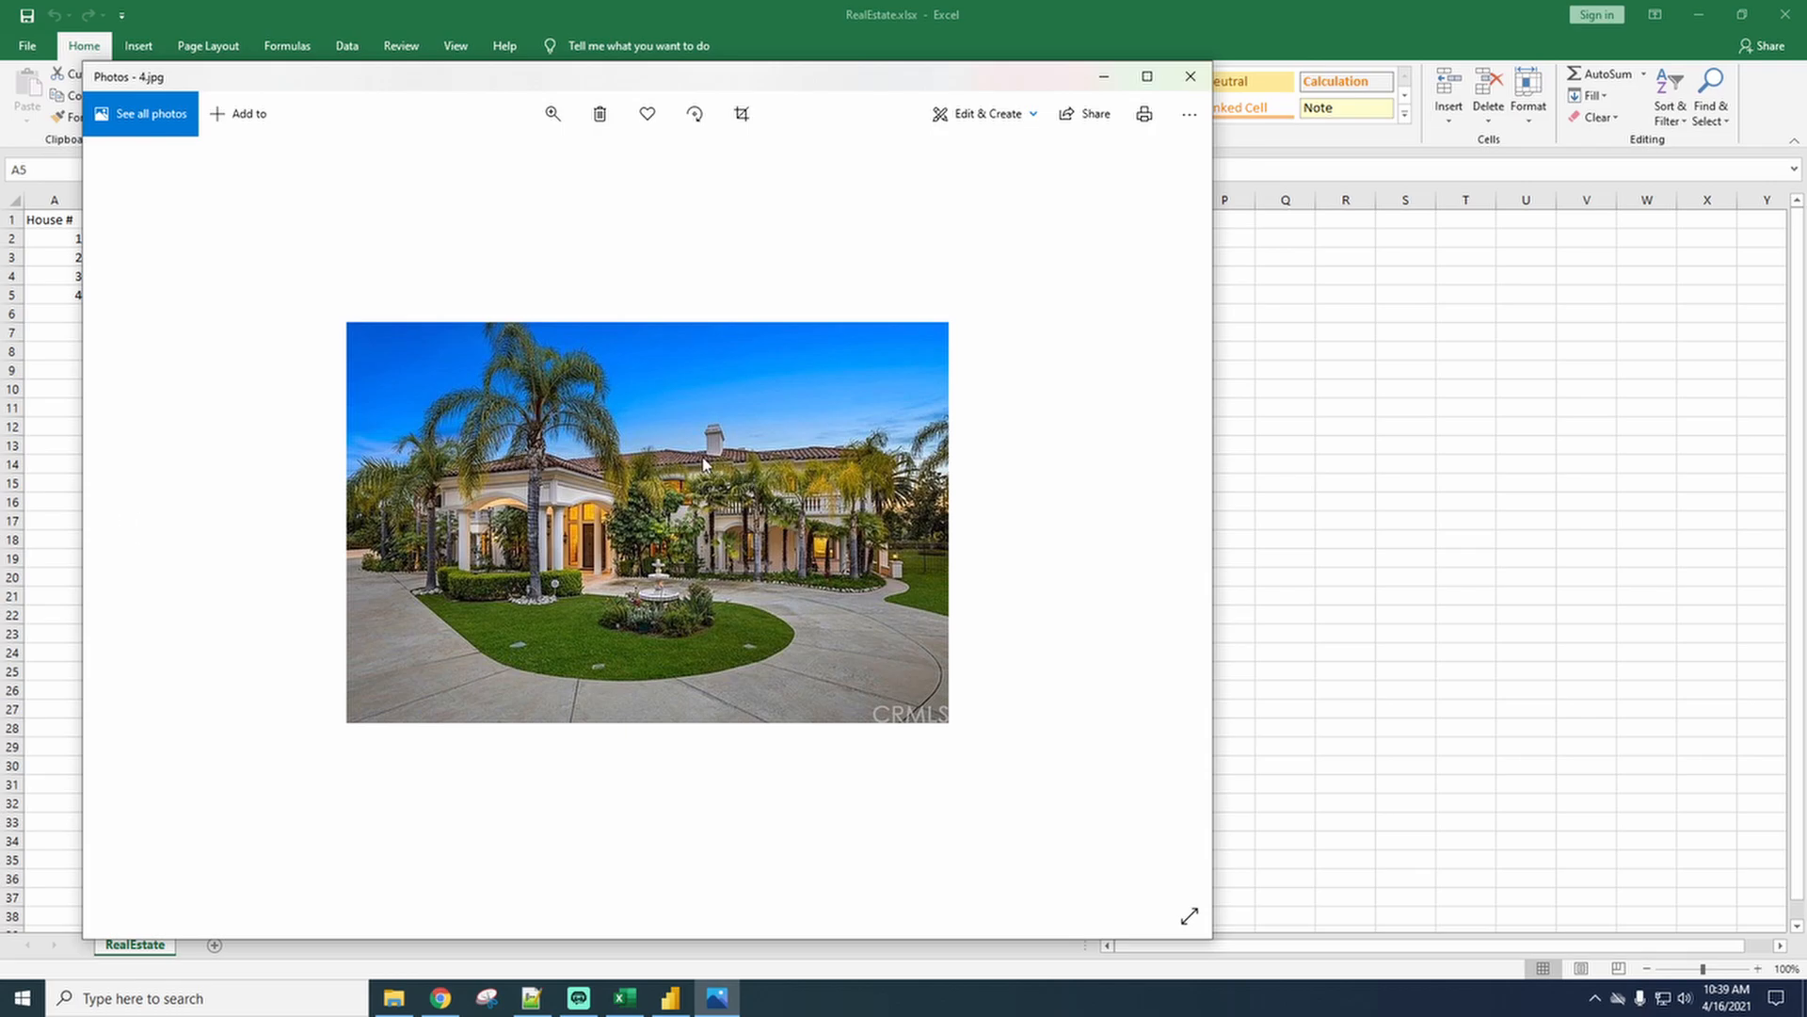
pyautogui.hotkey('alt', 'F4')
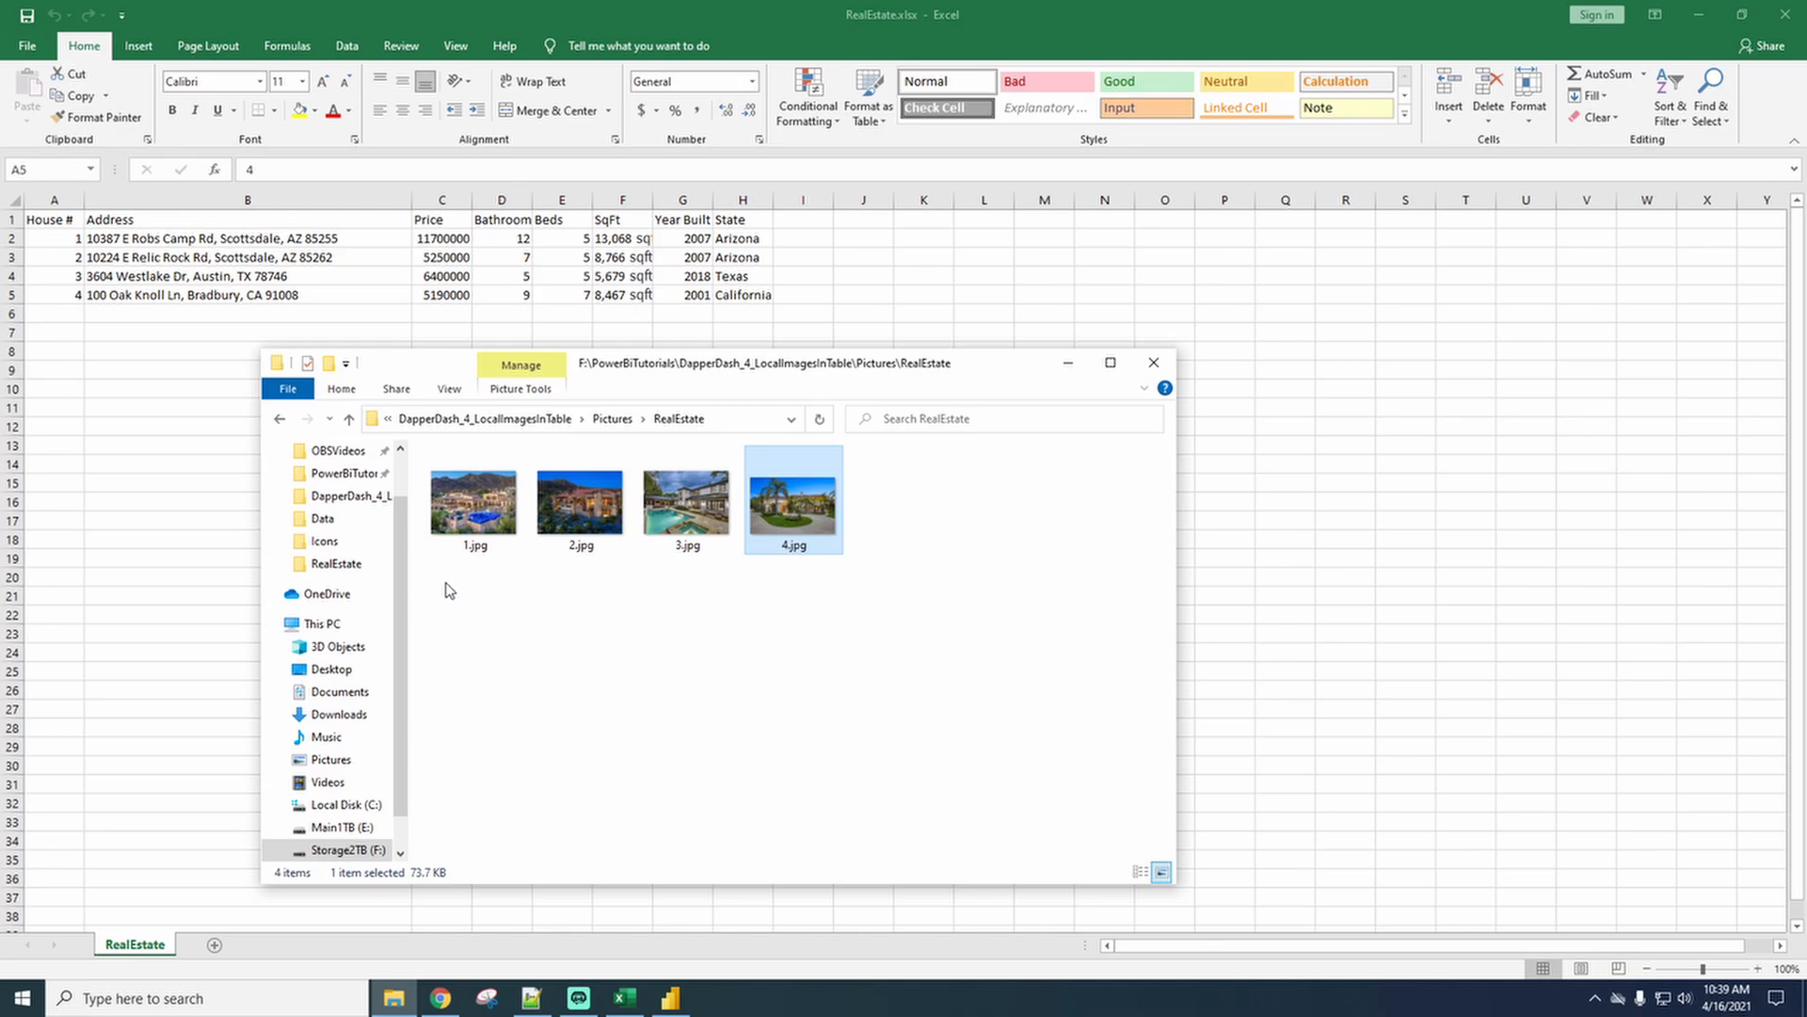
pyautogui.moveTo(474, 649); pyautogui.dragTo(841, 480)
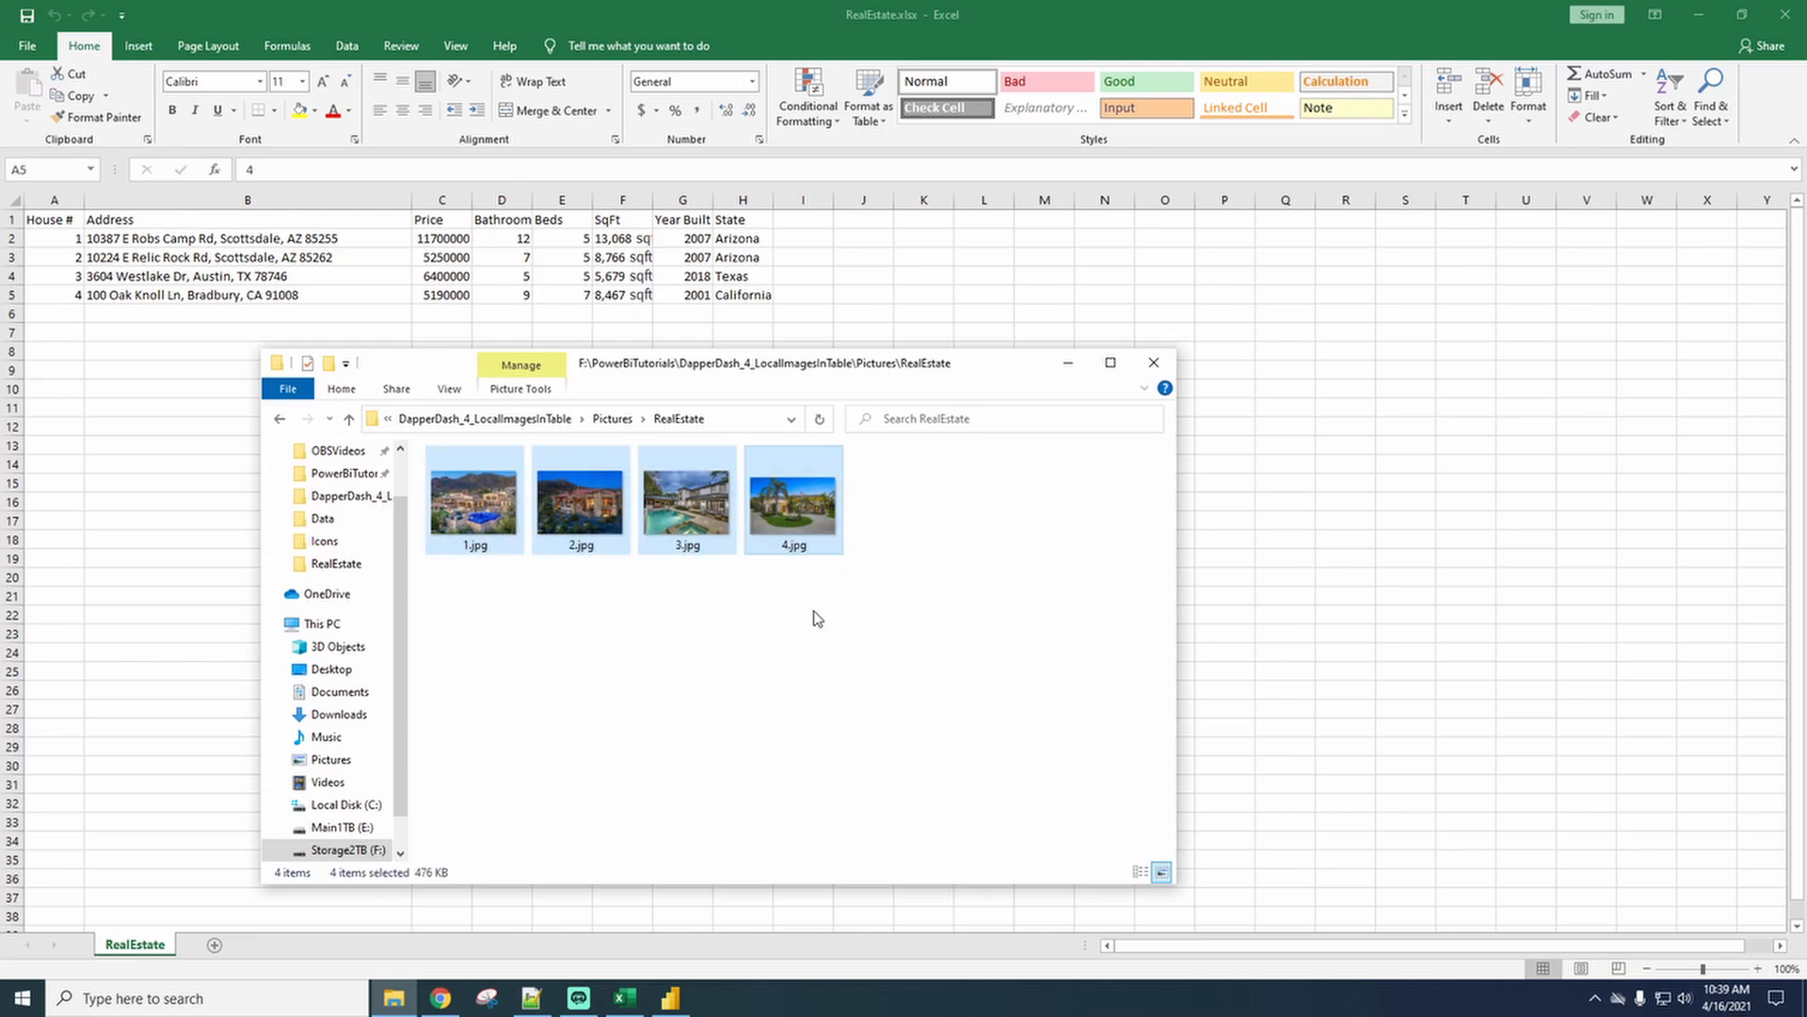
# Add the column header Picture in cell I1 of the RealEstate workbook.
pyautogui.write('Picture')
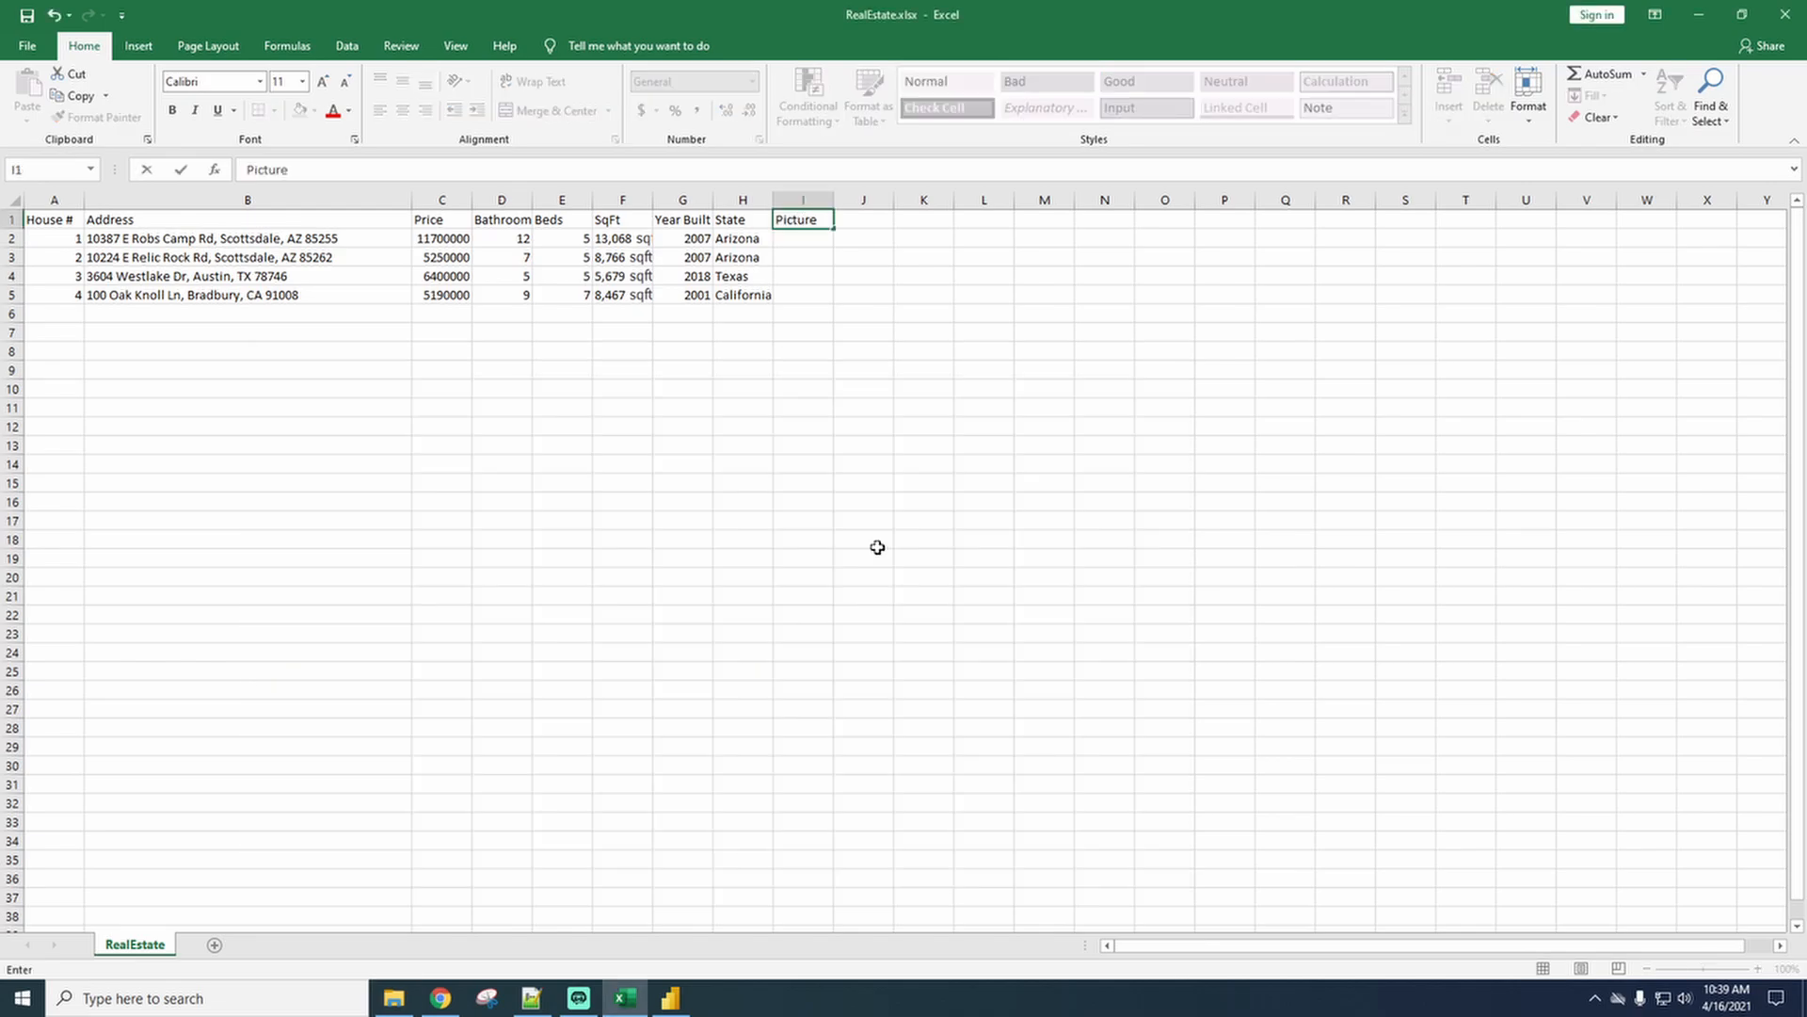
pyautogui.press('Return')
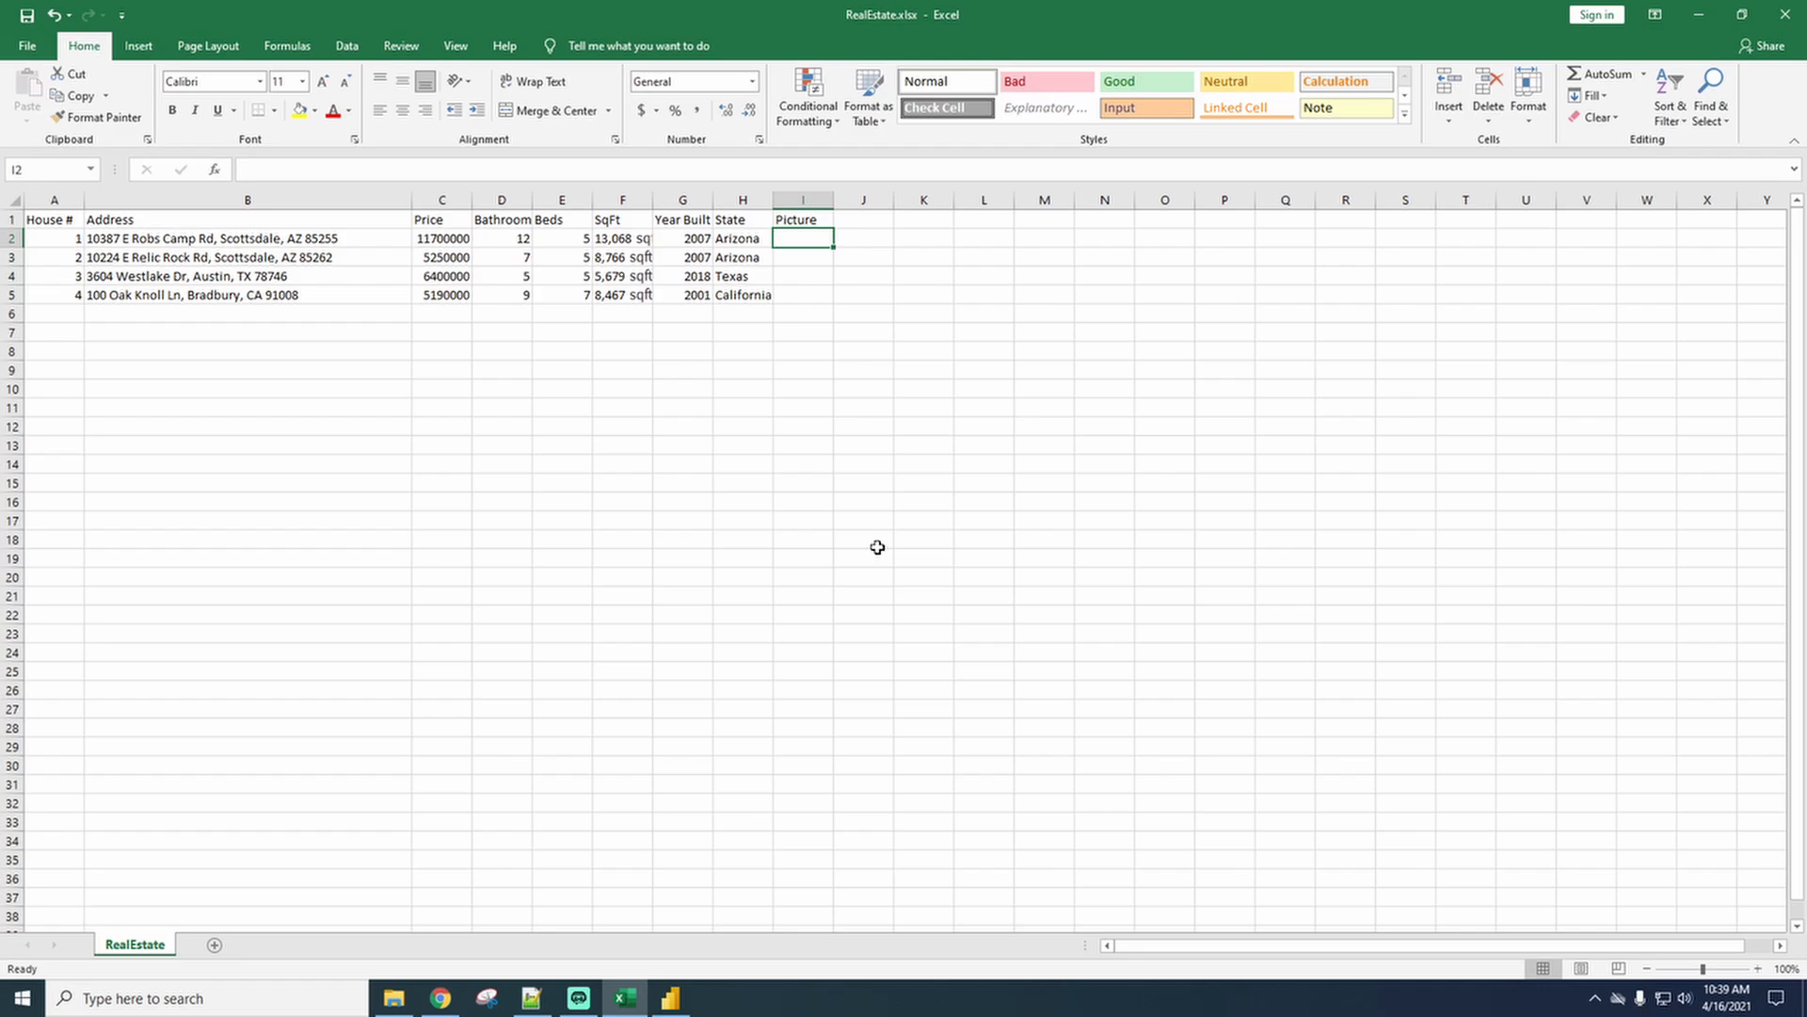
# Upload the four selected RealEstate images, 1.jpg to 4.jpg, to the base64-image.de converter in the browser.
pyautogui.click(394, 998)
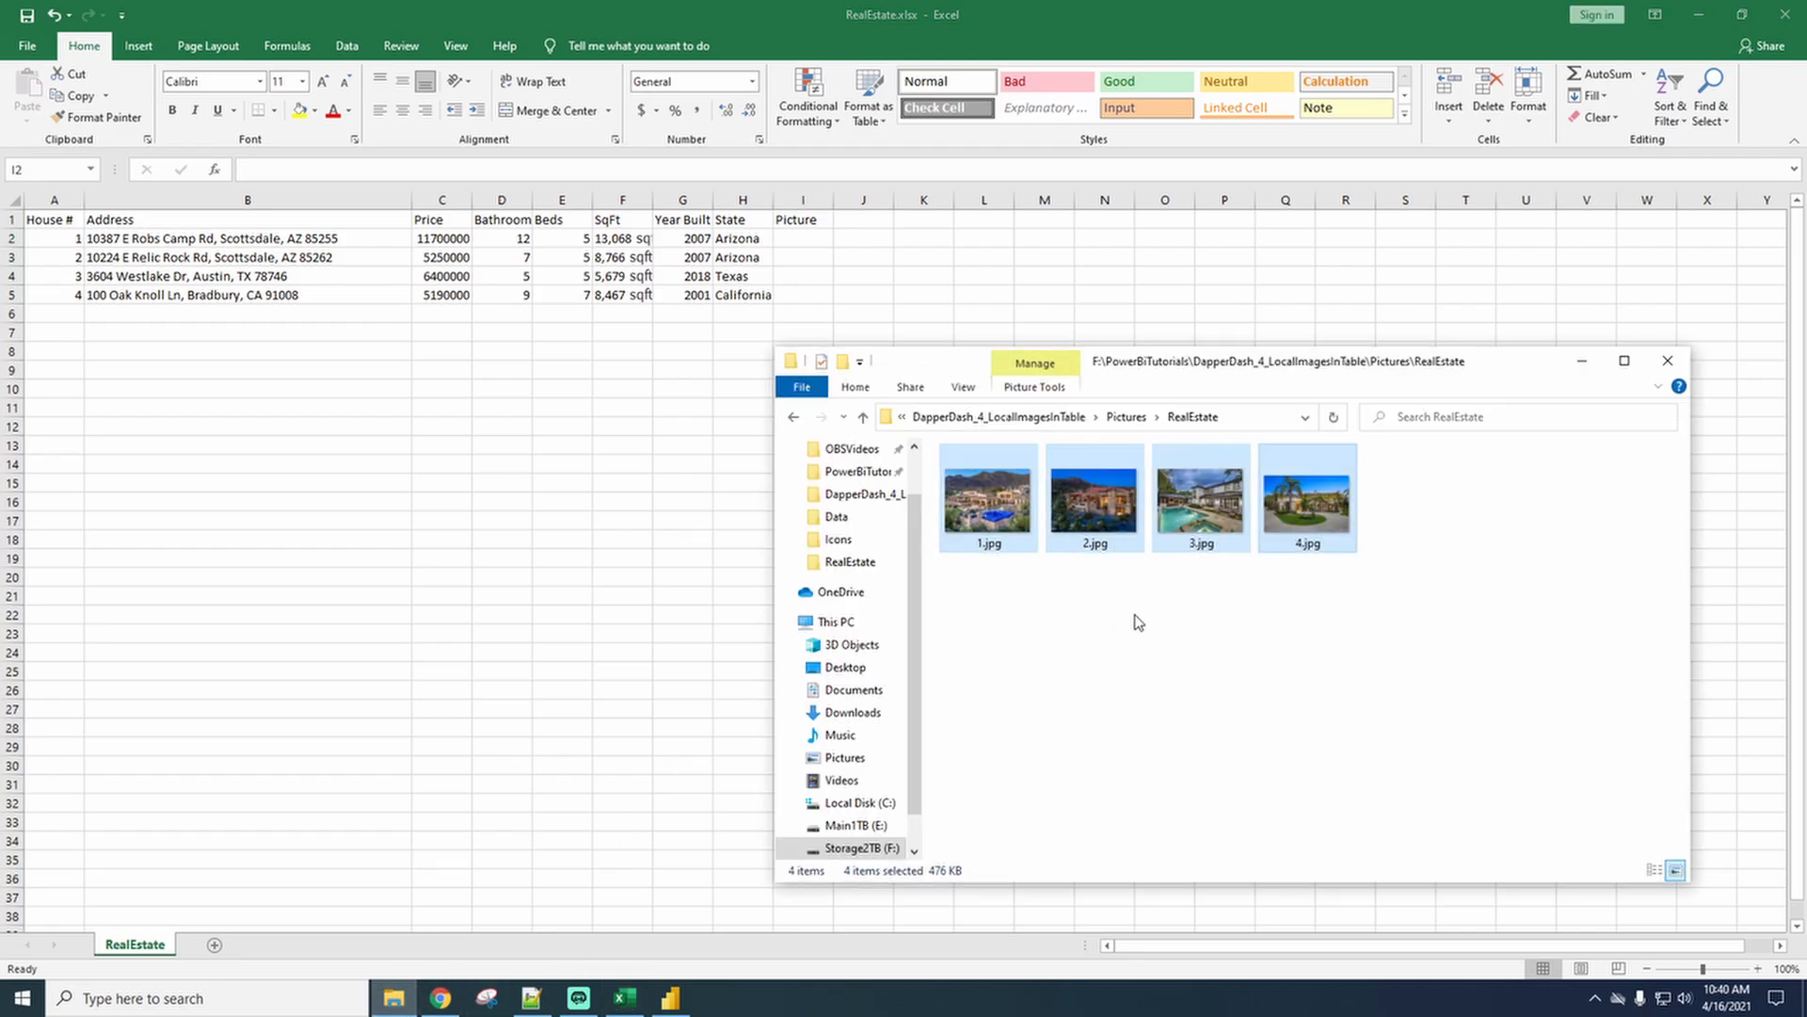
pyautogui.click(440, 998)
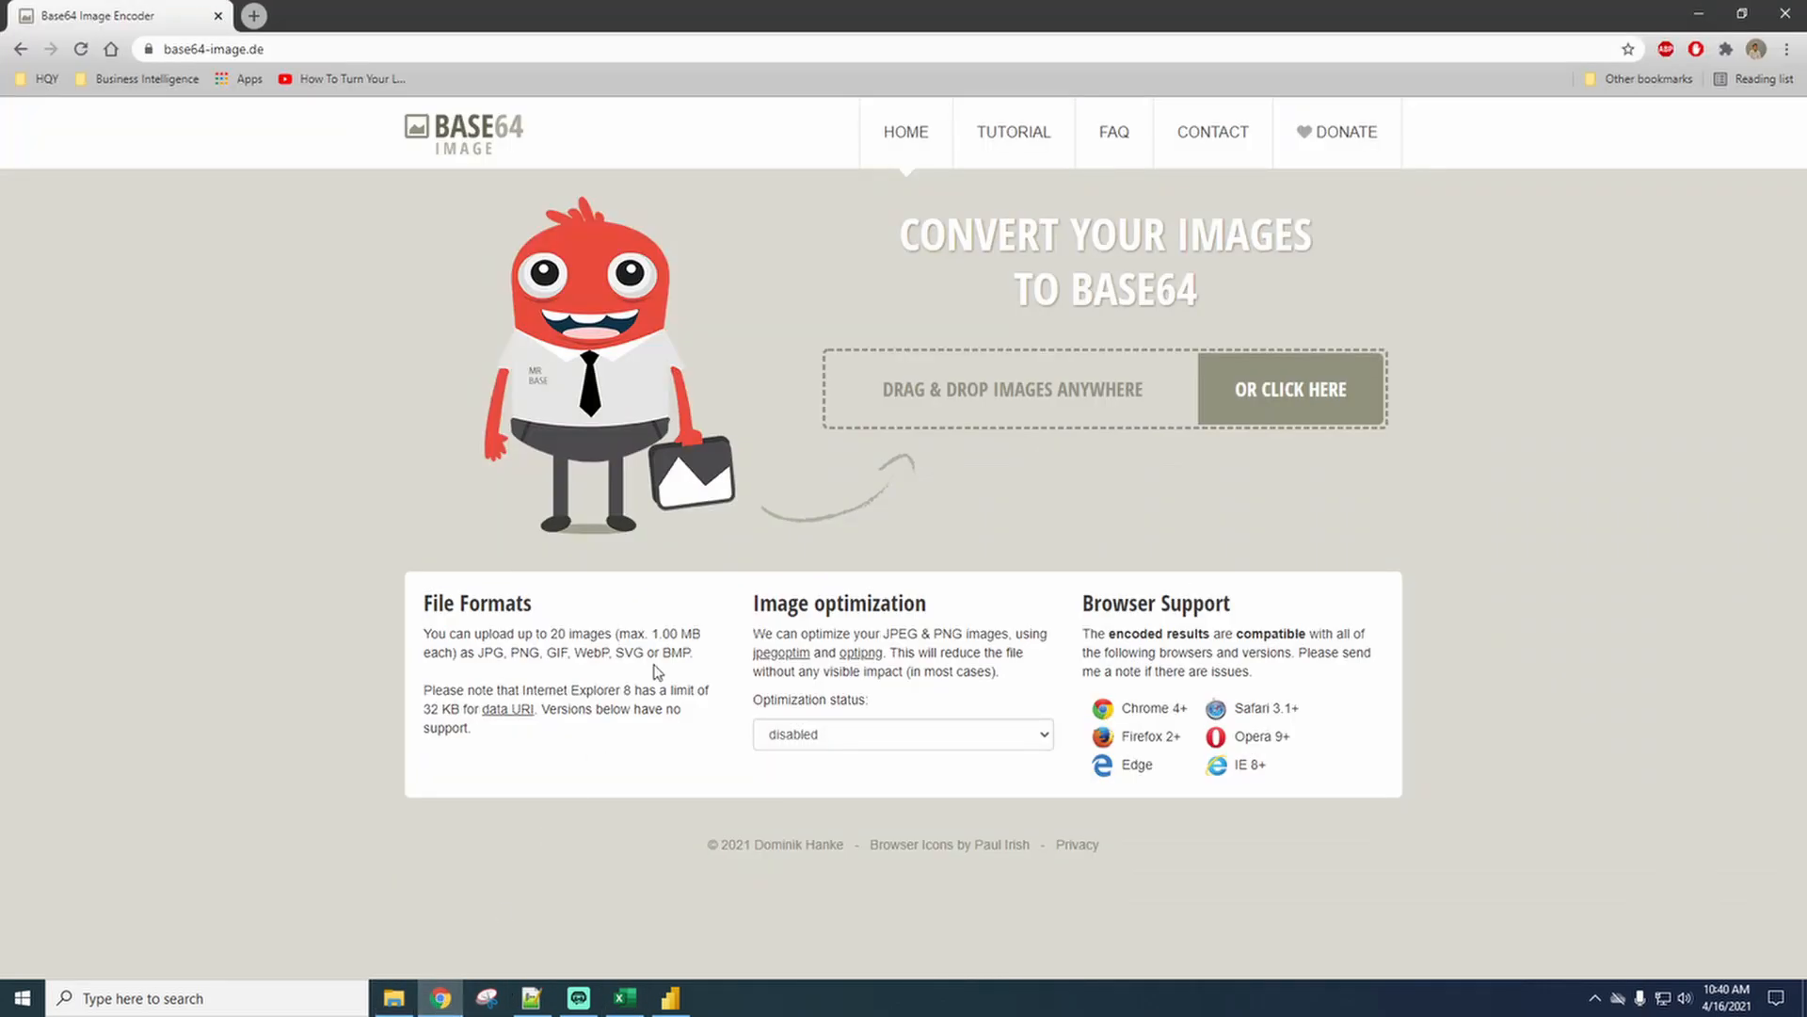
pyautogui.click(973, 400)
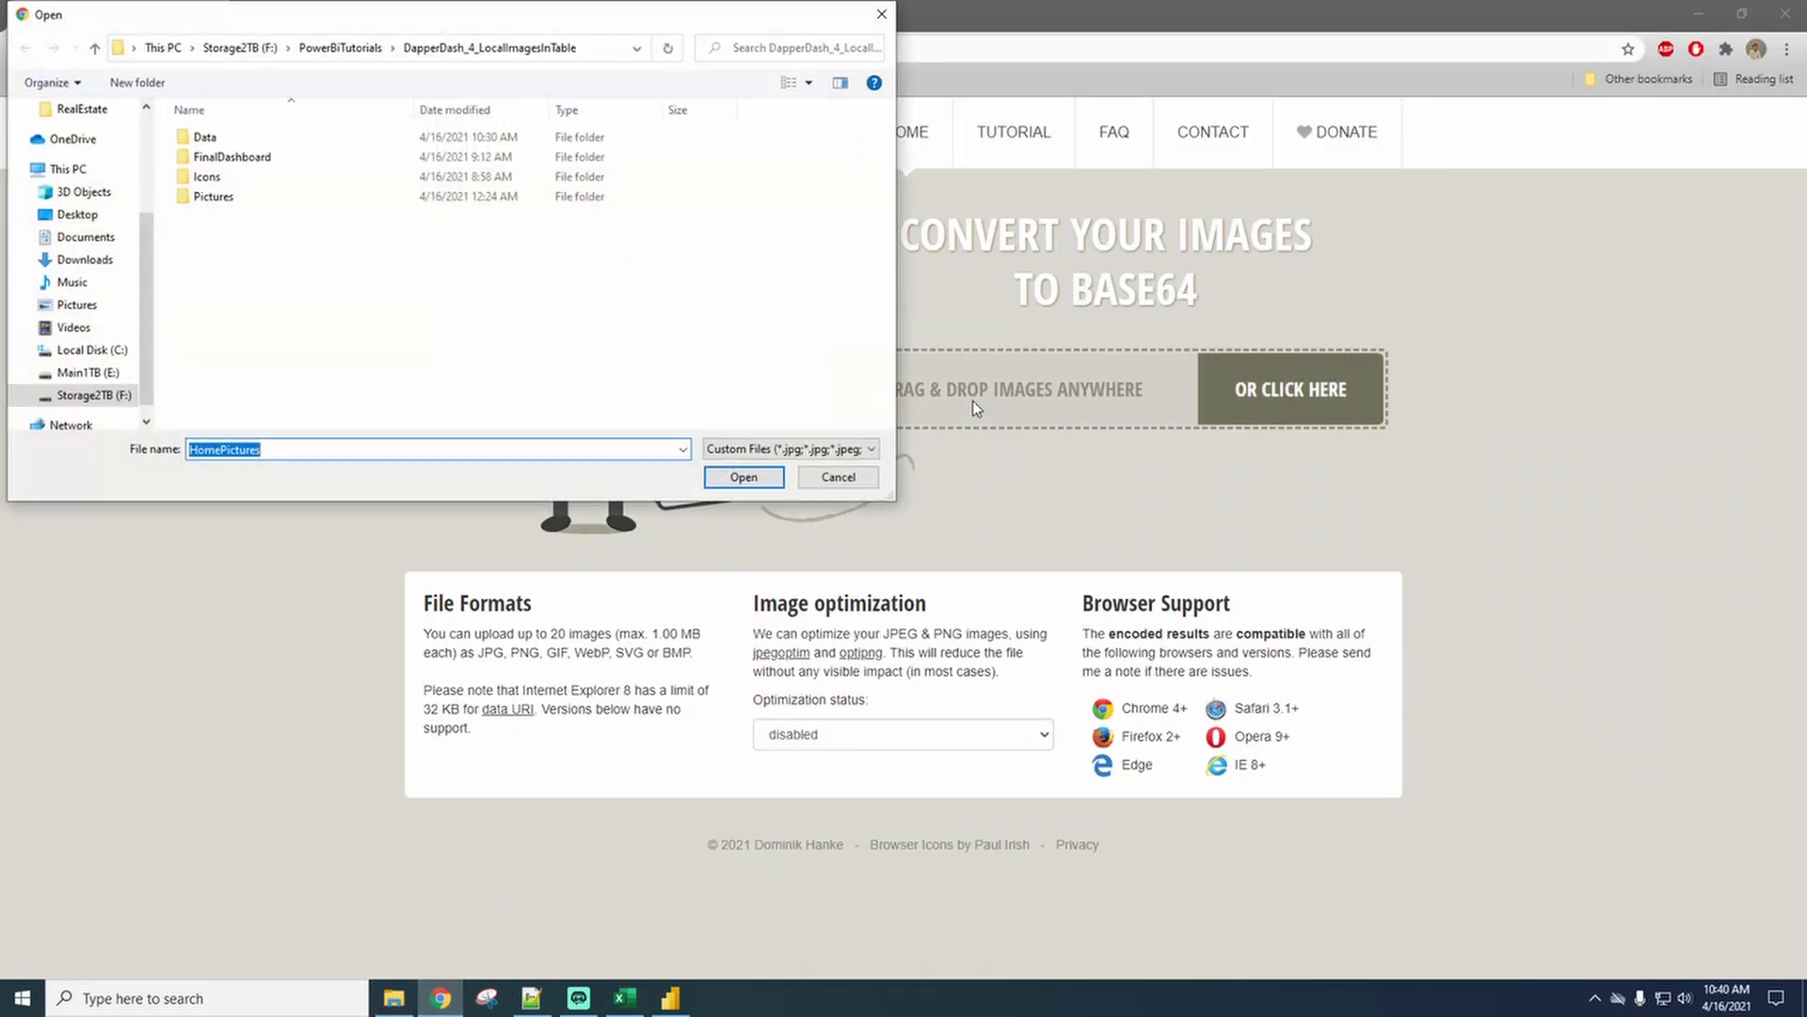
pyautogui.click(838, 478)
pyautogui.click(393, 998)
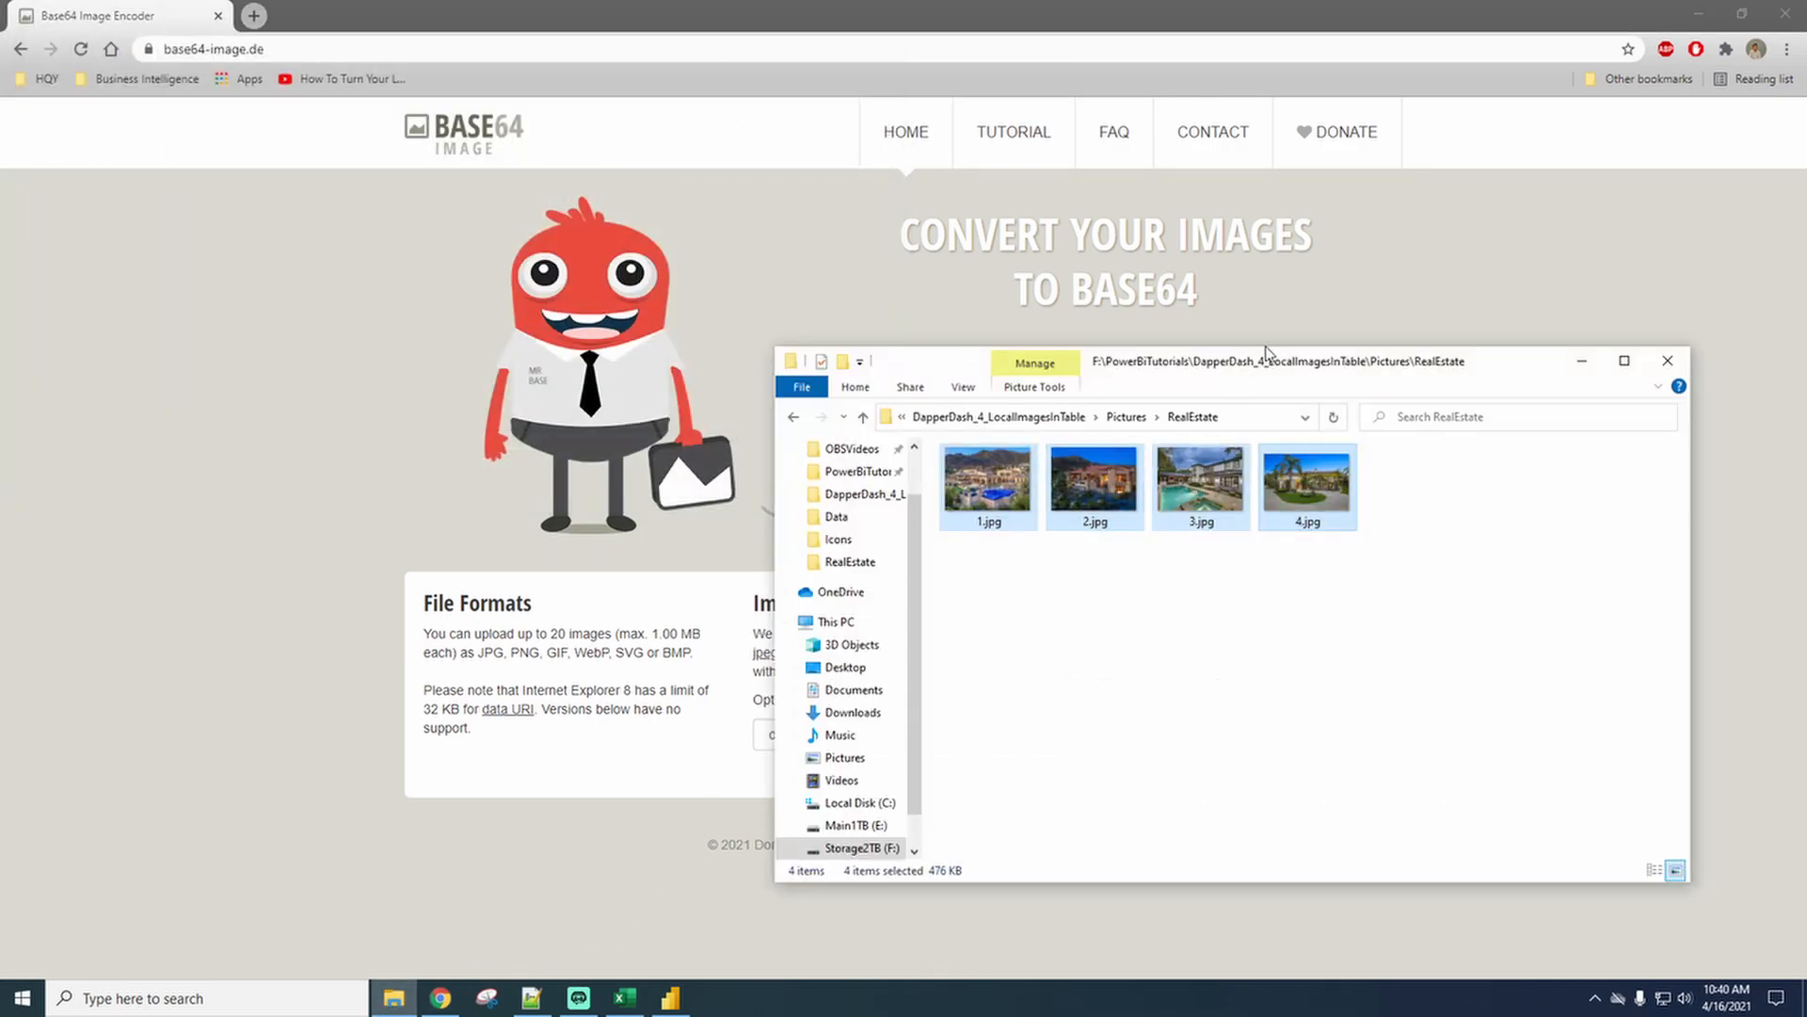
pyautogui.moveTo(1266, 353); pyautogui.dragTo(391, 497)
pyautogui.moveTo(452, 588); pyautogui.dragTo(973, 420)
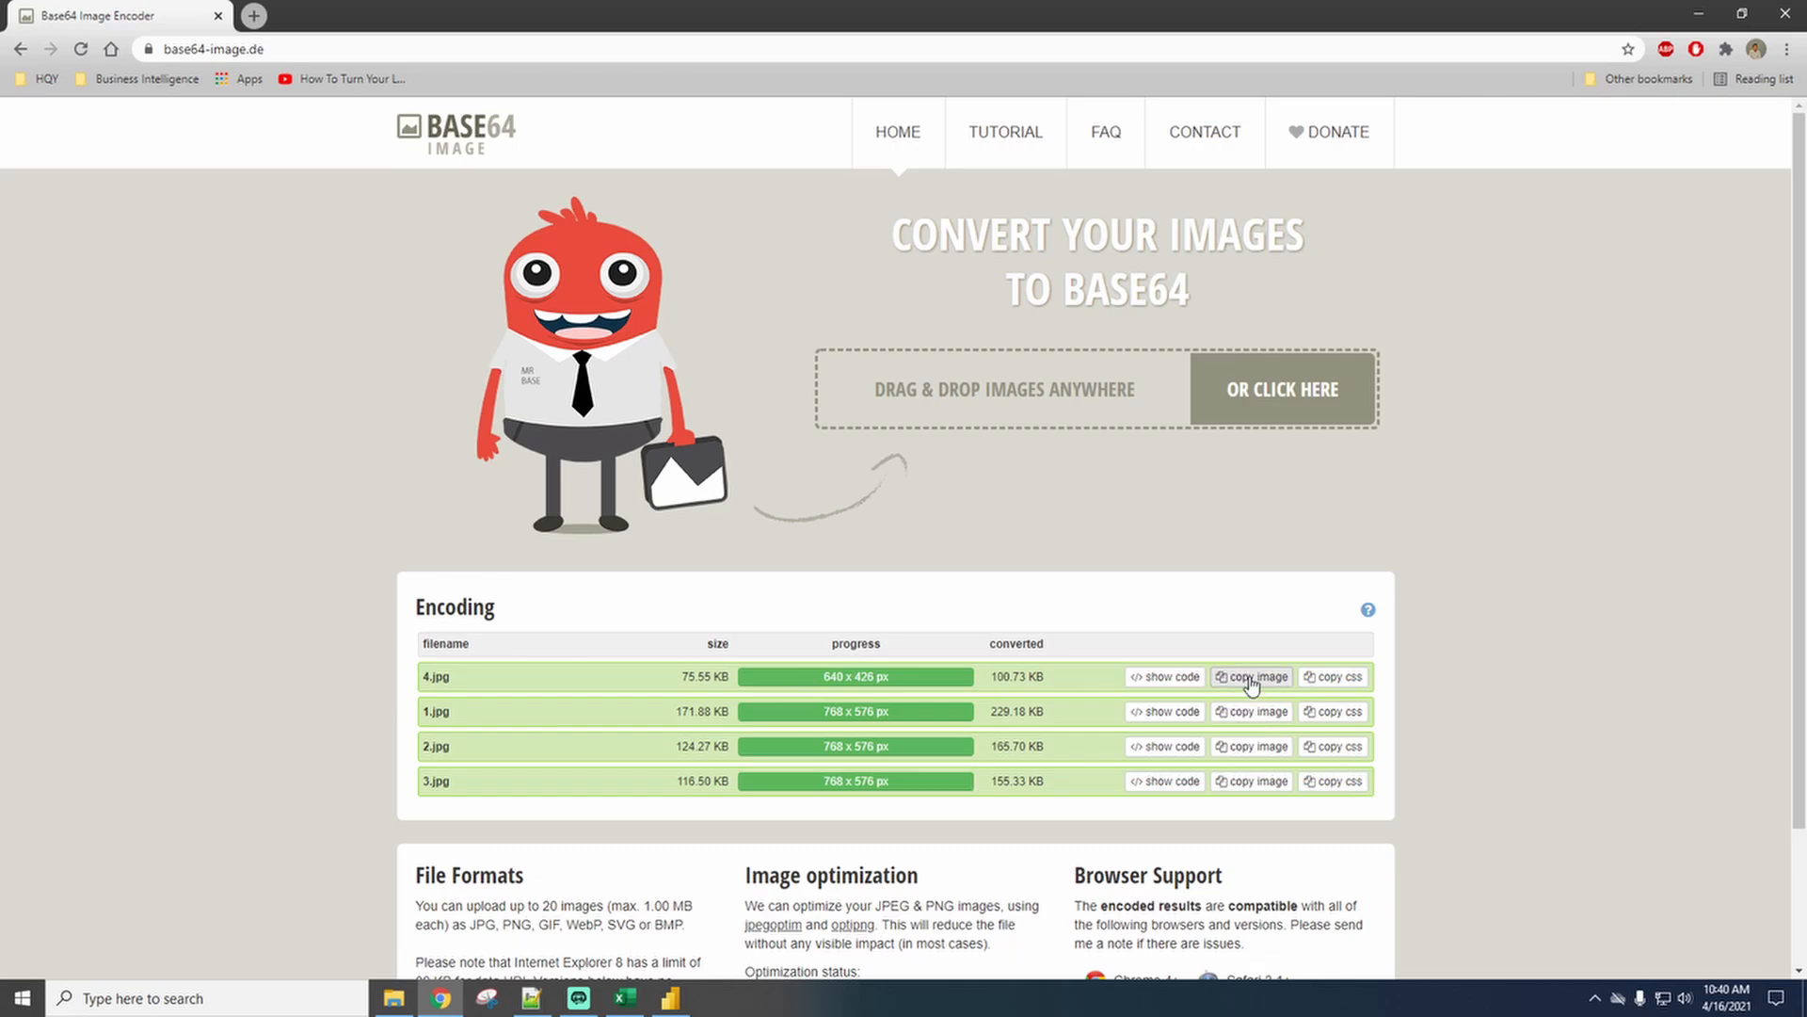
# Copy the Base64 image string of 4.jpg into cell I5 of the RealEstate workbook in Excel.
pyautogui.click(1252, 680)
pyautogui.click(631, 1001)
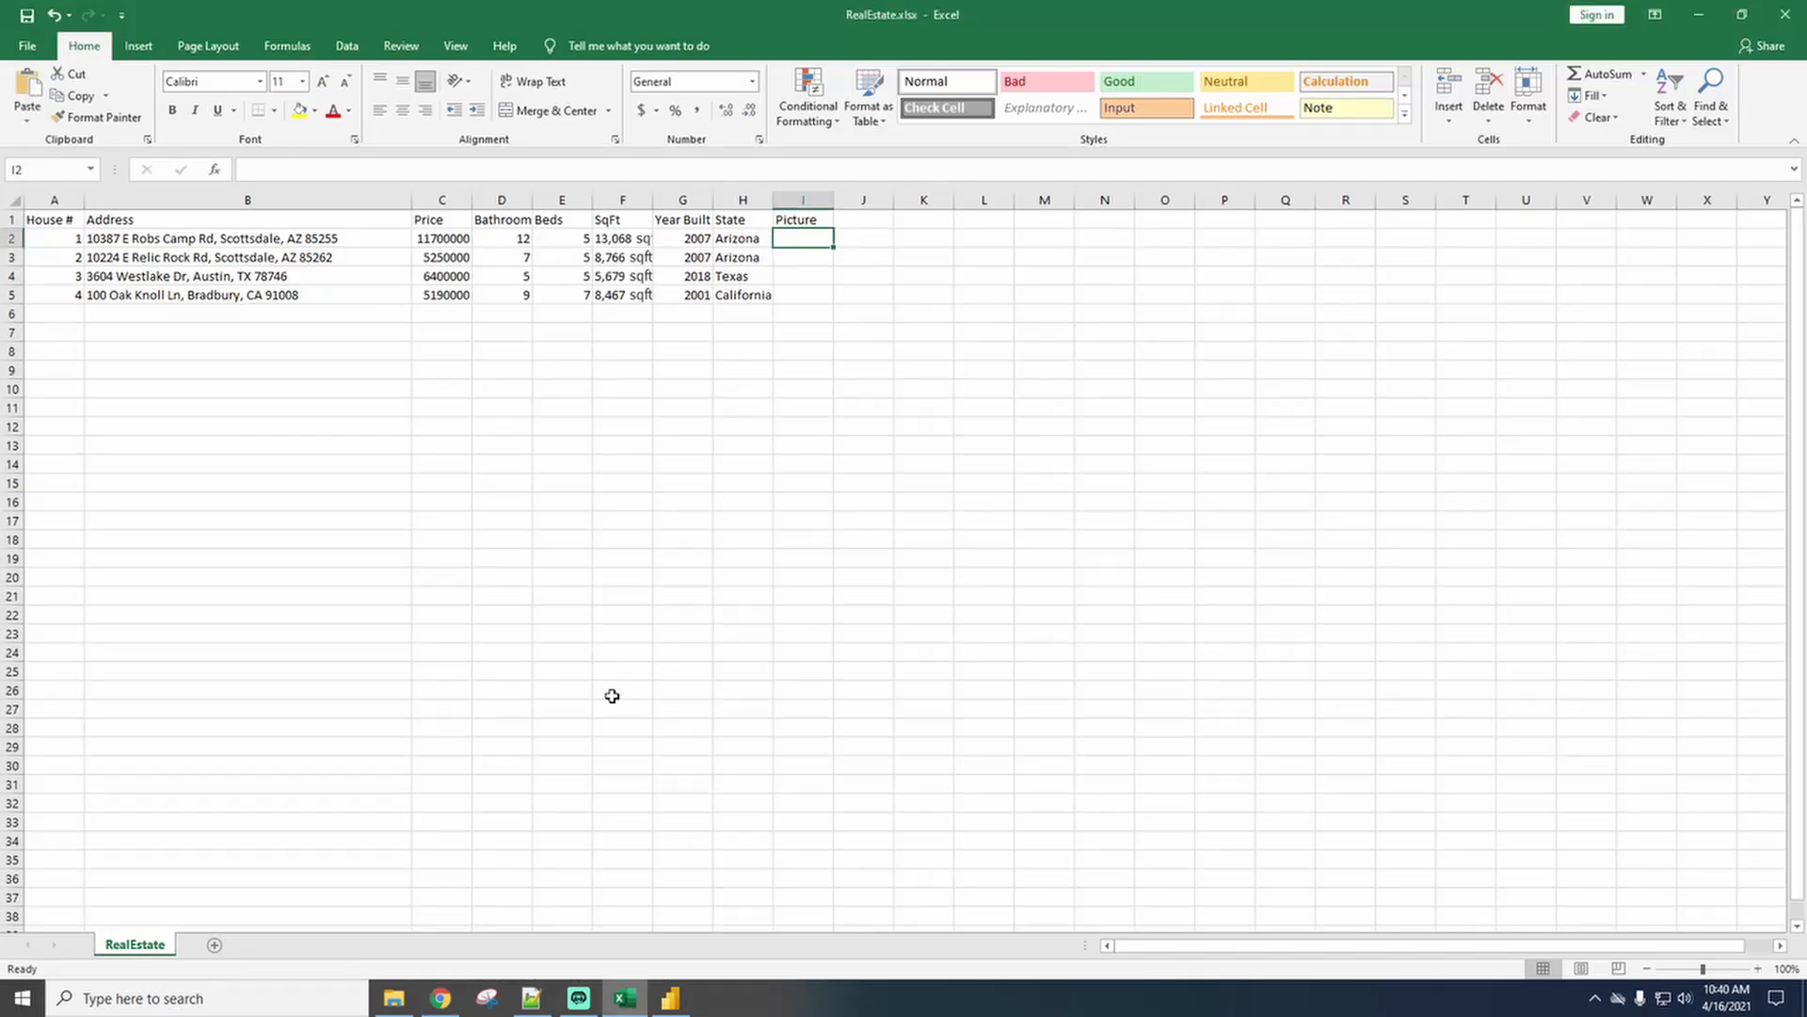
pyautogui.click(808, 296)
pyautogui.hotkey('ctrl', 'v')
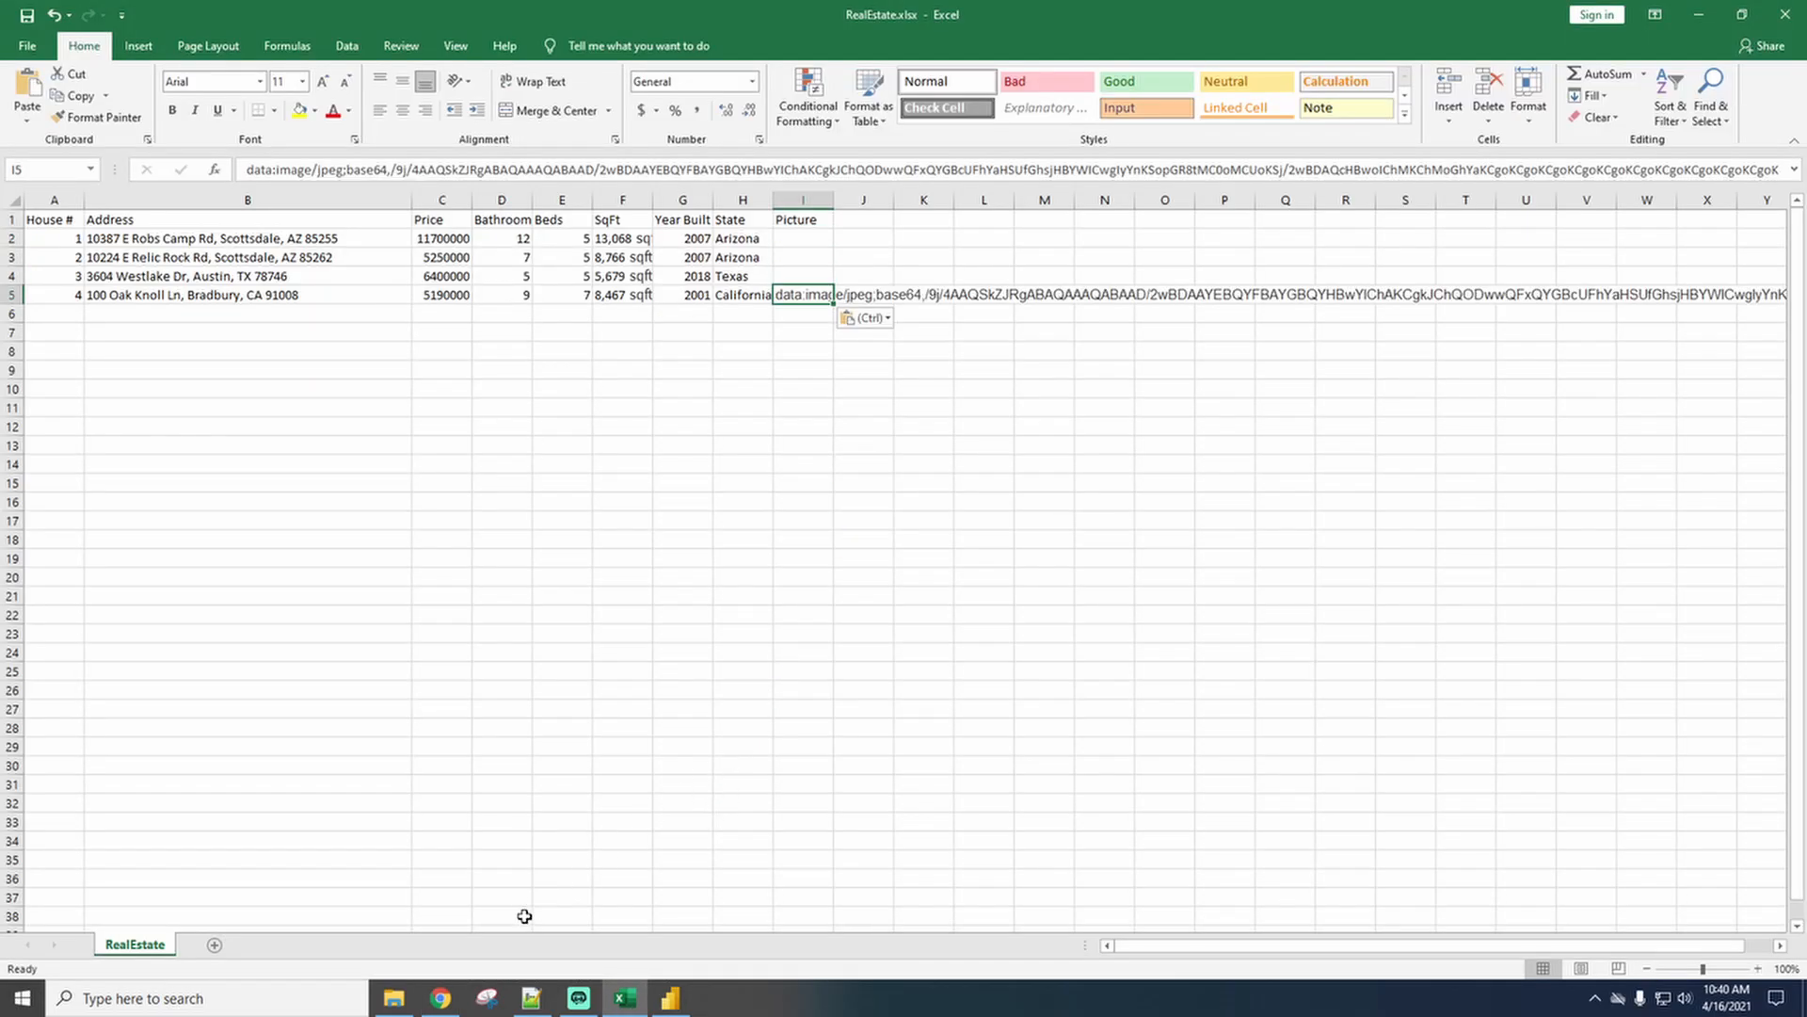
# Copy the Base64 image string of 1.jpg from the converter into cell I2 of the workbook.
pyautogui.click(439, 998)
pyautogui.click(1251, 712)
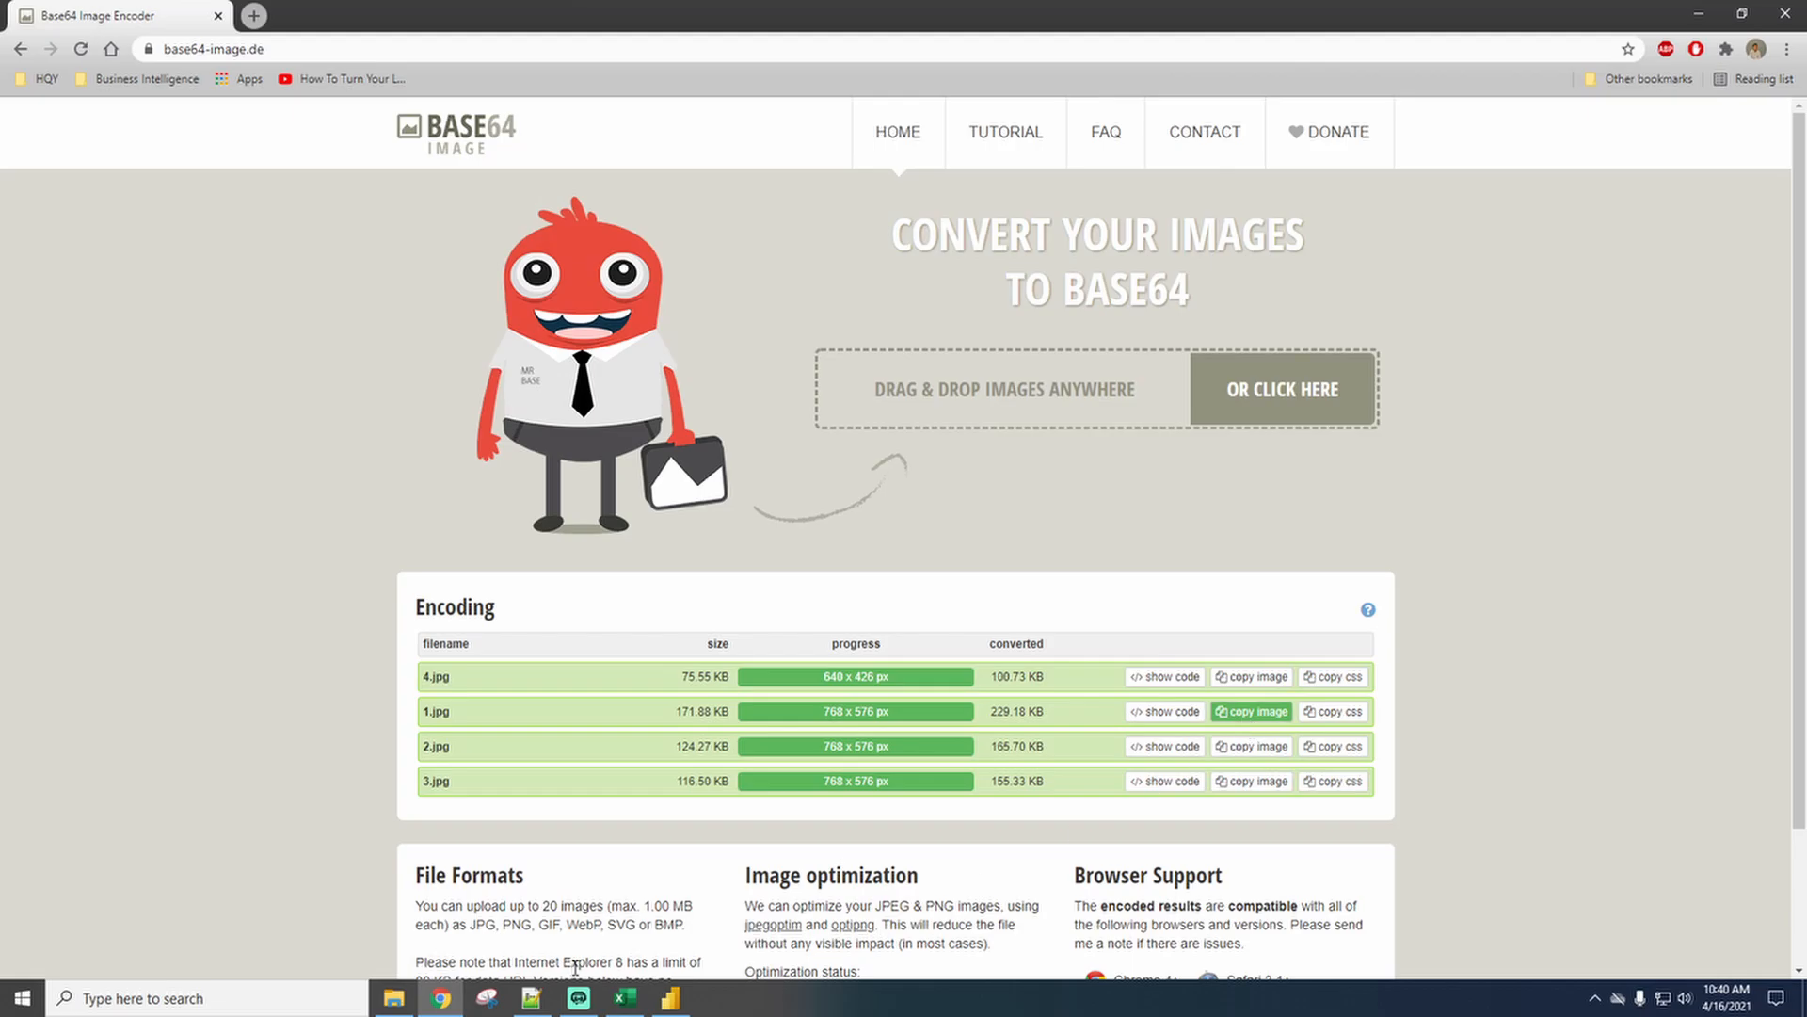
pyautogui.click(625, 998)
pyautogui.click(828, 237)
pyautogui.hotkey('ctrl', 'v')
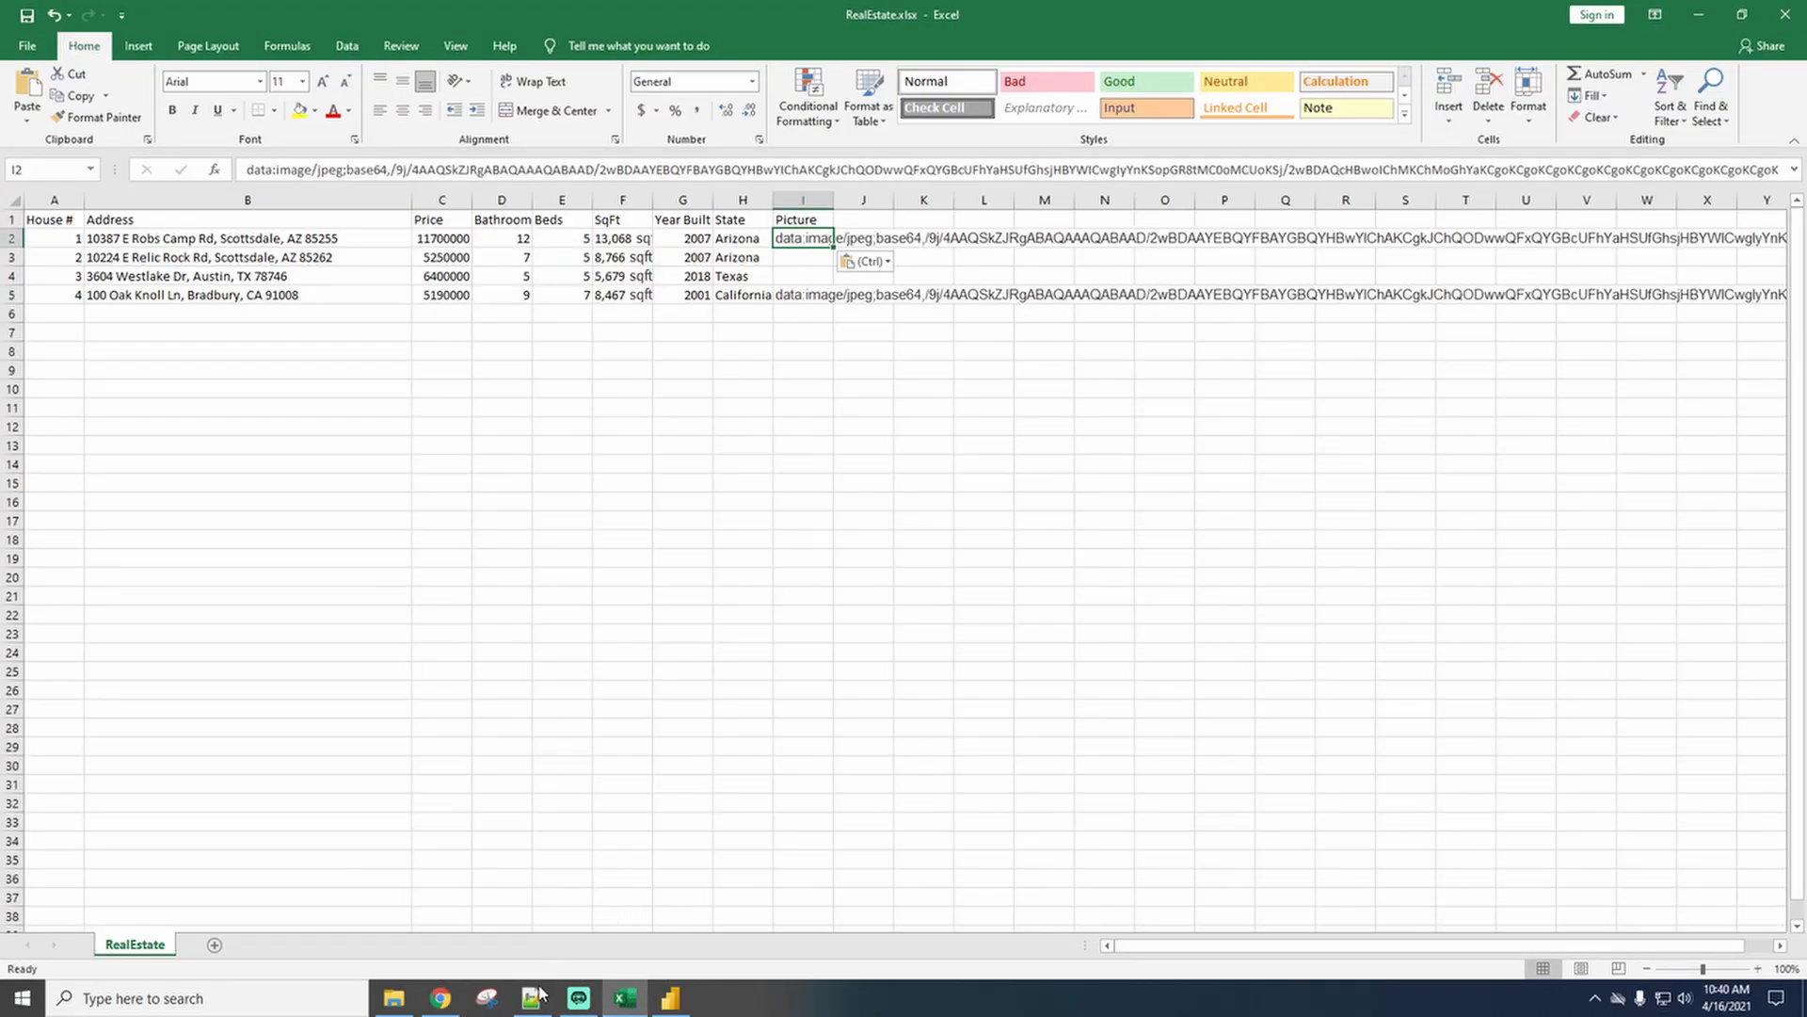
# Copy the Base64 image string of 2.jpg from the converter into cell I3 of the workbook.
pyautogui.click(440, 998)
pyautogui.click(1251, 748)
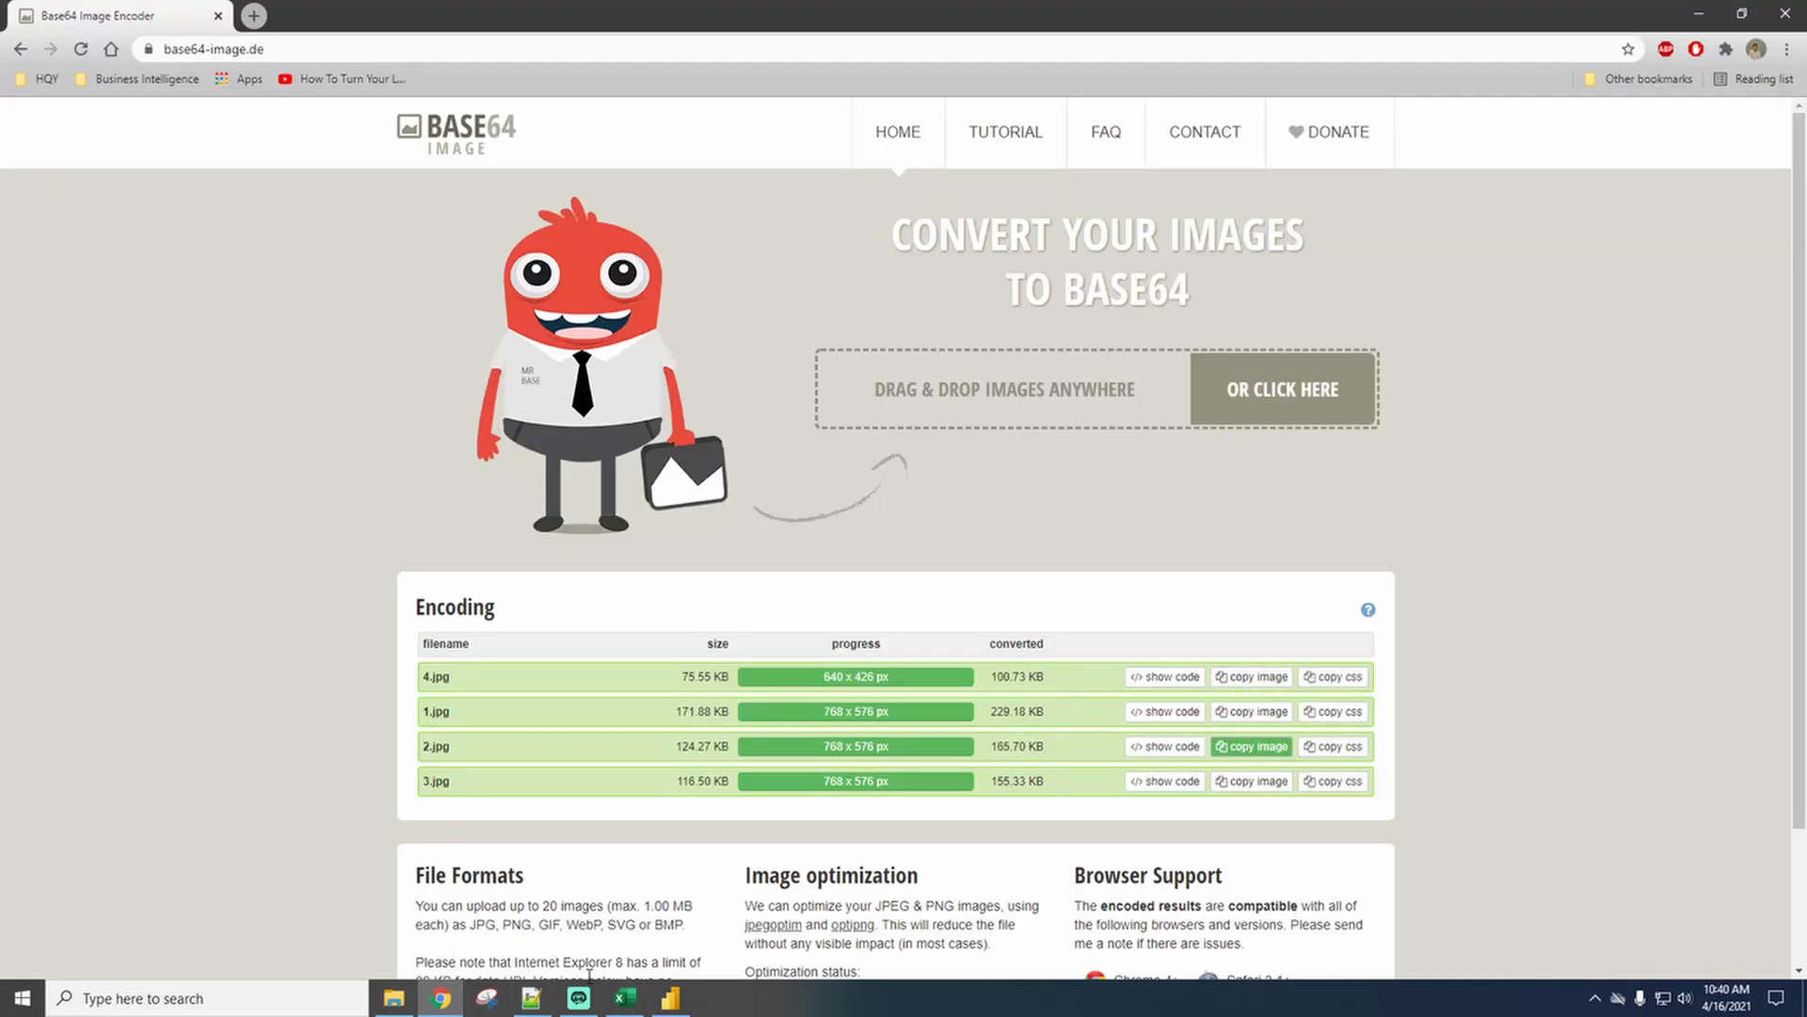
pyautogui.click(626, 998)
pyautogui.click(802, 257)
pyautogui.hotkey('ctrl', 'v')
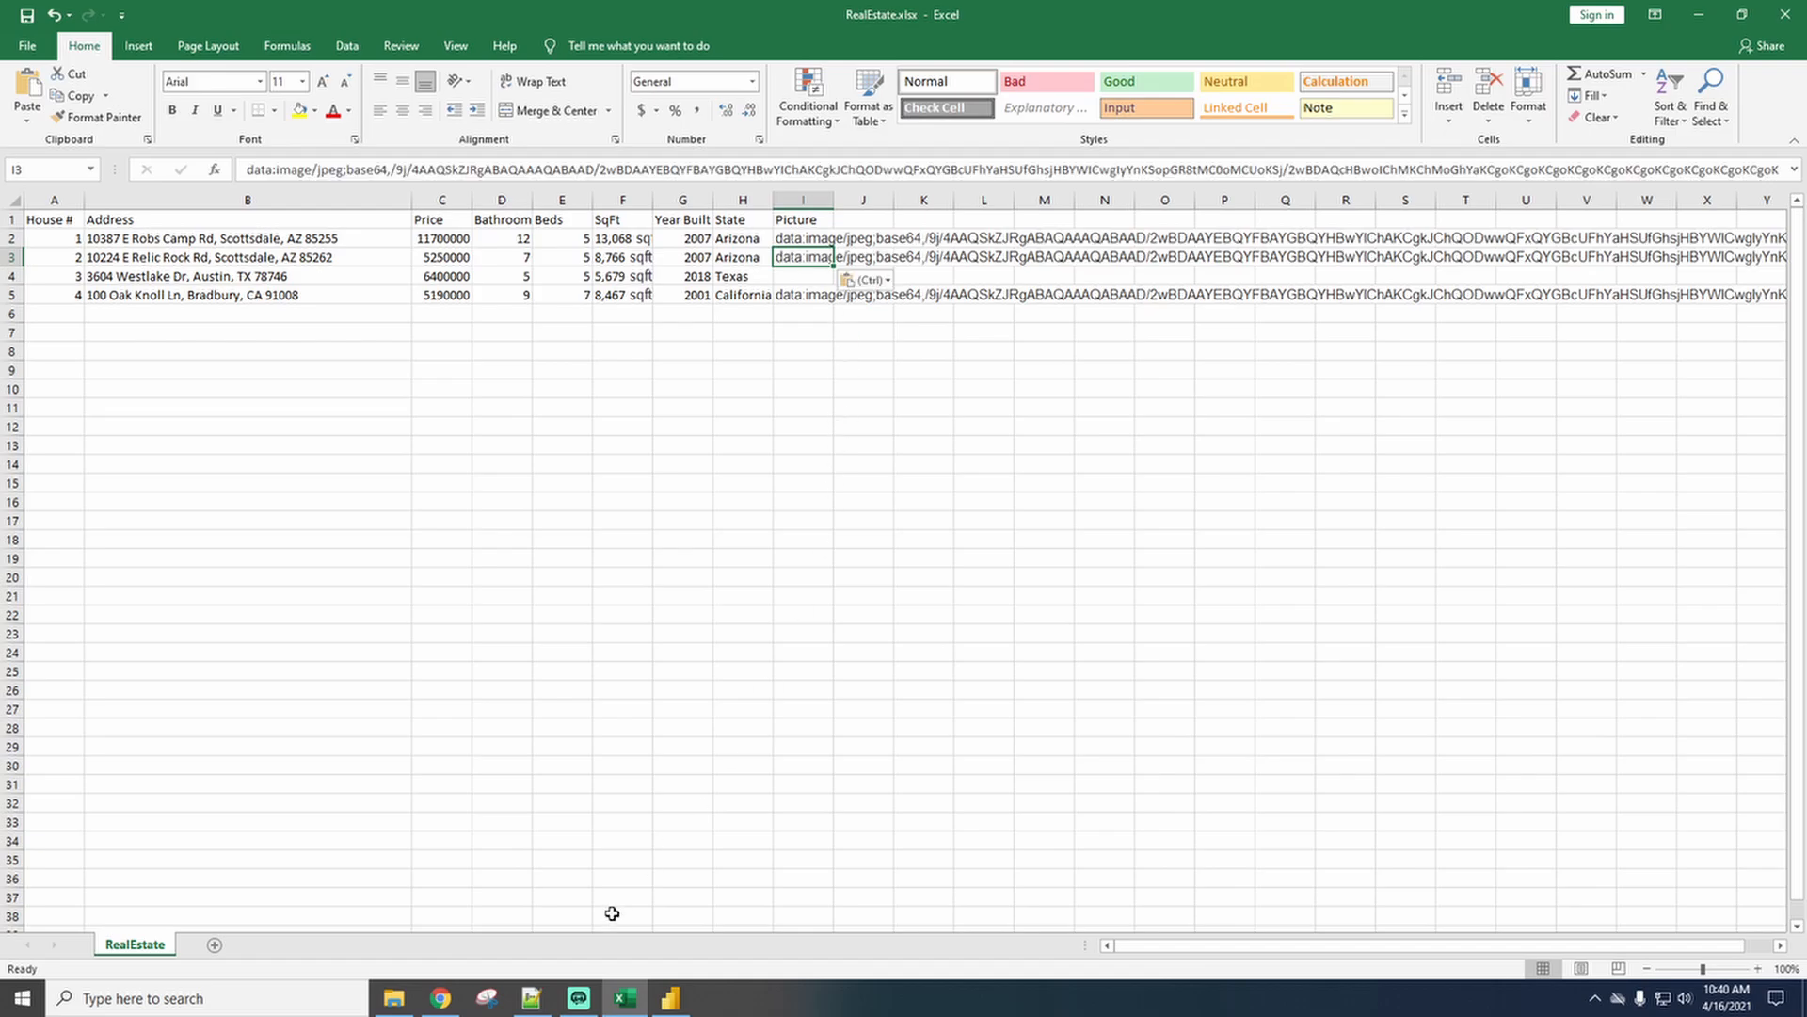
# Copy the Base64 image string of 3.jpg from the converter into cell I4 of the workbook.
pyautogui.click(440, 997)
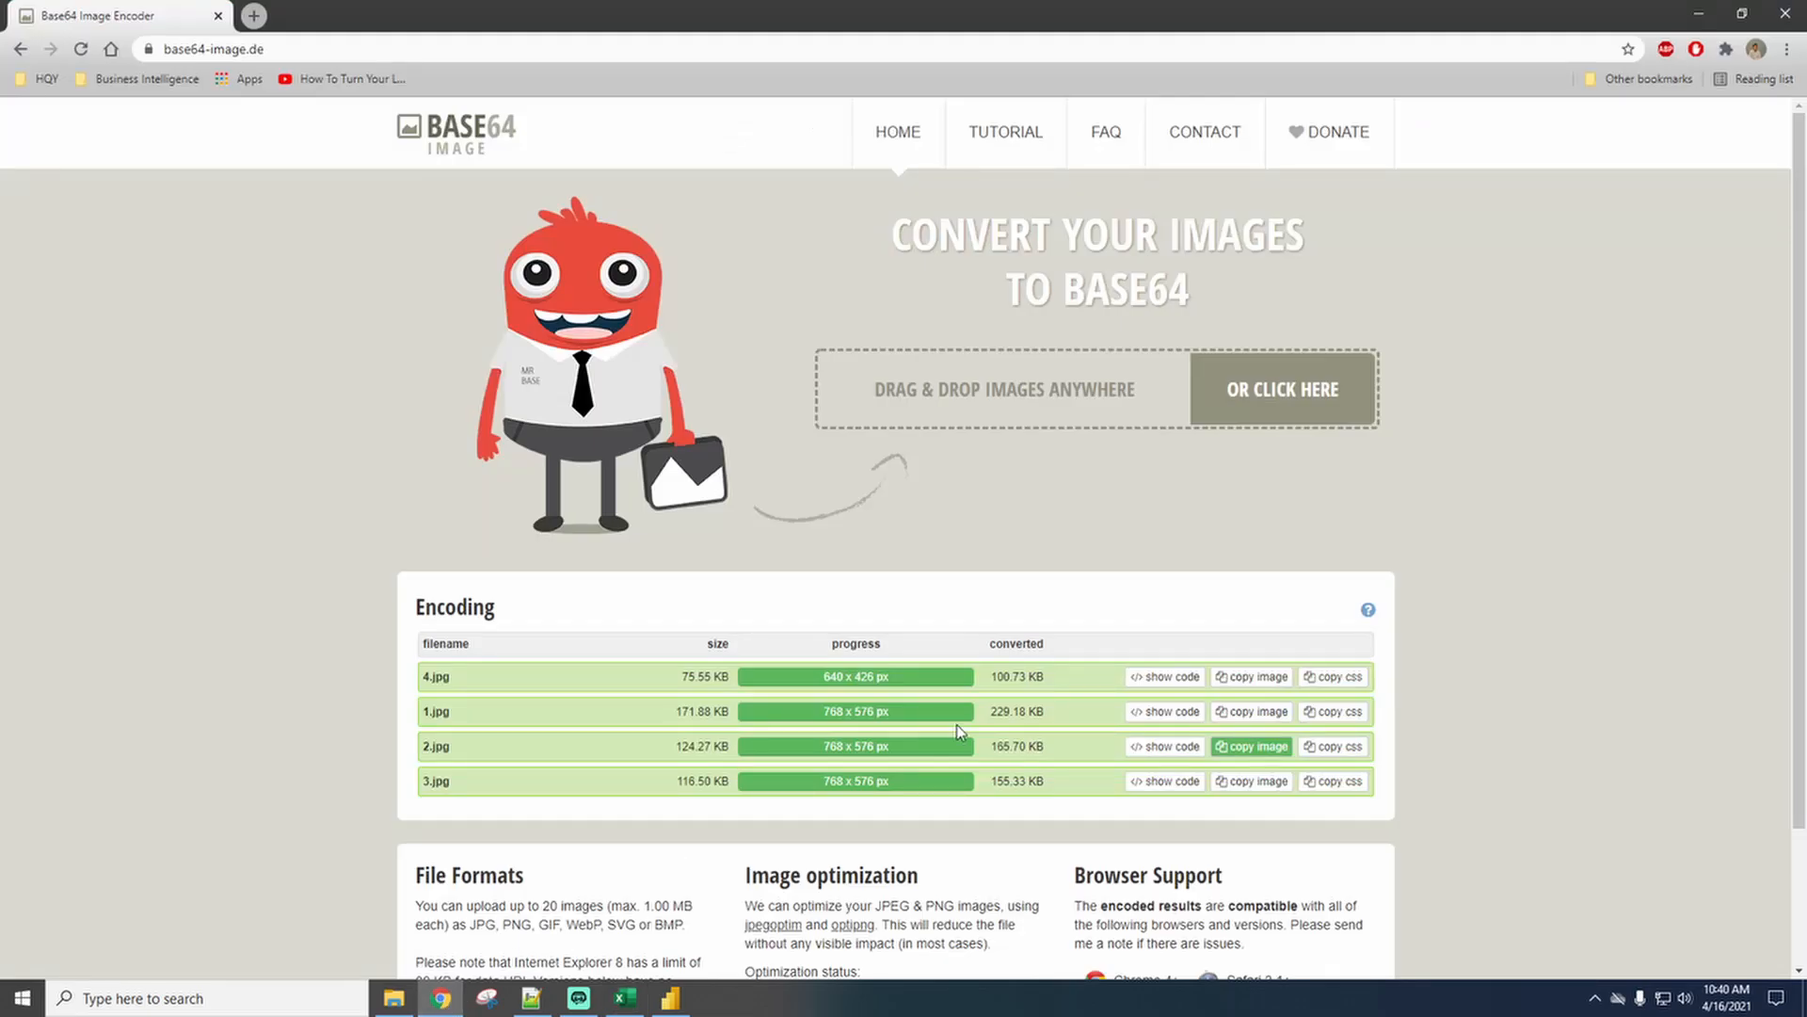
pyautogui.click(1257, 783)
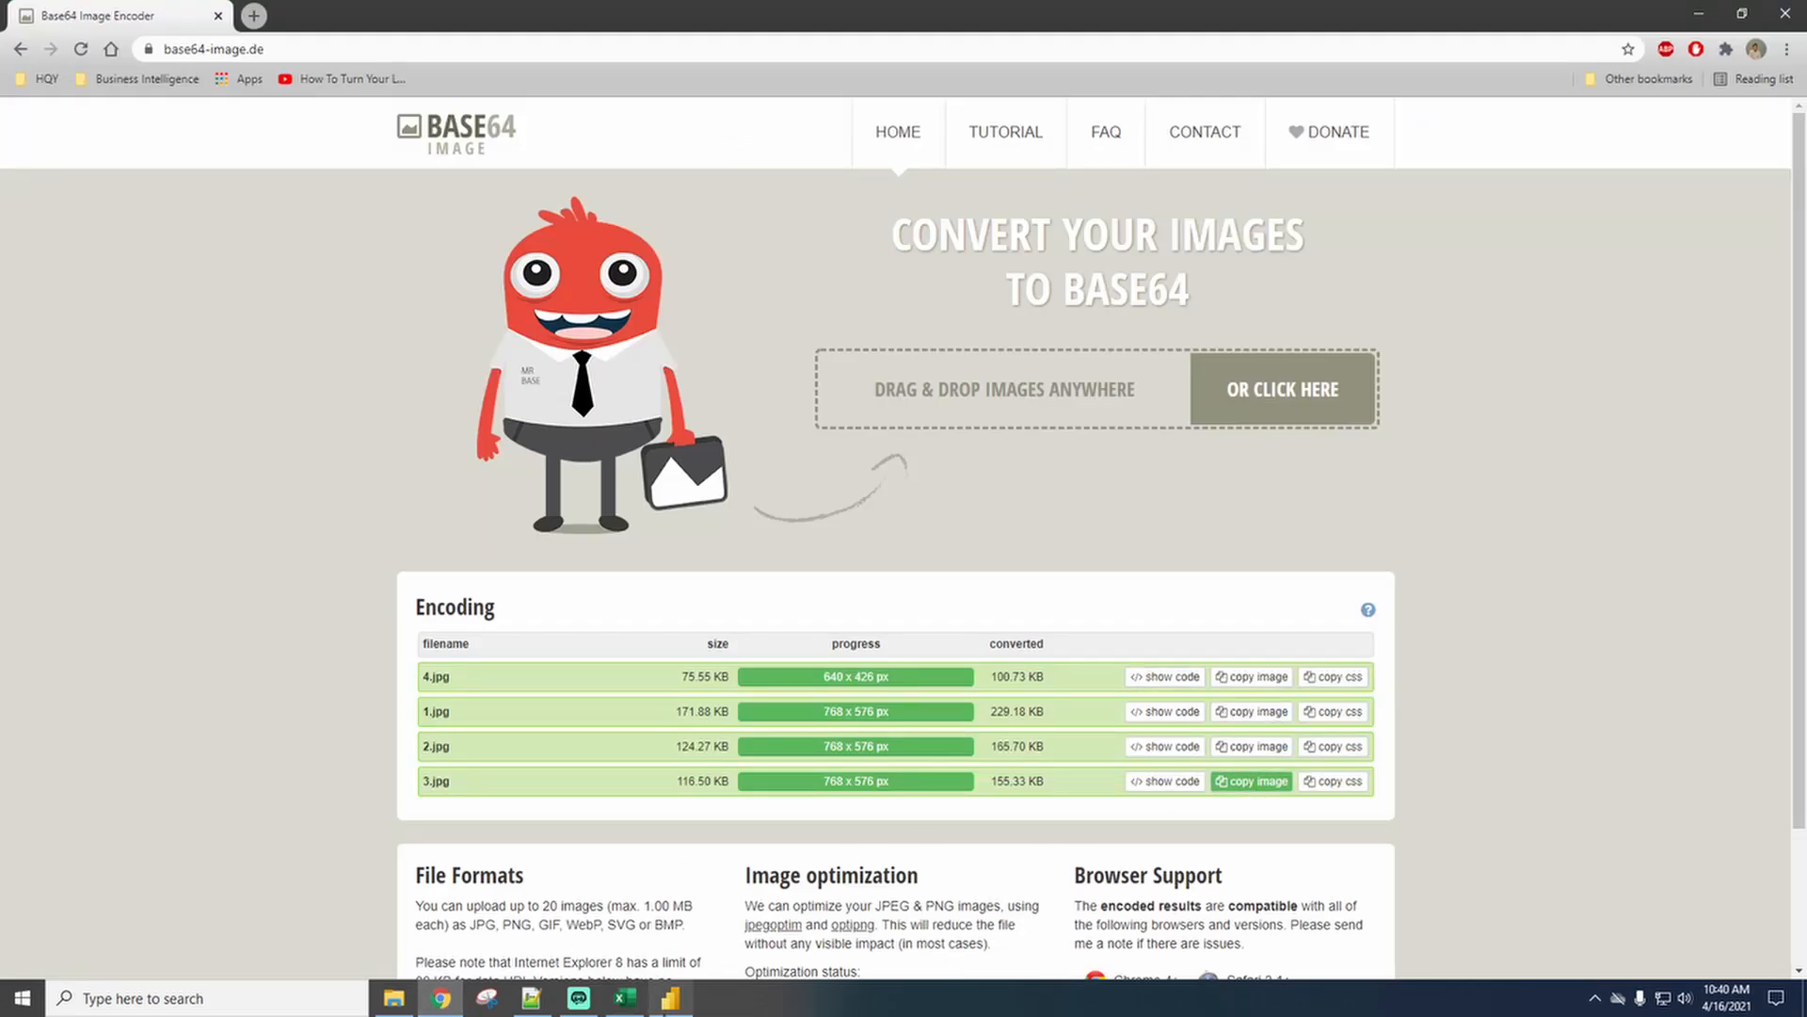
pyautogui.click(625, 998)
pyautogui.click(814, 275)
pyautogui.hotkey('ctrl', 'v')
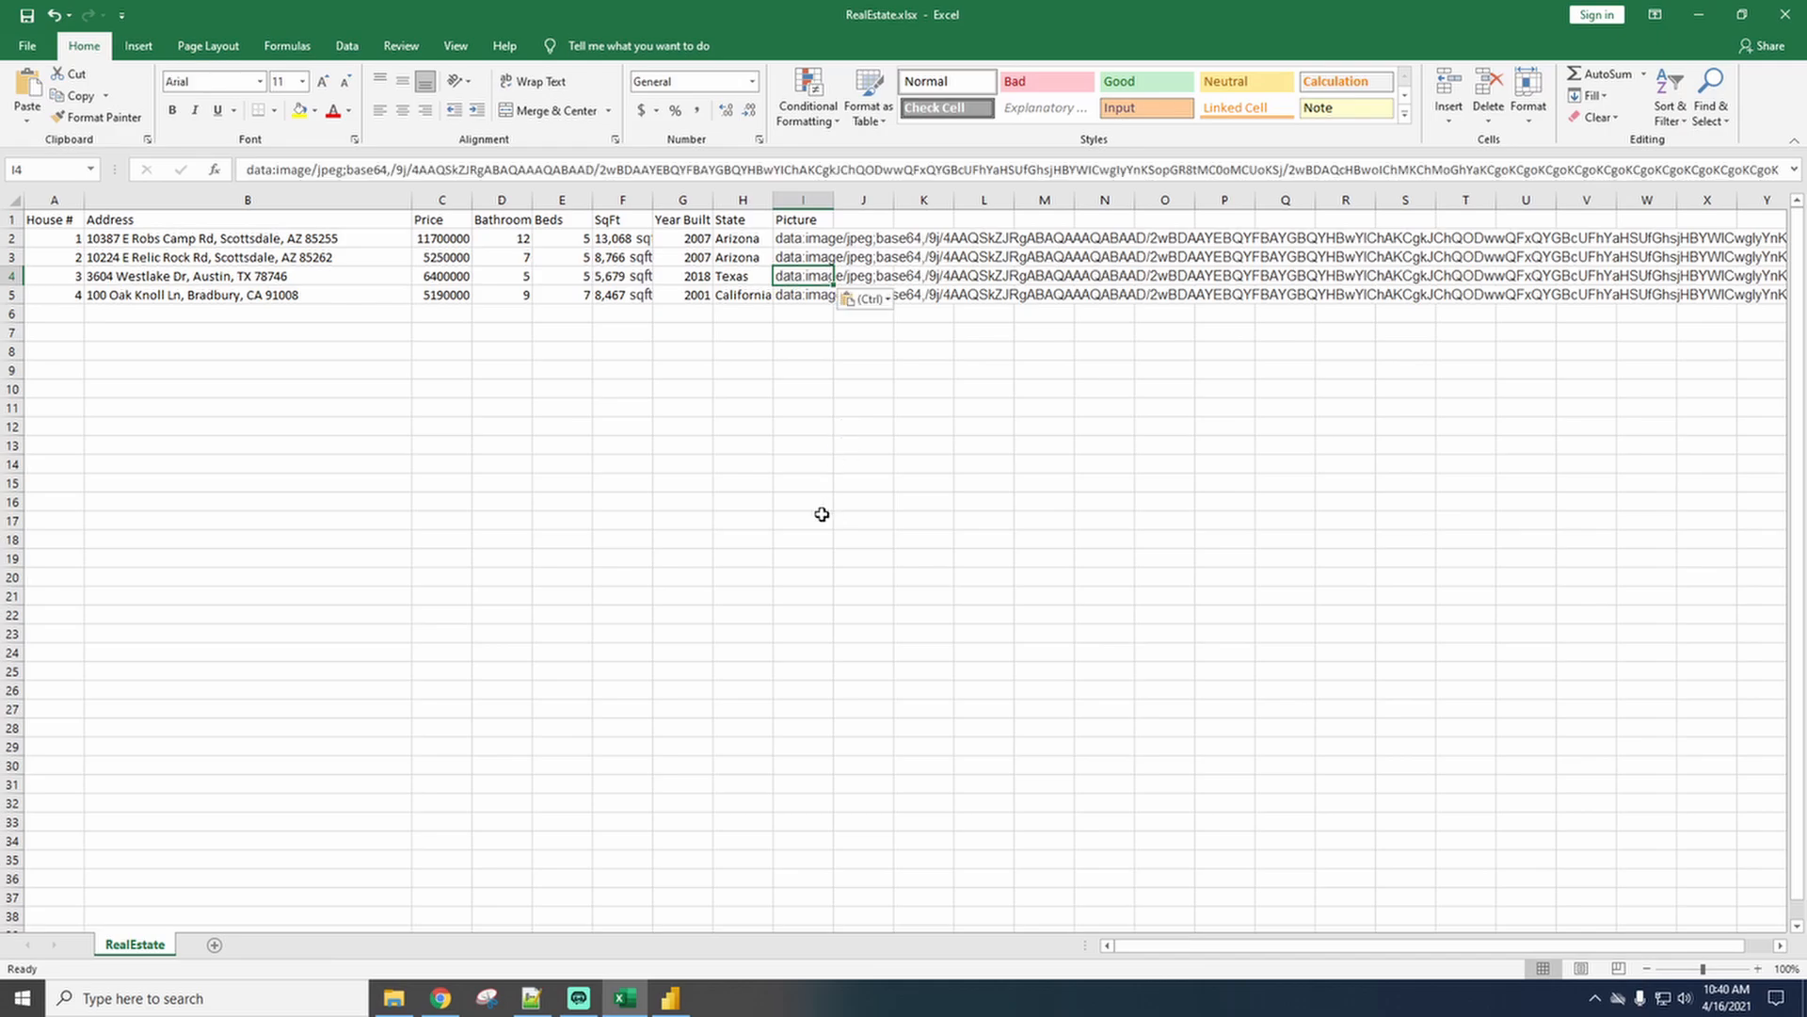
pyautogui.click(822, 514)
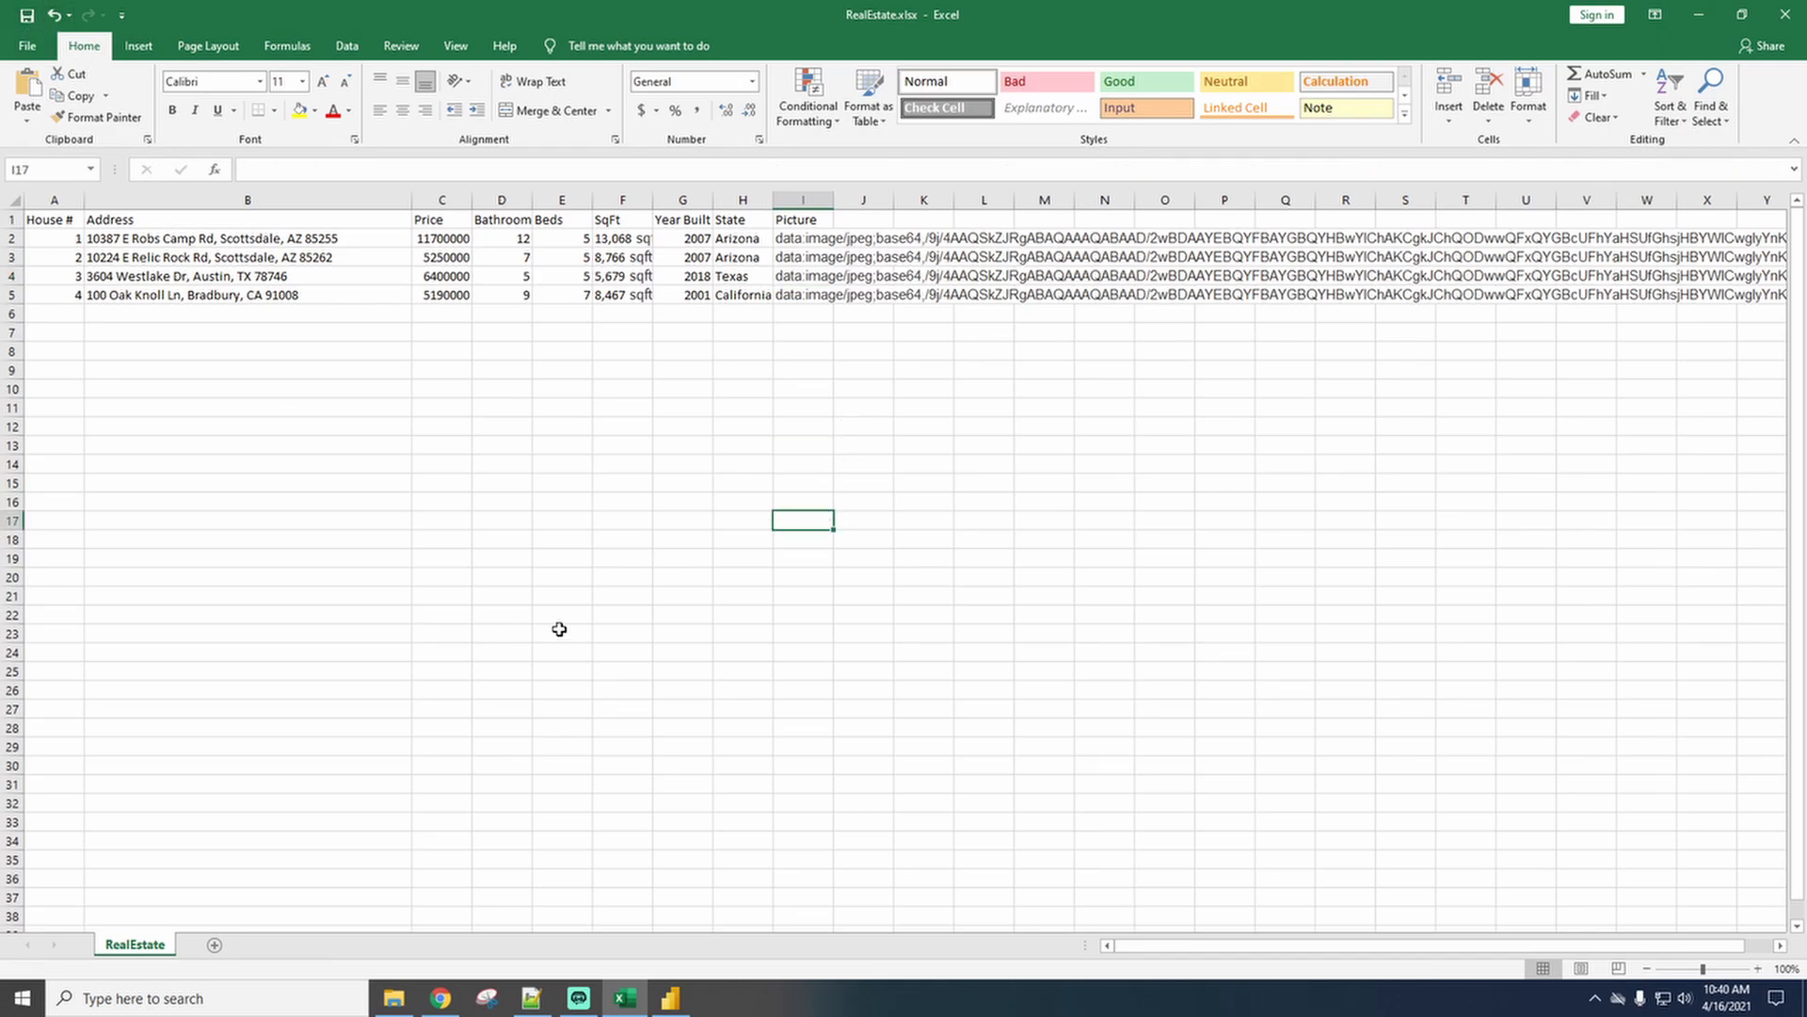
# Switch to the LargeImagesTutorial report in Power BI Desktop and refresh the RealEstate table's data.
pyautogui.click(671, 998)
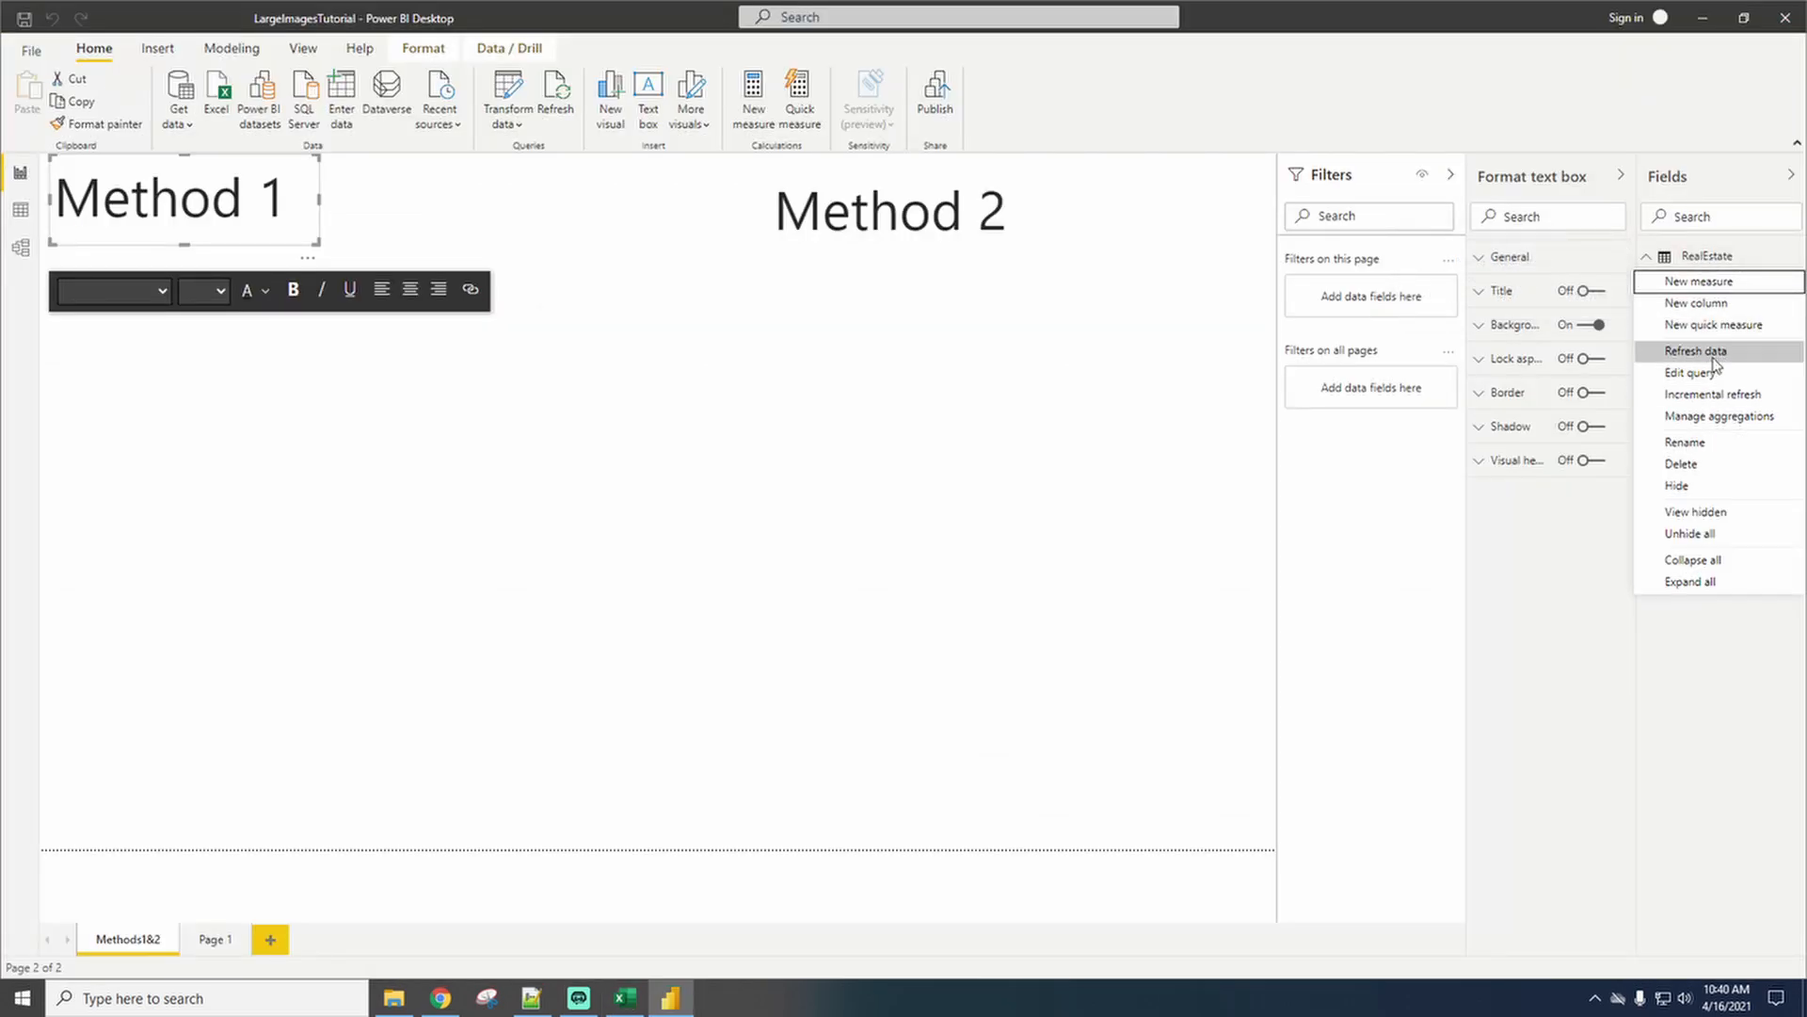
pyautogui.click(1711, 353)
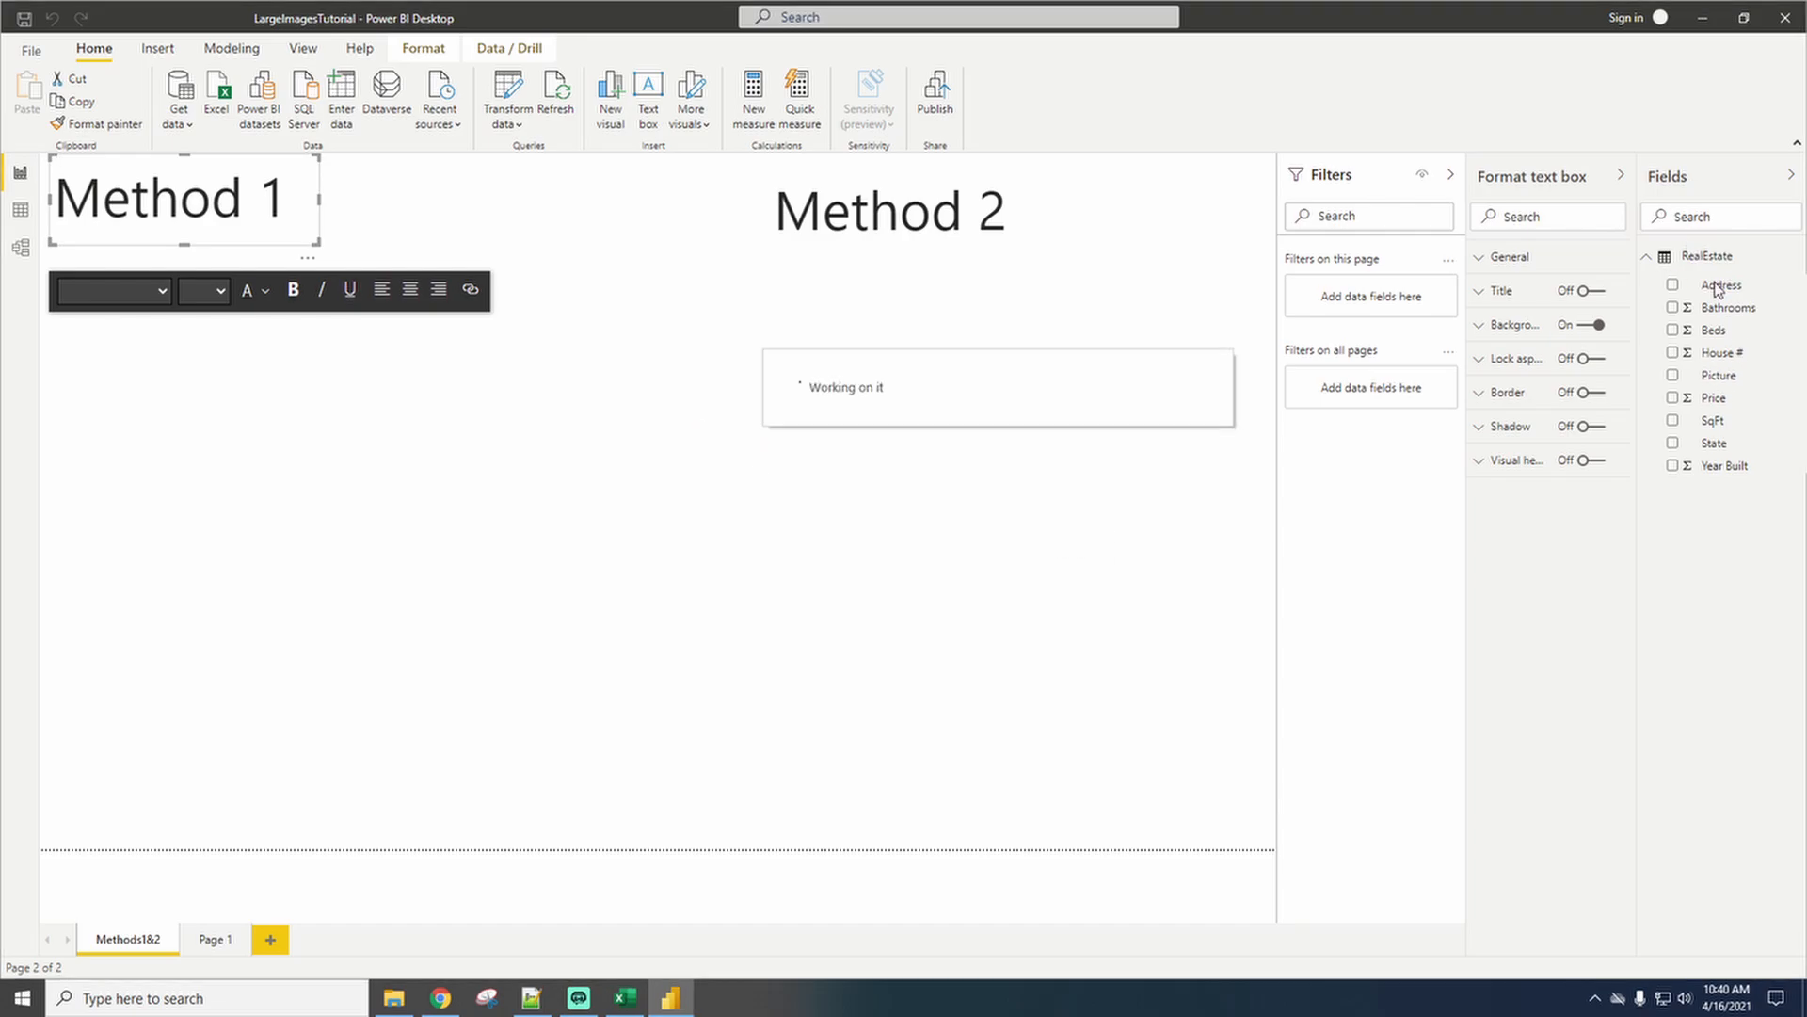
# Set the data category of the RealEstate table's Picture column to Image URL.
pyautogui.click(1728, 378)
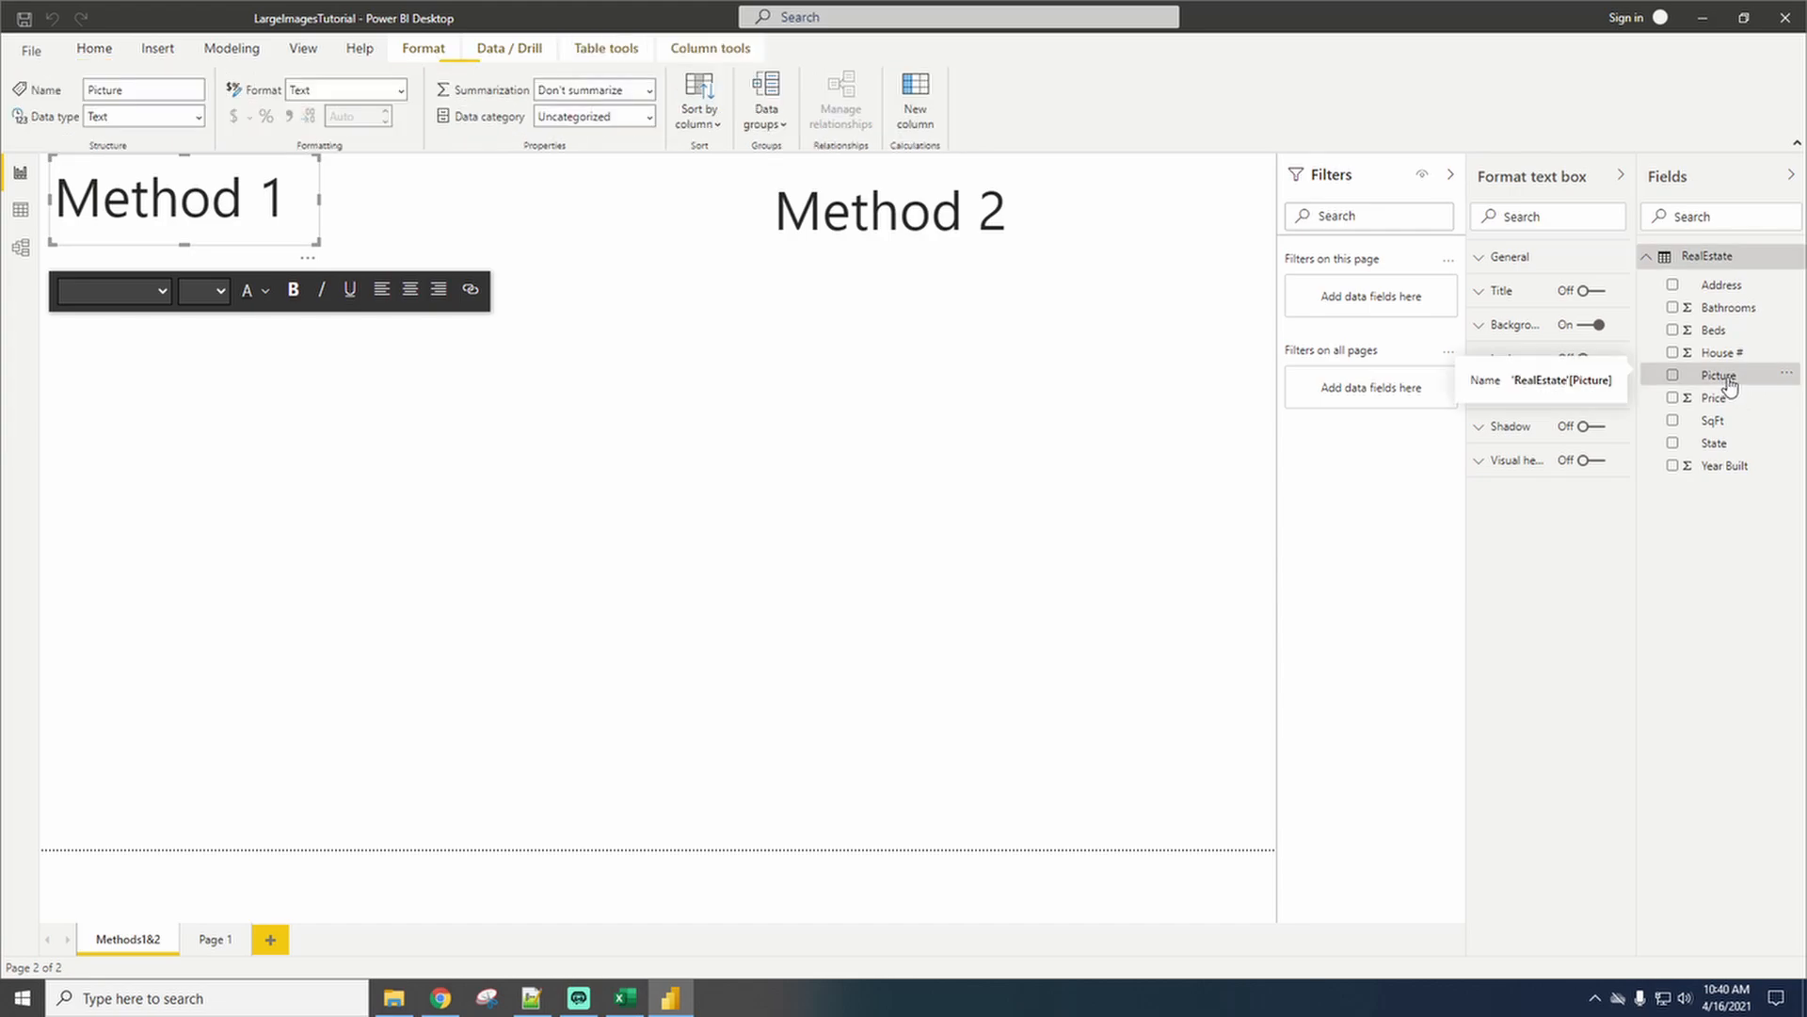
pyautogui.click(647, 117)
pyautogui.click(599, 477)
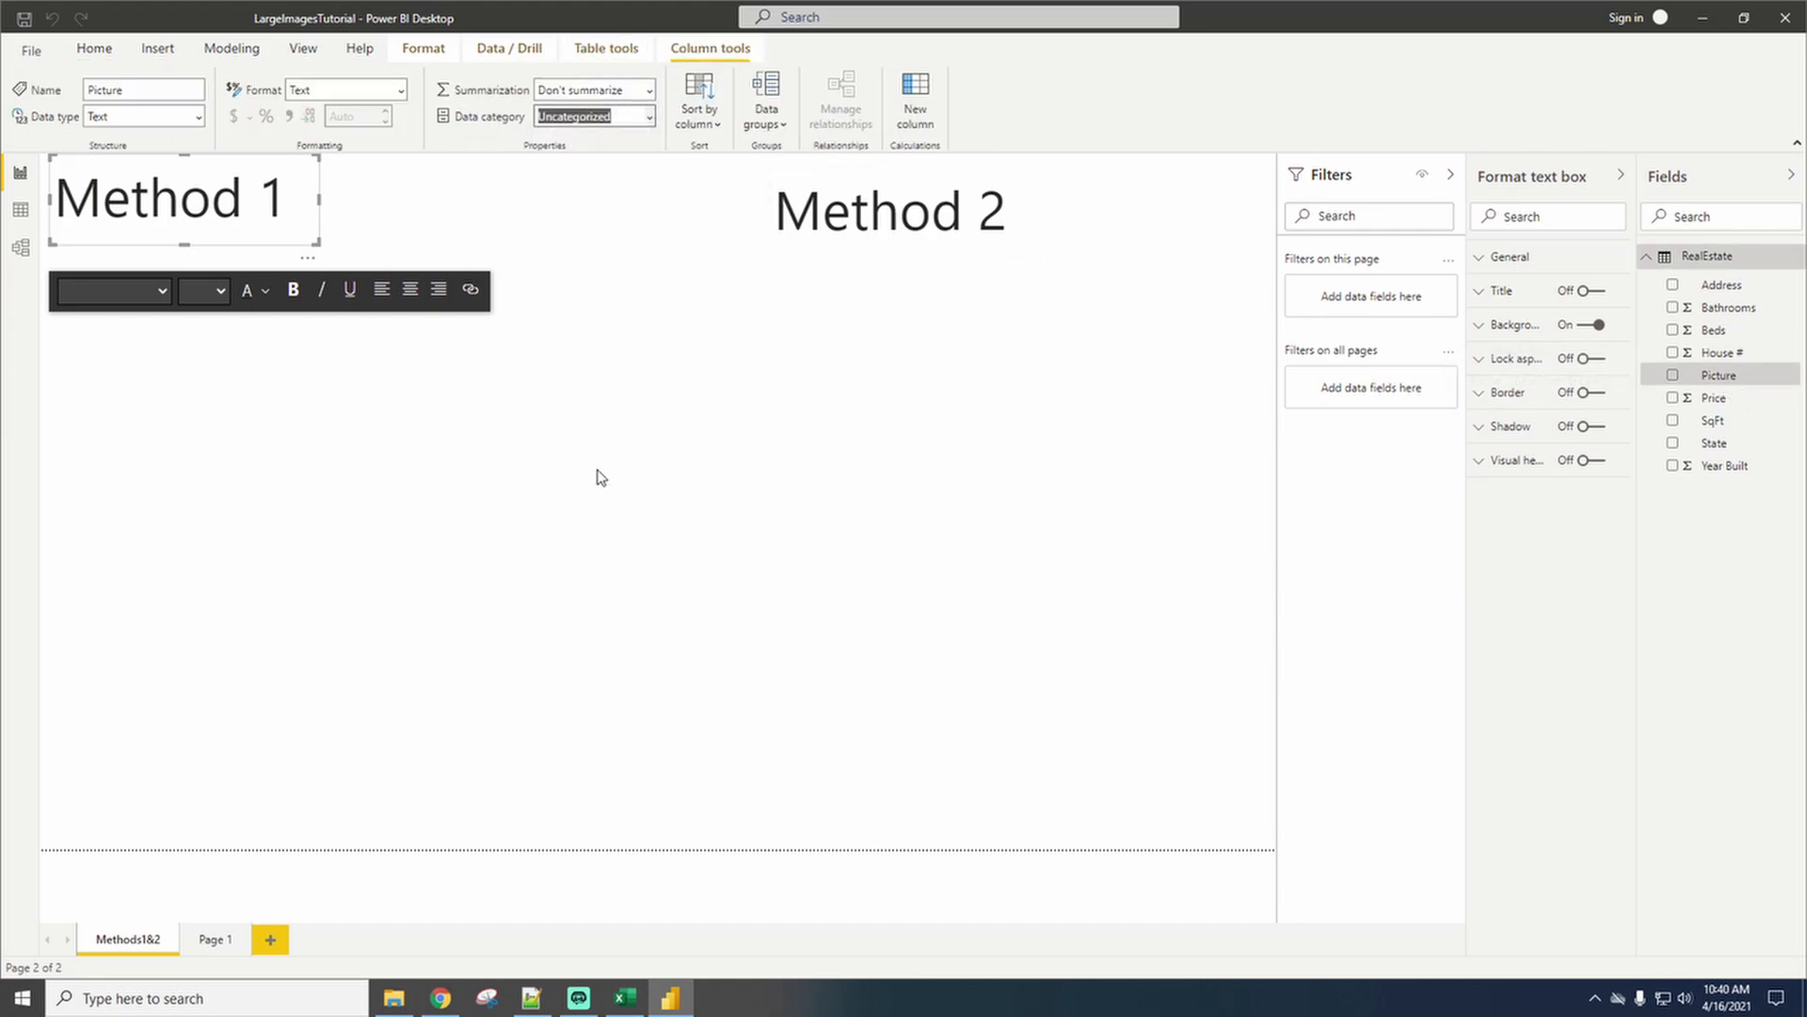
pyautogui.click(369, 345)
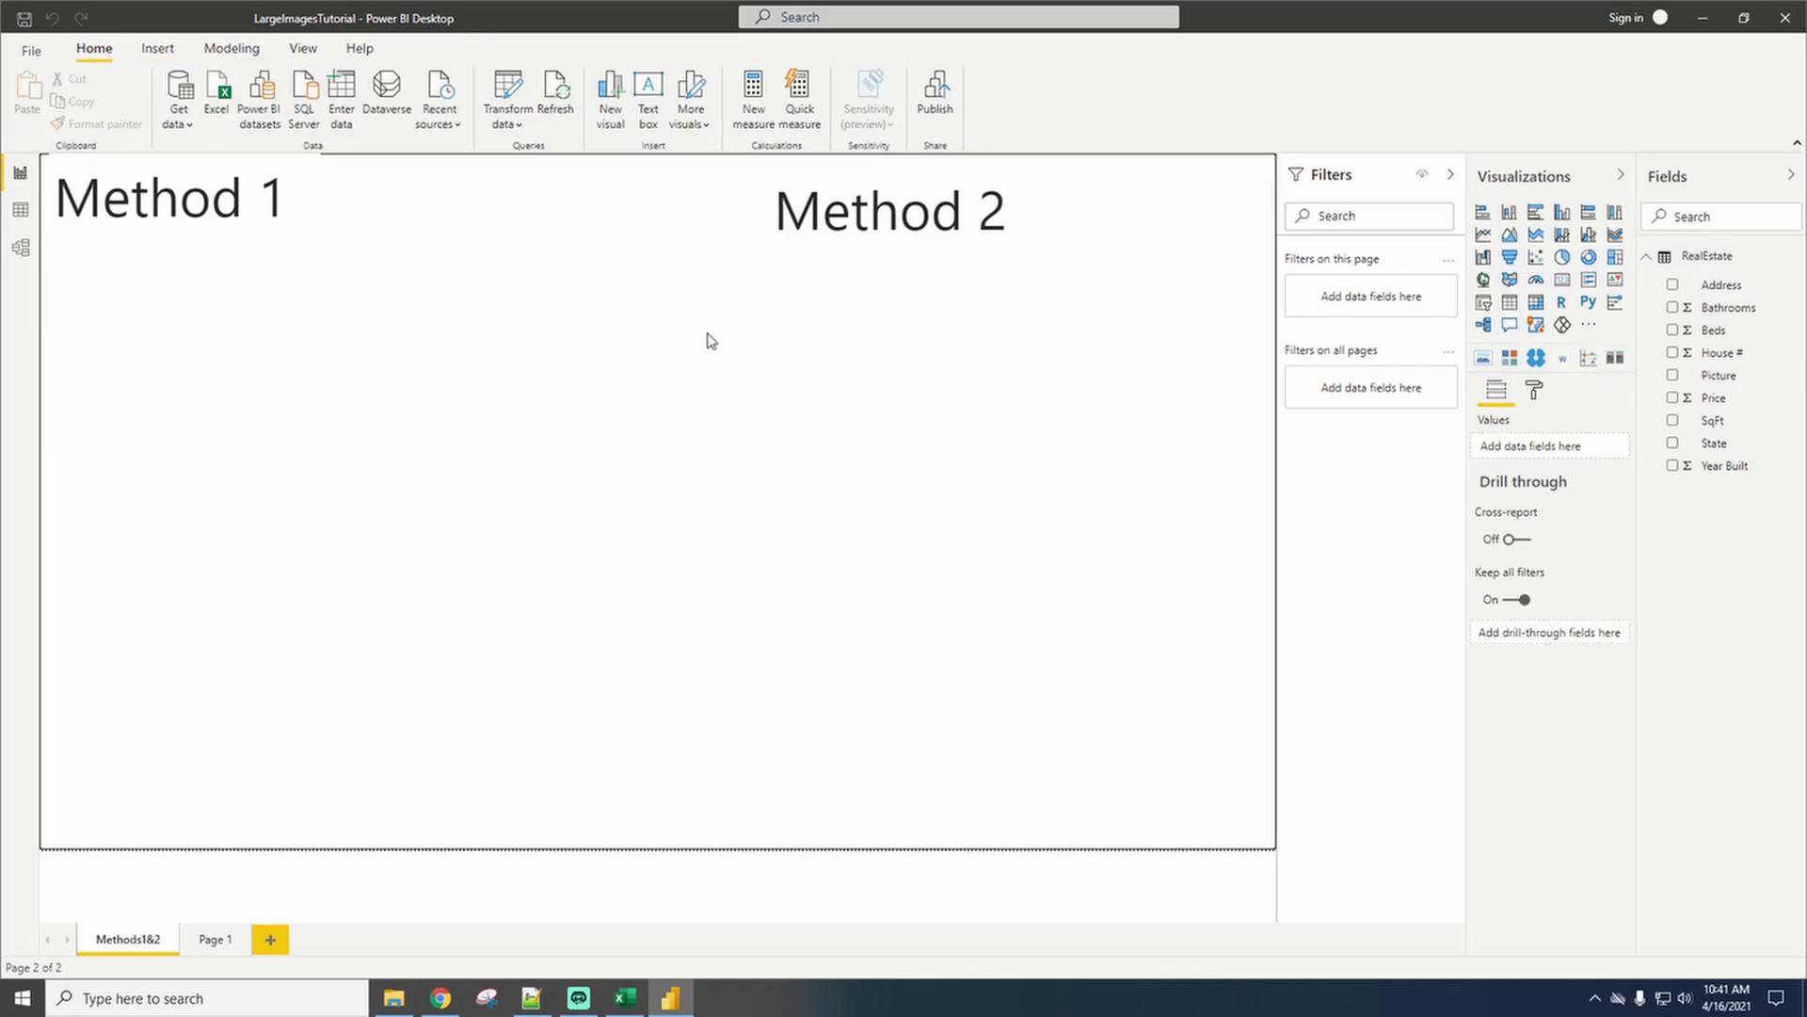
# Insert a tall slicer for House # between the Method 1 and Method 2 headings.
pyautogui.click(1485, 303)
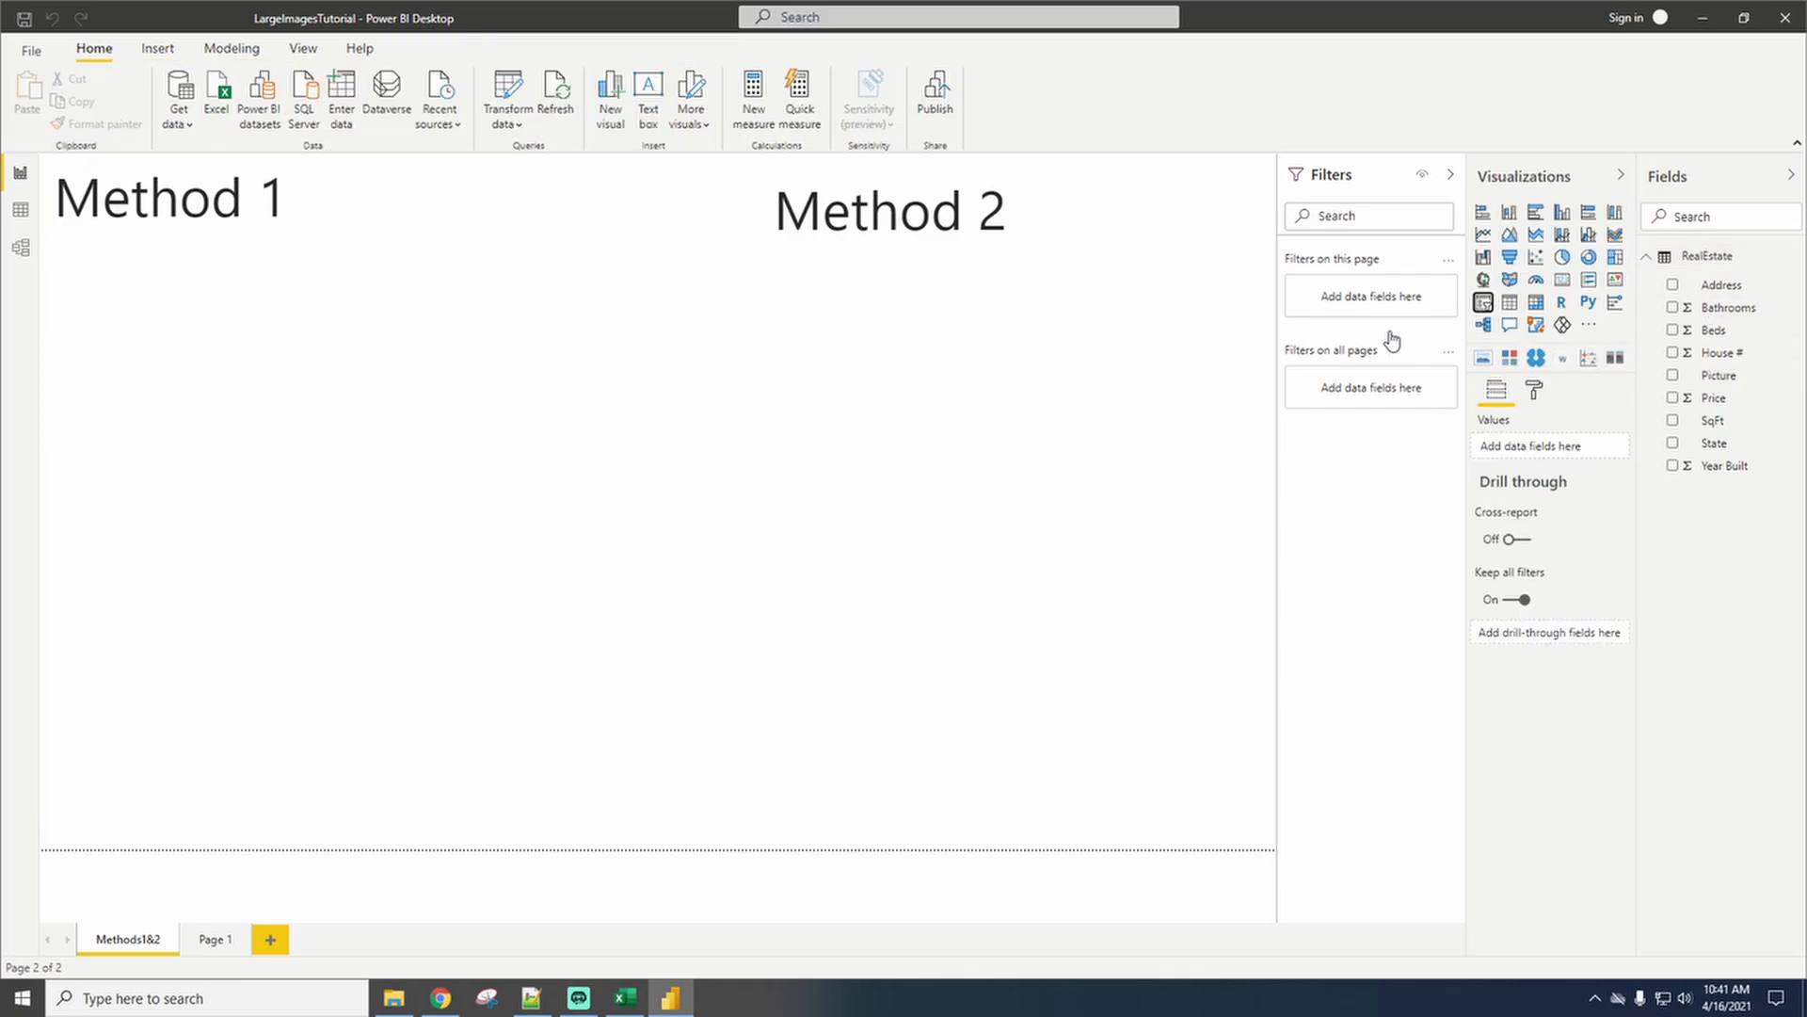
pyautogui.moveTo(221, 354); pyautogui.dragTo(583, 197)
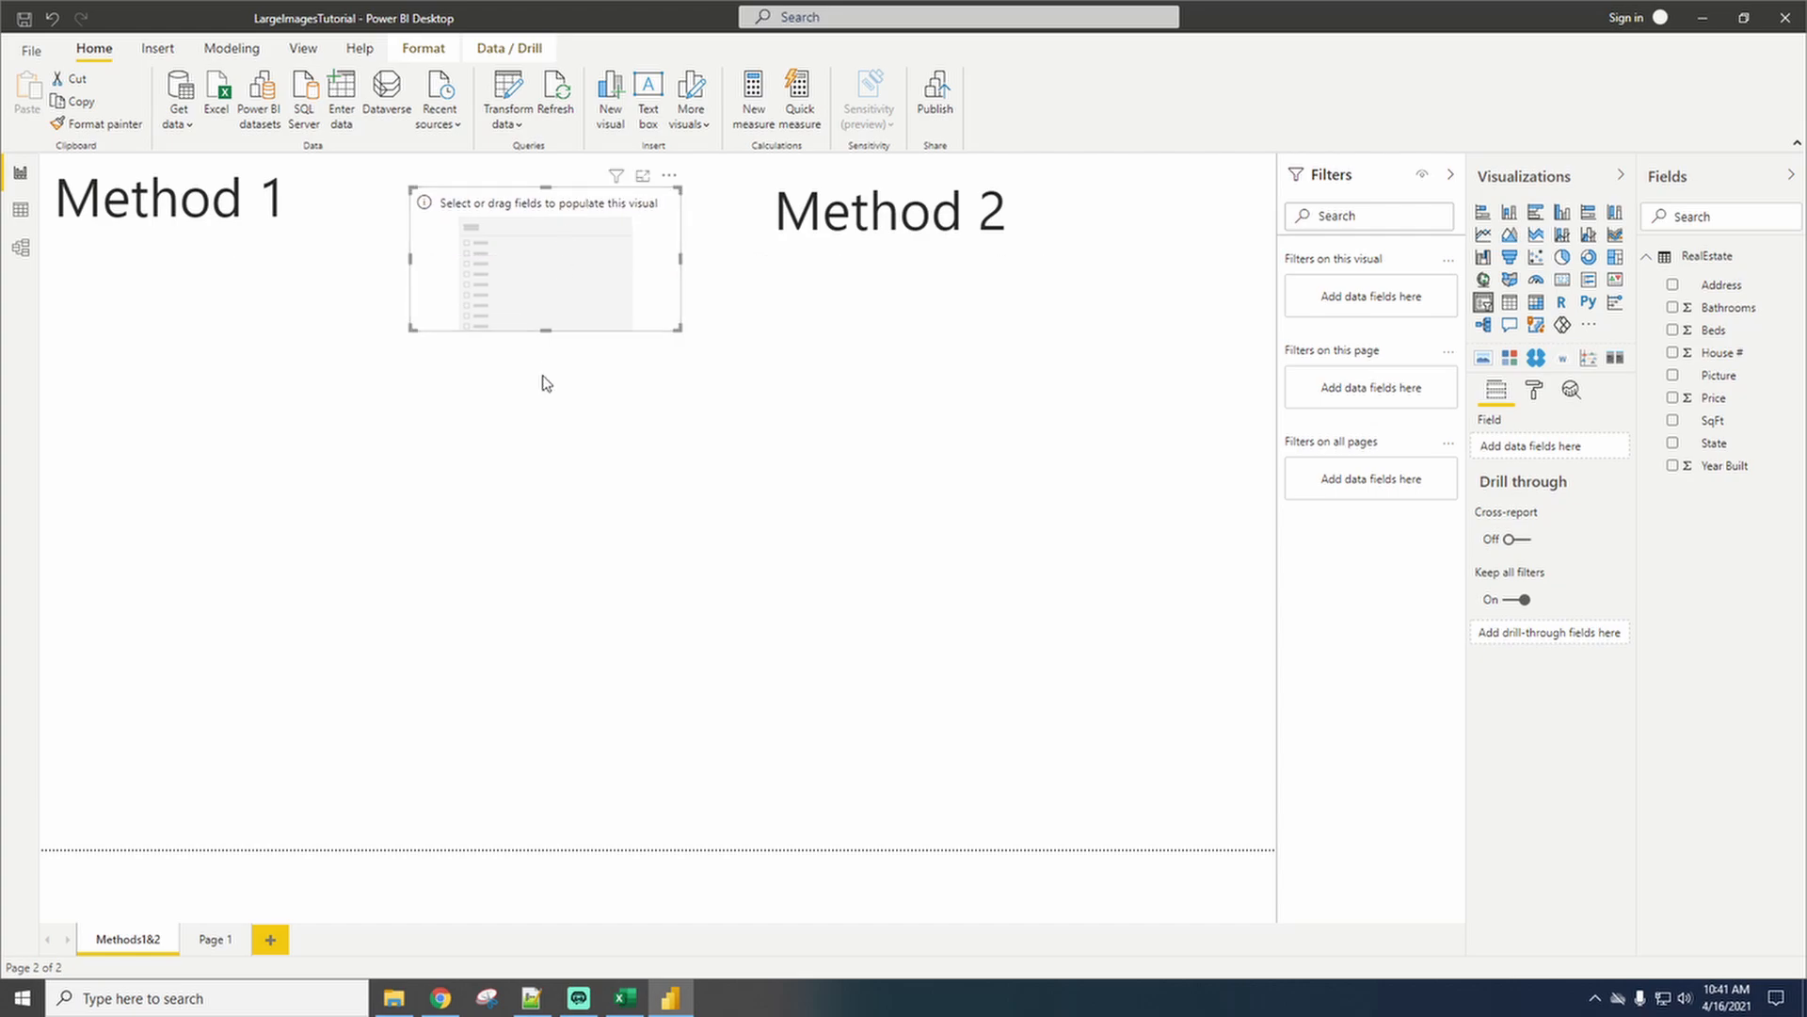
pyautogui.moveTo(545, 330); pyautogui.dragTo(551, 617)
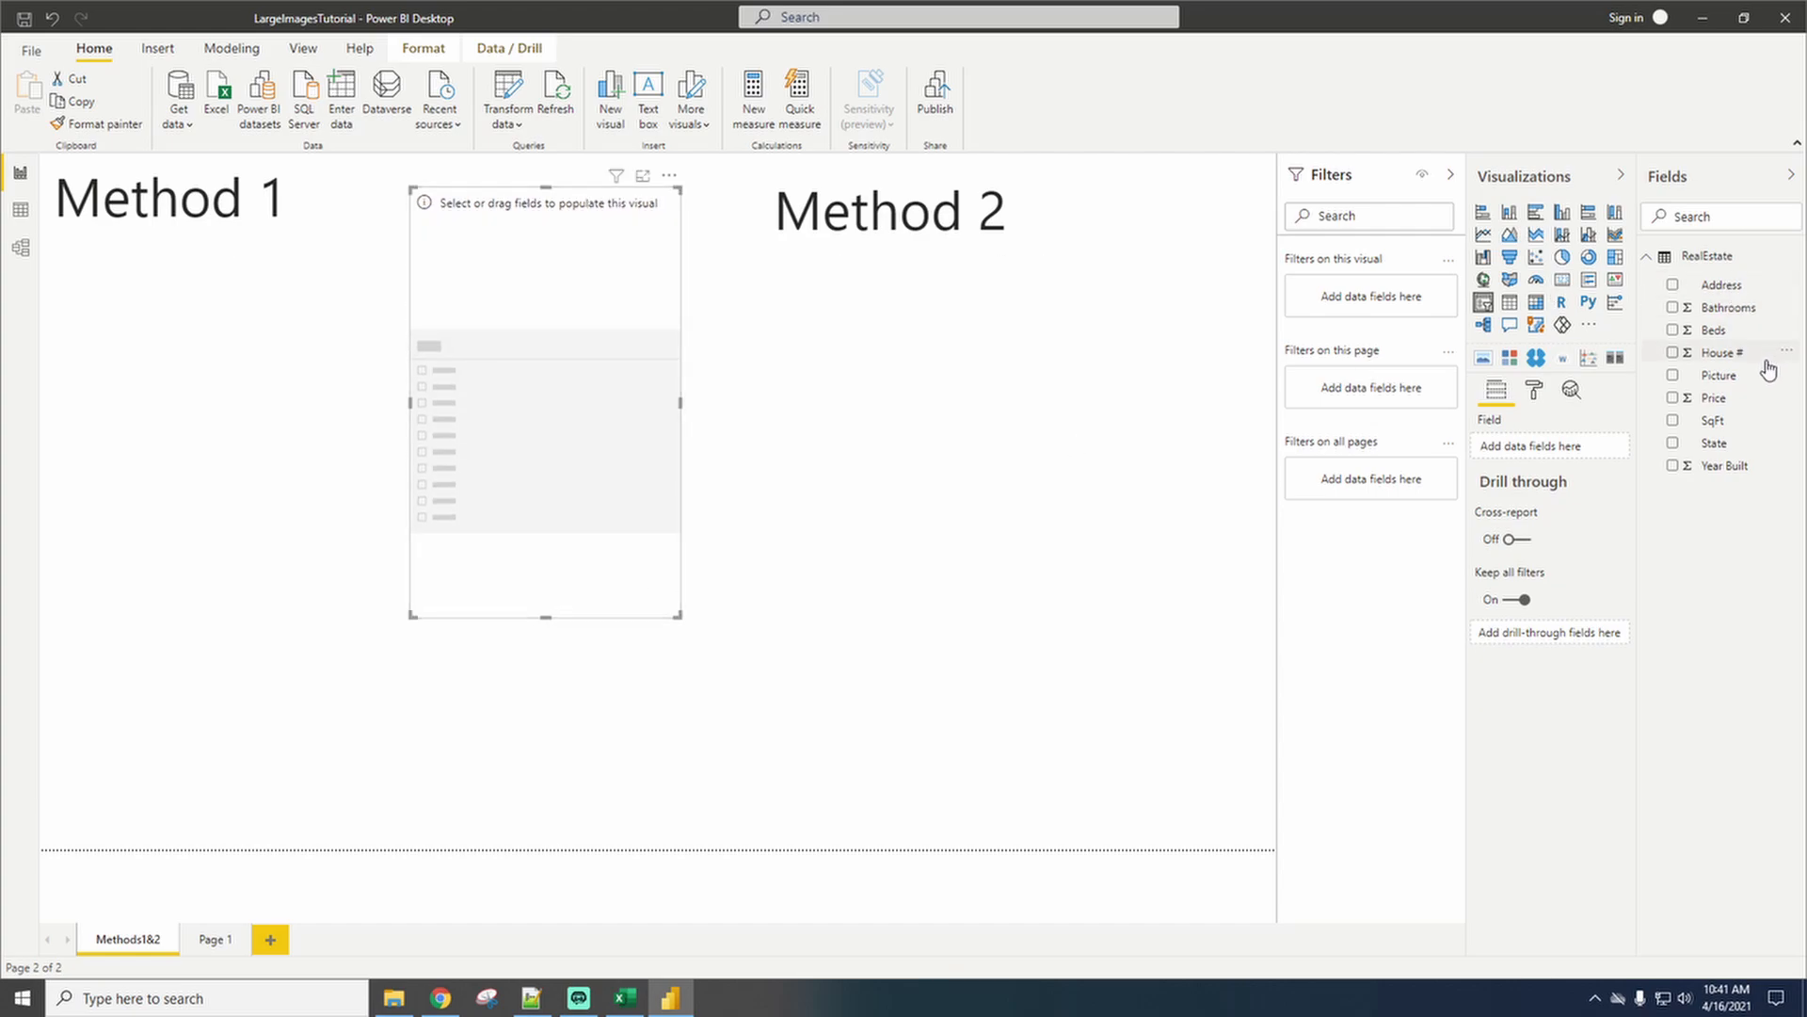
pyautogui.moveTo(1767, 363); pyautogui.dragTo(1563, 452)
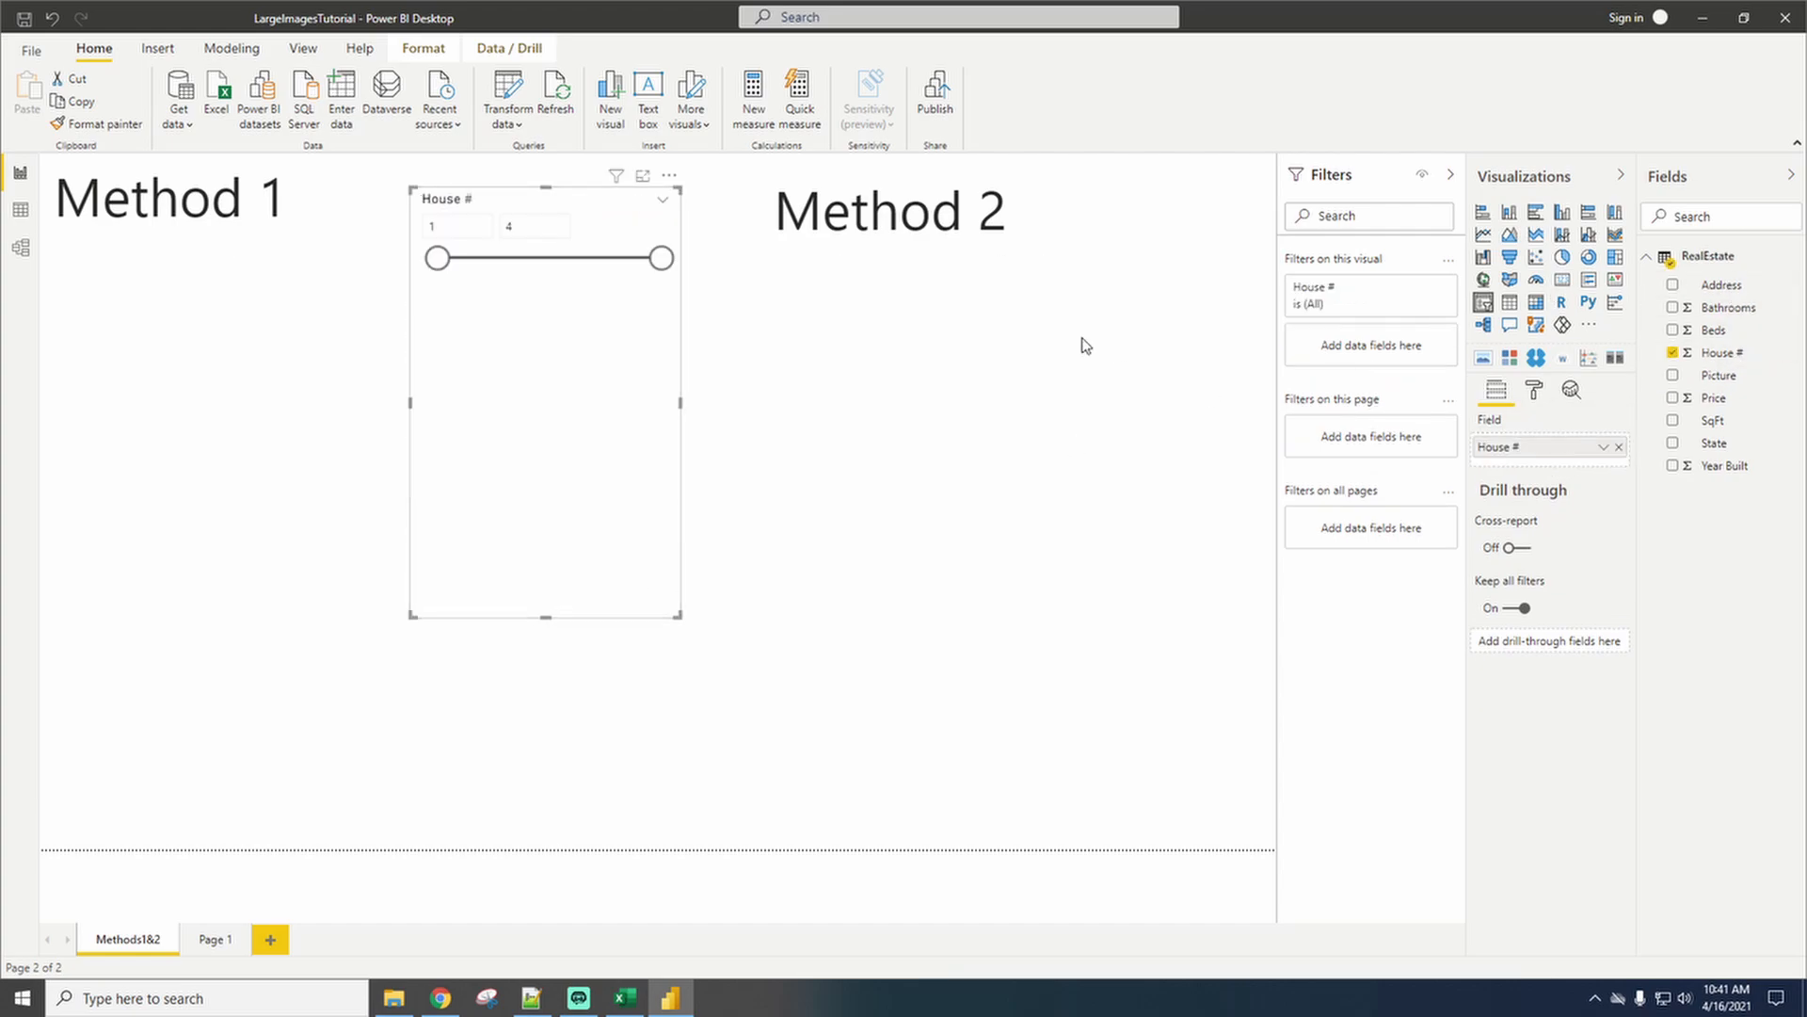
# Display the House # slicer as a list and turn on its single select option.
pyautogui.click(663, 205)
pyautogui.click(695, 281)
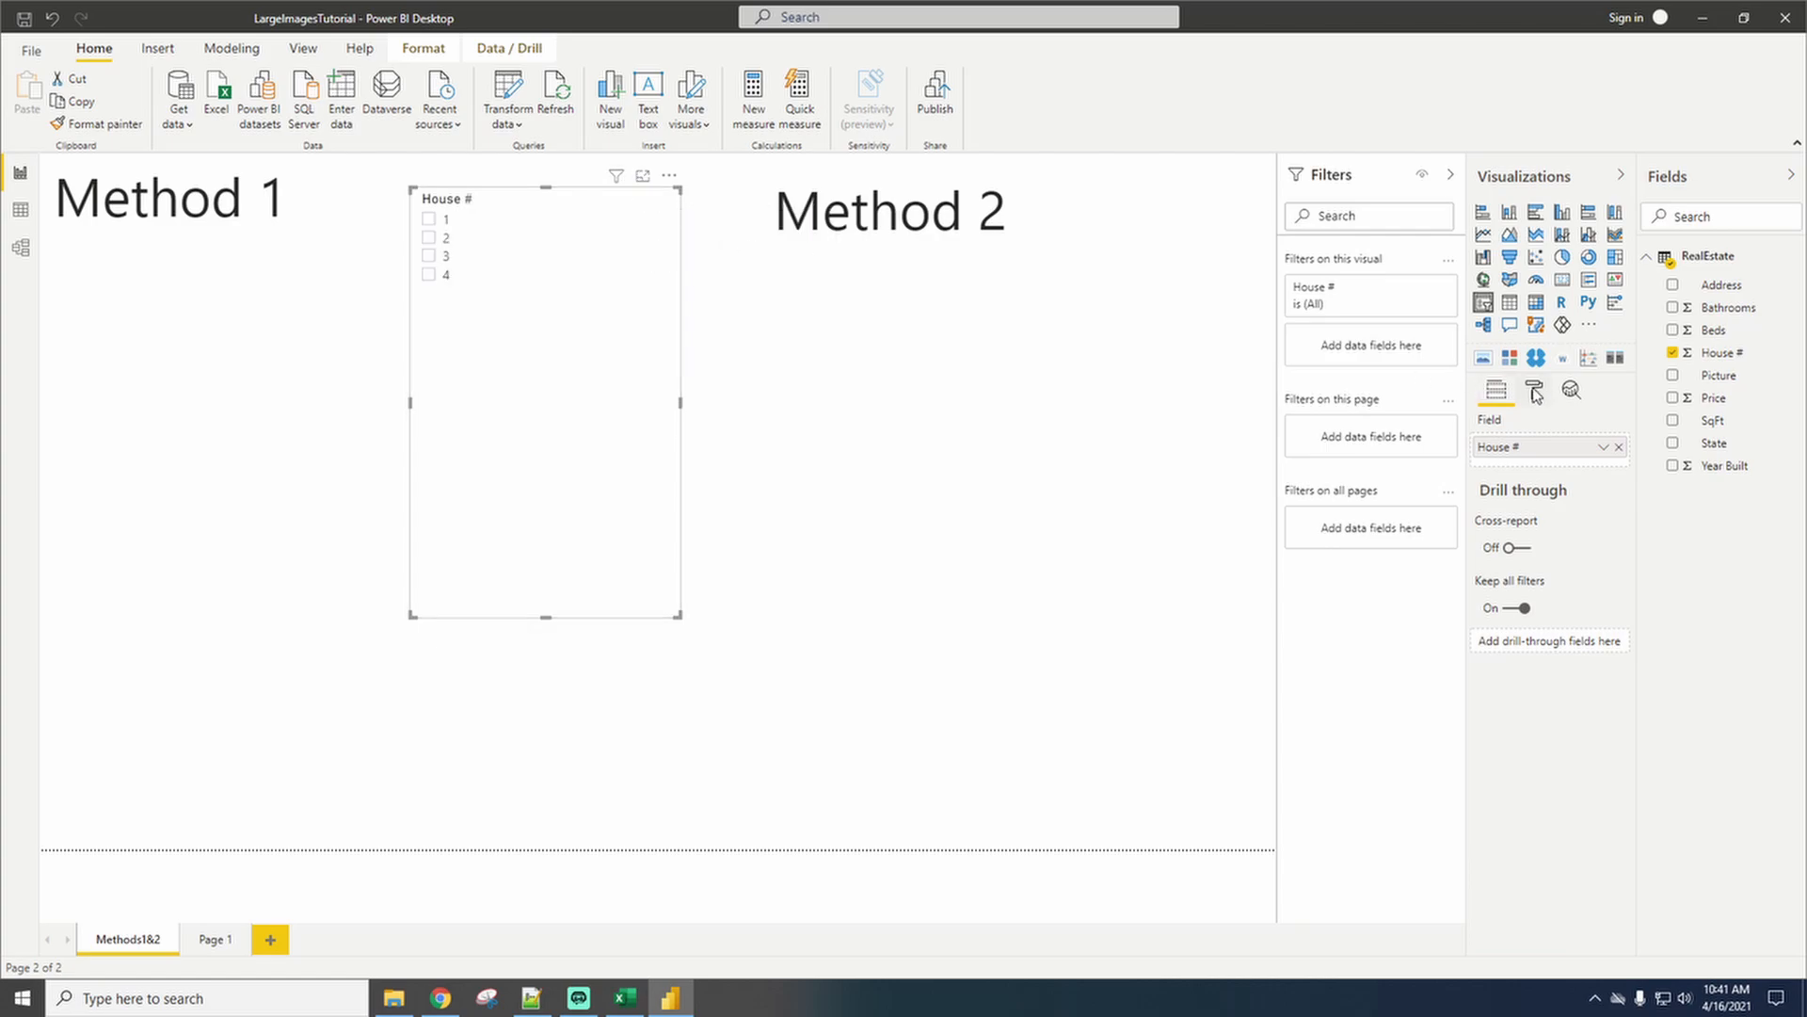
pyautogui.click(1534, 390)
pyautogui.click(1525, 497)
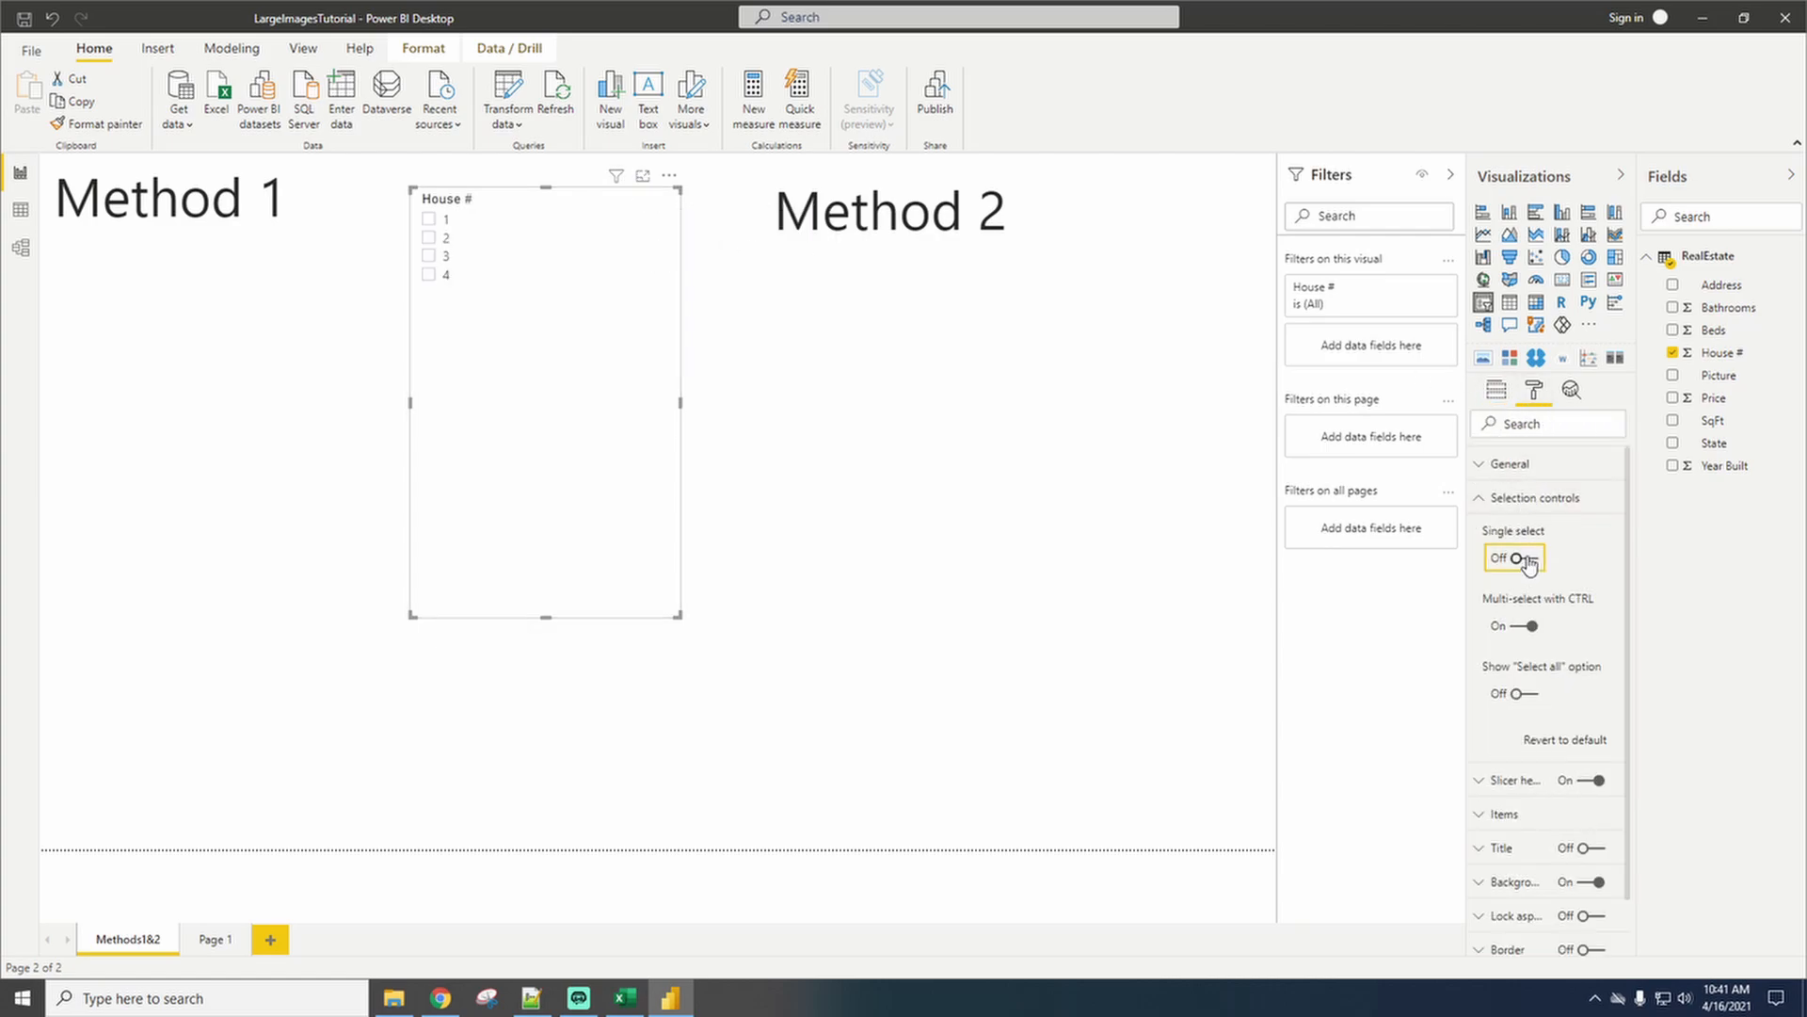
pyautogui.click(1520, 557)
pyautogui.click(877, 506)
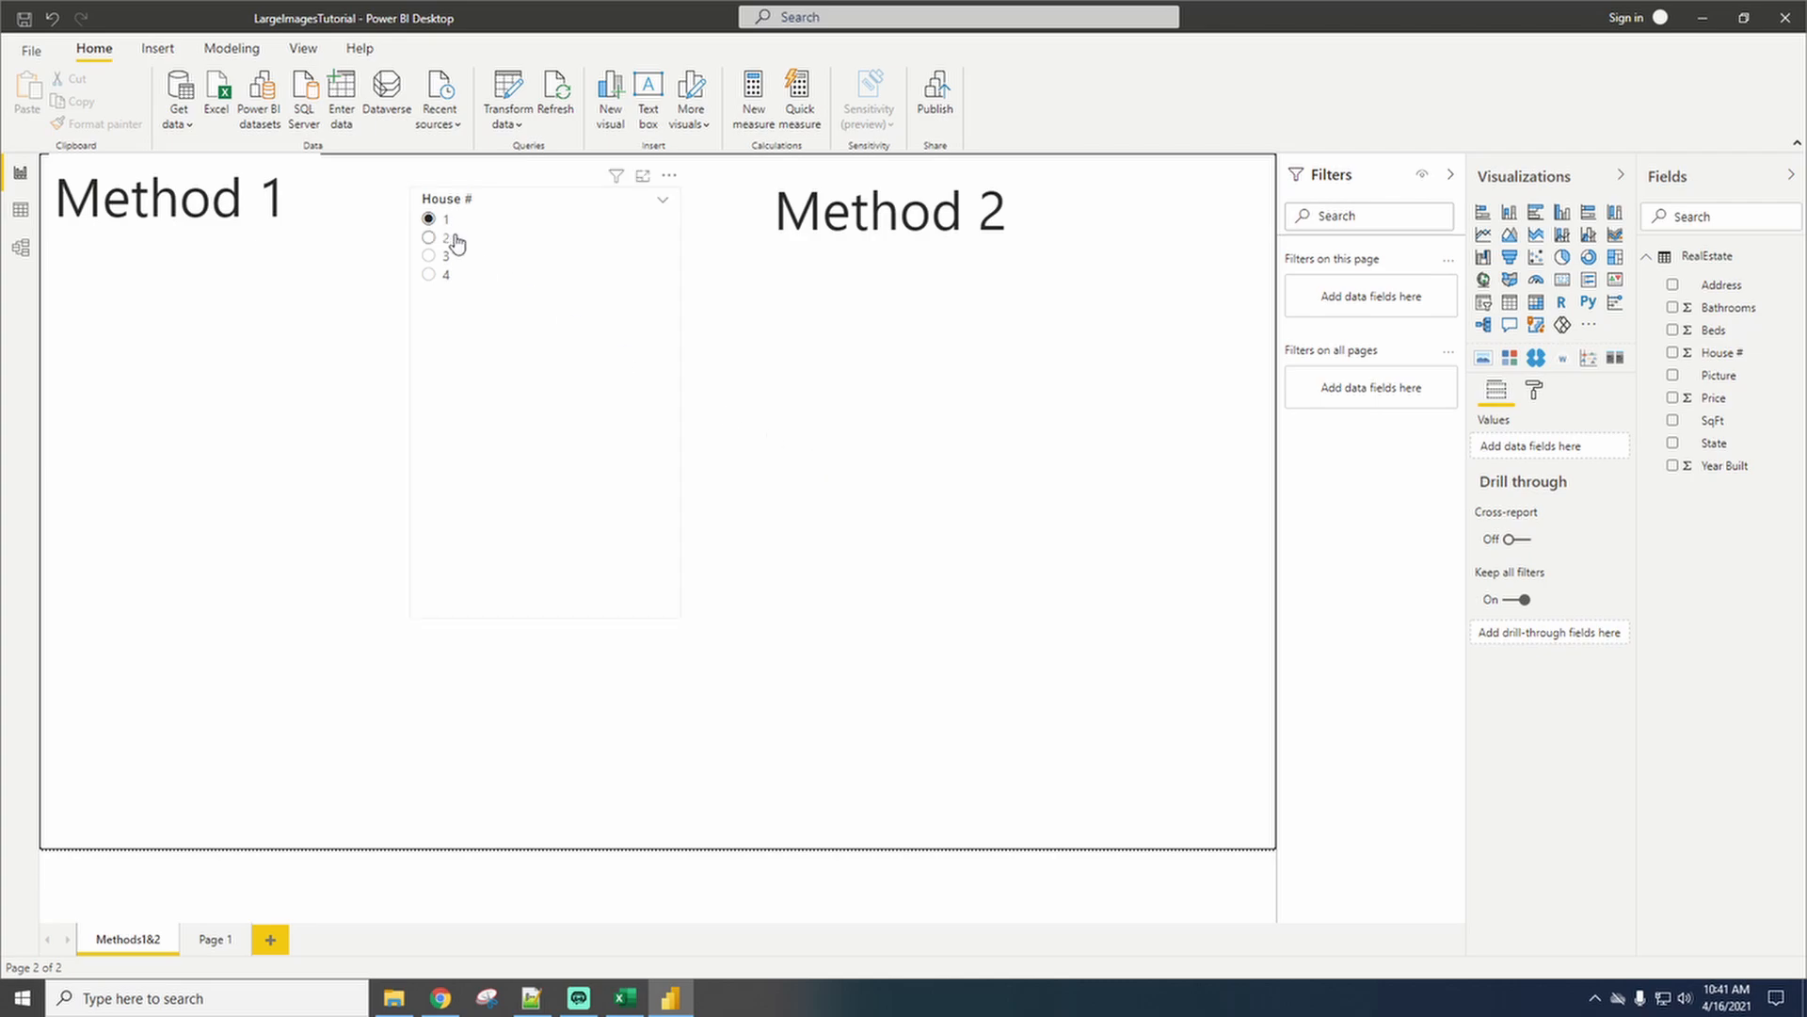
# Test the House # slicer by selecting house 4 and returning to house 1.
pyautogui.click(435, 275)
pyautogui.click(445, 224)
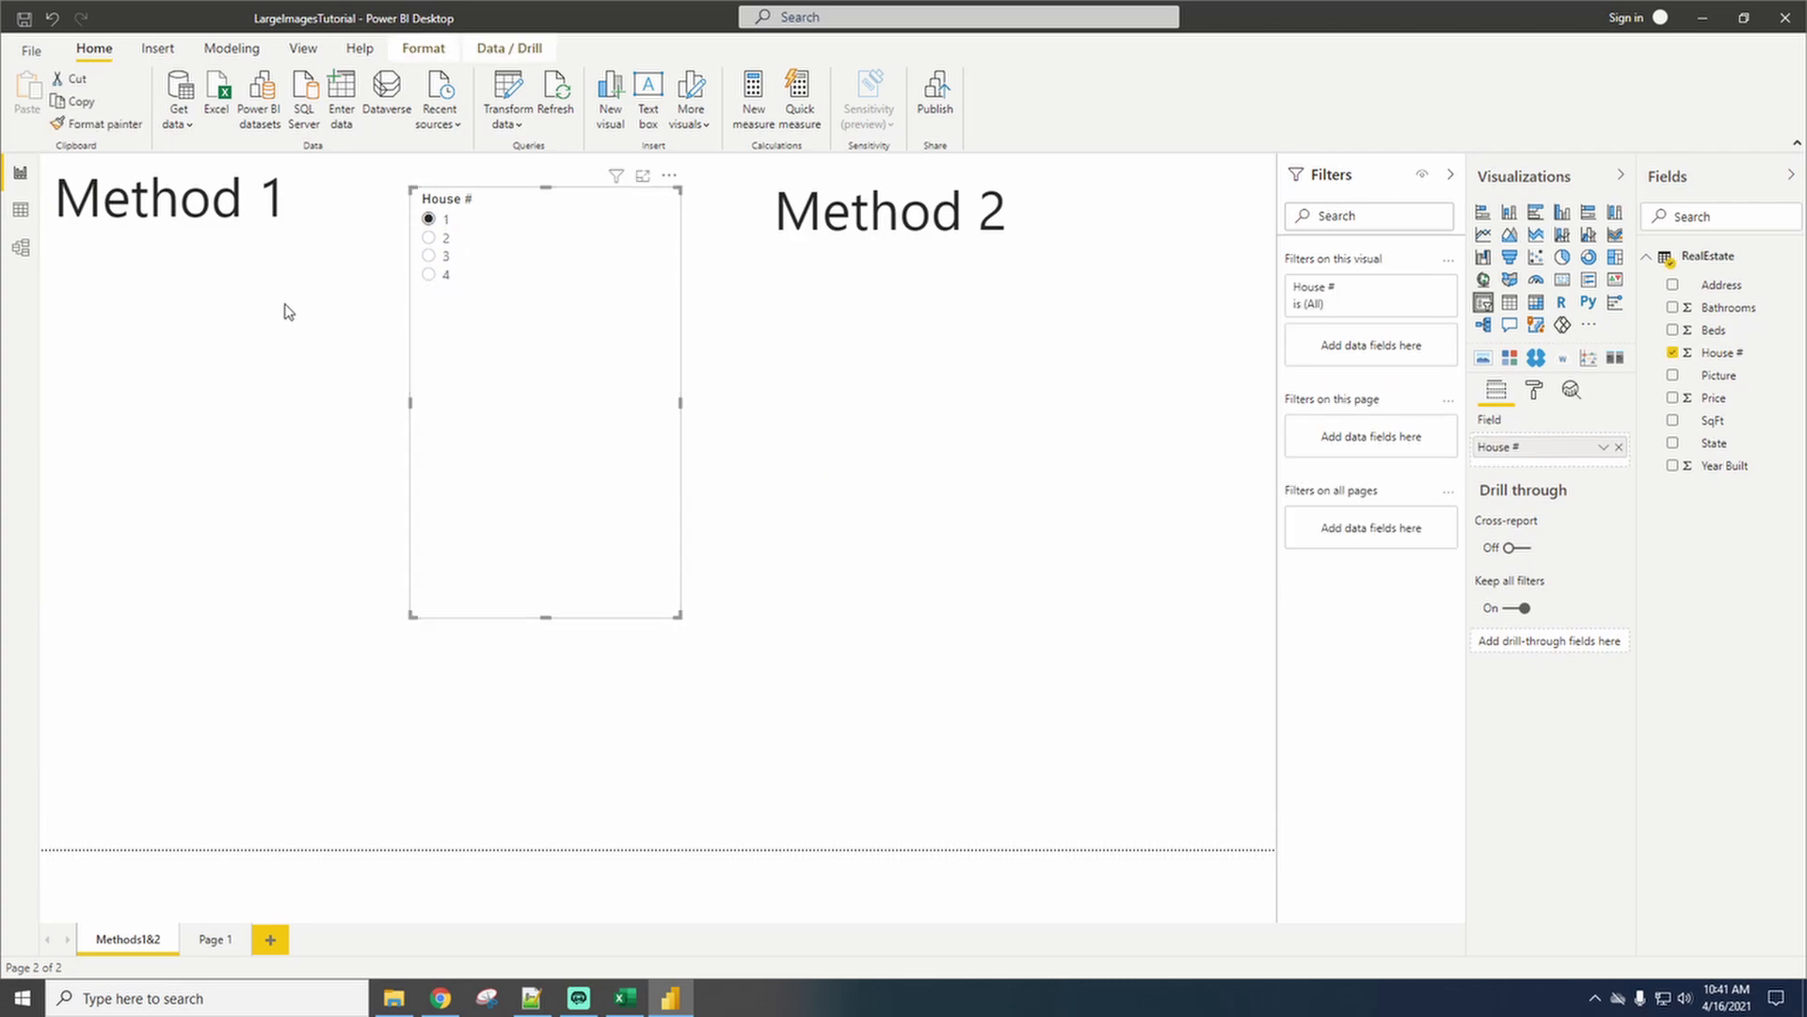
pyautogui.click(273, 311)
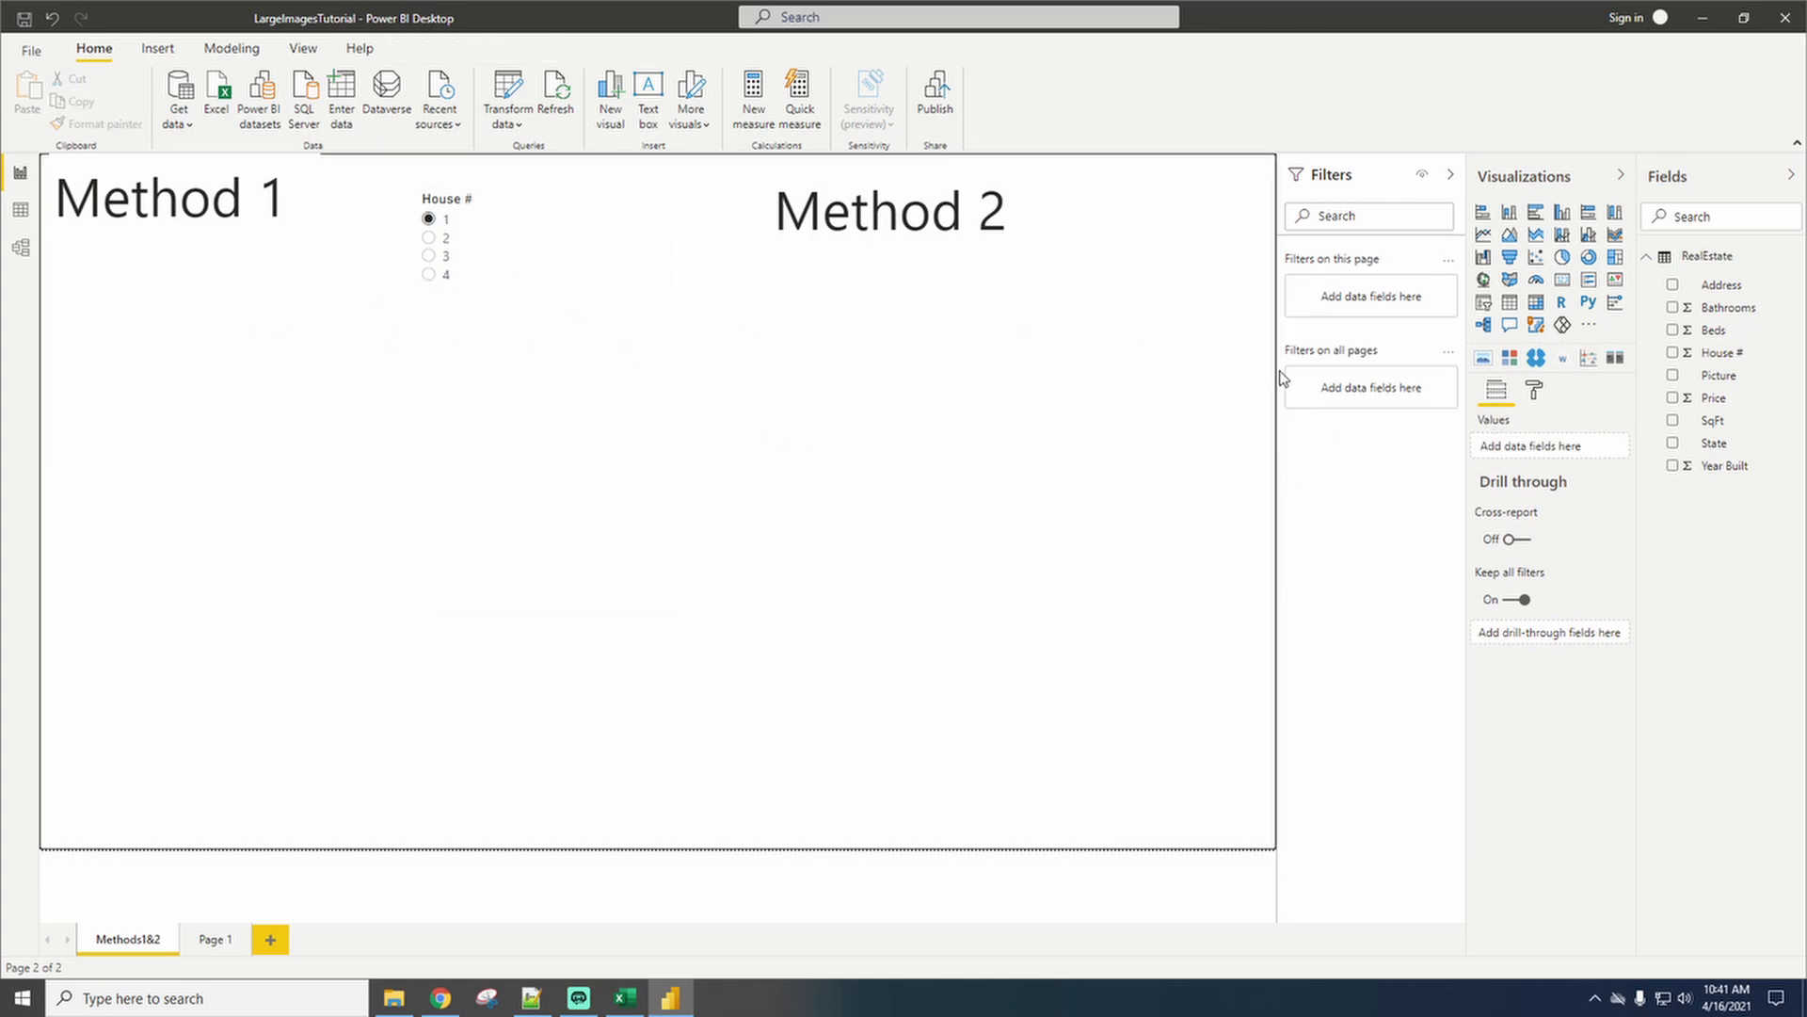
# Add a Simple Image visual directly below the Method 1 heading and make it taller.
pyautogui.click(1489, 367)
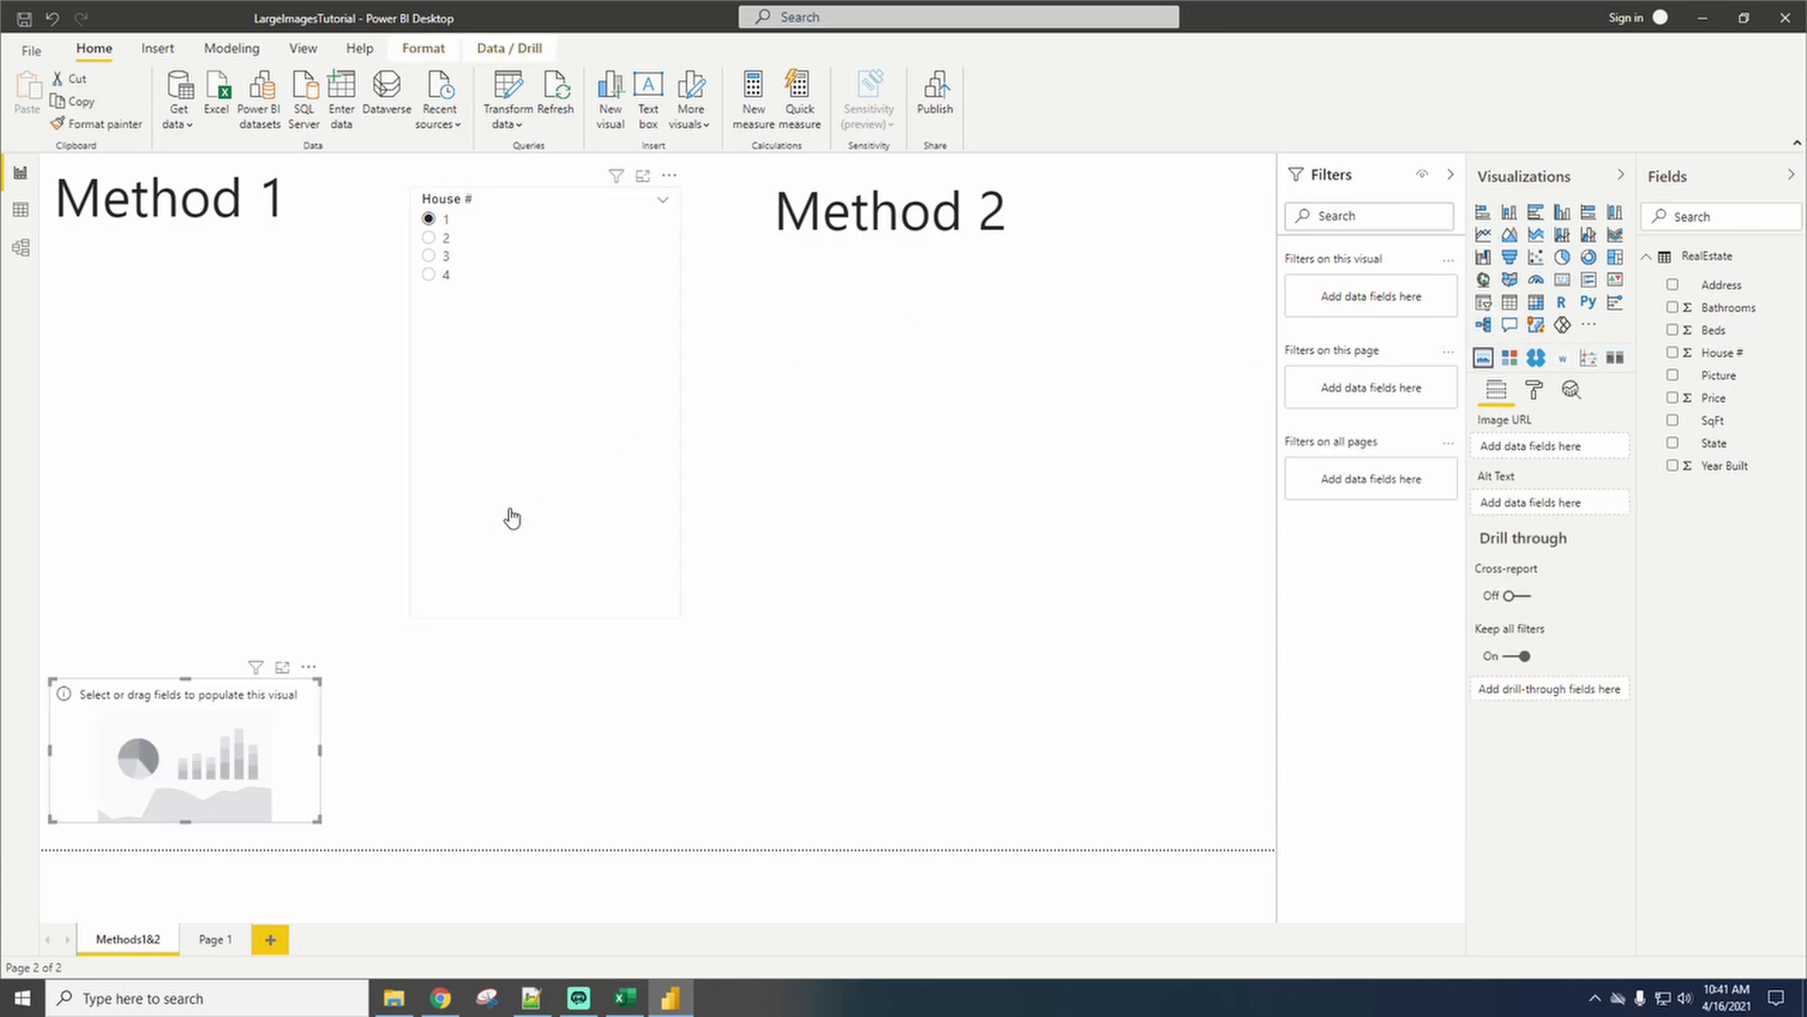
pyautogui.moveTo(193, 687); pyautogui.dragTo(194, 271)
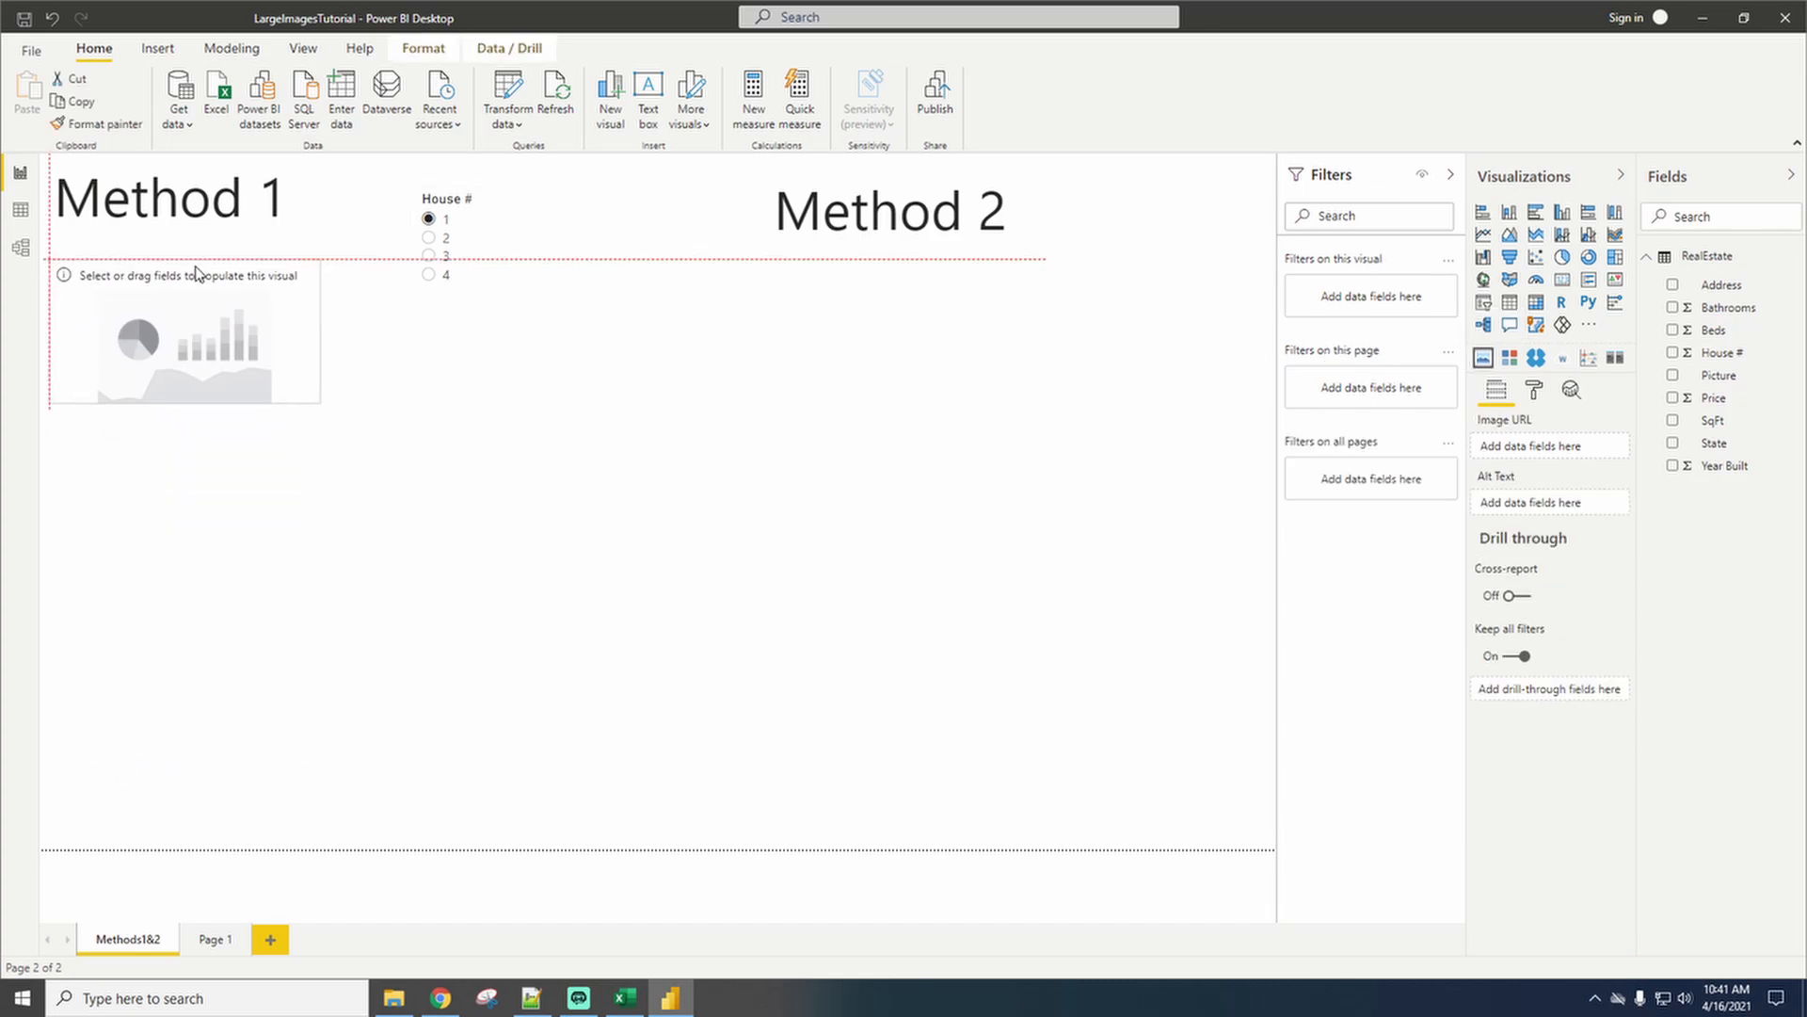
pyautogui.moveTo(182, 403); pyautogui.dragTo(205, 551)
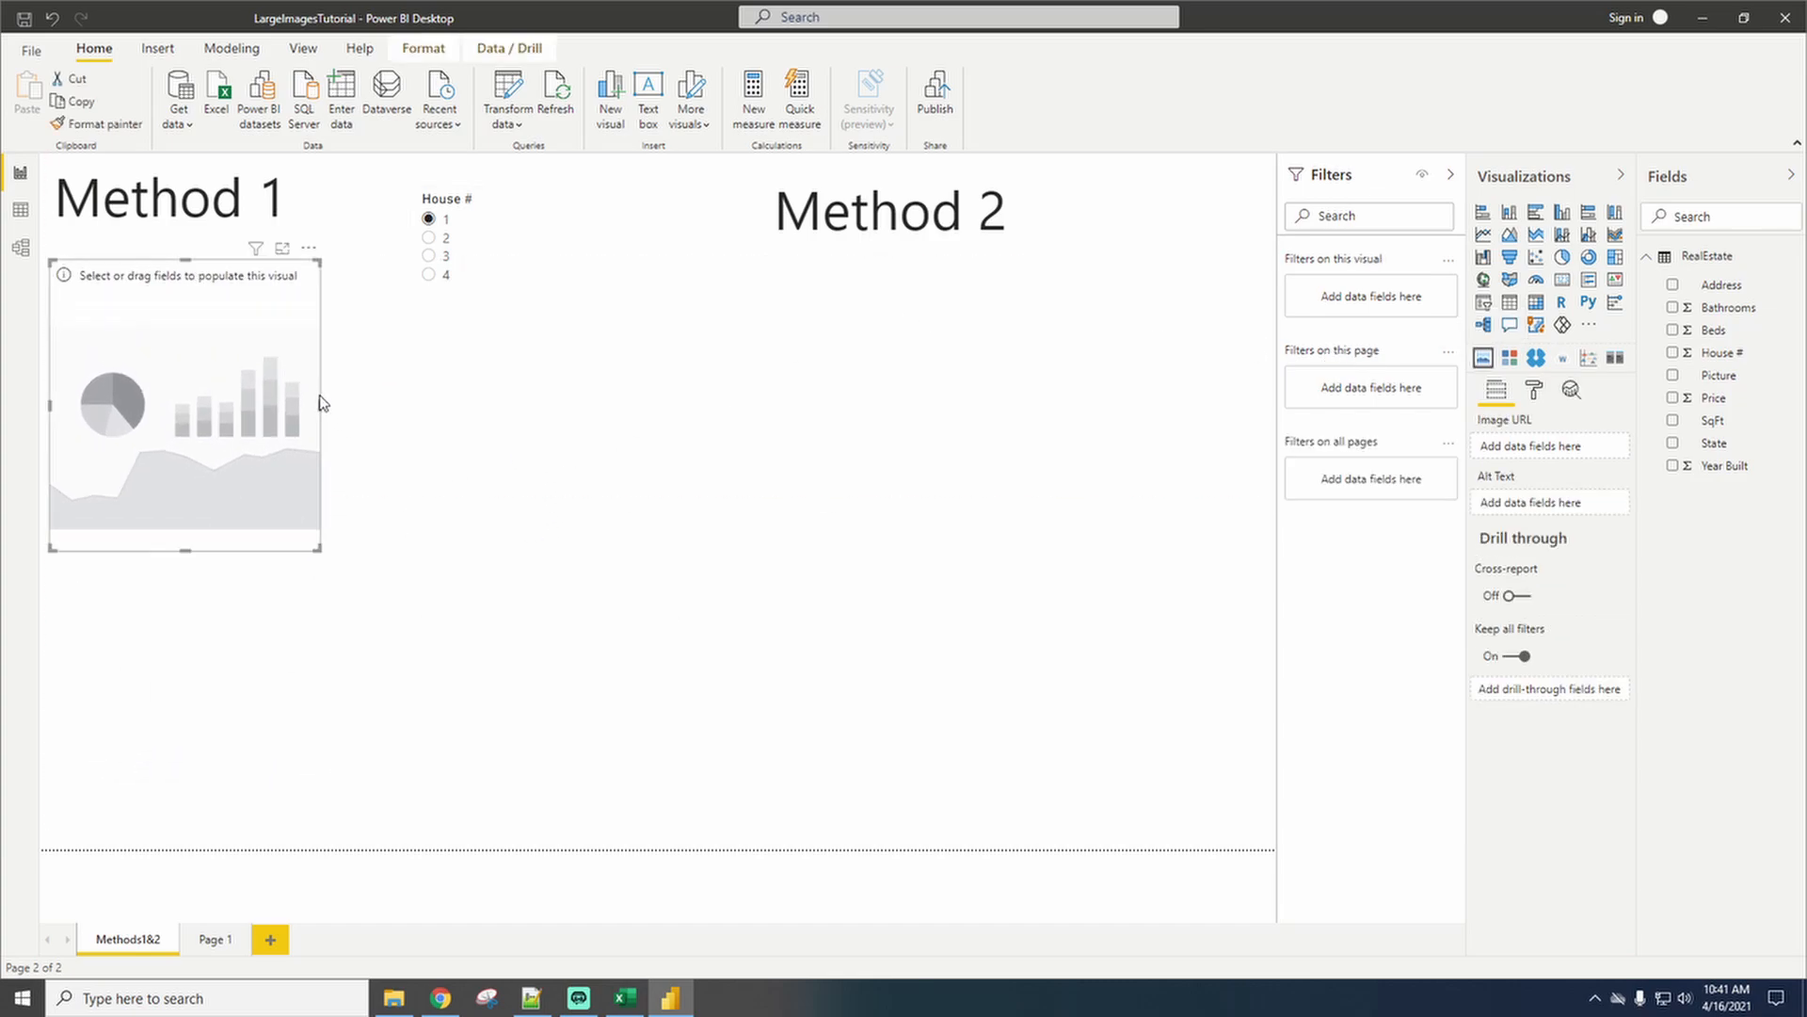
# Widen the image visual under Method 1, shift its top edge up slightly and assign the Picture field as its Image URL.
pyautogui.moveTo(323, 405); pyautogui.dragTo(362, 405)
pyautogui.moveTo(250, 268); pyautogui.dragTo(251, 255)
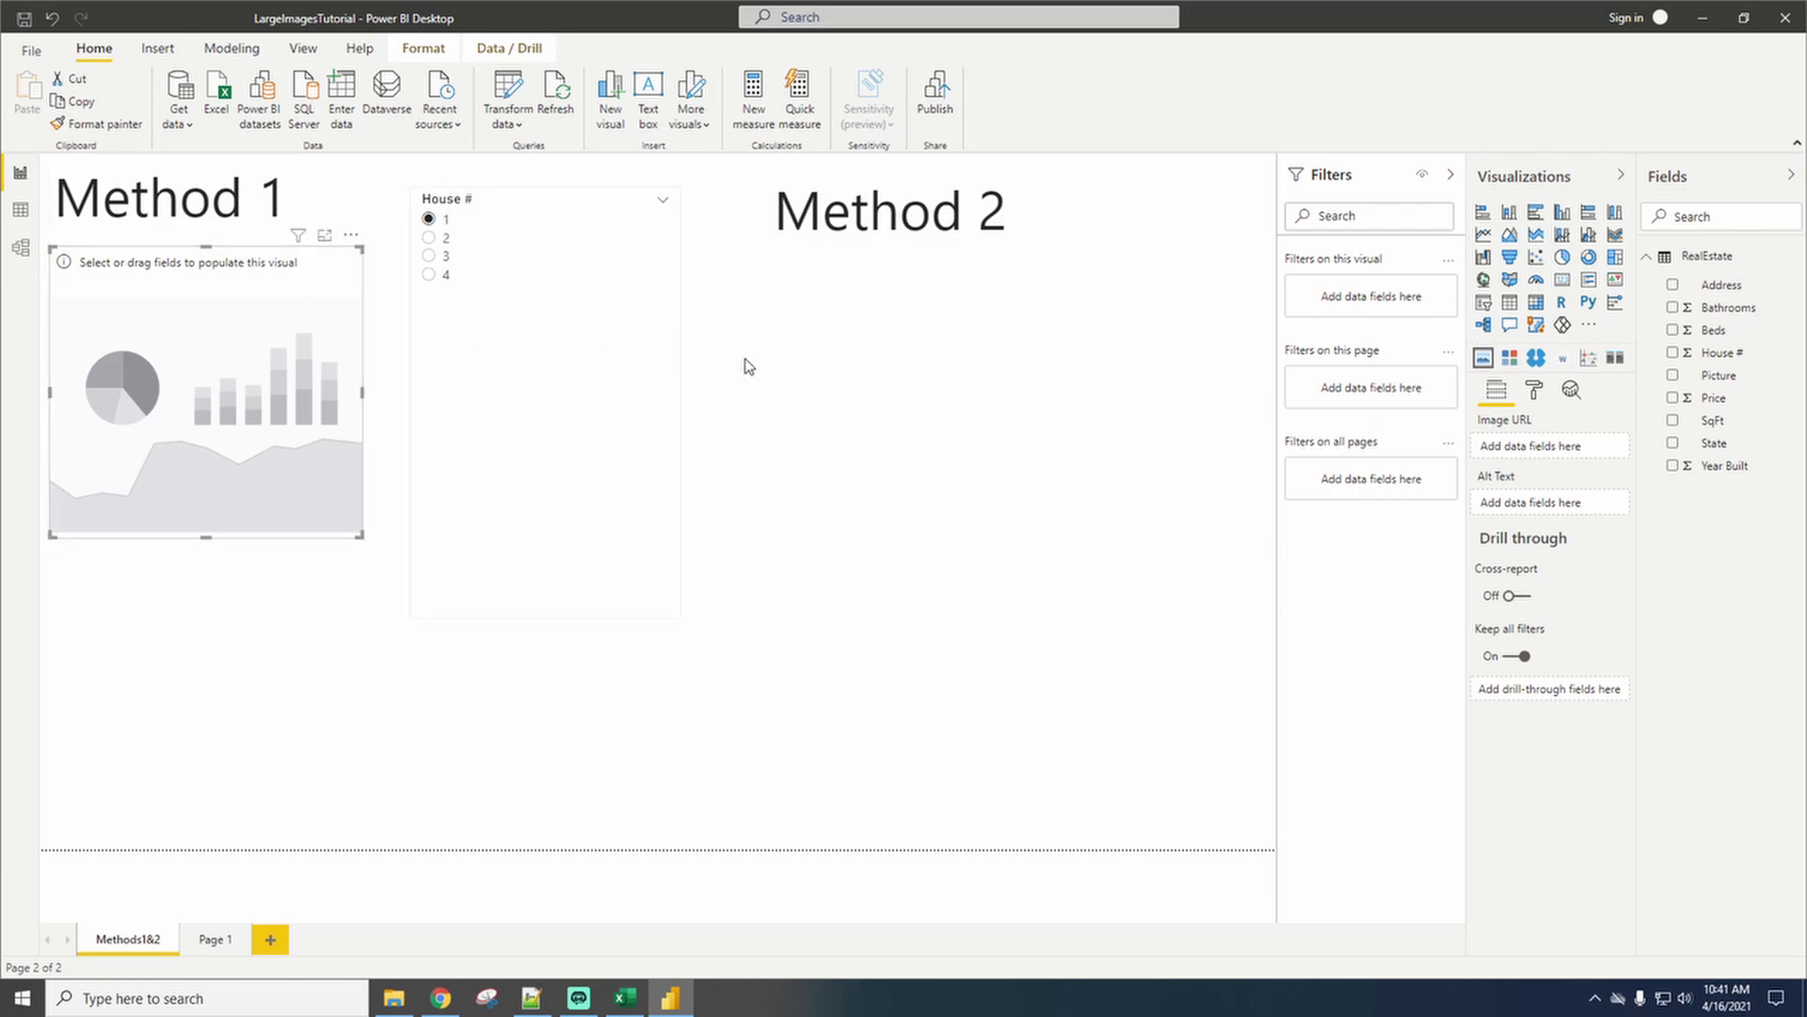
pyautogui.moveTo(1719, 375); pyautogui.dragTo(1574, 448)
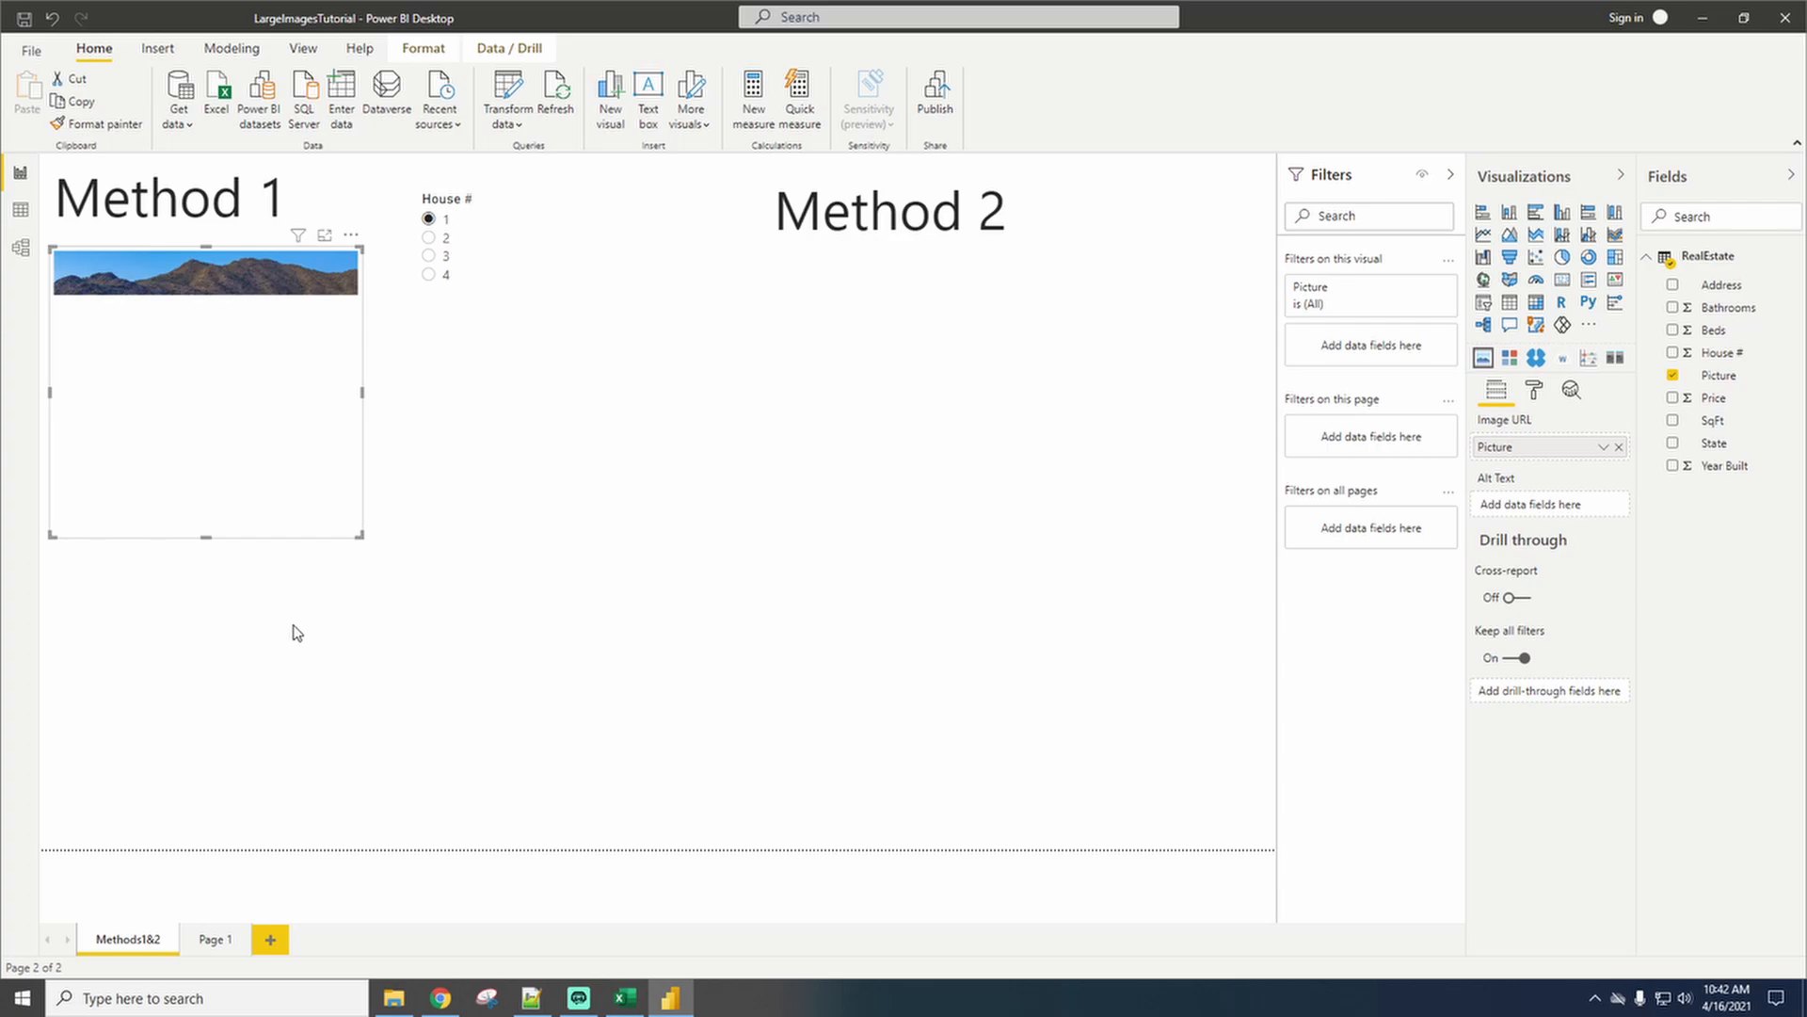
# Switch to the RealEstate workbook in Excel and copy the Picture cell of house 1, I2.
pyautogui.click(626, 998)
pyautogui.click(800, 238)
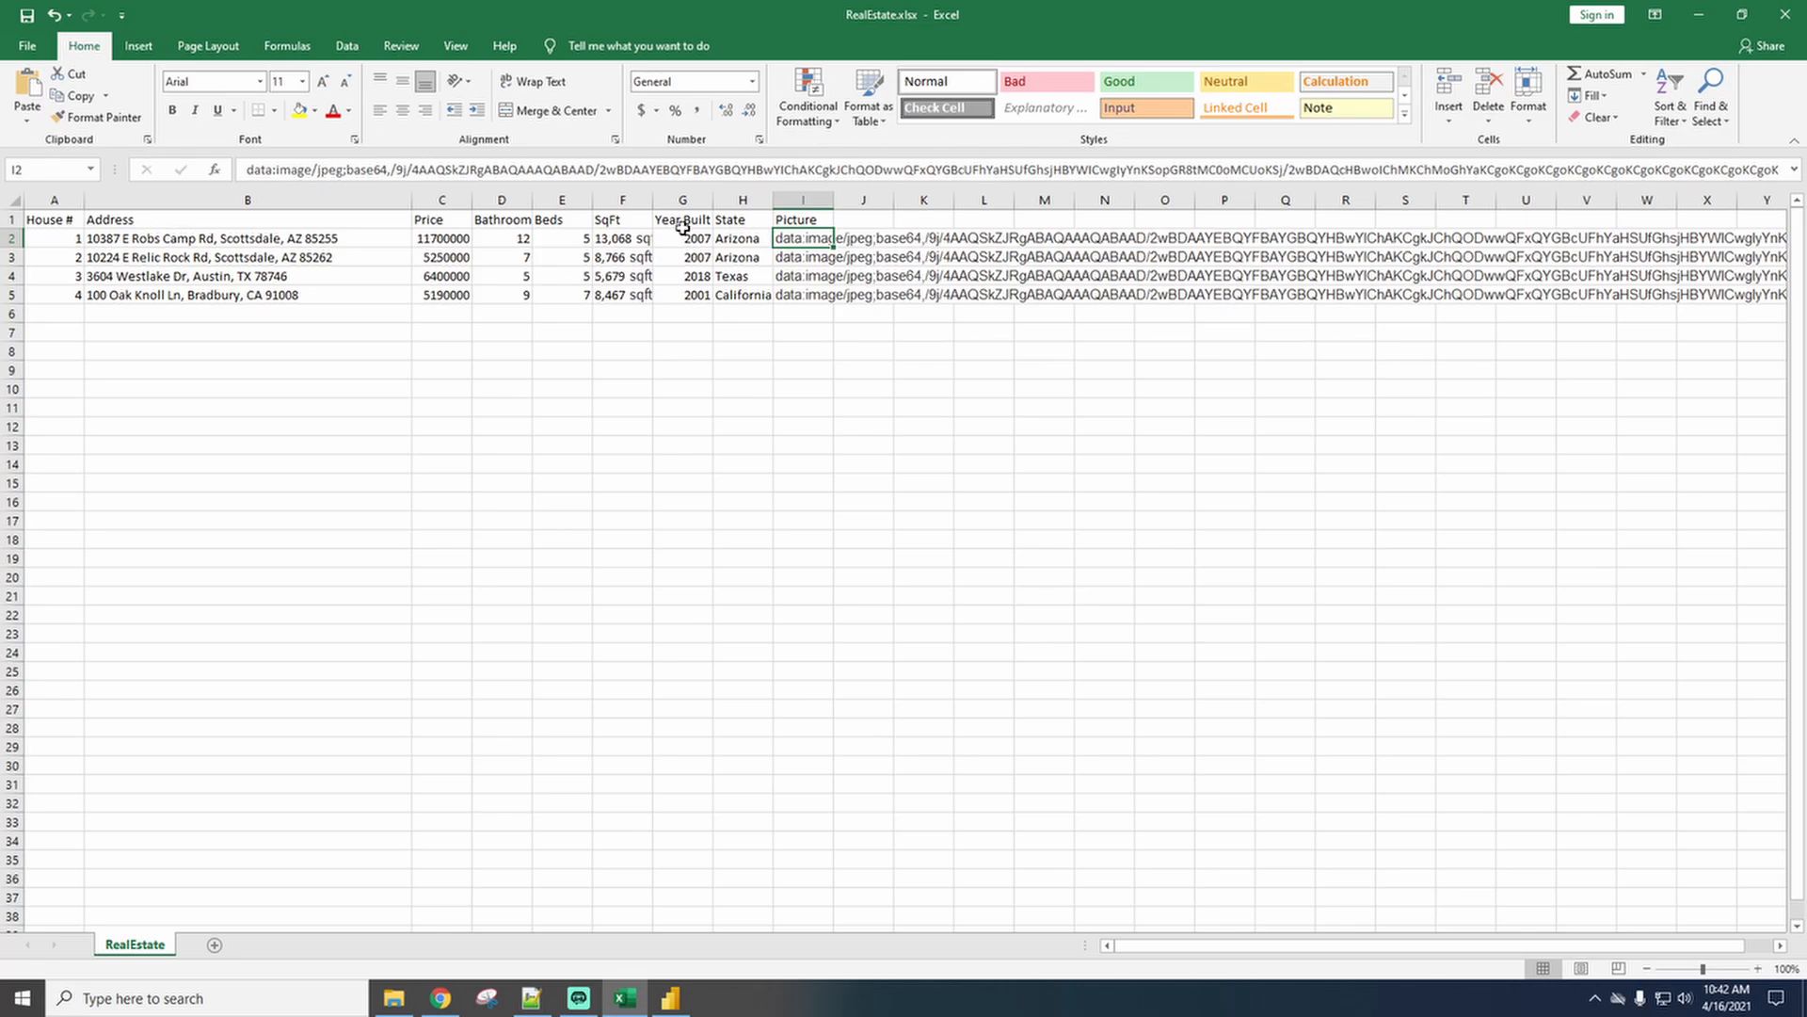
pyautogui.click(838, 170)
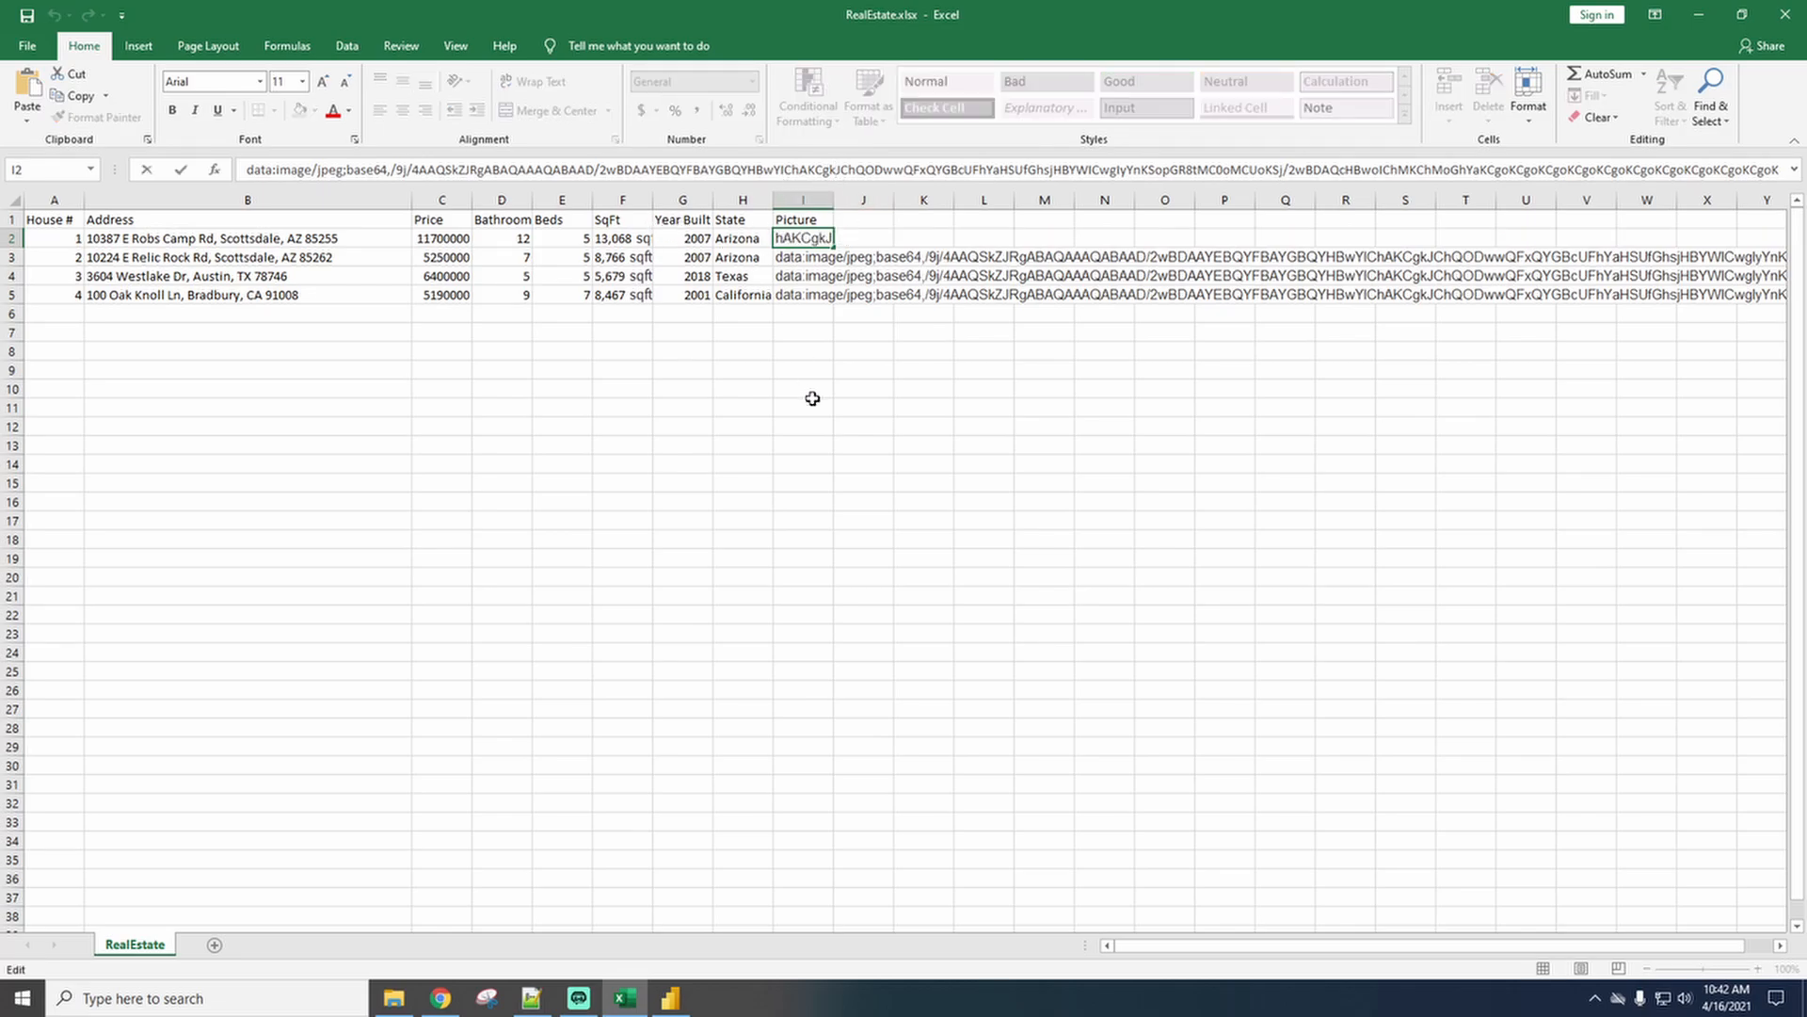
pyautogui.press('Escape')
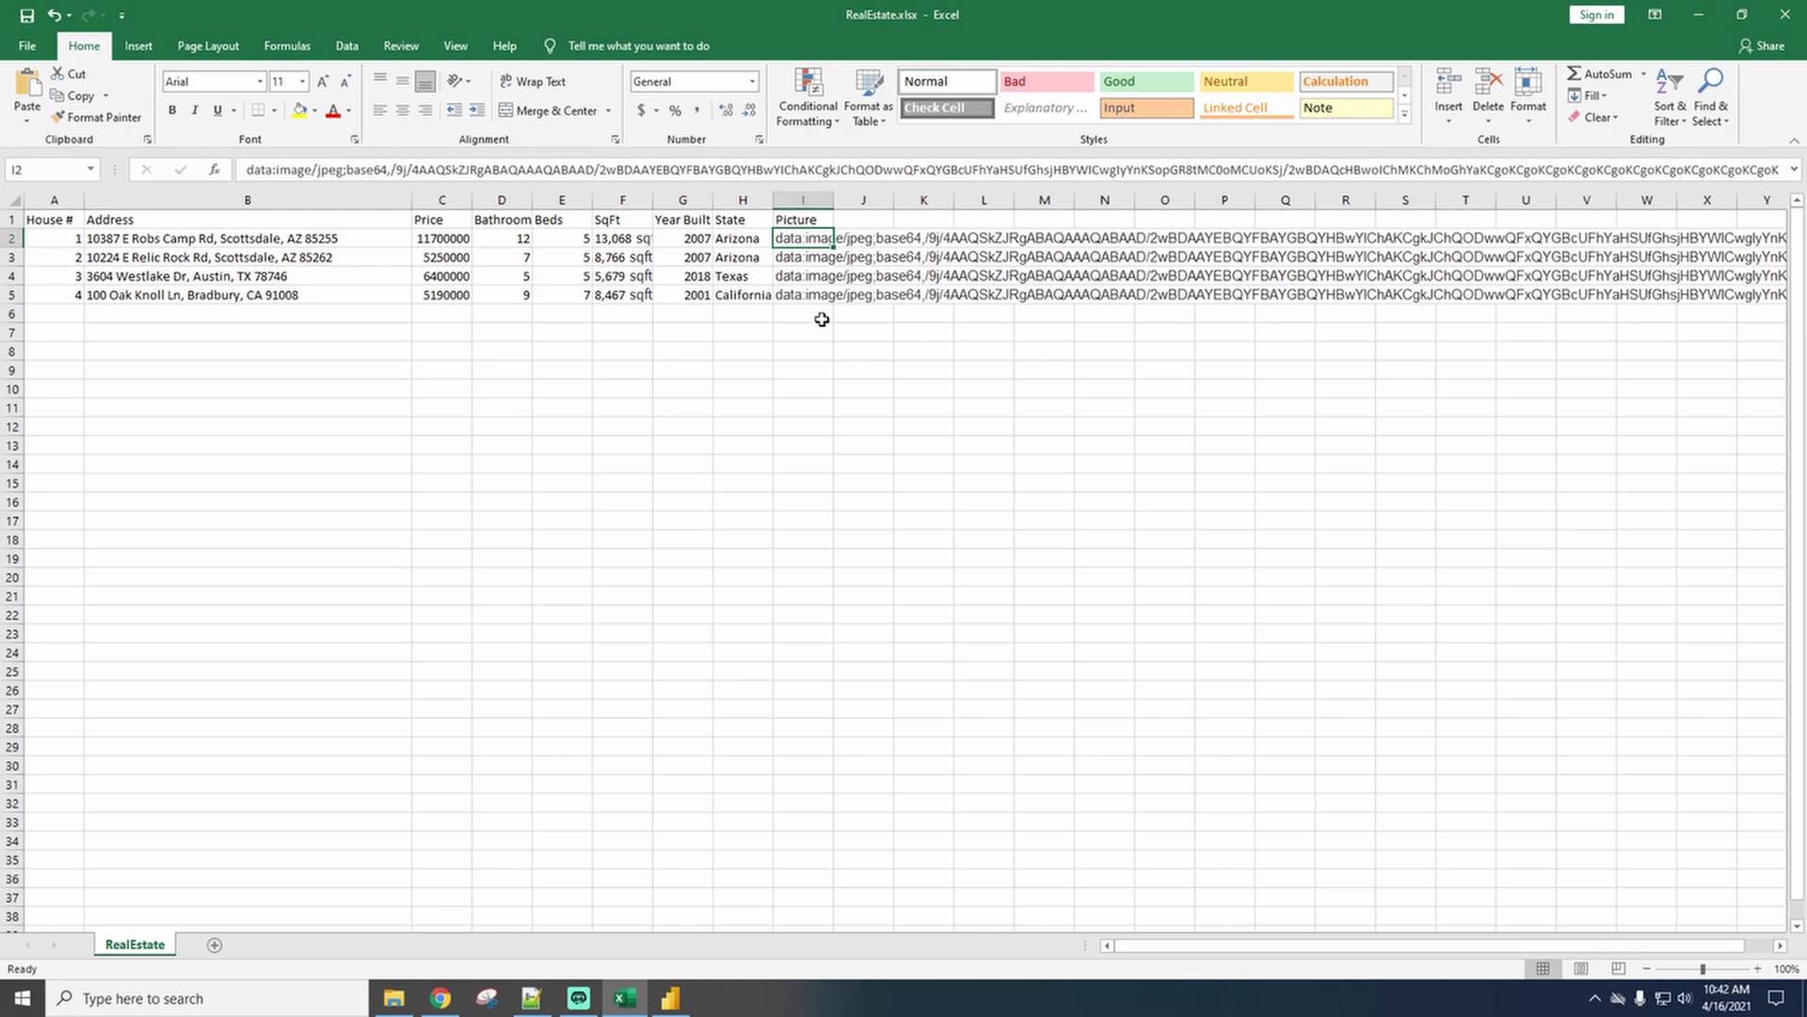
pyautogui.hotkey('ctrl', 'c')
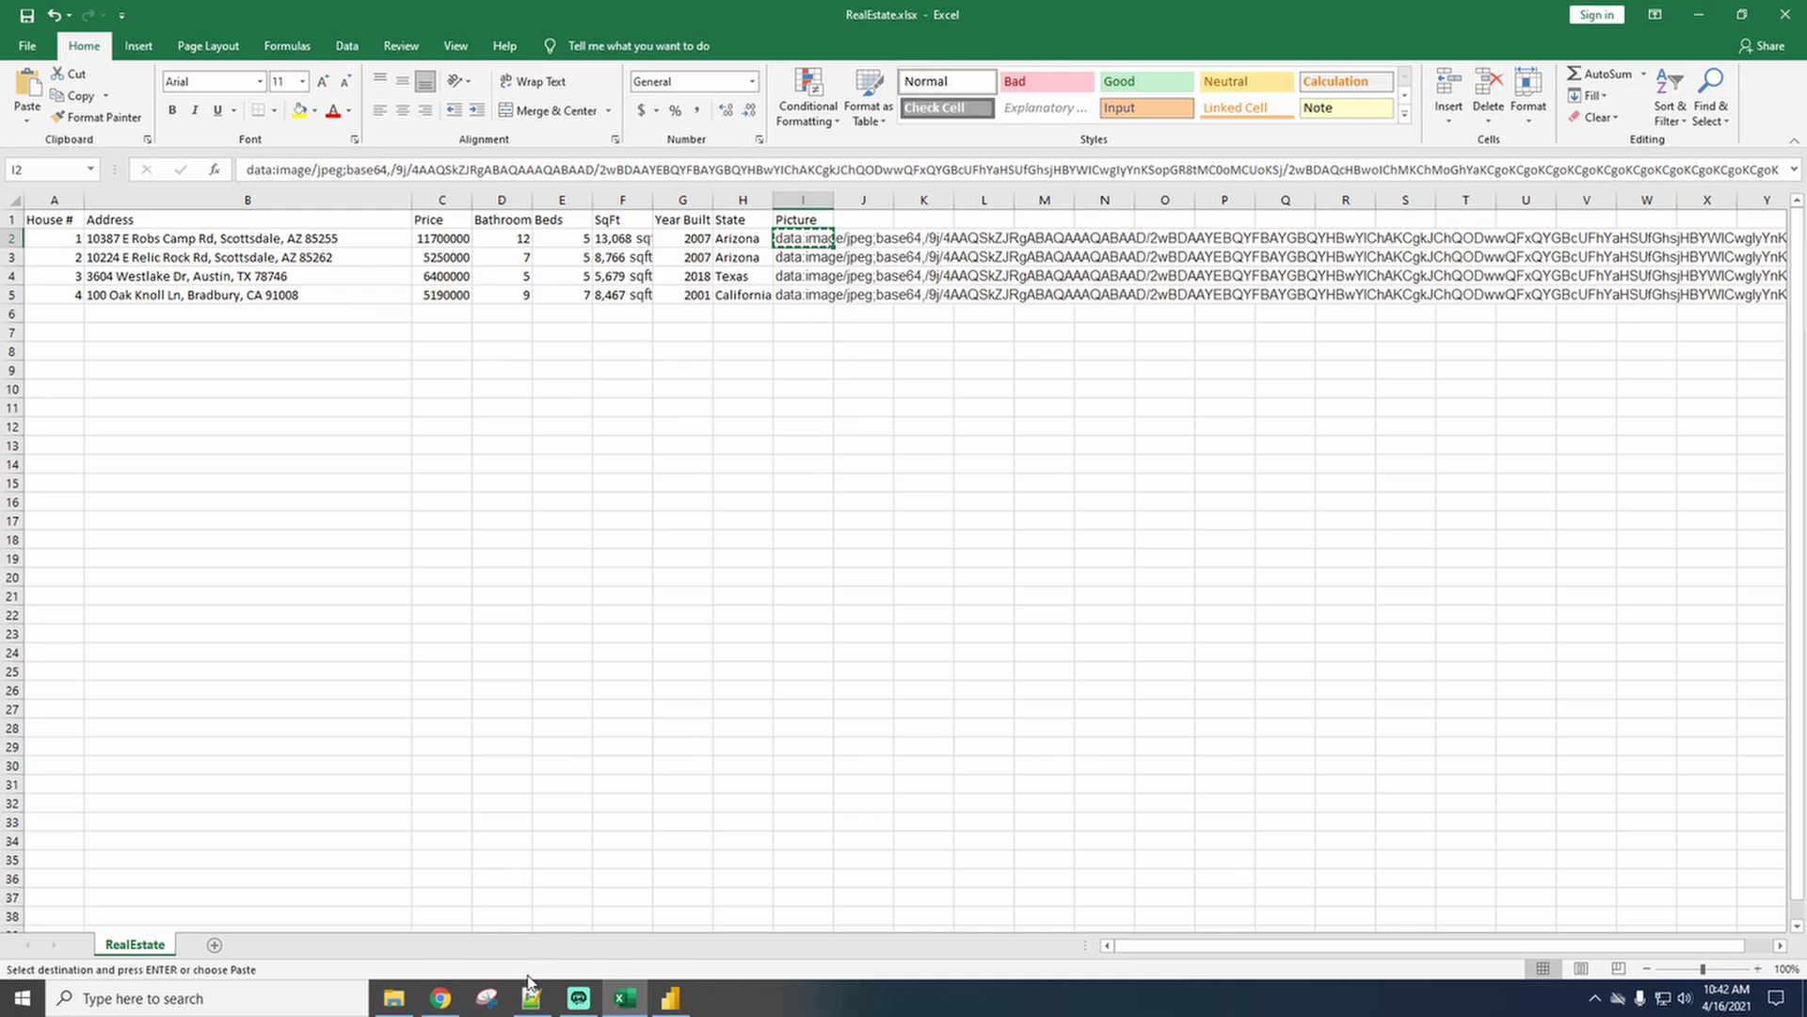
# Switch to Notepad++ and paste the copied Base64 string into a new document.
pyautogui.press('super')
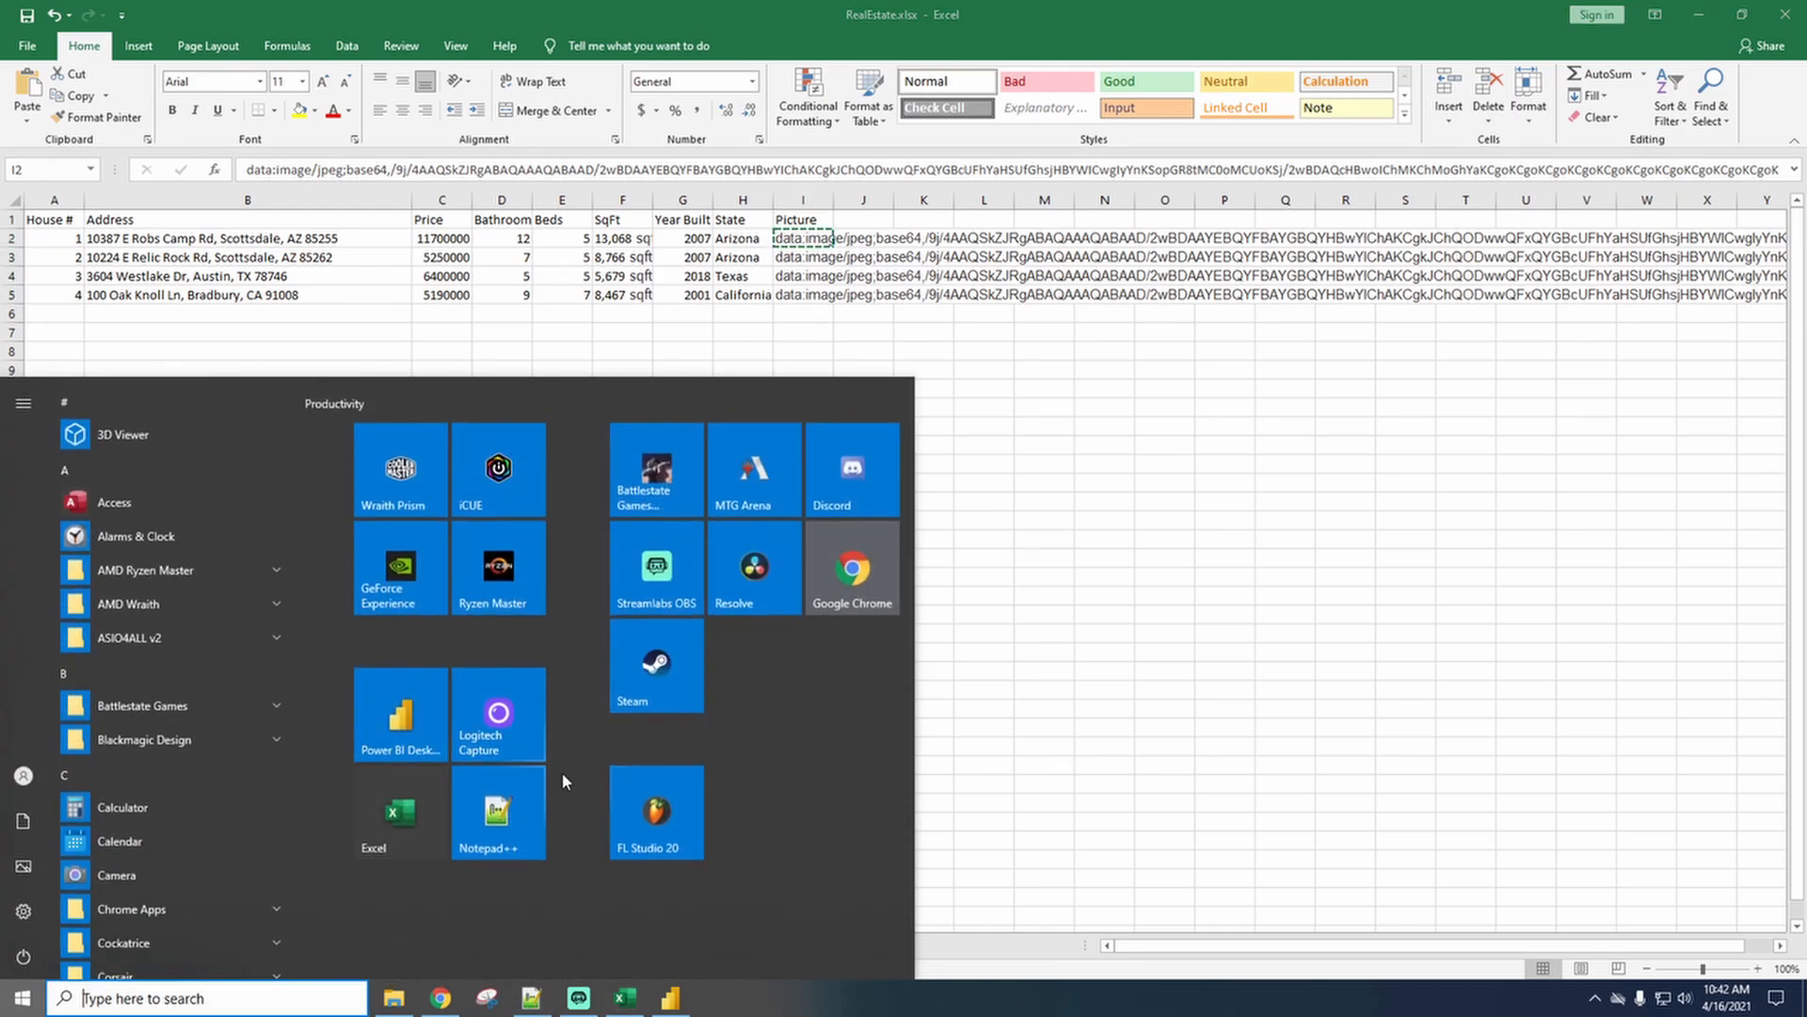
pyautogui.click(517, 829)
pyautogui.hotkey('ctrl', 'n')
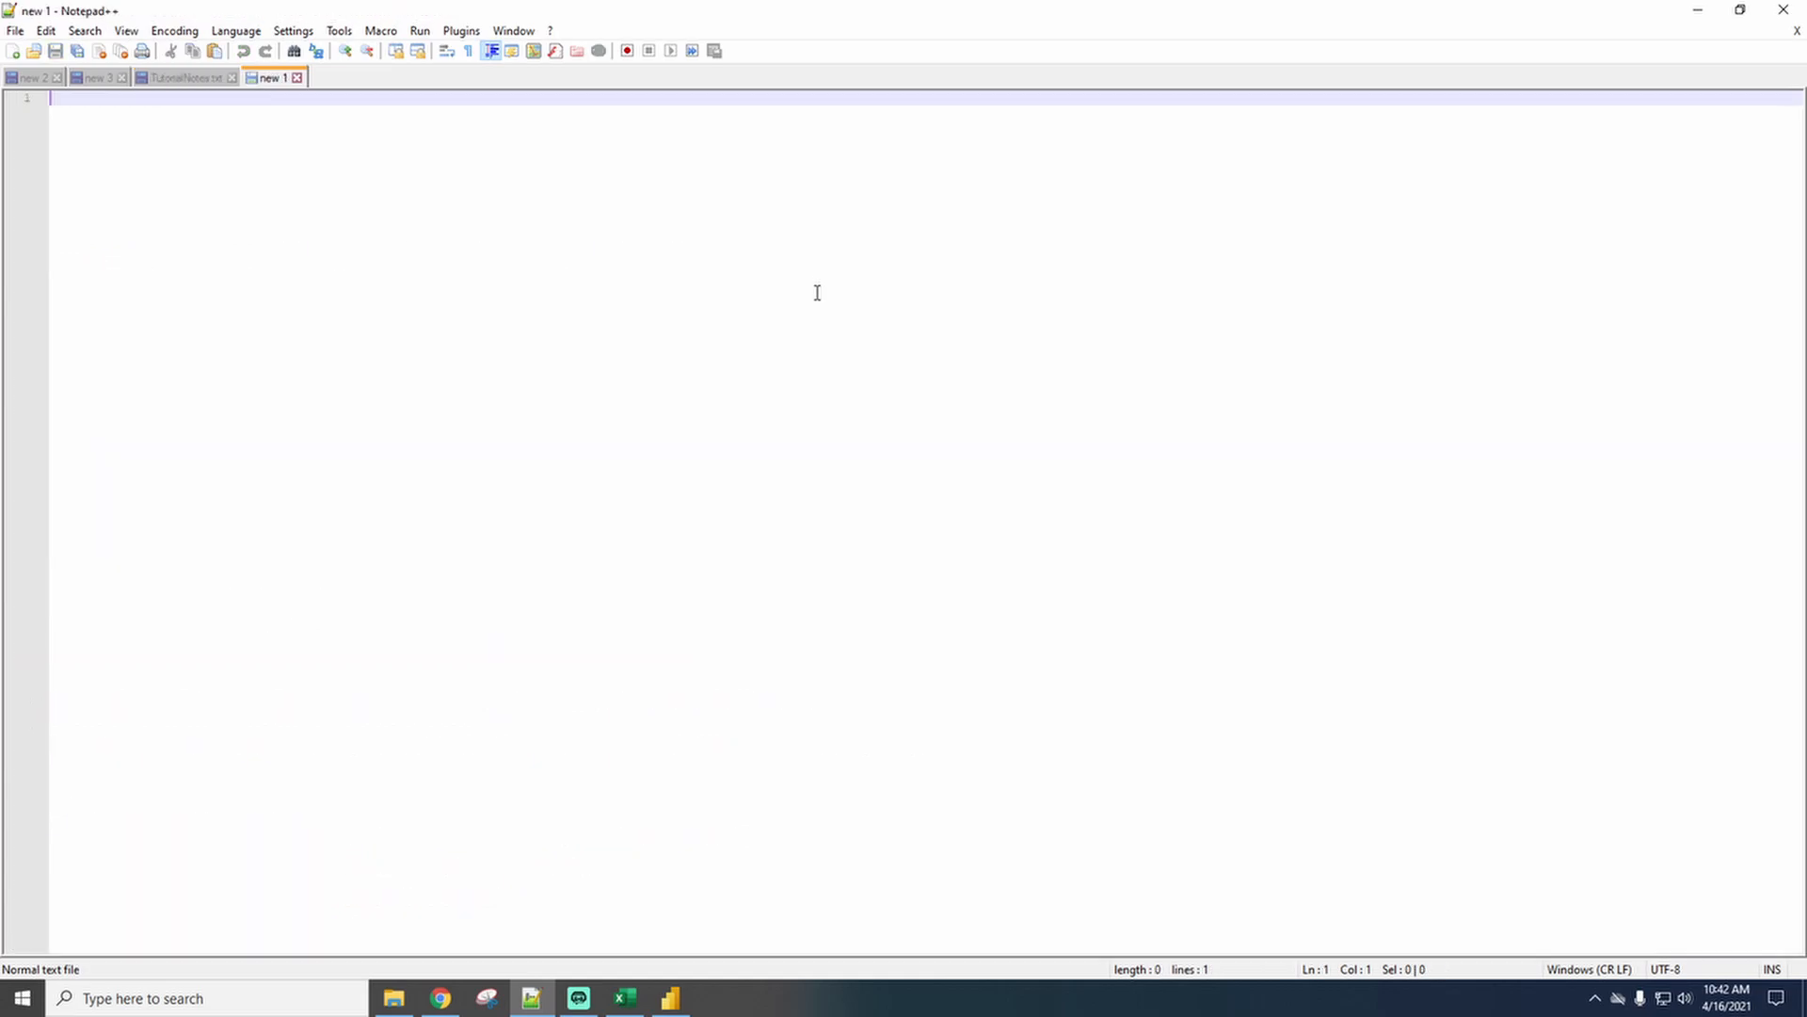
pyautogui.hotkey('ctrl', 'v')
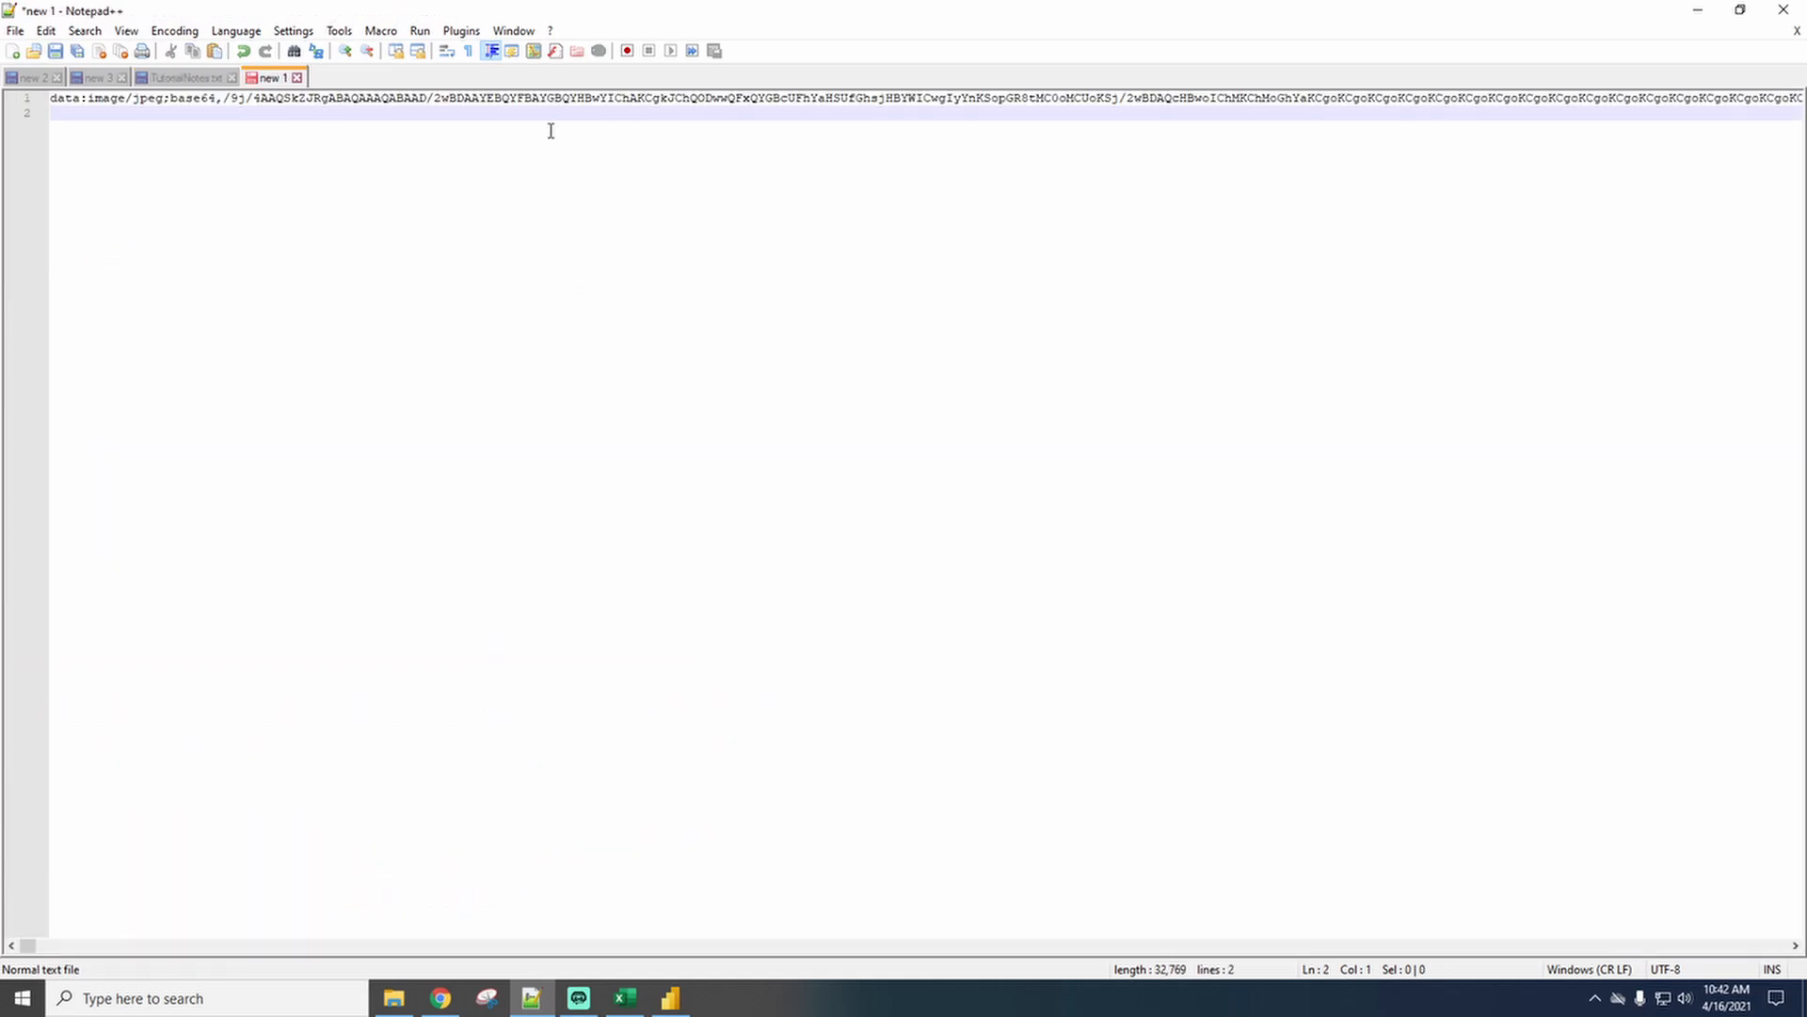
# Examine where the pasted string ends in Notepad++ and how the Method 1 image displays in Power BI.
pyautogui.click(556, 102)
pyautogui.press('Down')
pyautogui.press('Left')
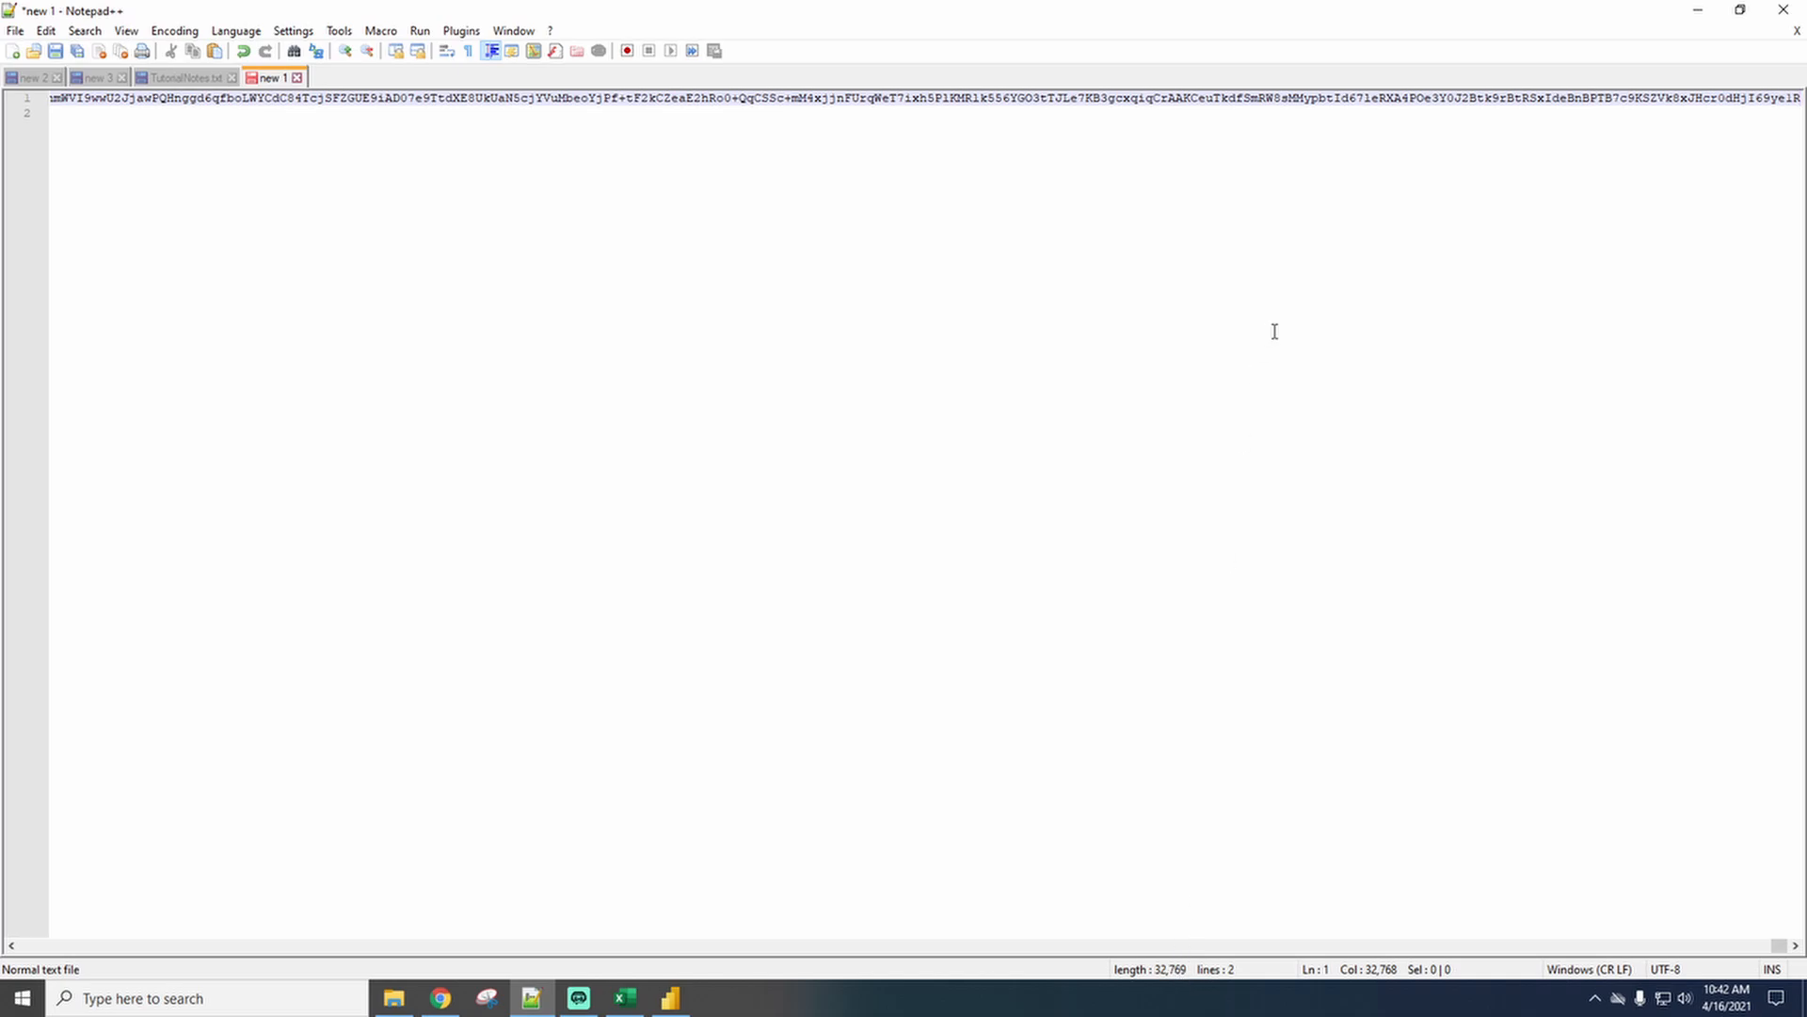
pyautogui.press('Home')
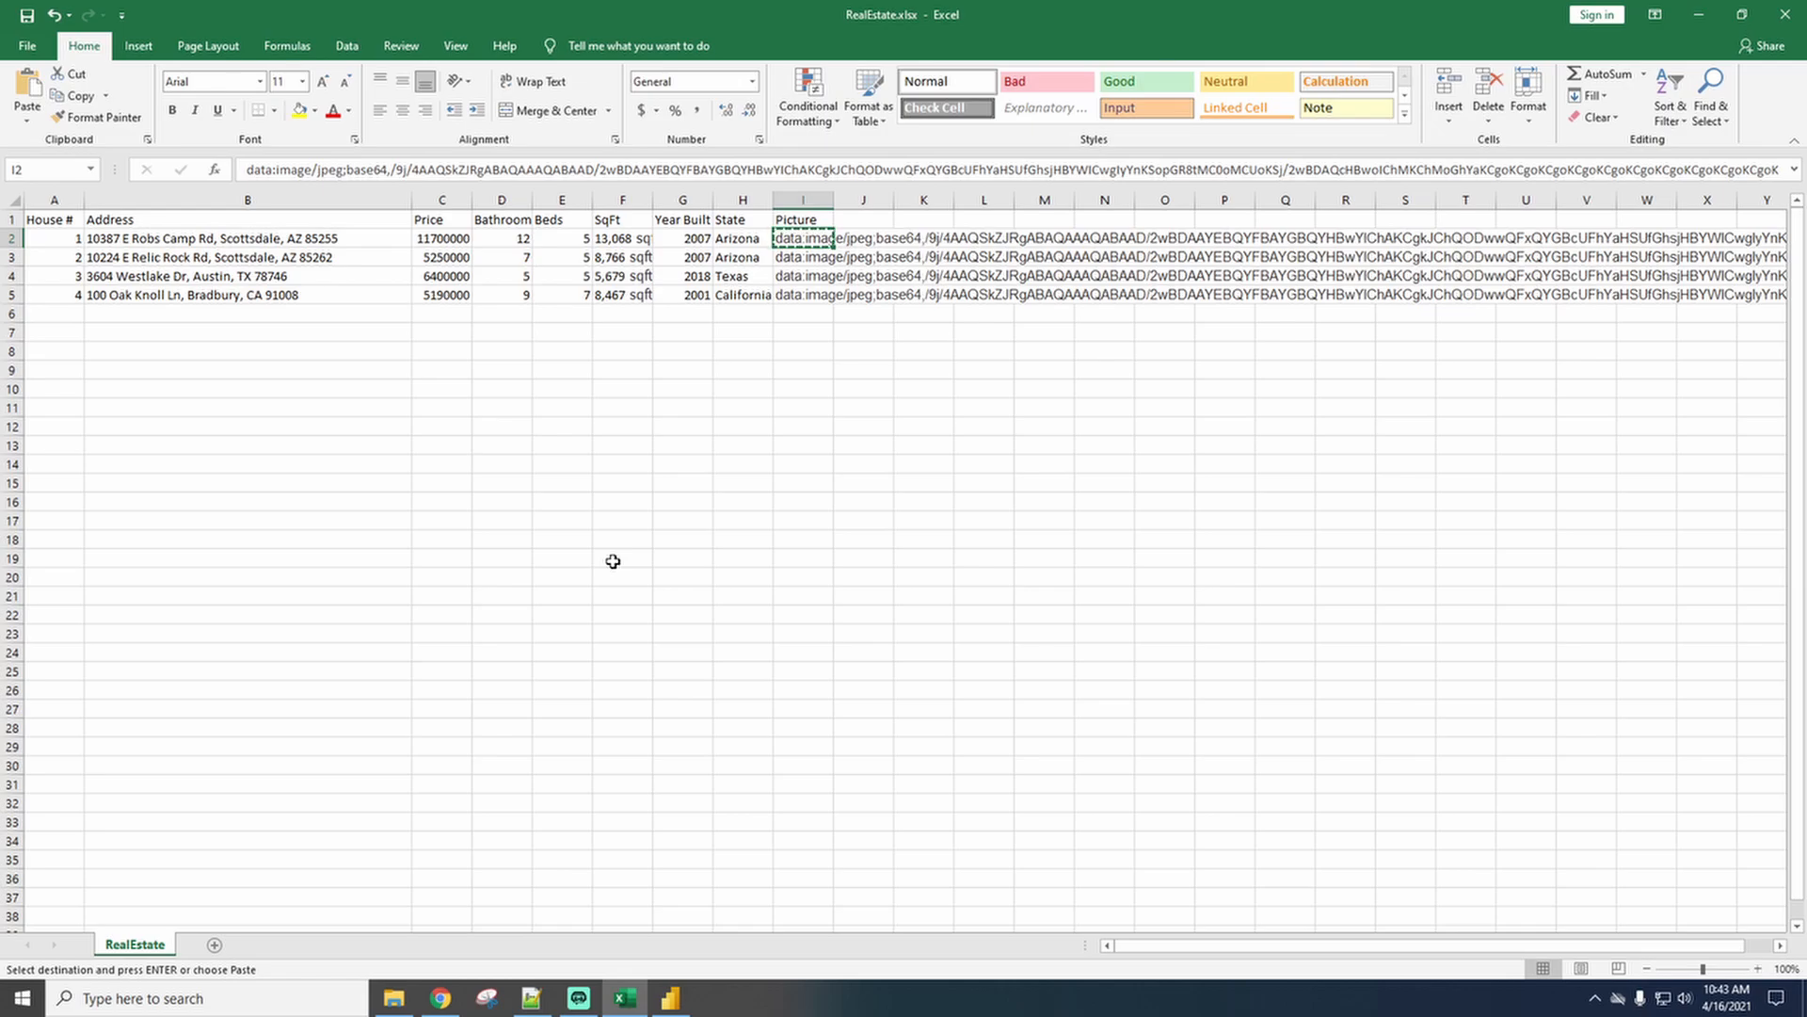
pyautogui.click(670, 998)
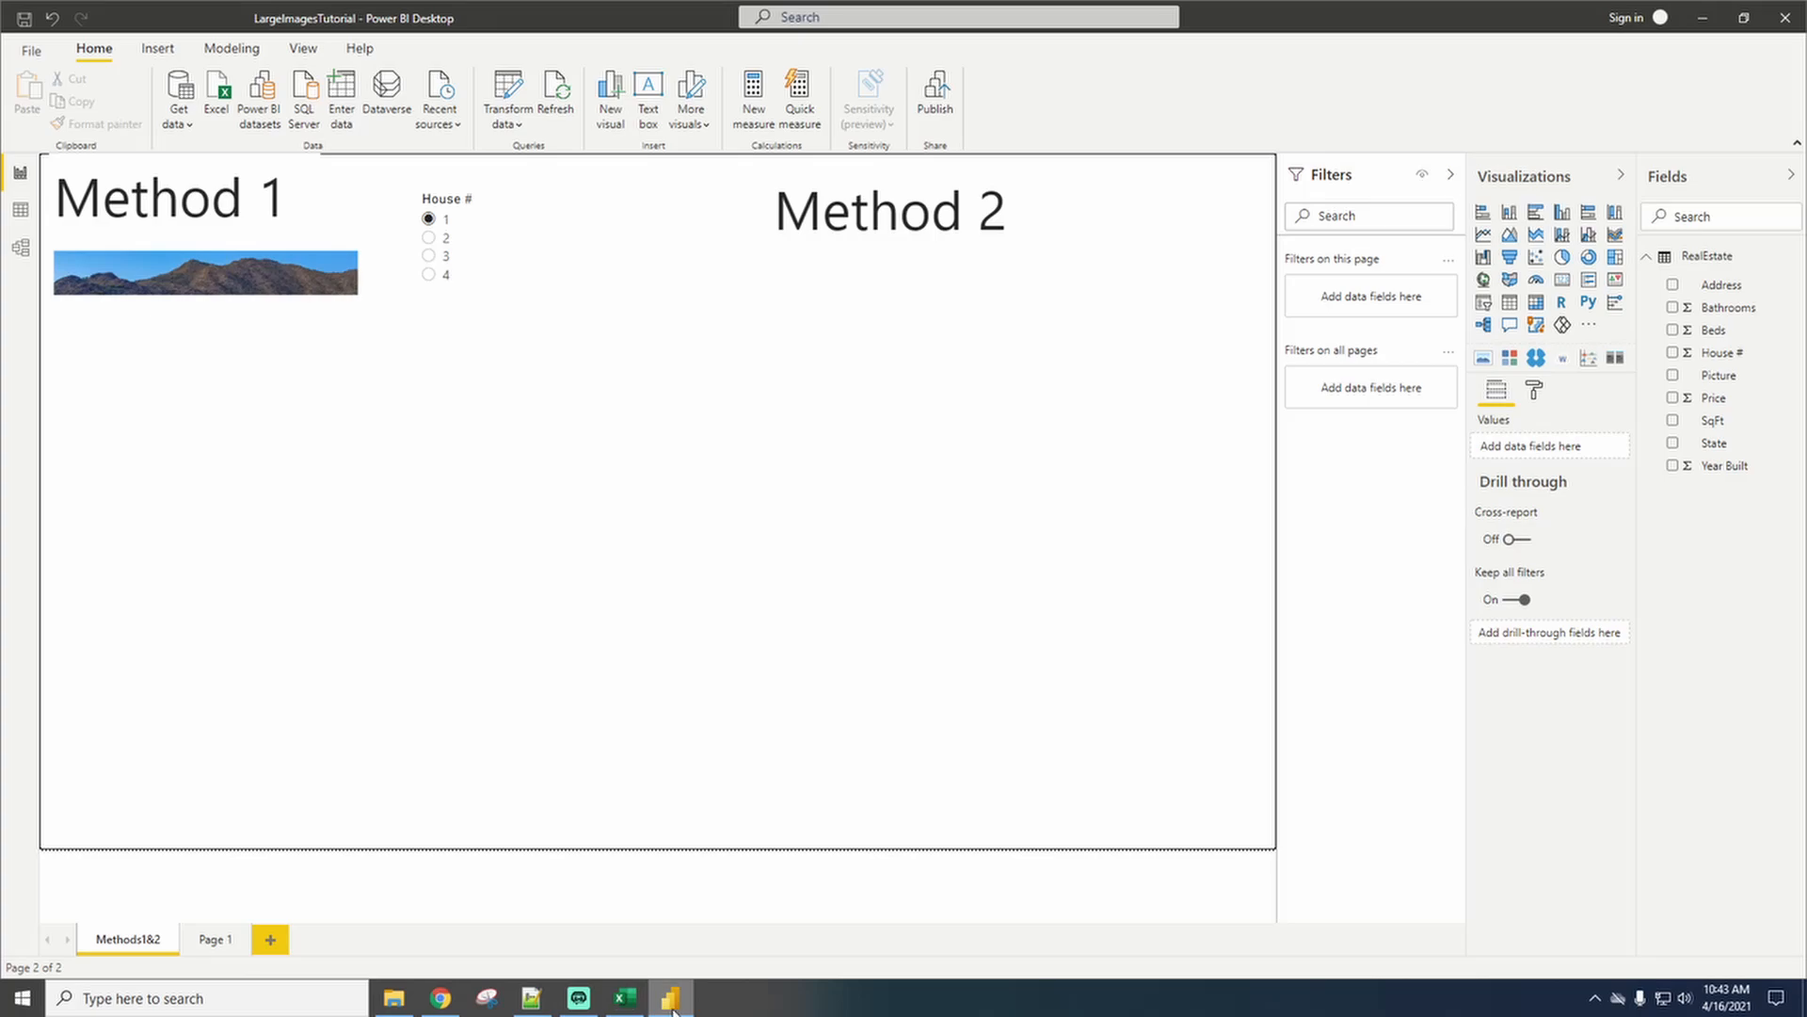
pyautogui.moveTo(670, 1000)
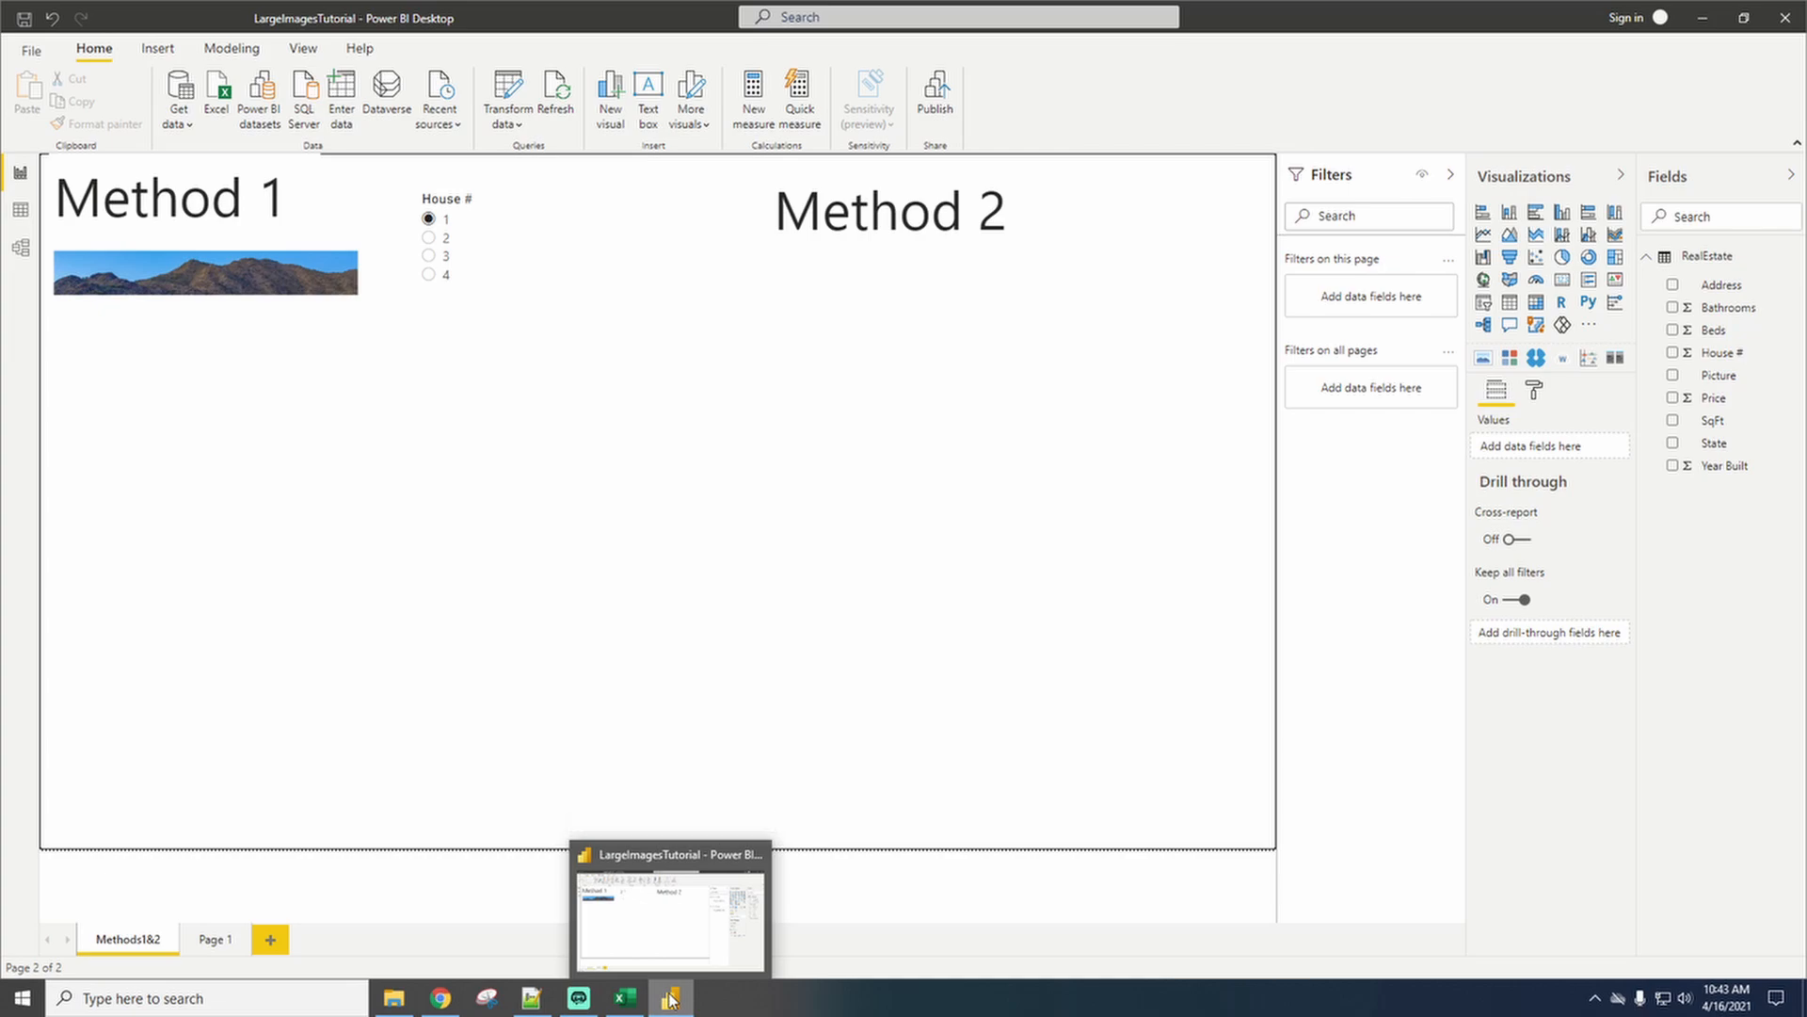
pyautogui.click(532, 1007)
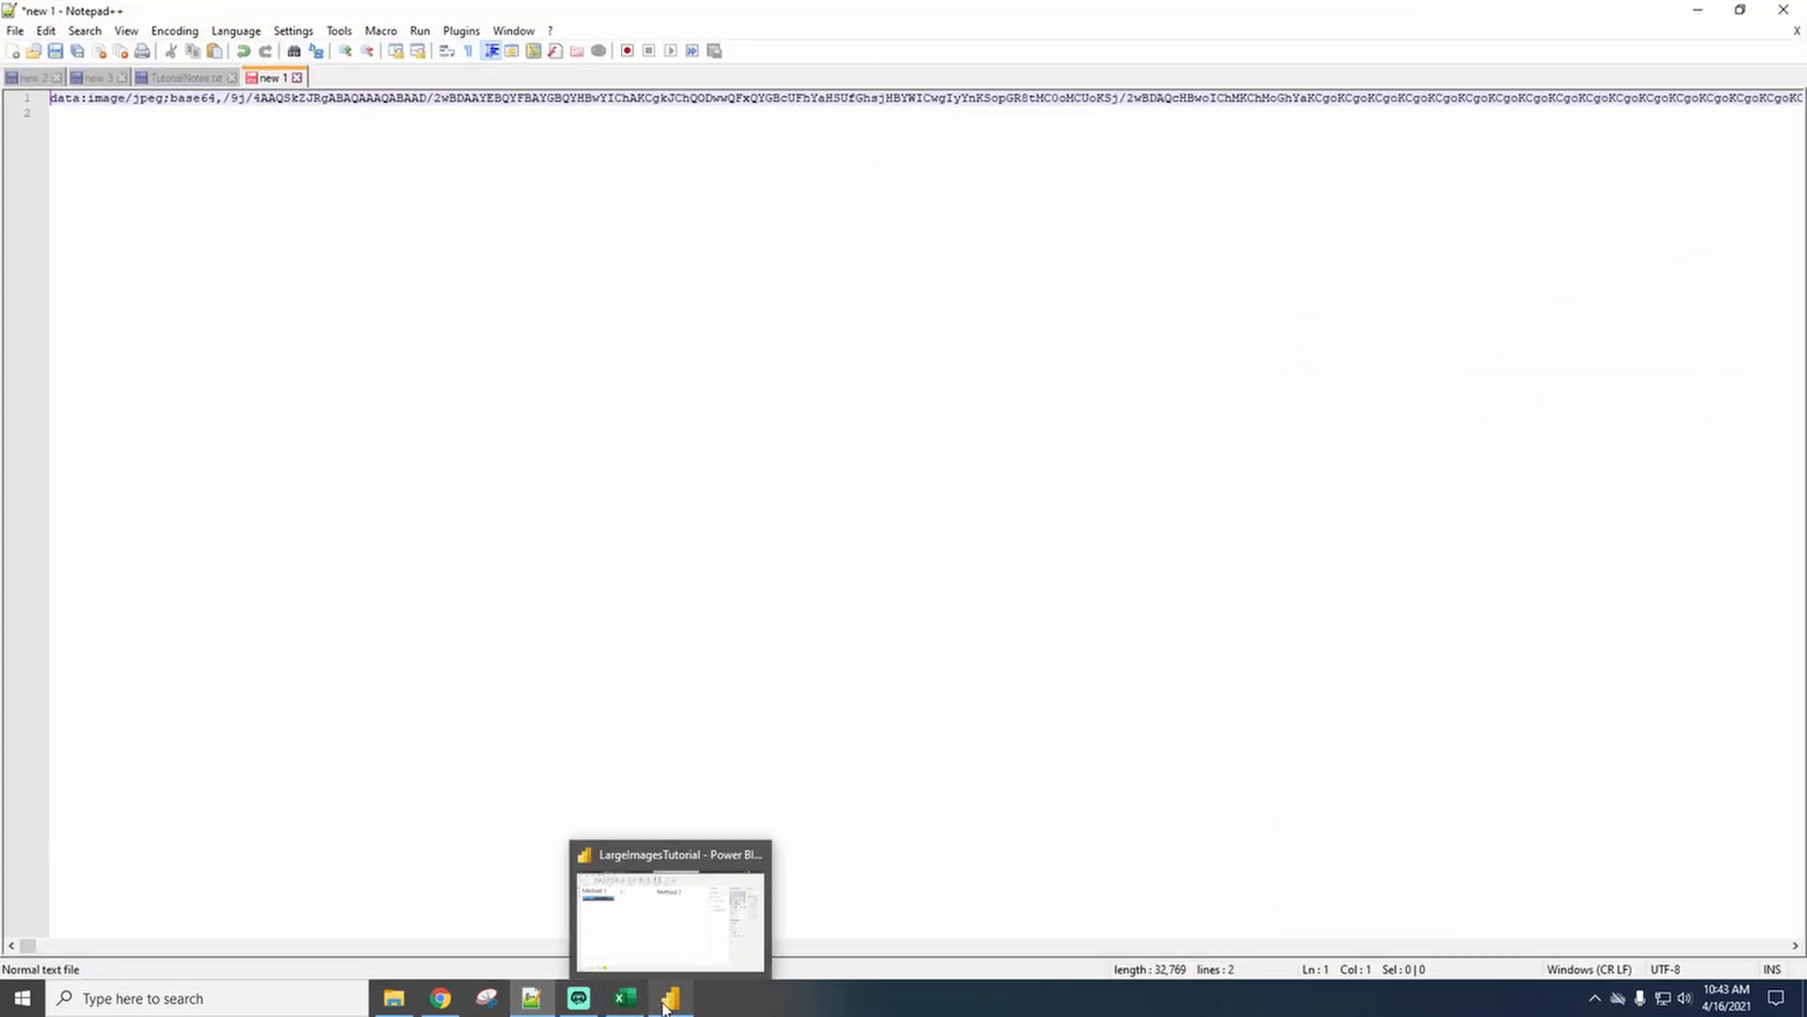
pyautogui.click(663, 876)
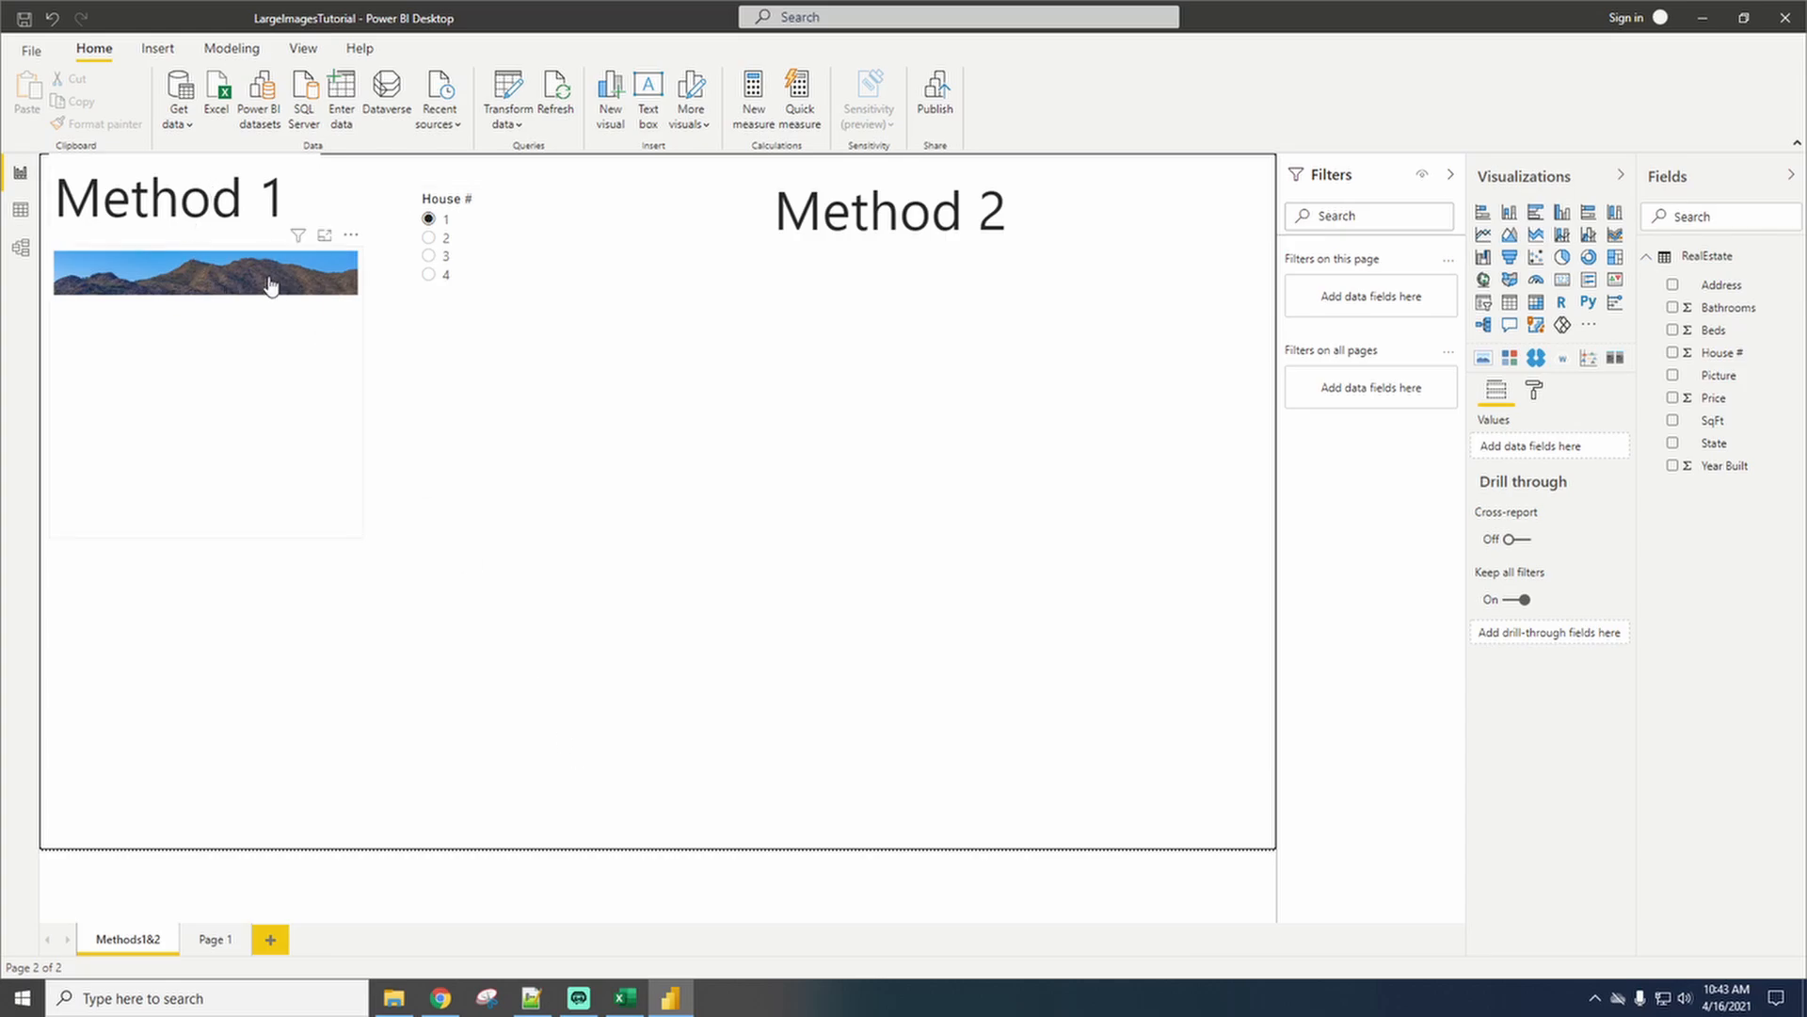
# Switch to the Base64 converter in Chrome and compare the end of the 4.jpg image code with the end of the string in Notepad++.
pyautogui.click(440, 997)
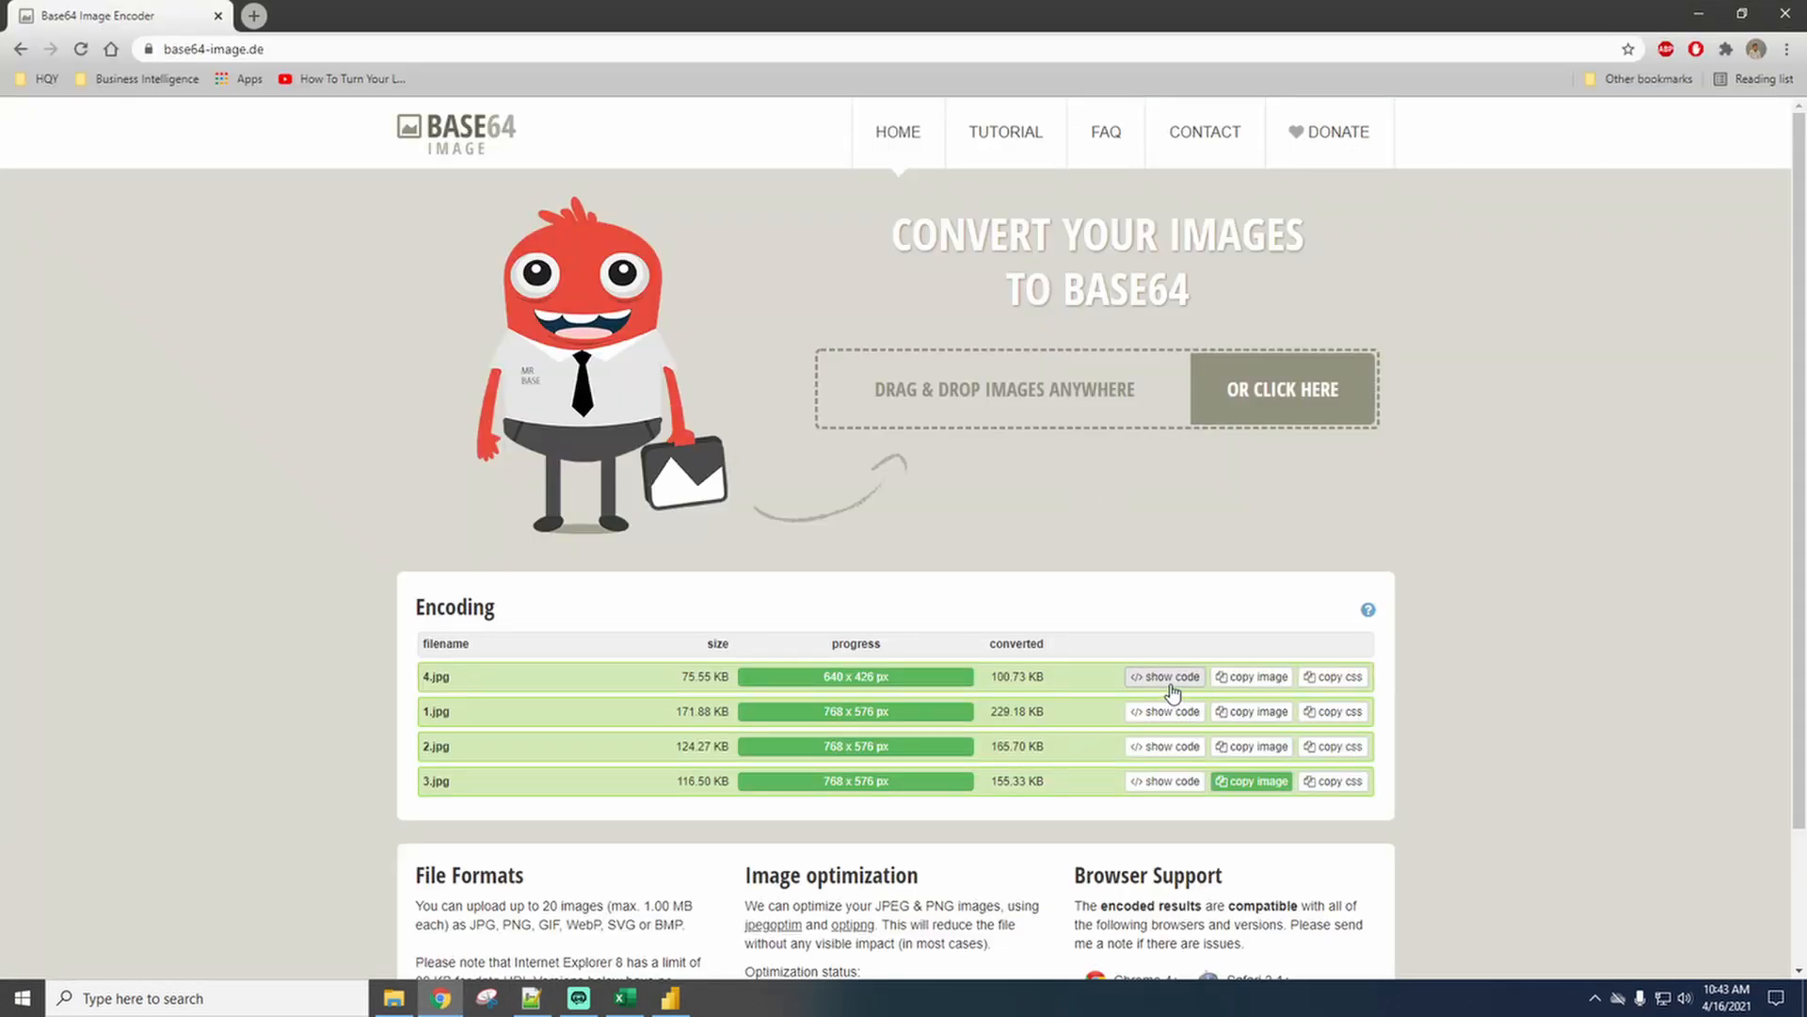
pyautogui.click(1171, 685)
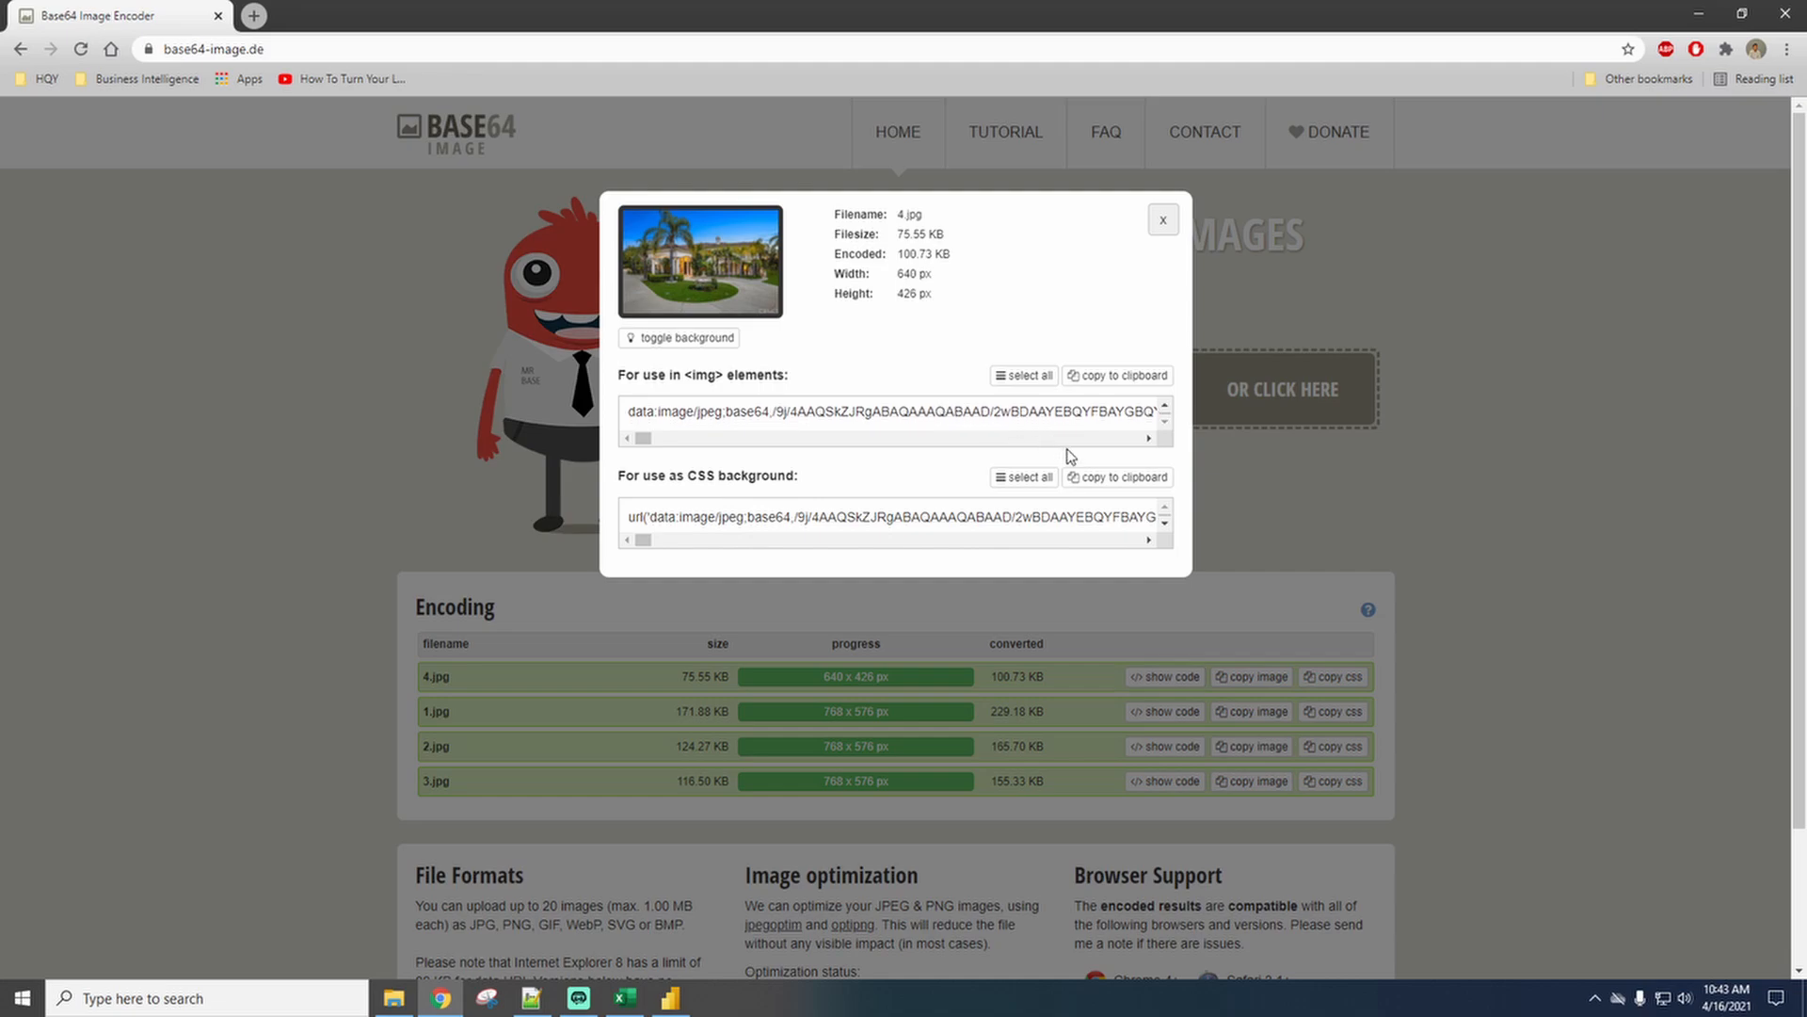
pyautogui.moveTo(645, 439); pyautogui.dragTo(1181, 484)
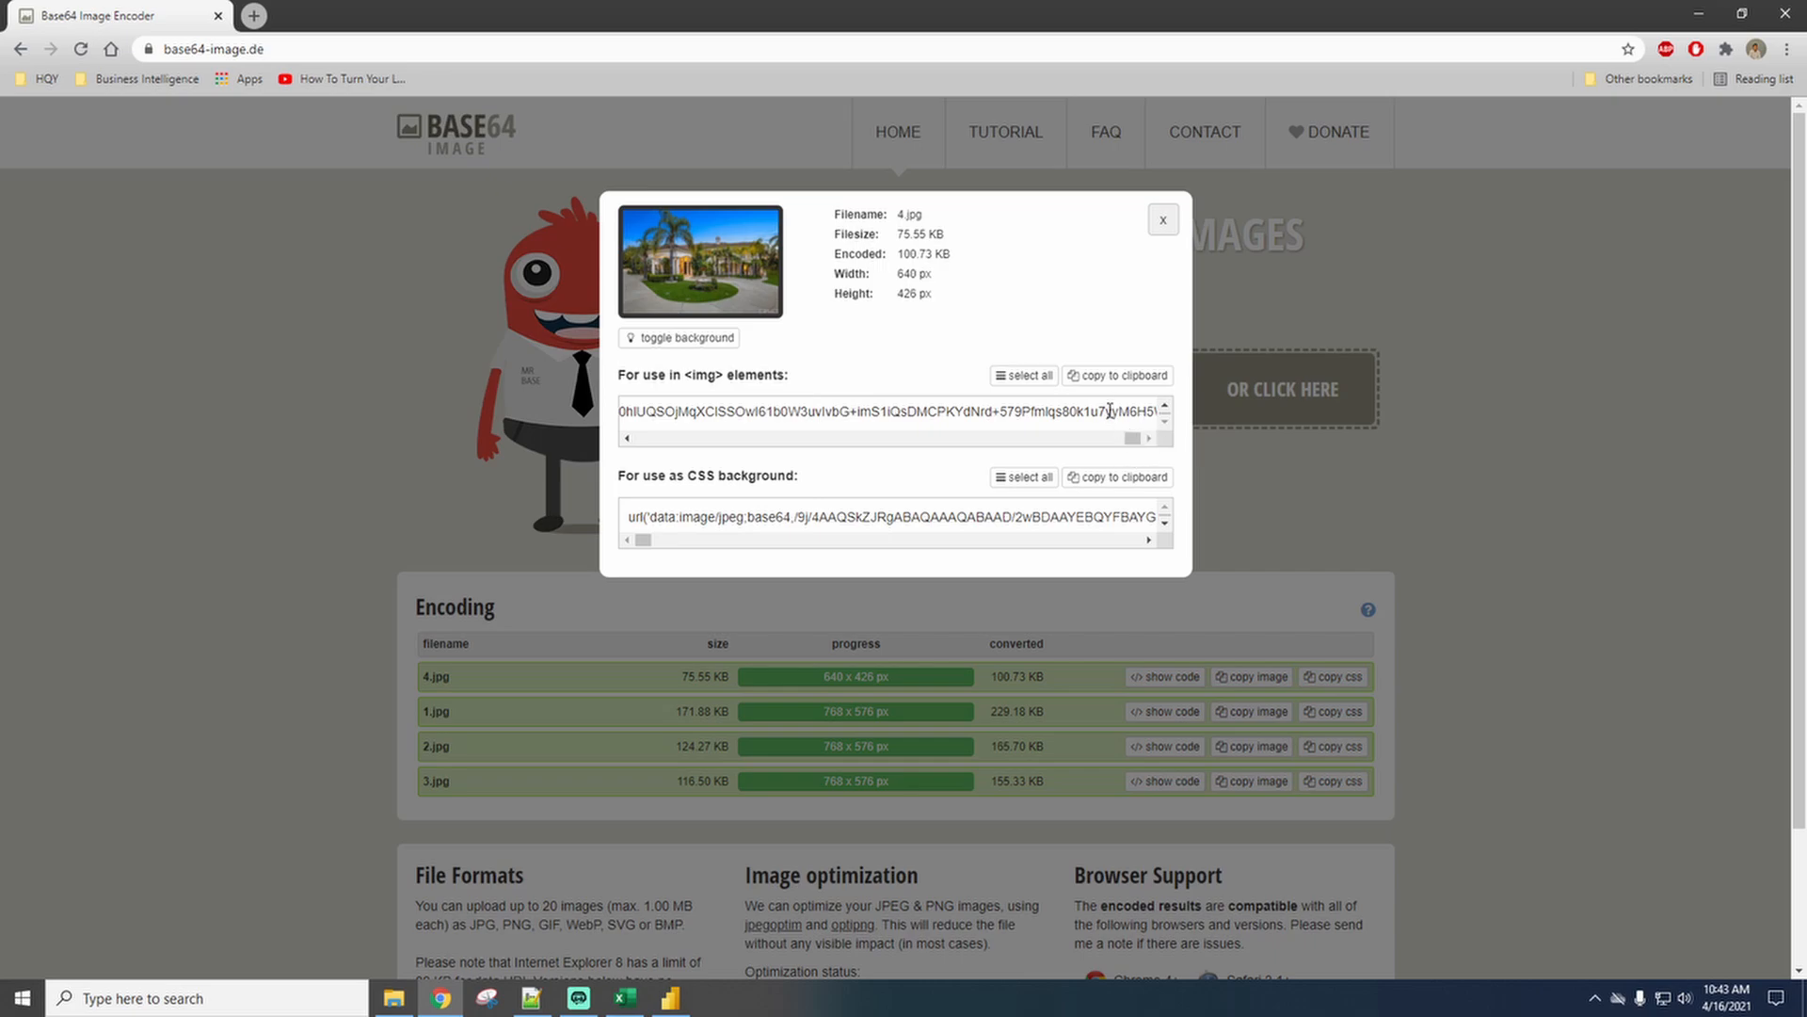
pyautogui.moveTo(1120, 415); pyautogui.dragTo(1209, 416)
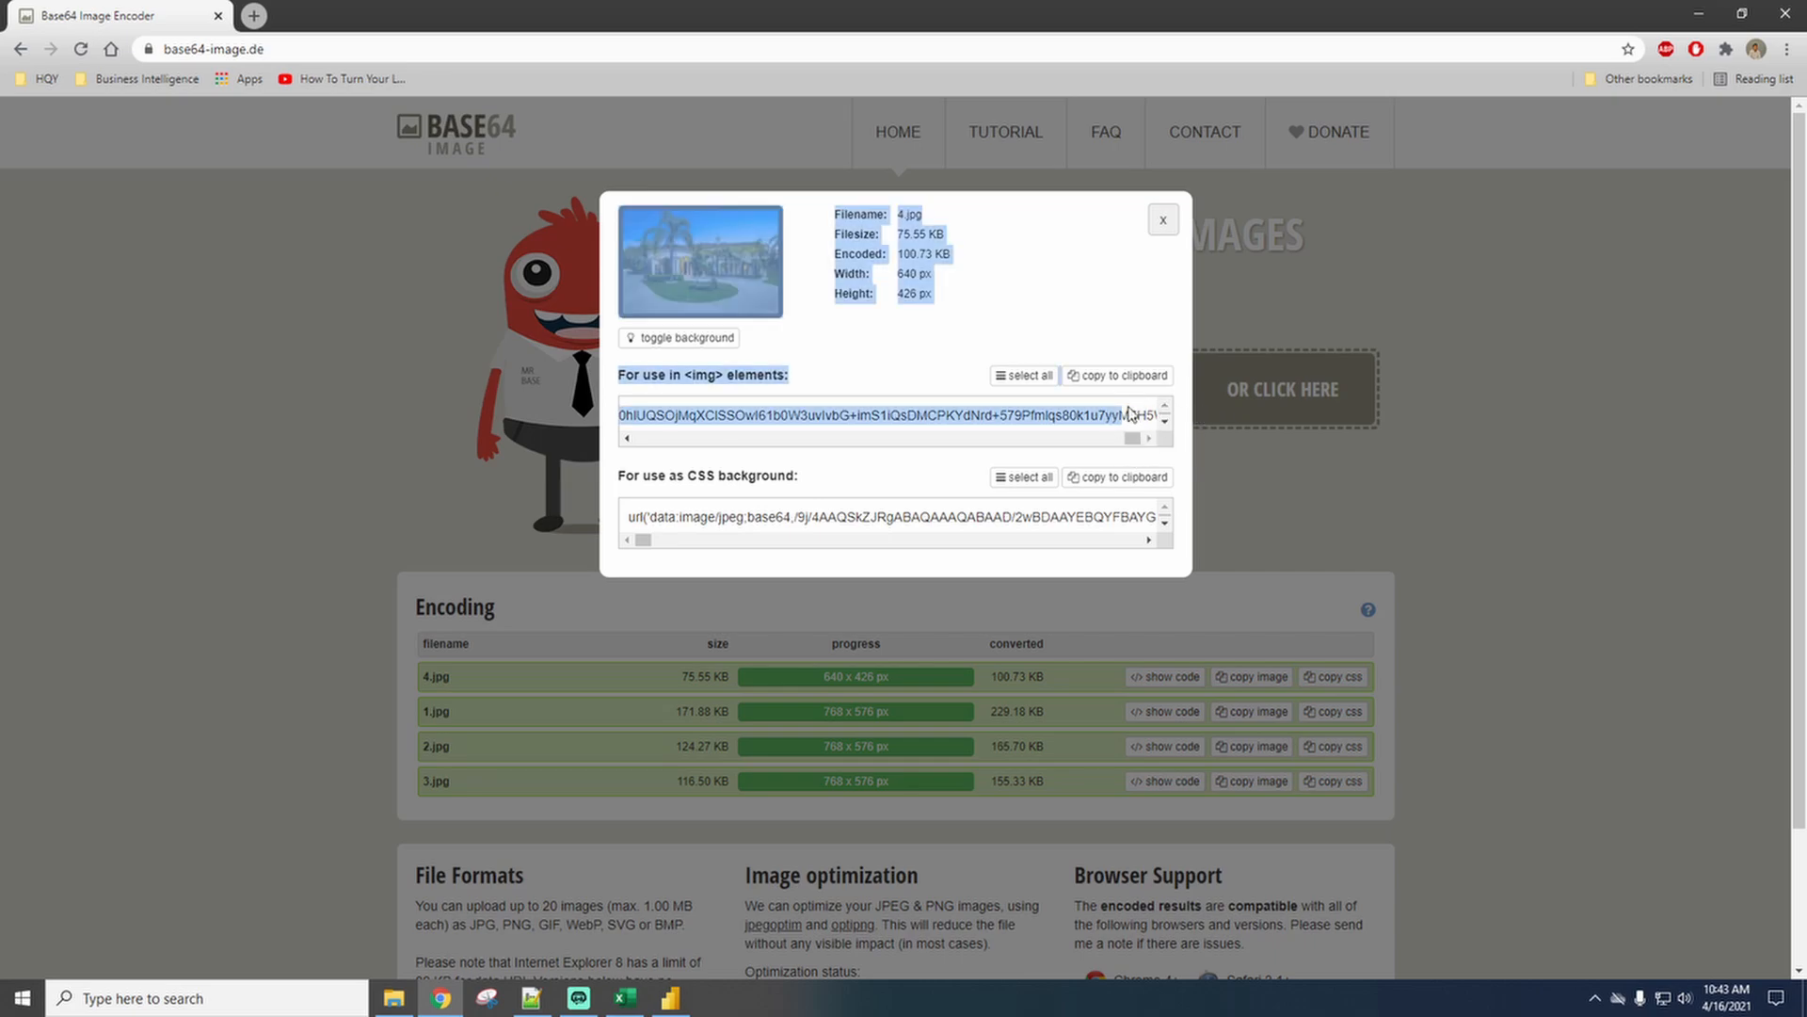
pyautogui.click(1150, 418)
pyautogui.click(1164, 422)
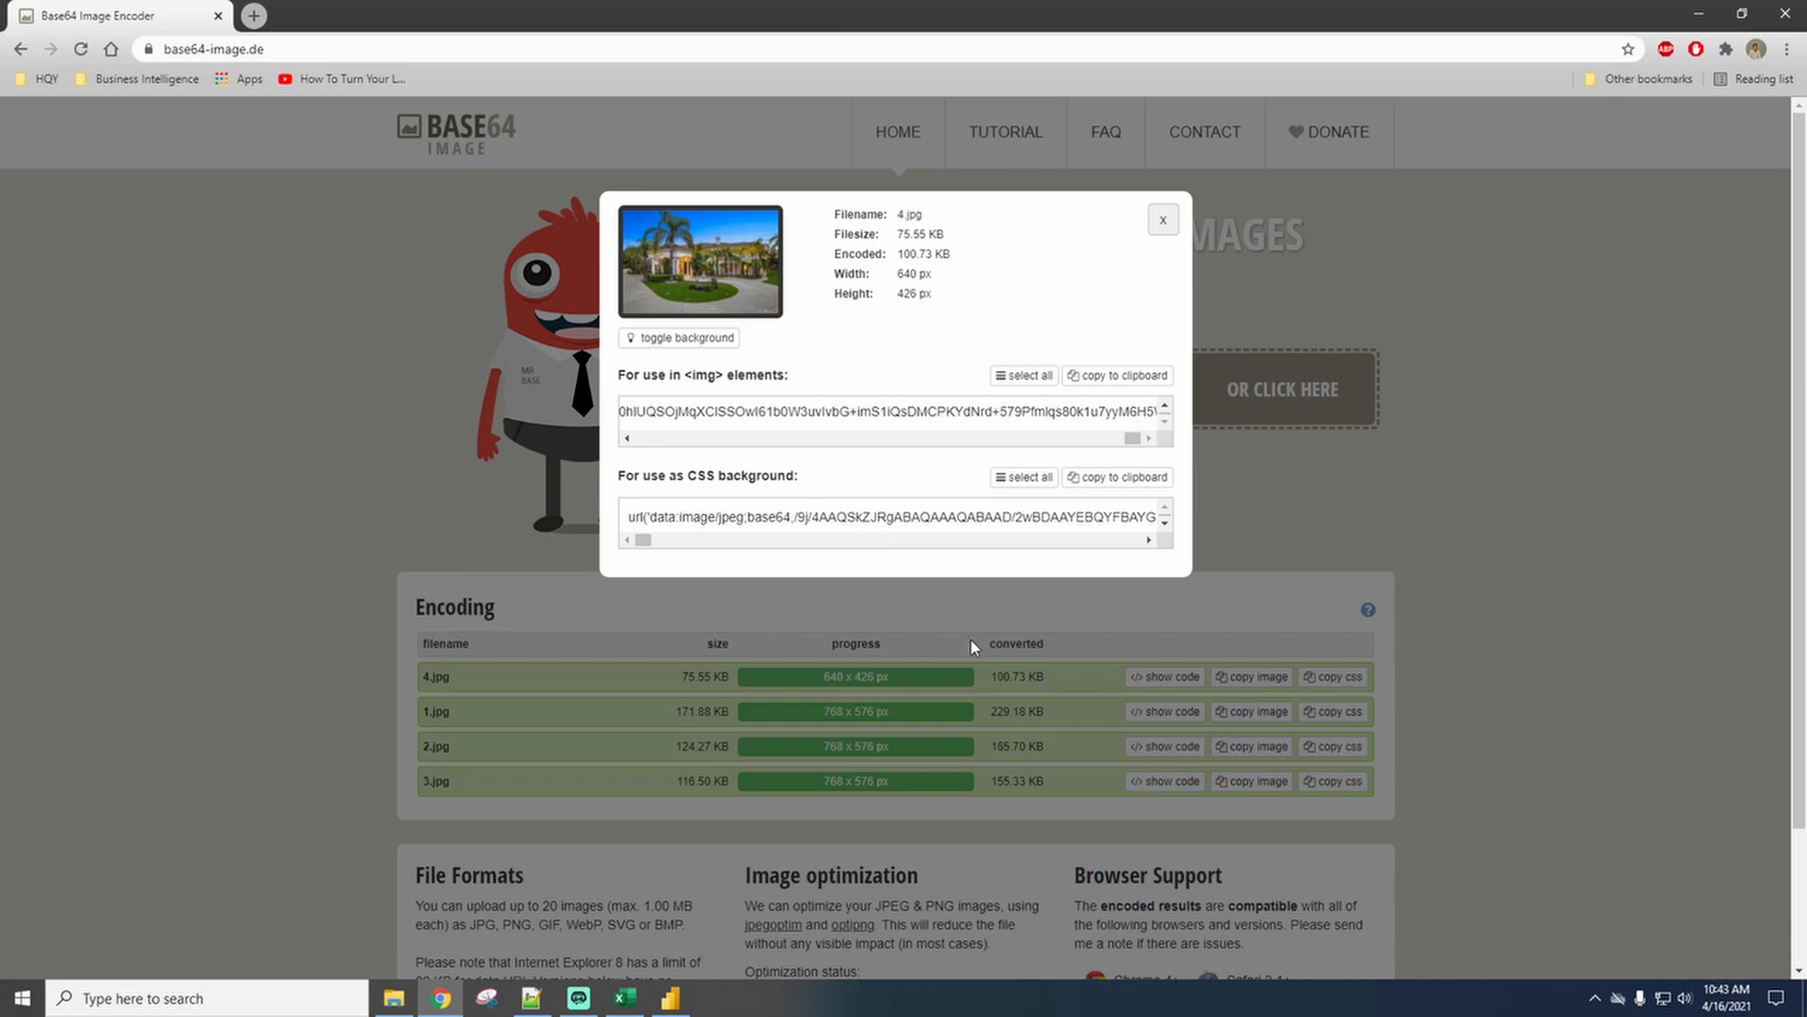
pyautogui.click(533, 1000)
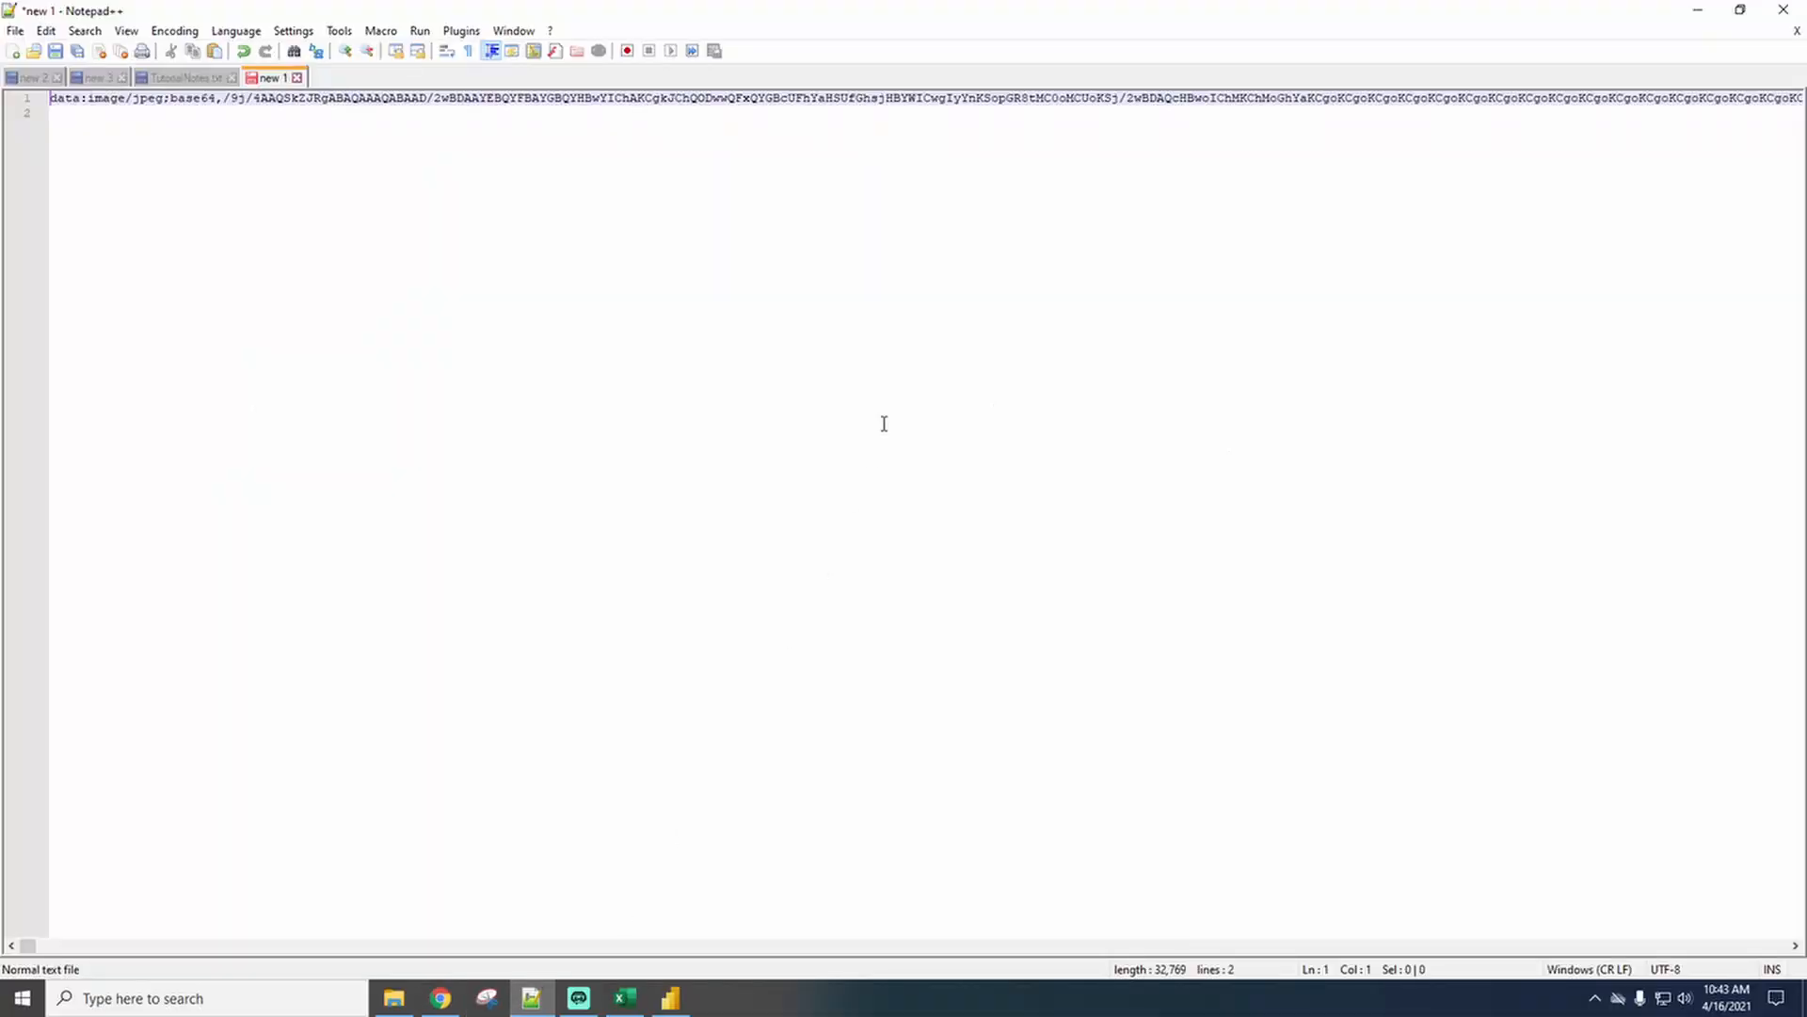
pyautogui.click(986, 100)
pyautogui.press('End')
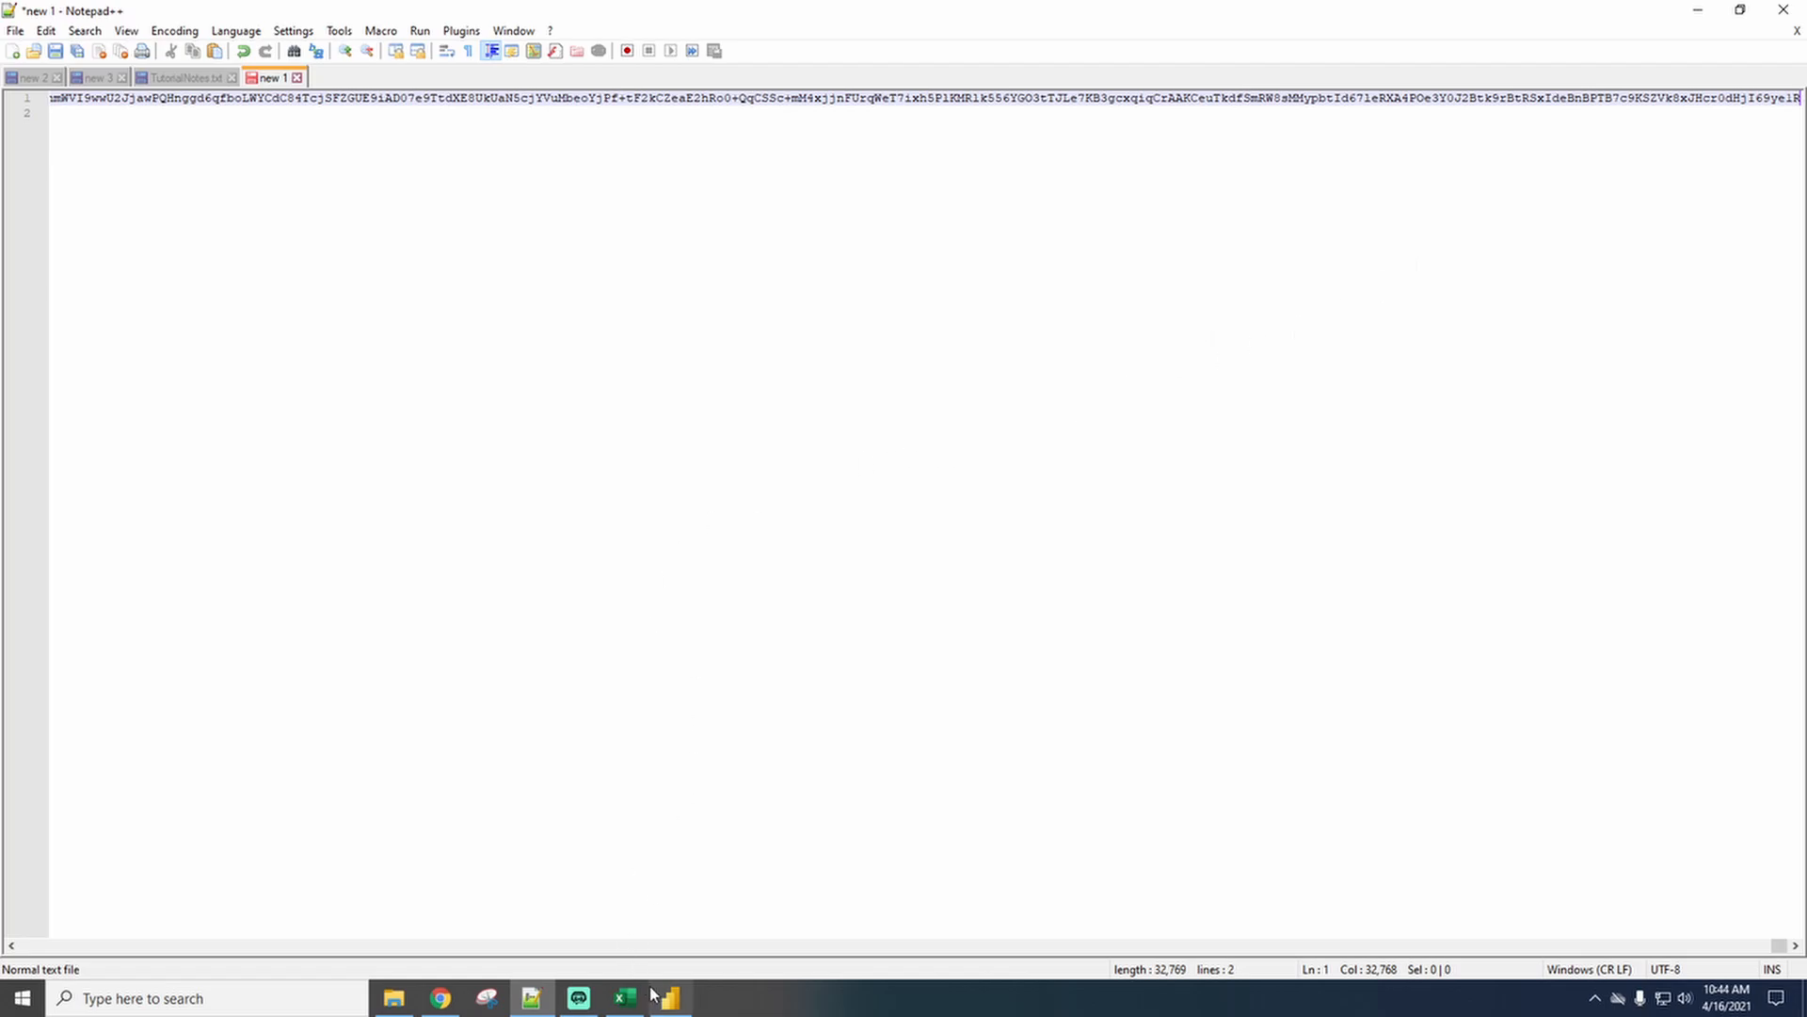
# Copy the full 4.jpg image code from the Base64 converter in Chrome and paste it on line 4 of the Notepad++ document.
pyautogui.click(441, 998)
pyautogui.click(1166, 222)
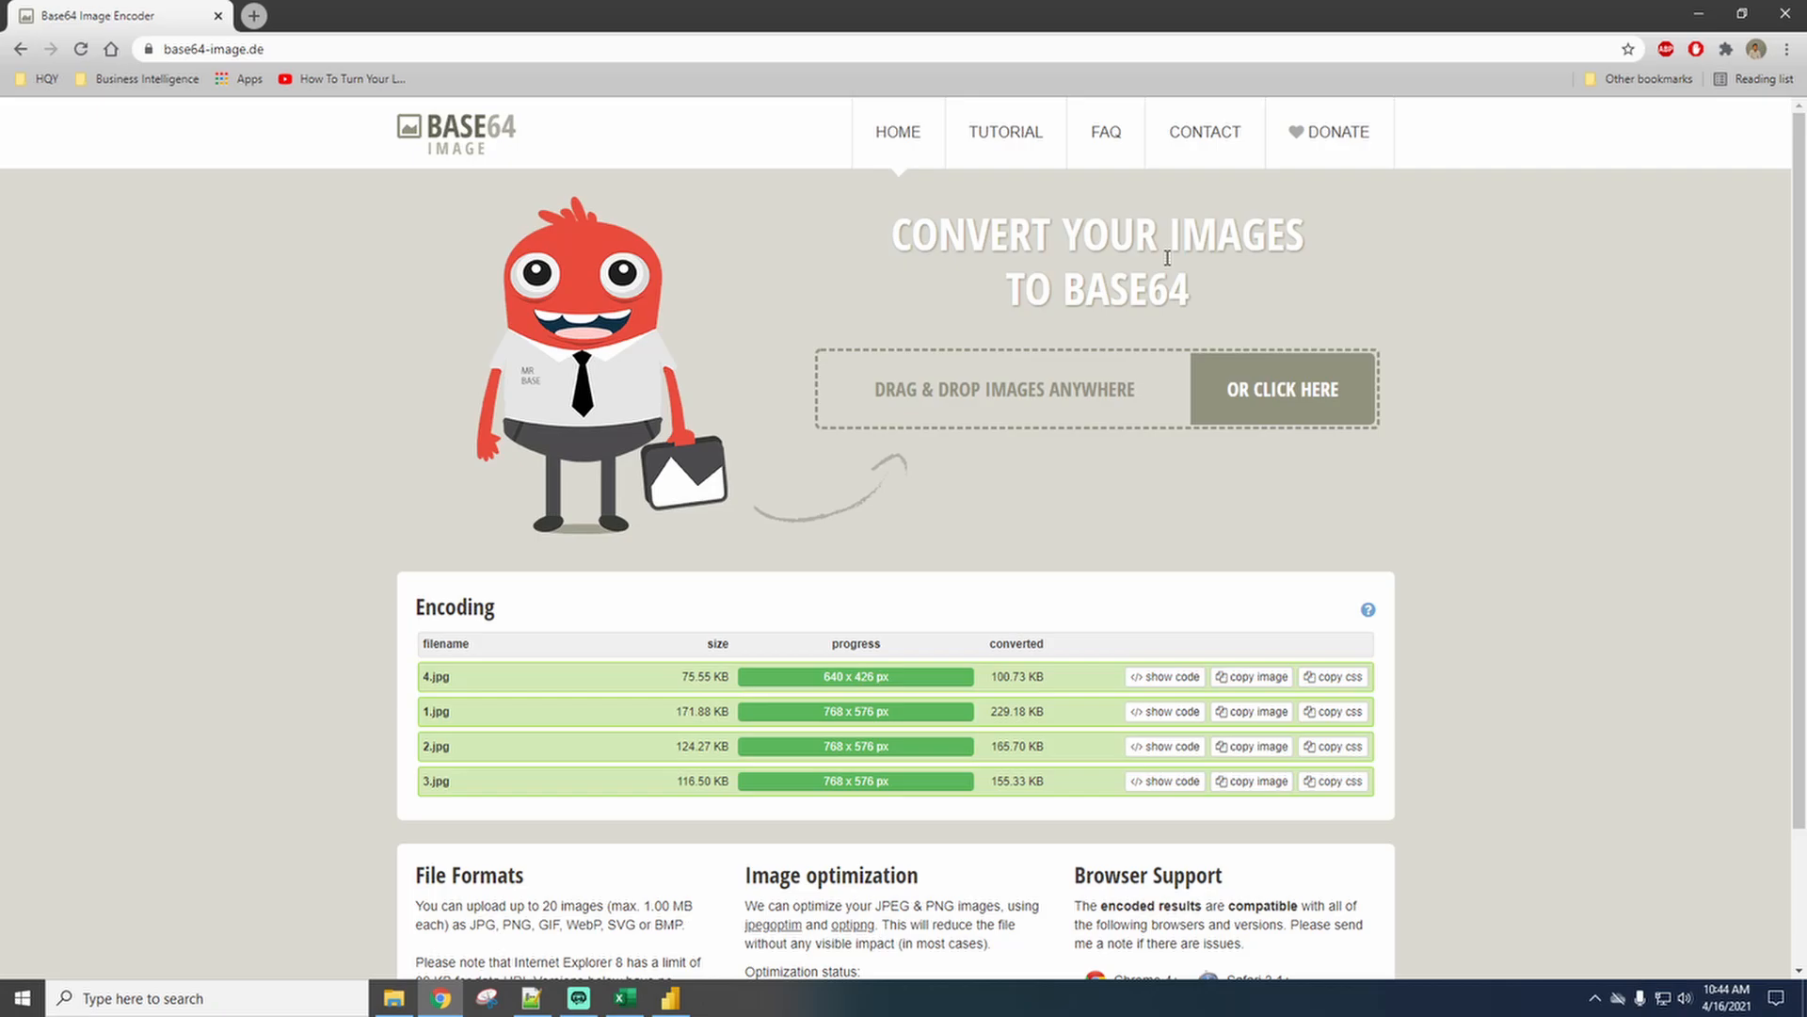
pyautogui.click(1252, 677)
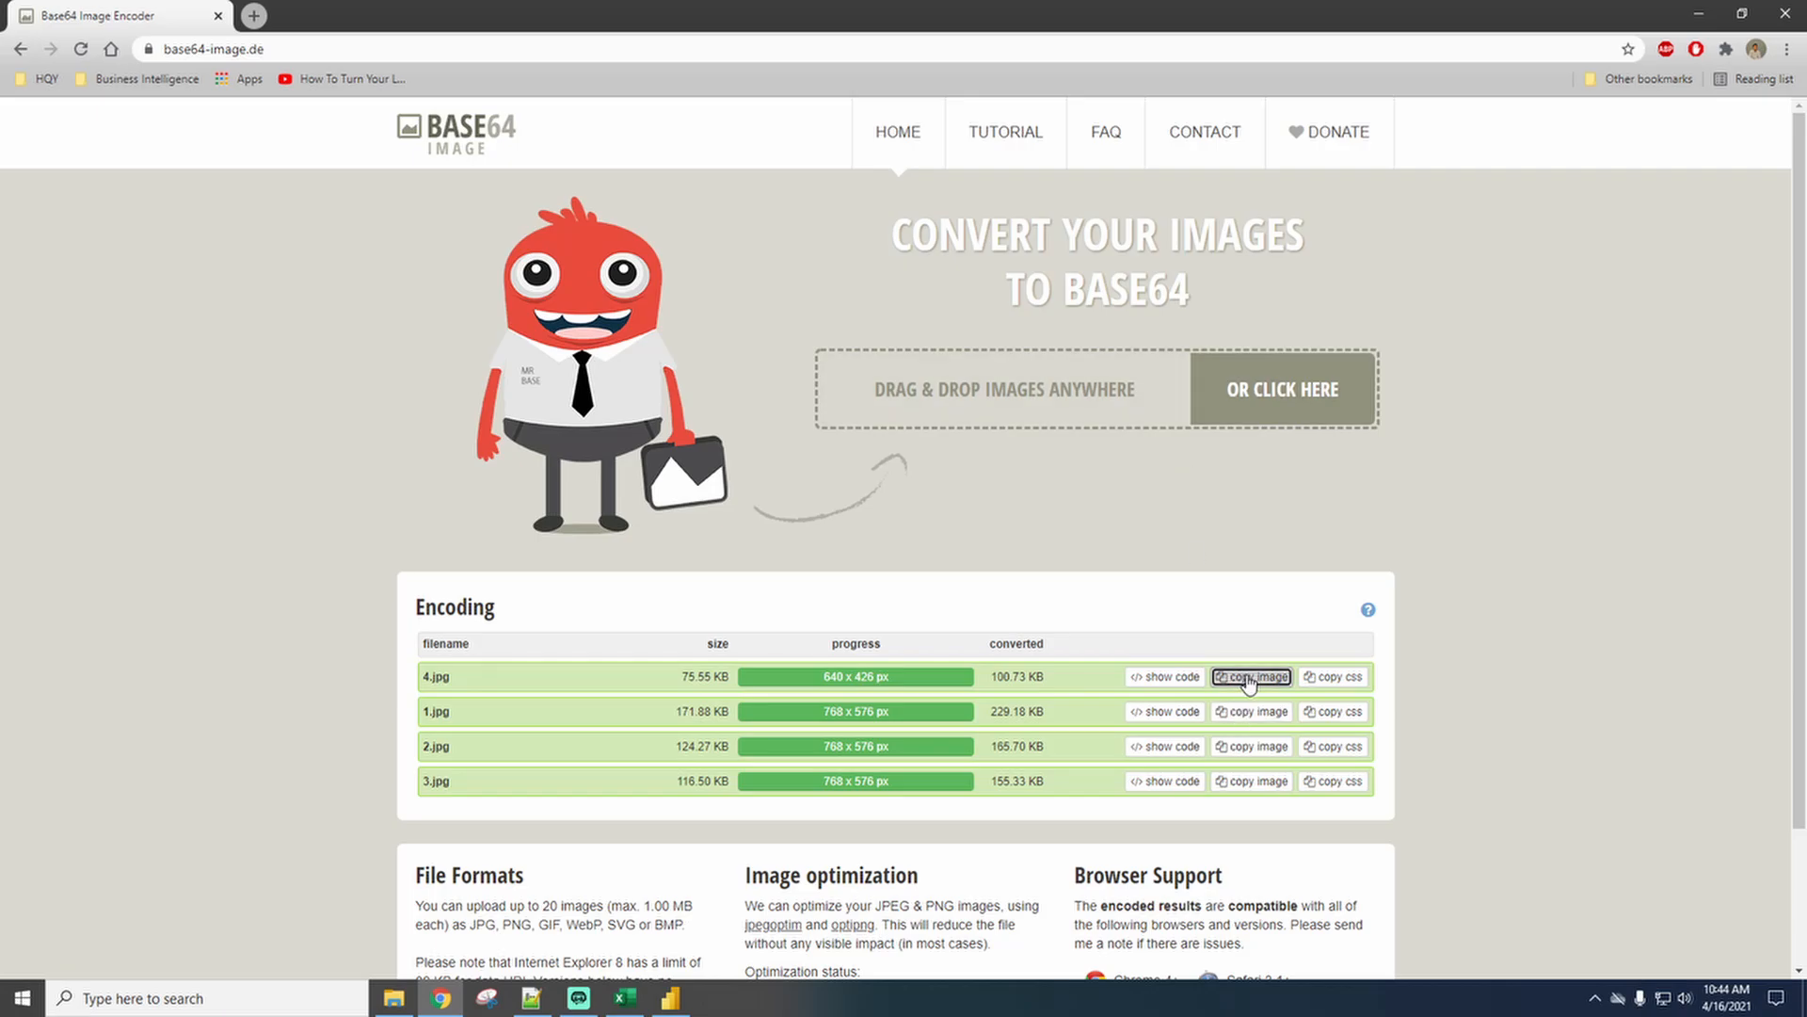
pyautogui.click(531, 998)
pyautogui.click(400, 273)
pyautogui.press('Return')
pyautogui.press('Return')
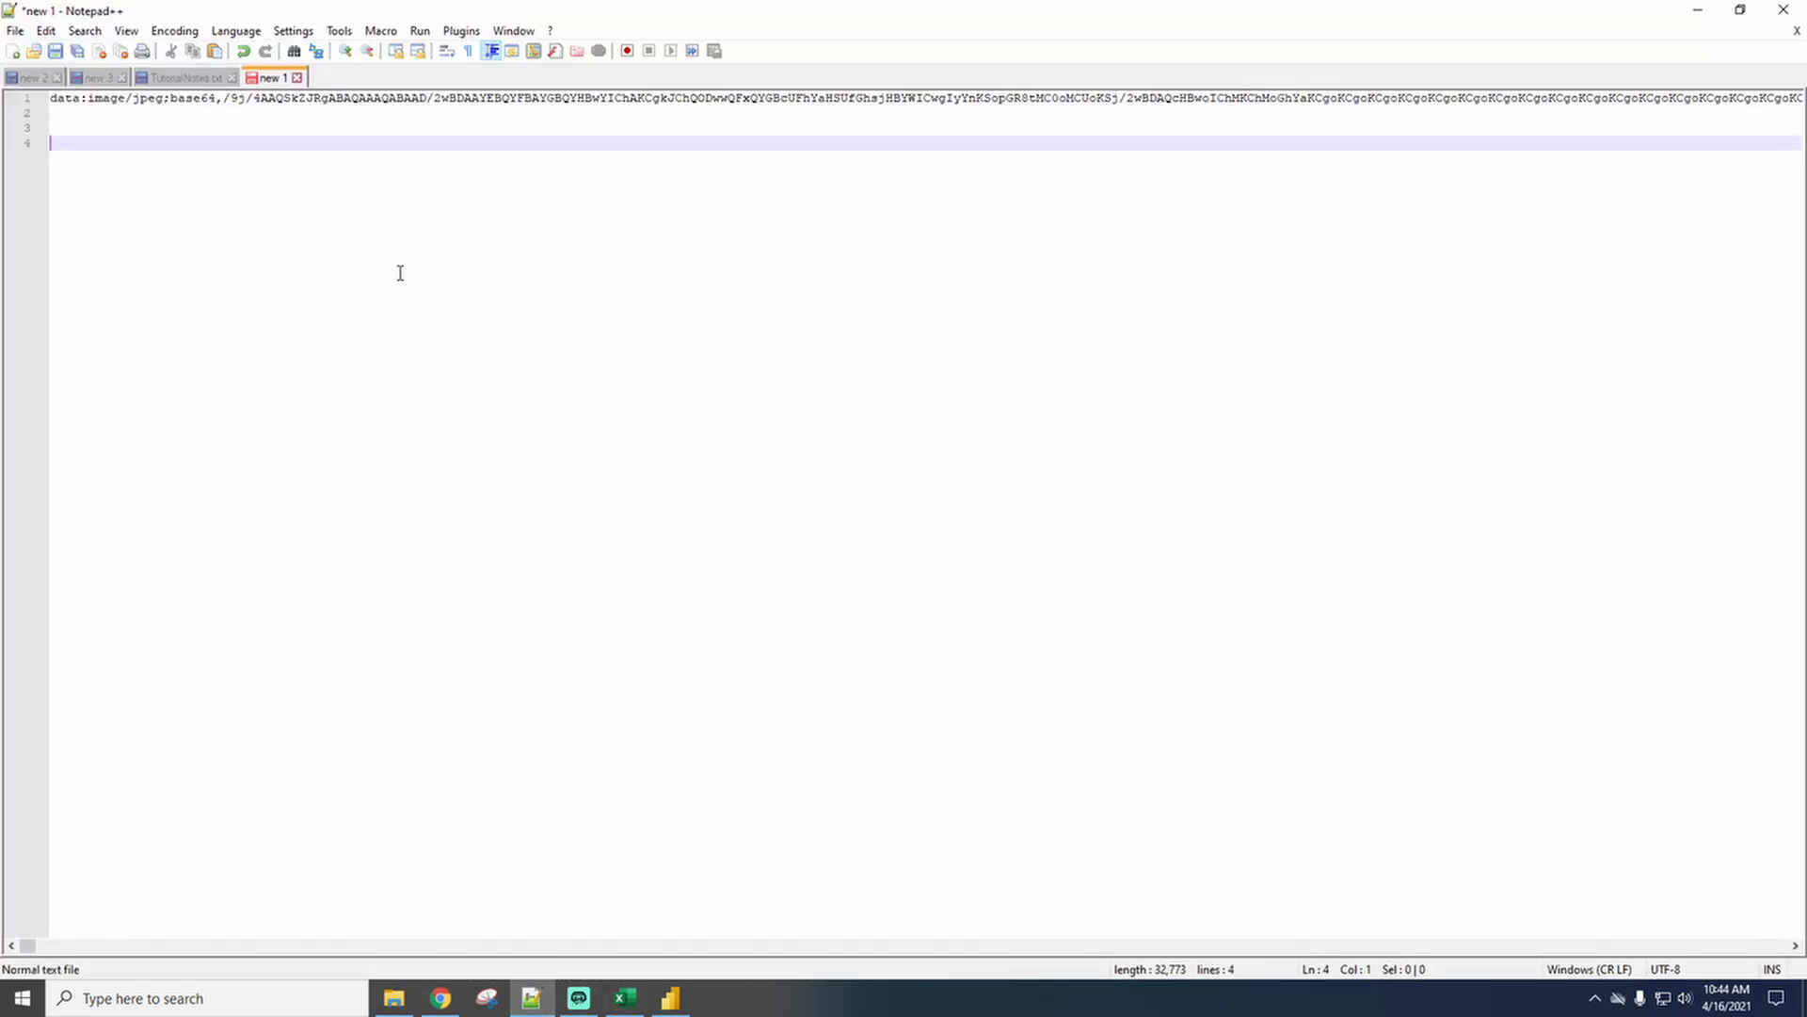
pyautogui.hotkey('ctrl', 'v')
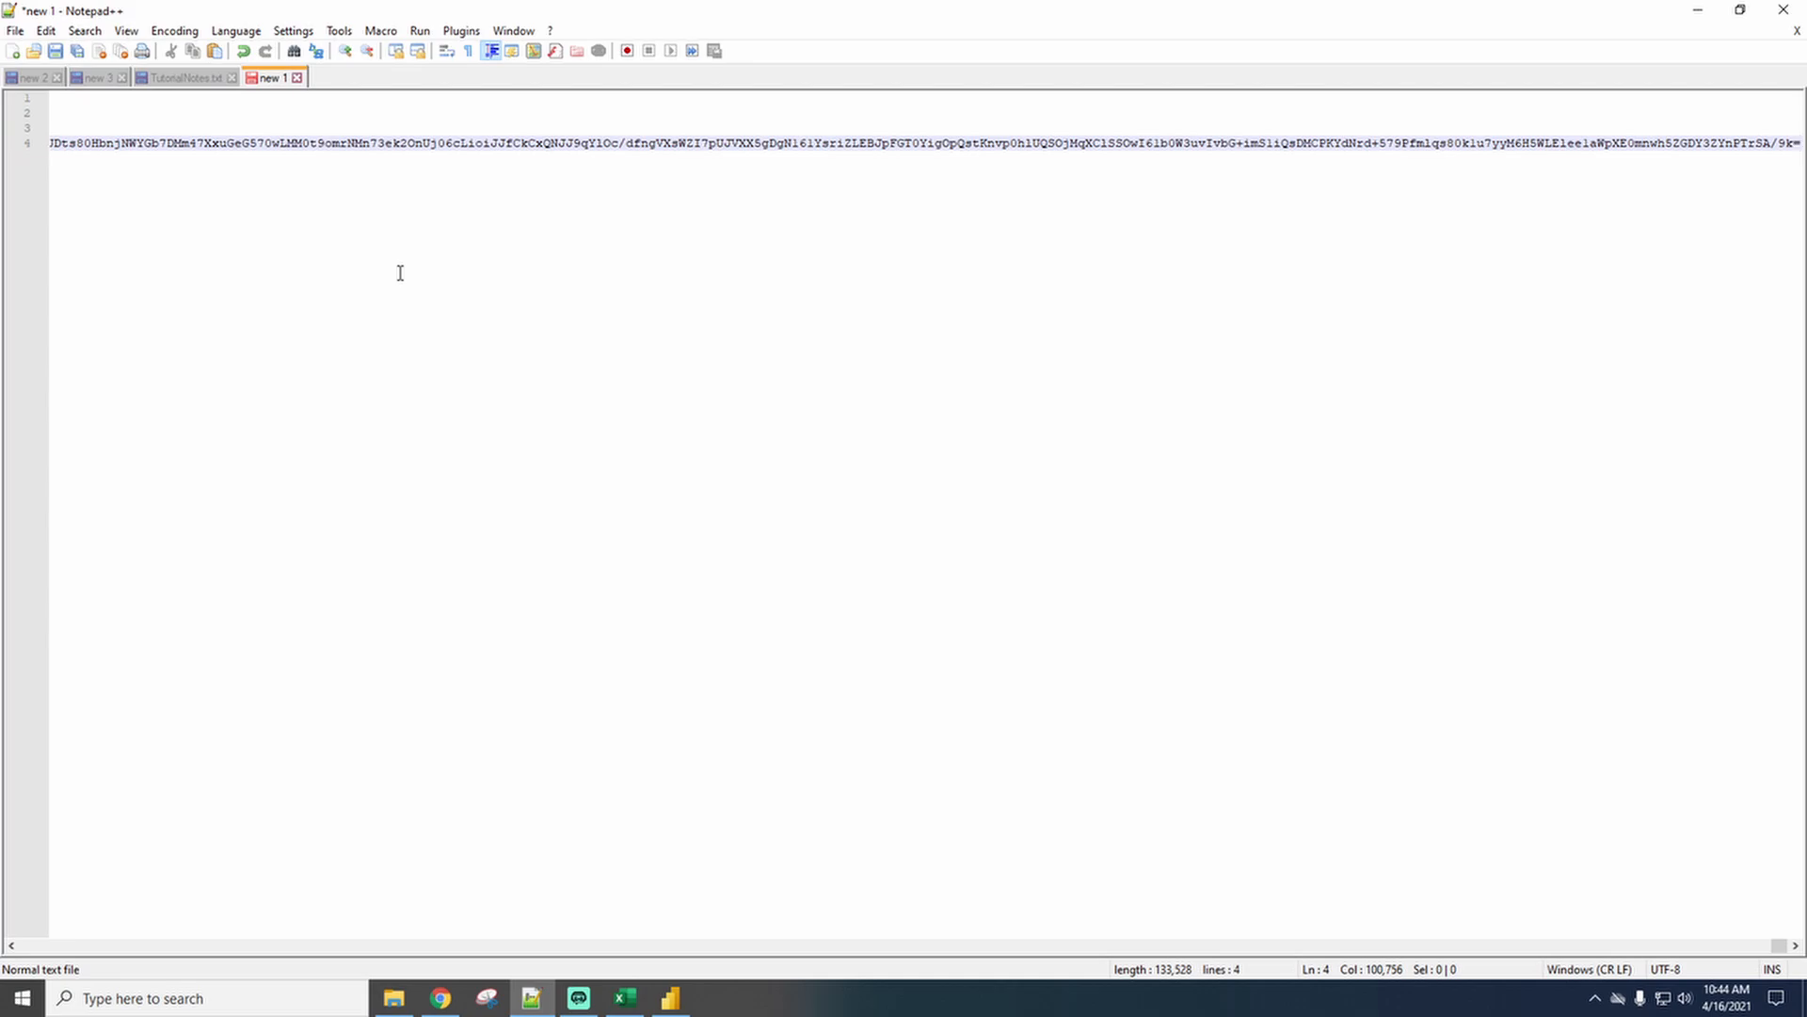
# Find where line 1 ends relative to the full code on line 4 and delete everything on line 4 beyond that point.
pyautogui.click(692, 122)
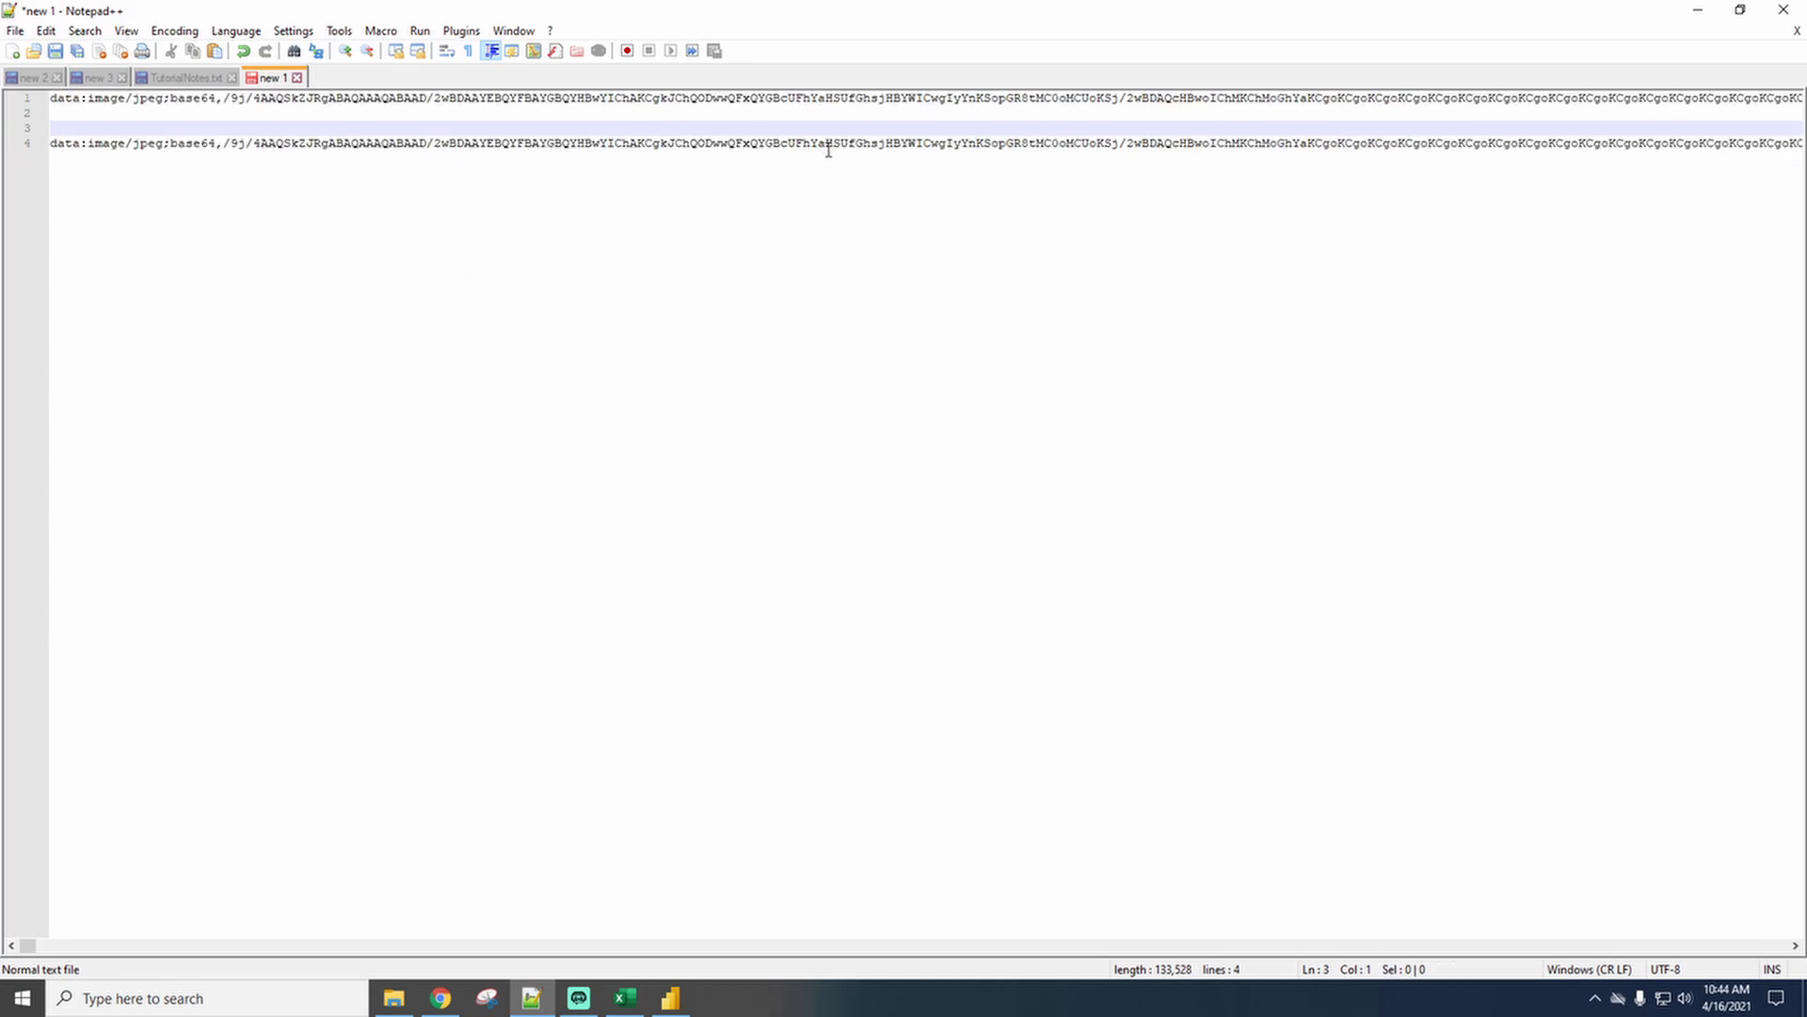
pyautogui.click(856, 101)
pyautogui.press('End')
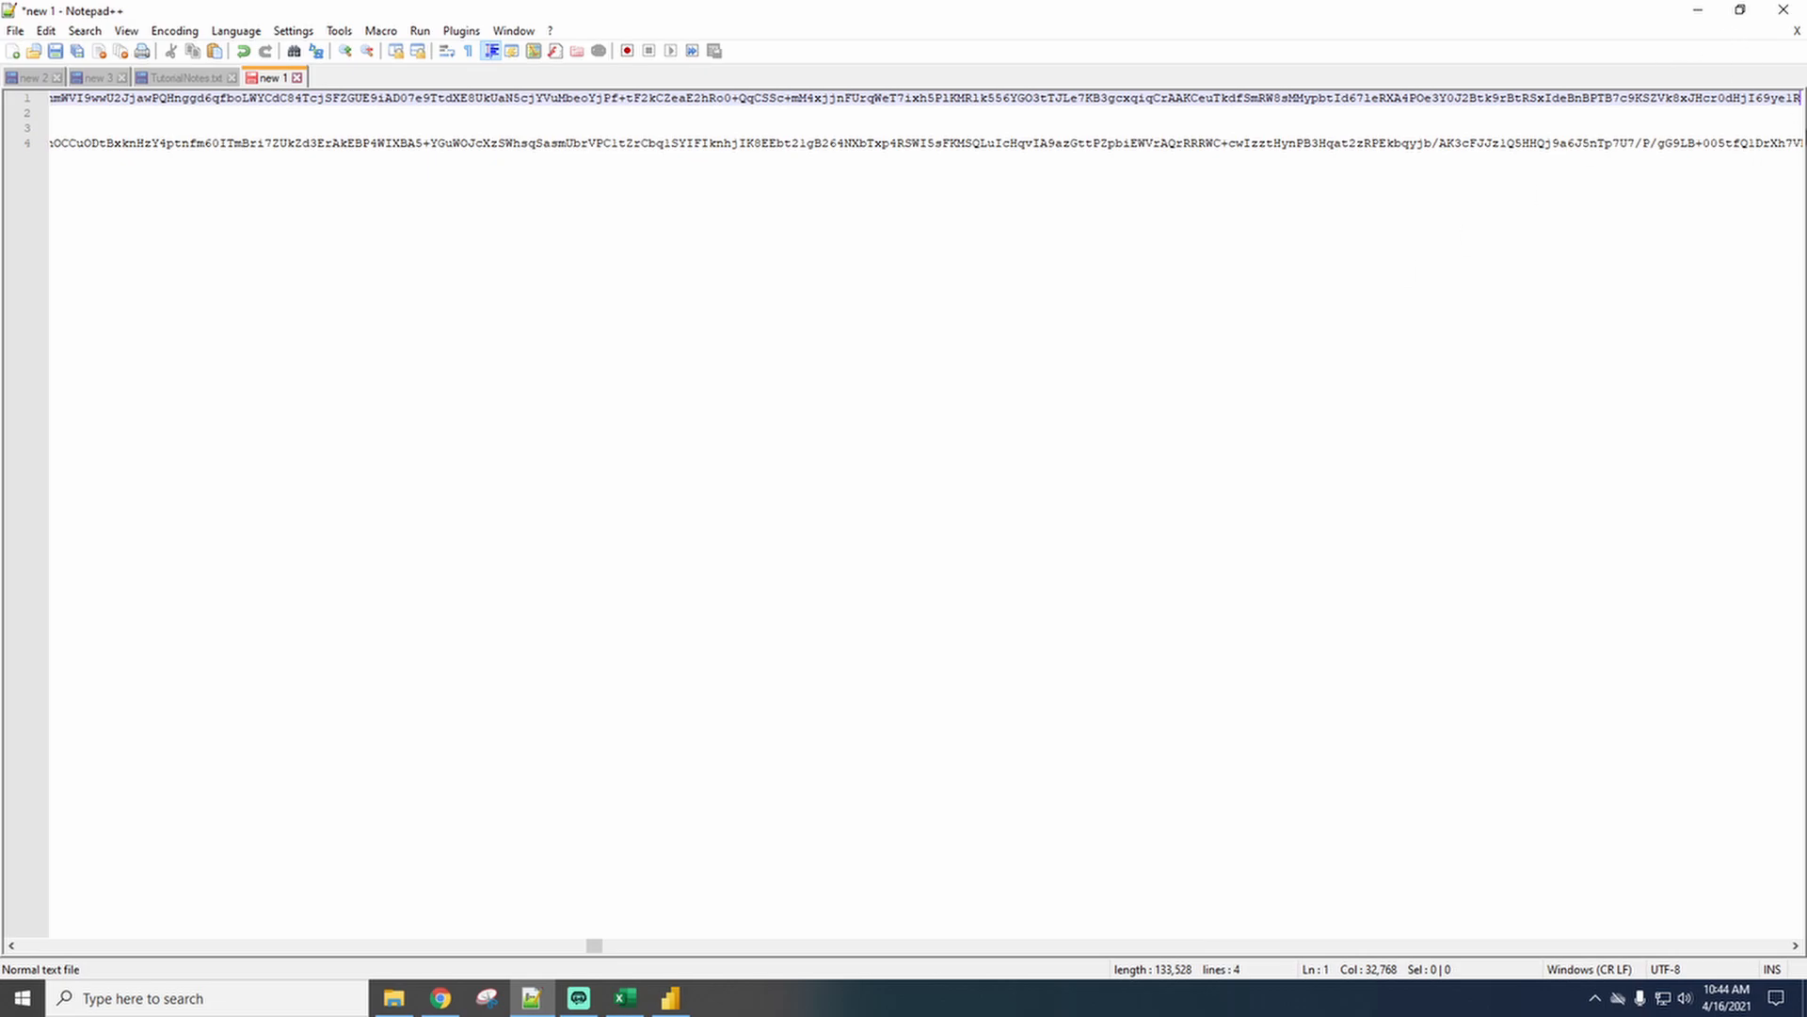
pyautogui.click(1799, 144)
pyautogui.press('Right')
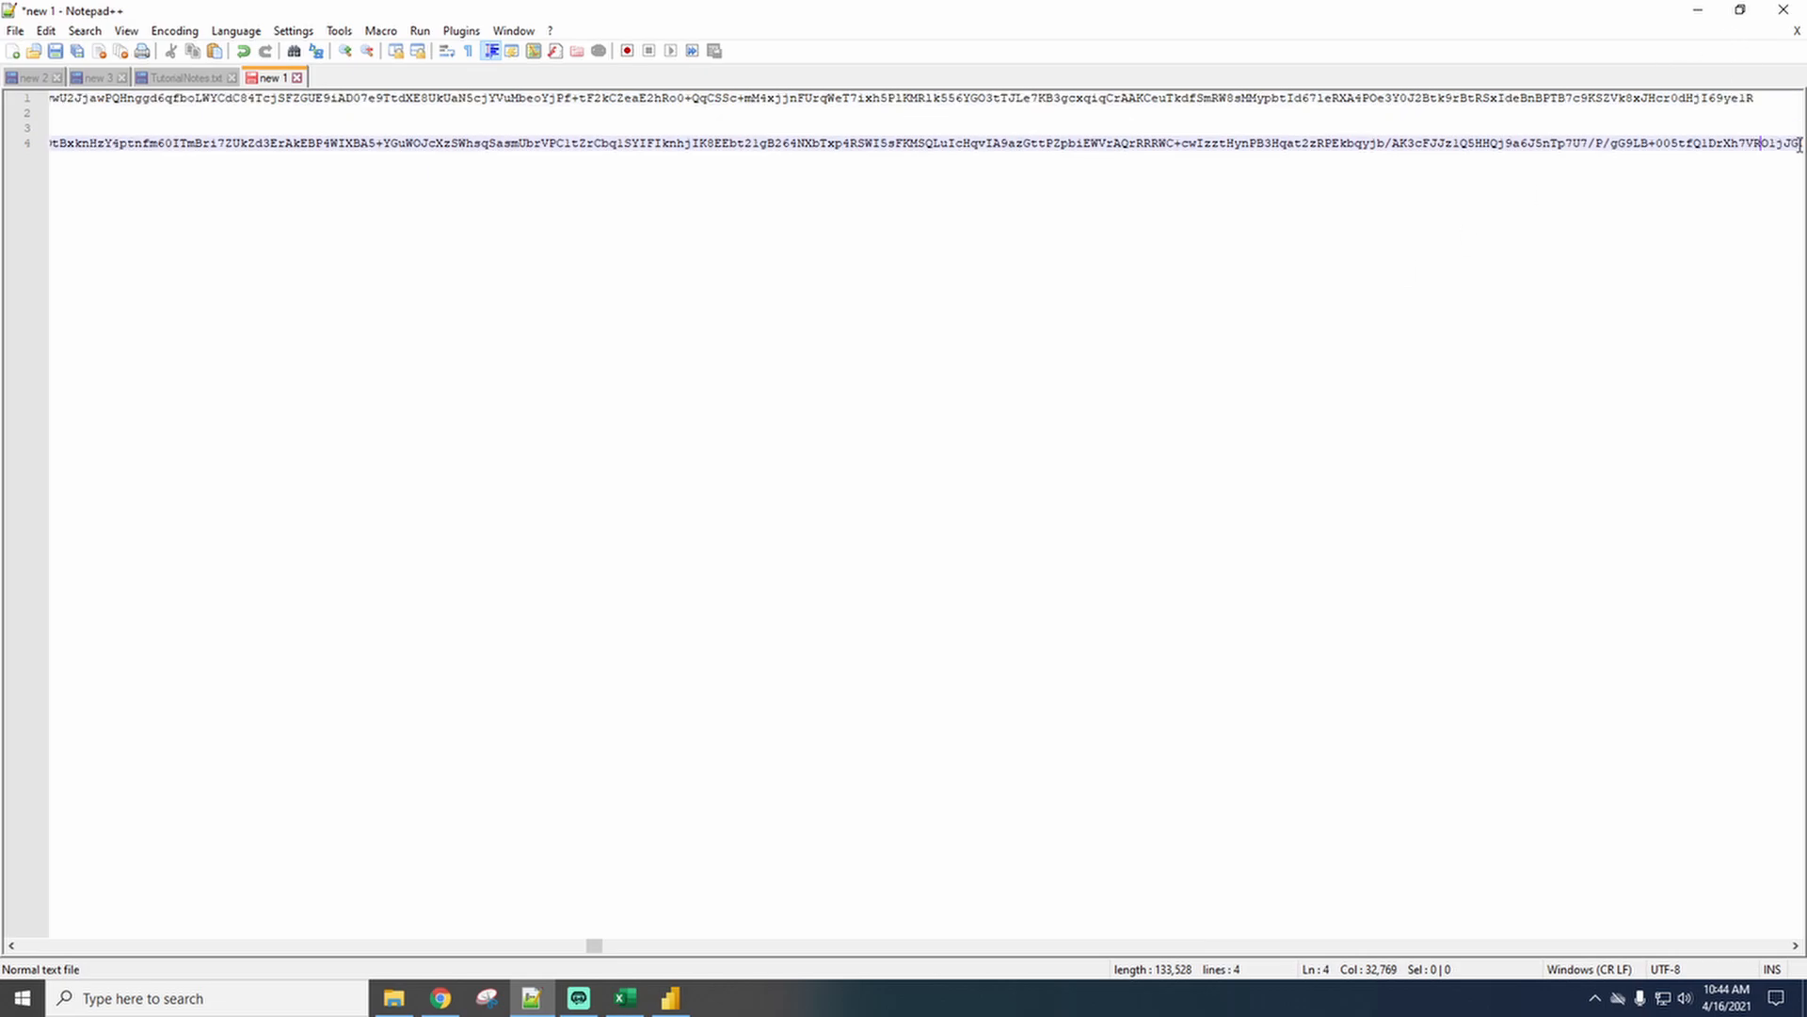
pyautogui.press('Right')
pyautogui.press('Right')
pyautogui.press('Right')
pyautogui.press('Right')
pyautogui.press('Right')
pyautogui.press('Right')
pyautogui.press('Right')
pyautogui.press('Right')
pyautogui.press('Right')
pyautogui.press('Right')
pyautogui.press('Right')
pyautogui.press('Right')
pyautogui.press('Right')
pyautogui.press('Right')
pyautogui.press('Right')
pyautogui.press('Right')
pyautogui.press('Right')
pyautogui.press('Right')
pyautogui.press('Right')
pyautogui.press('Right')
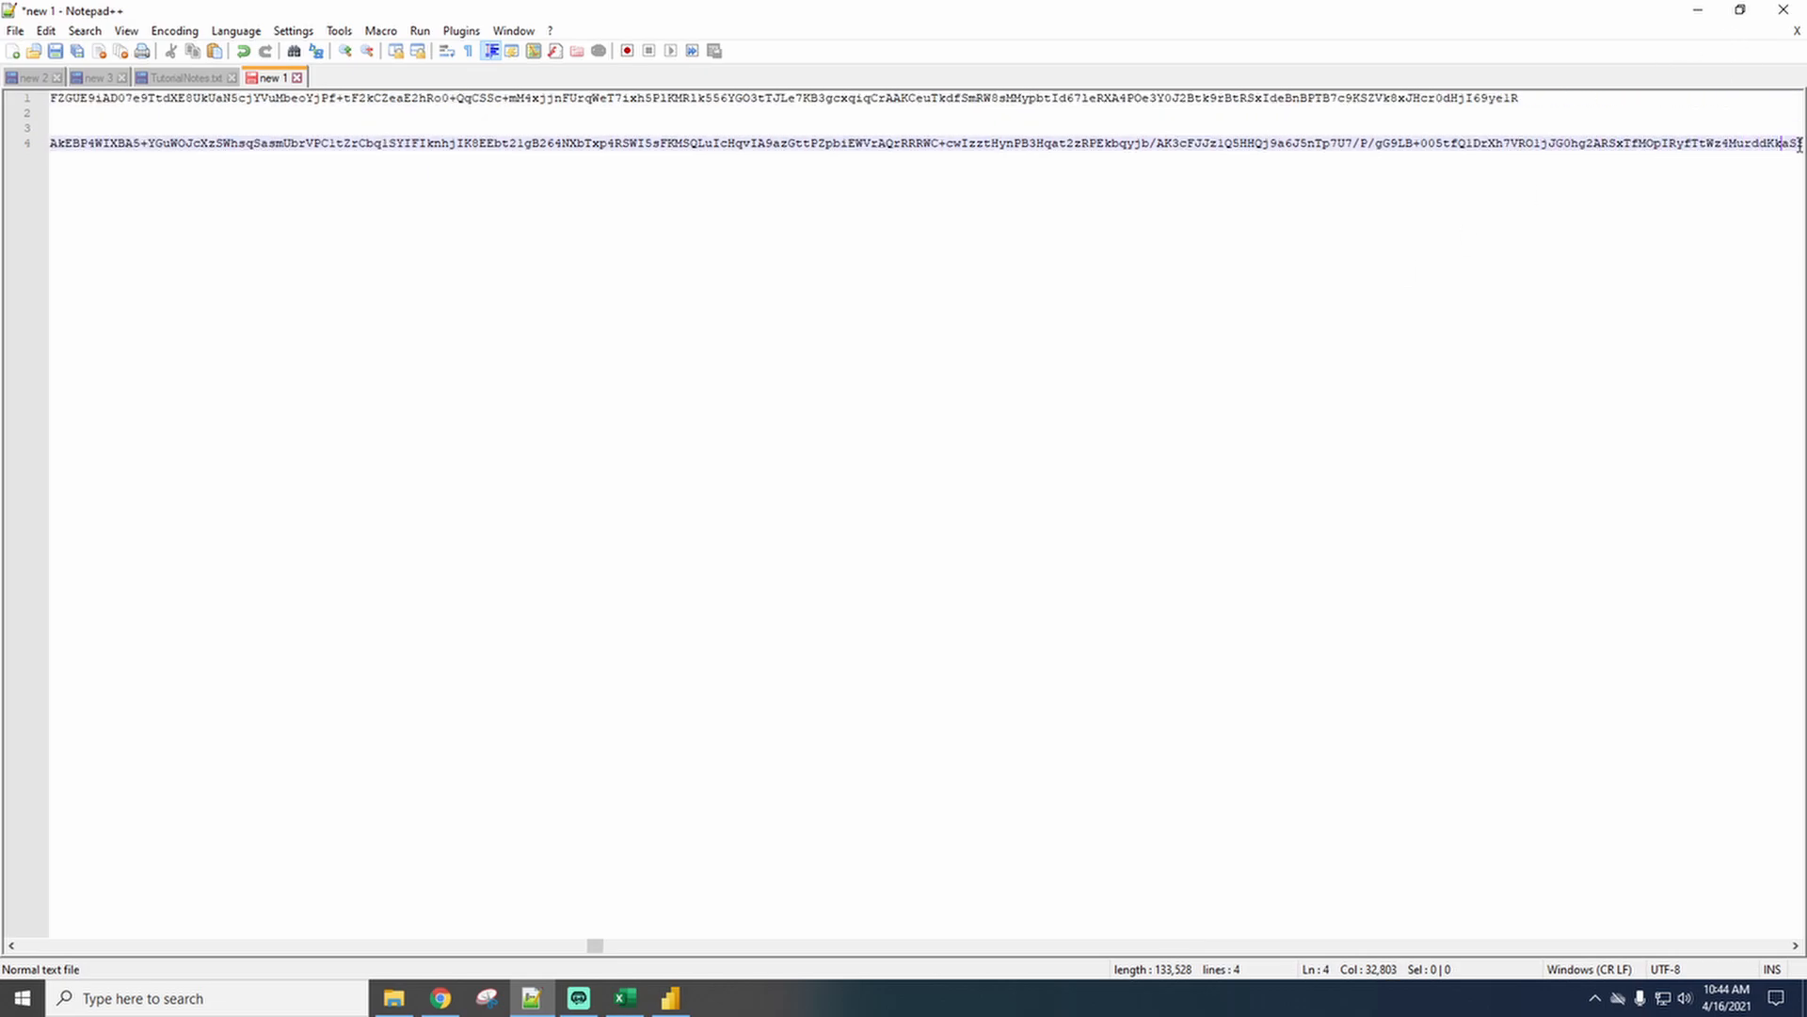
pyautogui.press('Right')
pyautogui.press('Right')
pyautogui.press('Right')
pyautogui.press('Right')
pyautogui.press('Right')
pyautogui.press('Right')
pyautogui.press('Right')
pyautogui.press('Right')
pyautogui.press('Right')
pyautogui.press('Right')
pyautogui.press('Right')
pyautogui.press('Right')
pyautogui.press('Right')
pyautogui.press('Right')
pyautogui.press('Right')
pyautogui.press('Right')
pyautogui.press('Right')
pyautogui.press('Right')
pyautogui.press('Right')
pyautogui.press('Right')
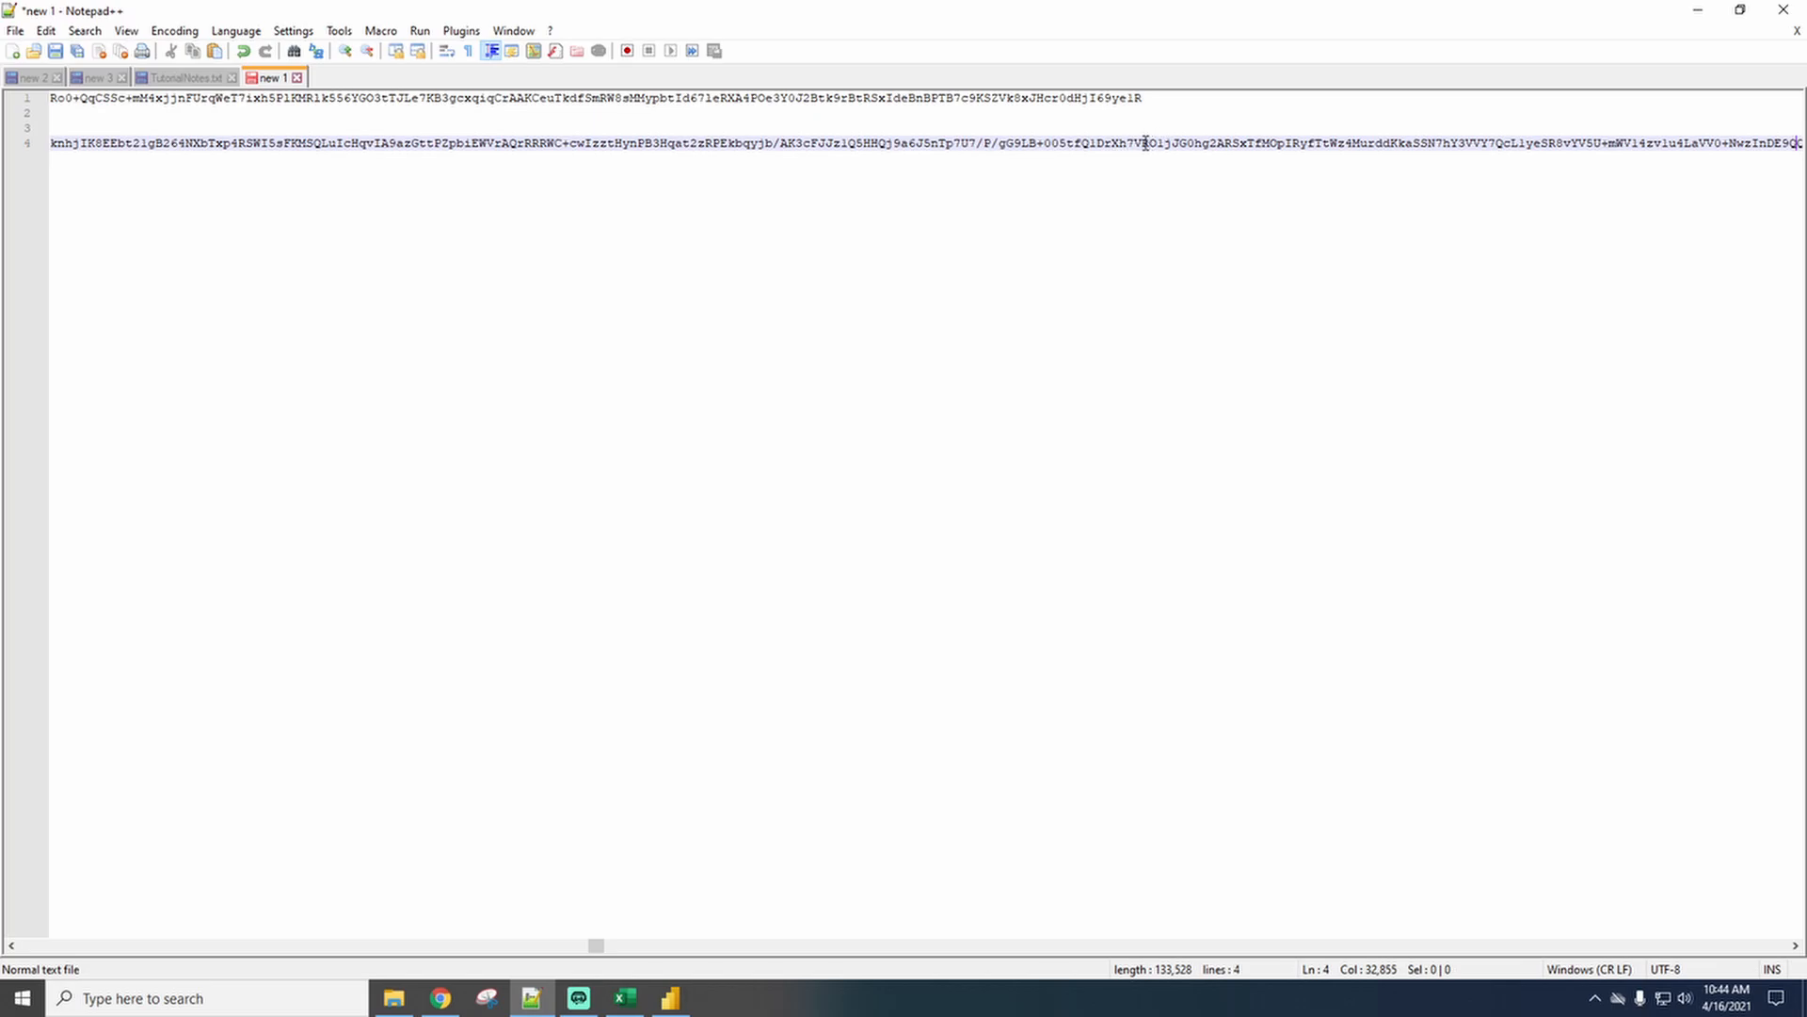
pyautogui.moveTo(1144, 144); pyautogui.dragTo(1228, 144)
pyautogui.hotkey('shift', 'End')
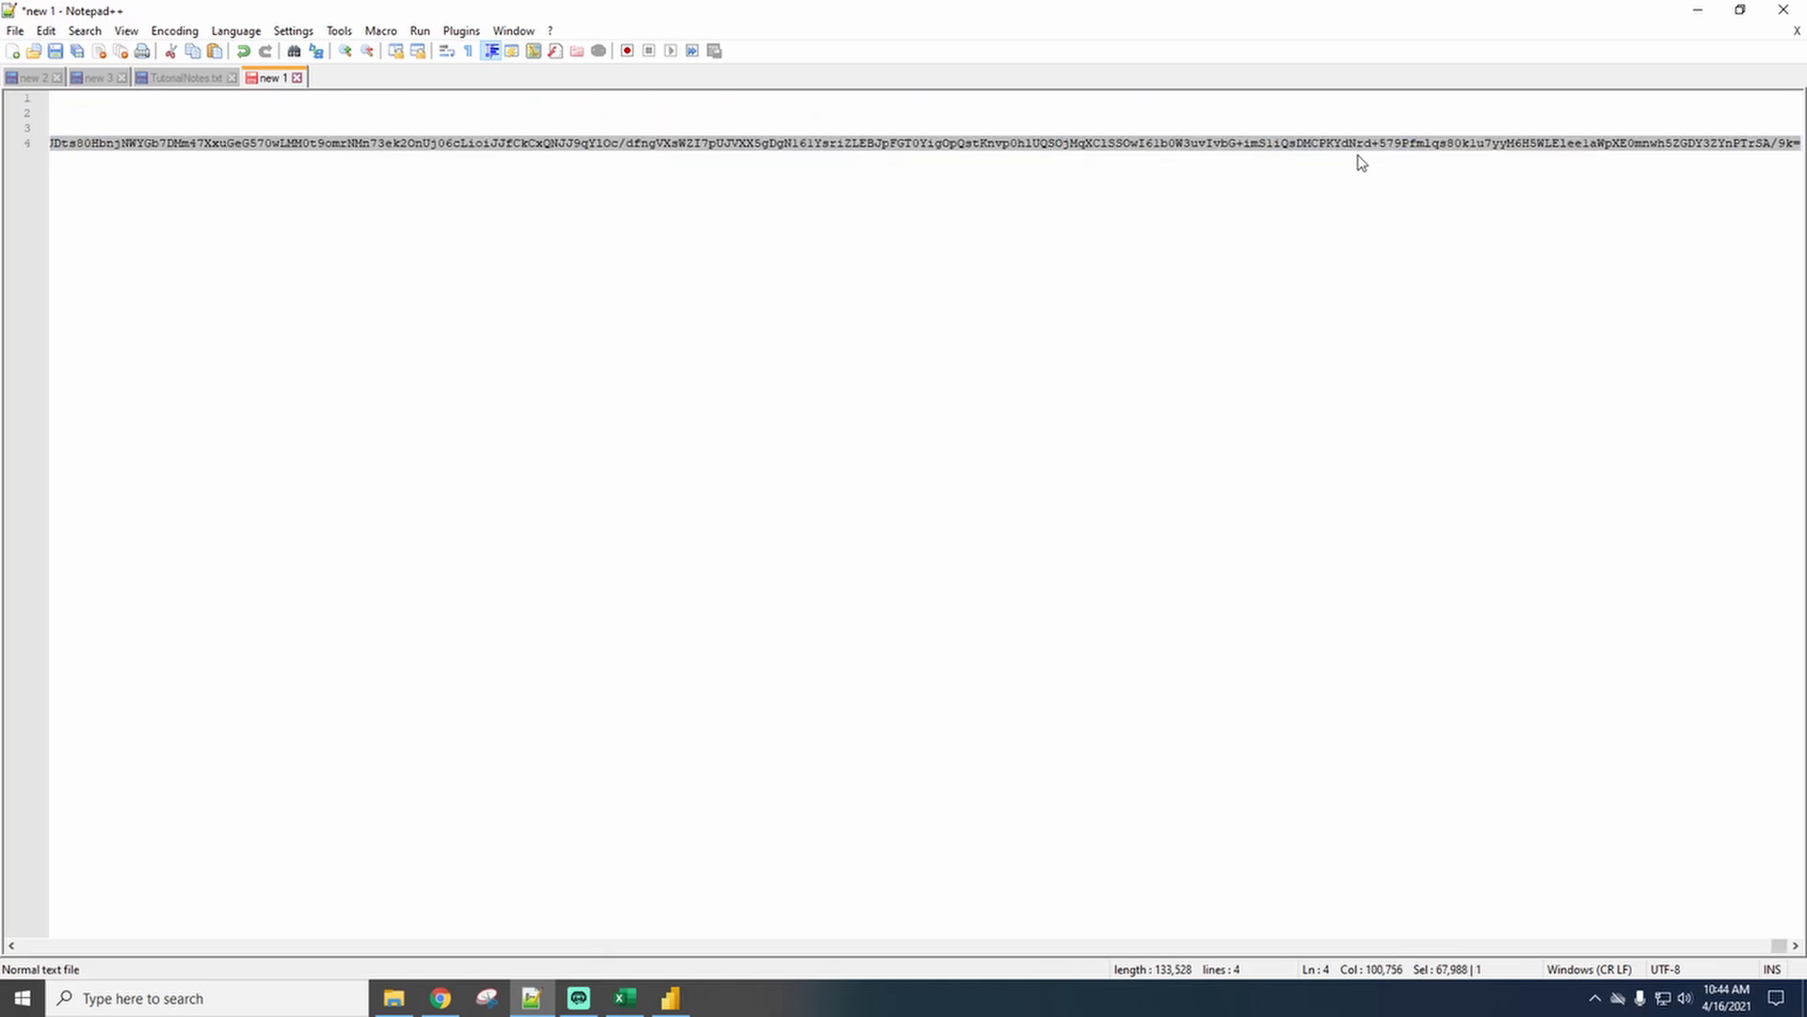
pyautogui.press('Delete')
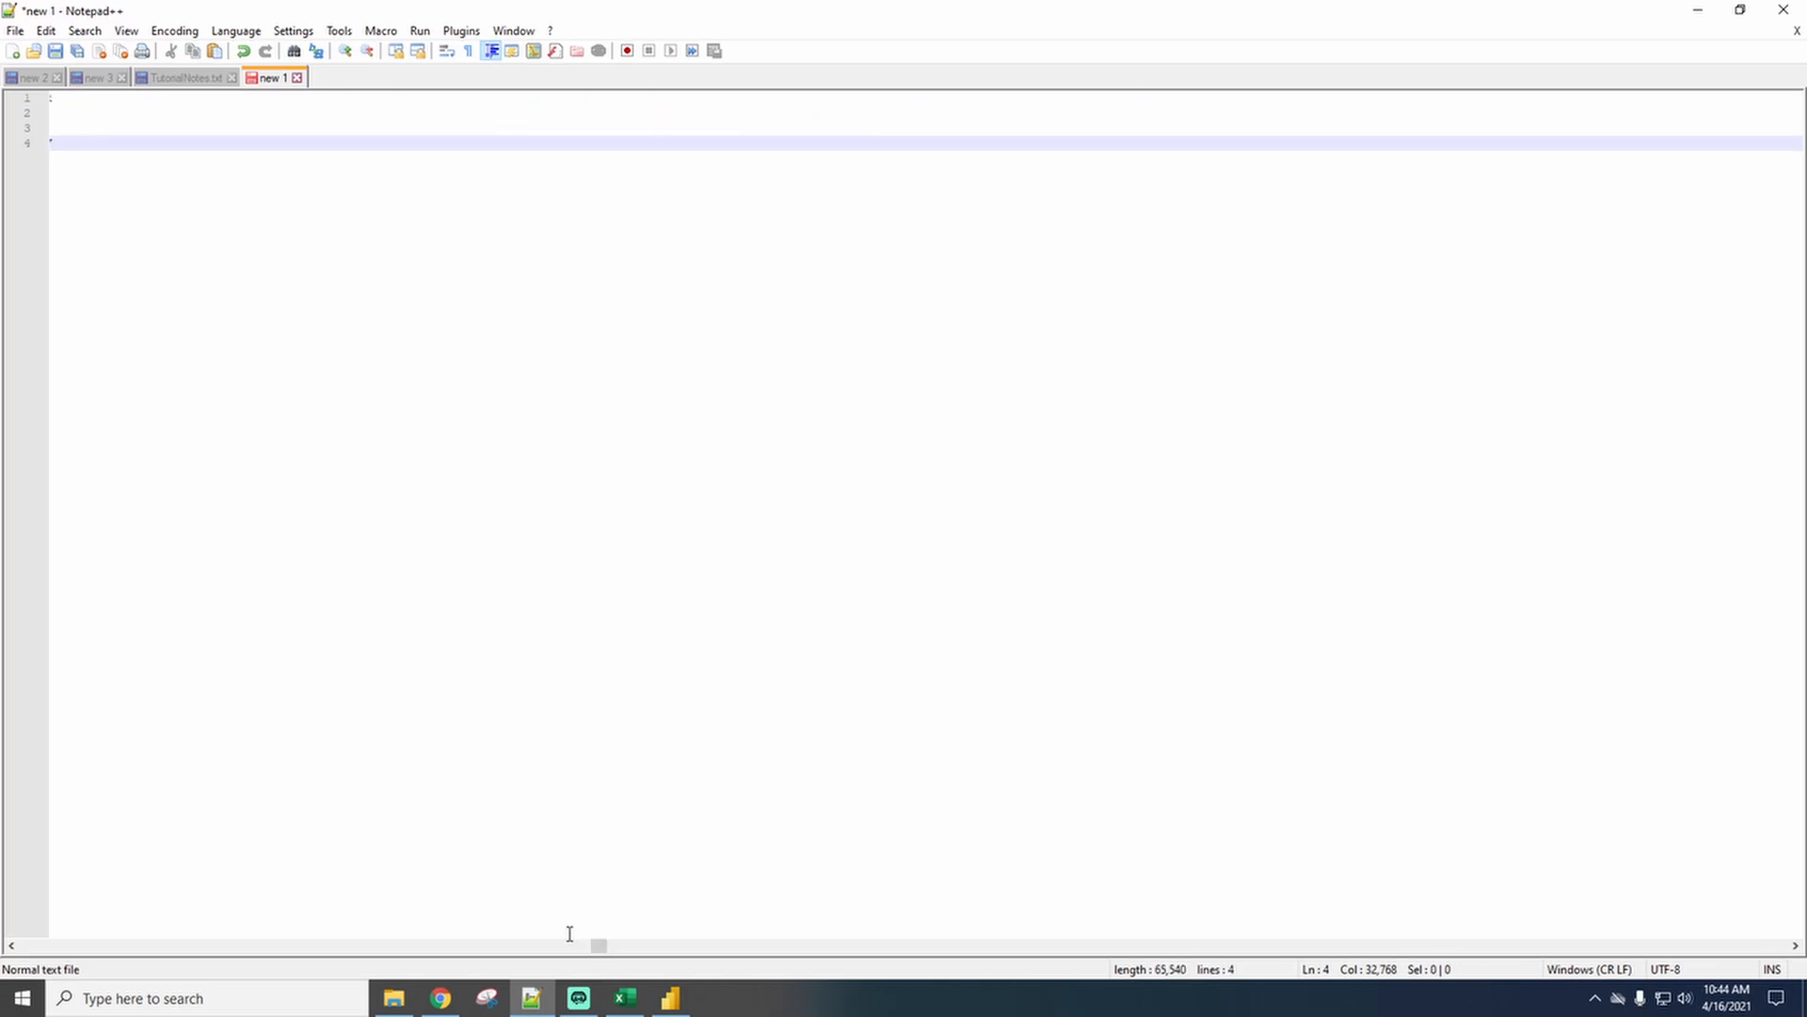
# Switch to Power BI and select house 2 in the House # slicer.
pyautogui.click(670, 998)
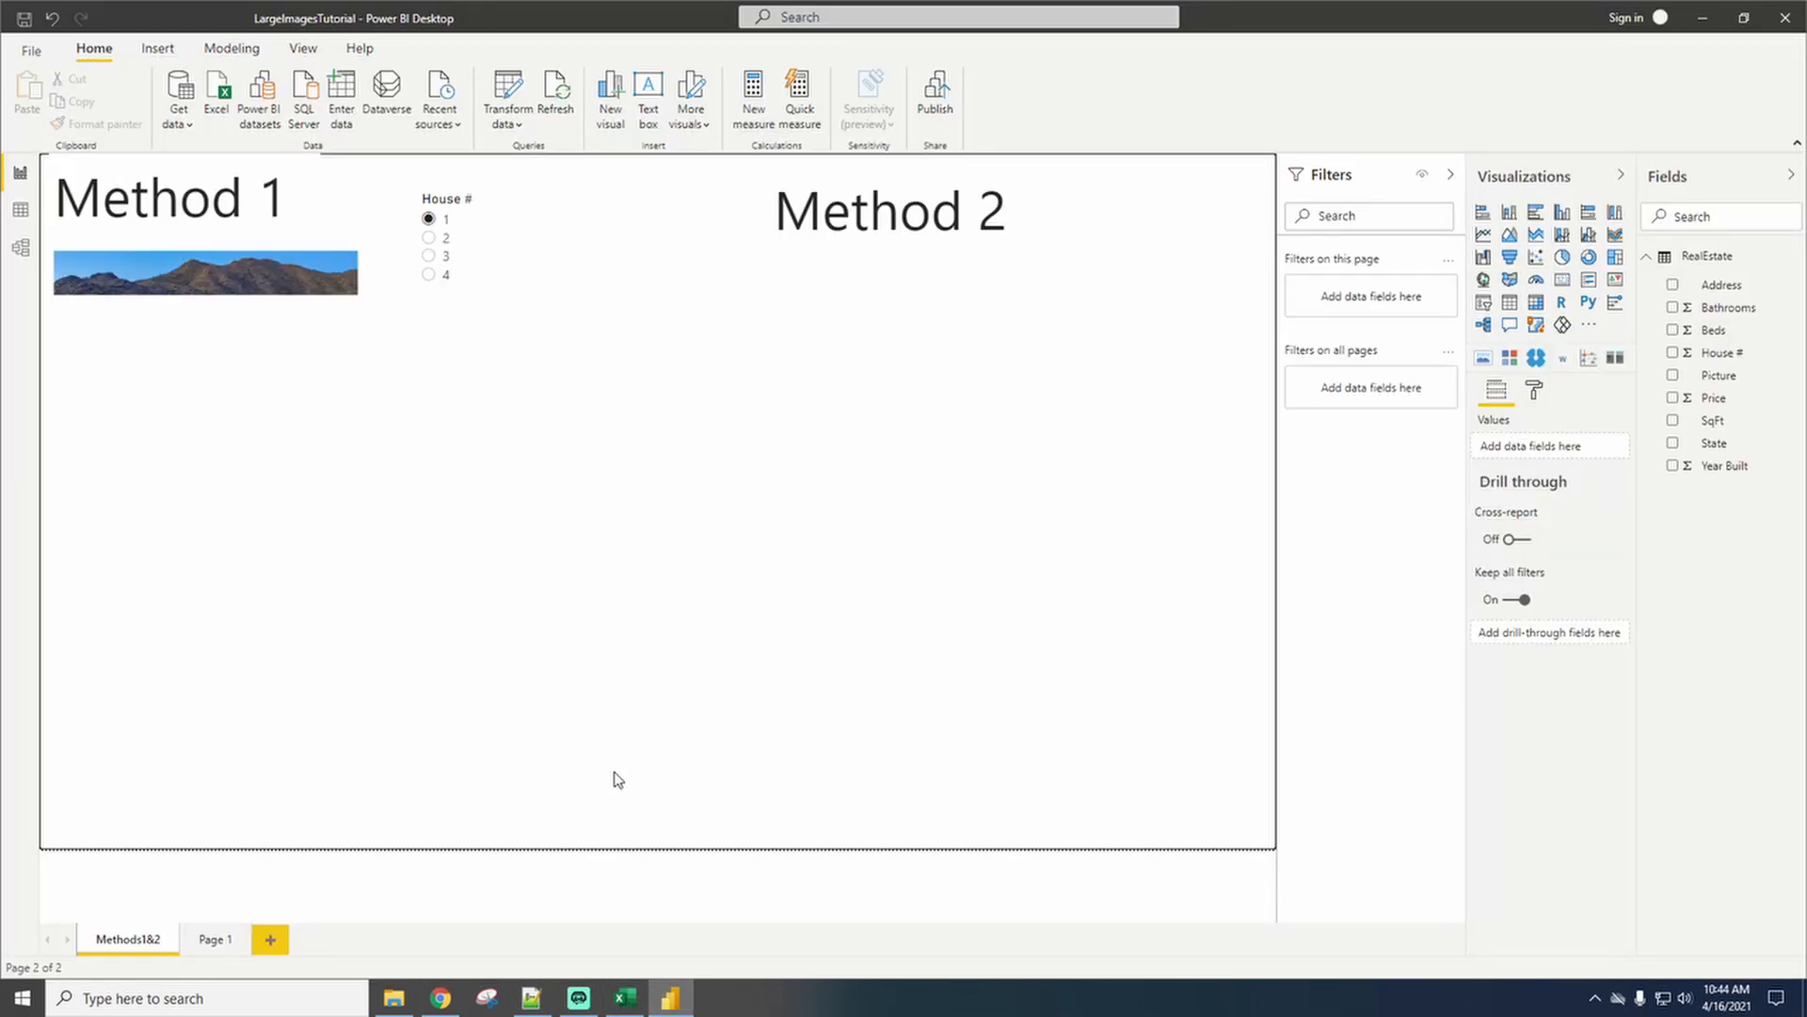
pyautogui.click(444, 239)
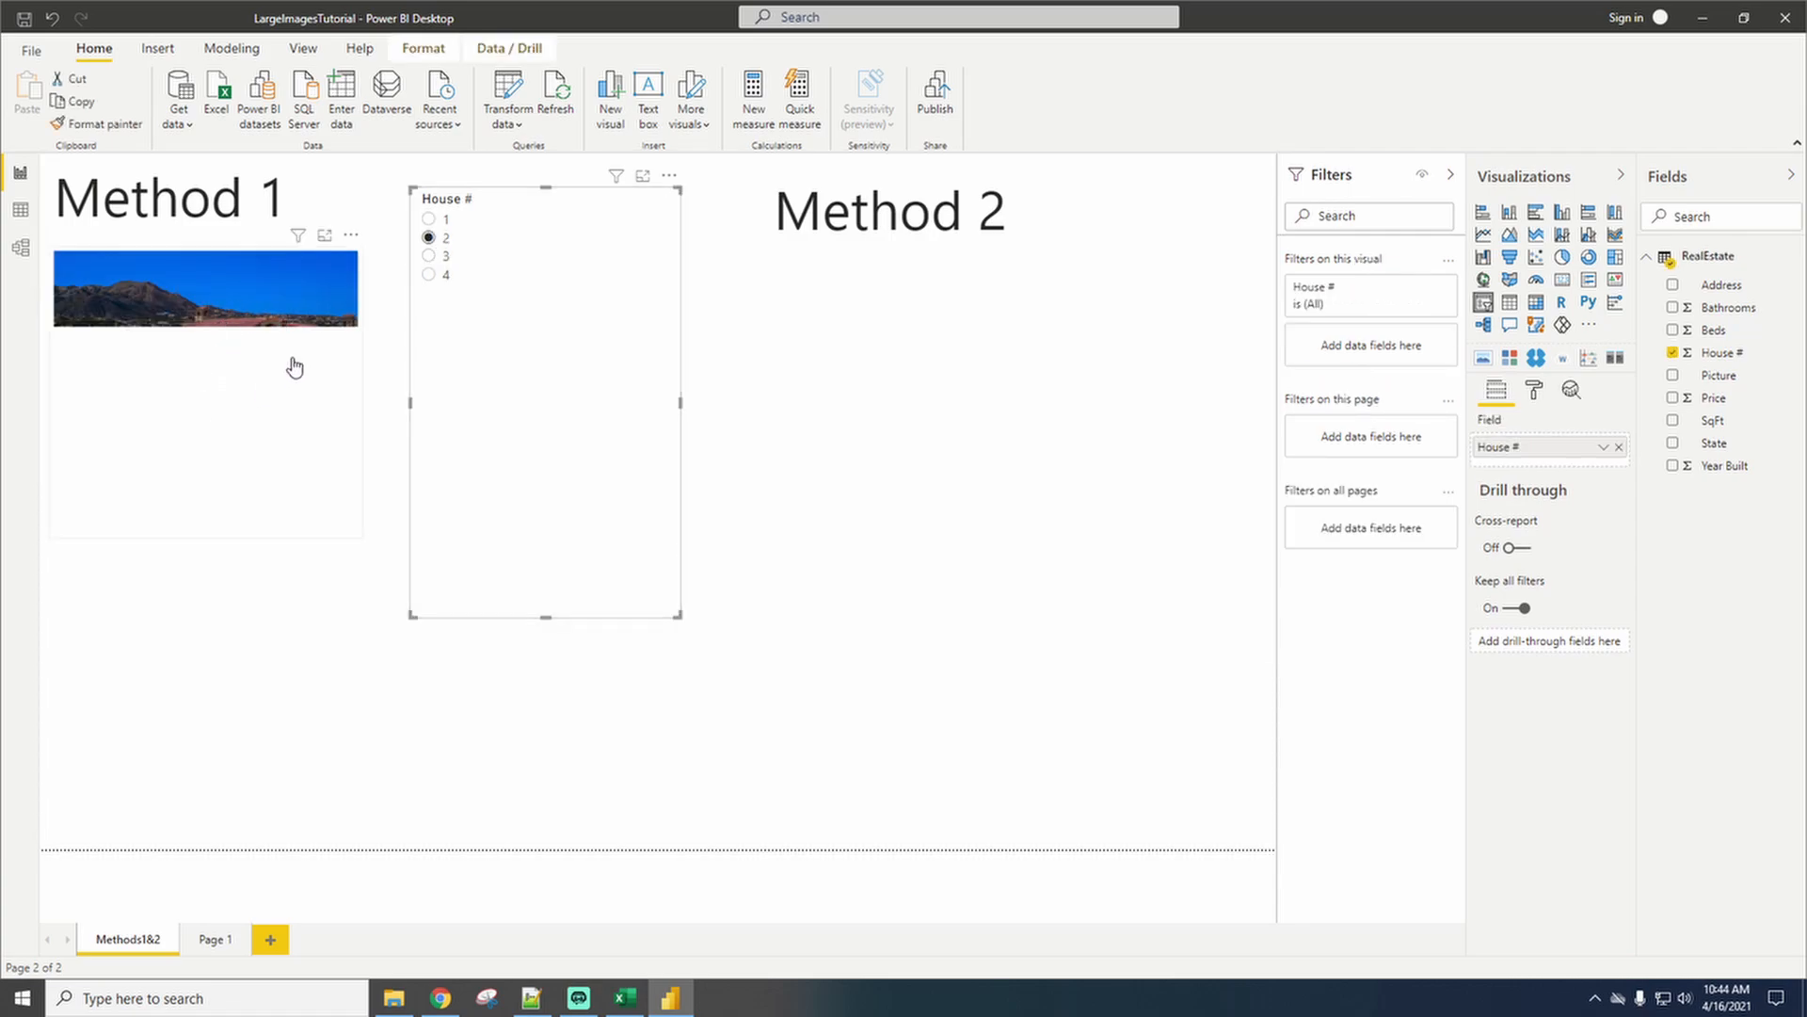
# View the pictures for house 3 and house 4 using the House # slicer and clear the visual selection.
pyautogui.click(431, 256)
pyautogui.click(437, 275)
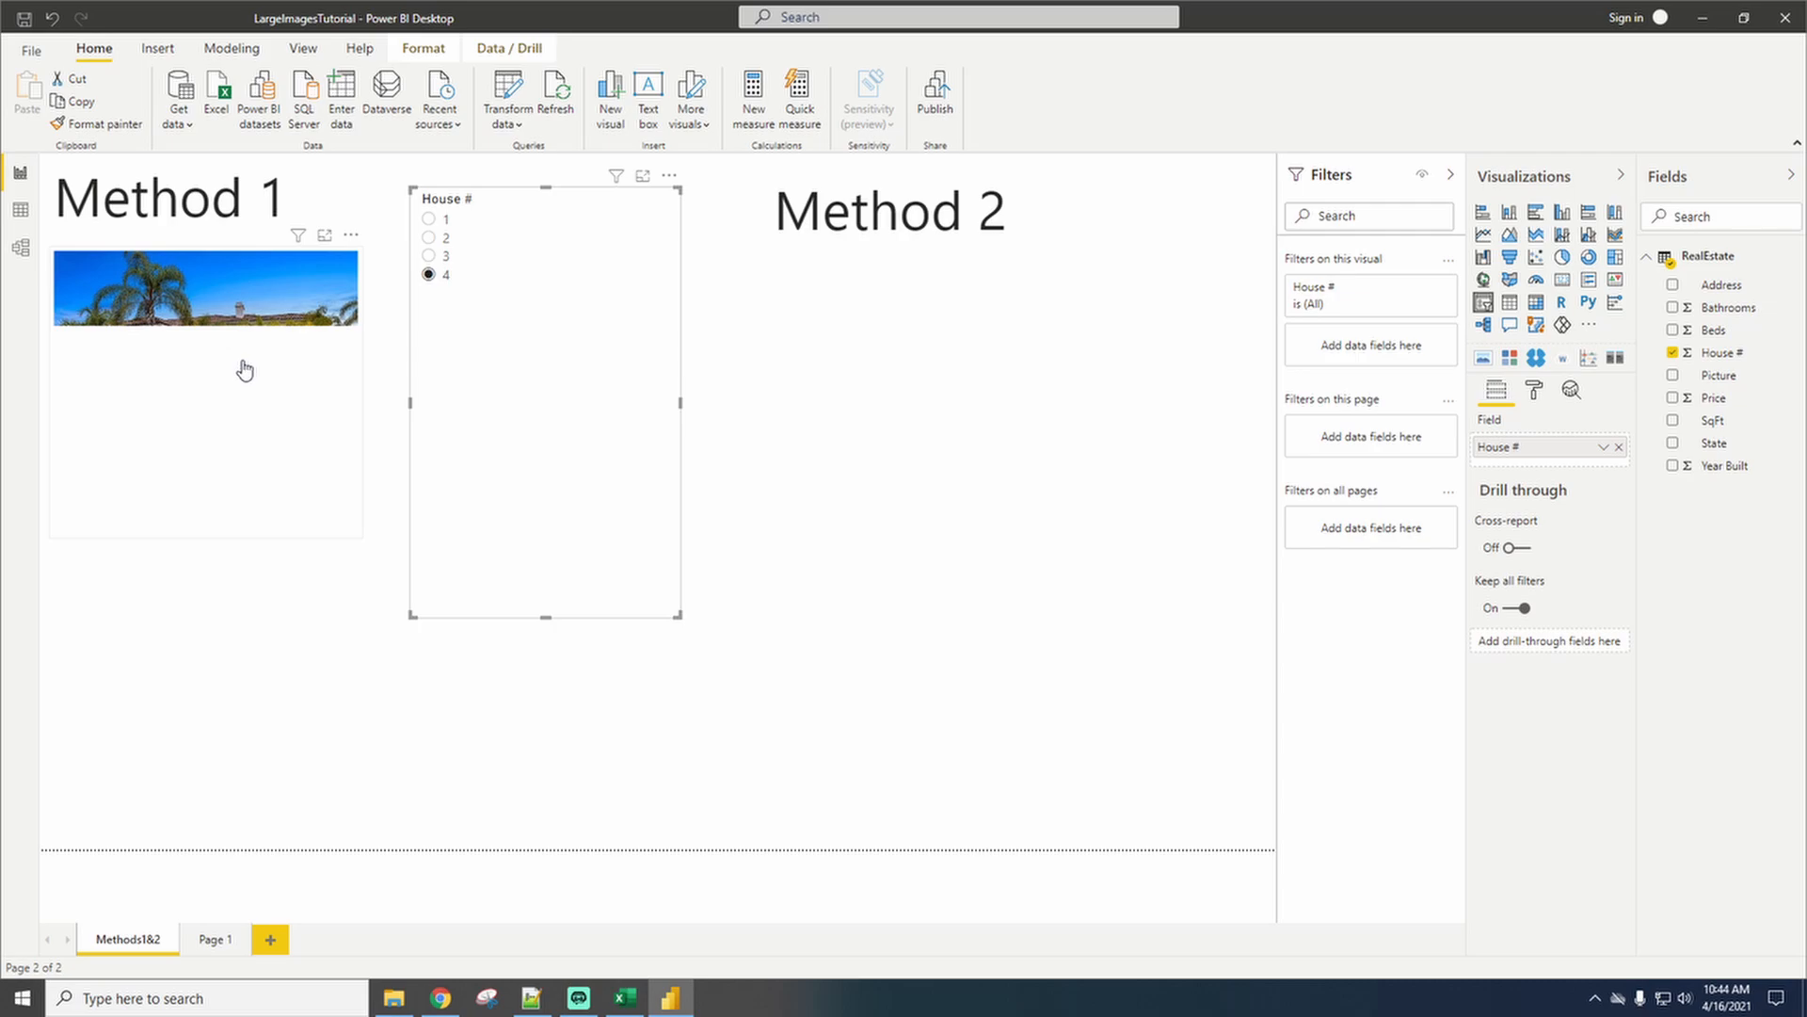
pyautogui.click(867, 295)
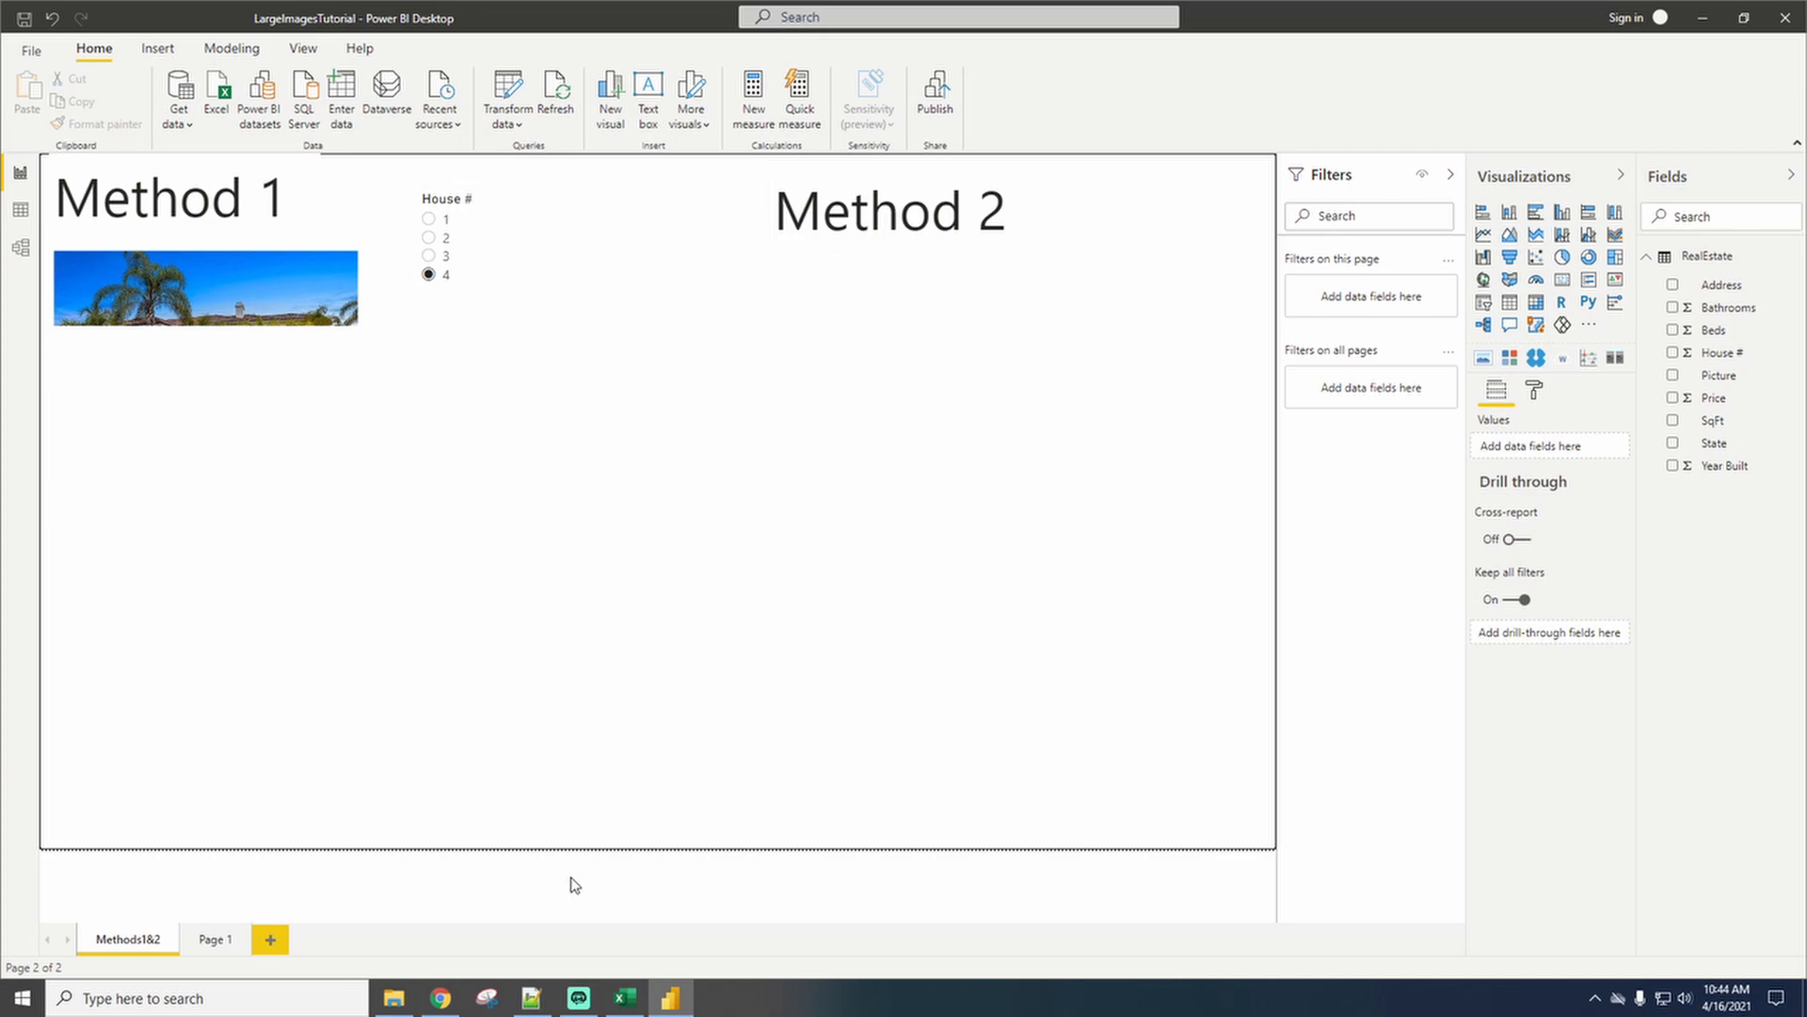
# Collapse the RealEstate table's field list and create a new blank query in the Power Query Editor.
pyautogui.click(1647, 256)
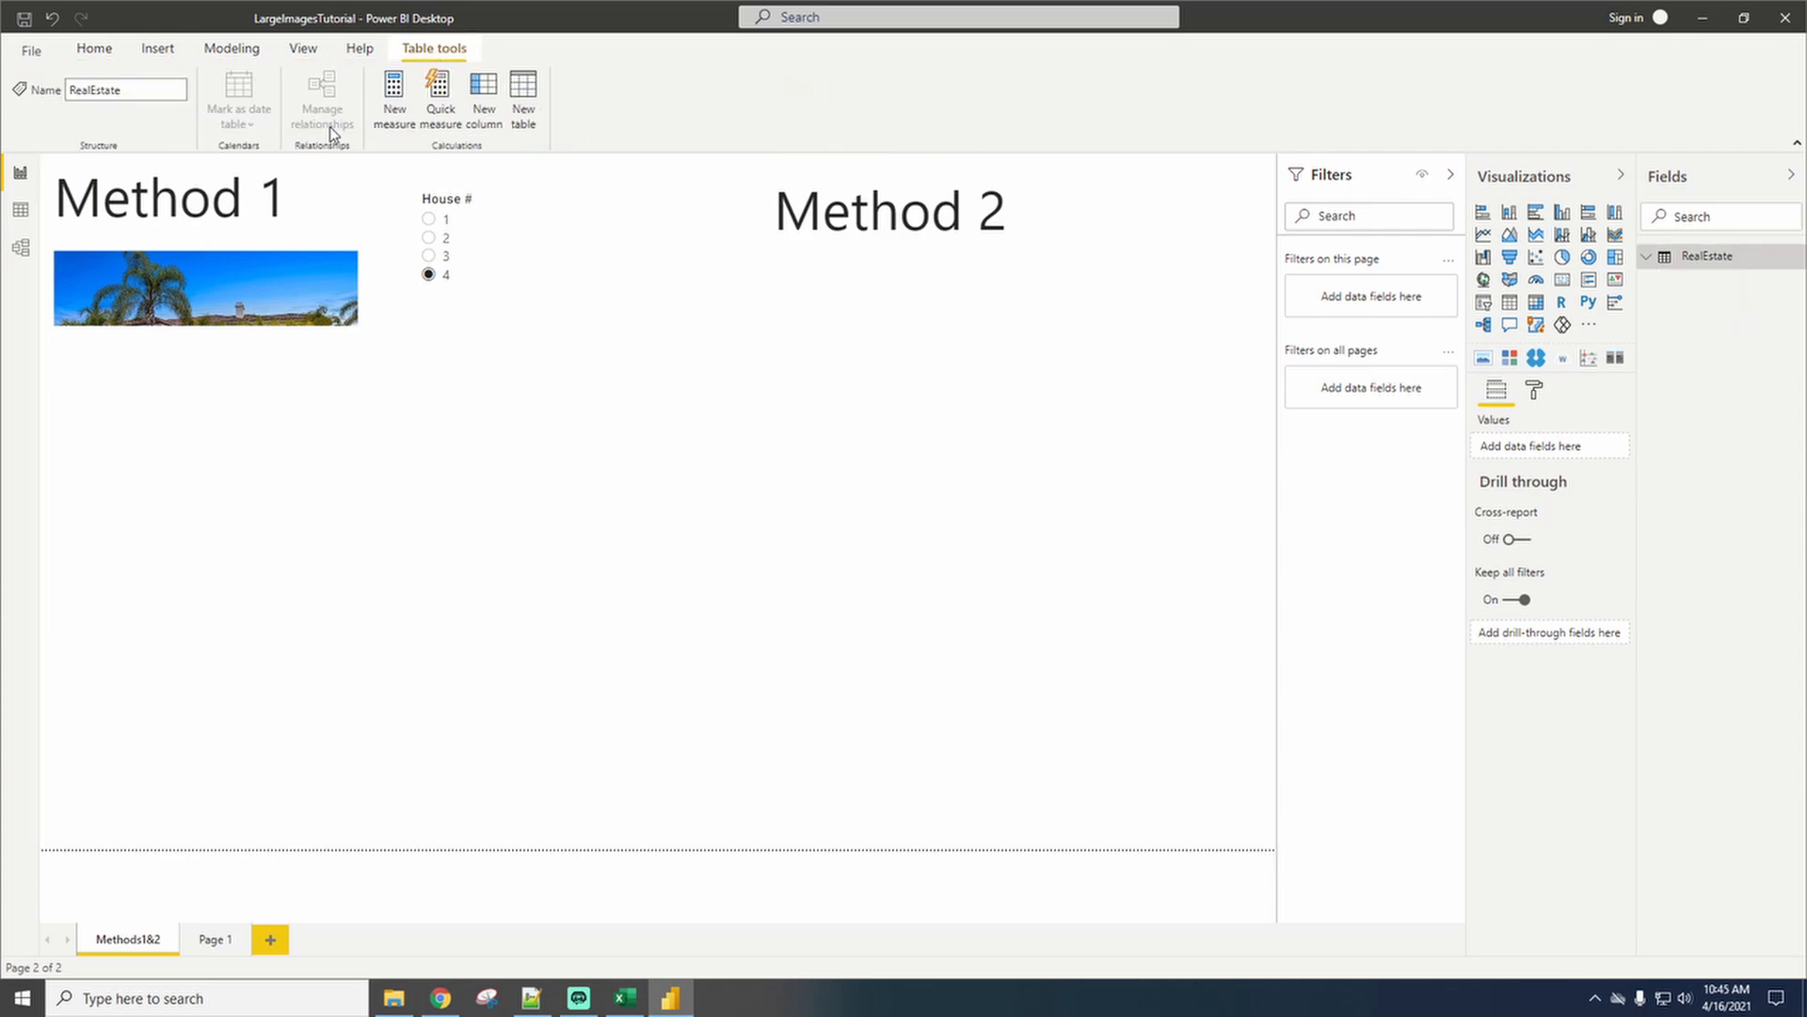
pyautogui.click(94, 49)
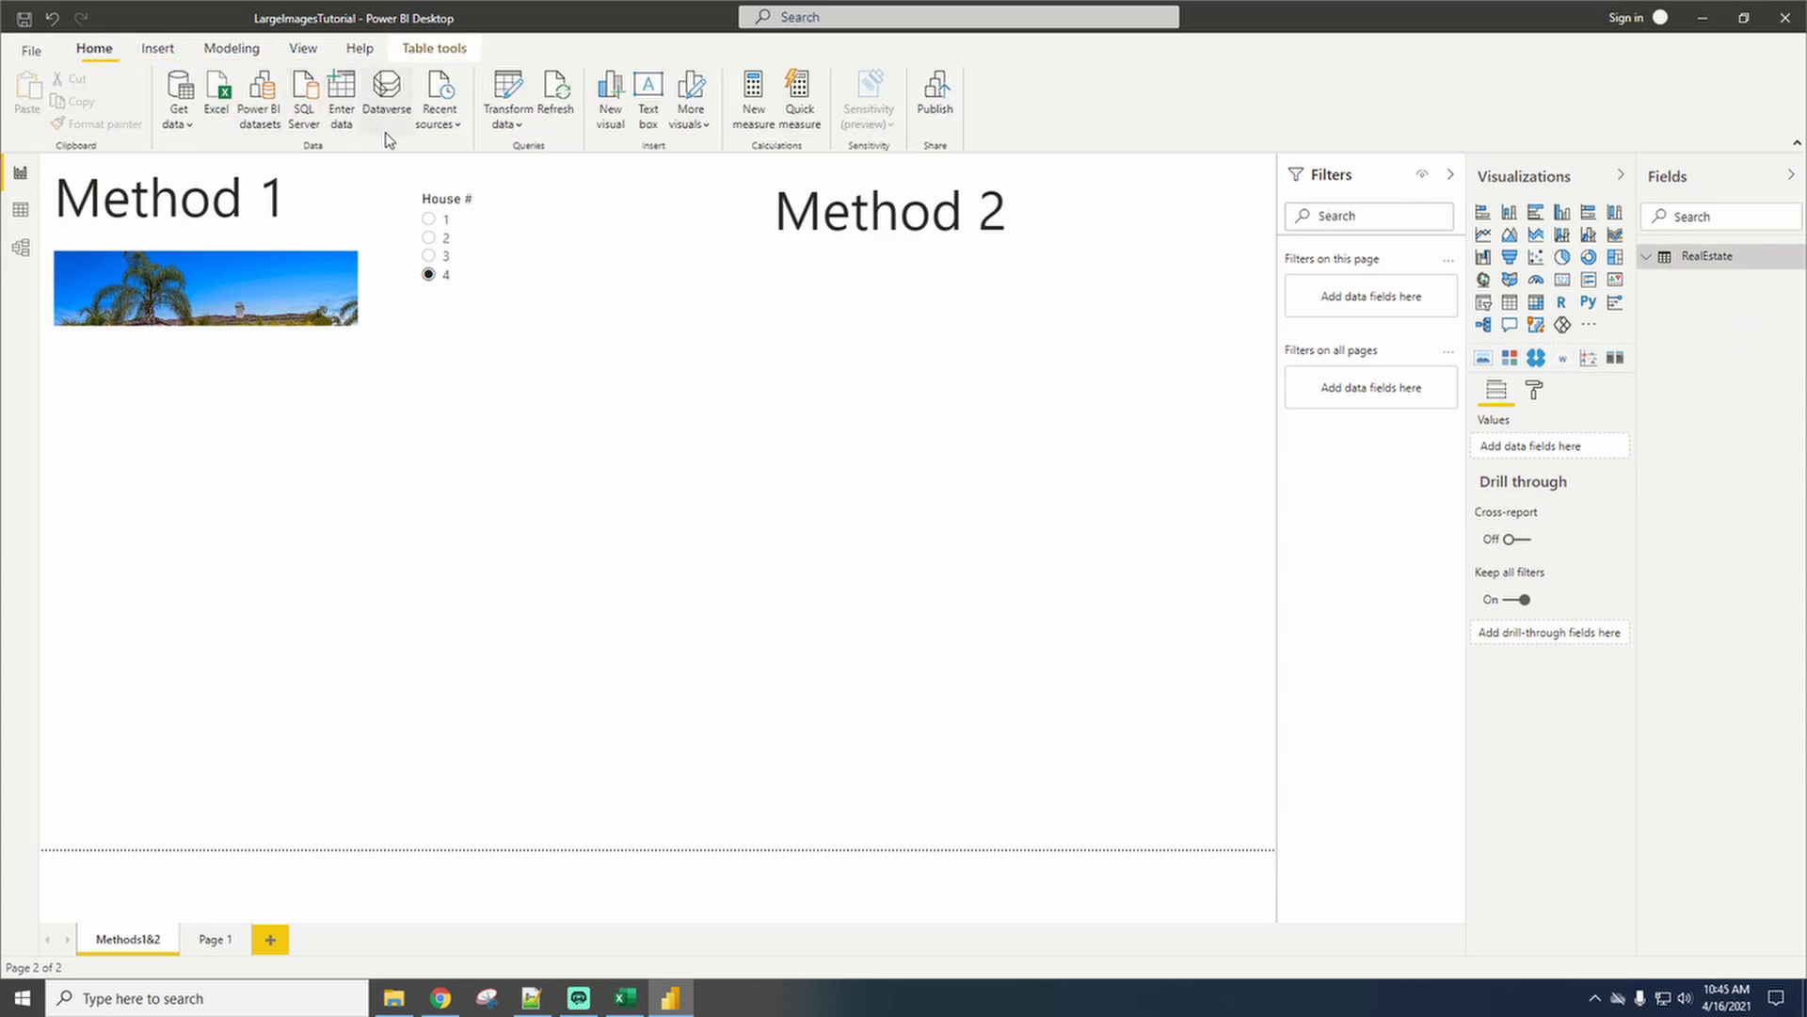
pyautogui.click(506, 123)
pyautogui.click(555, 155)
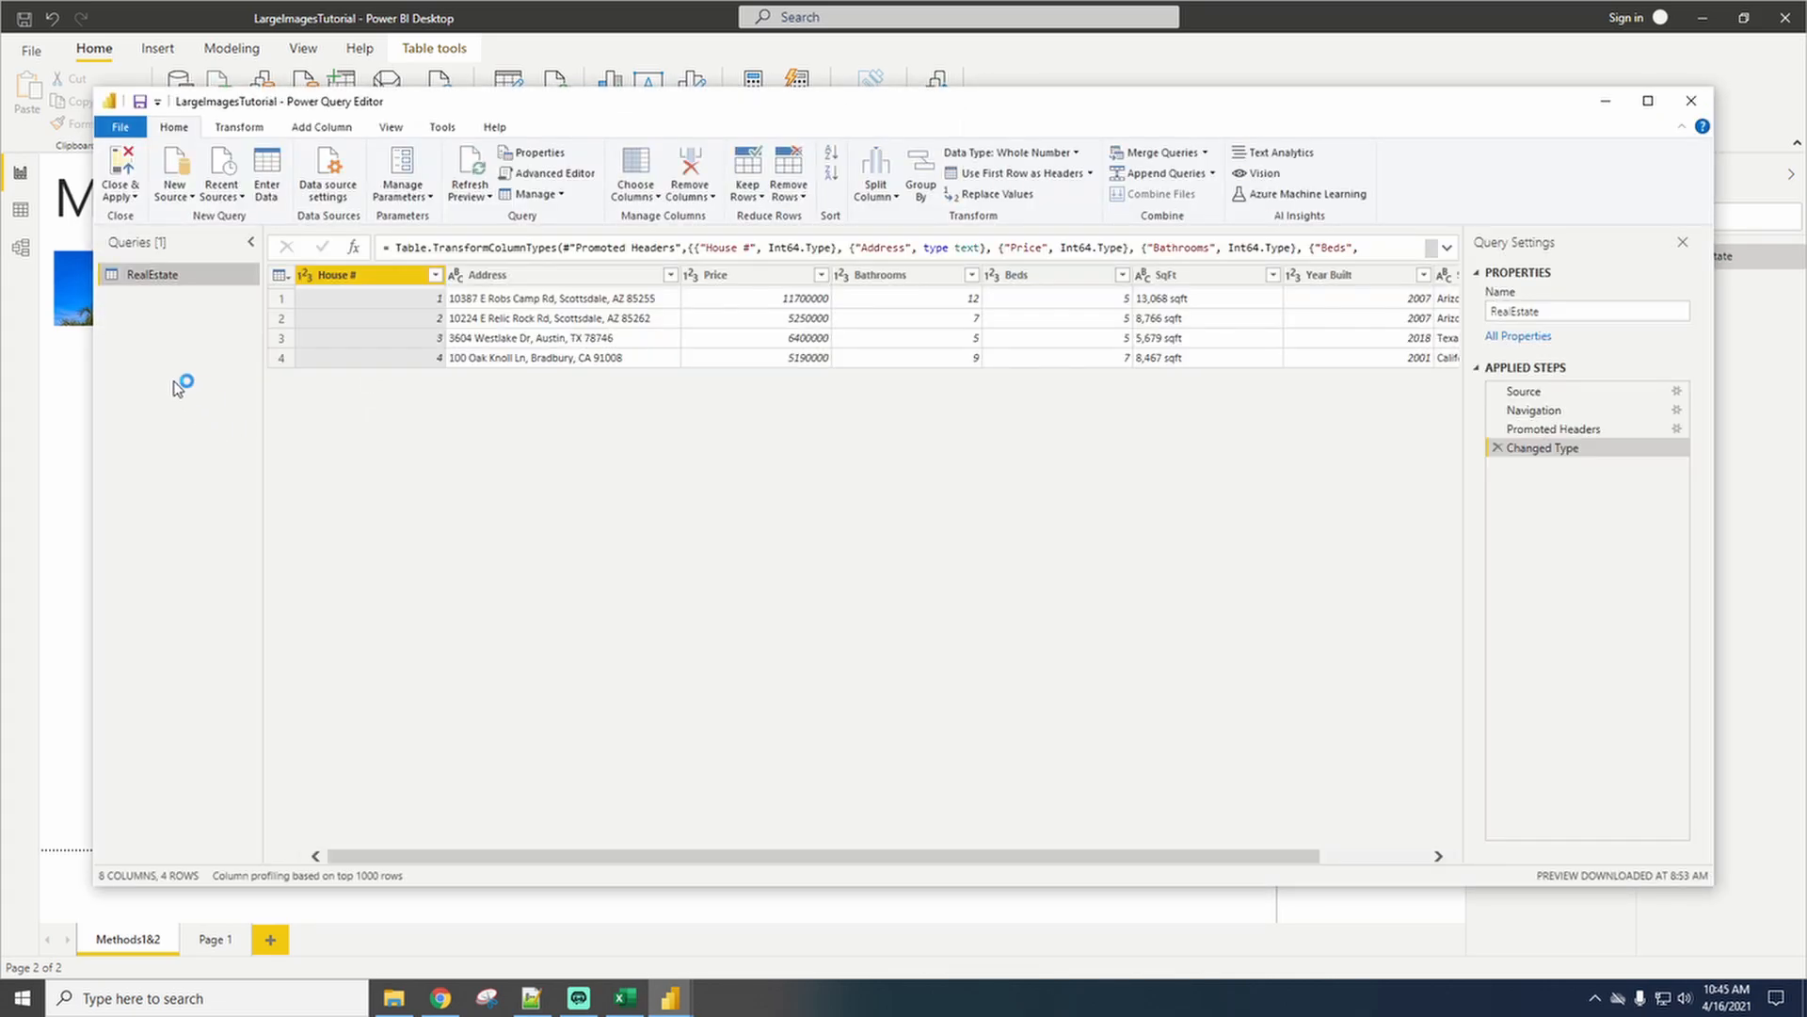
pyautogui.rightClick(162, 380)
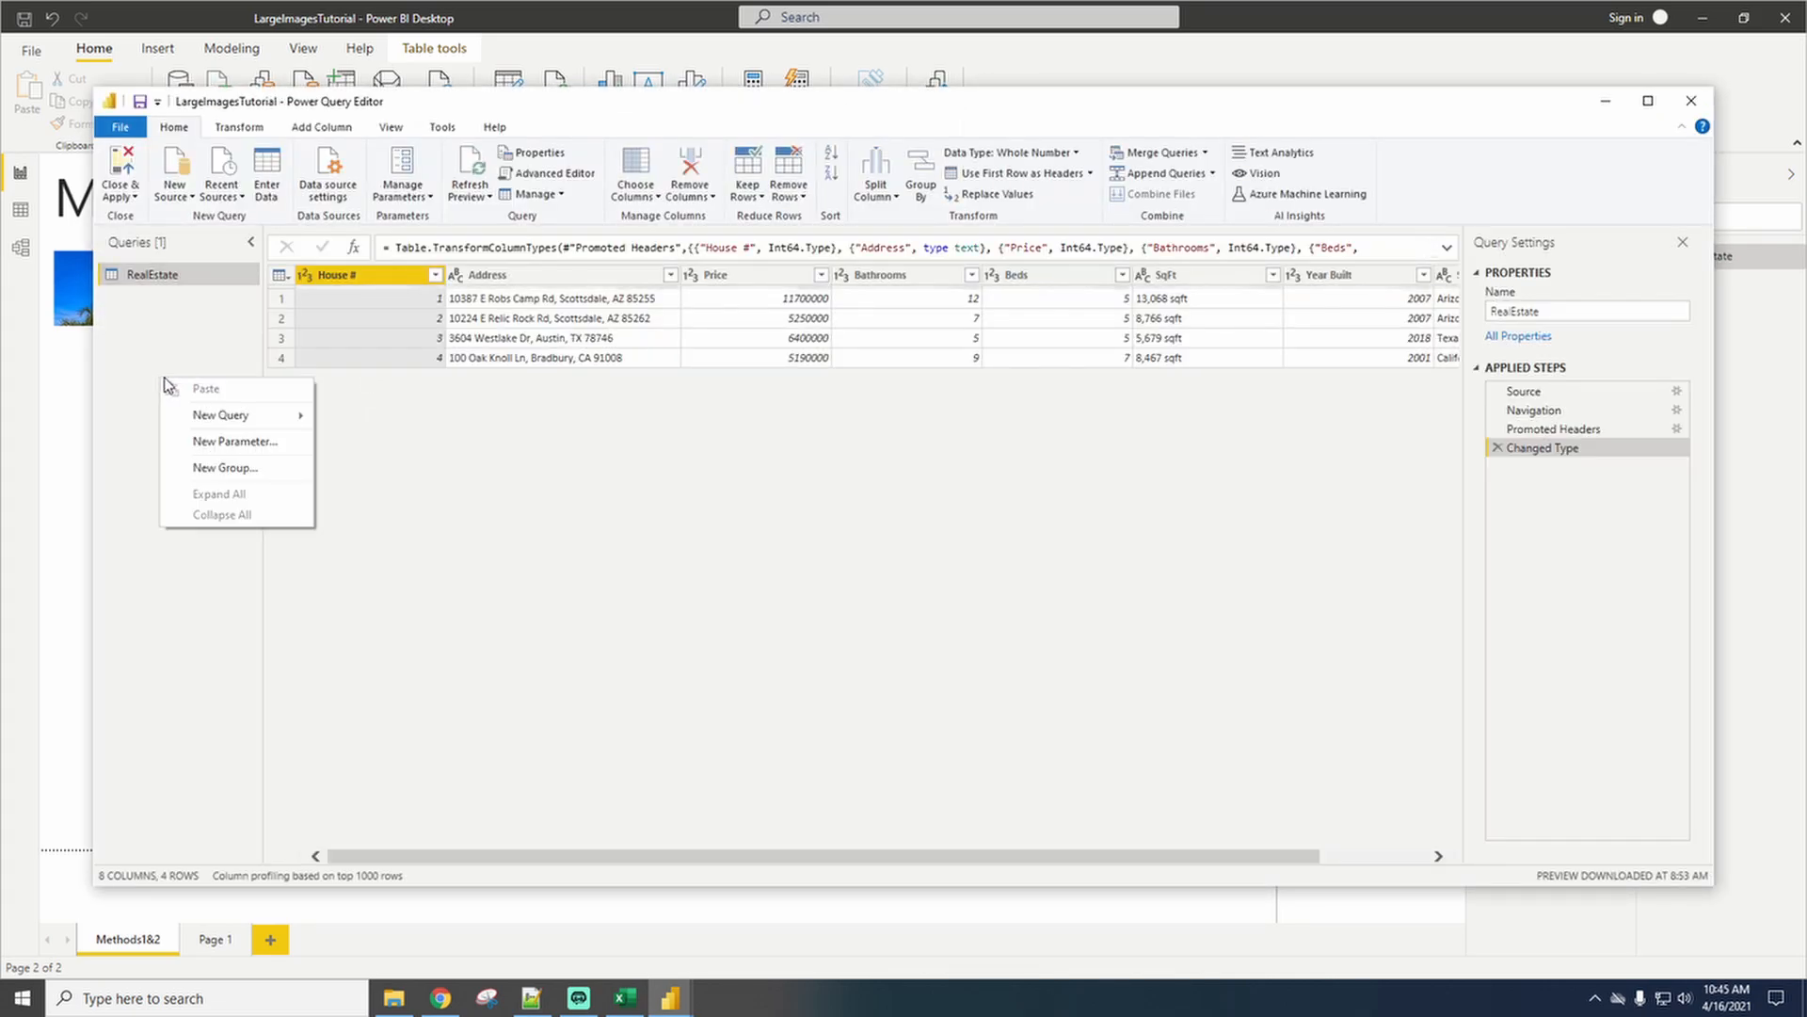
pyautogui.click(284, 421)
pyautogui.click(377, 542)
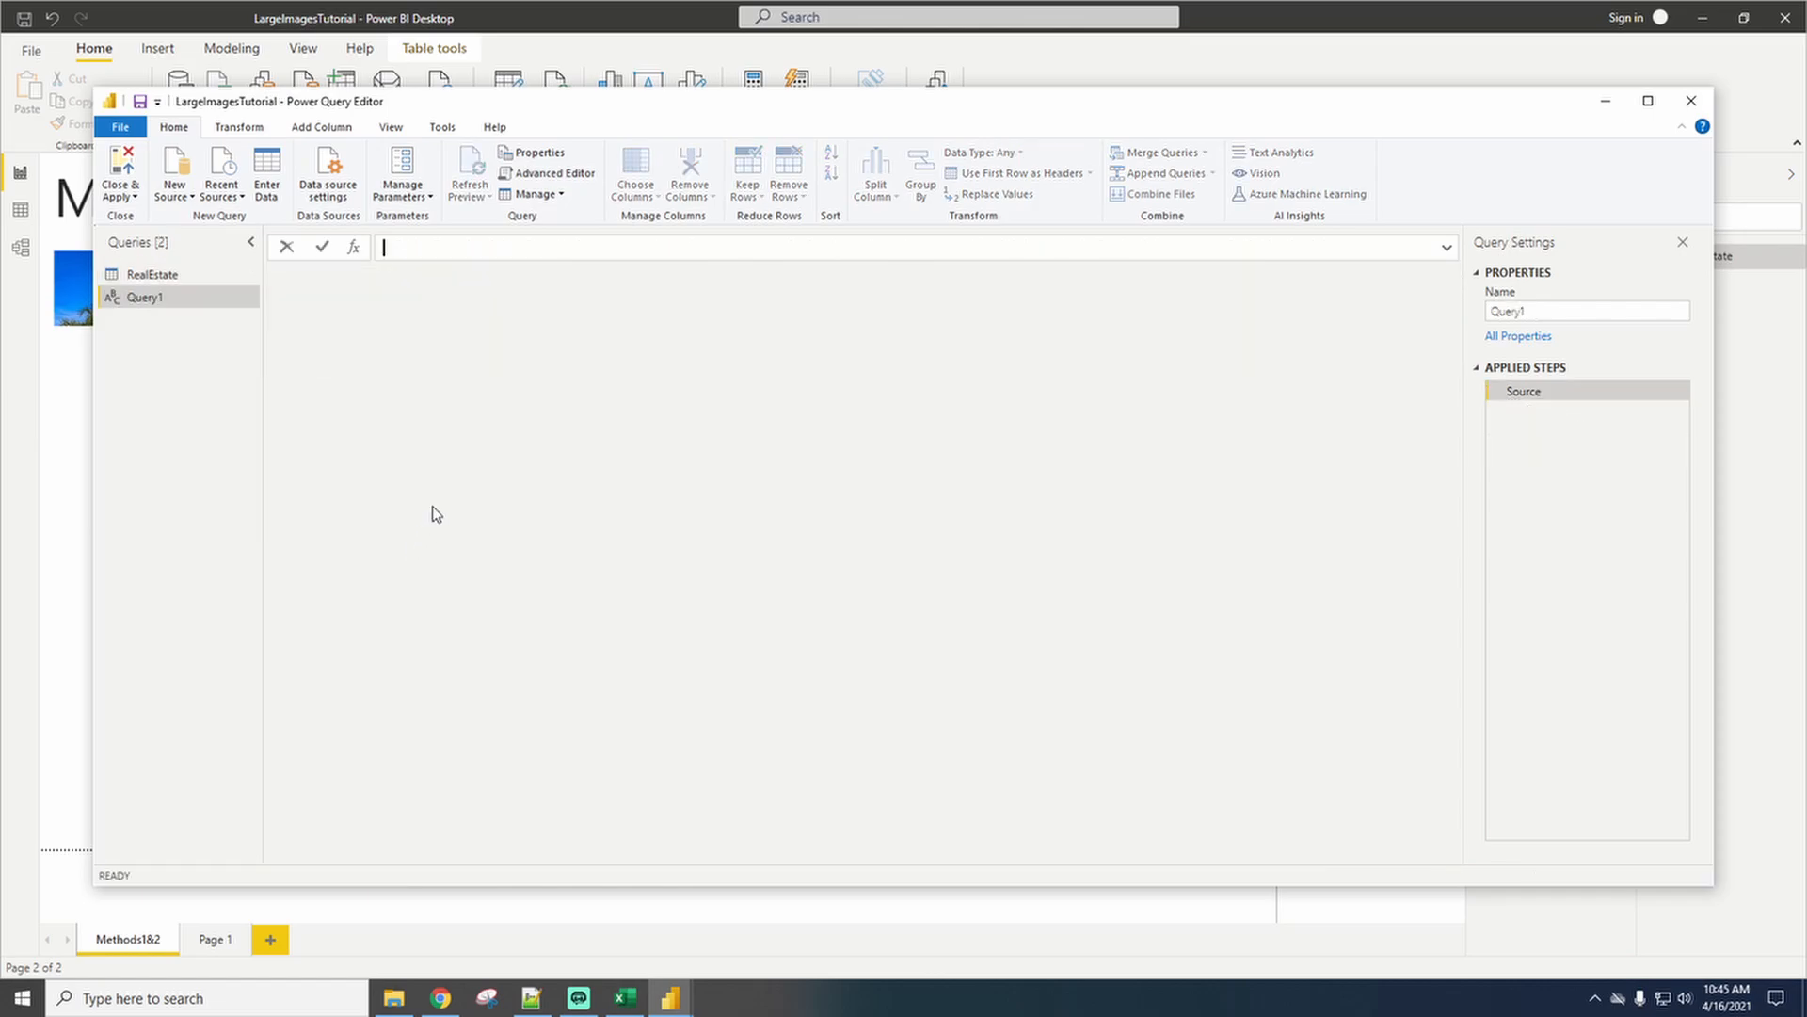
# Replace the blank query's code with a BinaryToPbiImage function that converts binary content to Base64 text prefixed with "data:image/jpeg;base64, ".
pyautogui.click(551, 173)
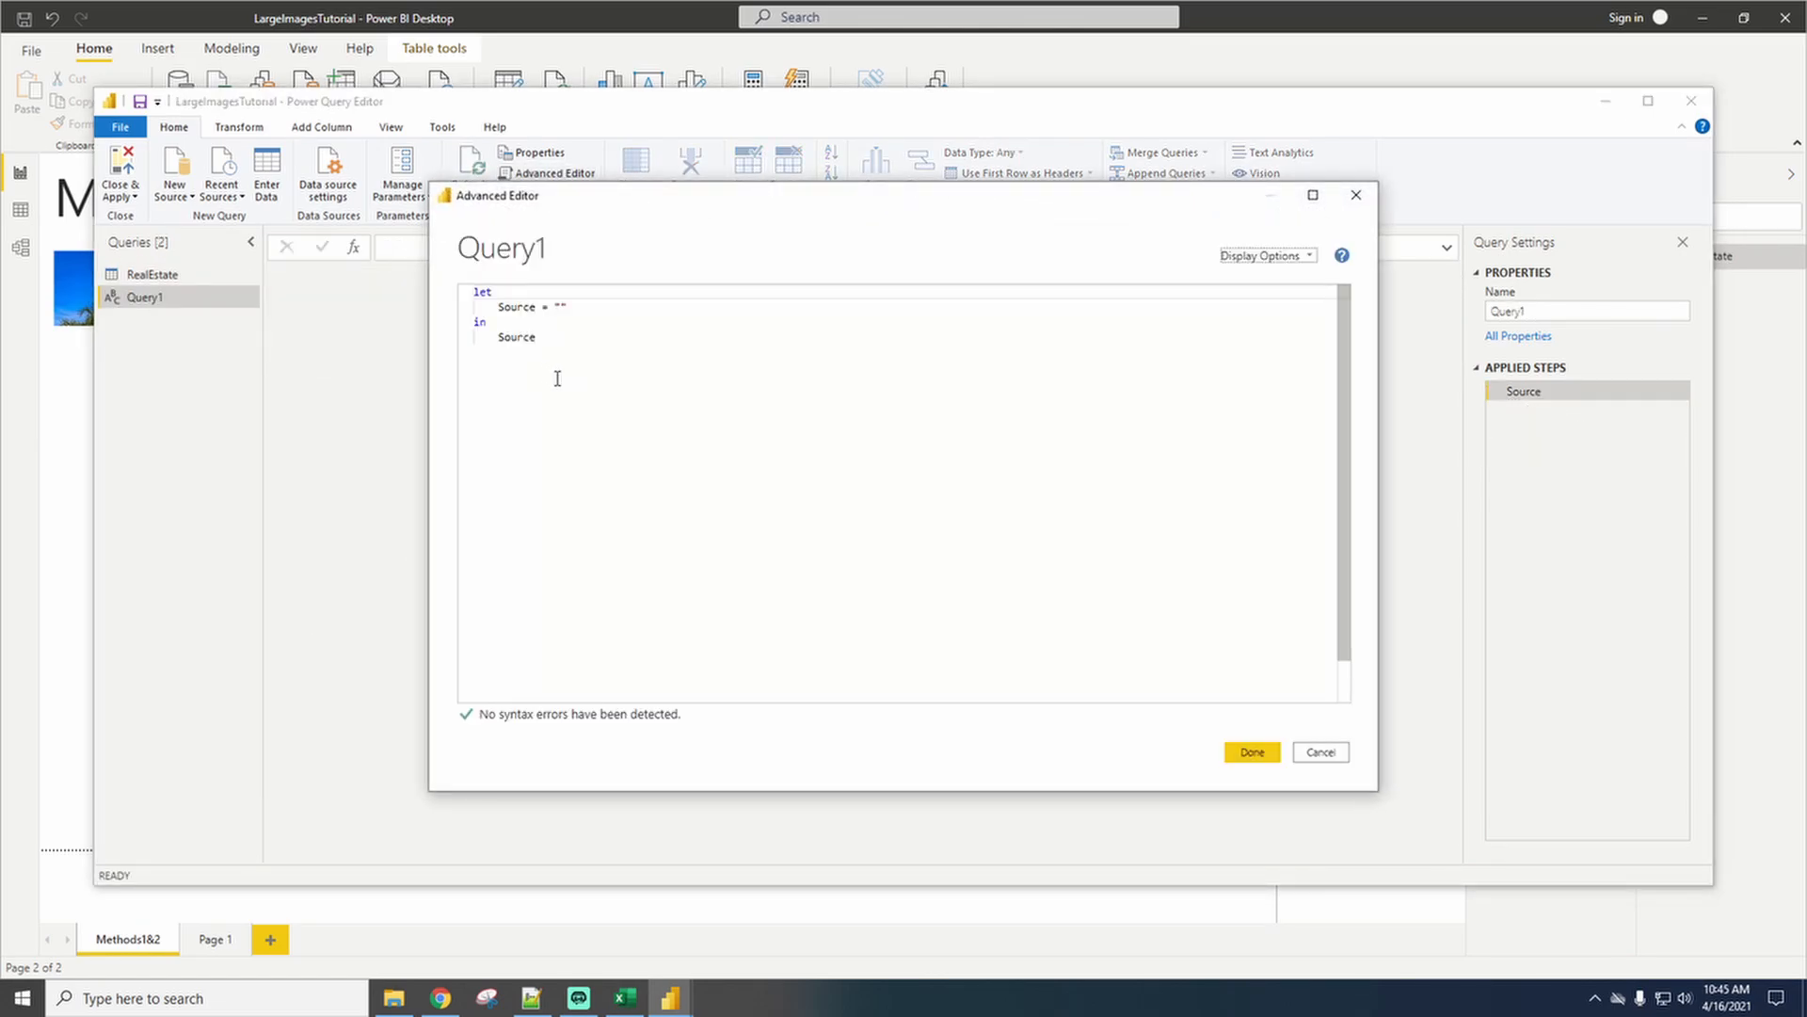
pyautogui.hotkey('ctrl', 'a')
pyautogui.write('let     BinaryToPbiImage = (BinaryContent as binary) as text=> let     Base64 = "data:image/jpeg;base64, " & Binary.ToText(BinaryContent, BinaryEncoding.Base64) in     Base64 in     BinaryToPbiImage')
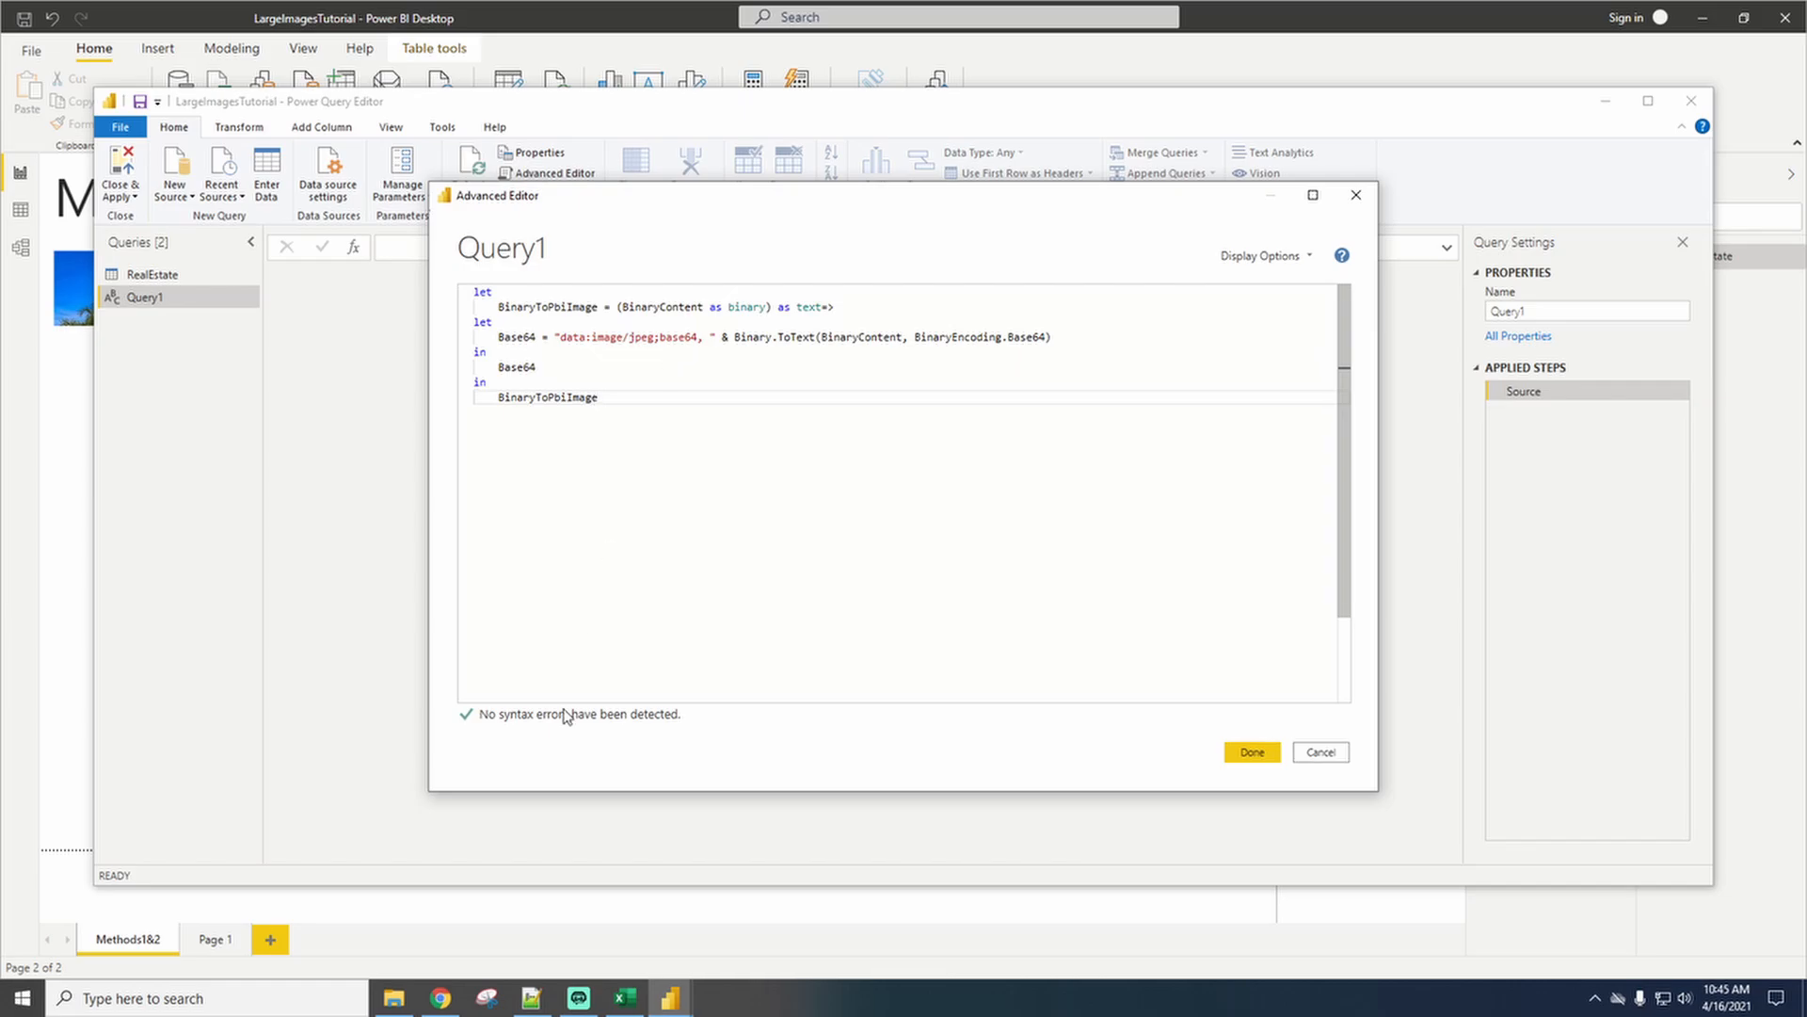
pyautogui.click(393, 998)
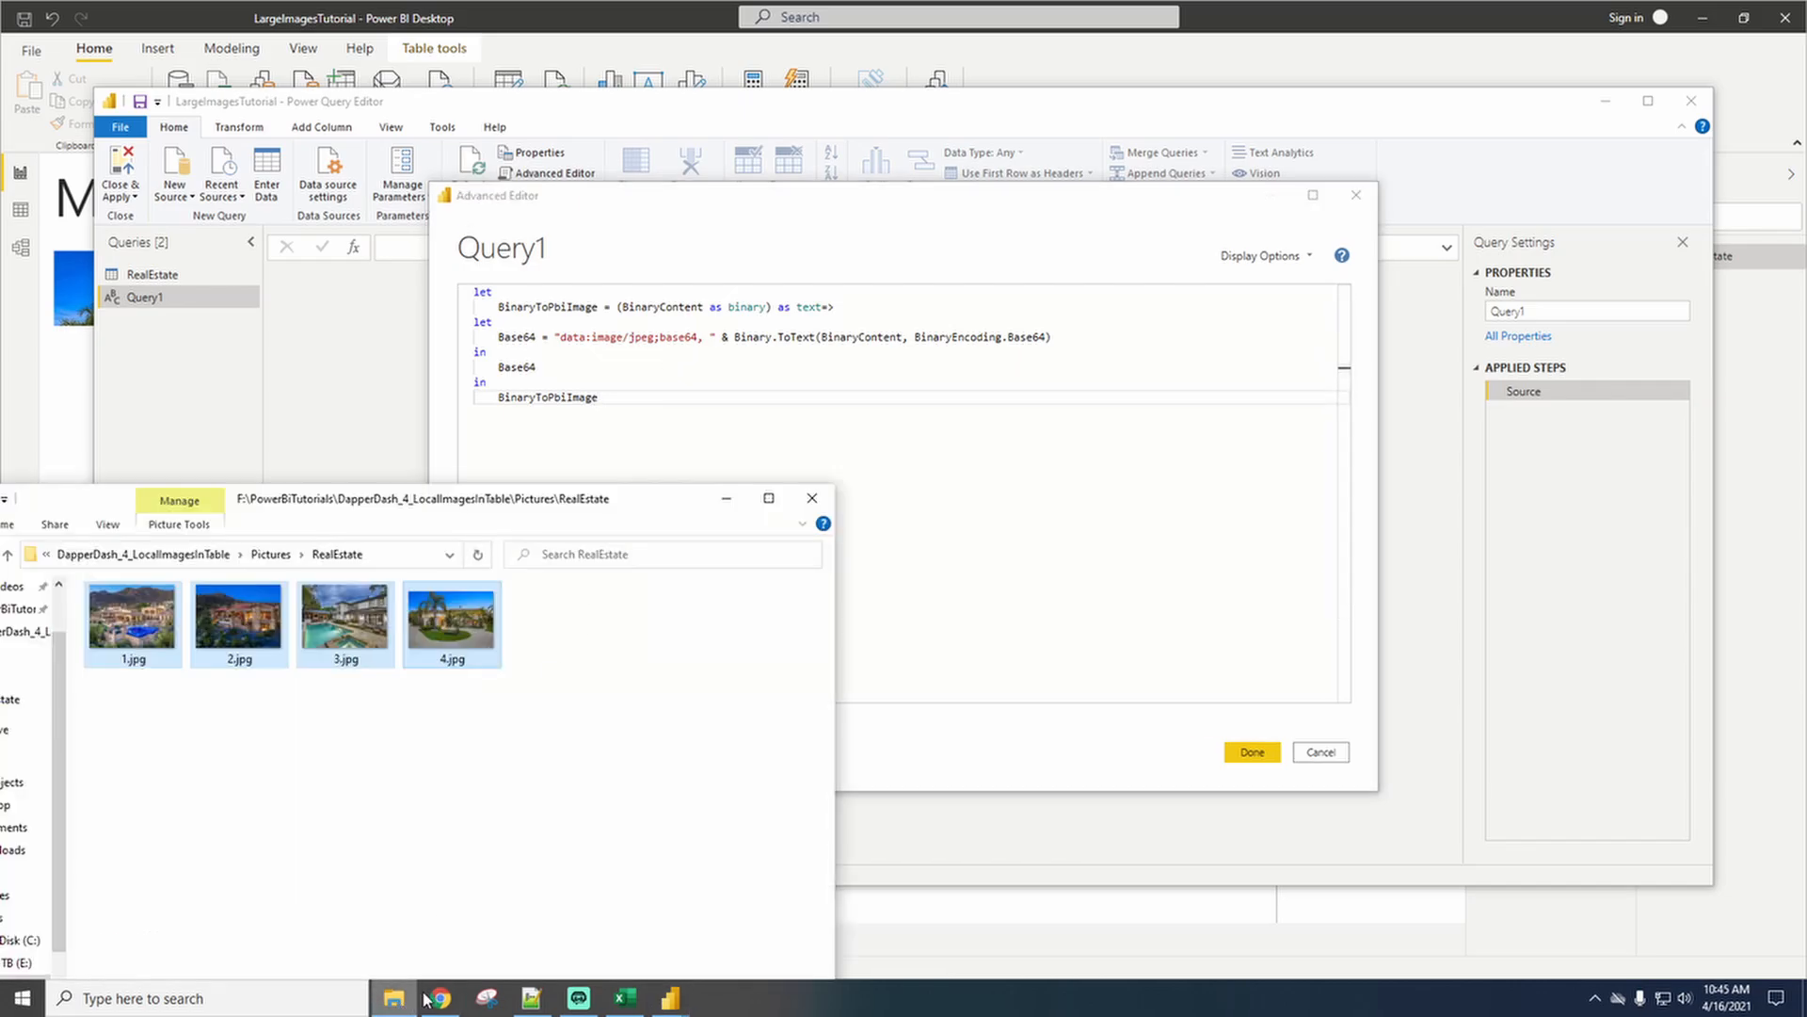
pyautogui.click(726, 498)
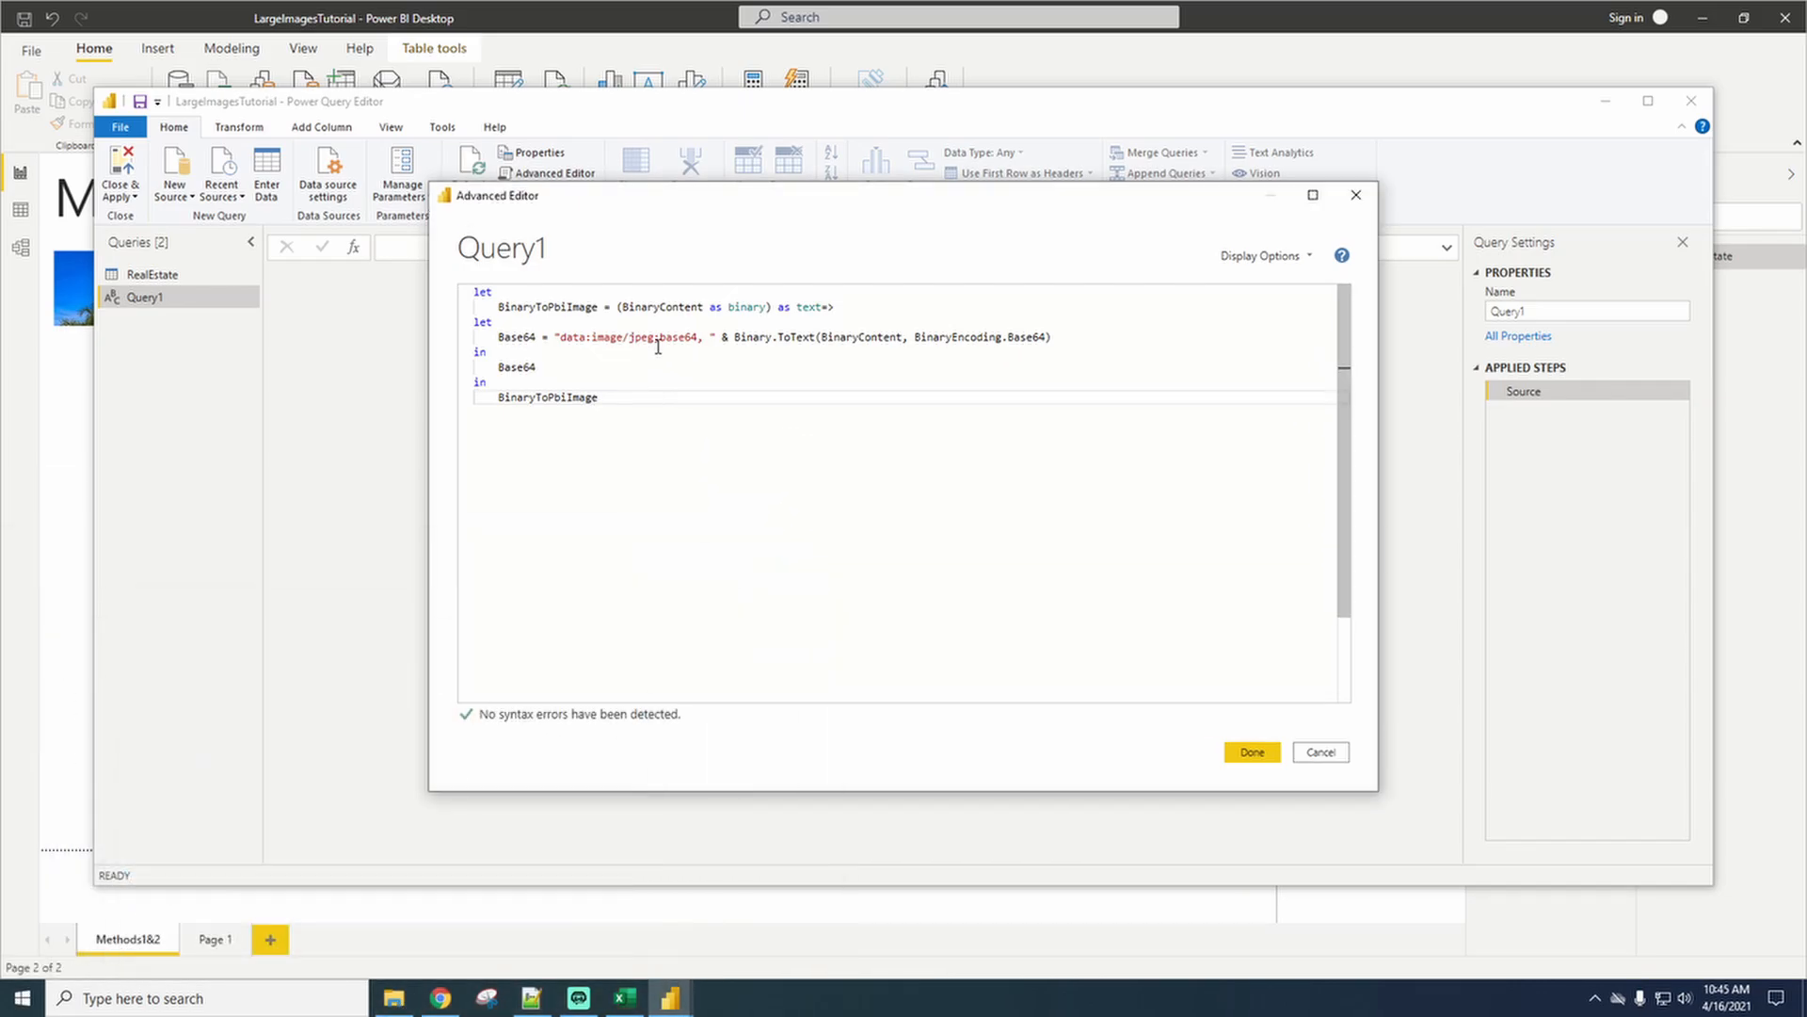
pyautogui.click(1253, 751)
# Rename the function query as ImageConvert.
pyautogui.doubleClick(1541, 312)
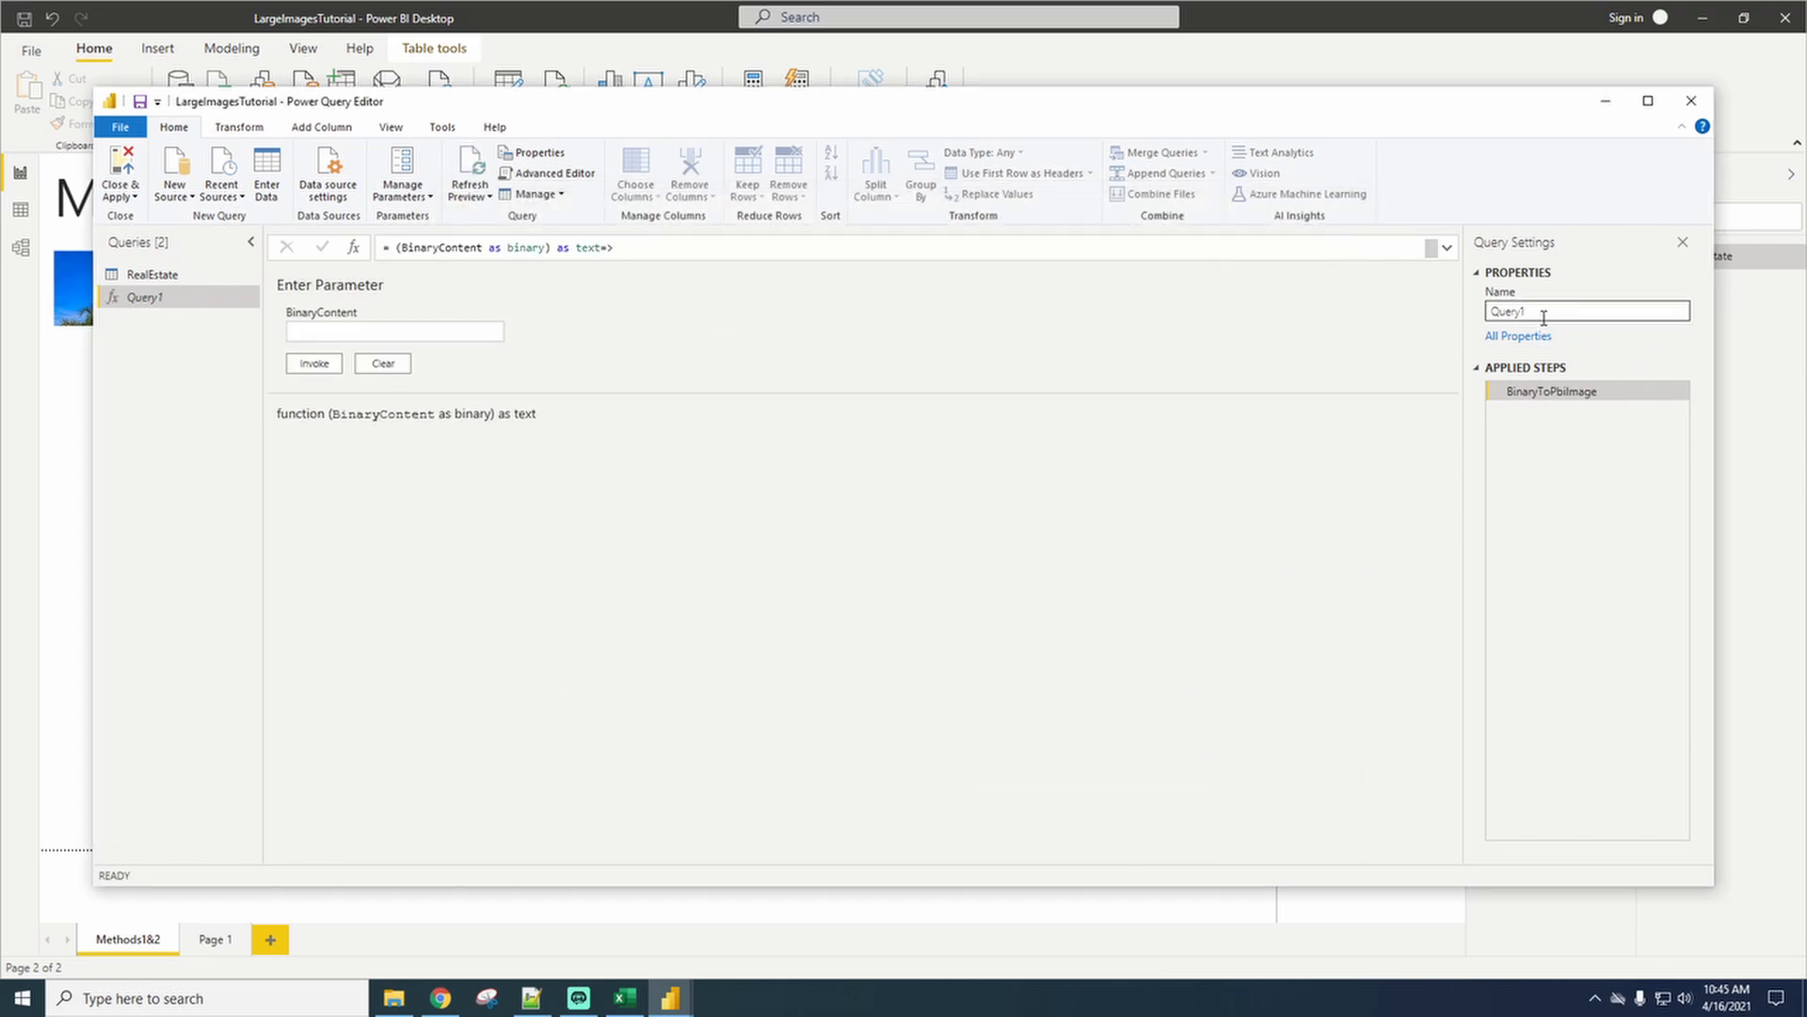
pyautogui.write('ImageConvert')
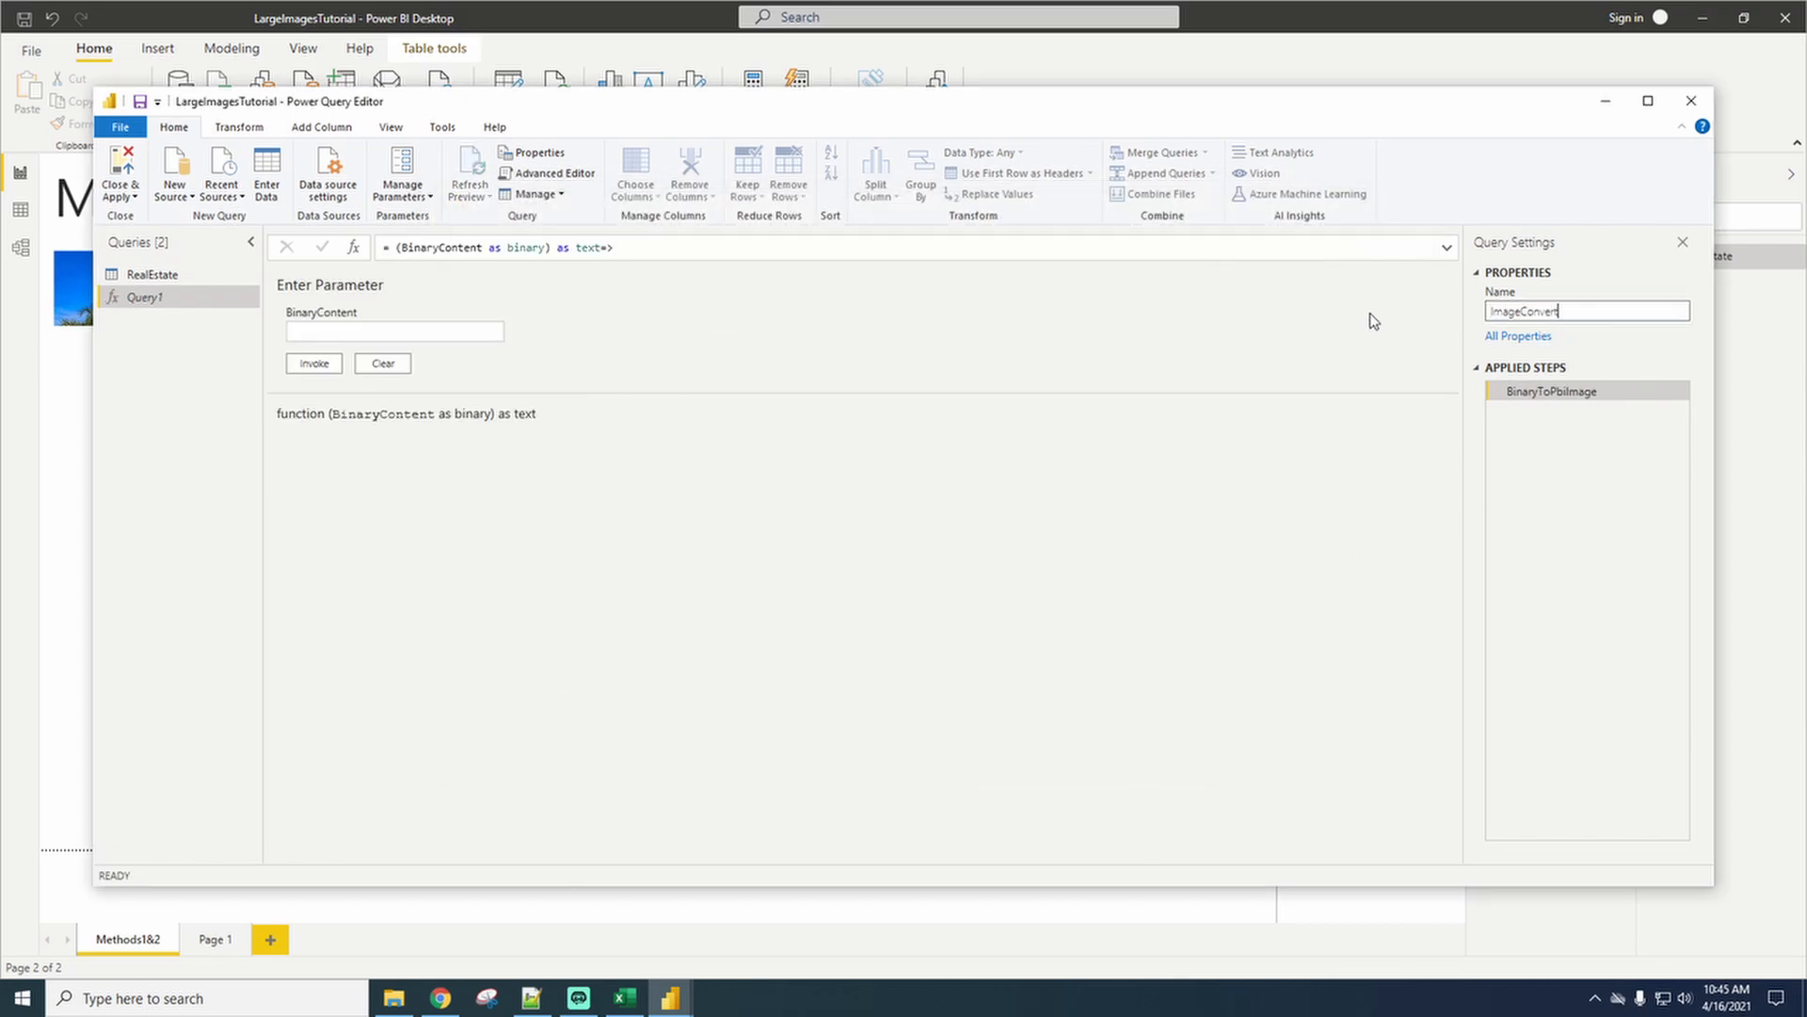
pyautogui.click(1620, 341)
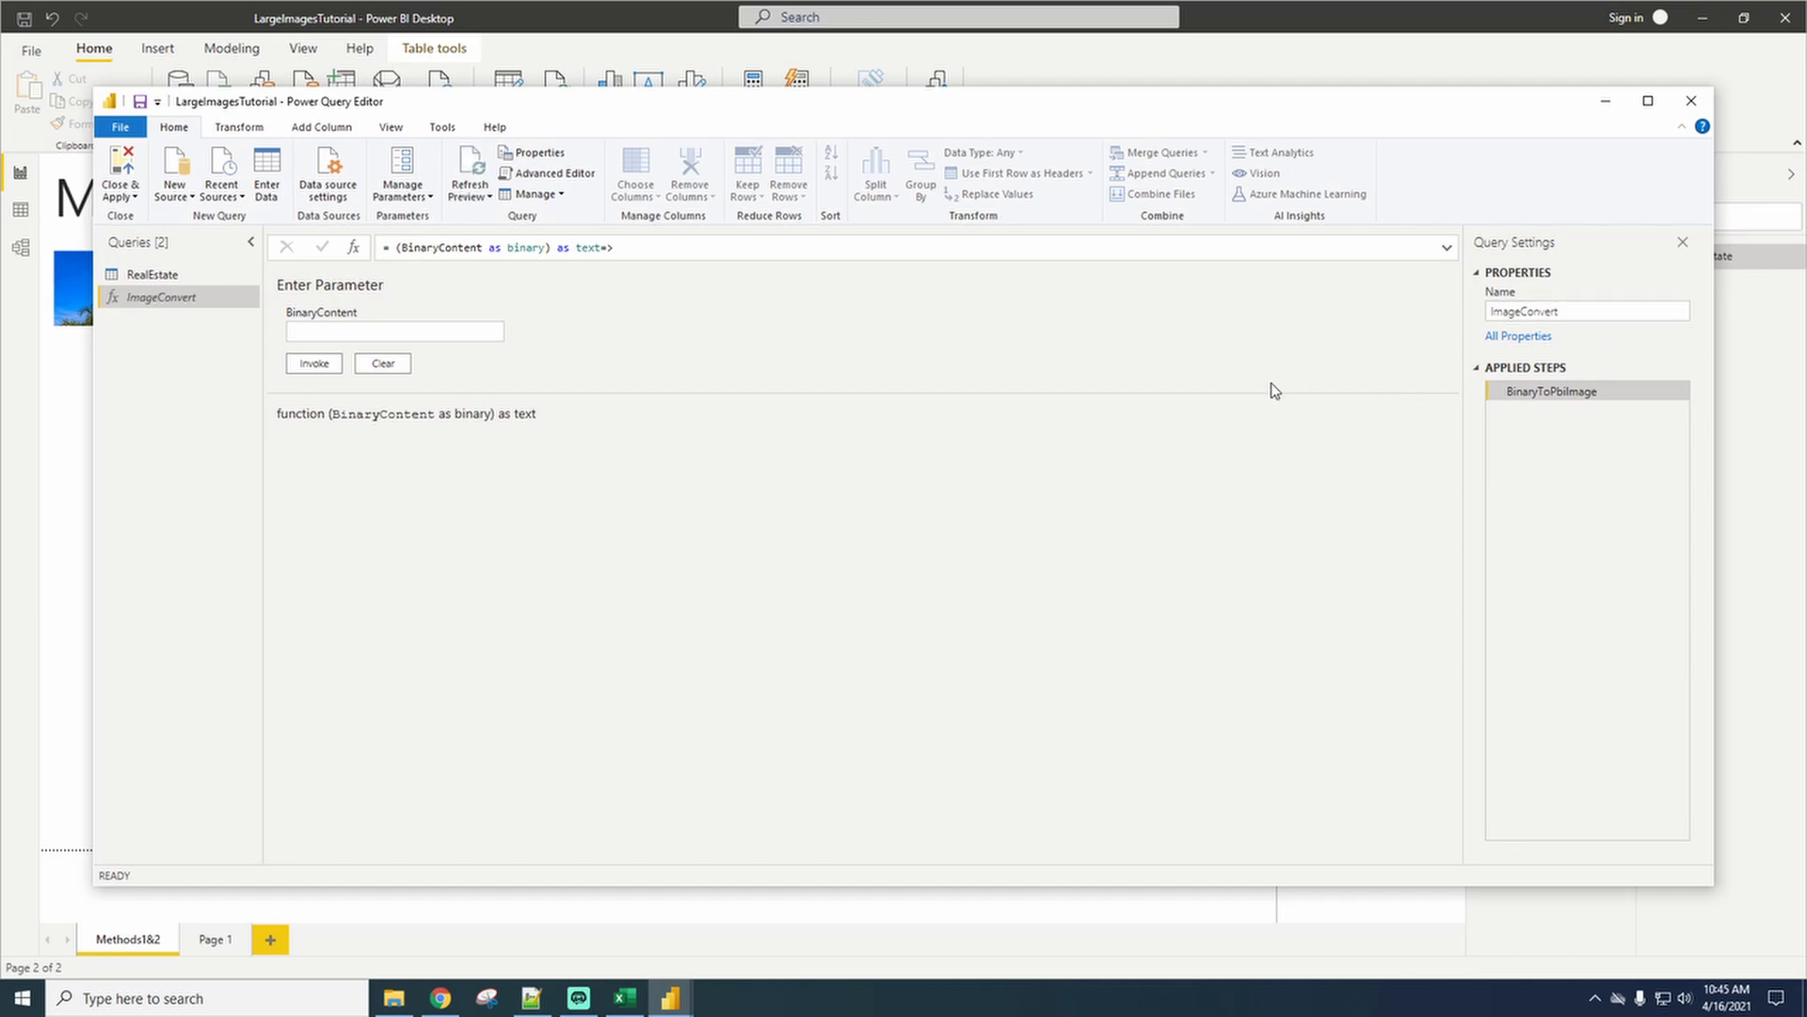
# Start a new data source connection of the Folder type in the Power Query Editor.
pyautogui.click(172, 195)
pyautogui.click(223, 543)
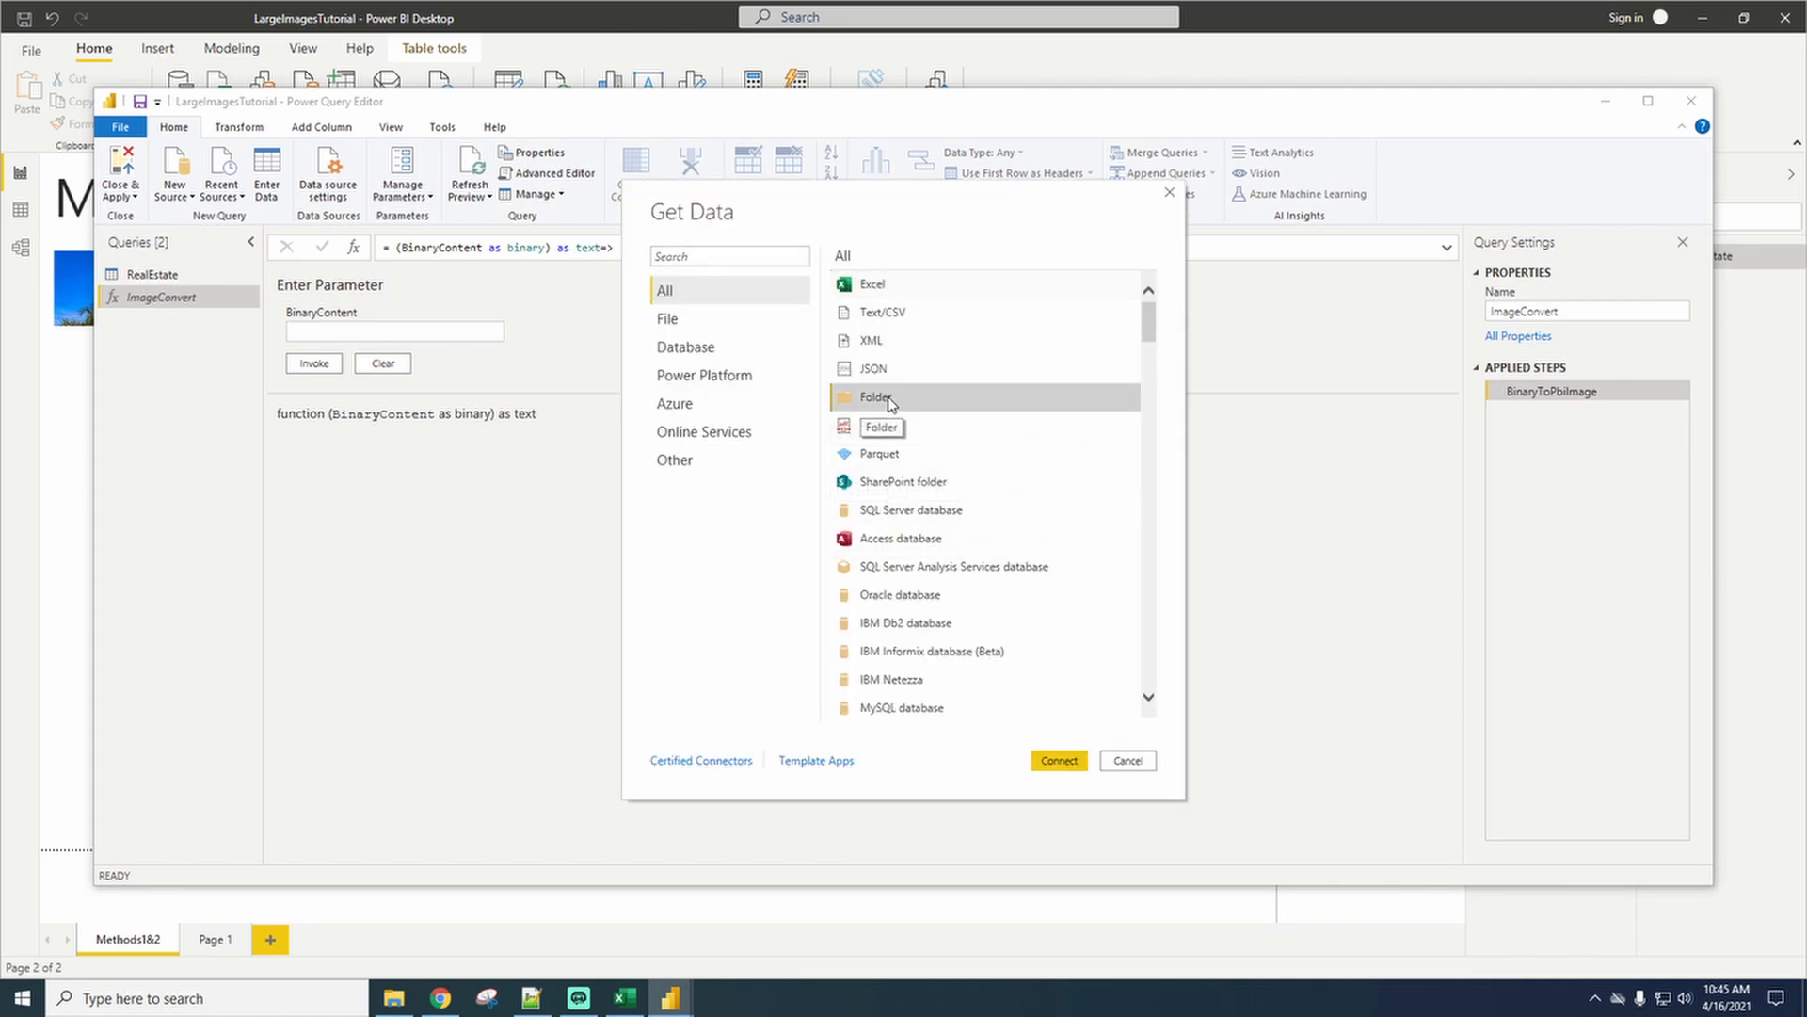
pyautogui.doubleClick(890, 400)
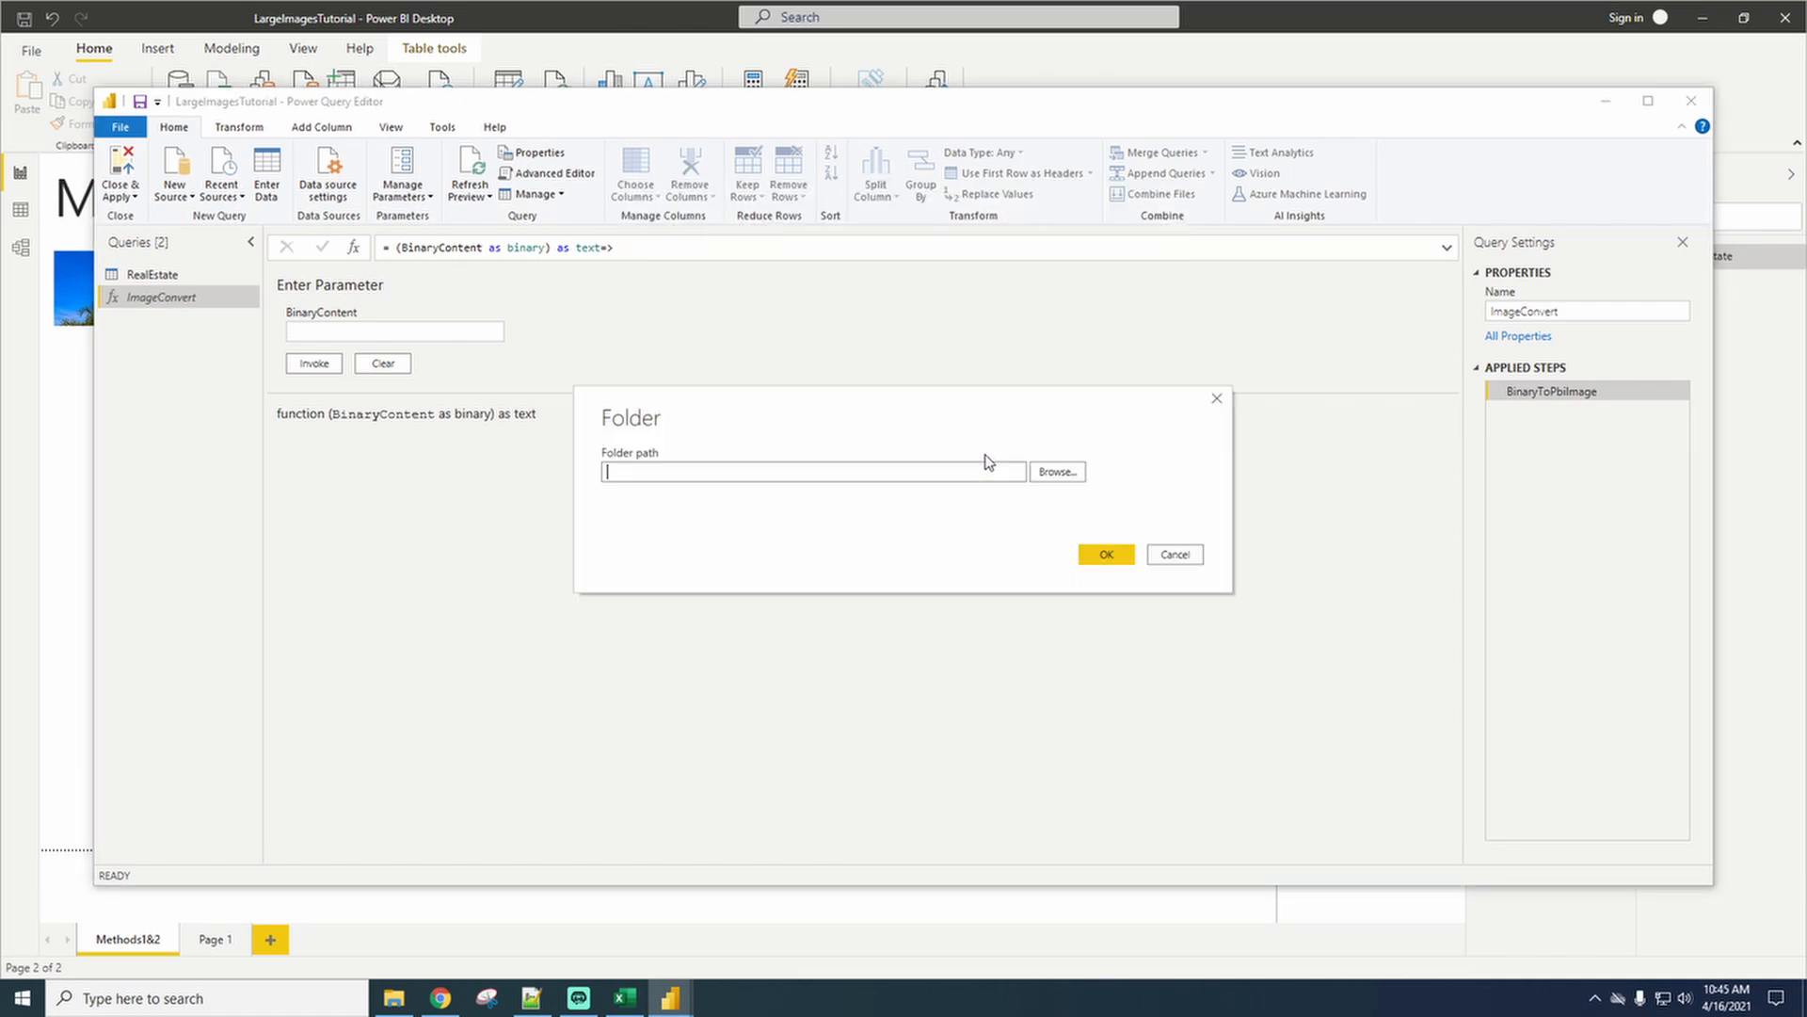
# Set the source folder path to F:\PowerBiTutorials\DapperDash_4_LocalImagesInTable\Pictures\RealEstate and load its file preview.
pyautogui.click(1057, 472)
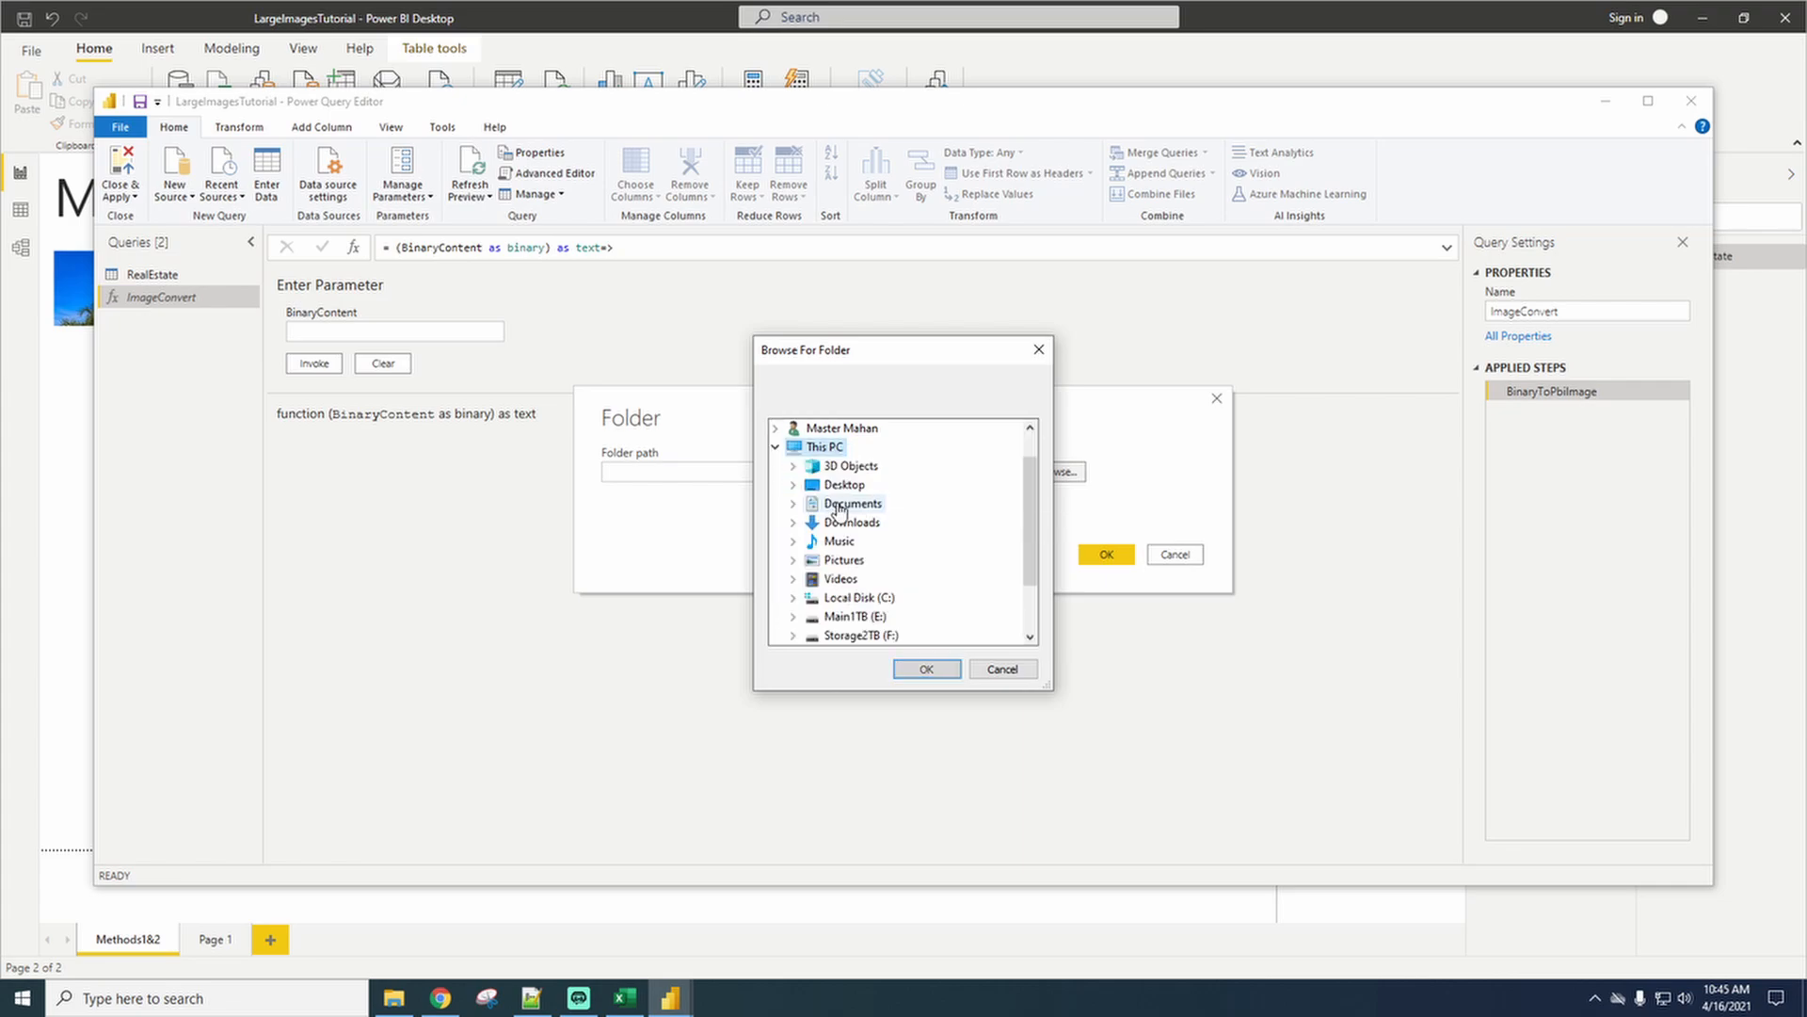
pyautogui.scroll(-2, 867, 565)
pyautogui.doubleClick(871, 561)
pyautogui.scroll(-1, 890, 577)
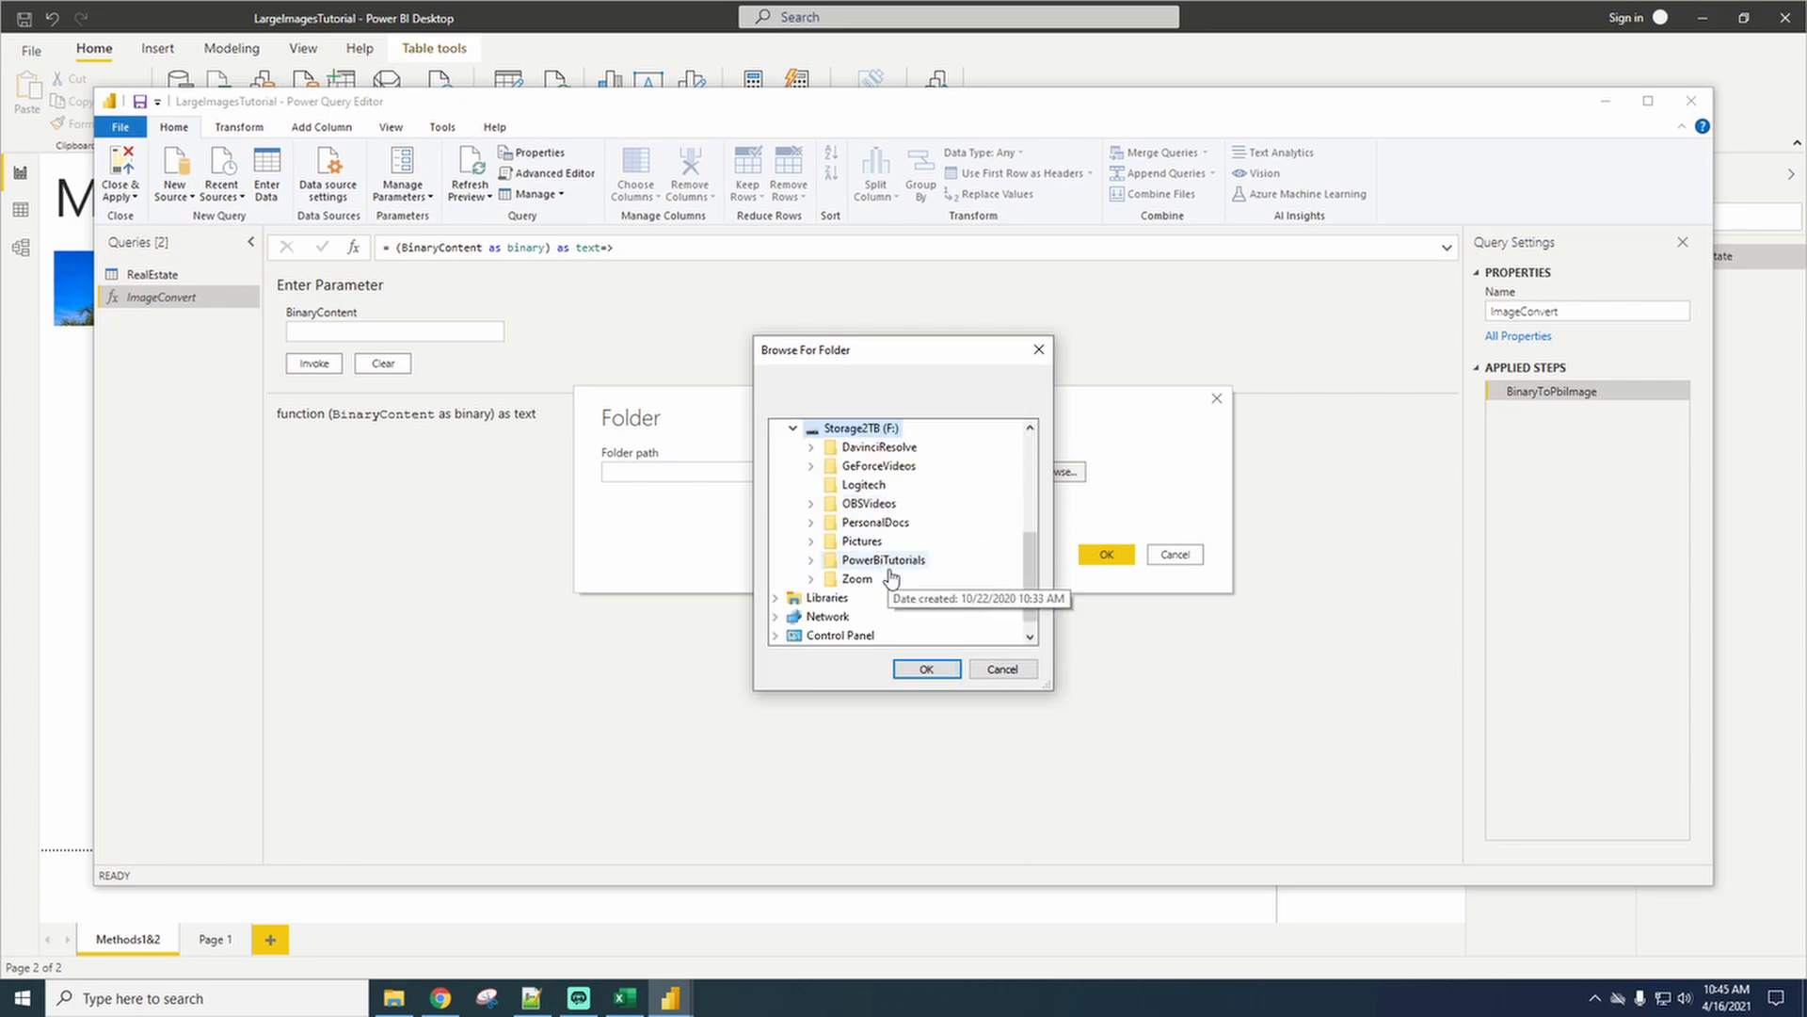
pyautogui.doubleClick(911, 558)
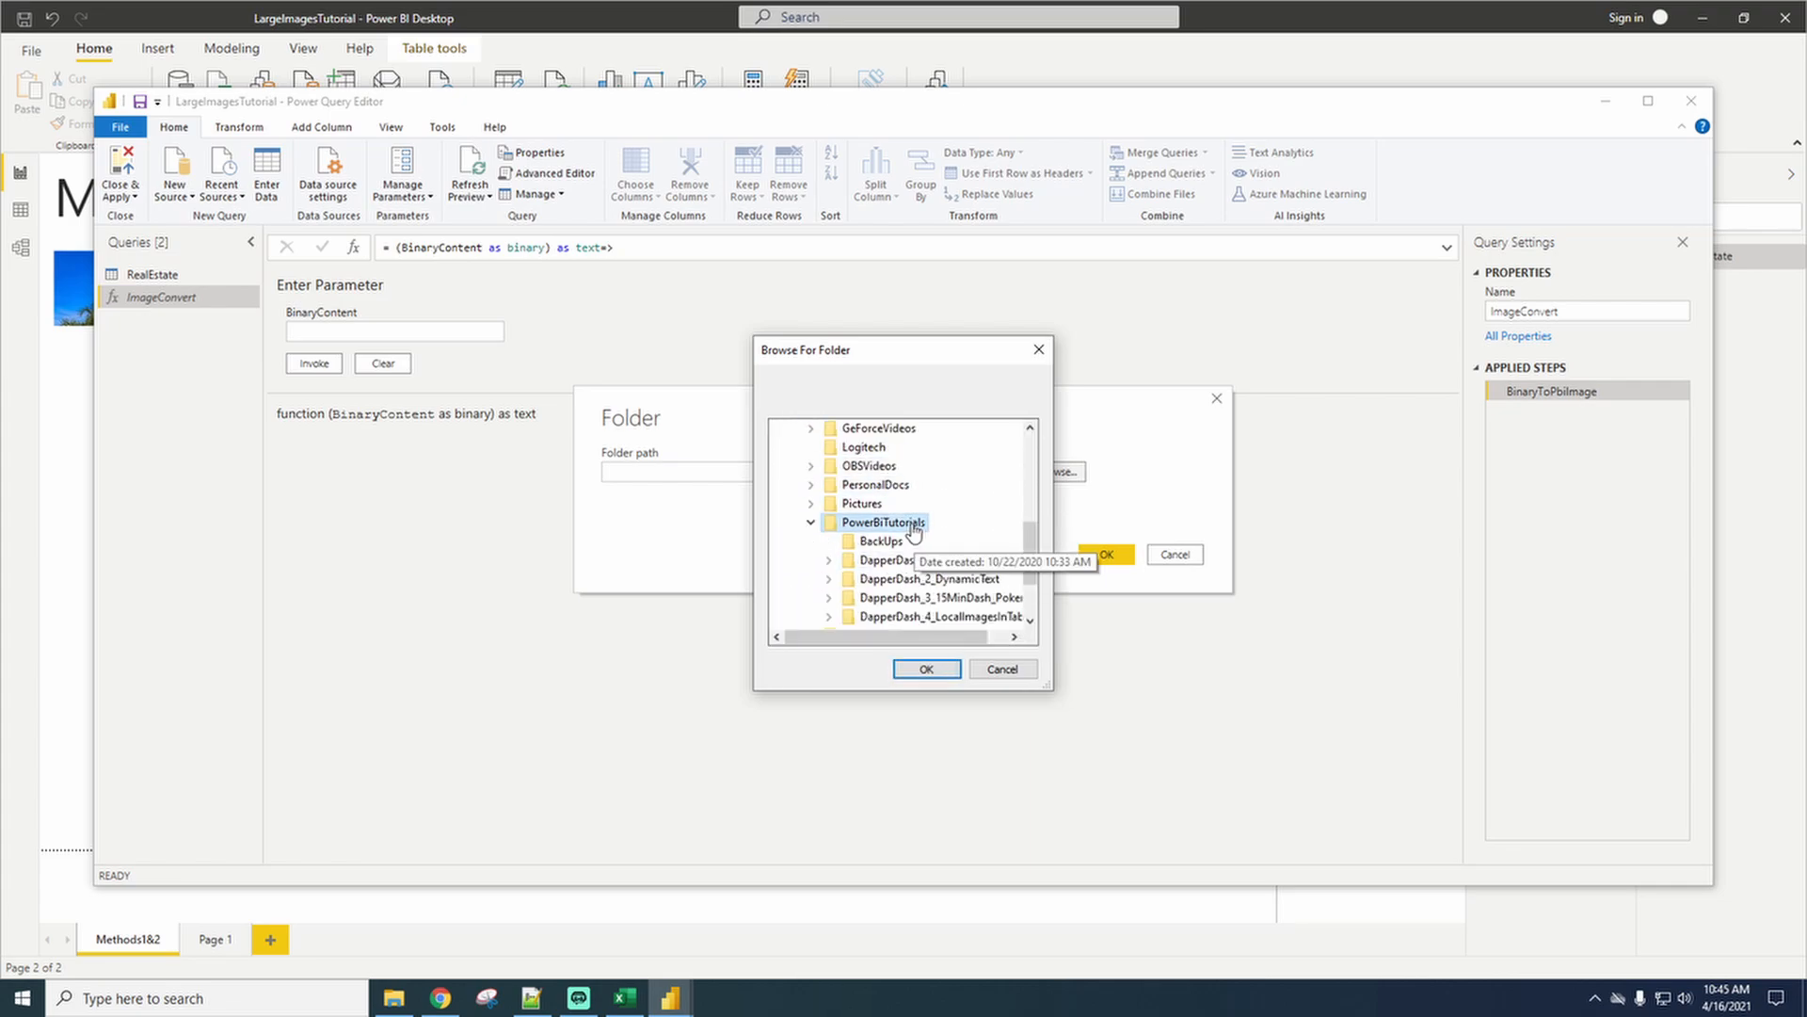
pyautogui.scroll(-2, 912, 532)
pyautogui.doubleClick(927, 541)
pyautogui.scroll(-1, 894, 593)
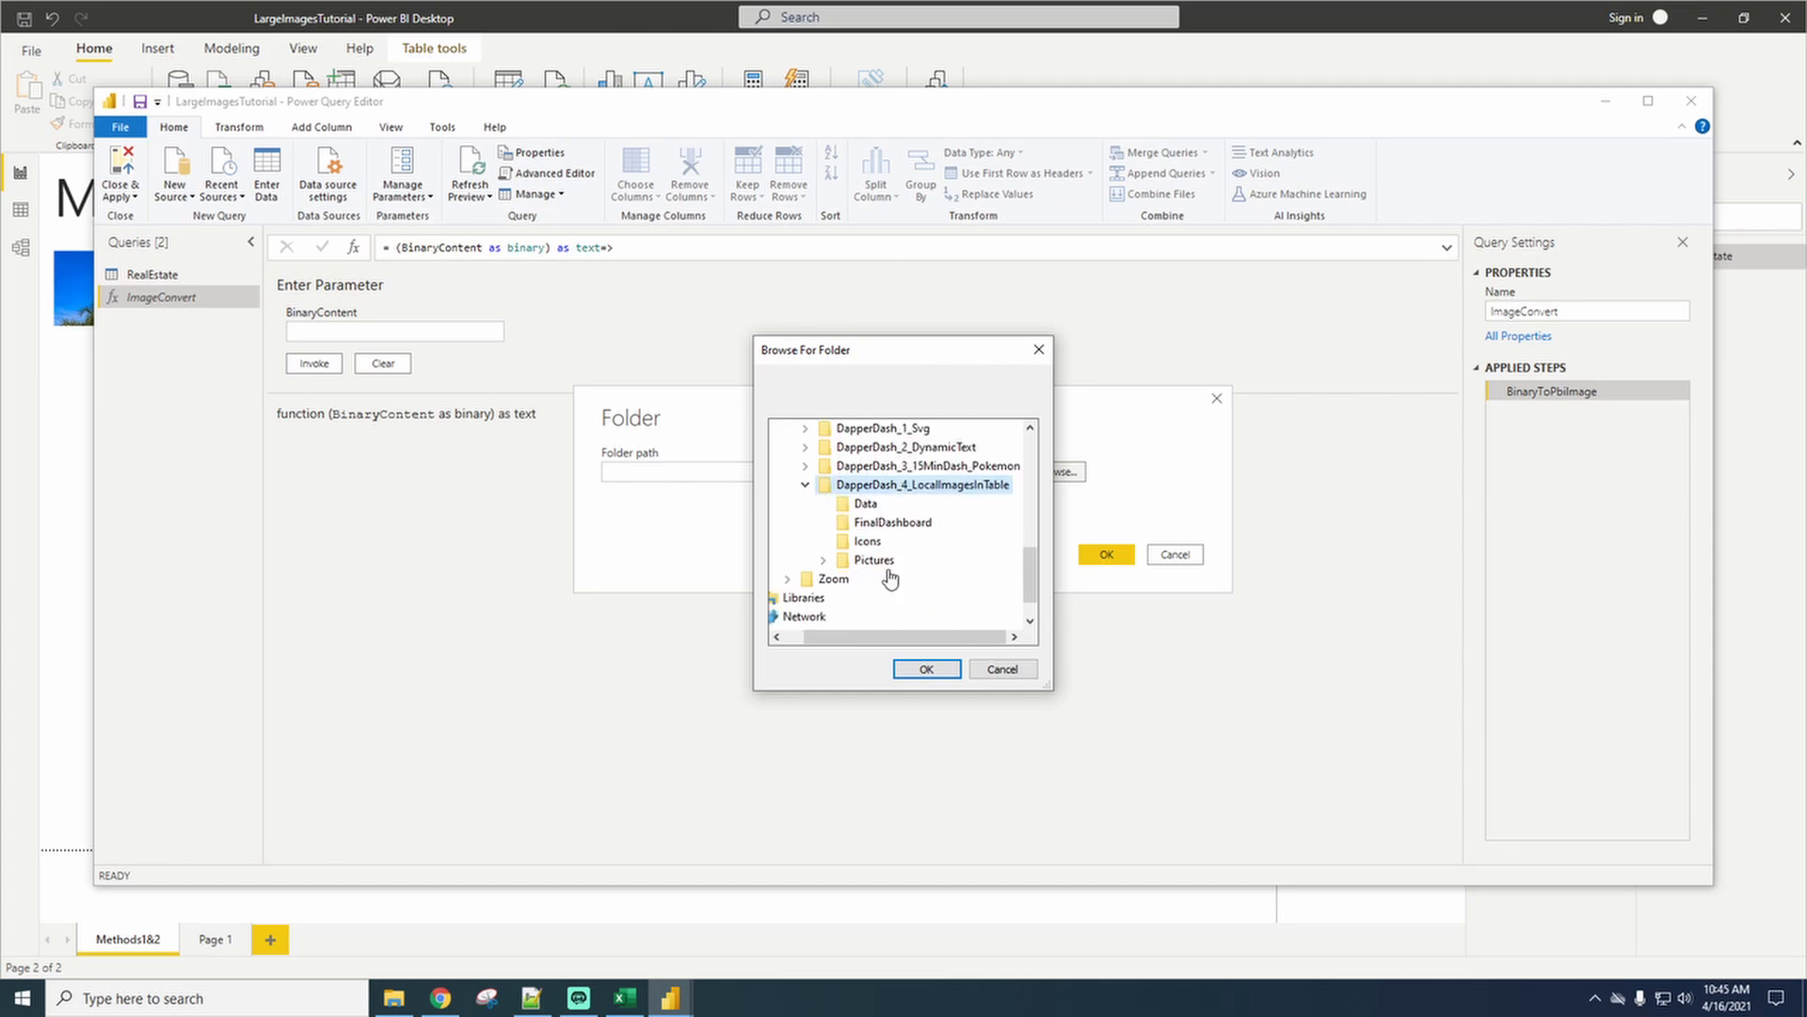
pyautogui.doubleClick(875, 561)
pyautogui.scroll(-1, 937, 574)
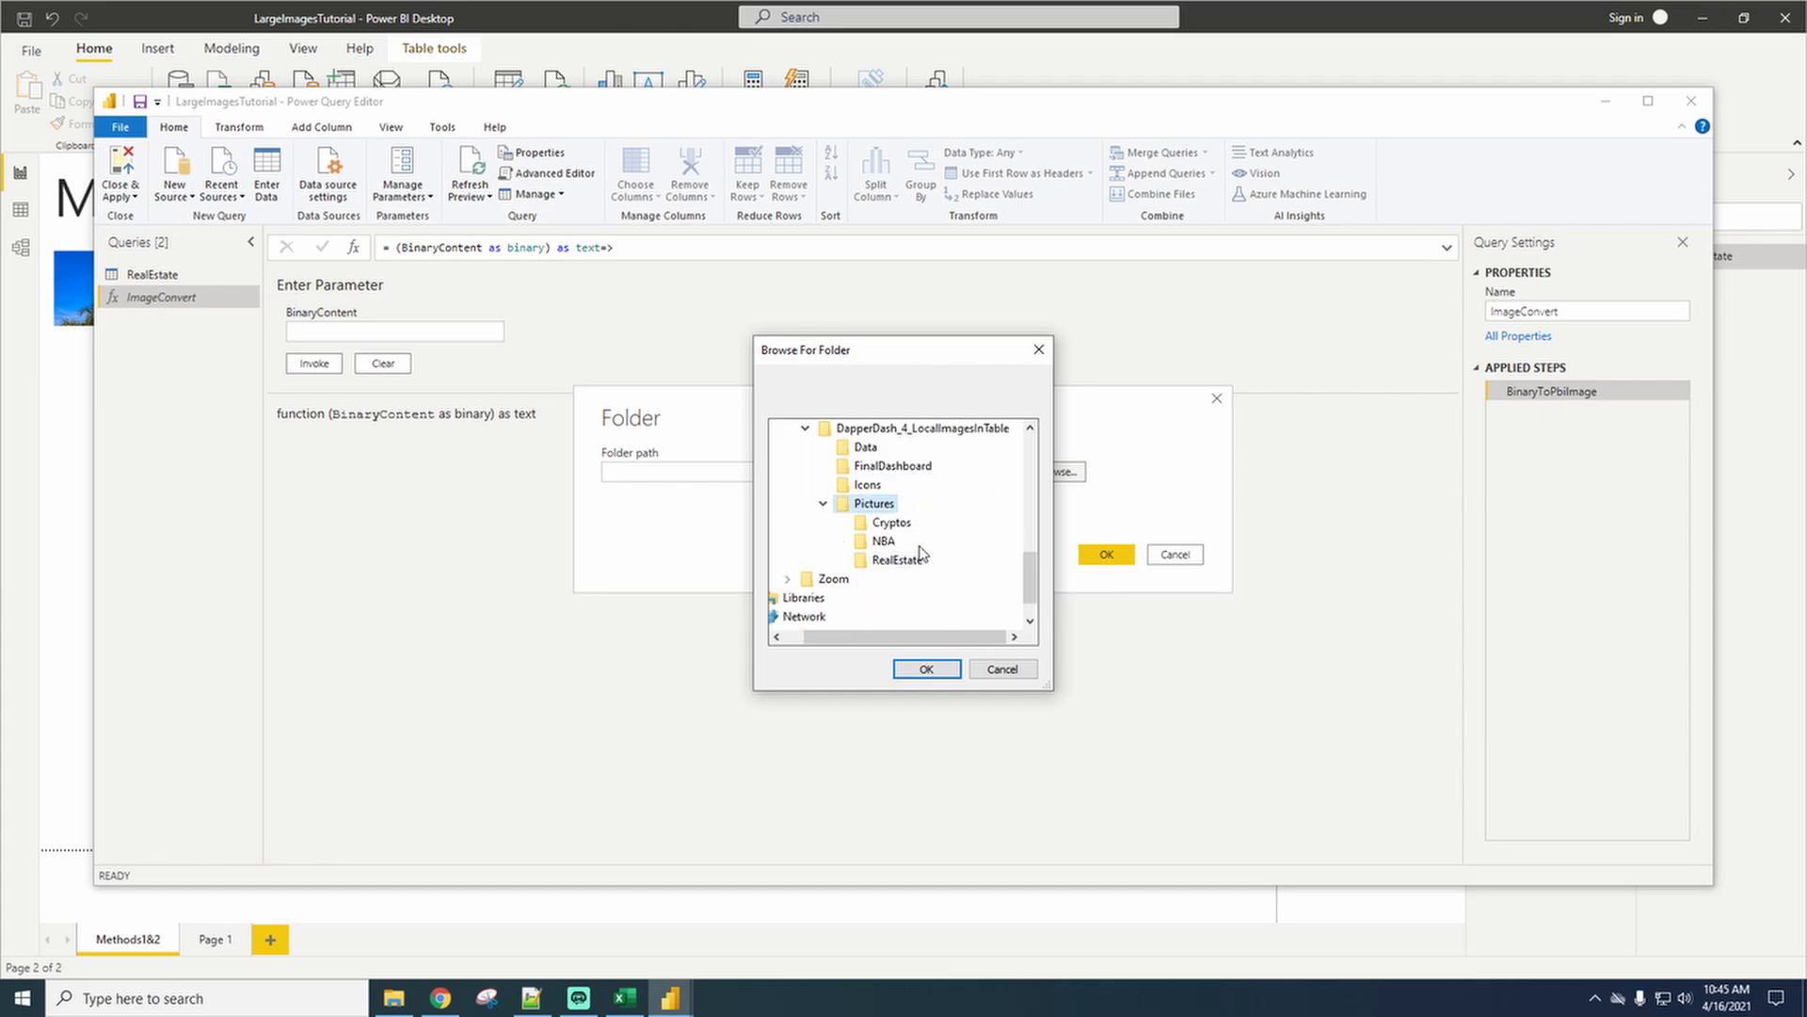
pyautogui.click(895, 562)
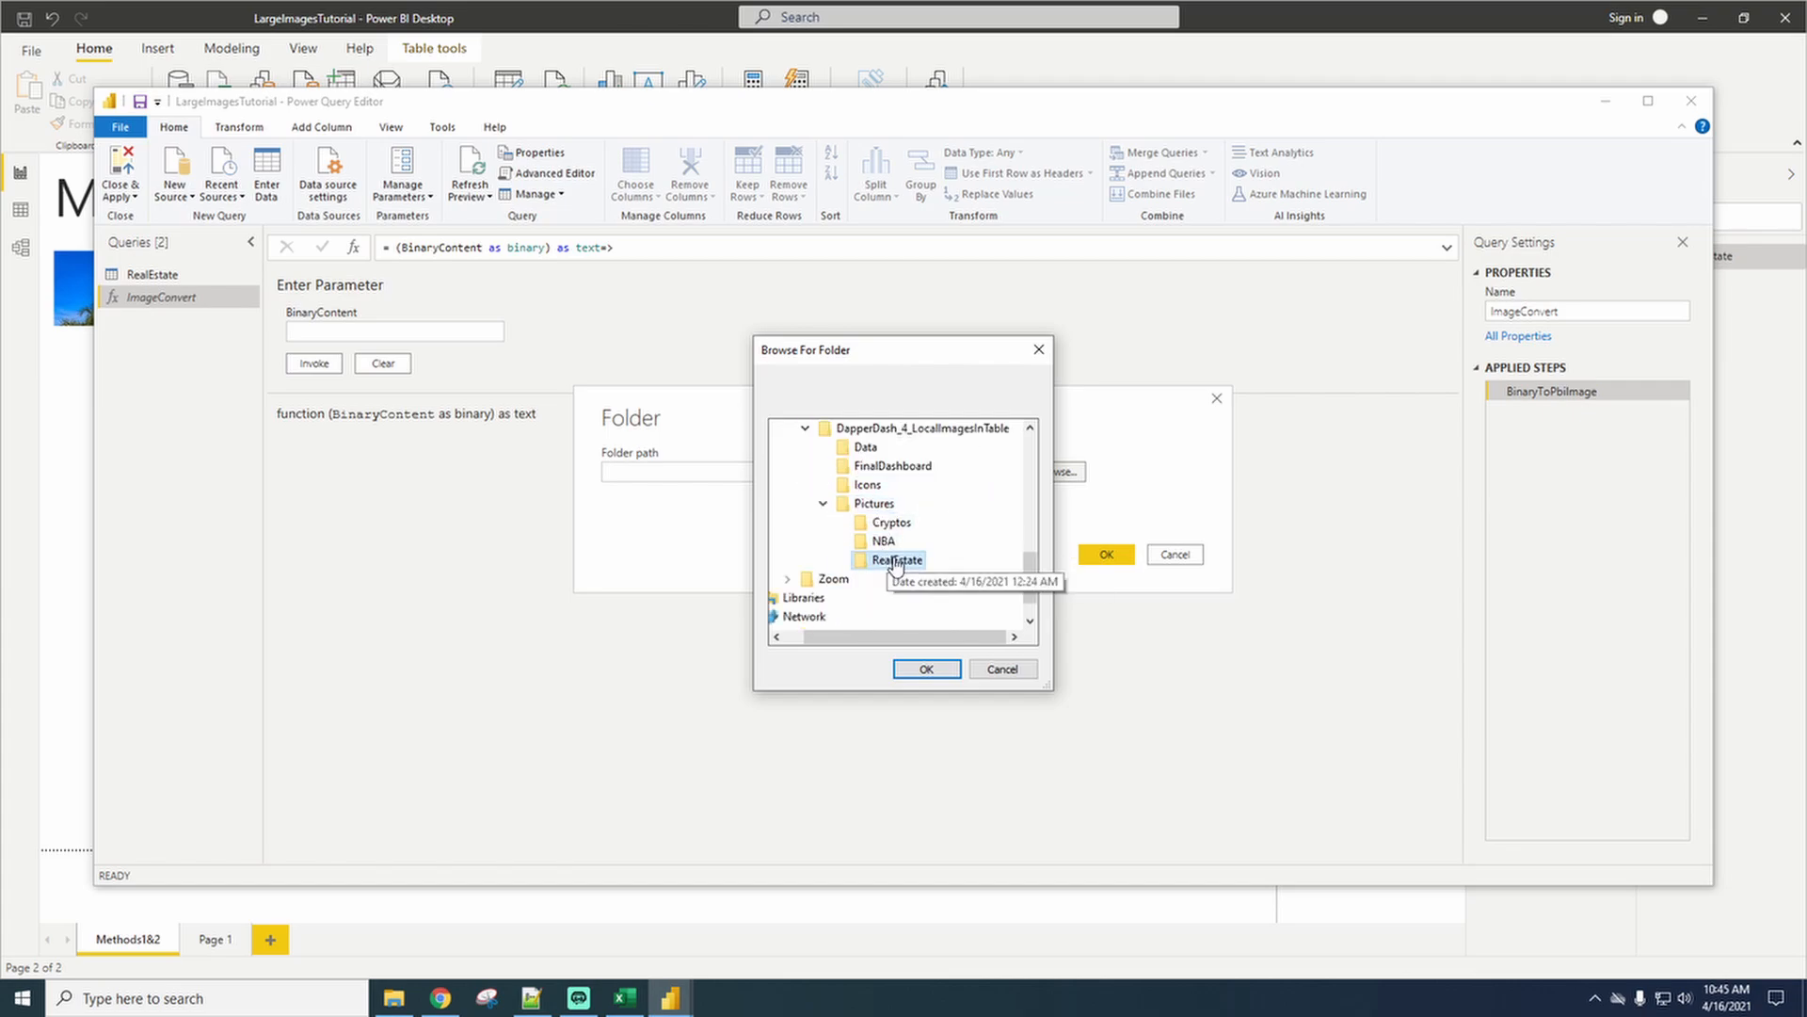
pyautogui.click(926, 667)
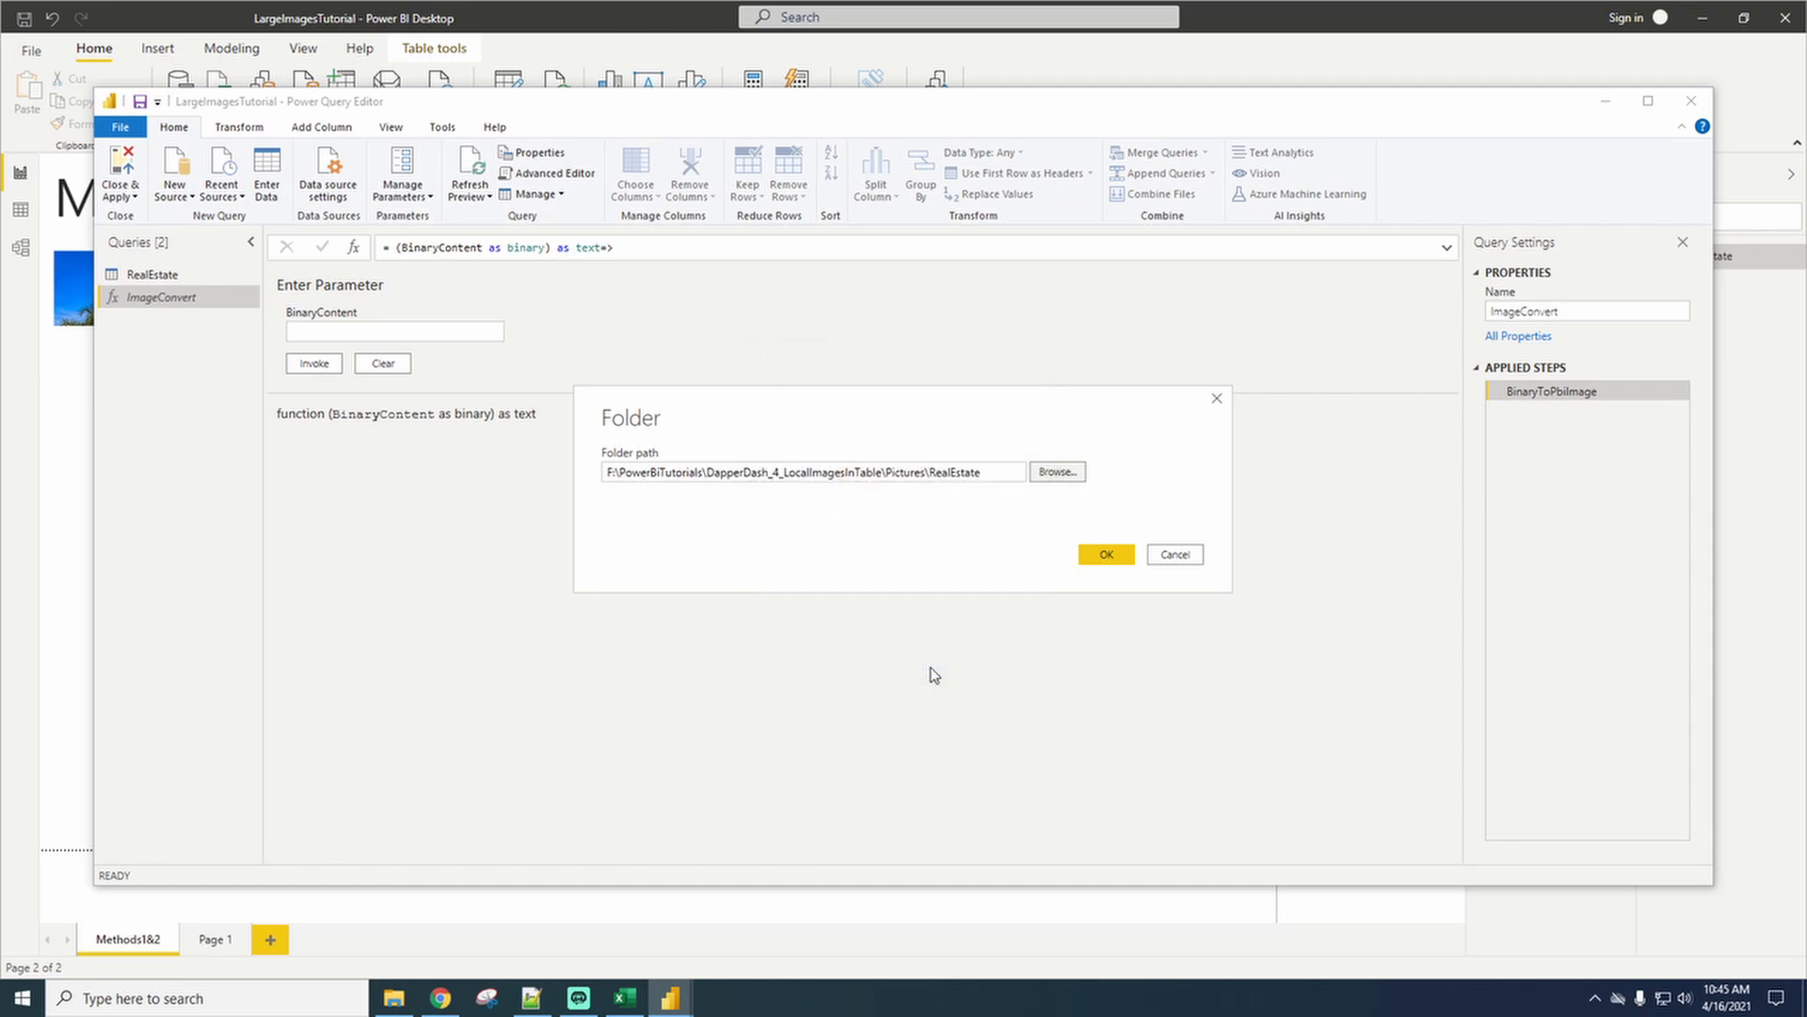
pyautogui.click(1101, 555)
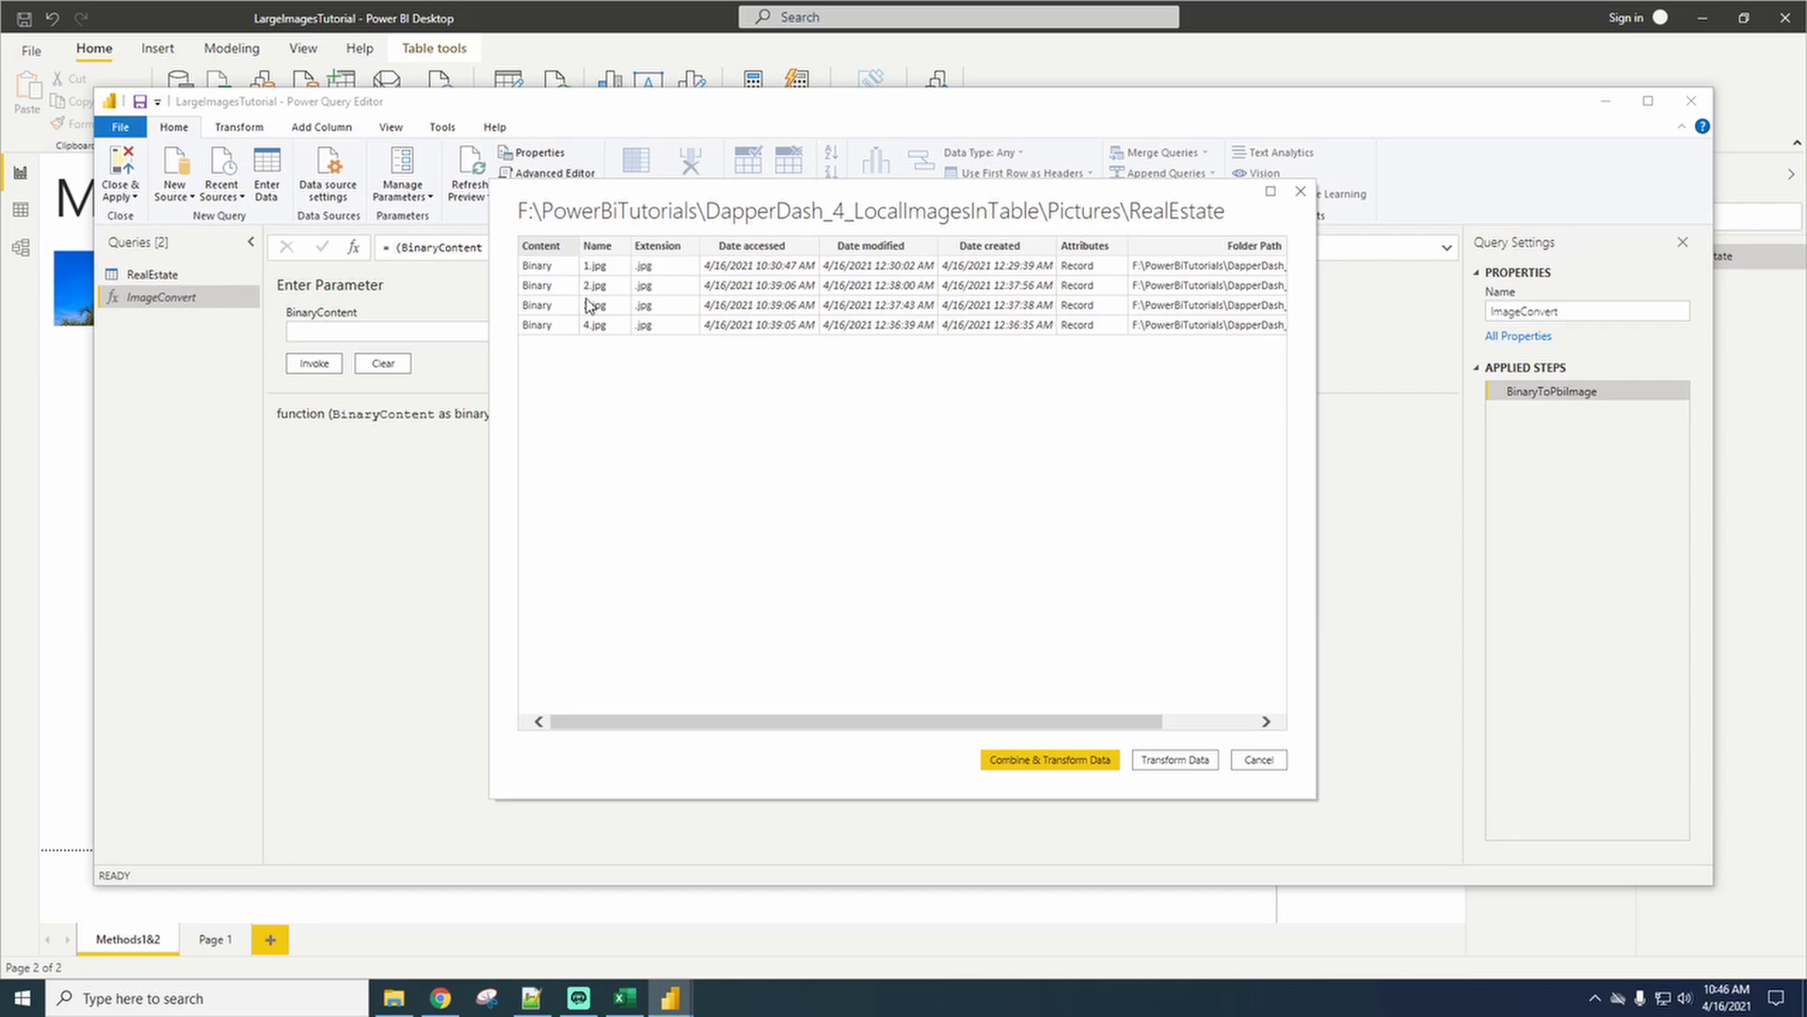
# Switch to Excel to compare the House # values in A2:A5 with the picture file names, and return to the Power Query folder preview.
pyautogui.click(625, 996)
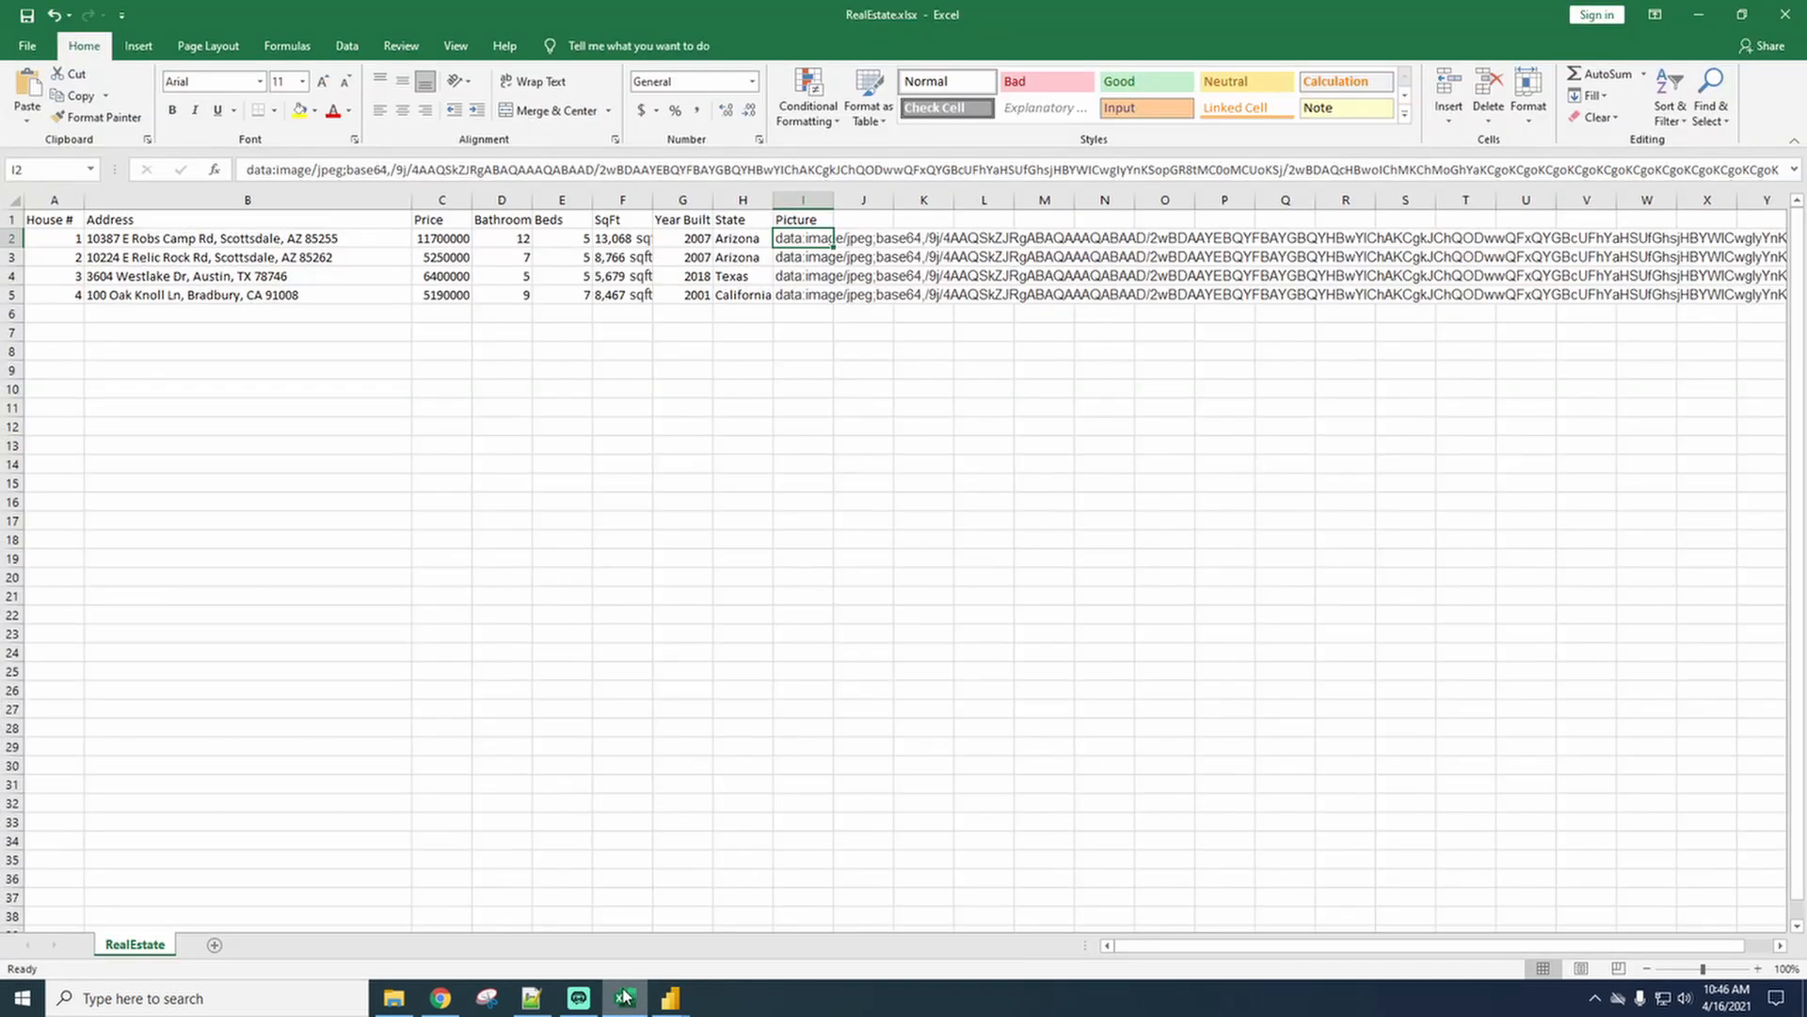
pyautogui.moveTo(67, 237); pyautogui.dragTo(66, 295)
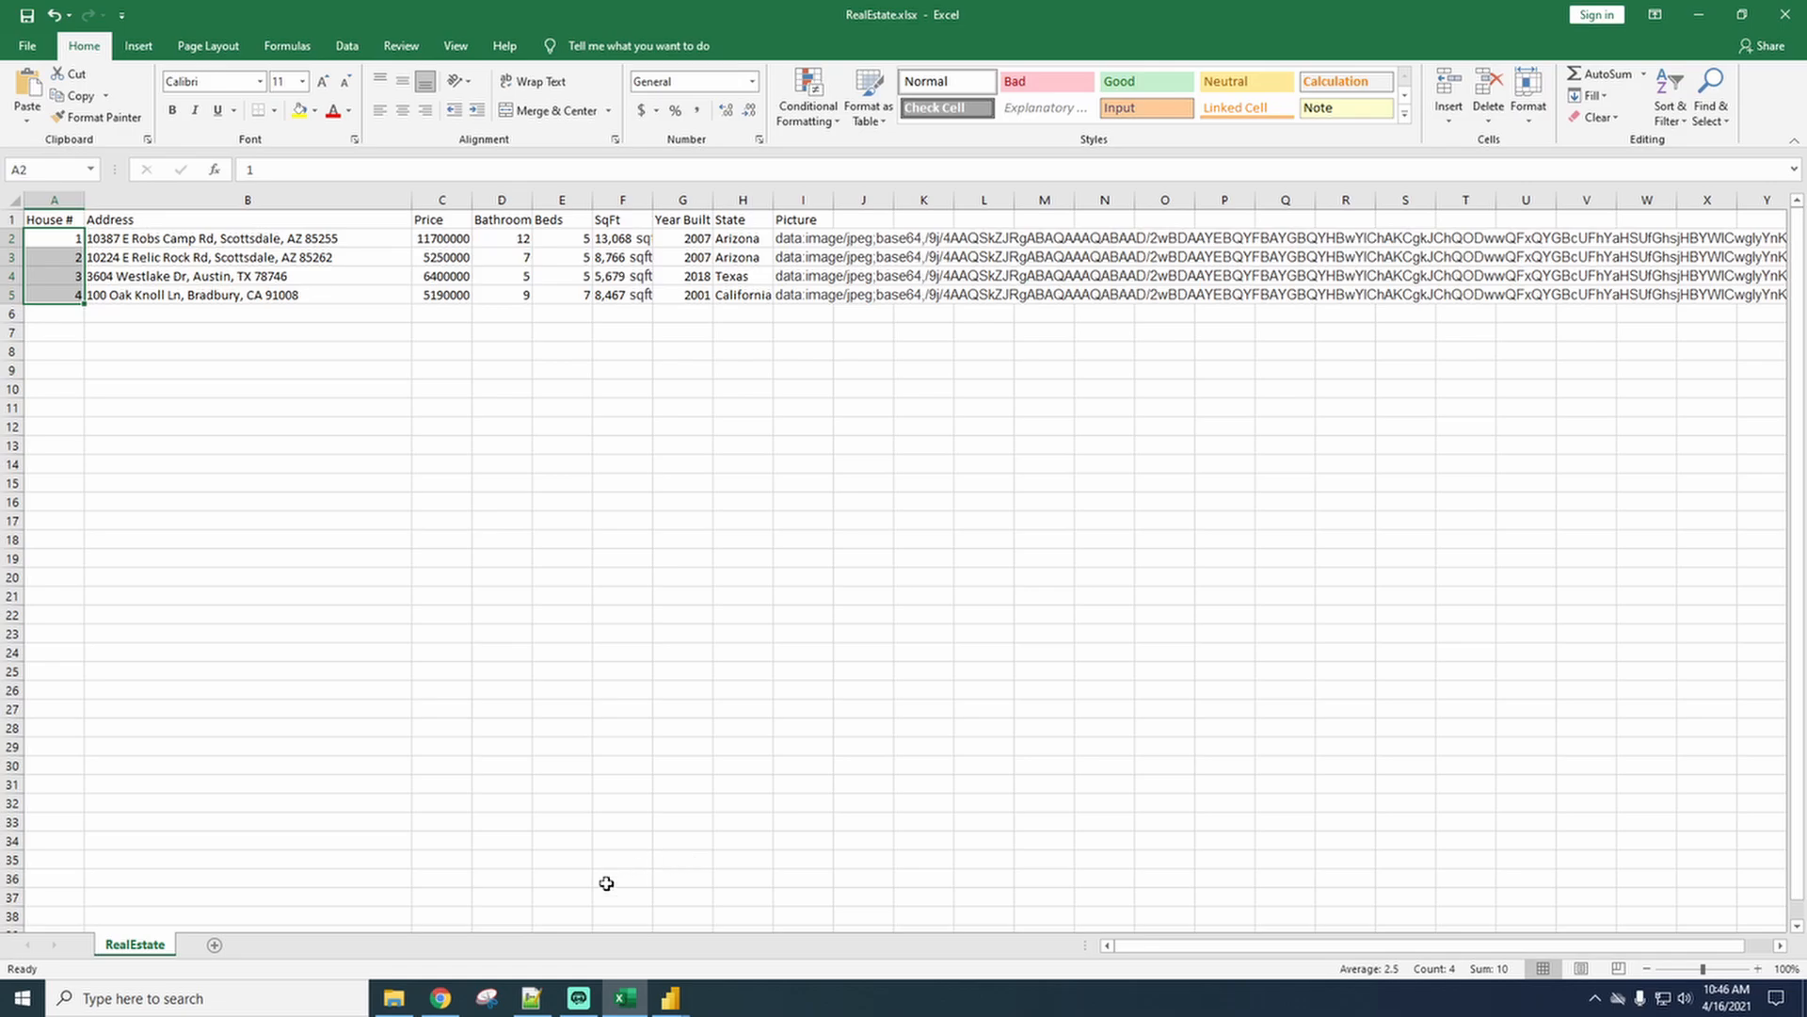
pyautogui.moveTo(670, 996)
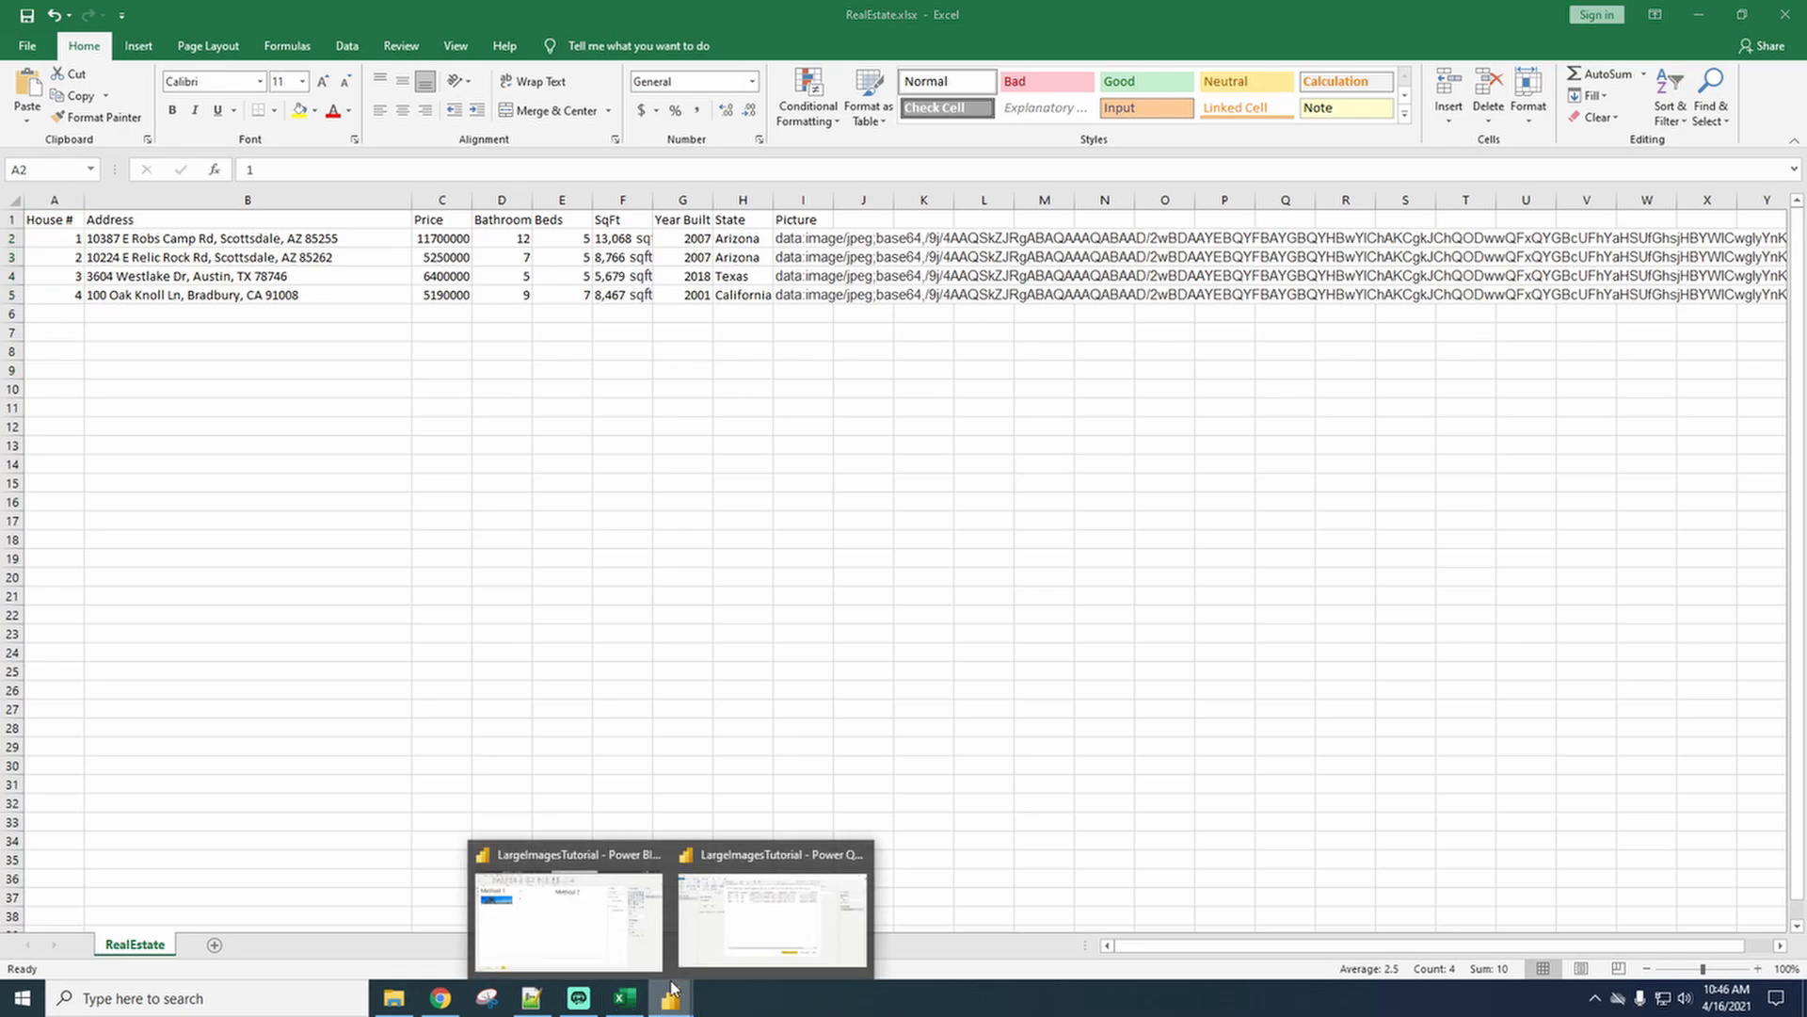
pyautogui.click(775, 901)
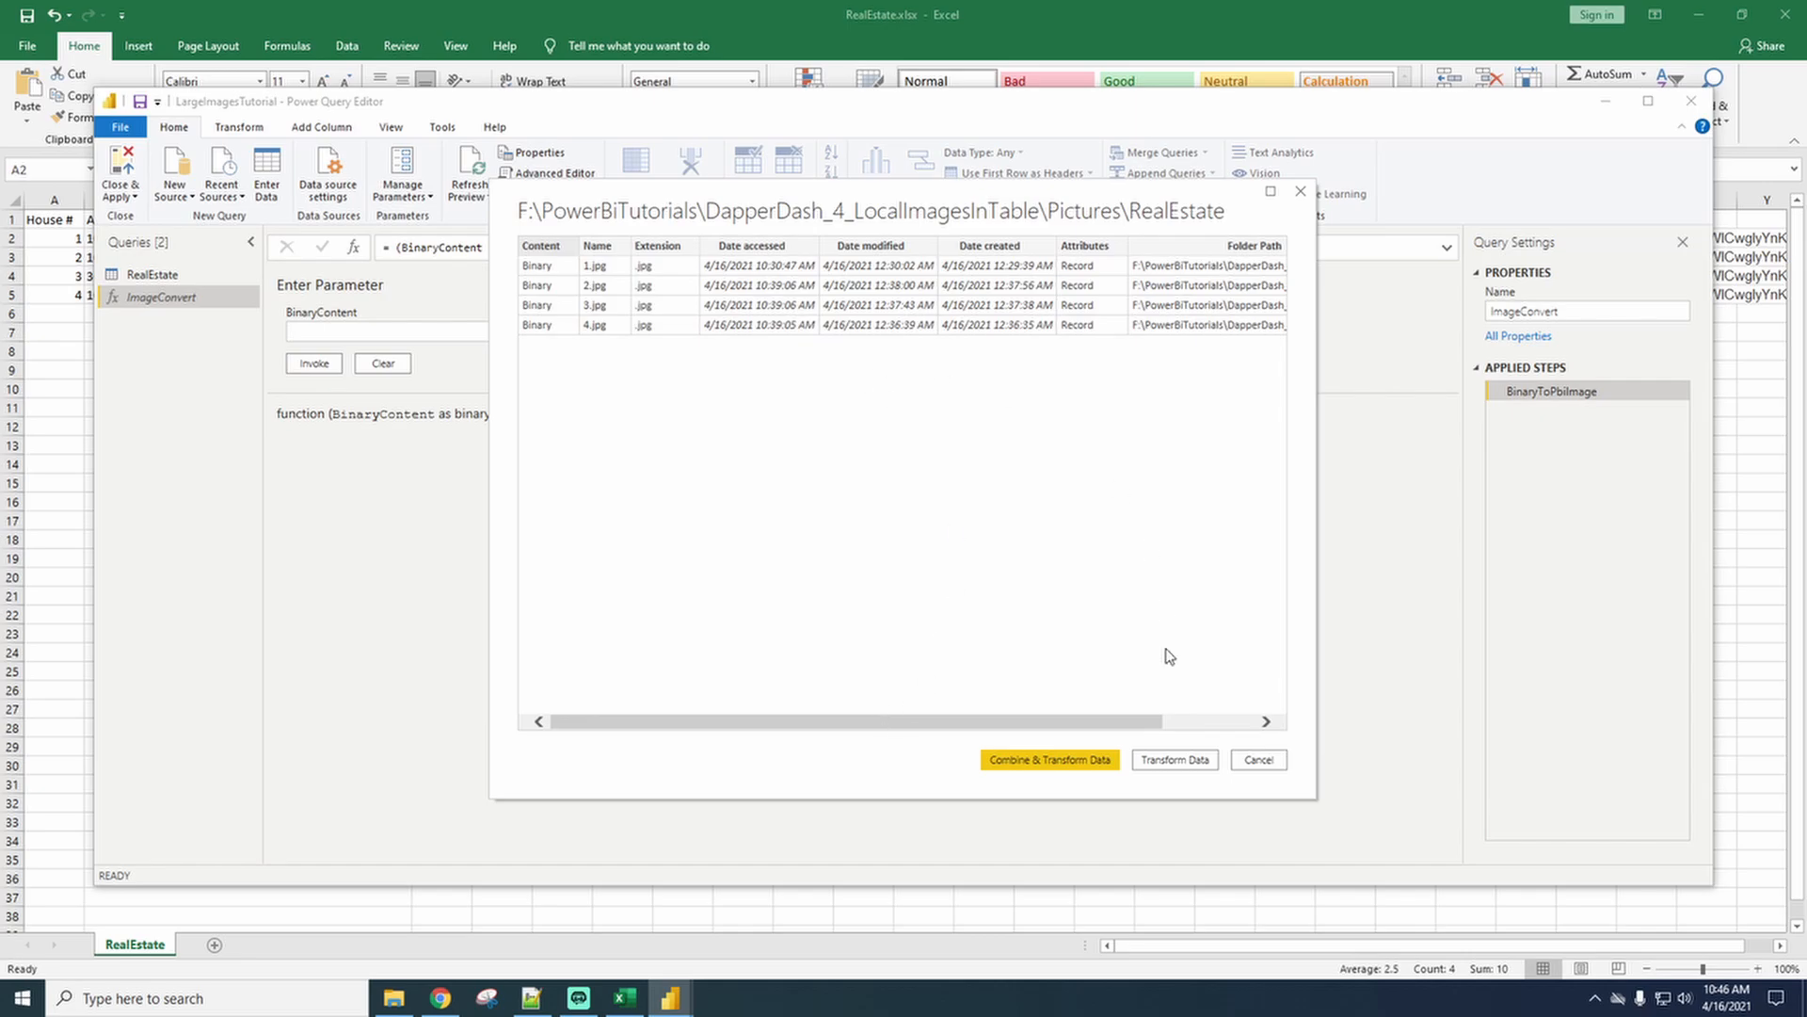
# Load the folder files as a query for transformation and add an Image column that invokes ImageConvert on the Content column.
pyautogui.click(1177, 761)
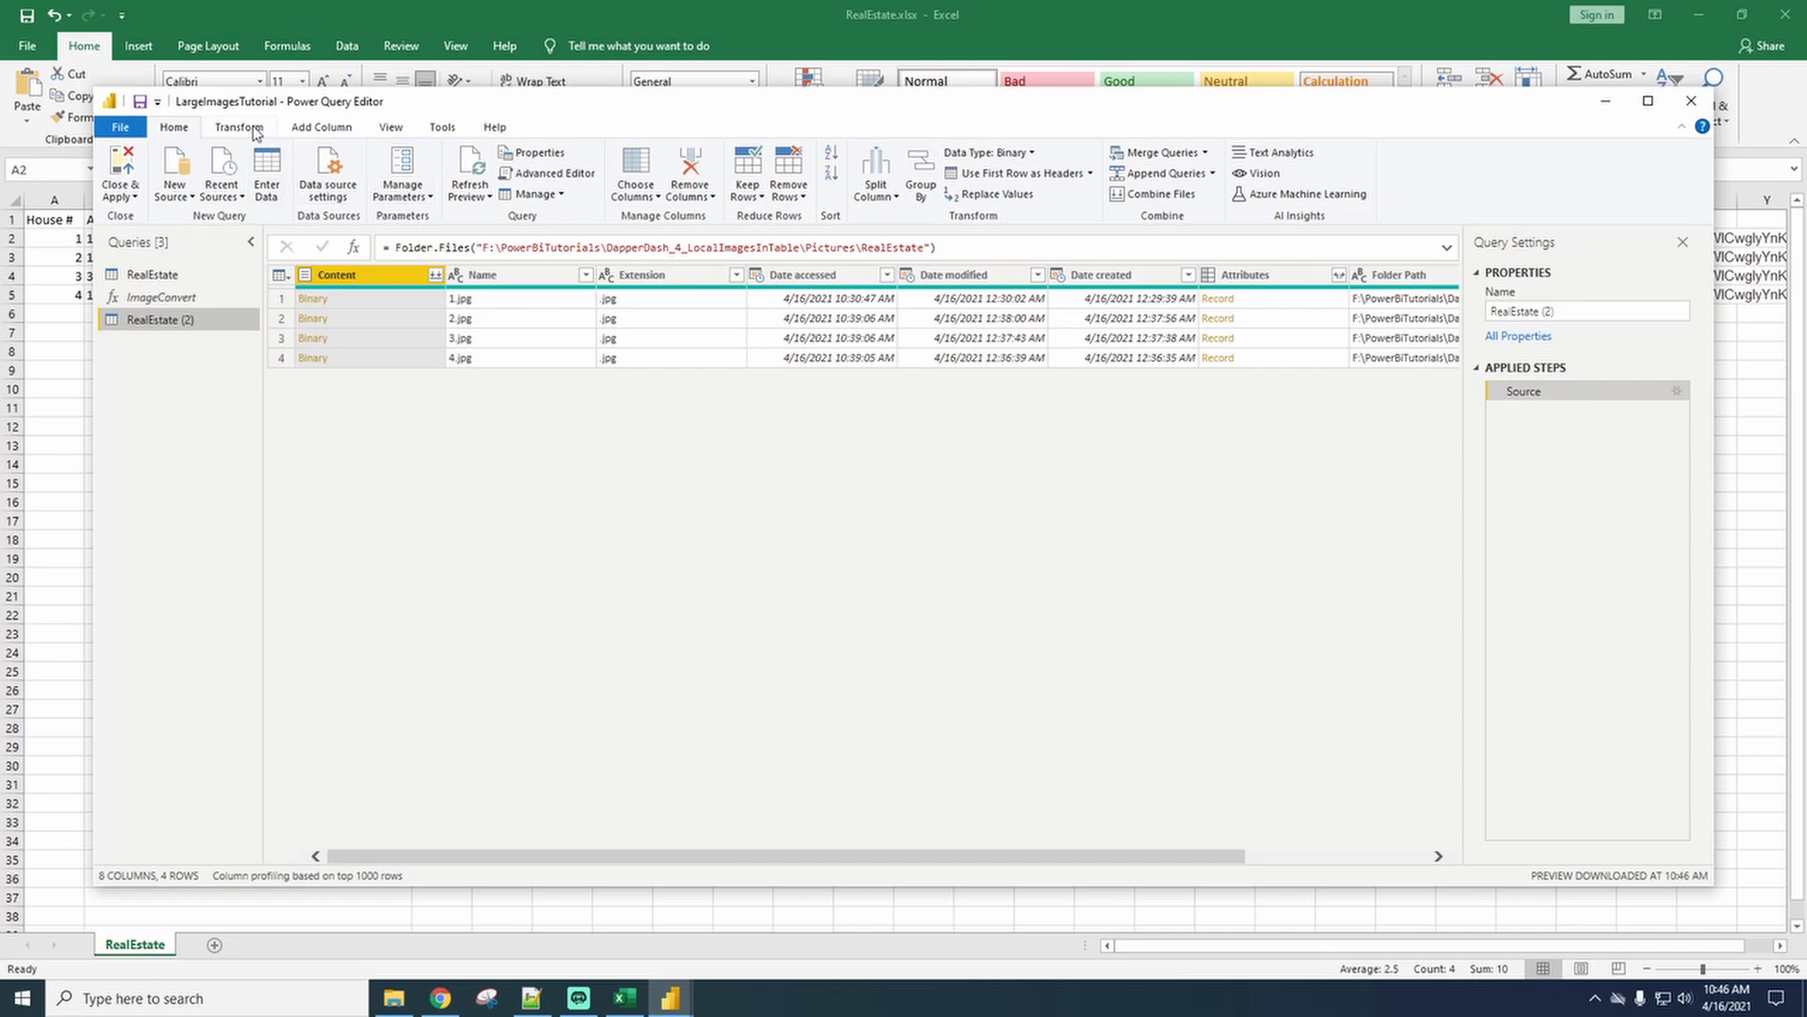
pyautogui.click(320, 128)
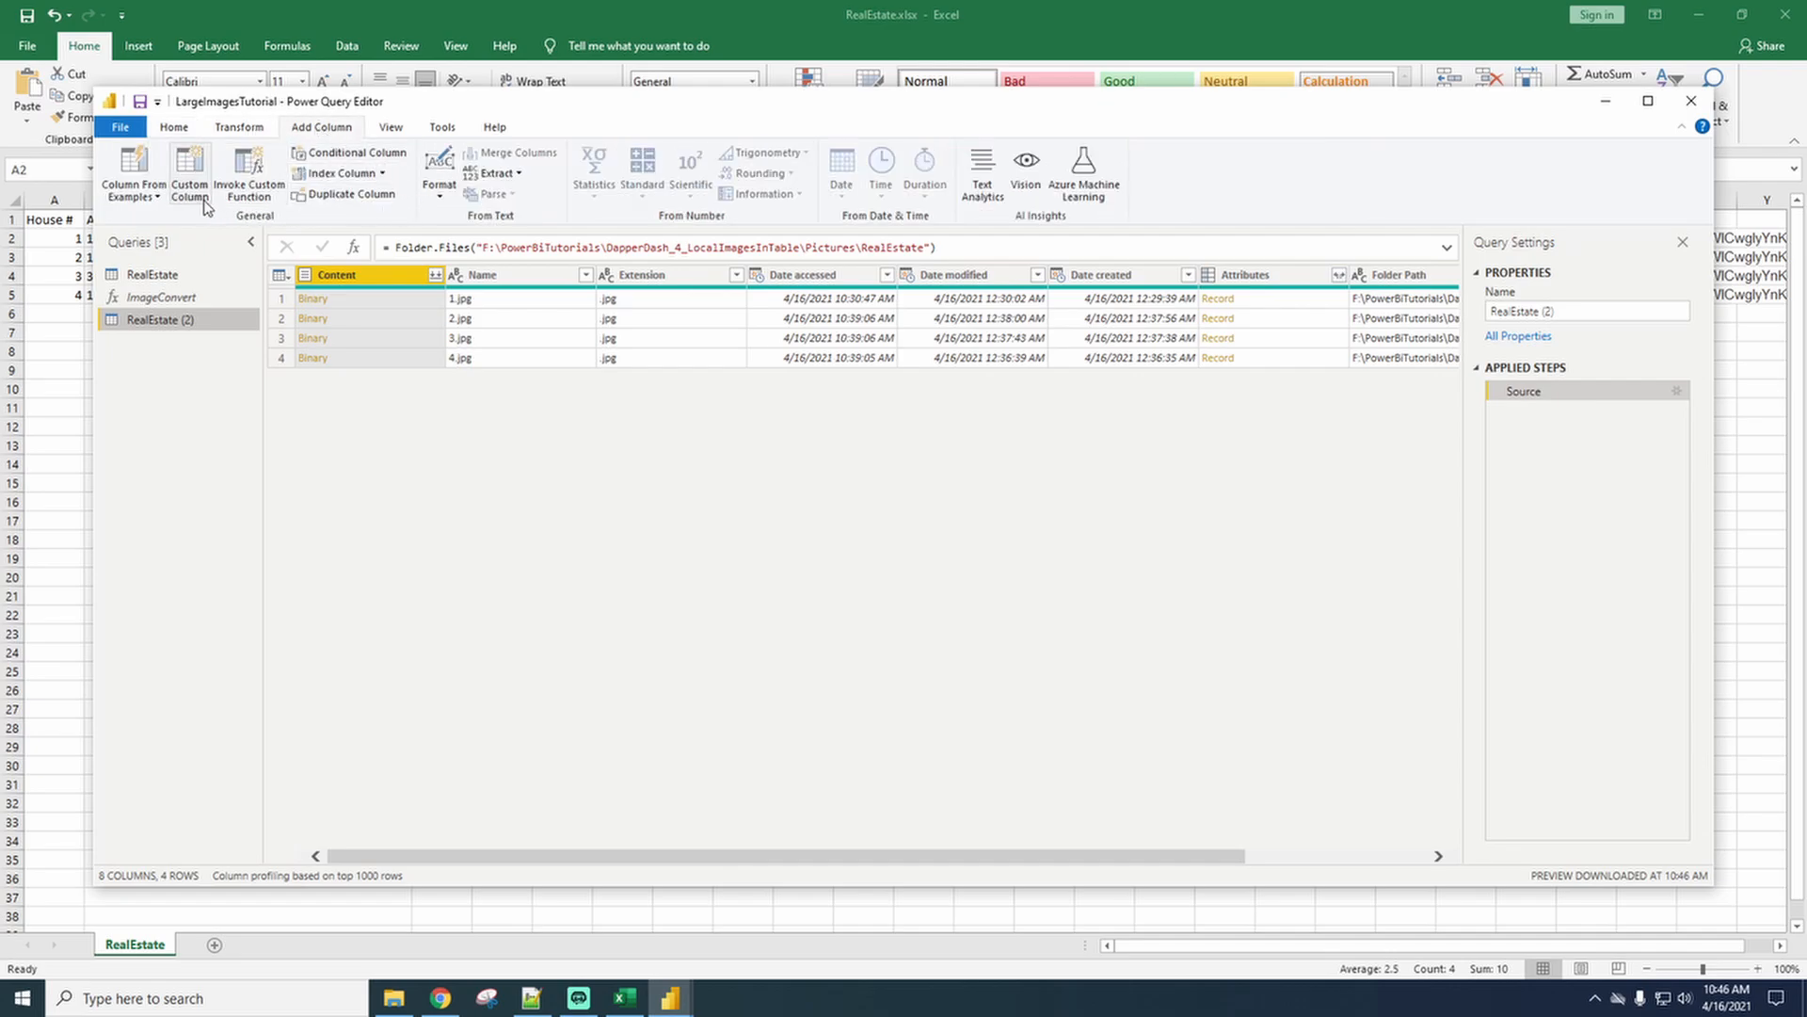
pyautogui.click(249, 184)
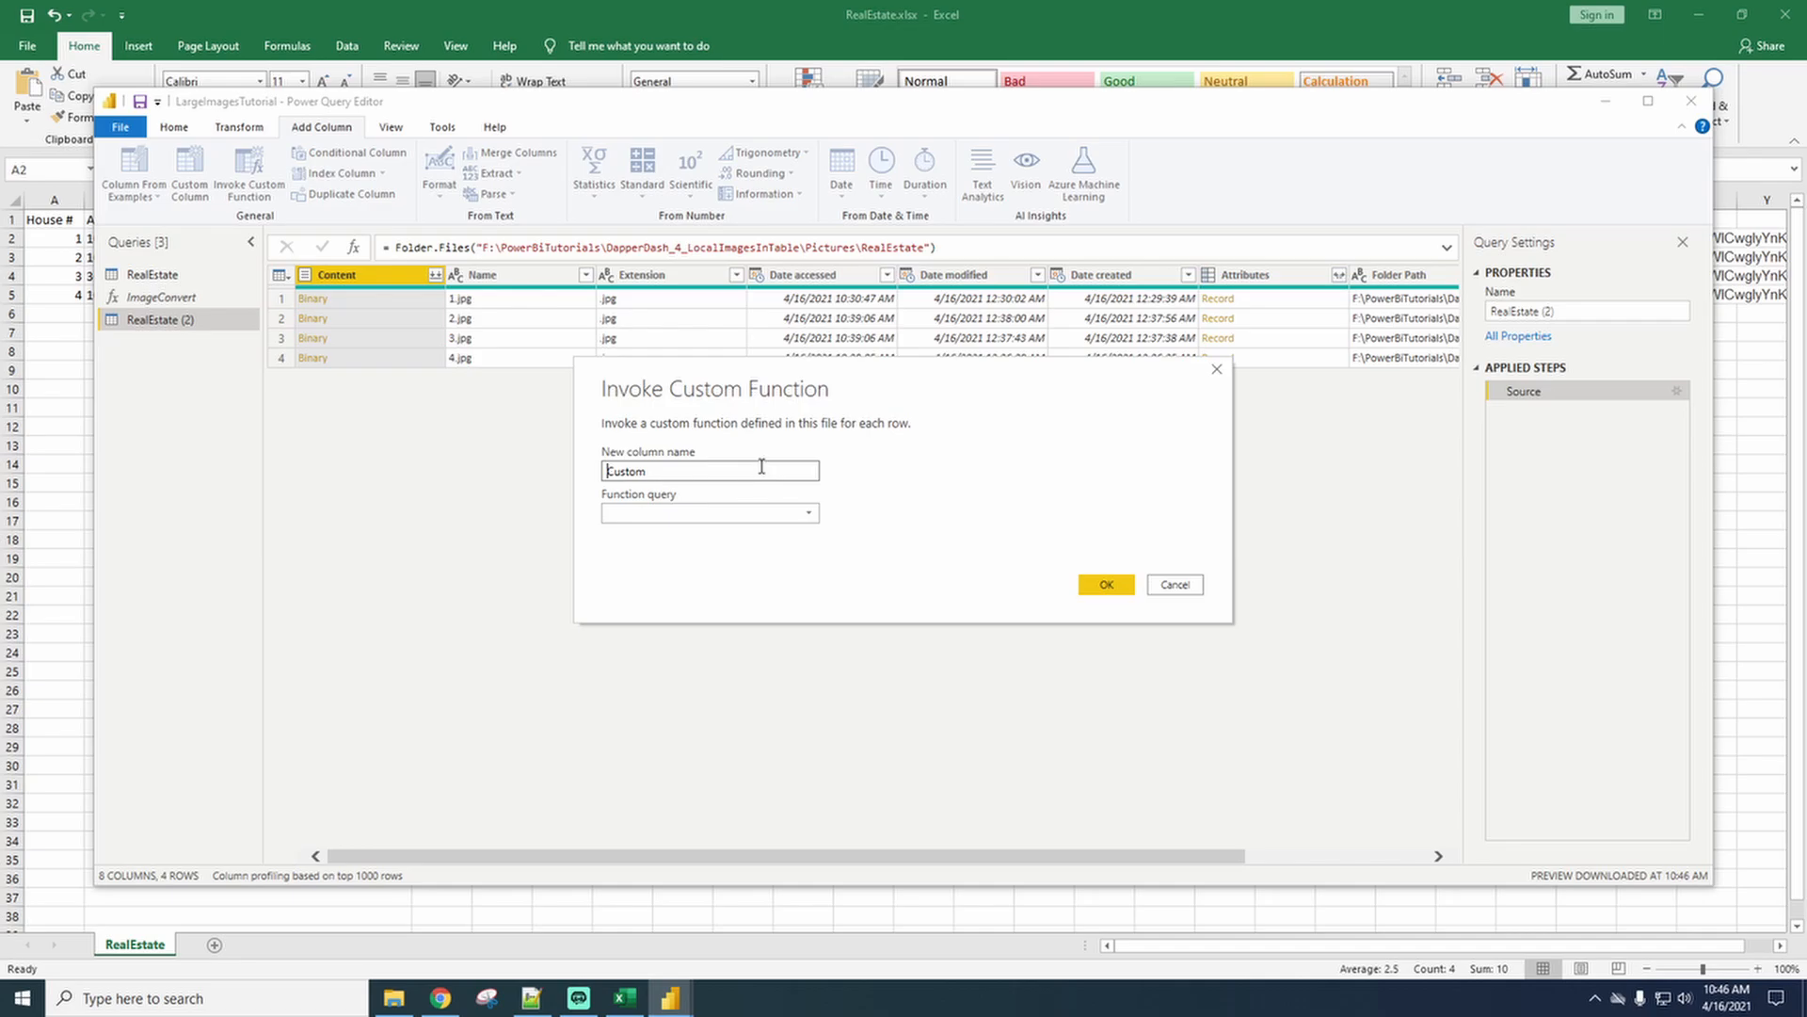
pyautogui.moveTo(720, 465); pyautogui.dragTo(543, 478)
pyautogui.write('Image')
pyautogui.click(706, 514)
pyautogui.click(683, 532)
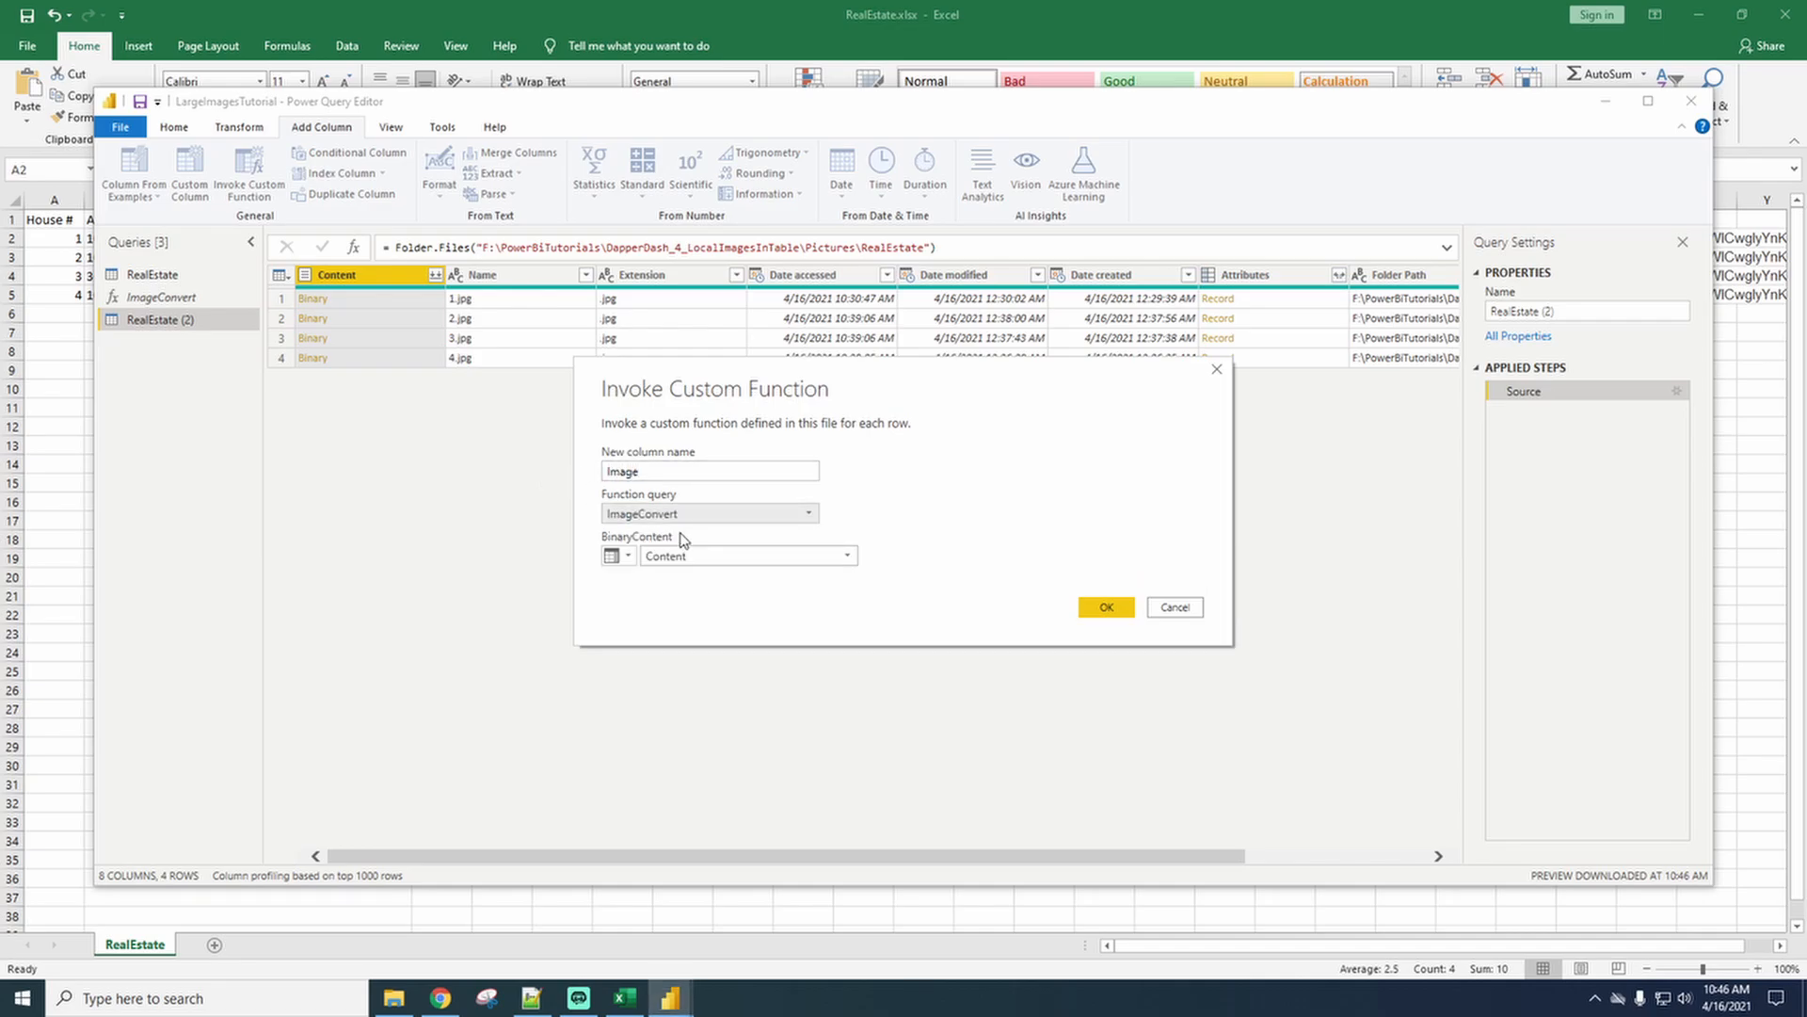
pyautogui.click(1122, 612)
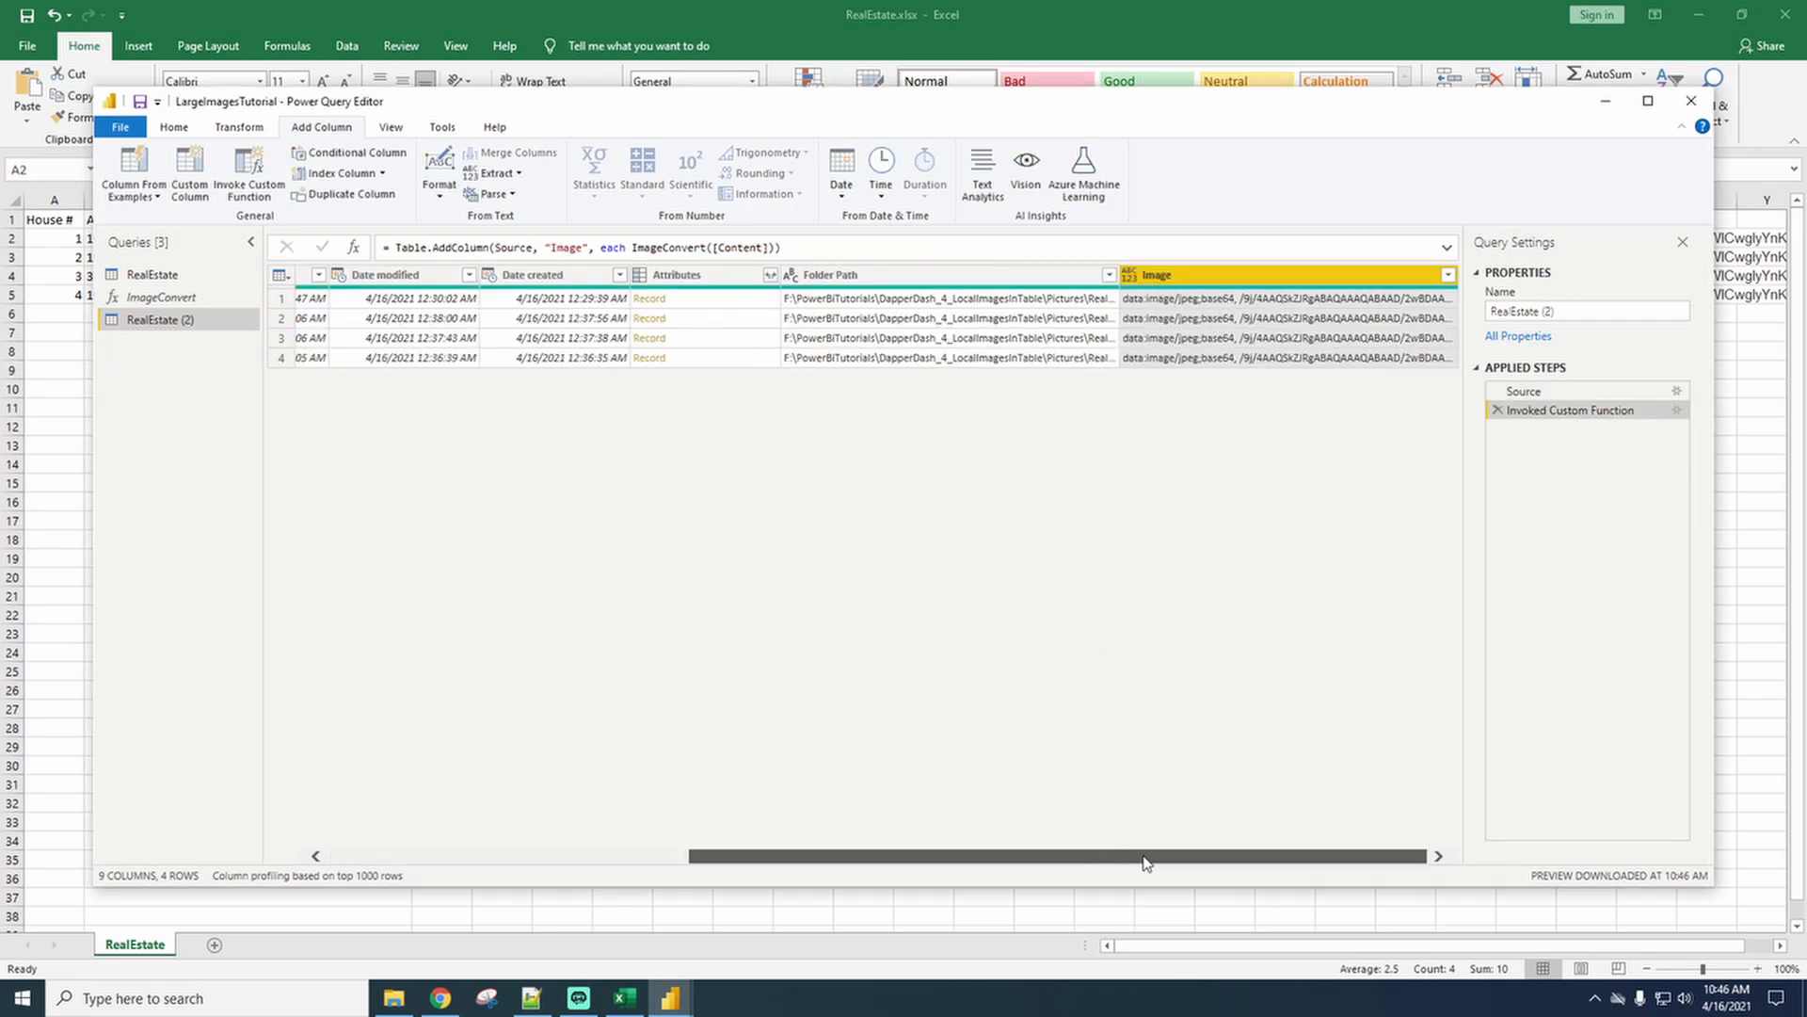
# Apply the query changes to the report and close the Power Query Editor.
pyautogui.click(177, 129)
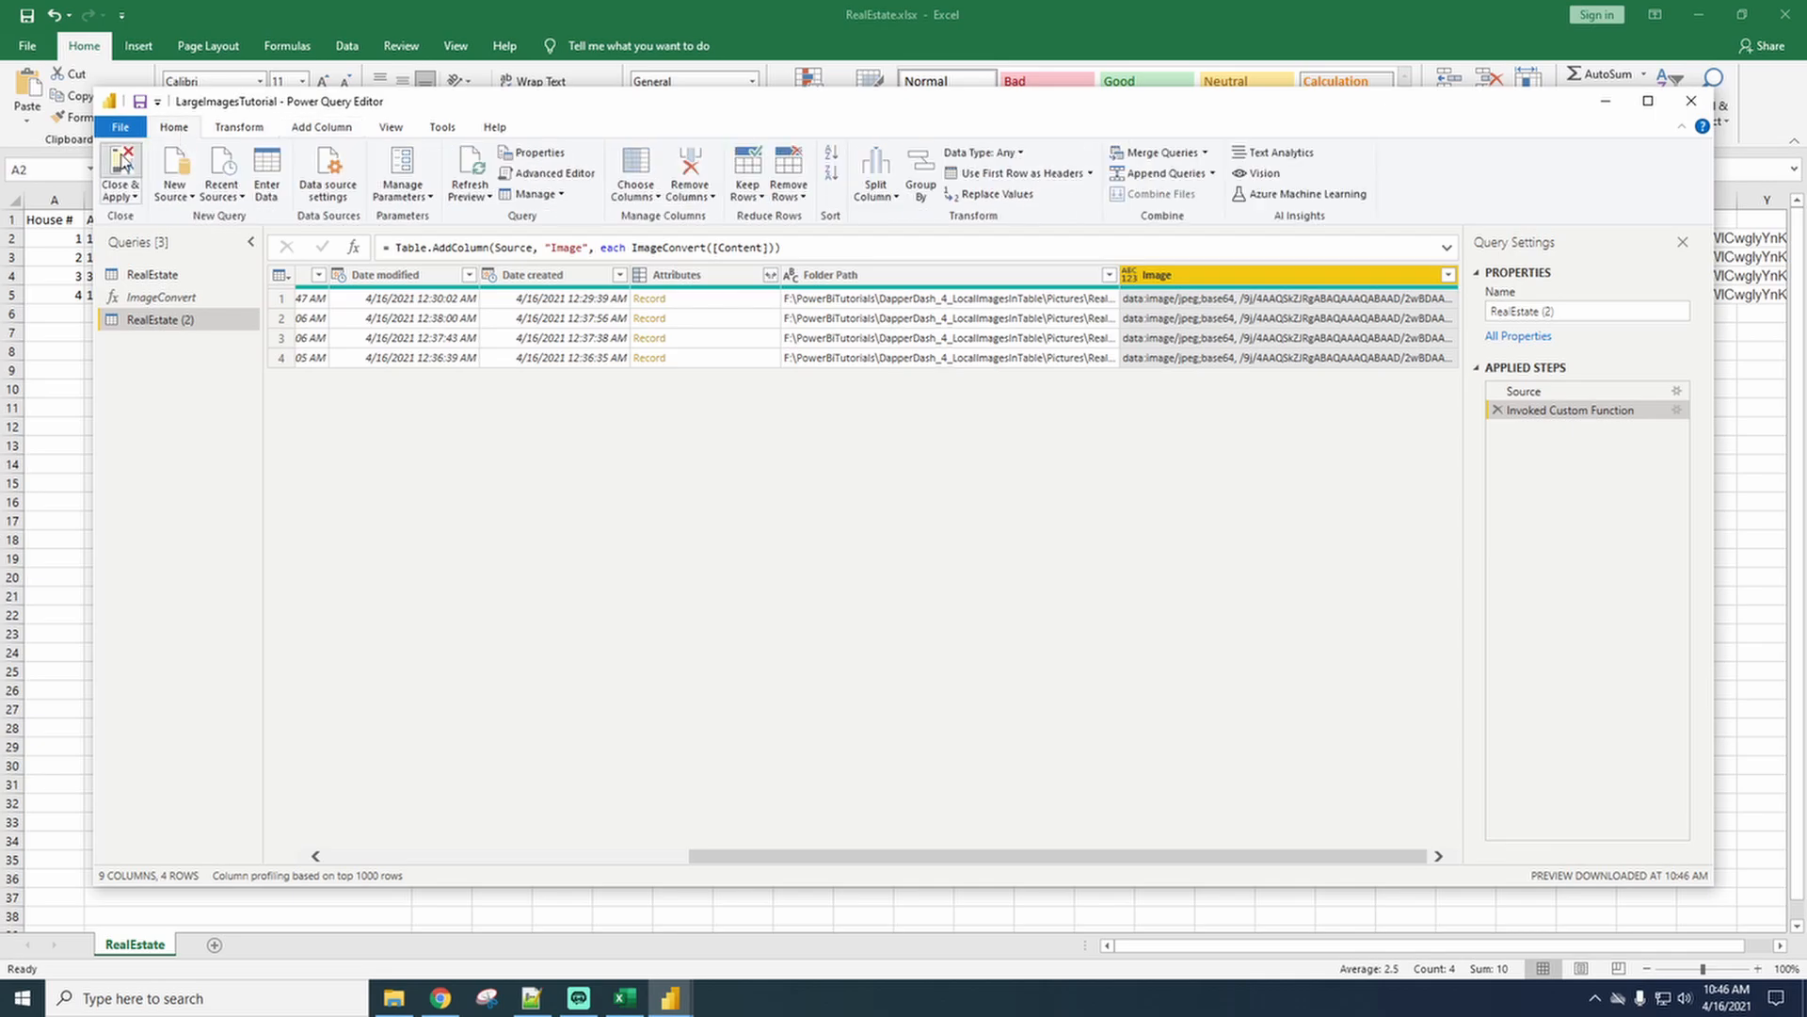
pyautogui.click(120, 162)
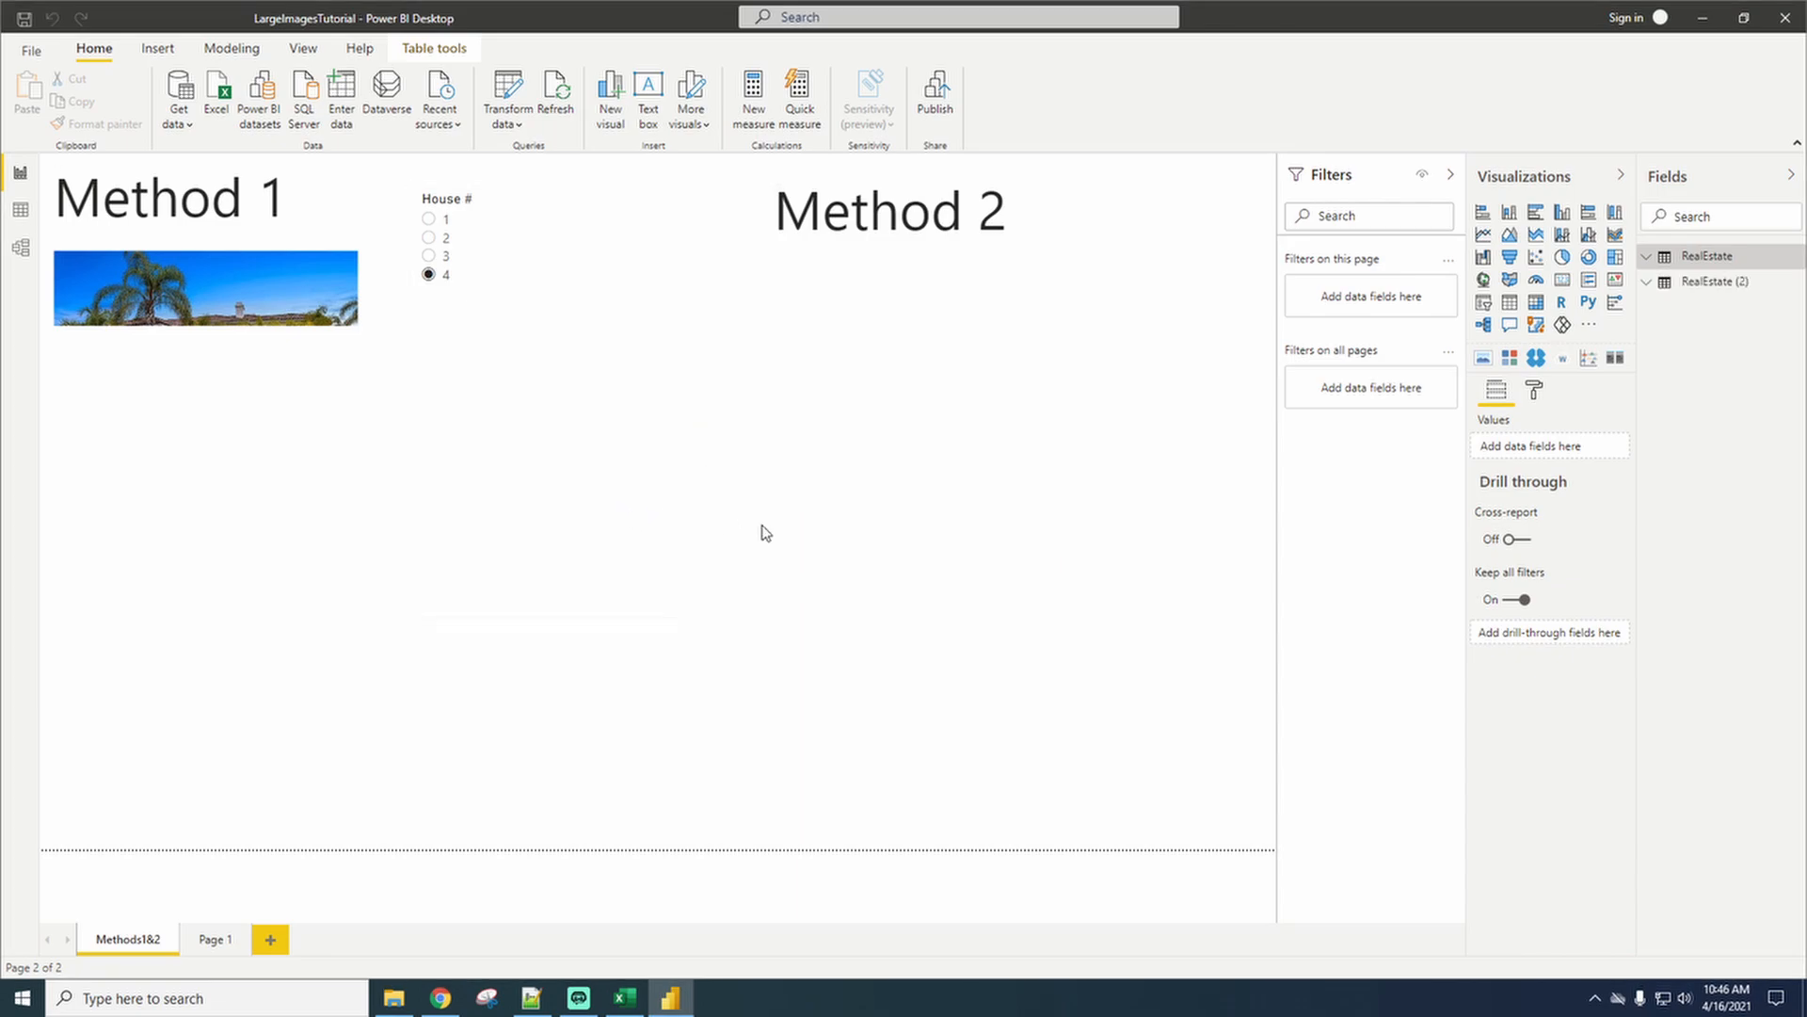
# Expand the RealEstate (2) fields and place a Simple Image visual on the page beneath the Method 2 heading.
pyautogui.click(1648, 283)
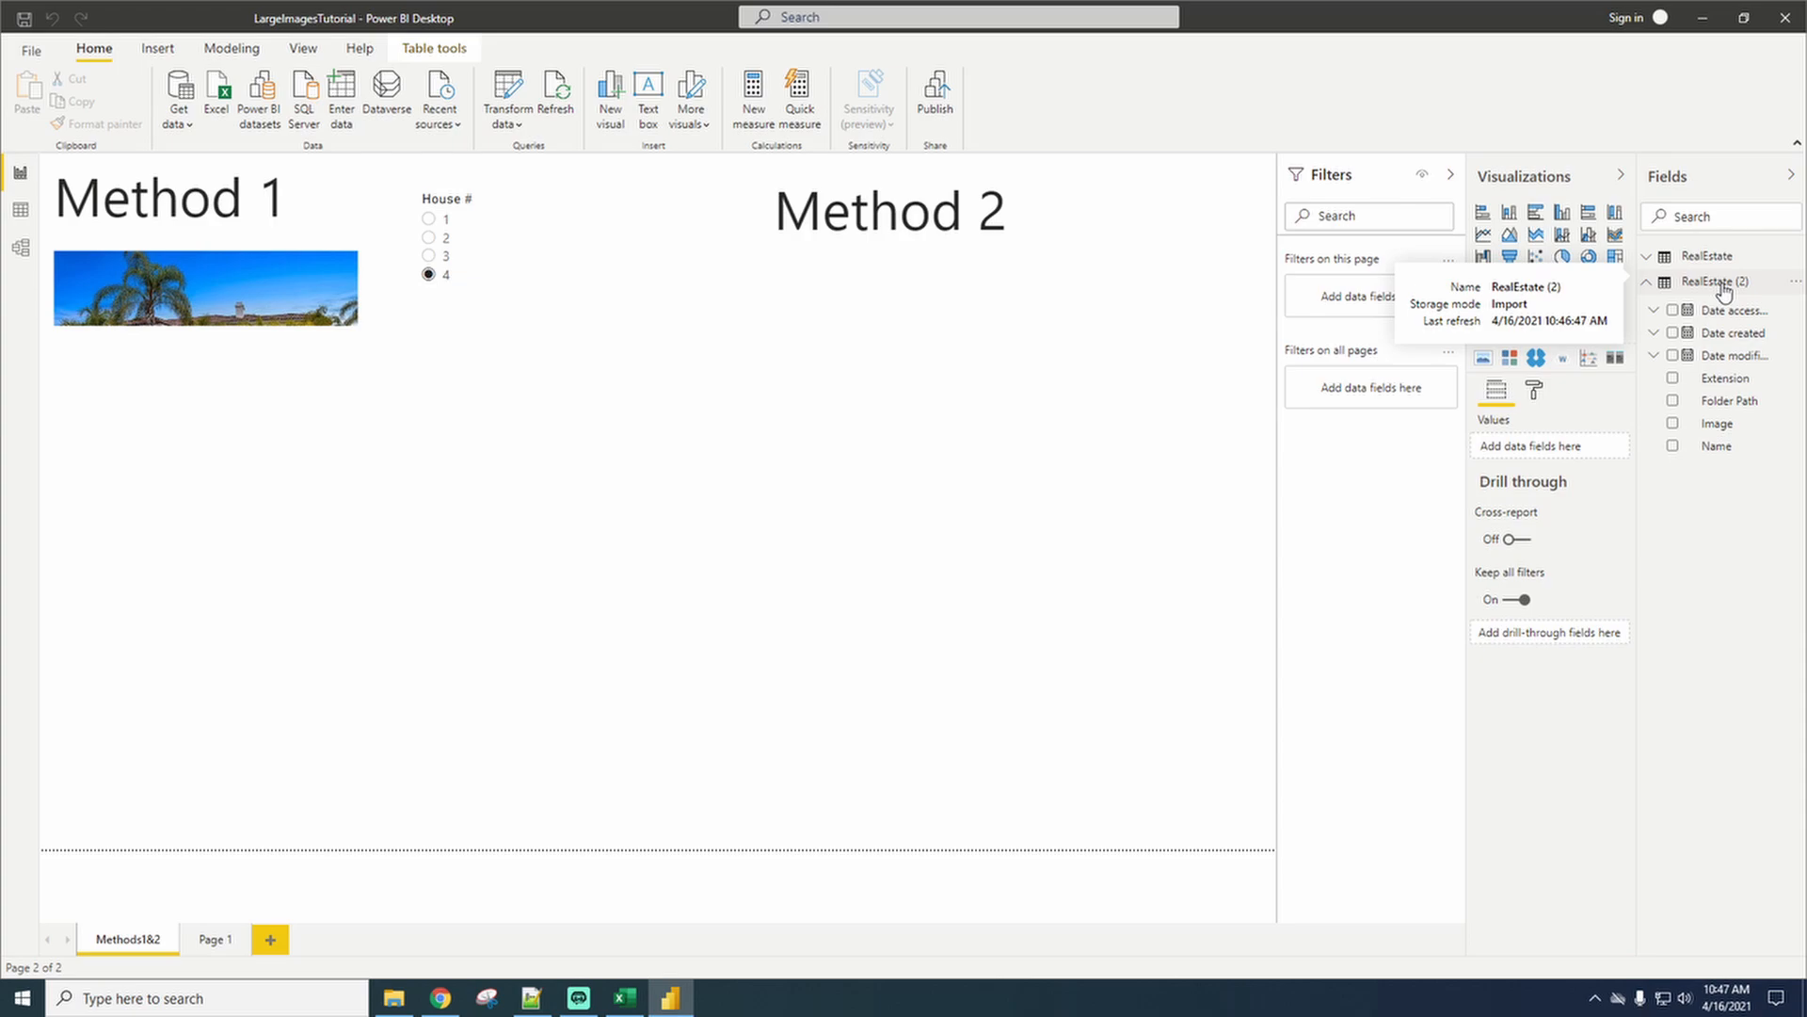
pyautogui.click(908, 382)
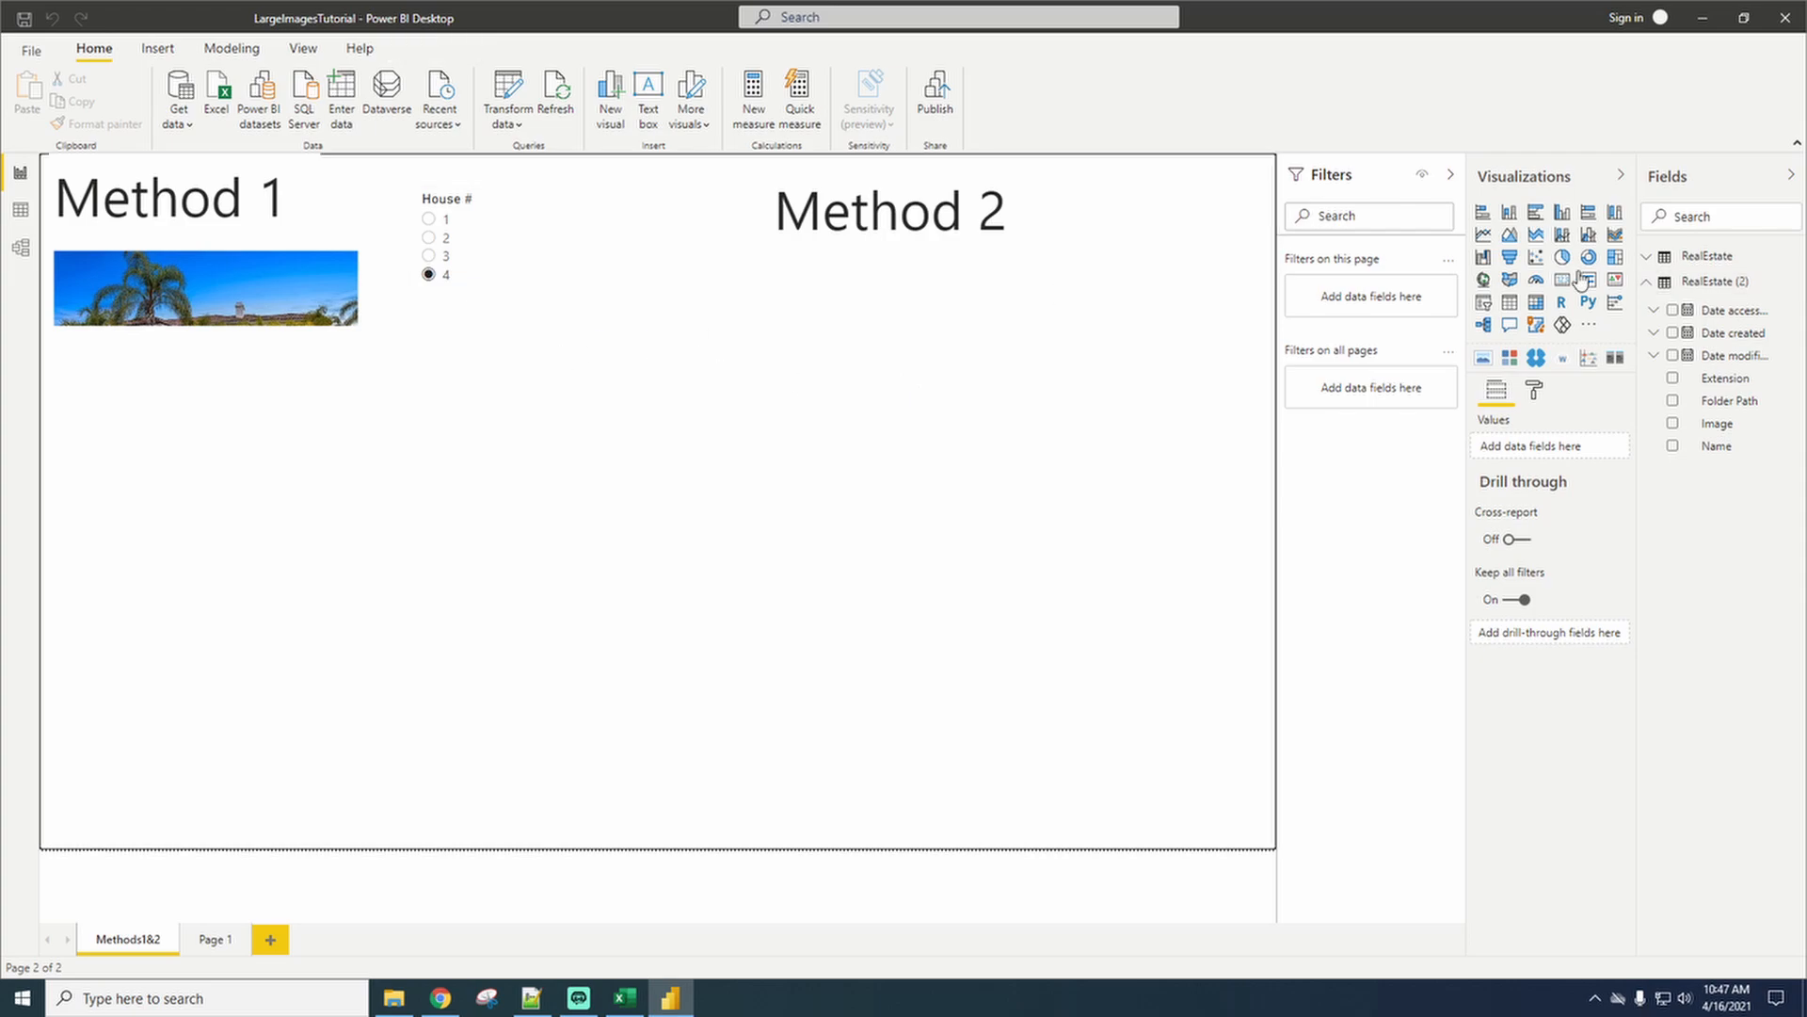
pyautogui.click(1483, 361)
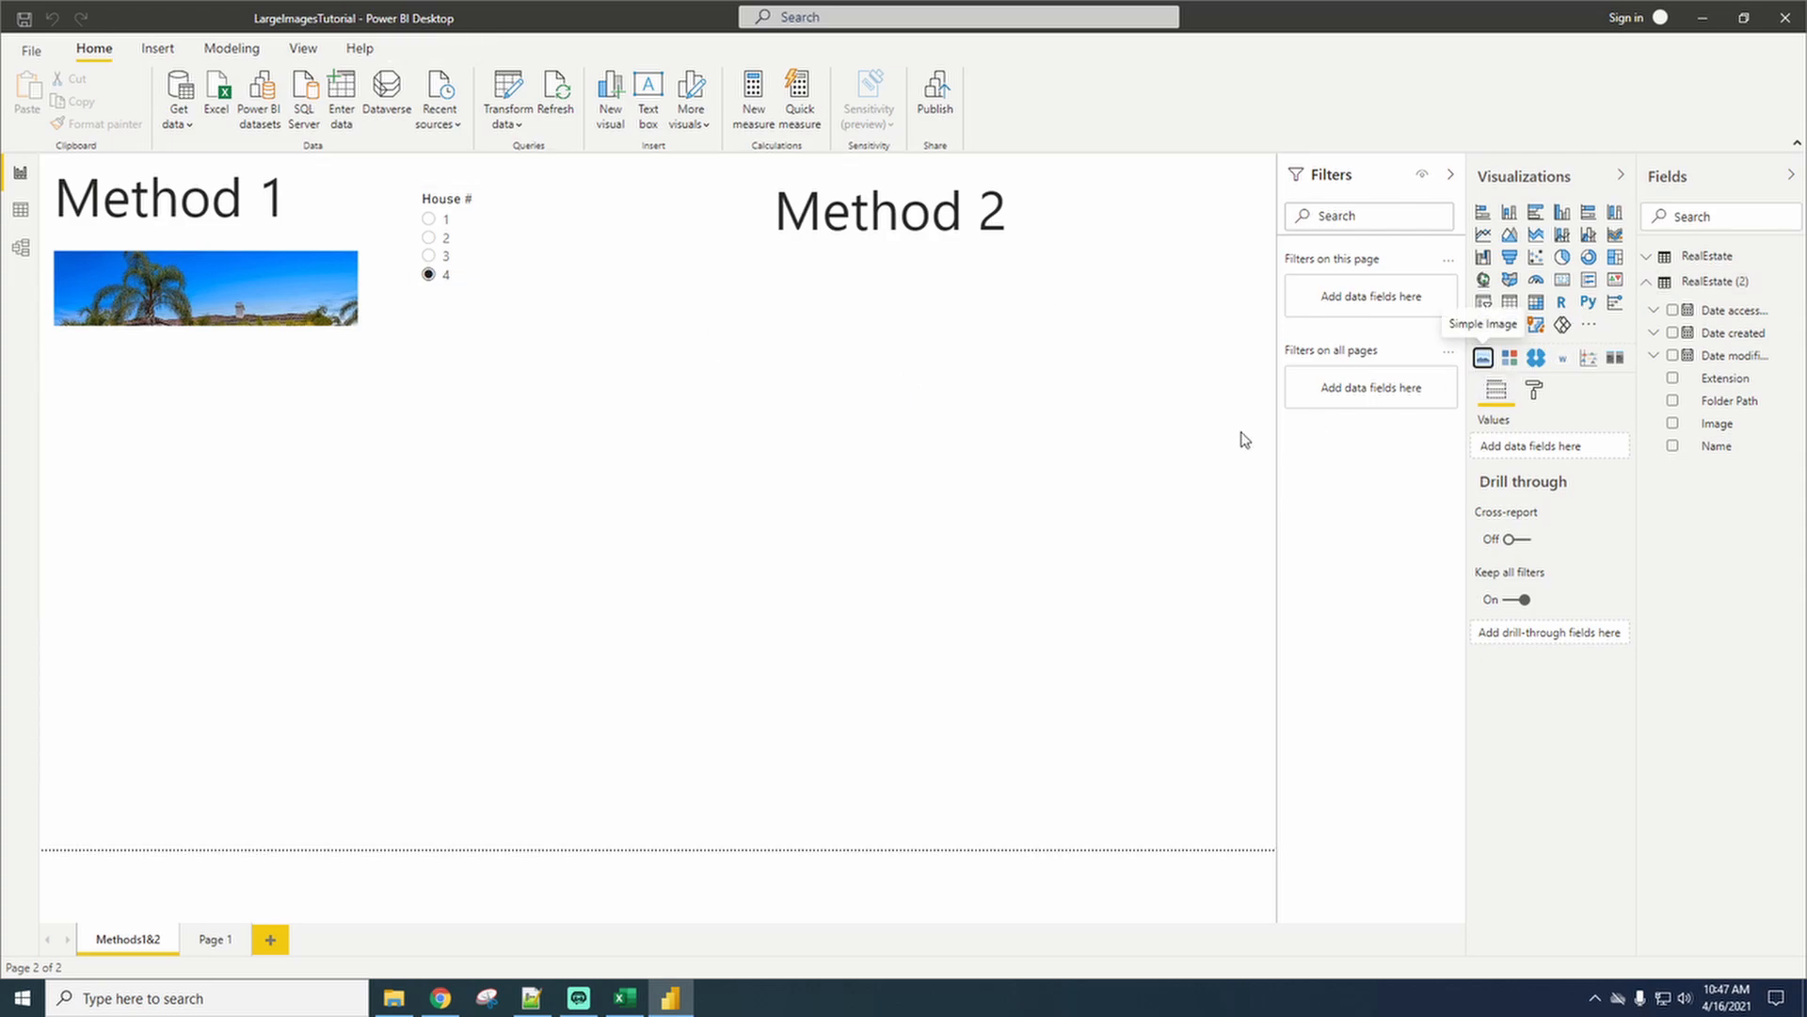
pyautogui.moveTo(397, 657); pyautogui.dragTo(1058, 370)
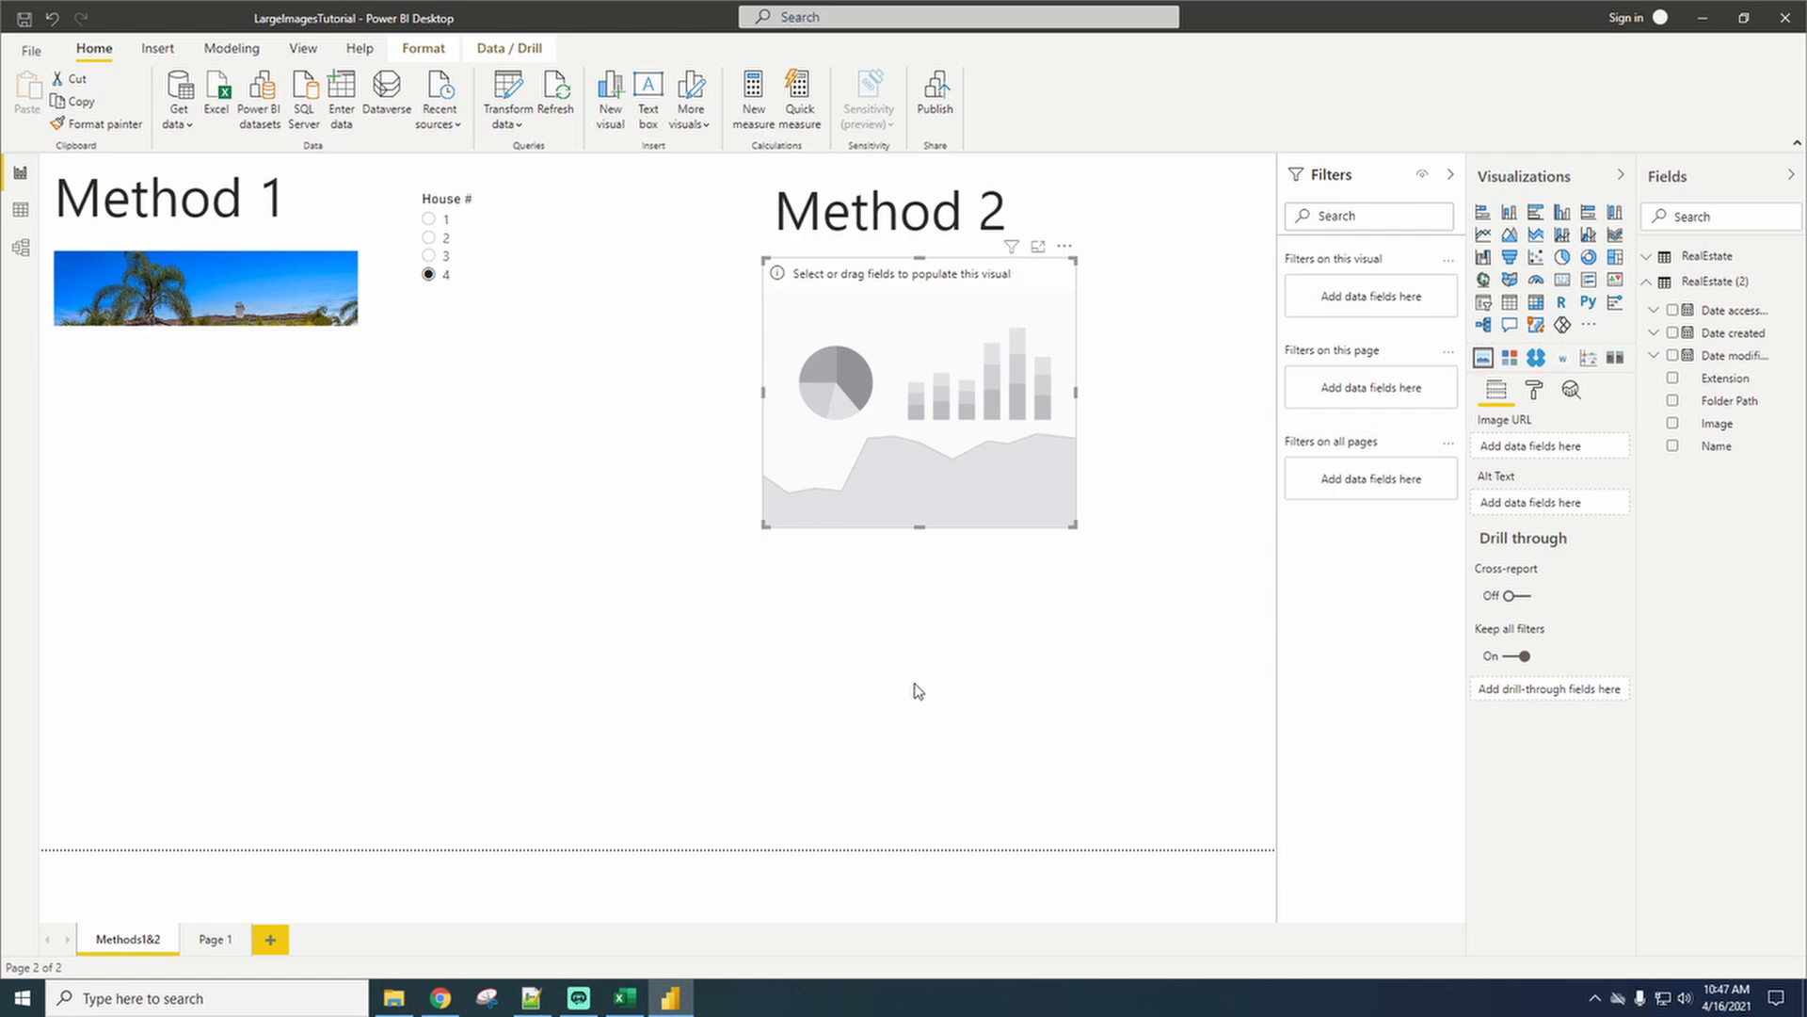
# Add a slicer beneath the new image visual with the Name field of RealEstate (2), and select 1.jpg in it.
pyautogui.click(1150, 729)
pyautogui.click(1484, 306)
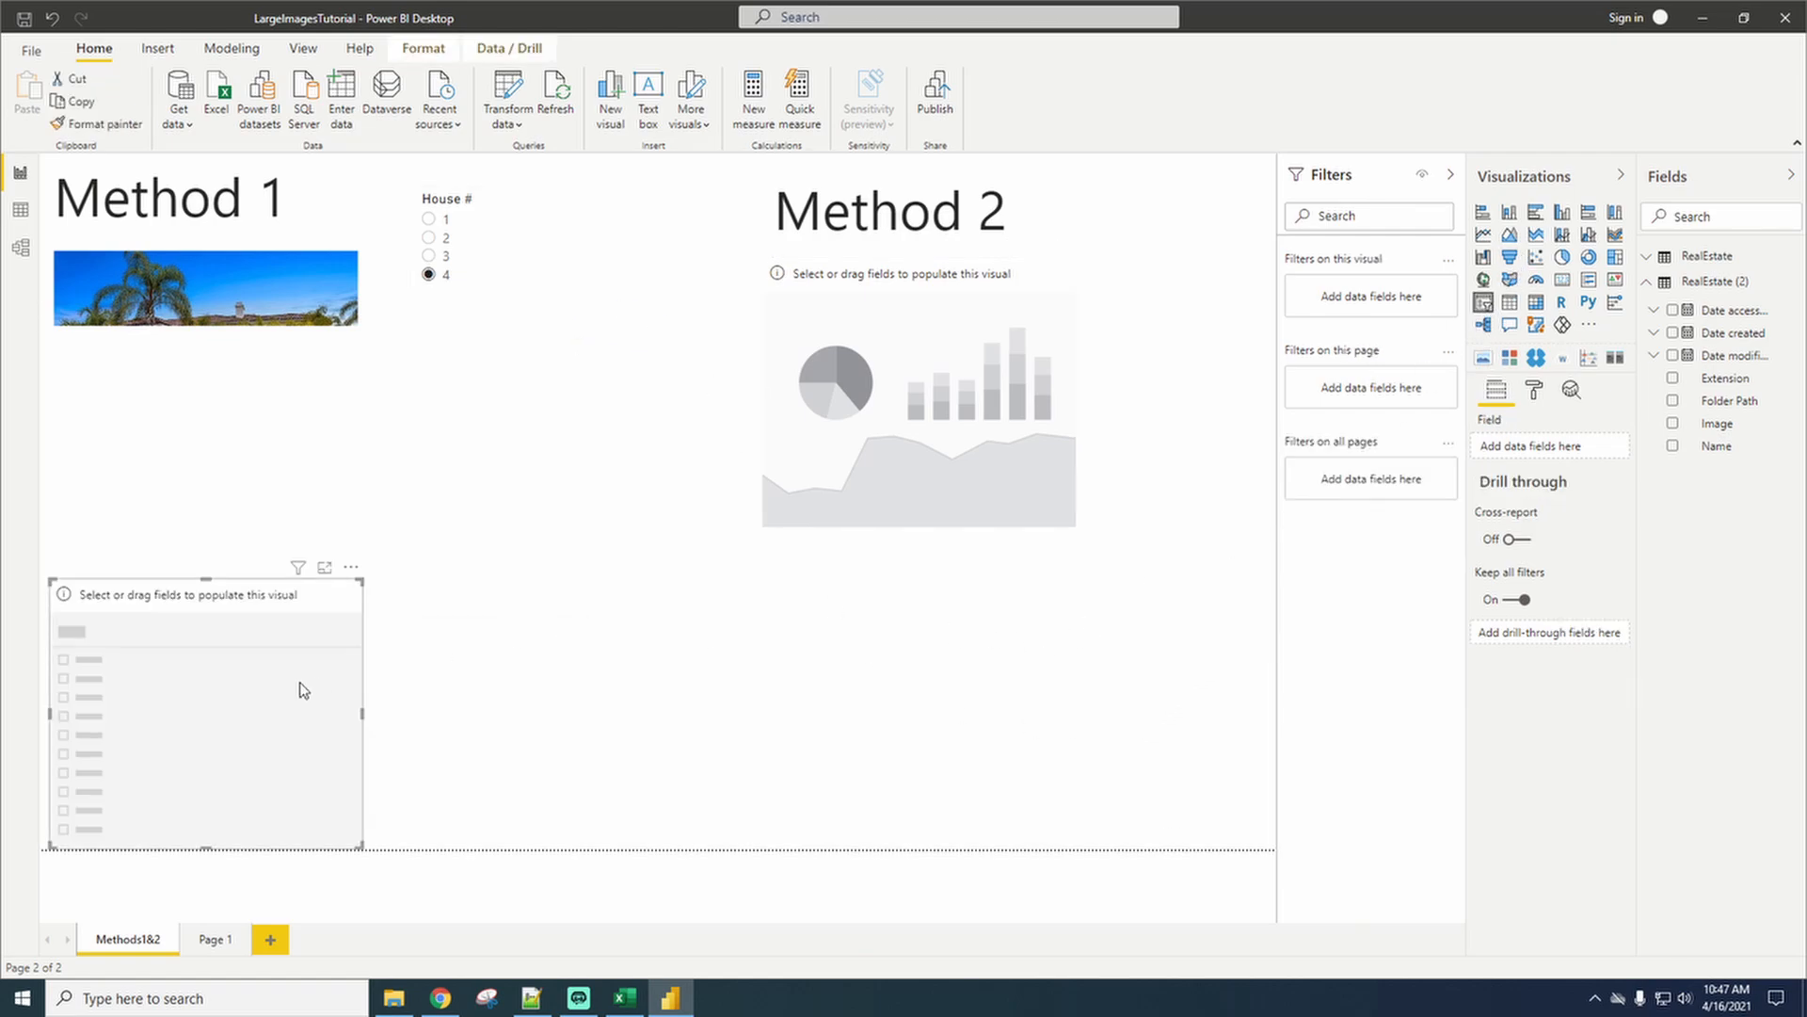
pyautogui.moveTo(298, 686); pyautogui.dragTo(1168, 666)
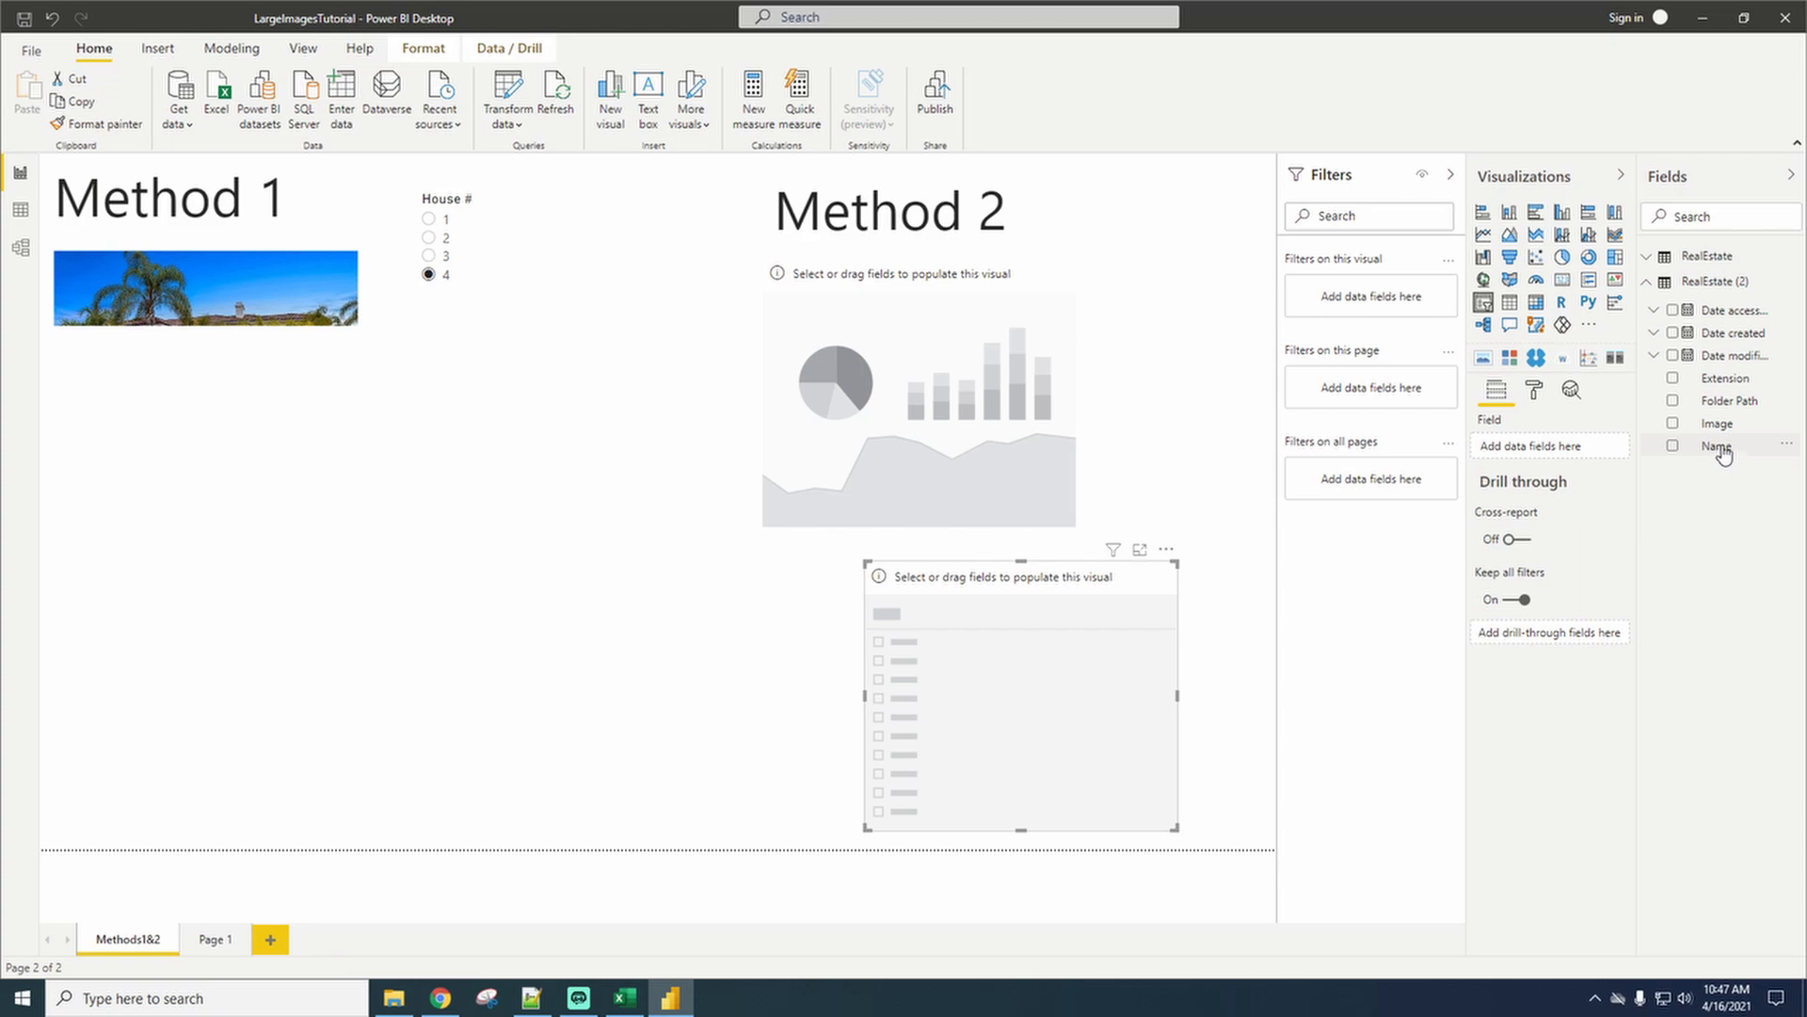
pyautogui.moveTo(1717, 447); pyautogui.dragTo(1535, 447)
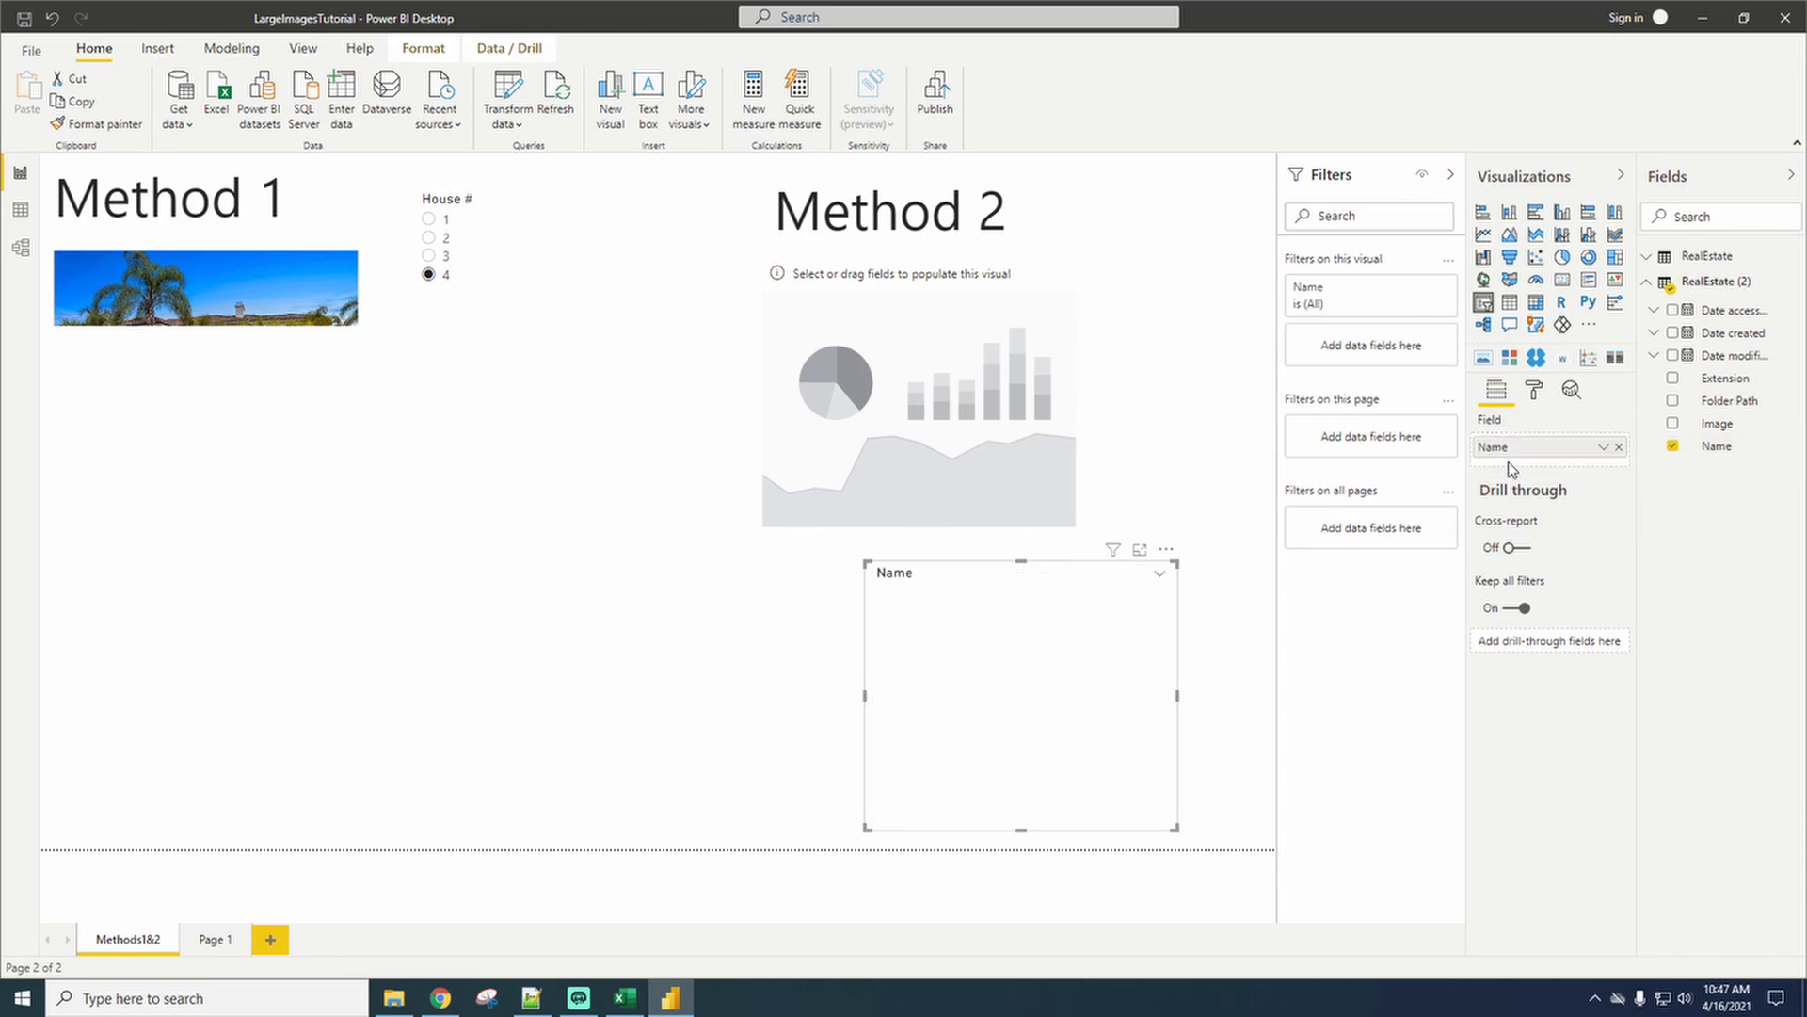
pyautogui.click(883, 593)
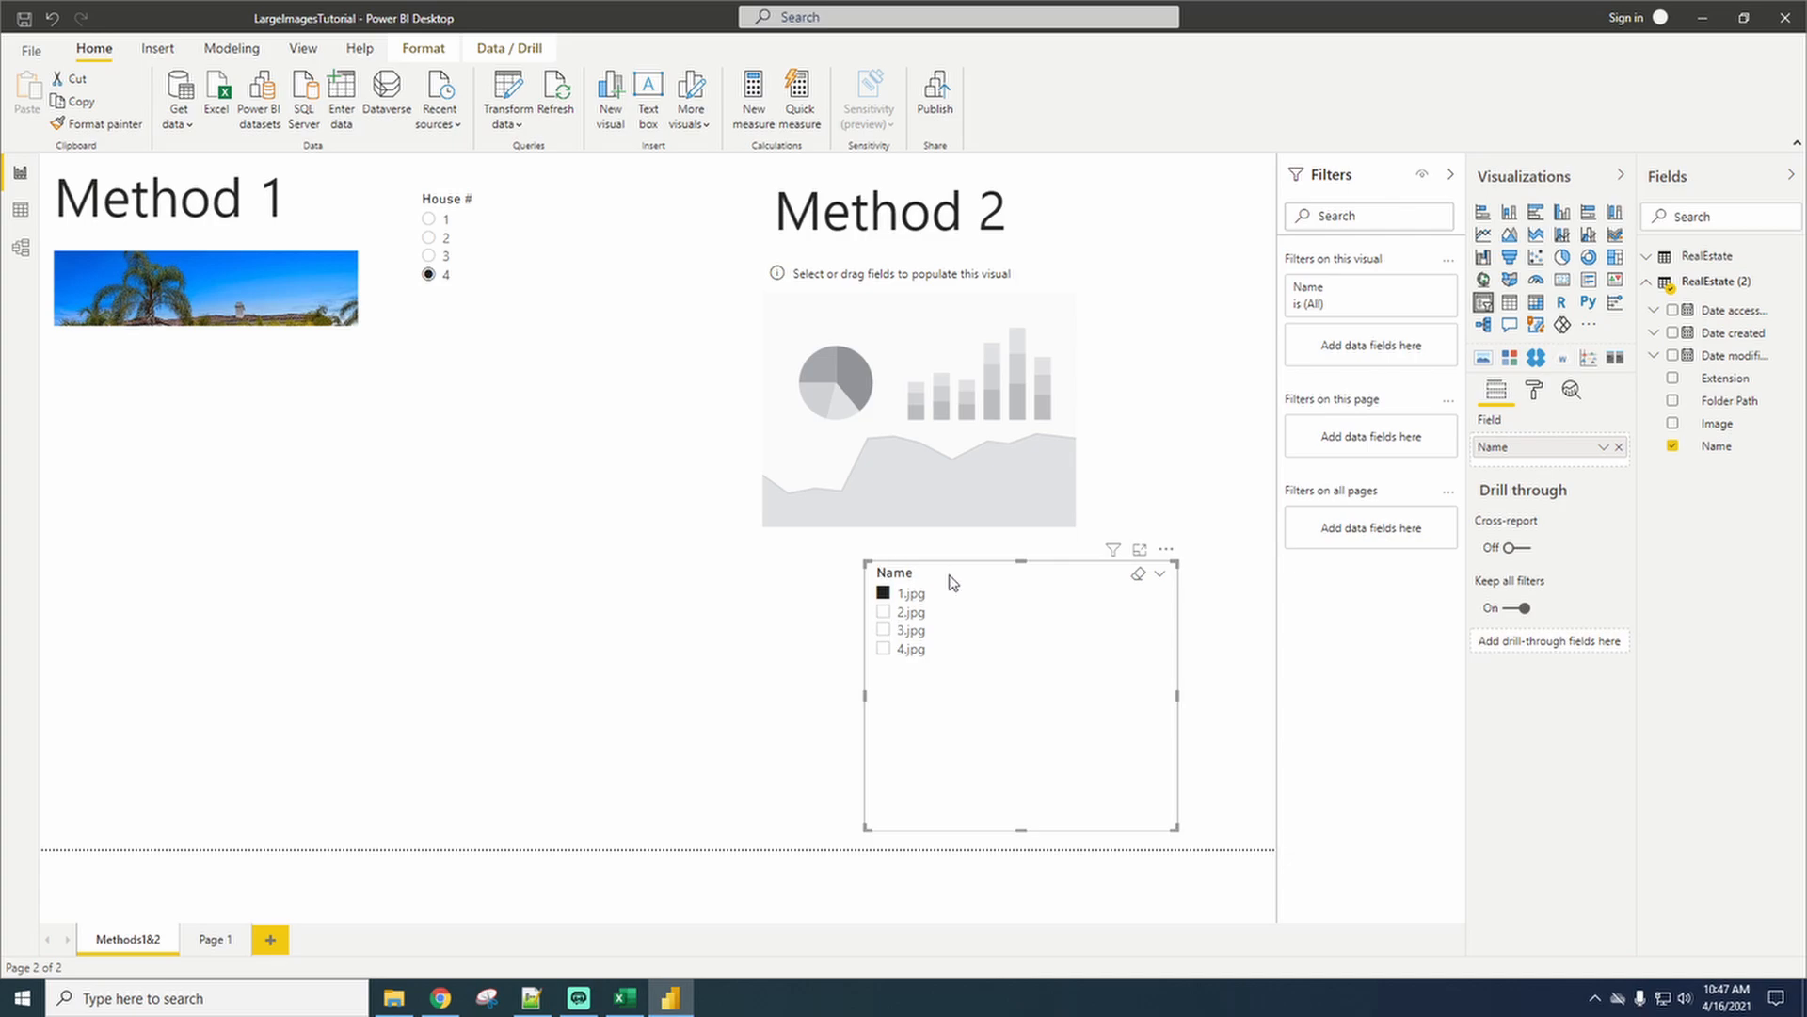
# Set the data category of RealEstate (2)'s Image column to Image URL and use that column as the Method 2 visual's image URL.
pyautogui.click(1741, 431)
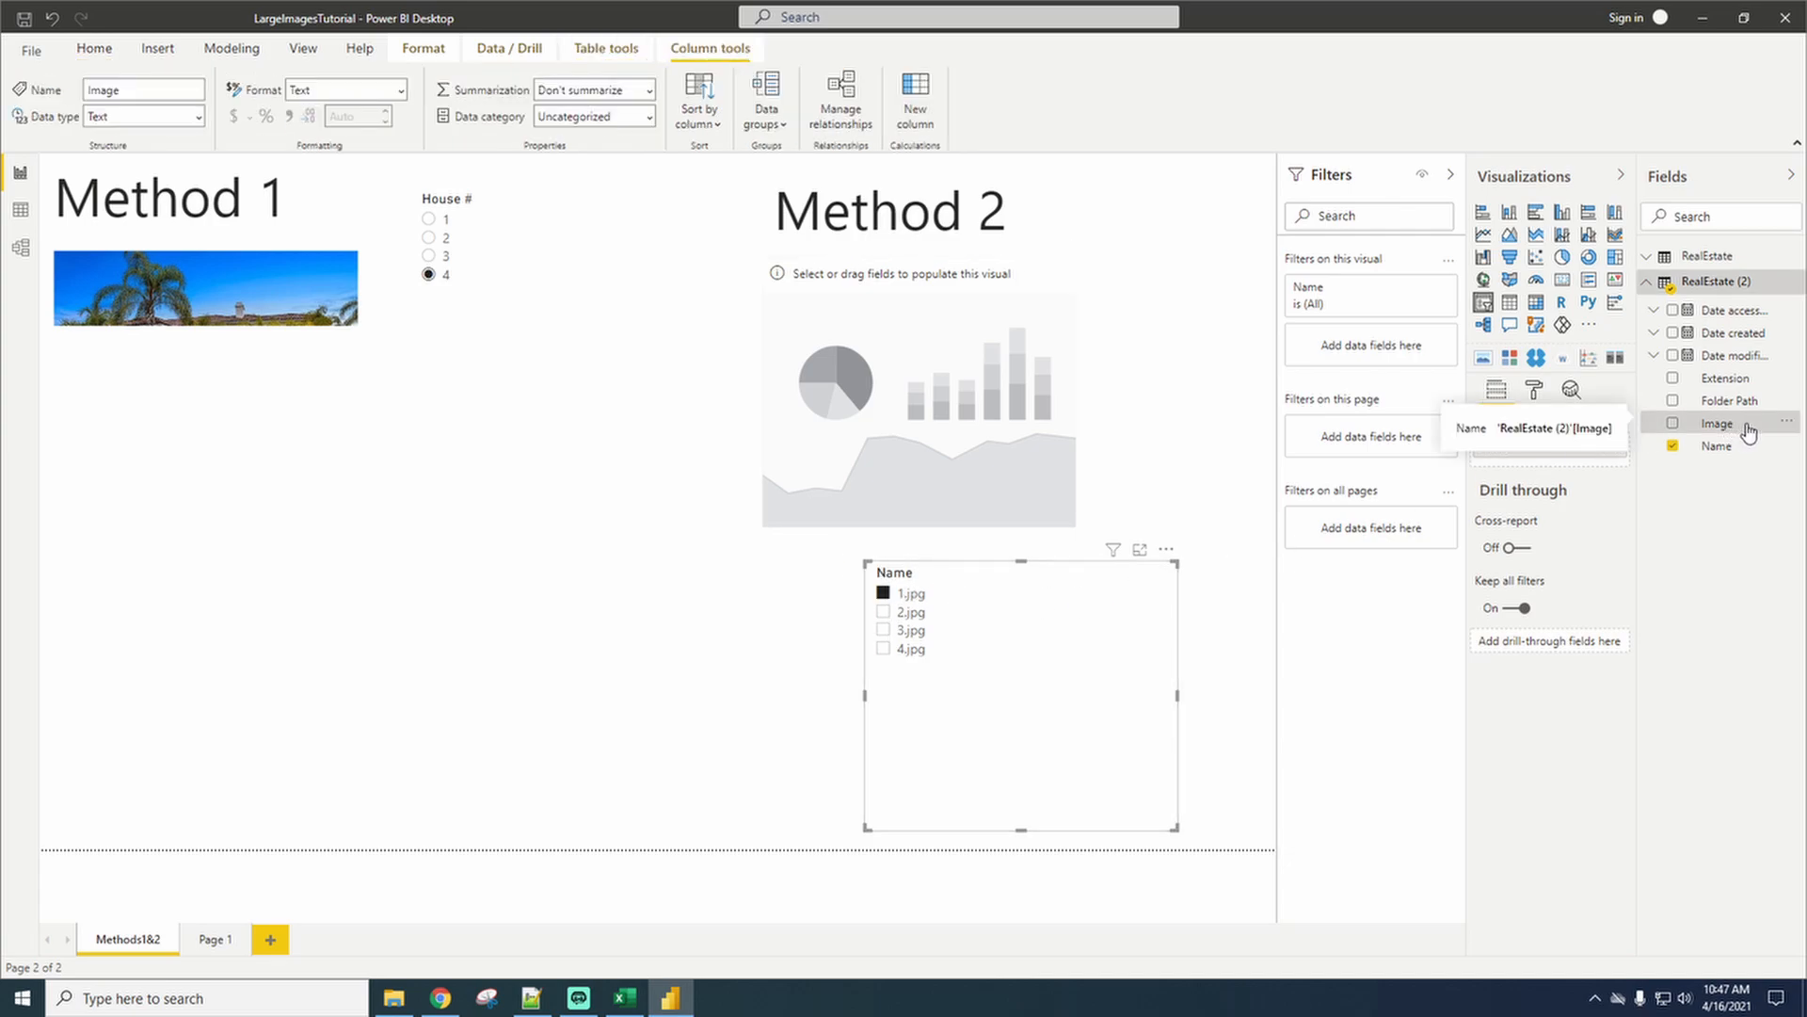
pyautogui.click(645, 116)
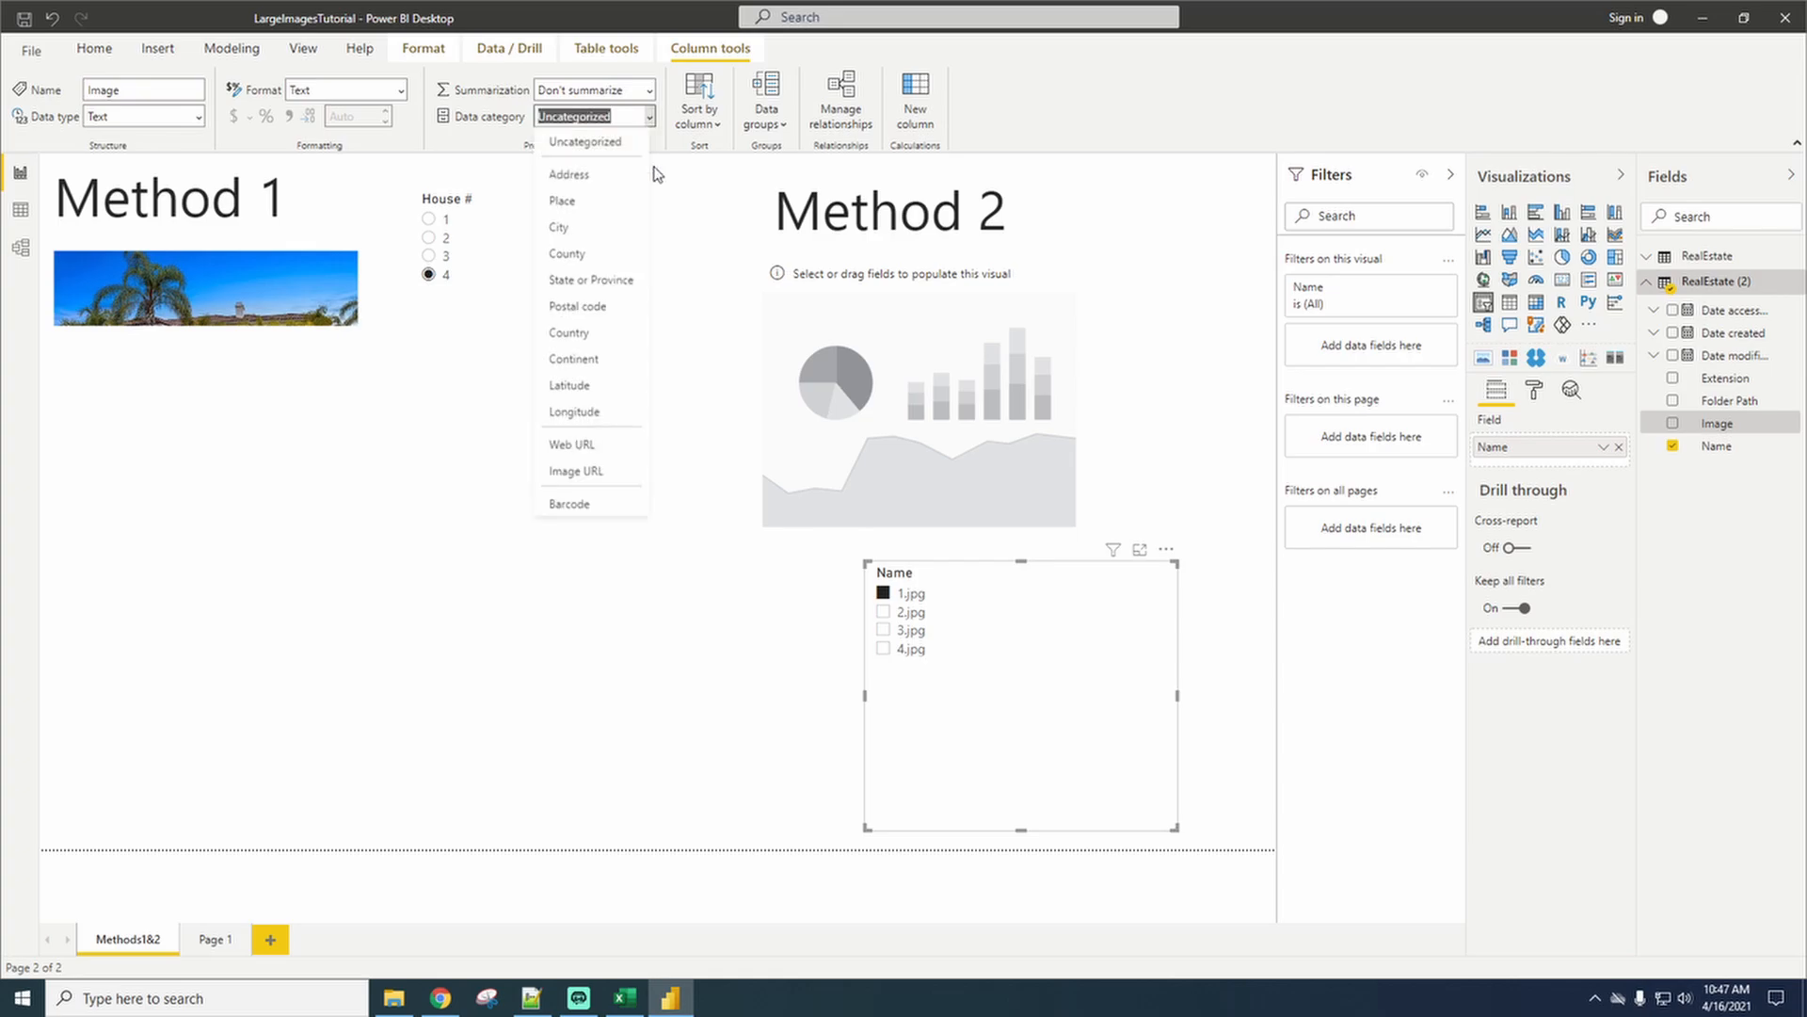
pyautogui.click(586, 471)
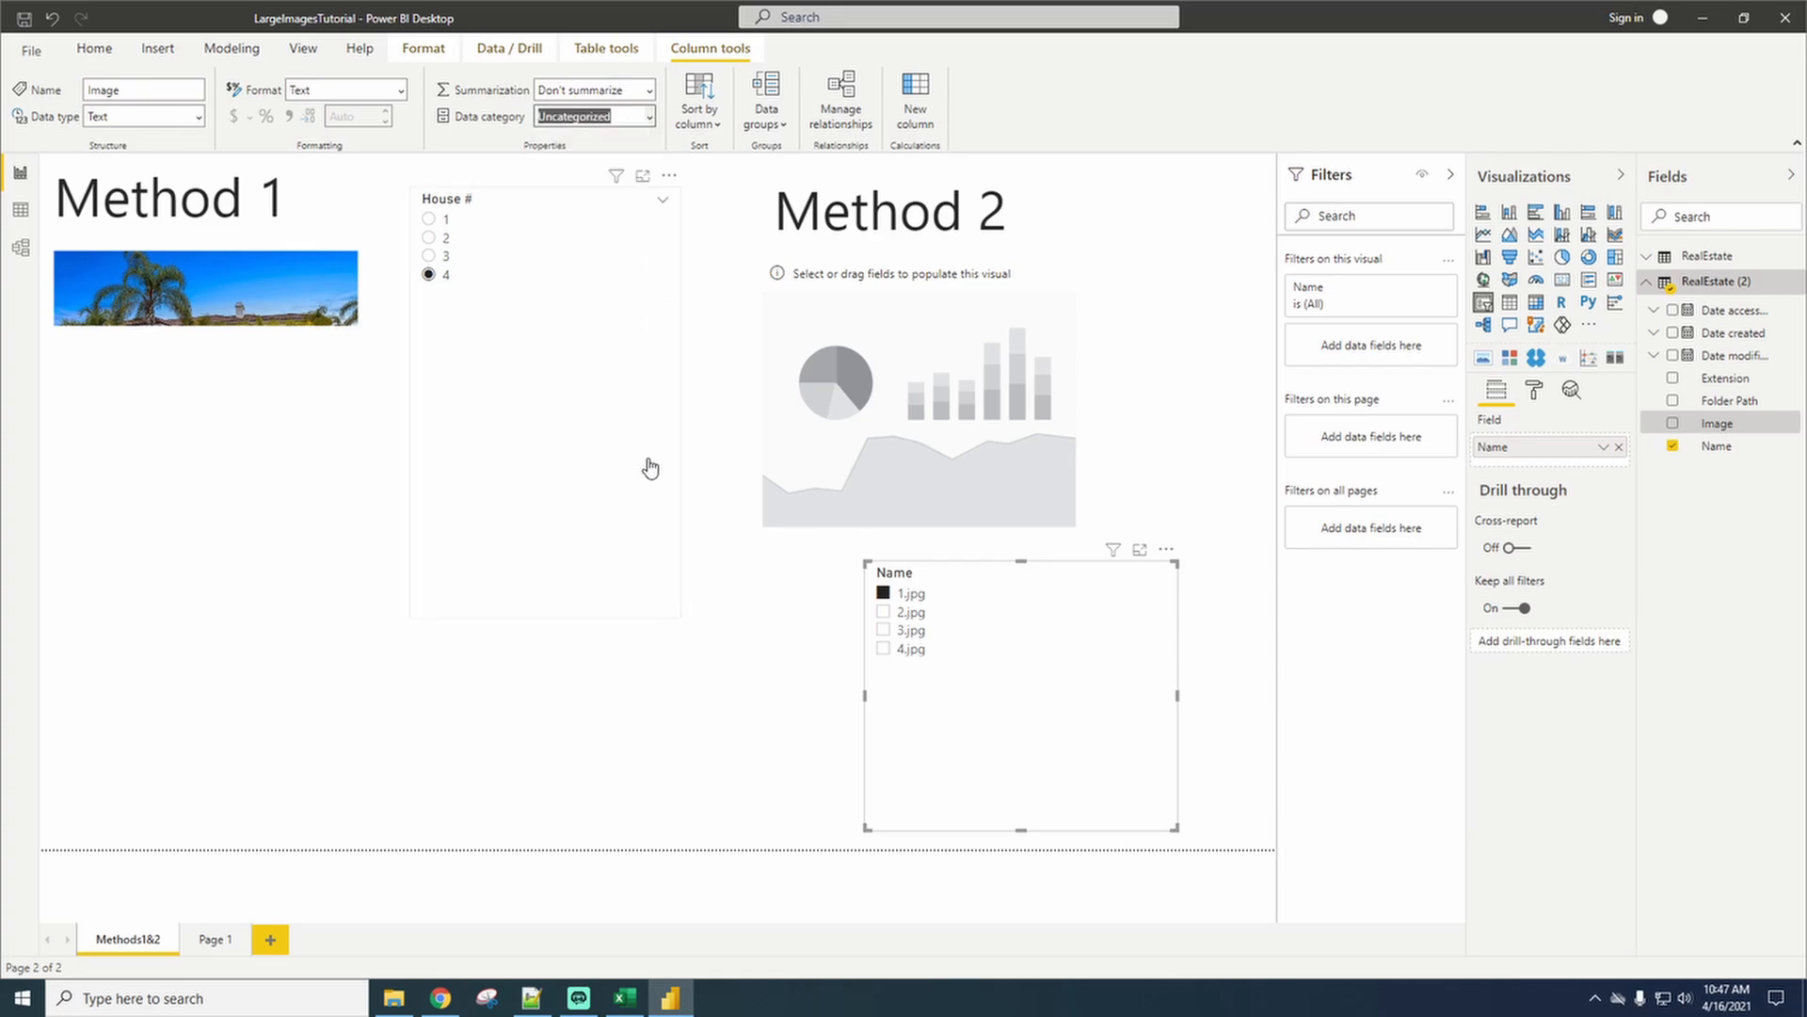
pyautogui.click(960, 343)
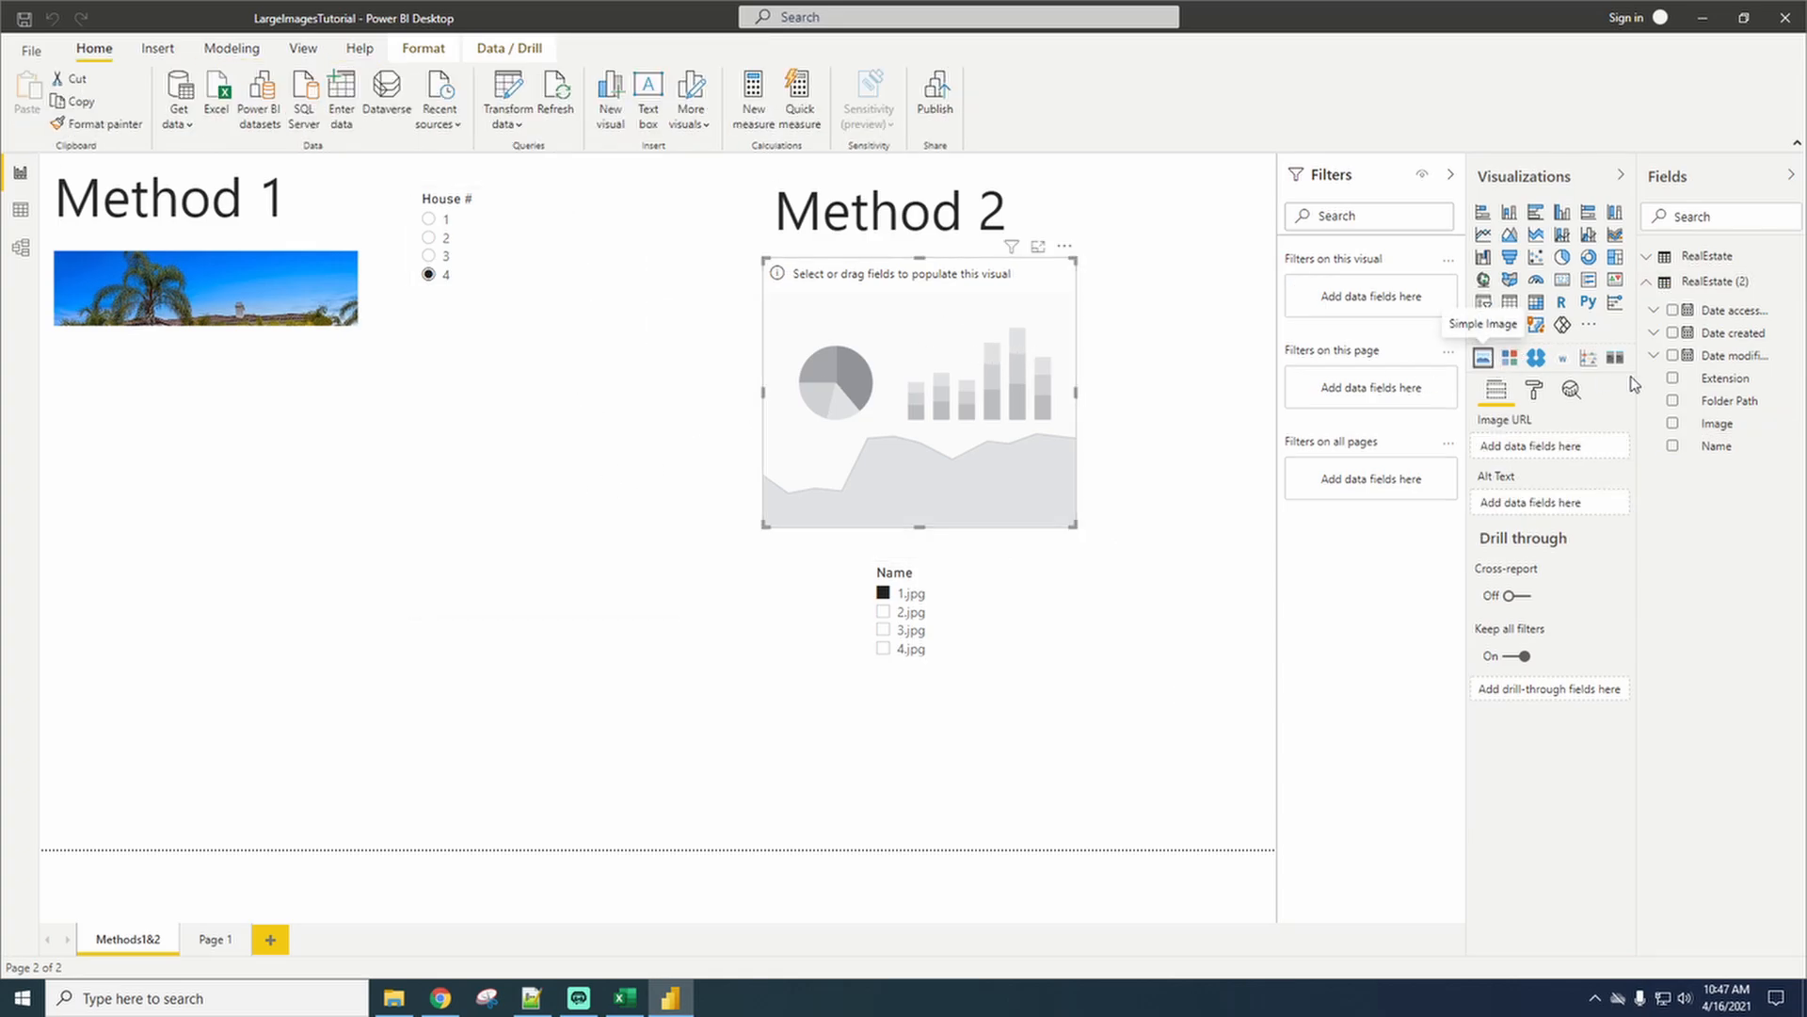
pyautogui.moveTo(1747, 429); pyautogui.dragTo(1570, 452)
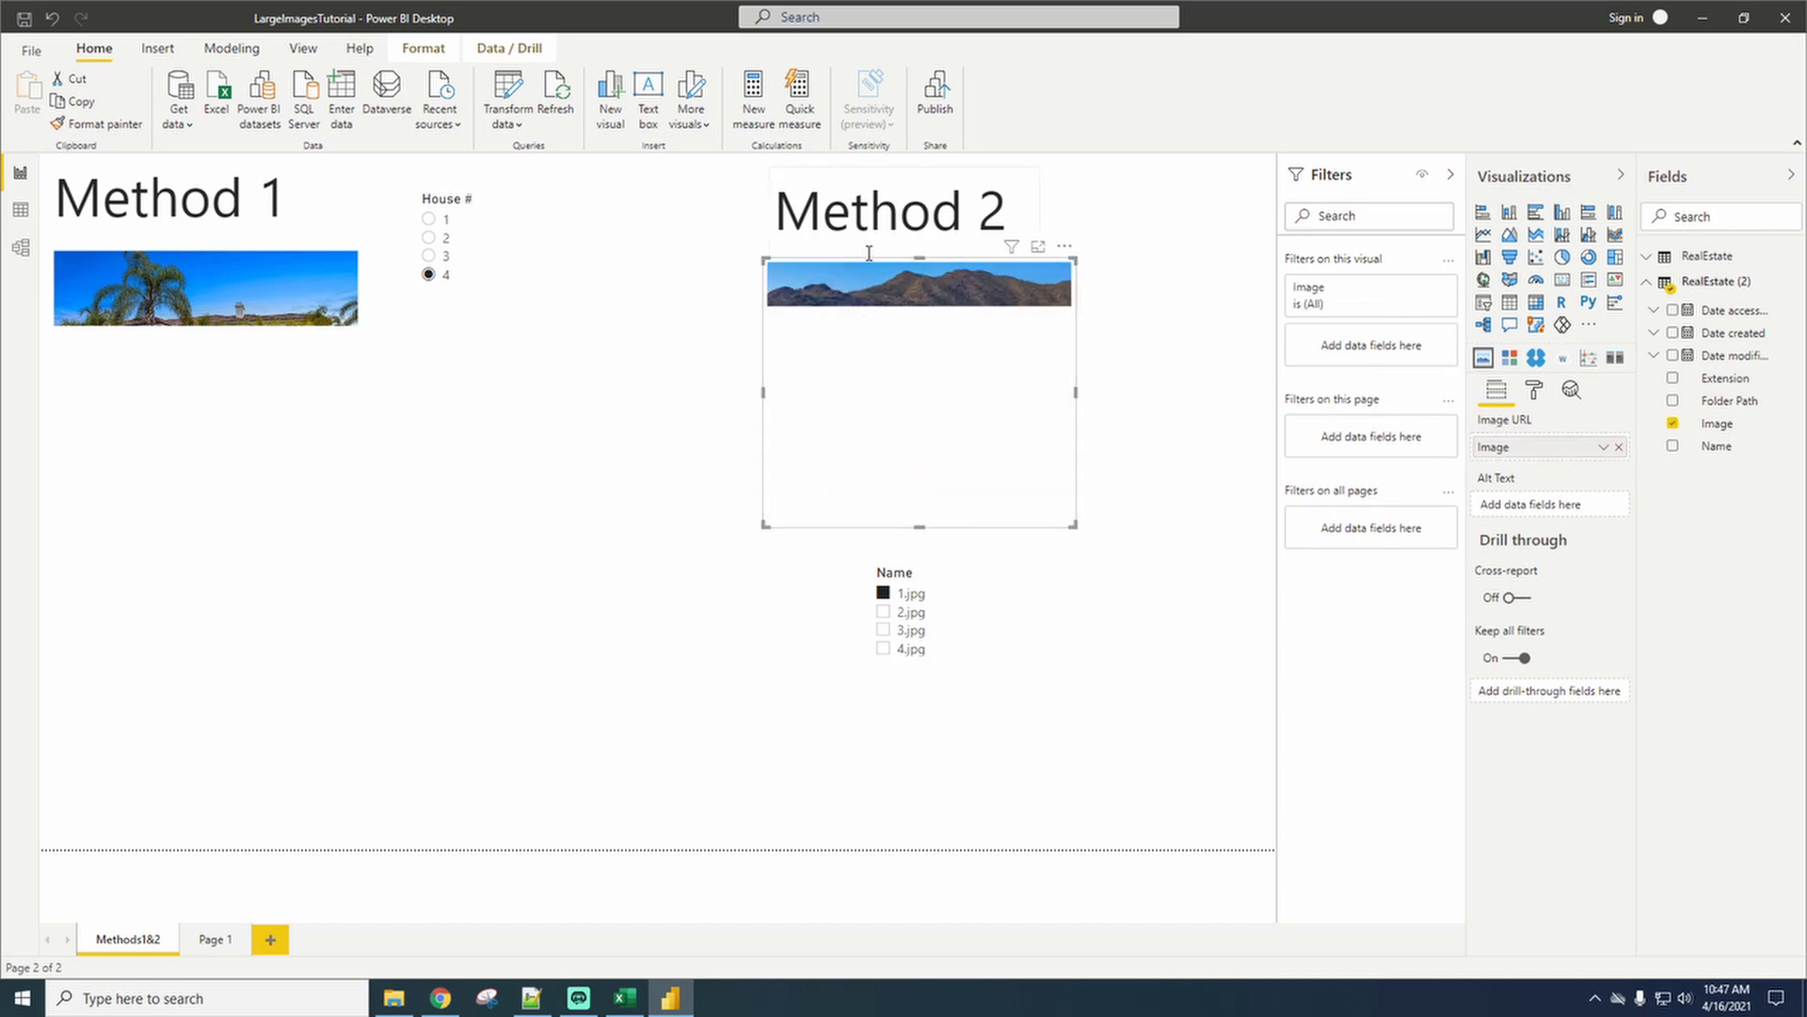
# Compare both methods' pictures for 4.jpg and for house 2 with 2.jpg, and move the Name slicer slightly up.
pyautogui.click(910, 648)
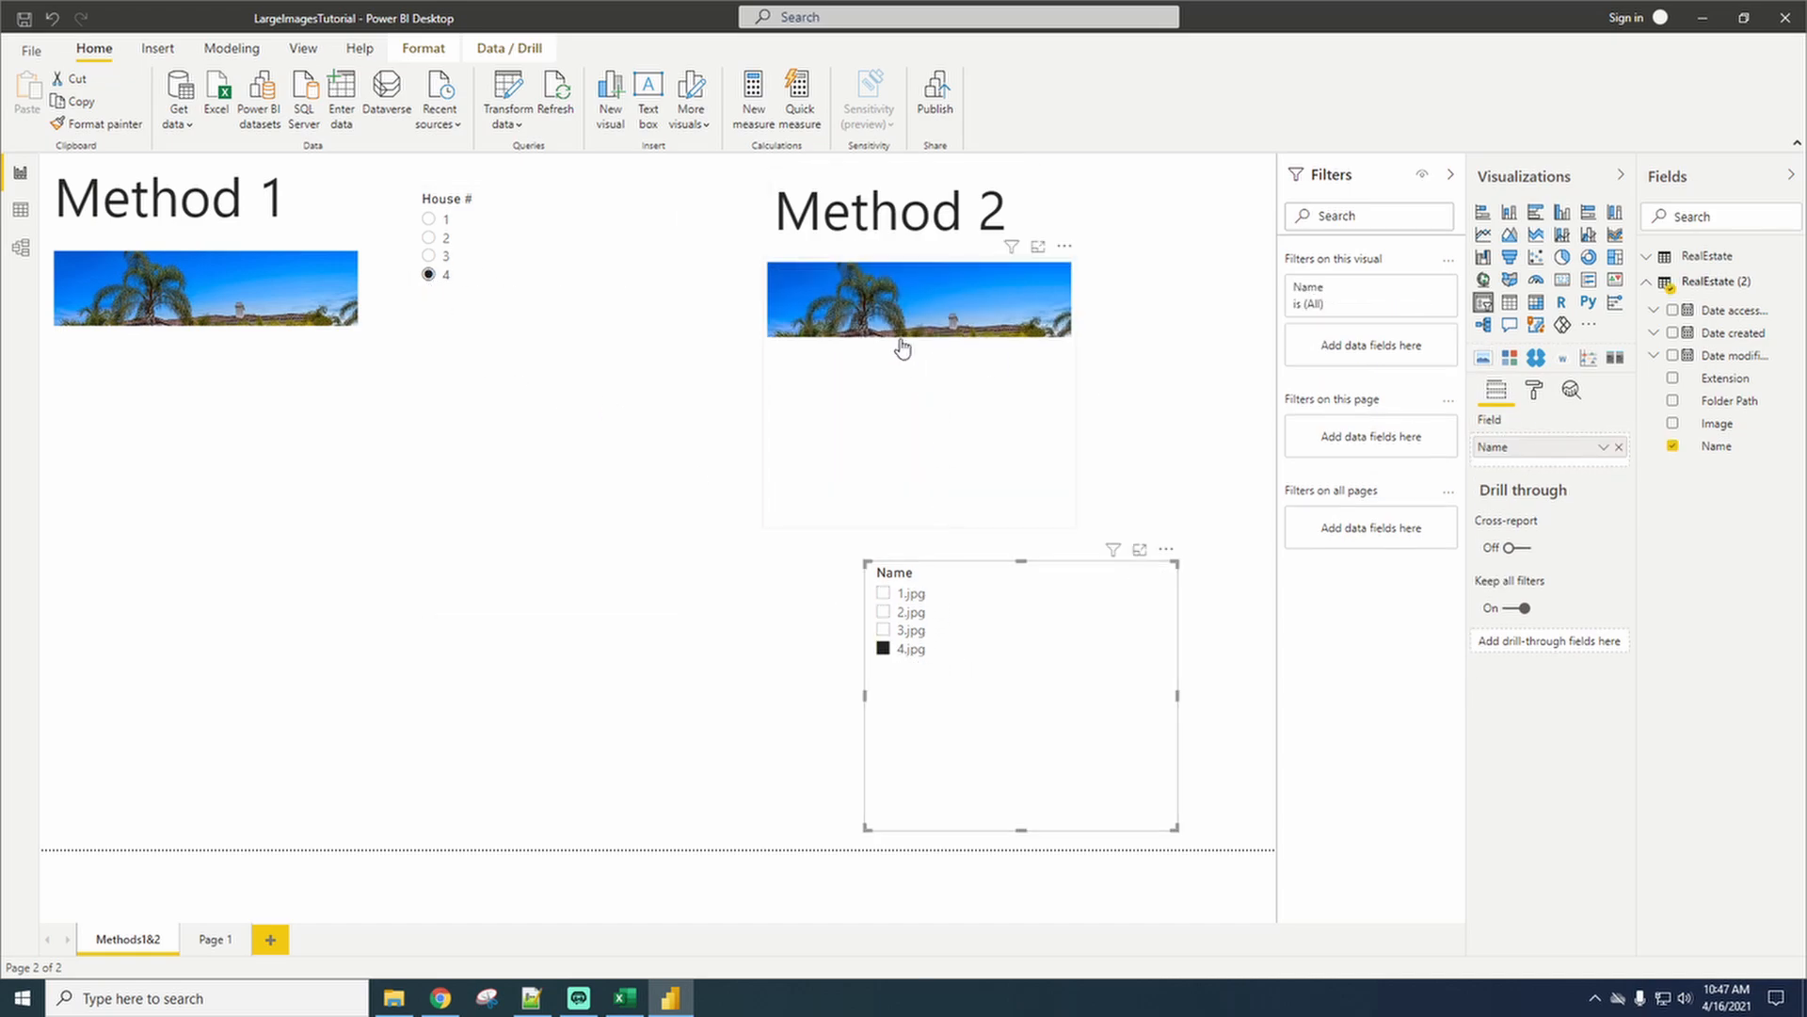
pyautogui.click(444, 241)
pyautogui.click(918, 613)
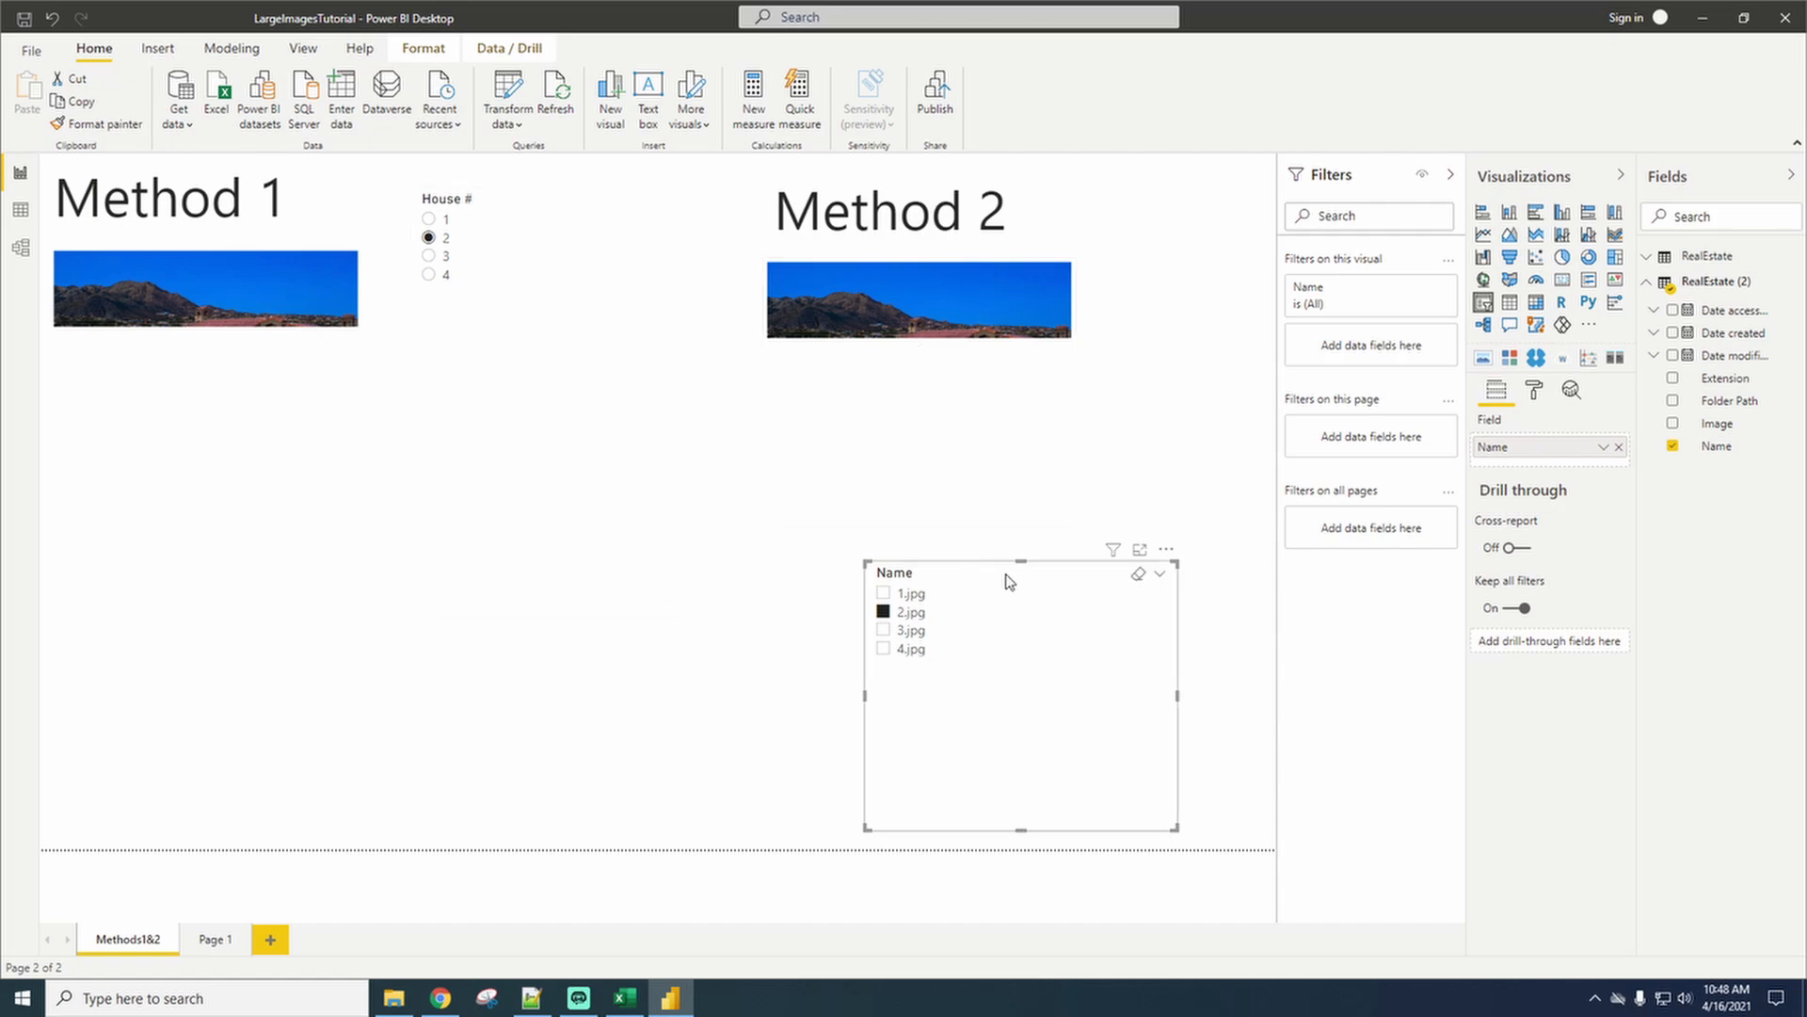
pyautogui.moveTo(1057, 572); pyautogui.dragTo(1058, 529)
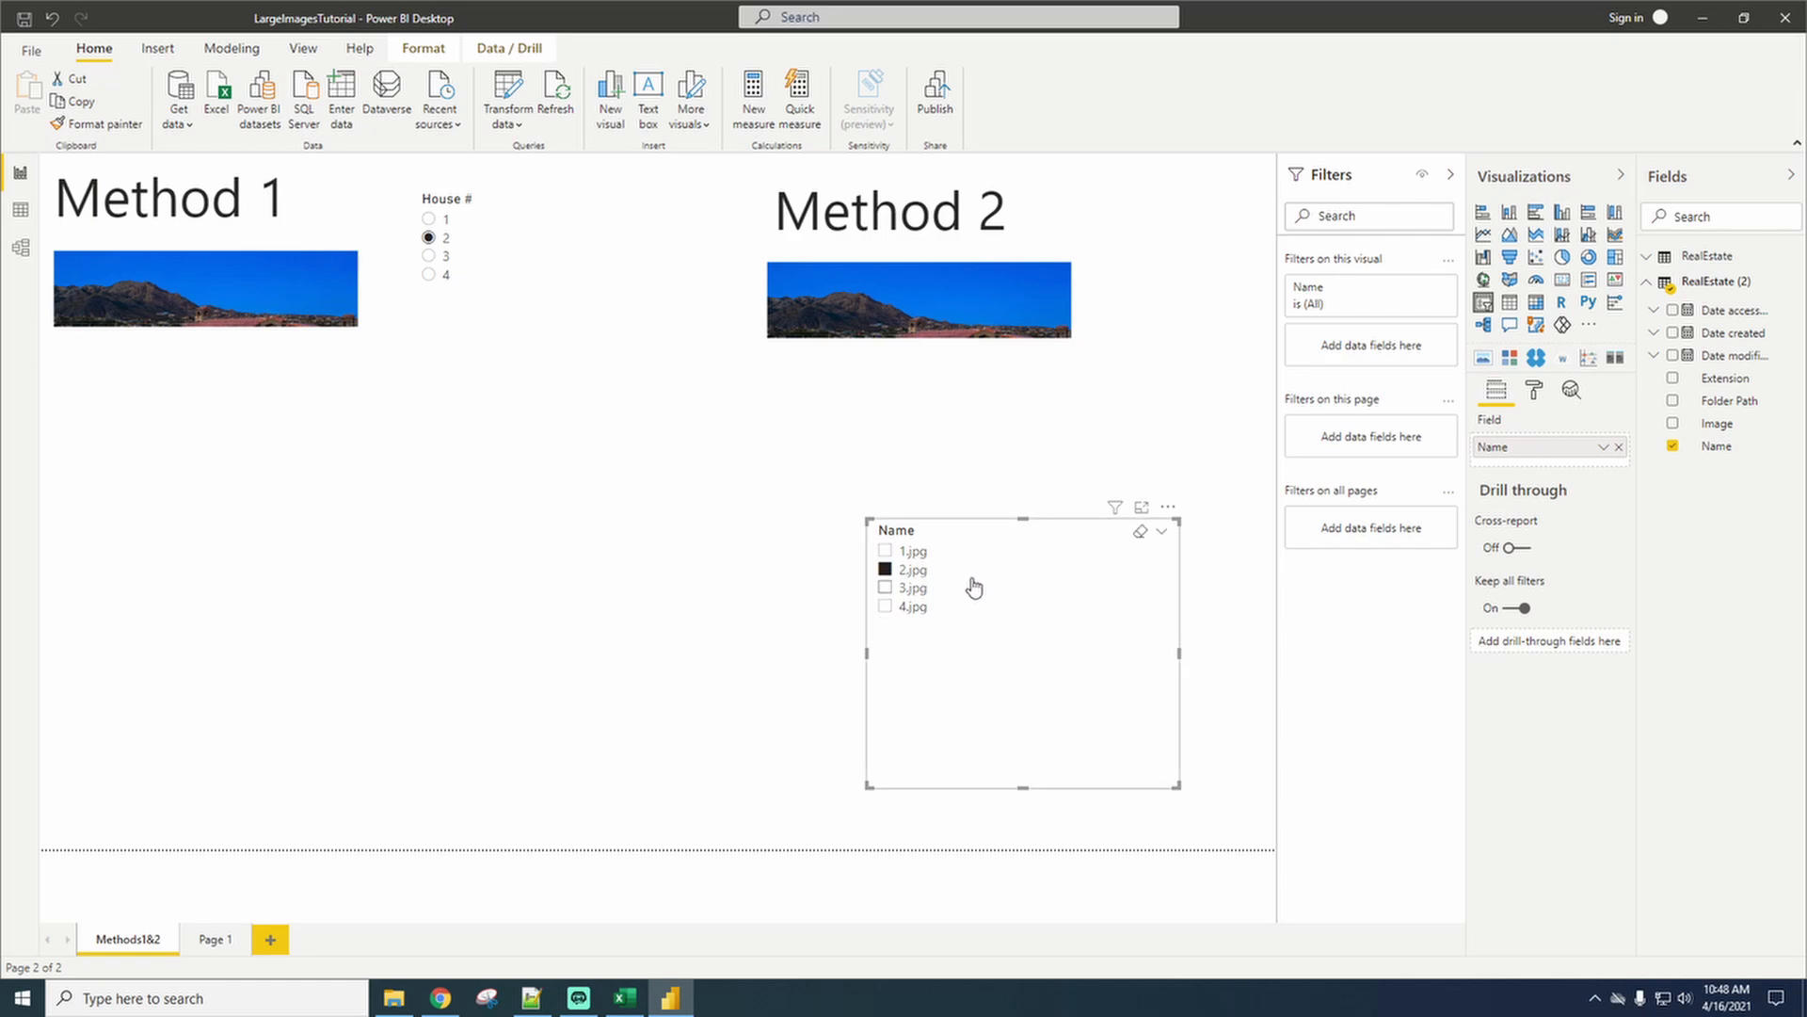
# On Page 1, expand the RealEstate fields and check the dashboard for houses 2, 4 and 1 with the House # slicer.
pyautogui.click(214, 939)
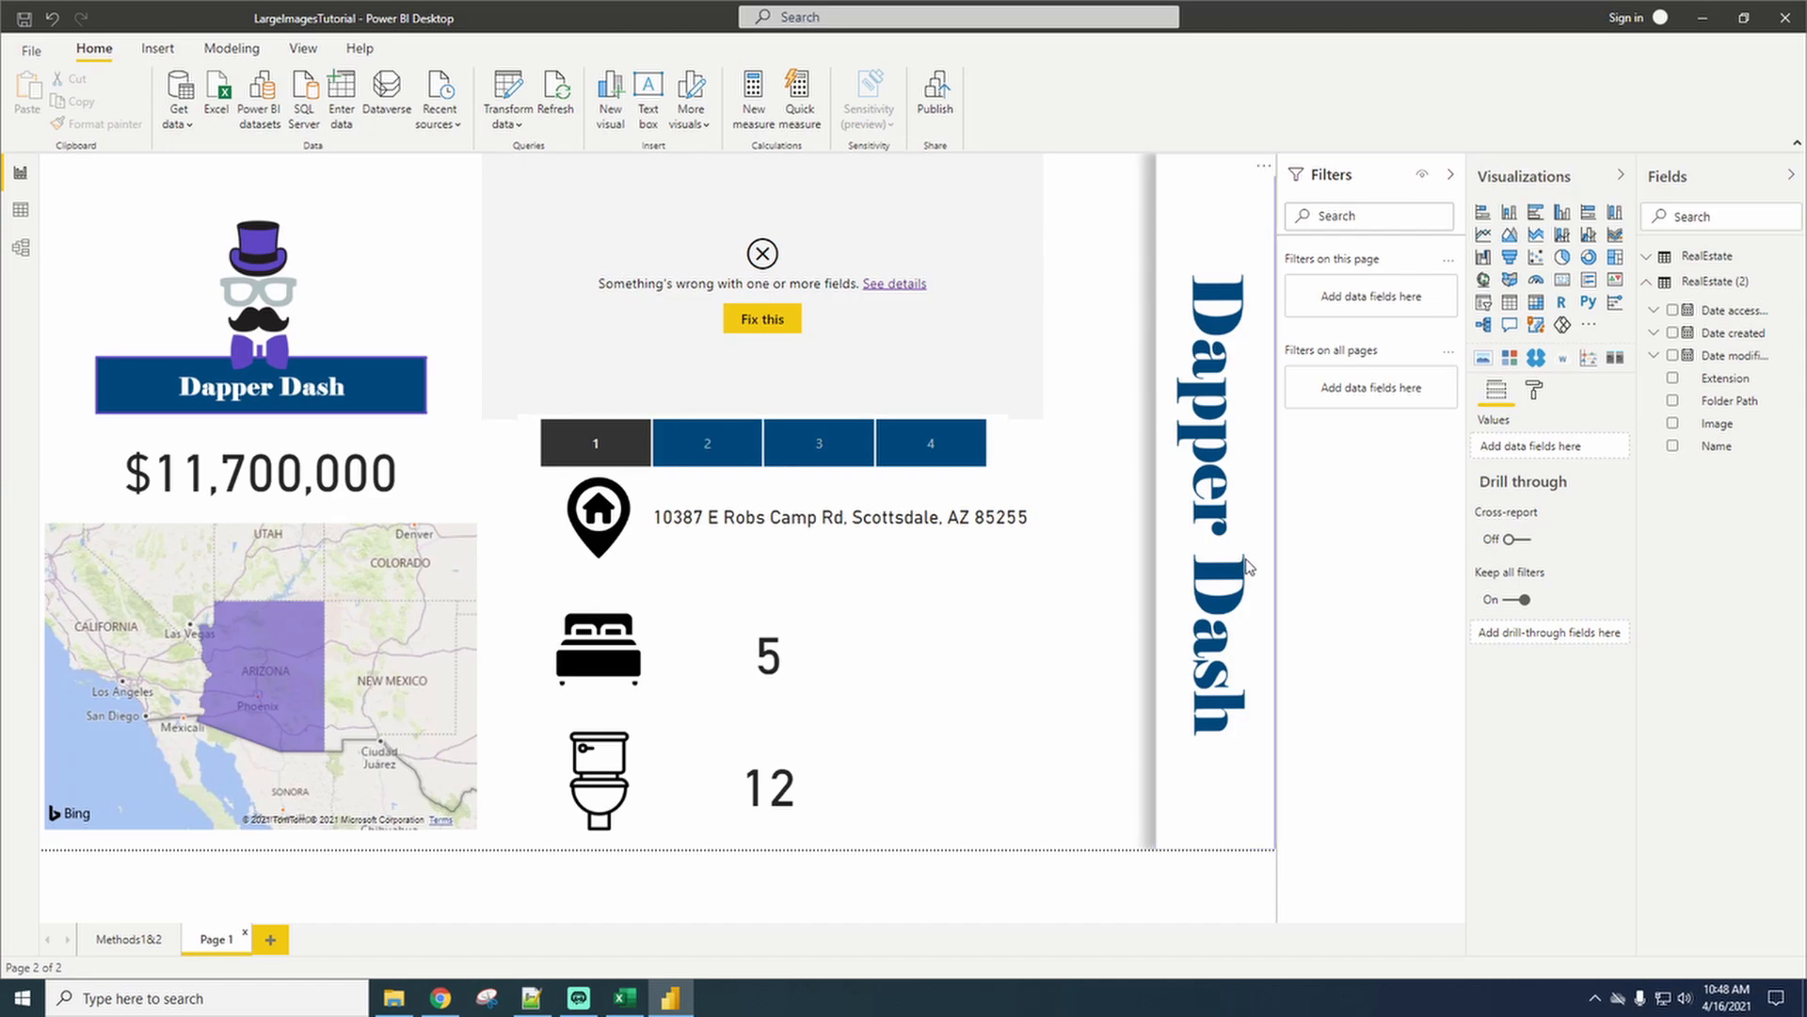
pyautogui.click(1647, 282)
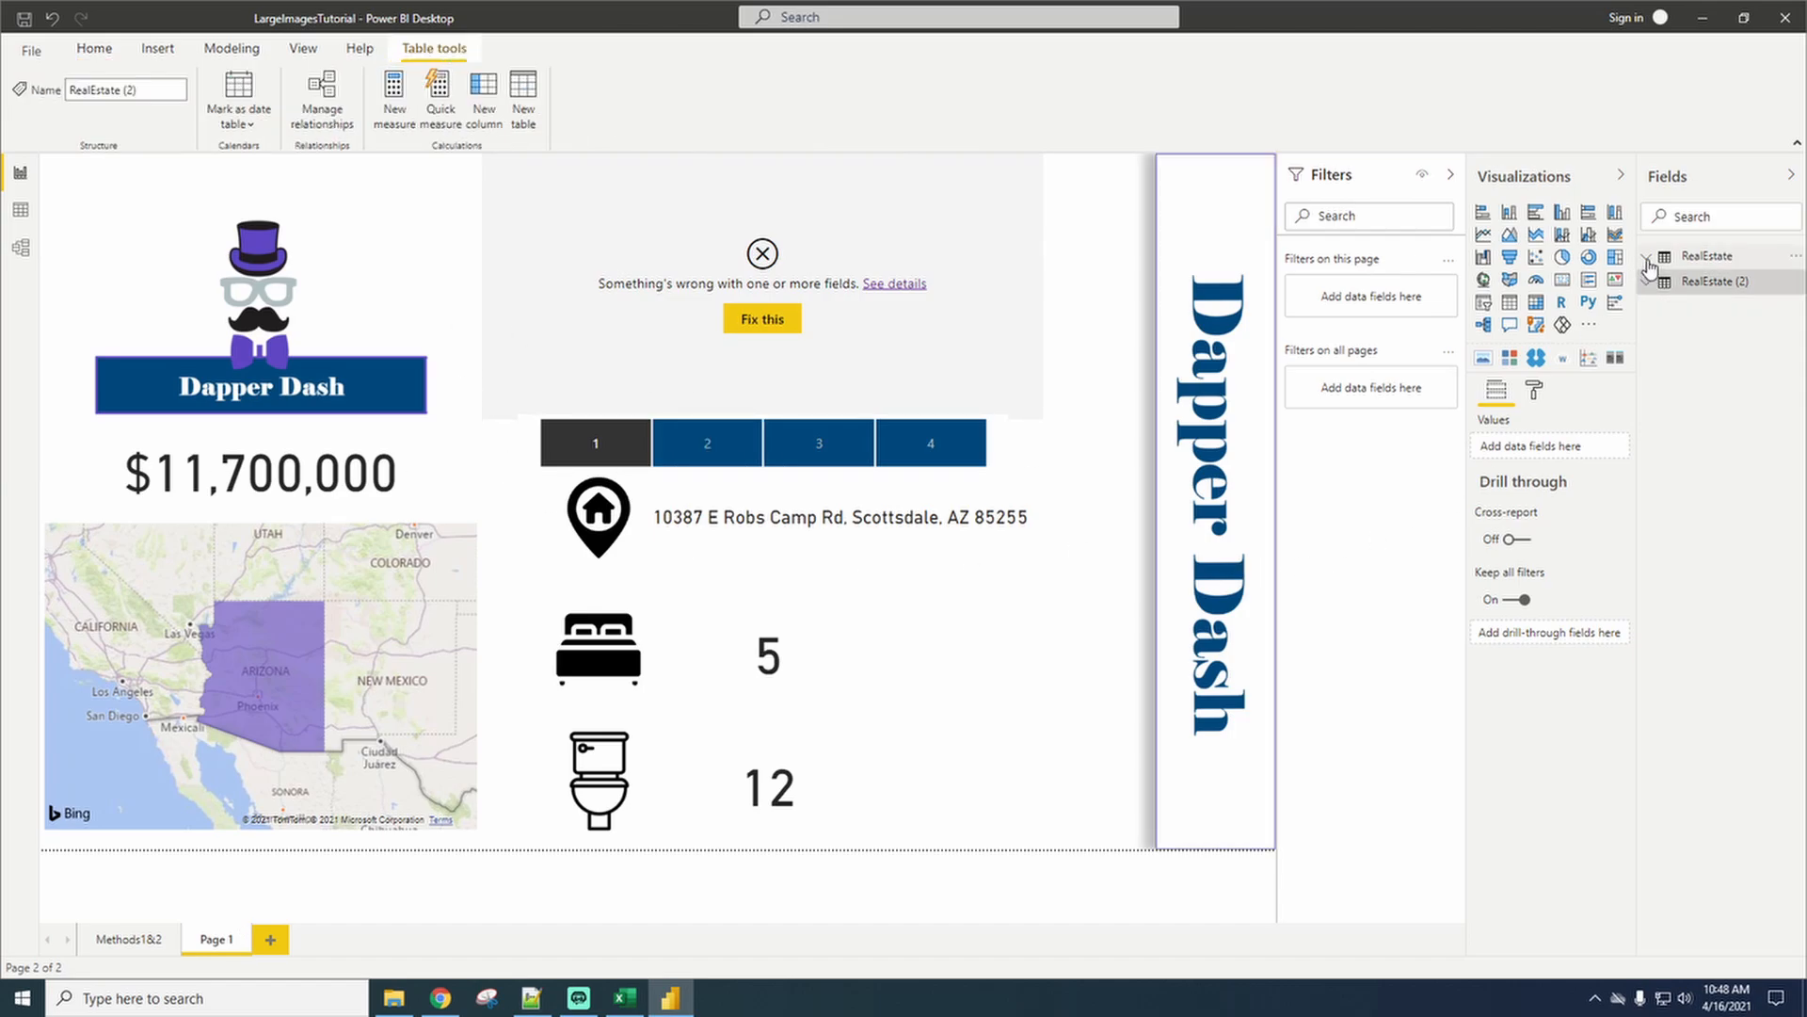
pyautogui.click(1647, 256)
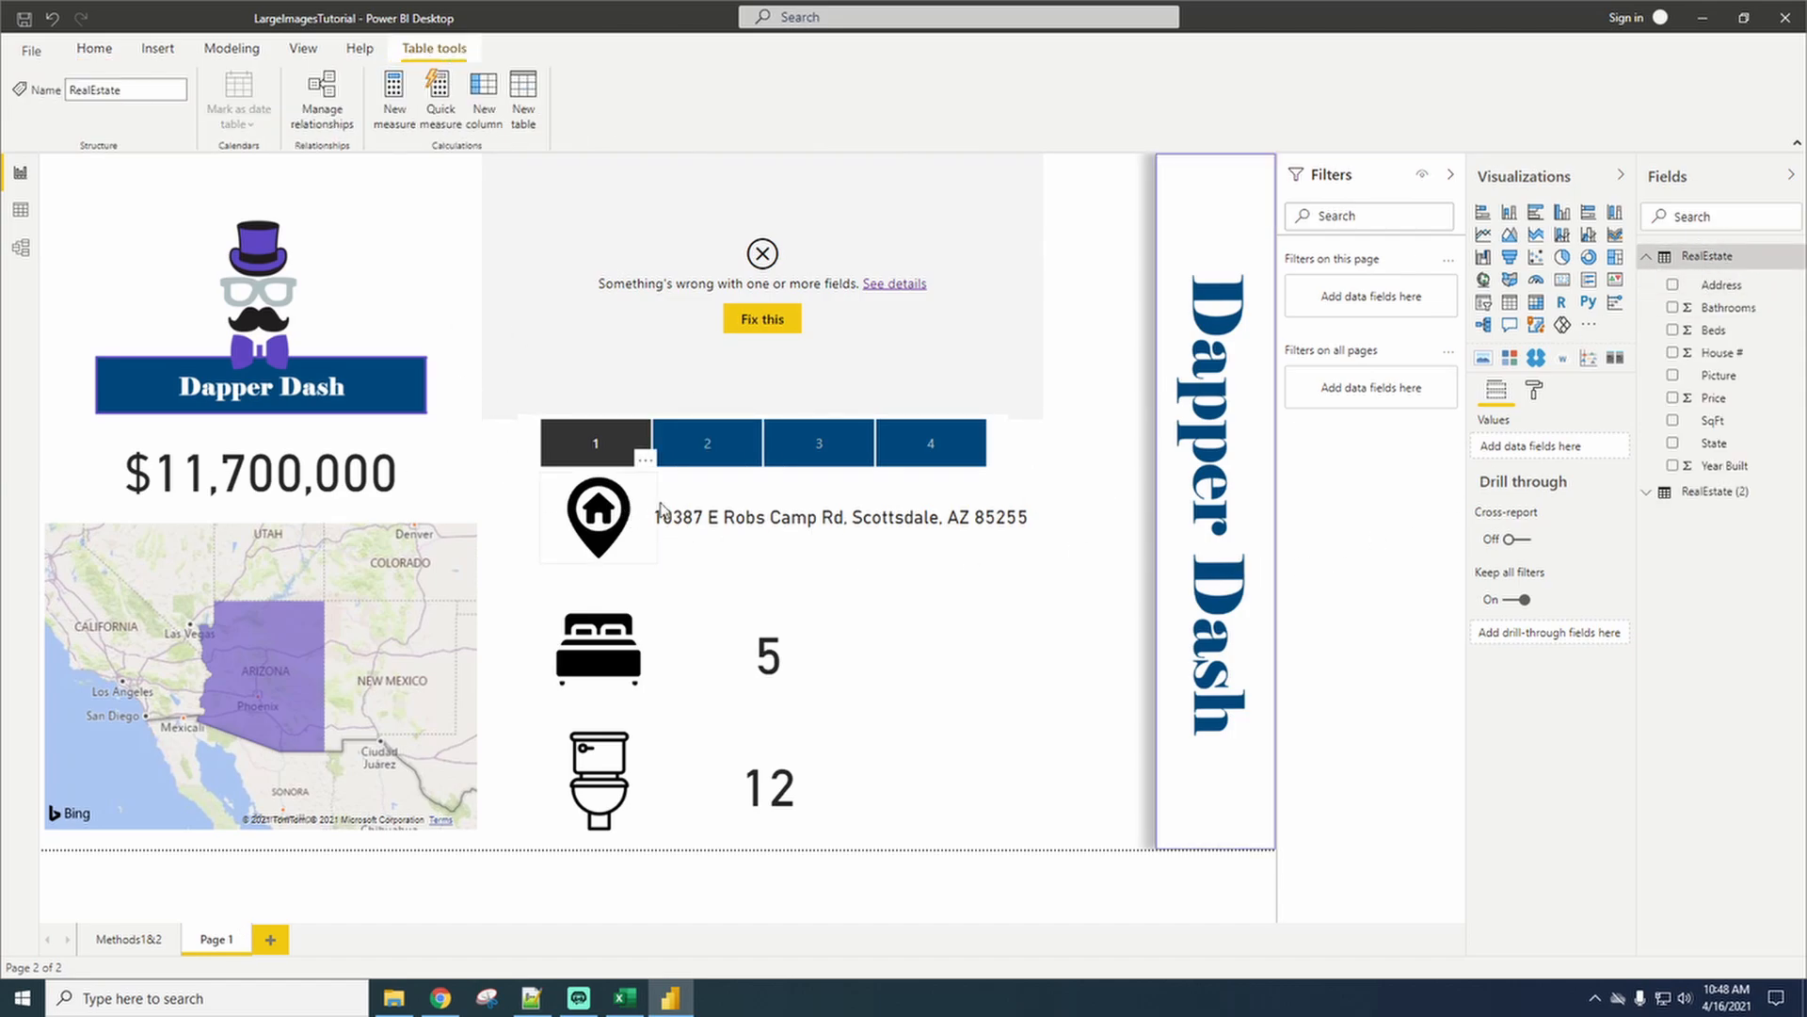
pyautogui.click(728, 453)
pyautogui.click(952, 452)
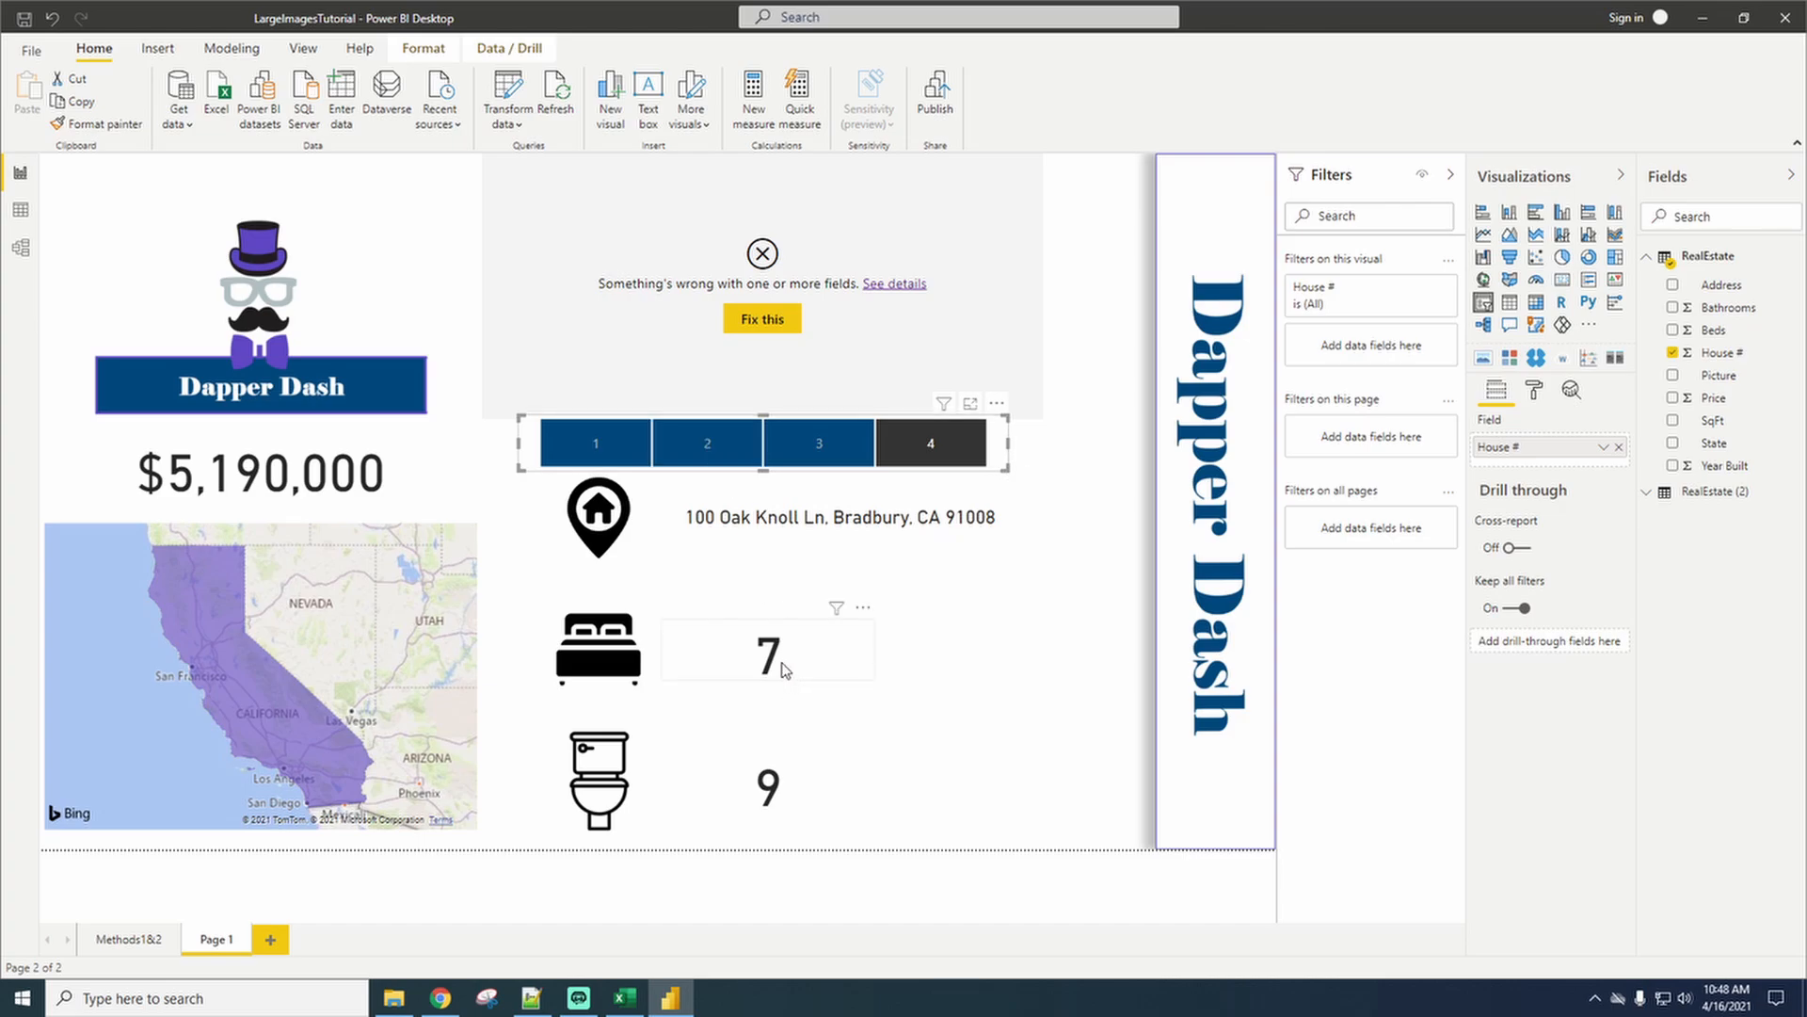
pyautogui.click(614, 459)
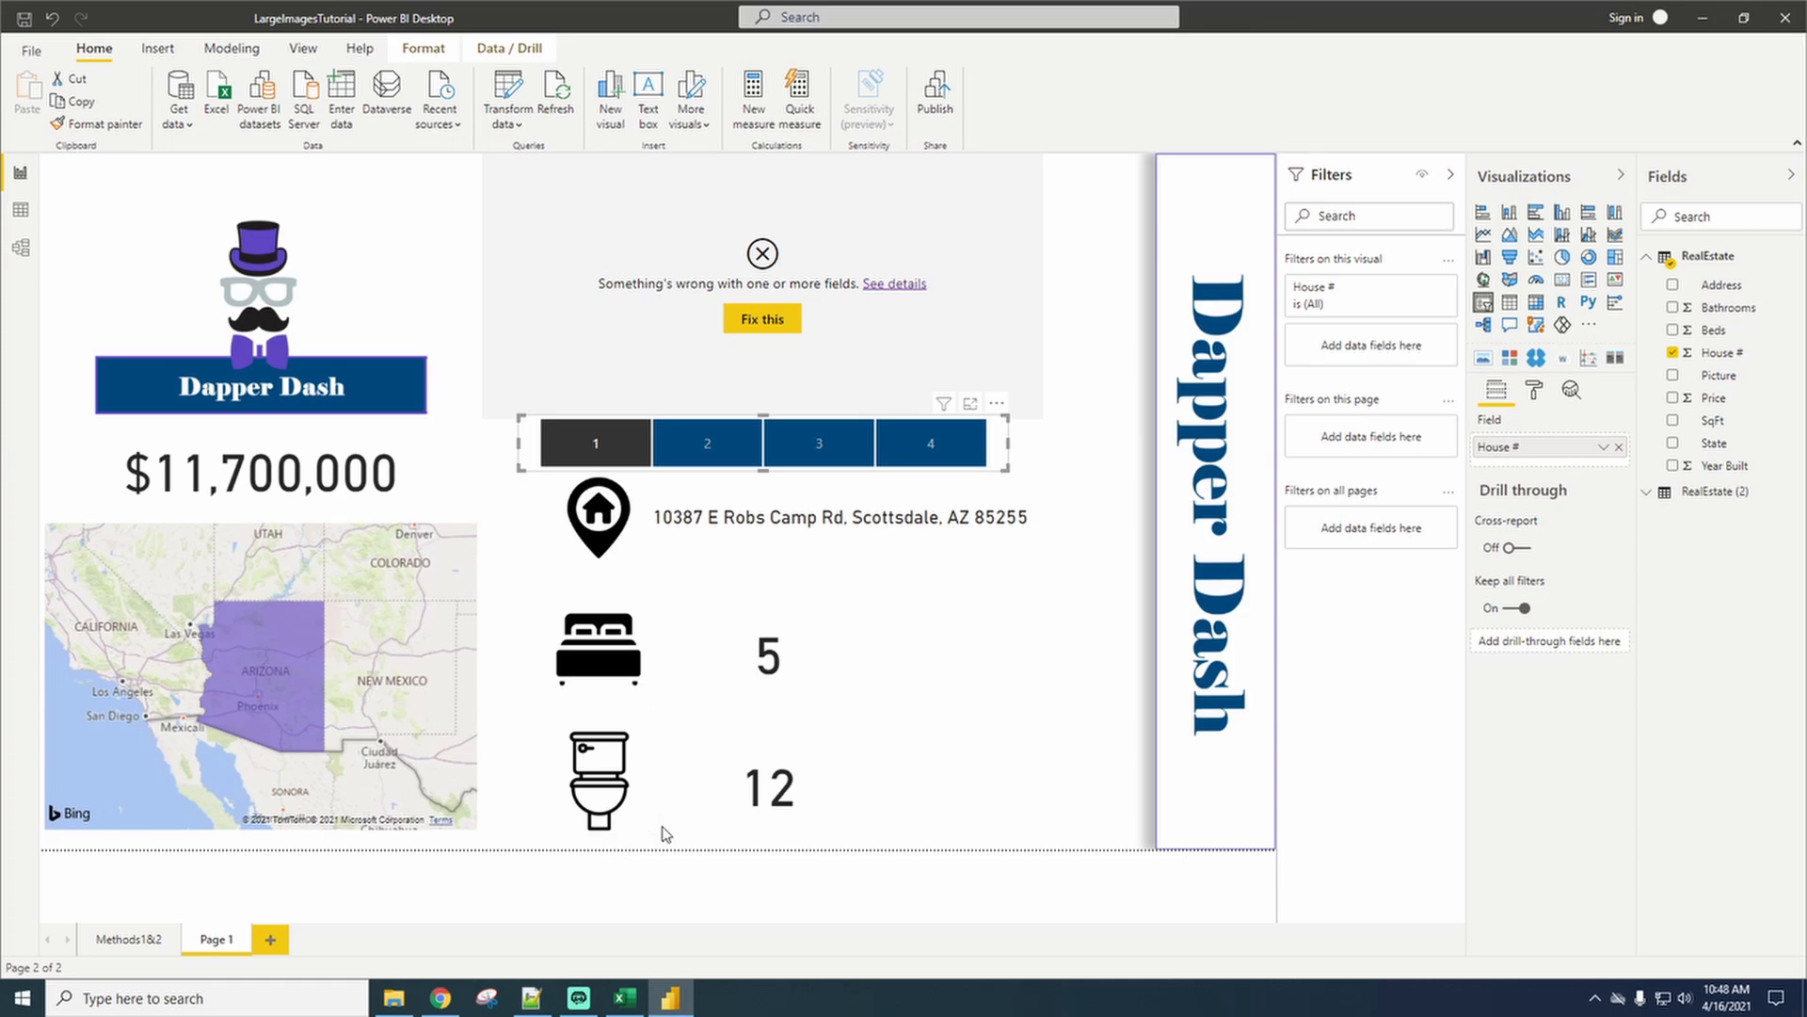
# Open the report's queries in the Power Query Editor and create a new blank query.
pyautogui.click(230, 49)
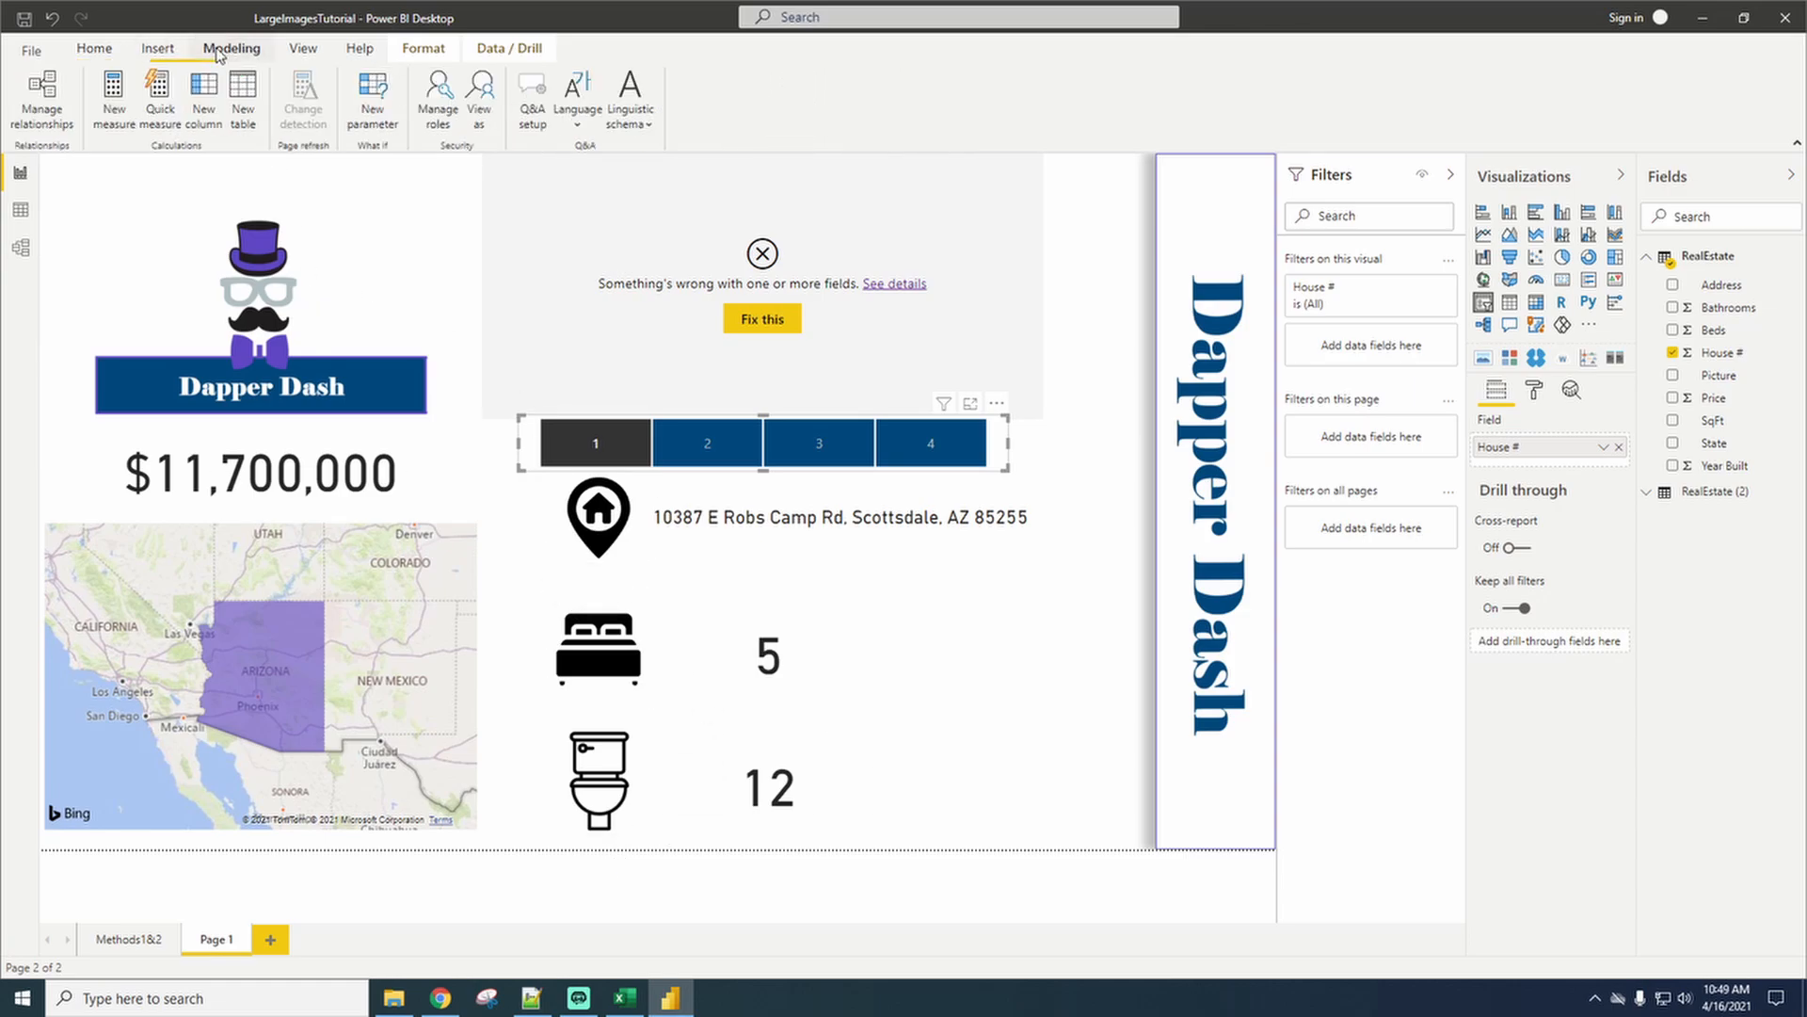
pyautogui.click(94, 49)
pyautogui.click(507, 120)
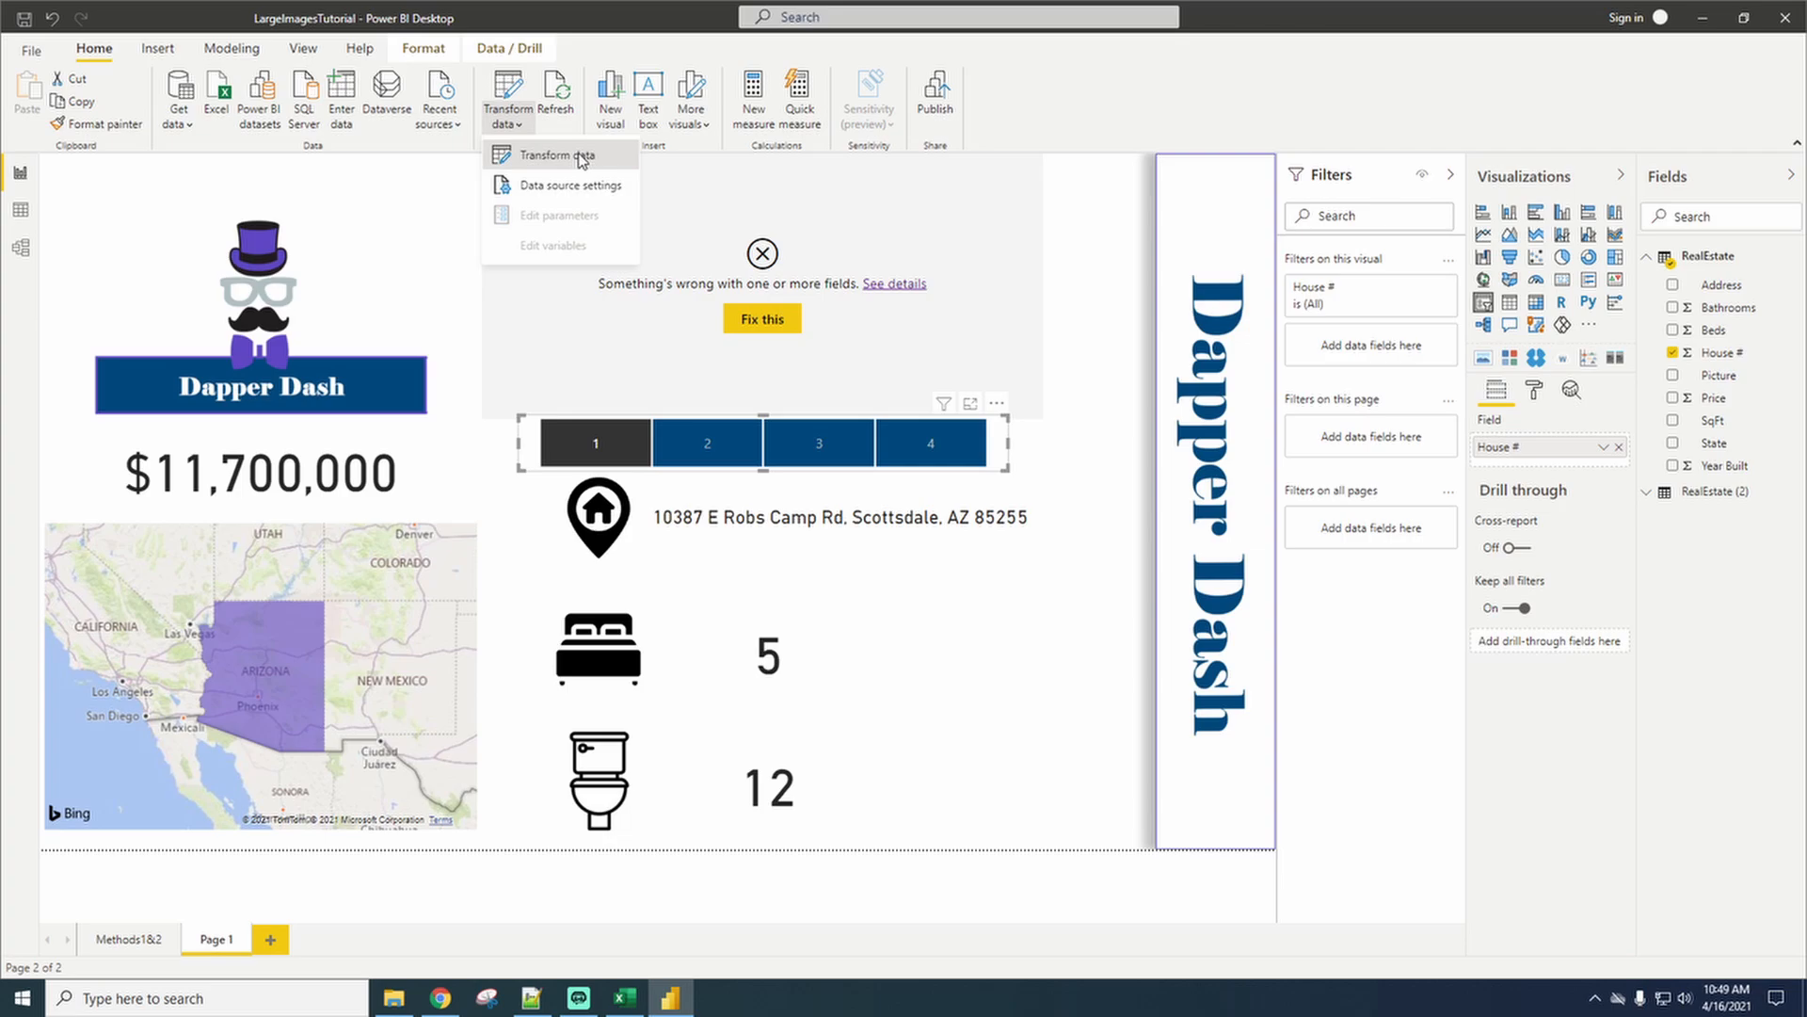
pyautogui.click(582, 158)
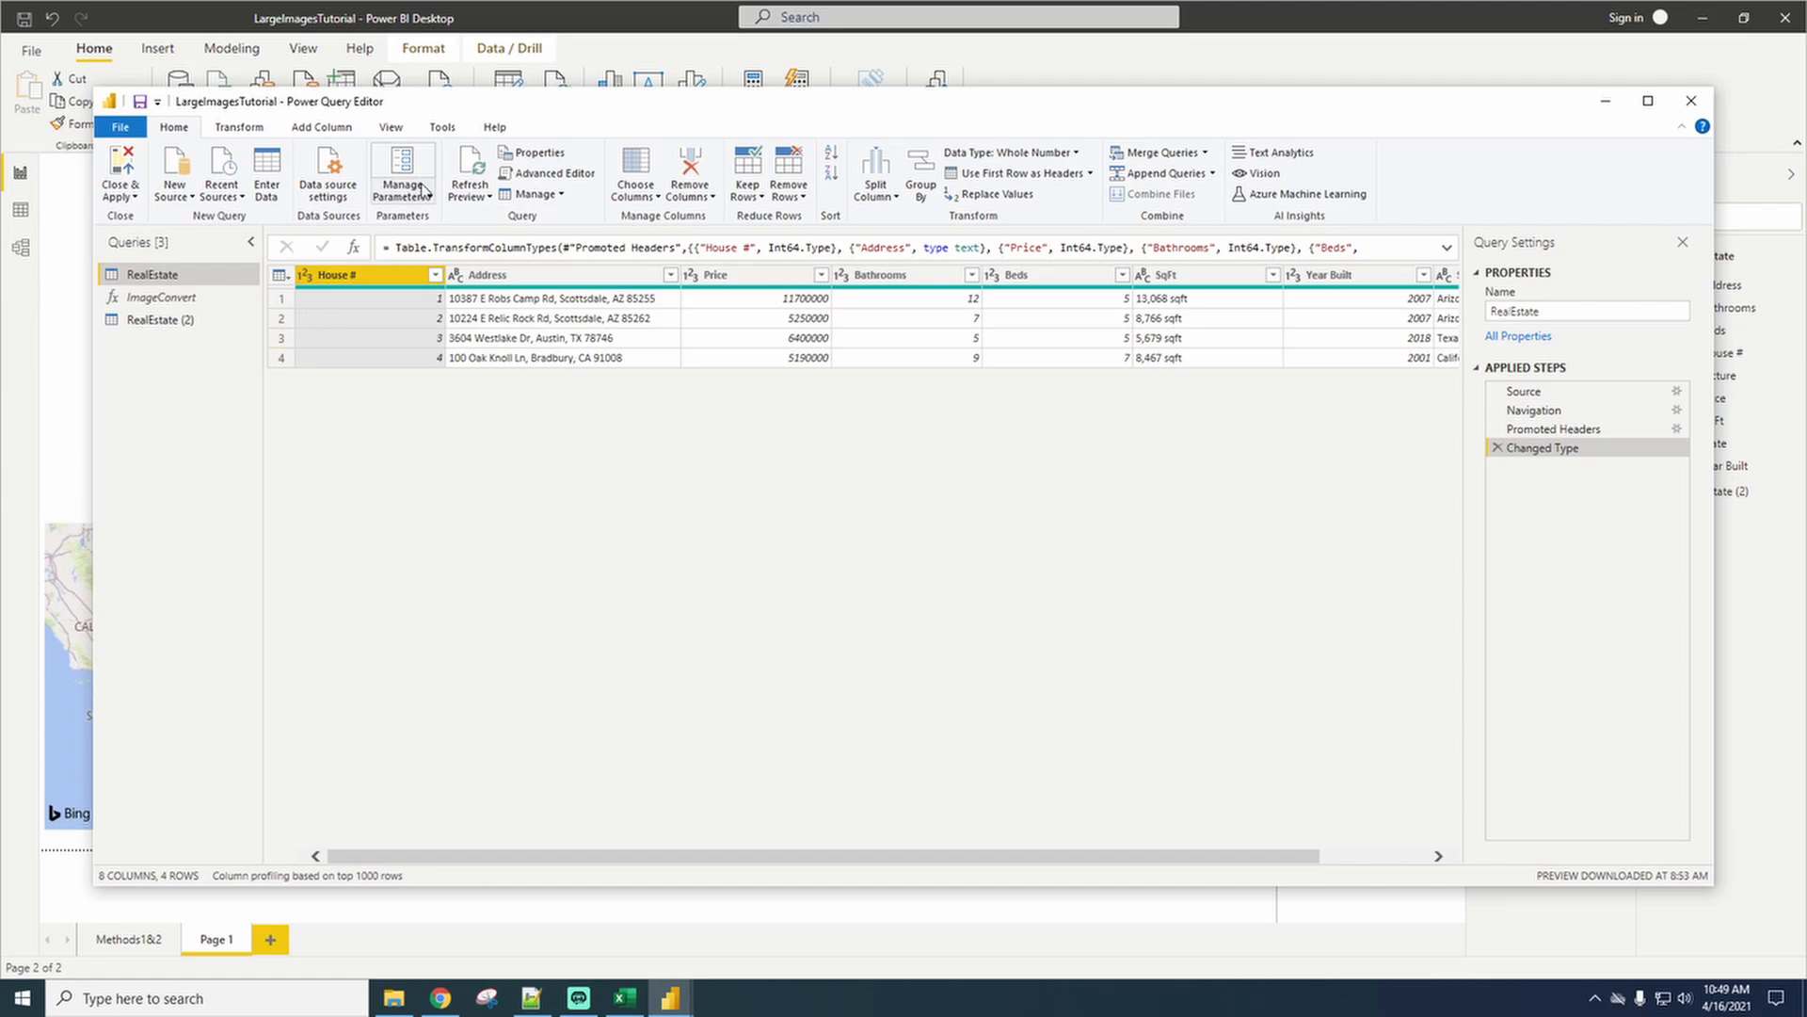
pyautogui.click(177, 189)
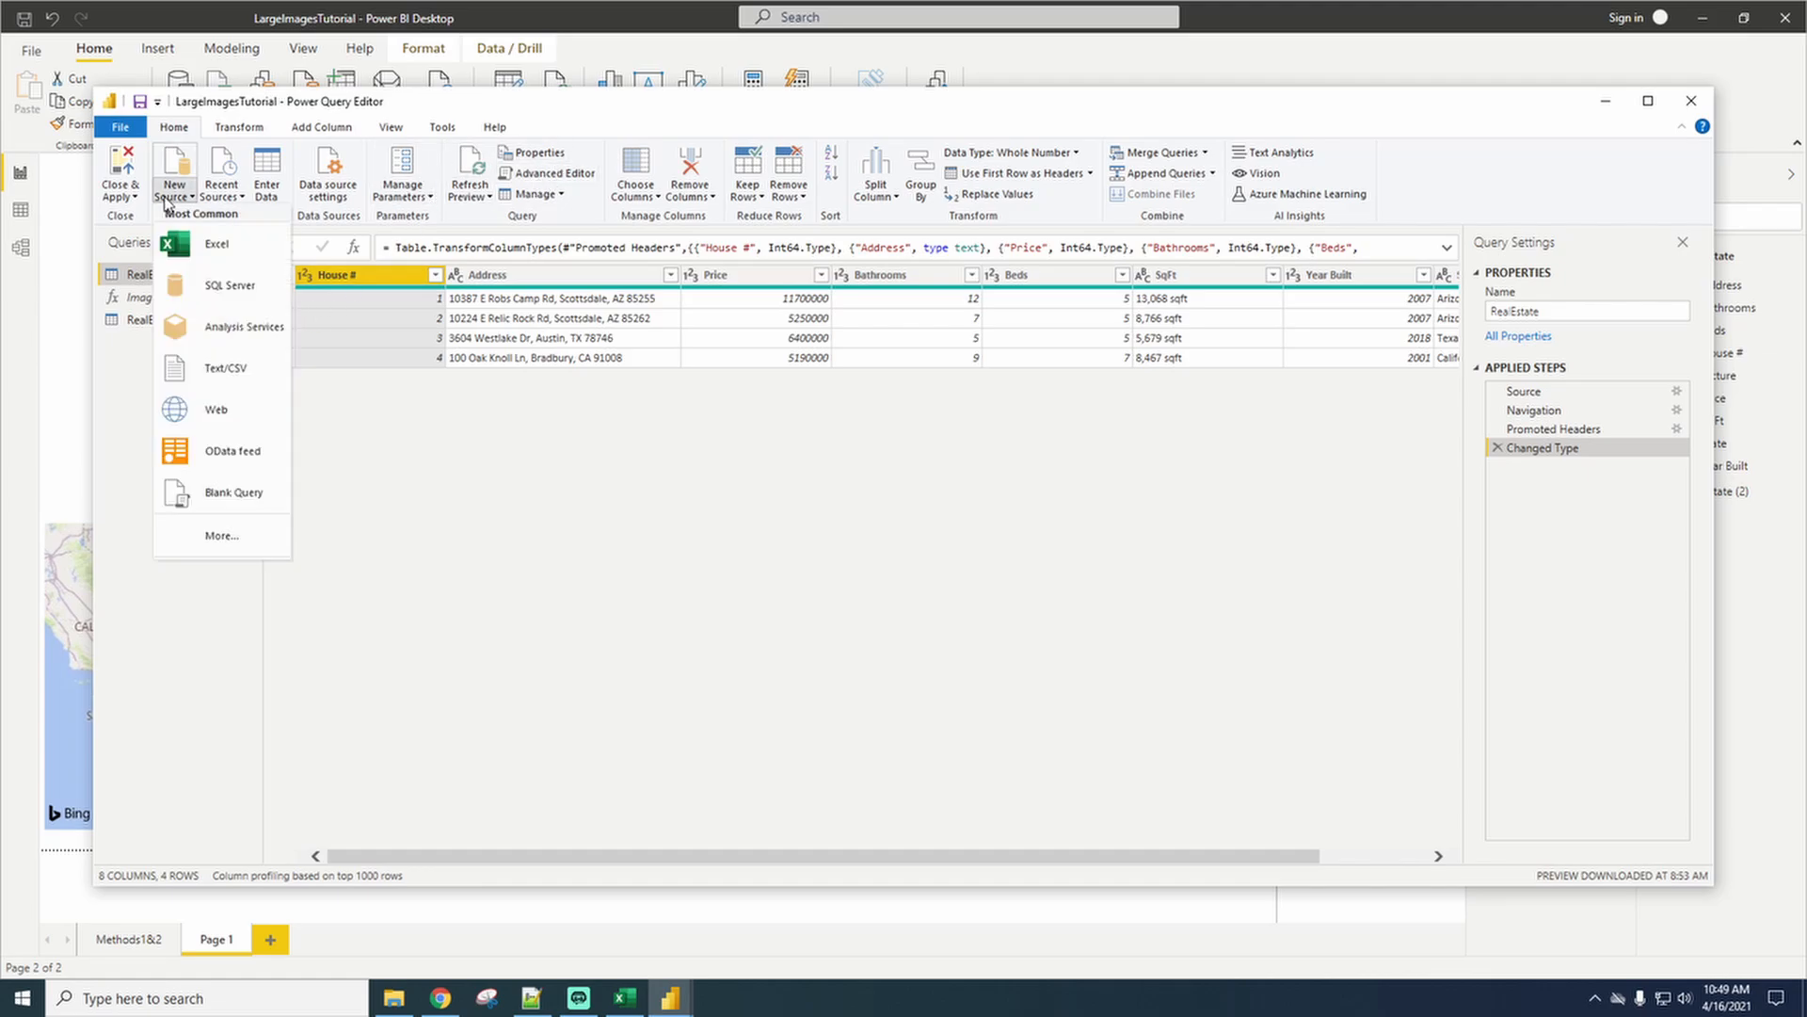
pyautogui.click(250, 500)
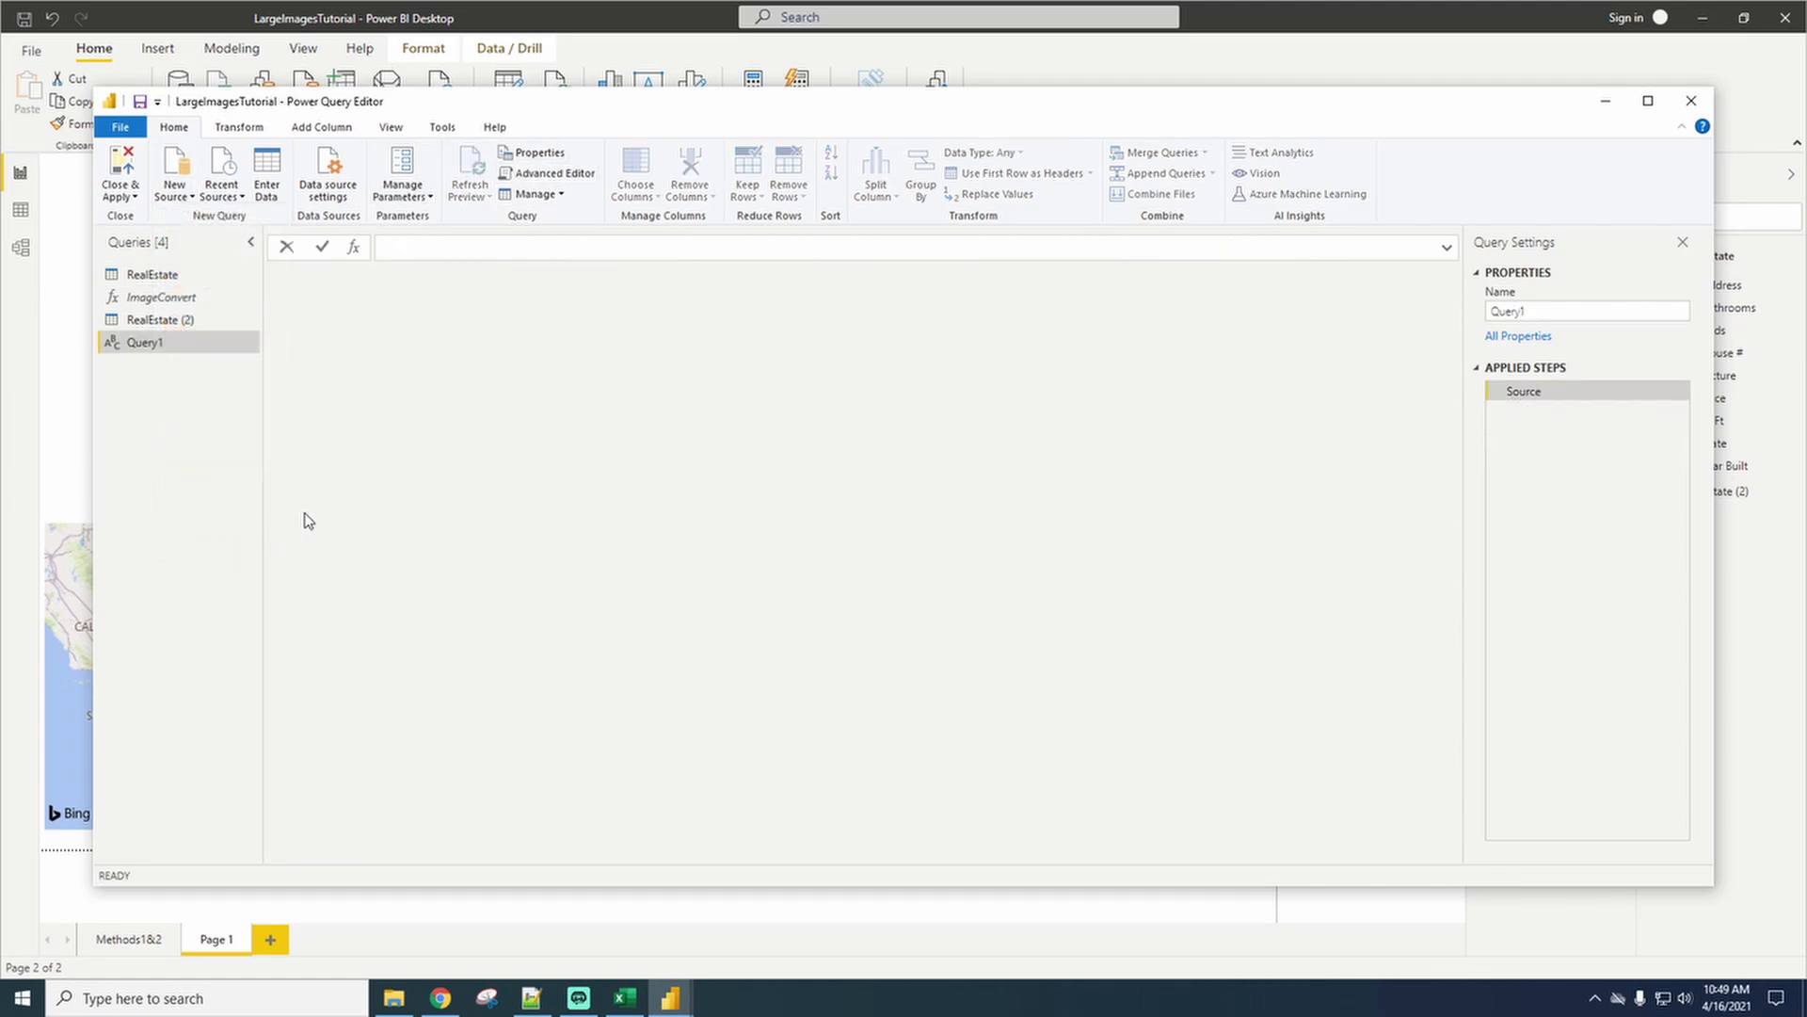
# Replace the blank query's code in the Advanced Editor with the copied script that splits the folder's pictures into 30000-character Base64 texts and adds an index.
pyautogui.click(547, 173)
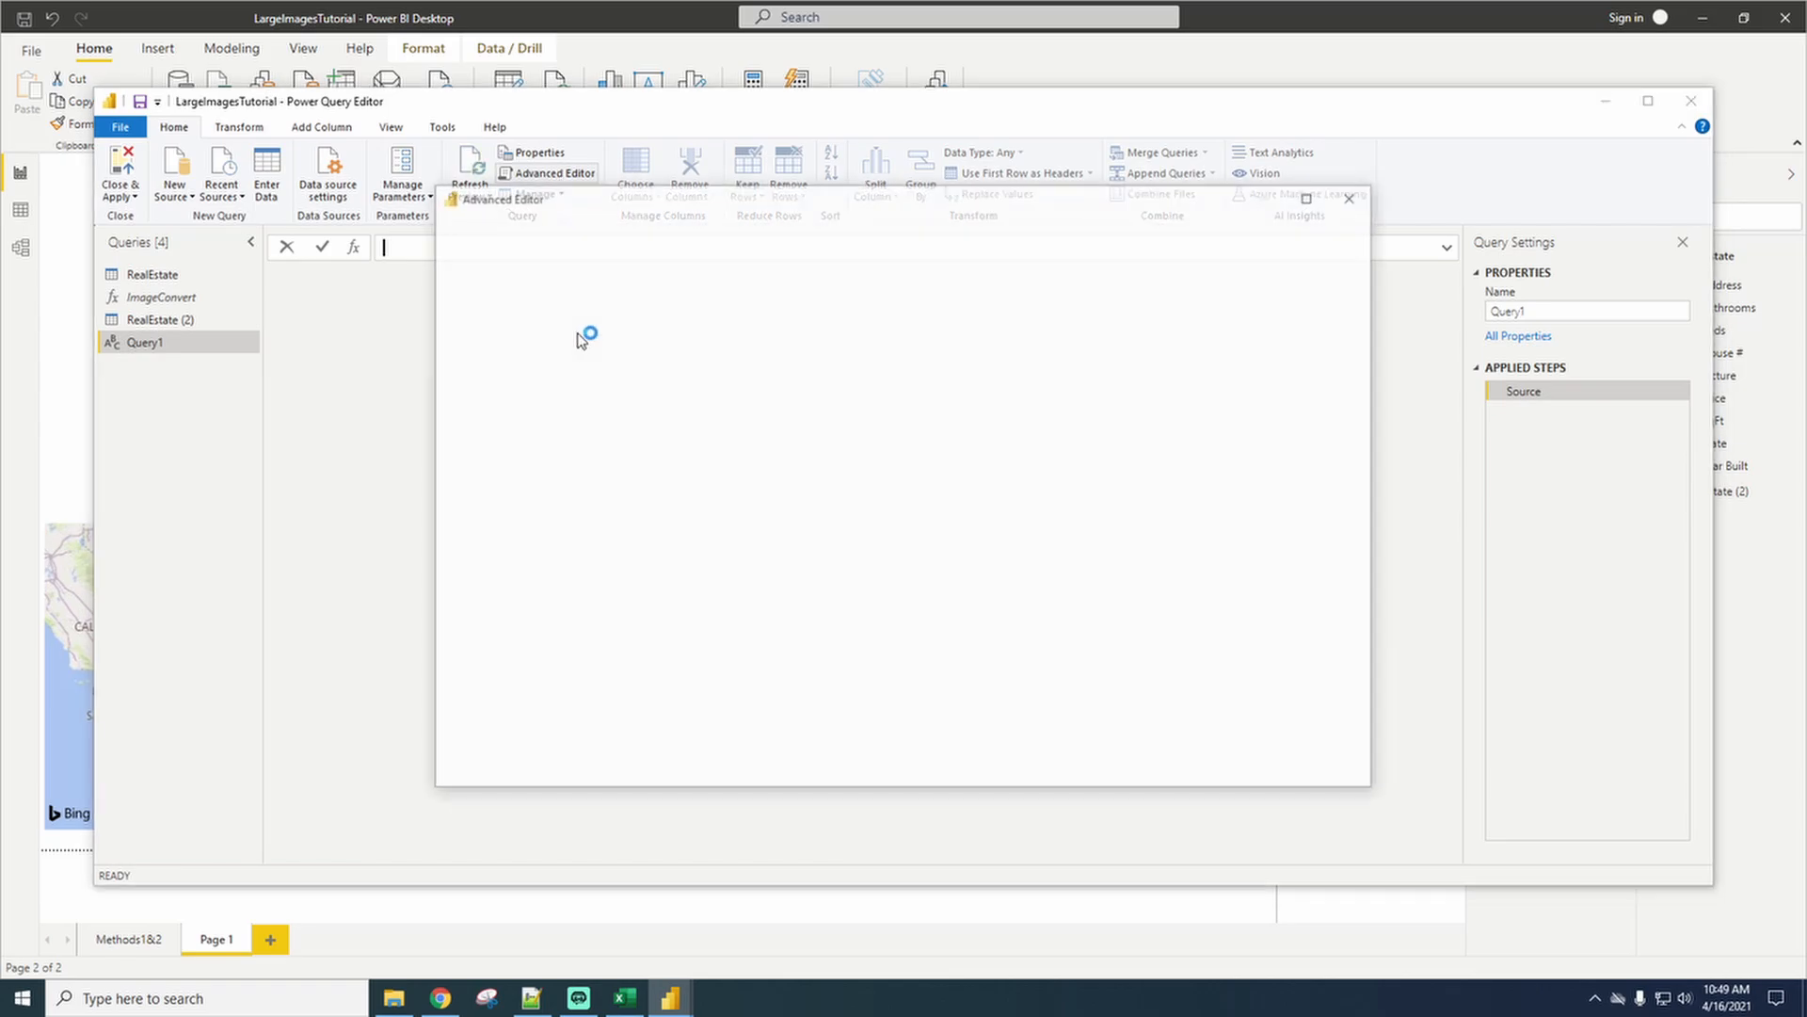
pyautogui.hotkey('ctrl', 'a')
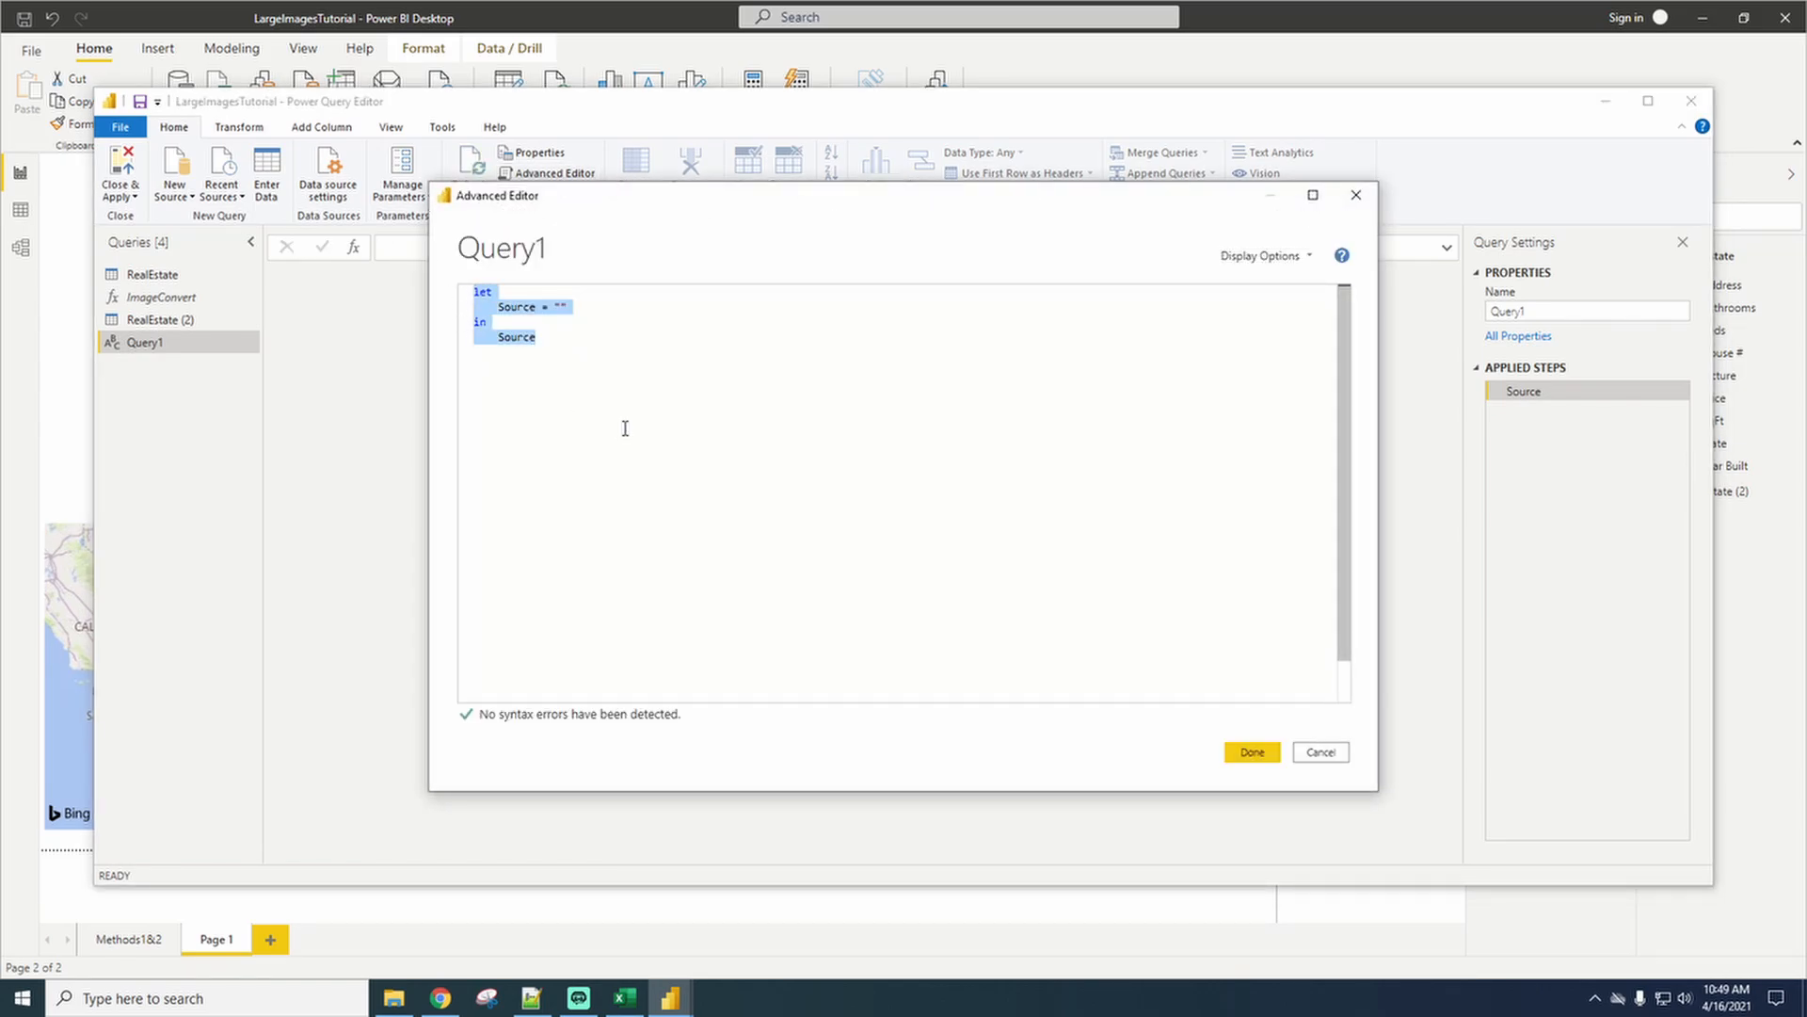
pyautogui.hotkey('ctrl', 'v')
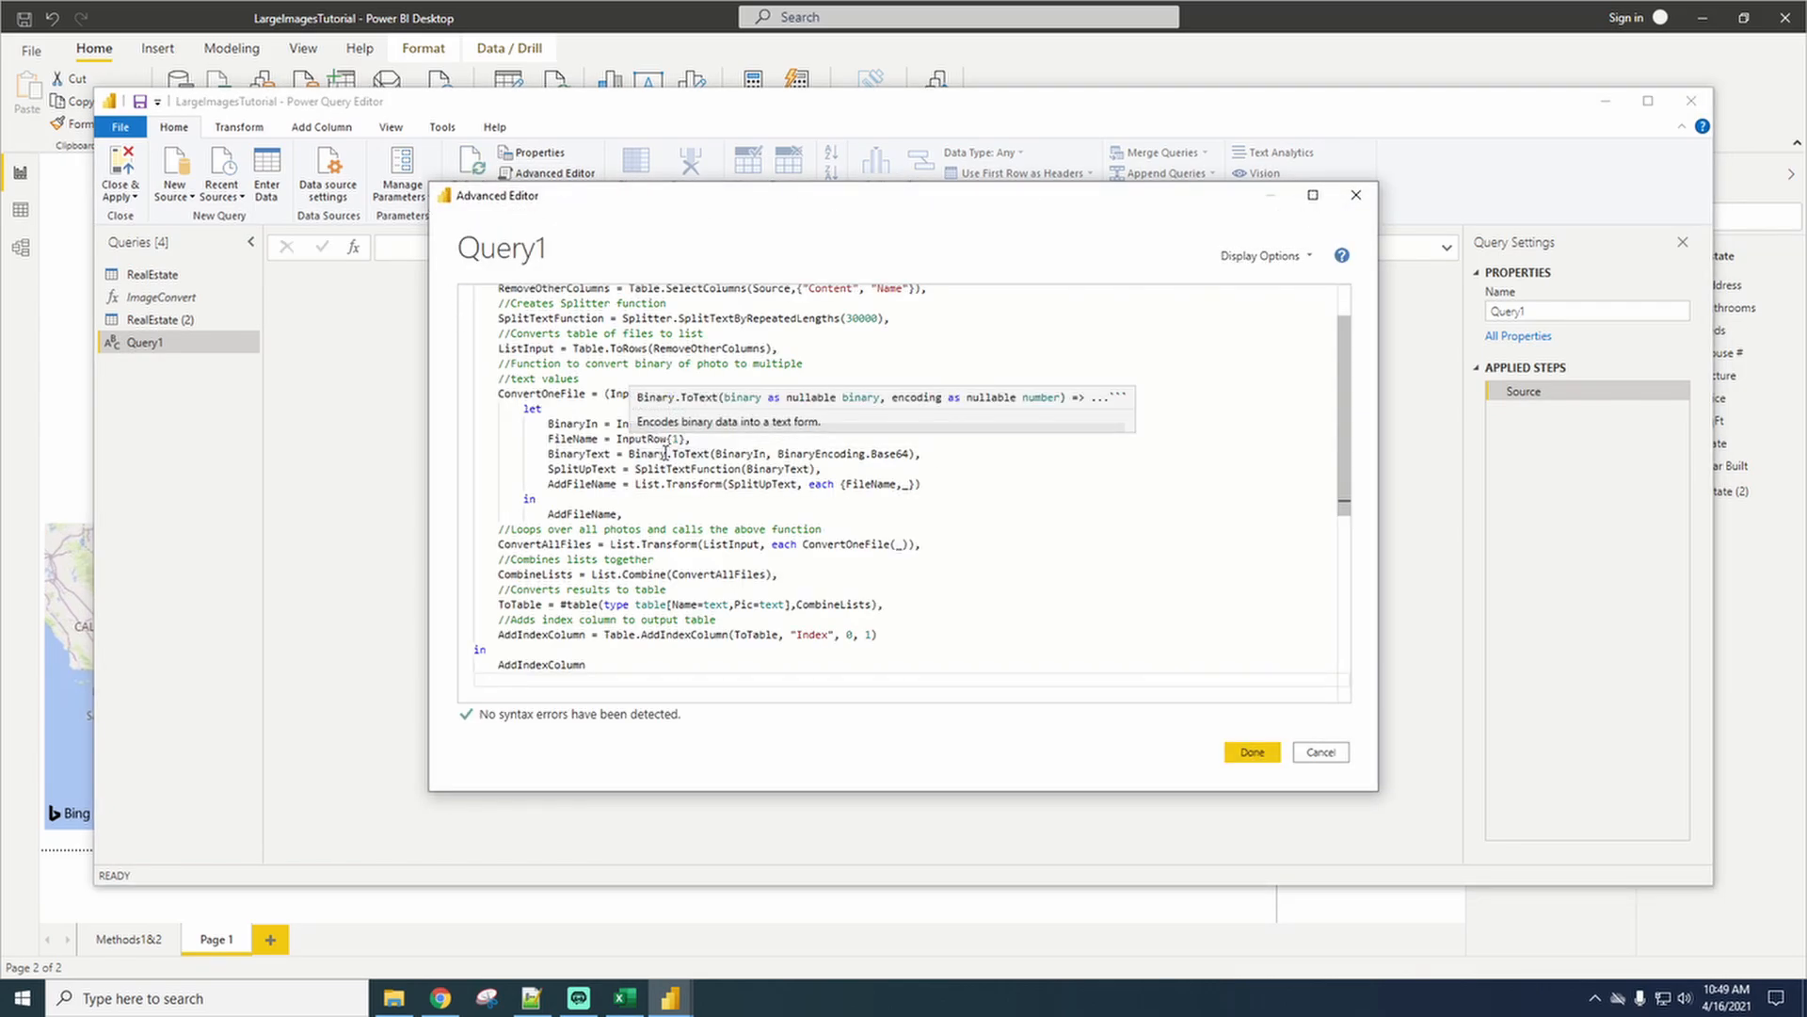
# Compare the script's Folder.Files path with the RealEstate pictures folder's address in File Explorer, and return to the Advanced Editor.
pyautogui.hotkey('ctrl', 'Home')
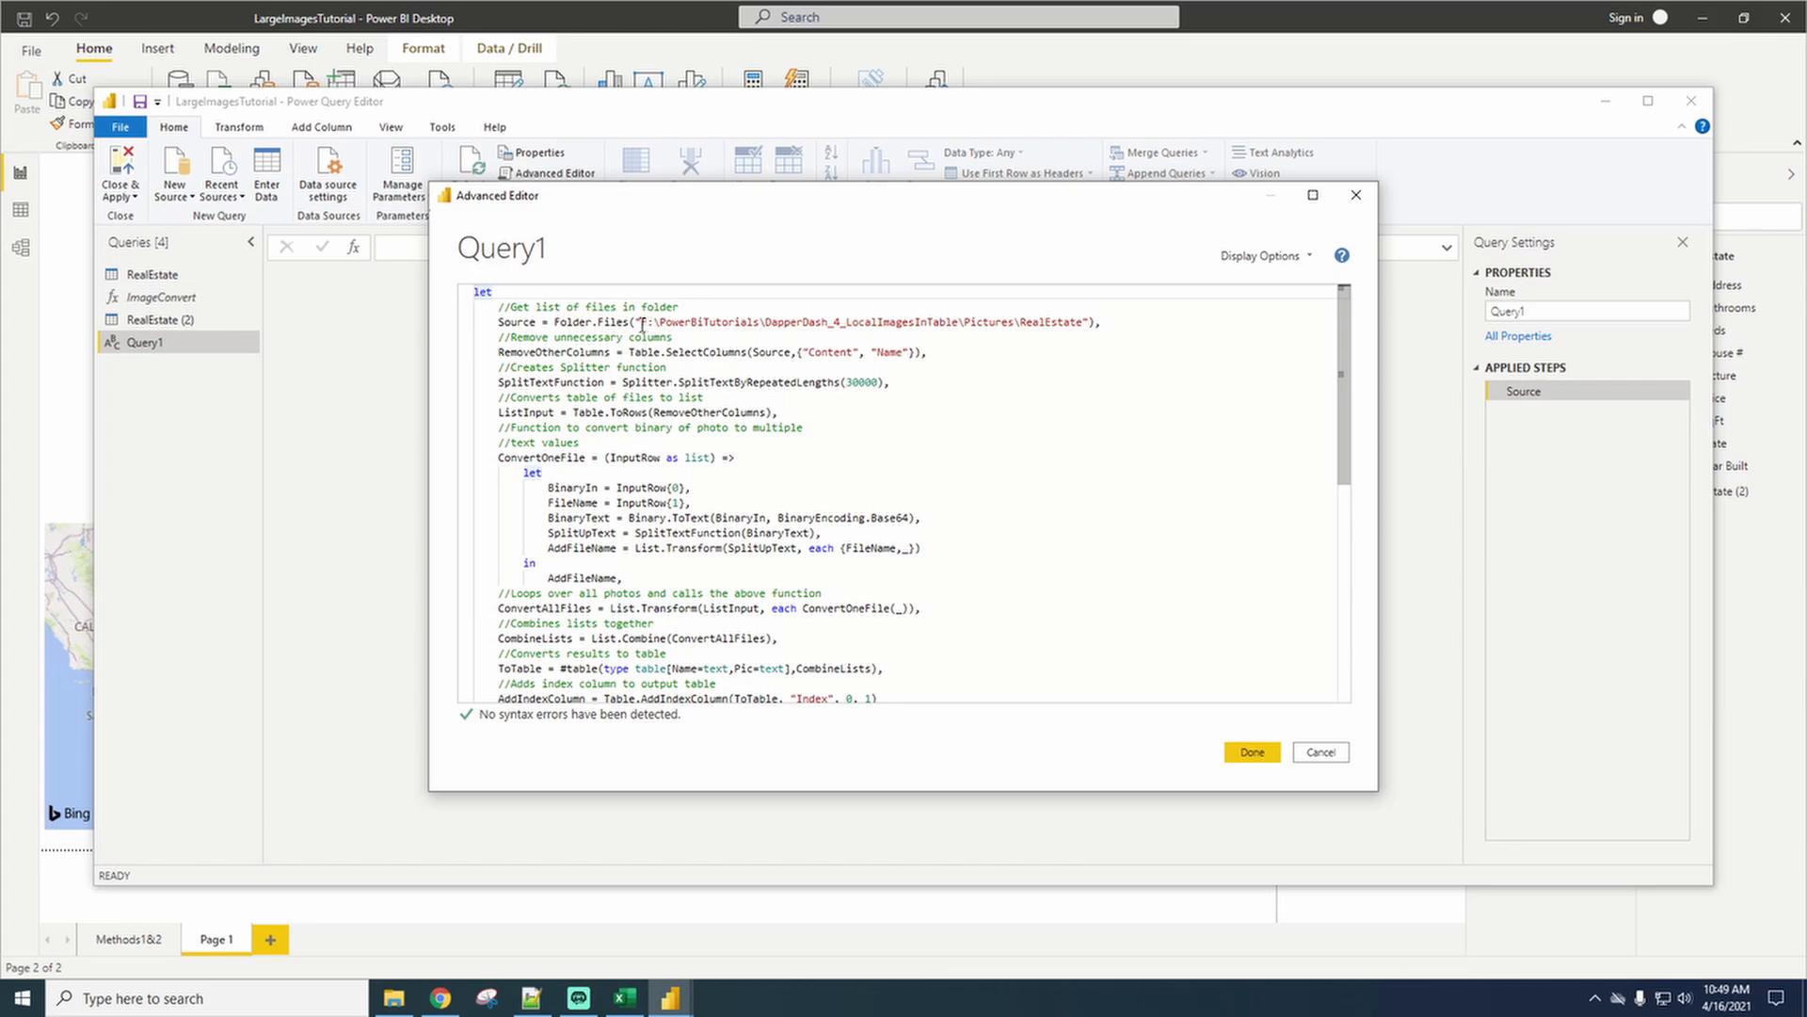
pyautogui.moveTo(641, 323); pyautogui.dragTo(1091, 323)
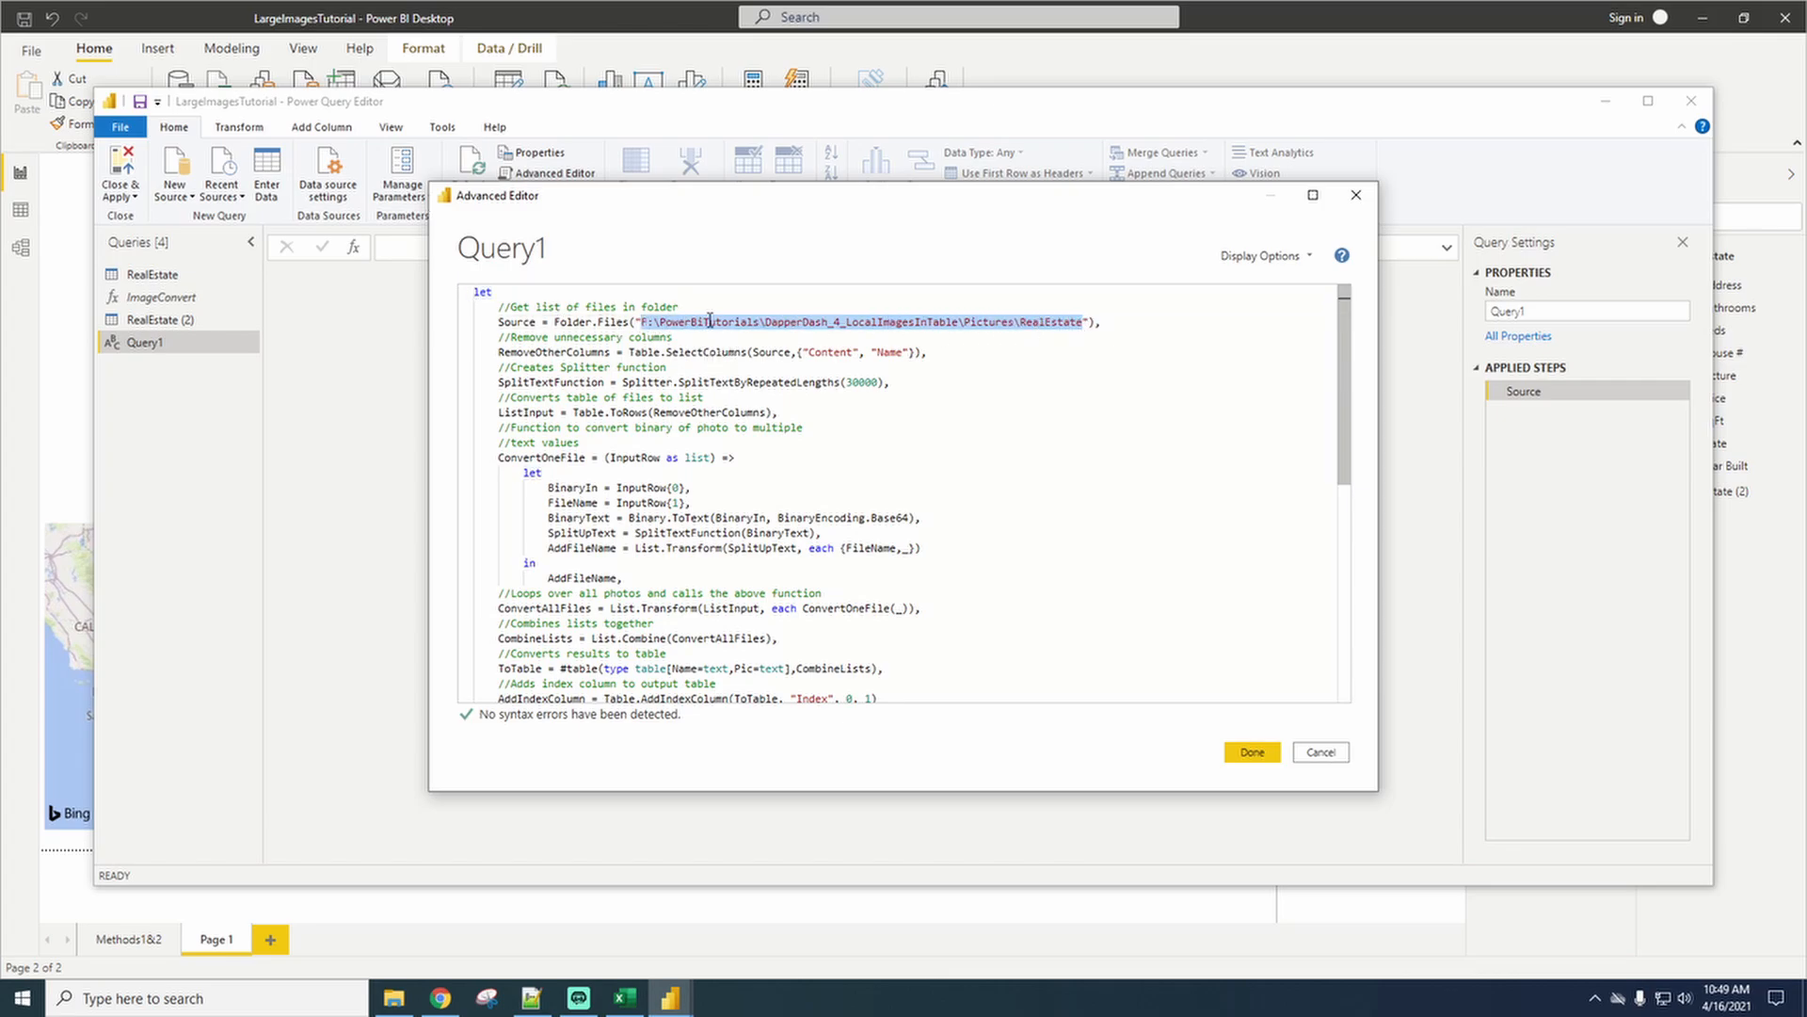
pyautogui.click(393, 998)
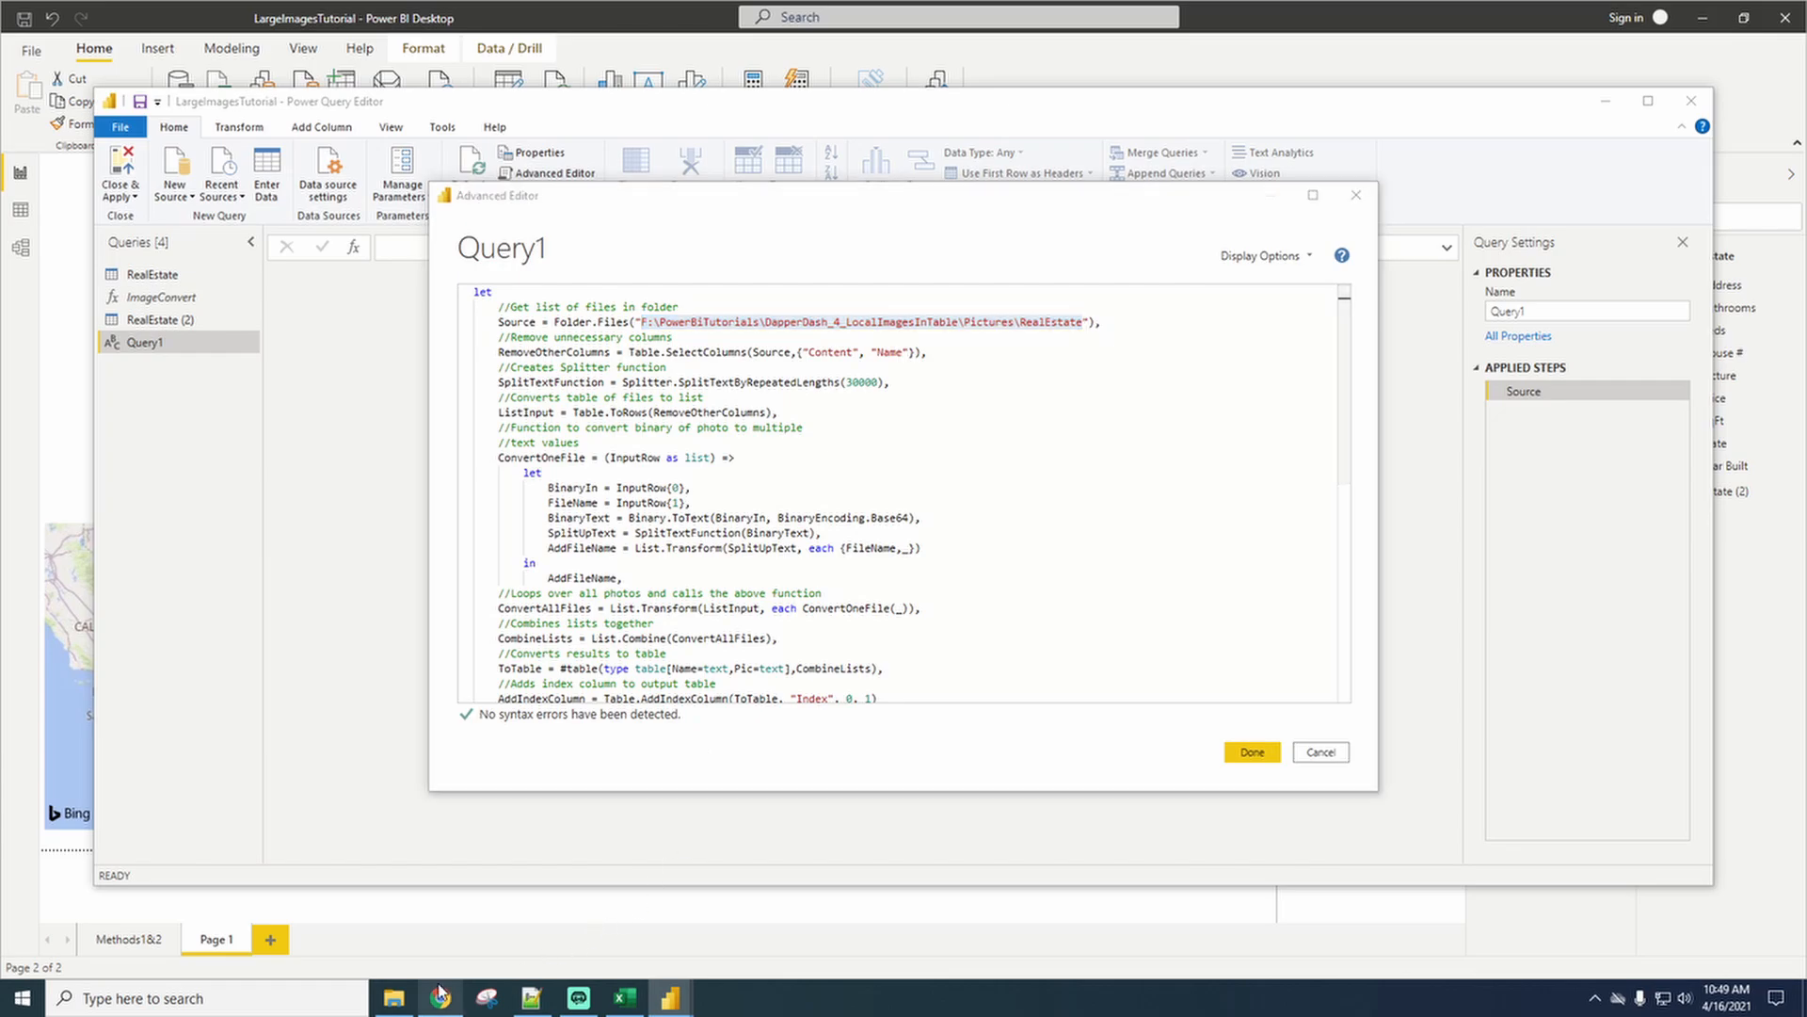
pyautogui.click(397, 561)
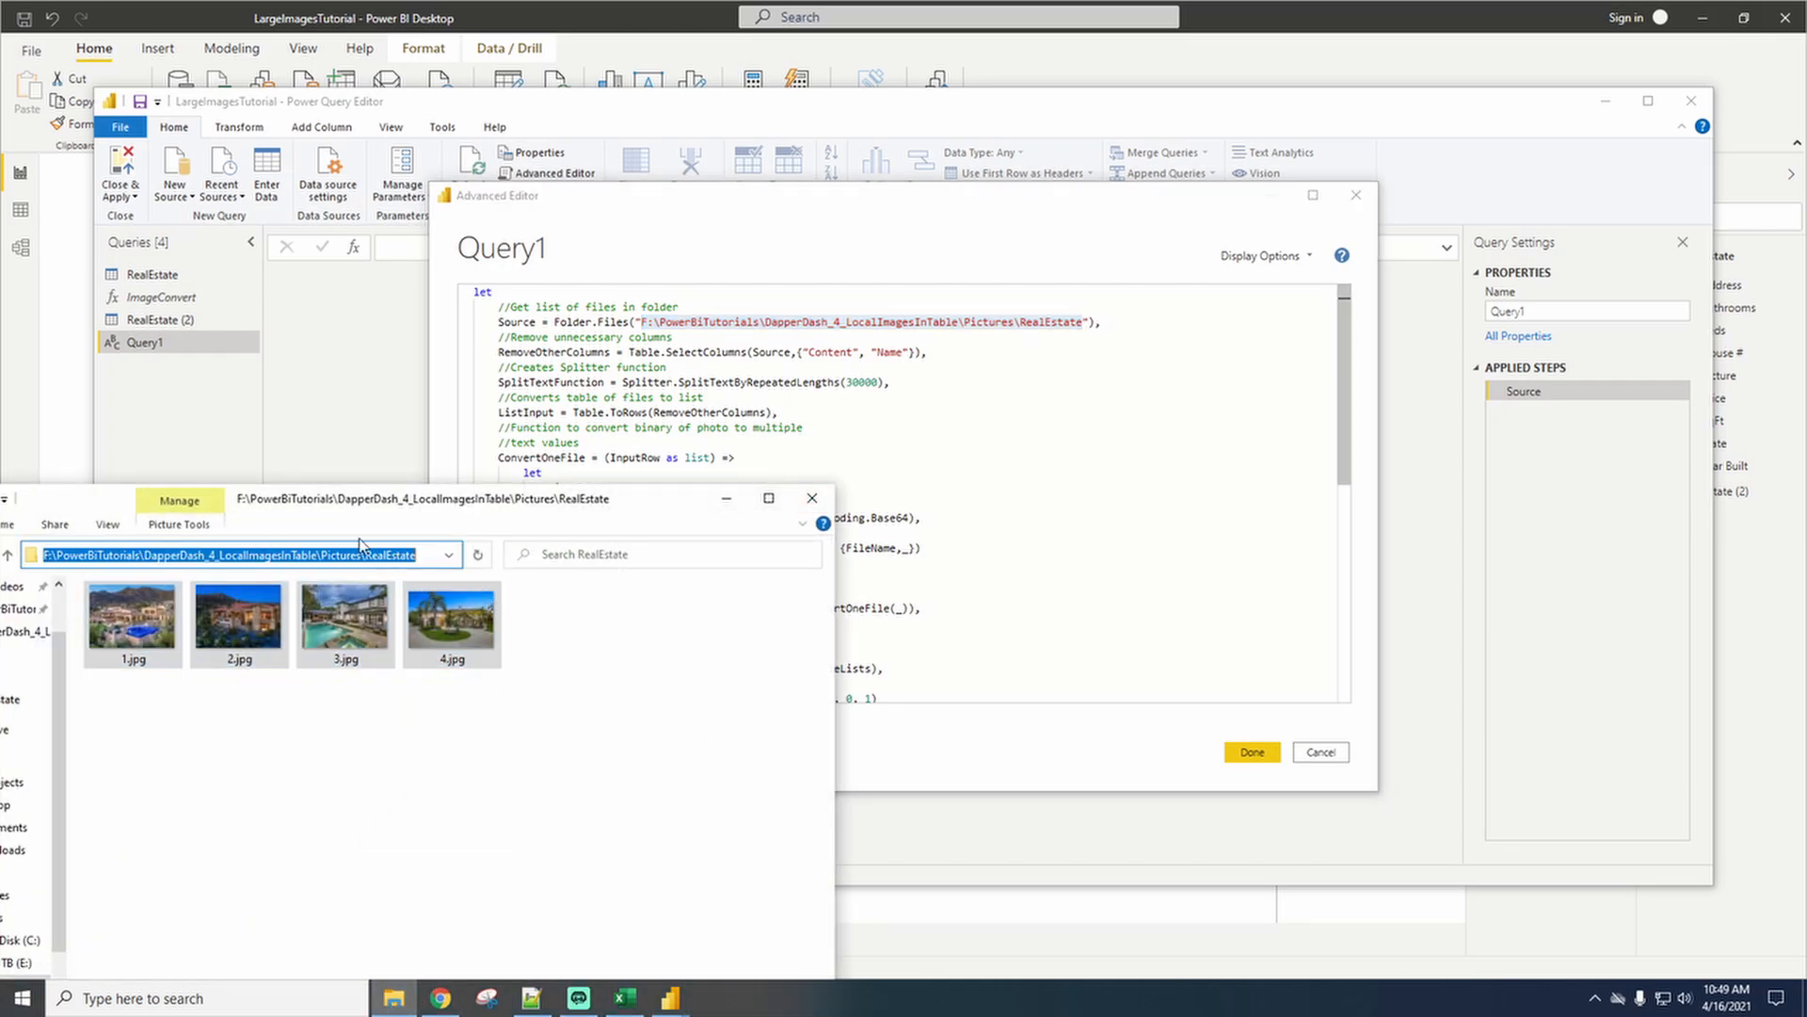
pyautogui.click(724, 499)
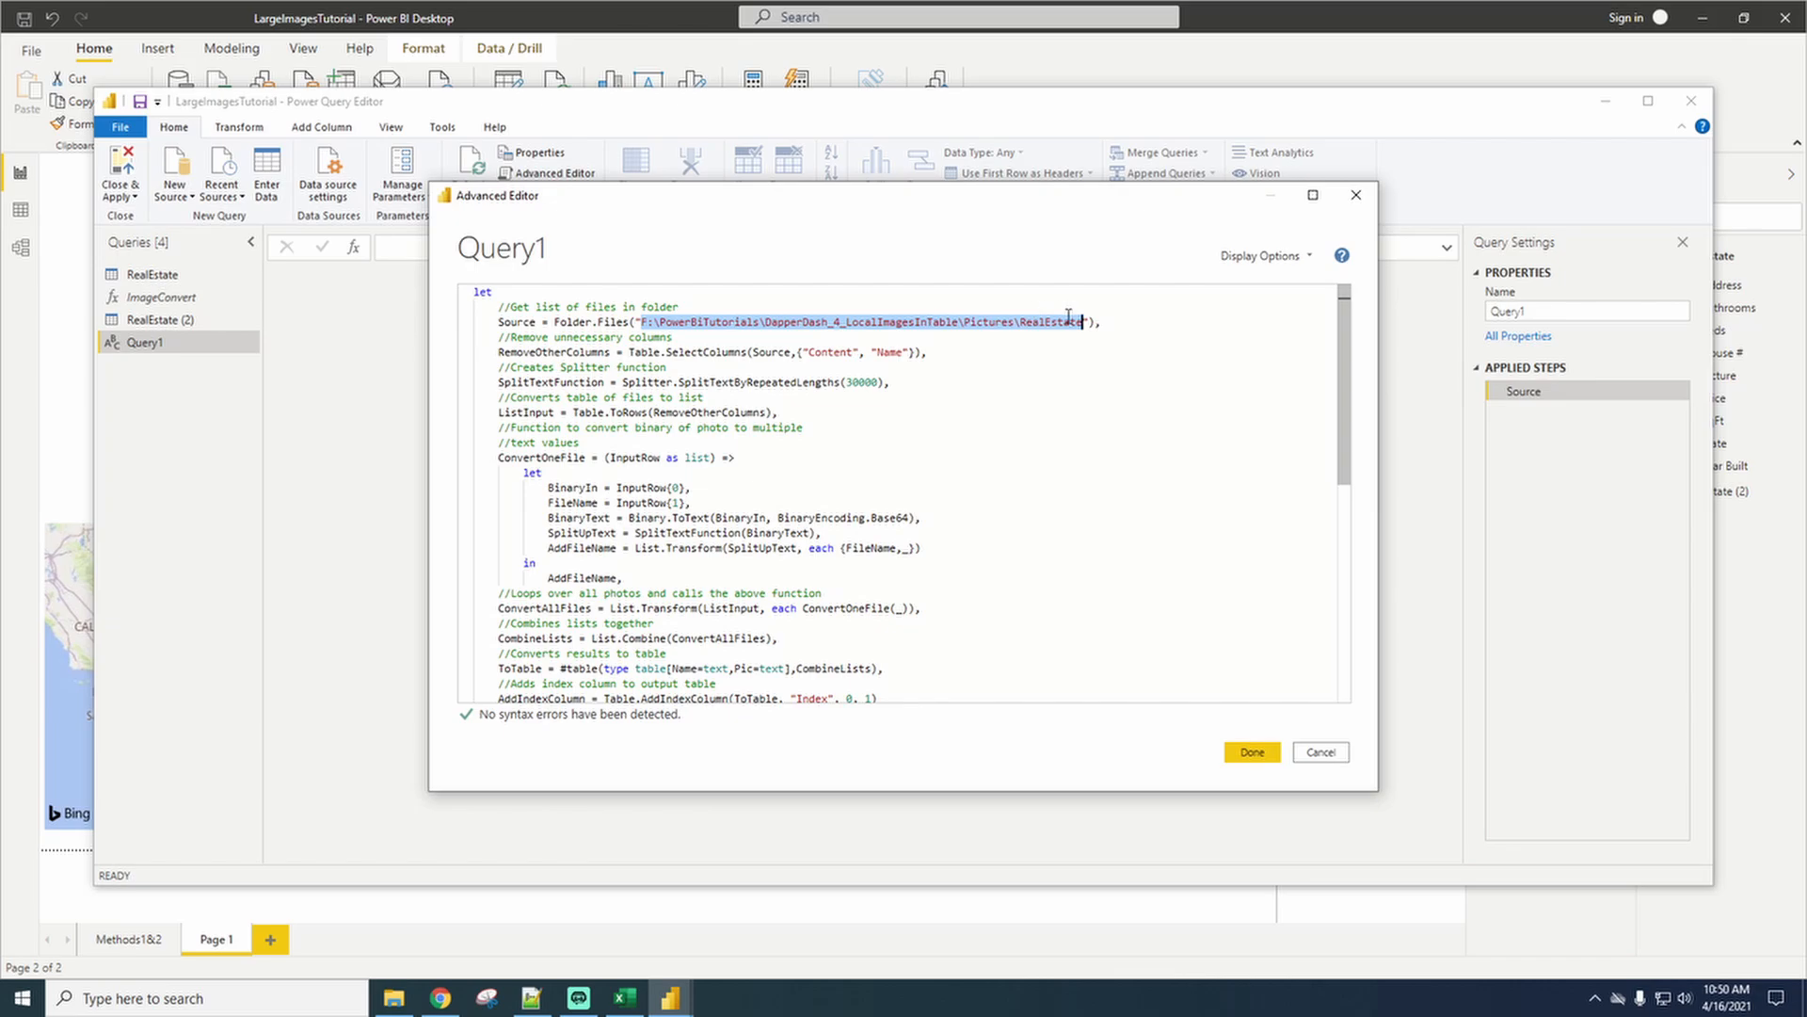
pyautogui.click(1012, 370)
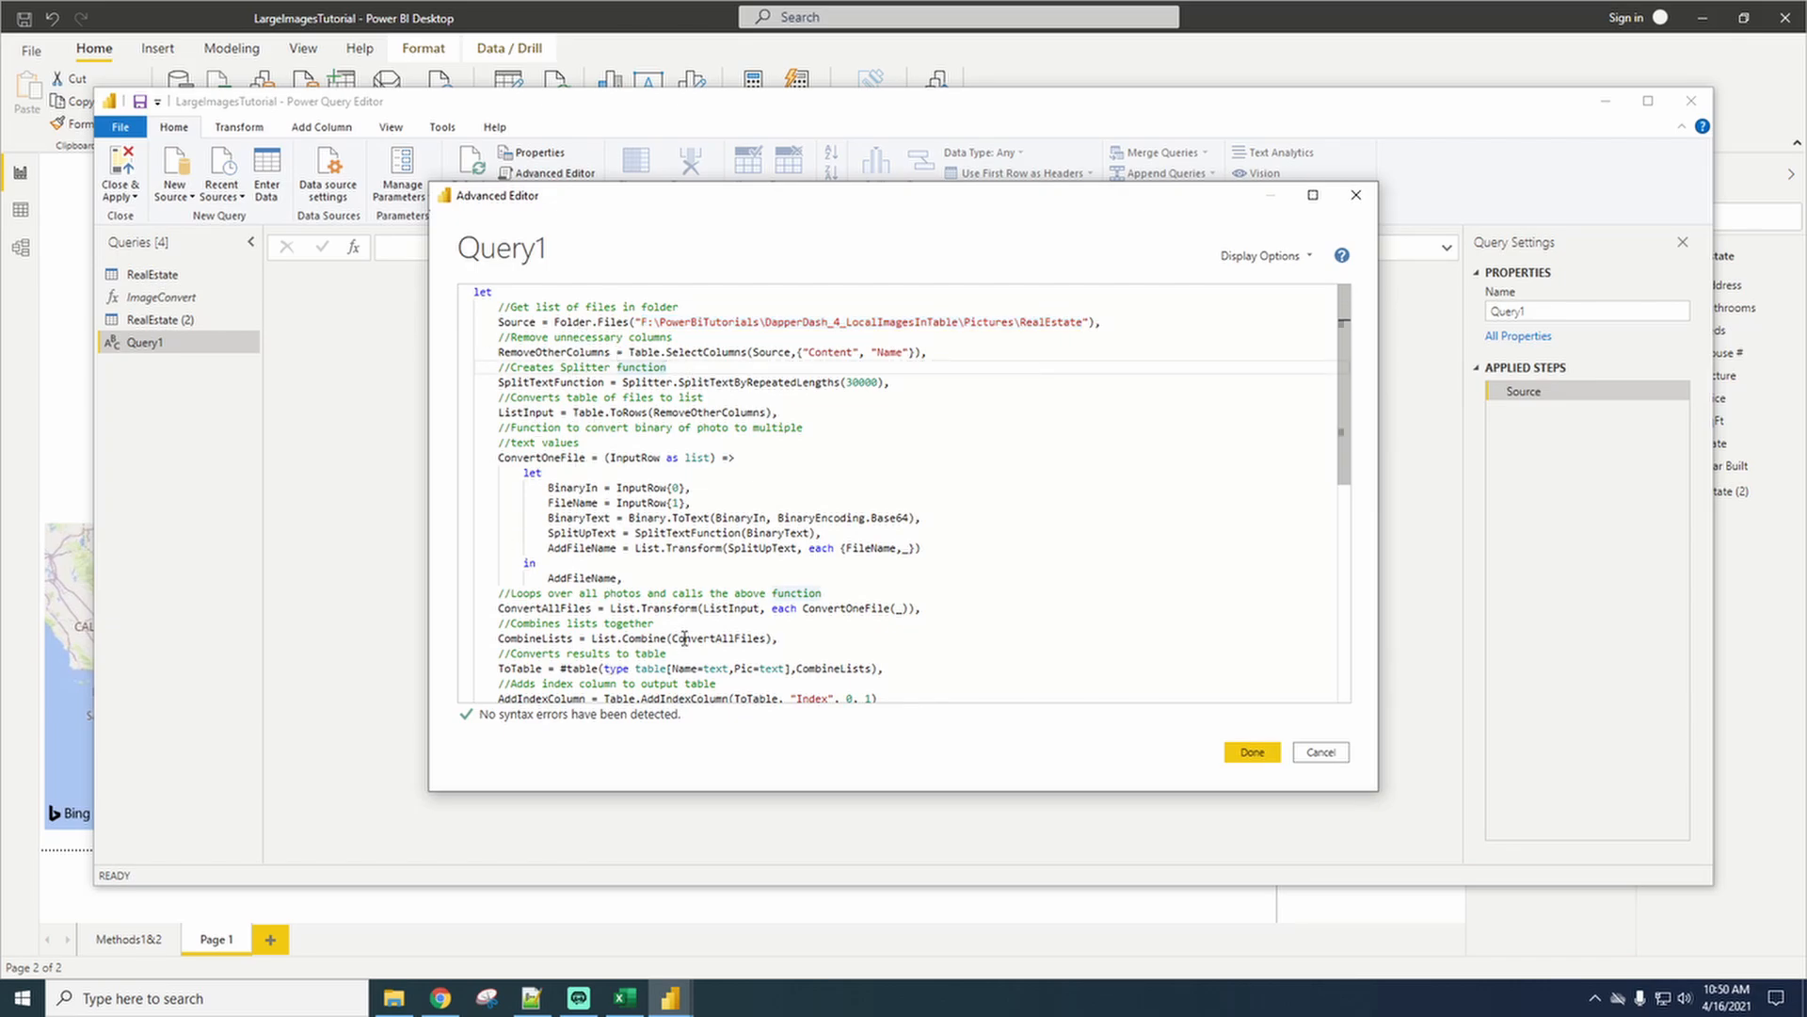
# Review the script's folder path, 30000-character split length and Base64 conversion in the Advanced Editor, and apply the code to the query.
pyautogui.scroll(-1, 607, 667)
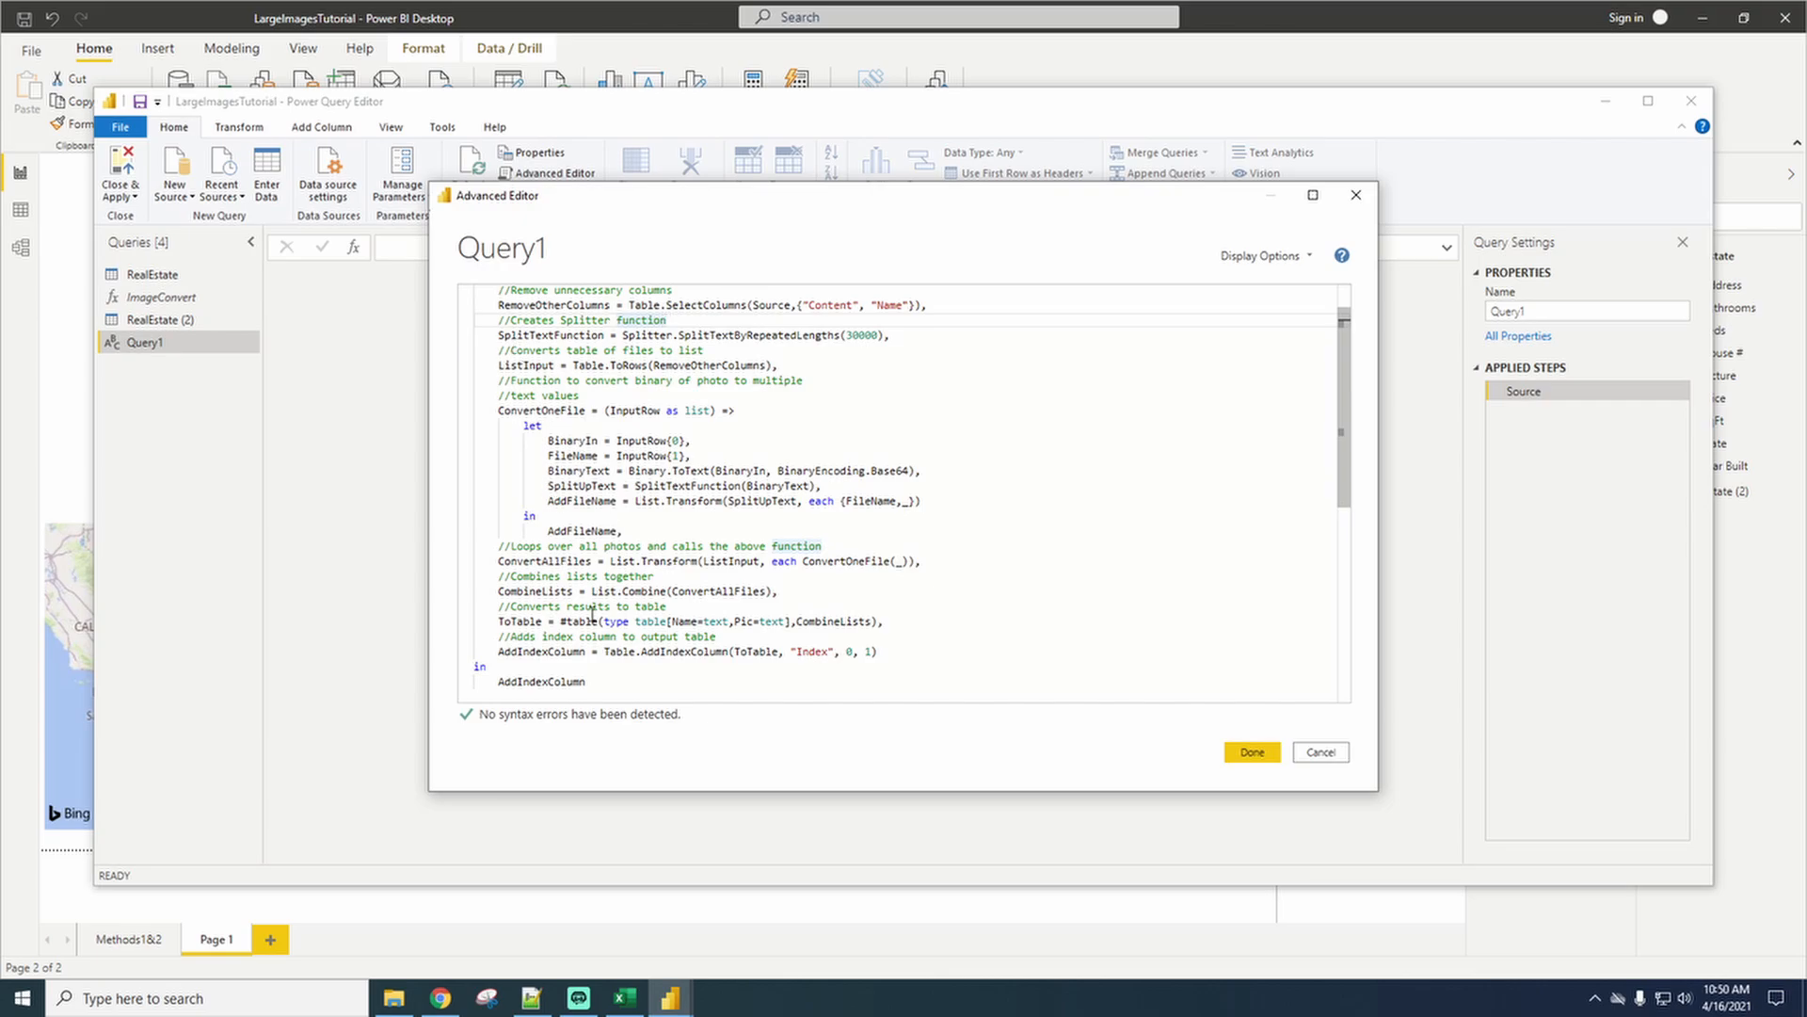
pyautogui.scroll(1, 645, 612)
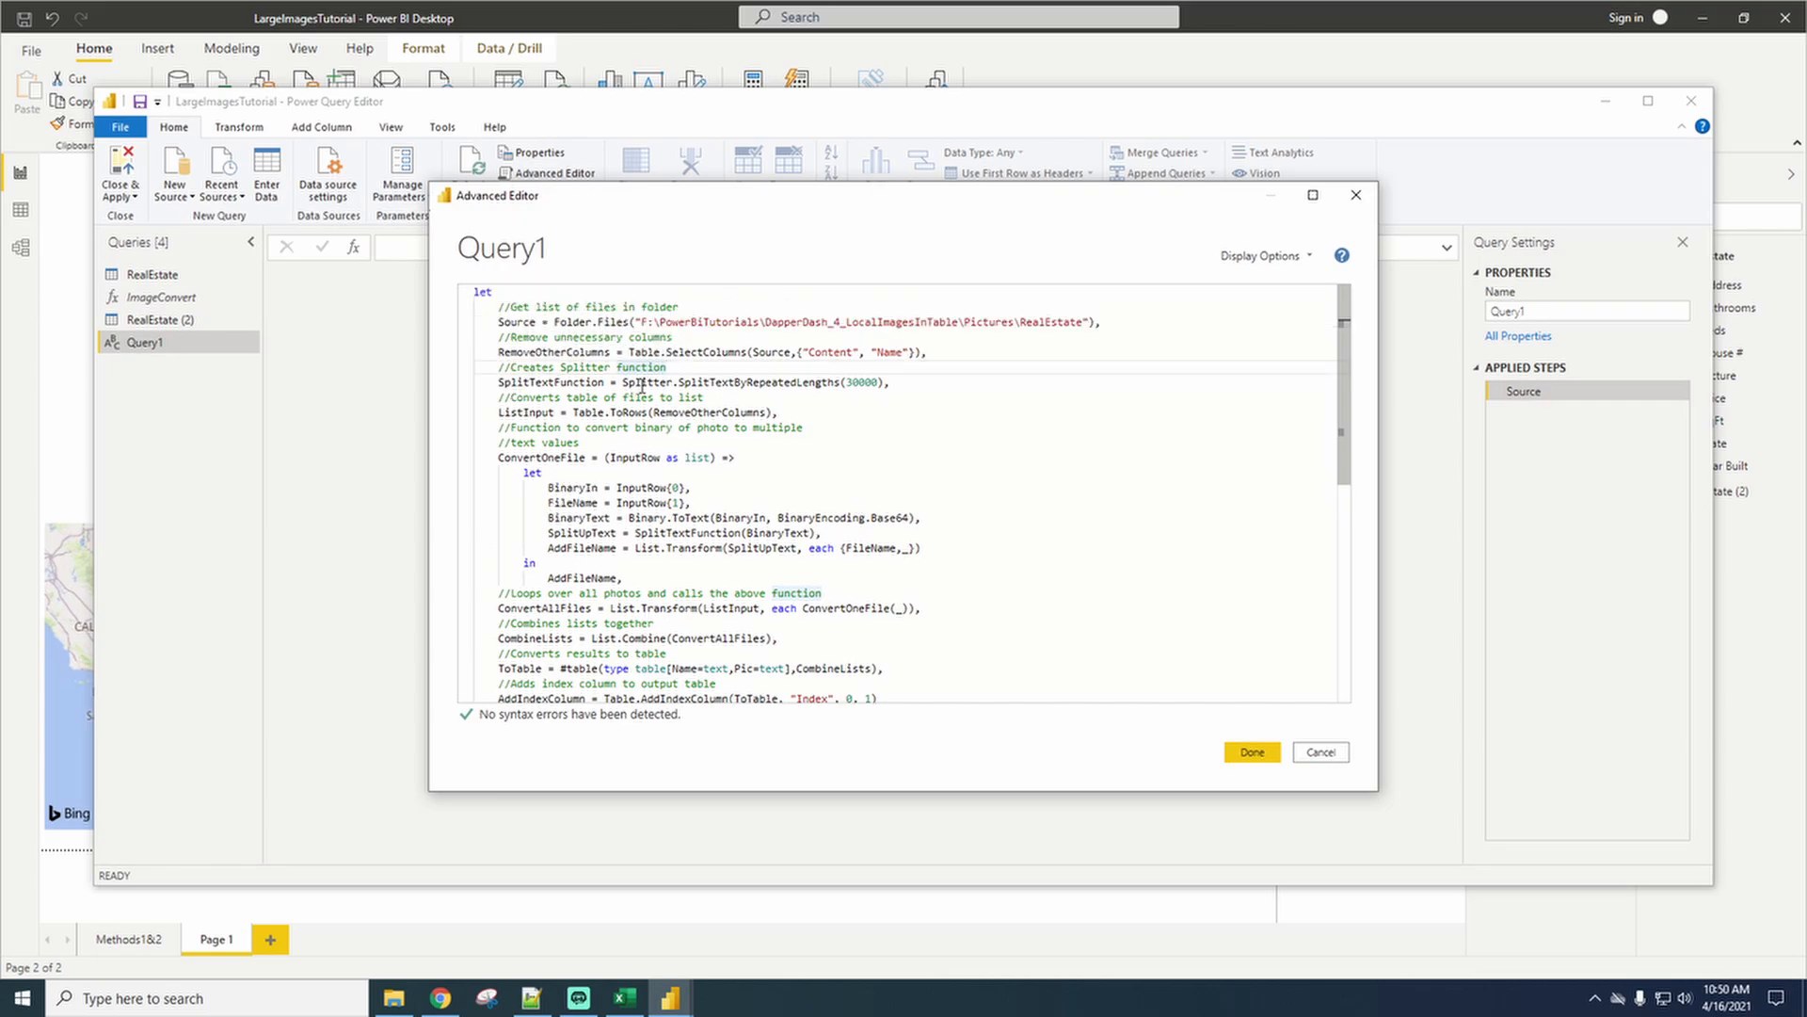
pyautogui.moveTo(845, 384); pyautogui.dragTo(871, 384)
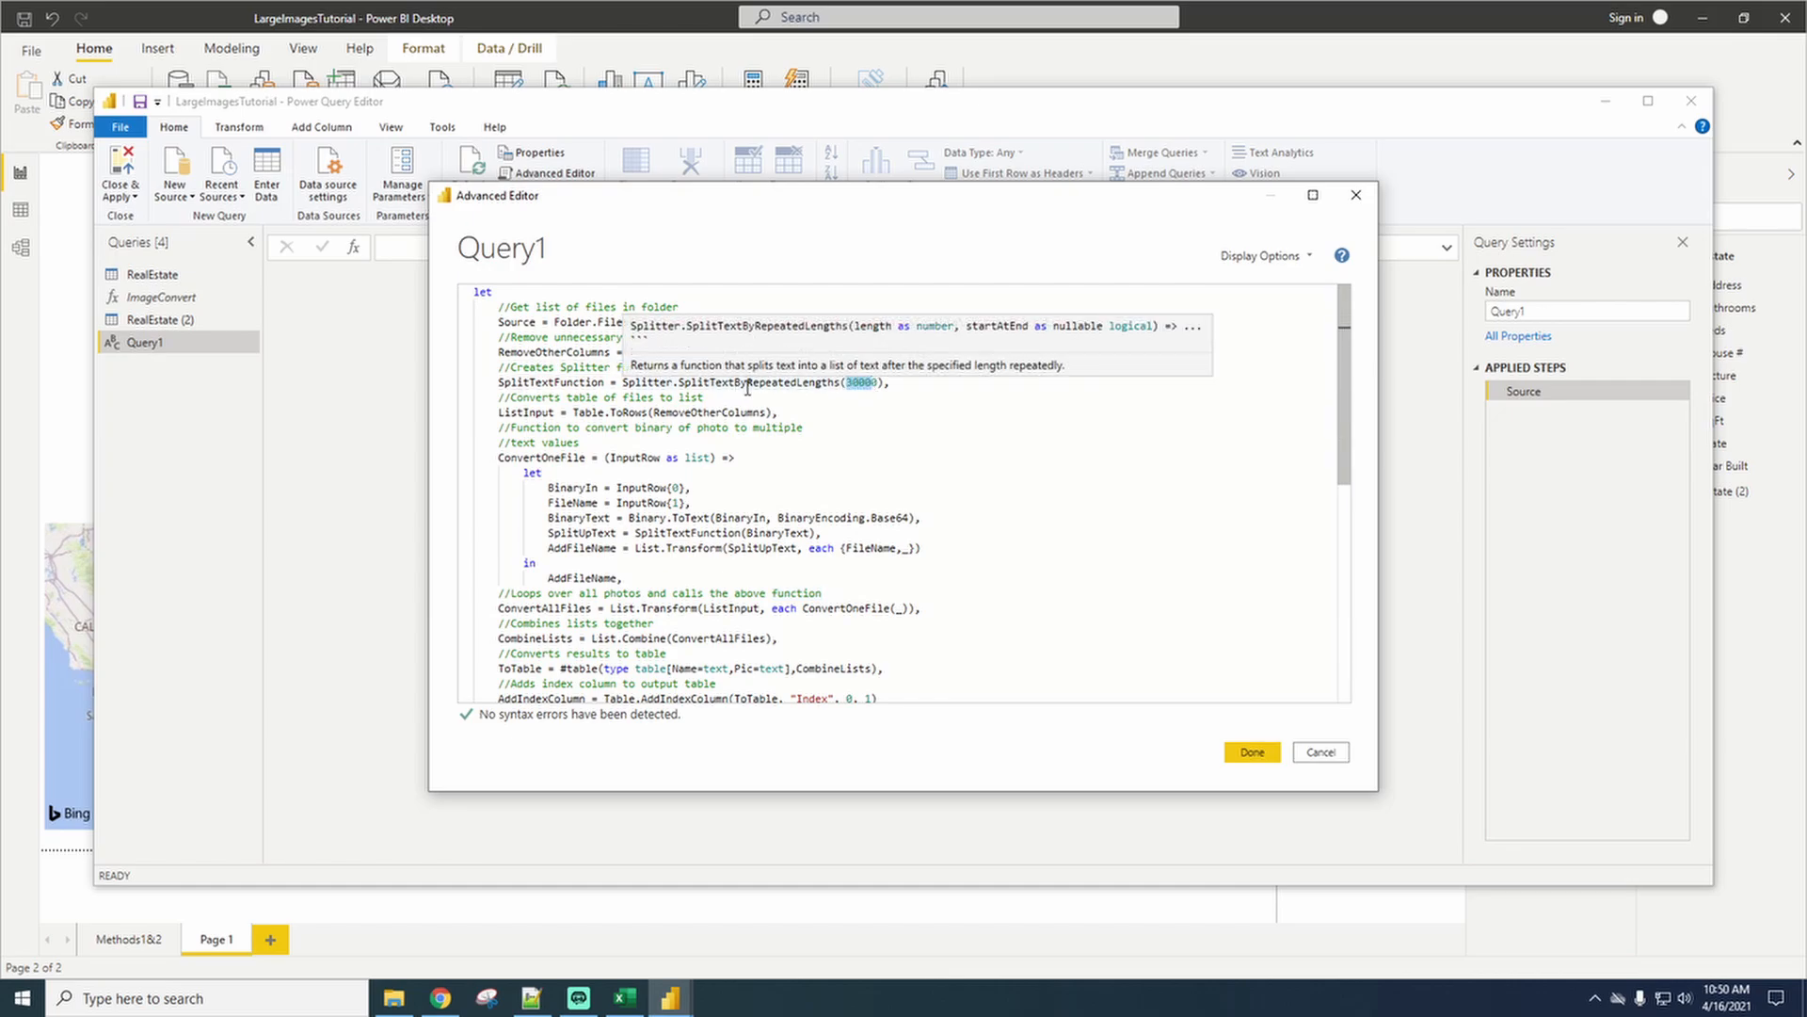
pyautogui.doubleClick(897, 518)
pyautogui.click(947, 473)
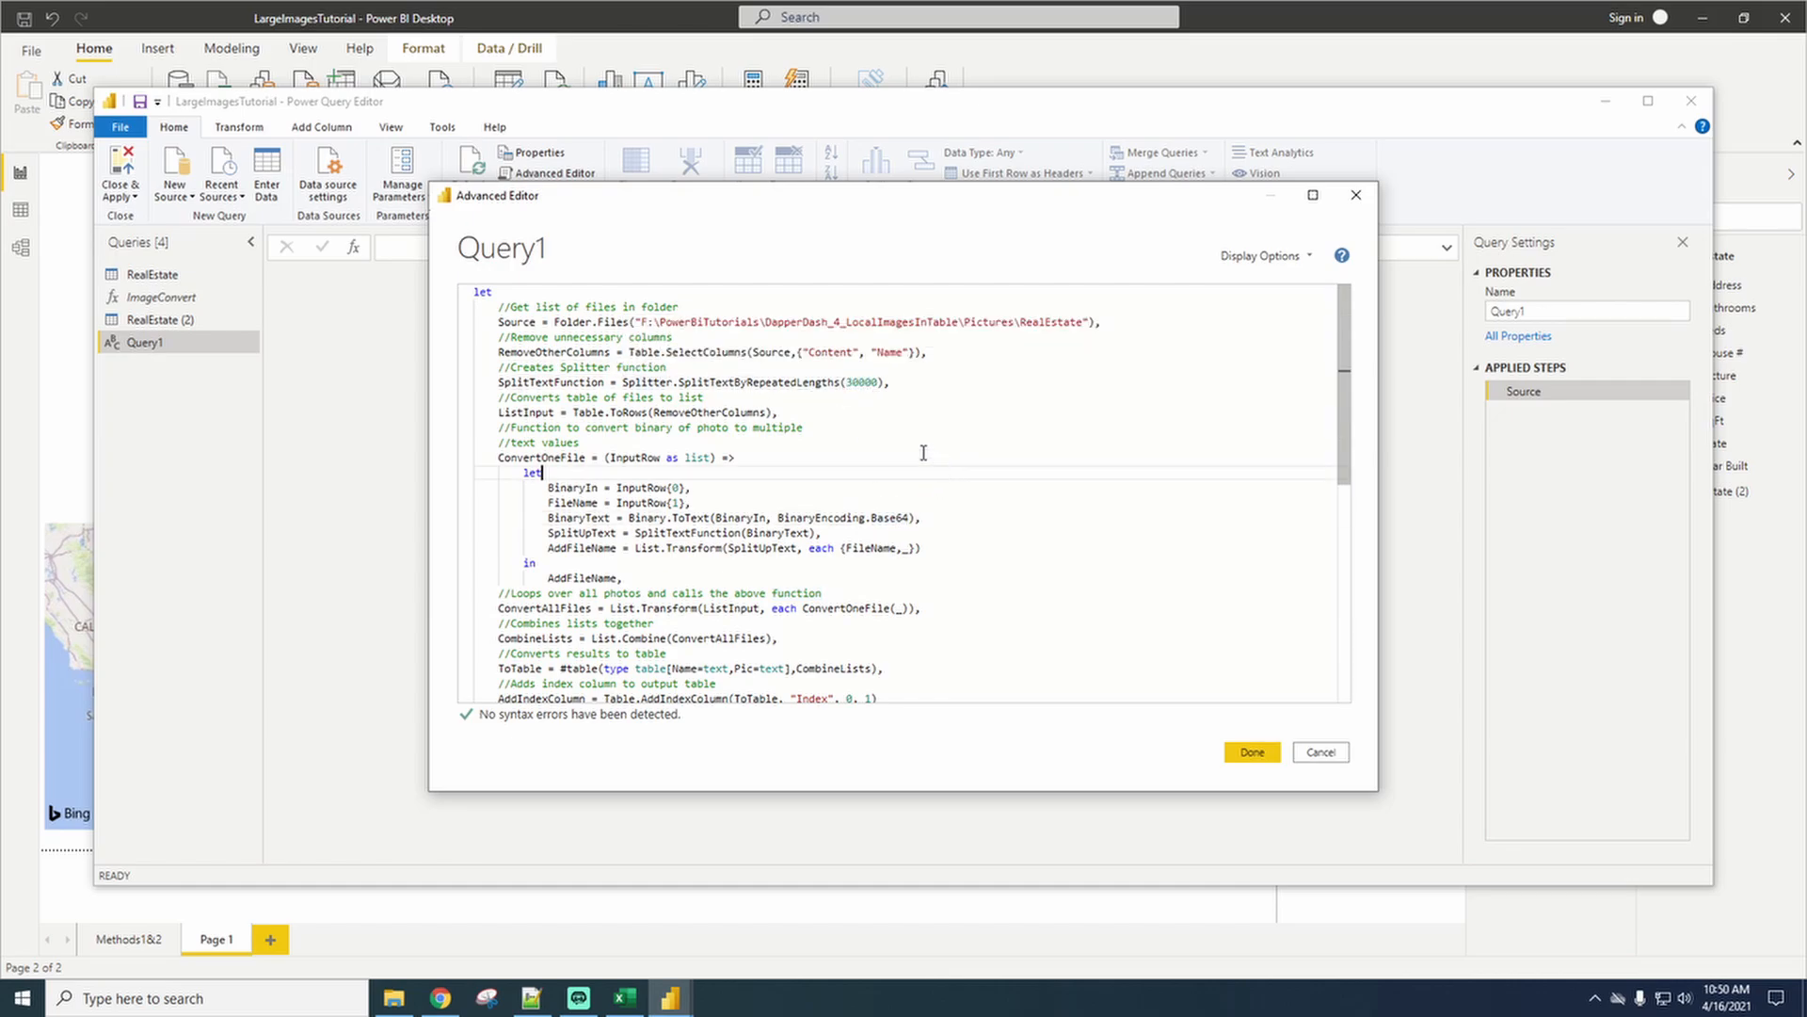
pyautogui.moveTo(846, 384); pyautogui.dragTo(878, 384)
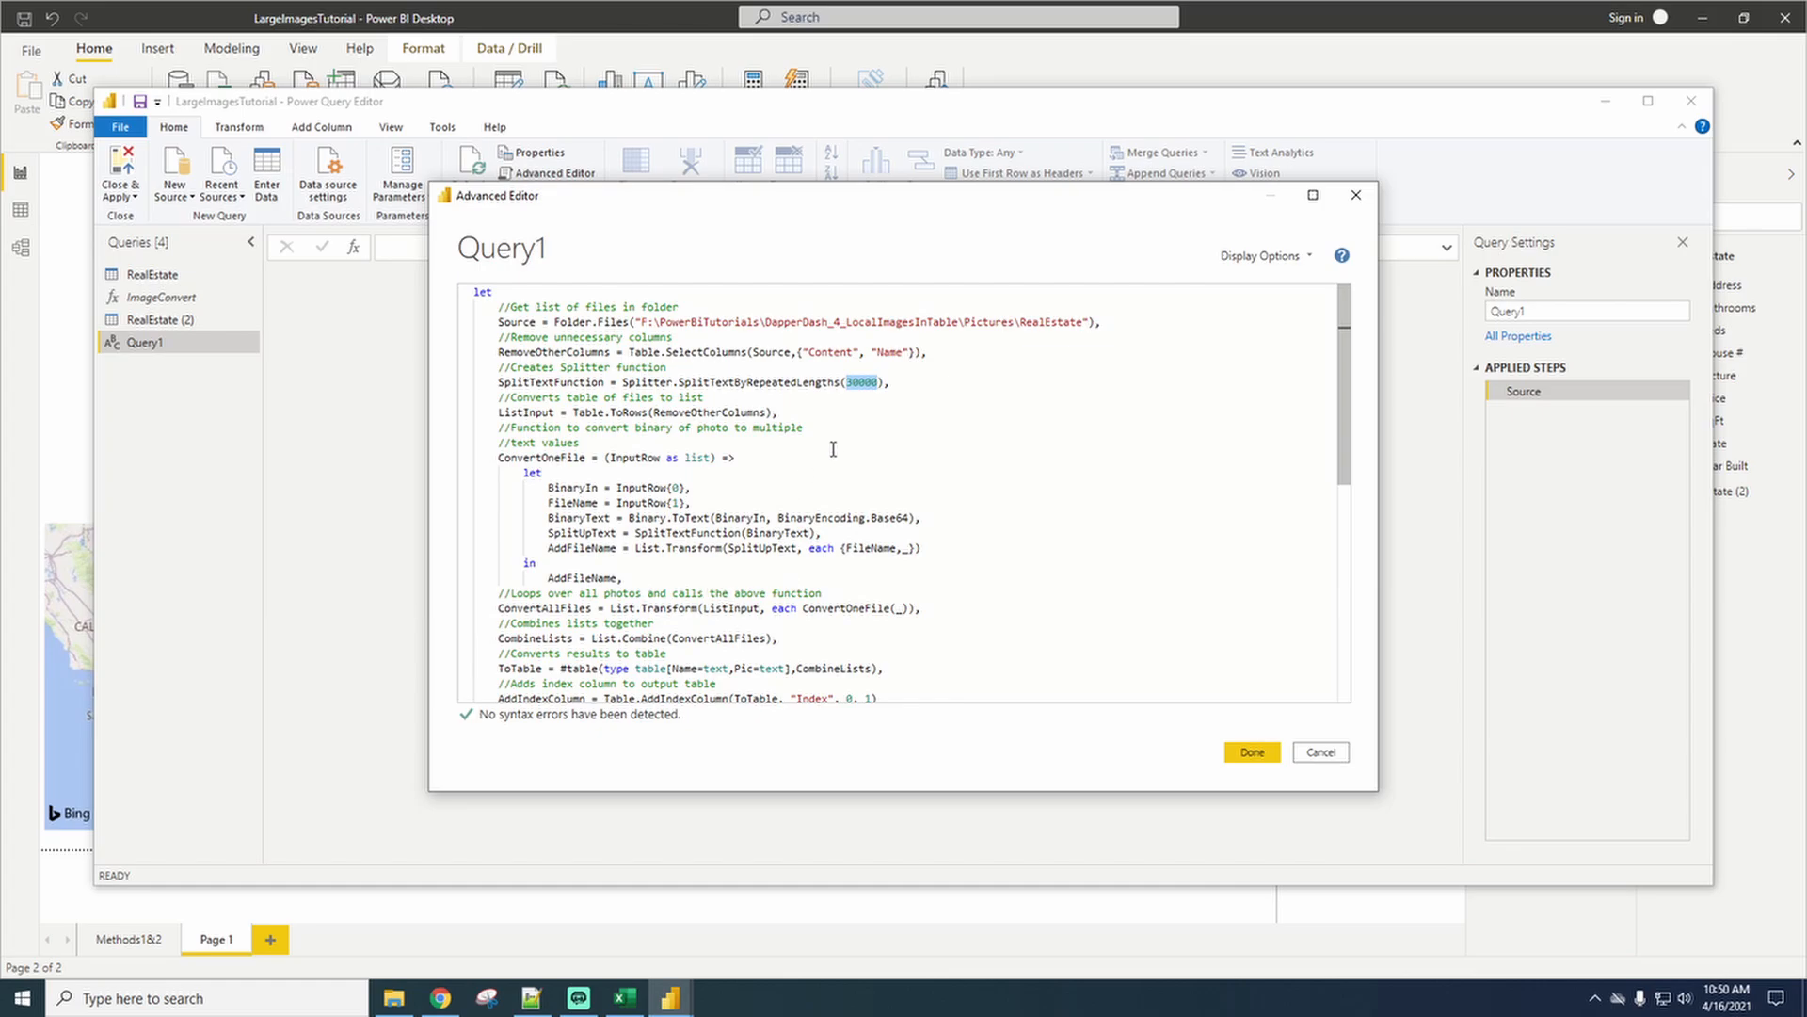
pyautogui.doubleClick(862, 384)
pyautogui.scroll(-3, 622, 560)
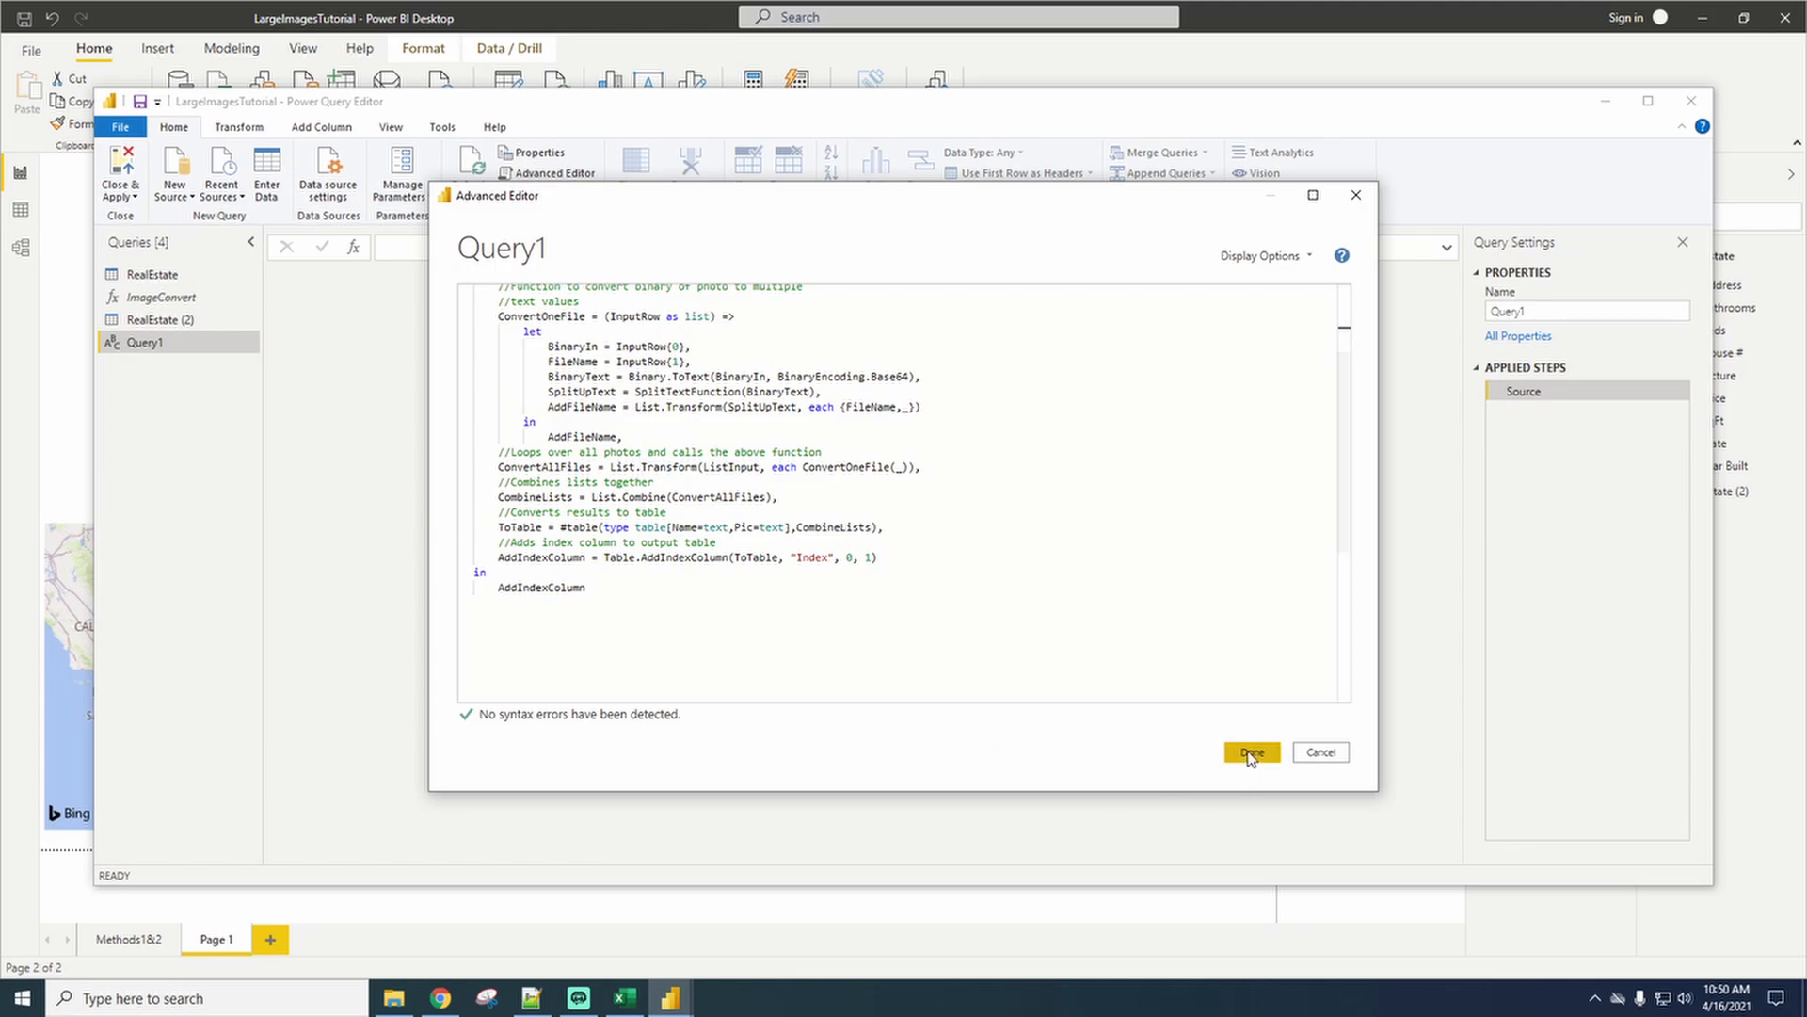
pyautogui.scroll(3, 1048, 653)
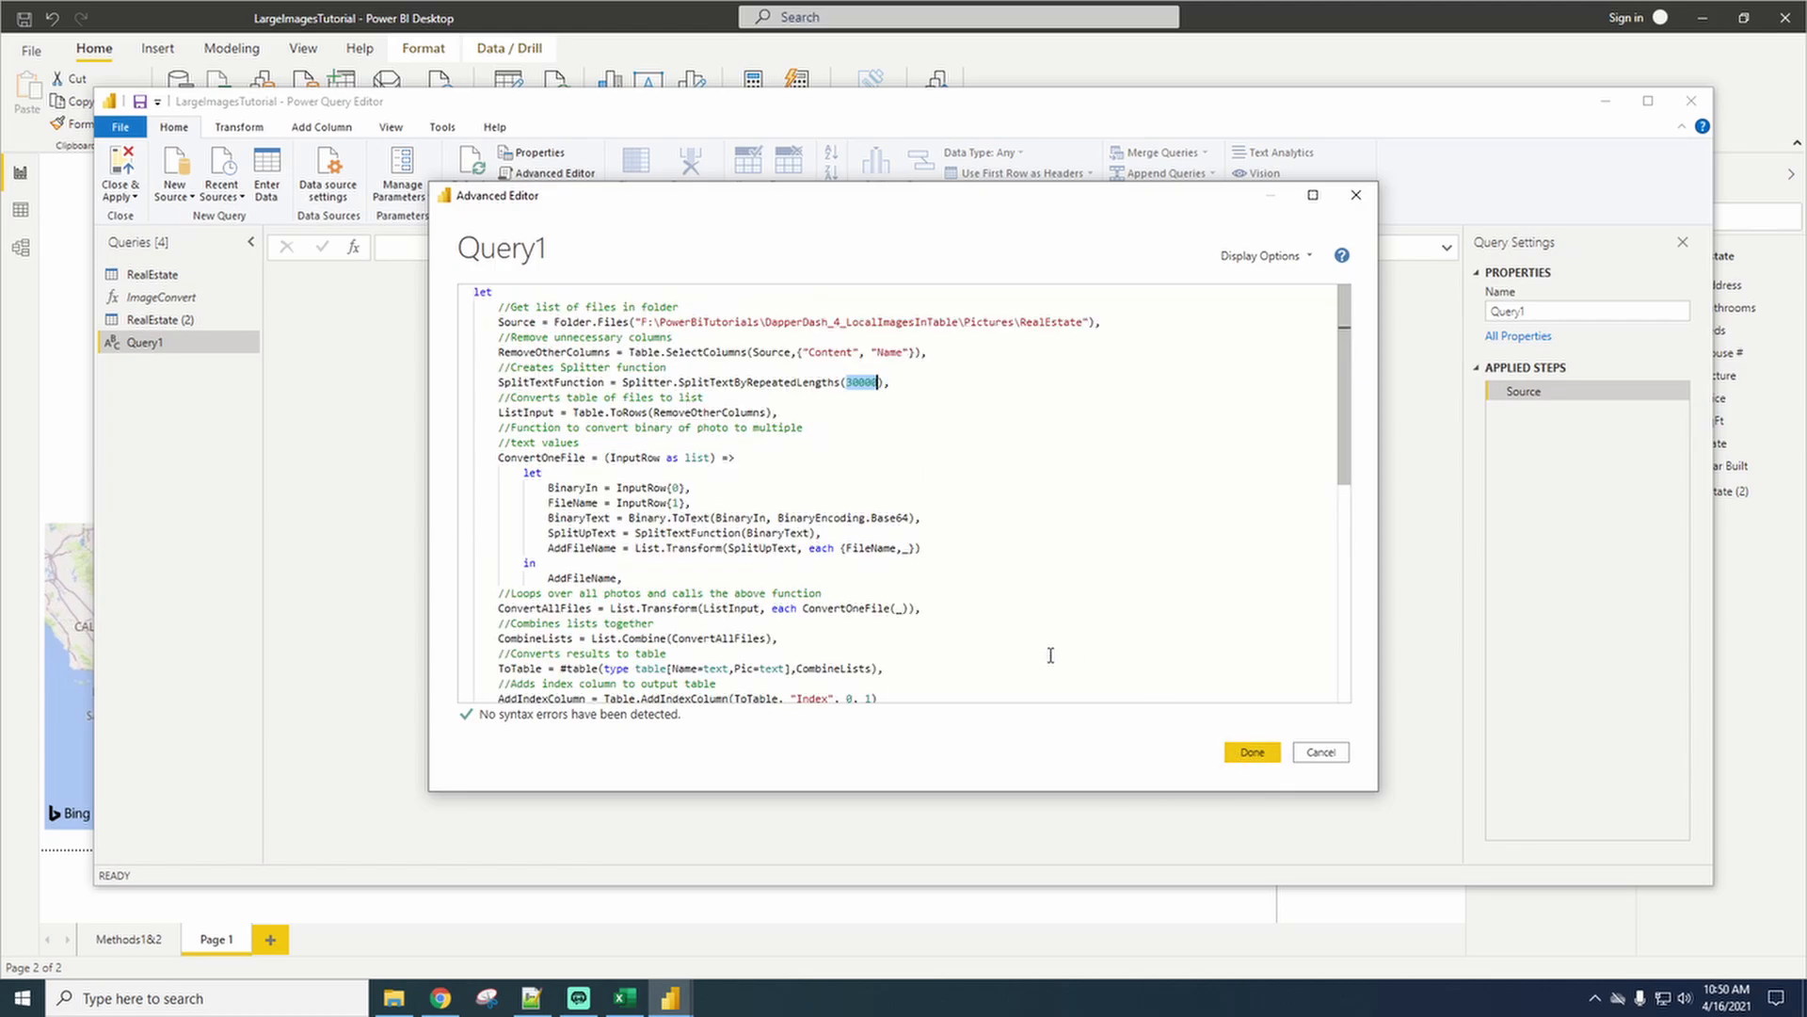
pyautogui.moveTo(644, 323); pyautogui.dragTo(1084, 322)
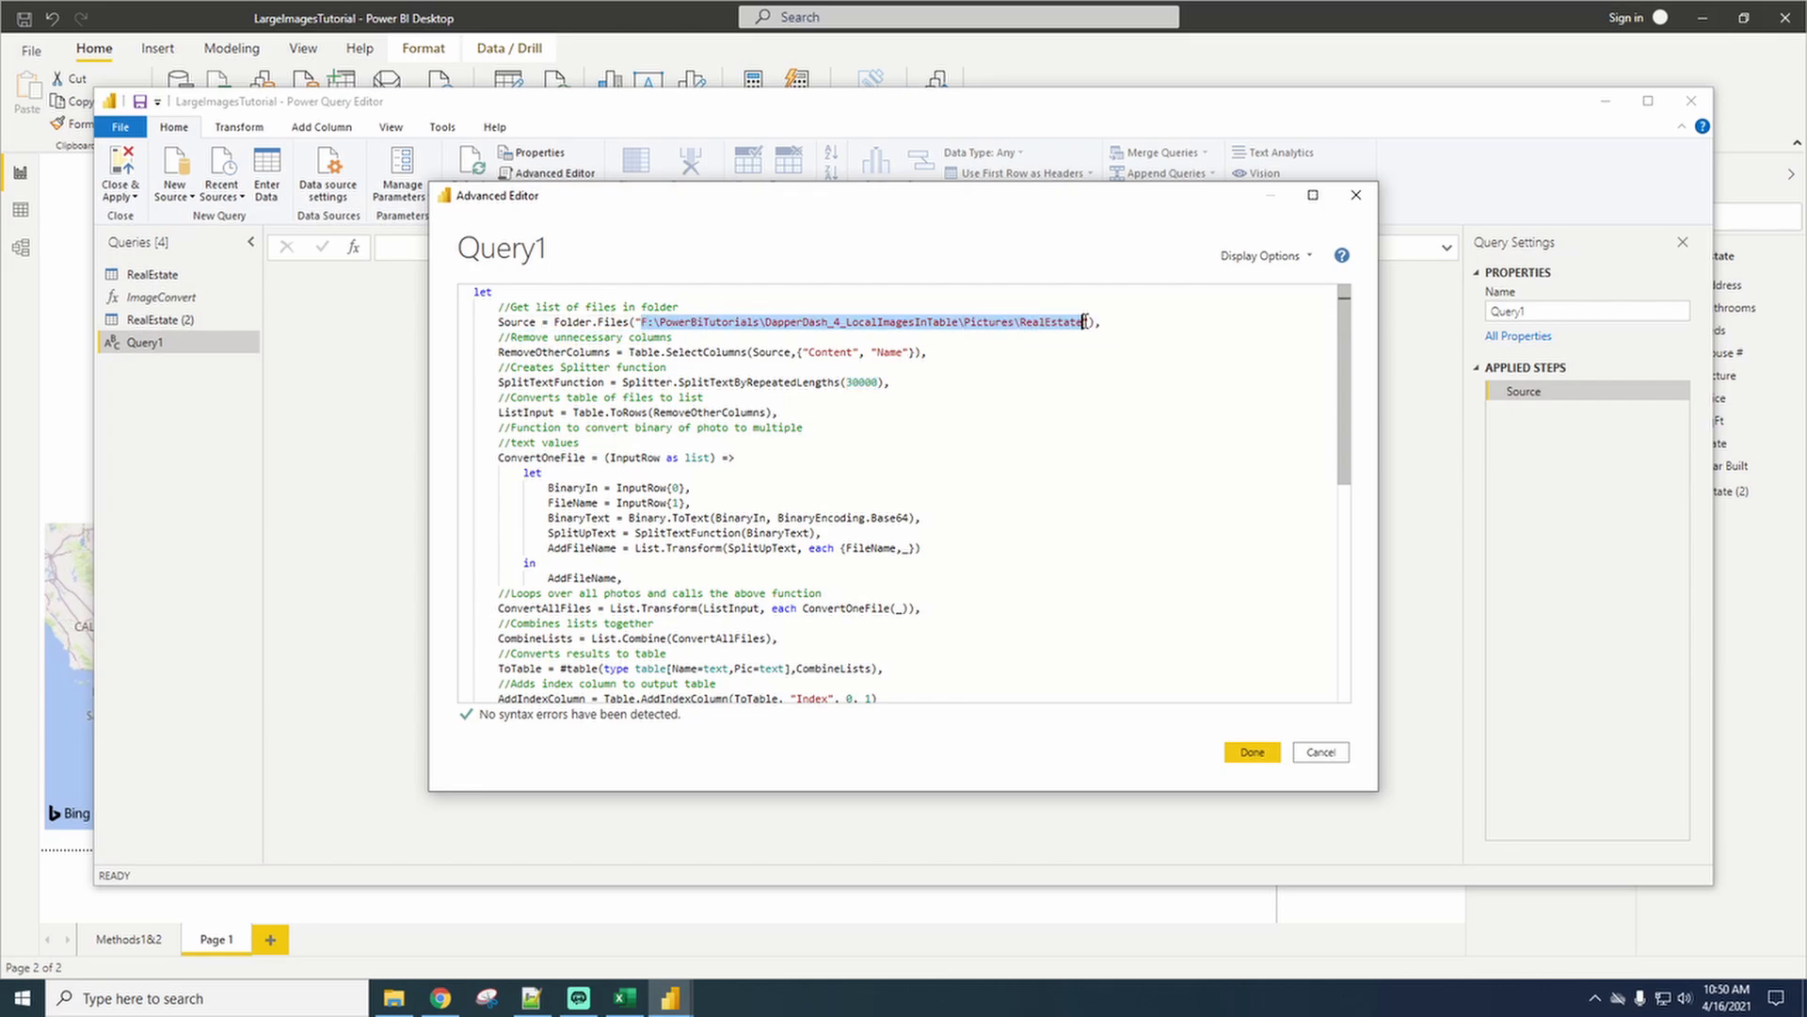
pyautogui.click(1252, 751)
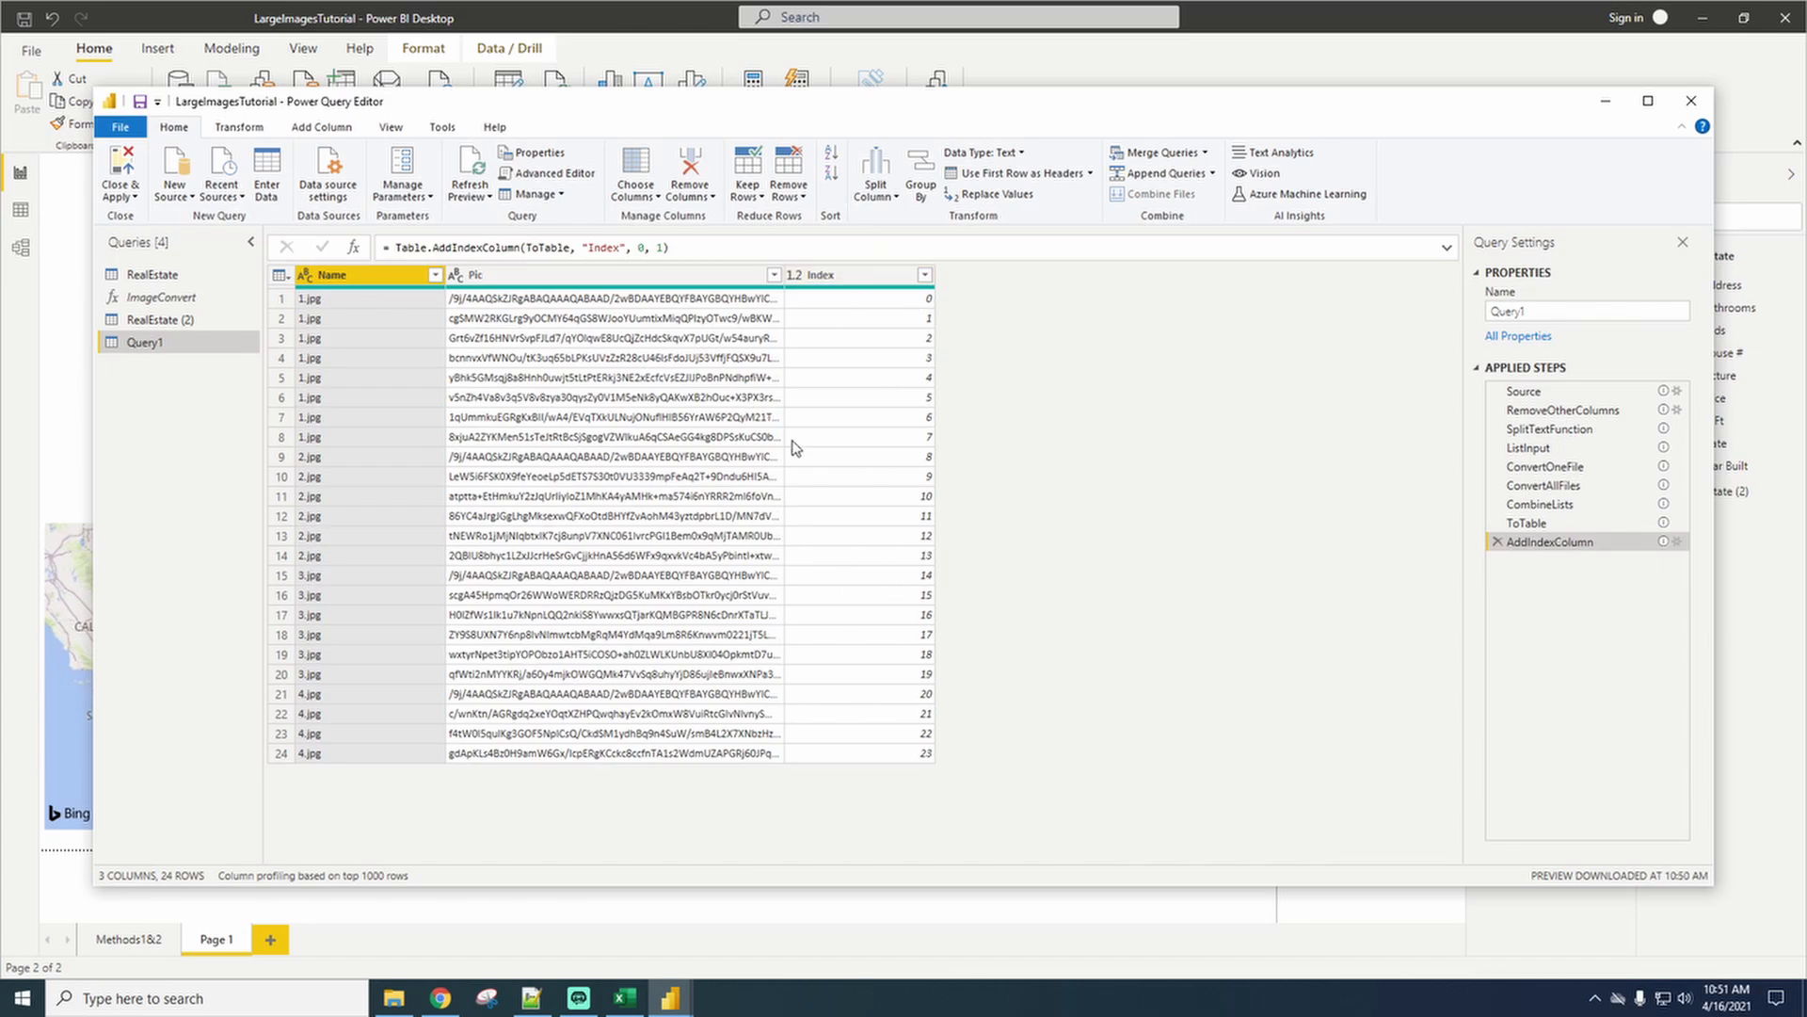
# Rename the query ImageIndex and apply the Power Query changes to the report.
pyautogui.doubleClick(1534, 314)
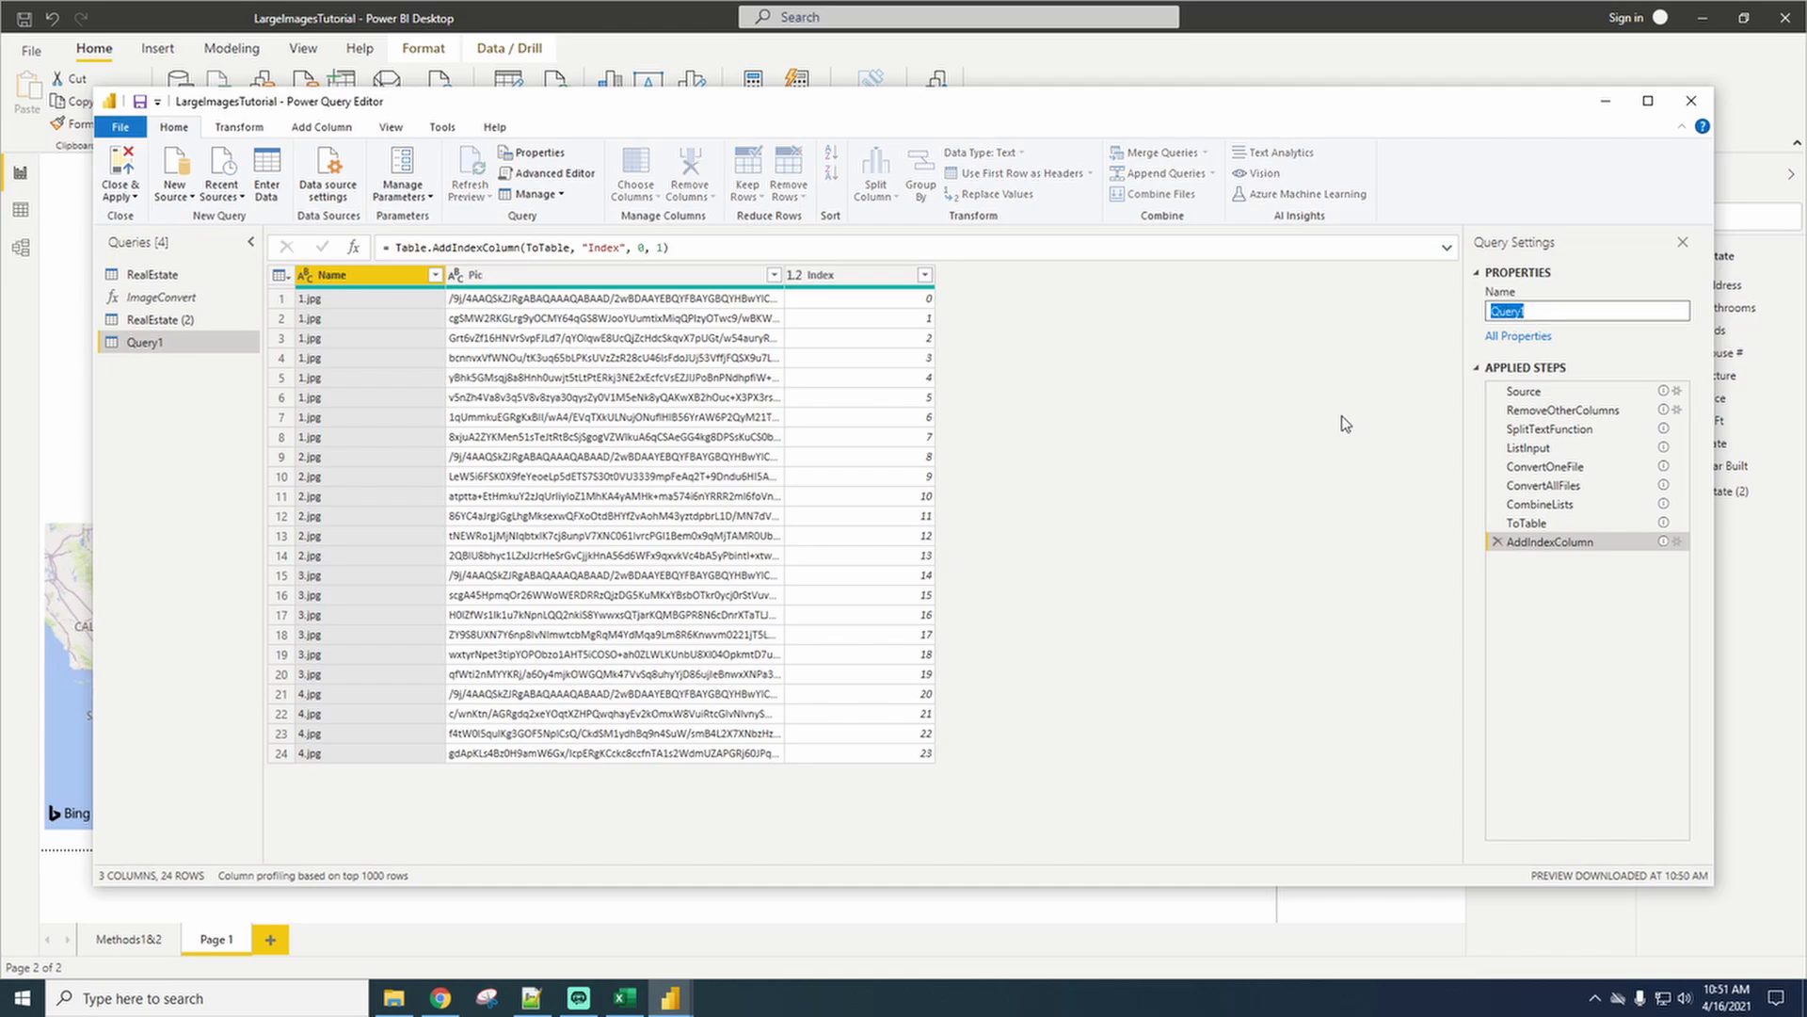
pyautogui.press('BackSpace')
pyautogui.write('ImageIndex')
pyautogui.click(131, 175)
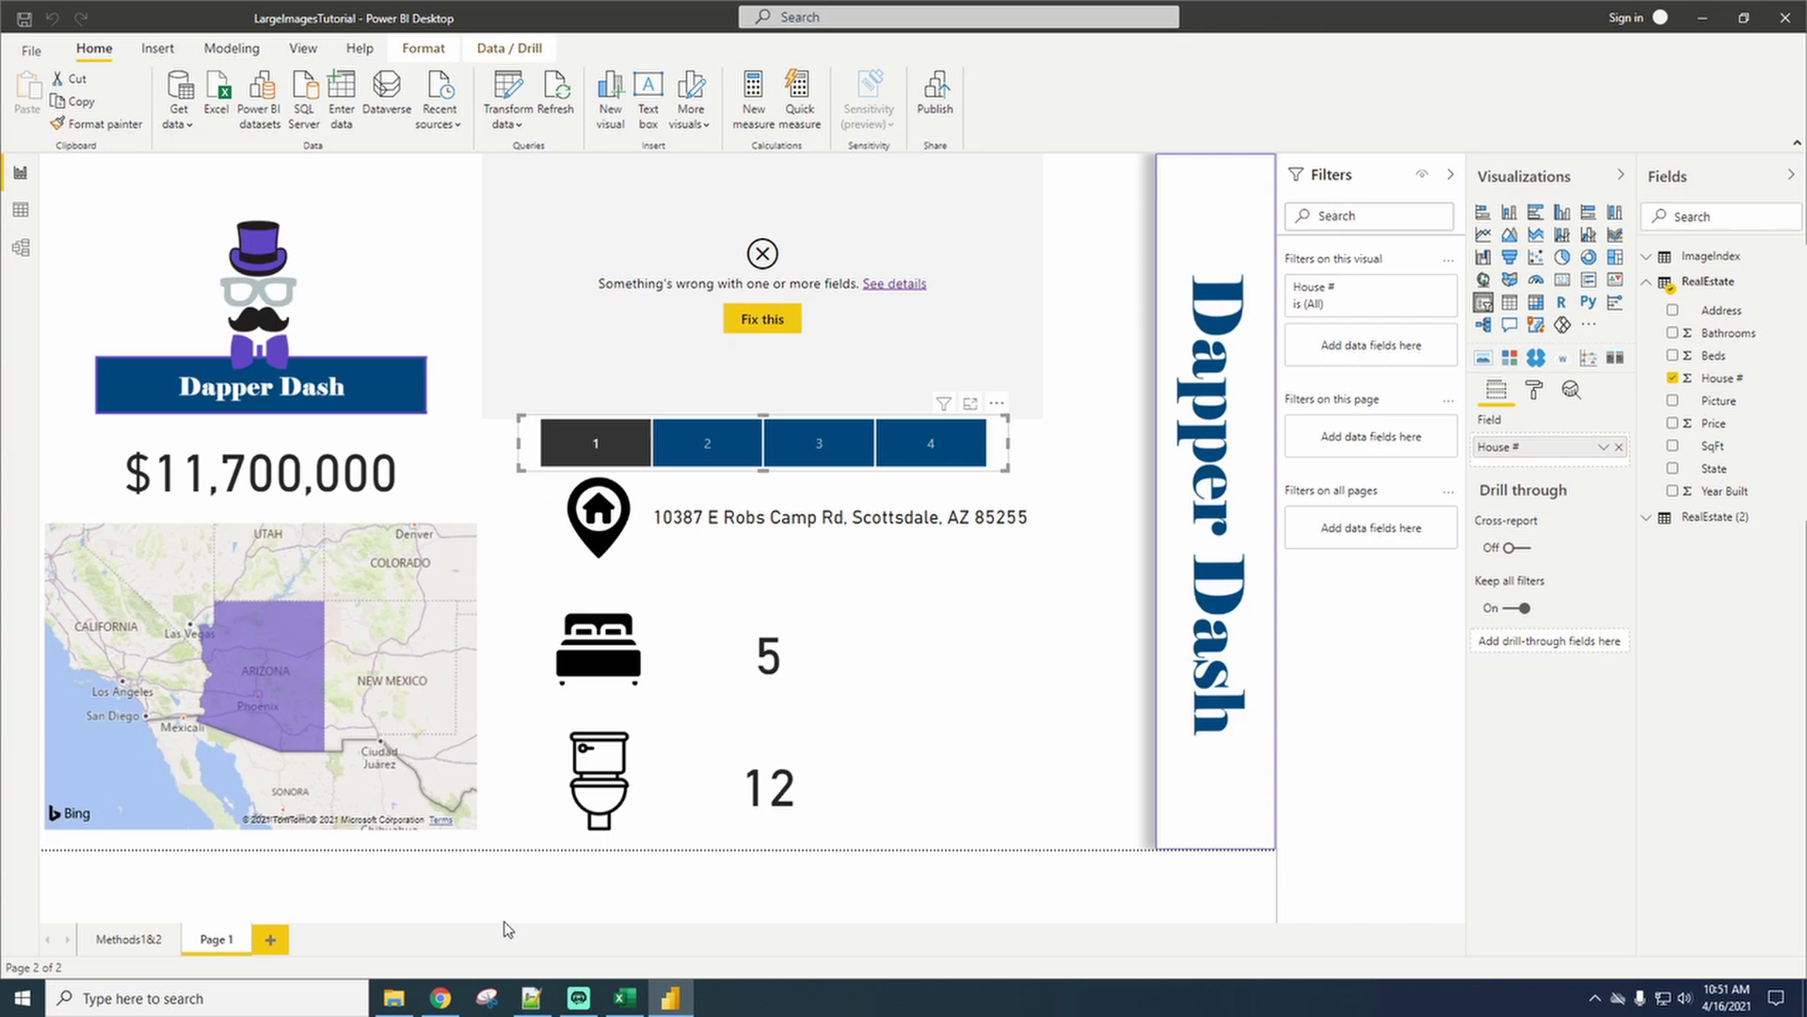
# Collapse the RealEstate fields, expand the ImageIndex table, and create a new measure in it named Image.
pyautogui.click(1647, 281)
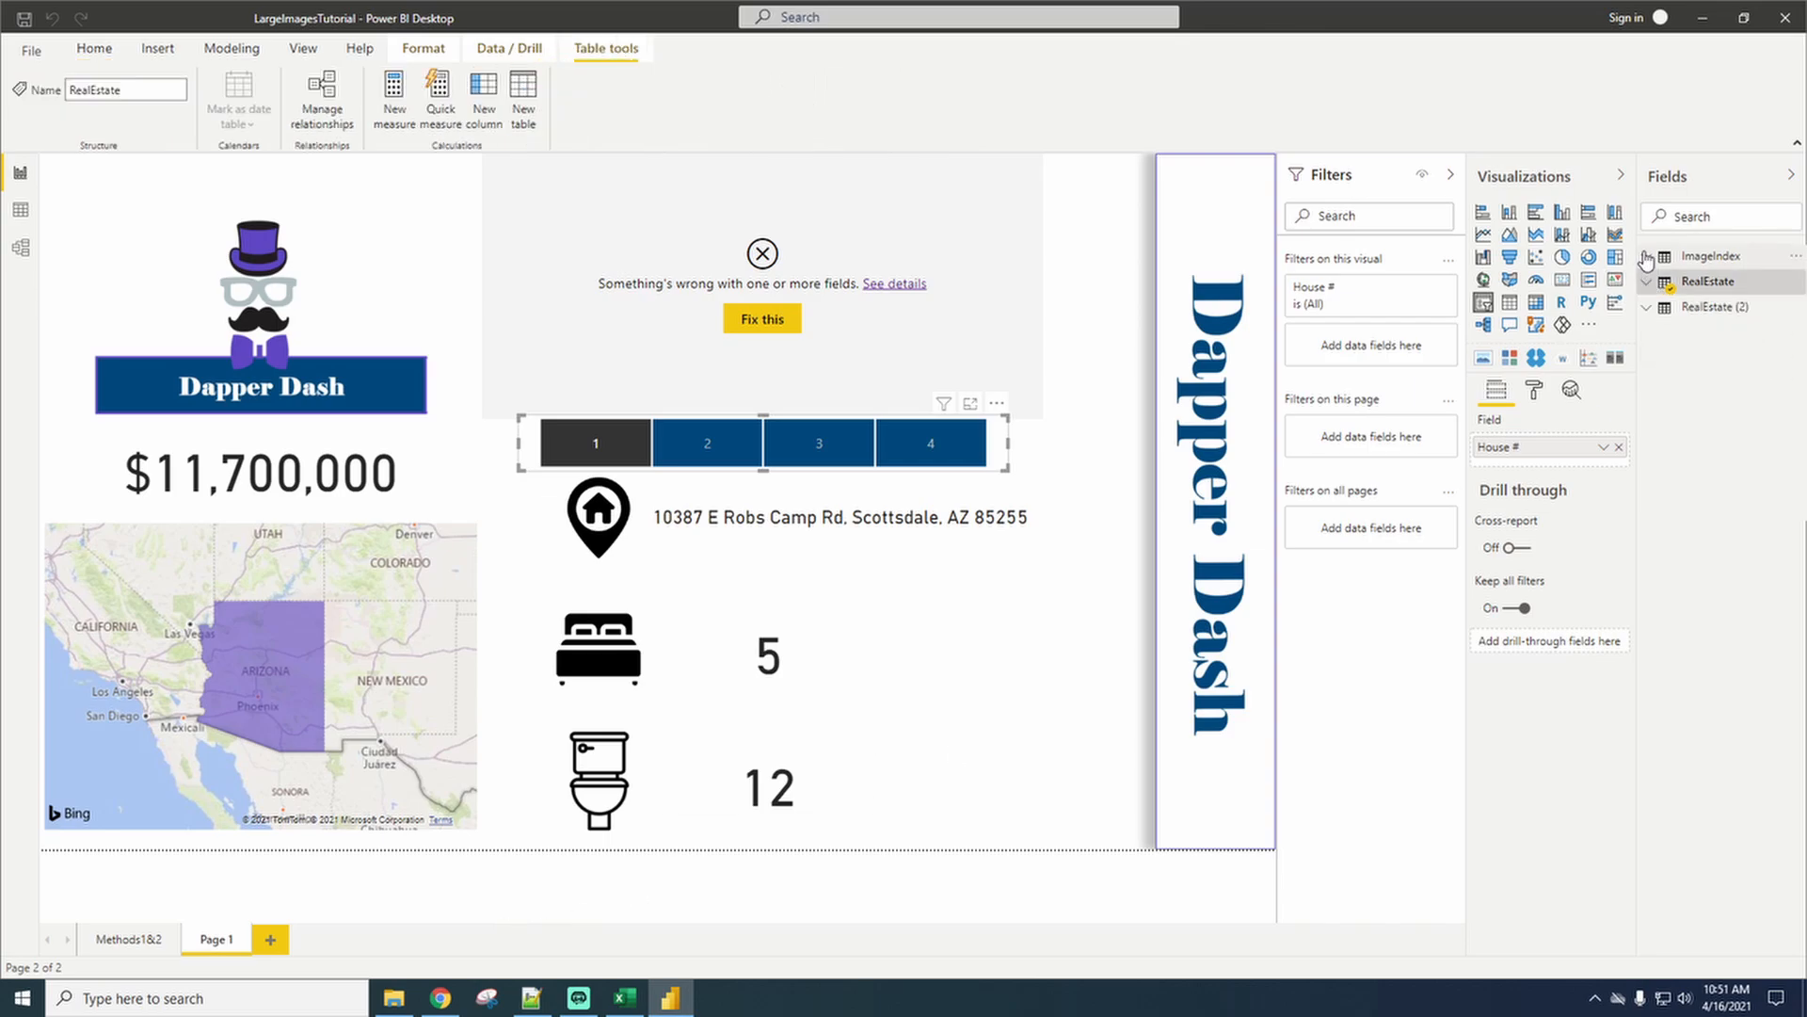
pyautogui.click(1647, 257)
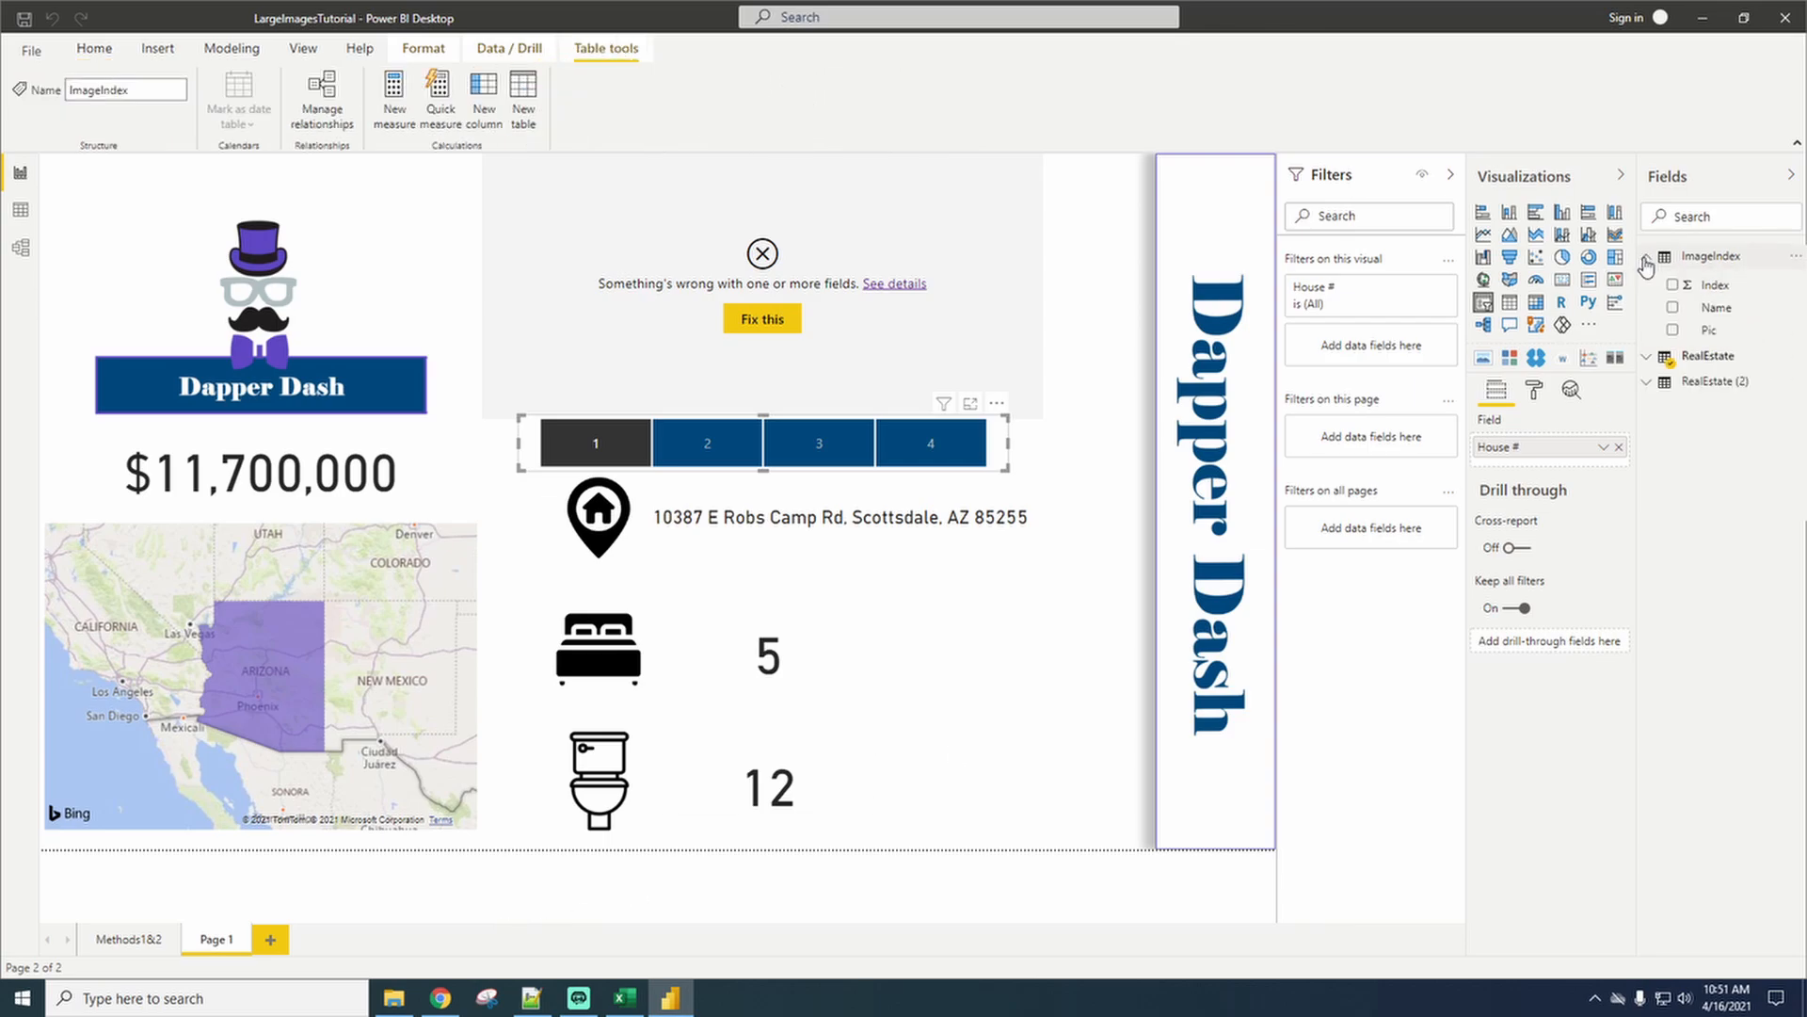
pyautogui.rightClick(1713, 260)
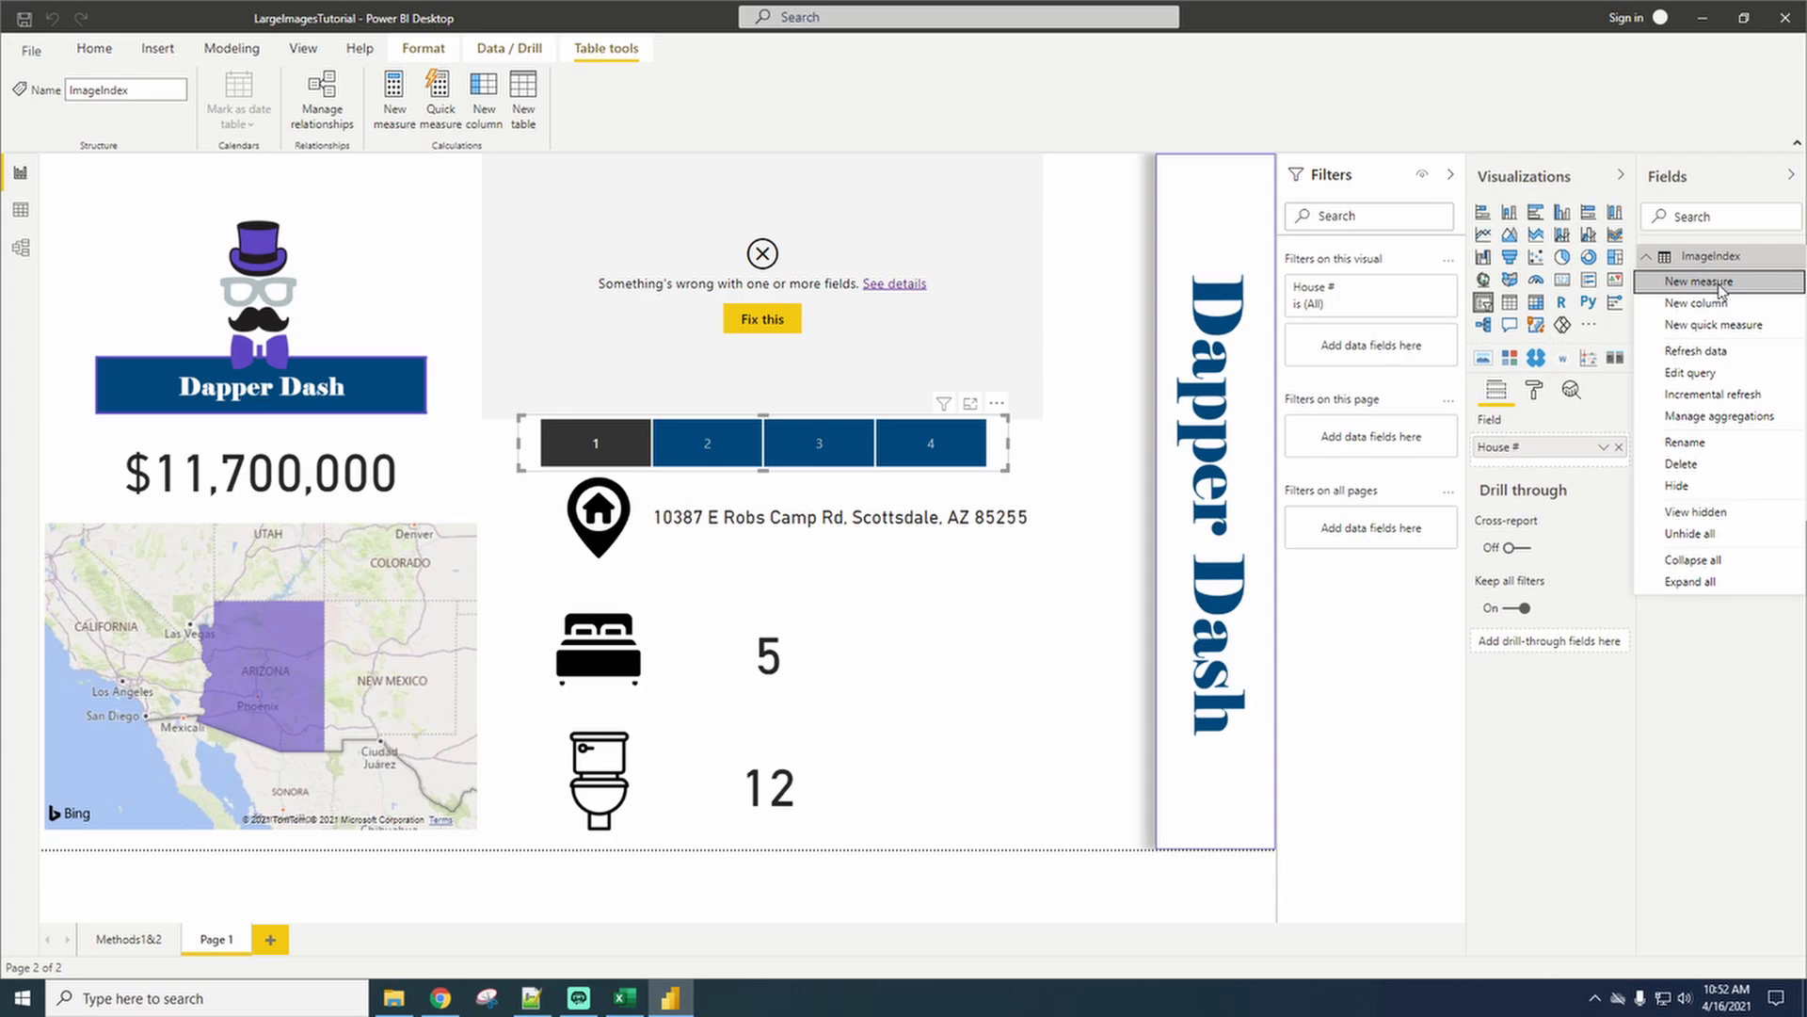
pyautogui.press('Escape')
pyautogui.click(155, 170)
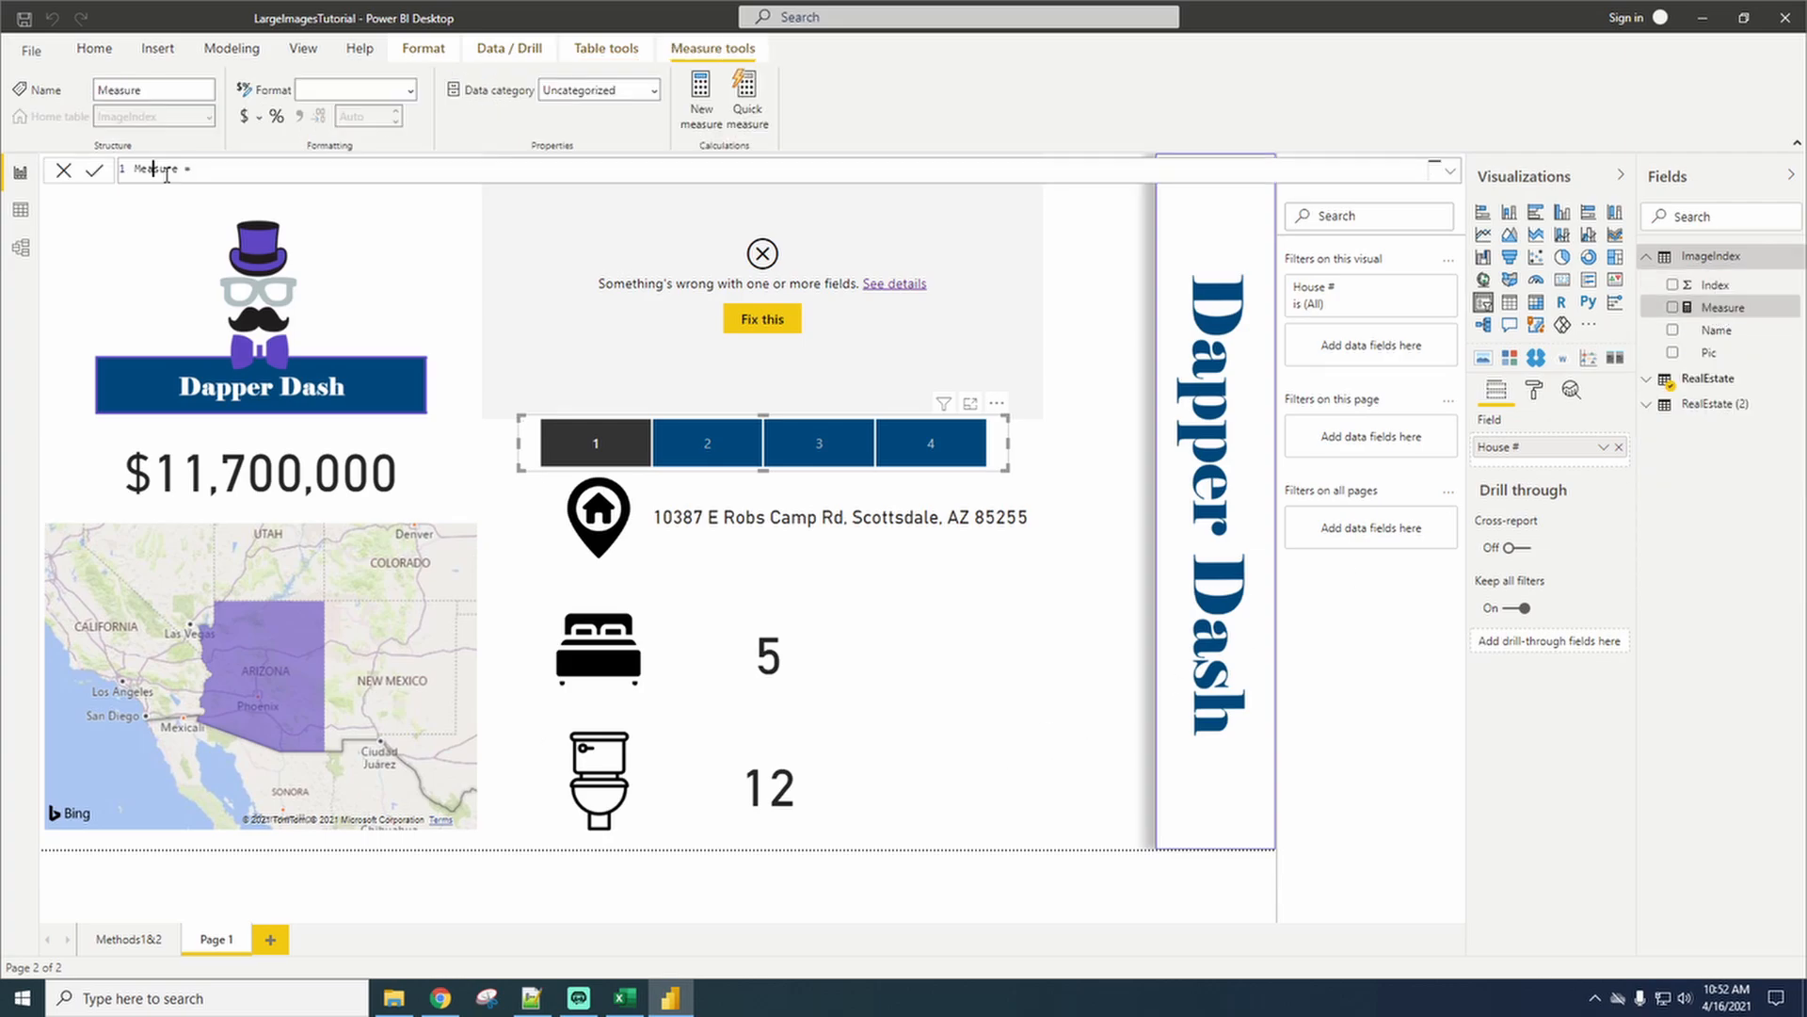
pyautogui.doubleClick(167, 170)
pyautogui.write('In')
pyautogui.write('age')
# Begin the Image measure's formula with the variable declaration "var img =" followed by an empty multi-line IF() on the lines below.
pyautogui.press('End')
pyautogui.hotkey('shift', 'Return')
pyautogui.write('IF(')
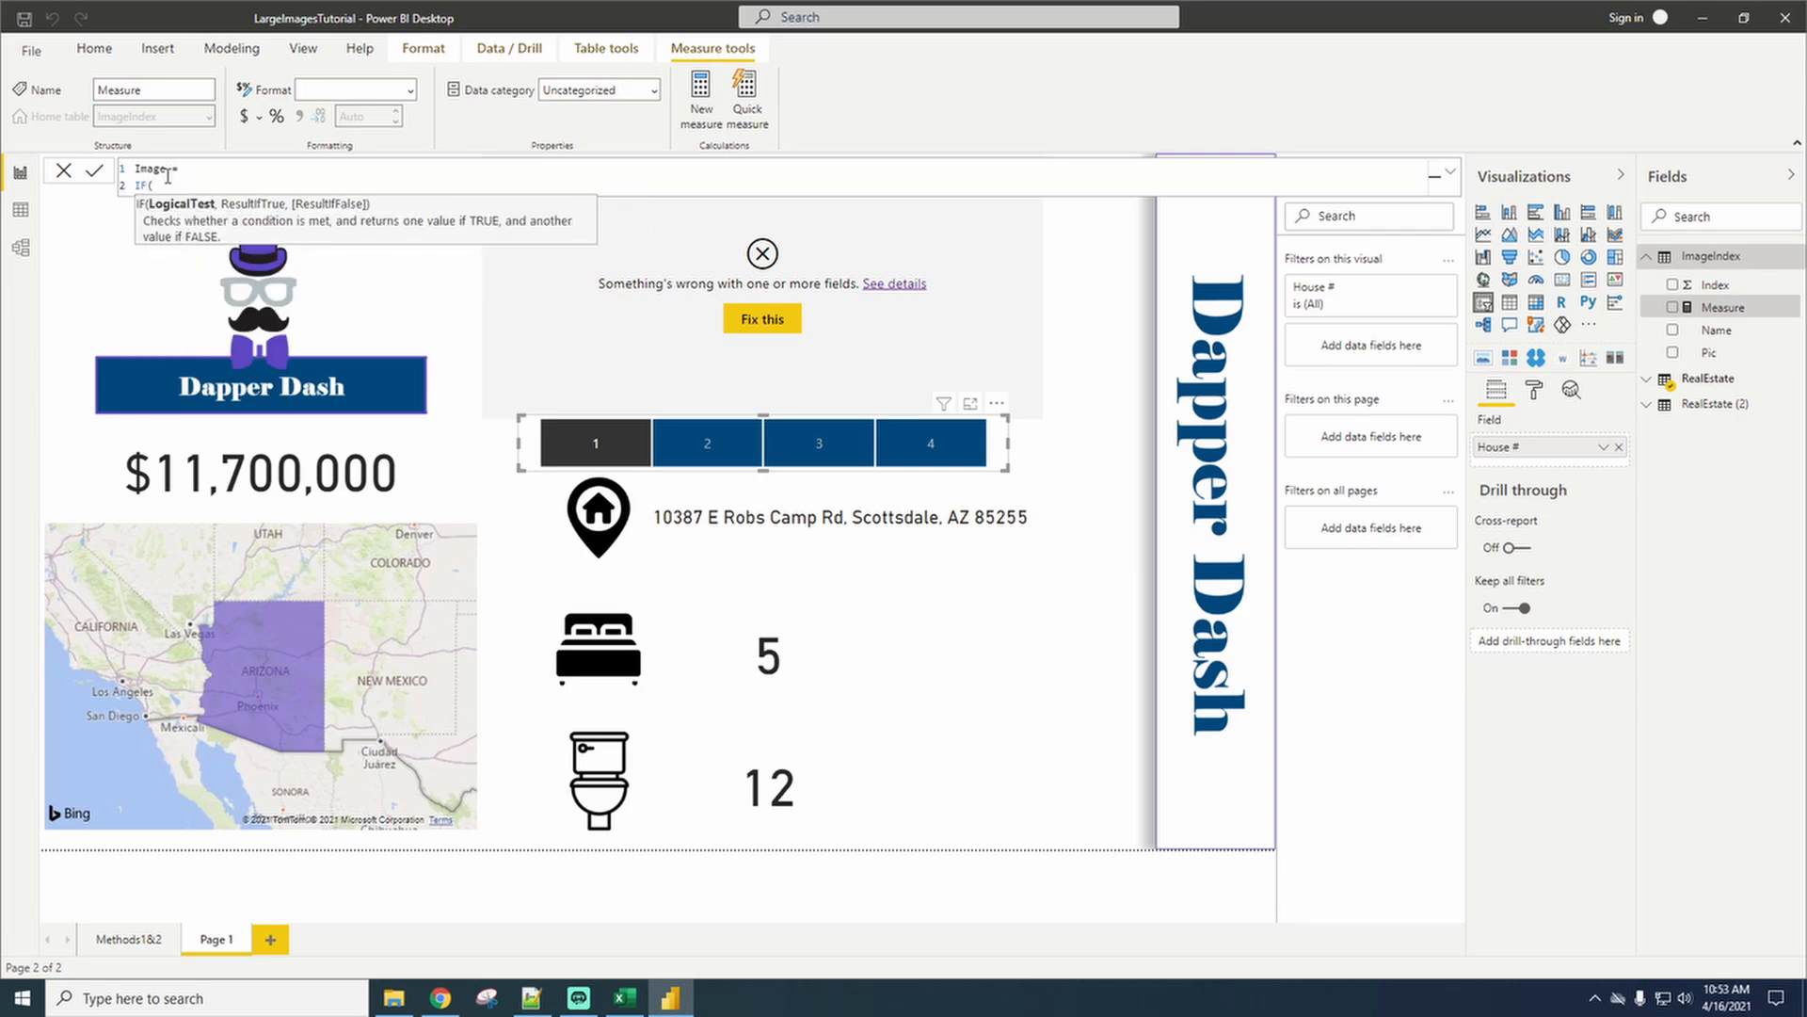
pyautogui.write(')')
pyautogui.hotkey('shift', 'Return')
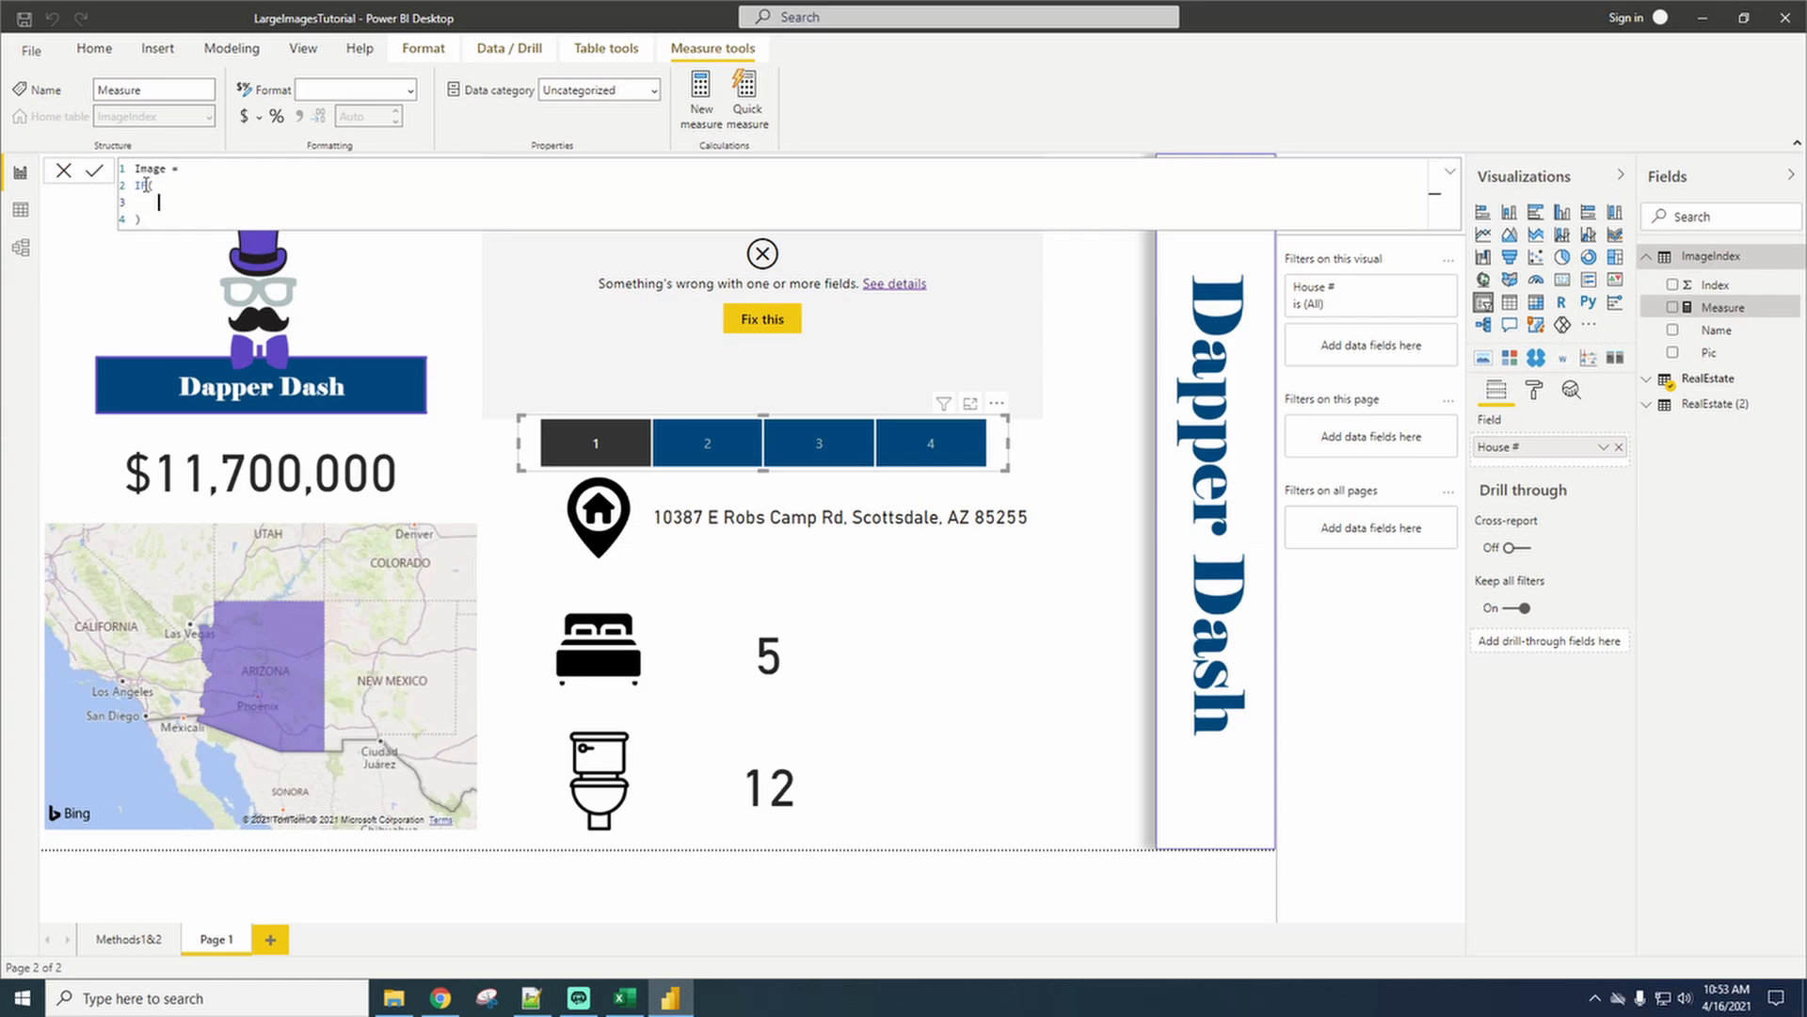
pyautogui.click(136, 185)
pyautogui.write('var img =')
pyautogui.hotkey('shift', 'Return')
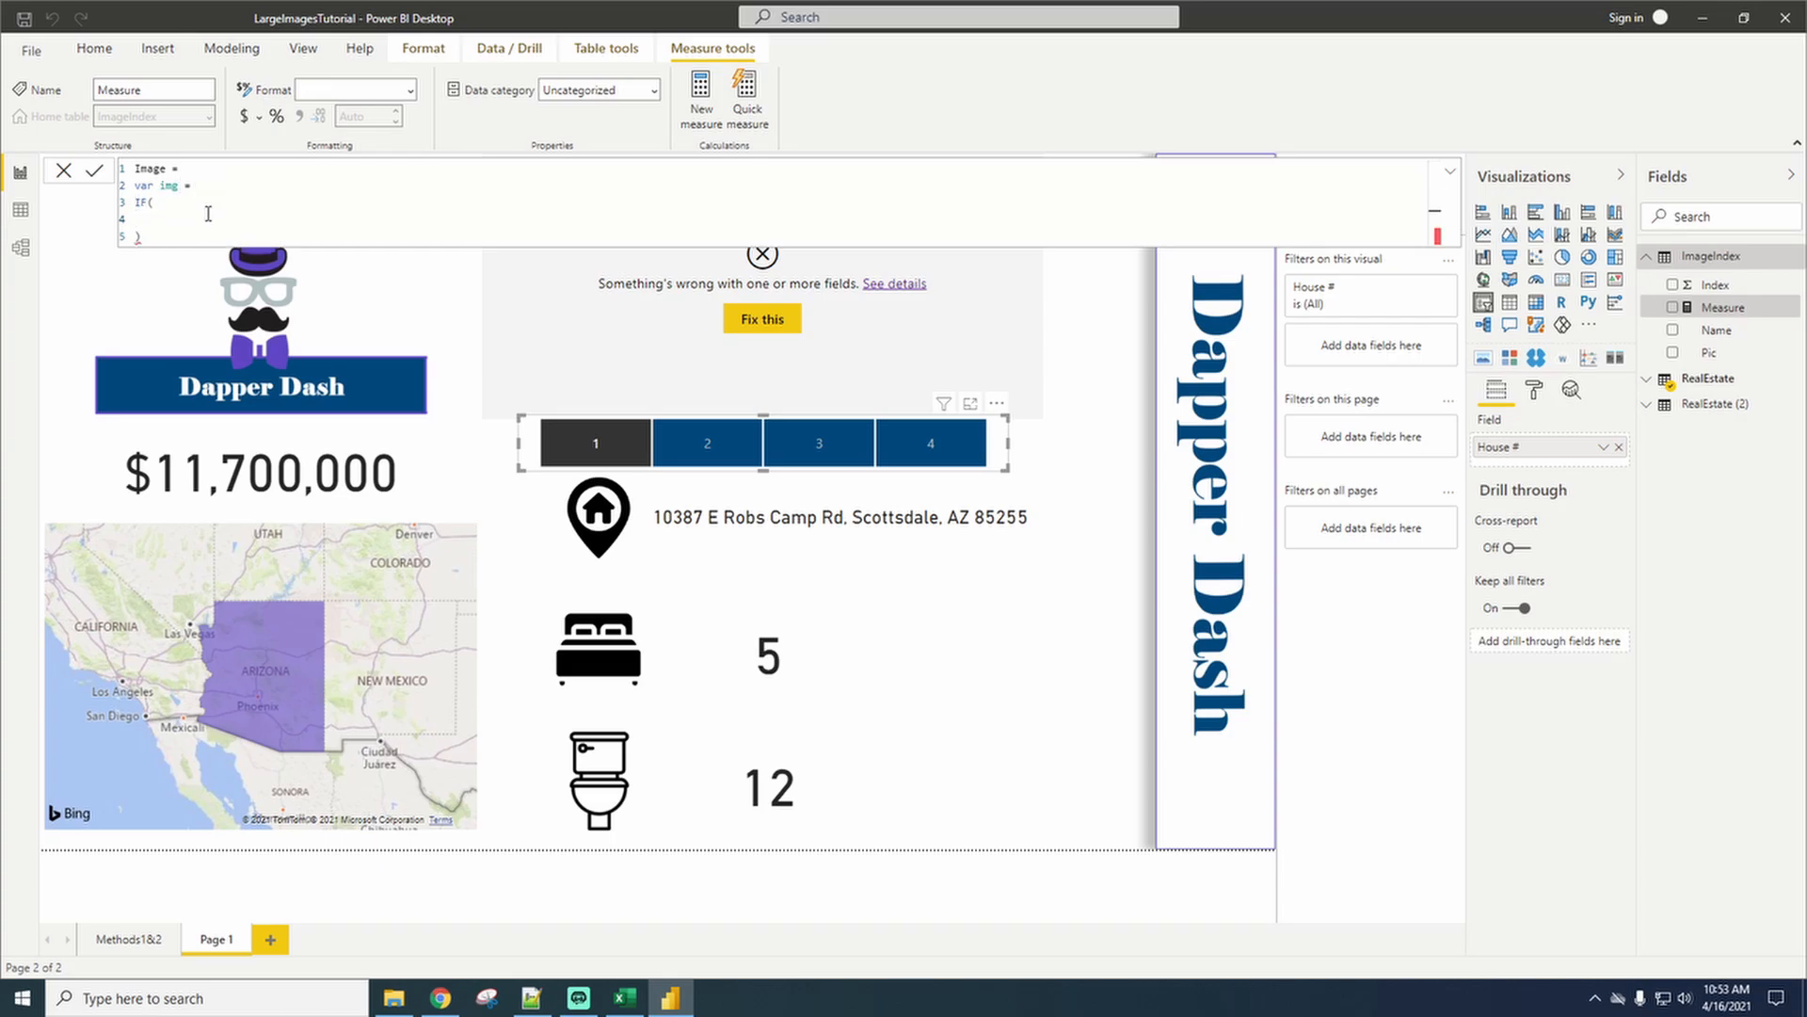
# Enter HASONEVALUE(ImageIndex[Name]) as the logical test of the IF function.
pyautogui.press('Tab')
pyautogui.write('Has')
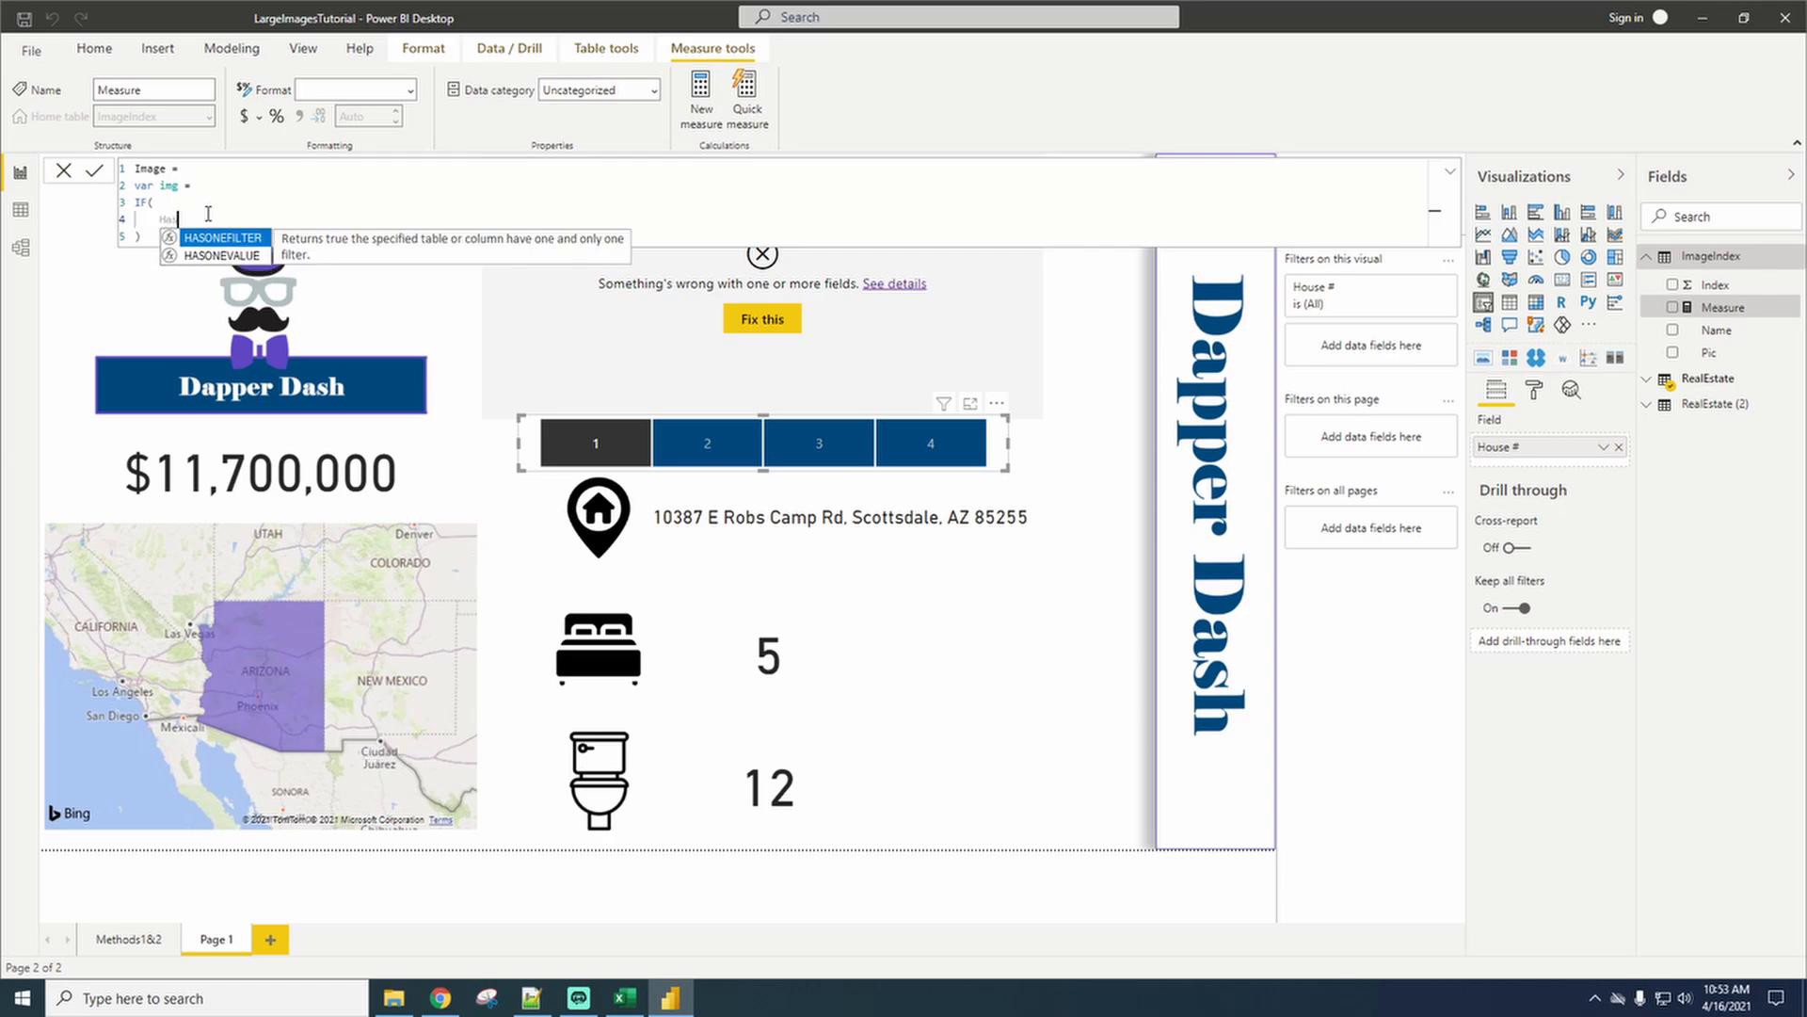
pyautogui.press('Down')
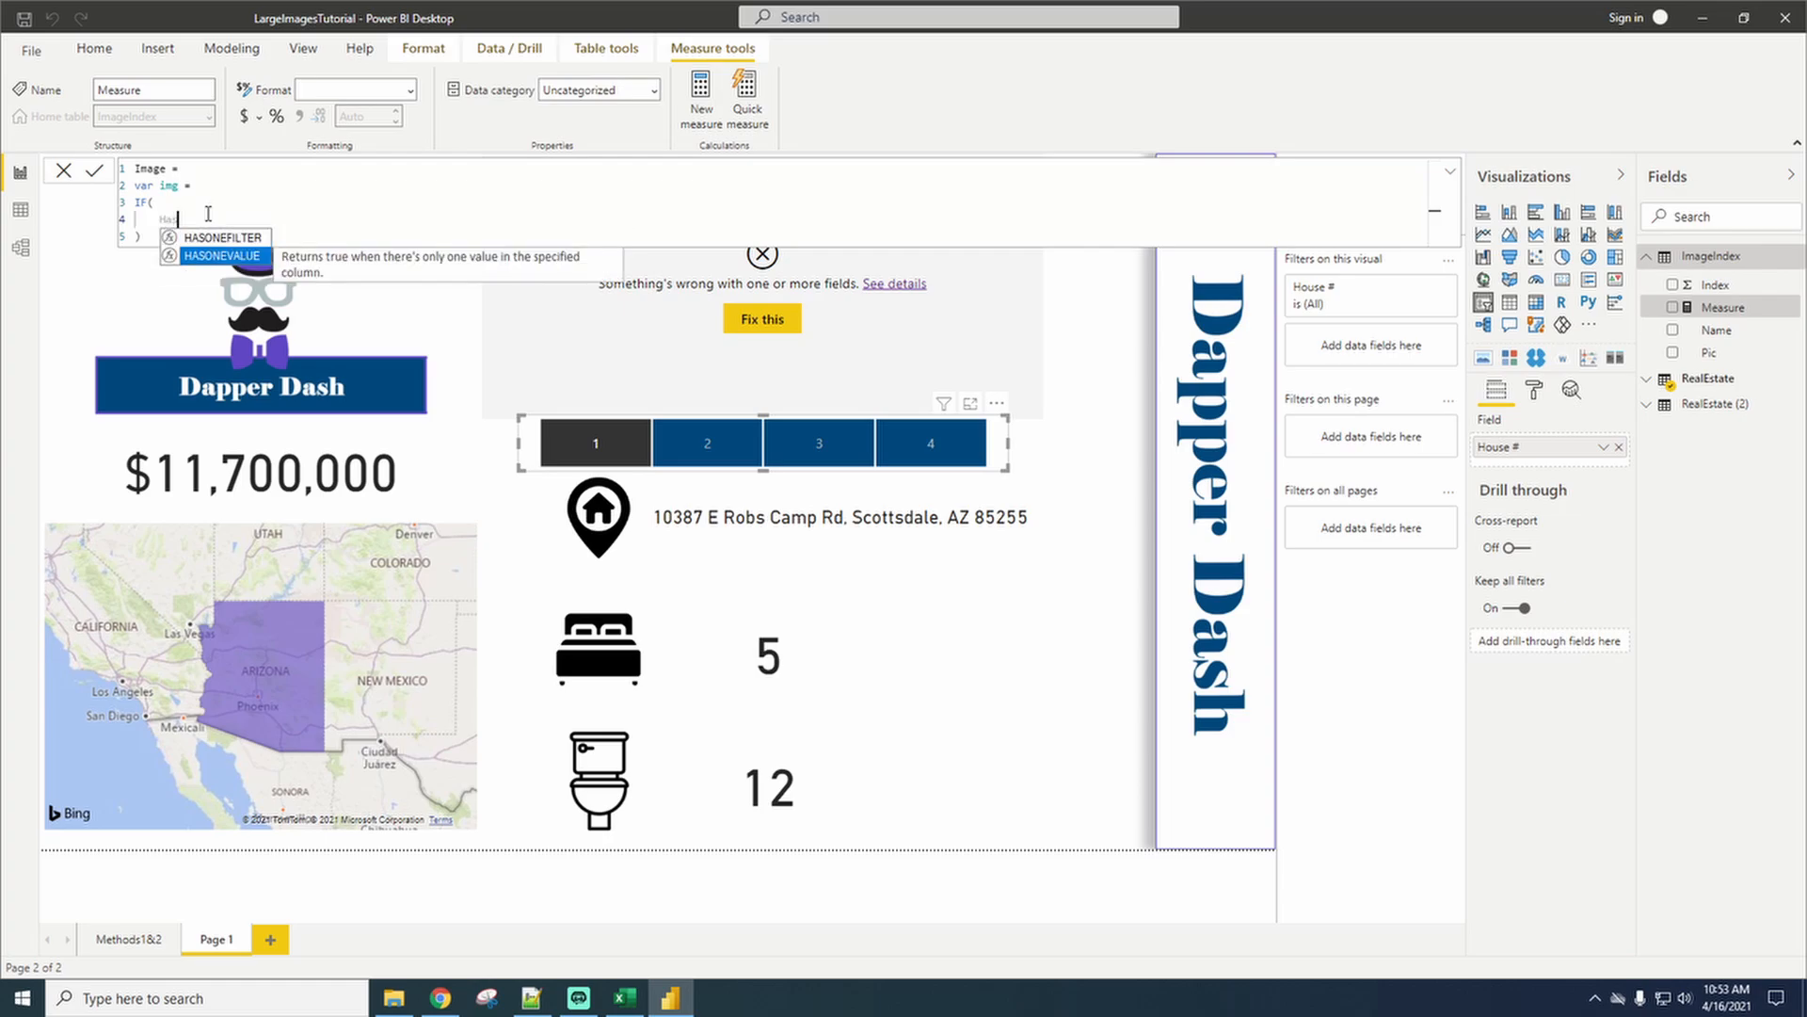
pyautogui.press('Tab')
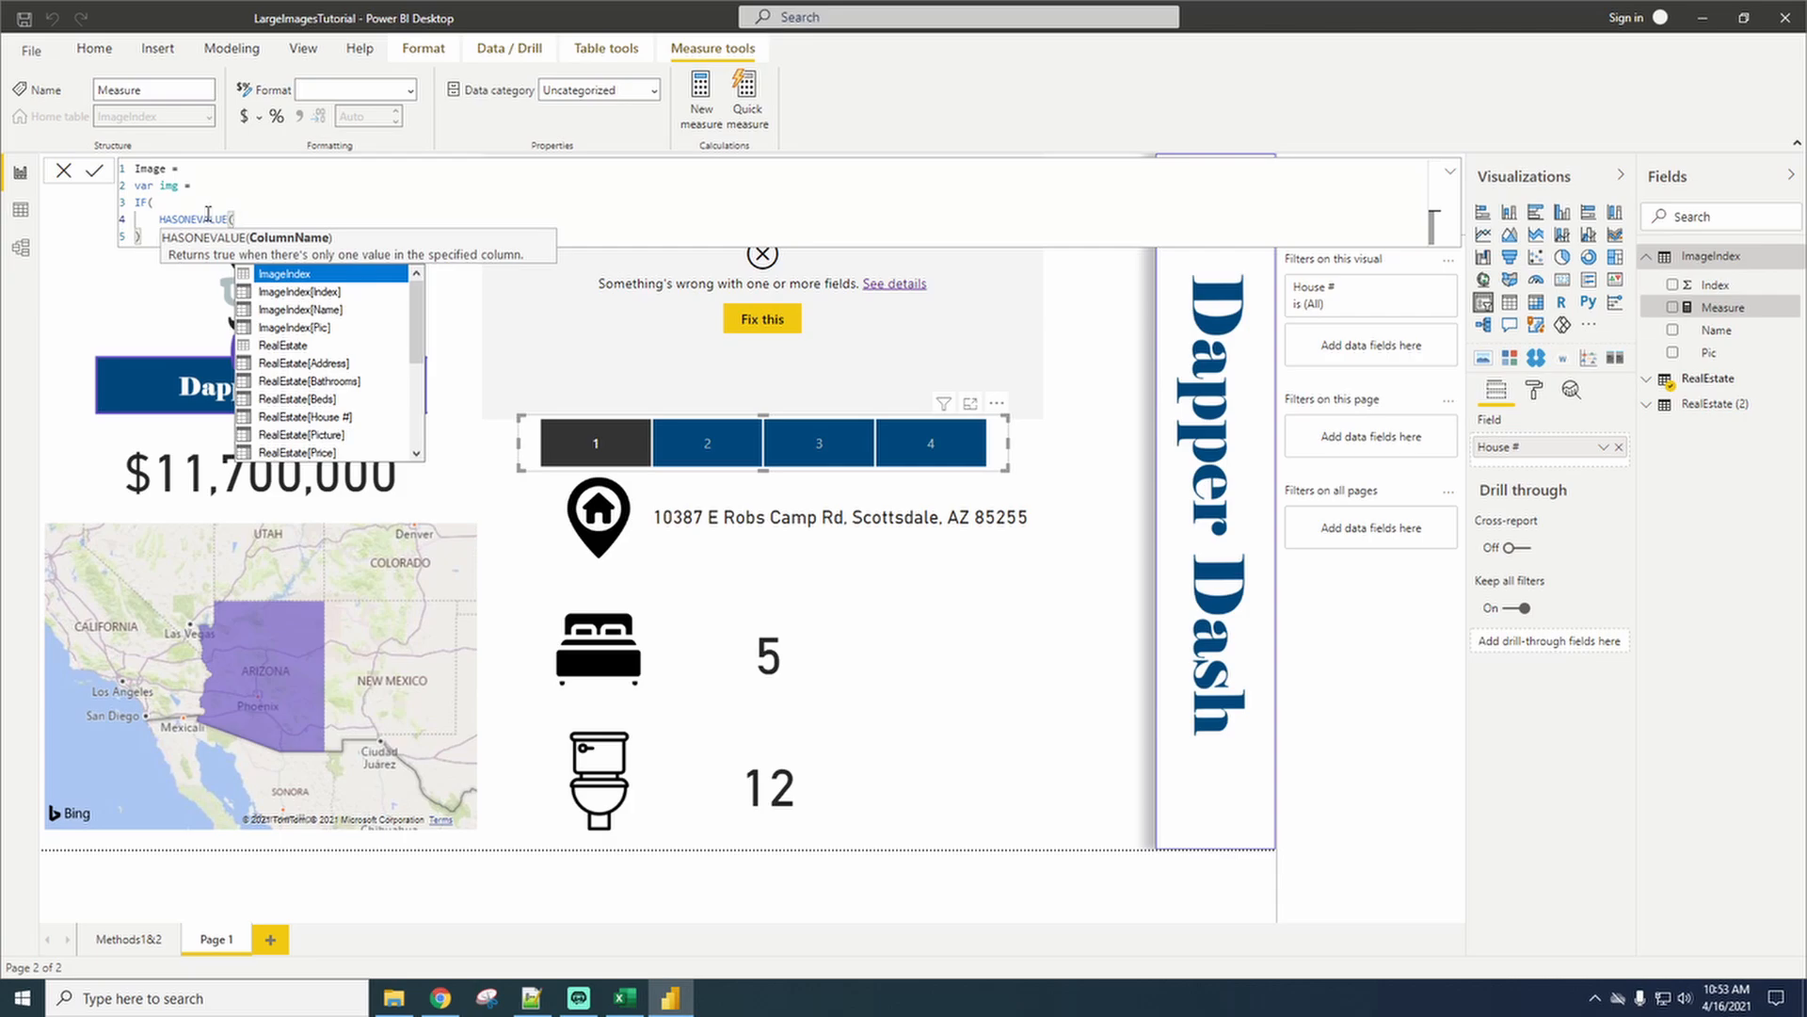
pyautogui.press('Tab')
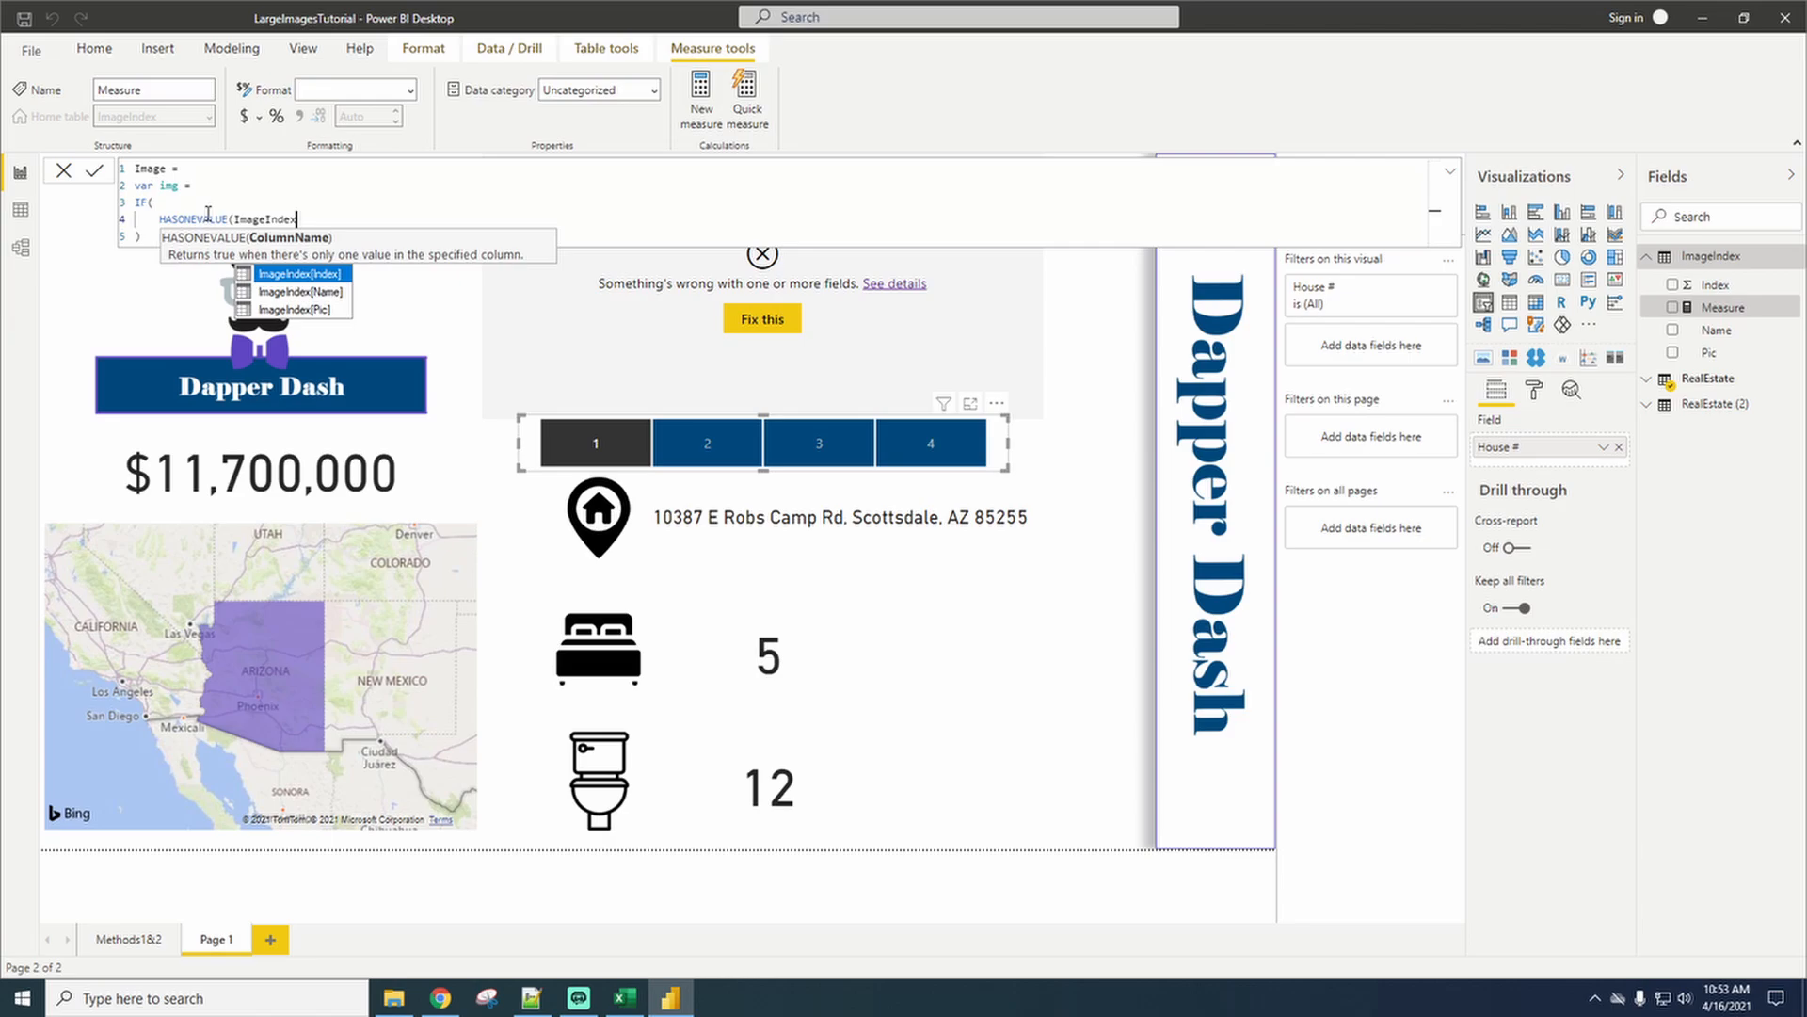
pyautogui.press('Down')
pyautogui.press('Tab')
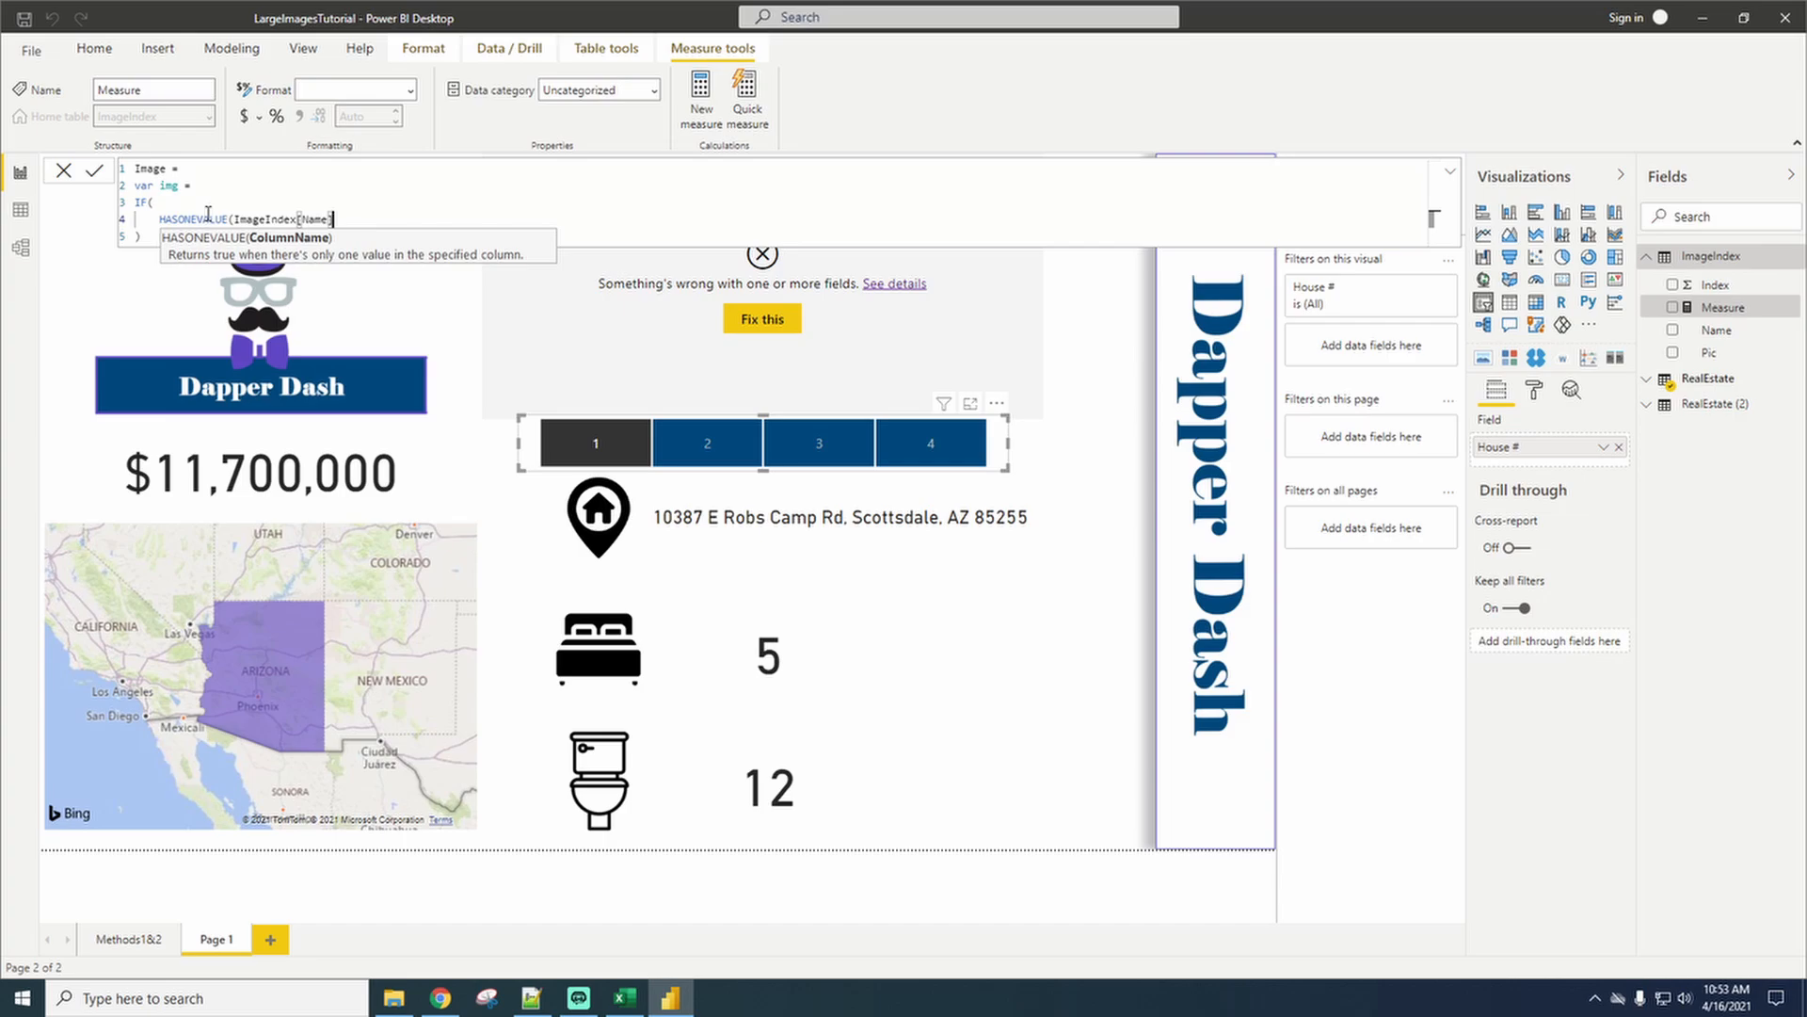
pyautogui.write(')')
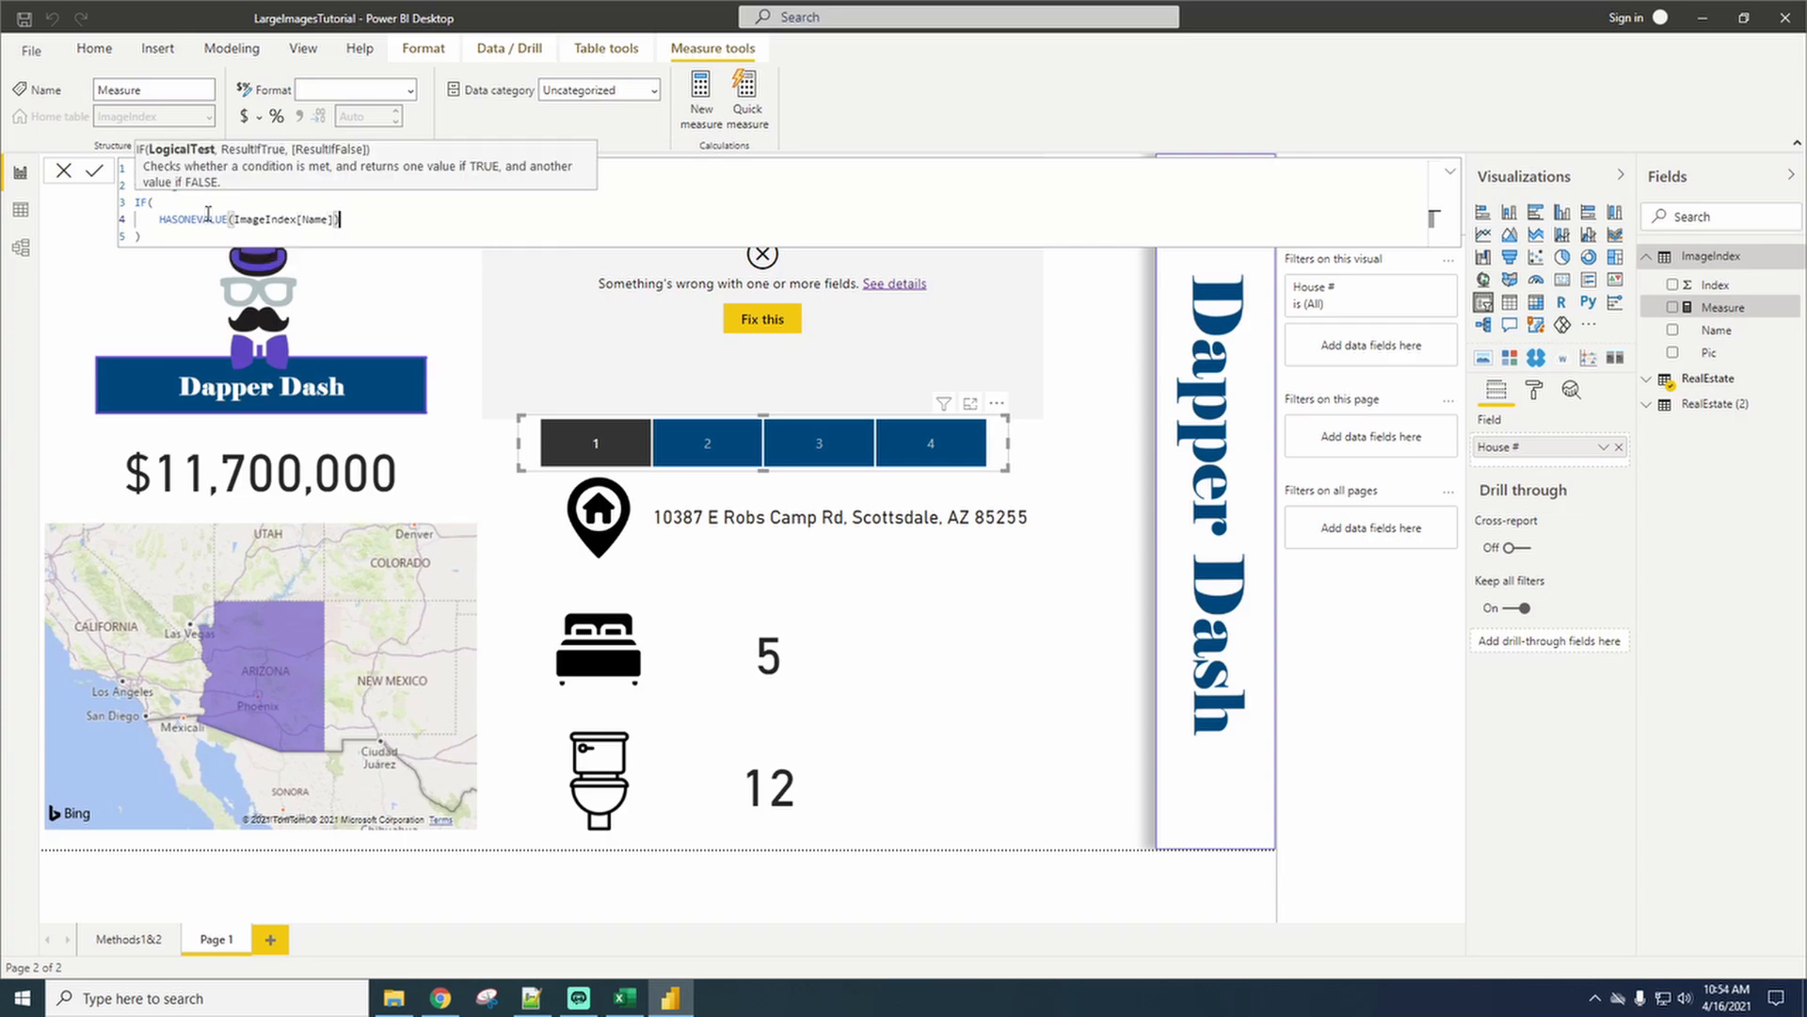
pyautogui.write(',')
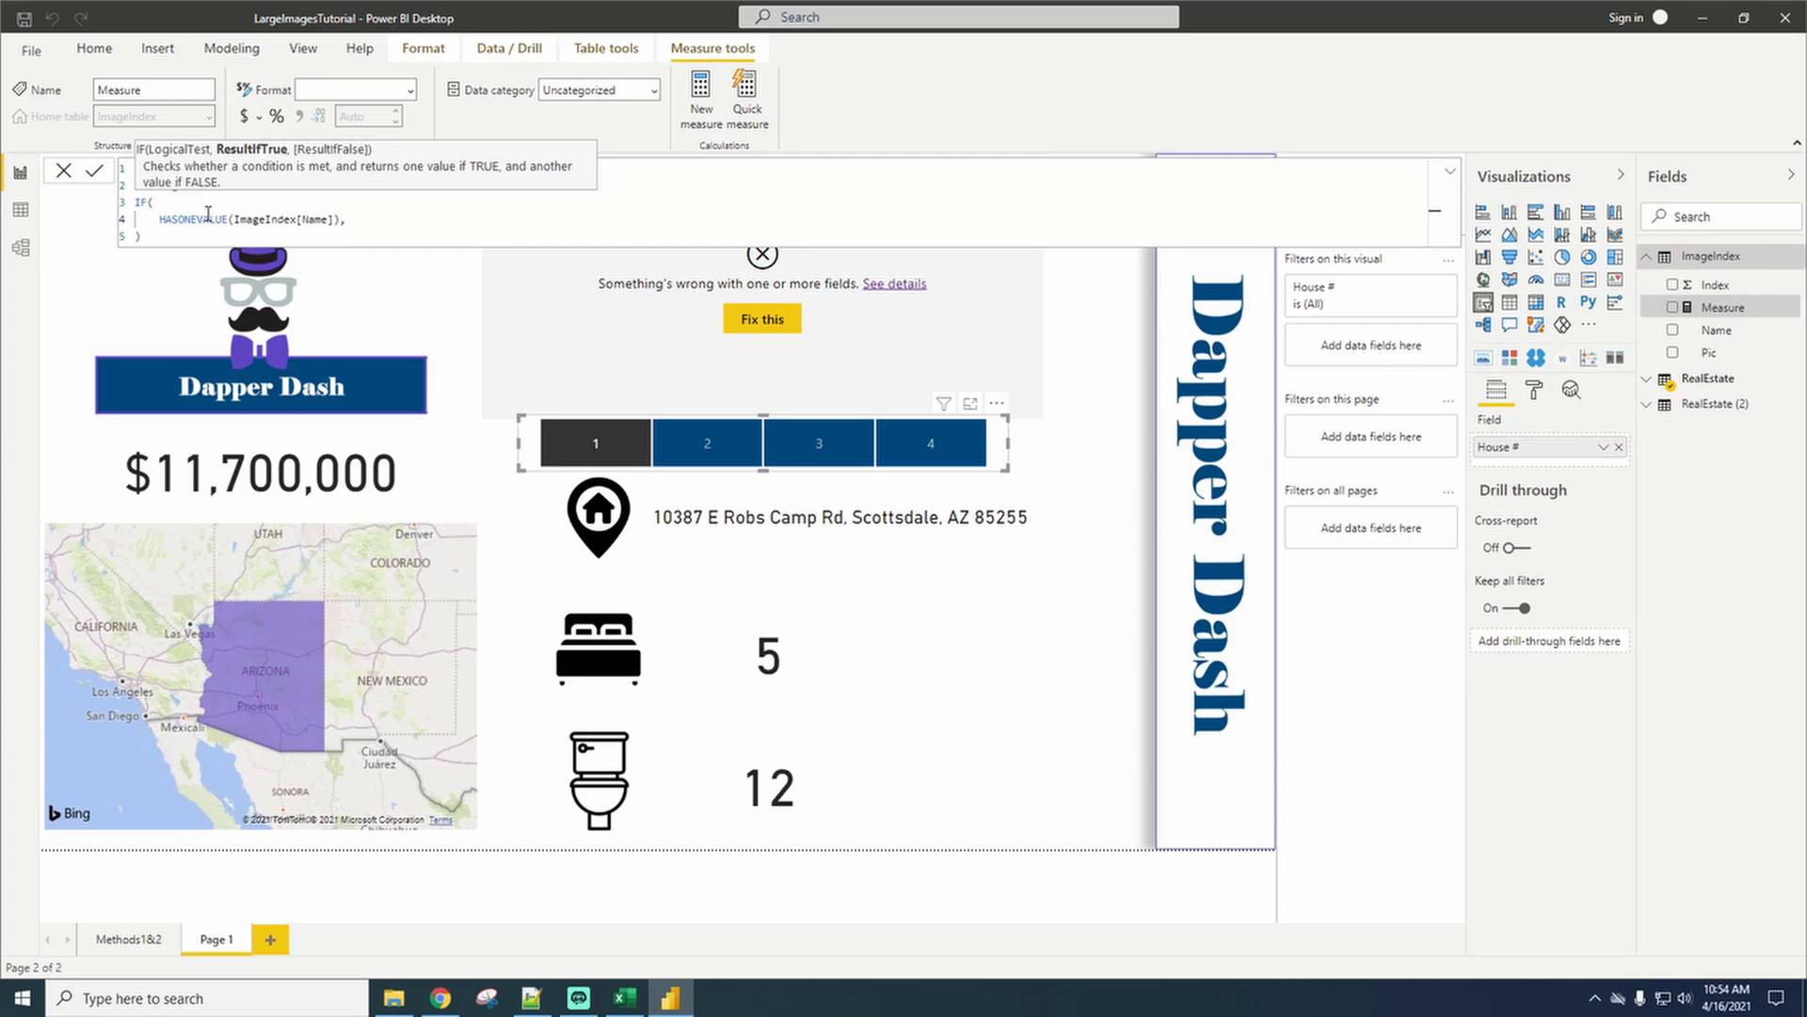
# Start the IF function's true result with the prefix "data:image/jpeg;base64, " followed by the & operator and a new line.
pyautogui.press('Return')
pyautogui.write('"')
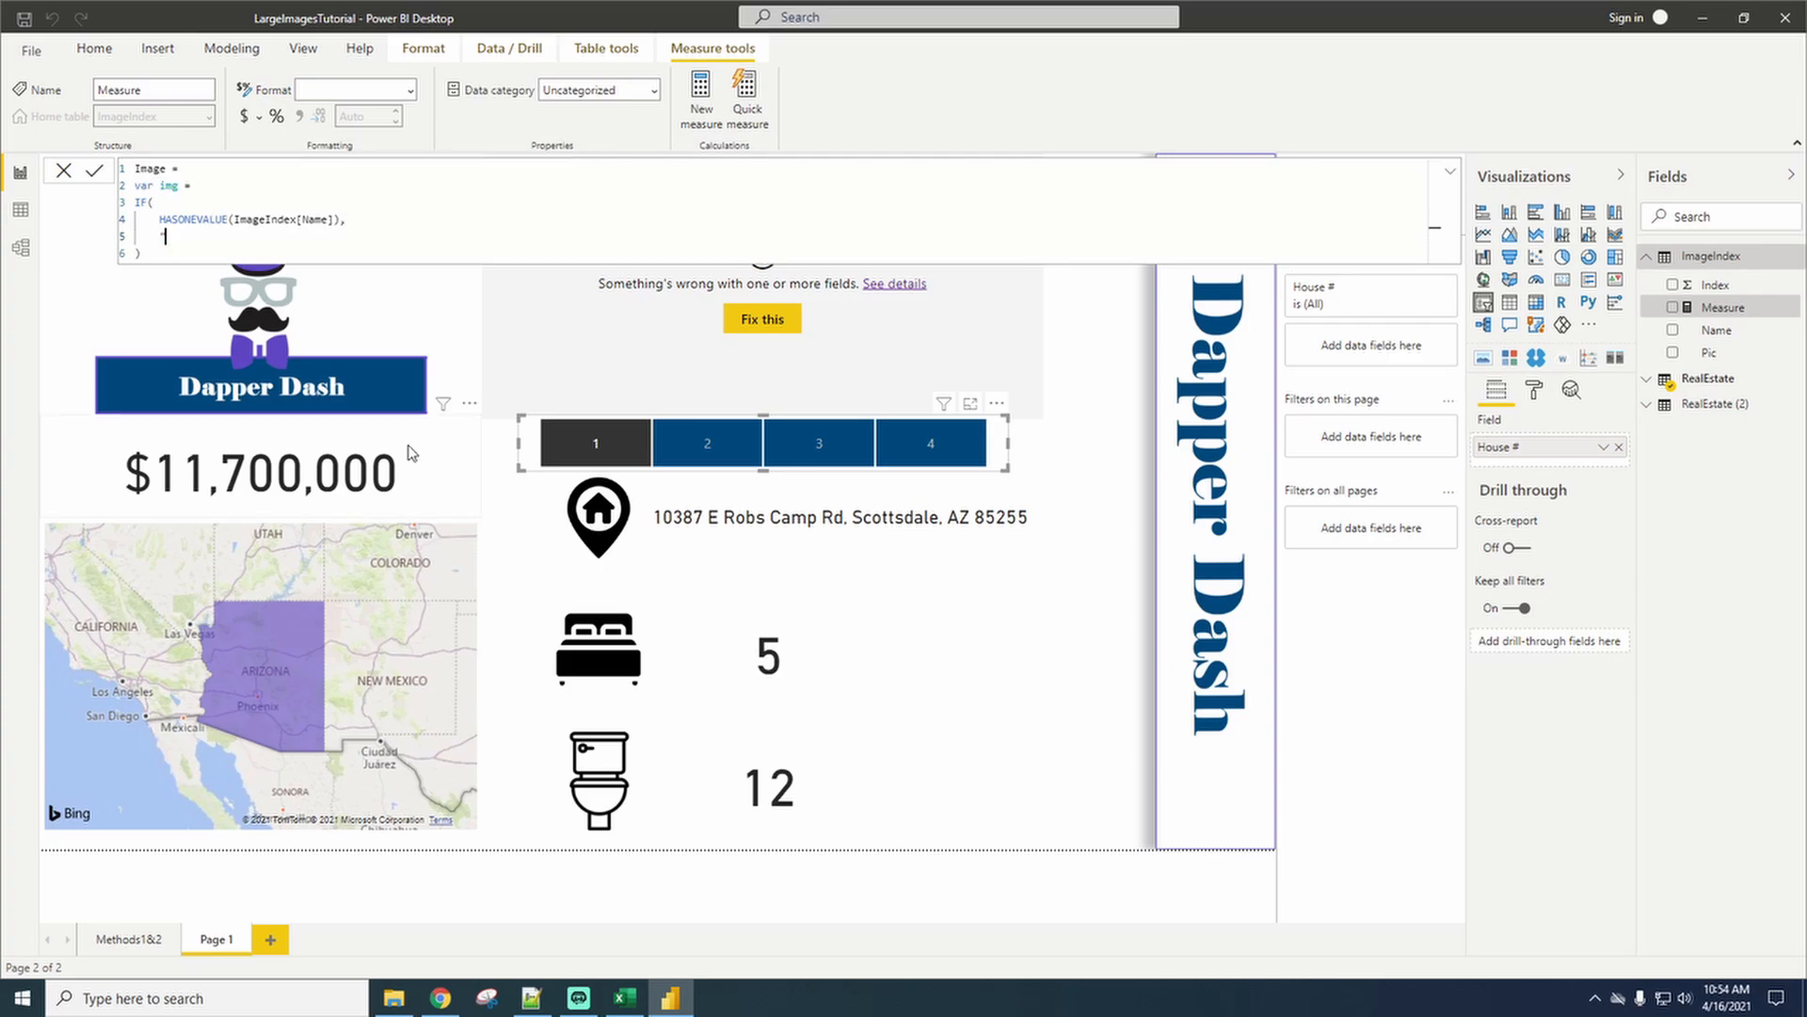
pyautogui.write('data:image')
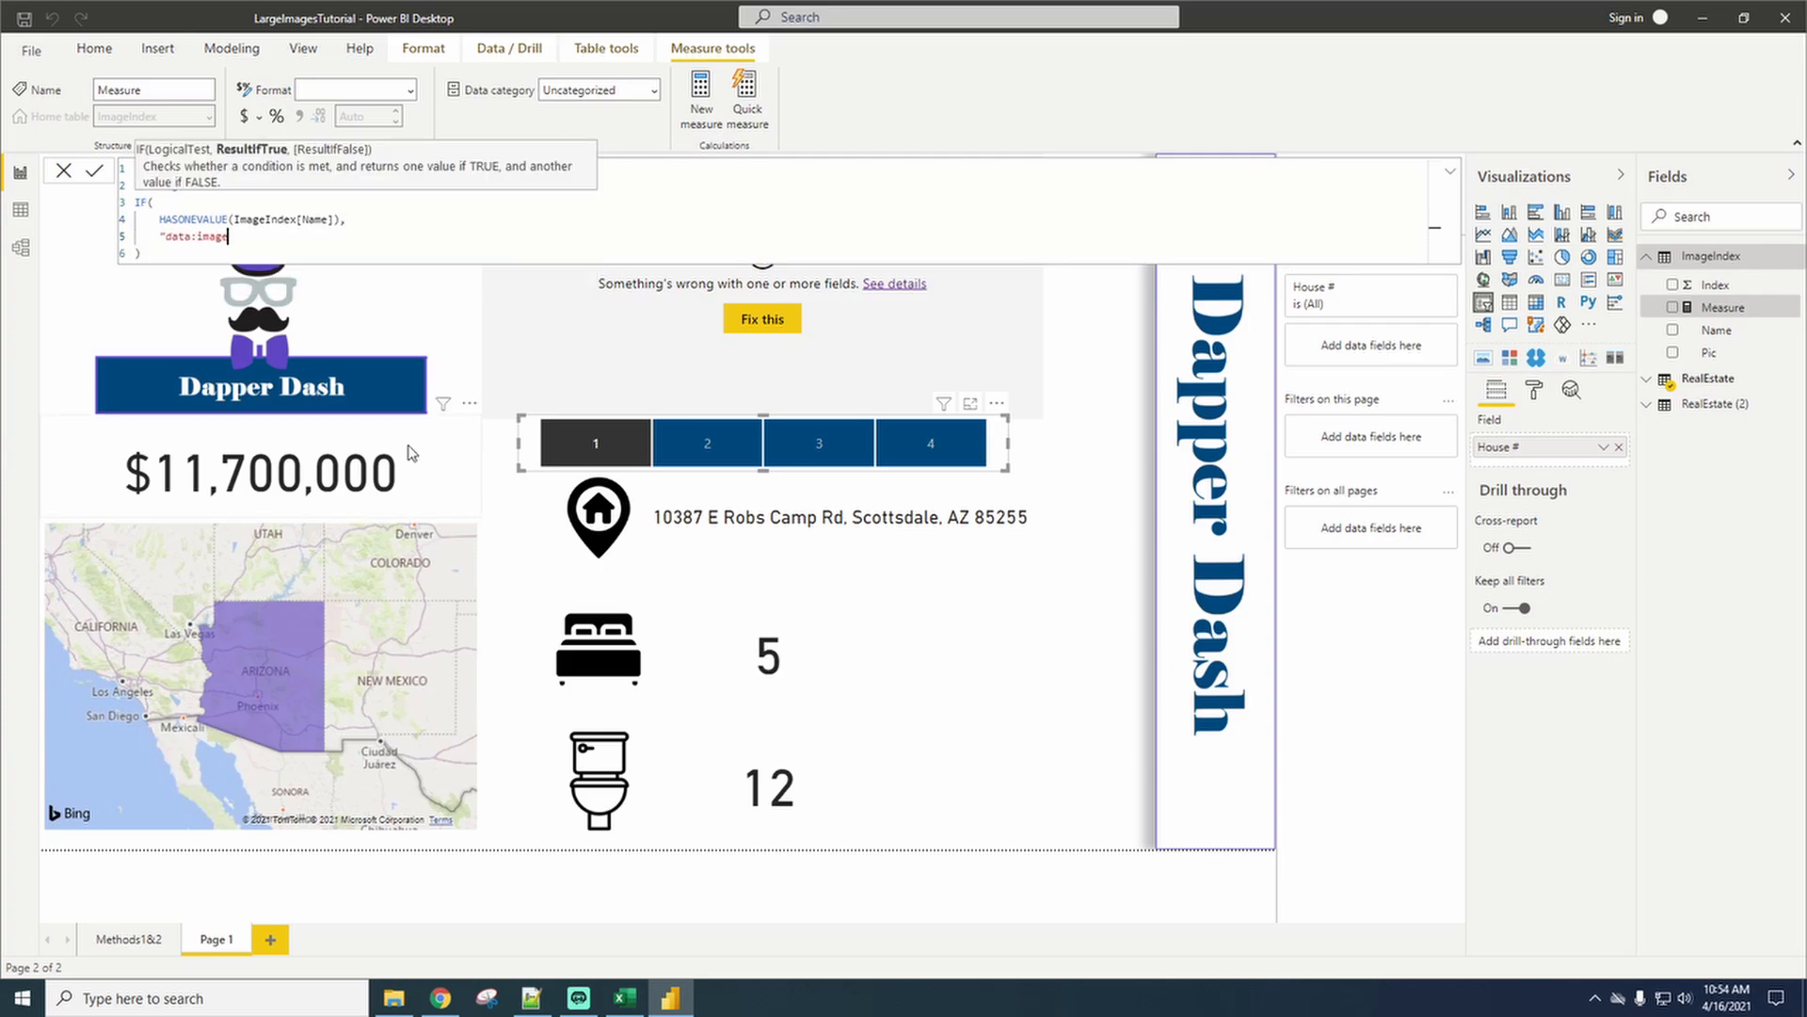
pyautogui.write('/jpeg;base64, "')
pyautogui.write('&')
pyautogui.hotkey('shift', 'Return')
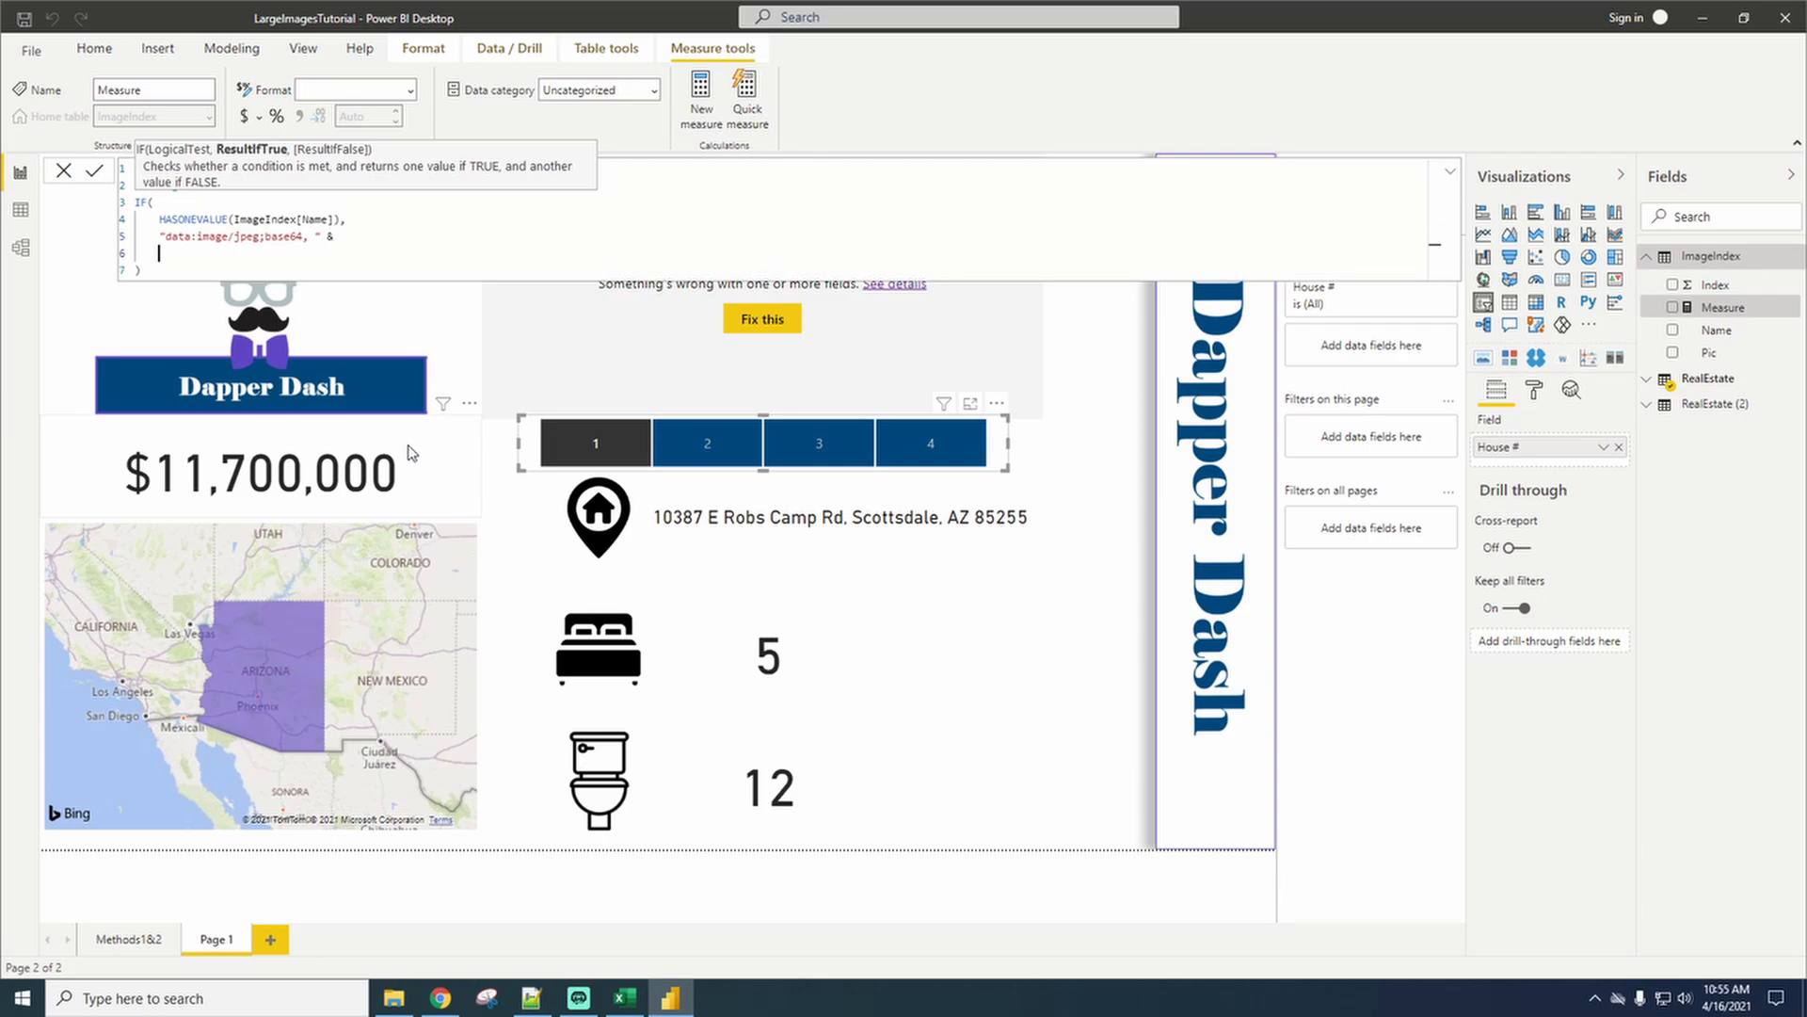
# Add a CONCATENATEX call over the ImageIndex table to the true result, with ImageIndex[Pic] as its expression.
pyautogui.write('Concatex')
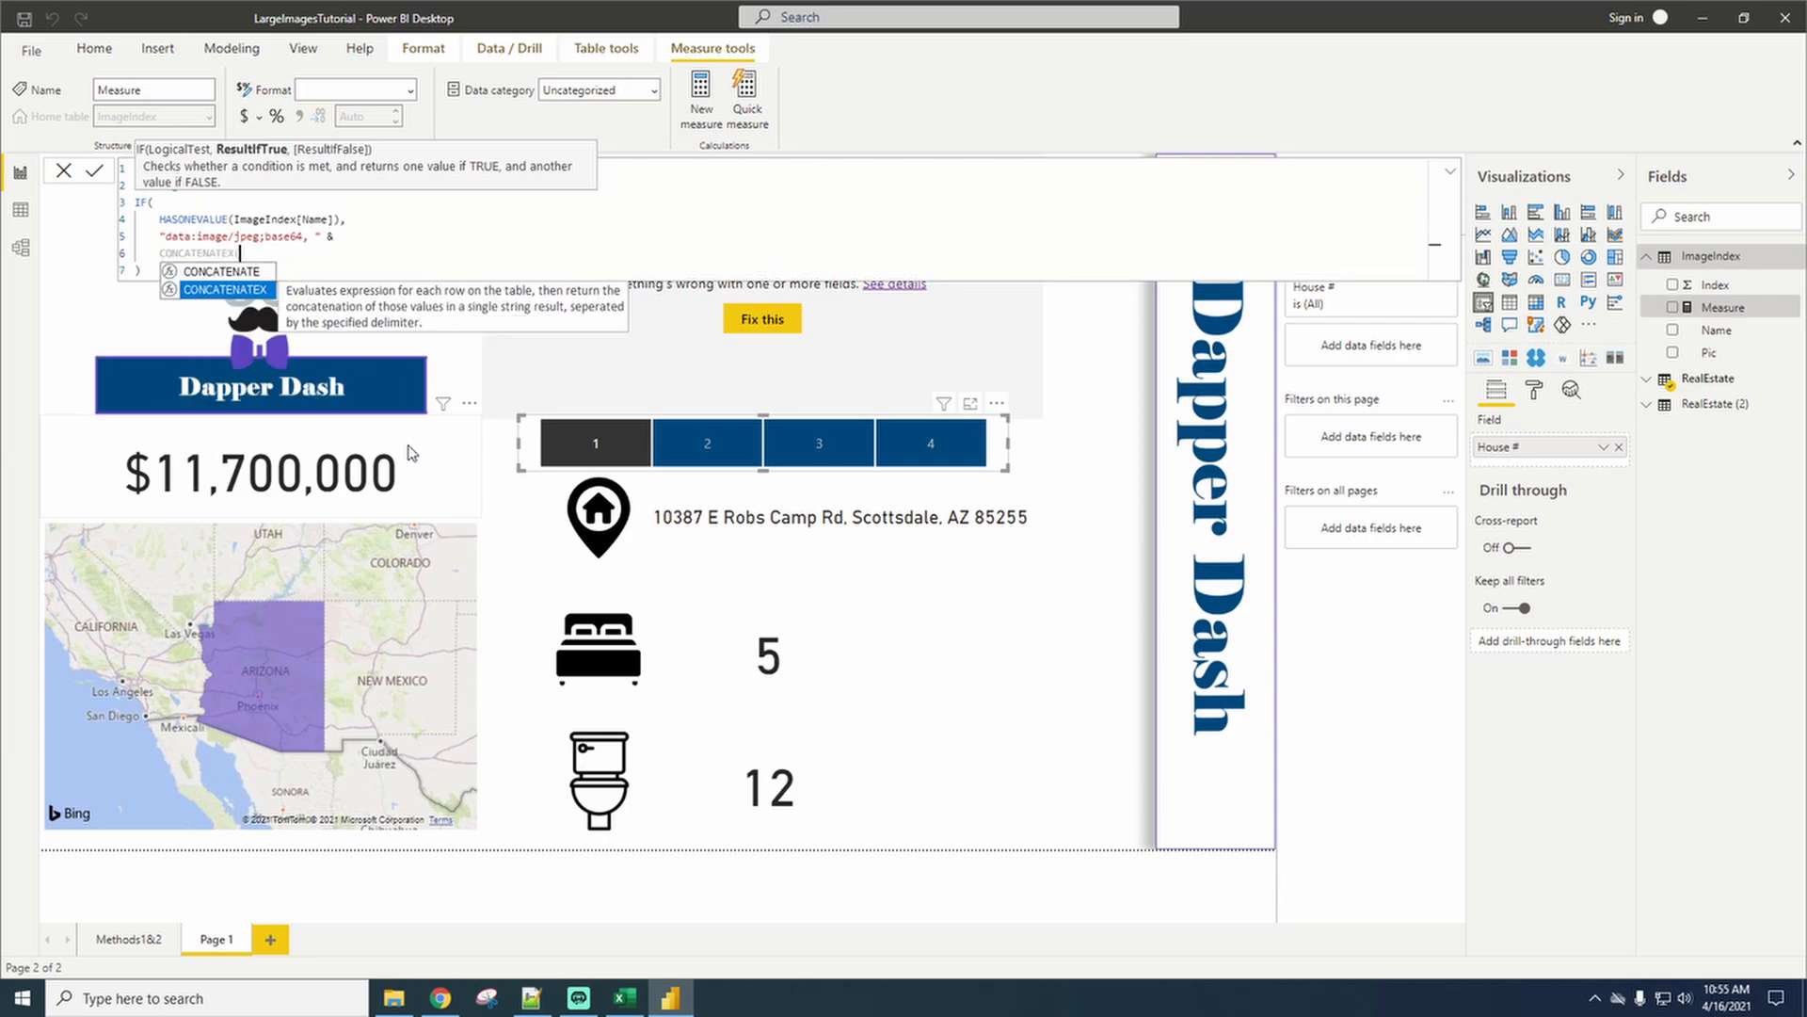
pyautogui.press('Tab')
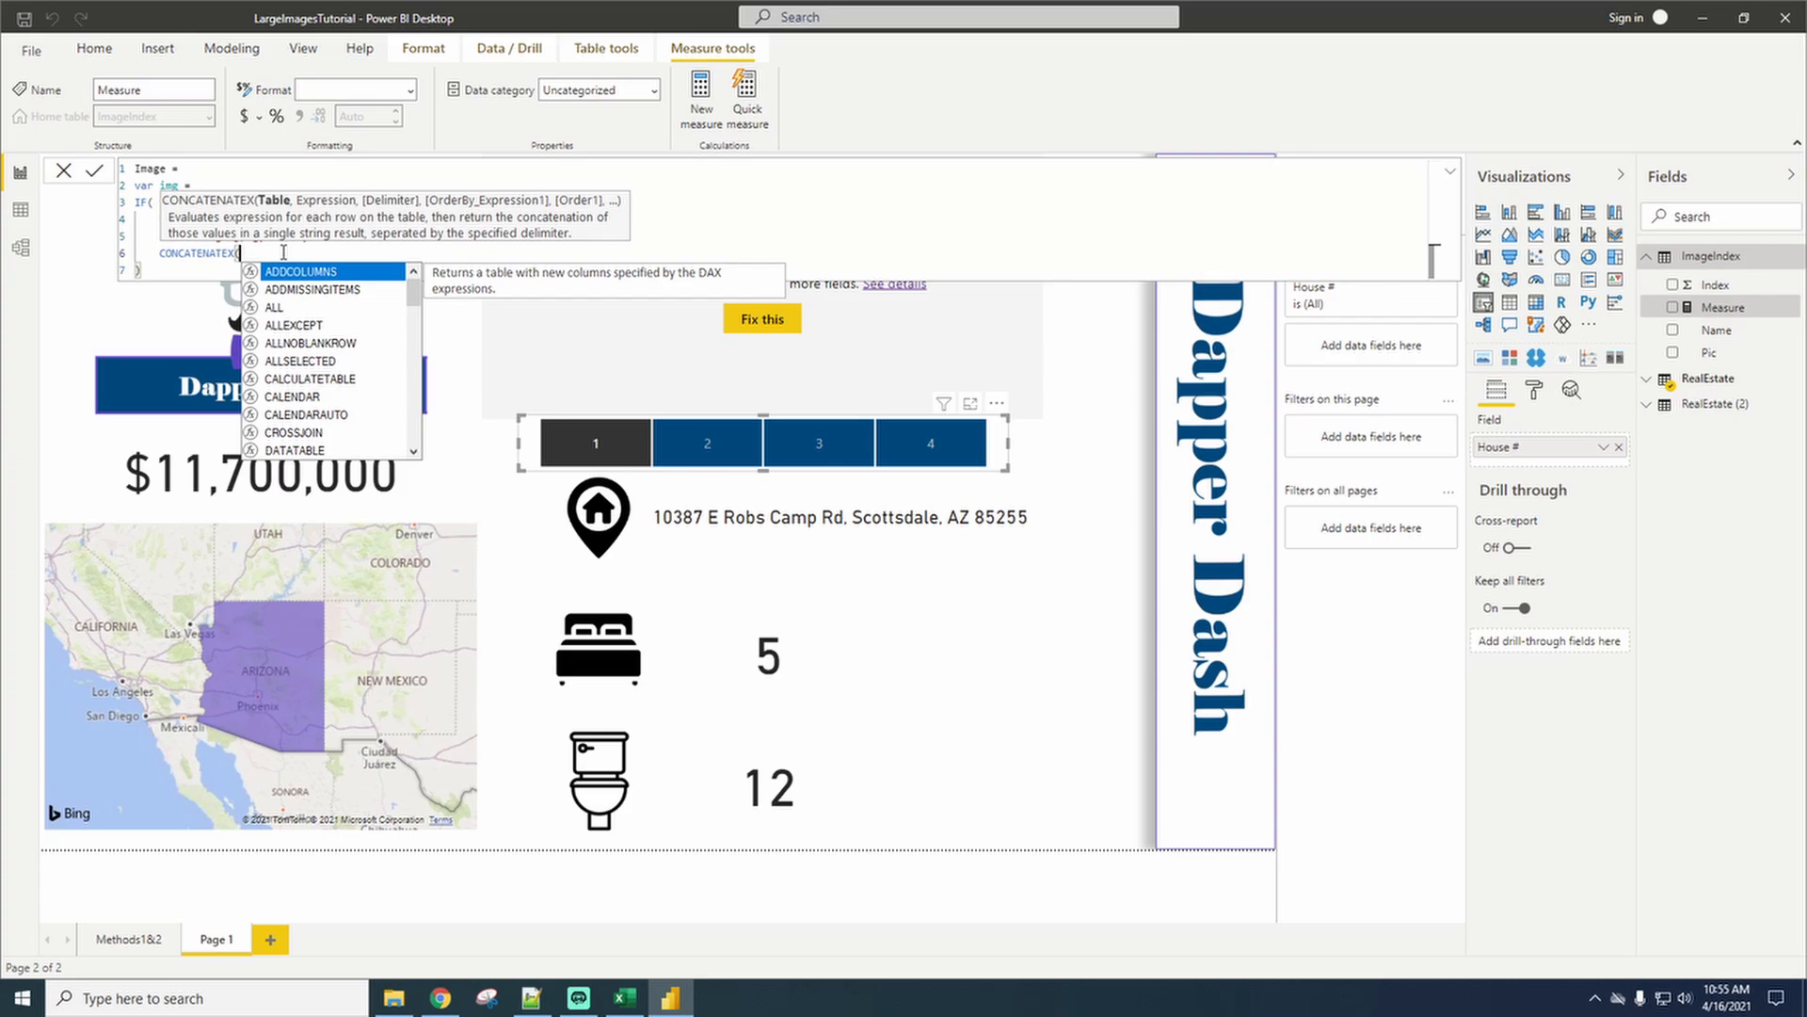
pyautogui.write('ImageIndex')
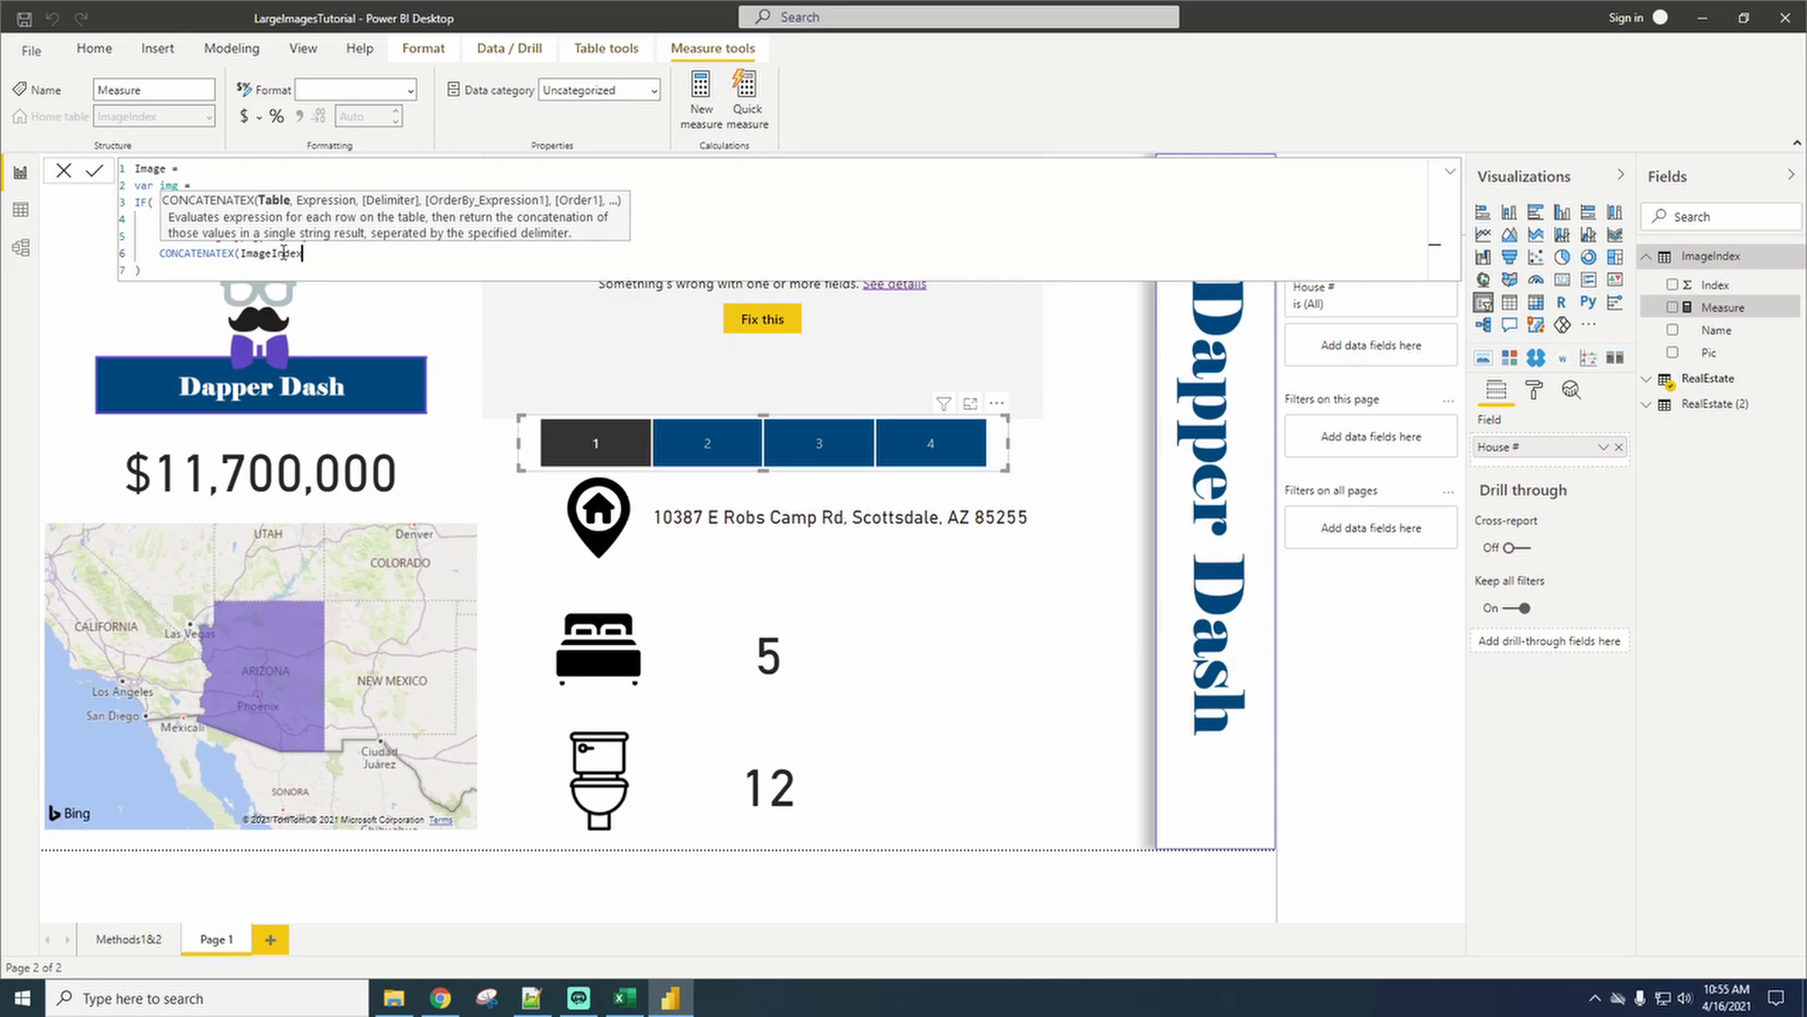
pyautogui.write(',')
pyautogui.hotkey('shift', 'Return')
pyautogui.write('ImageIndex[Pic')
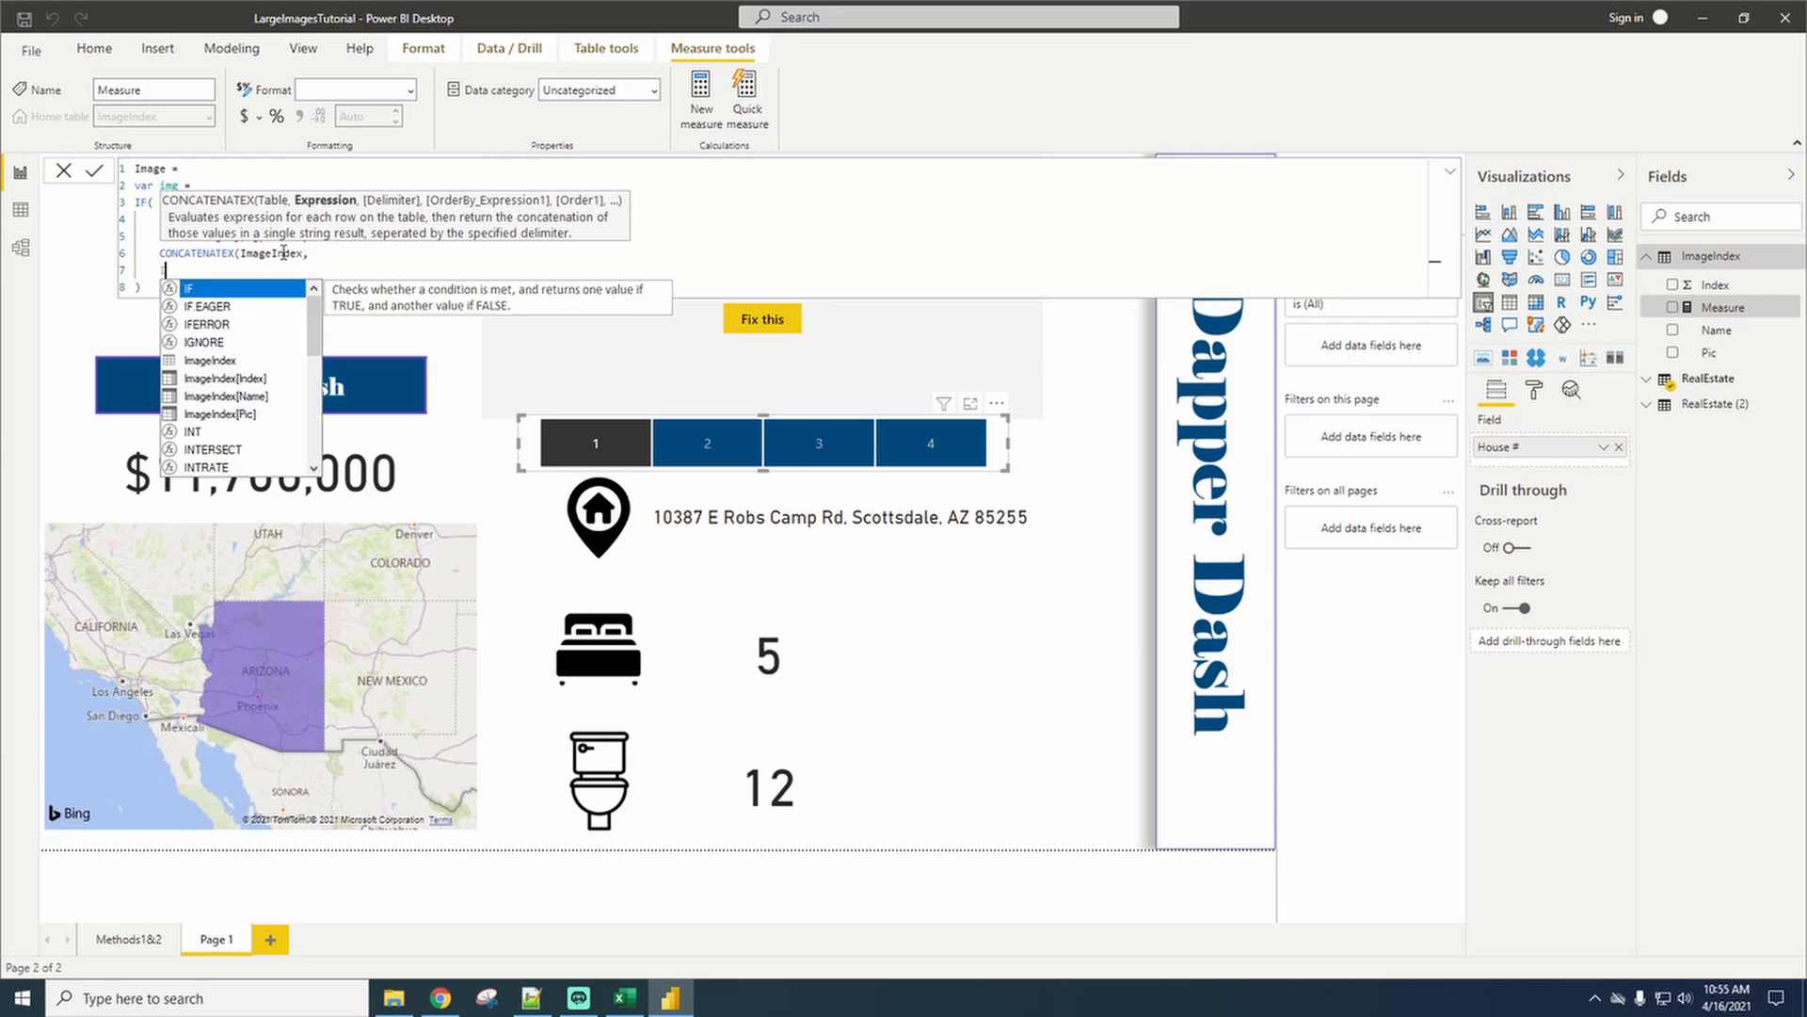
pyautogui.write(']')
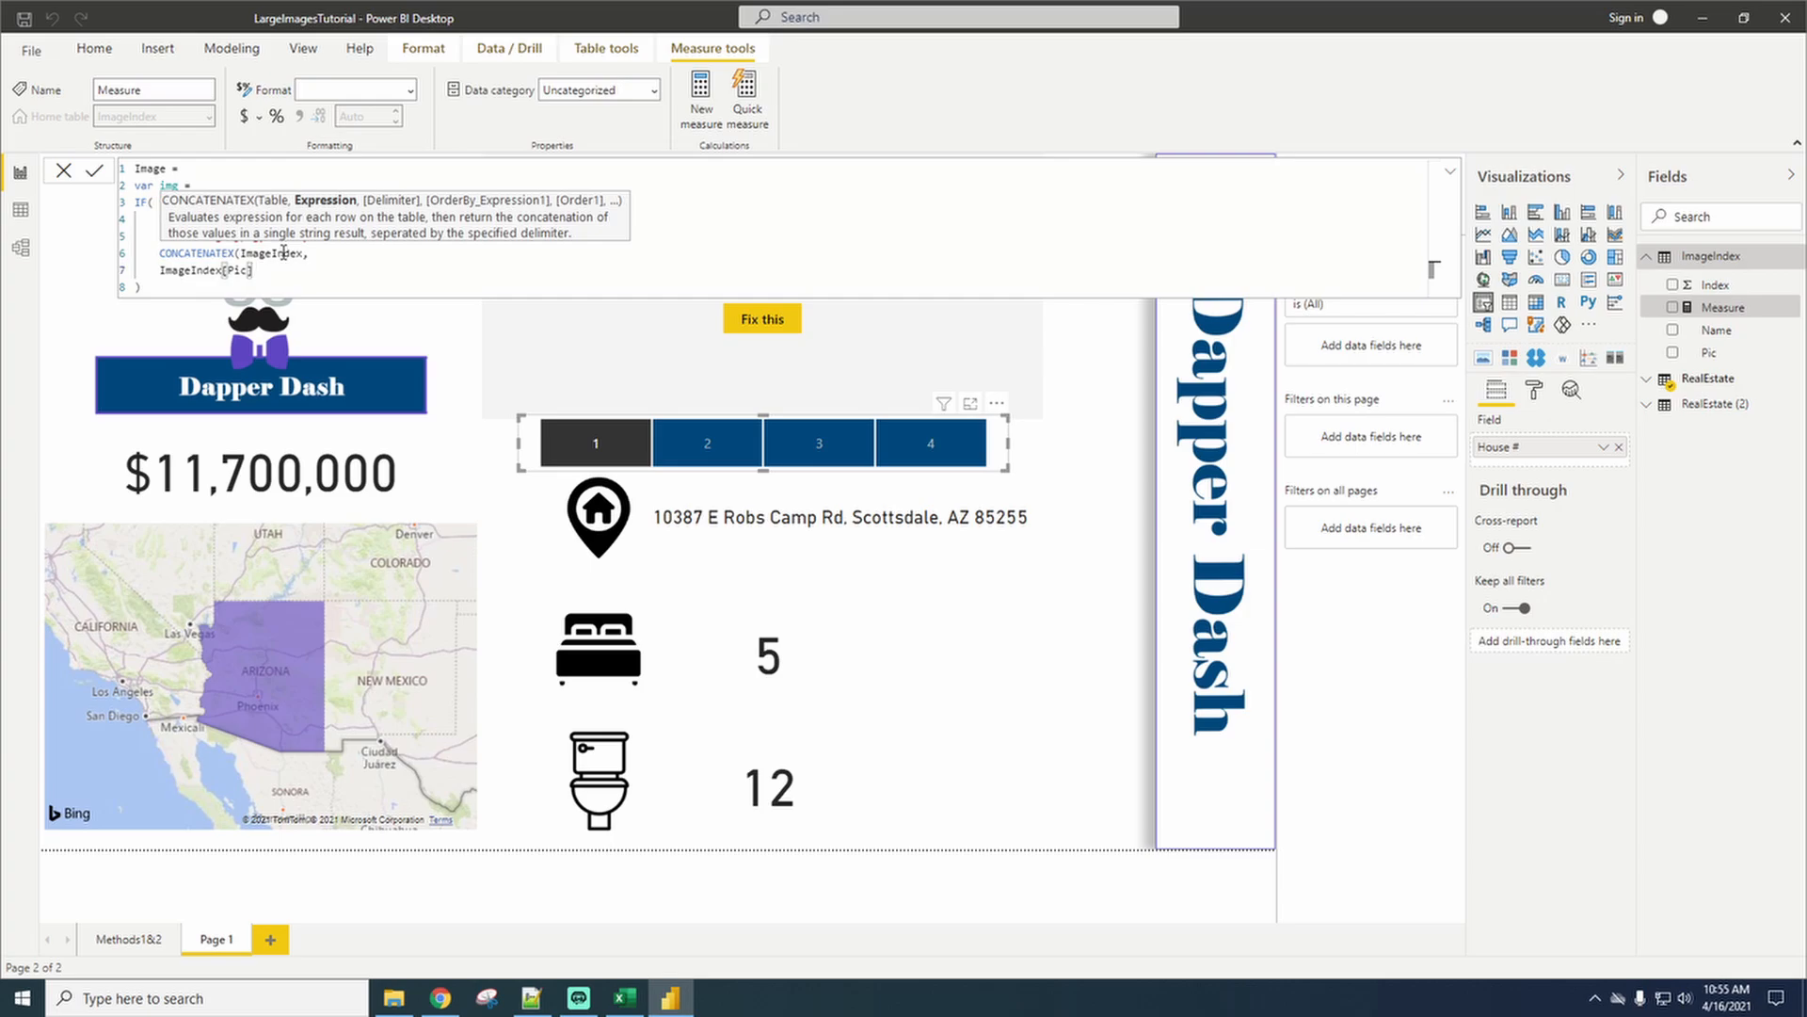
pyautogui.write(',')
pyautogui.hotkey('shift', 'Return')
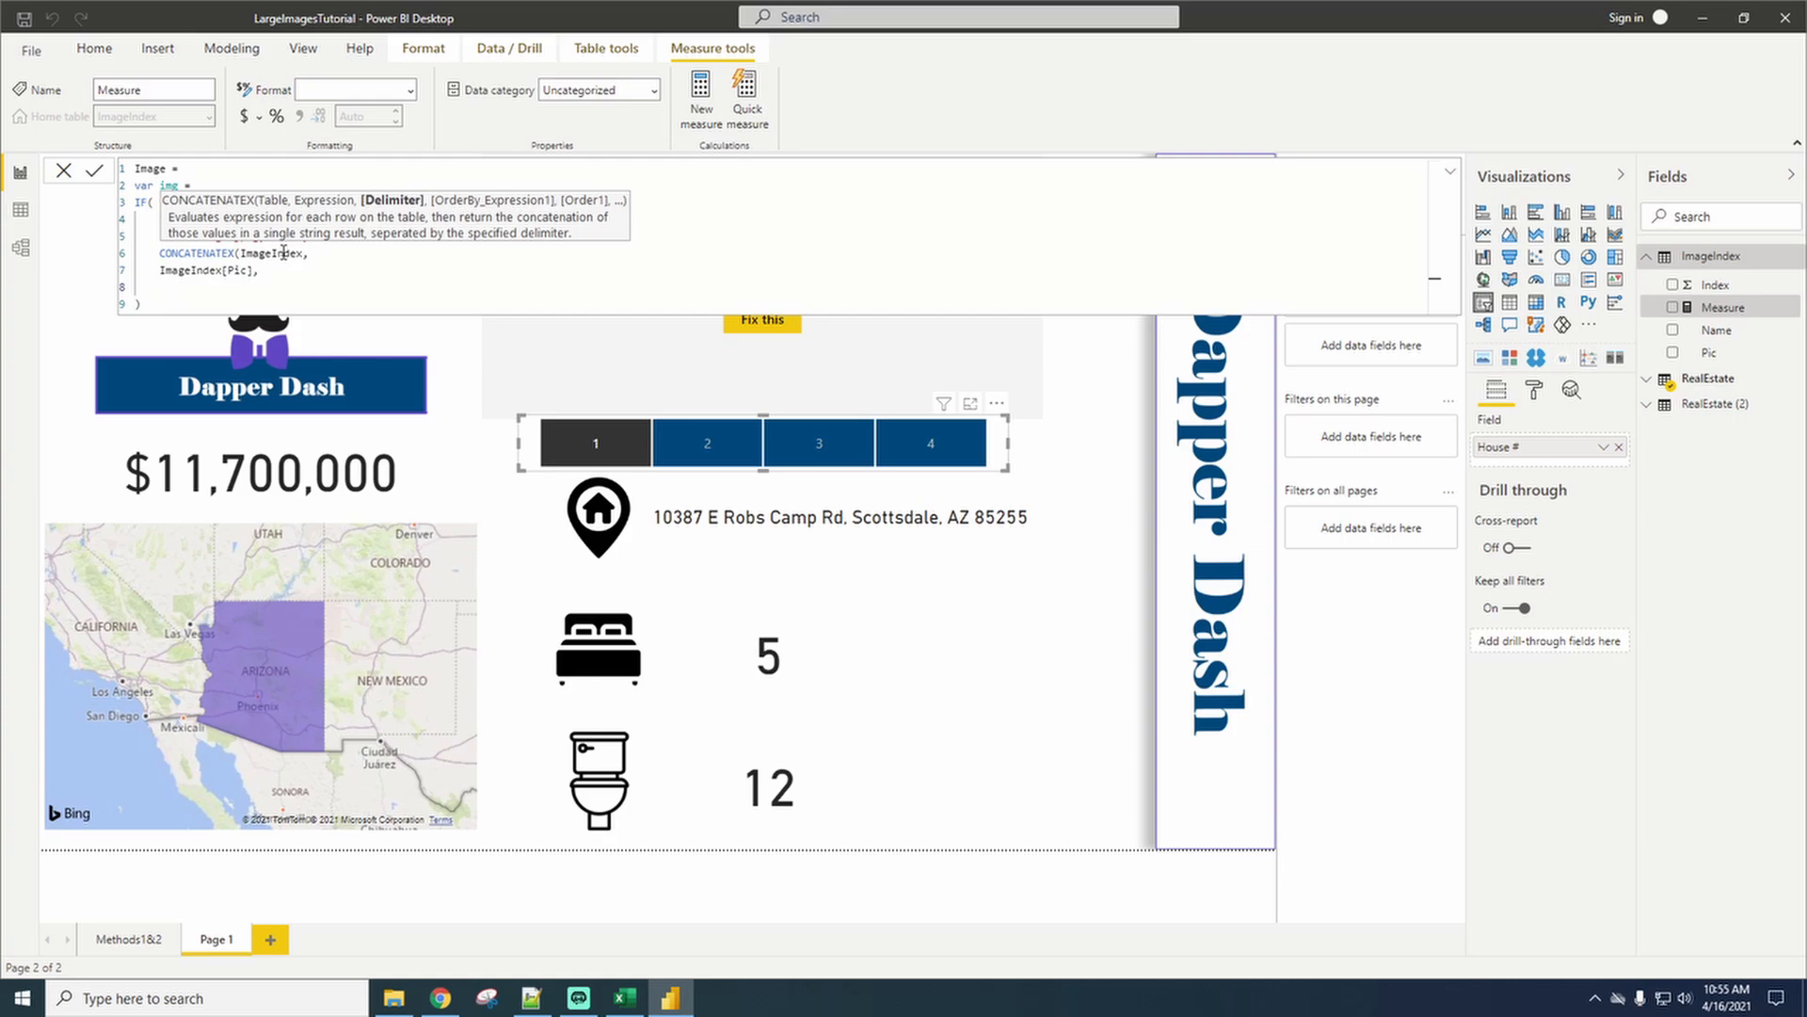
# Leave the CONCATENATEX delimiter empty, order by ImageIndex[Index] with ASC, and close the function.
pyautogui.write(',')
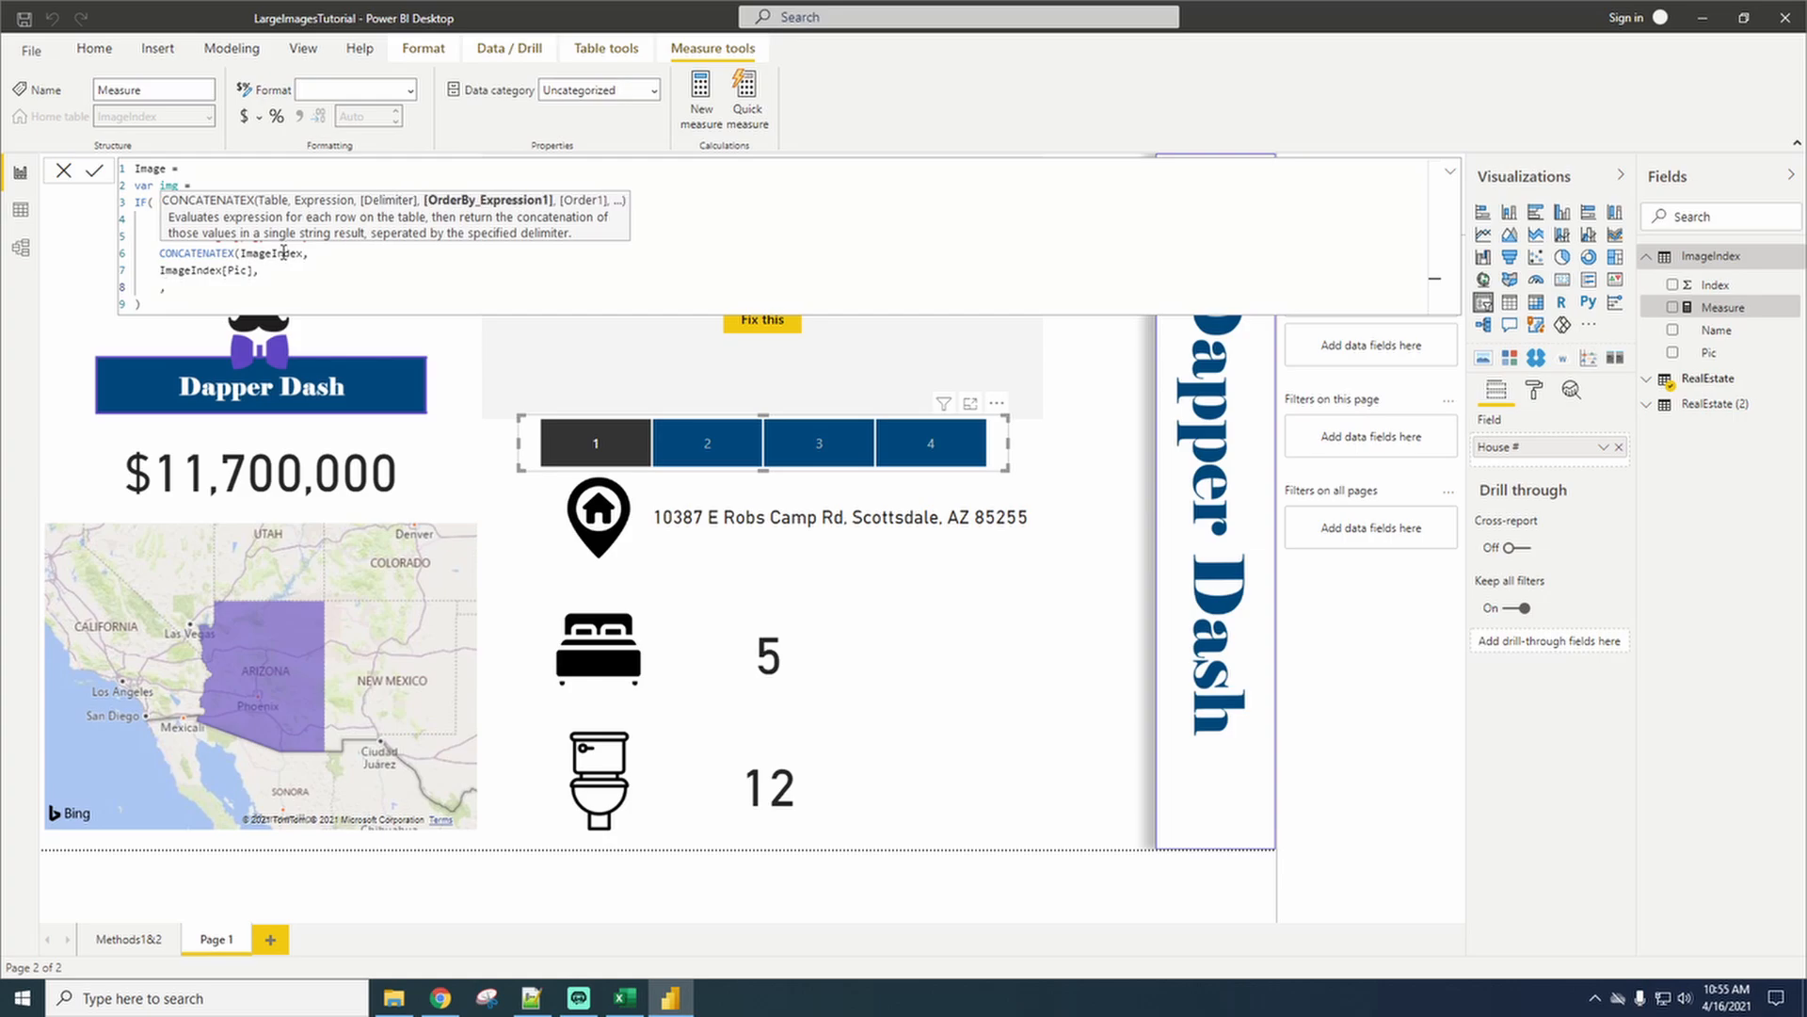
pyautogui.hotkey('shift', 'Return')
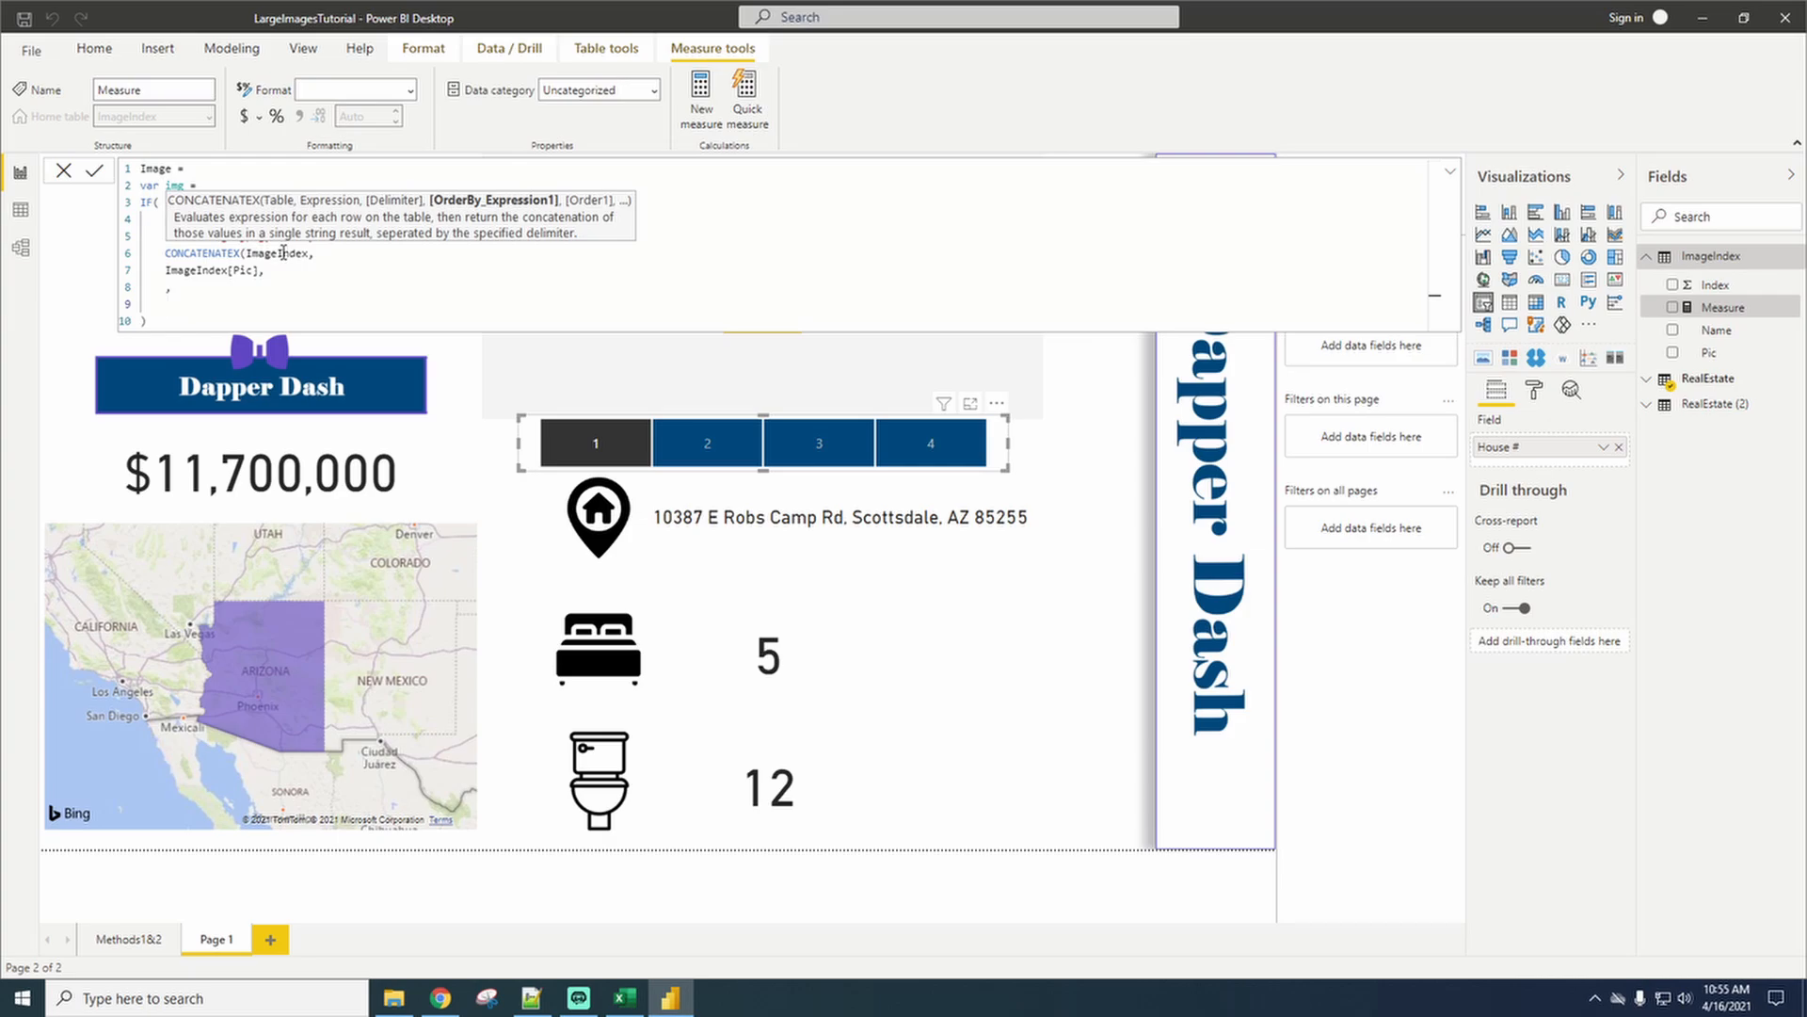
pyautogui.write('In')
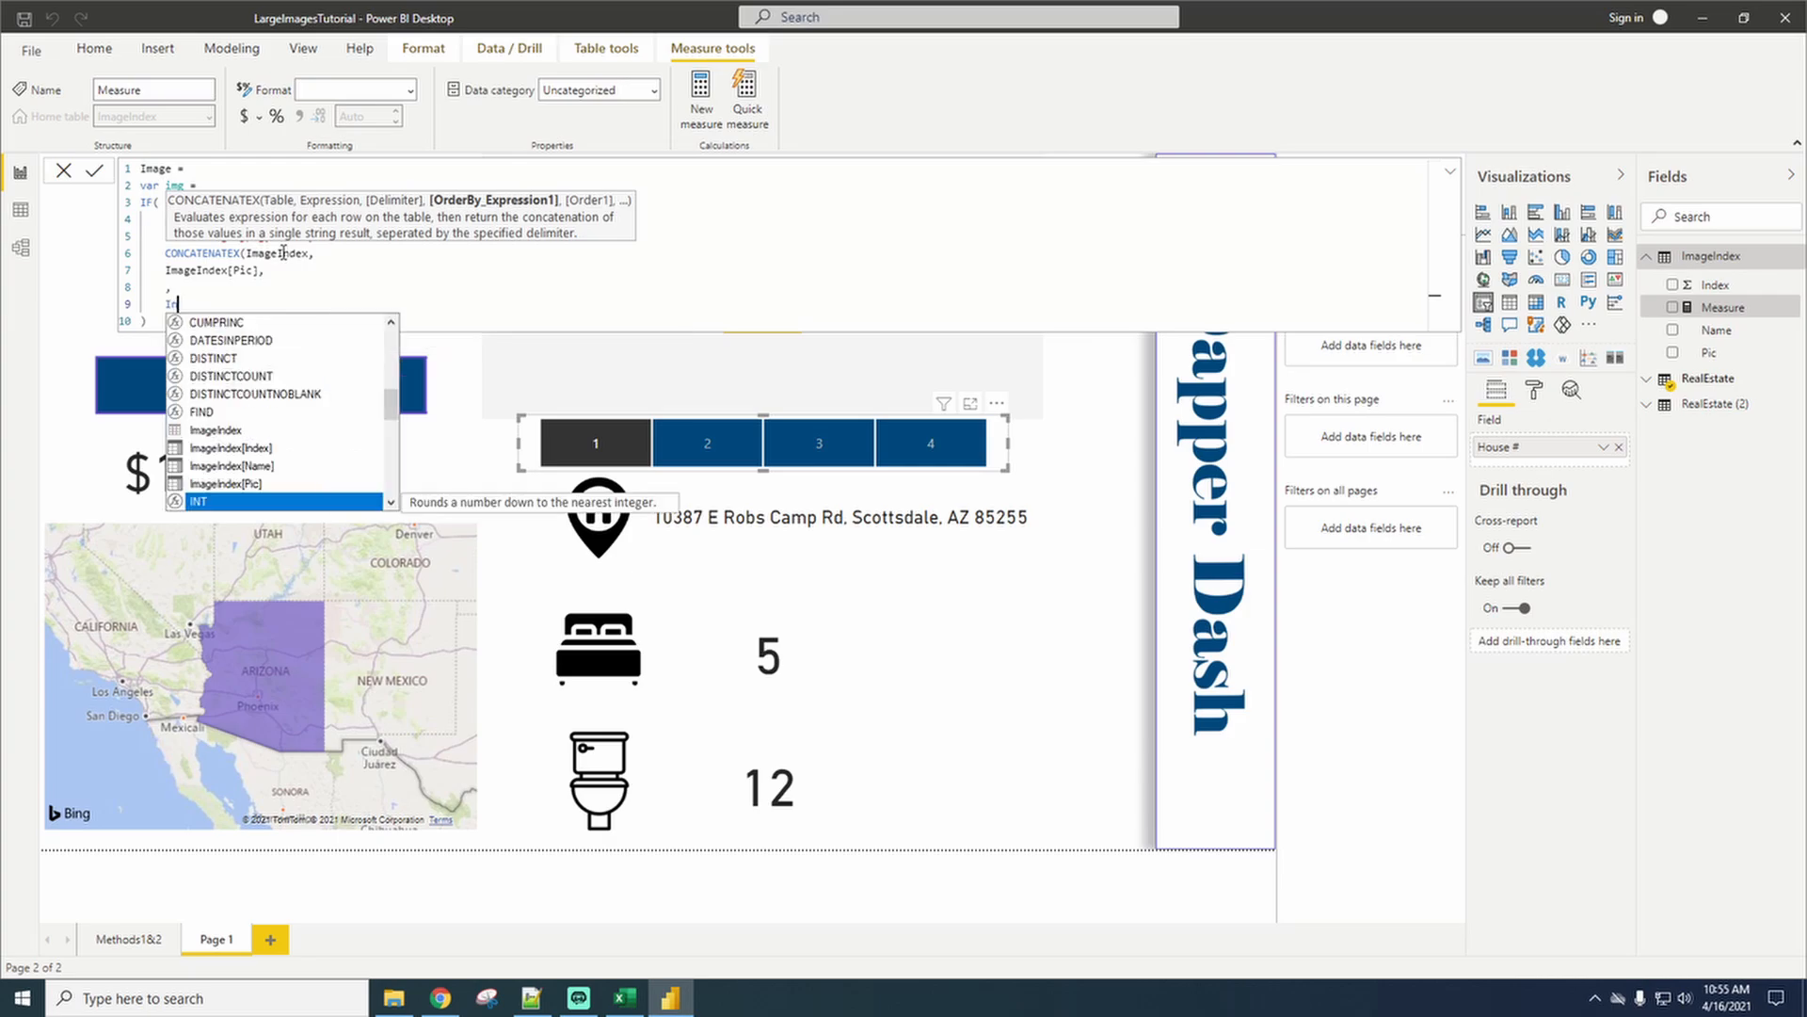
pyautogui.press('Up')
pyautogui.press('Up')
pyautogui.press('Up')
pyautogui.press('Tab')
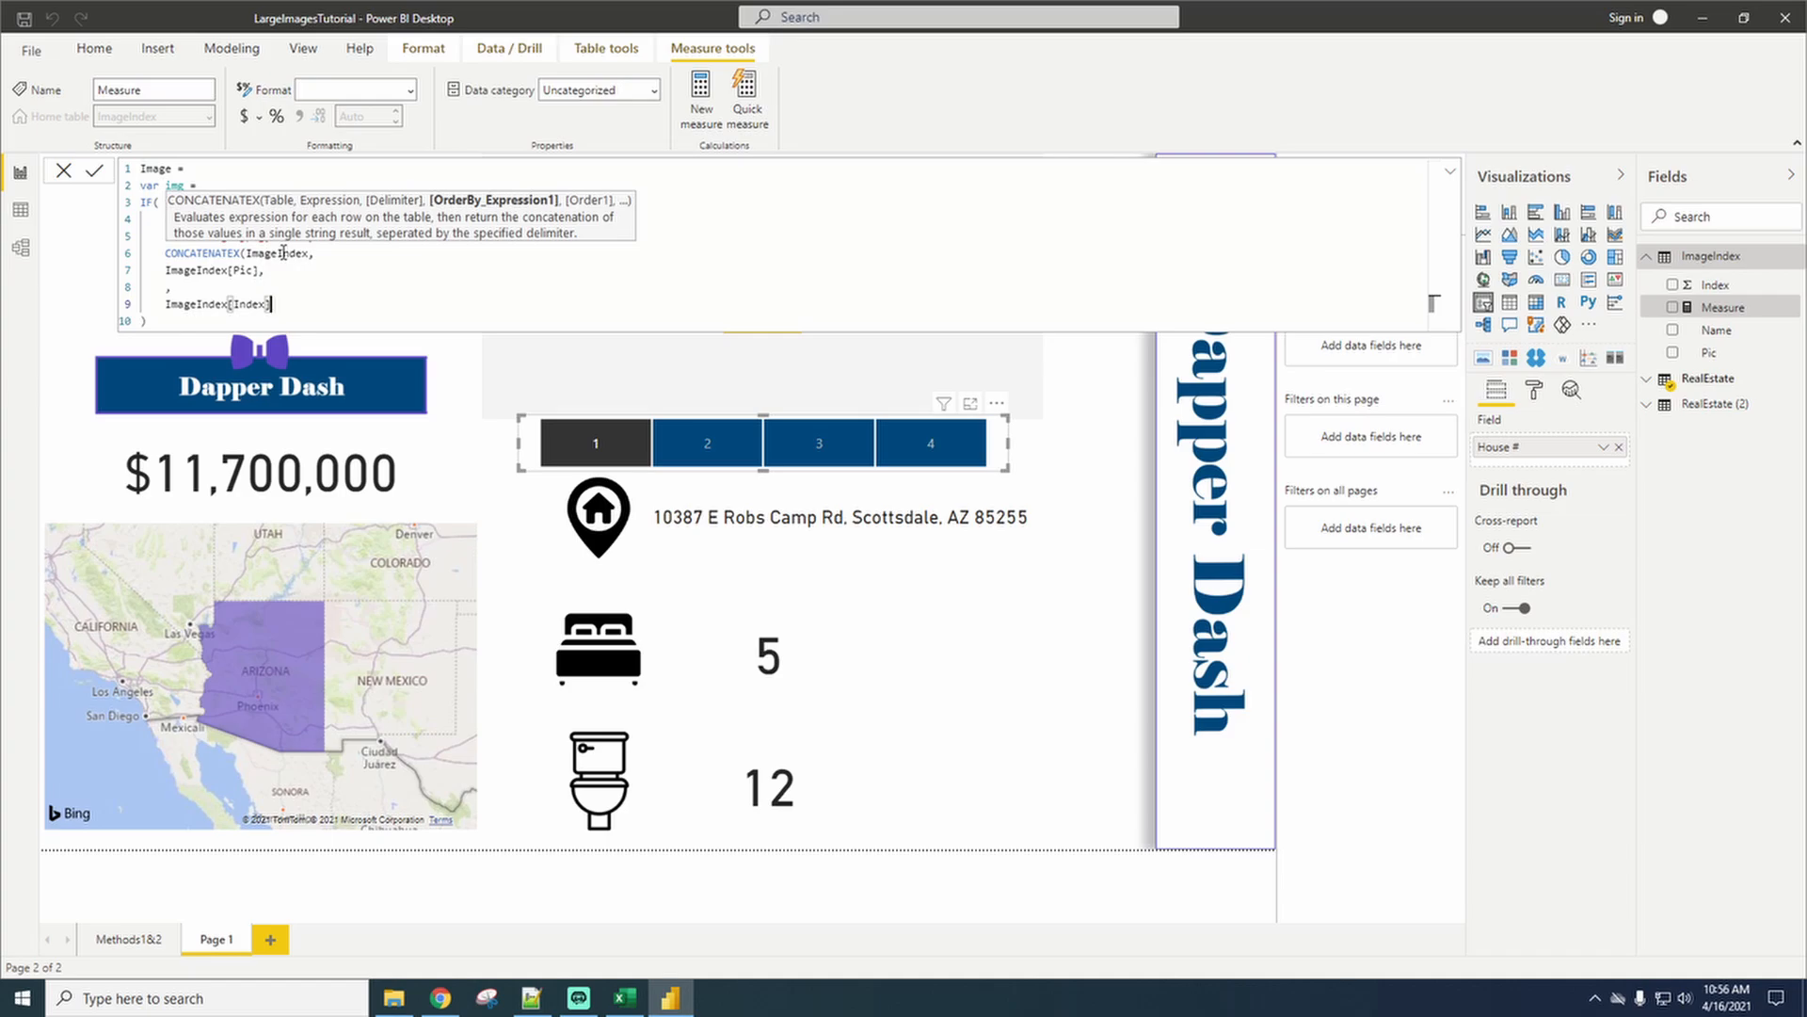
pyautogui.write(',')
pyautogui.press('Tab')
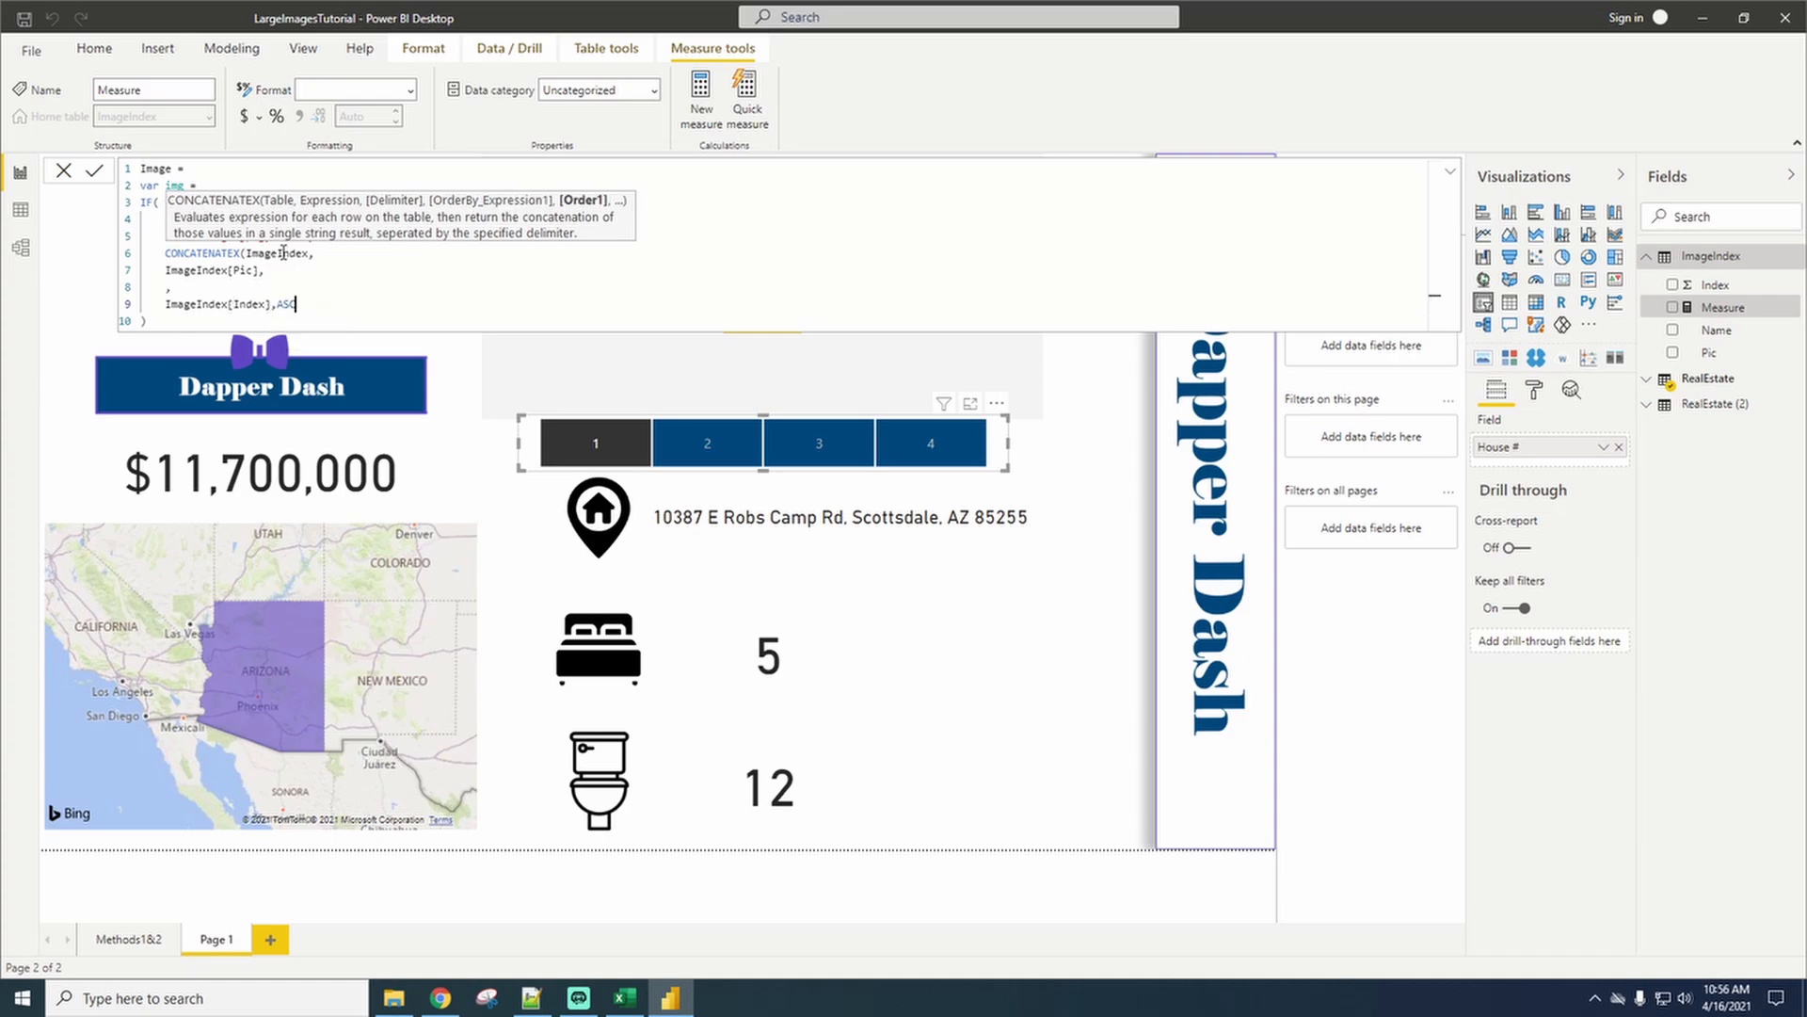
pyautogui.write(')')
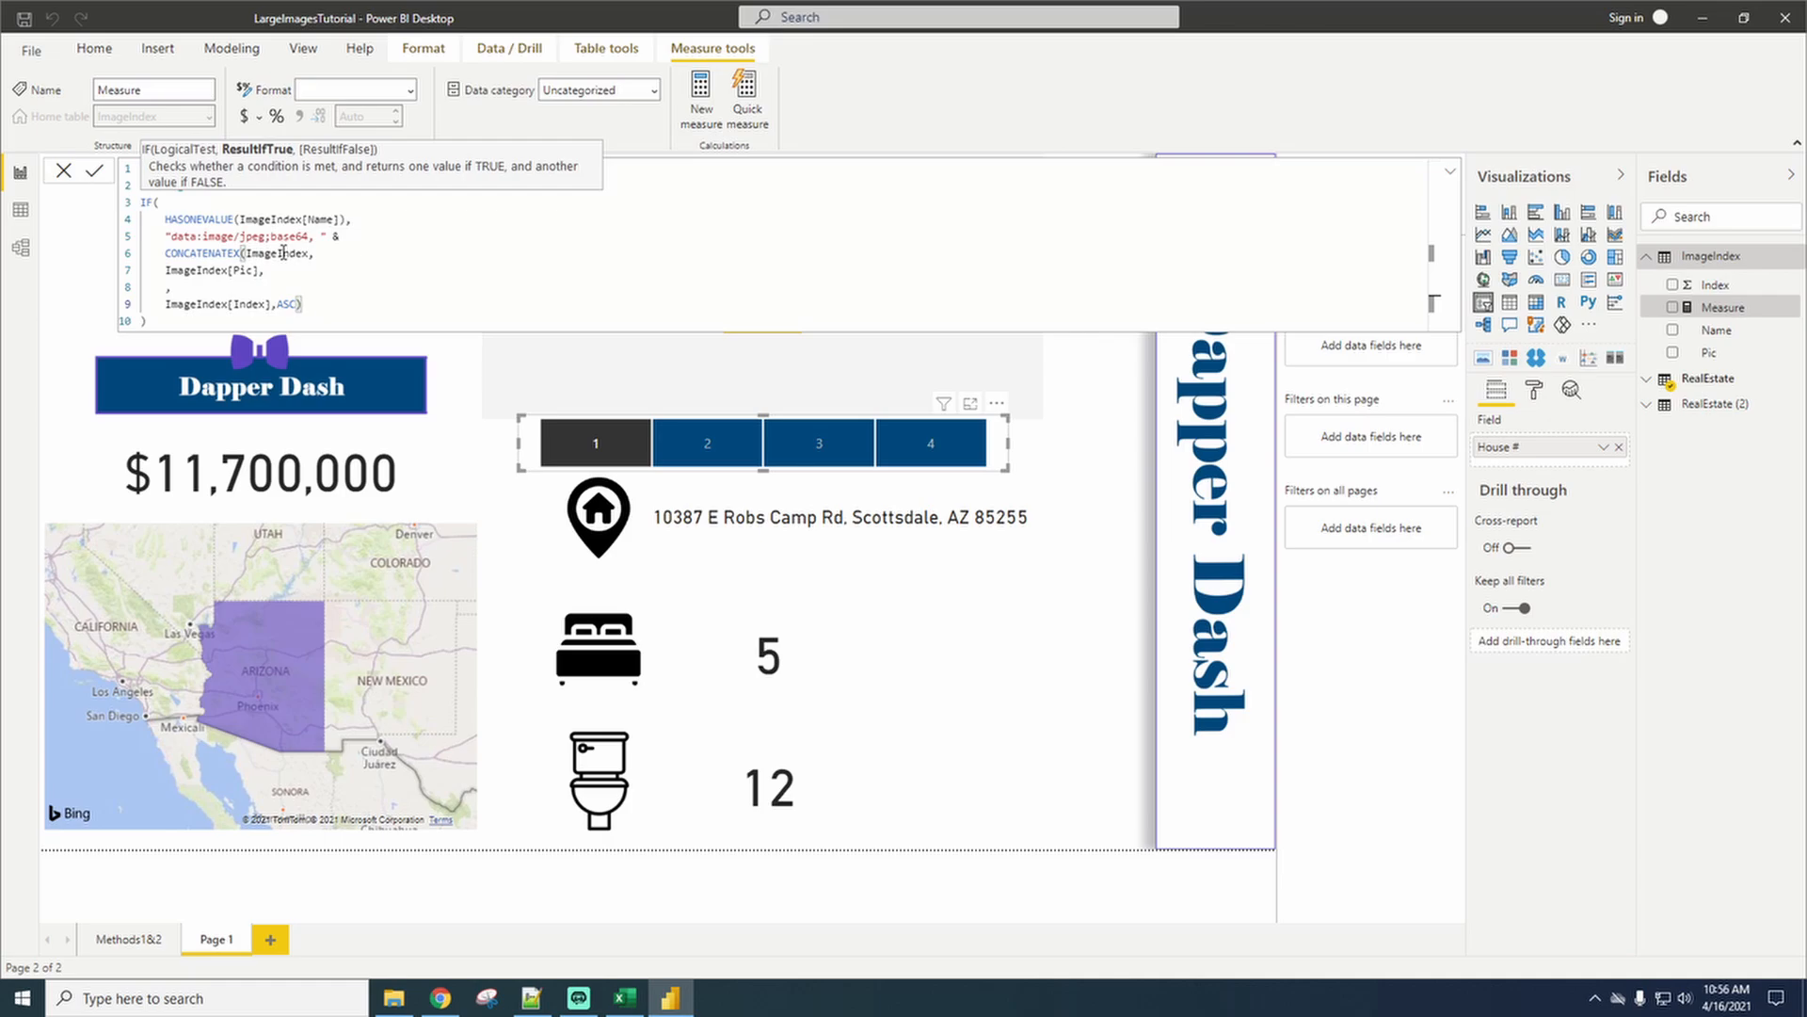
# Finish the Image measure with "return img" below the IF expression and commit the formula.
pyautogui.press('Down')
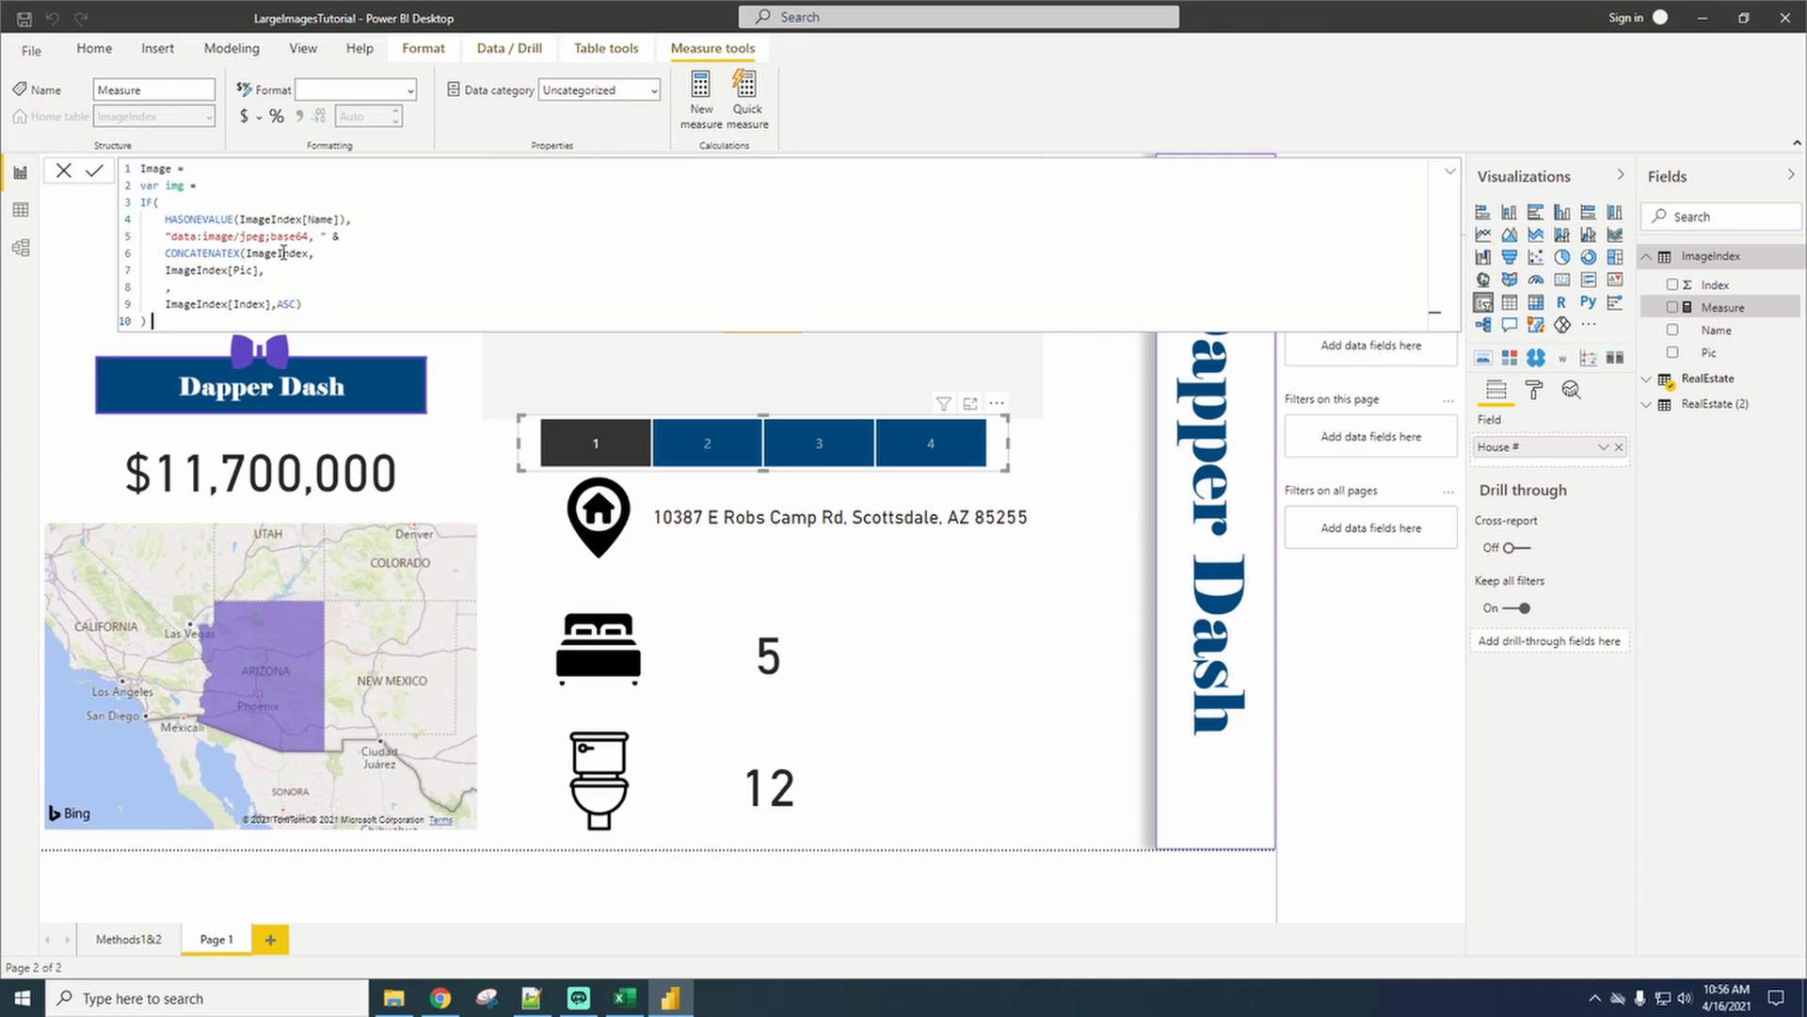
pyautogui.press('End')
pyautogui.press('Return')
pyautogui.press('Return')
pyautogui.write('r')
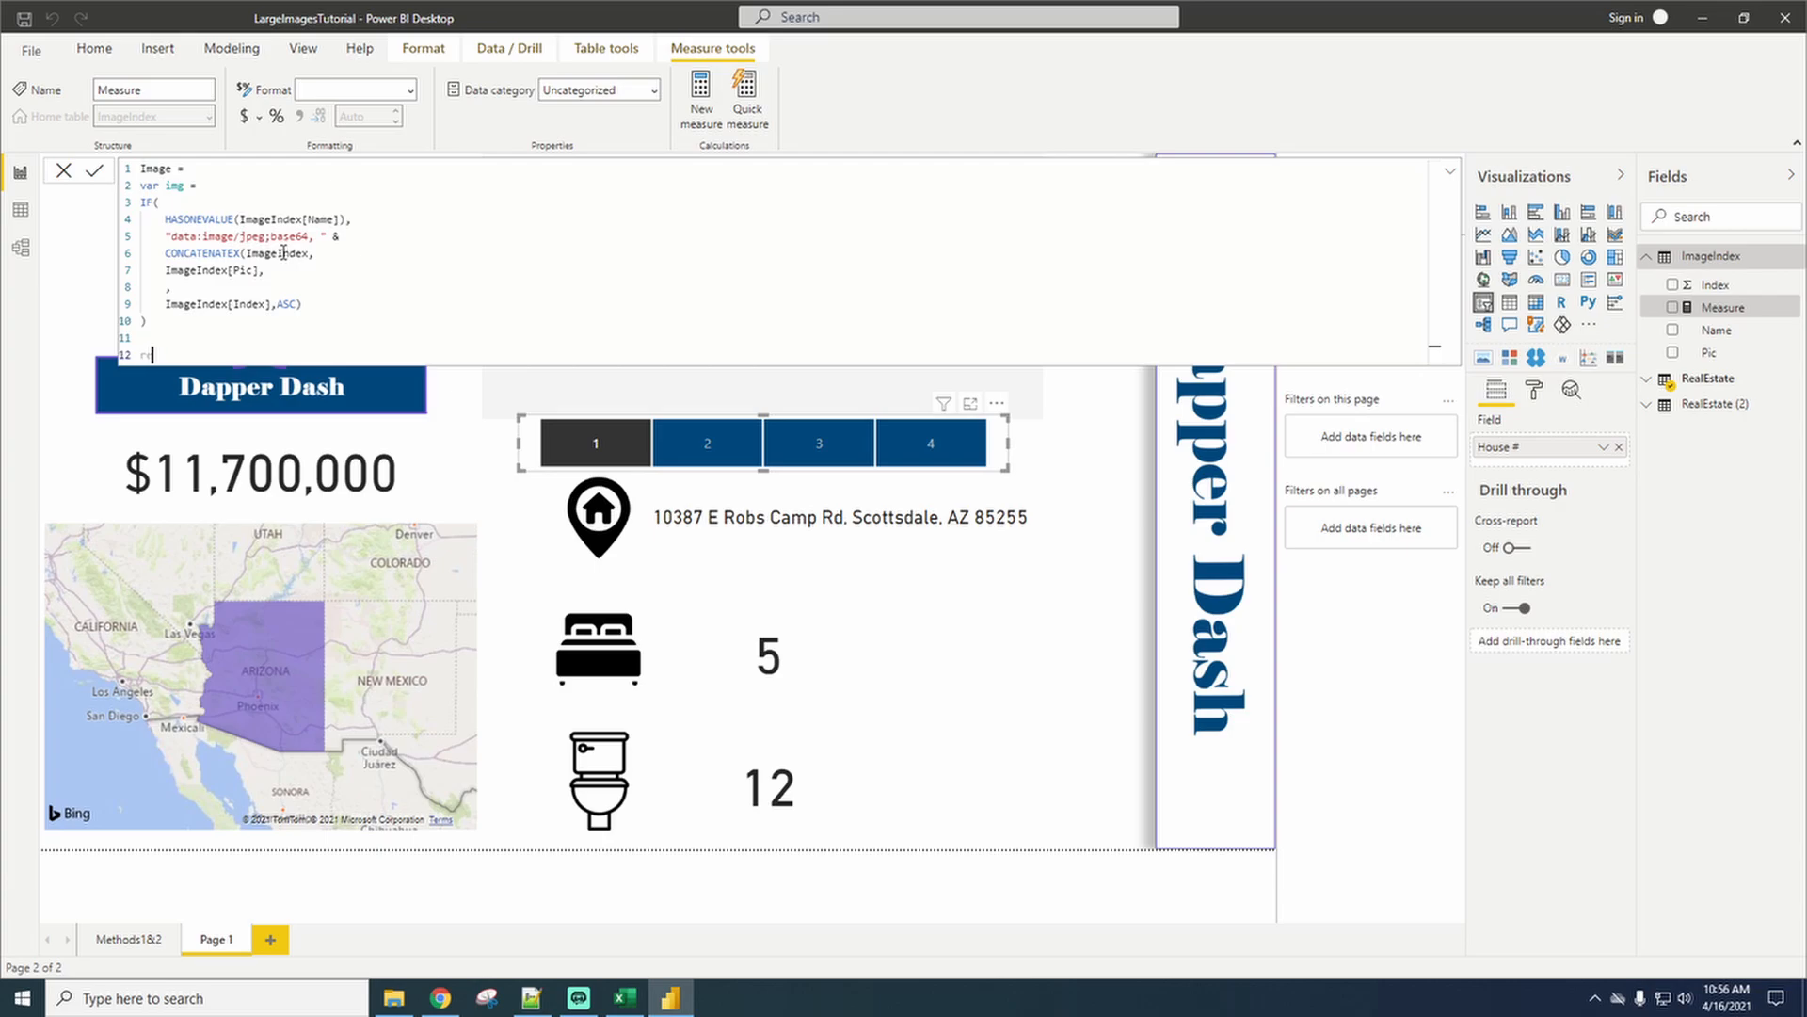
pyautogui.write('eturn img')
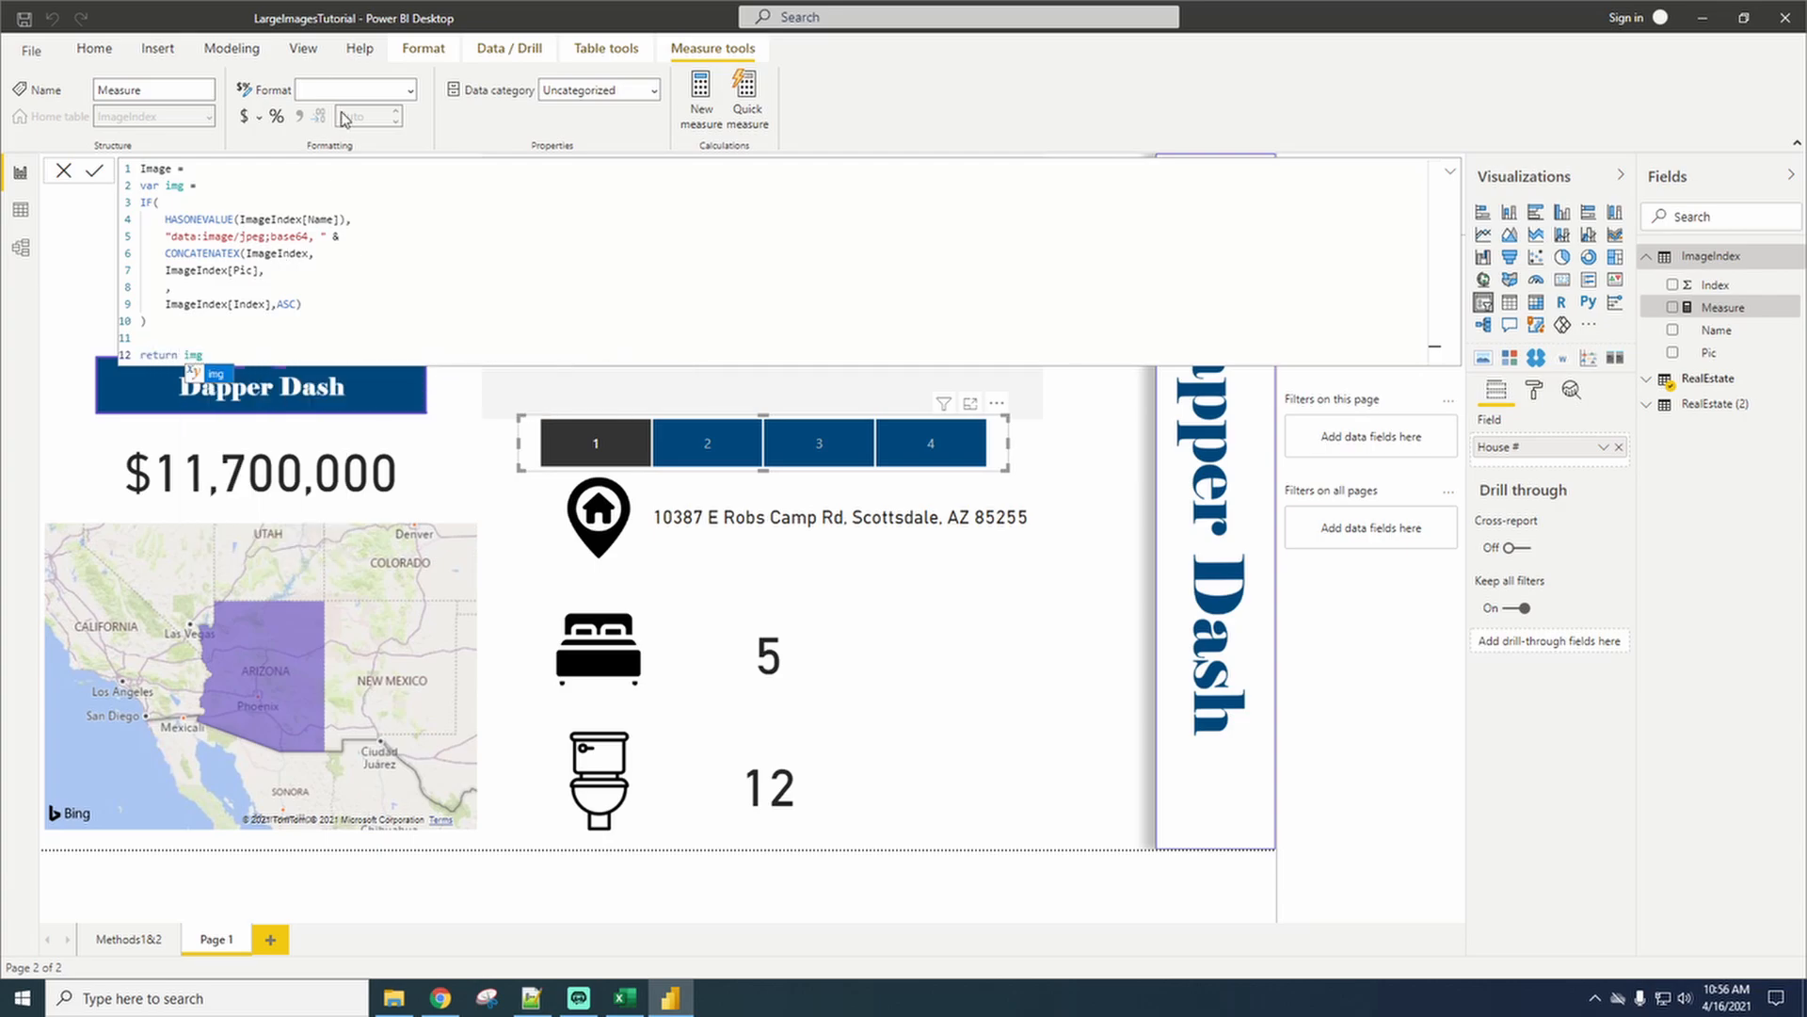
pyautogui.moveTo(148, 321); pyautogui.dragTo(123, 200)
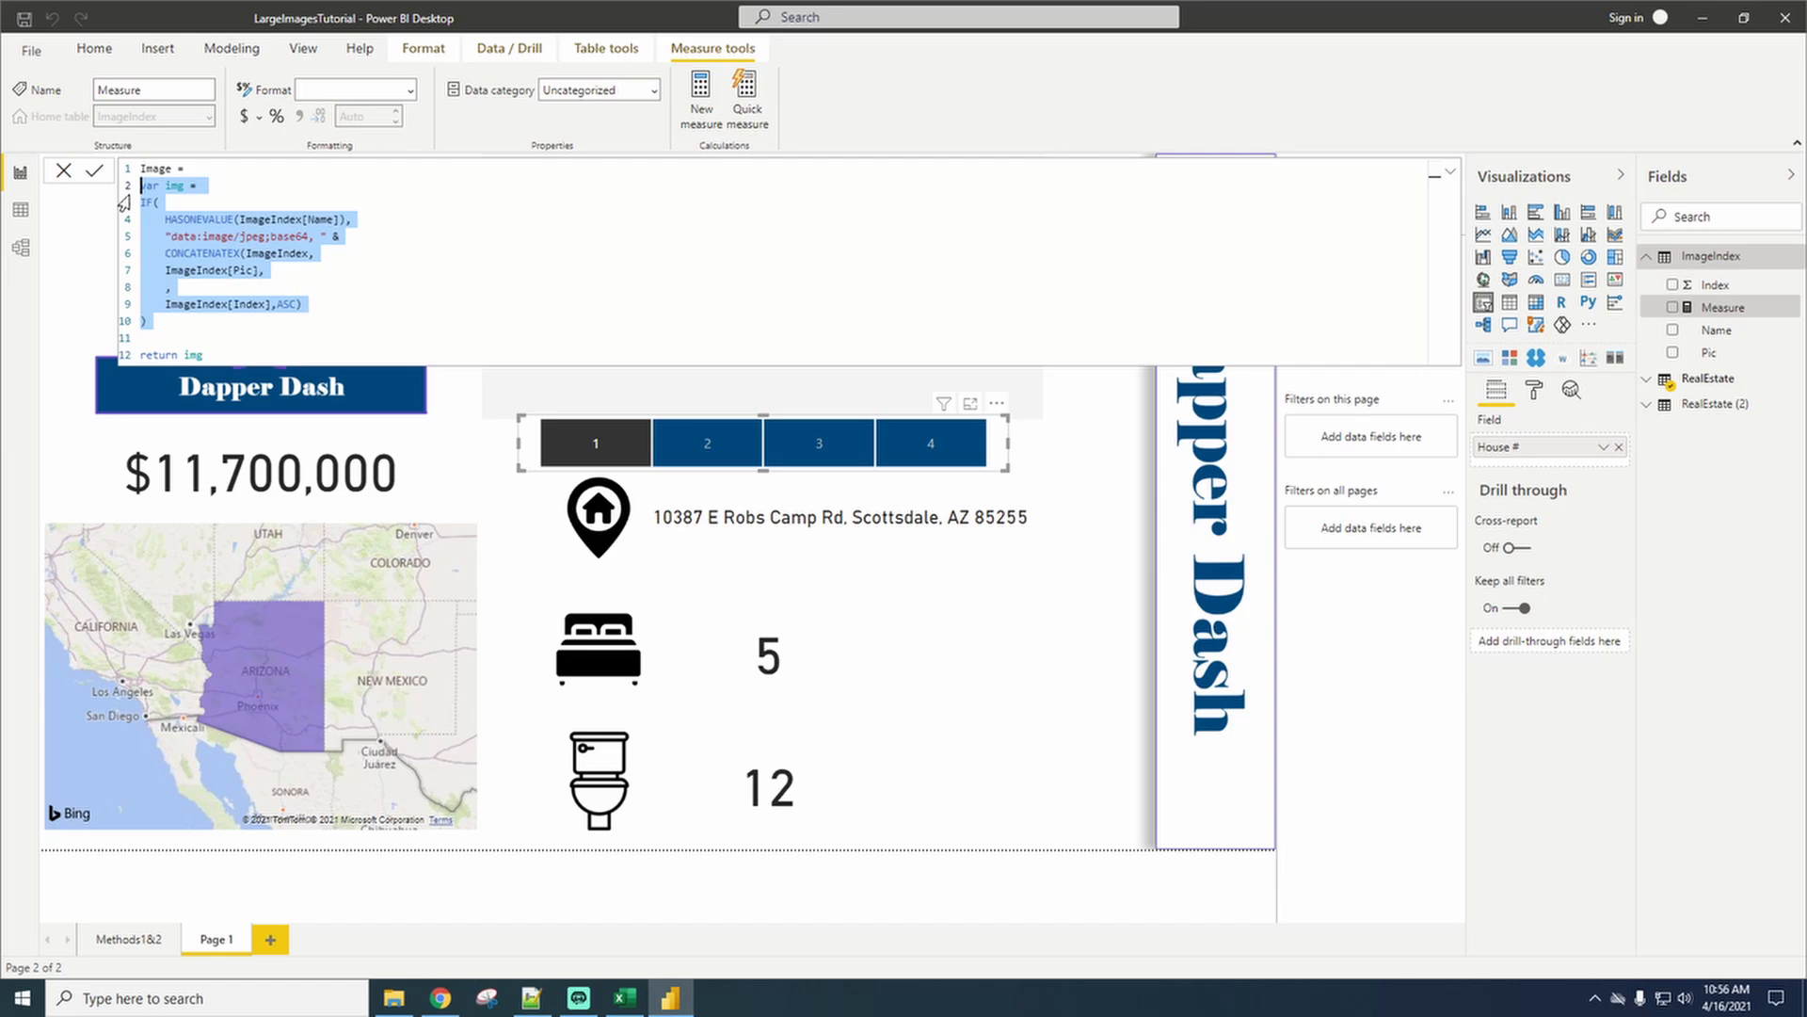
pyautogui.click(243, 355)
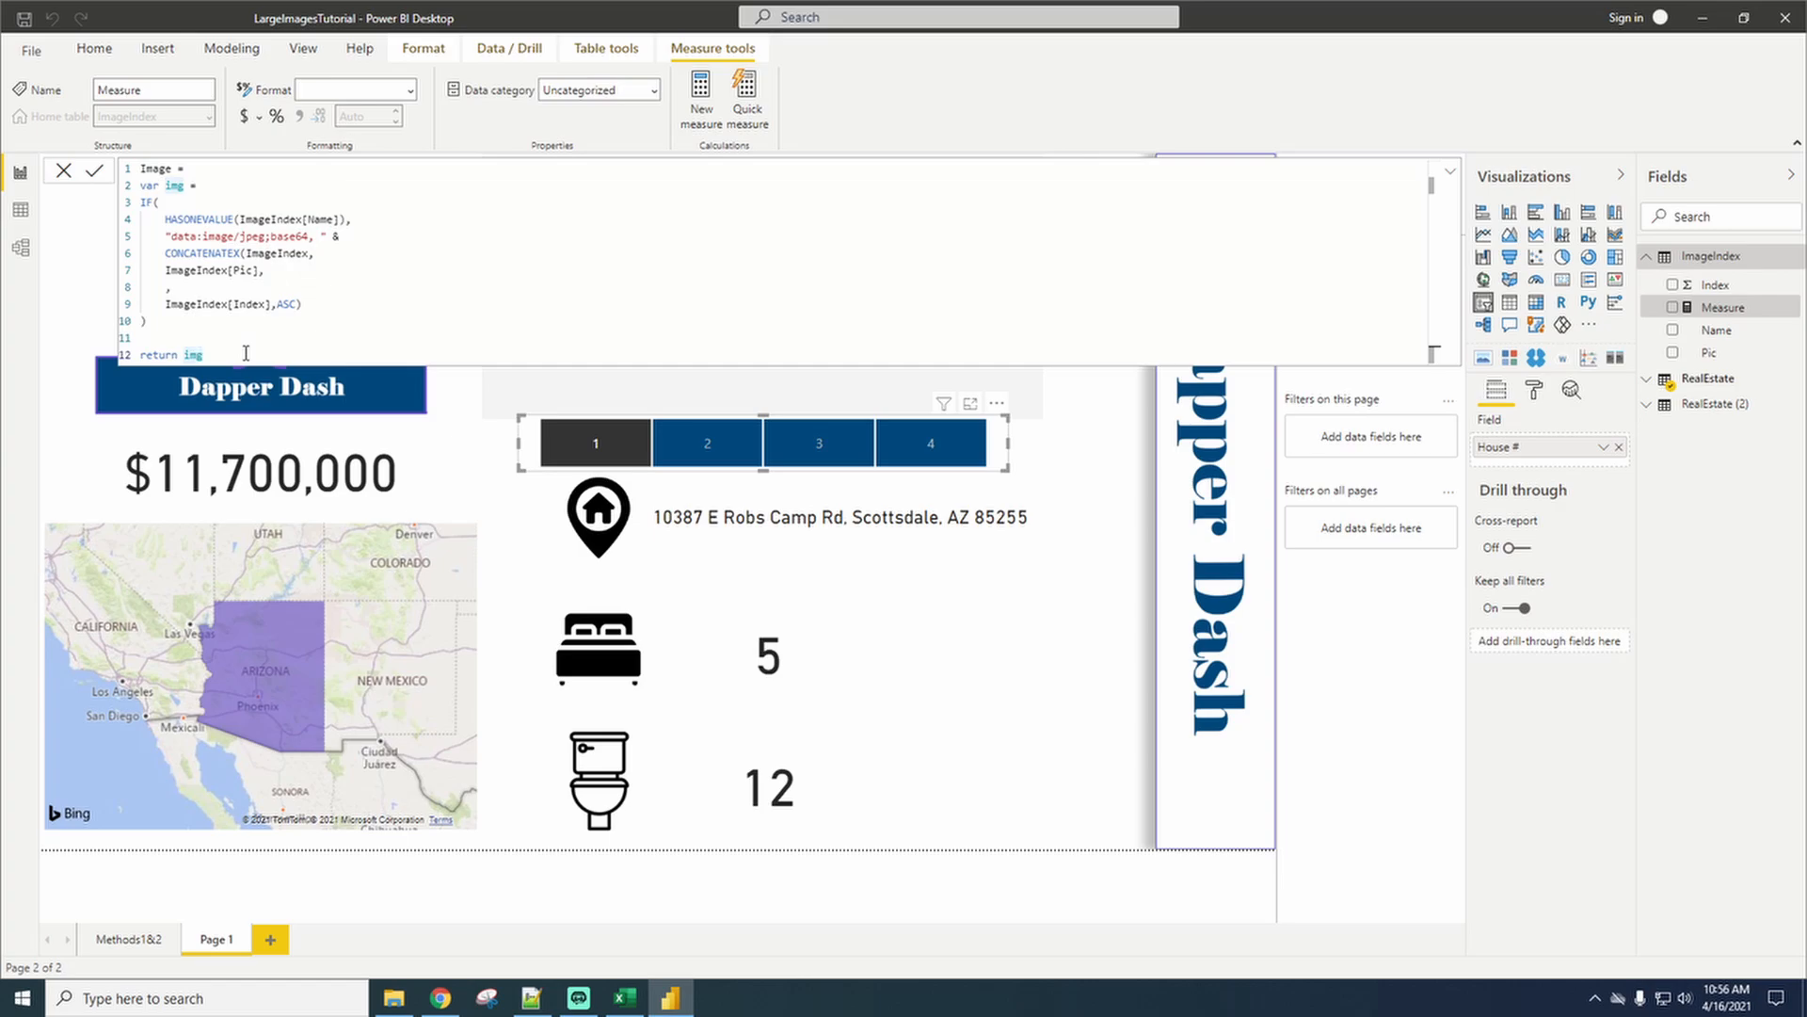
pyautogui.press('Return')
pyautogui.click(1069, 677)
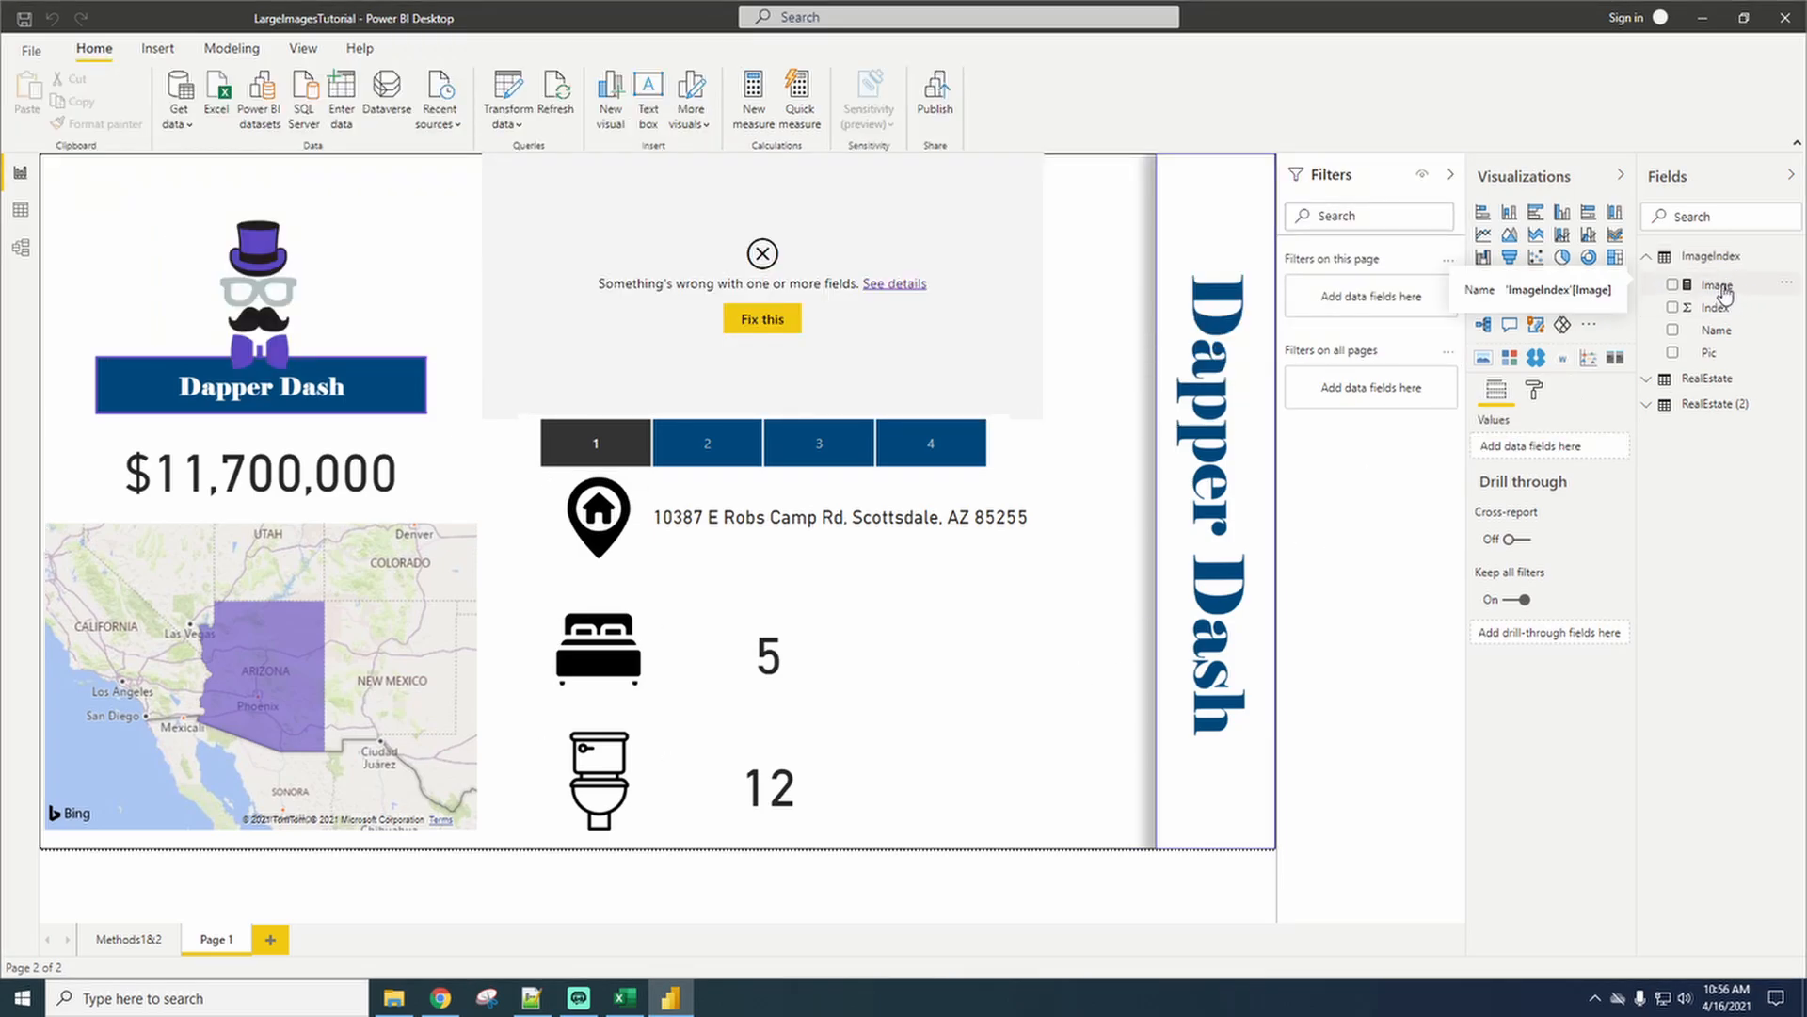
# Check the ImageIndex rows in the data view, return to the report, and add a new calculated column to the RealEstate table.
pyautogui.click(20, 209)
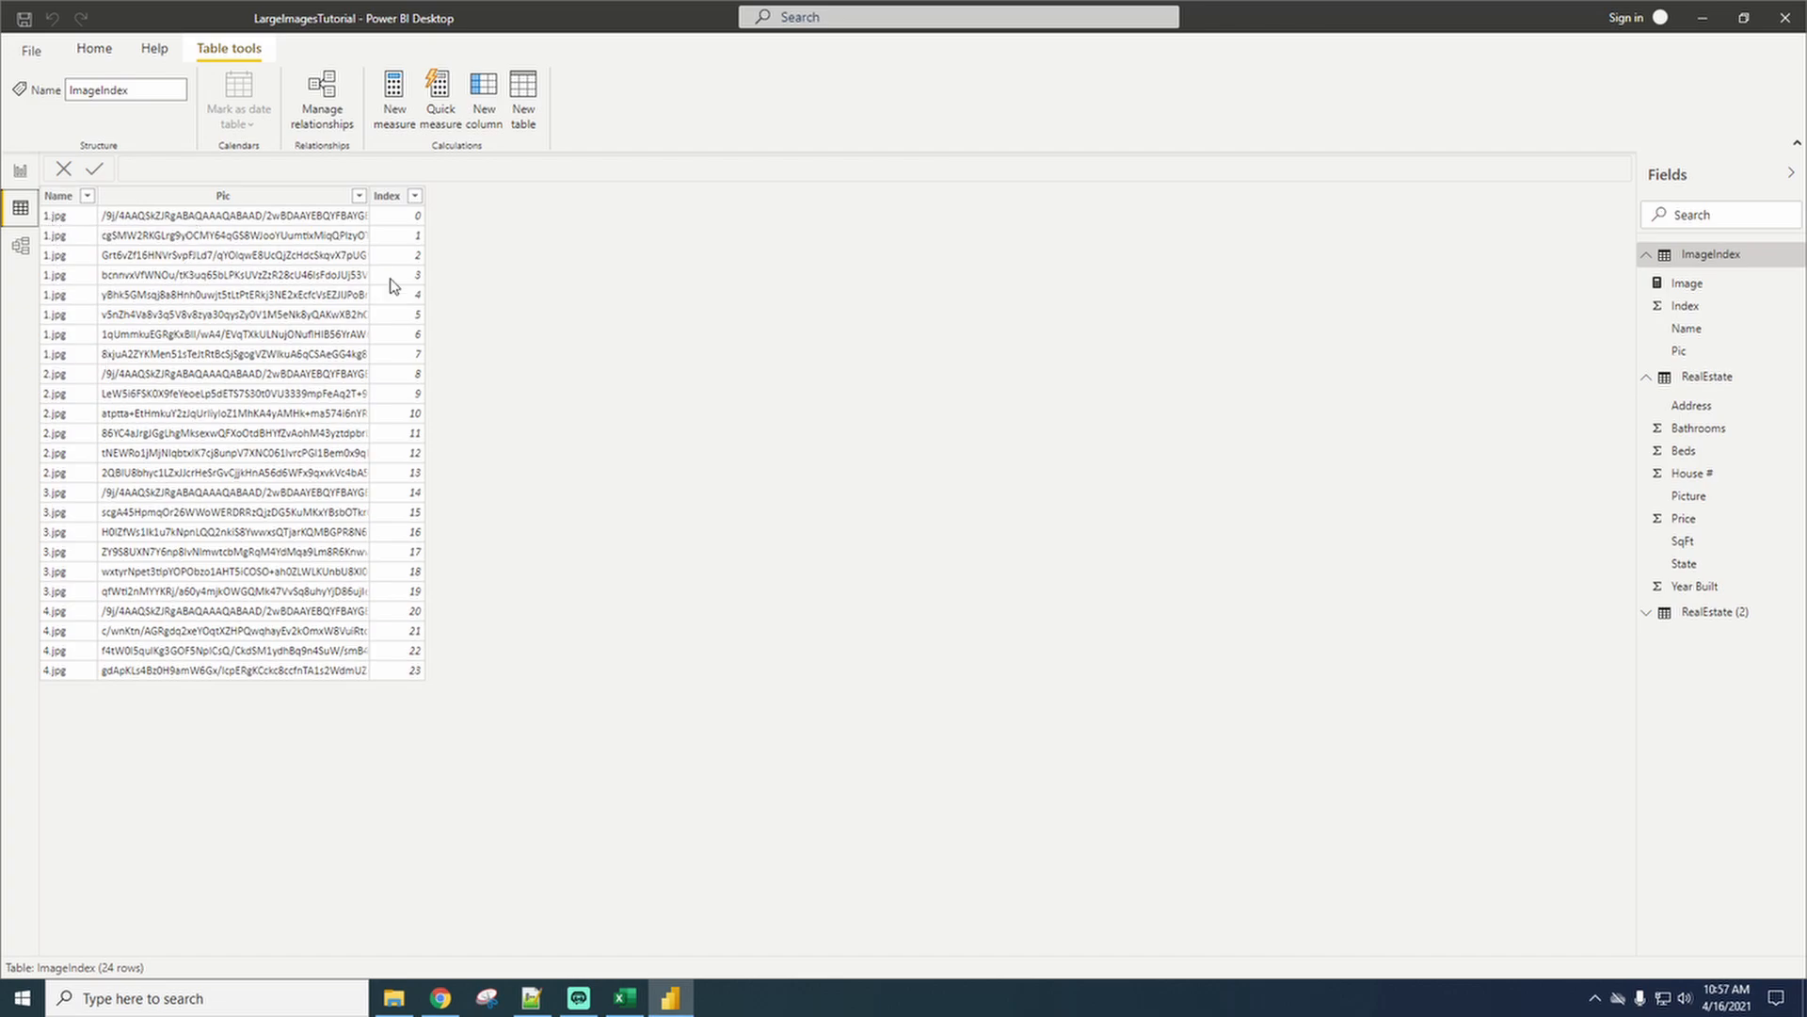
pyautogui.click(20, 173)
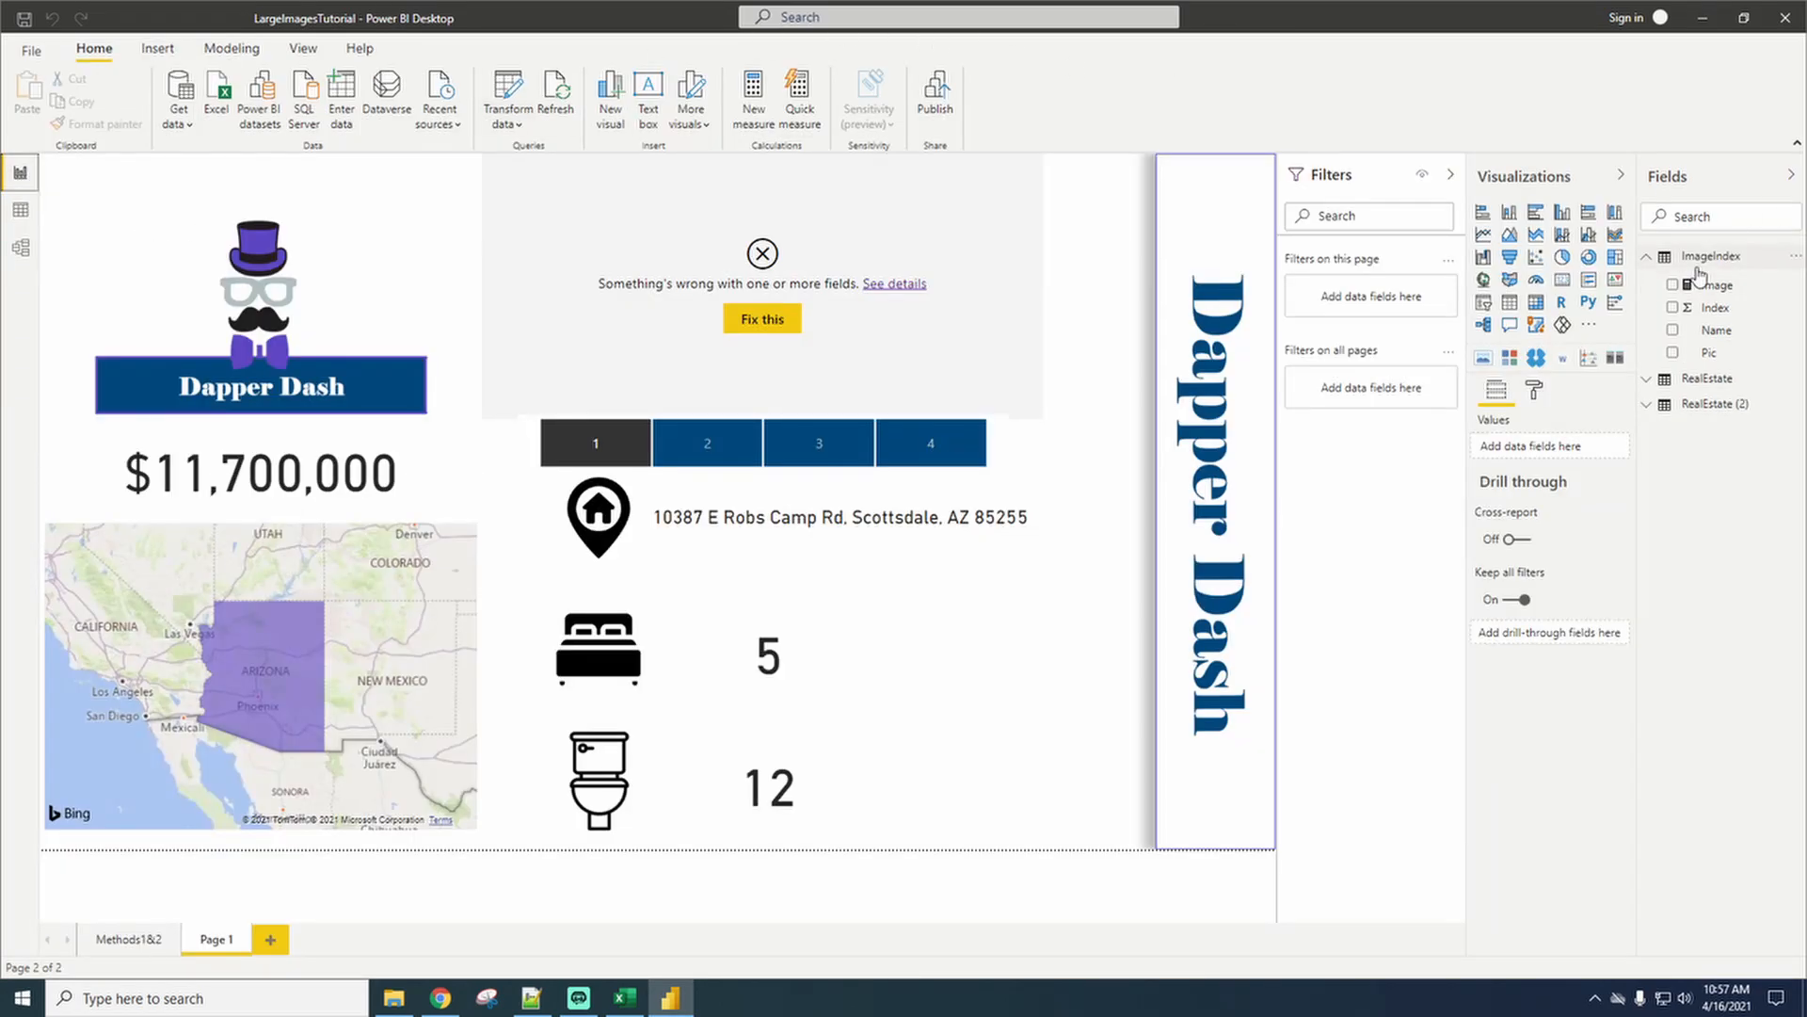
pyautogui.click(1652, 384)
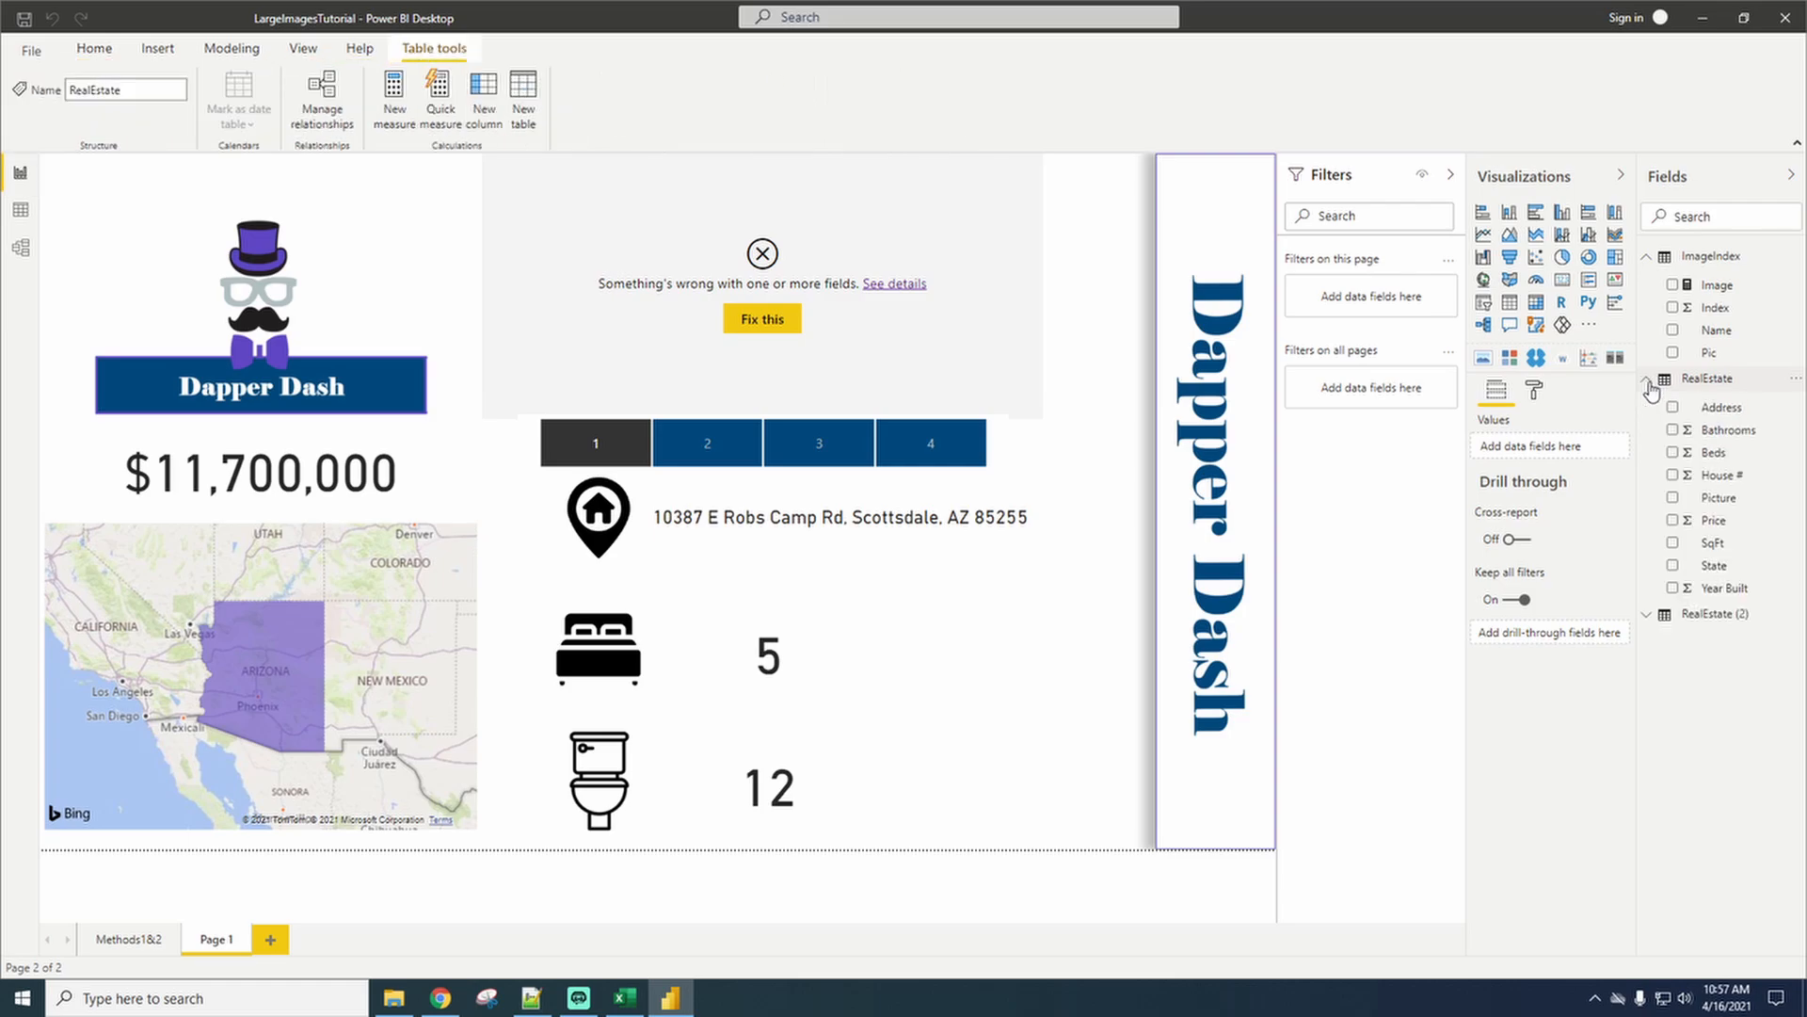
pyautogui.rightClick(1706, 380)
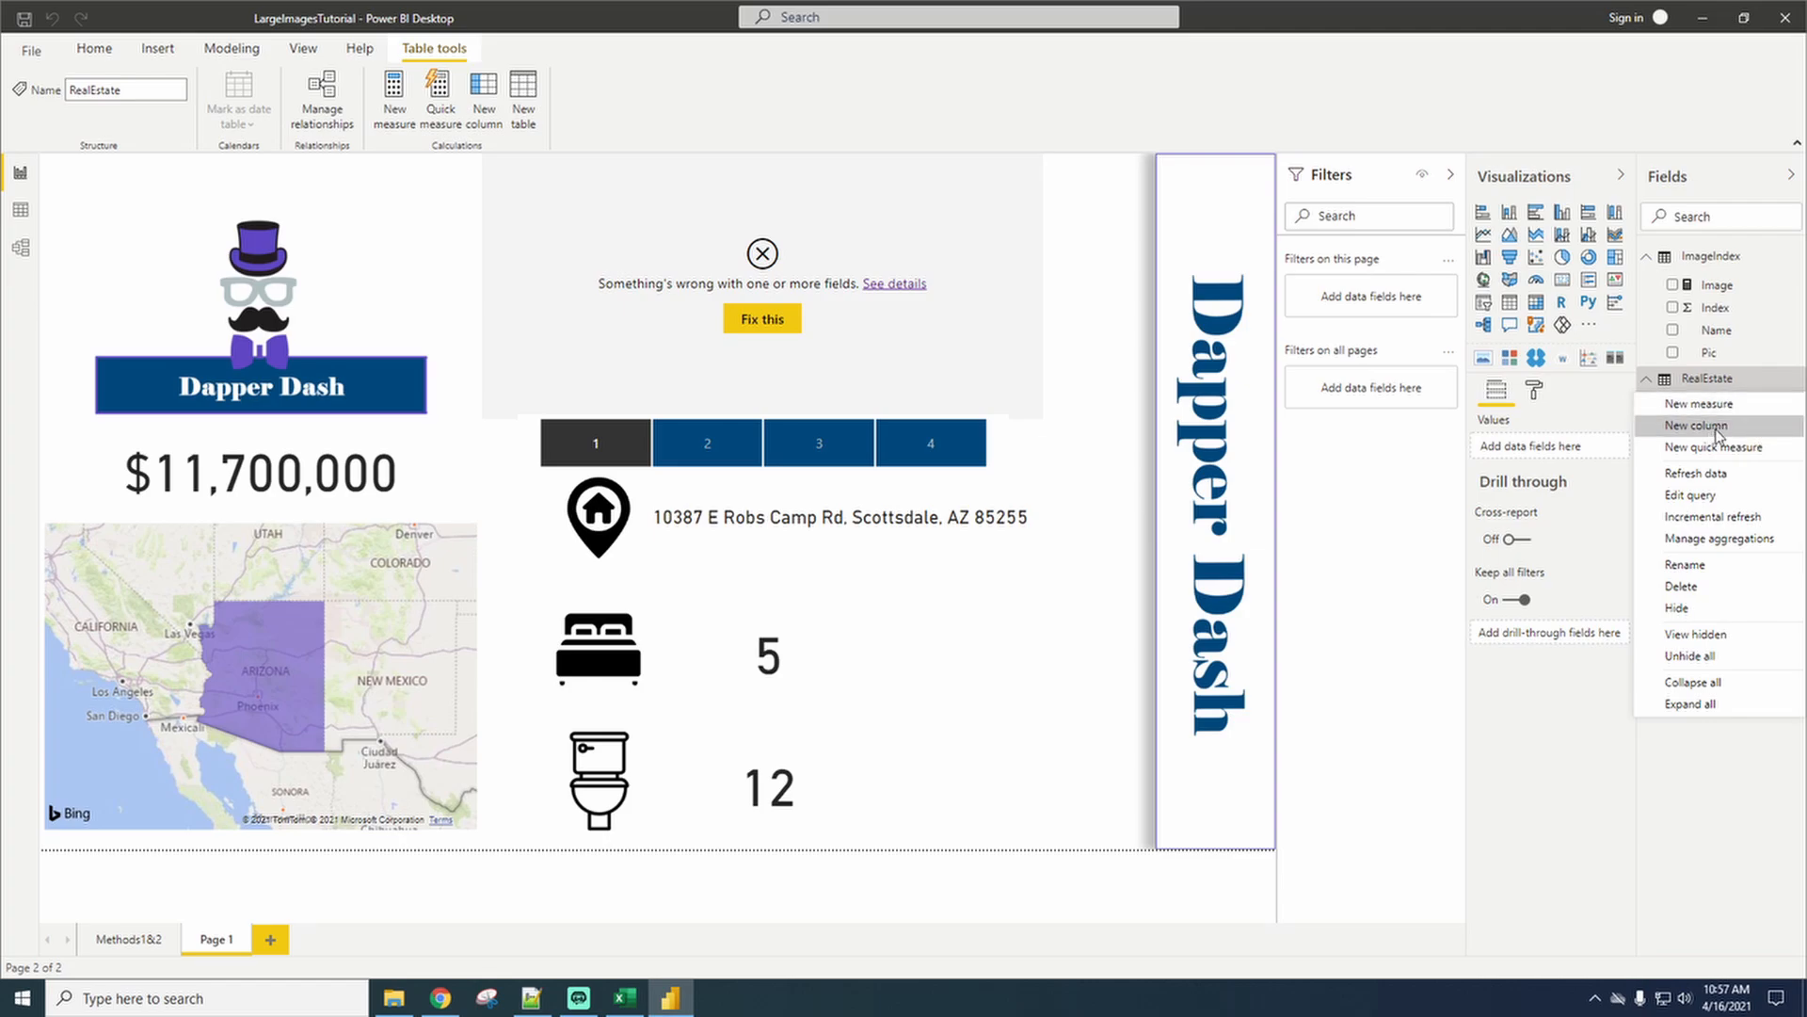
pyautogui.click(1717, 429)
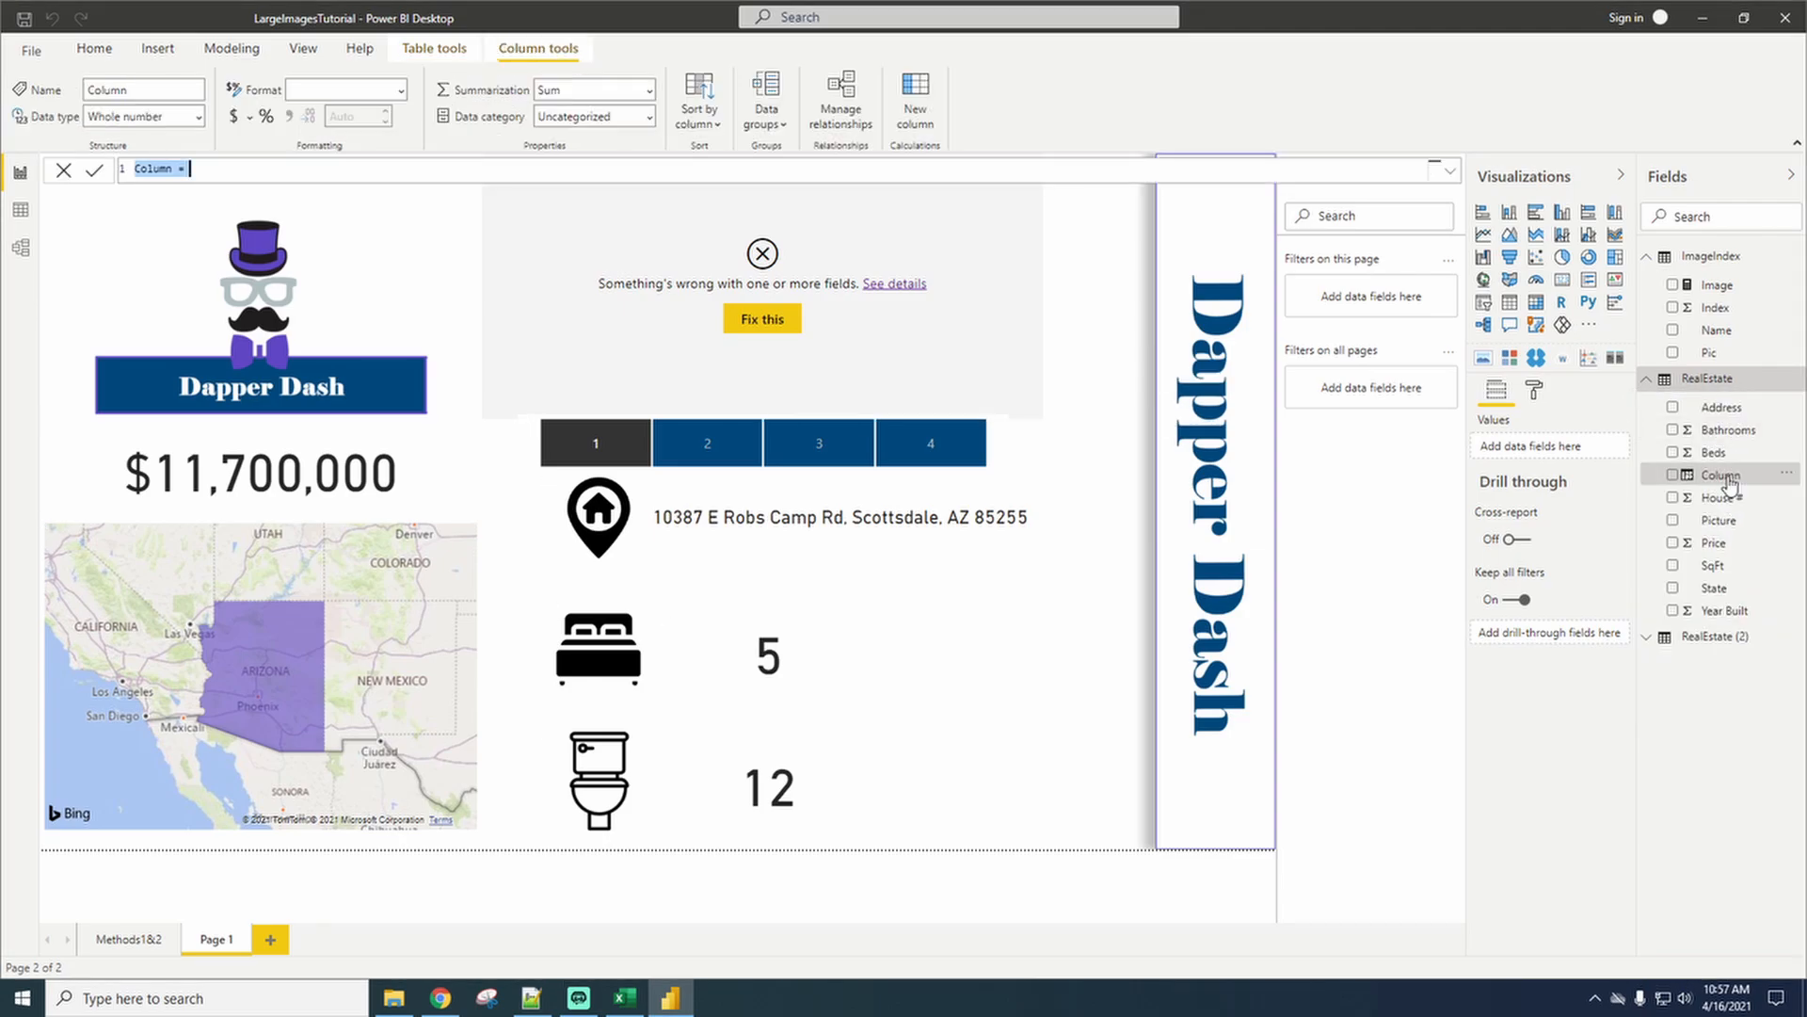
# Define the new RealEstate column as ImgKey = RealEstate[House #] & ".jpg".
pyautogui.write('ImgKey')
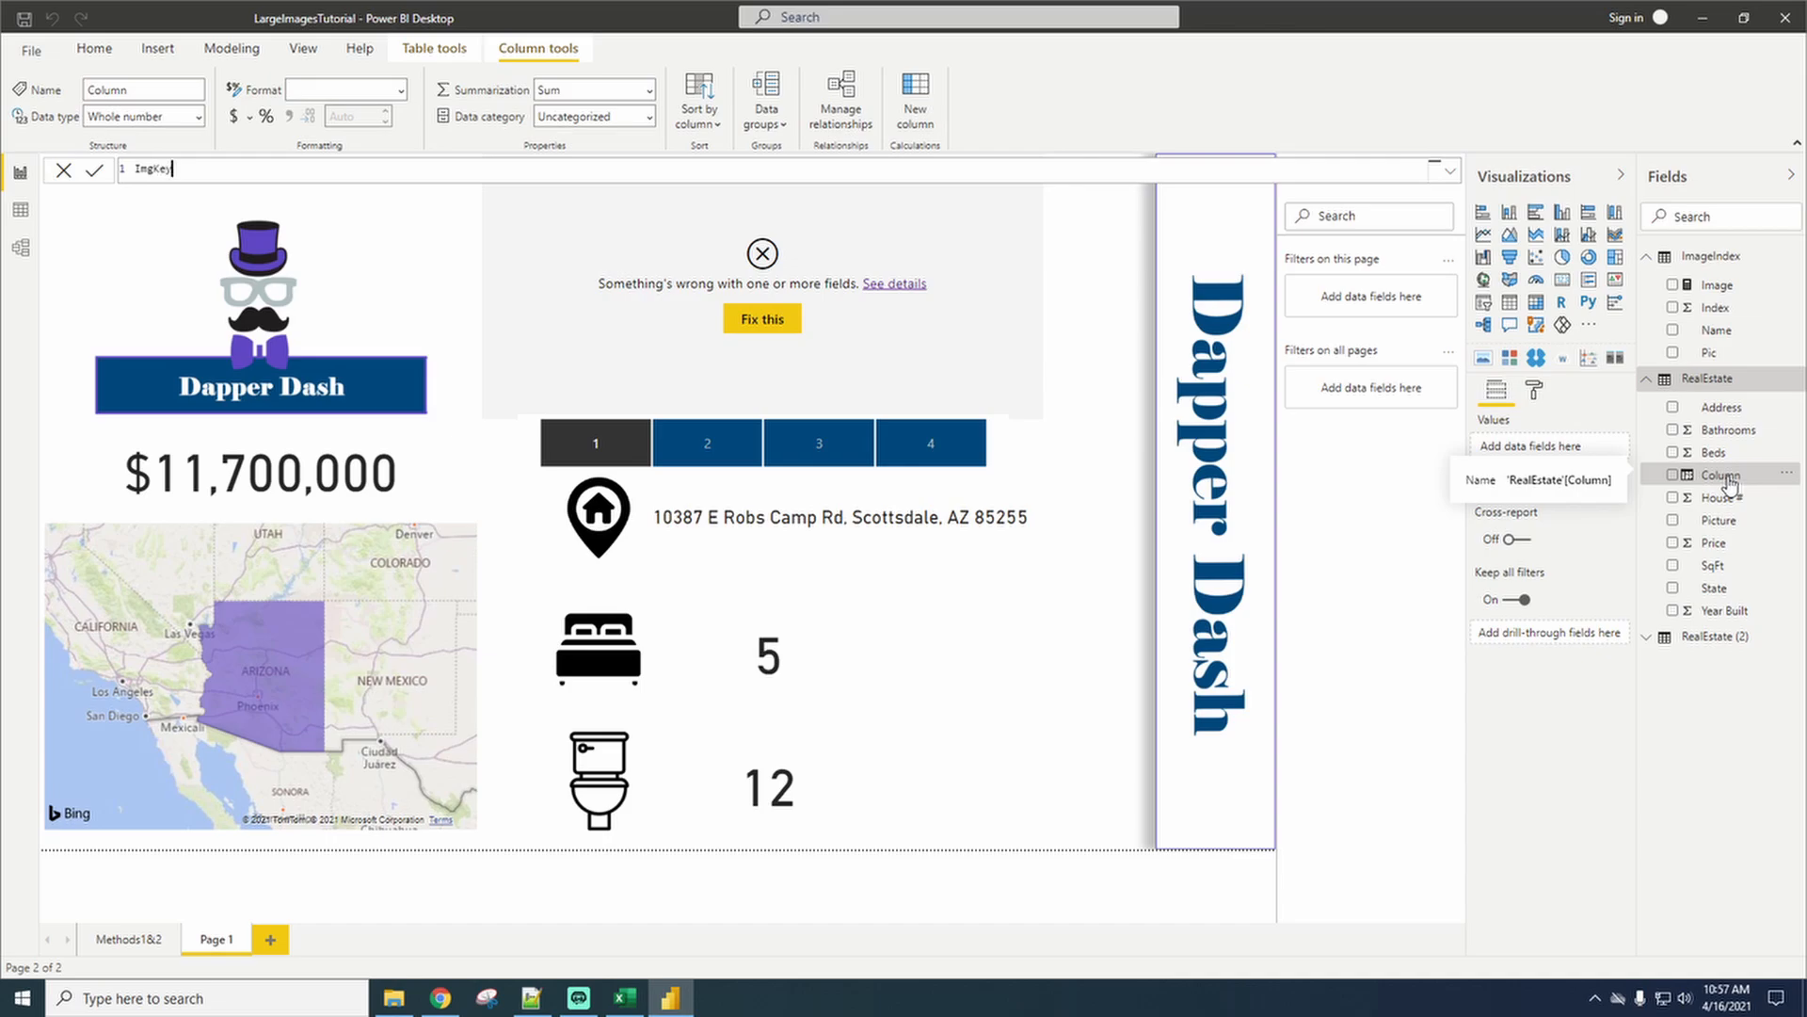
pyautogui.write(' =')
pyautogui.write('RealEstate[House #]')
pyautogui.press('Tab')
pyautogui.write('& ".jpg"')
pyautogui.press('Return')
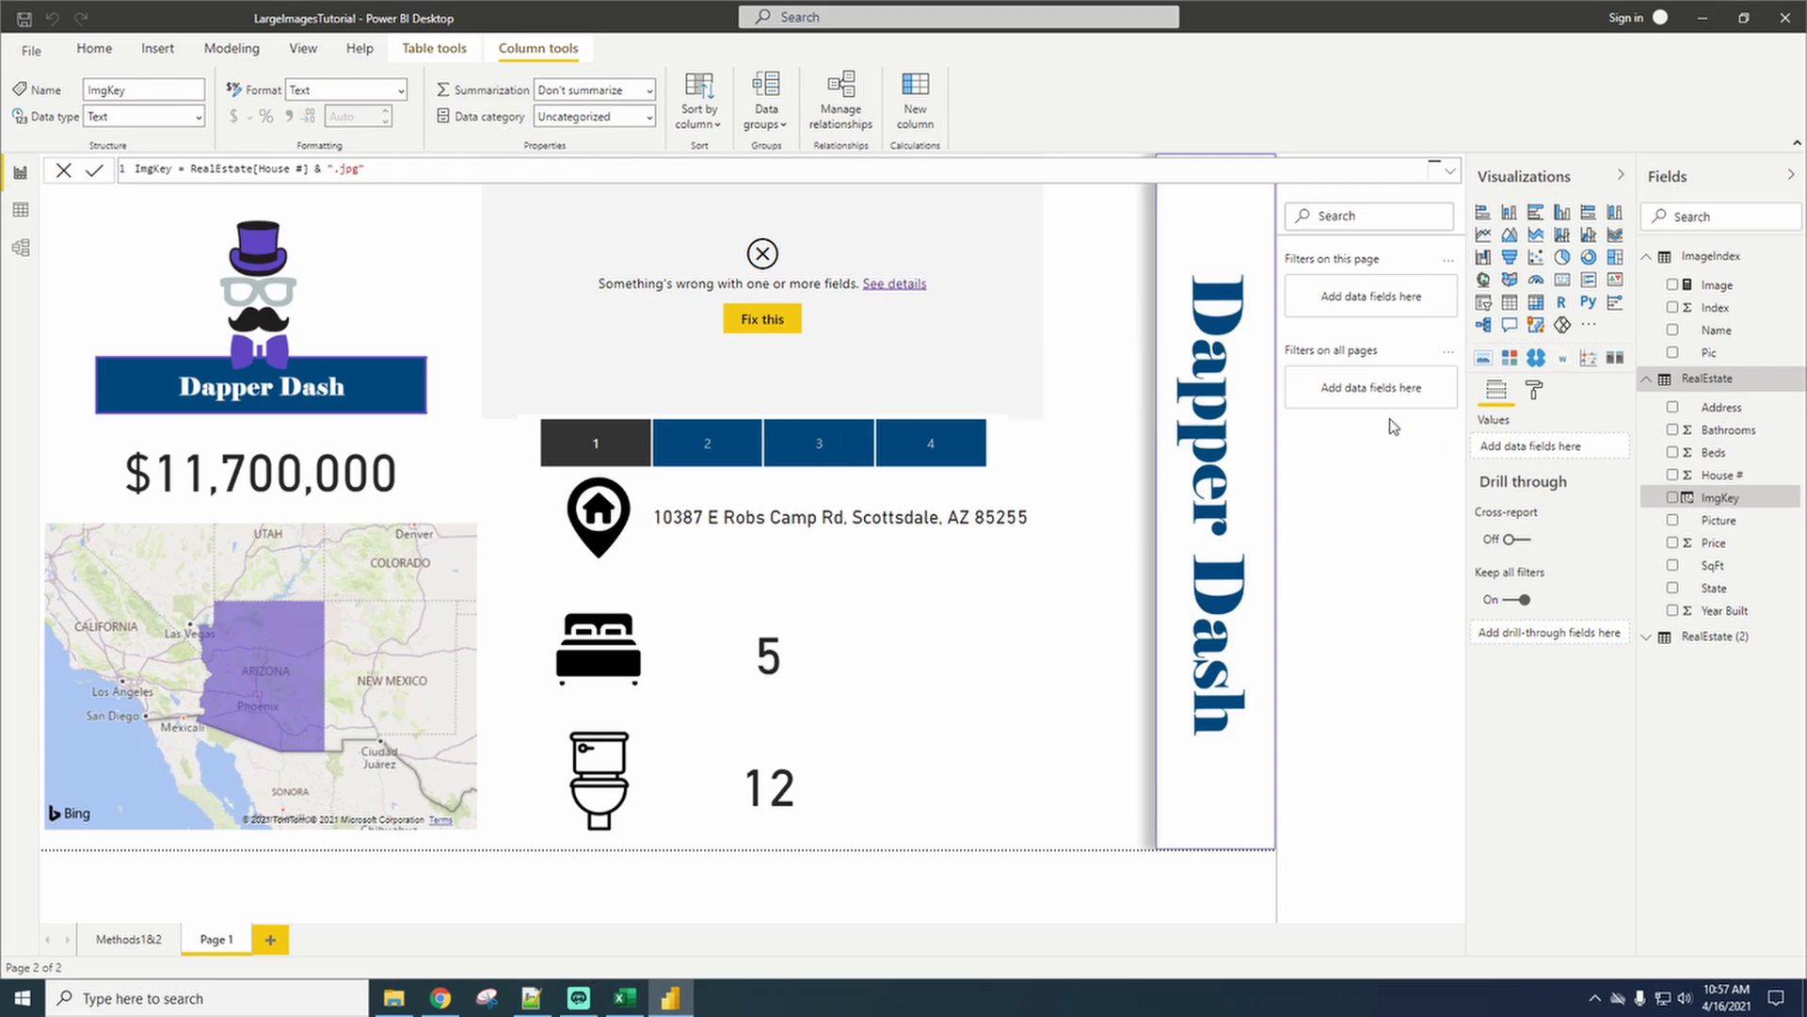
# Delete the relationship between the ImageIndex and RealEstate (2) tables in the model view.
pyautogui.click(22, 250)
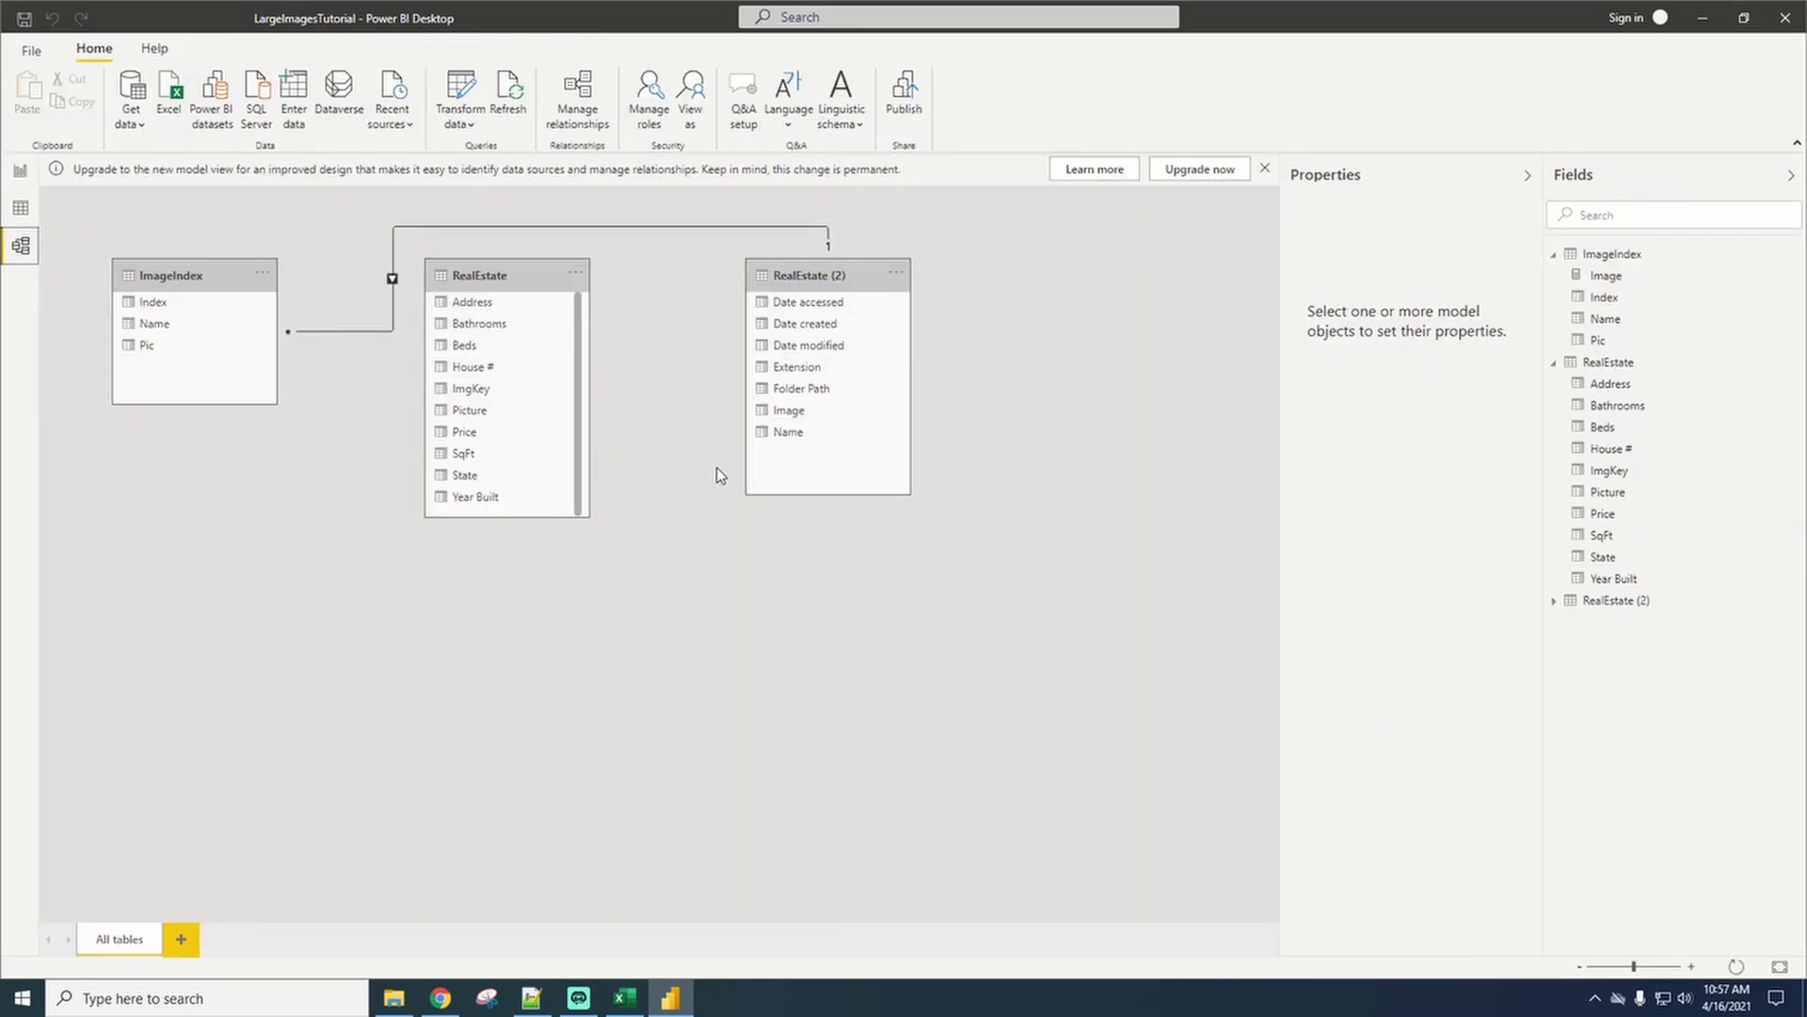
pyautogui.rightClick(674, 234)
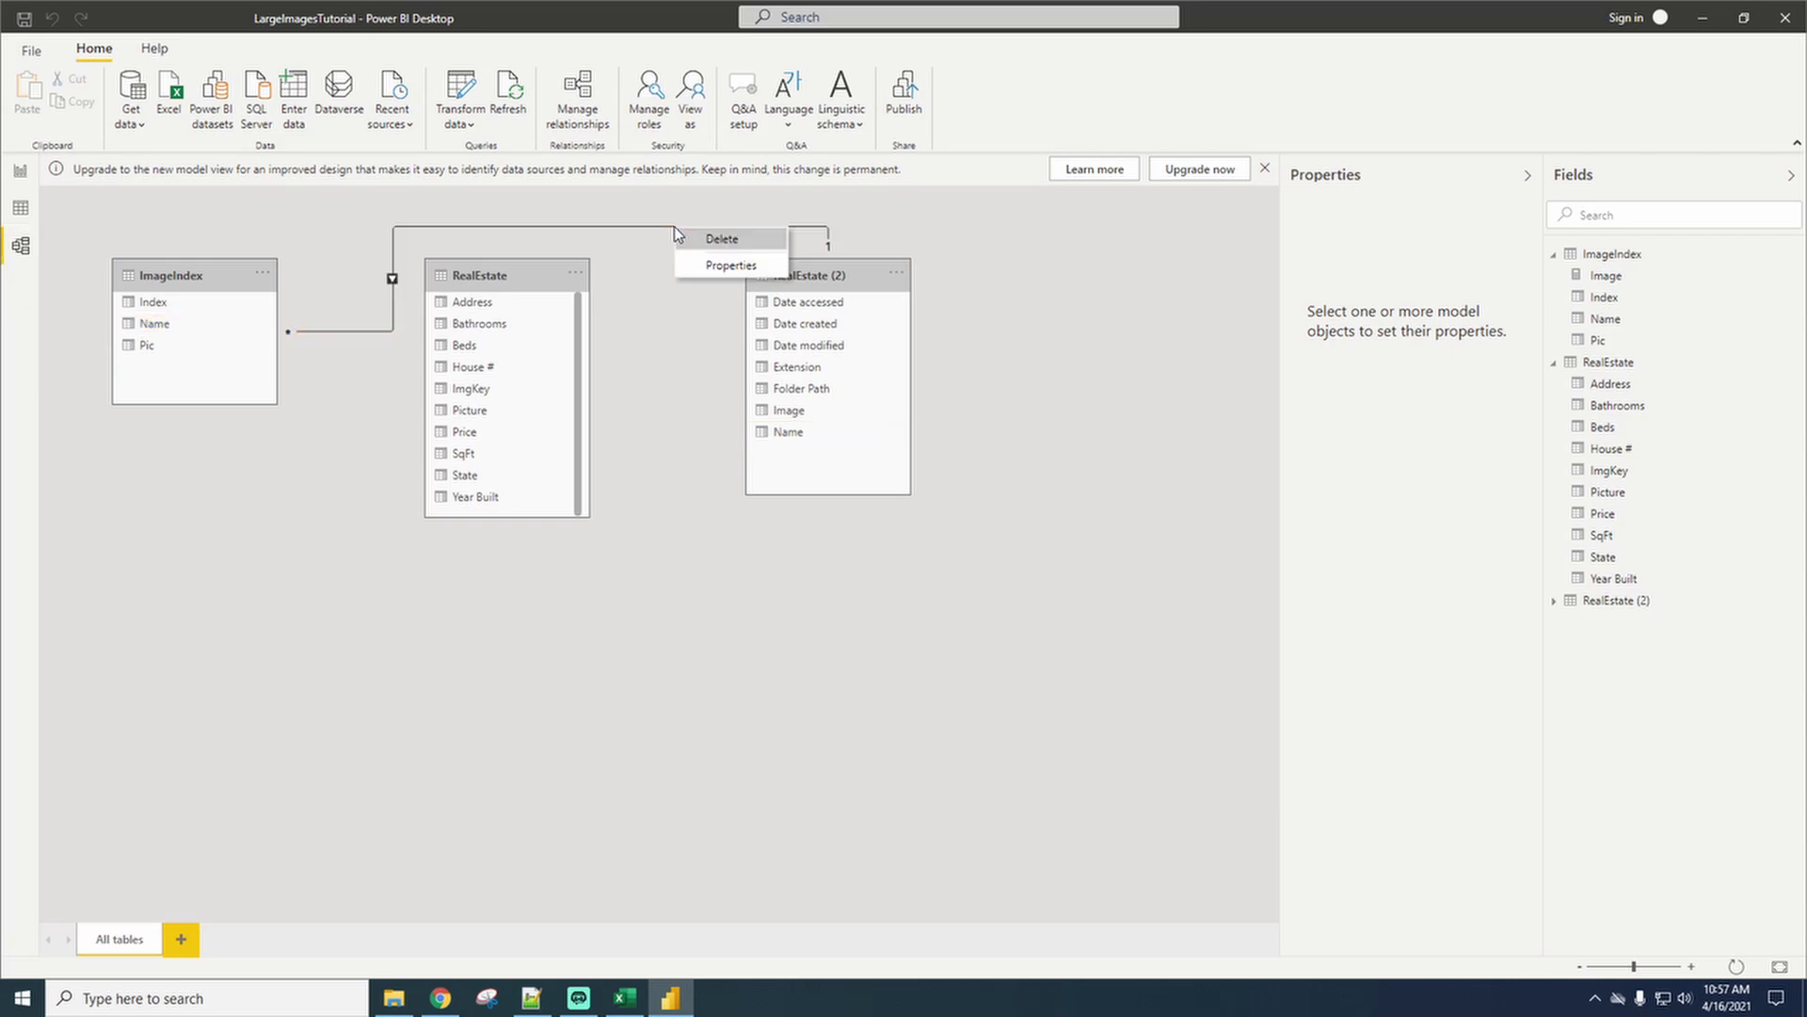
pyautogui.click(720, 243)
pyautogui.click(992, 528)
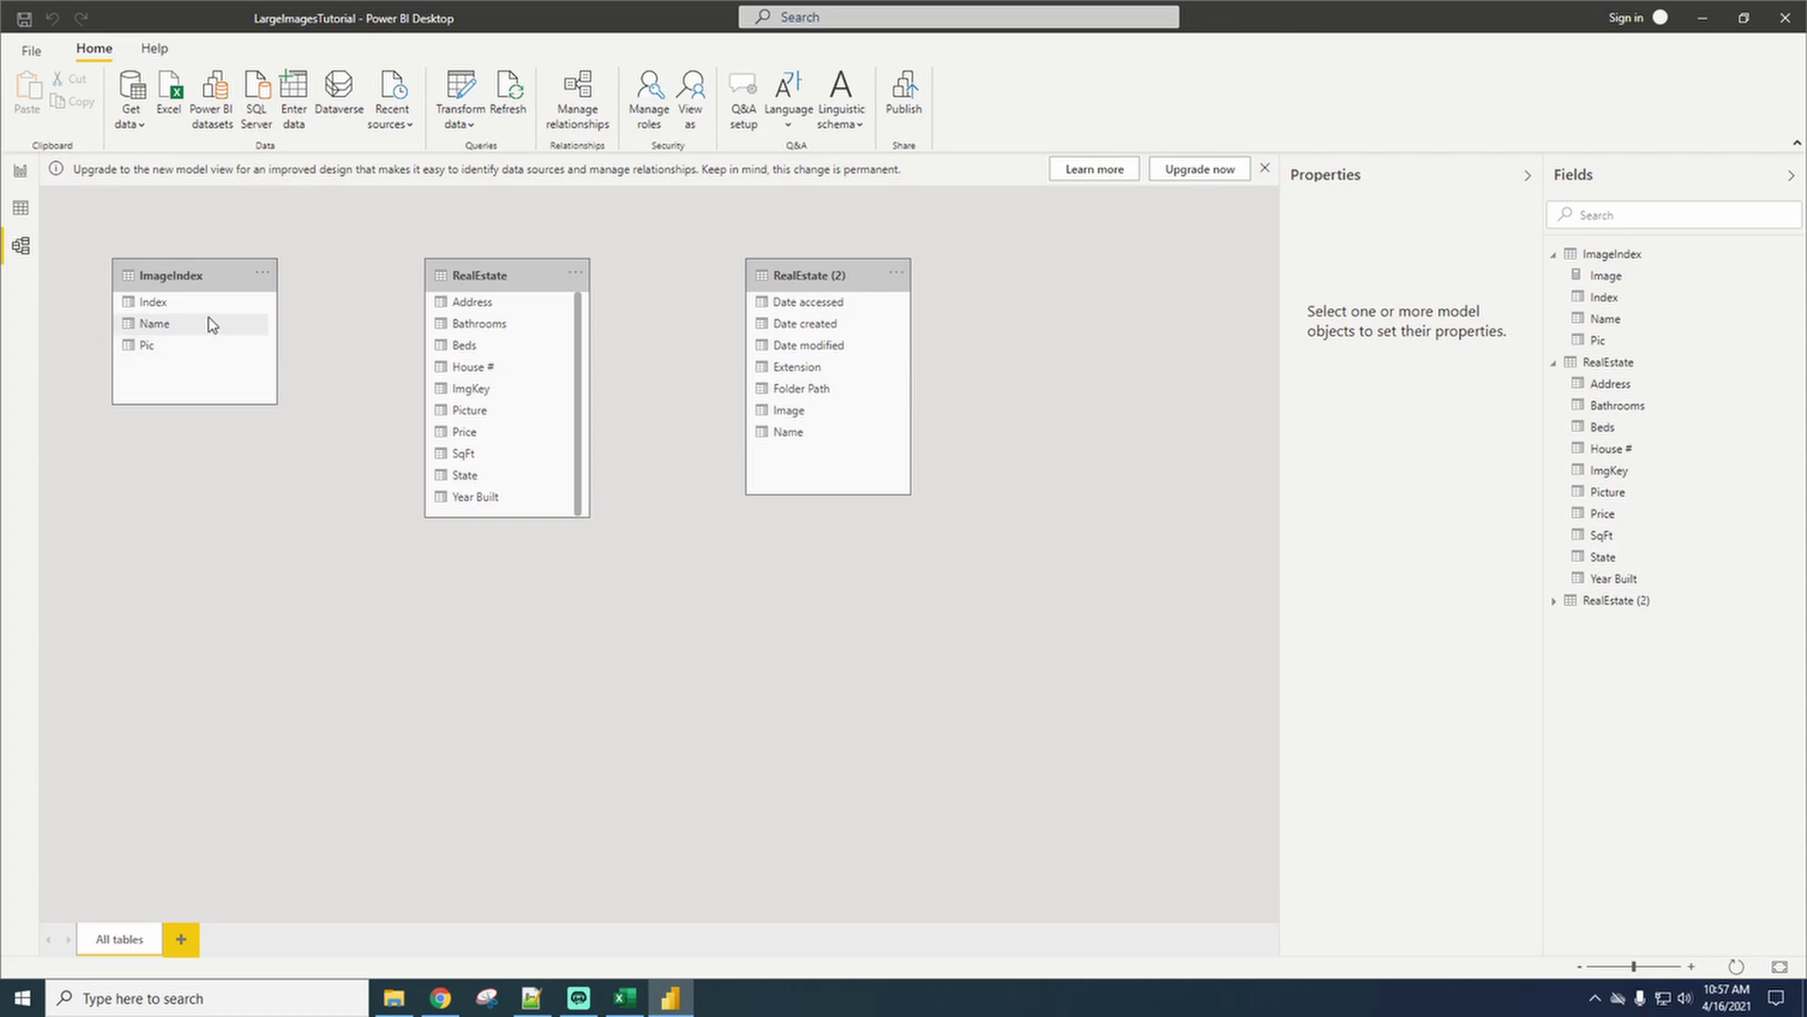
# Move ImageIndex below RealEstate and RealEstate (2) aside, relate ImageIndex Name to RealEstate ImgKey, and return to the report view.
pyautogui.moveTo(216, 270); pyautogui.dragTo(510, 568)
pyautogui.moveTo(807, 273); pyautogui.dragTo(1139, 299)
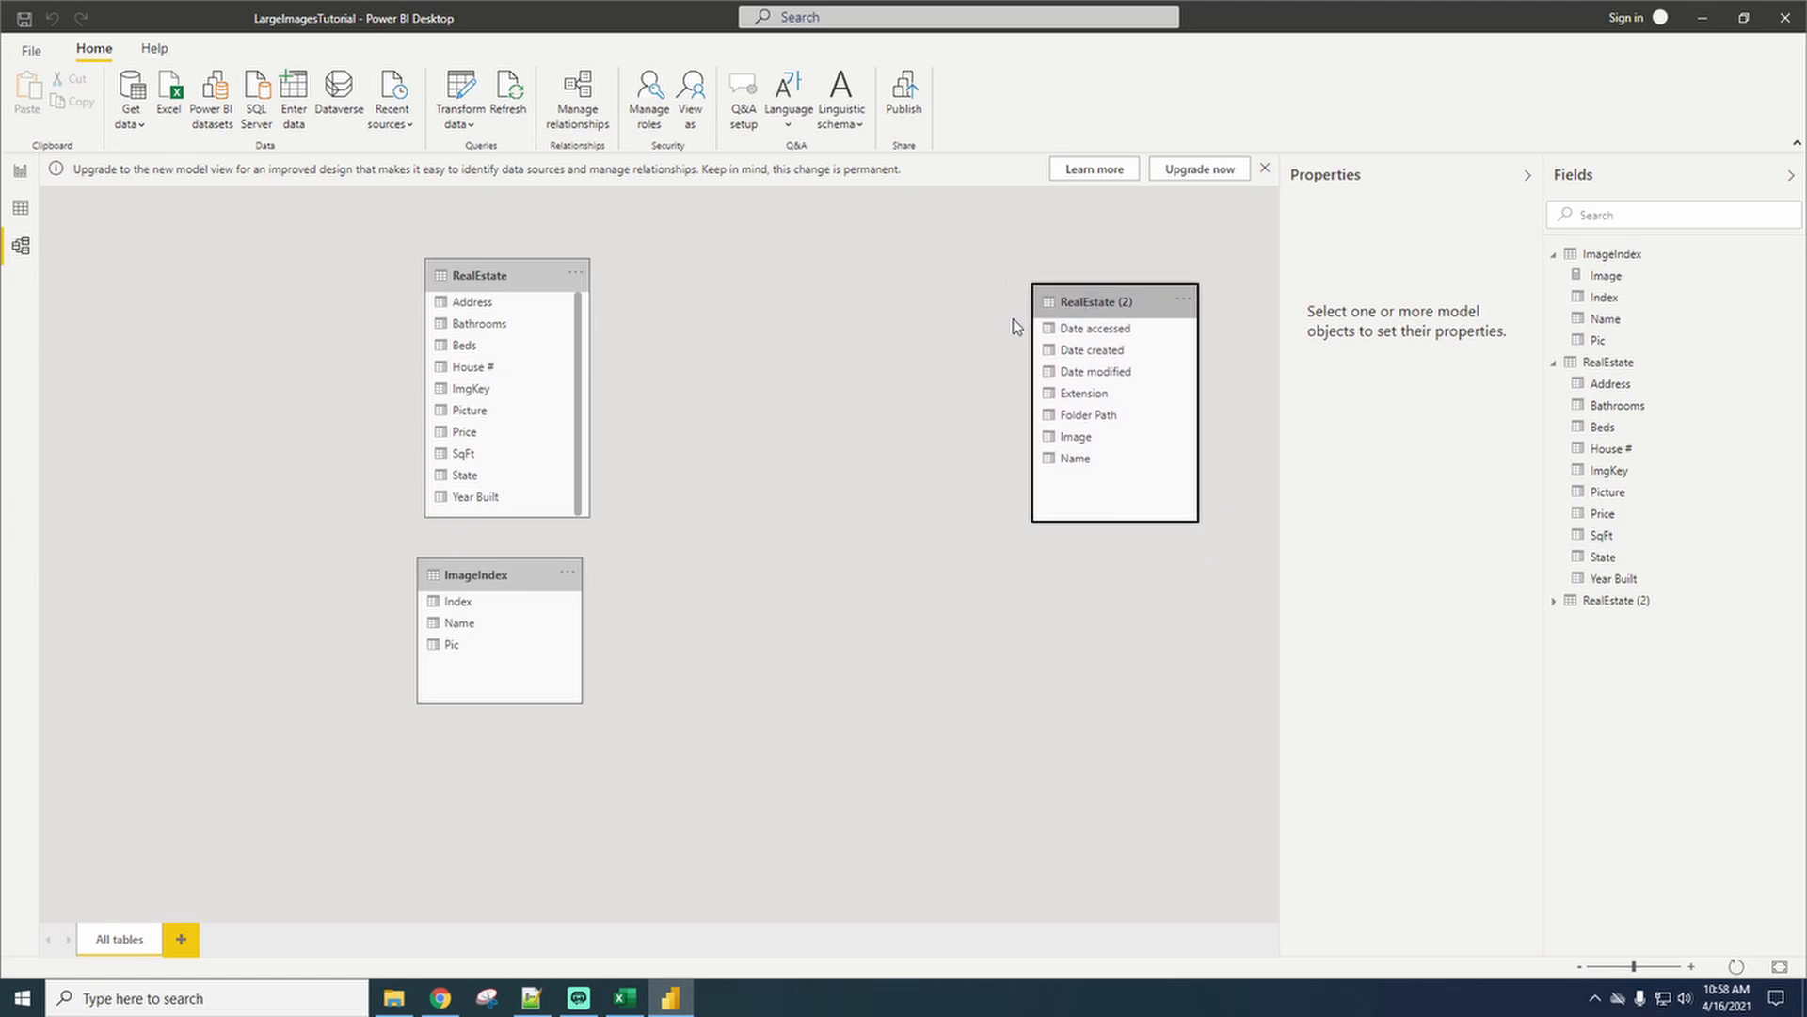
pyautogui.click(472, 628)
pyautogui.moveTo(473, 630); pyautogui.dragTo(518, 402)
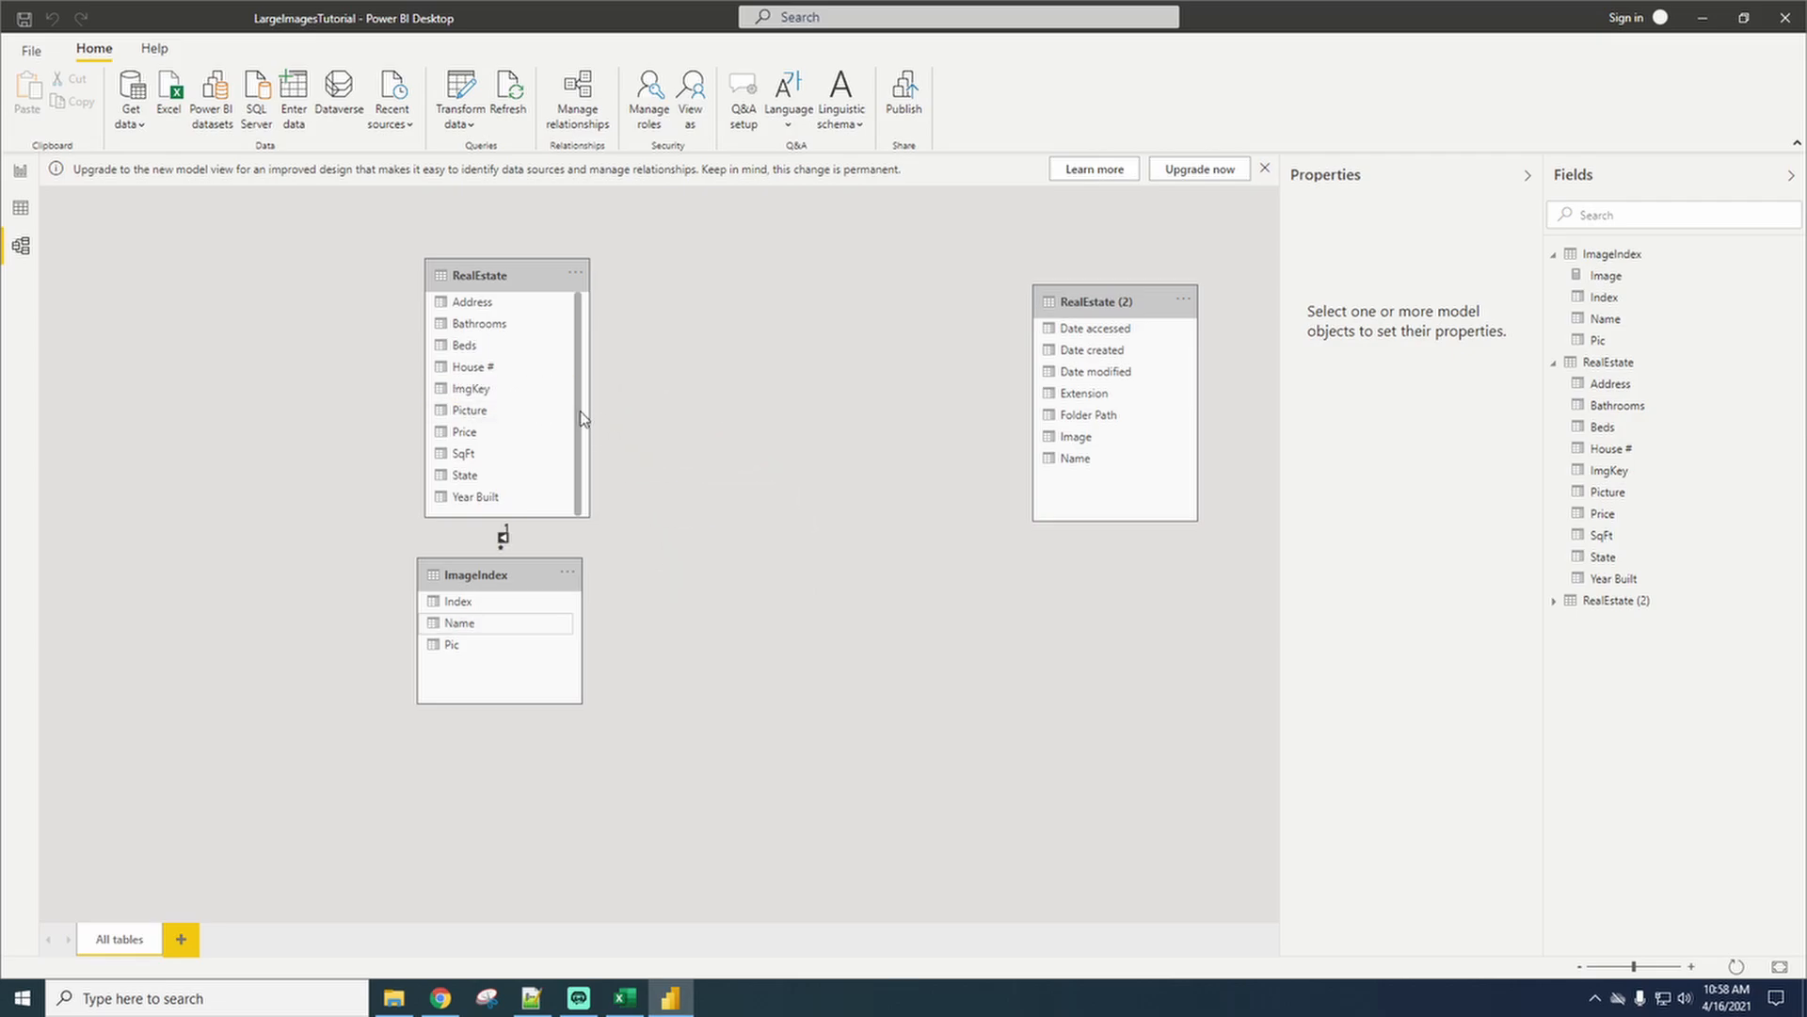
pyautogui.click(26, 175)
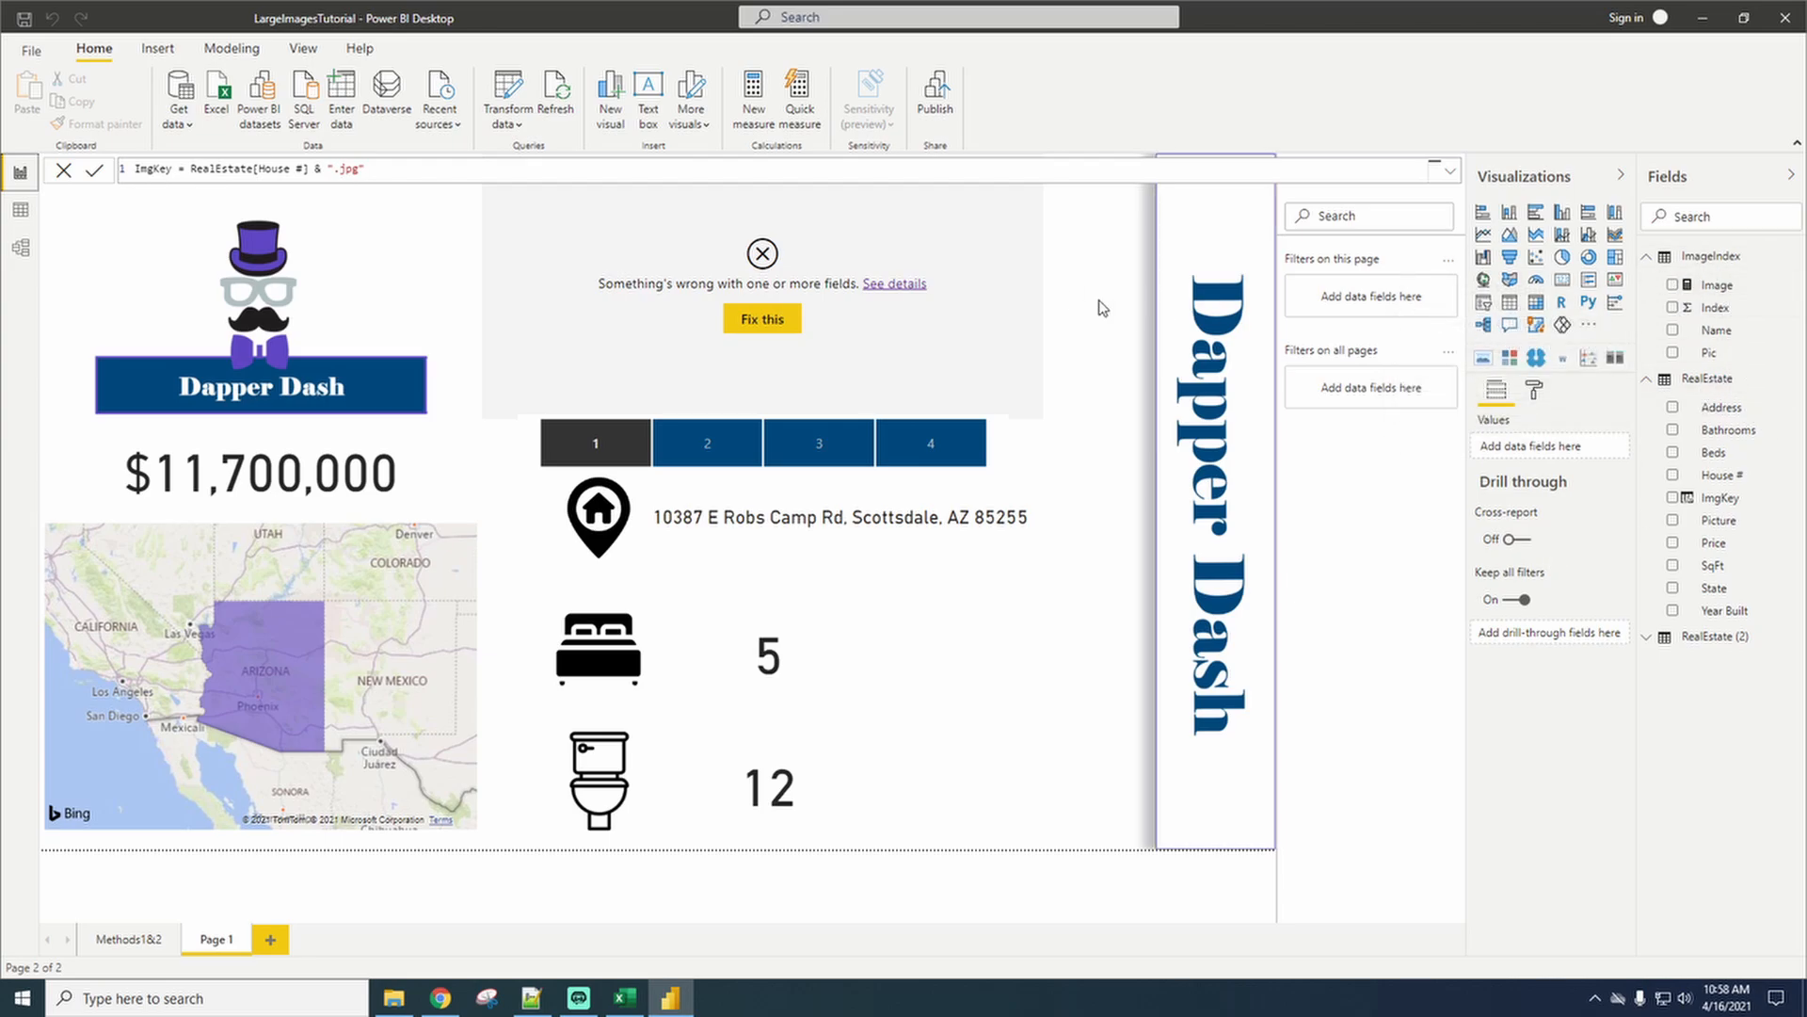
pyautogui.click(1451, 173)
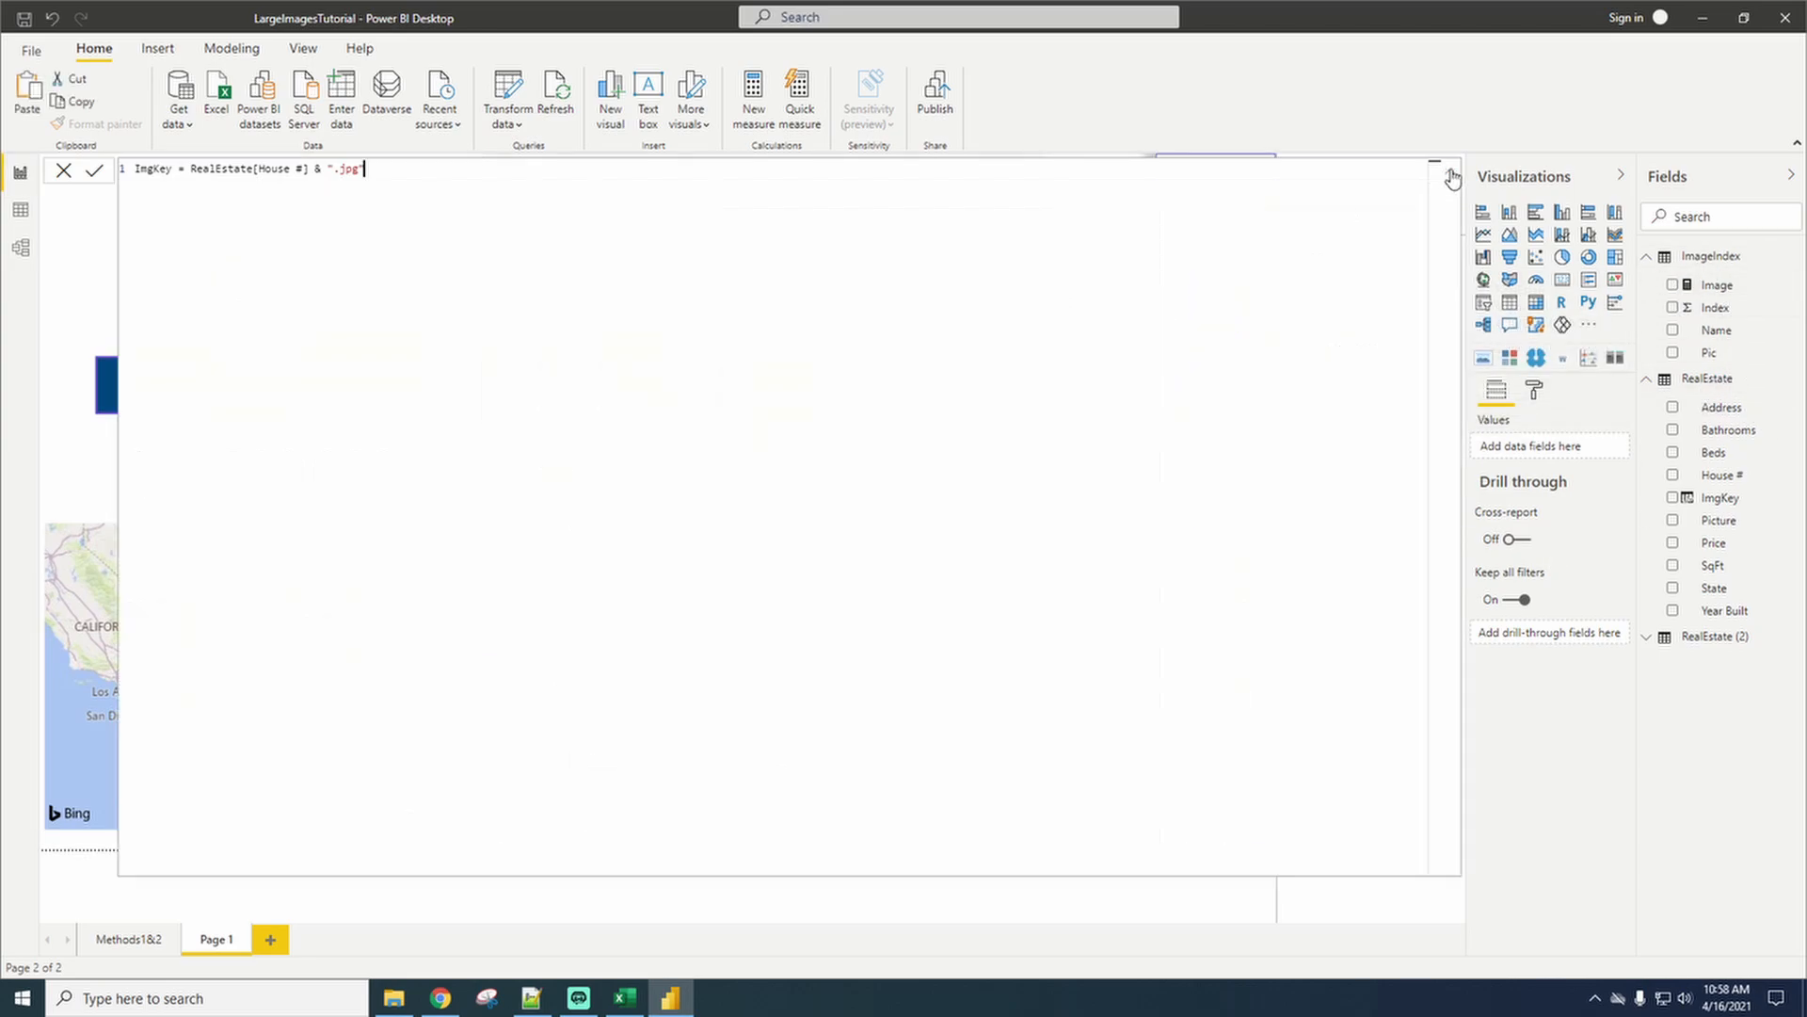
pyautogui.click(1068, 605)
pyautogui.doubleClick(1130, 458)
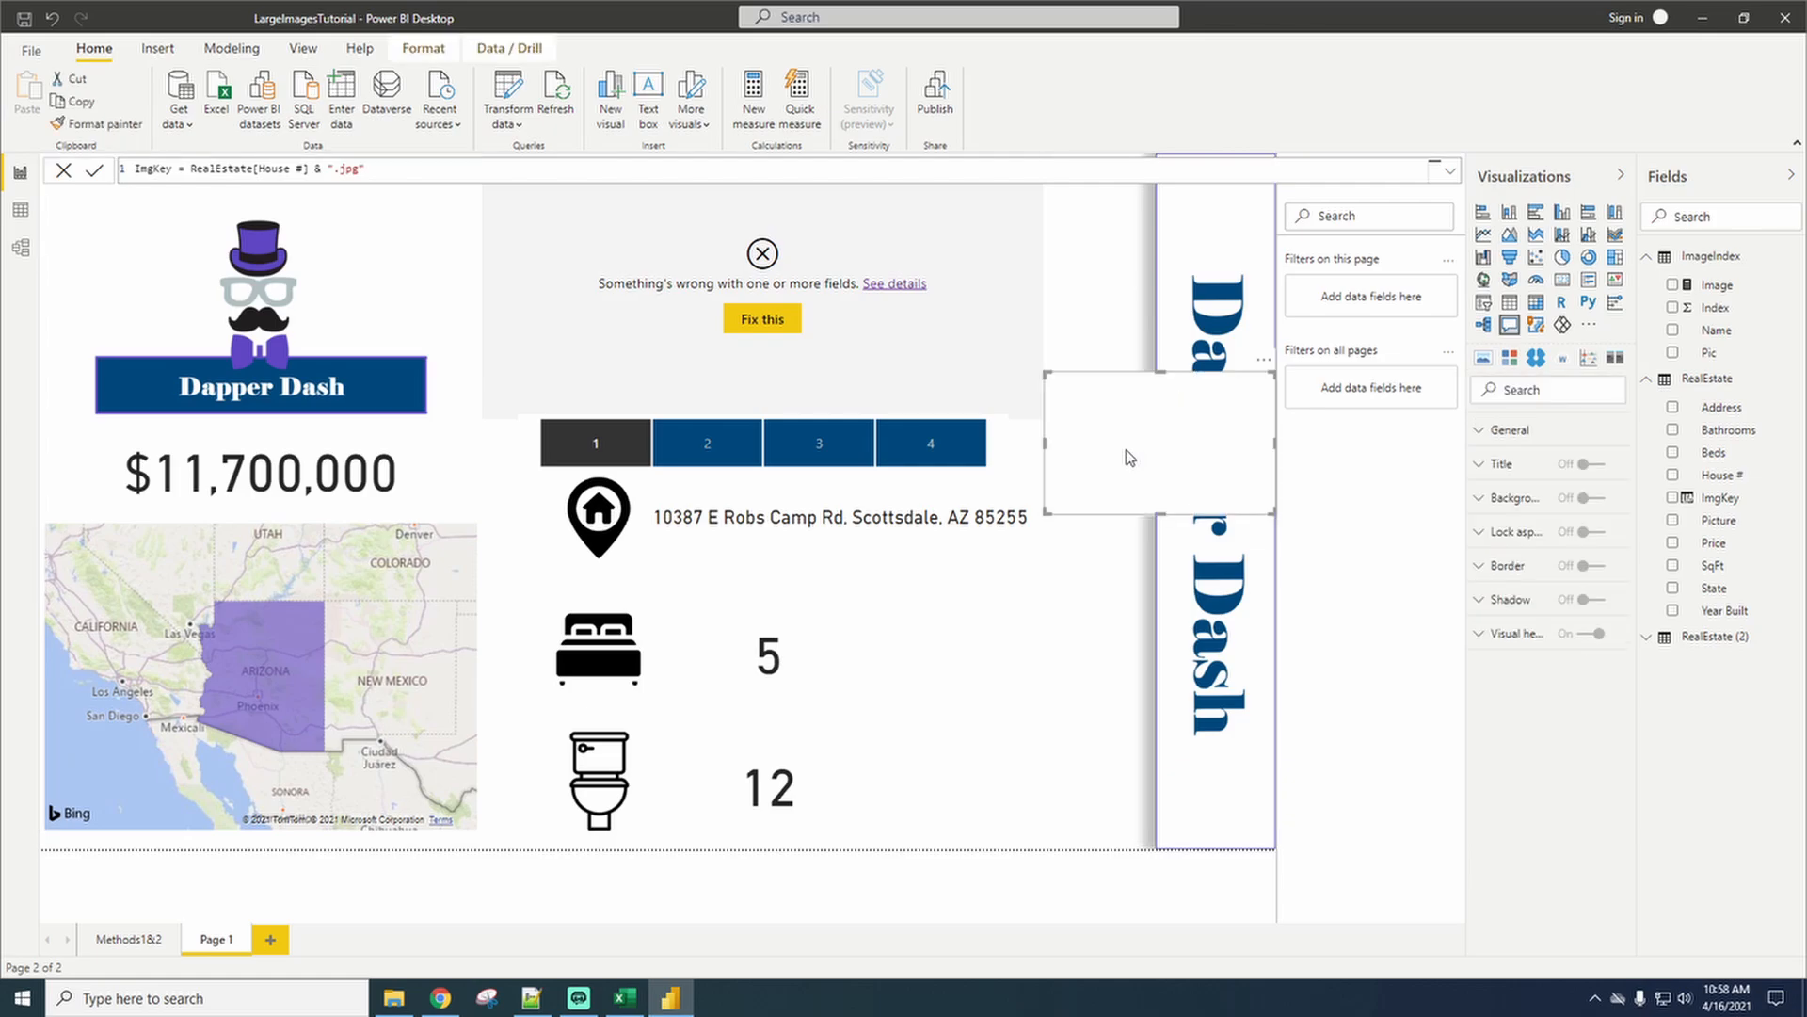
pyautogui.press('Delete')
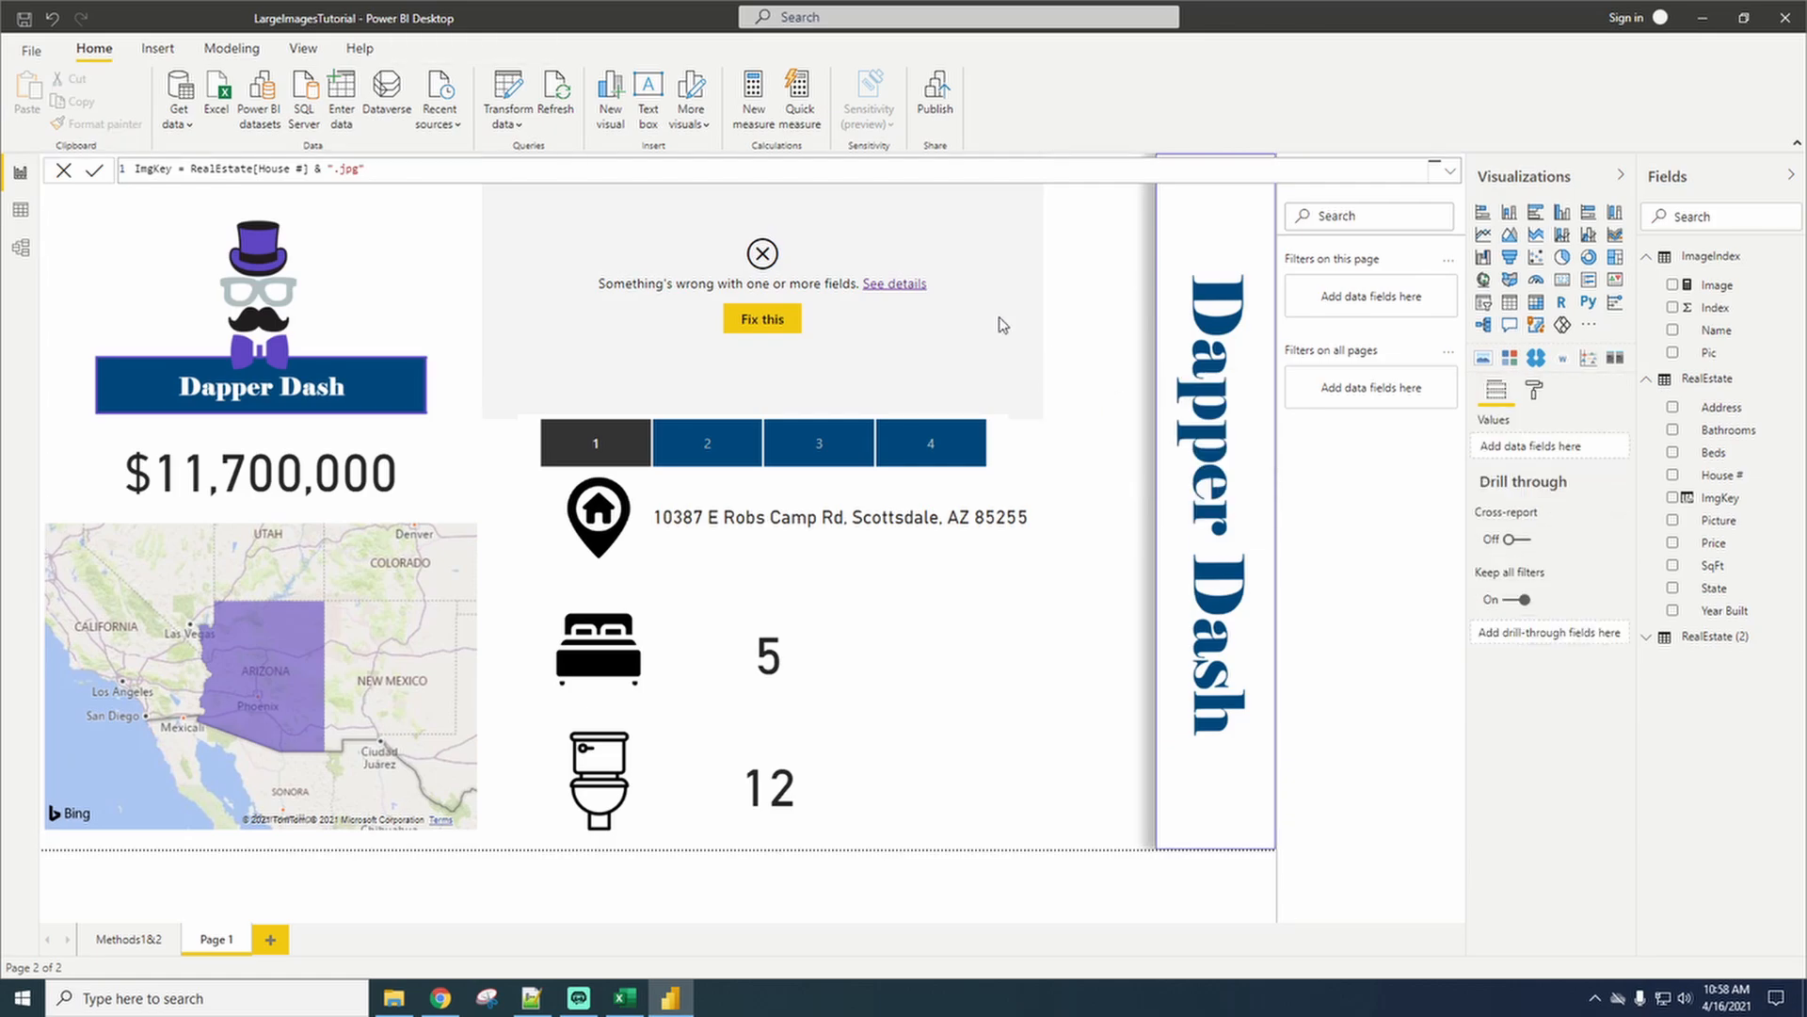
# Remove the invalid image field from the broken visual above the house slicer and convert it to the visual with an Image URL field.
pyautogui.click(1712, 256)
pyautogui.click(1104, 326)
pyautogui.click(948, 270)
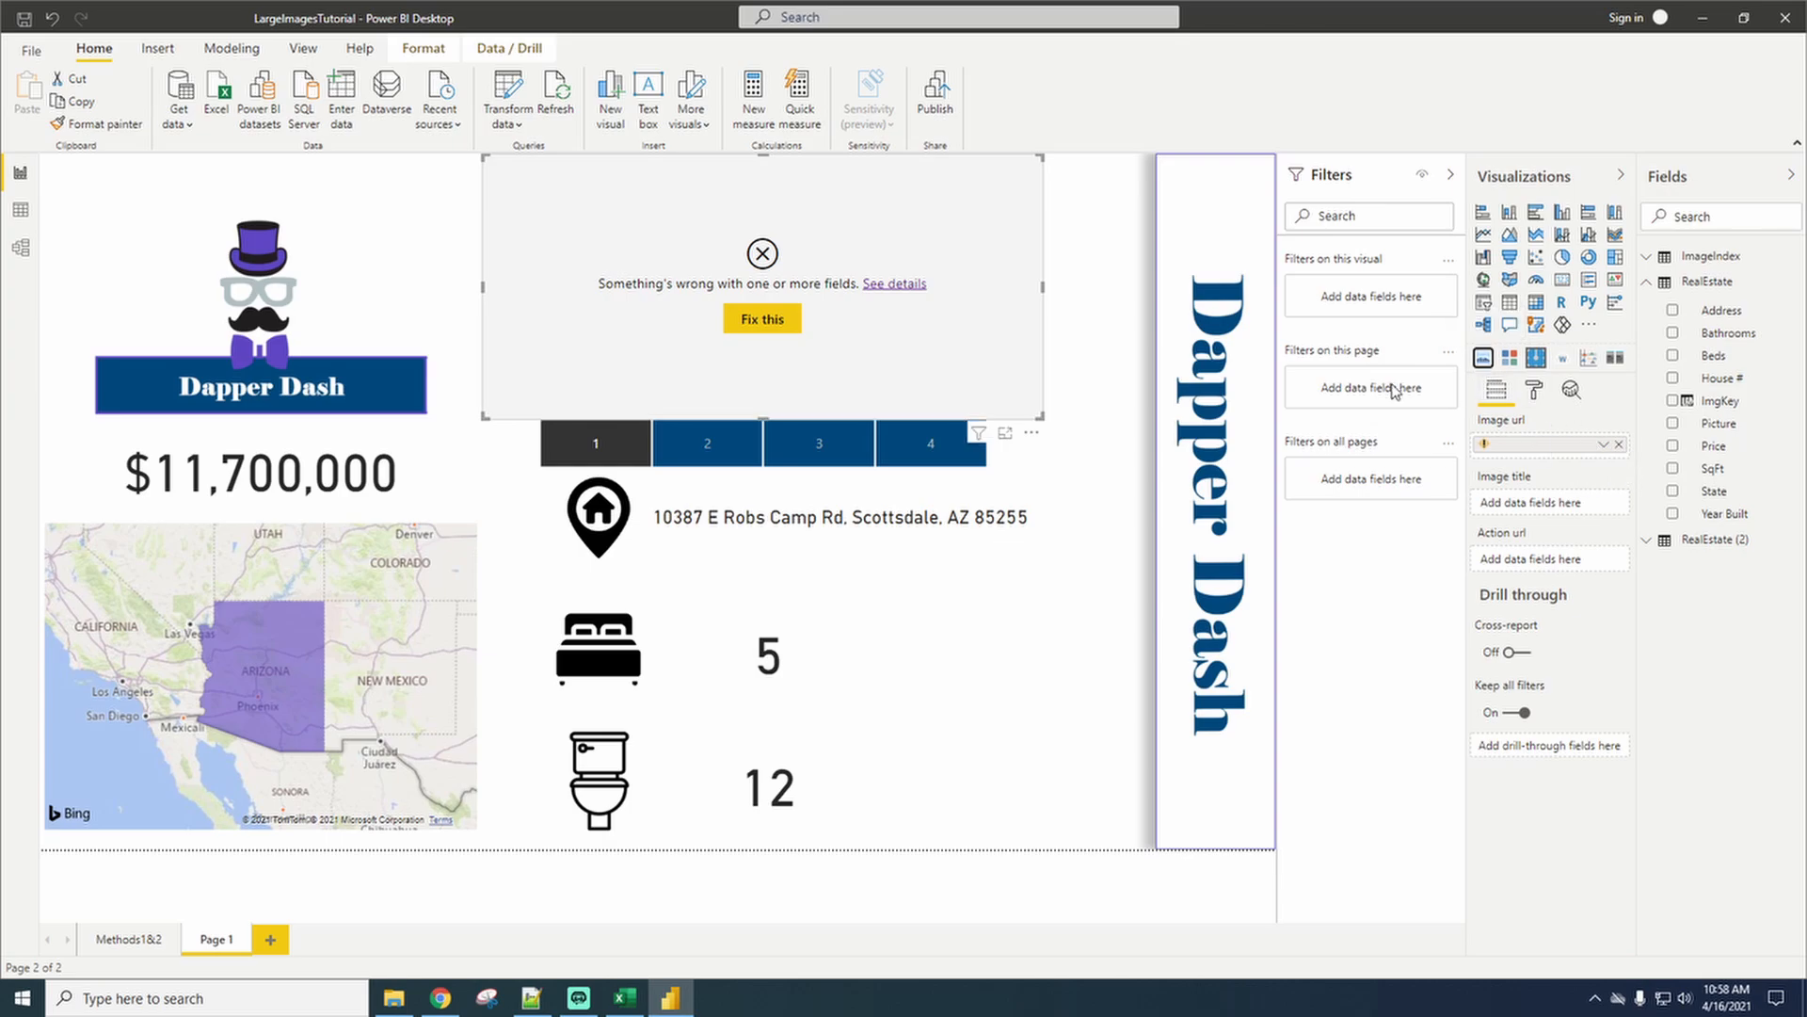
pyautogui.click(1619, 446)
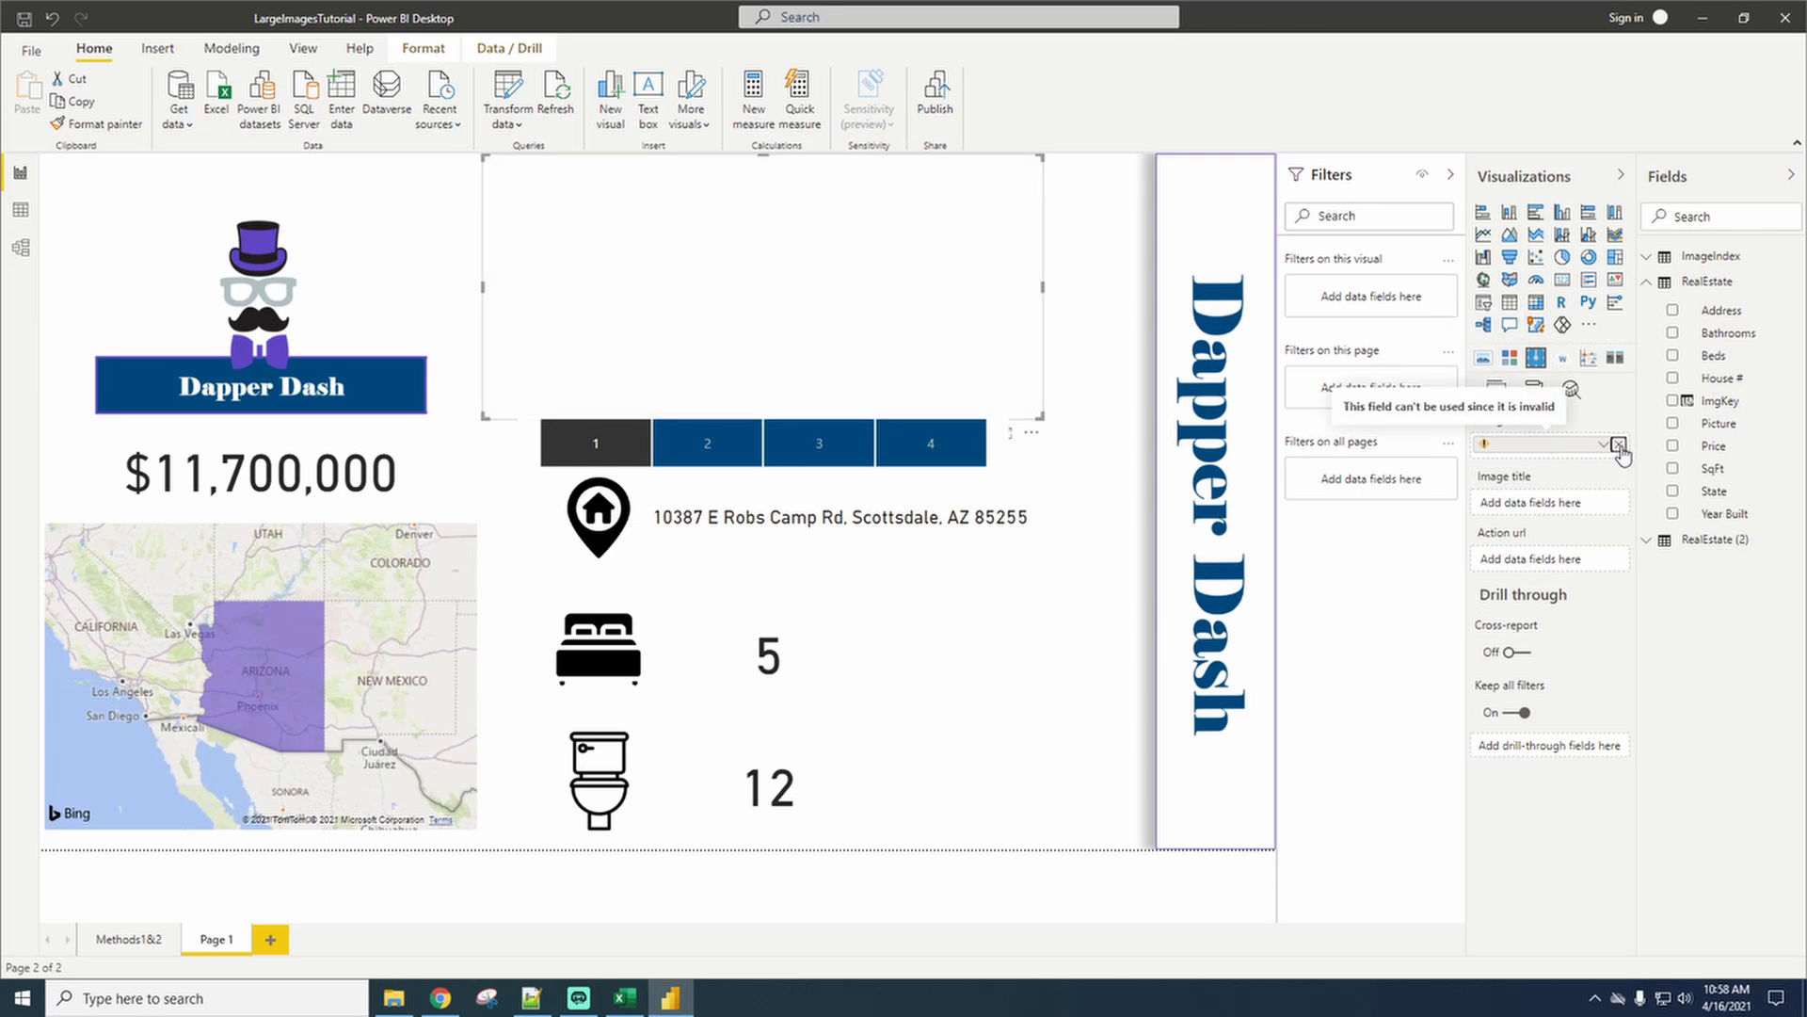
pyautogui.click(1484, 359)
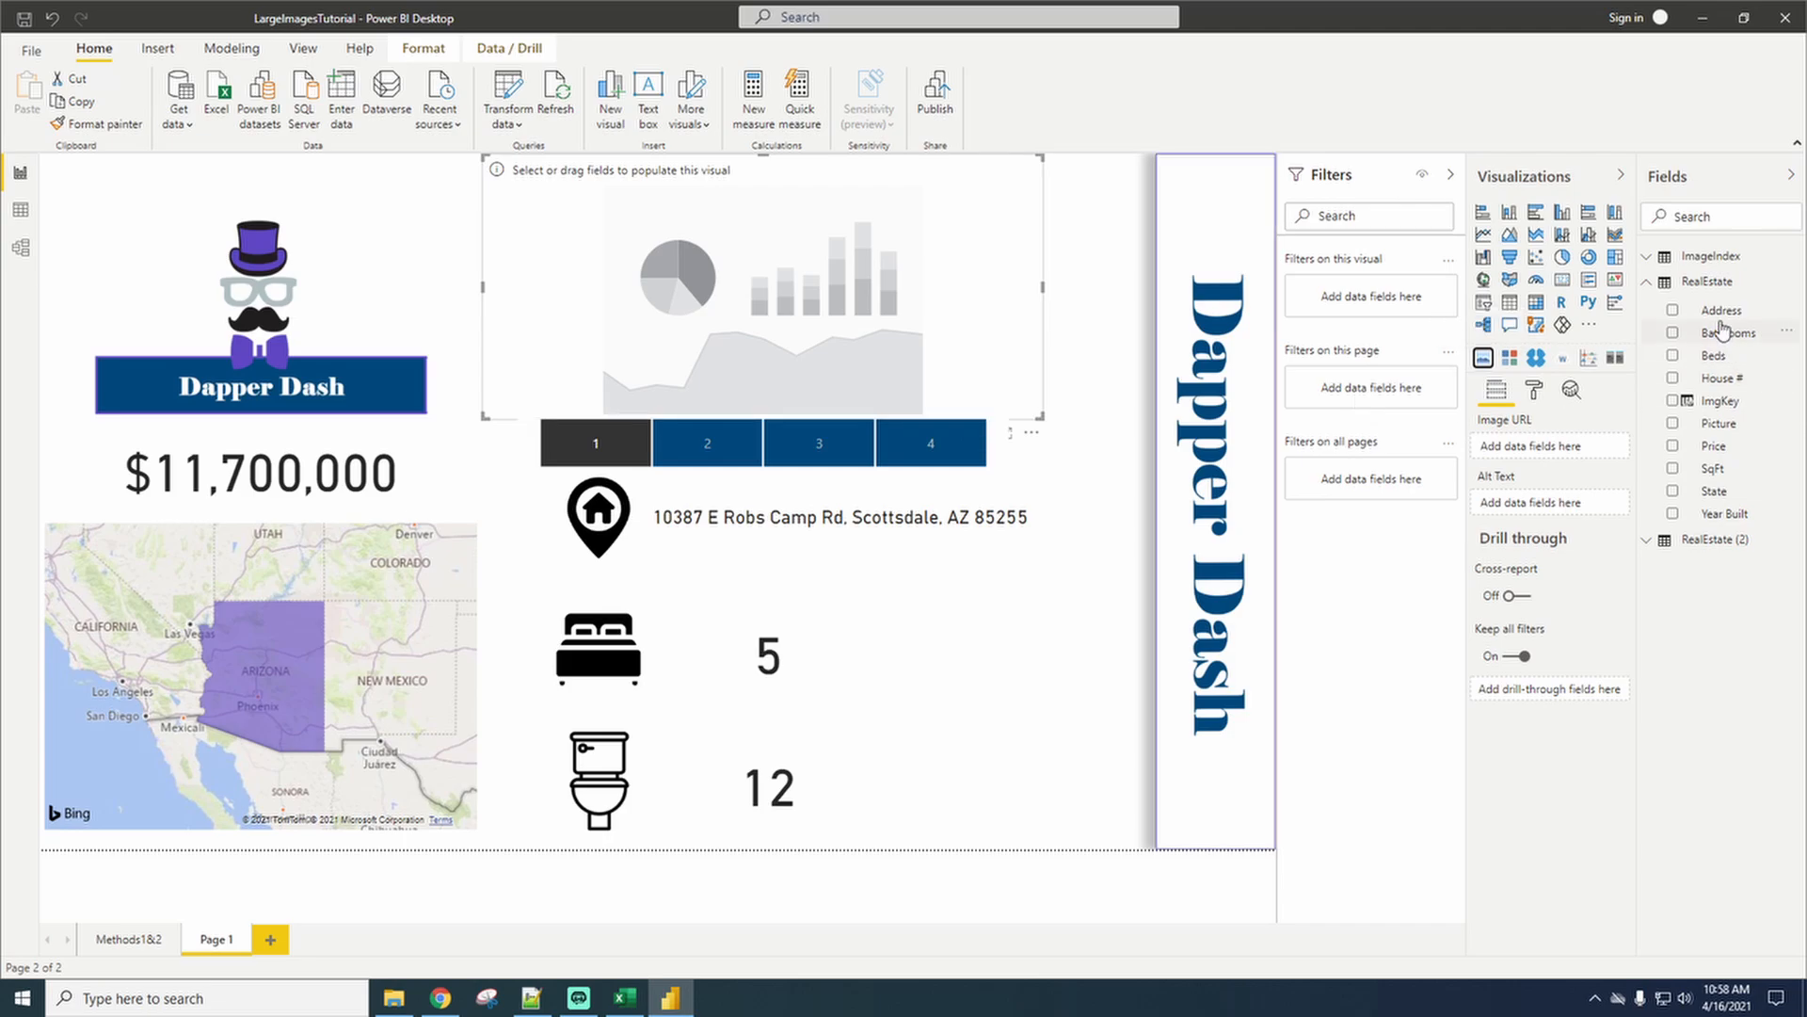
# Try to assign the ImageIndex Image measure to the converted visual's Image URL field.
pyautogui.click(1646, 281)
pyautogui.click(1645, 261)
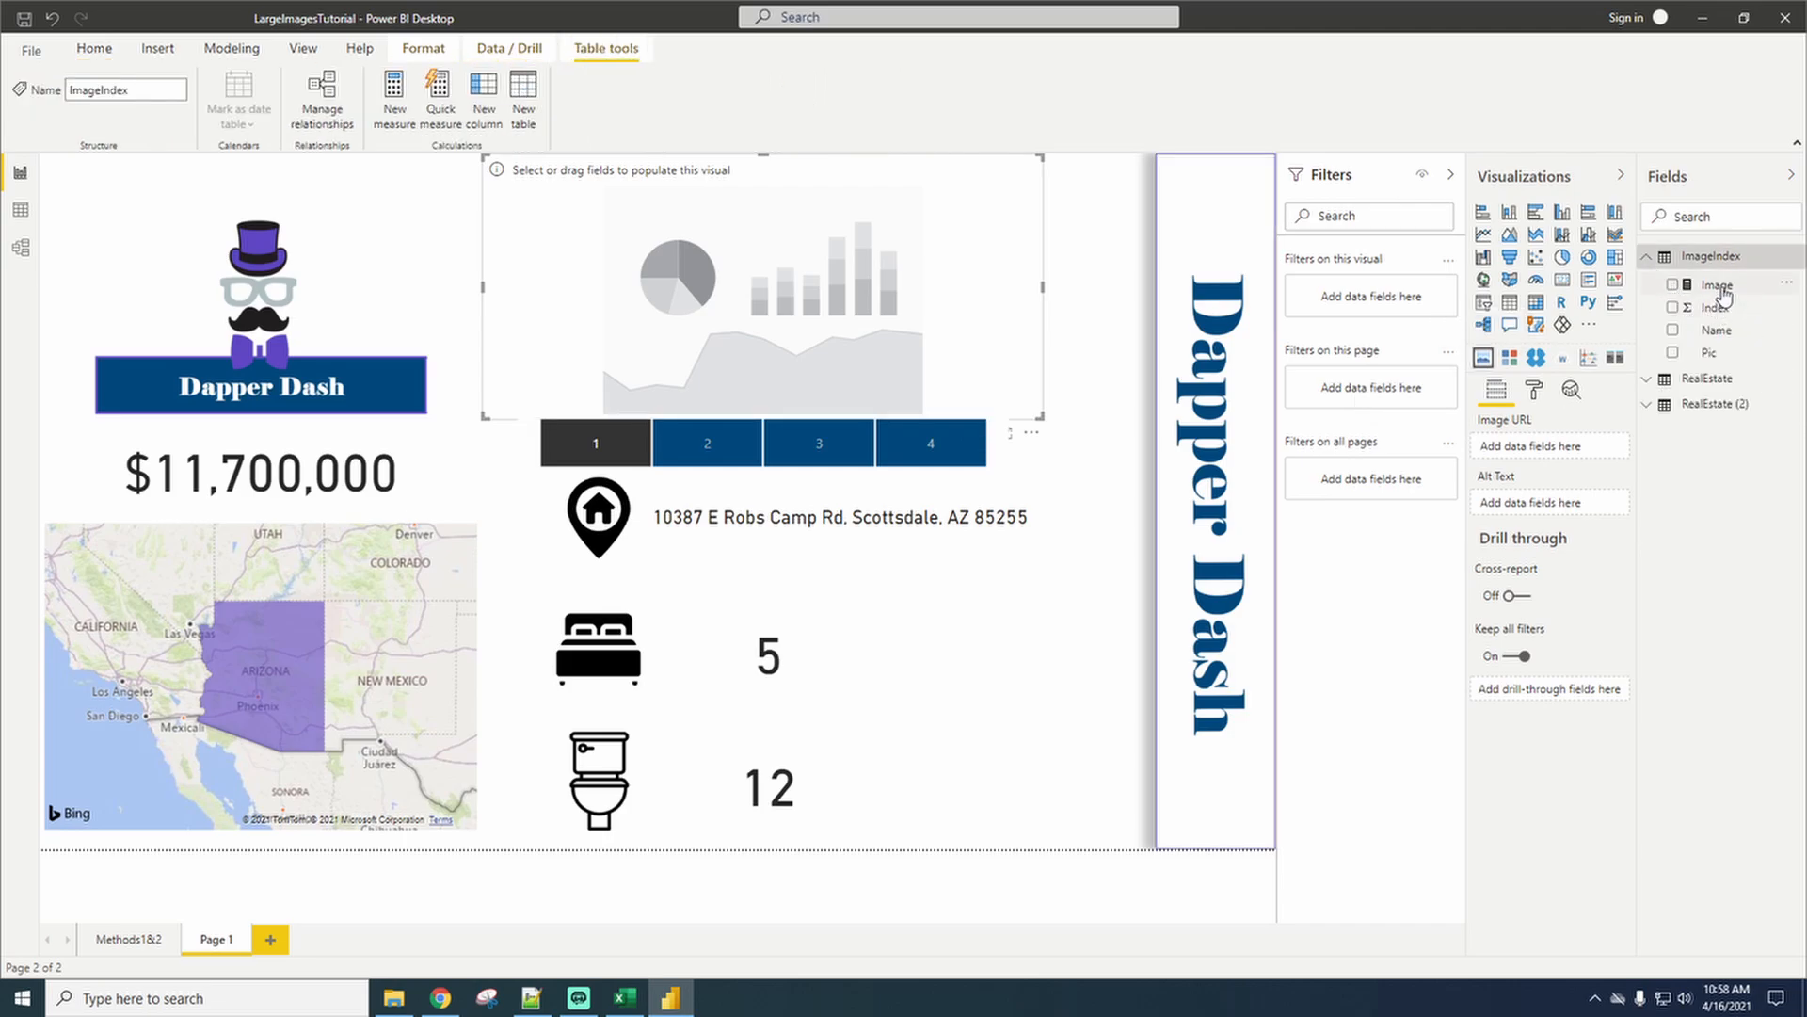
pyautogui.moveTo(1716, 286); pyautogui.dragTo(1572, 446)
pyautogui.moveTo(1708, 285); pyautogui.dragTo(1544, 450)
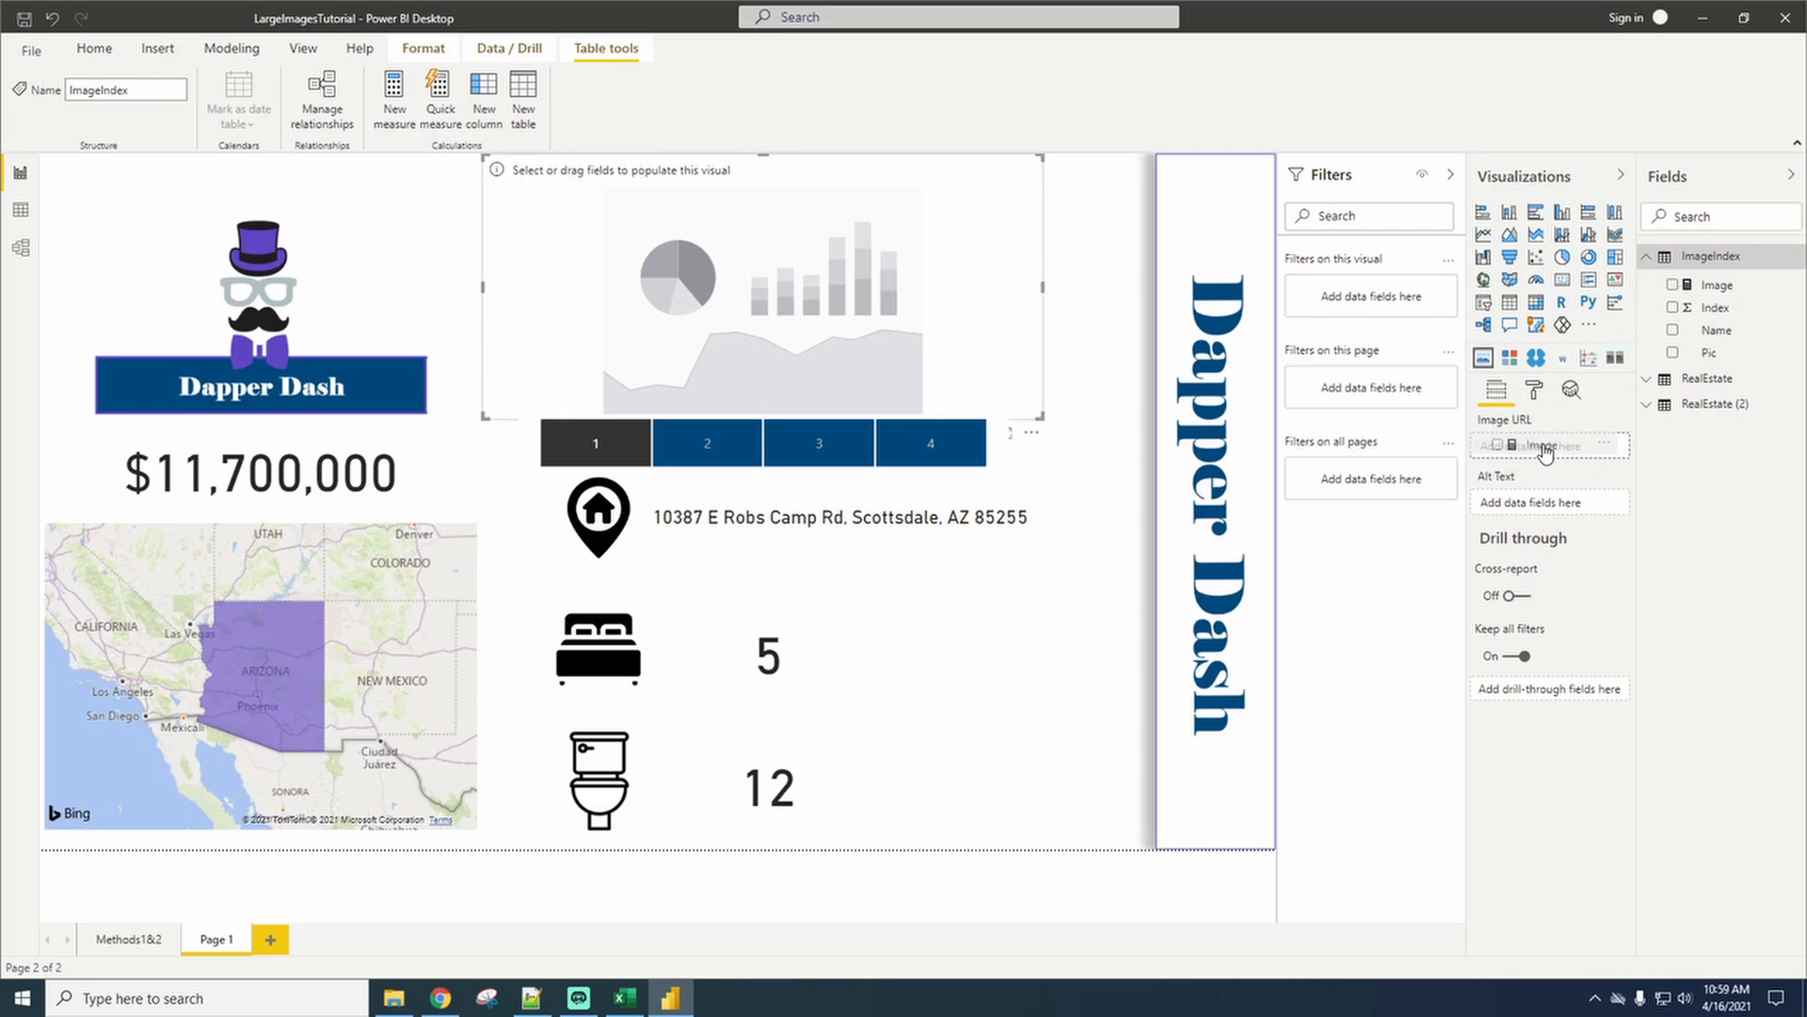
pyautogui.moveTo(1545, 450); pyautogui.dragTo(1545, 450)
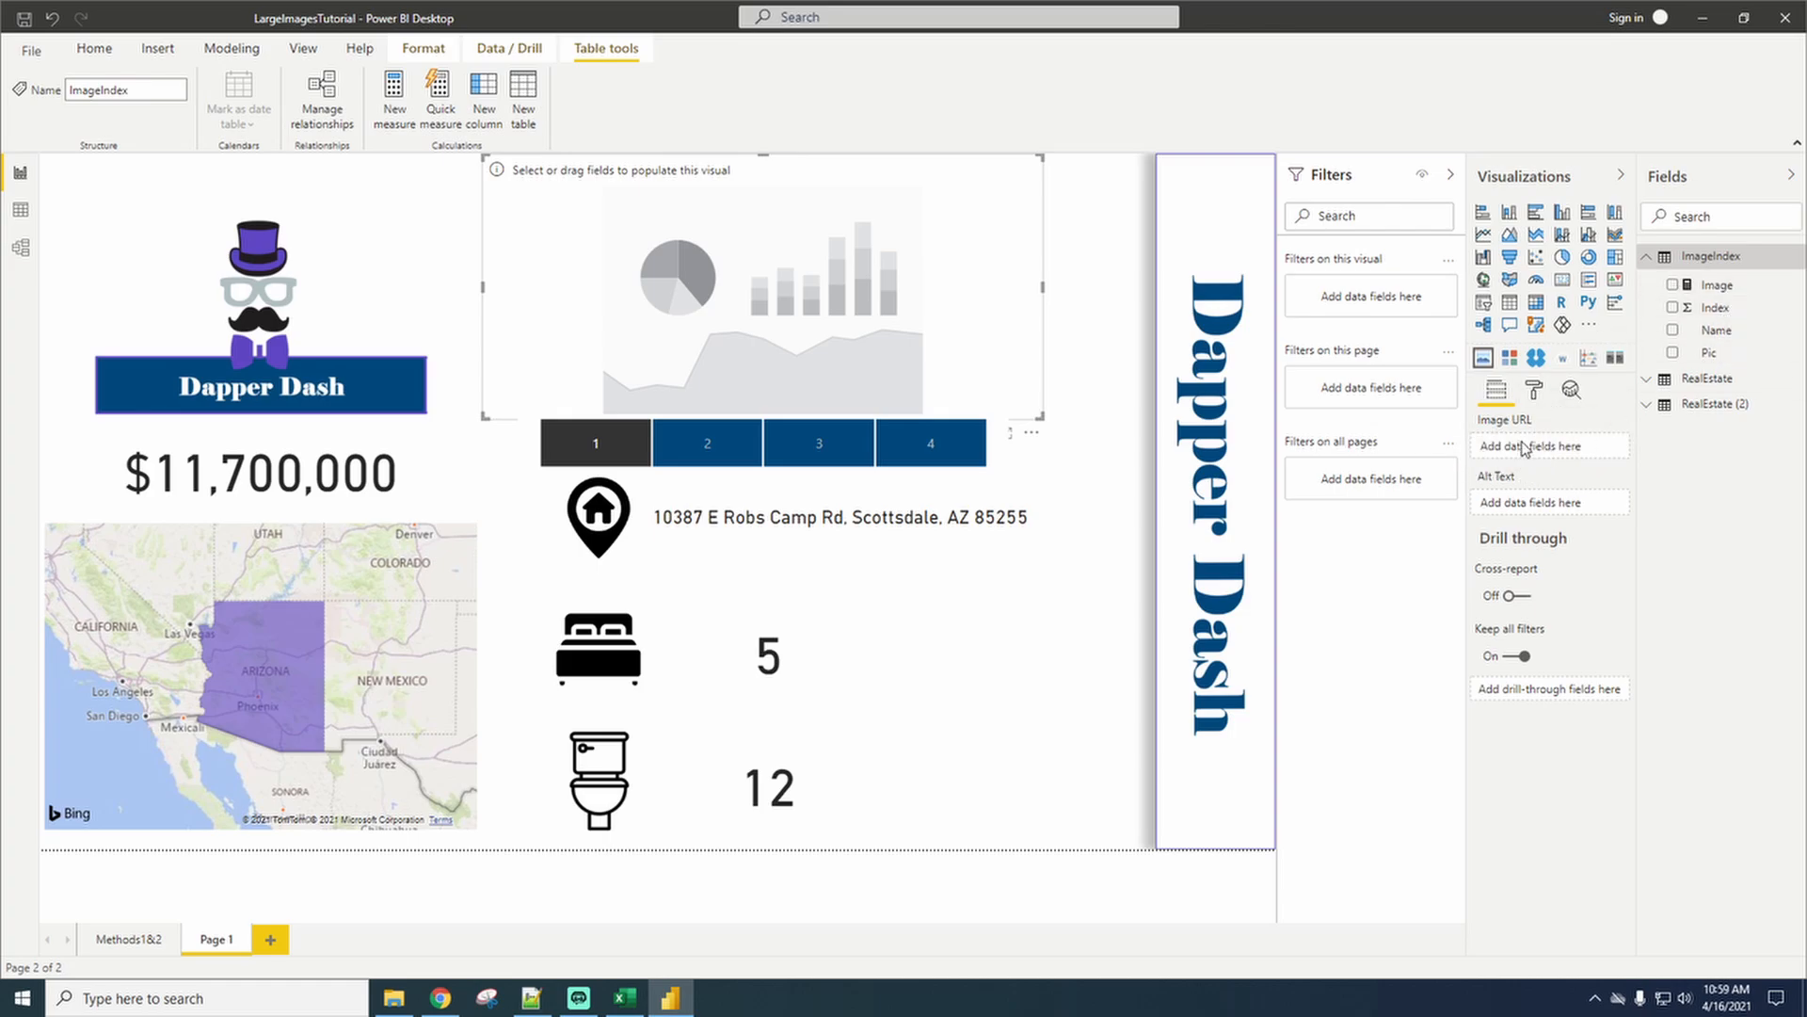
pyautogui.moveTo(1712, 286); pyautogui.dragTo(1551, 451)
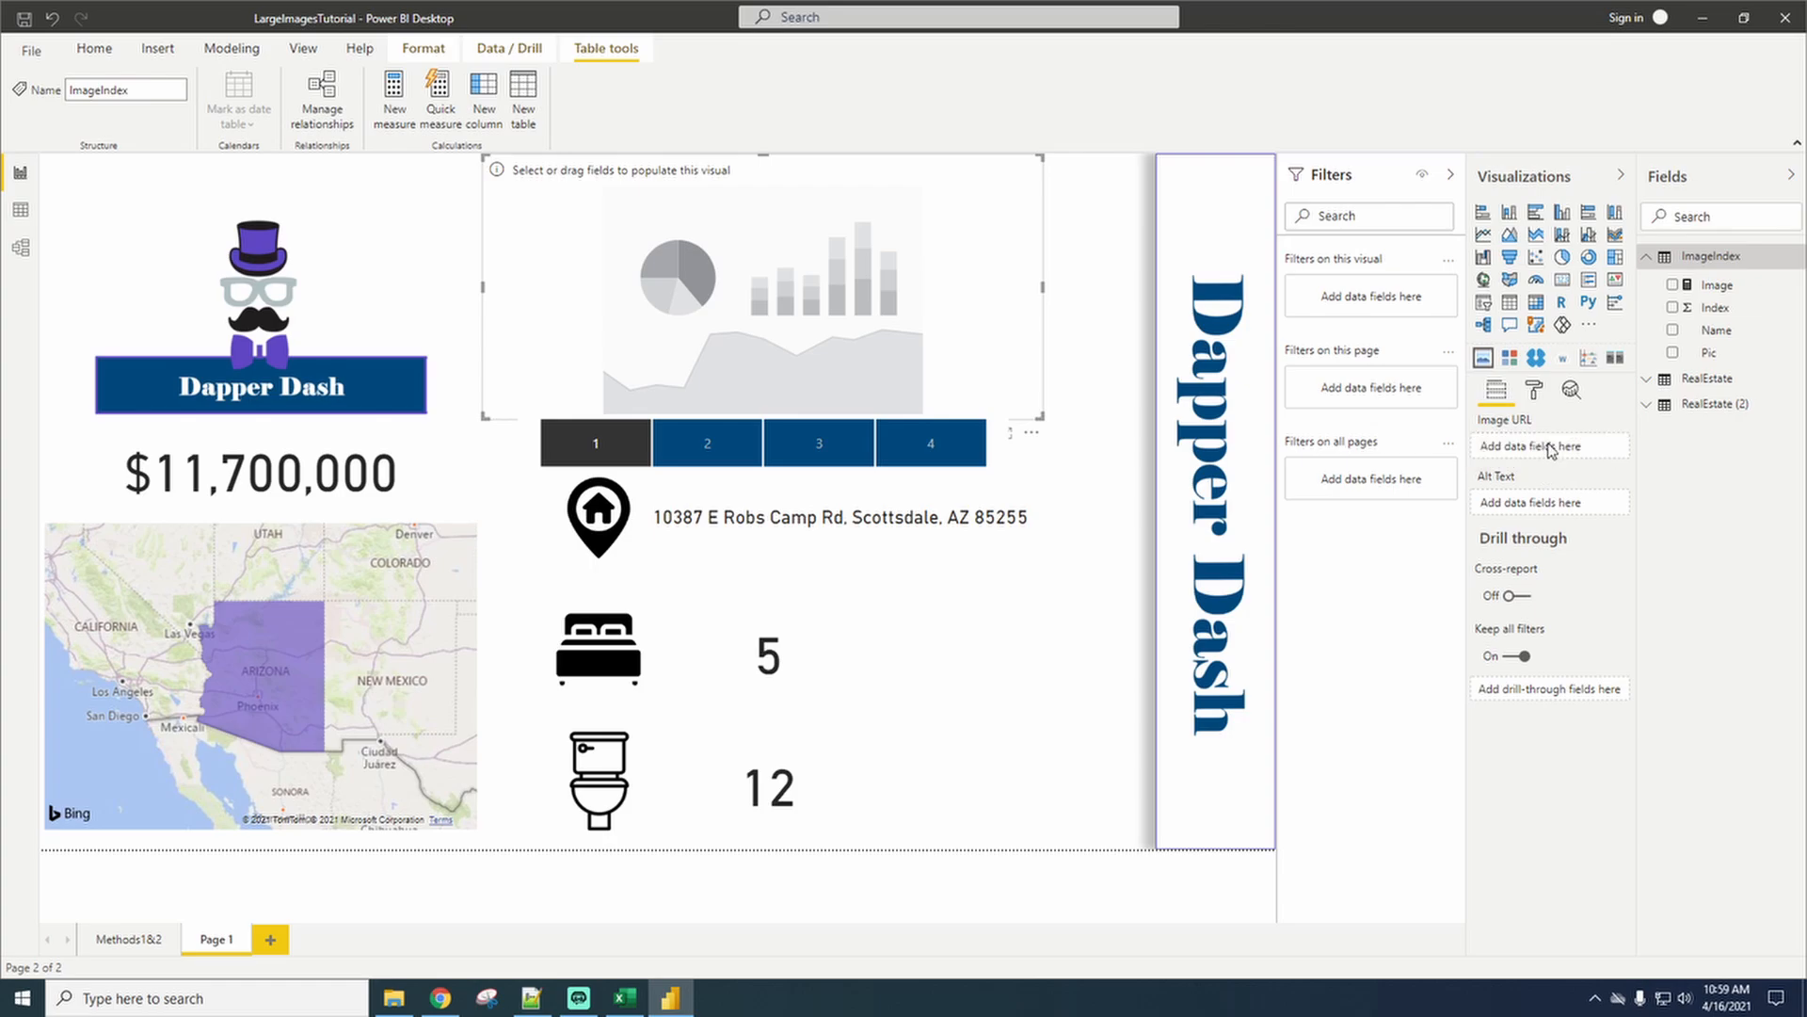
# Replace the empty visual with an Image Pro by CloudScope visual, positioned and sized to fill the space above the house slicer.
pyautogui.click(1537, 362)
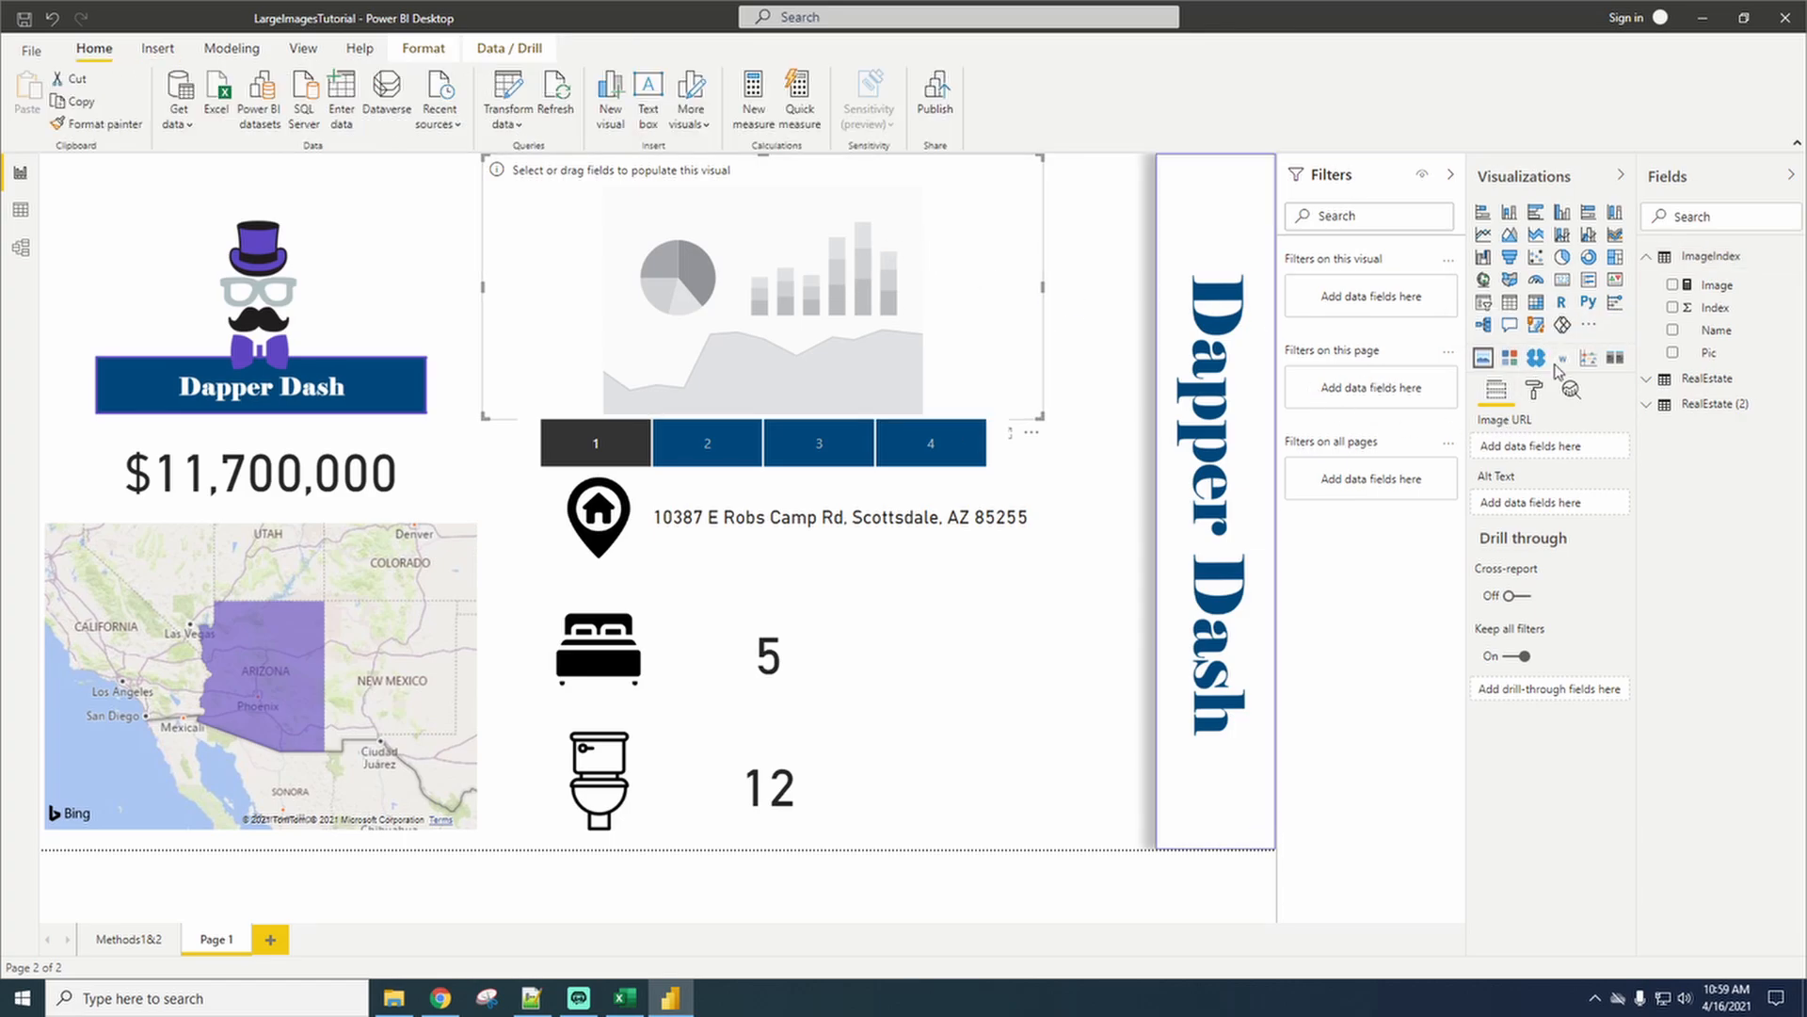
pyautogui.click(1537, 360)
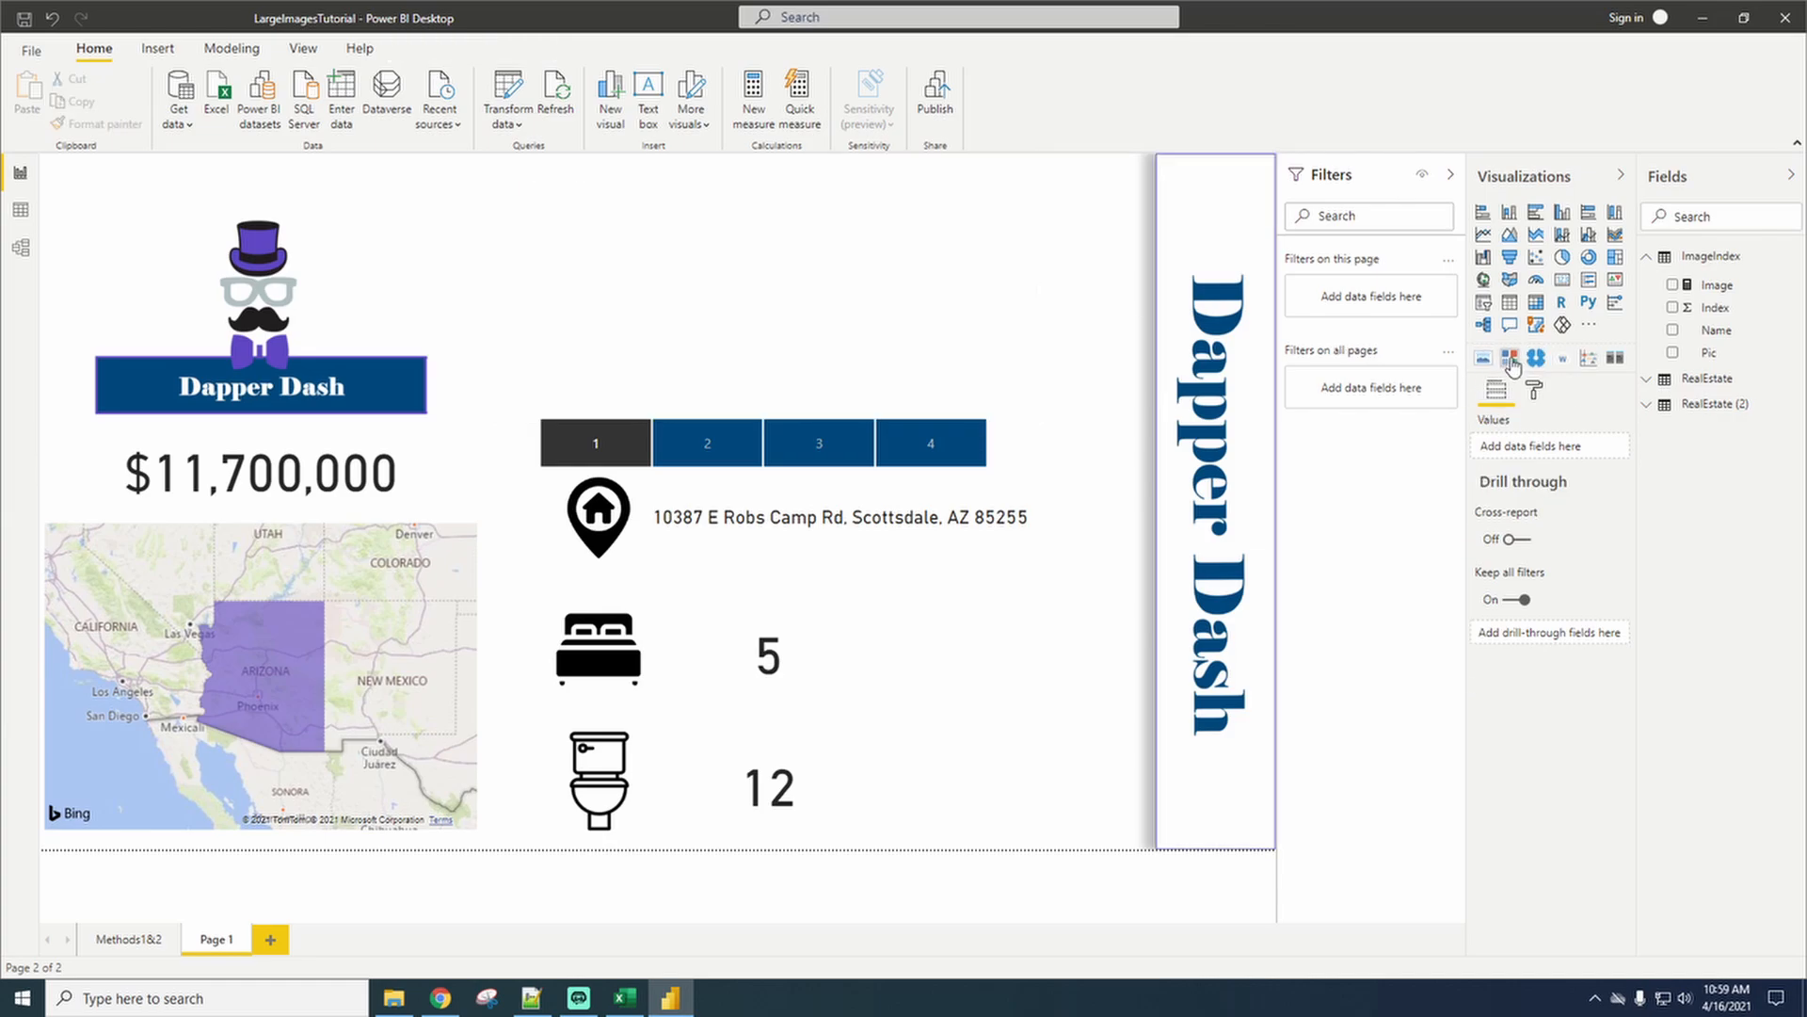
pyautogui.moveTo(979, 604); pyautogui.dragTo(640, 177)
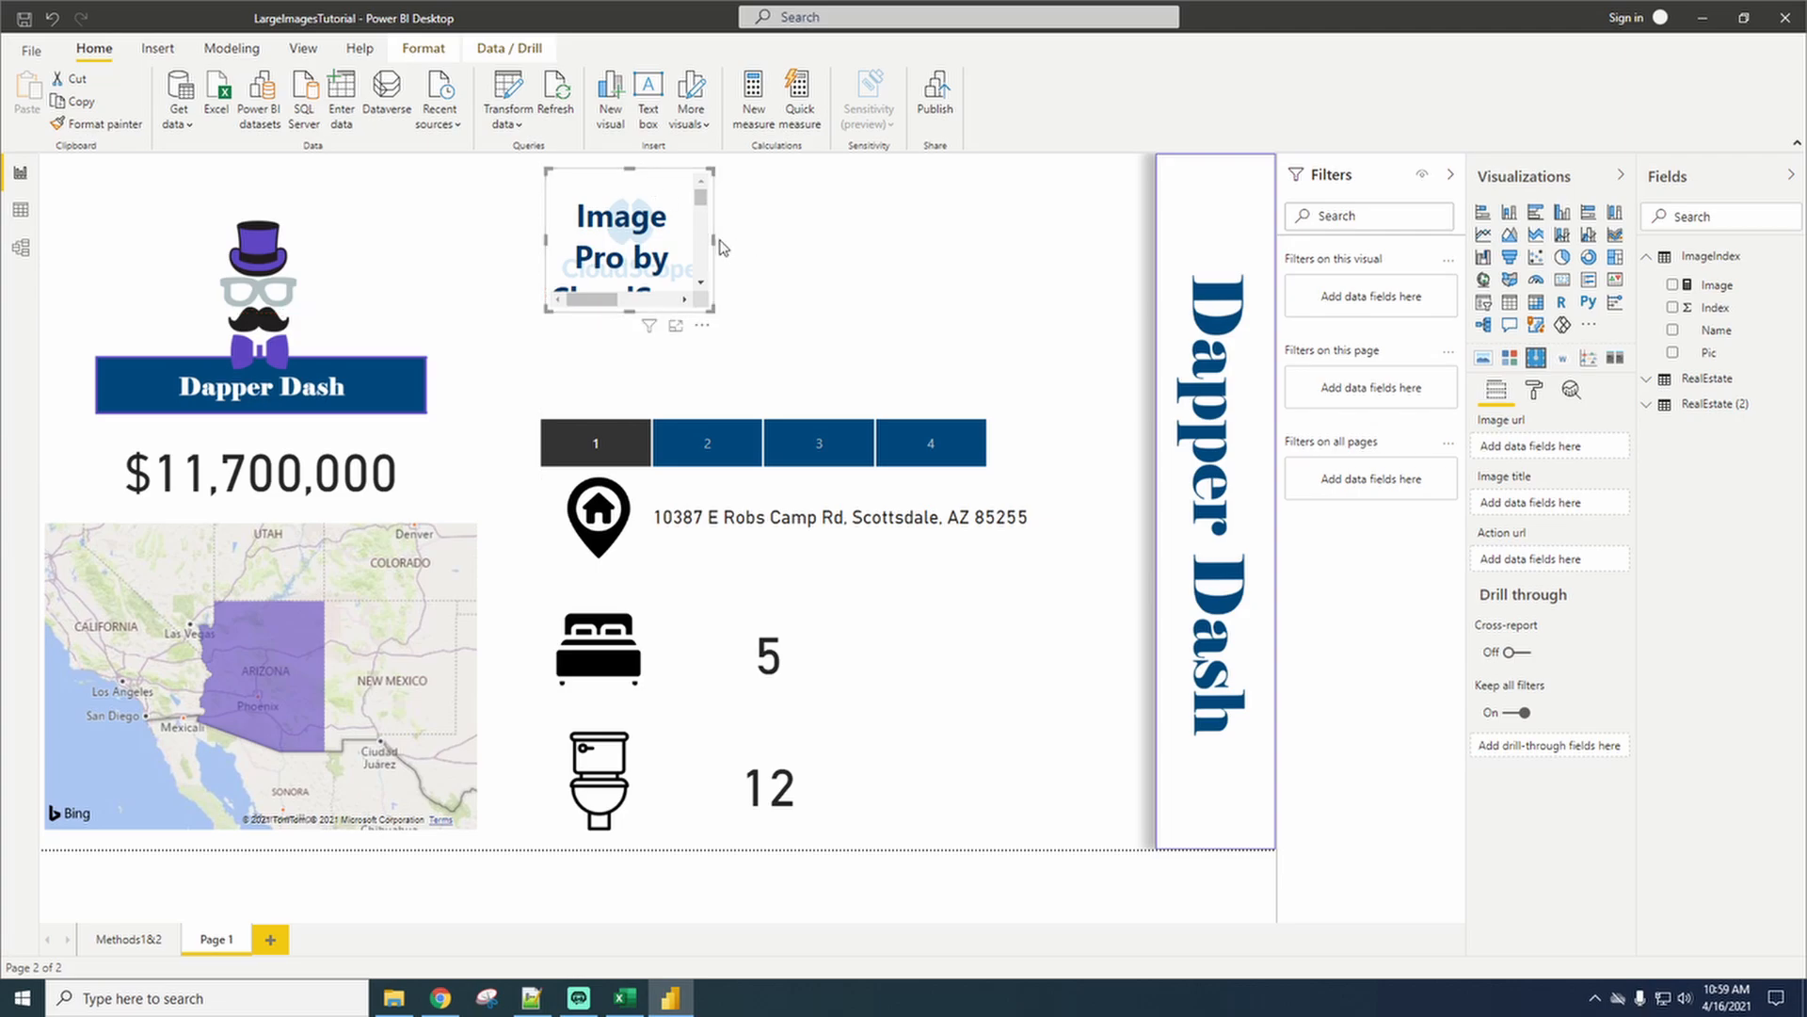
pyautogui.moveTo(715, 239); pyautogui.dragTo(1093, 246)
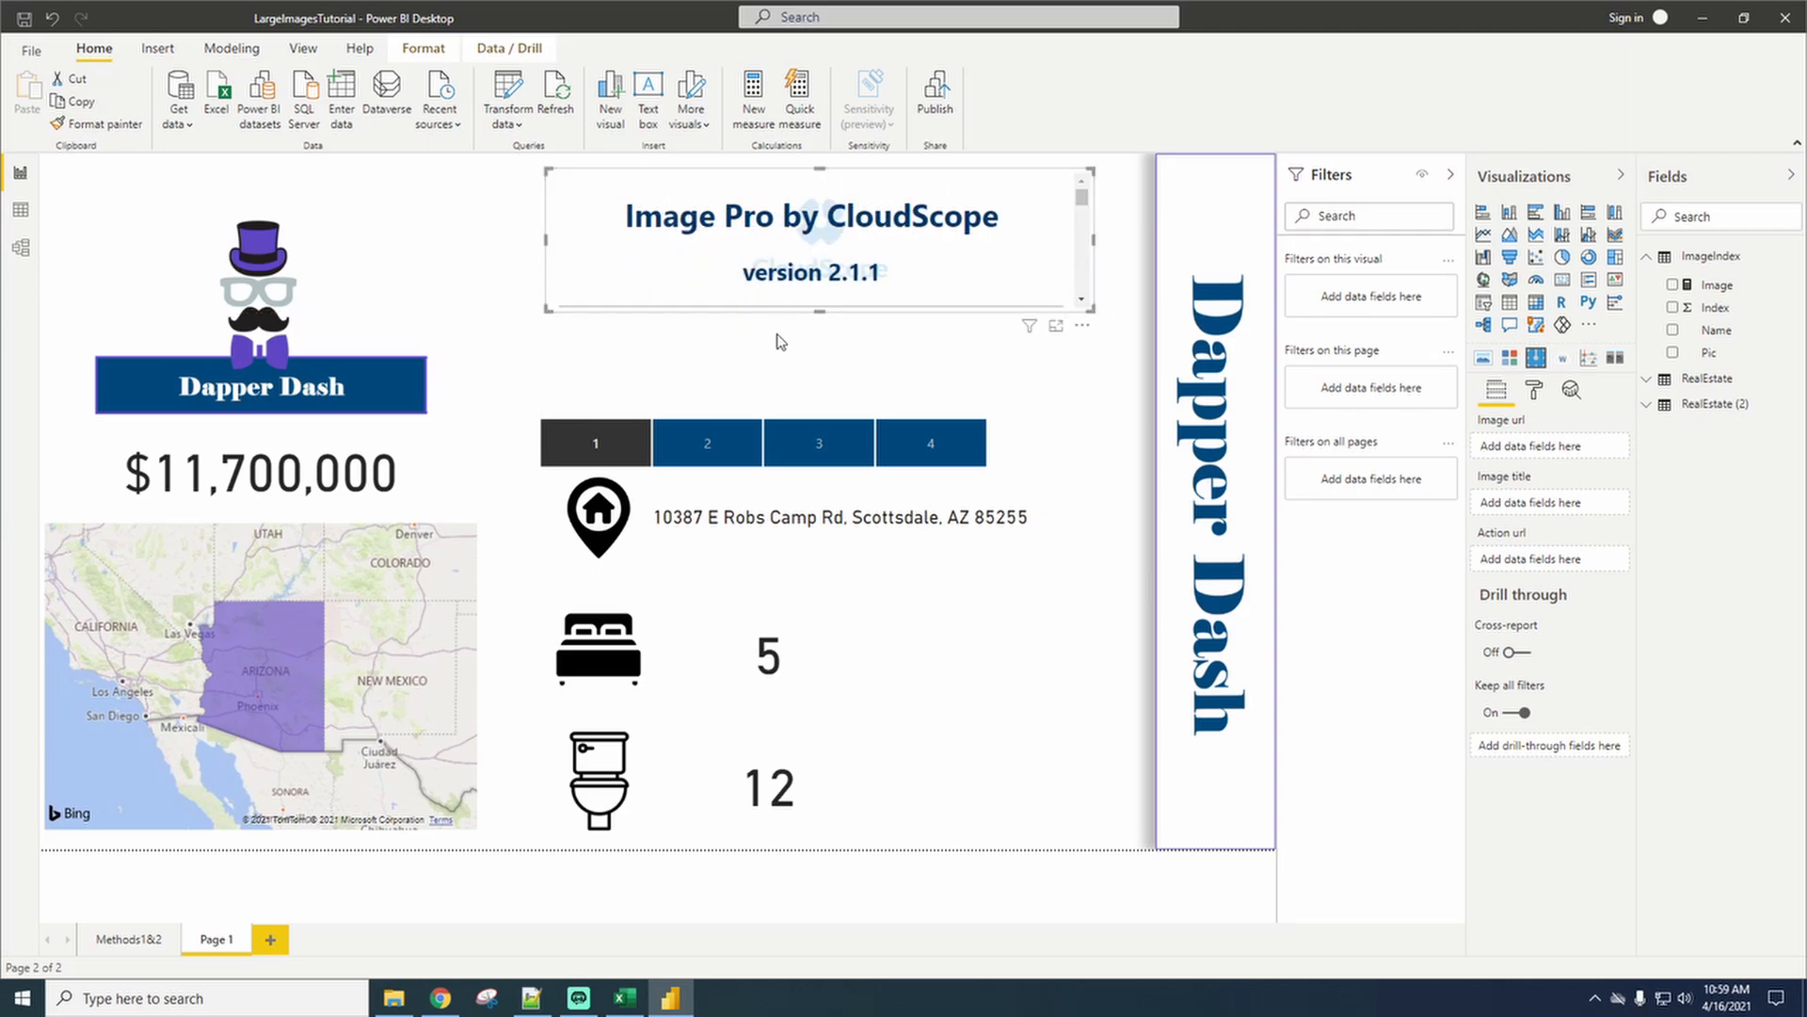
pyautogui.moveTo(826, 318); pyautogui.dragTo(813, 400)
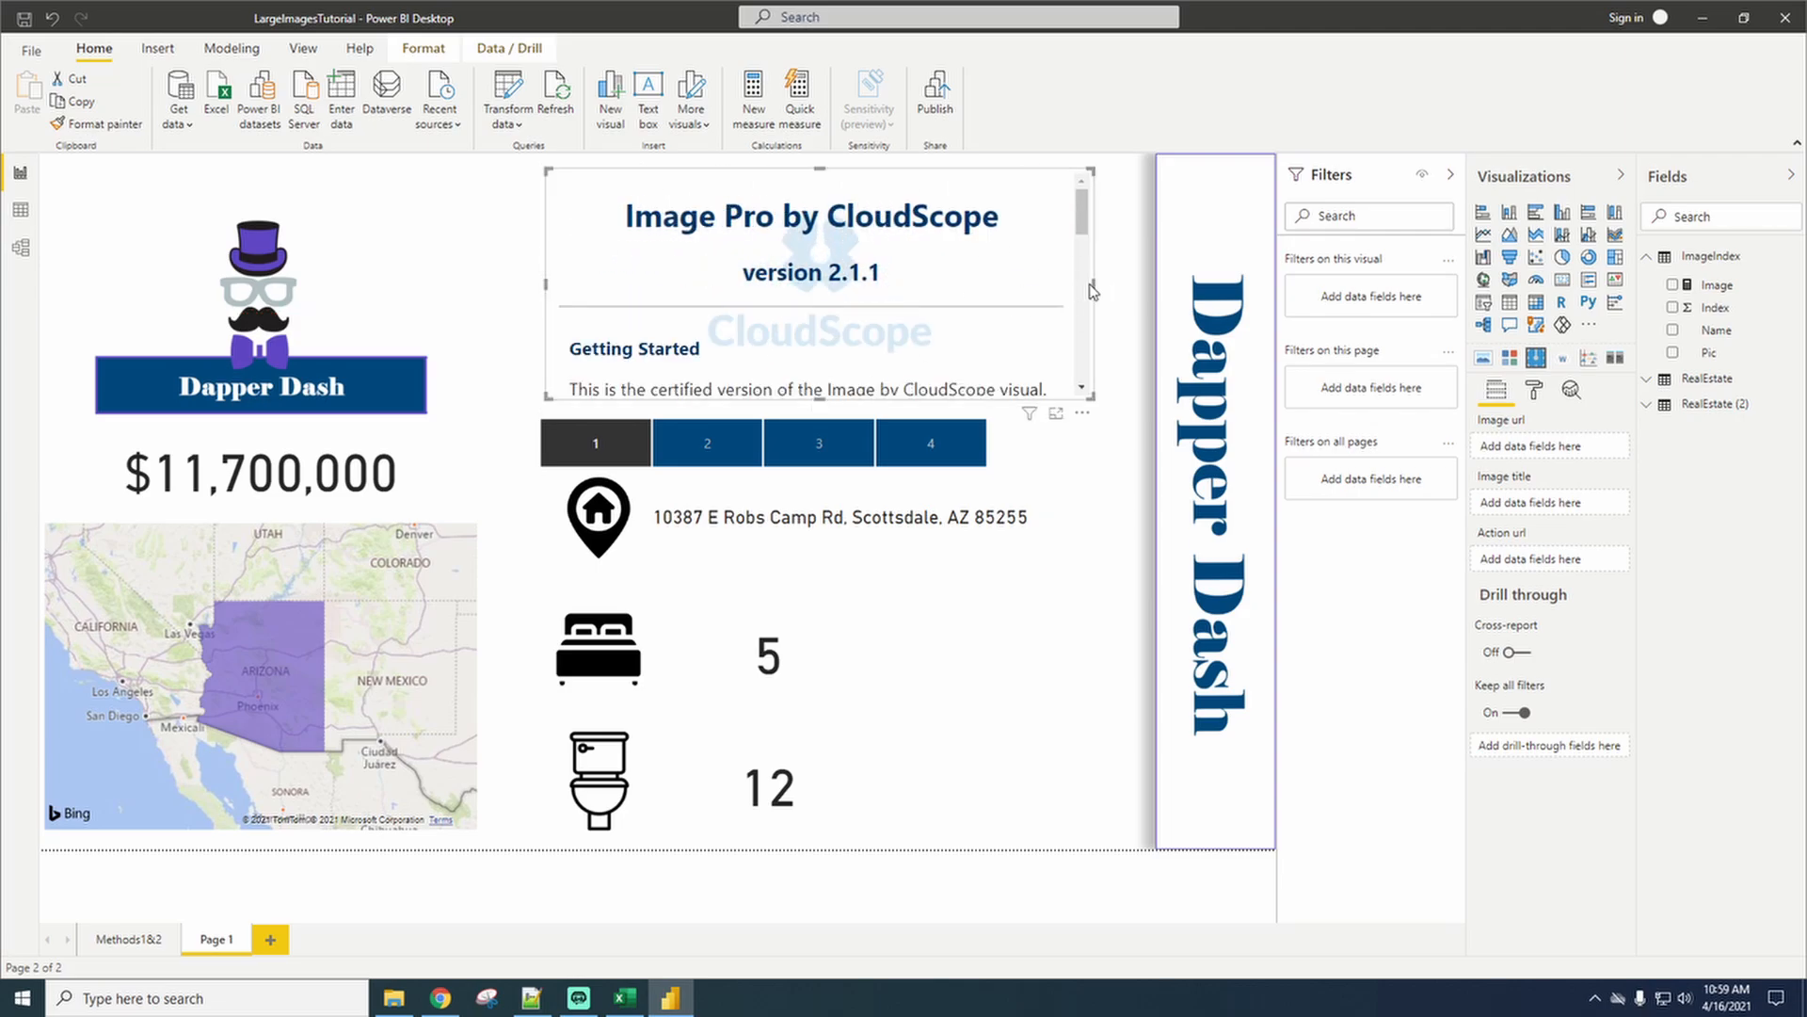
pyautogui.moveTo(1094, 282); pyautogui.dragTo(1042, 284)
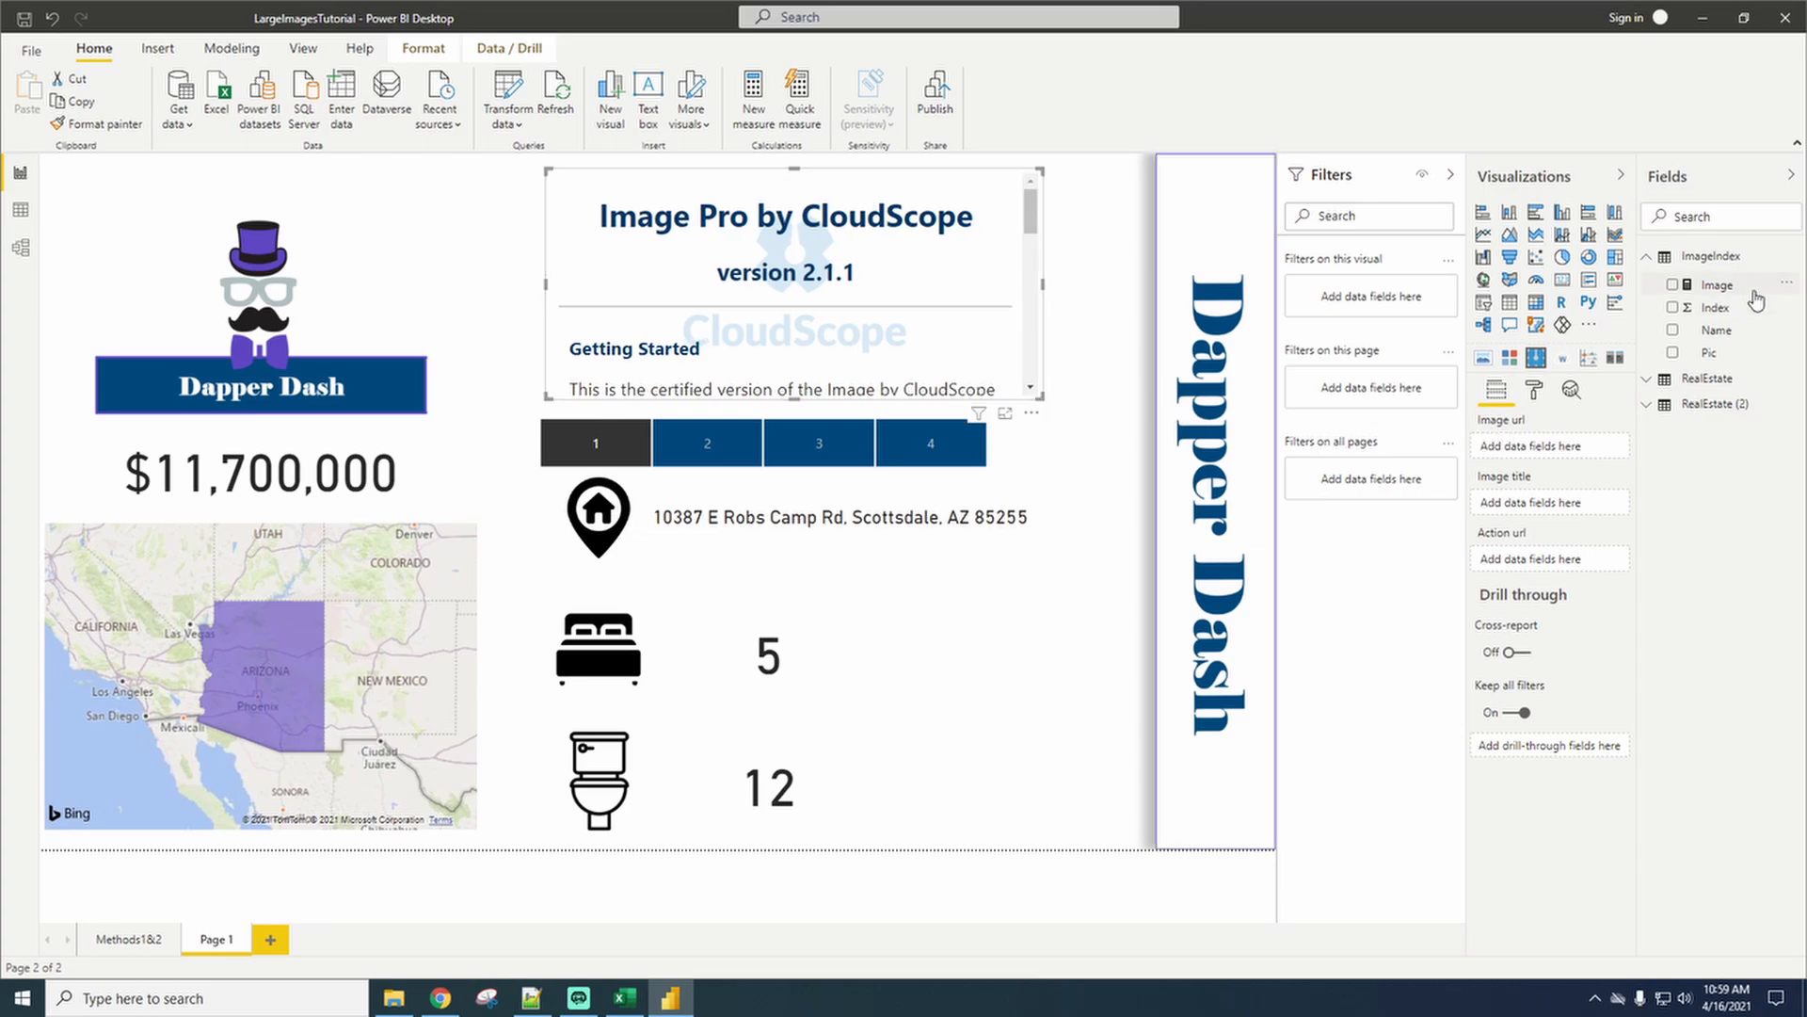
# Set the data category of the ImageIndex Image measure to Image URL.
pyautogui.click(1715, 286)
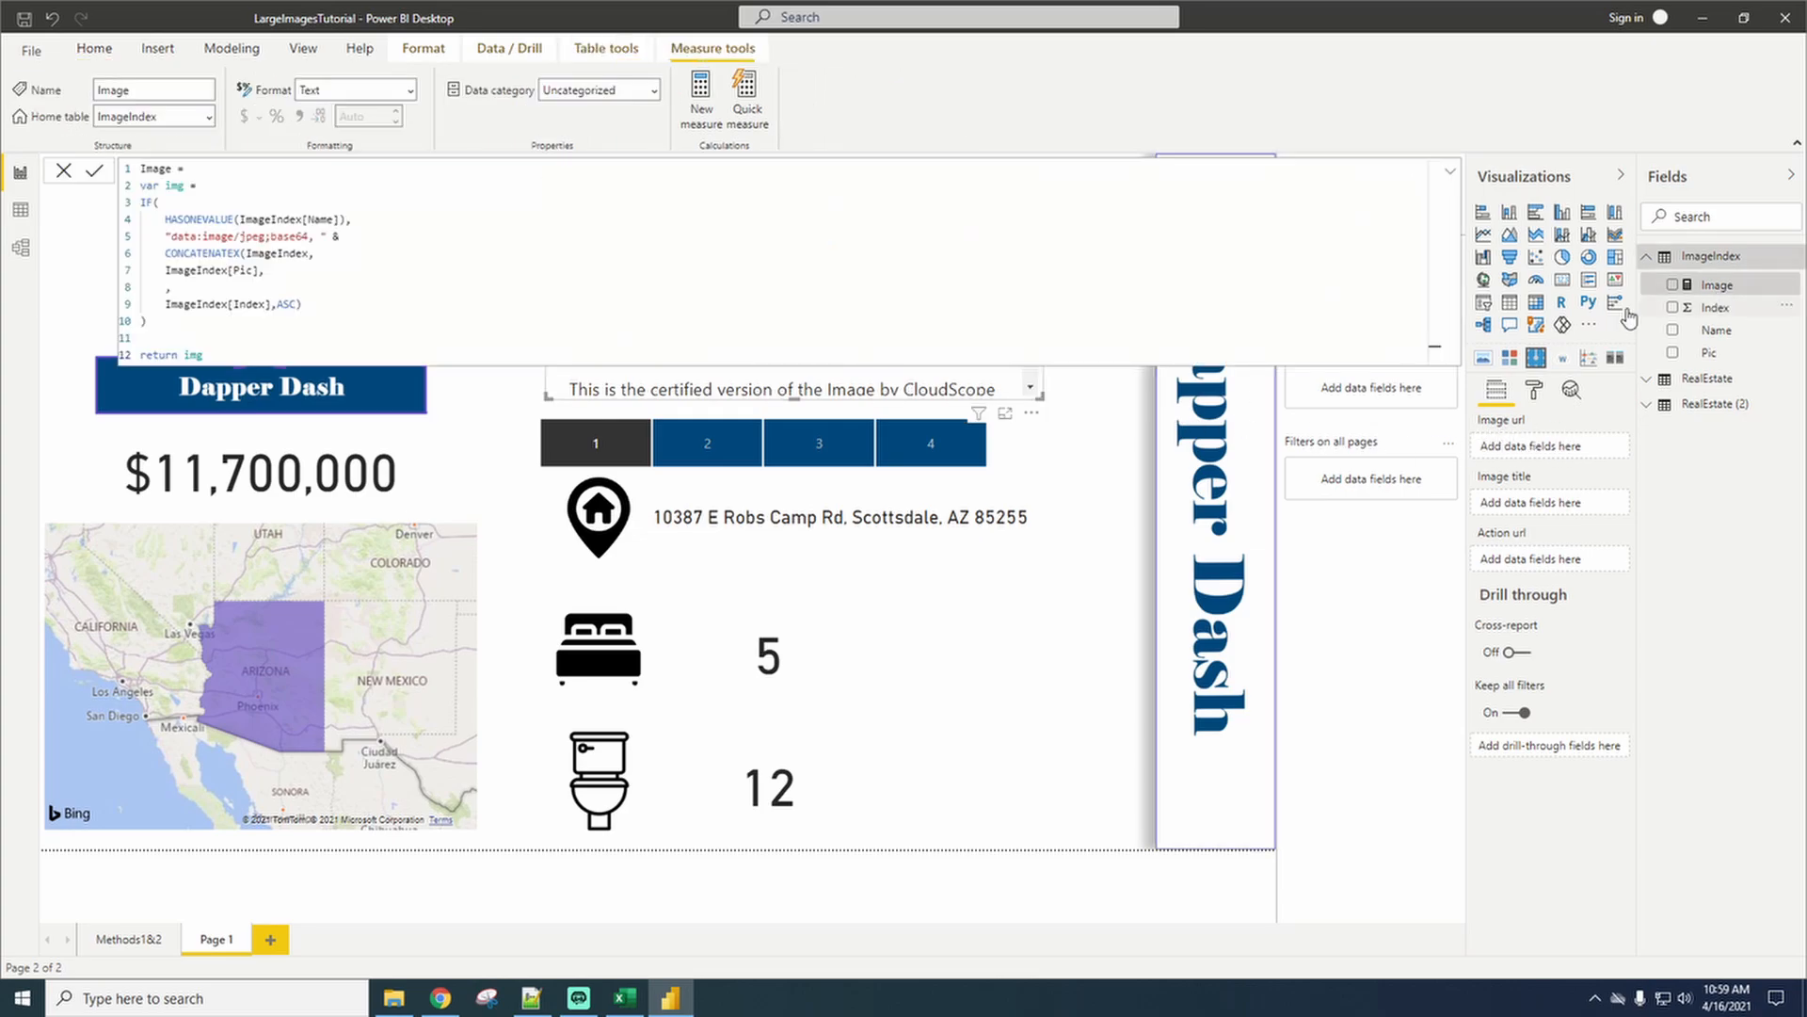
pyautogui.click(654, 90)
pyautogui.click(604, 457)
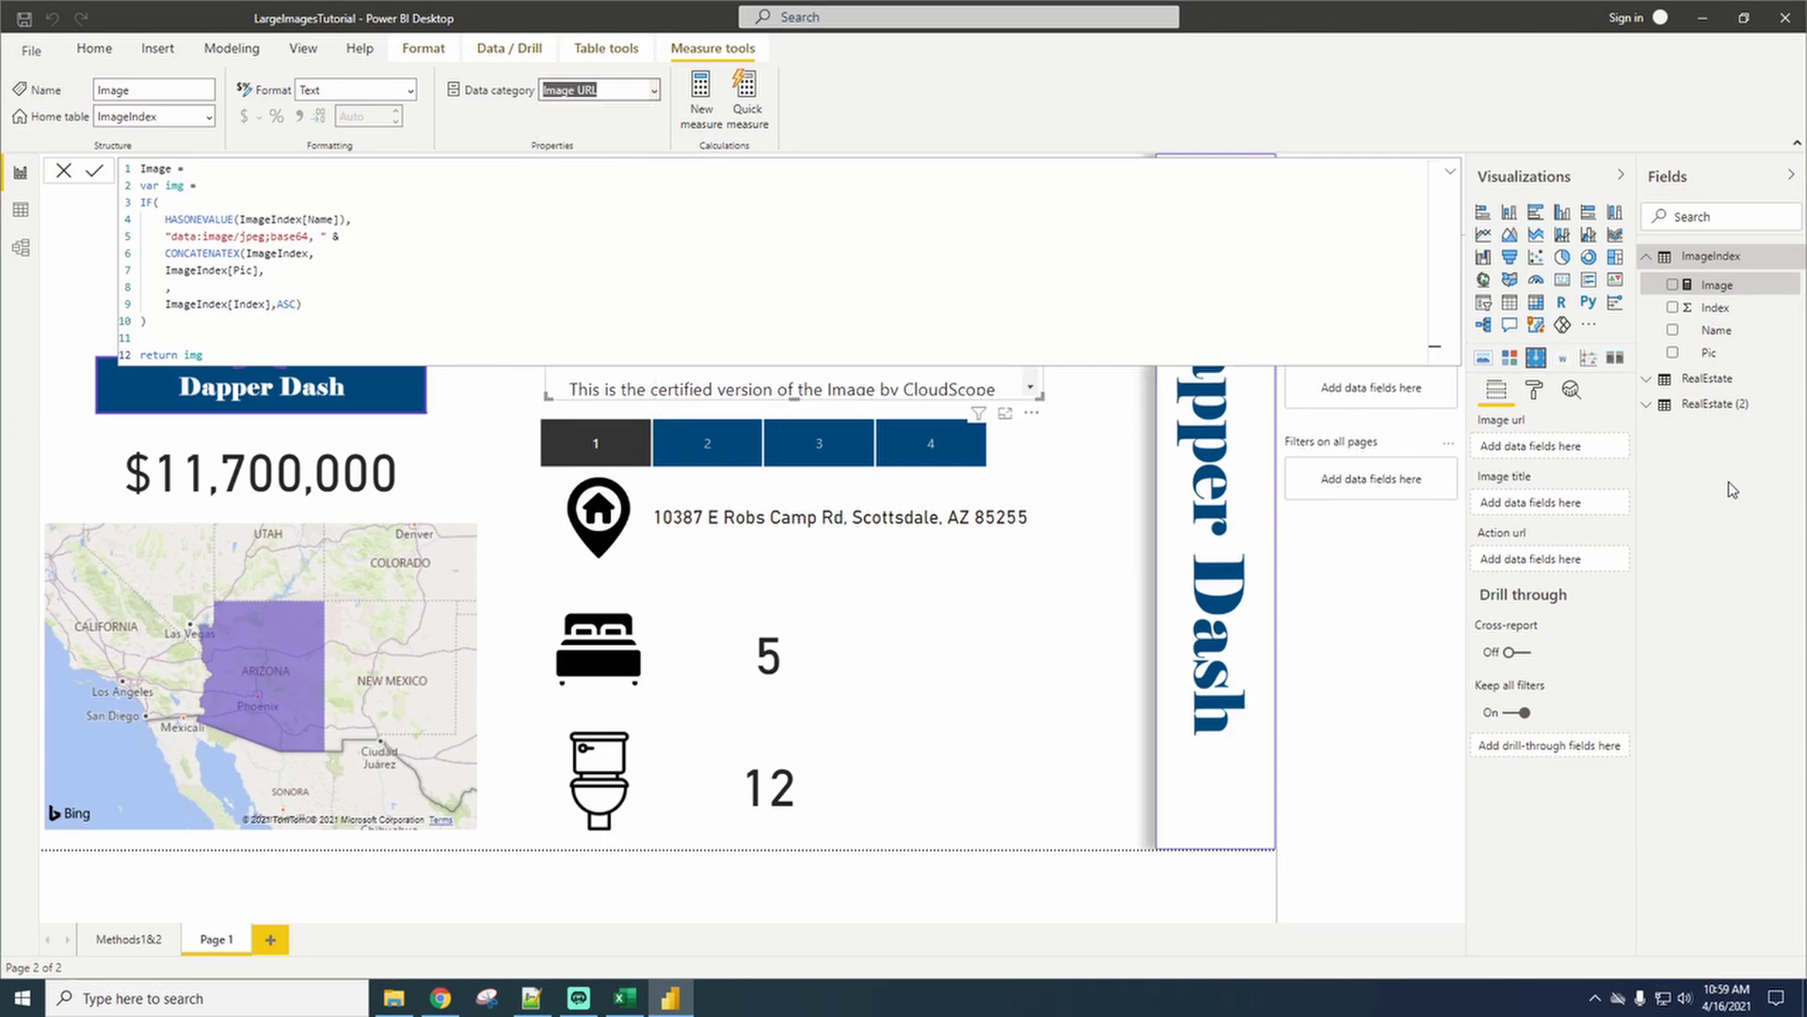
pyautogui.click(1120, 605)
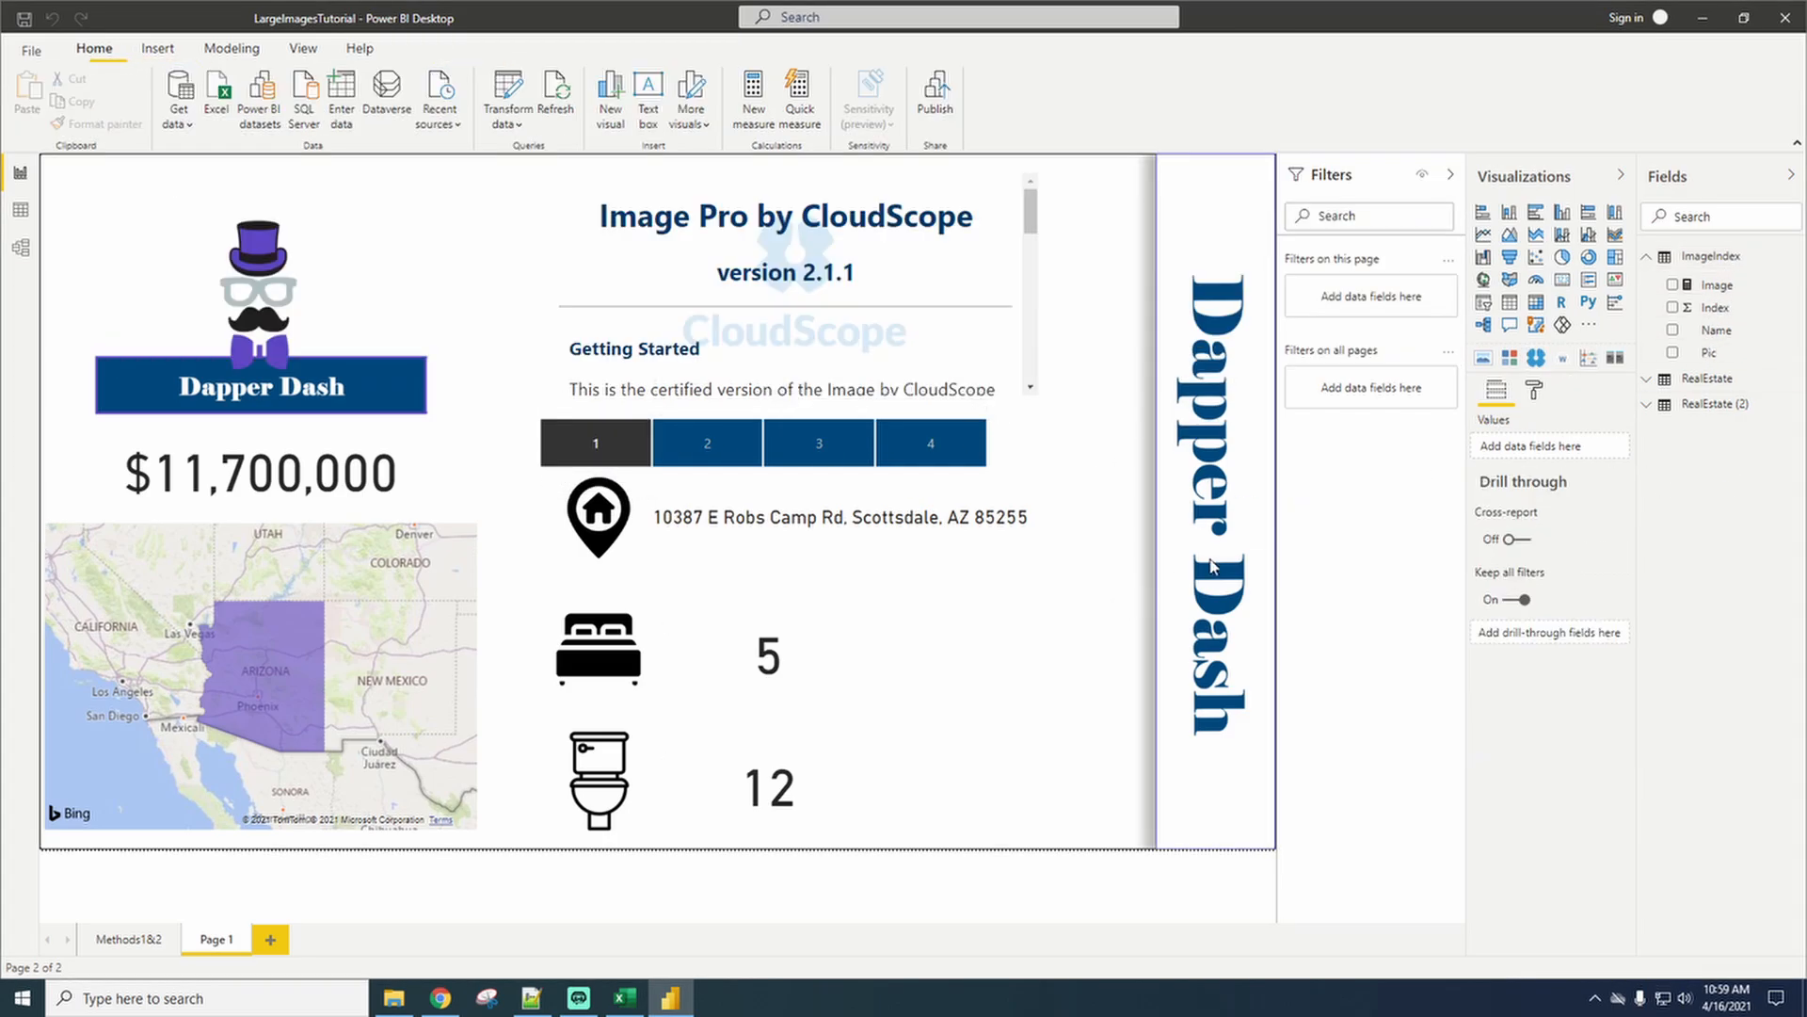
# Assign the ImageIndex Image measure to the Image url field of the Image Pro visual.
pyautogui.moveTo(1715, 284); pyautogui.dragTo(1619, 482)
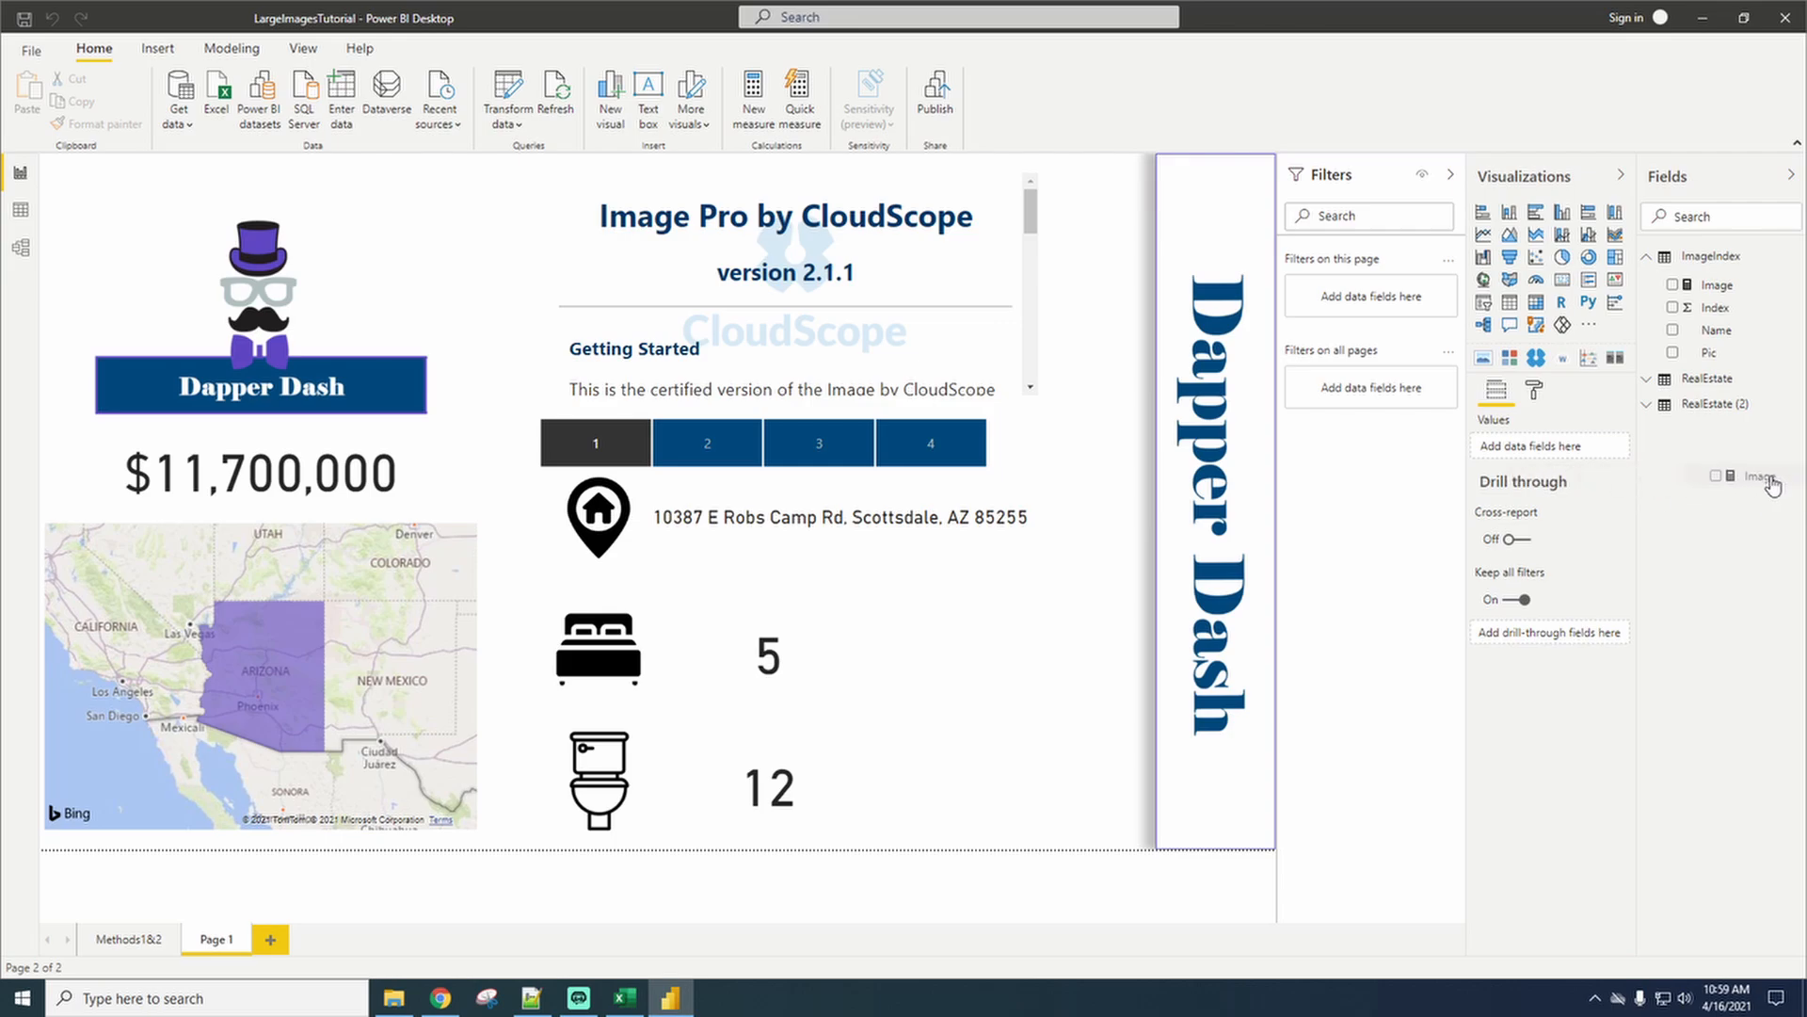
pyautogui.click(948, 270)
pyautogui.moveTo(1735, 292); pyautogui.dragTo(1562, 455)
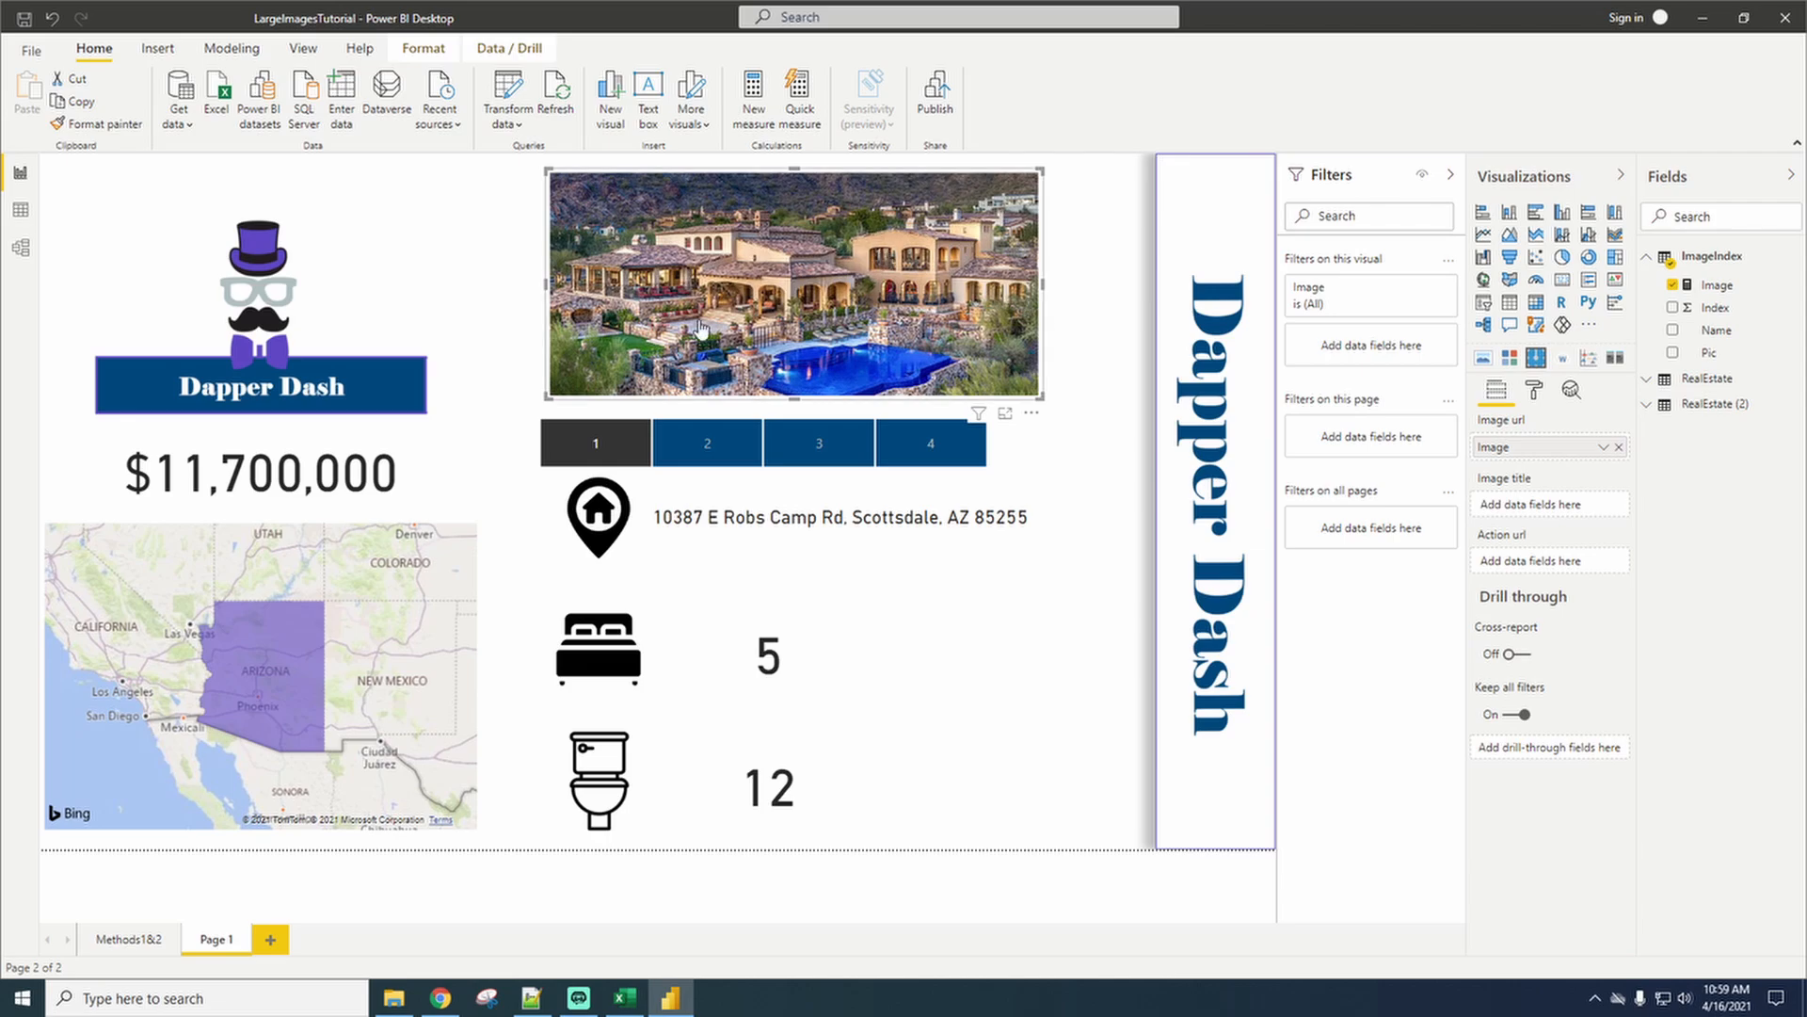
# Switch the house slicer through houses 1 to 4, ending on 4, to check the picture shown for each.
pyautogui.click(720, 460)
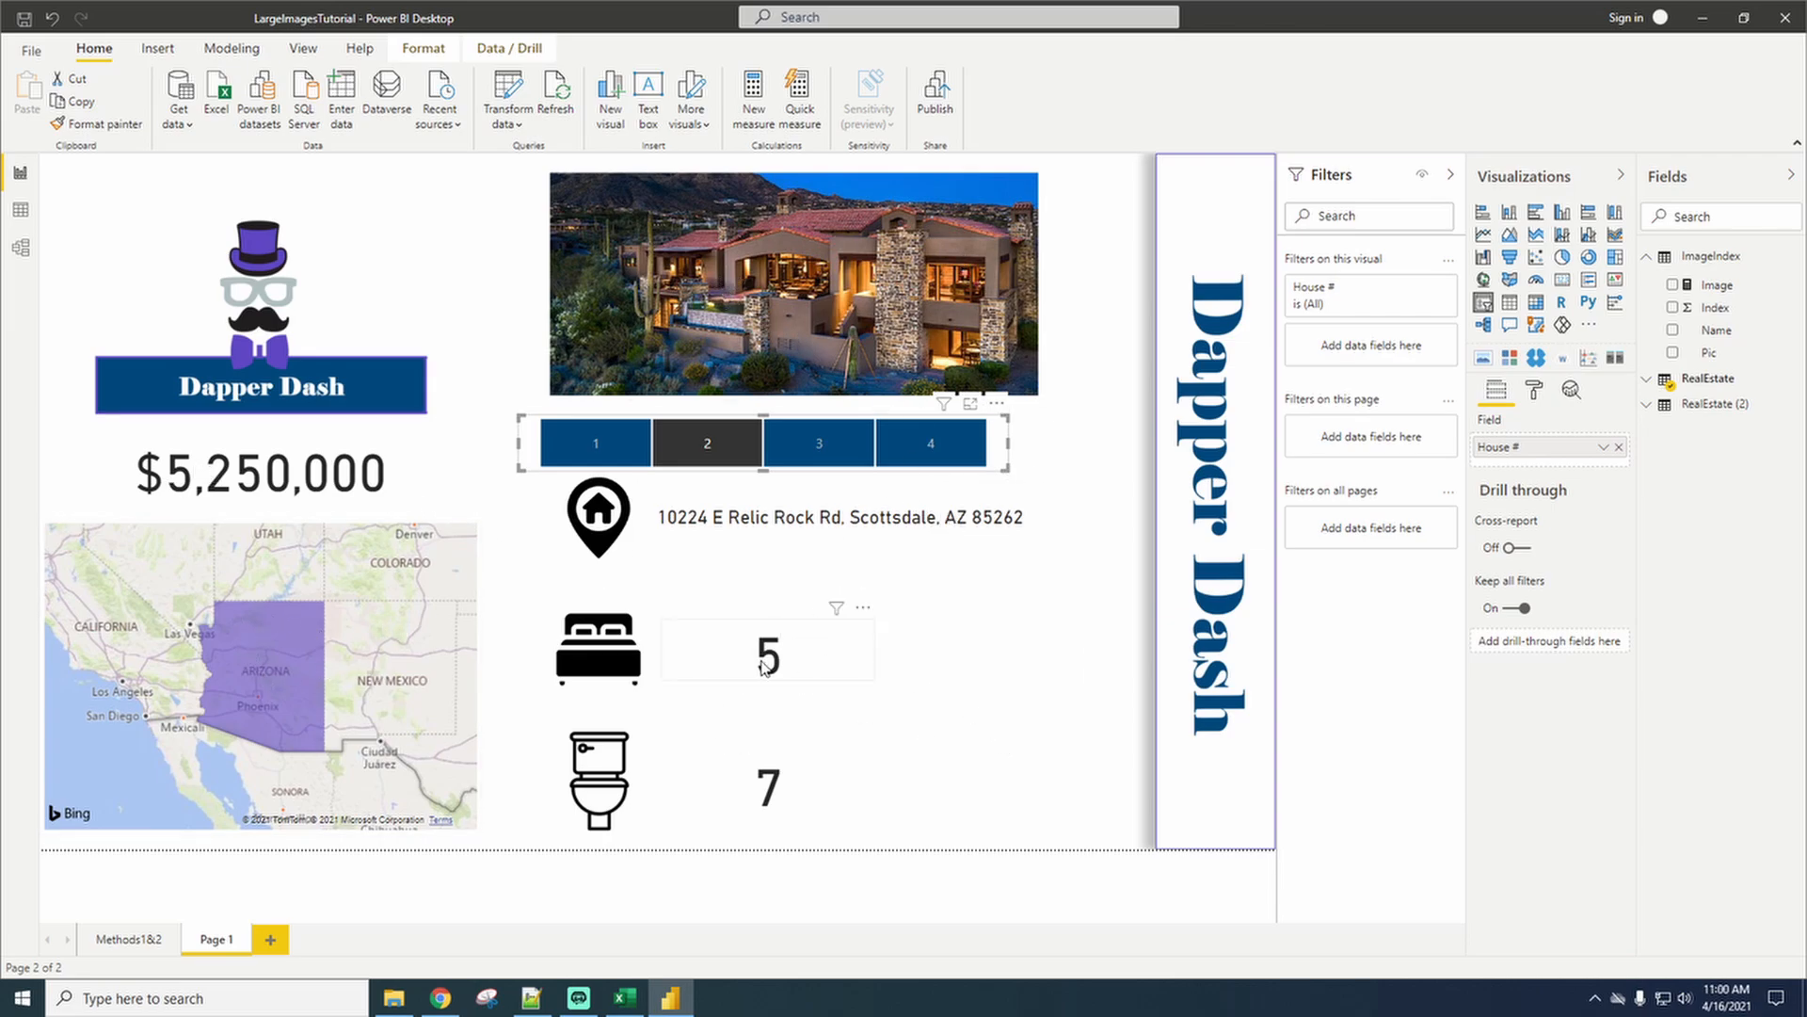
pyautogui.click(935, 459)
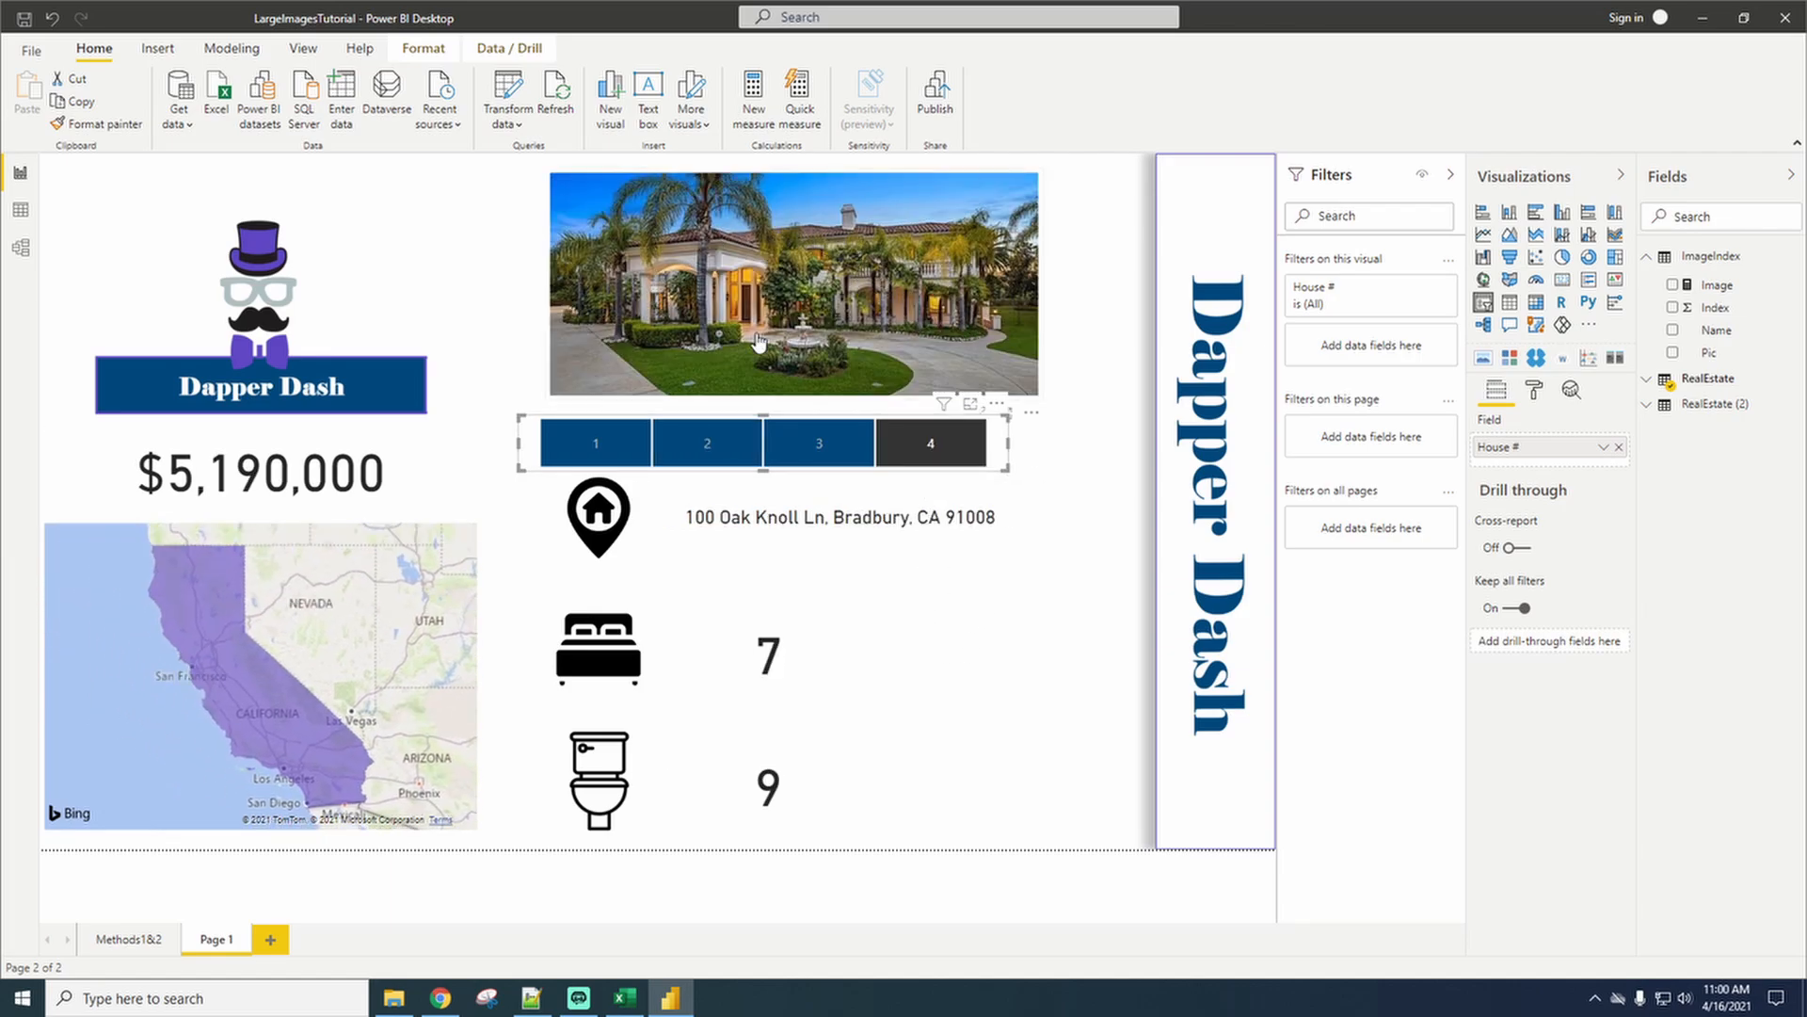
pyautogui.click(825, 460)
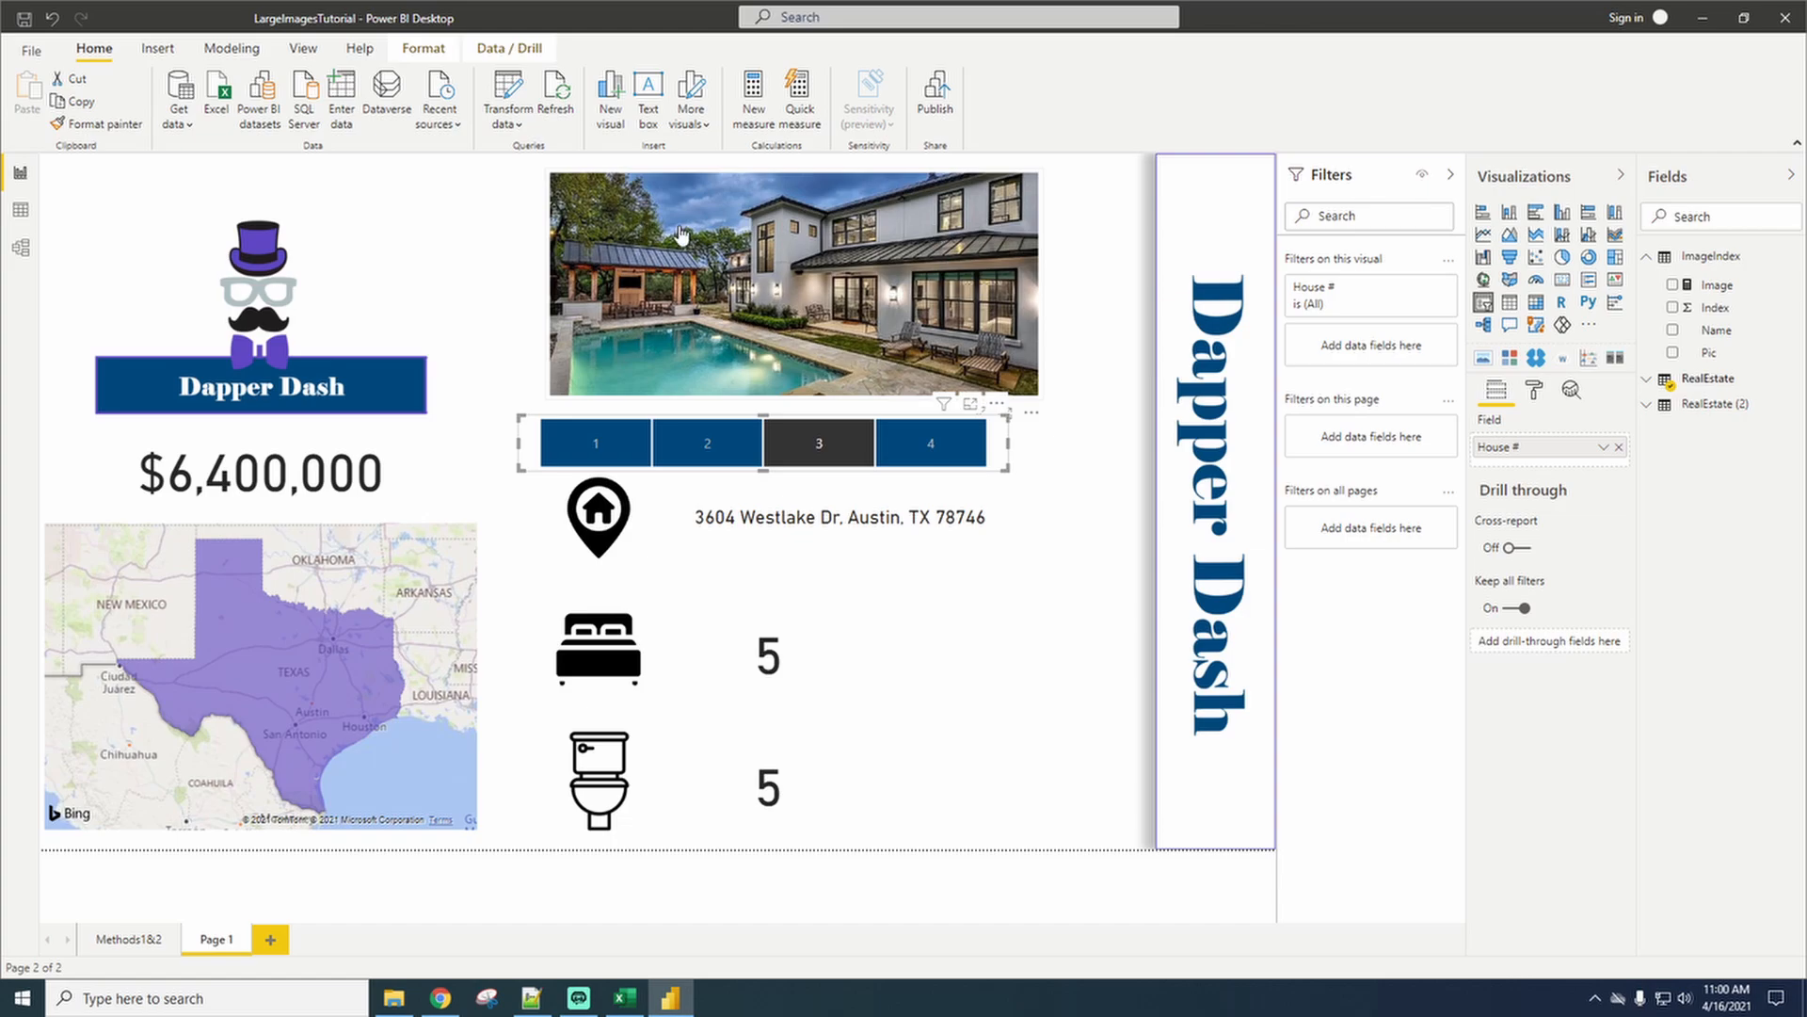
pyautogui.click(698, 462)
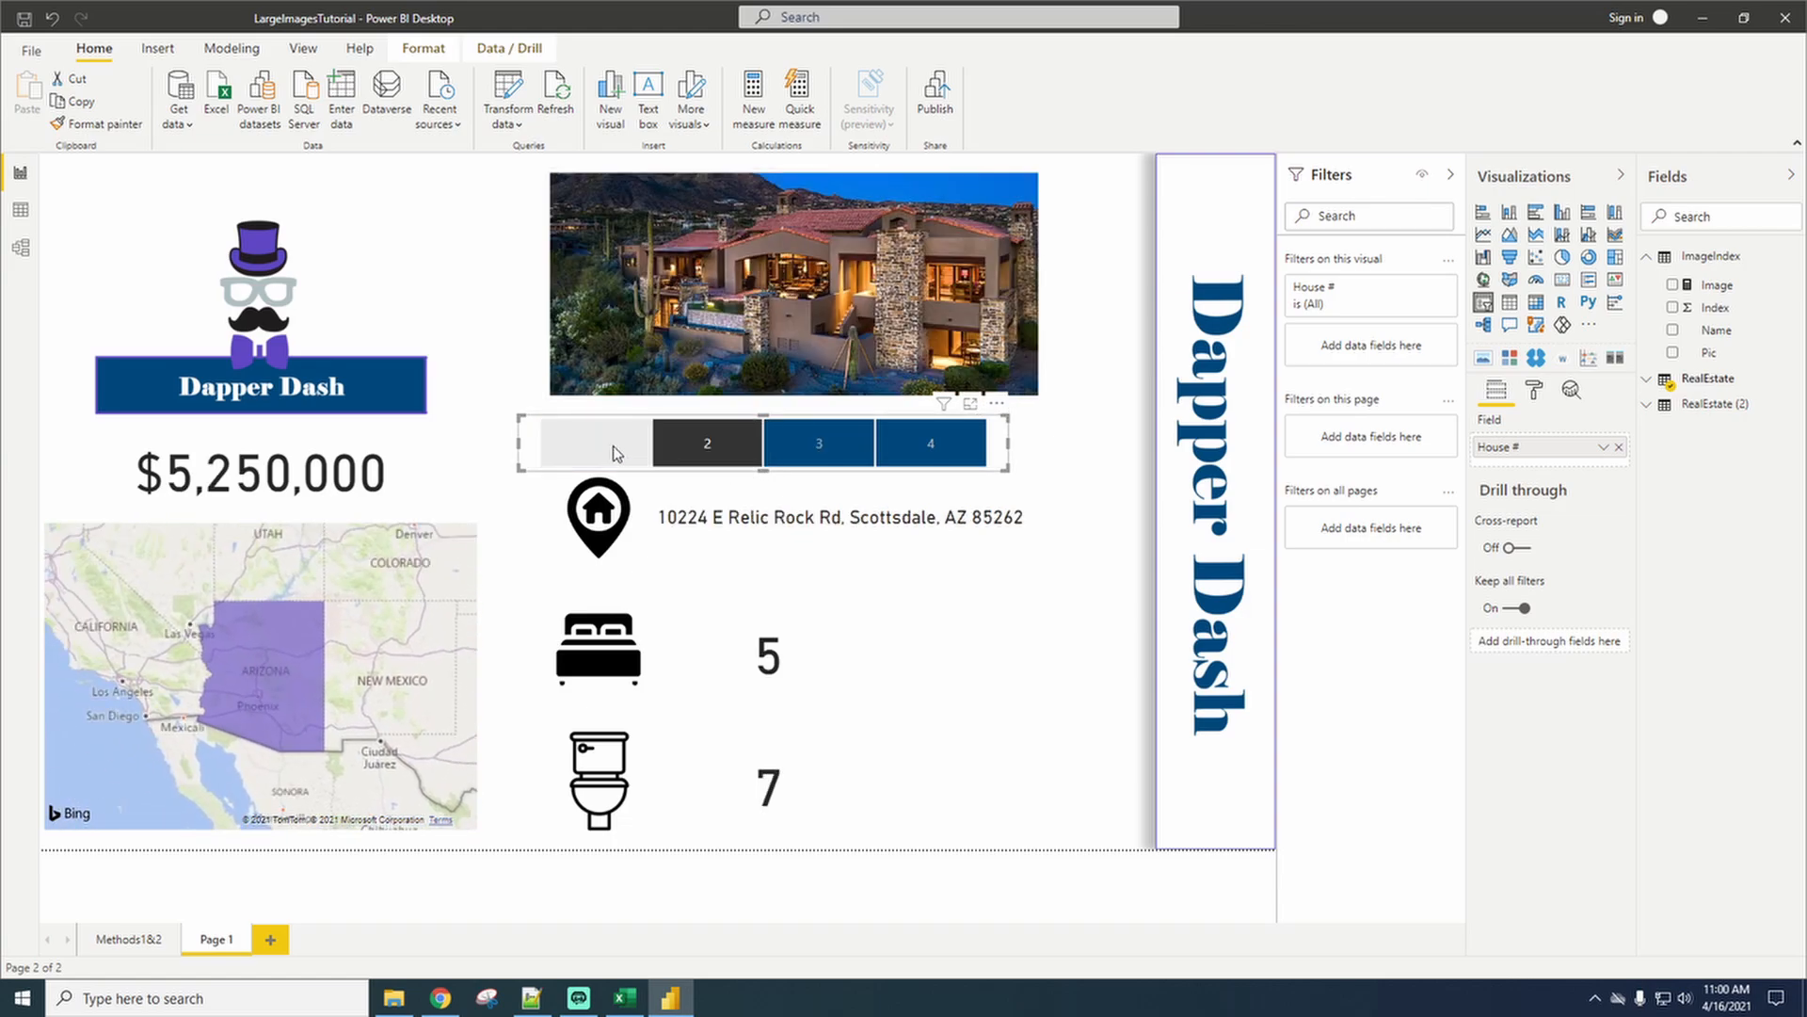
pyautogui.click(602, 450)
pyautogui.click(816, 454)
pyautogui.click(931, 448)
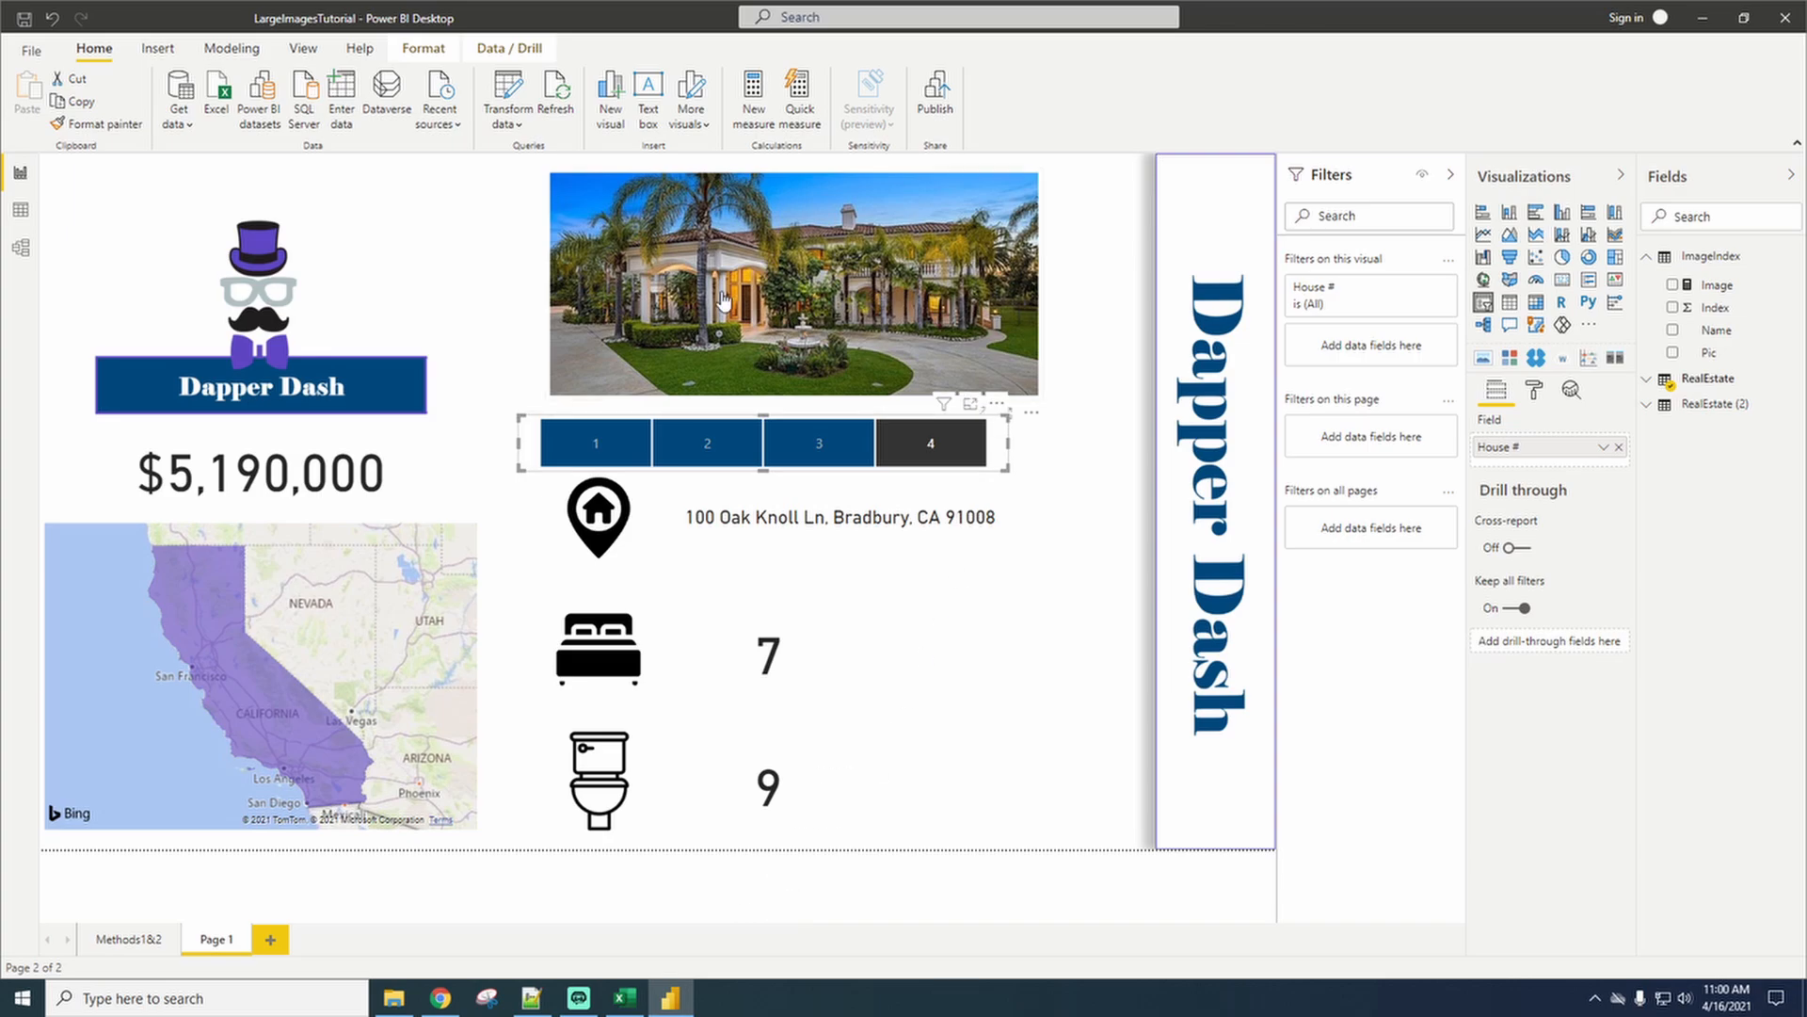
# Filter the Methods1&2 page to house 4 and 4.jpg to compare its pictures, and return to Page 1.
pyautogui.click(132, 940)
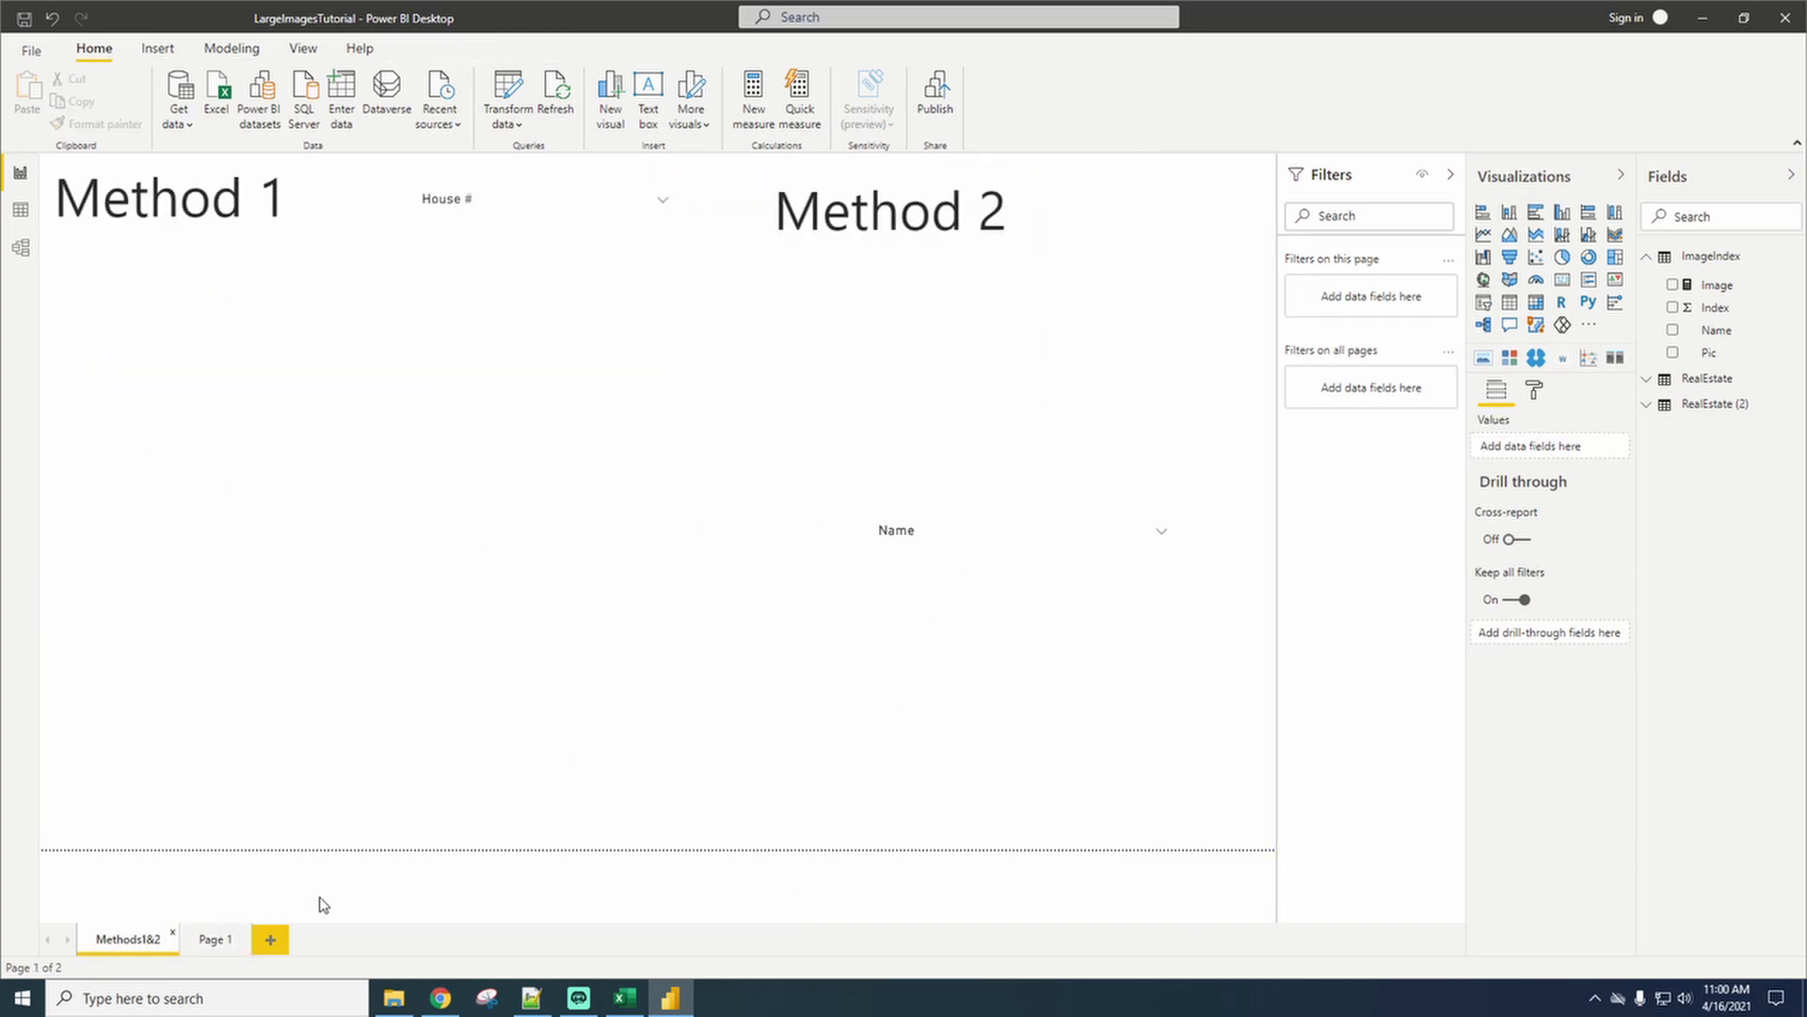
pyautogui.click(450, 282)
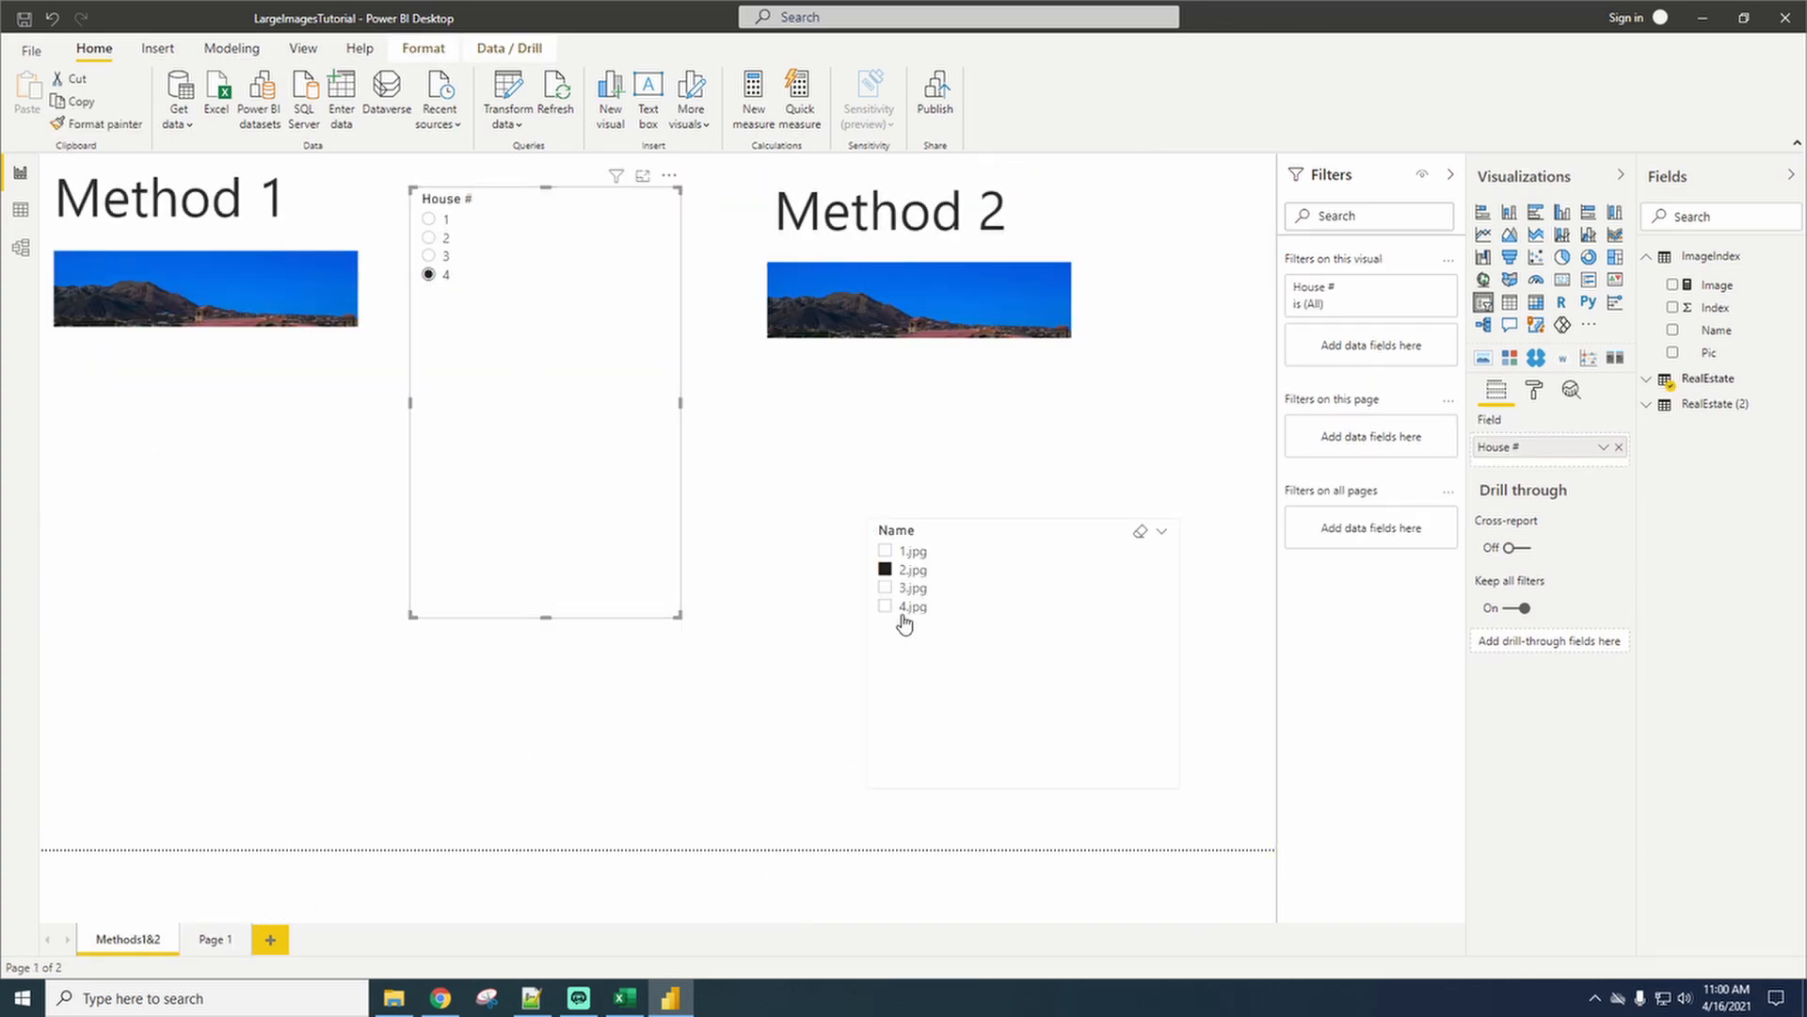
pyautogui.click(911, 606)
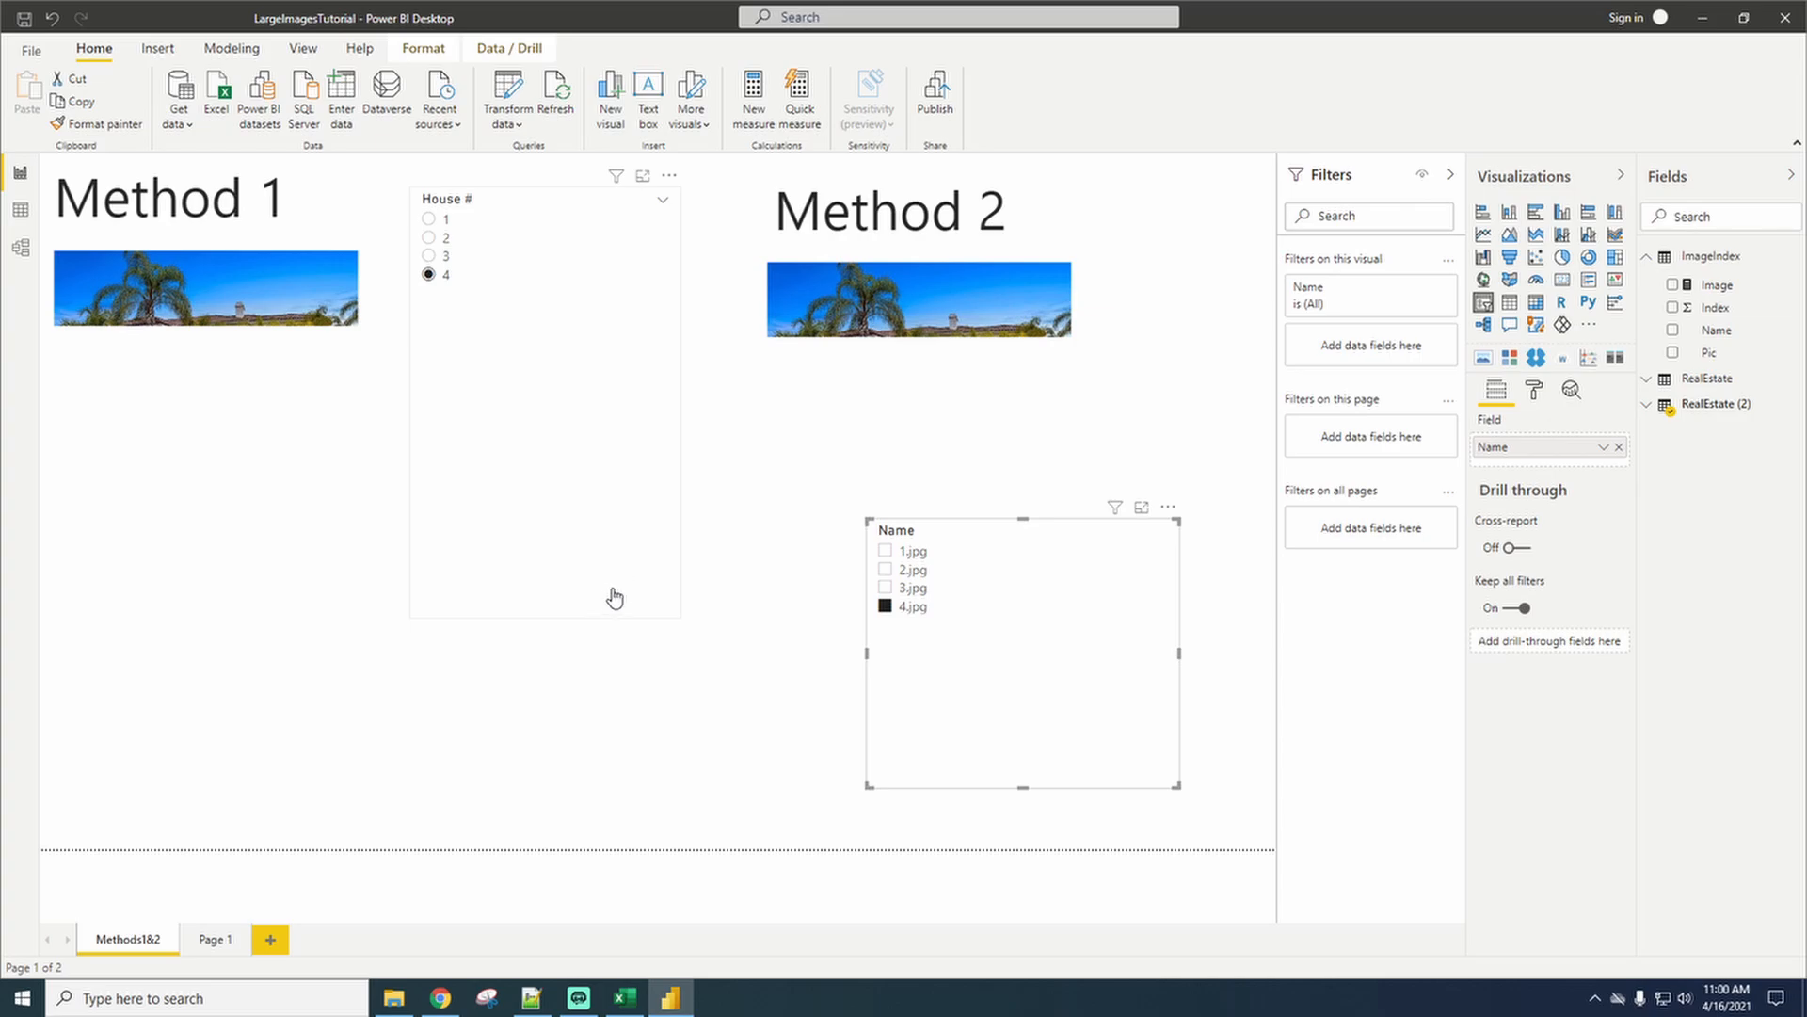
pyautogui.click(214, 940)
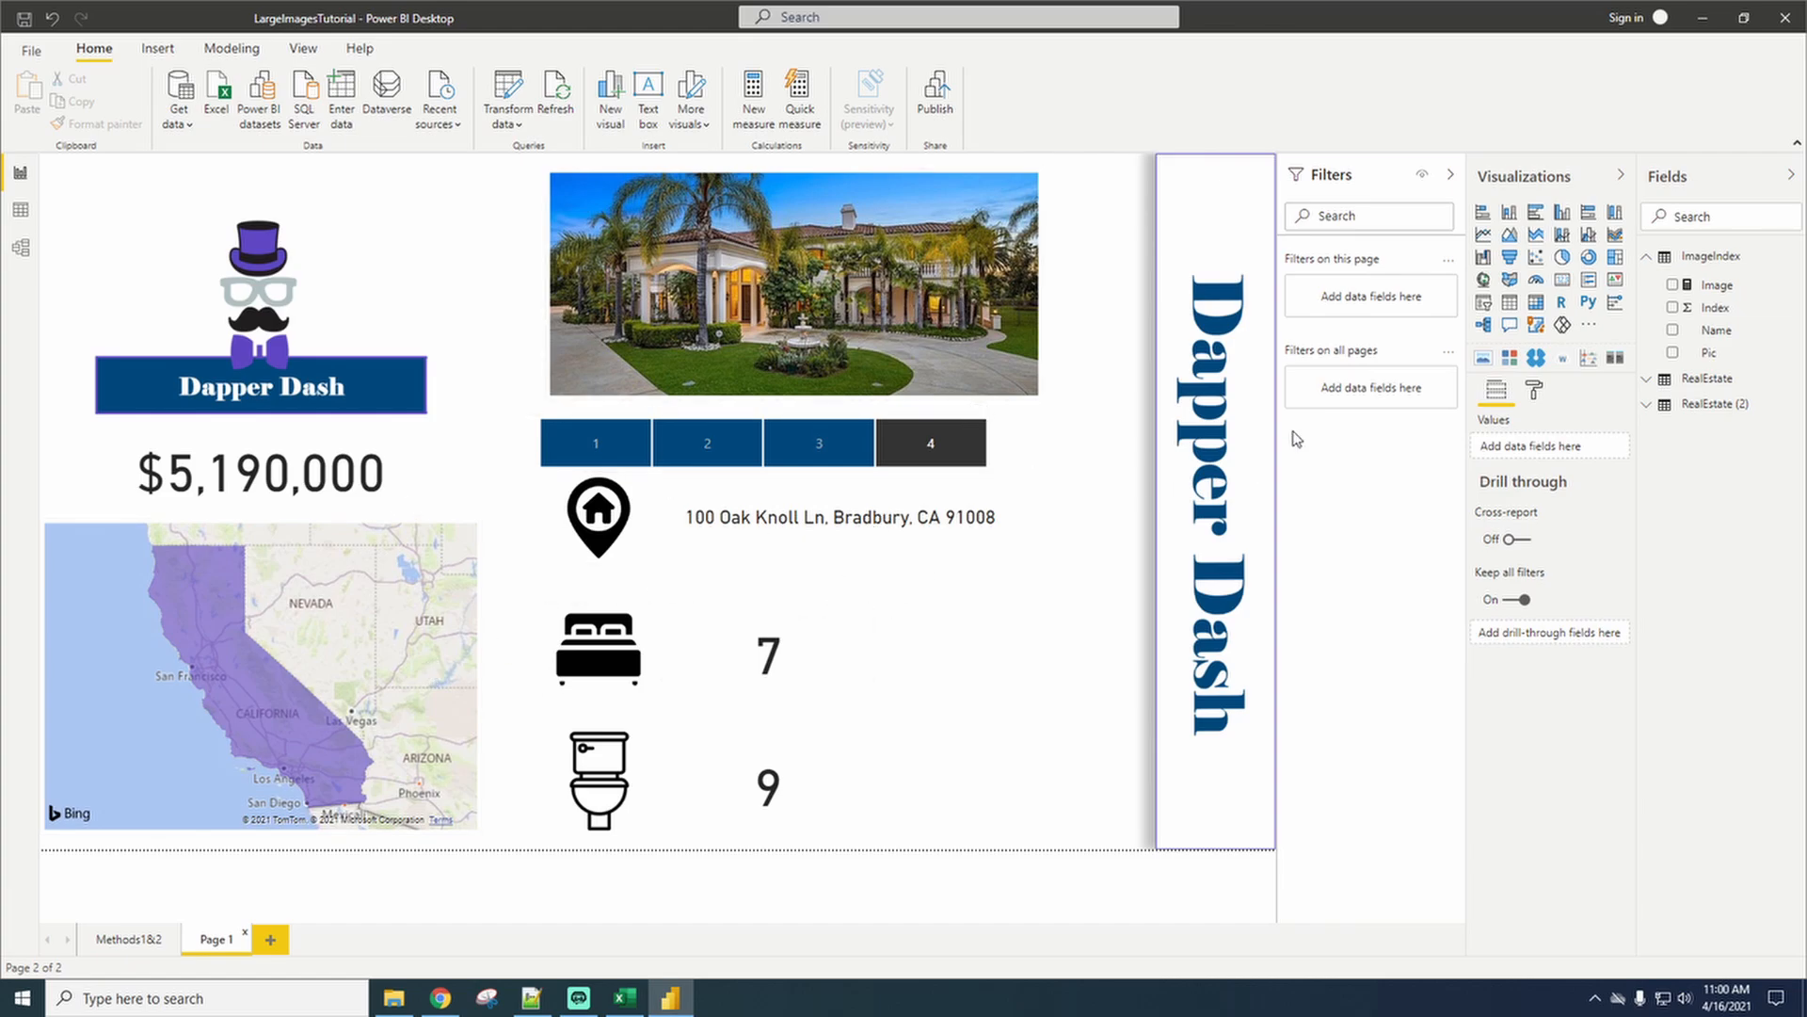
# Review the ImageIndex rows in the data view and the Image measure's formula in the report view.
pyautogui.click(21, 214)
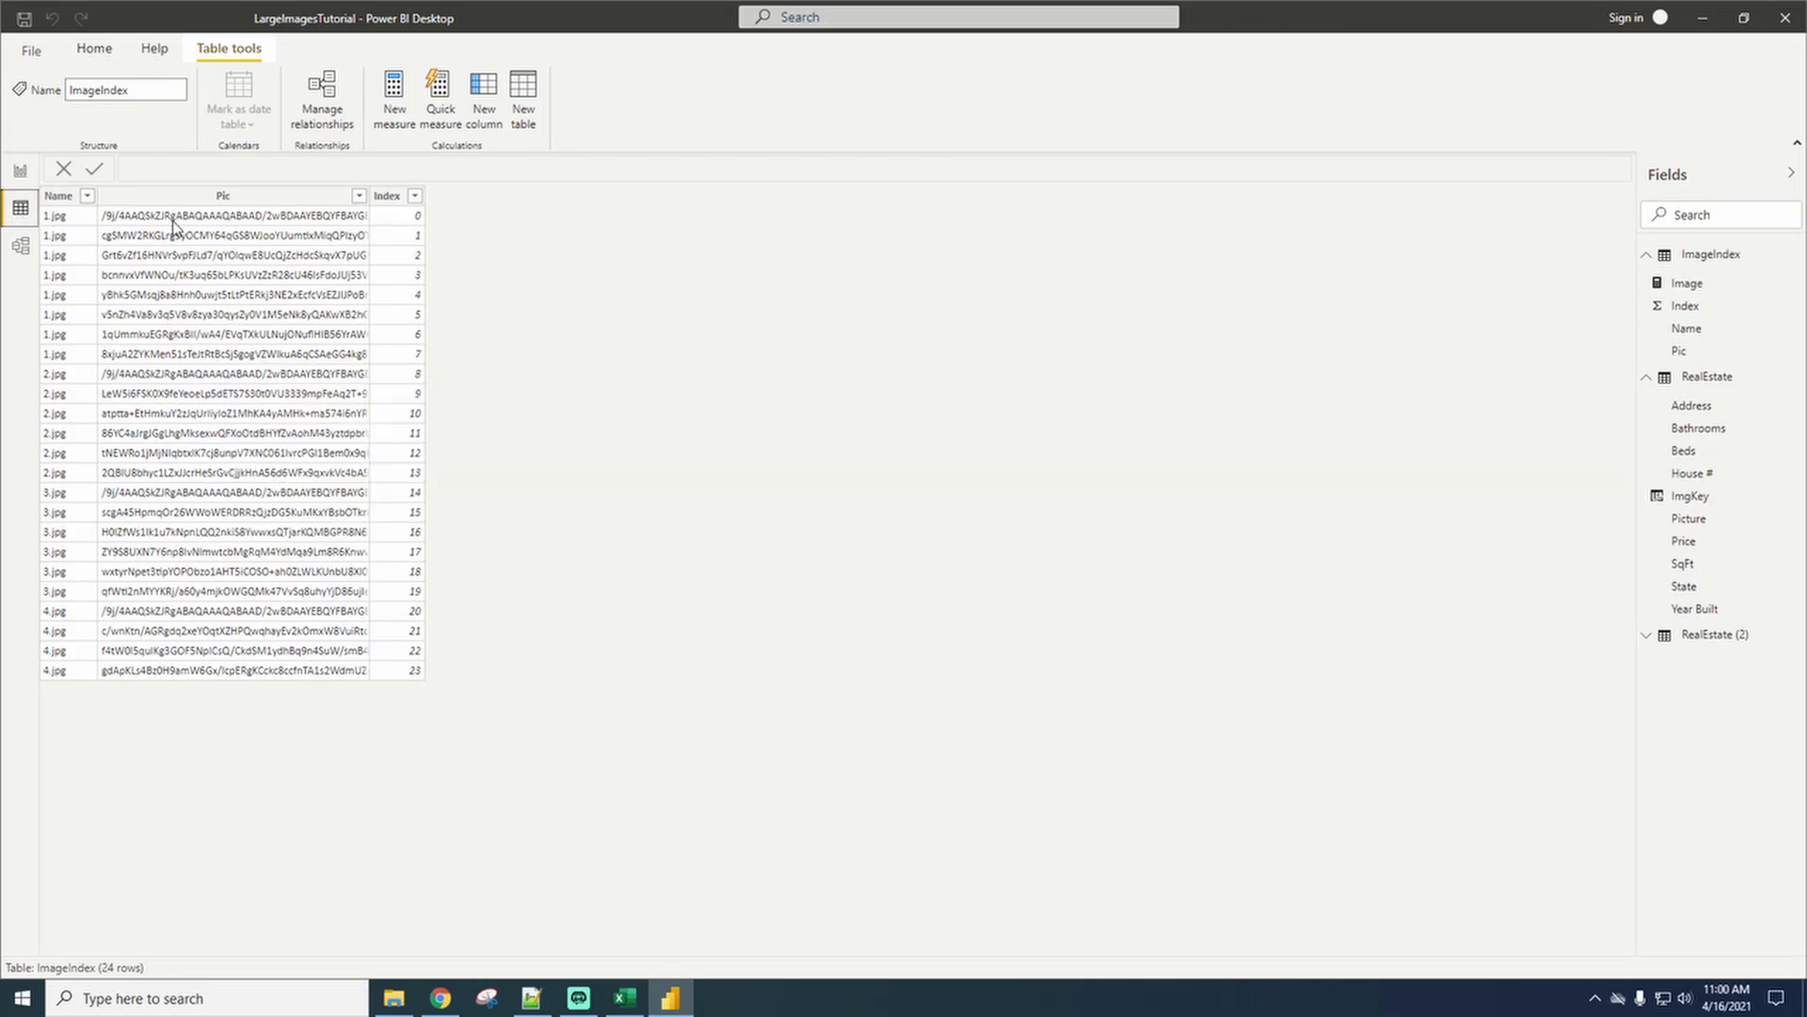
pyautogui.click(20, 174)
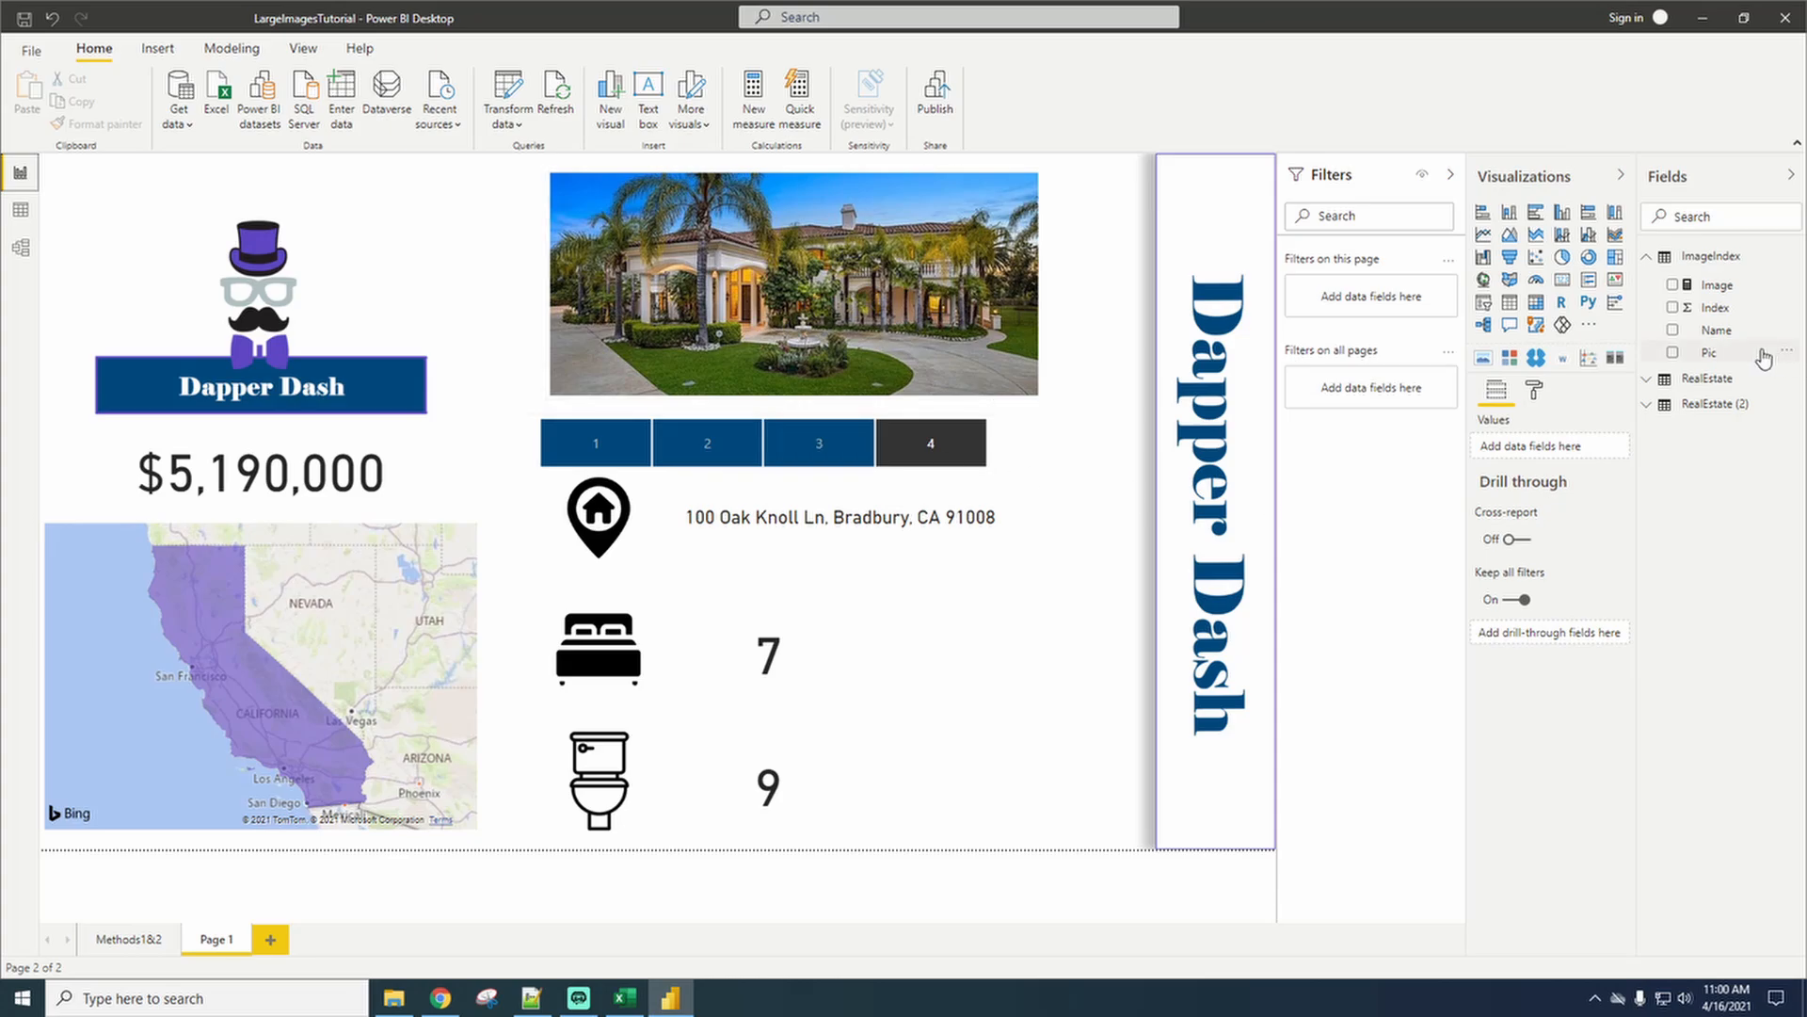
pyautogui.click(1717, 286)
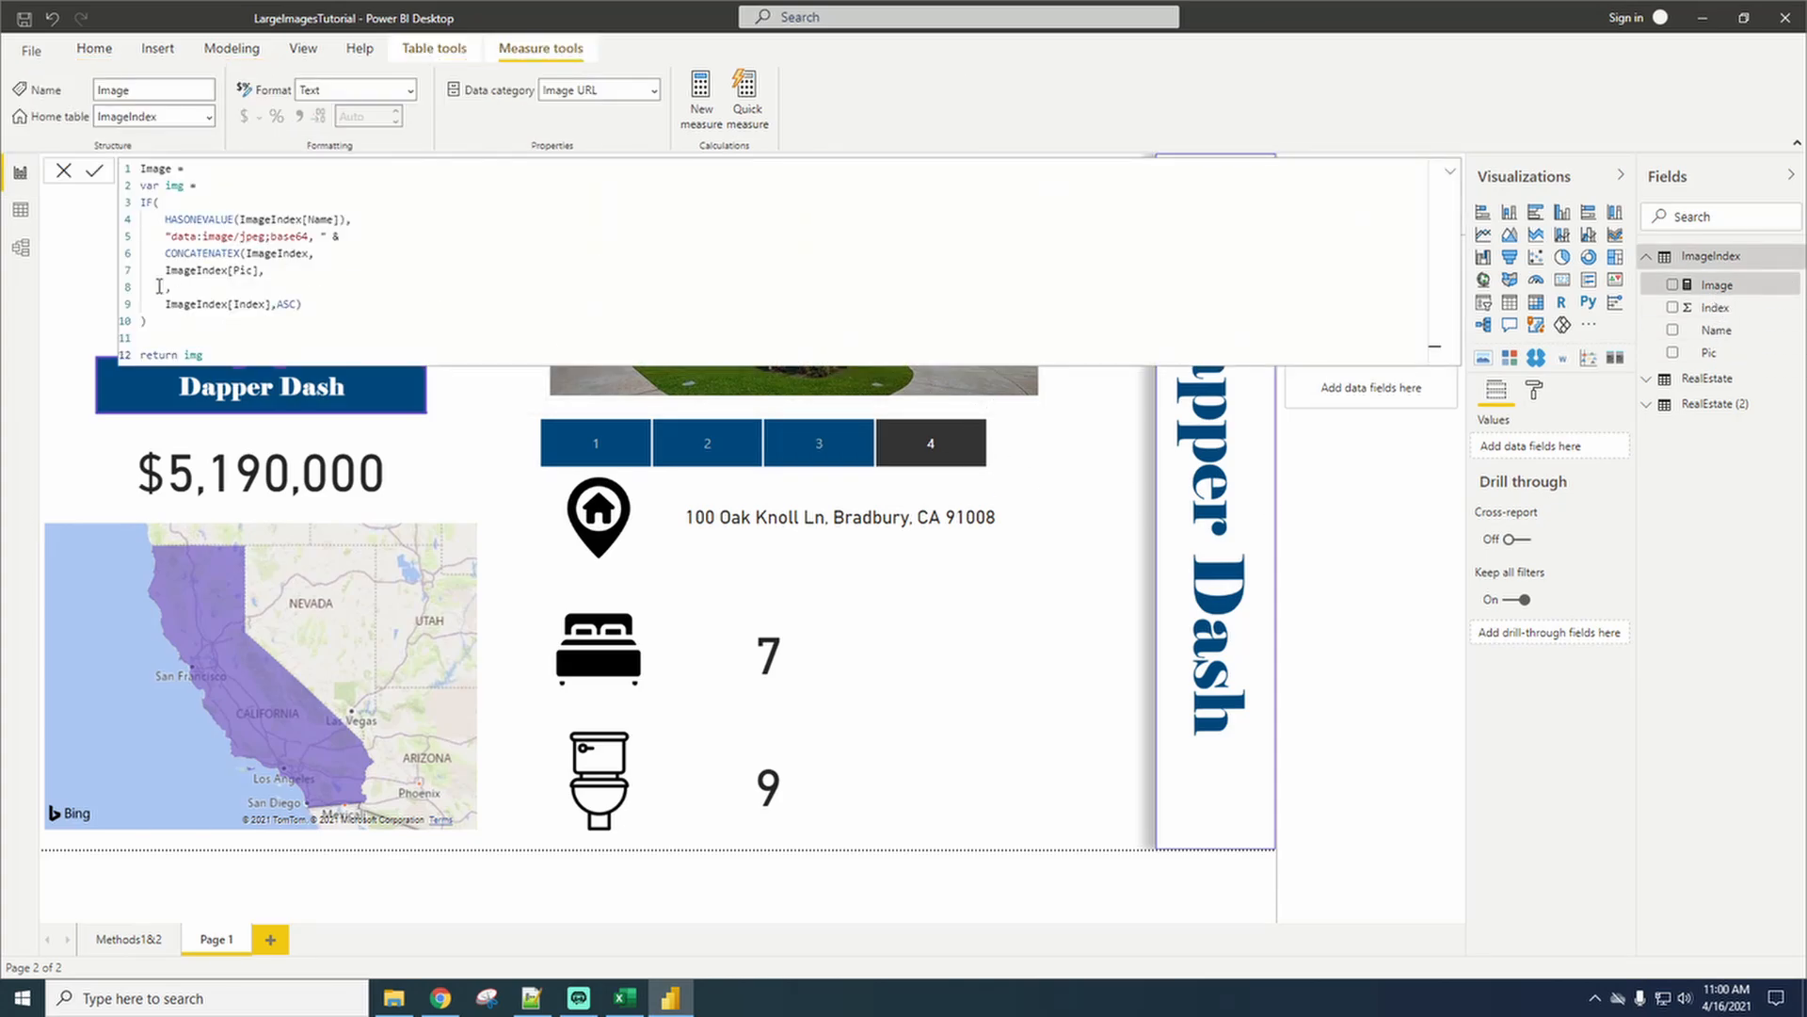
pyautogui.click(1126, 551)
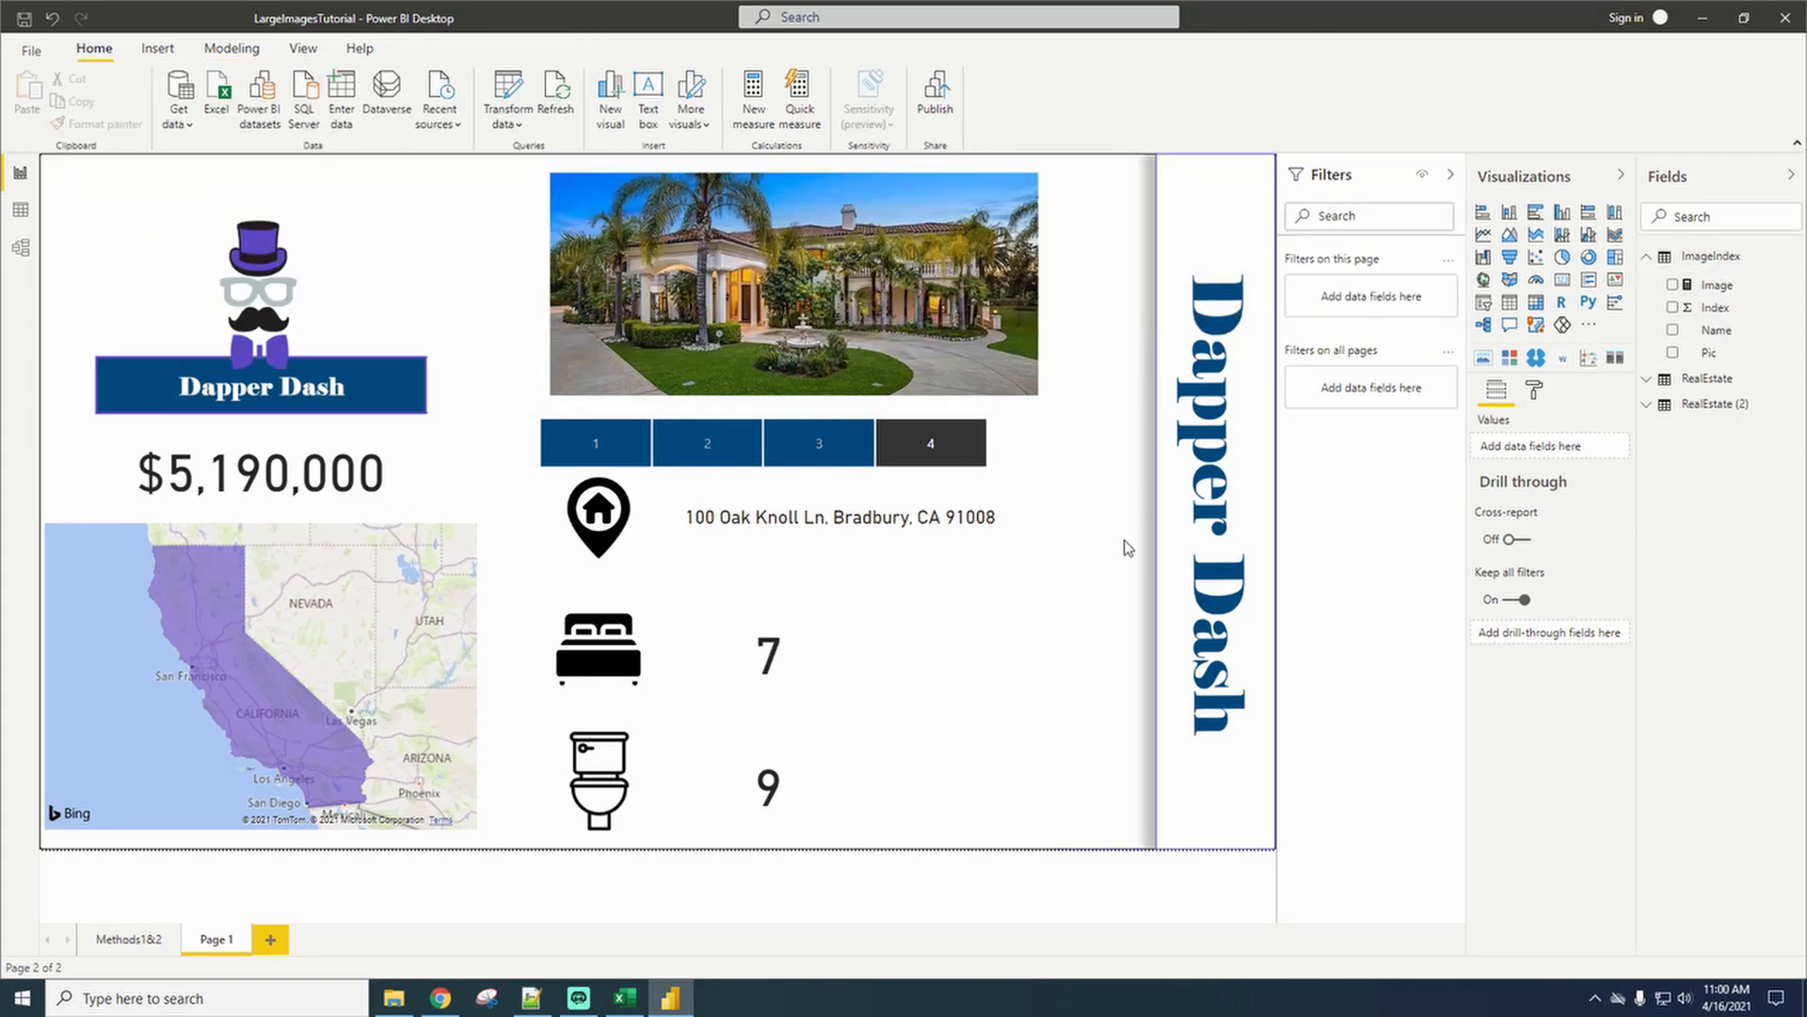
# Check the table relationships in the model view, and compare the House # values in RealEstate.xlsx with the RealEstate picture file names.
pyautogui.click(19, 248)
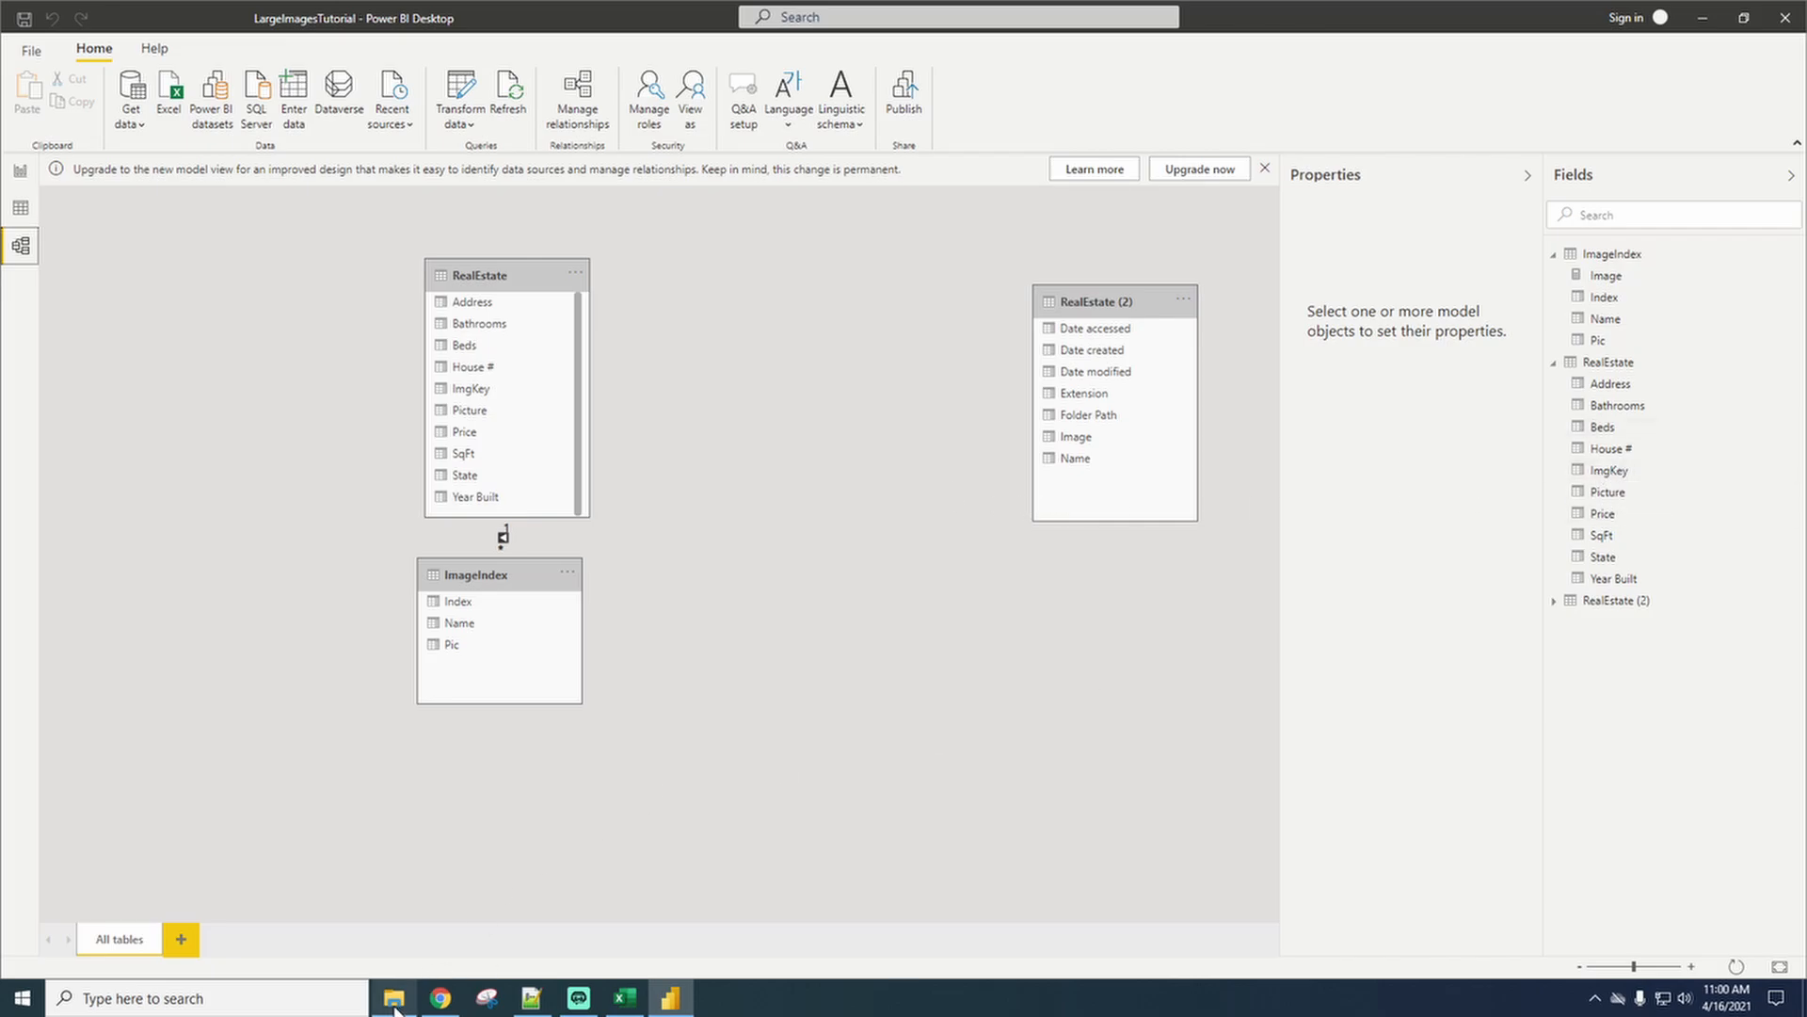
pyautogui.click(630, 996)
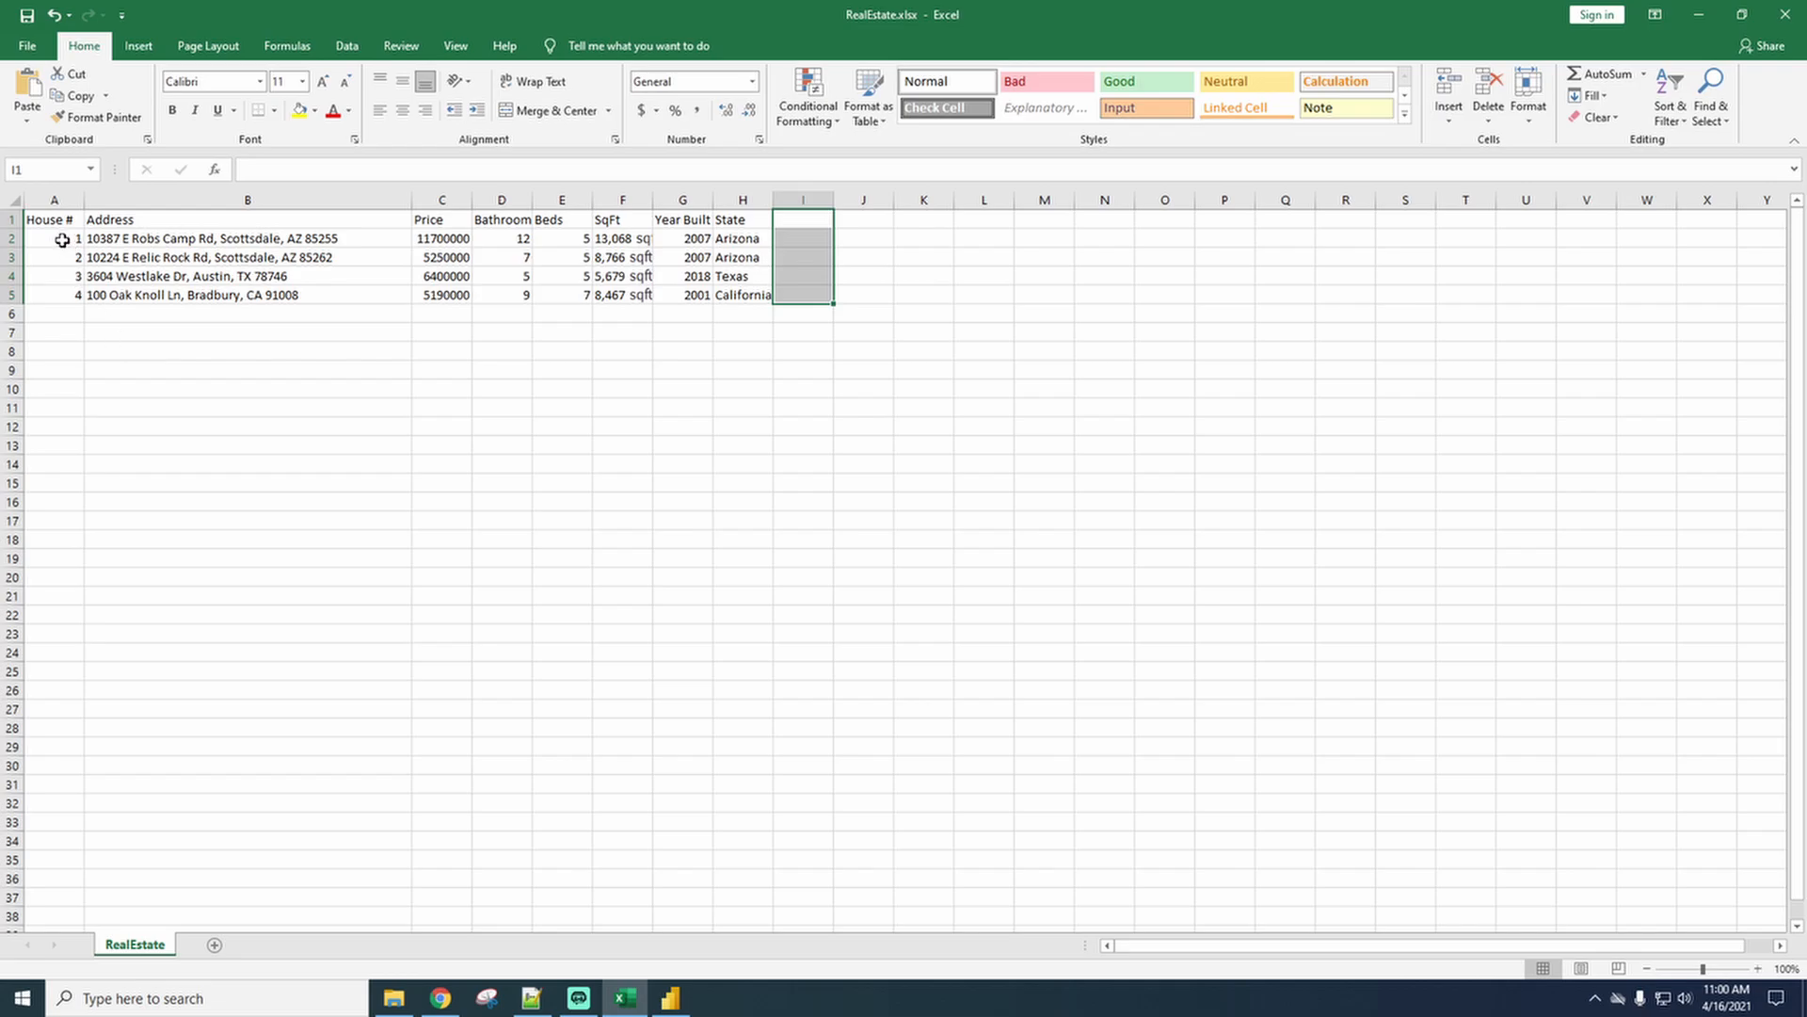
pyautogui.moveTo(62, 239); pyautogui.dragTo(64, 297)
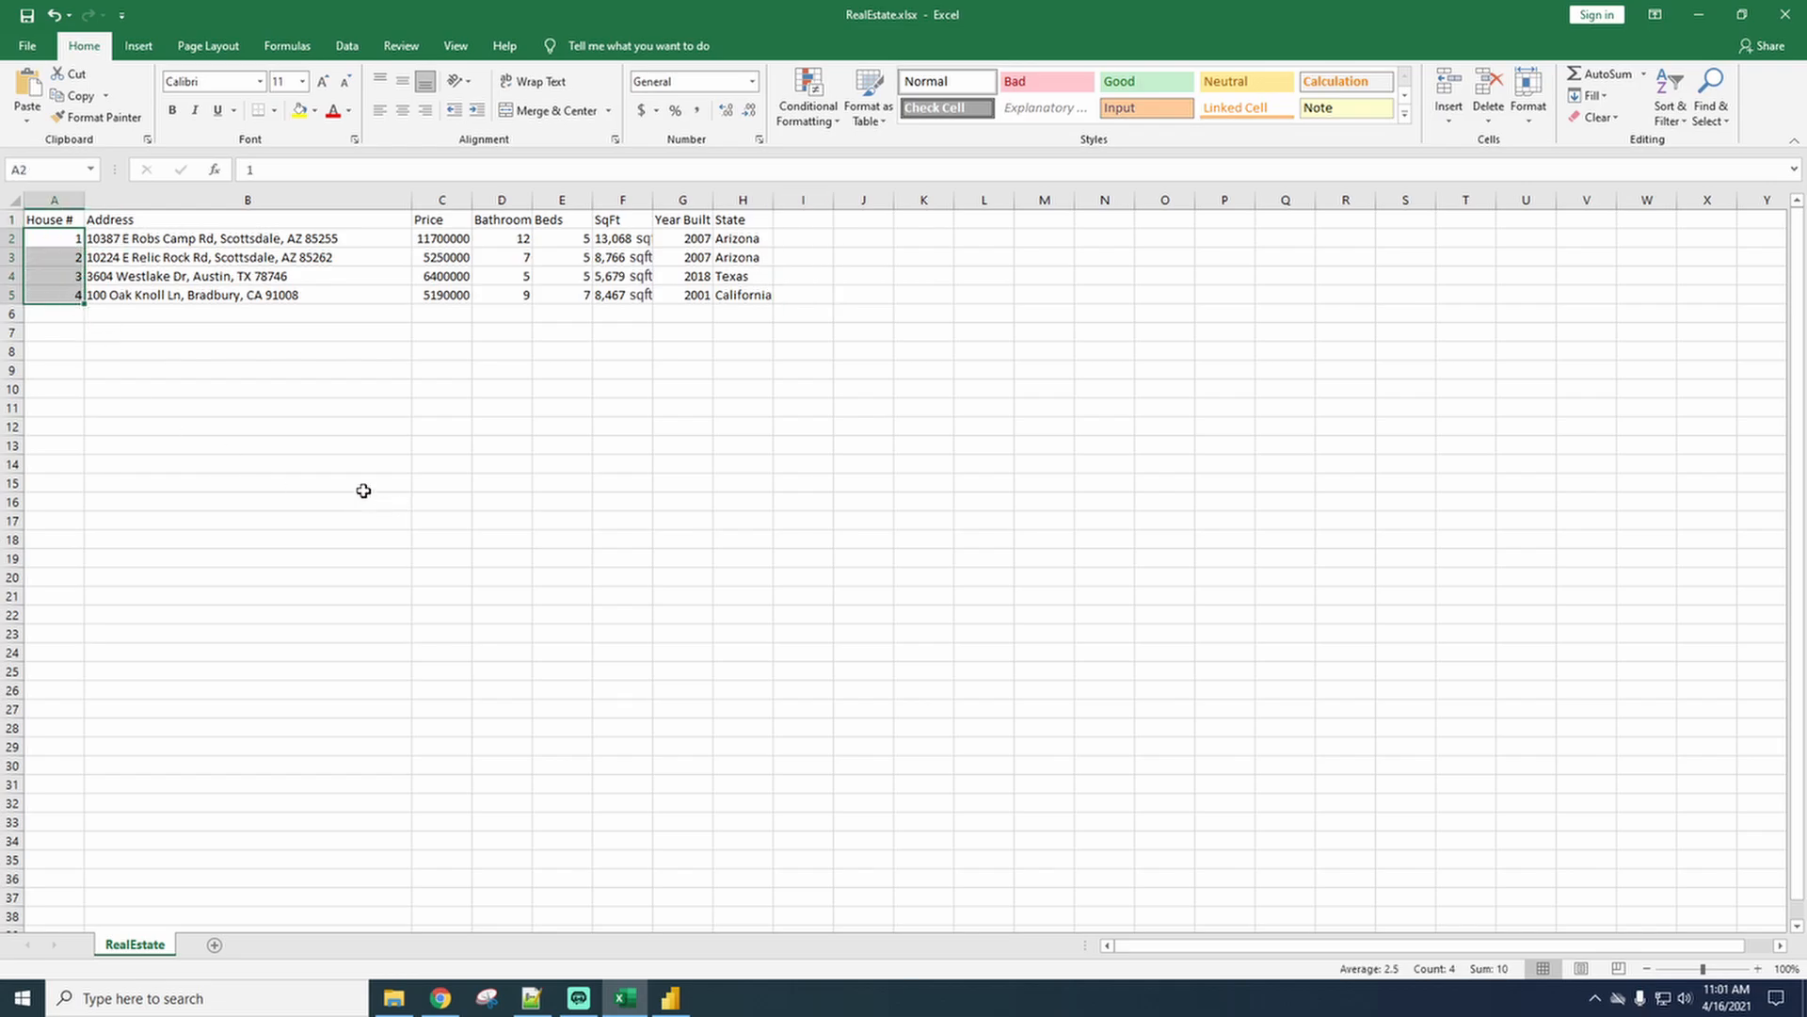
pyautogui.click(393, 997)
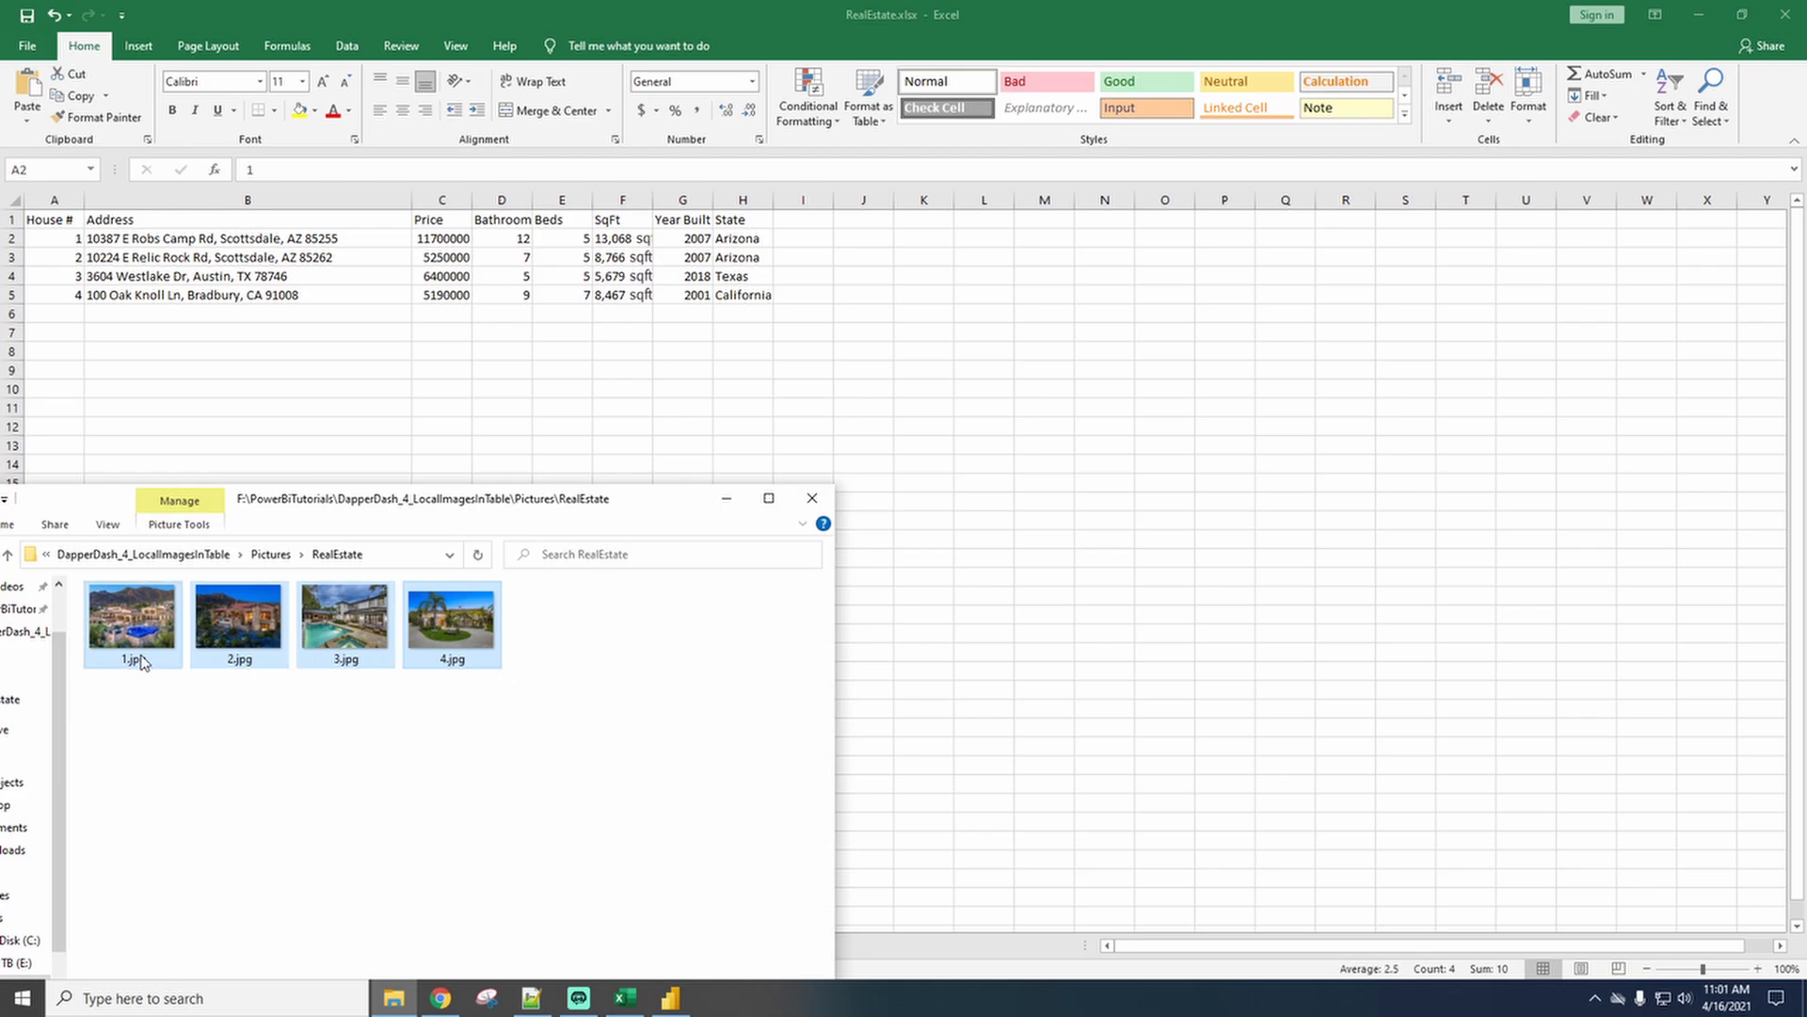
# Switch from the RealEstate folder and workbook back to Power BI and examine the house picture visual on the report's Page 1.
pyautogui.click(726, 498)
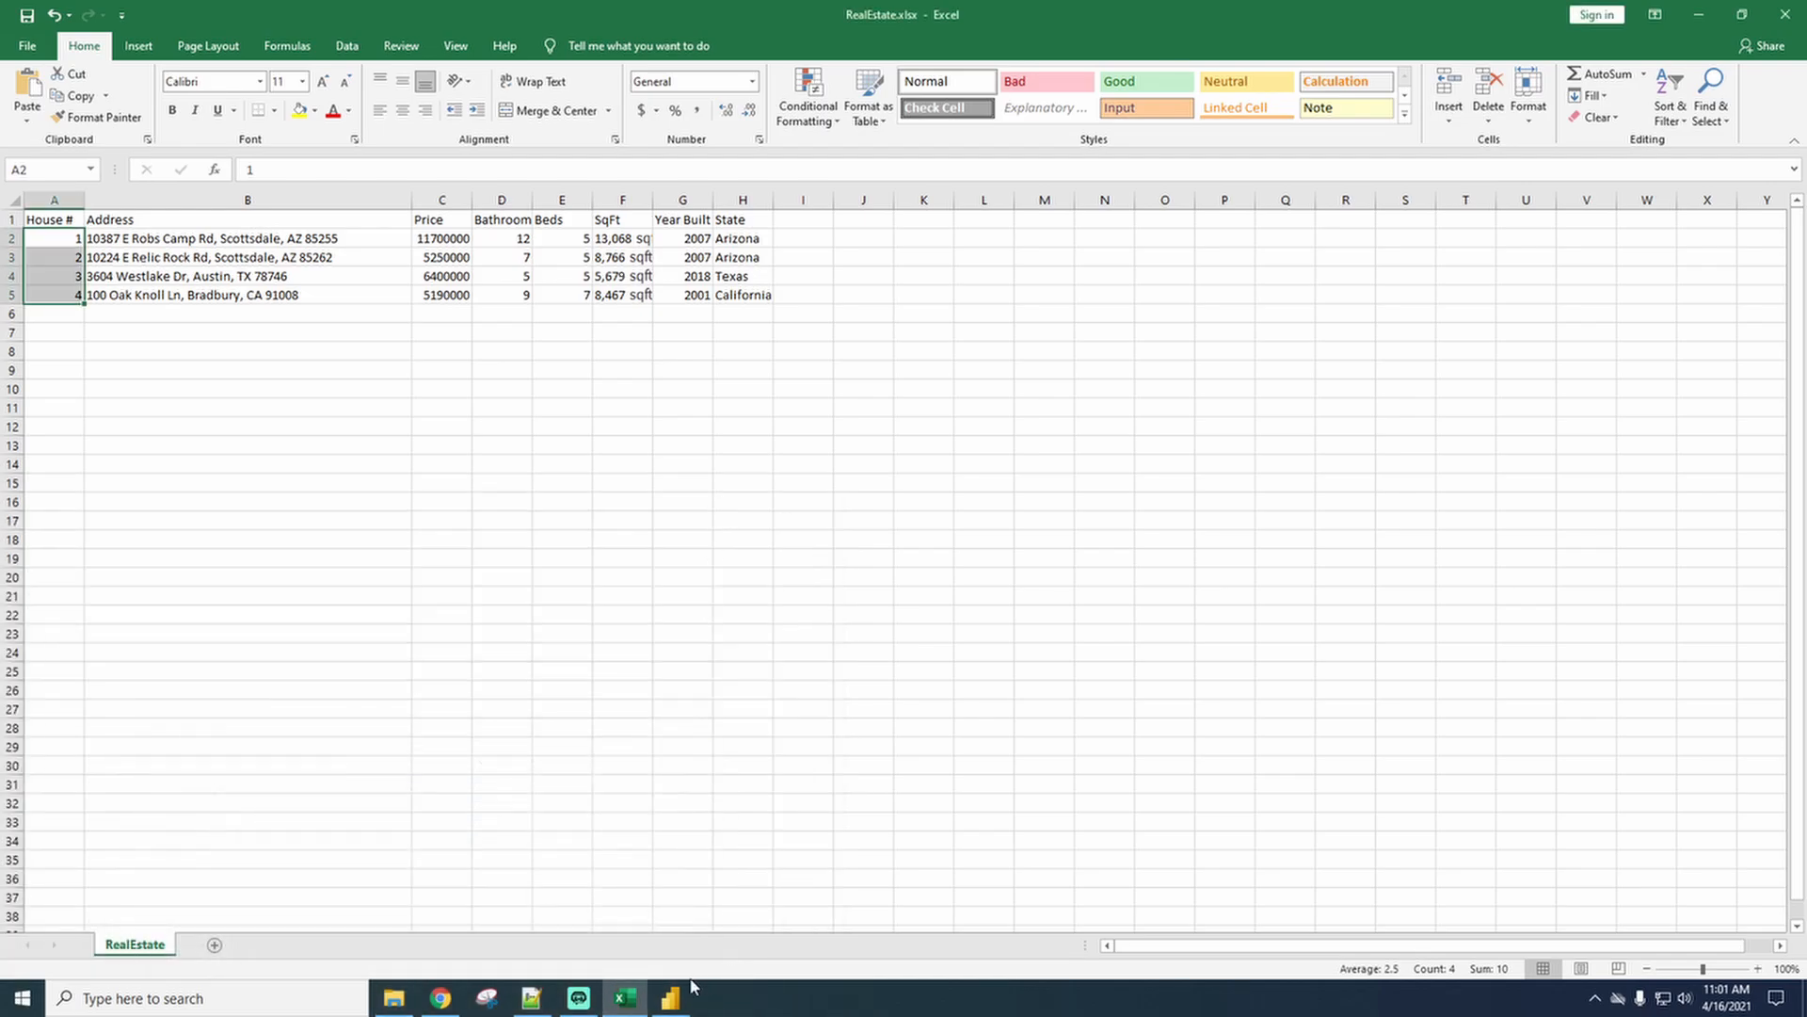
pyautogui.click(671, 998)
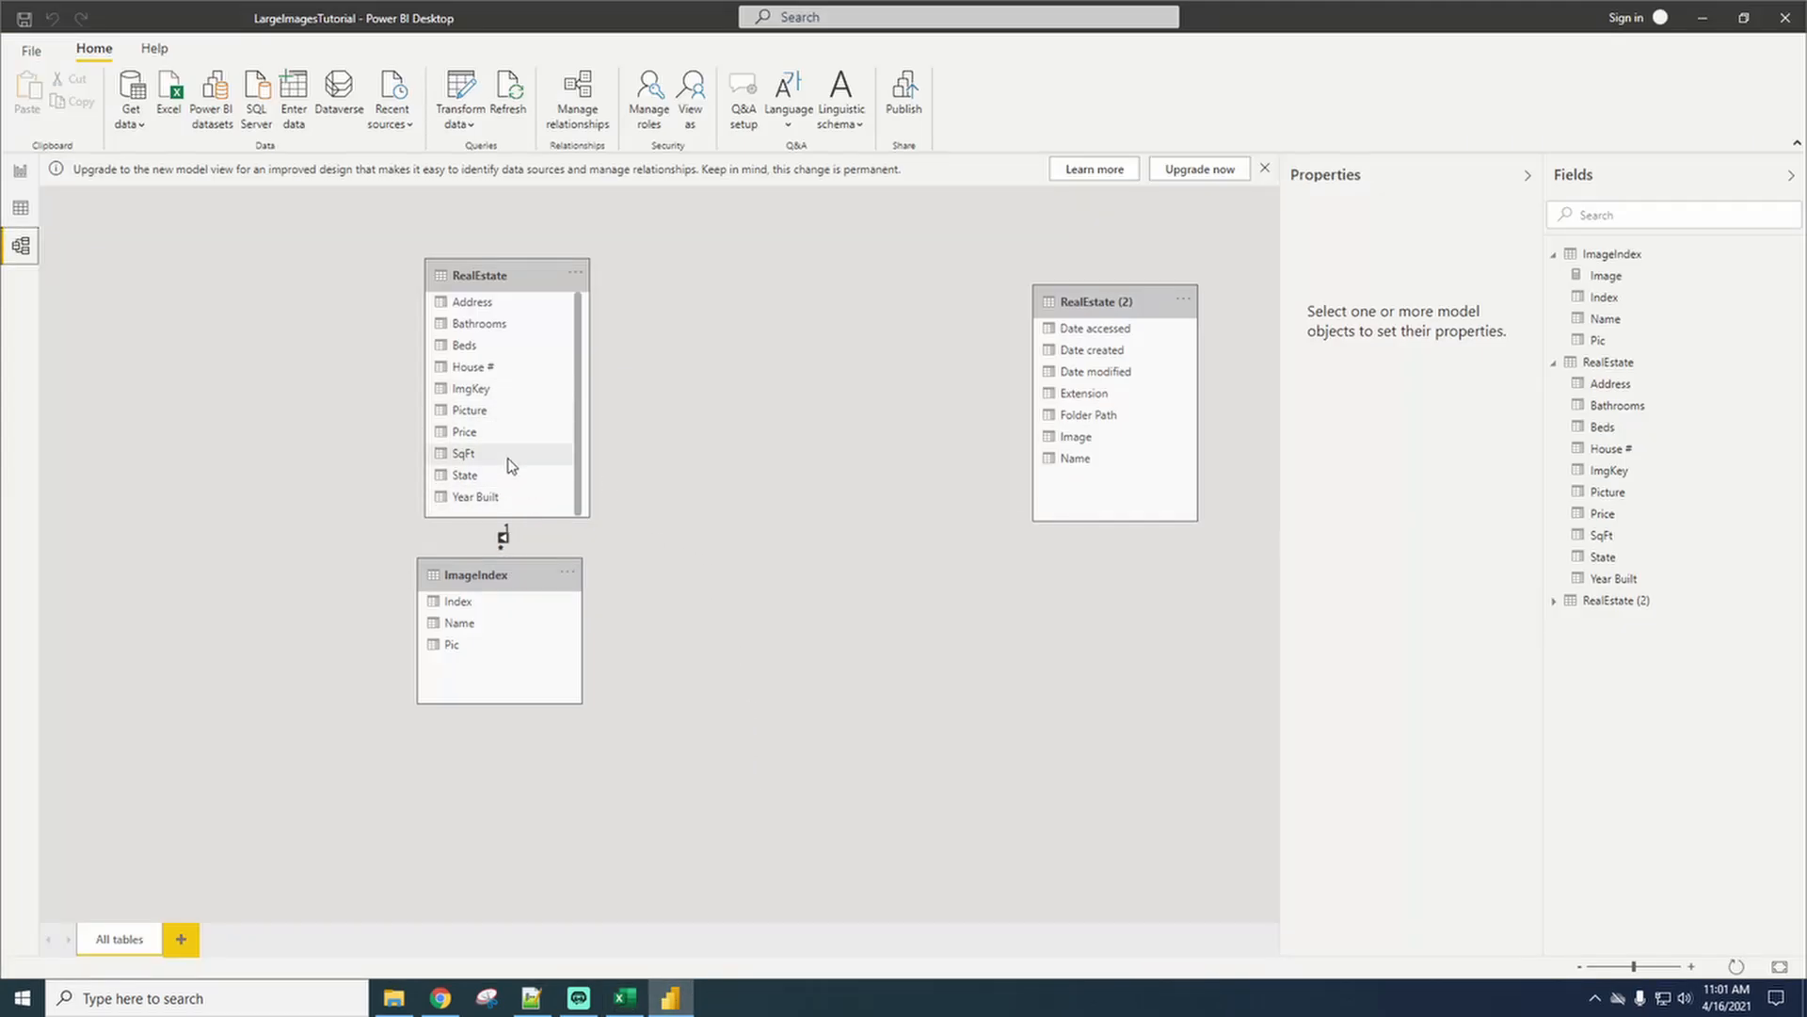
pyautogui.click(21, 173)
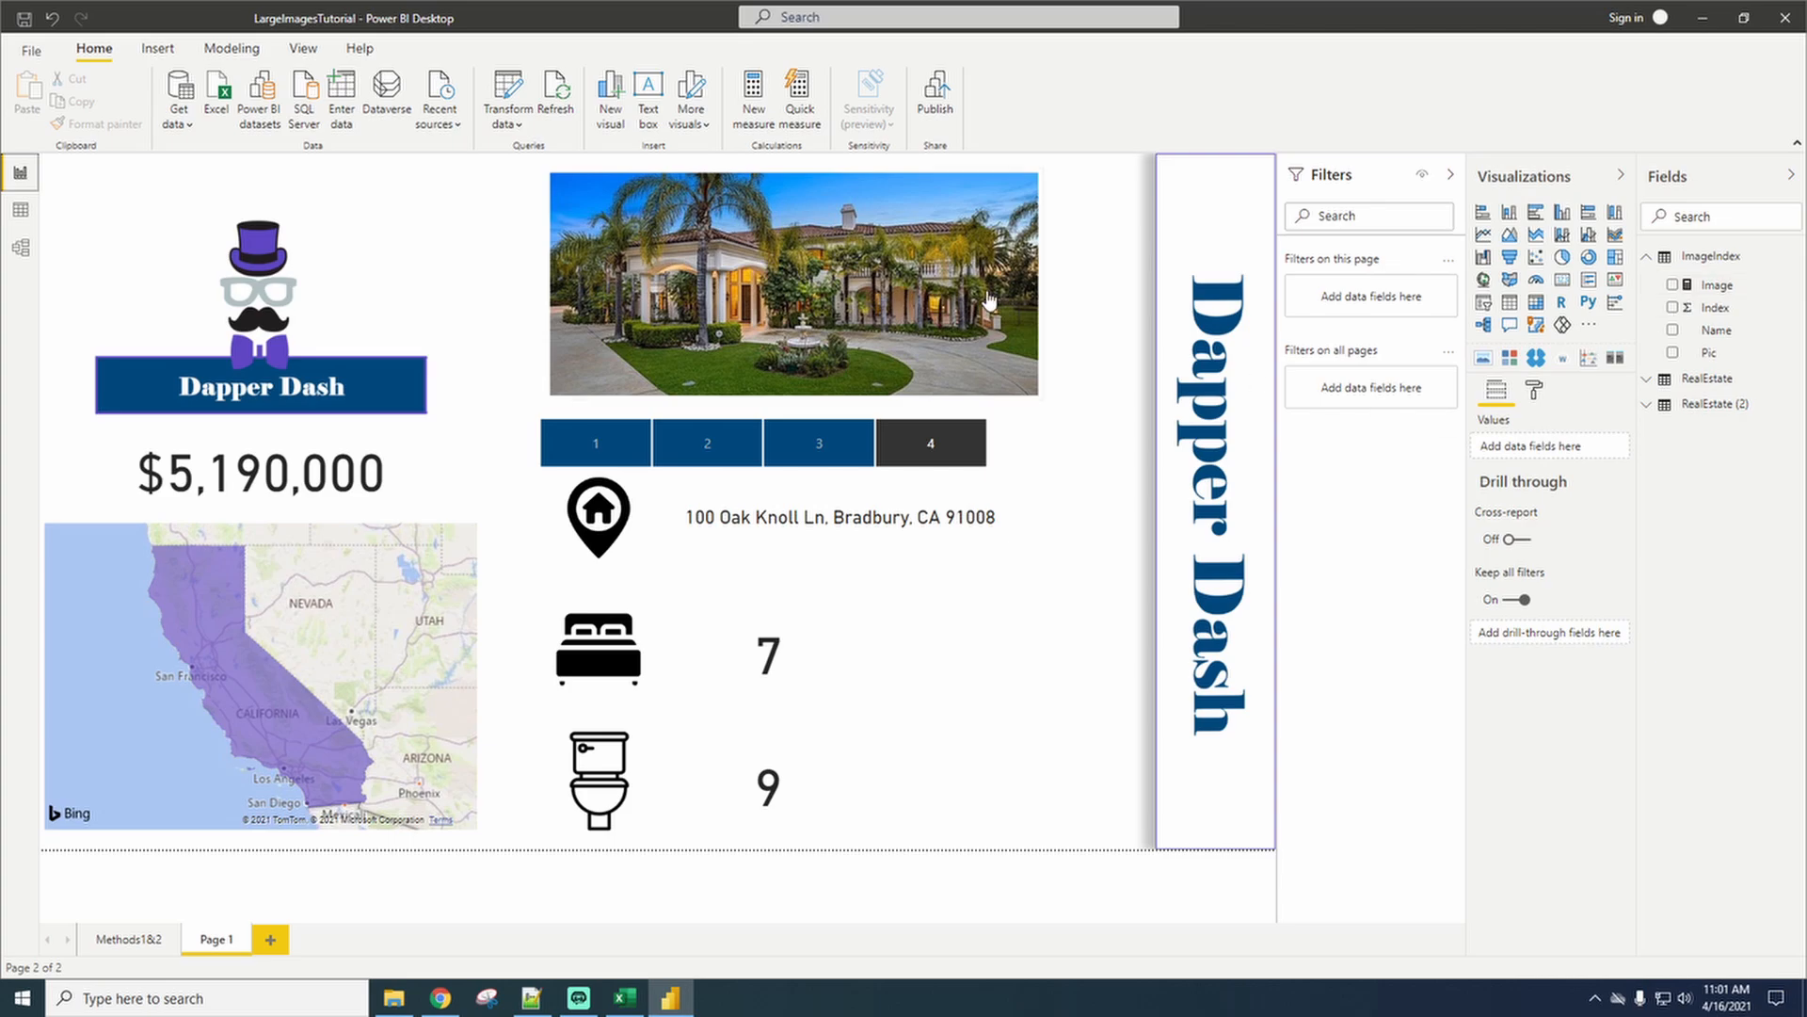
pyautogui.click(1039, 250)
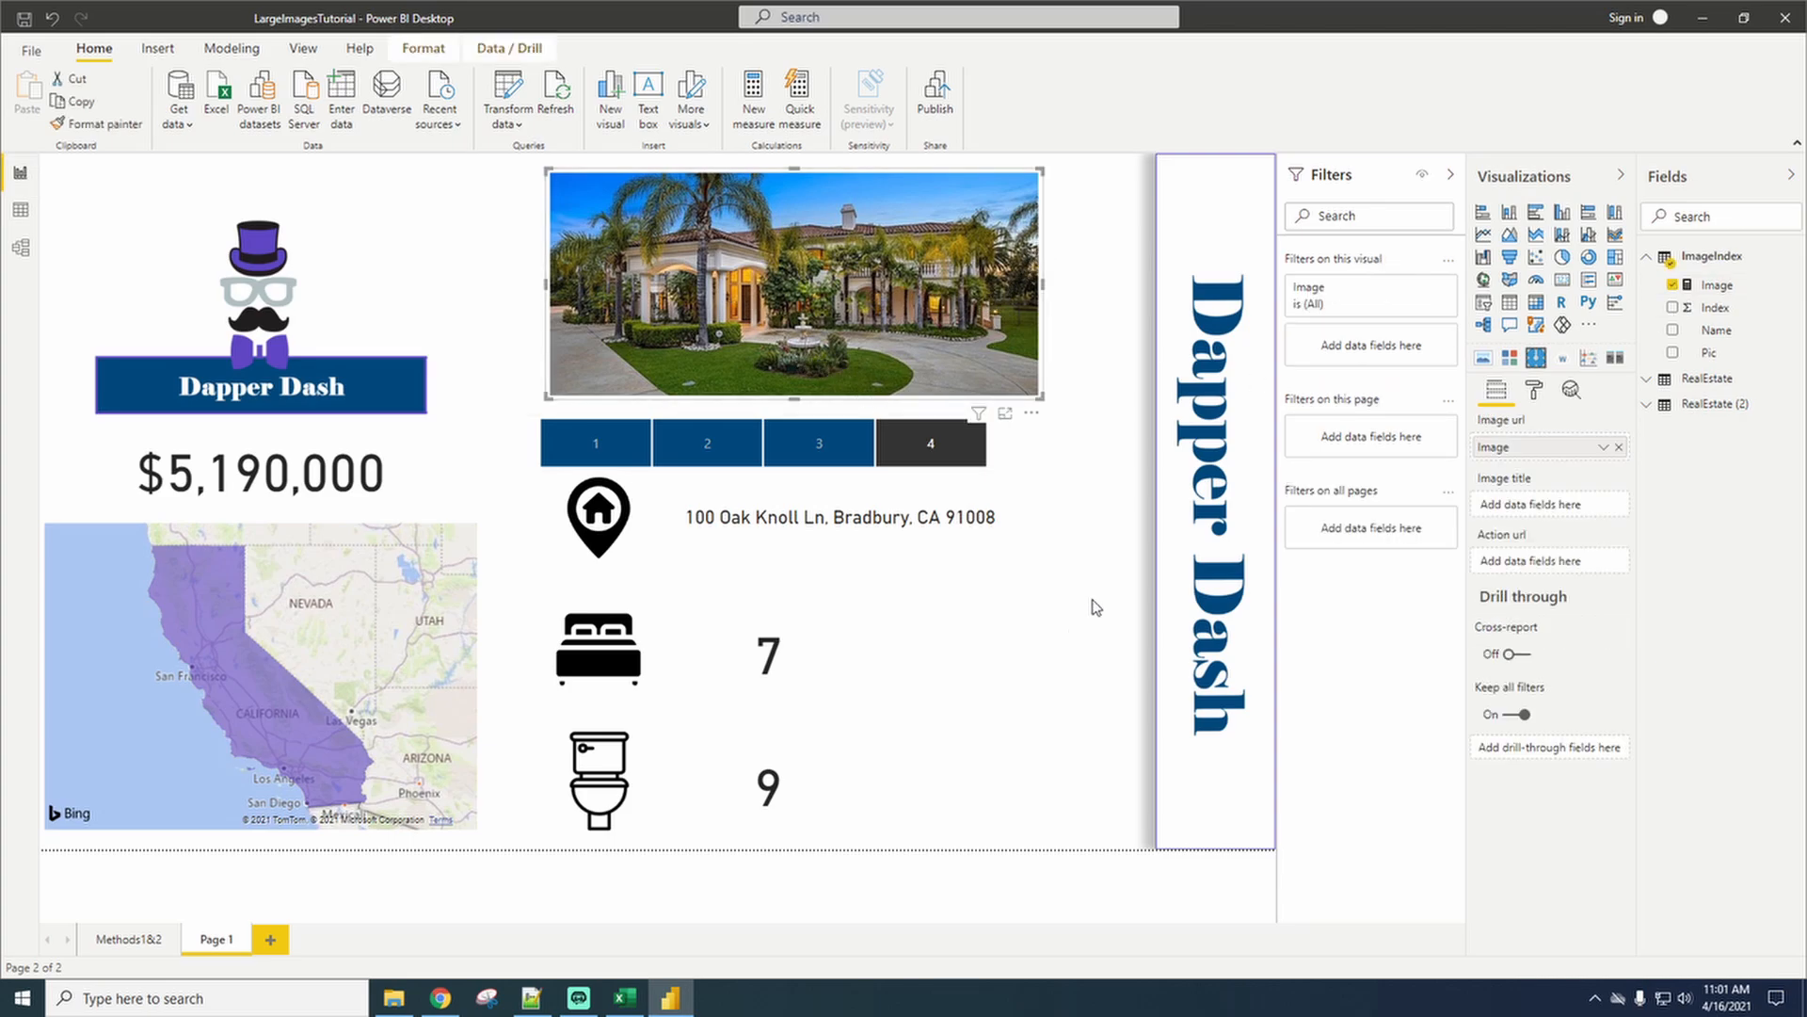
pyautogui.click(1105, 557)
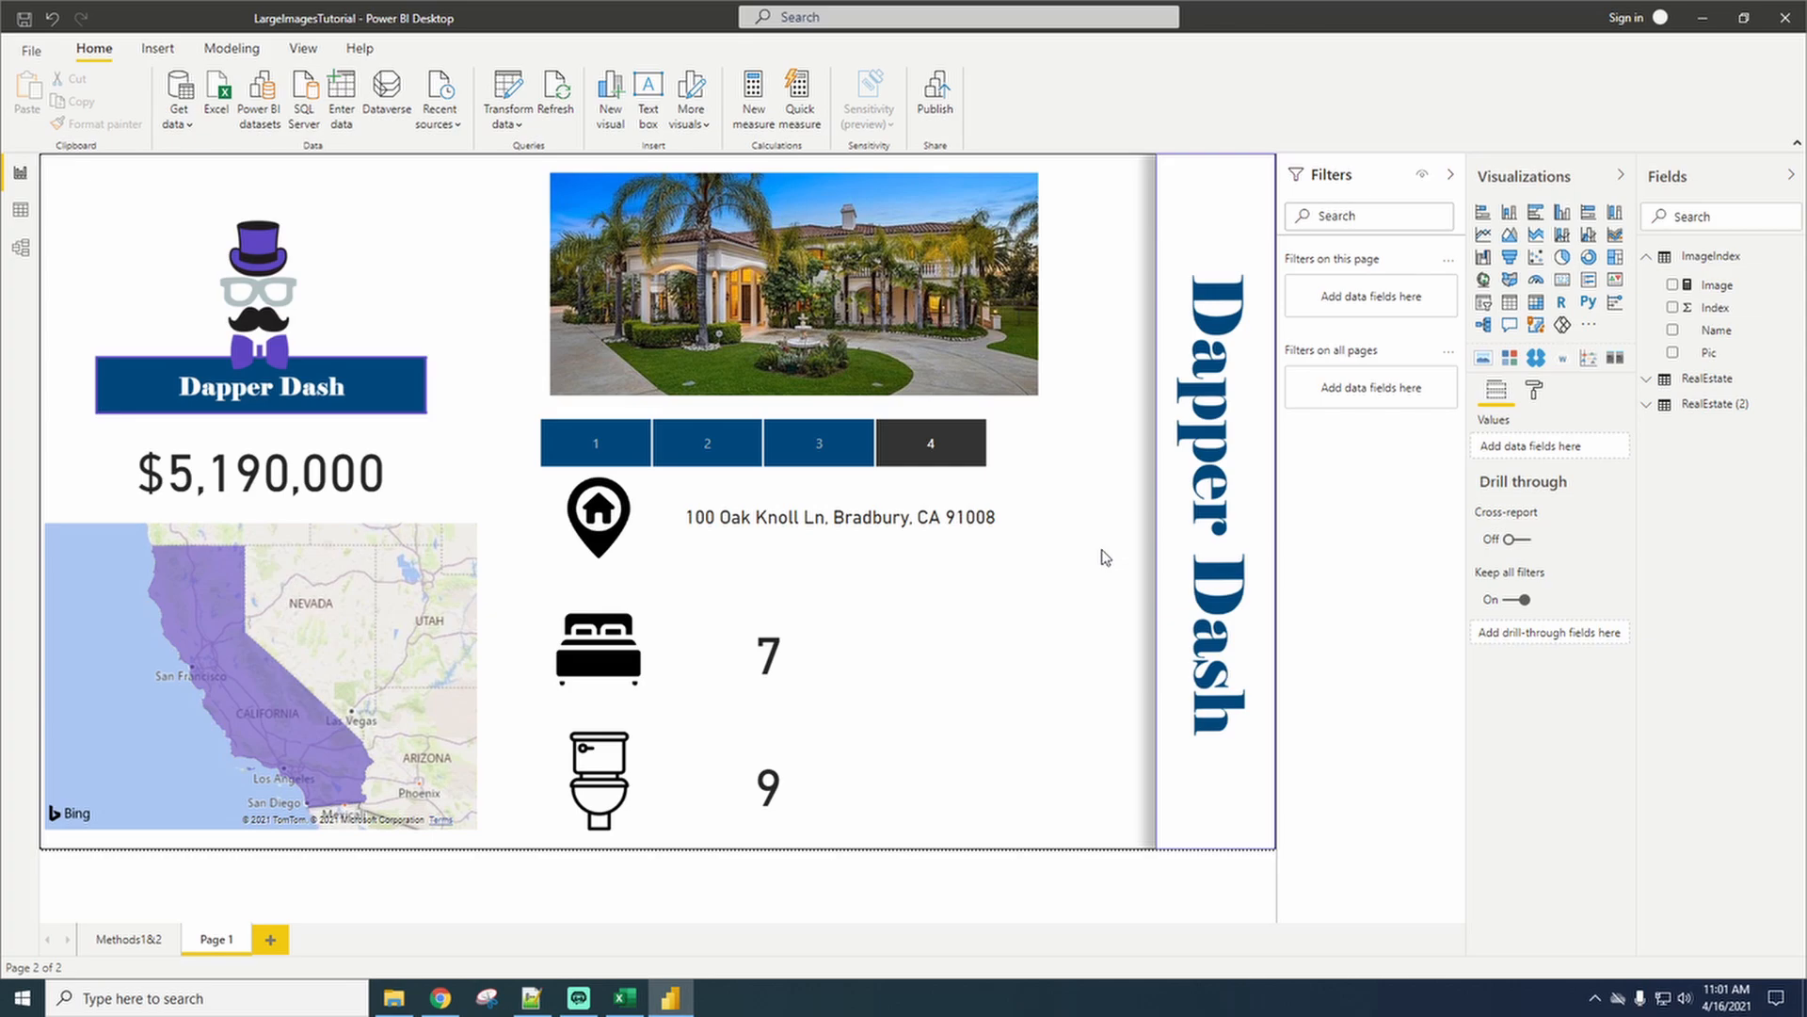
# Review the pictures on the Methods1&2 page, and check Page 1 with the house slicer set to 3 and finally 1.
pyautogui.click(129, 939)
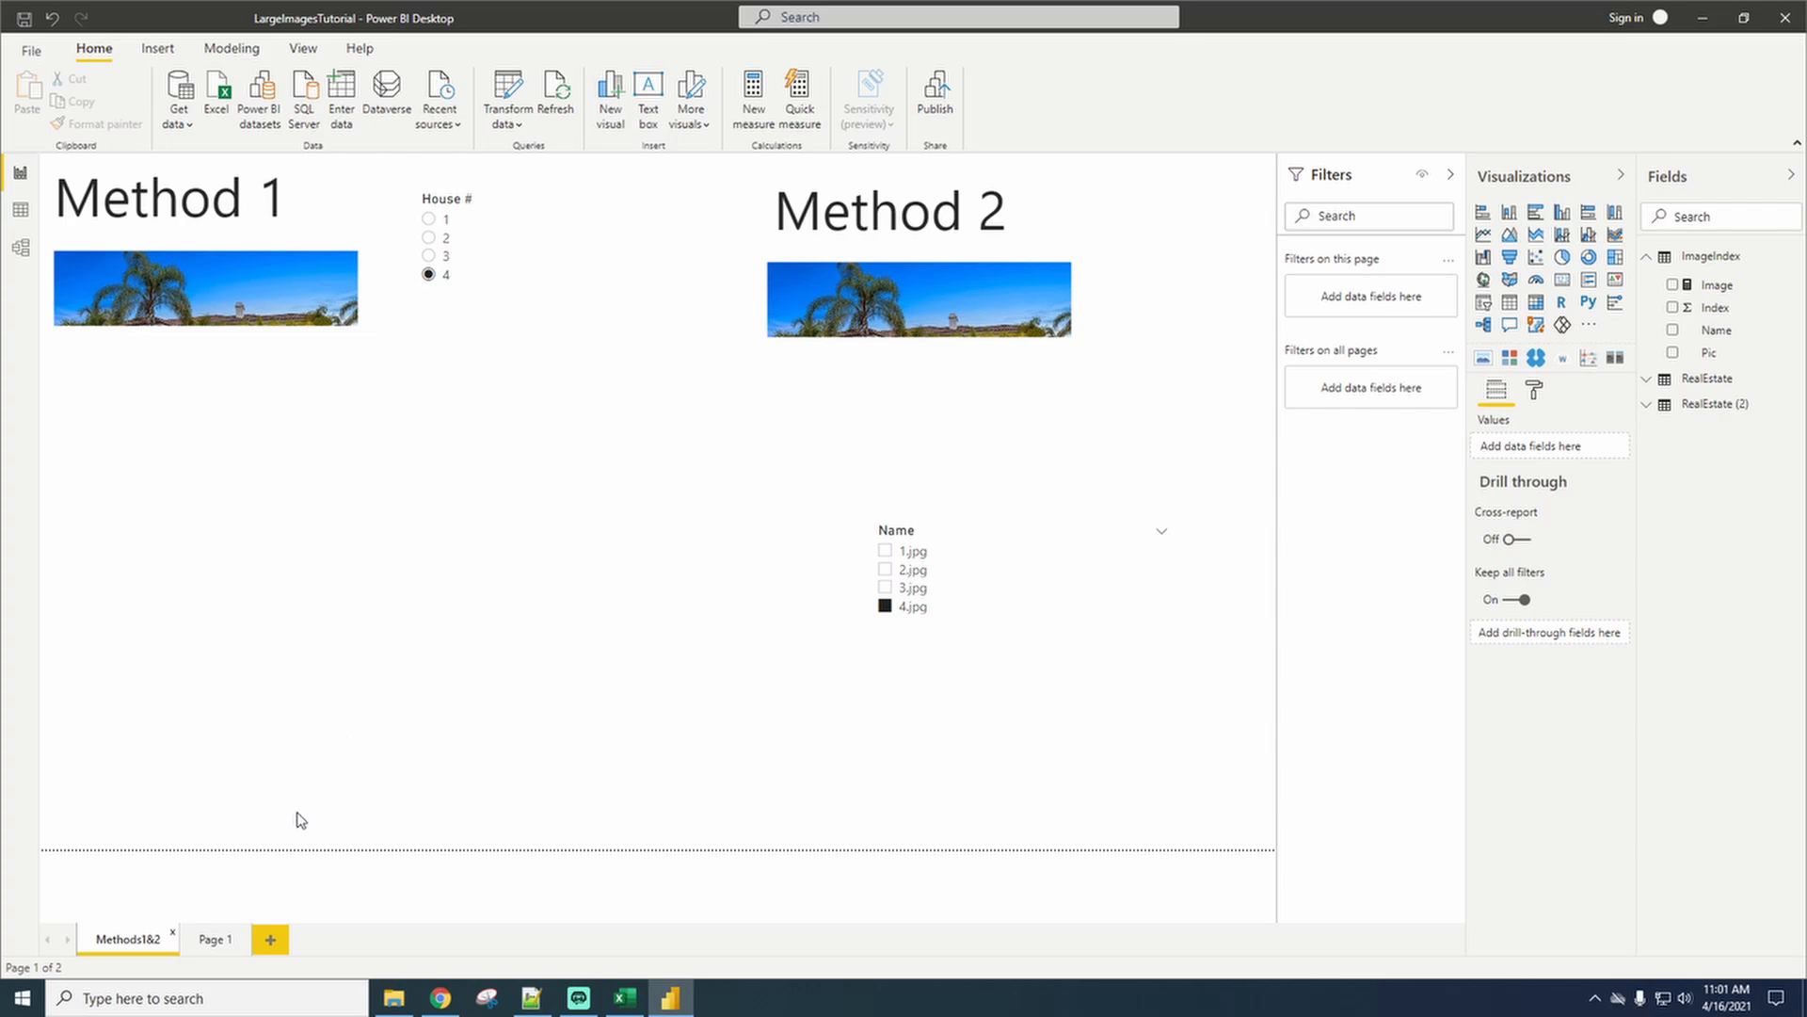
pyautogui.click(216, 940)
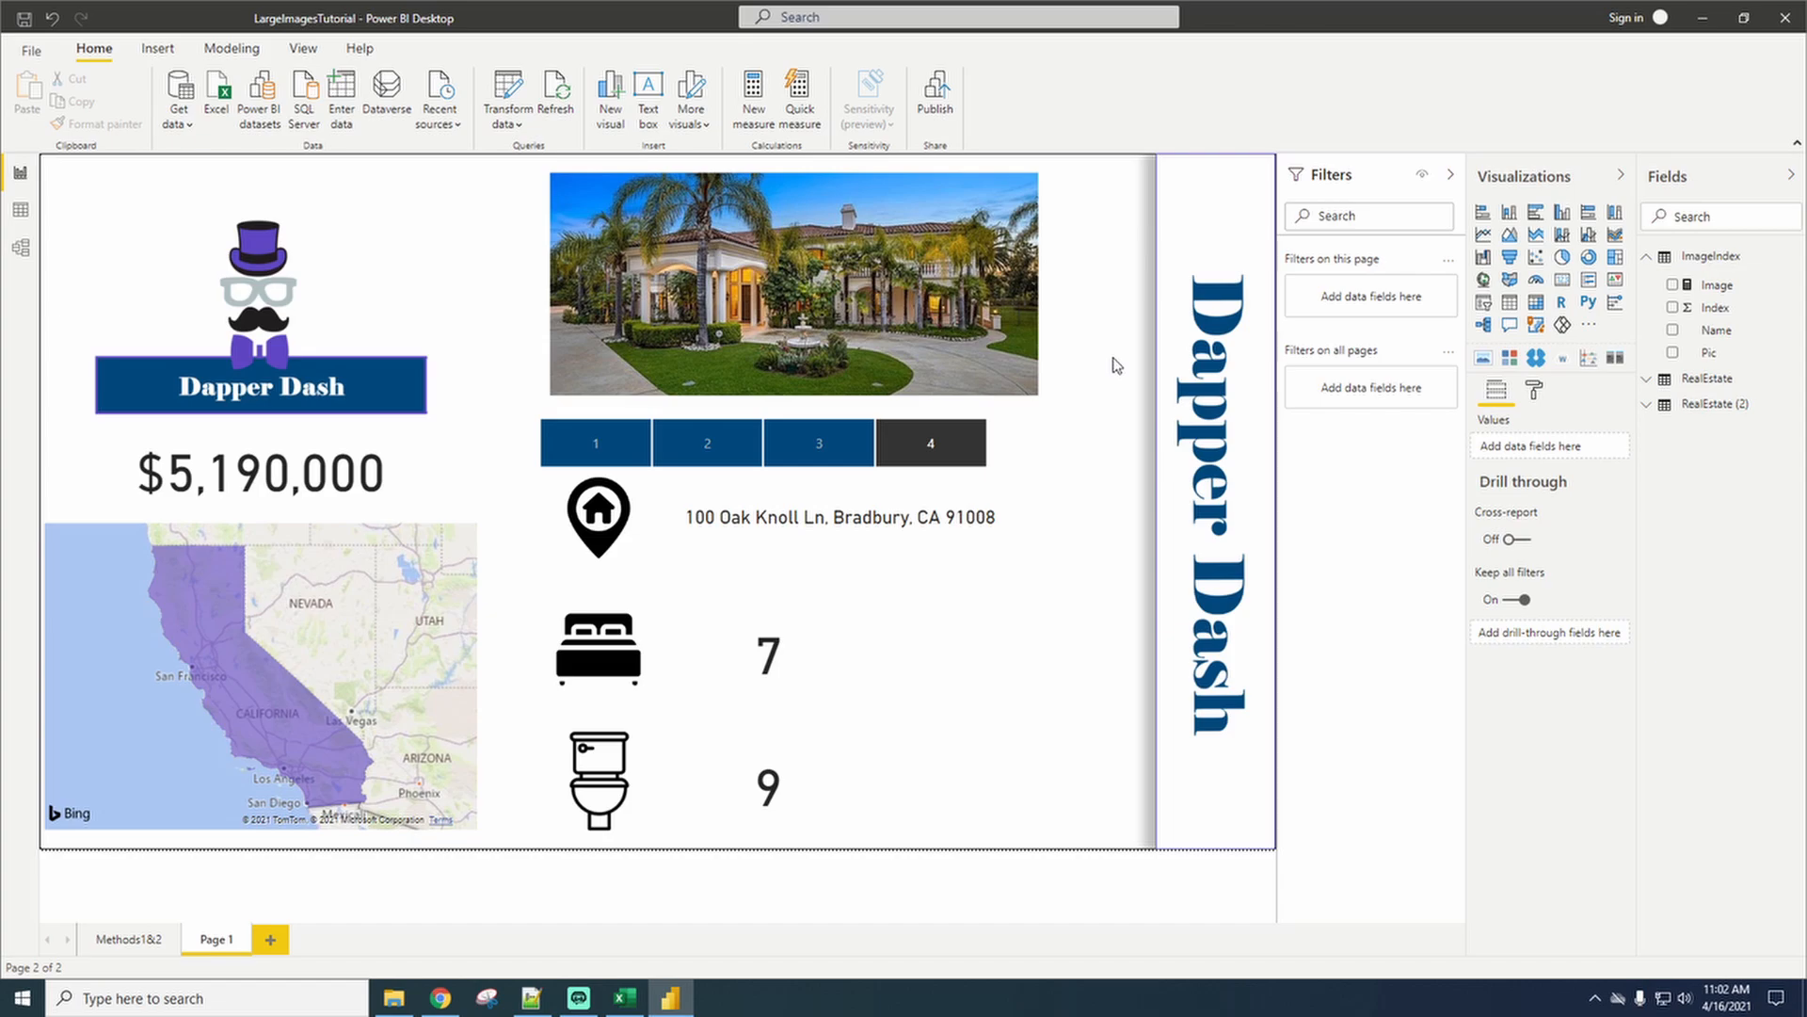
pyautogui.click(815, 447)
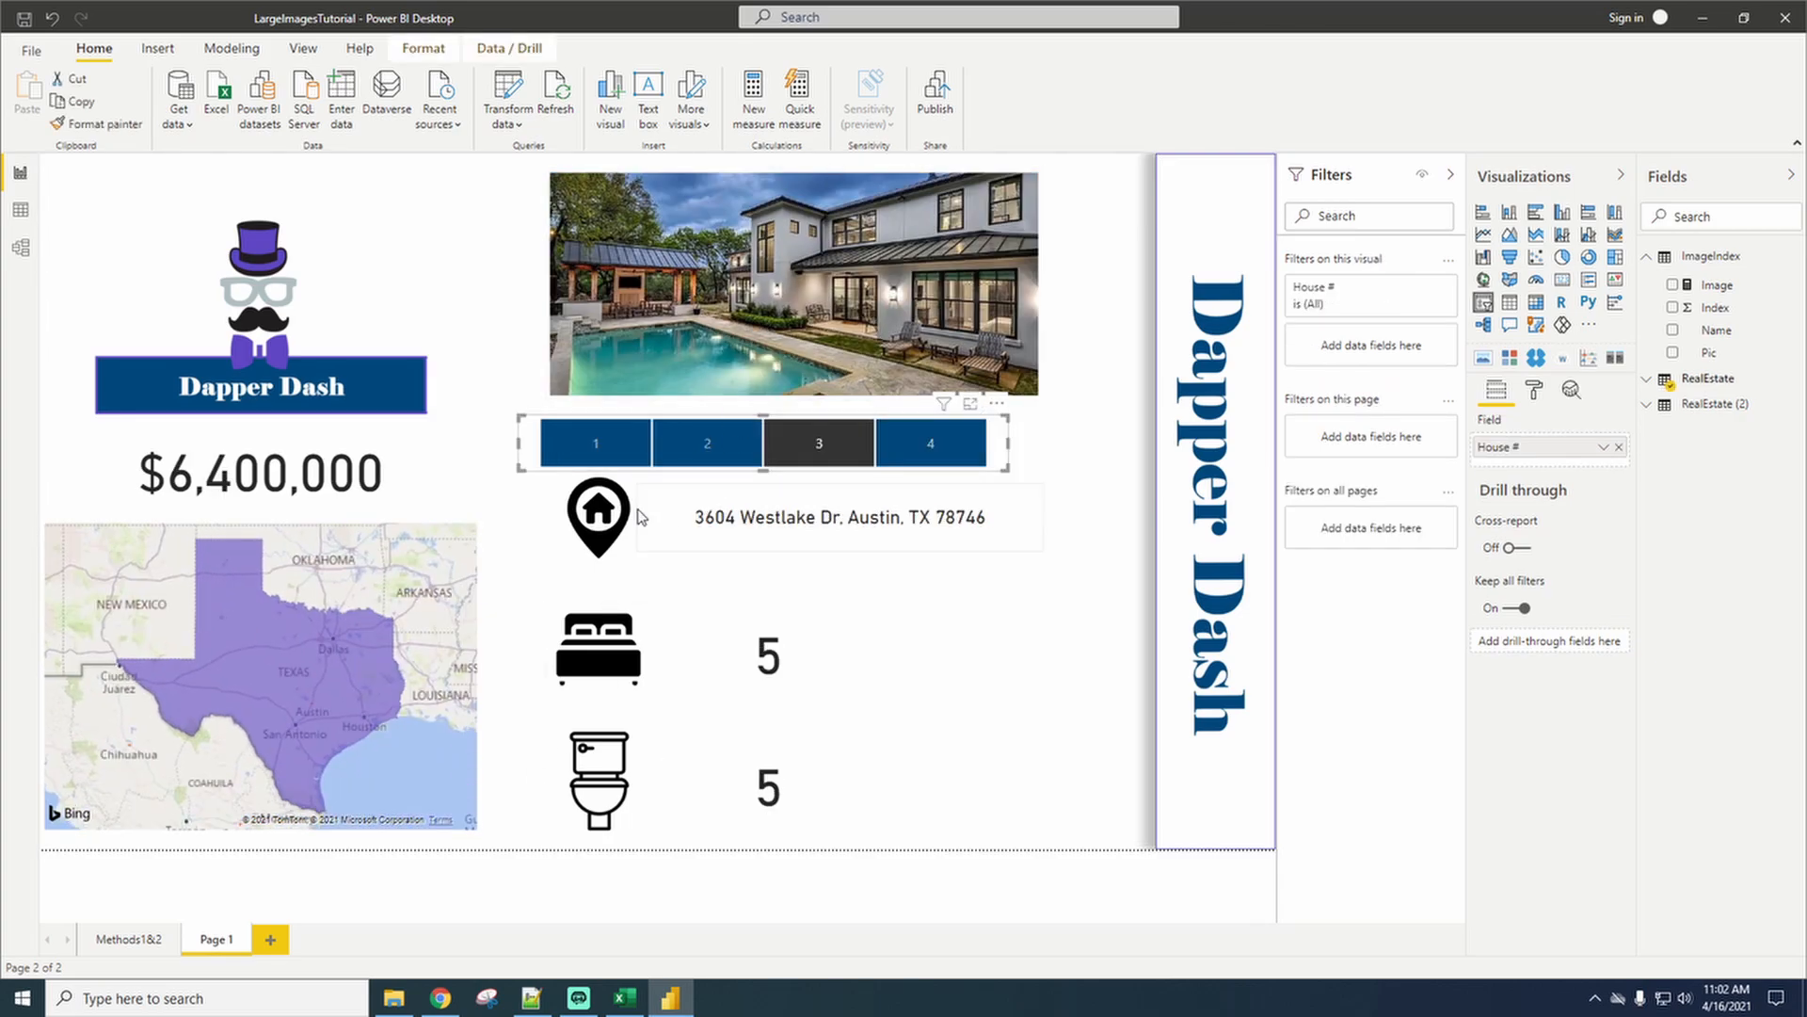
pyautogui.click(595, 446)
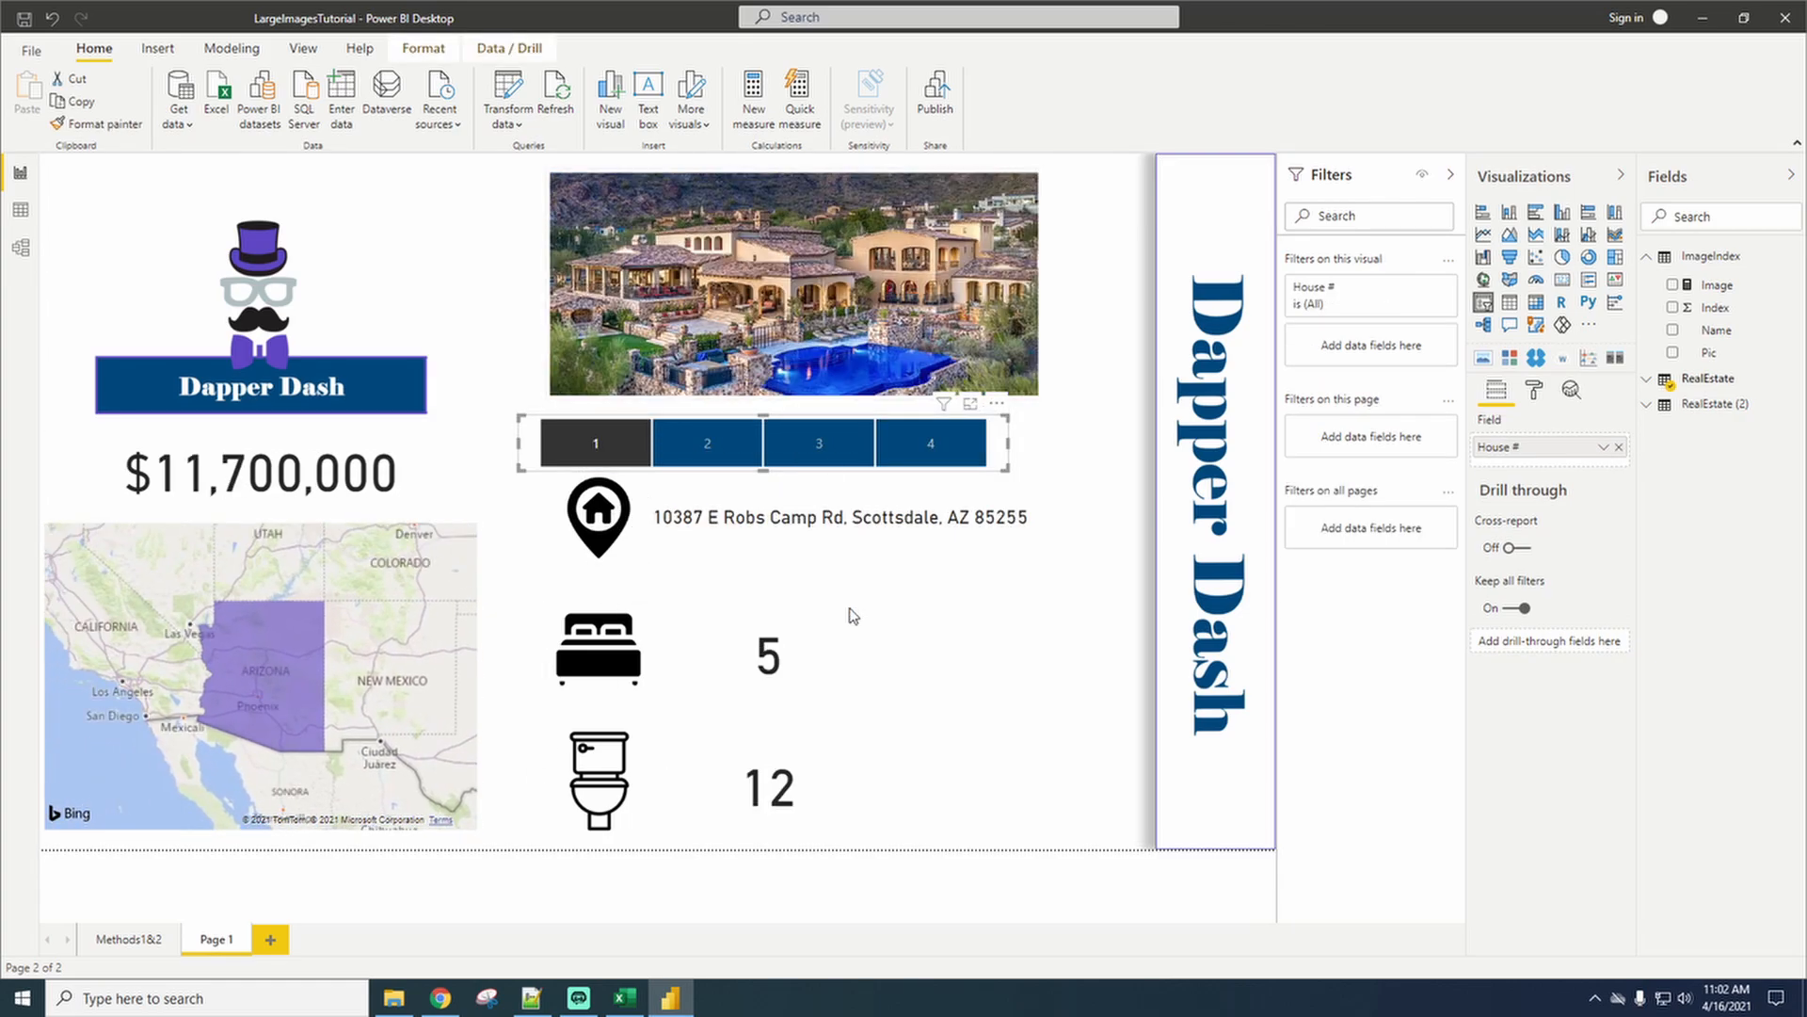